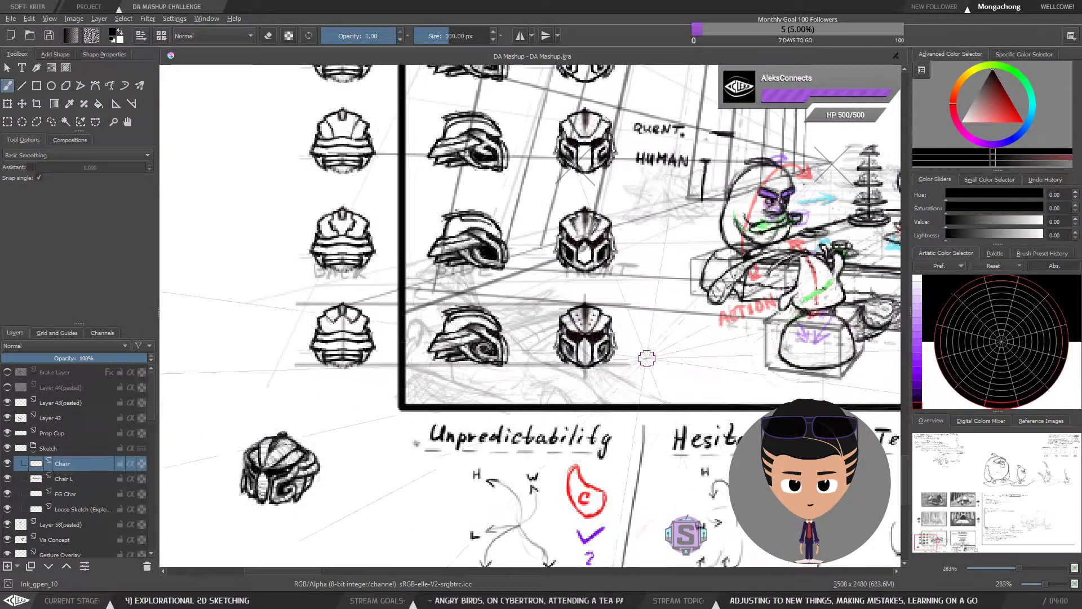
Step: Examine the helmet sketches beside the tea-party scene and the "Problems to solve" notes on proportions and construction
left_click_drag(682, 325, 618, 356)
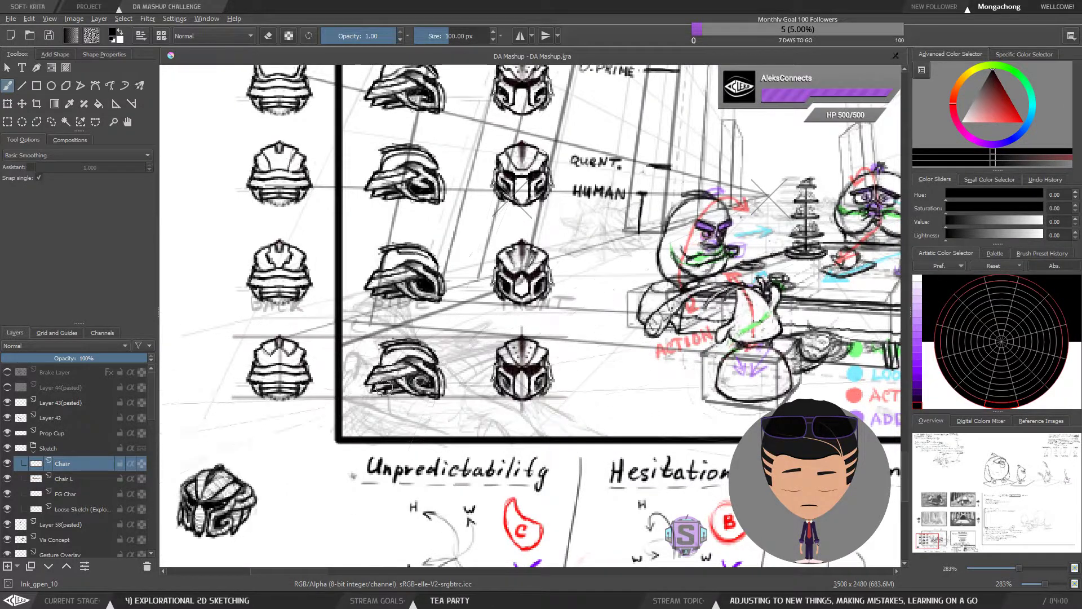
left_click_drag(383, 443, 398, 415)
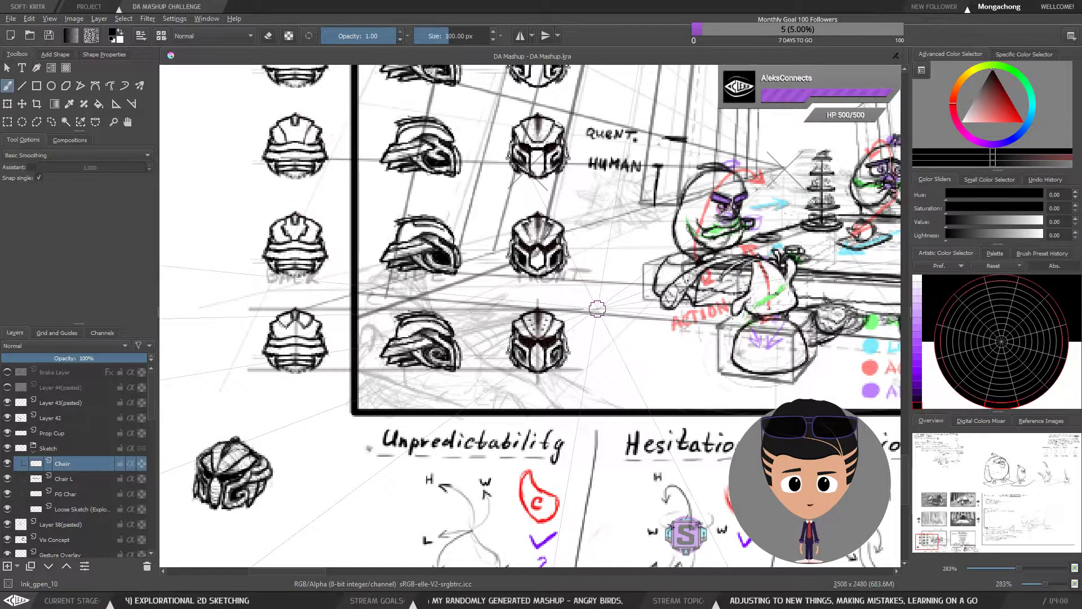
key("minus")
mouse_move(783, 204)
left_mouse_down()
mouse_move(737, 217)
mouse_move(703, 204)
mouse_move(496, 254)
left_mouse_up()
left_click_drag(789, 130, 276, 459)
left_click_drag(874, 107, 547, 265)
left_click_drag(634, 228, 352, 419)
left_click_drag(789, 169, 535, 297)
key("minus")
left_click_drag(590, 178, 547, 226)
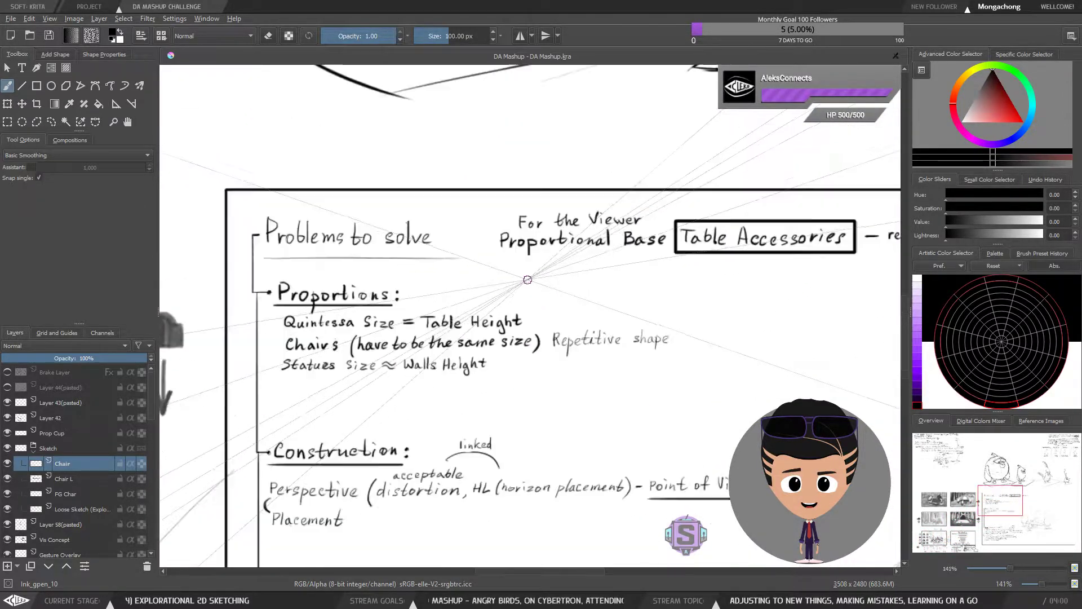
Step: Read the gesture notes for the four bird characters and look over the whole board of sketches
left_click_drag(636, 90, 543, 310)
scroll(543, 310, "down", 4)
left_click_drag(607, 213, 519, 357)
scroll(772, 253, "up", 2)
scroll(409, 220, "up", 2)
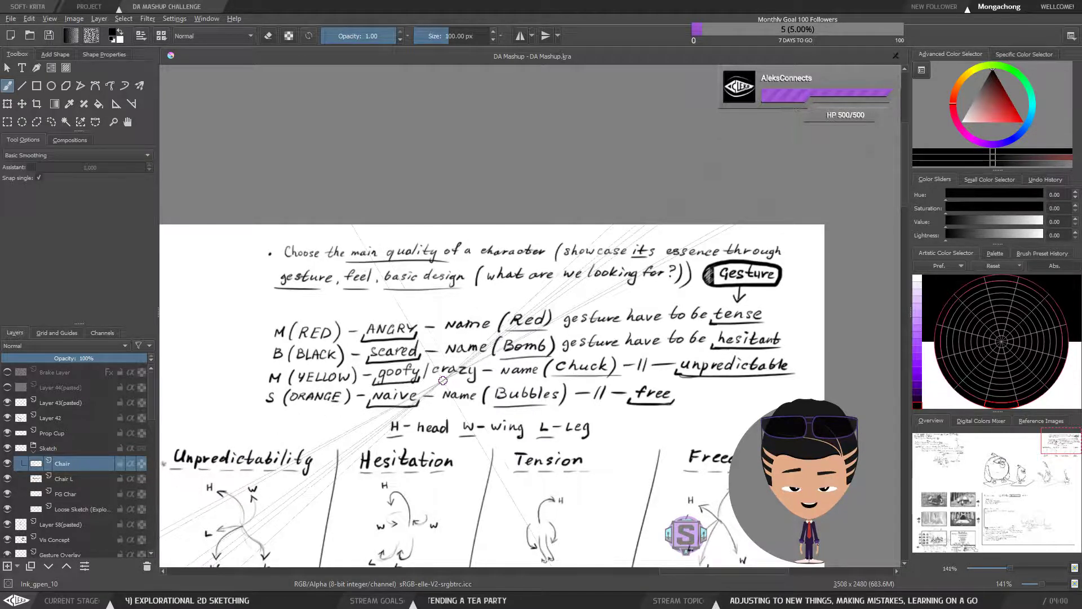
scroll(437, 385, "down", 1)
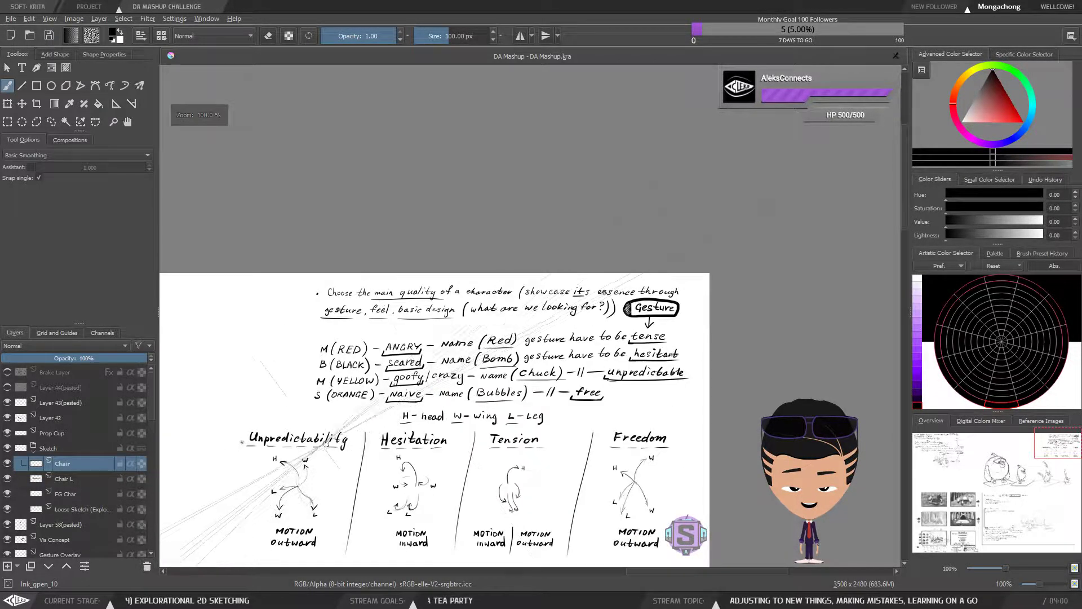
left_click_drag(198, 499, 514, 288)
scroll(514, 289, "down", 1)
scroll(514, 289, "down", 3)
left_click_drag(351, 390, 624, 226)
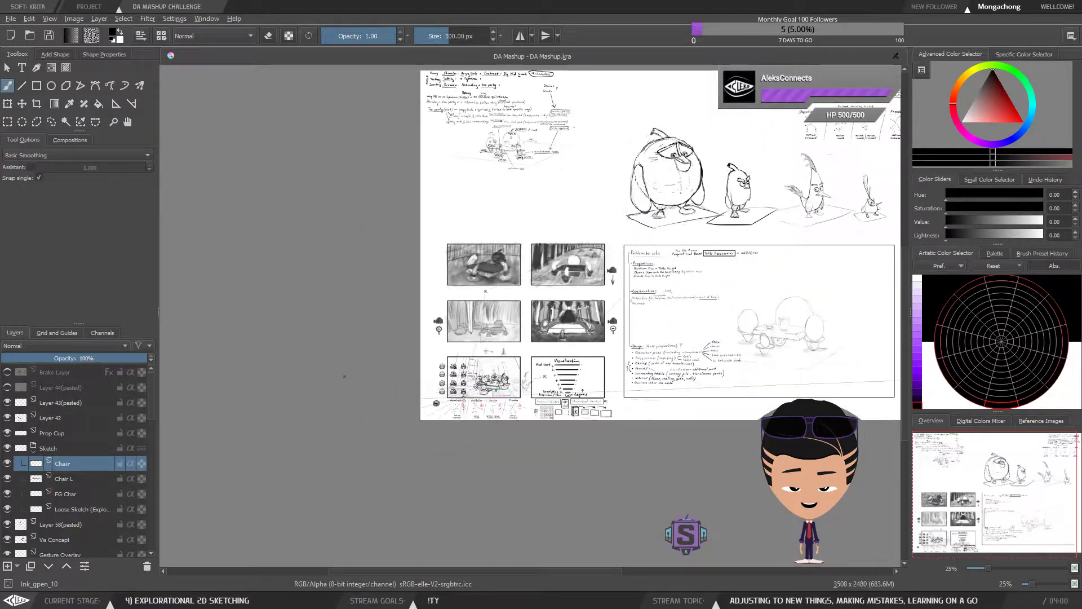
Step: Inspect the lower helmet rows and the seated birds around the tea-party table at close range
scroll(458, 382, "up", 4)
left_click_drag(459, 382, 500, 234)
scroll(499, 233, "up", 4)
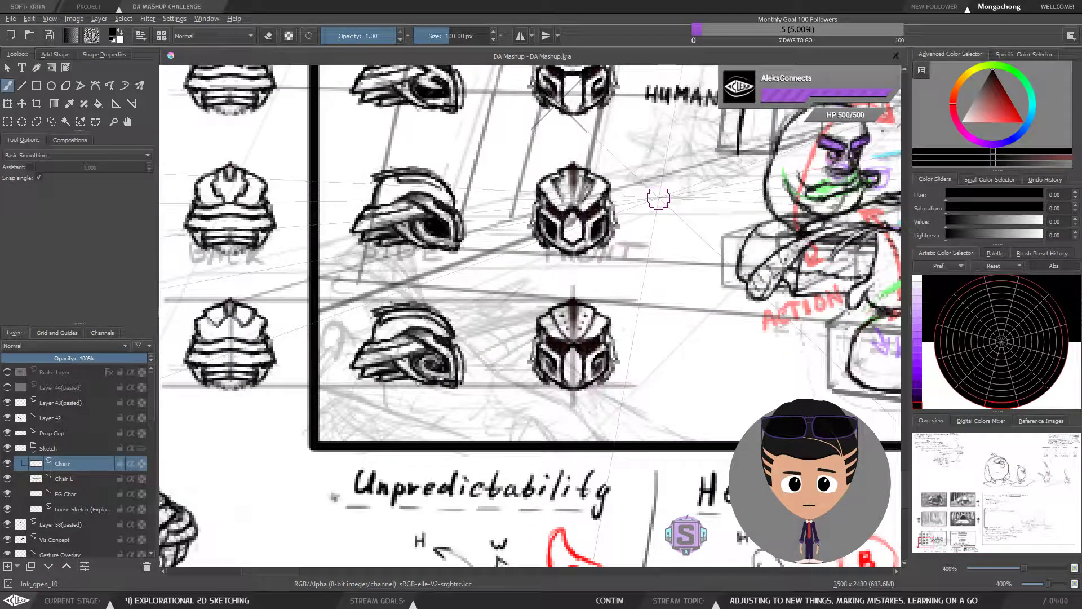
left_click_drag(658, 198, 743, 113)
left_click_drag(743, 217, 782, 199)
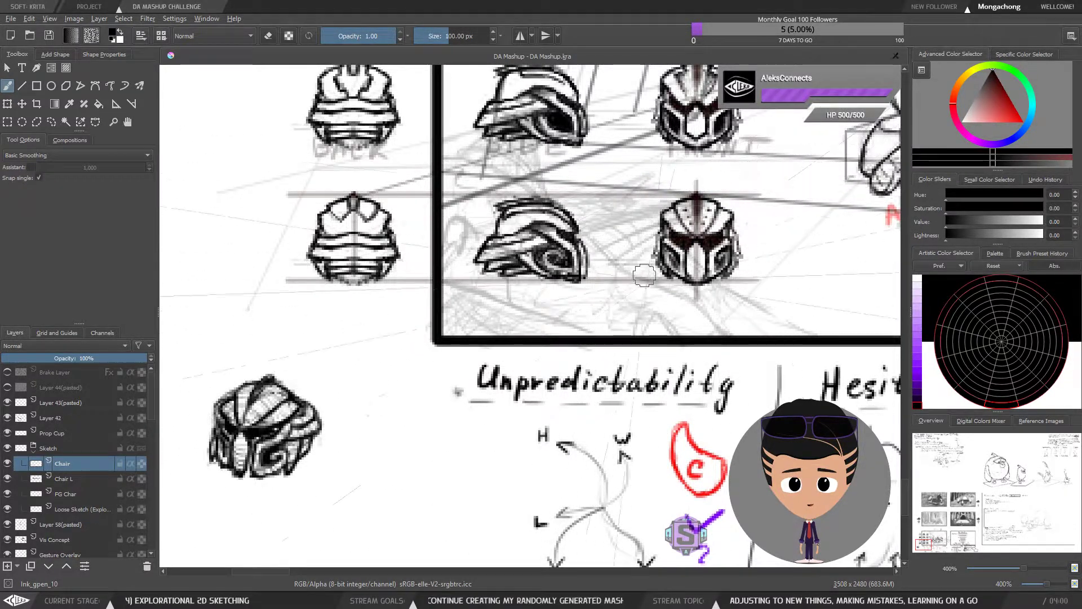
left_click_drag(741, 276, 719, 290)
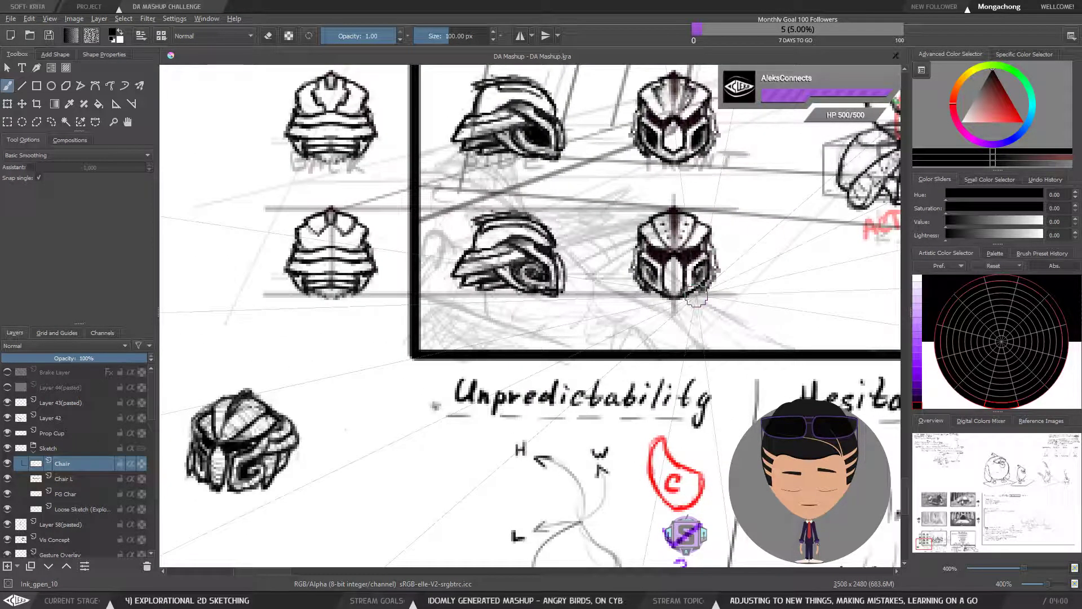
key("minus")
left_click_drag(658, 265, 551, 356)
key("minus")
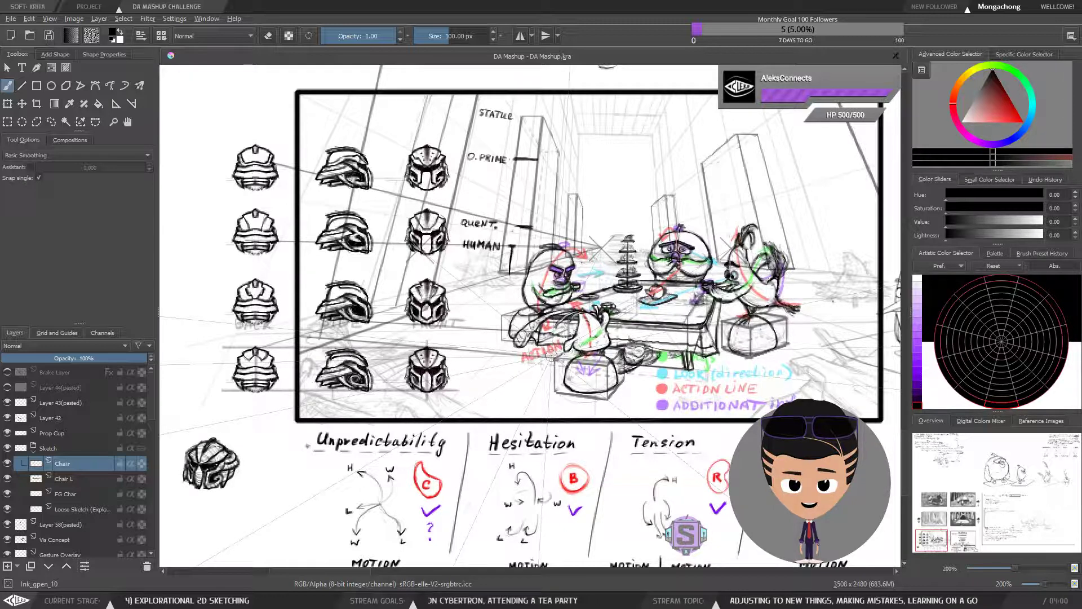
scroll(752, 263, "up", 3)
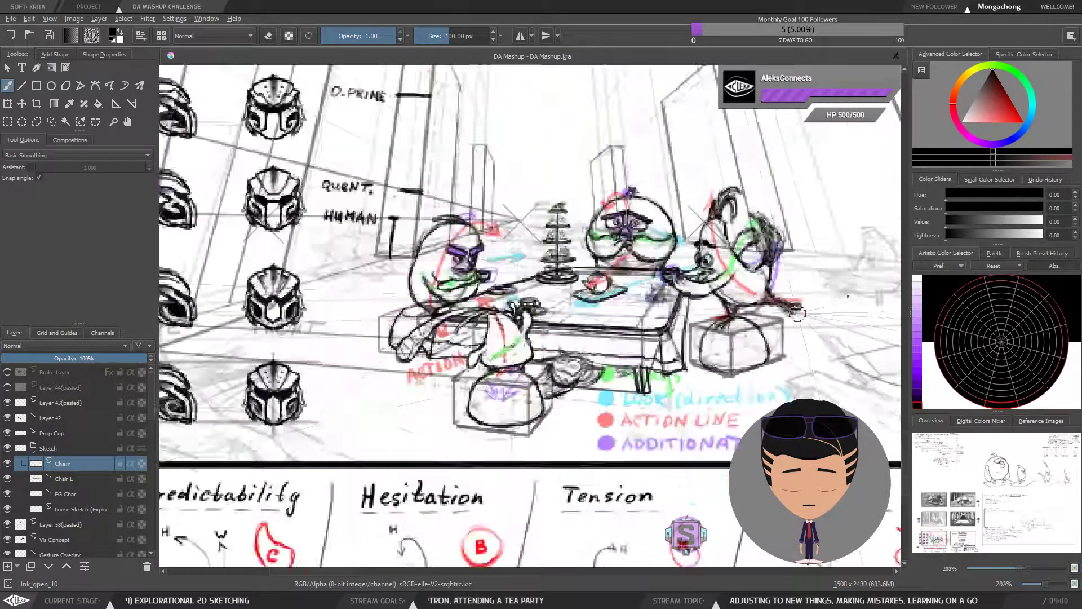
left_click_drag(752, 263, 651, 332)
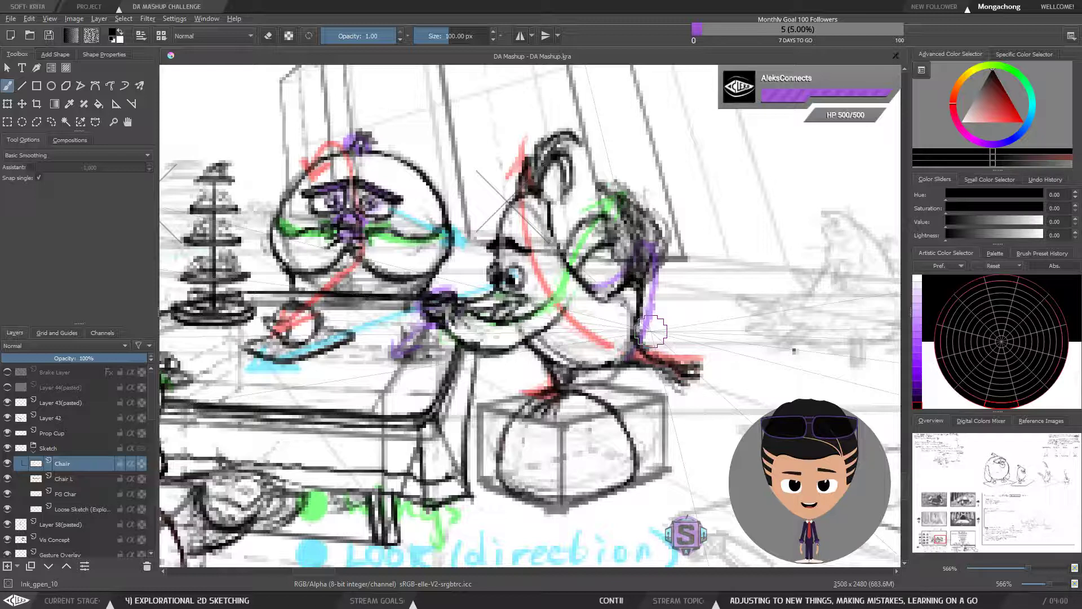
Step: Reduce the brush to 1 px, check what the Chair, Chair L and FG Char layers hold by toggling visibility, and make FG Char active
key("slash")
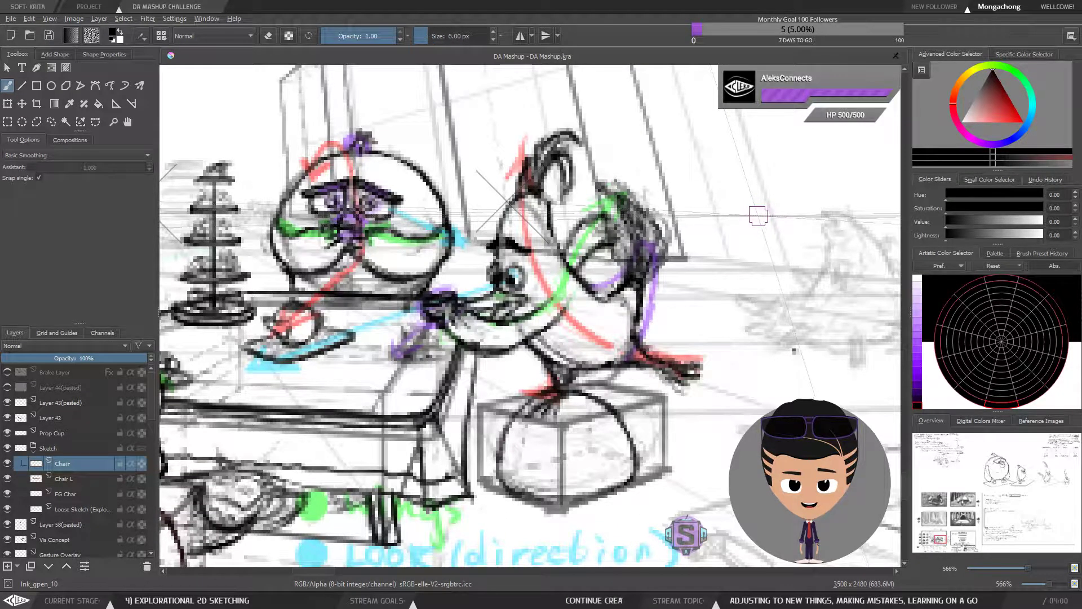
key("bracketleft")
left_click(8, 464)
left_click(8, 464)
left_click(65, 479)
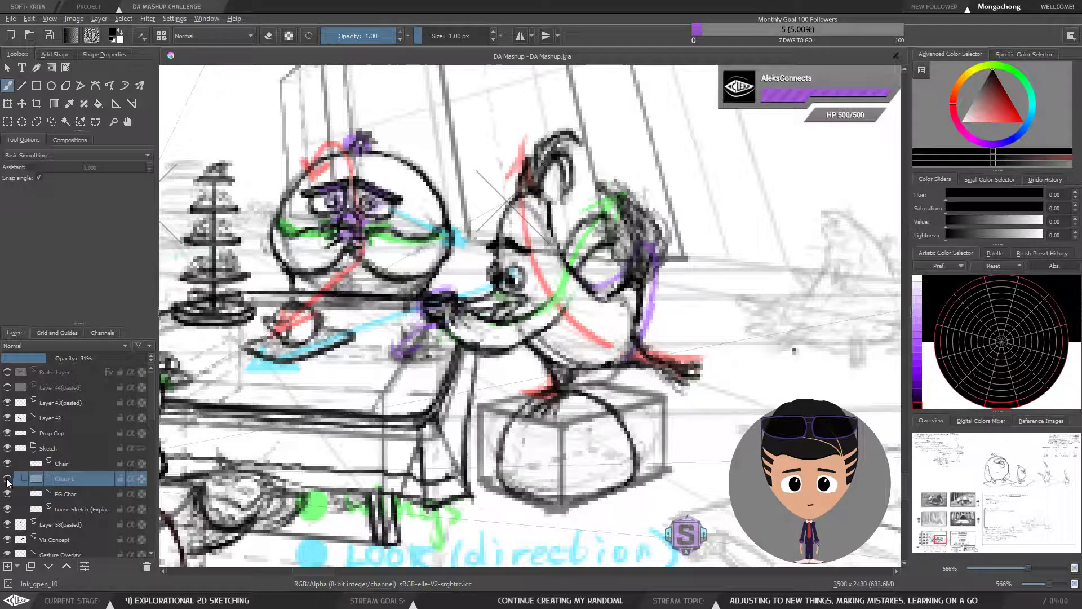
left_click(58, 494)
left_click(7, 493)
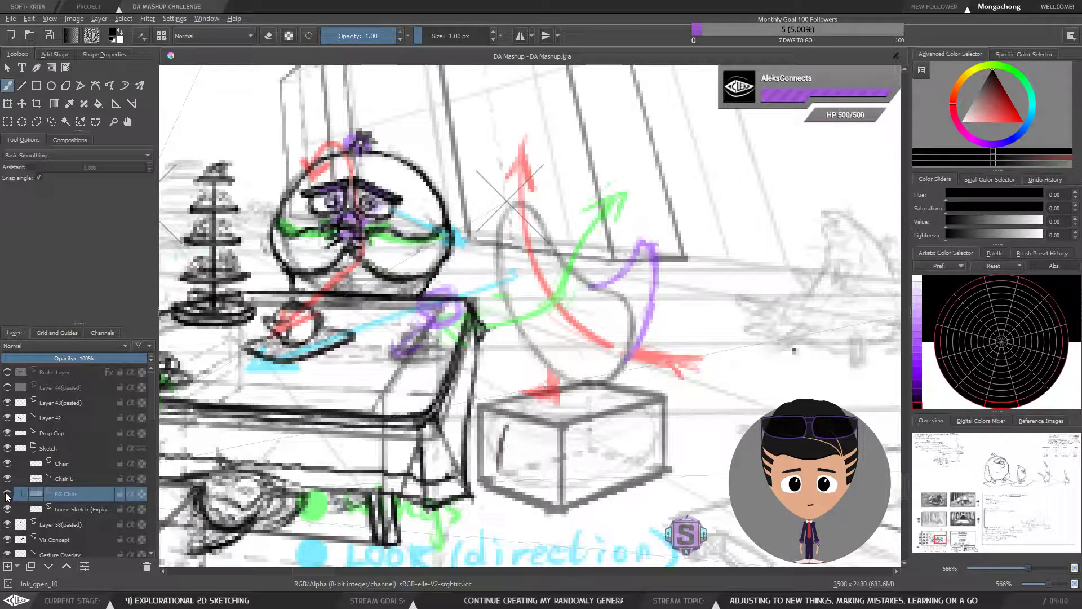
left_click(7, 493)
Step: Try a brush stroke in the empty background beside the long-beaked bird on the FG Char layer, and lasso and delete it
left_click_drag(745, 235, 737, 286)
key("l")
left_click_drag(774, 221, 780, 227)
key("Delete")
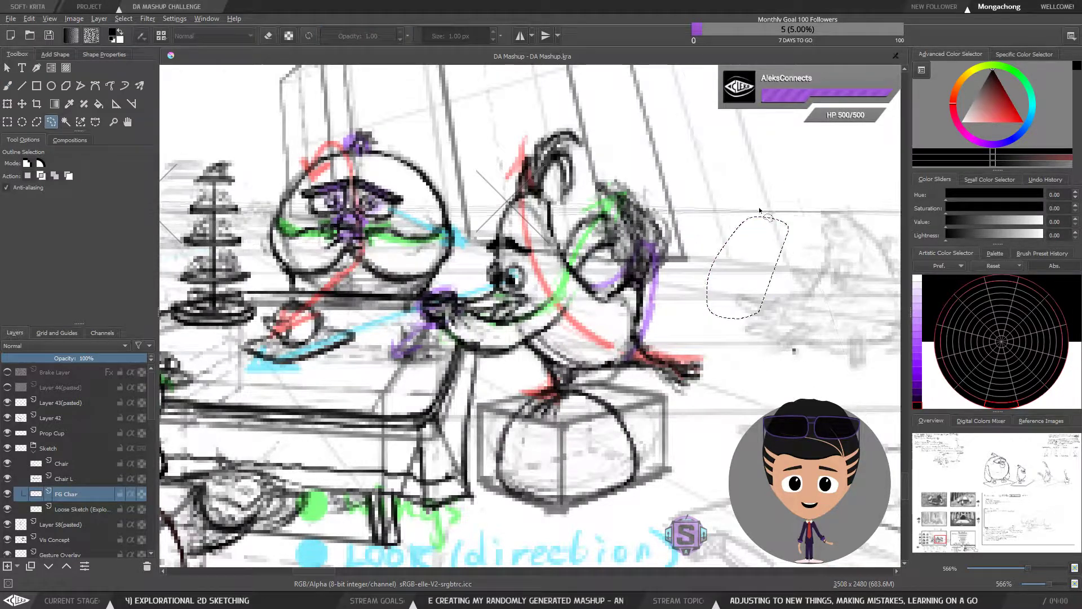
key("ctrl+shift+a")
key("b")
Step: Examine the four birds' poses around the tea table along with their coloured action, wing and look-direction lines
mouse_move(563, 306)
left_mouse_down()
mouse_move(484, 351)
mouse_move(499, 343)
left_mouse_up()
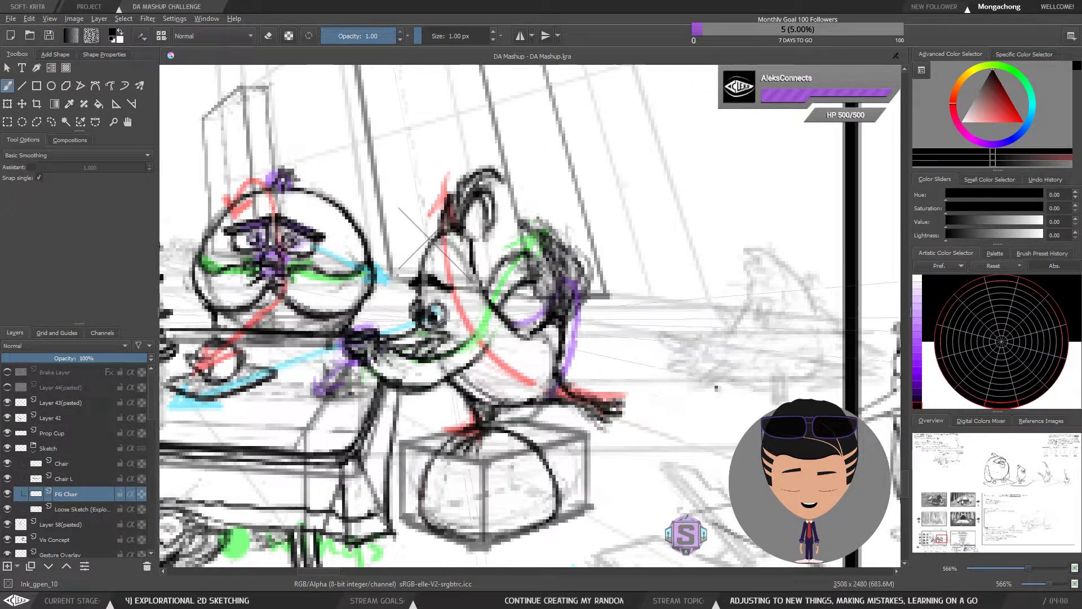
scroll(434, 318, "down", 2)
left_click_drag(484, 332, 651, 275)
scroll(610, 258, "up", 1)
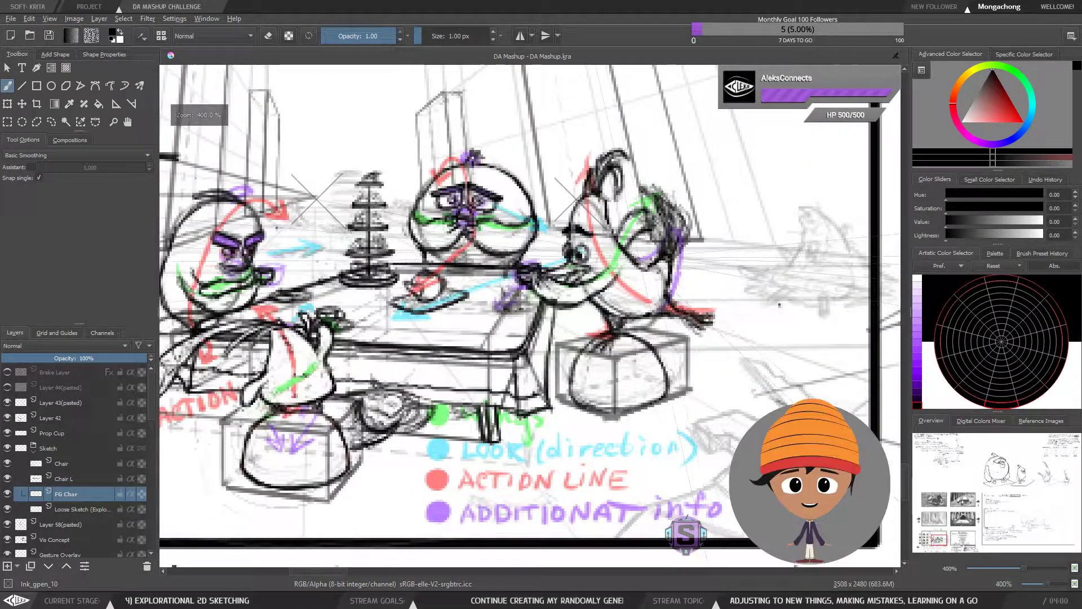
left_click_drag(577, 245, 656, 262)
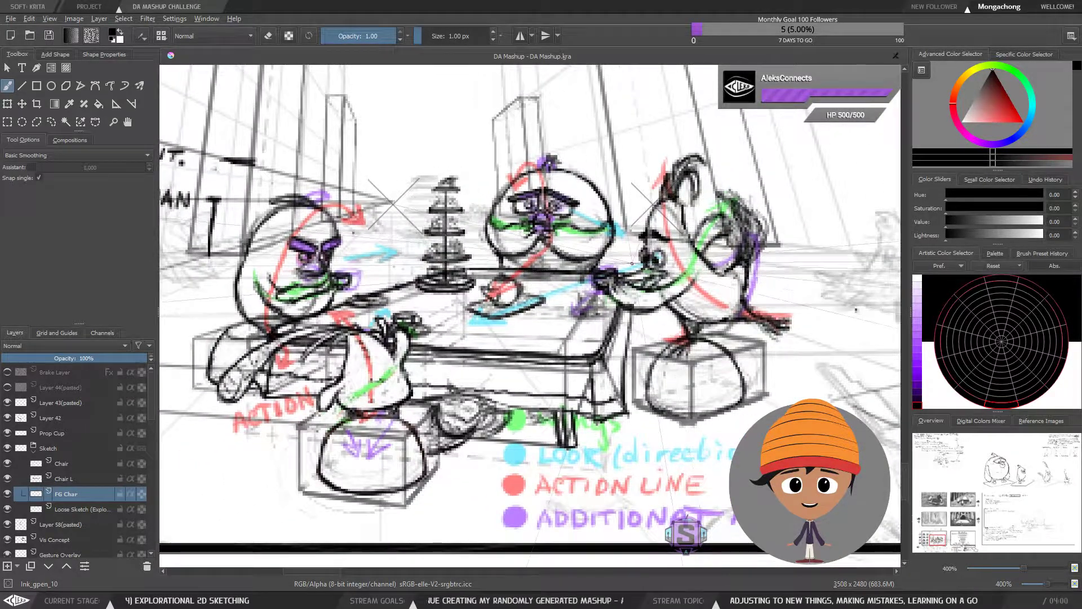
mouse_move(632, 263)
left_mouse_down()
mouse_move(553, 354)
mouse_move(600, 321)
left_mouse_up()
scroll(552, 354, "down", 3)
scroll(540, 334, "up", 1)
scroll(456, 319, "up", 1)
Step: Compare the four rows of back, side and front helmet views with the full tea-party composition
left_click_drag(456, 319, 469, 388)
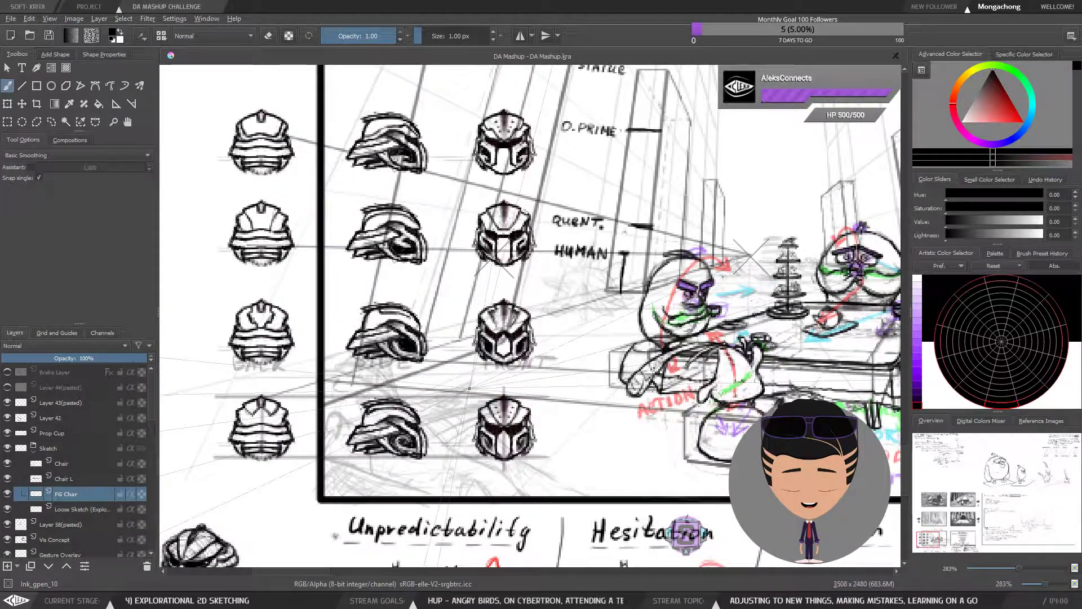
scroll(469, 388, "down", 1)
left_click_drag(569, 402, 500, 393)
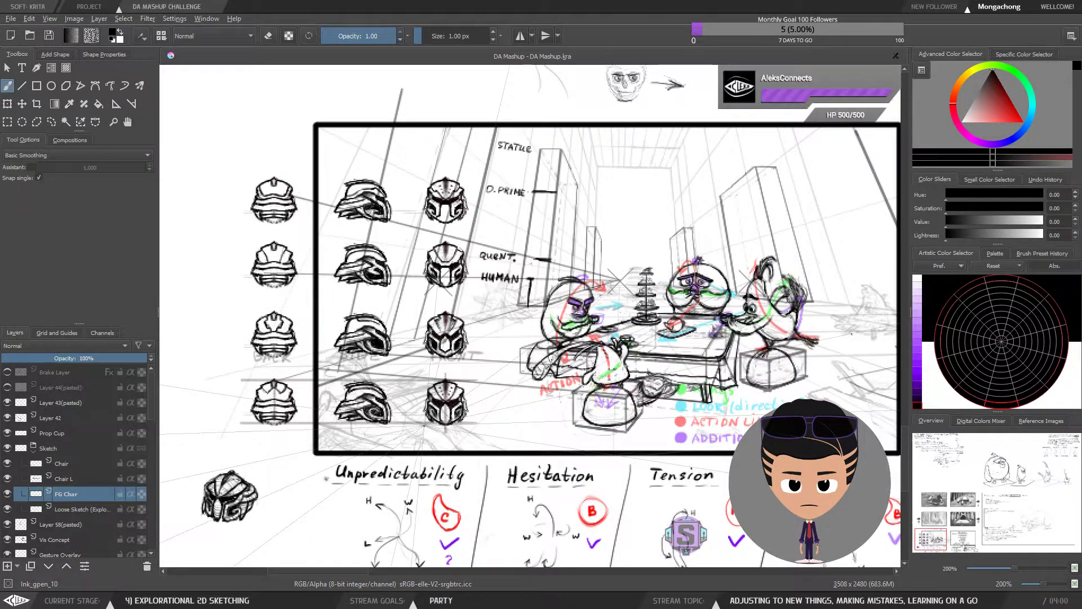
scroll(424, 429, "up", 1)
scroll(424, 426, "down", 1)
left_click_drag(563, 385, 514, 377)
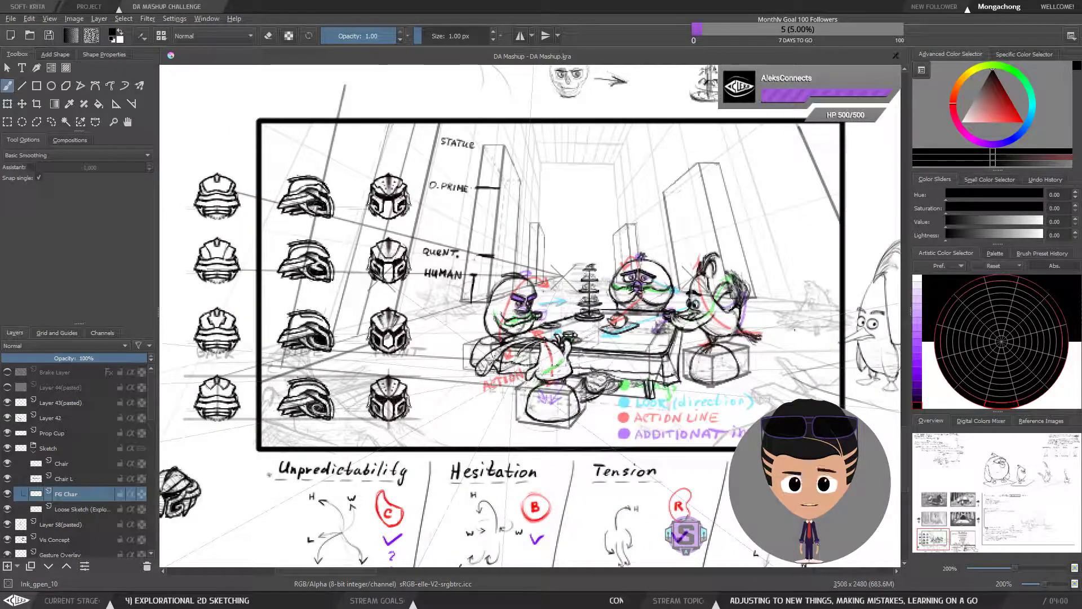
left_click_drag(427, 416, 526, 368)
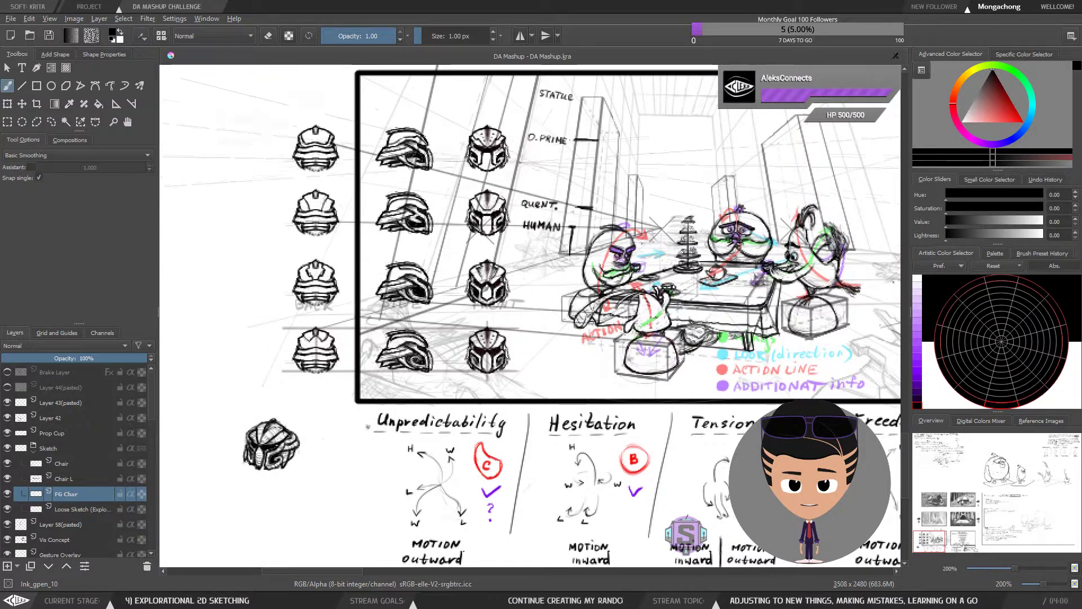
left_click_drag(656, 443, 631, 445)
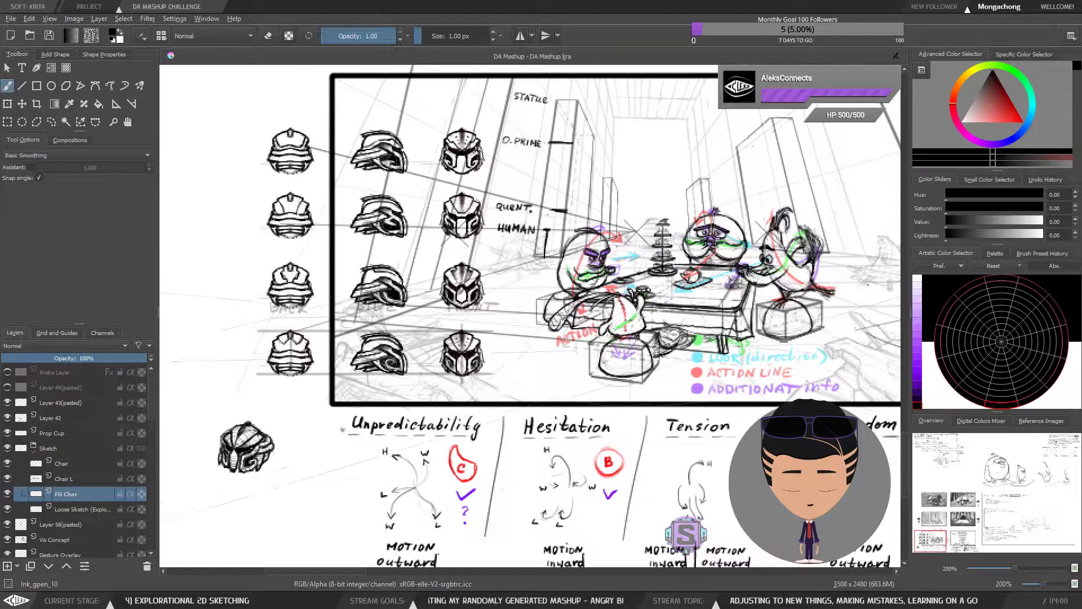
left_click_drag(529, 316, 490, 353)
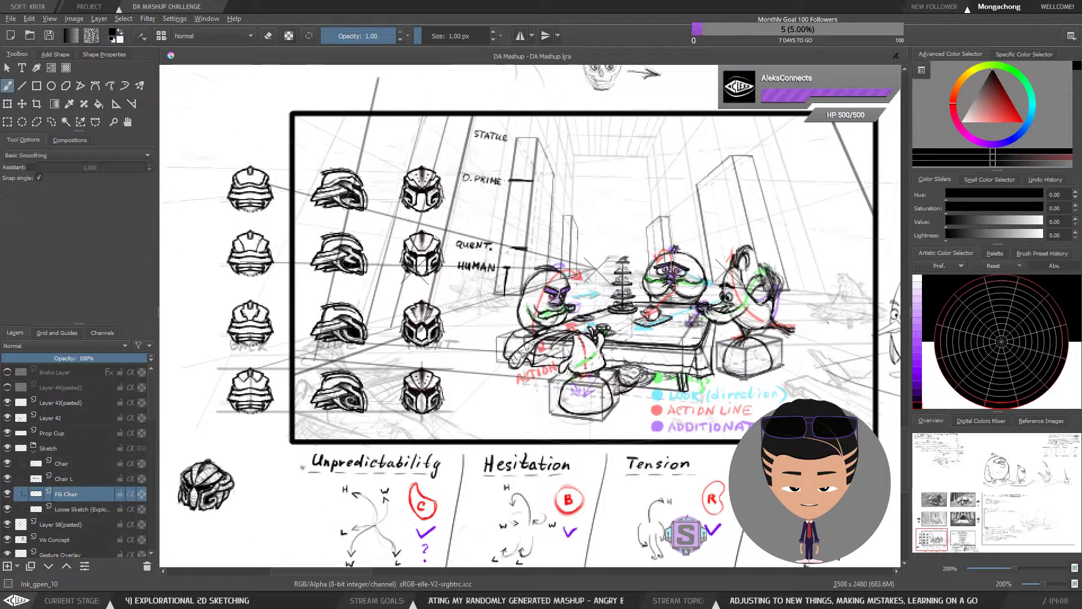
mouse_move(452, 270)
left_mouse_down()
mouse_move(468, 257)
mouse_move(459, 252)
left_mouse_up()
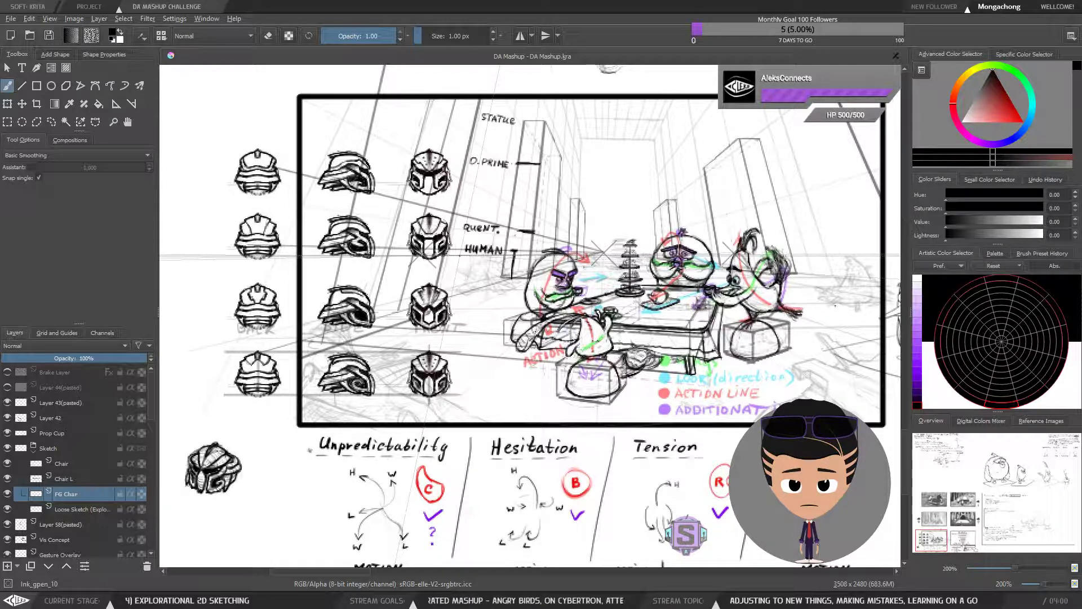
Step: Inspect the three-quarter helmet sketch below the frame and the helmet turnaround rows above it
left_click_drag(440, 404, 472, 354)
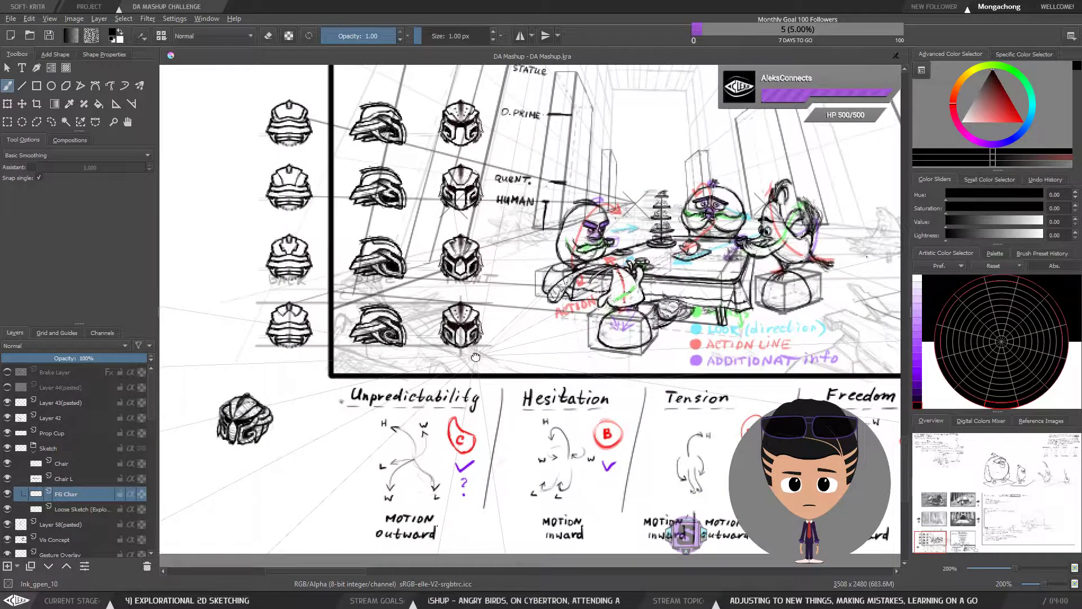
scroll(269, 441, "up", 1)
left_click_drag(269, 441, 328, 441)
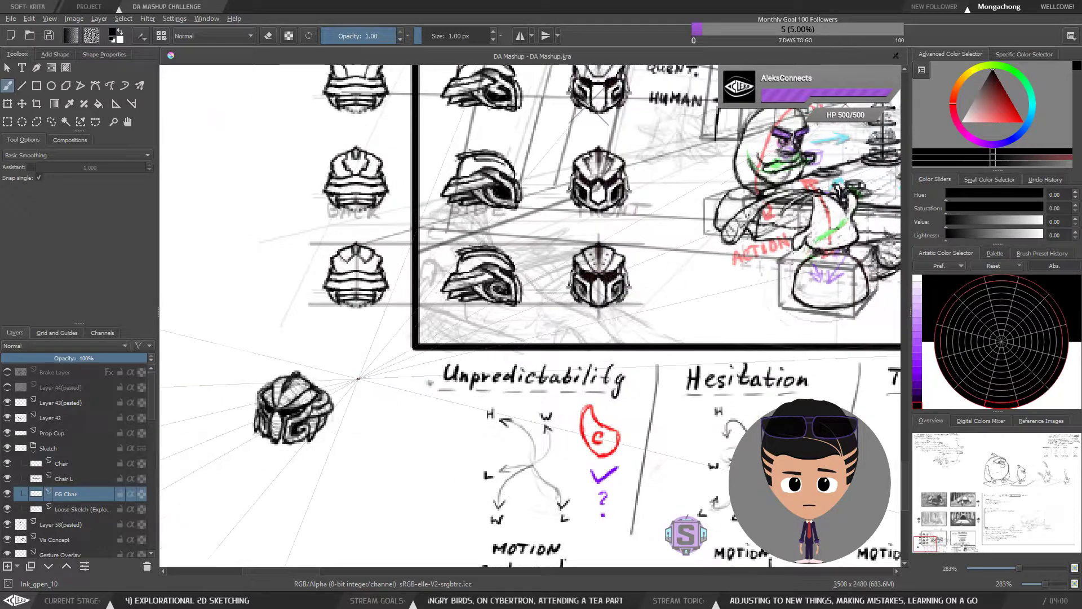
left_click_drag(394, 392, 340, 434)
scroll(339, 435, "down", 1)
left_click_drag(513, 352, 458, 349)
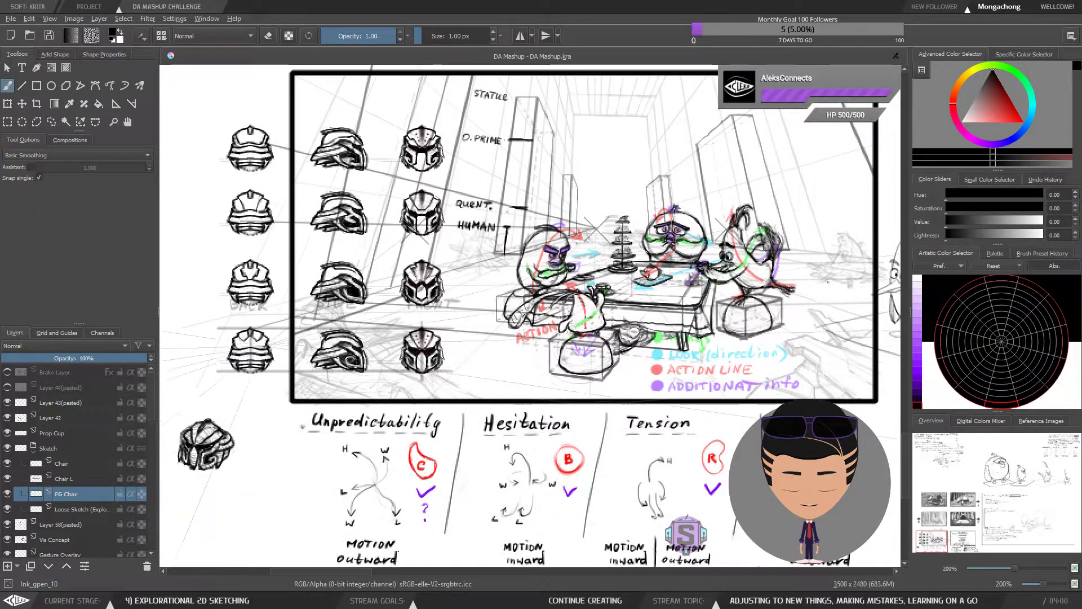
scroll(265, 344, "up", 1)
left_click_drag(289, 339, 281, 417)
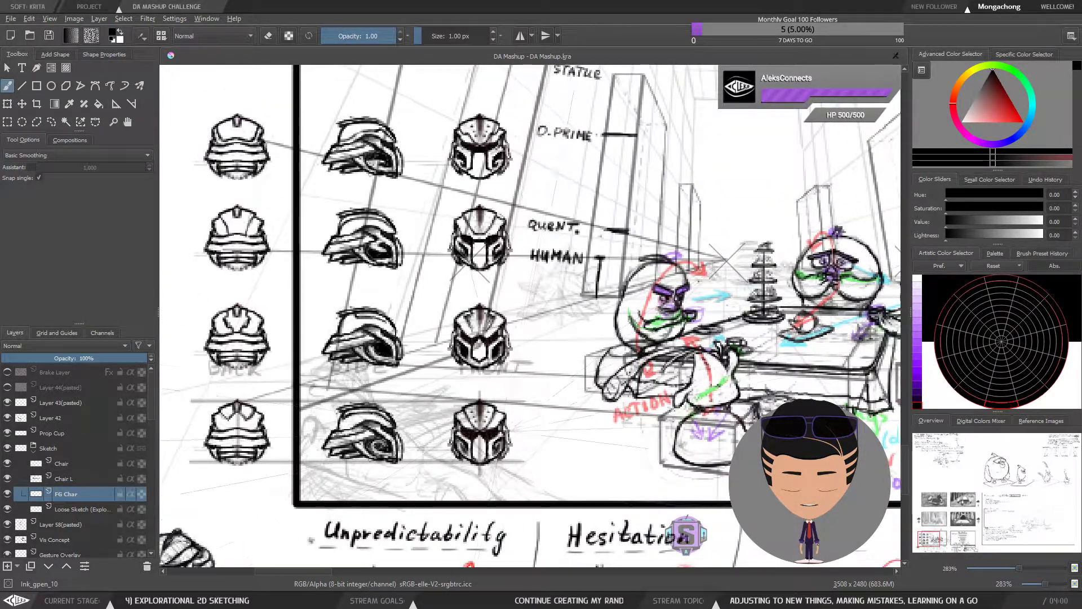
key("ctrl+r")
left_click_drag(530, 480, 185, 385)
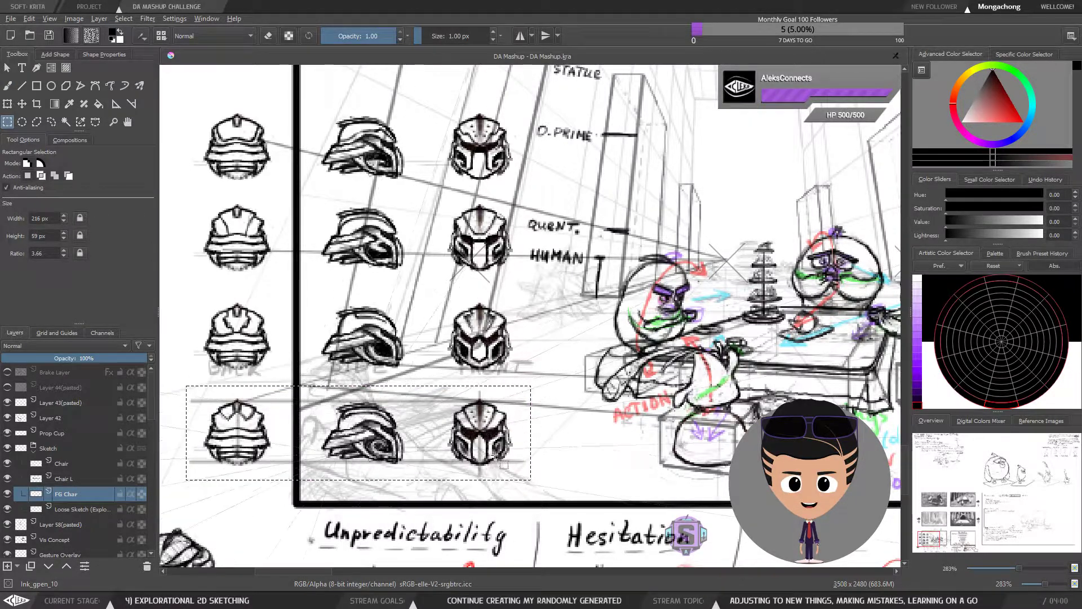
left_click_drag(515, 306, 532, 354)
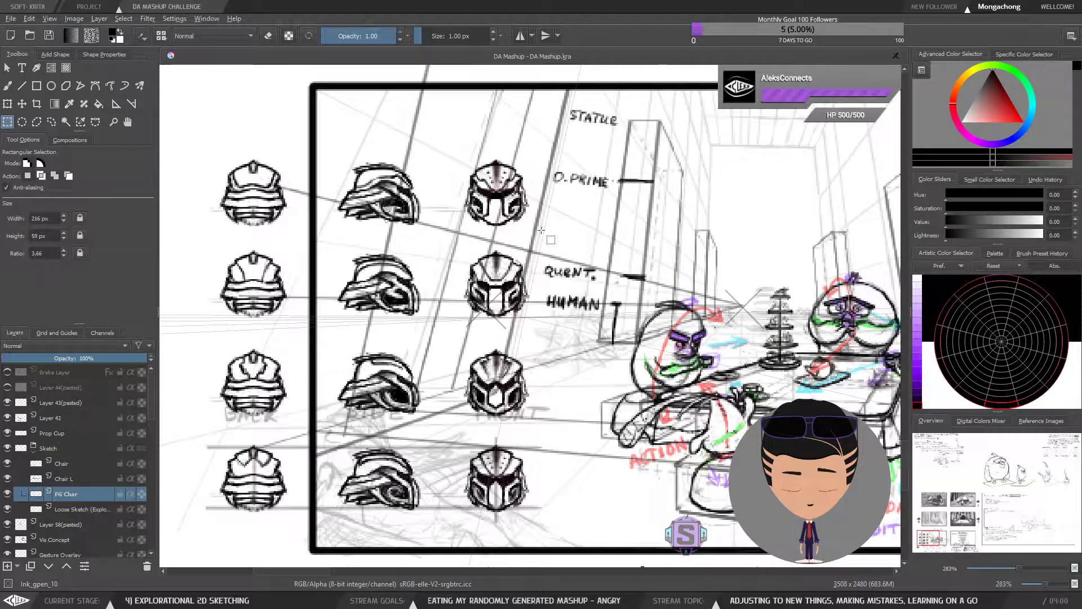
Step: Make the Chair layer active, check its content, and set a 254 × 250 px rectangular selection around all twelve helmet sketches
left_click(130, 463)
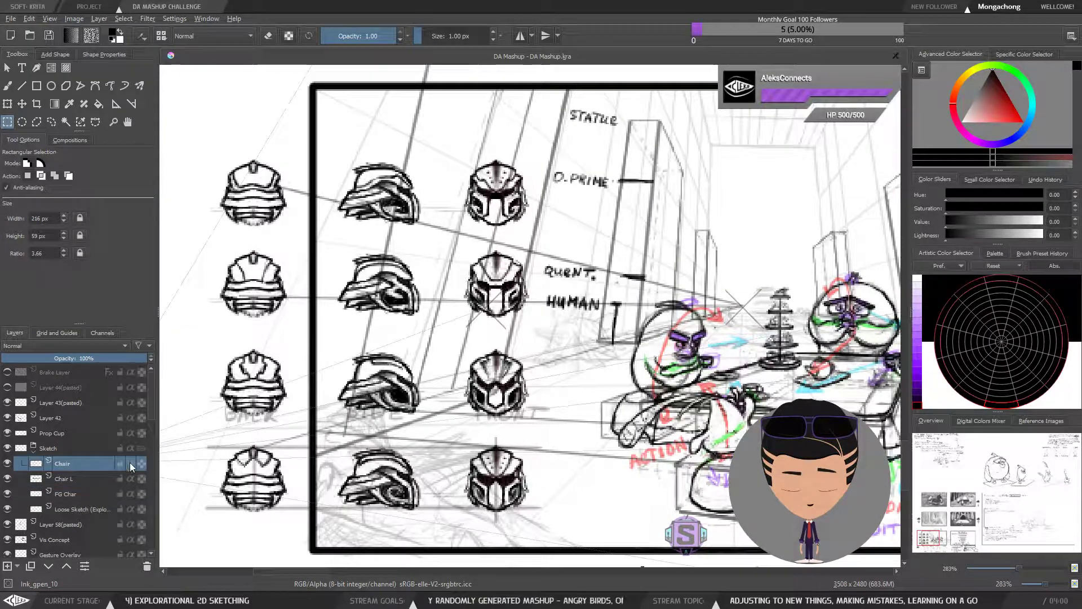
left_click(7, 462)
left_click(7, 463)
left_click_drag(173, 132, 389, 401)
left_click_drag(455, 438, 578, 530)
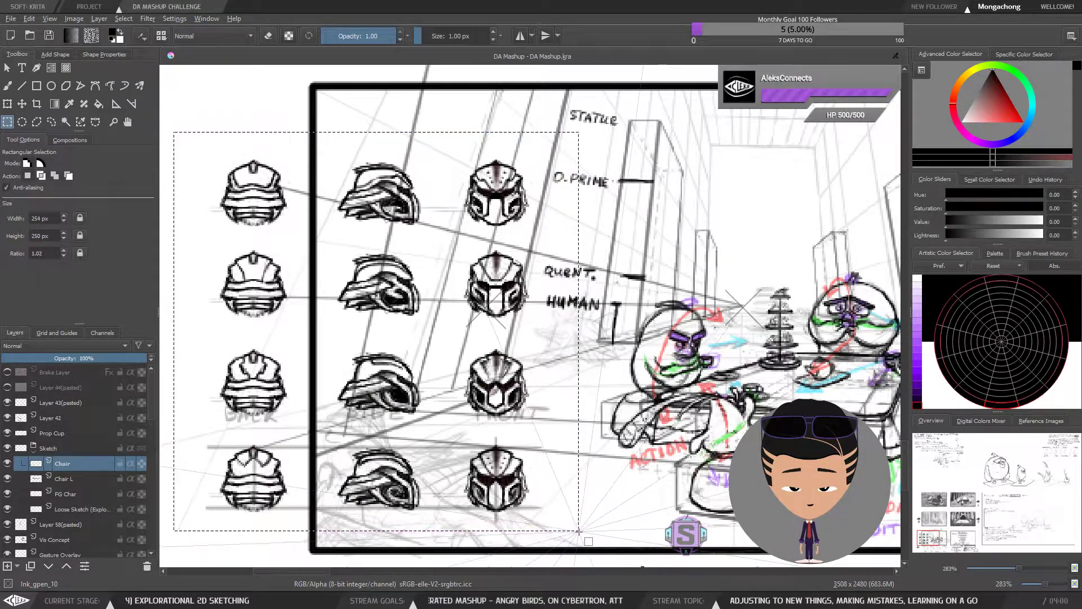
scroll(466, 373, "down", 1)
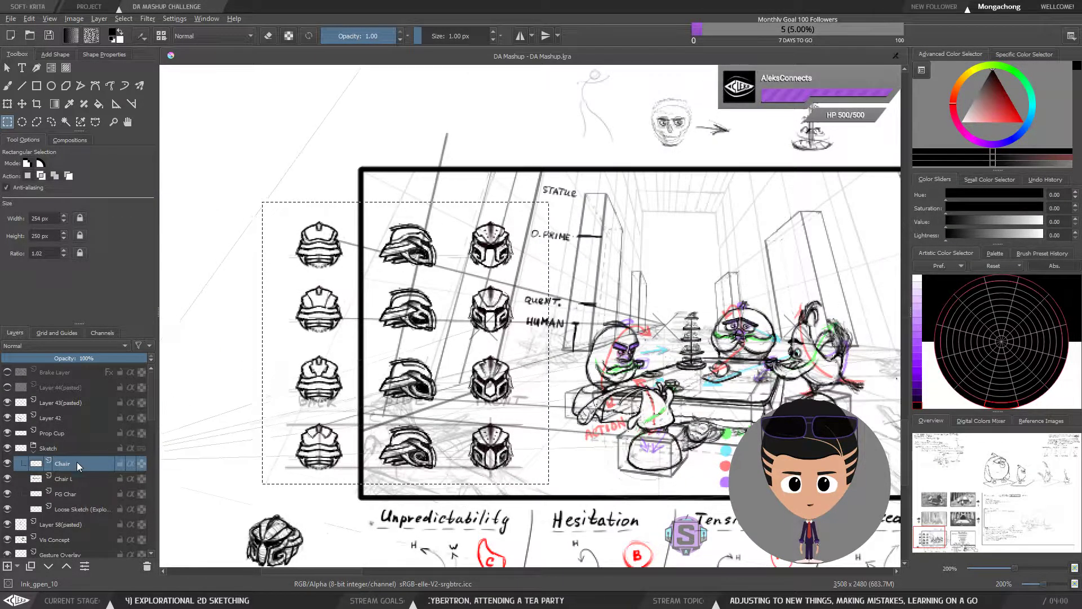
Step: Isolate the Chair layer and frame a 254 × 250 px image crop around the twelve helmet sketches
right_click(62, 463)
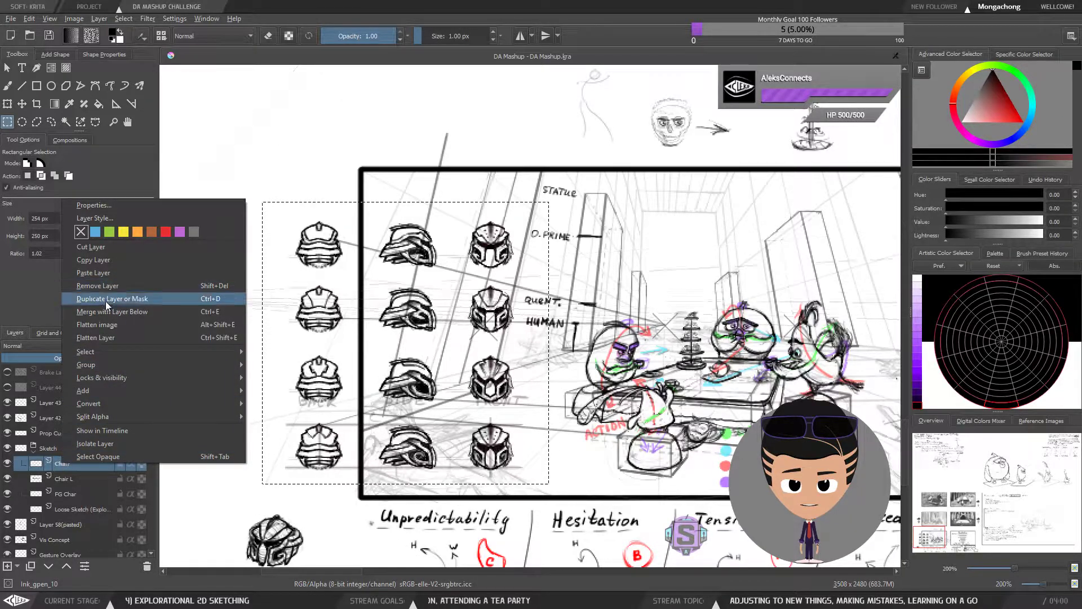
left_click(107, 445)
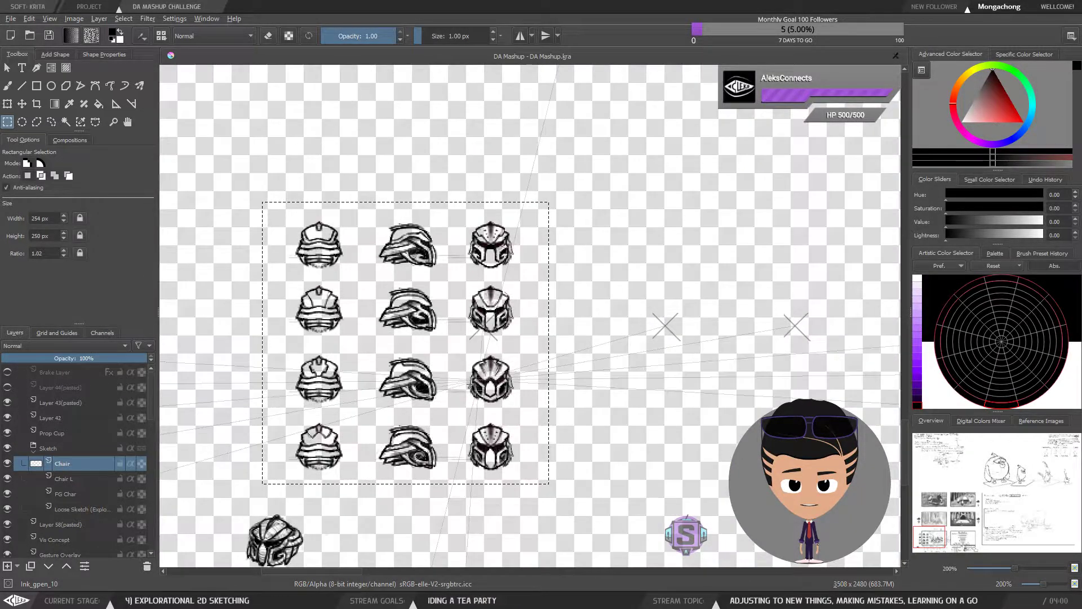
left_click_drag(542, 352, 613, 321)
scroll(479, 356, "up", 1)
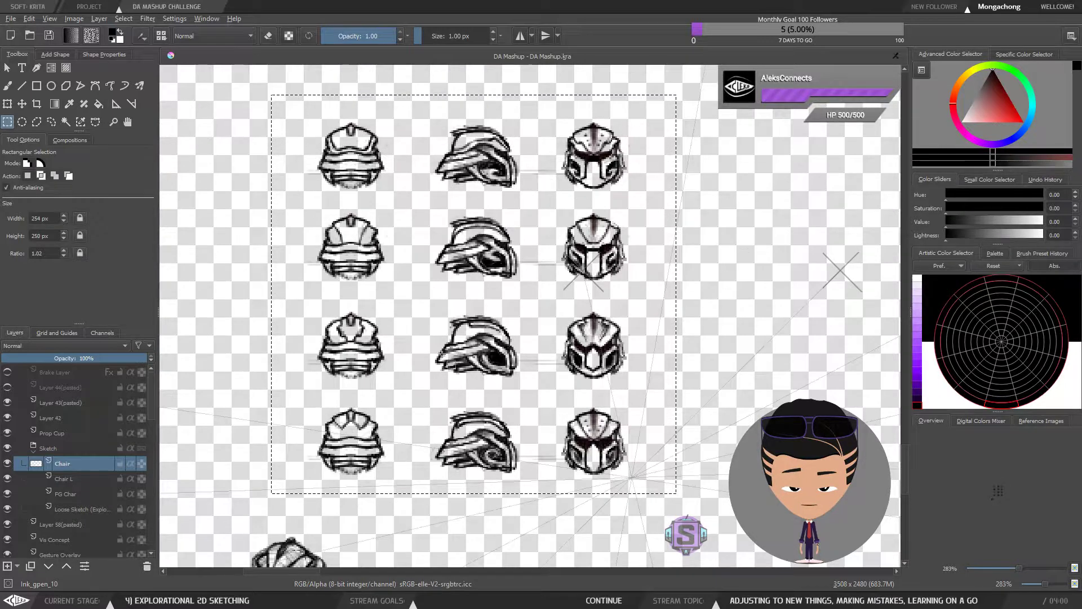
left_click(37, 104)
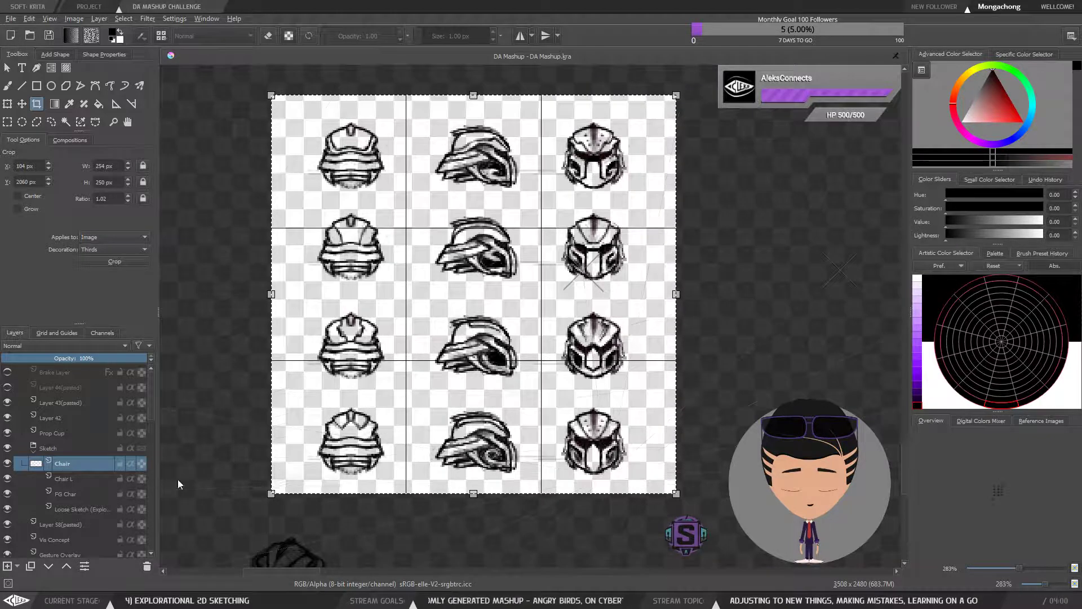
mouse_move(8, 466)
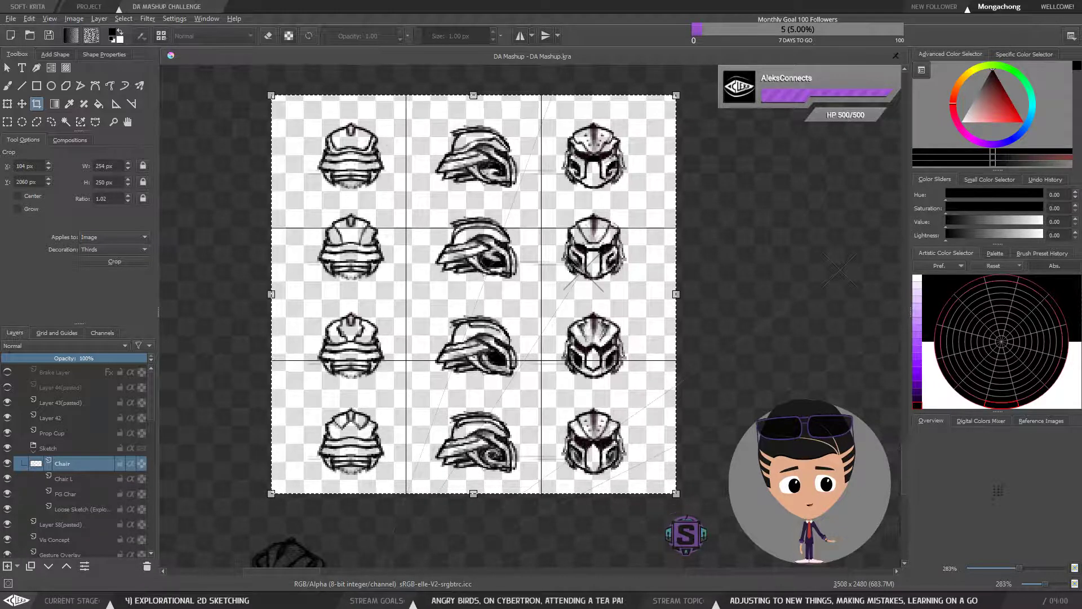
Step: Switch to the image viewer to look at the exported helmet sheet For ZBrush.jpg, and return to Krita
mouse_move(365, 600)
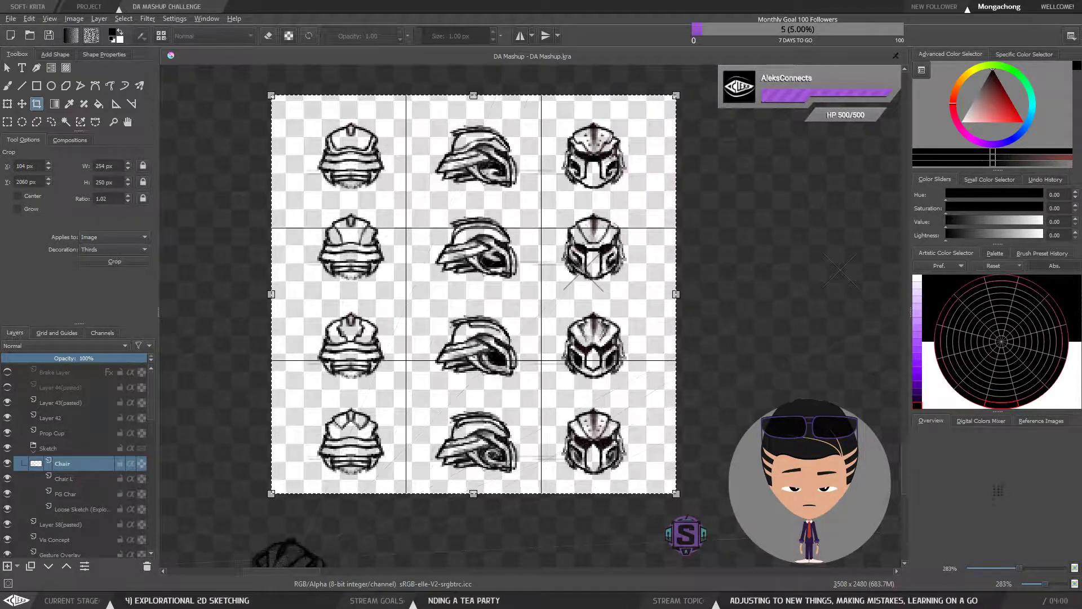
mouse_move(323, 599)
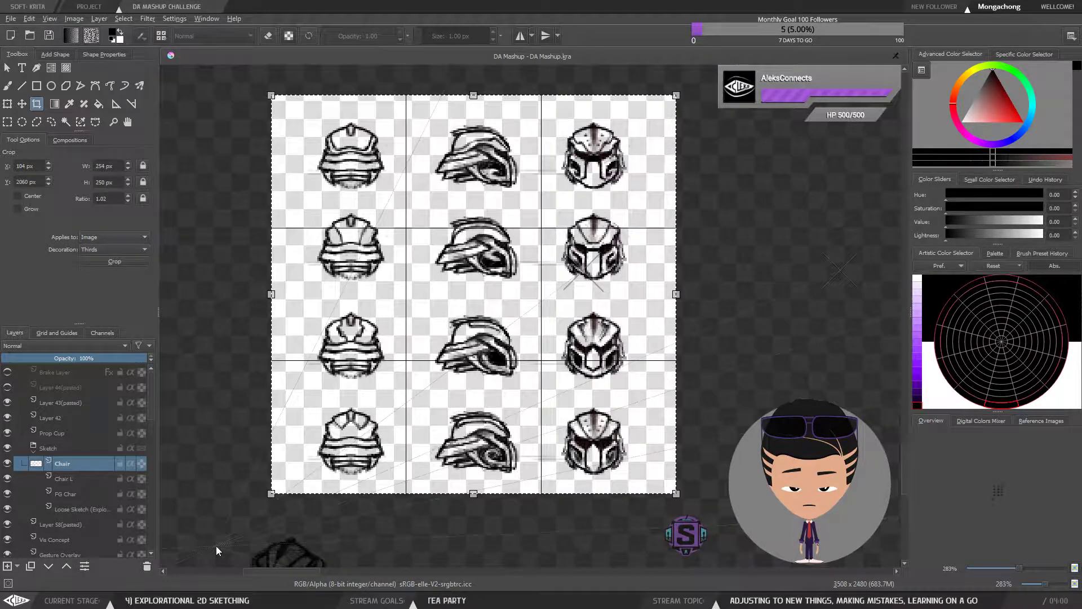
left_click(323, 600)
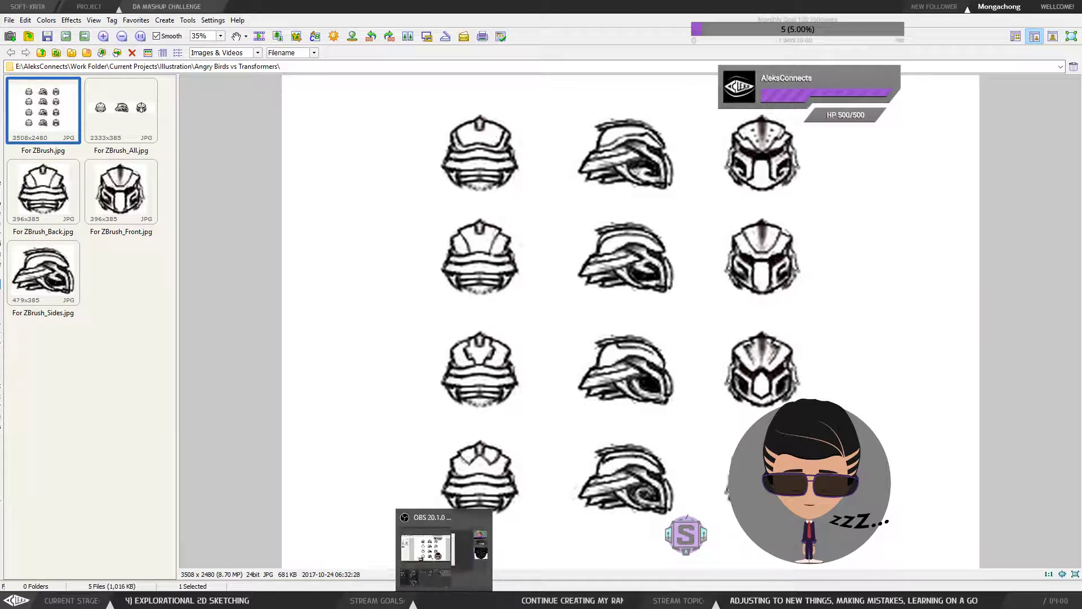
left_click(445, 600)
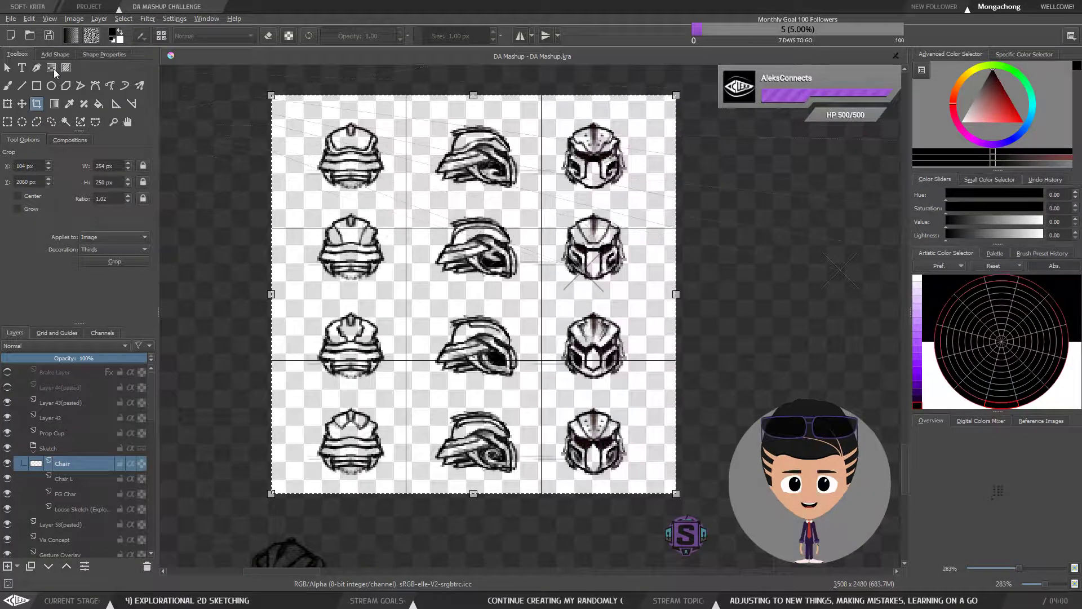
Step: Leave the helmet crop unapplied and end the Chair layer's isolation
left_click(7, 68)
scroll(499, 323, "down", 2)
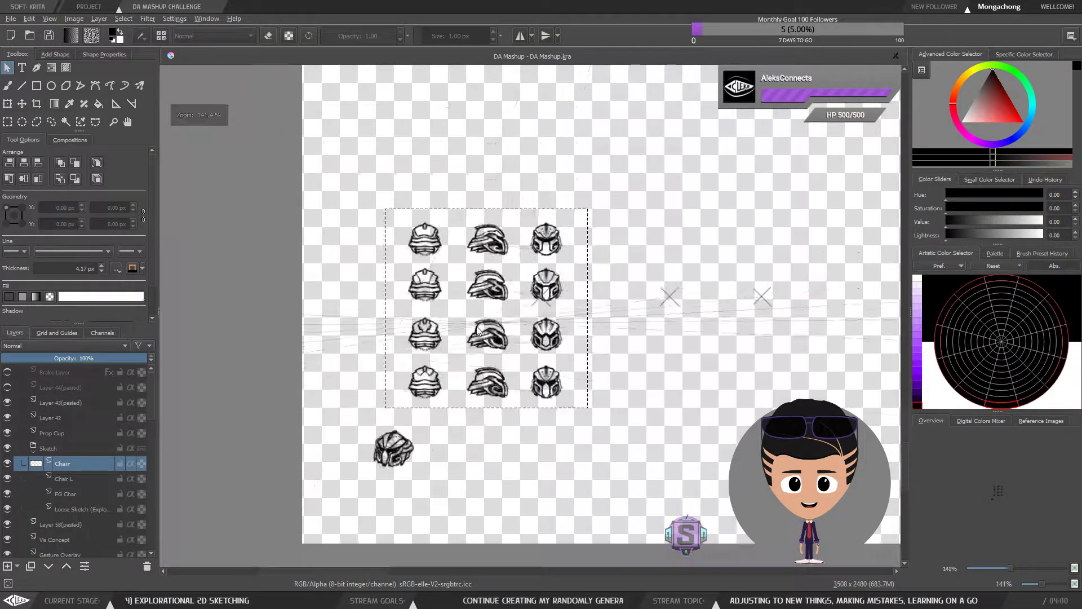
right_click(71, 466)
left_click(109, 442)
scroll(475, 338, "down", 1)
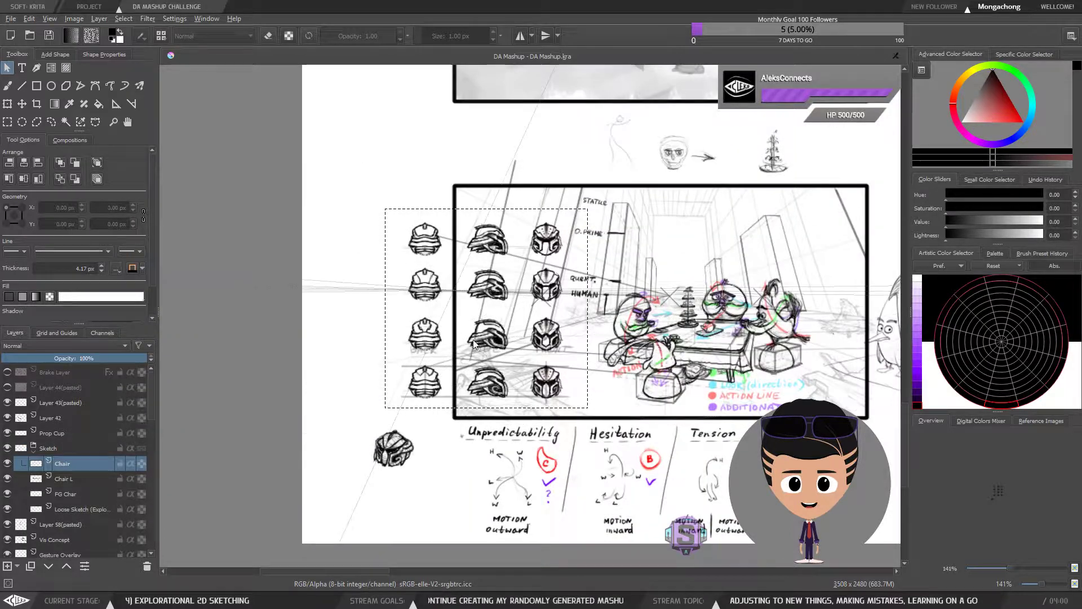
Step: Survey the composition thumbnails, the visualization chart and the problems-to-solve notes around the tea-party frame and helmet rows
scroll(475, 338, "down", 1)
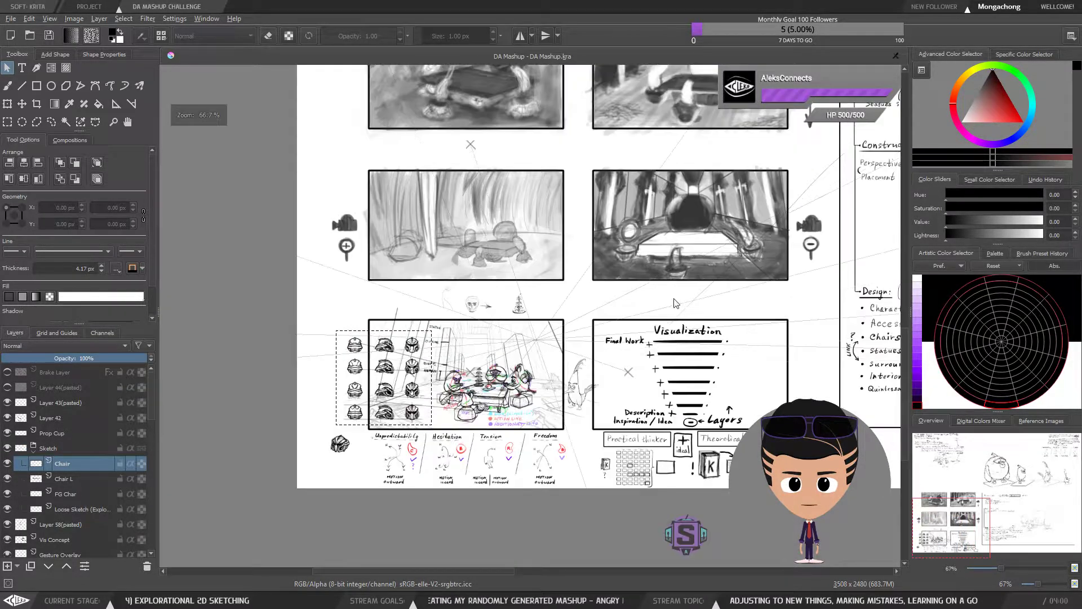
left_click_drag(676, 302, 497, 395)
scroll(537, 350, "down", 1)
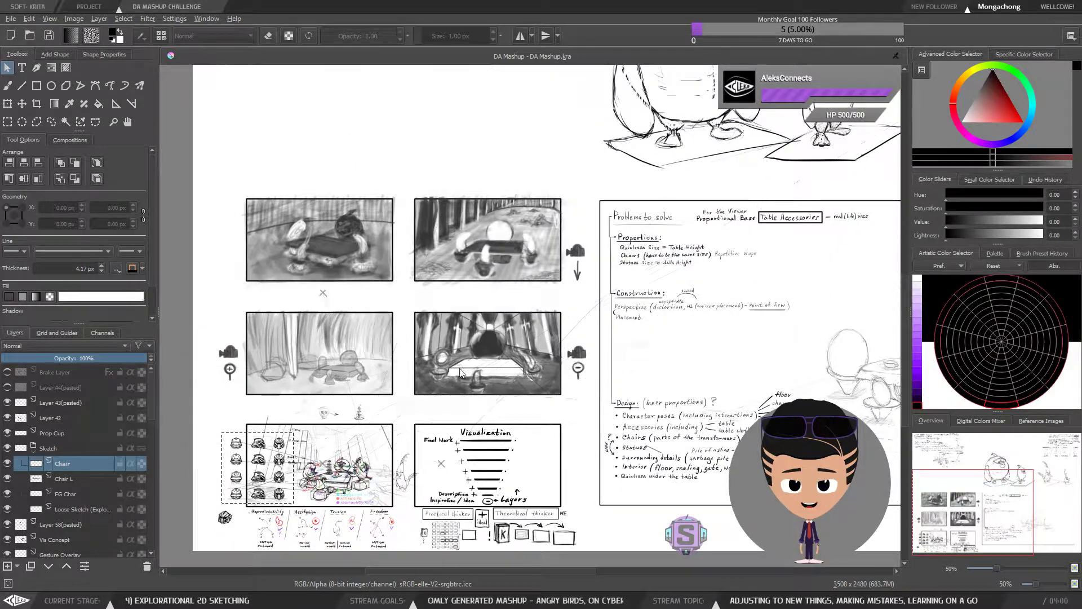
scroll(575, 332, "up", 1)
scroll(575, 328, "down", 1)
mouse_move(575, 328)
left_mouse_down()
mouse_move(550, 376)
mouse_move(640, 265)
left_mouse_up()
left_click_drag(296, 386, 430, 333)
scroll(430, 332, "up", 3)
scroll(504, 402, "up", 2)
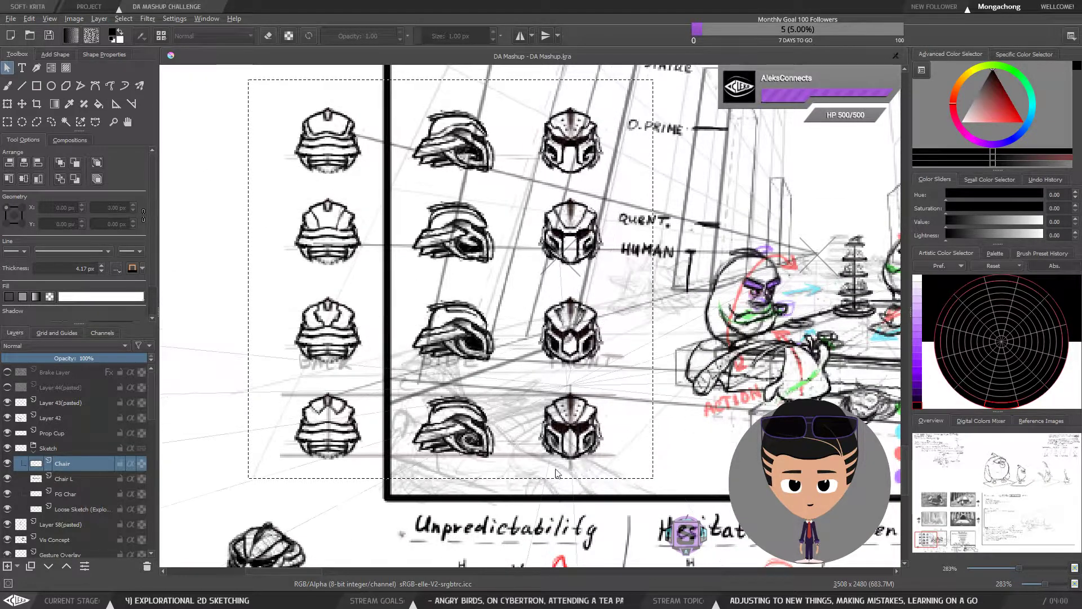
Step: Clear the rectangular selection around the helmet sketches
mouse_move(599, 210)
left_mouse_down()
mouse_move(555, 216)
mouse_move(534, 205)
mouse_move(510, 230)
left_mouse_up()
key("ctrl+shift+a")
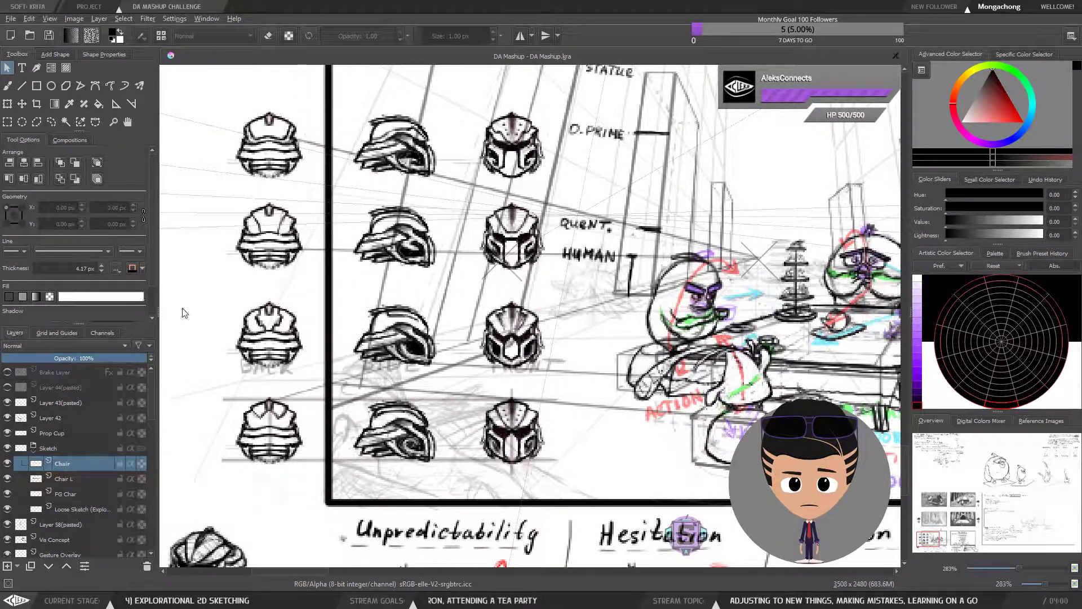
left_click_drag(472, 417, 482, 417)
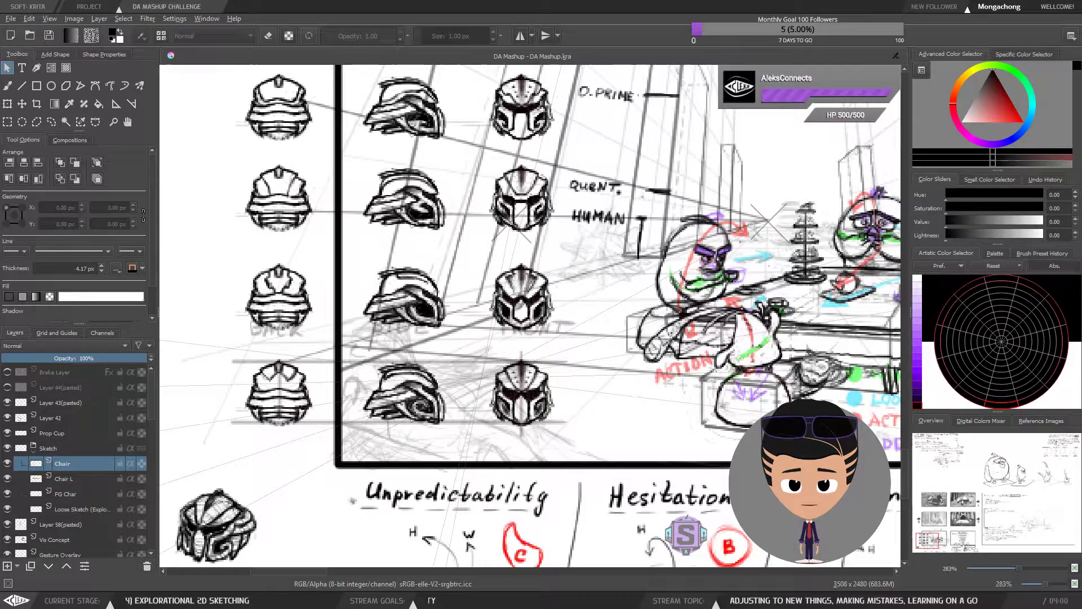
Step: Switch to the image viewer and compare For ZBrush_All.jpg with the full helmet sheet For ZBrush.jpg
key("alt+Tab")
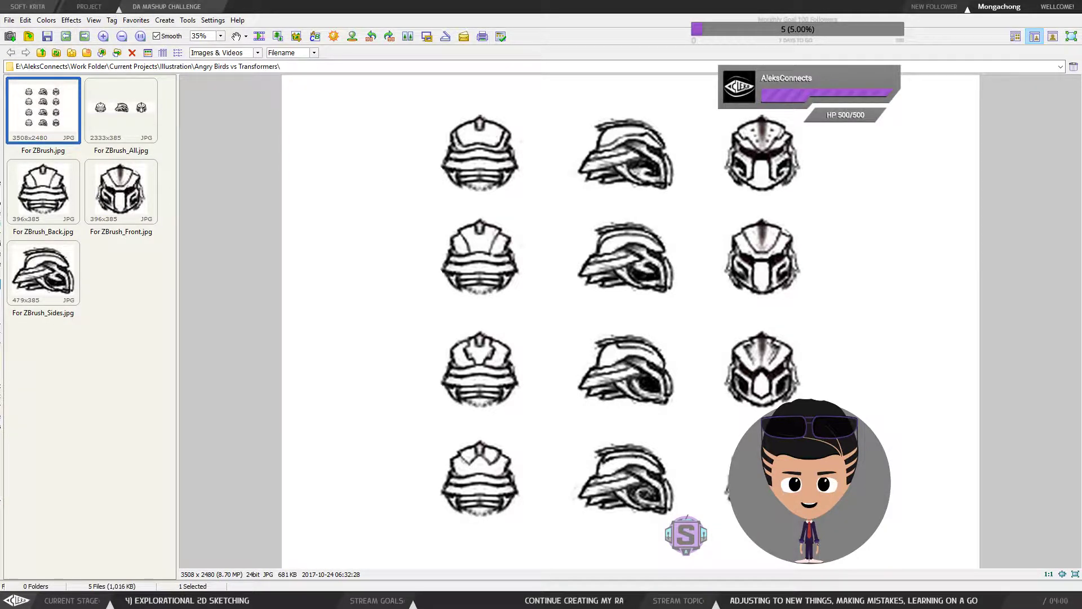
left_click(140, 129)
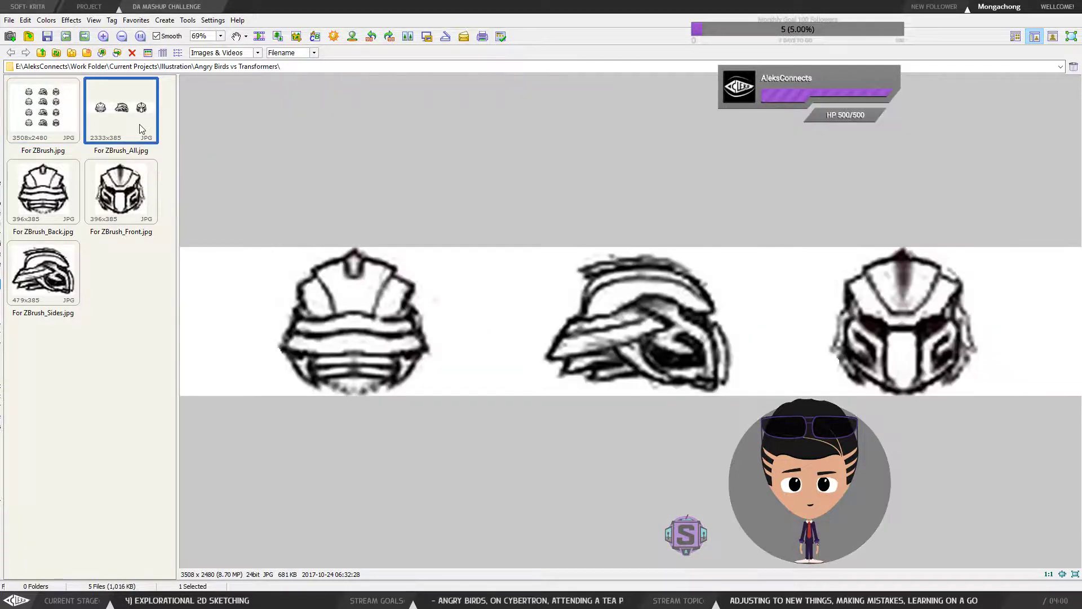
left_click(58, 133)
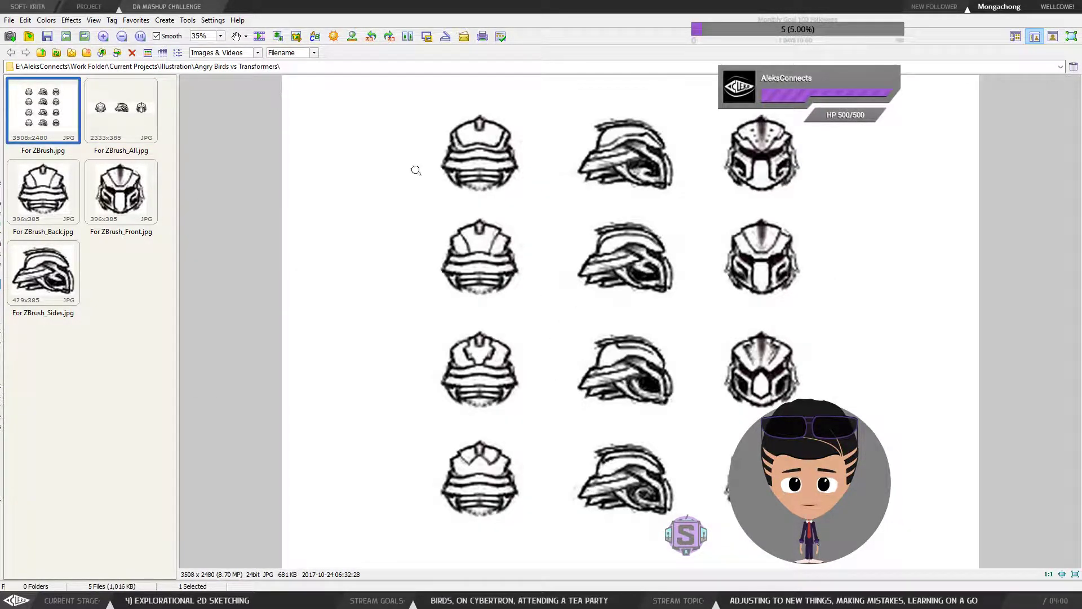
Step: Frame the second helmet row of For ZBrush.jpg with a 2640 × 381 px crop, view the next image, and close without cropping
left_click(295, 36)
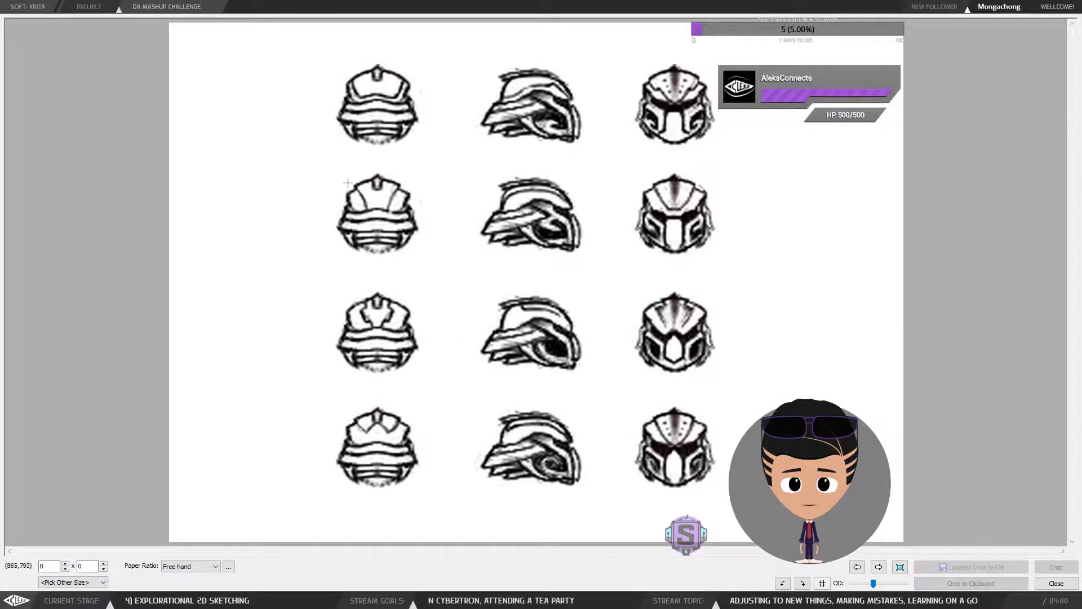
left_click_drag(328, 168, 798, 254)
scroll(295, 227, "up", 1)
left_click_drag(200, 168, 68, 170)
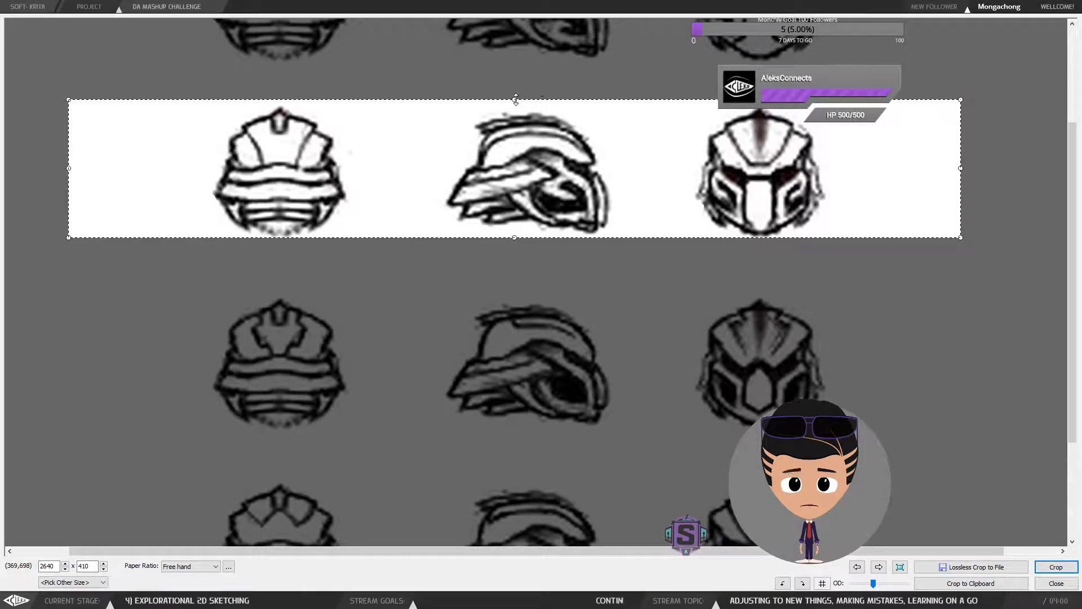
left_click_drag(514, 99, 517, 107)
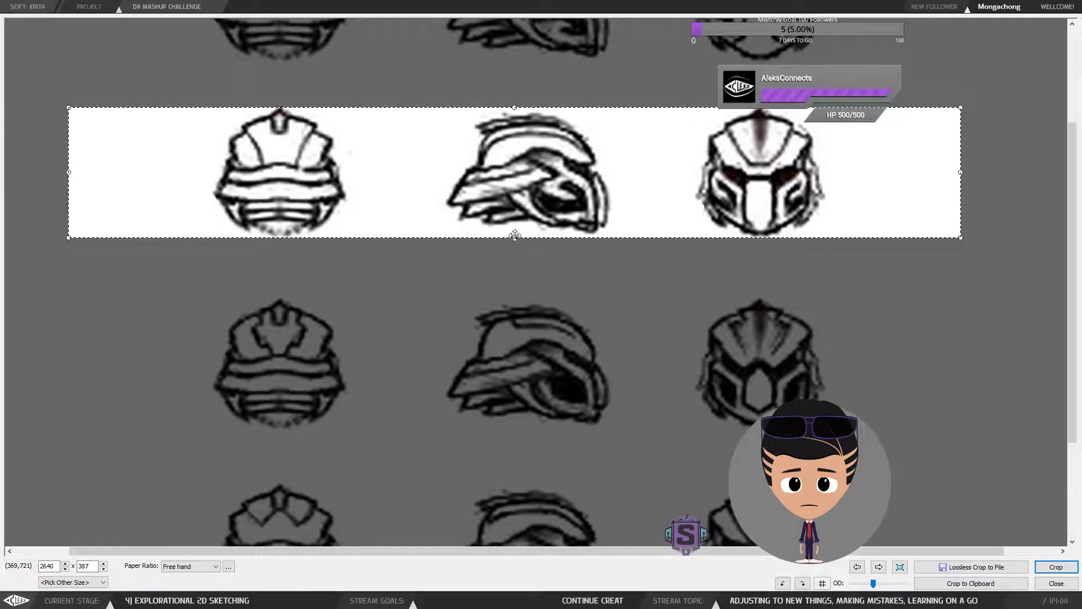
left_click_drag(514, 237, 517, 235)
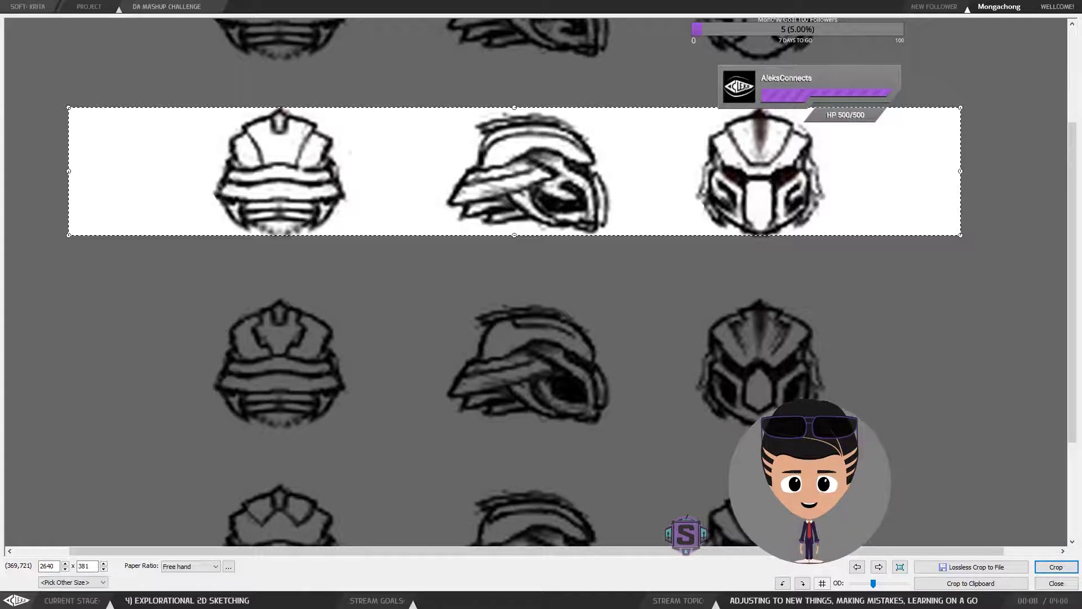
left_click(879, 567)
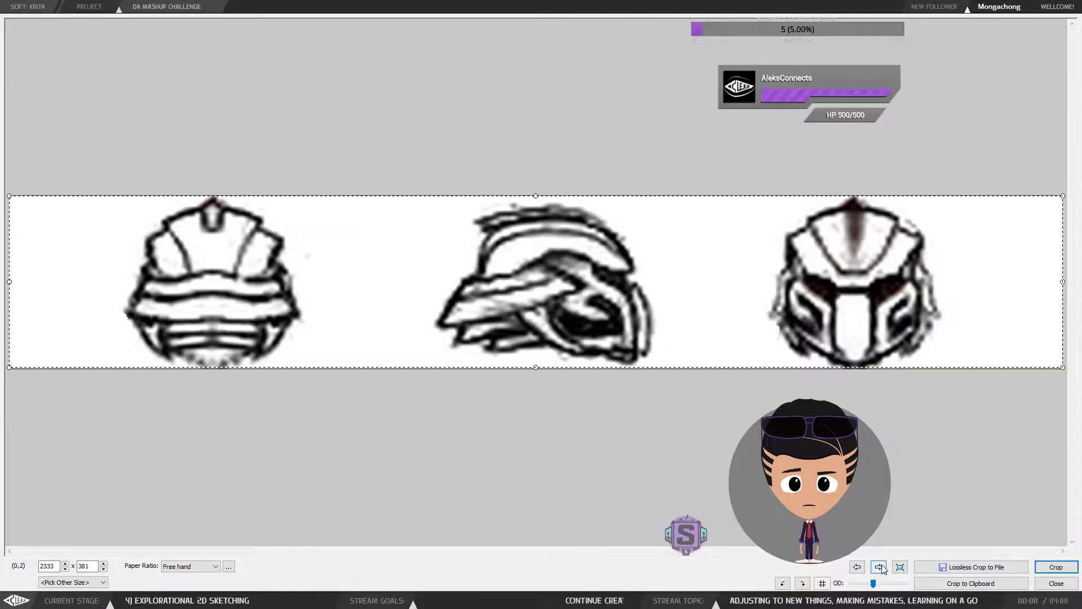
left_click(1053, 582)
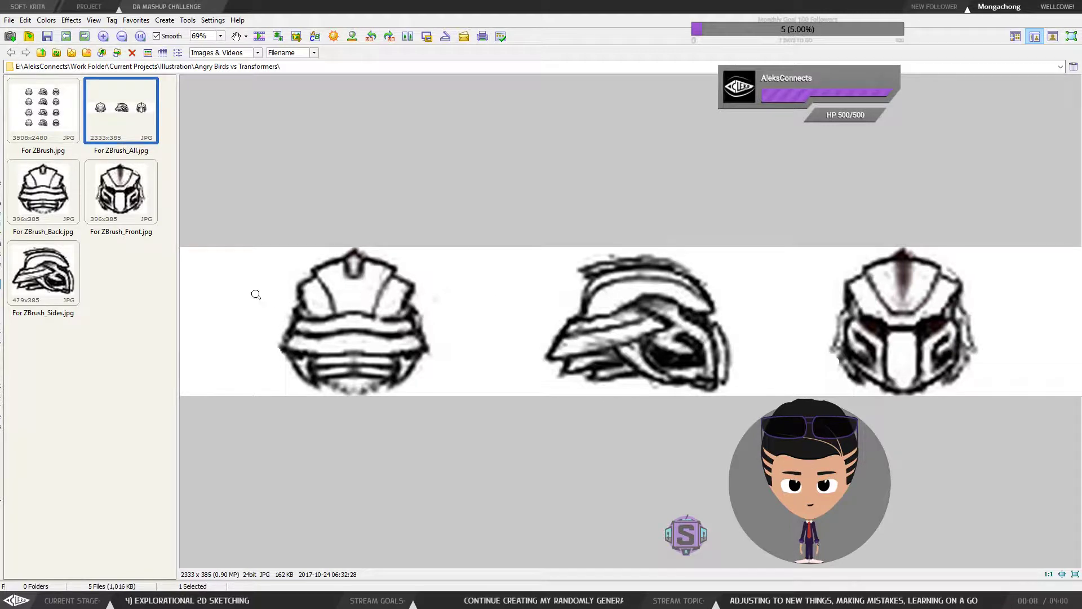
Step: Recheck the single-row For ZBrush_All.jpg against the full helmet sheet and switch back to Krita
left_click(45, 117)
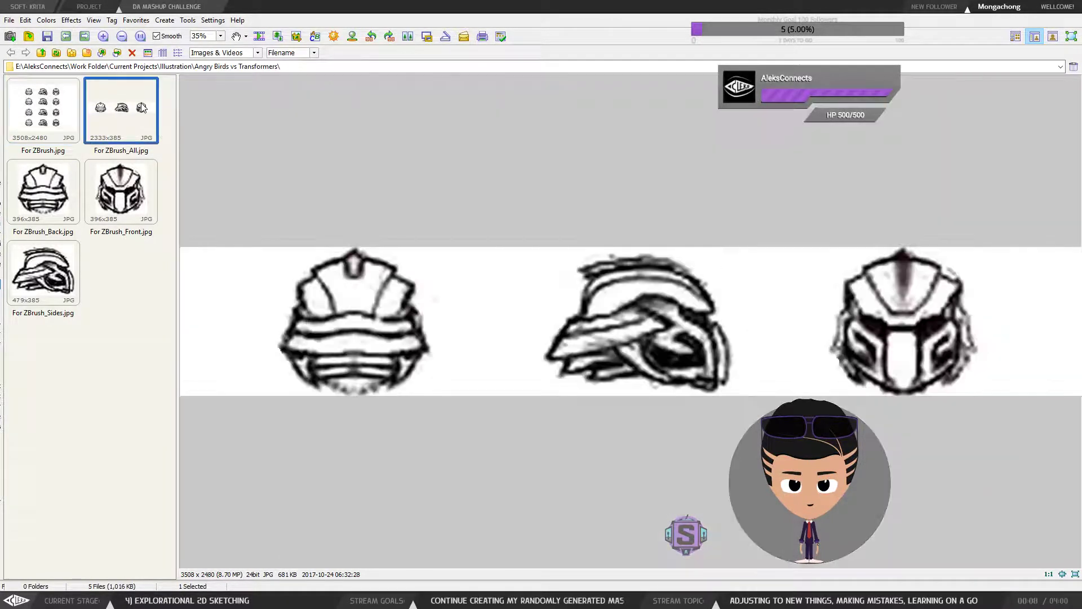
left_click(144, 109)
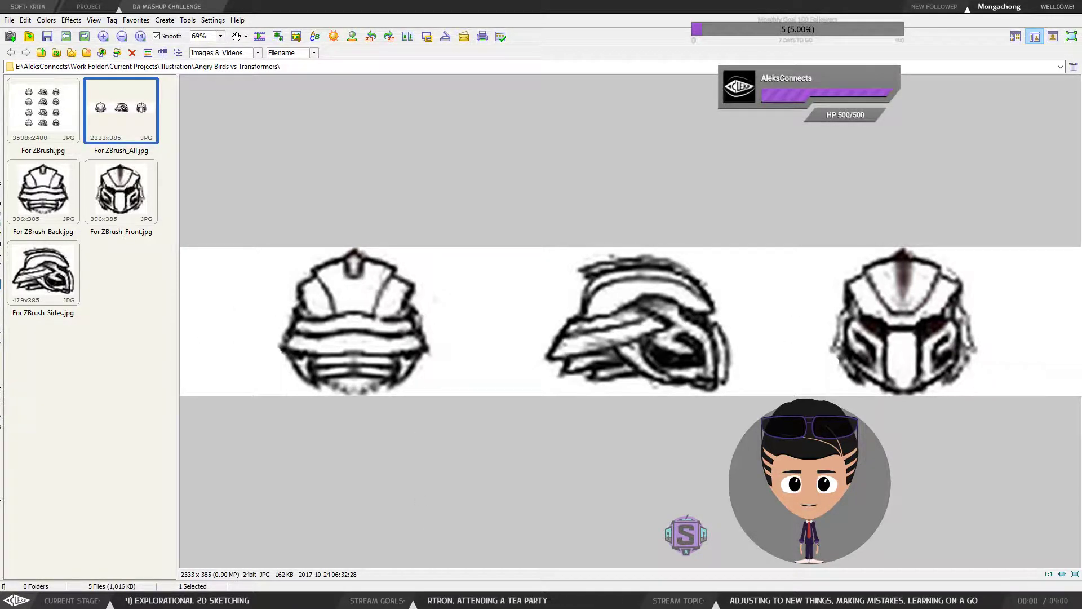
left_click(401, 546)
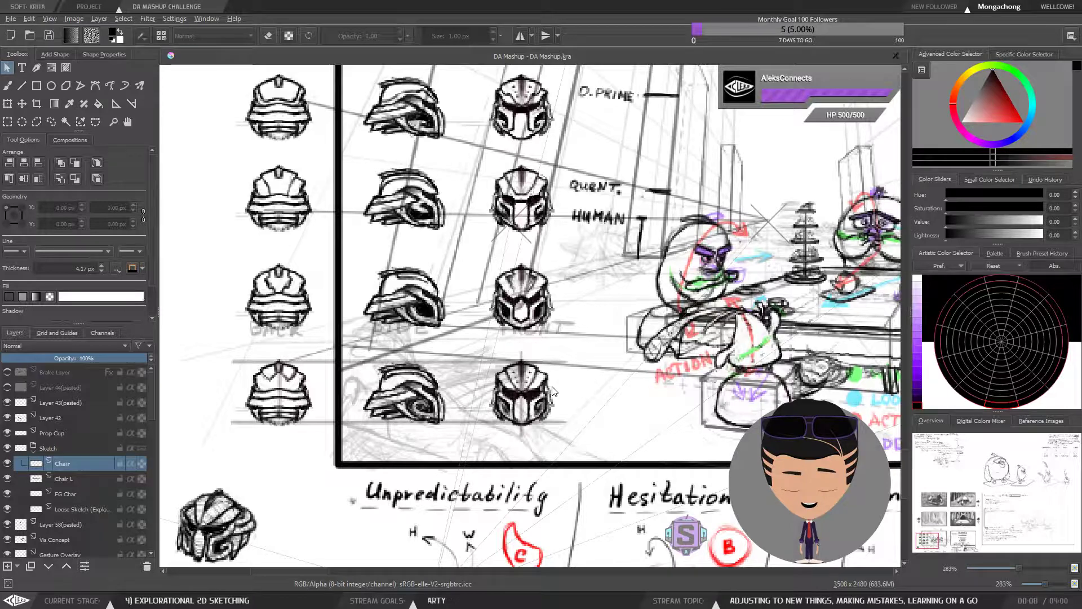
Step: Review the tea-party frame, the motion notes below it and the helmet turnarounds up close
scroll(548, 384, "down", 1)
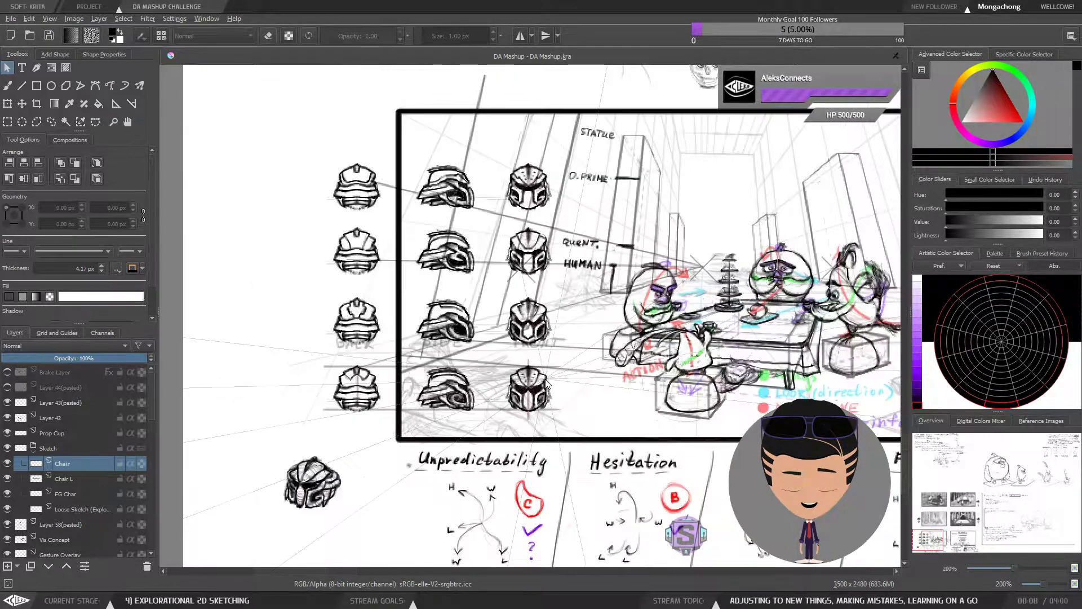
mouse_move(691, 346)
left_mouse_down()
mouse_move(592, 340)
mouse_move(610, 299)
left_mouse_up()
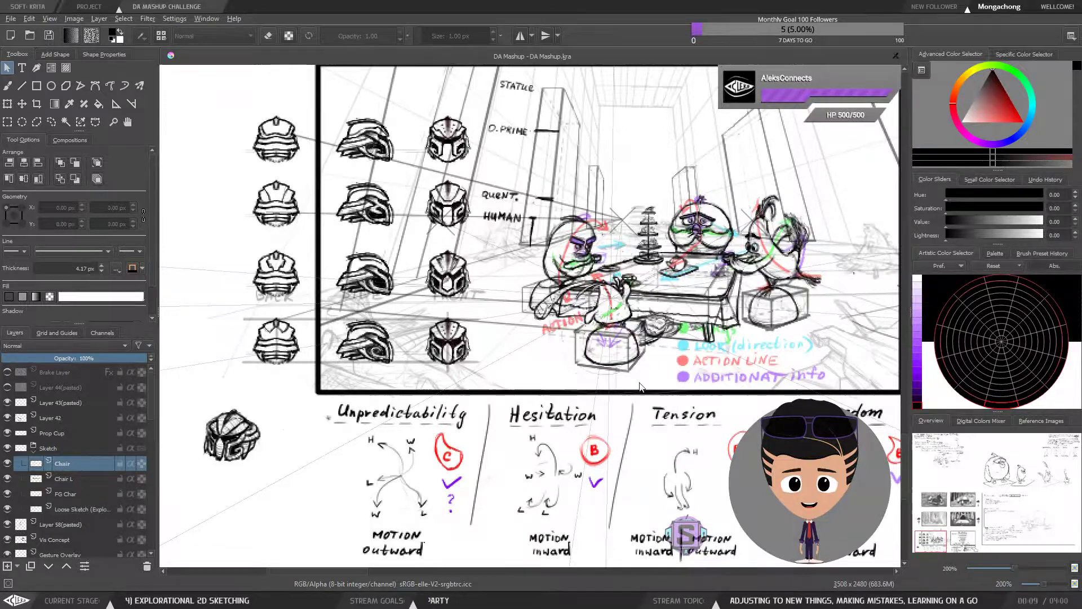
scroll(608, 274, "down", 3)
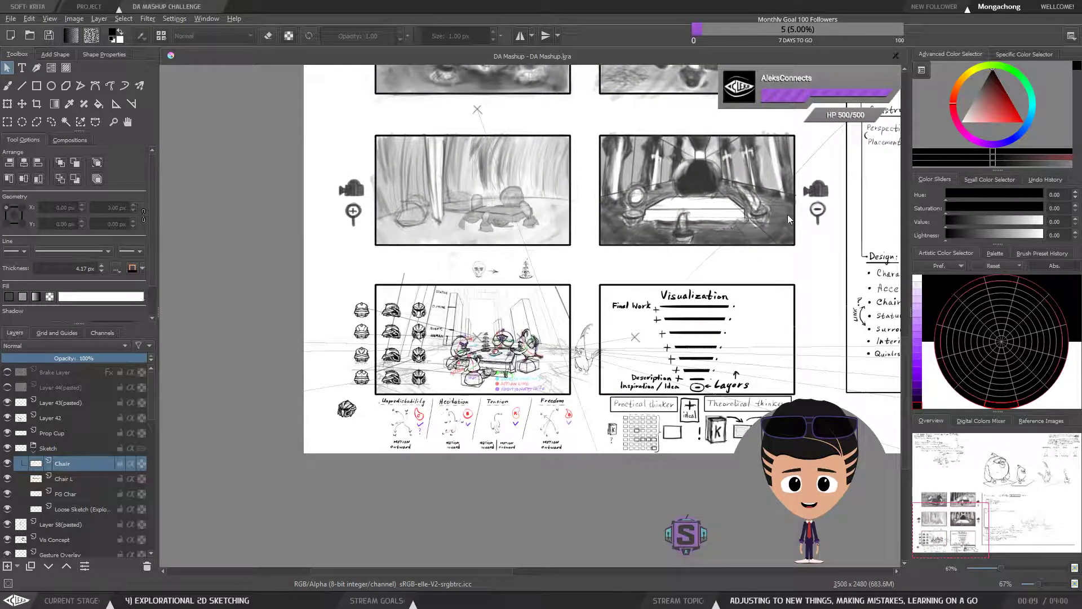
scroll(459, 336, "up", 4)
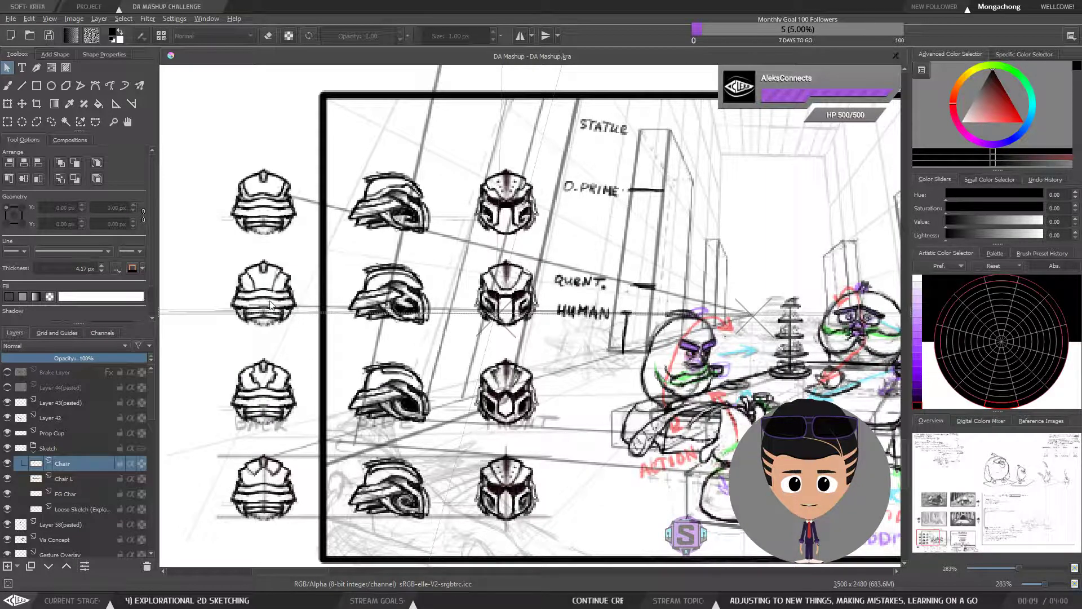
left_click_drag(635, 322, 600, 313)
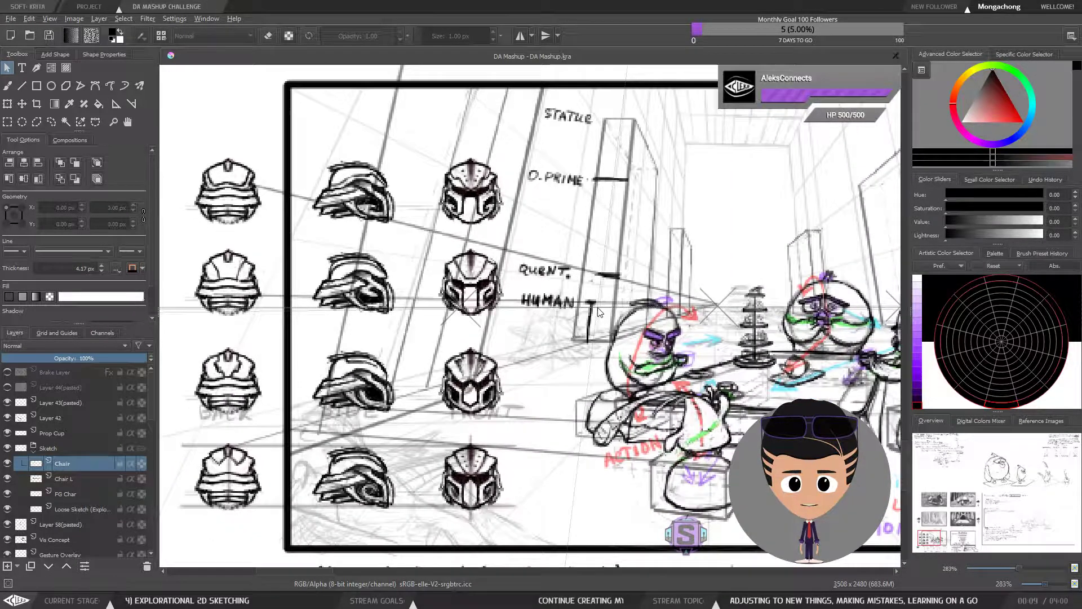
left_click_drag(392, 310, 428, 294)
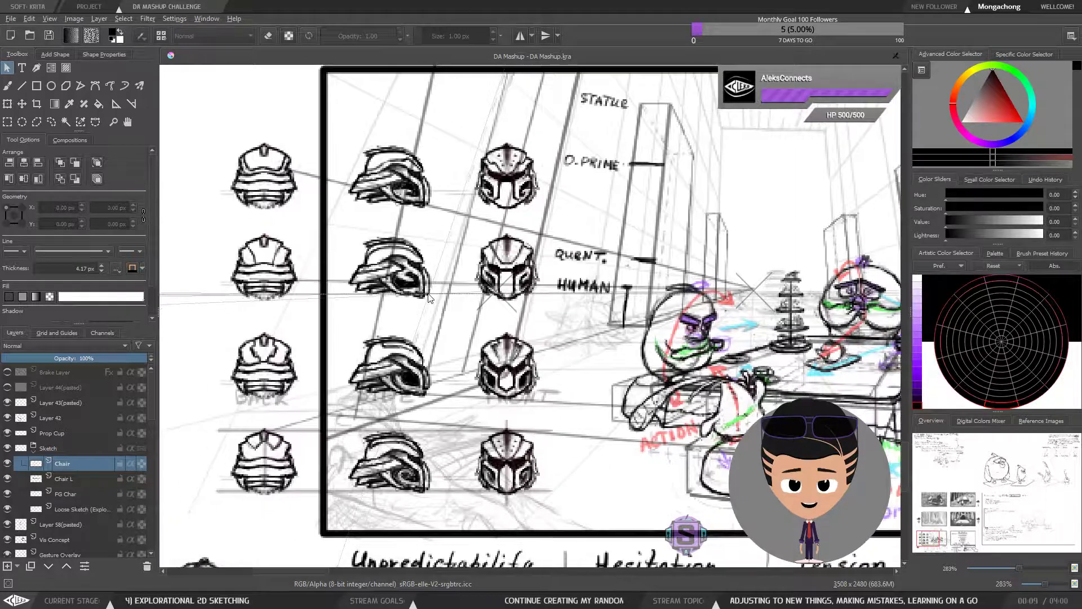
scroll(430, 297, "up", 1)
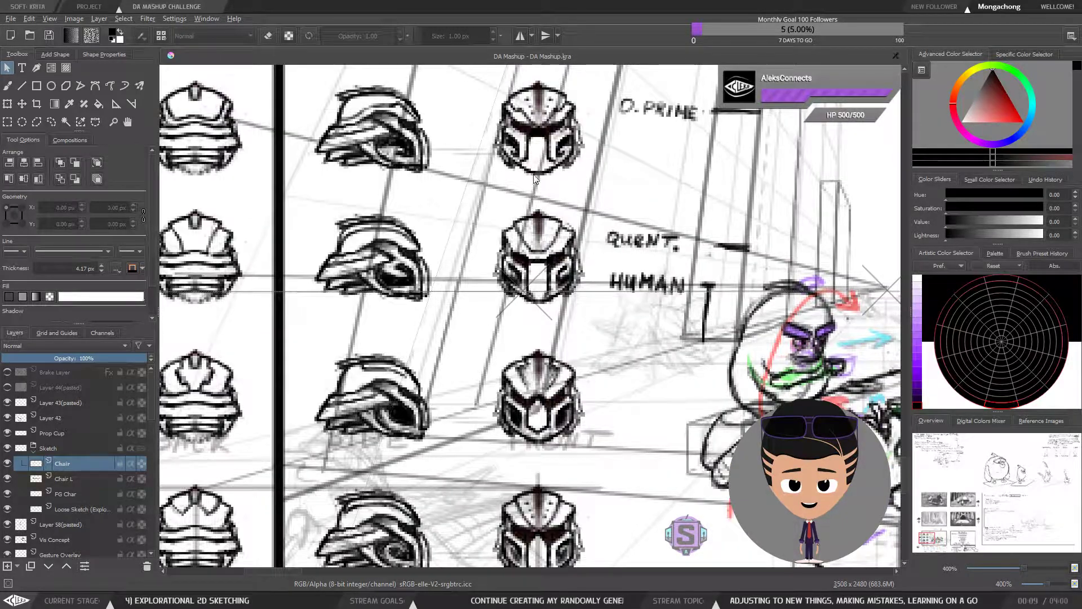
Step: Finish viewing the helmet turnarounds in Krita, switch to the image viewer and view the separate back, front and side helmet crops
scroll(353, 274, "down", 1)
scroll(352, 273, "up", 1)
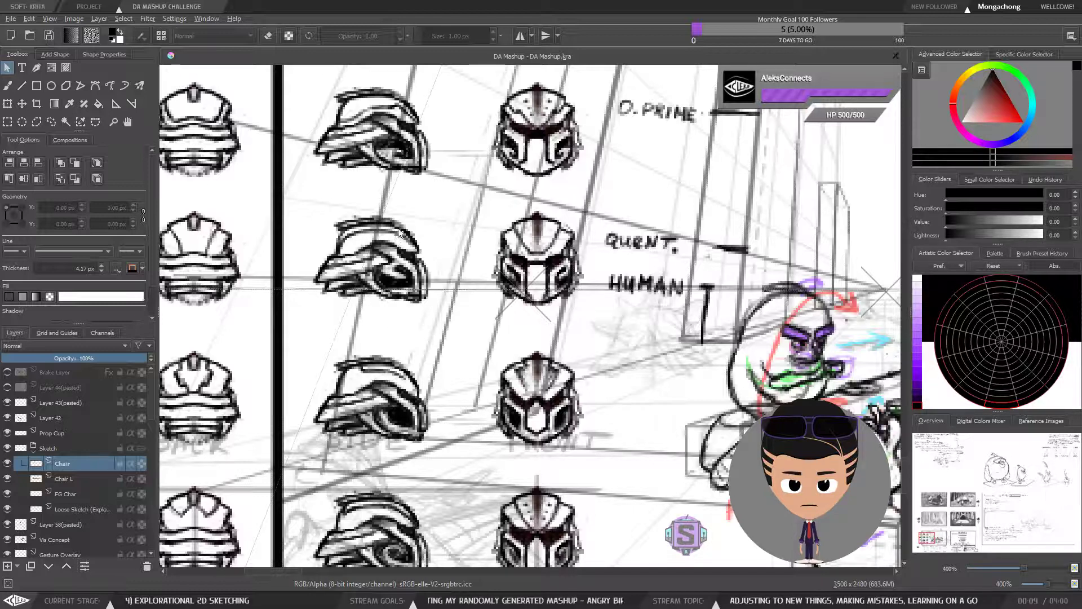
scroll(401, 253, "down", 1)
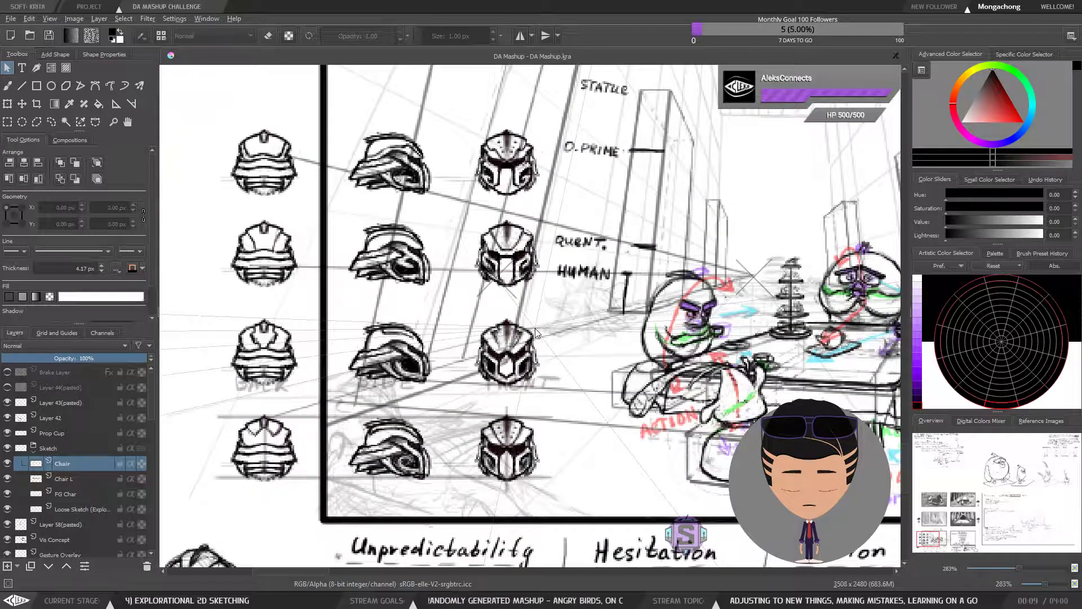
left_click(247, 599)
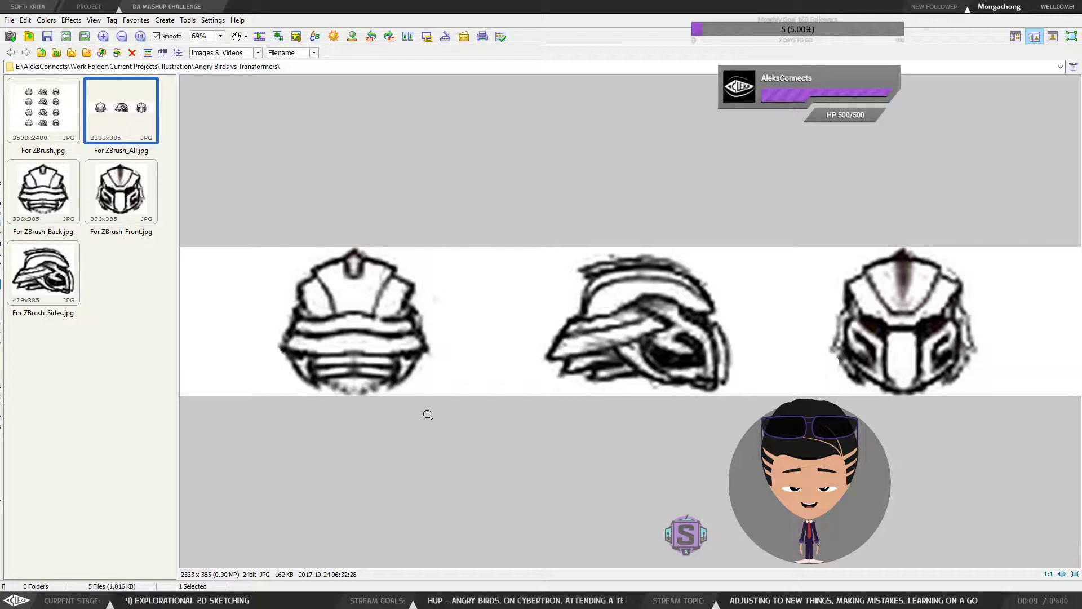
left_click(39, 196)
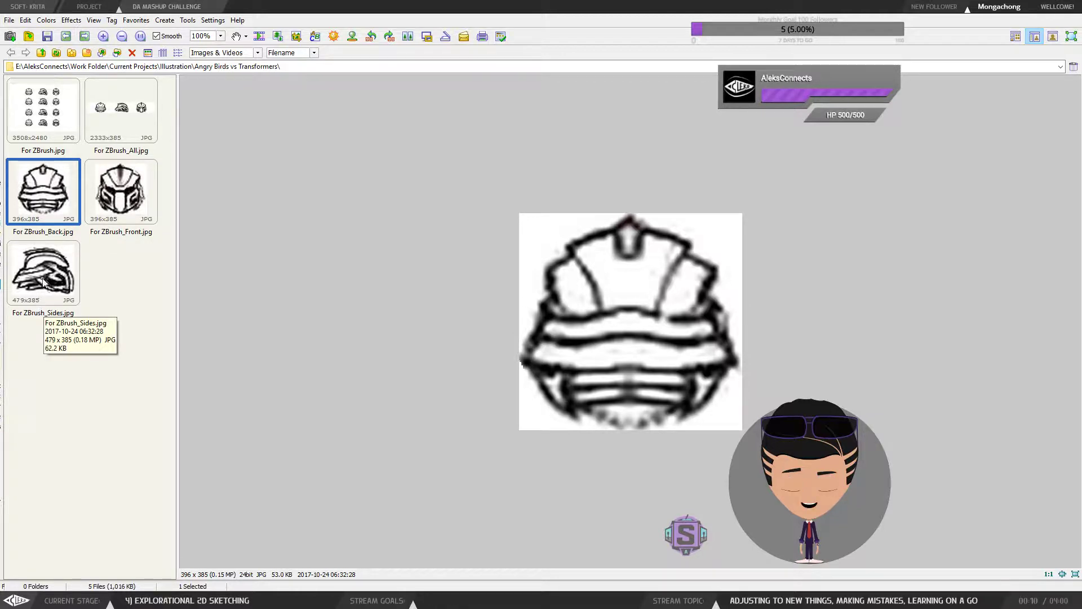
left_click(111, 208)
left_click(58, 268)
left_click(62, 217)
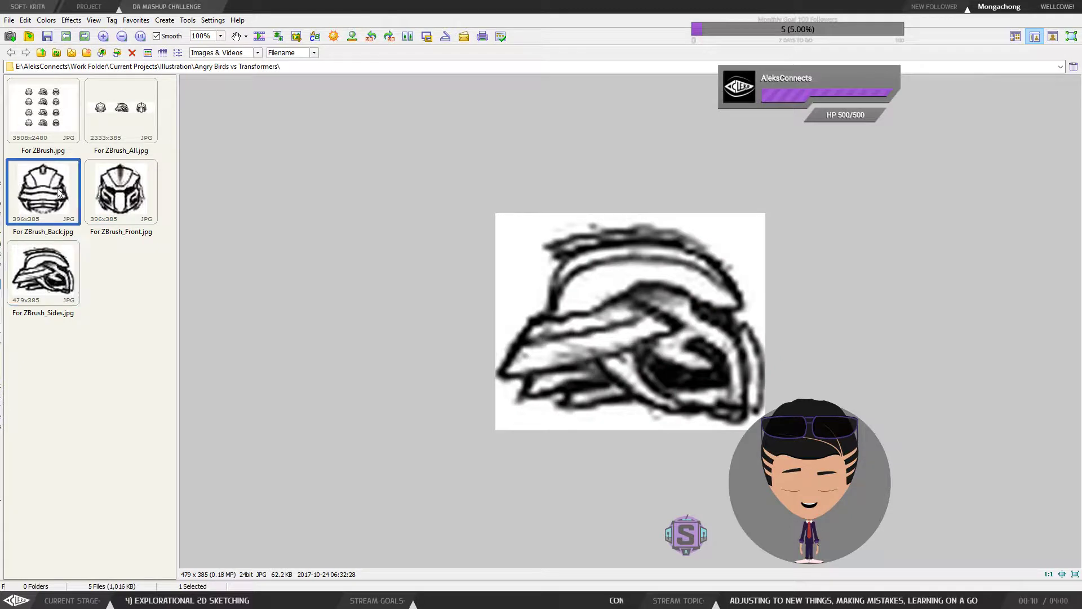
Step: Flip back and forth between For ZBrush_Back.jpg and For ZBrush_Front.jpg to compare the helmet's size and alignment
key("Right")
key("Left")
key("Right")
key("Left")
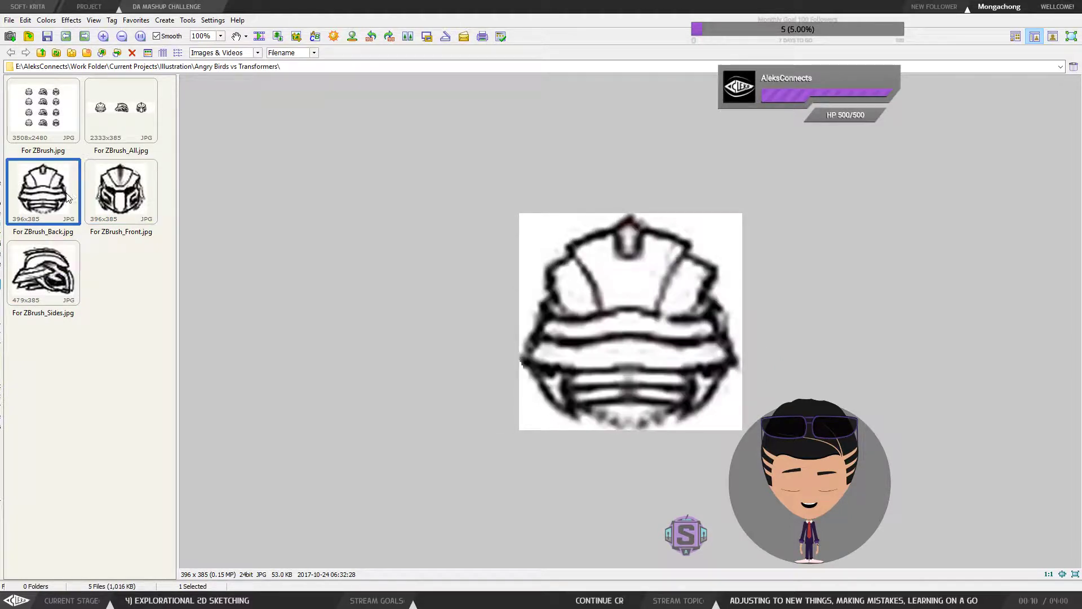
key("Right")
key("Left")
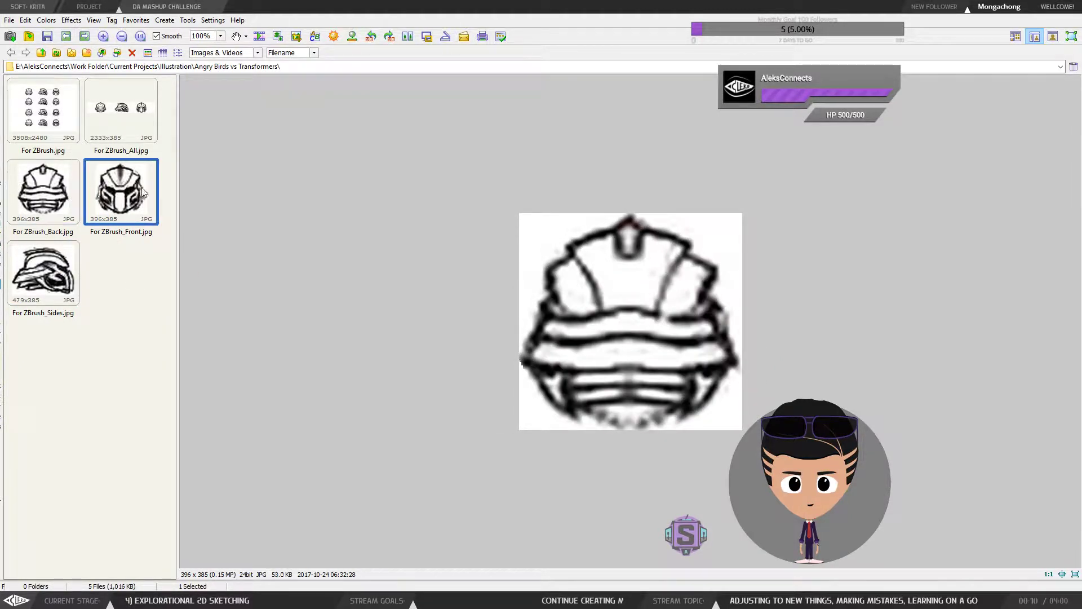
key("Right")
key("Left")
key("Right")
key("Left")
key("Right")
key("Left")
key("Right")
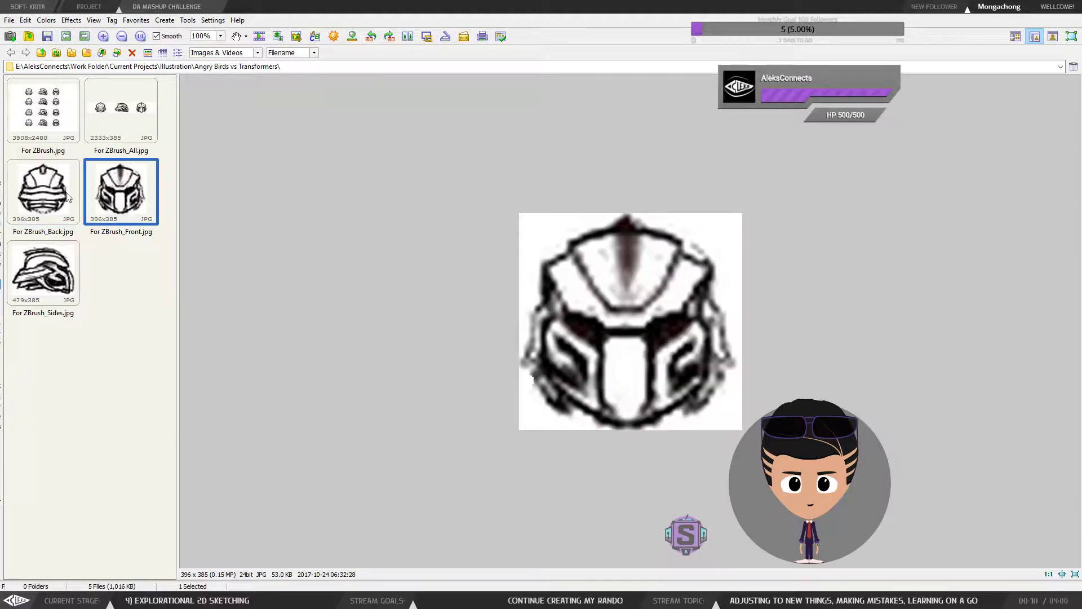
key("Left")
Step: Compare the front and back helmet crops with the side view in For ZBrush_Sides.jpg
left_click(107, 192)
left_click(45, 194)
left_click(108, 197)
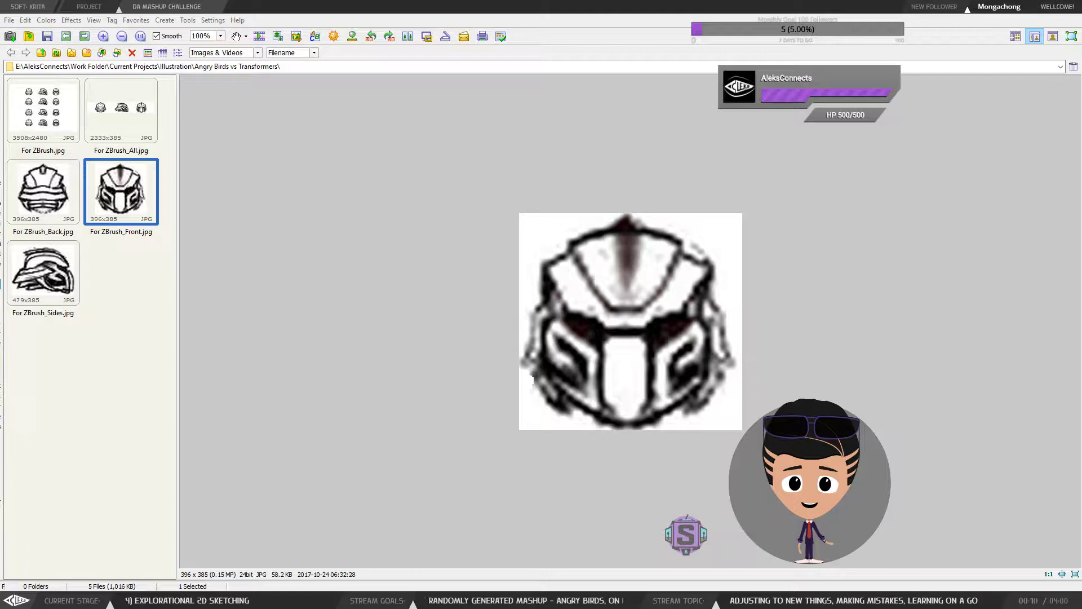
left_click(52, 179)
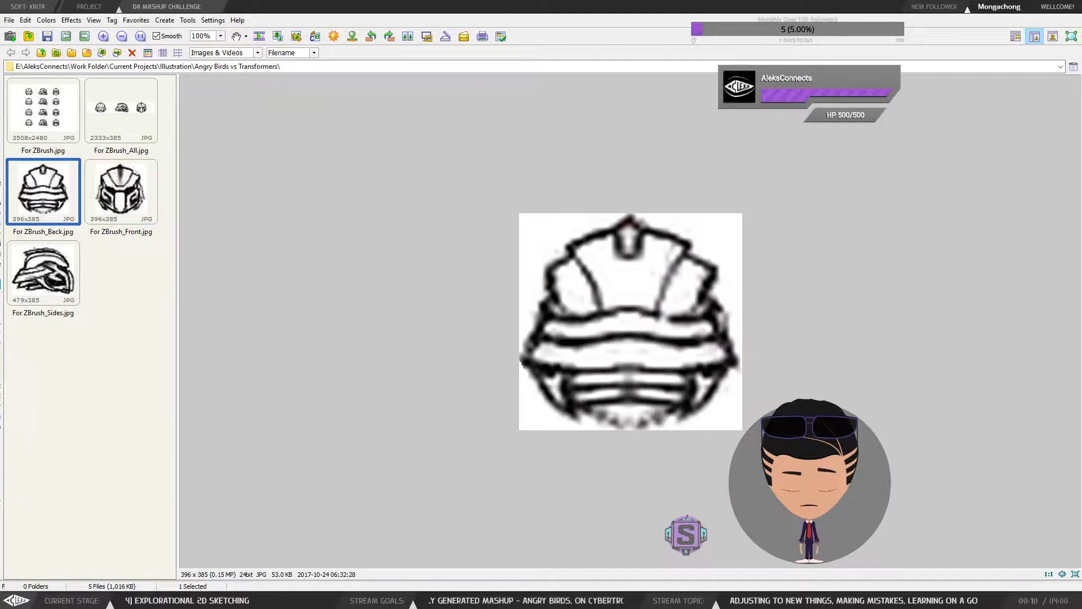
left_click(136, 180)
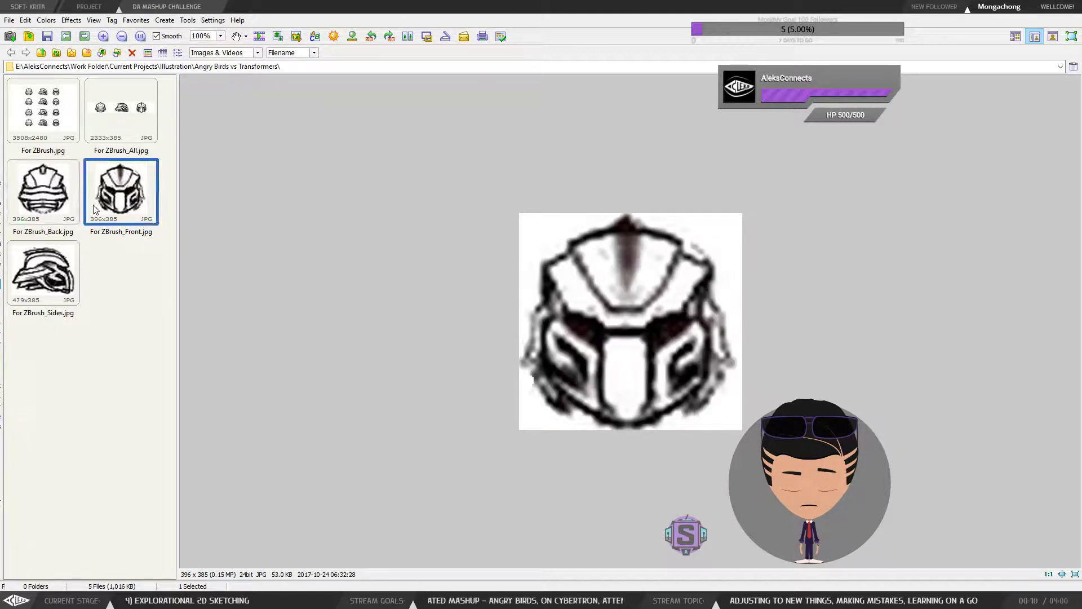
left_click(56, 263)
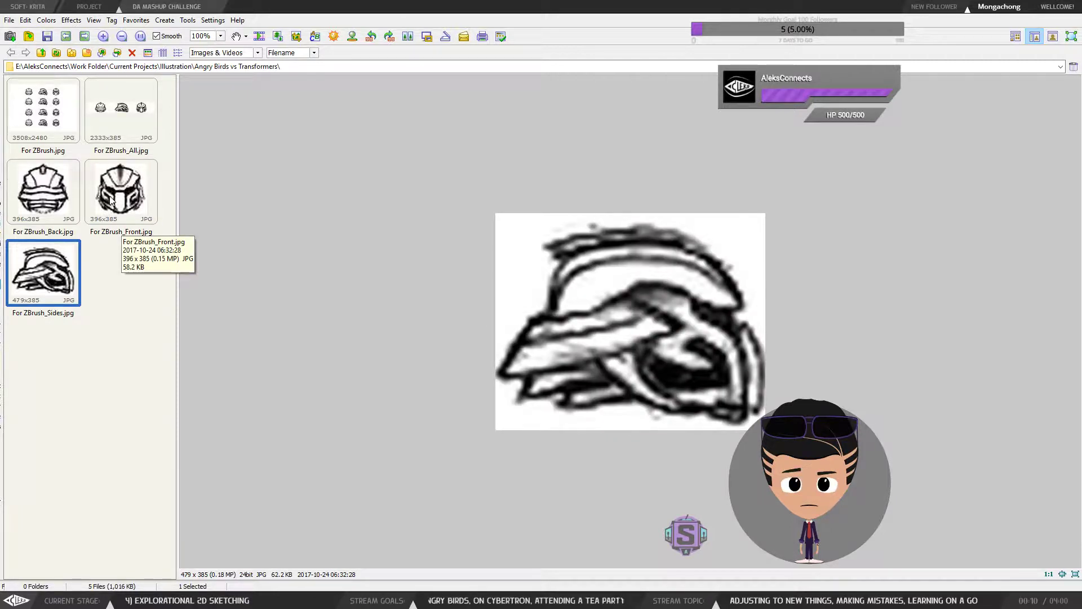
left_click(111, 200)
left_click(64, 301)
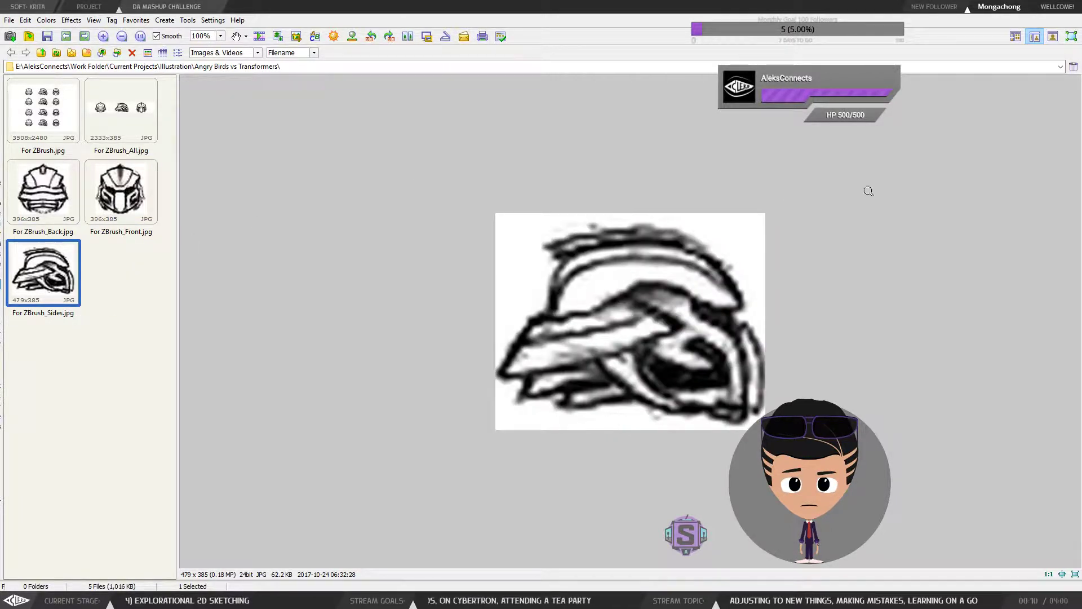
Step: Switch to ZBrush and examine the sphere against the front and side helmet reference planes from several angles
key("alt+Tab")
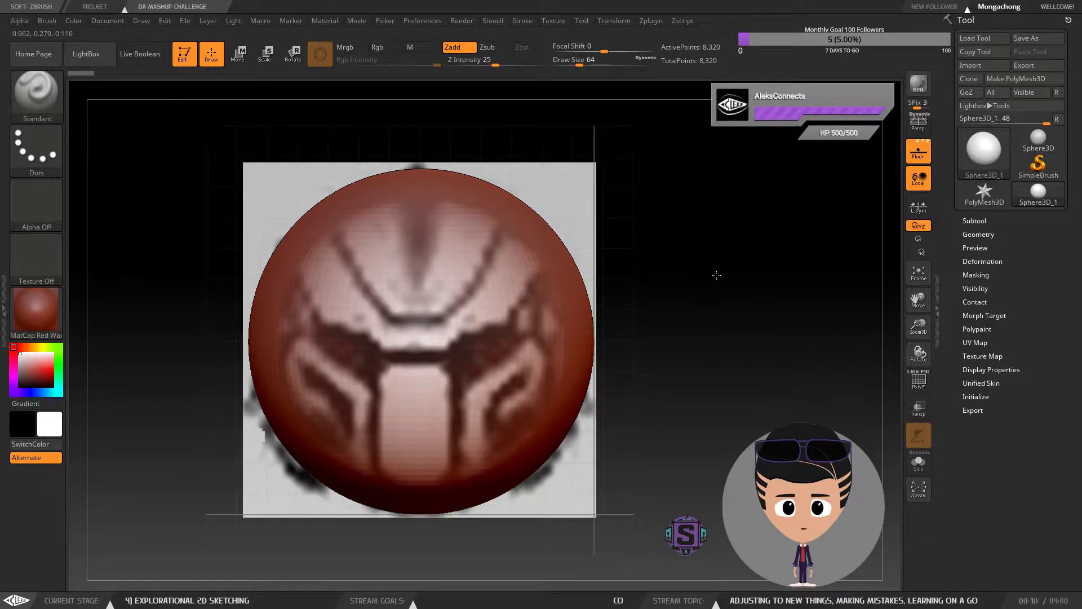
mouse_move(716, 275)
left_mouse_down()
mouse_move(671, 282)
mouse_move(723, 291)
left_mouse_up()
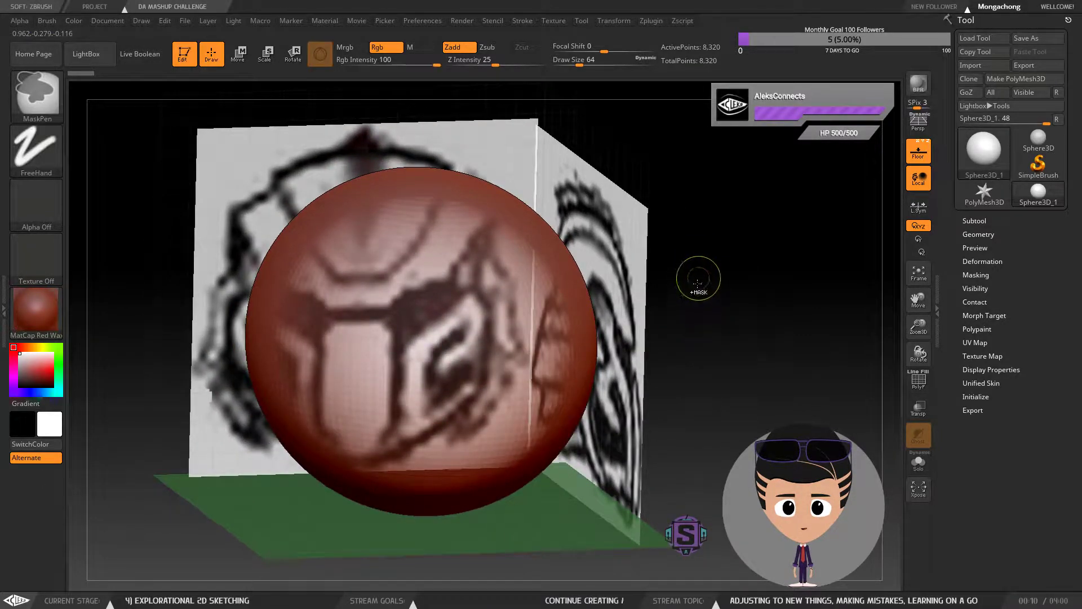
left_click_drag(705, 348, 672, 334)
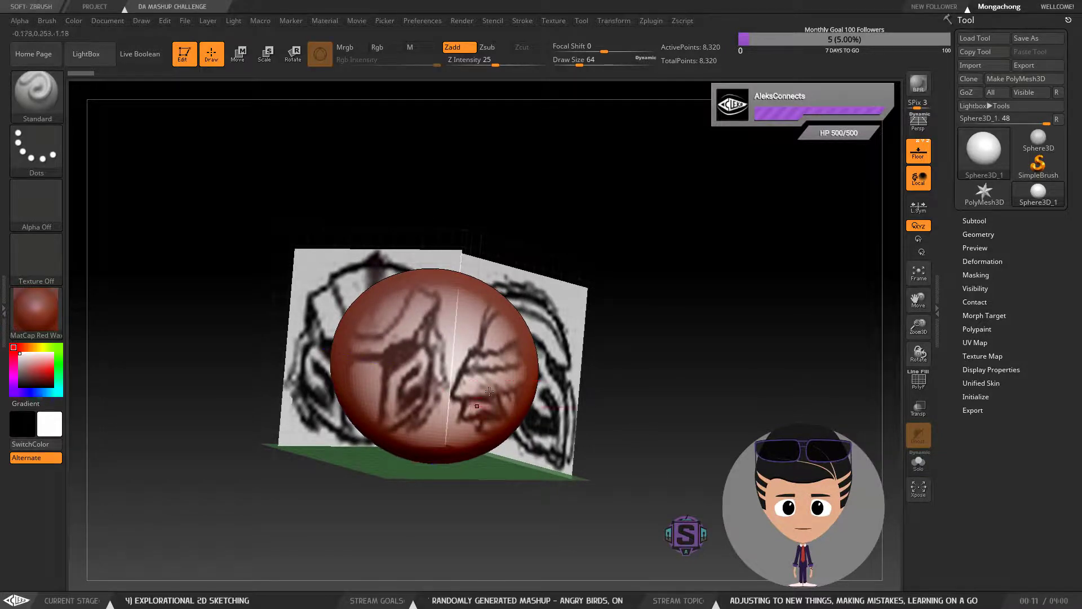
left_click_drag(632, 365, 620, 355)
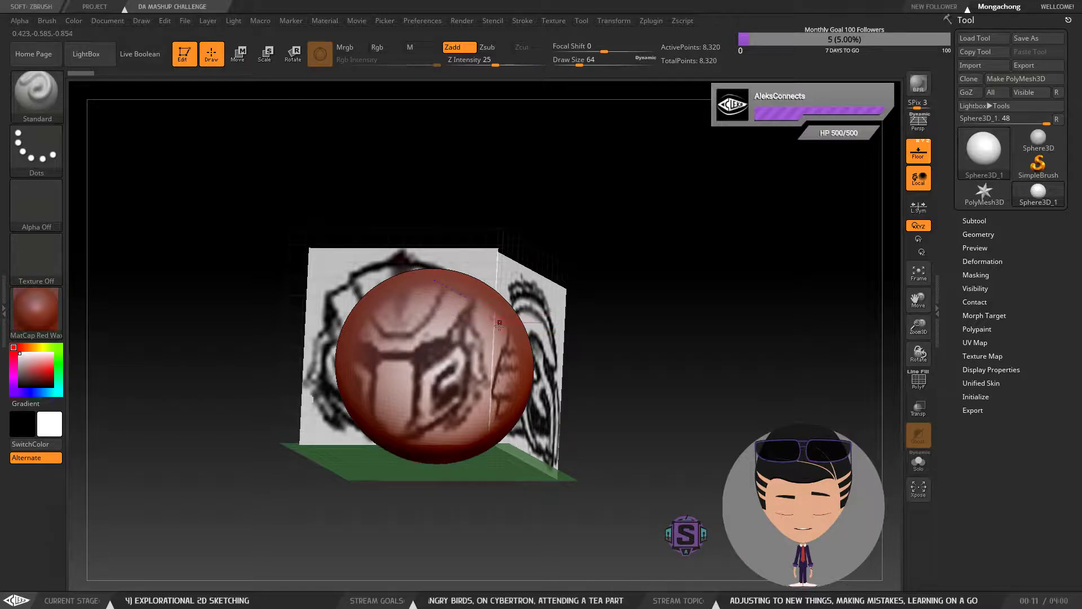
left_click_drag(695, 316, 657, 322)
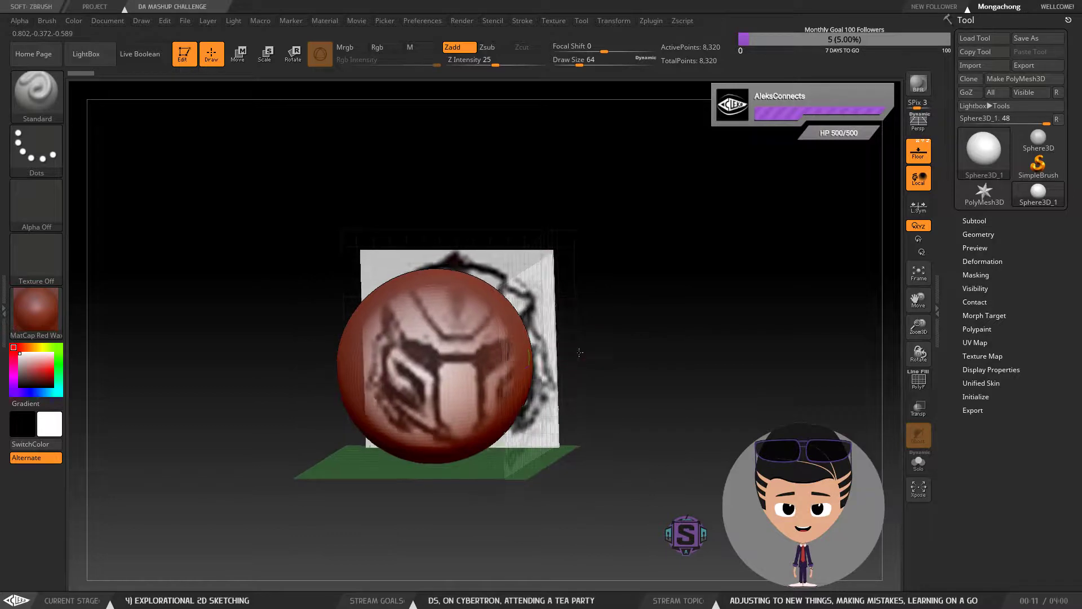
left_click_drag(605, 345, 523, 306)
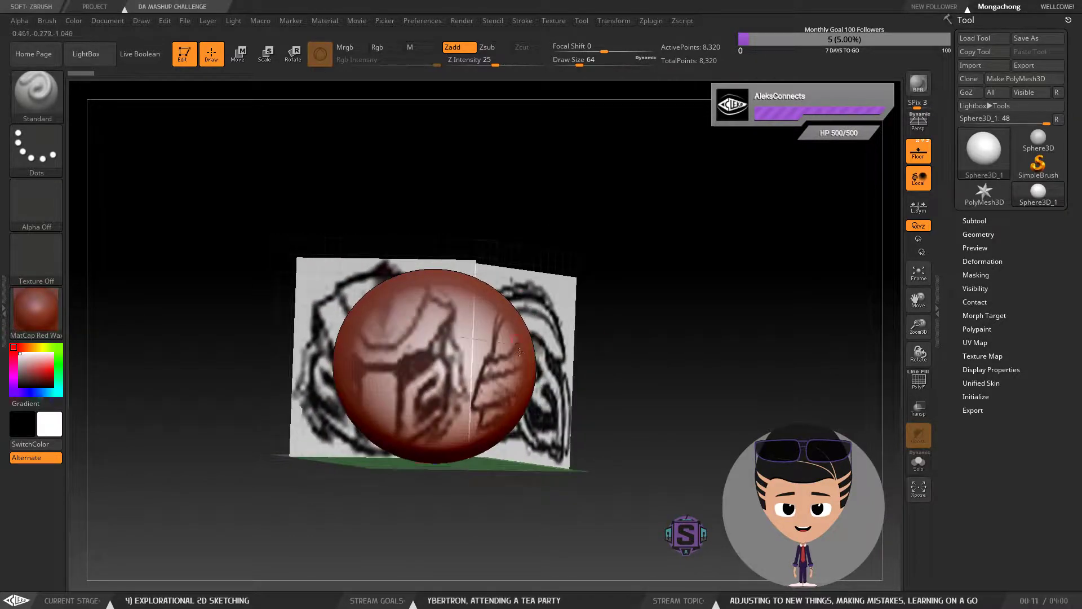
mouse_move(639, 352)
left_mouse_down()
mouse_move(554, 352)
mouse_move(408, 292)
mouse_move(486, 287)
mouse_move(628, 367)
mouse_move(633, 352)
mouse_move(629, 379)
mouse_move(586, 376)
mouse_move(689, 413)
mouse_move(672, 405)
left_mouse_up()
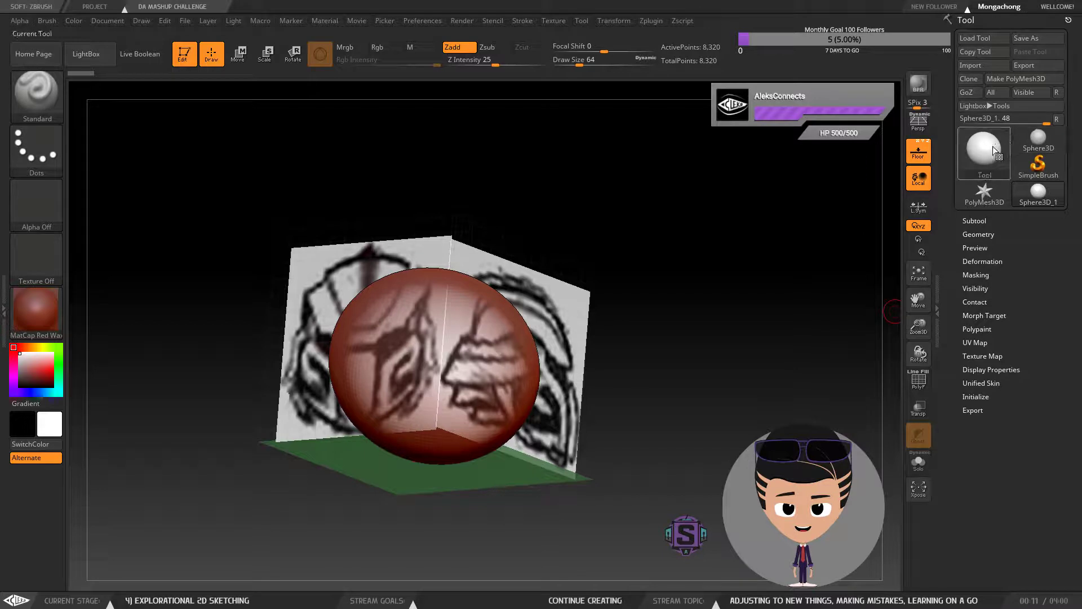
Step: Expand the sphere's subtool list and view the reference planes from a slightly different angle
mouse_move(992, 147)
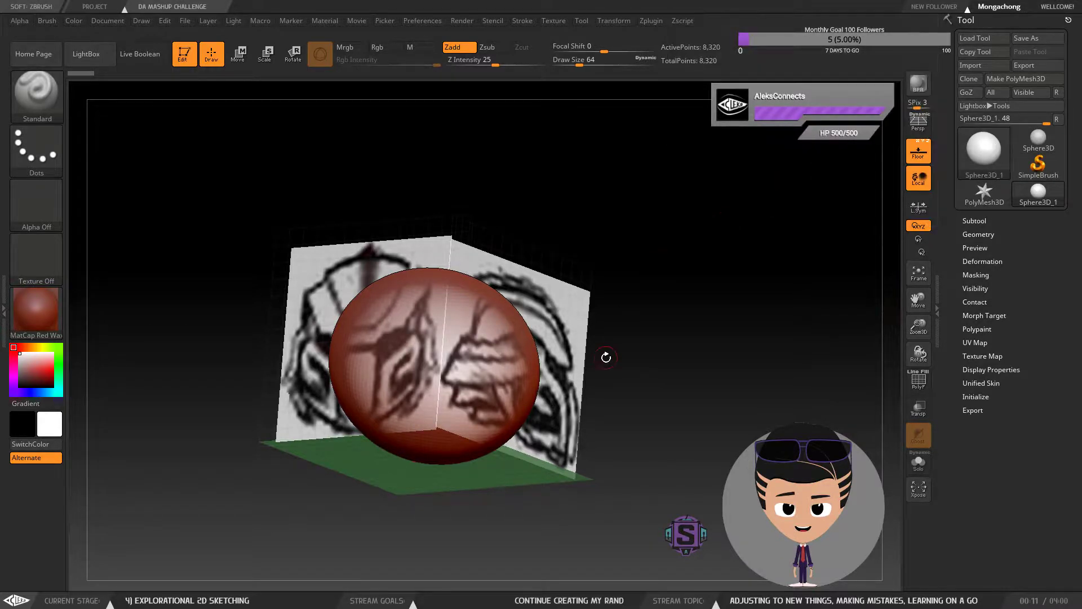
left_click(974, 220)
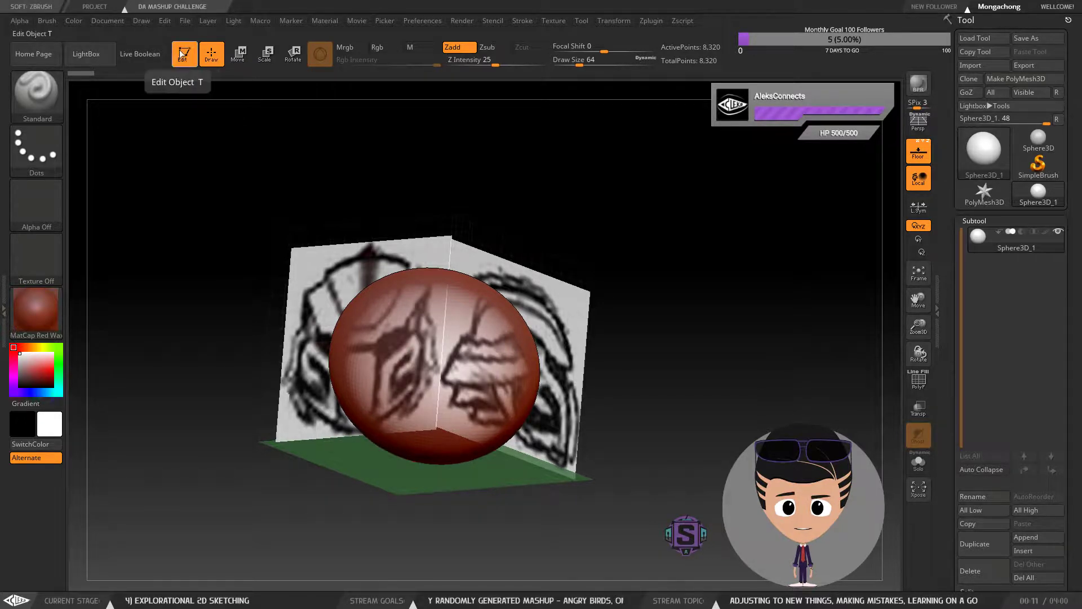
left_click_drag(640, 380, 586, 372)
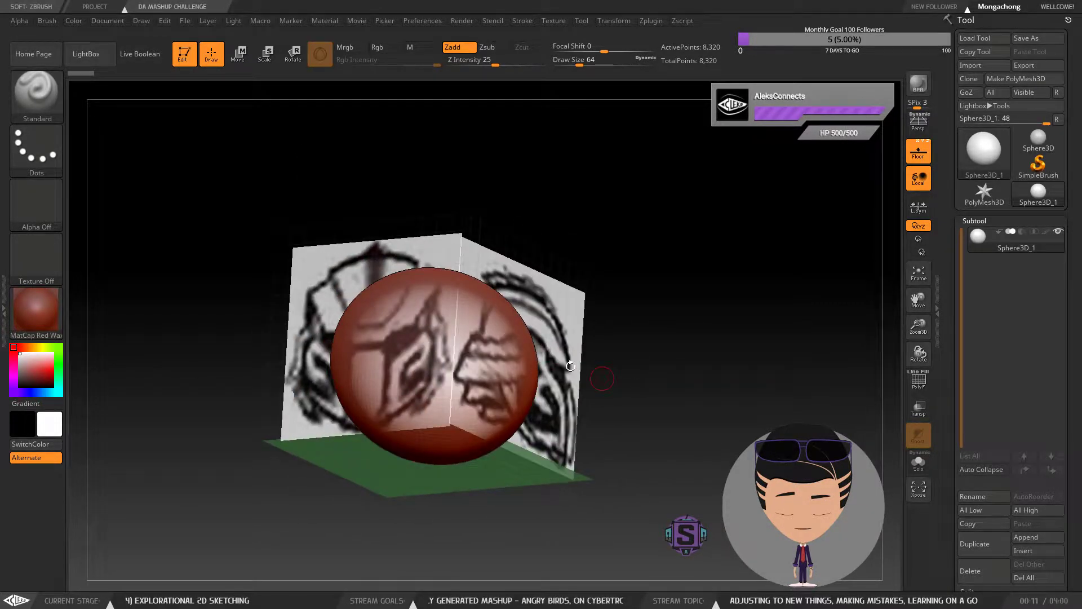
Step: Open the Draw settings, point out the Floor grid switch and preview the first Front-Back reference map
left_click(133, 23)
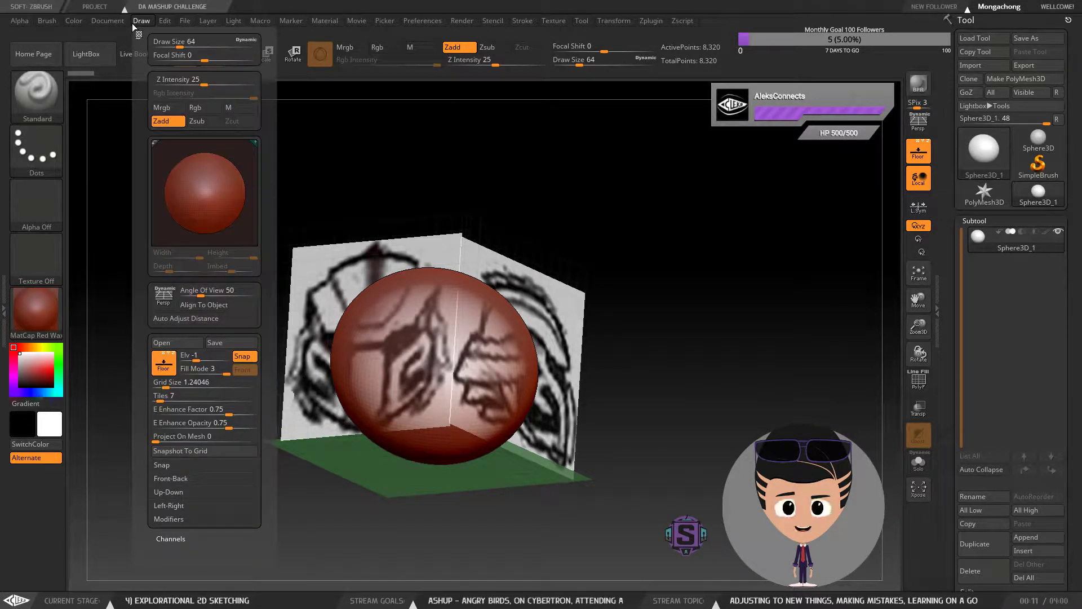
left_click(136, 22)
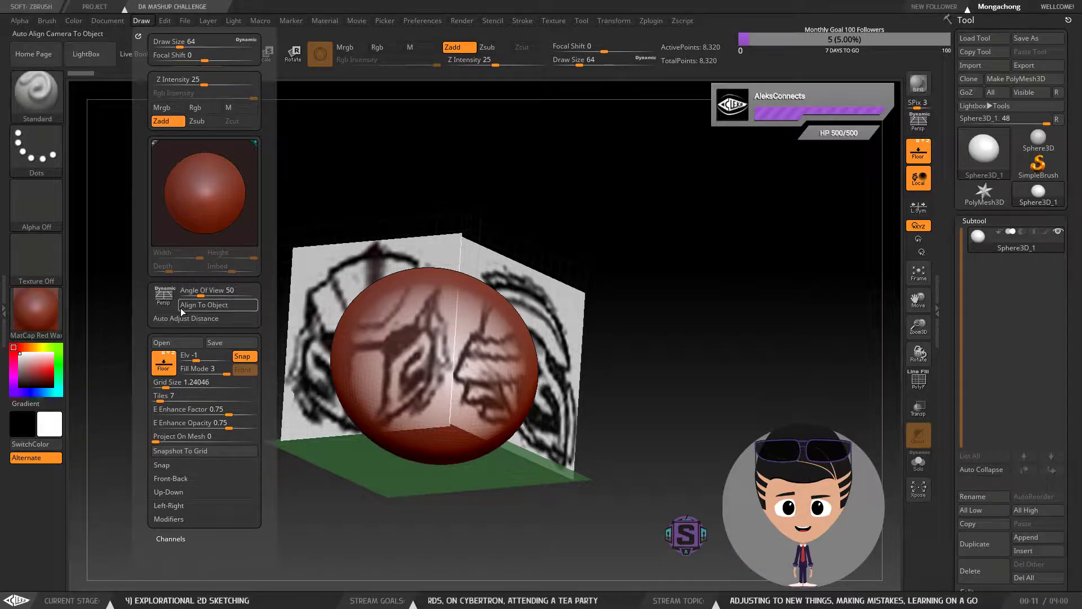
left_click(164, 368)
left_click(164, 367)
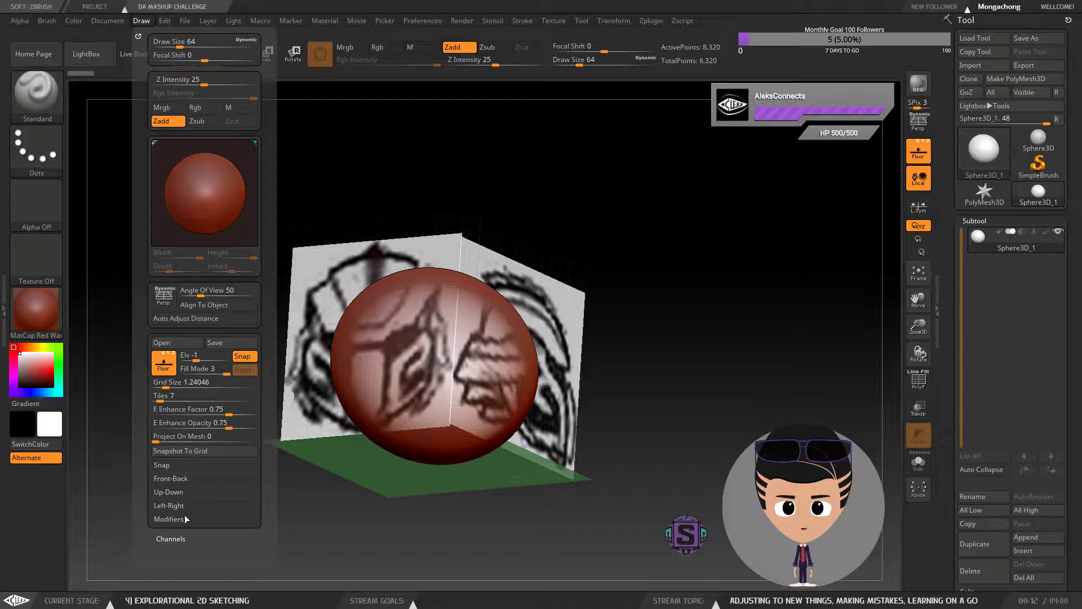
left_click(170, 478)
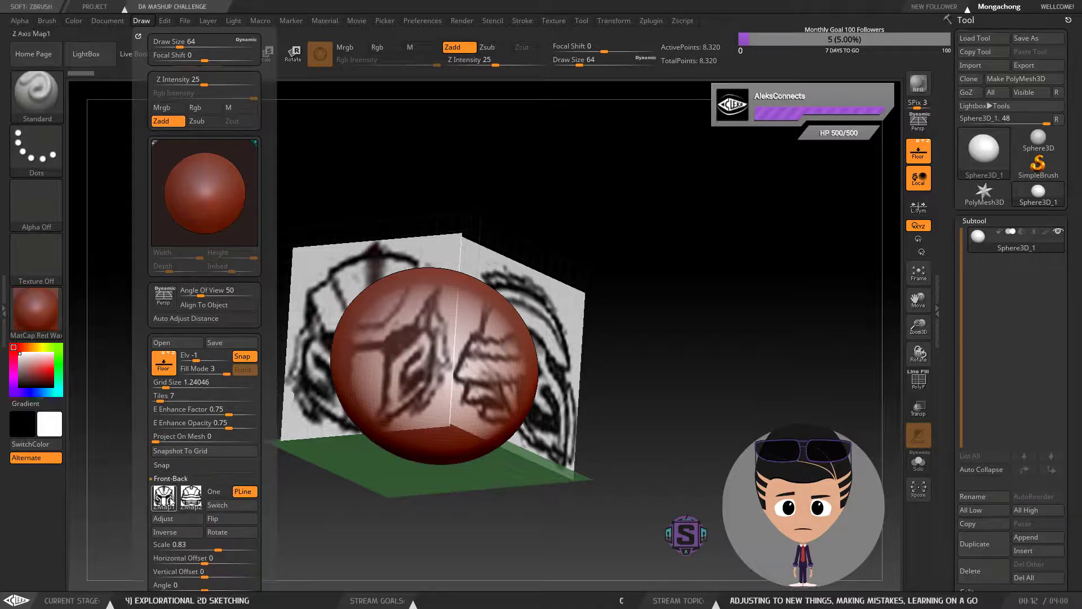
mouse_move(169, 500)
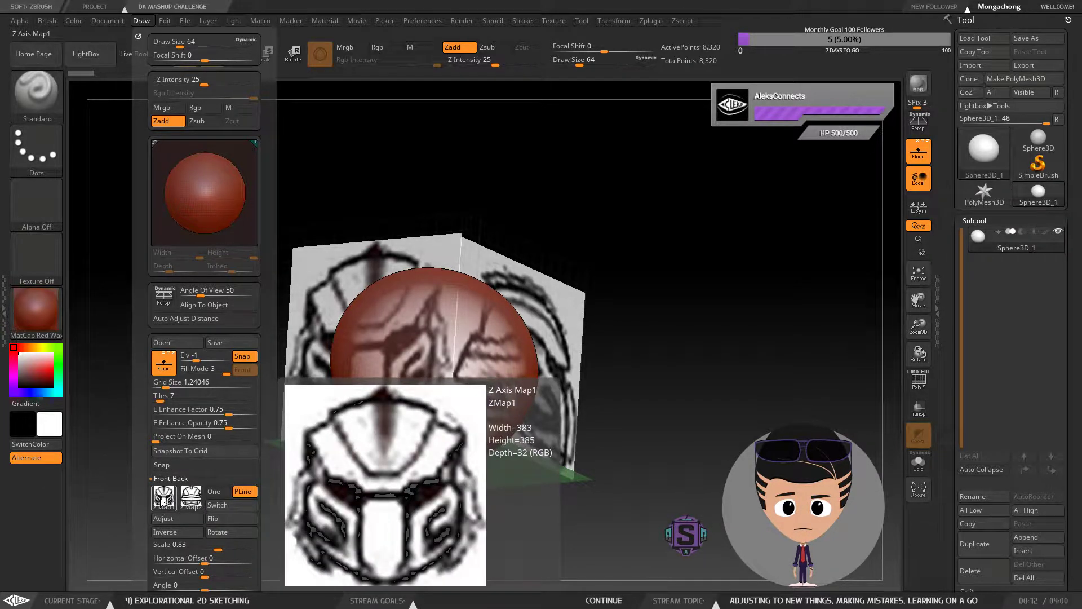
Step: Open the texture import for the first Front-Back map and cancel without choosing a file
left_click(161, 498)
left_click(162, 499)
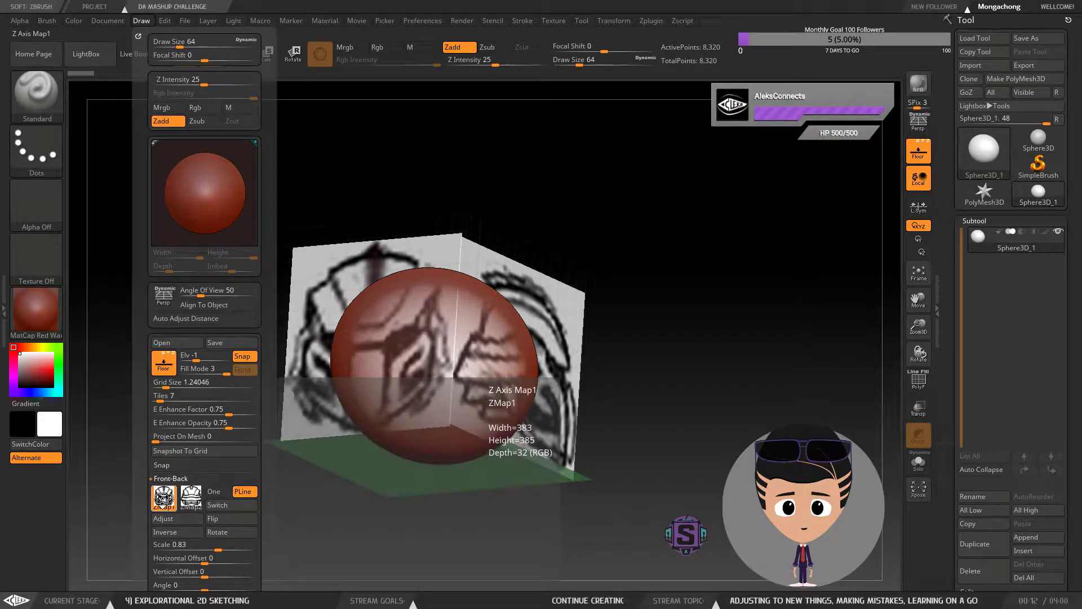
left_click(162, 498)
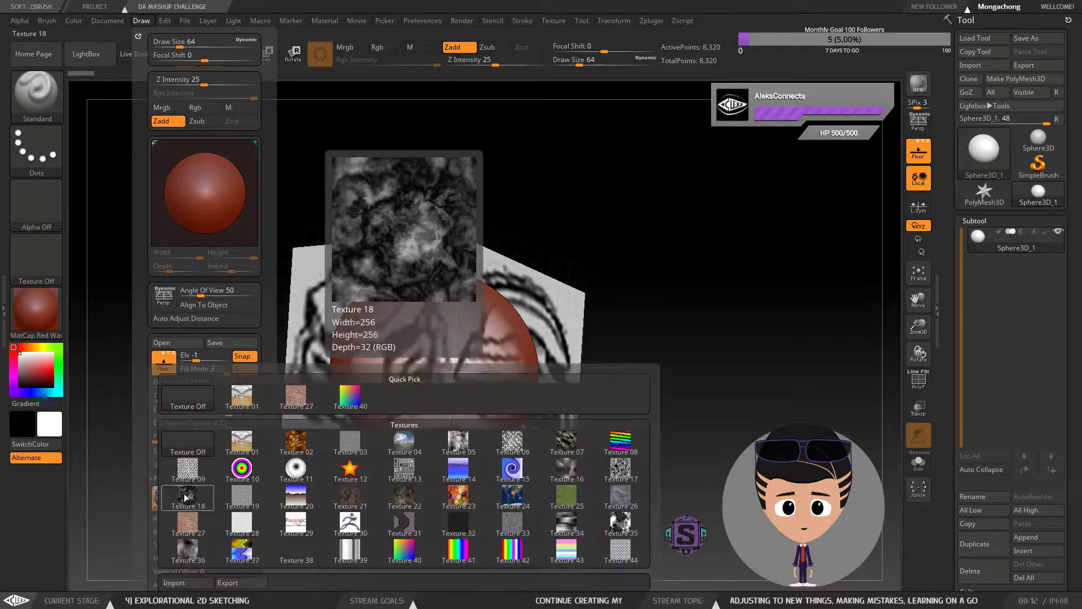
left_click(188, 582)
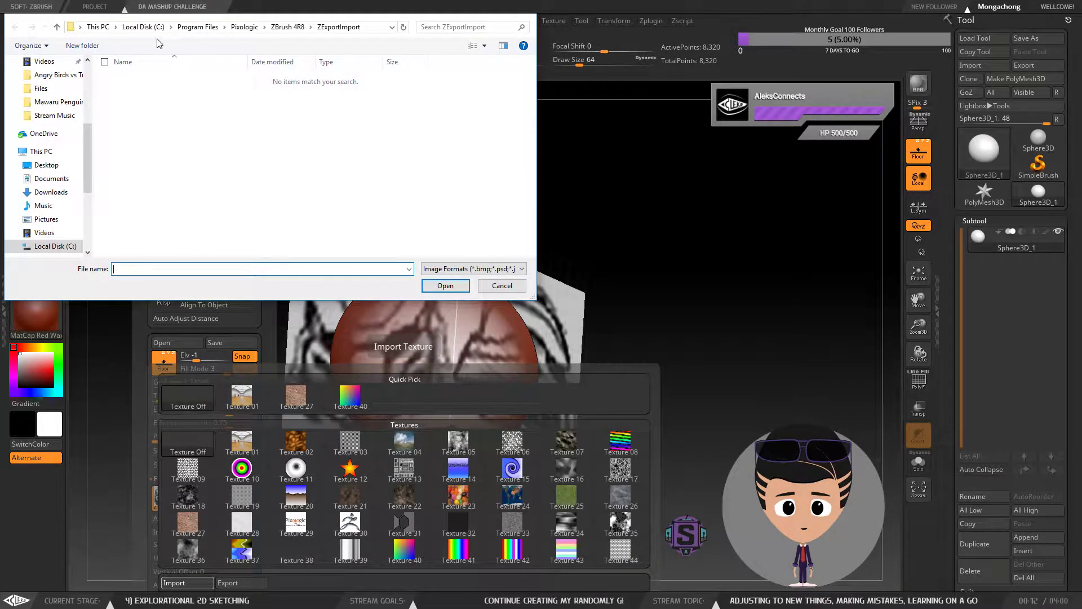
left_click(501, 286)
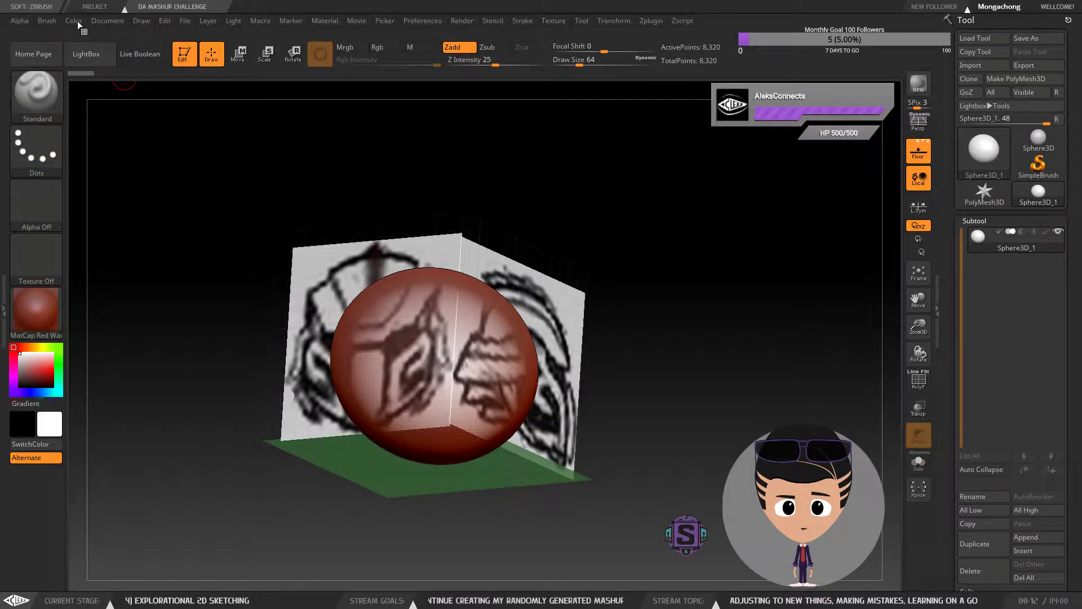
Step: Reopen the Draw settings and preview the front and back helmet images assigned to the Front-Back maps
left_click(120, 22)
mouse_move(138, 21)
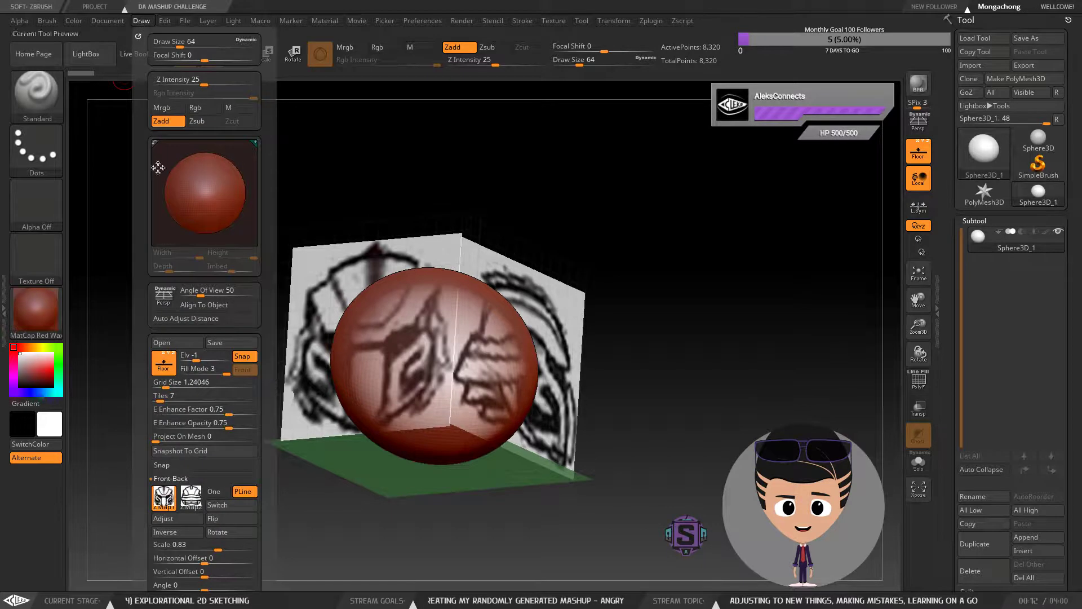
mouse_move(163, 498)
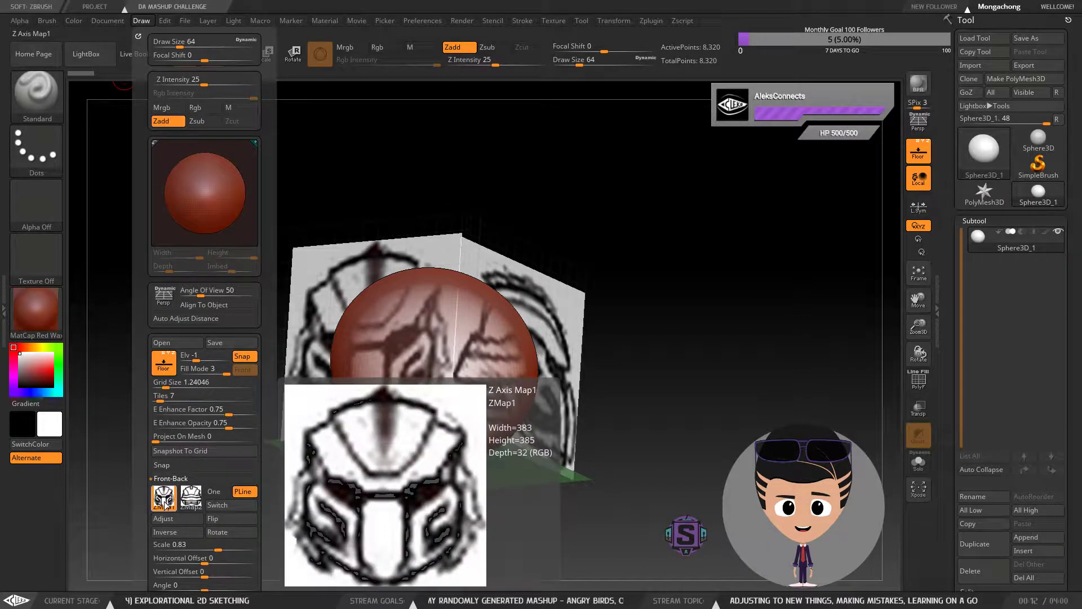
mouse_move(196, 500)
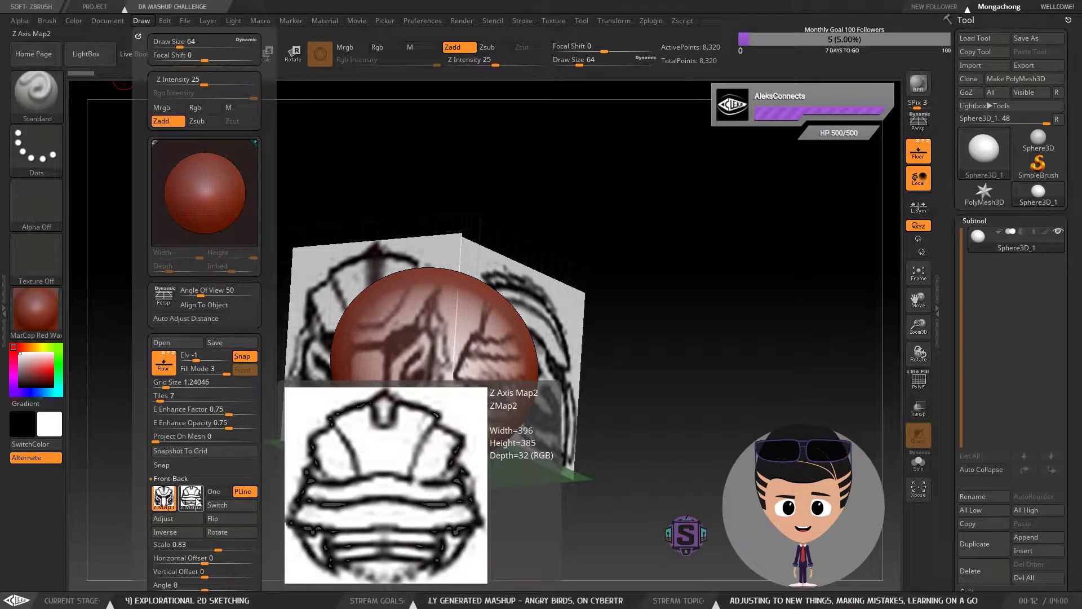
Step: Expand the Left-Right reference map settings and preview the side-view helmet image assigned there
left_click(167, 480)
left_click(167, 492)
left_click(169, 490)
left_click(173, 506)
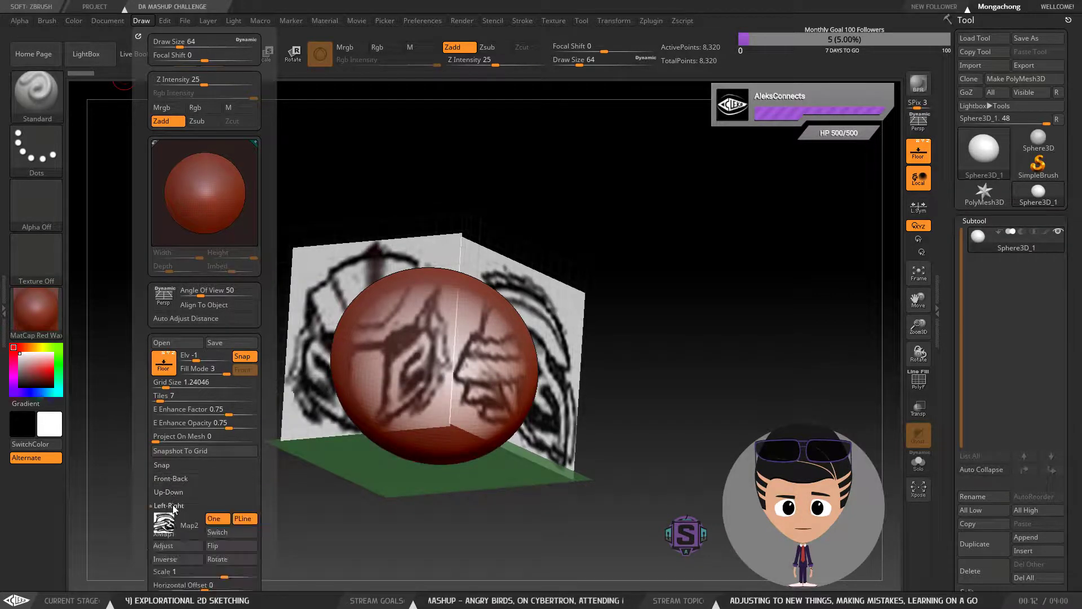
mouse_move(167, 526)
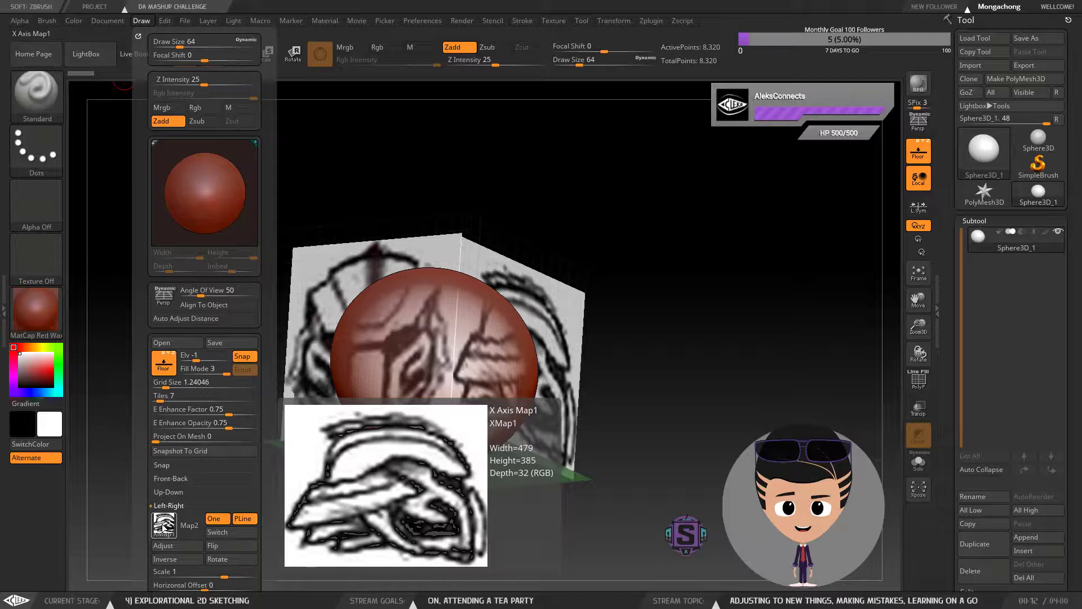
Step: Try flipping the Left-Right side-view map and restore its original direction
left_click(221, 544)
left_click(220, 544)
left_click(221, 545)
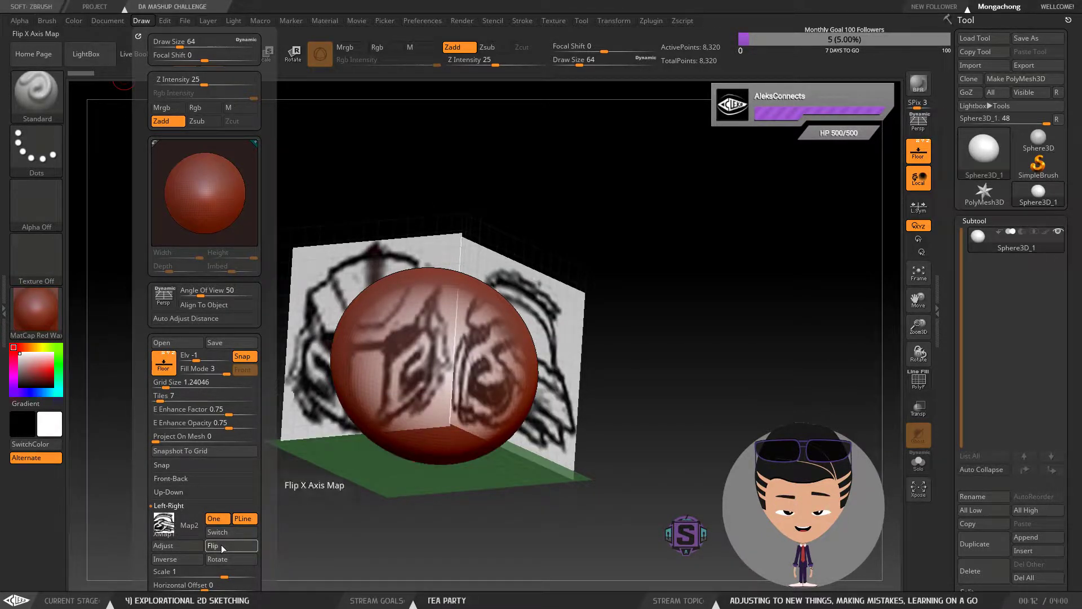
left_click(221, 544)
Step: Examine the reference planes around the sphere from the front, the back and an angled view
left_click_drag(626, 379, 623, 377)
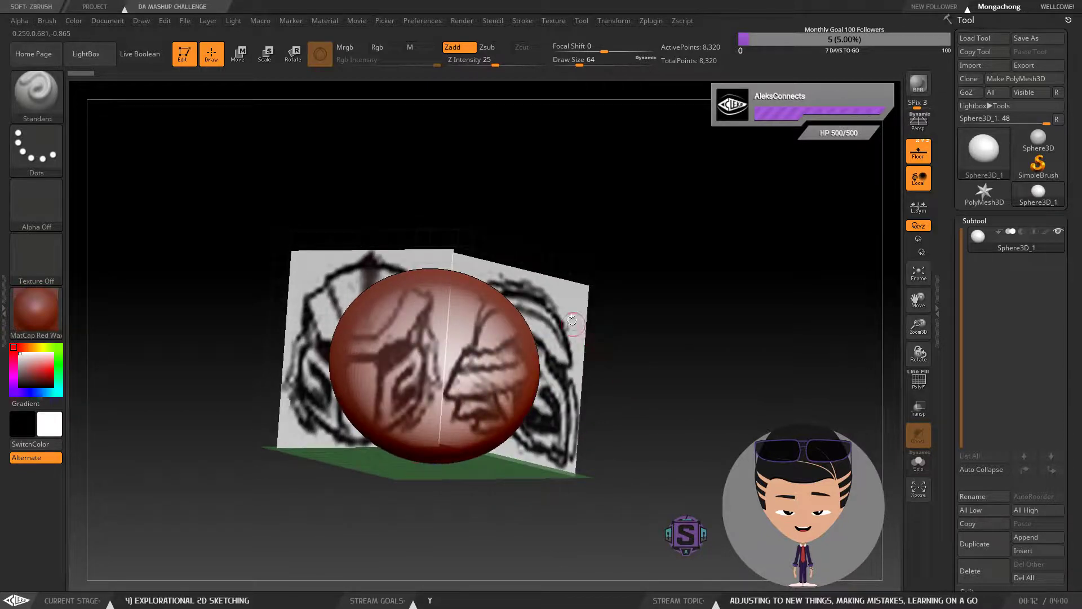
left_click_drag(656, 425, 479, 349)
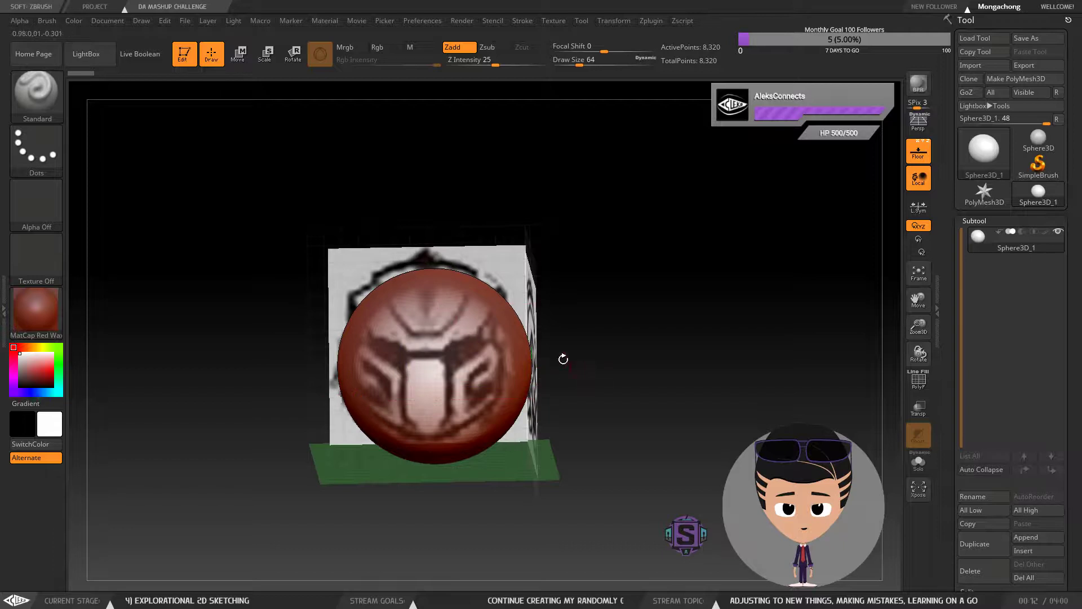
left_click_drag(602, 381, 596, 358)
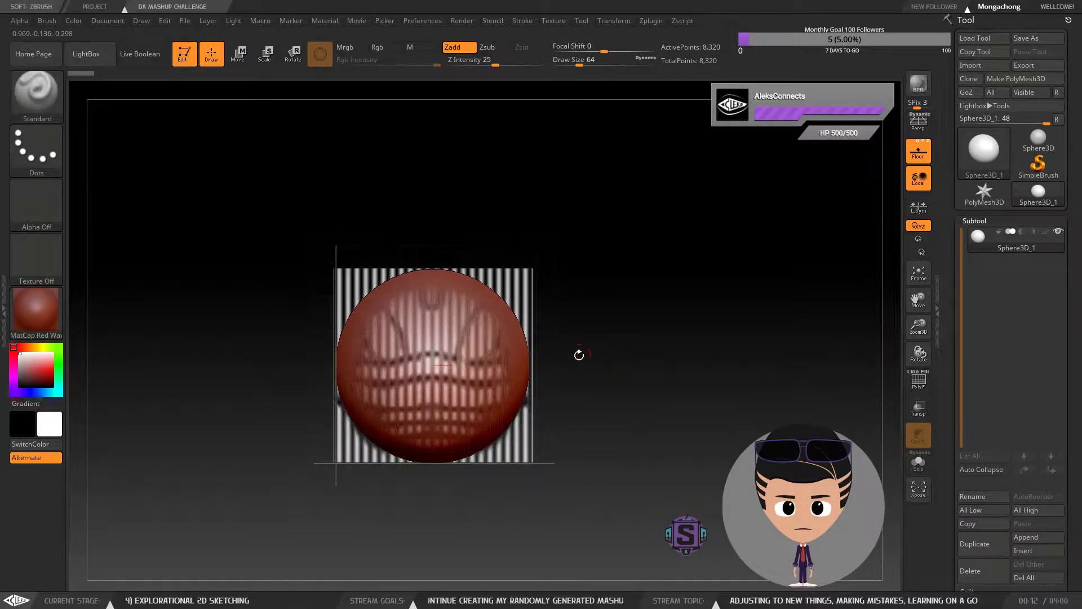
left_click_drag(534, 283, 670, 394)
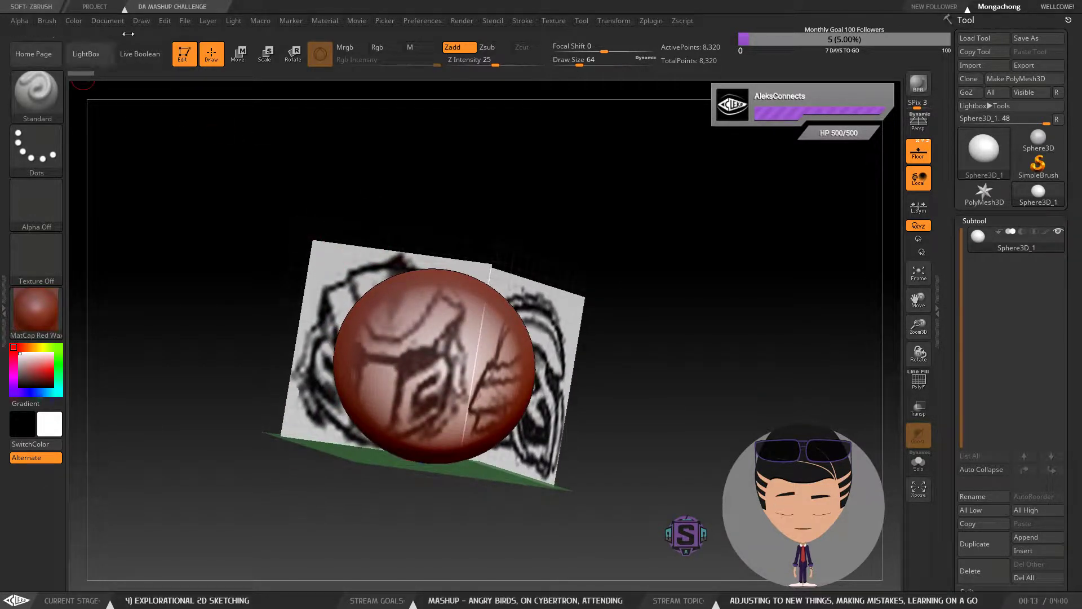
Step: Return to the Front-Back maps, preview the back helmet image, and view the planes from another angle
left_click(140, 20)
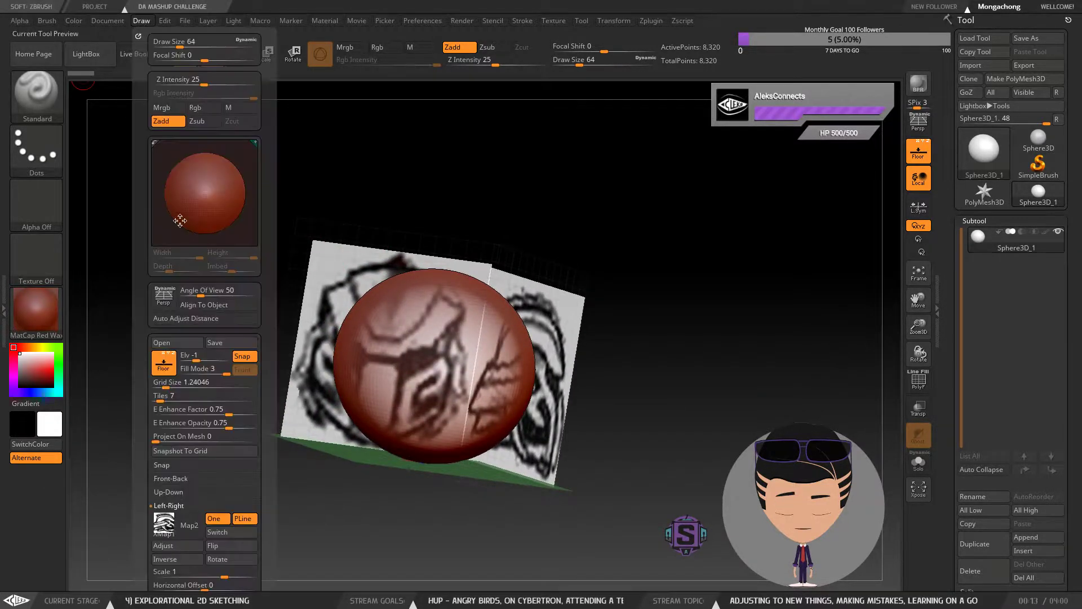
left_click(174, 506)
left_click(174, 480)
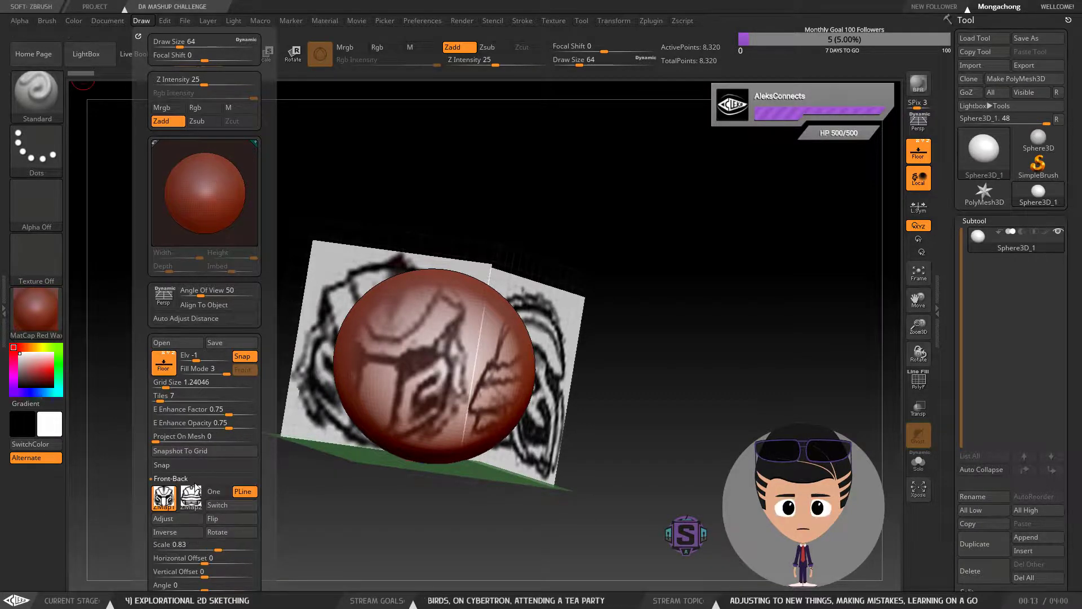
left_click(191, 497)
mouse_move(167, 503)
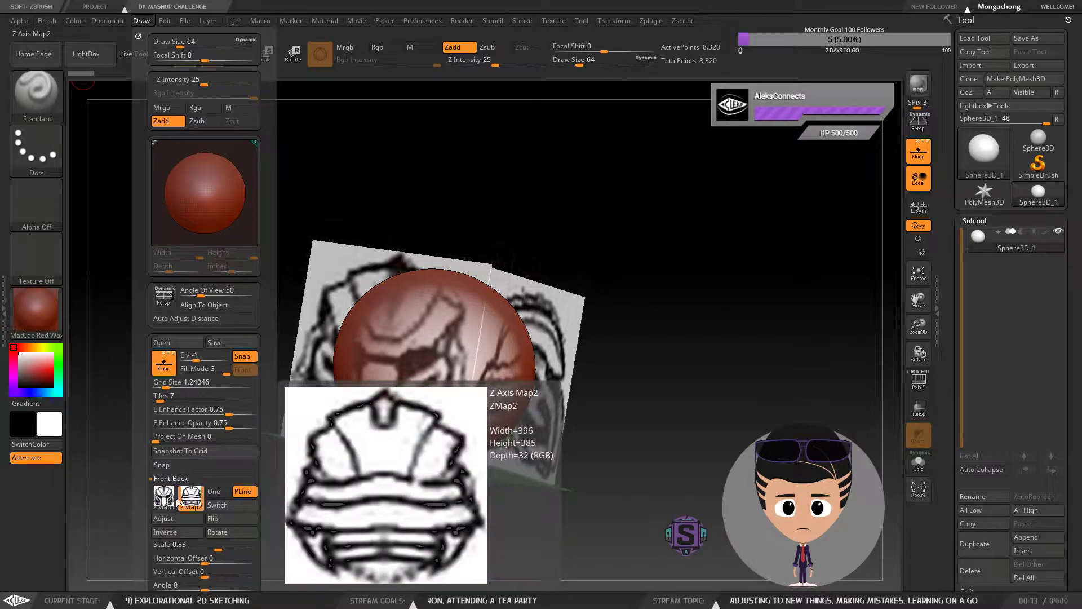
left_click(164, 497)
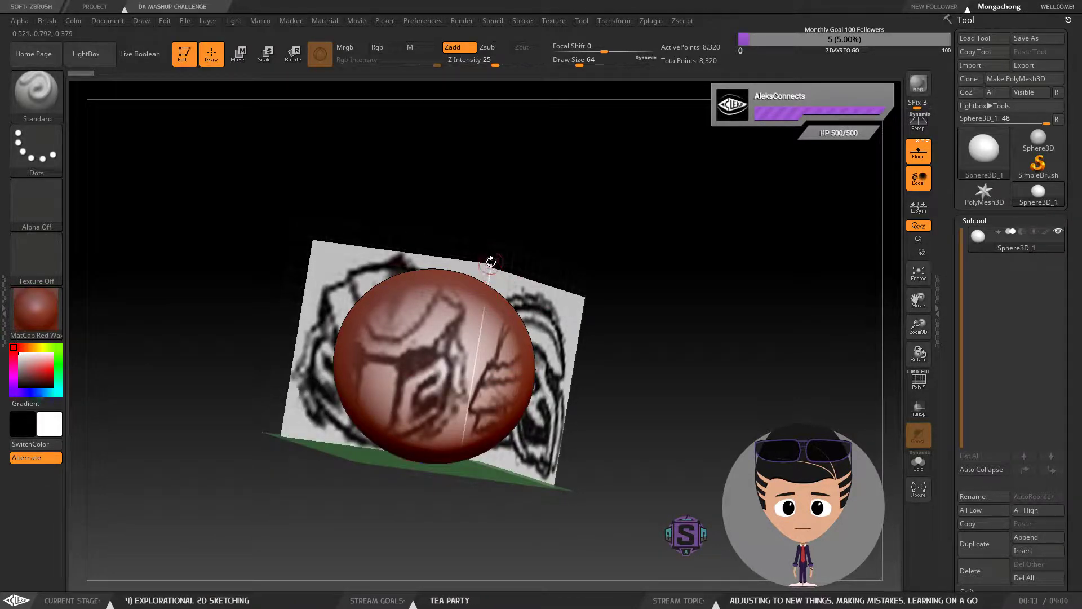
mouse_move(695, 483)
left_mouse_down()
mouse_move(640, 467)
mouse_move(564, 486)
mouse_move(687, 470)
left_mouse_up()
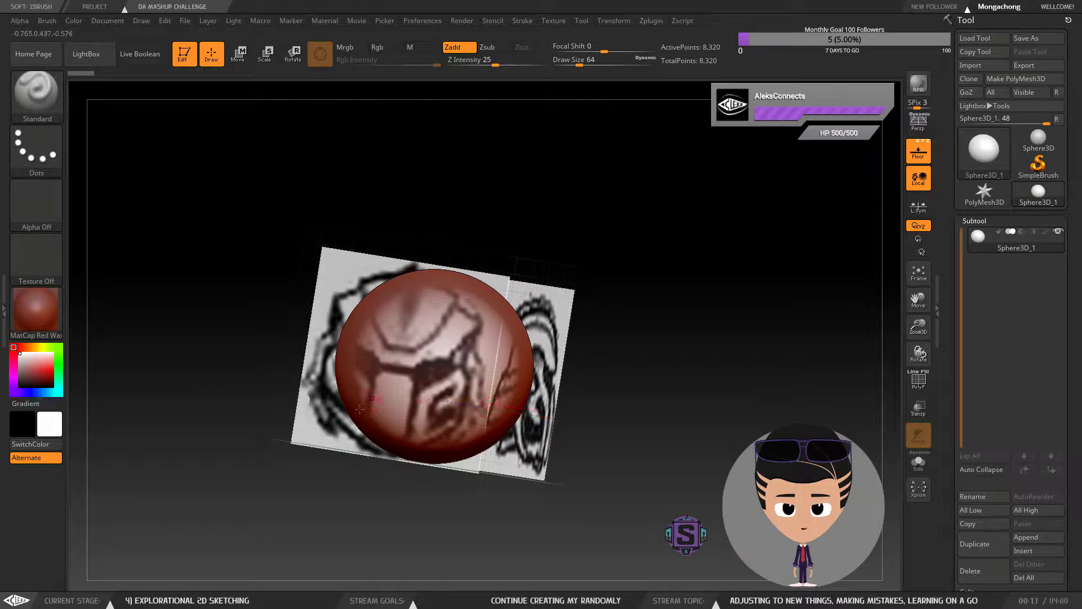
mouse_move(237, 239)
left_mouse_down()
mouse_move(193, 205)
mouse_move(212, 239)
left_mouse_up()
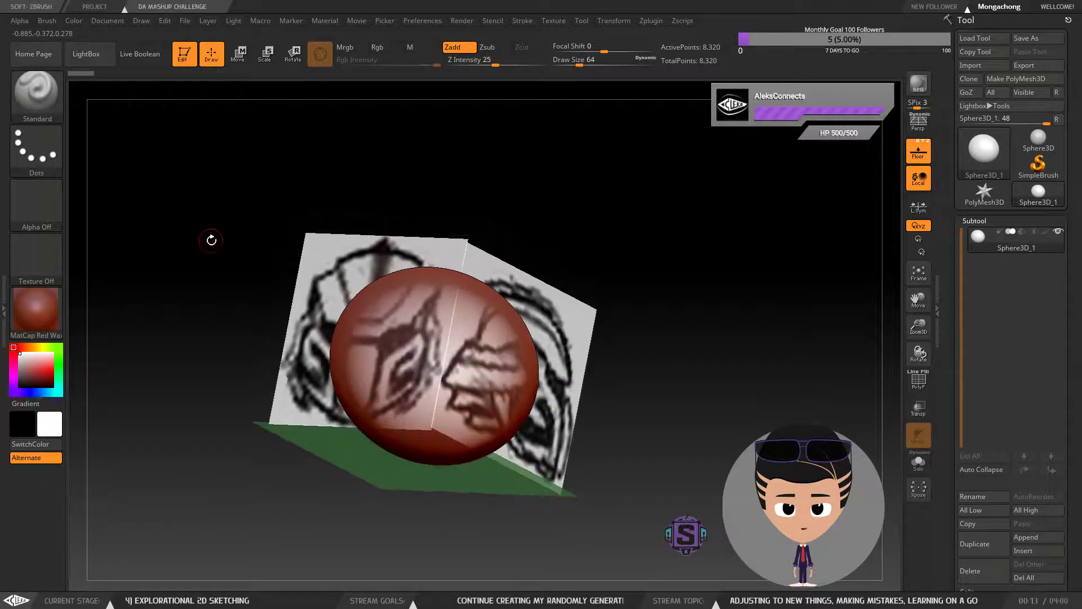
Step: Set the Scale of the front helmet's Front-Back map to 0.805 and select the back helmet's map
left_click(145, 19)
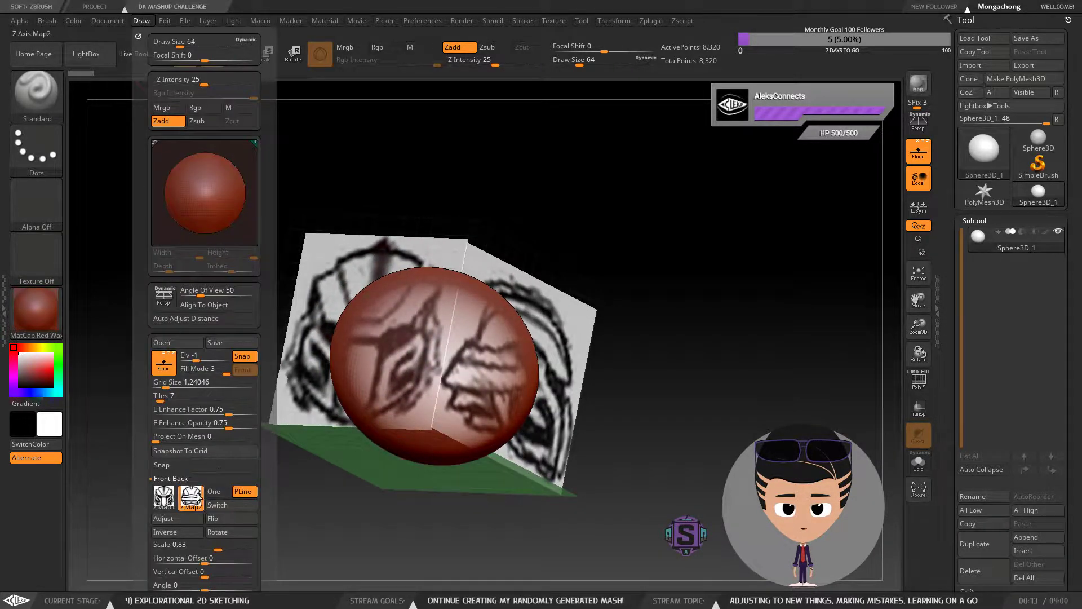
mouse_move(156, 509)
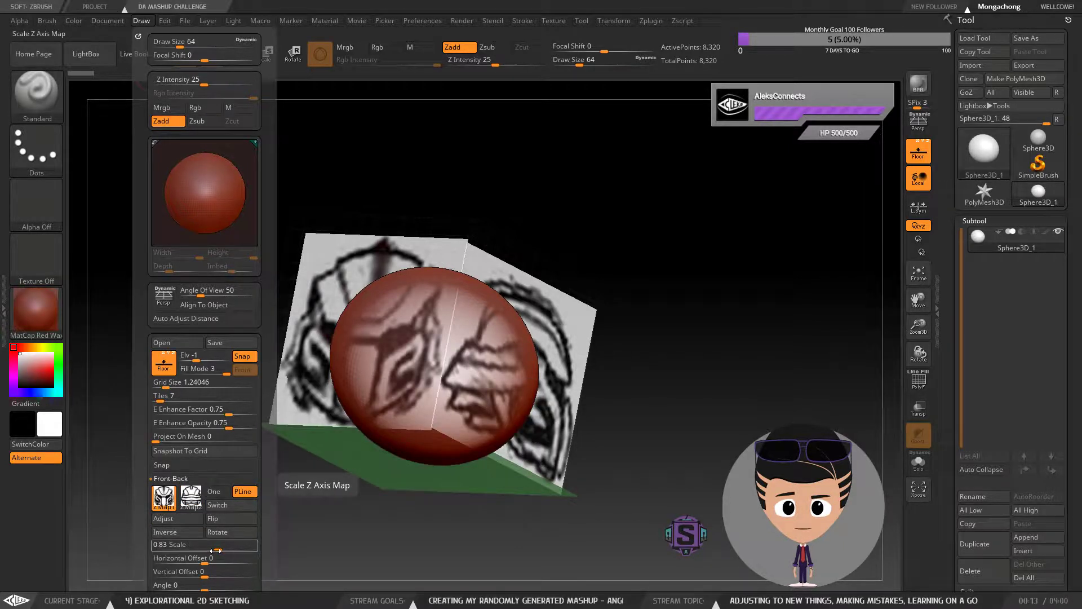
left_click_drag(216, 549, 217, 550)
left_click_drag(217, 550, 218, 549)
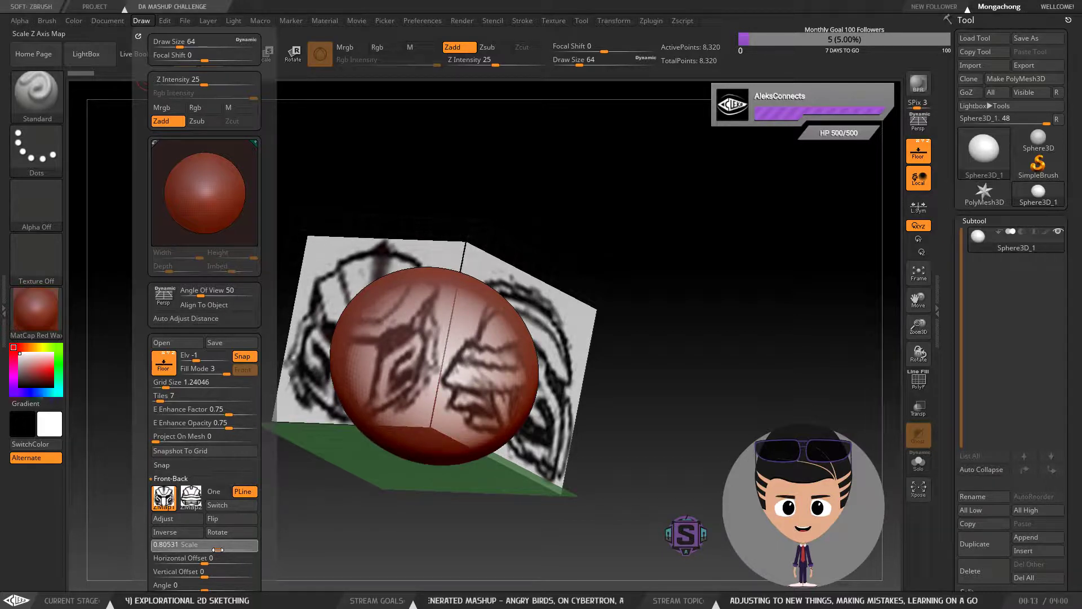
left_click(200, 550)
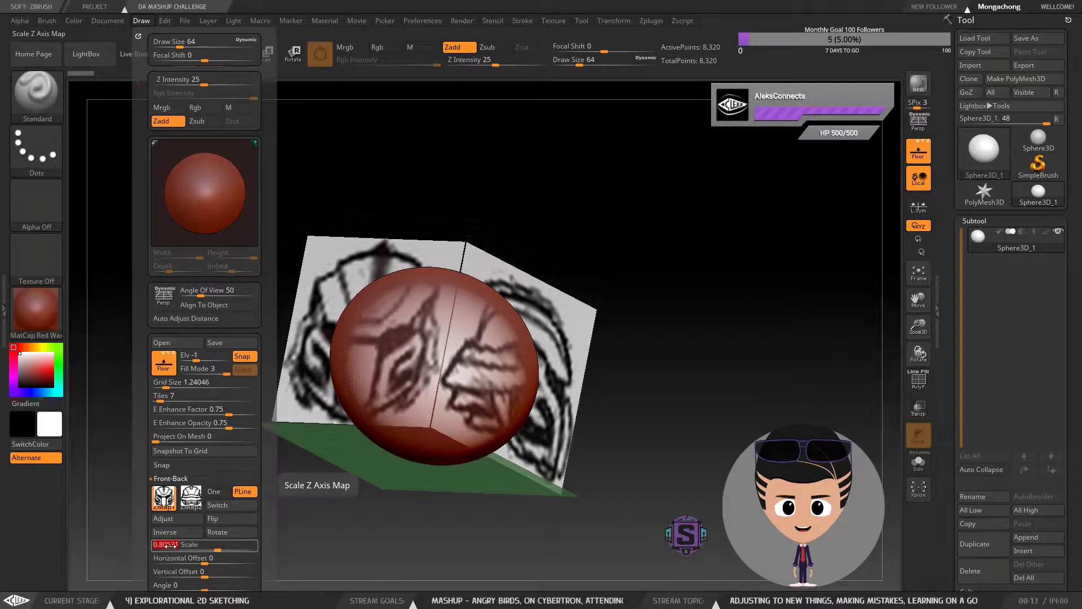
key("Escape")
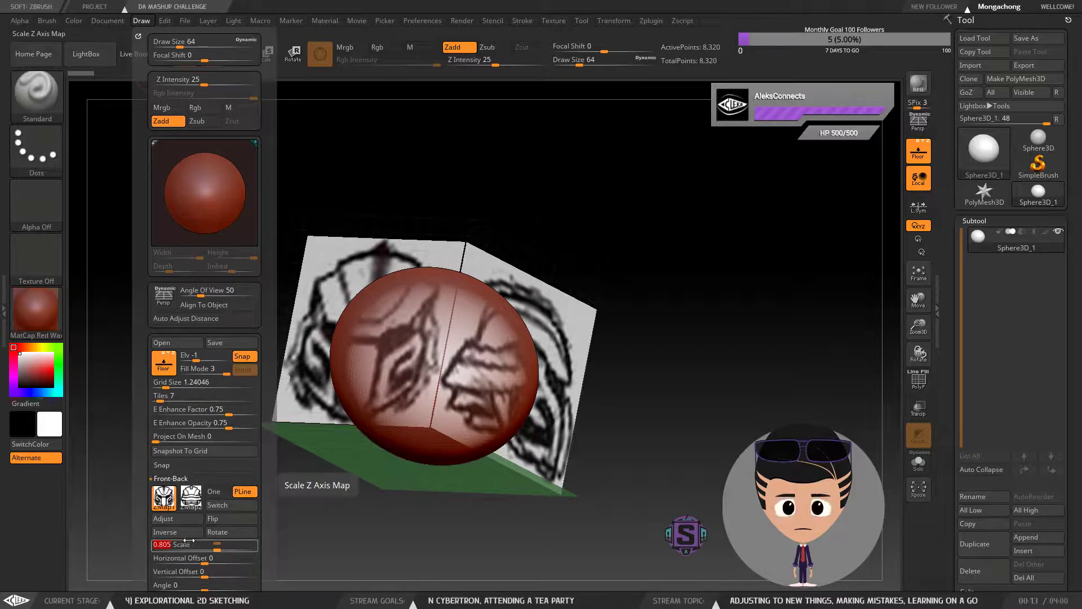
type("0.83")
key("Return")
left_click(190, 496)
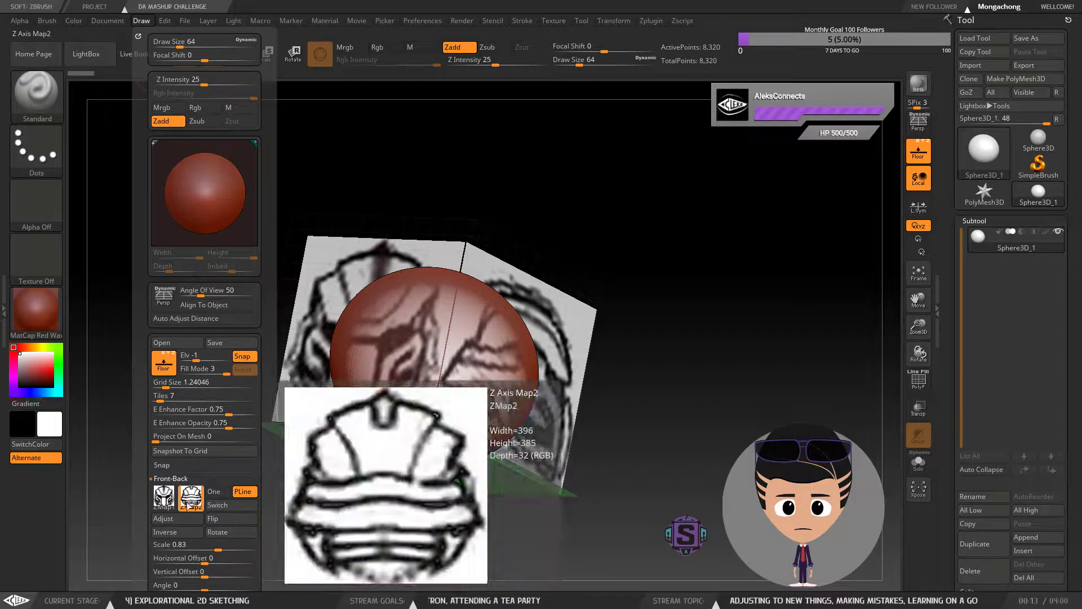
left_click(185, 500)
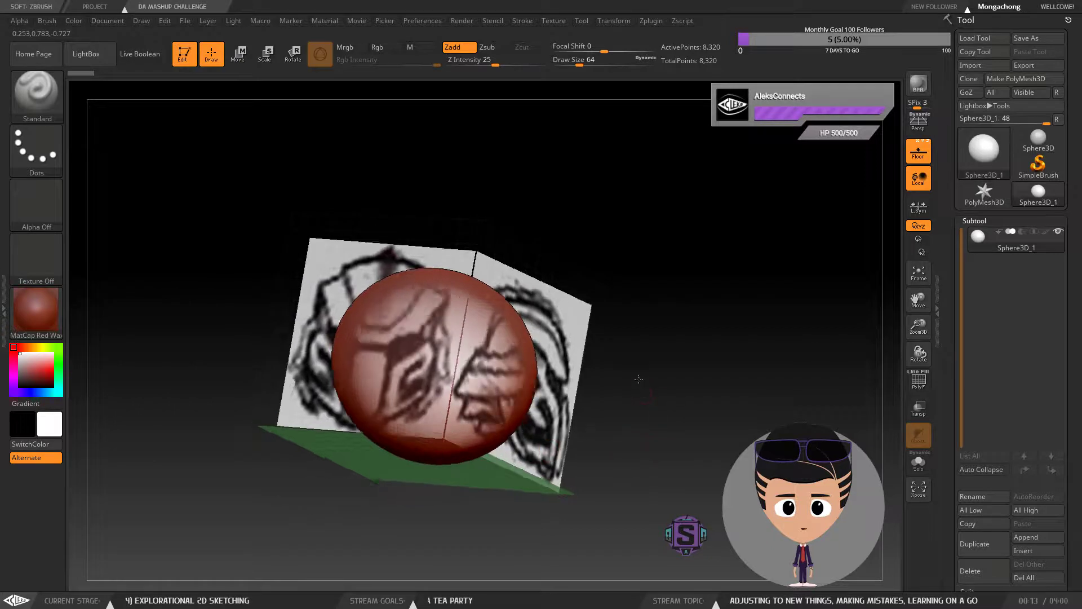
Step: Examine how the helmet references line up with the sphere in side and front views, ending on the side
mouse_move(629, 373)
left_mouse_down()
mouse_move(505, 396)
mouse_move(623, 392)
left_mouse_up()
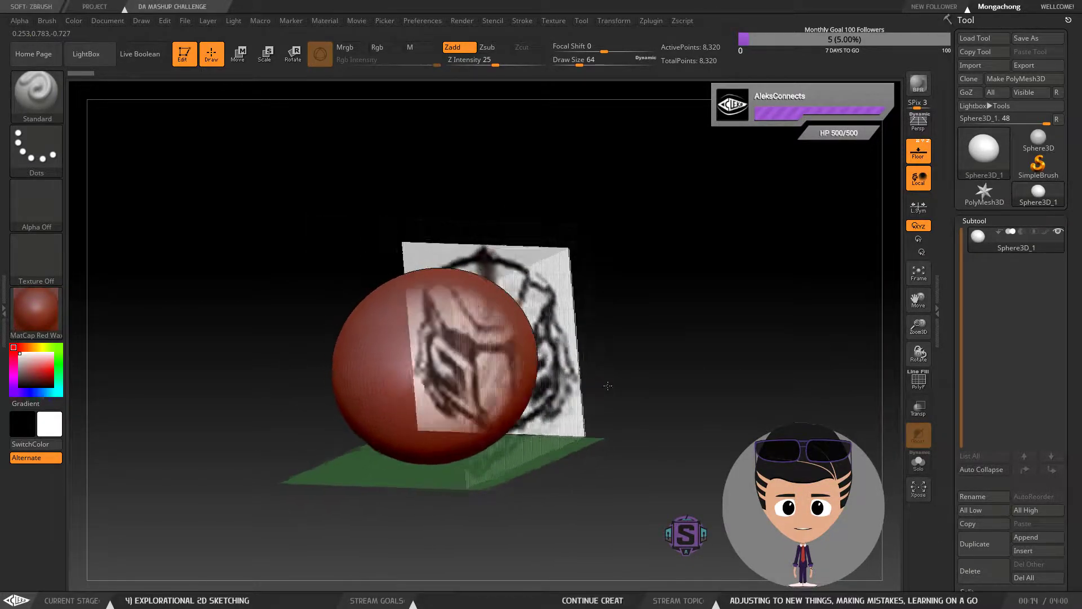
left_click_drag(604, 354, 599, 478)
left_click_drag(613, 423, 562, 393)
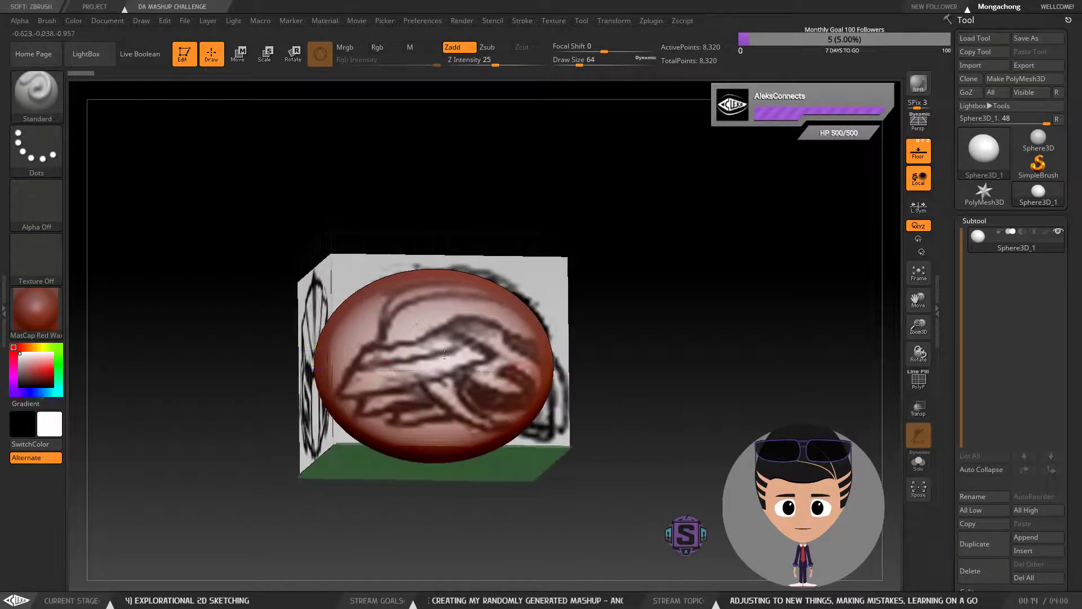
left_click_drag(671, 421, 679, 415)
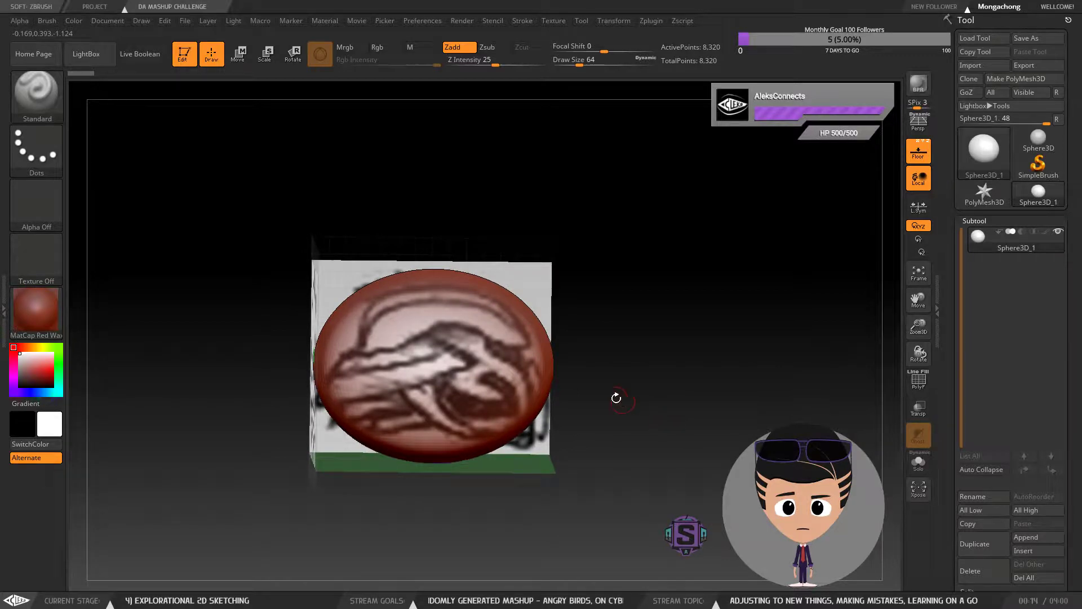
left_click_drag(645, 423, 615, 364)
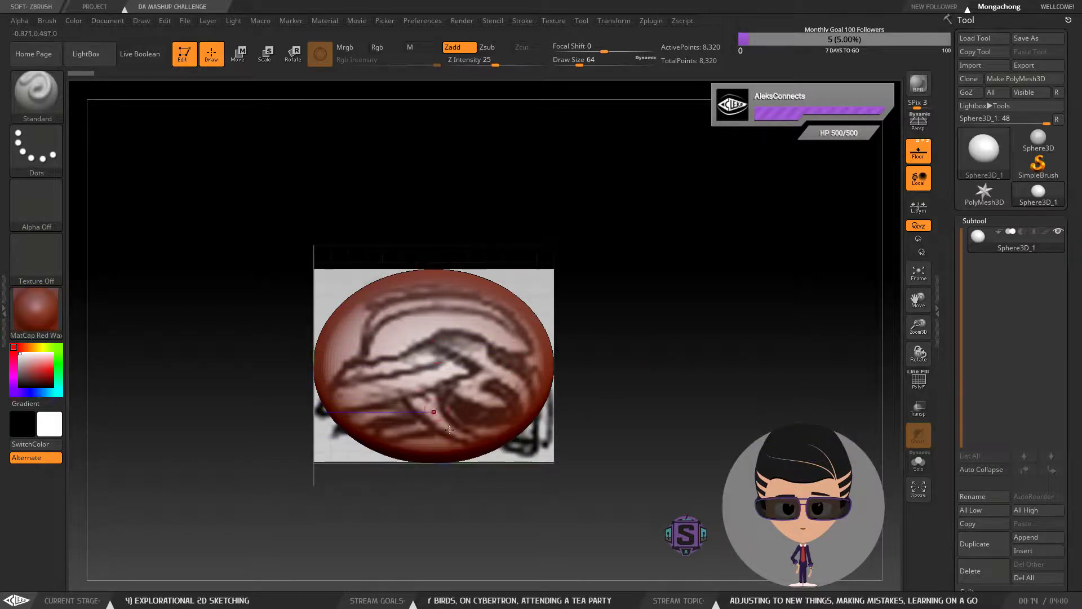
left_click_drag(659, 364, 615, 367)
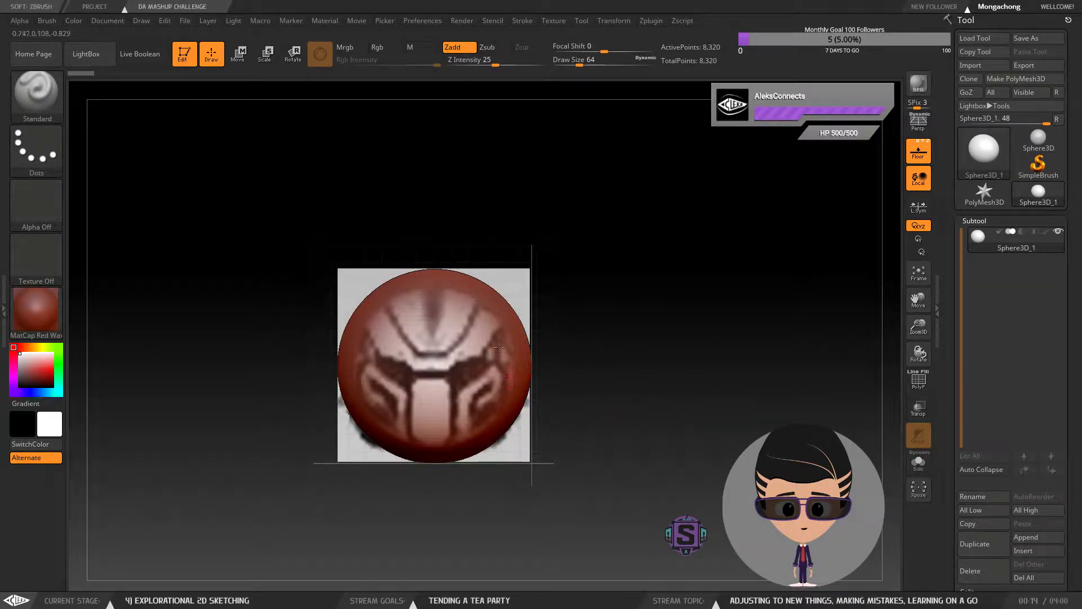
left_click_drag(617, 412, 688, 413)
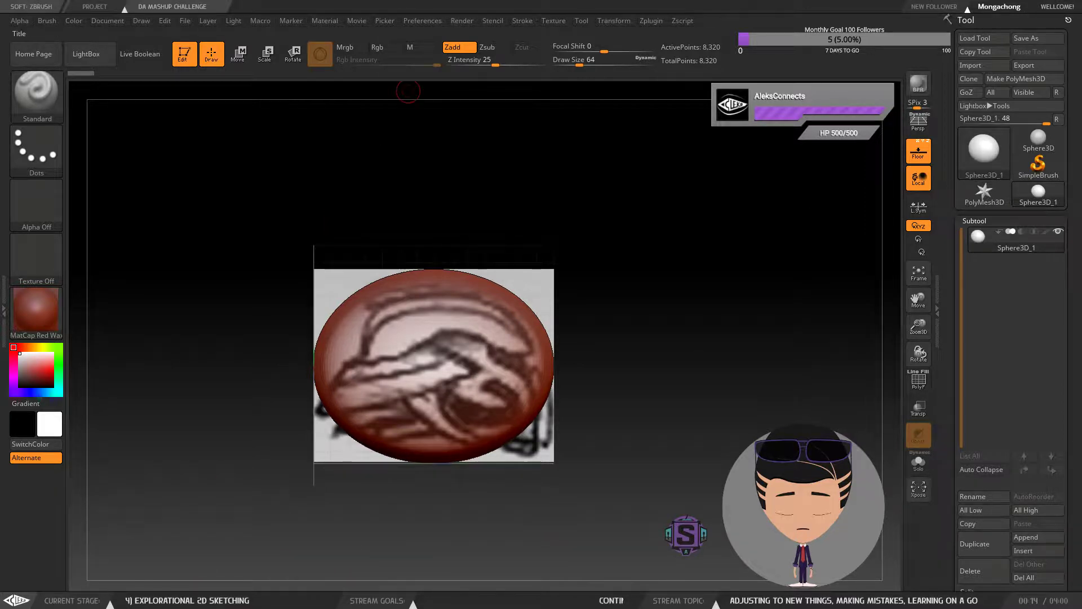
Step: Switch to the image viewer, show For ZBrush_Sides.jpg without the file list, and return to ZBrush
key("alt+Tab")
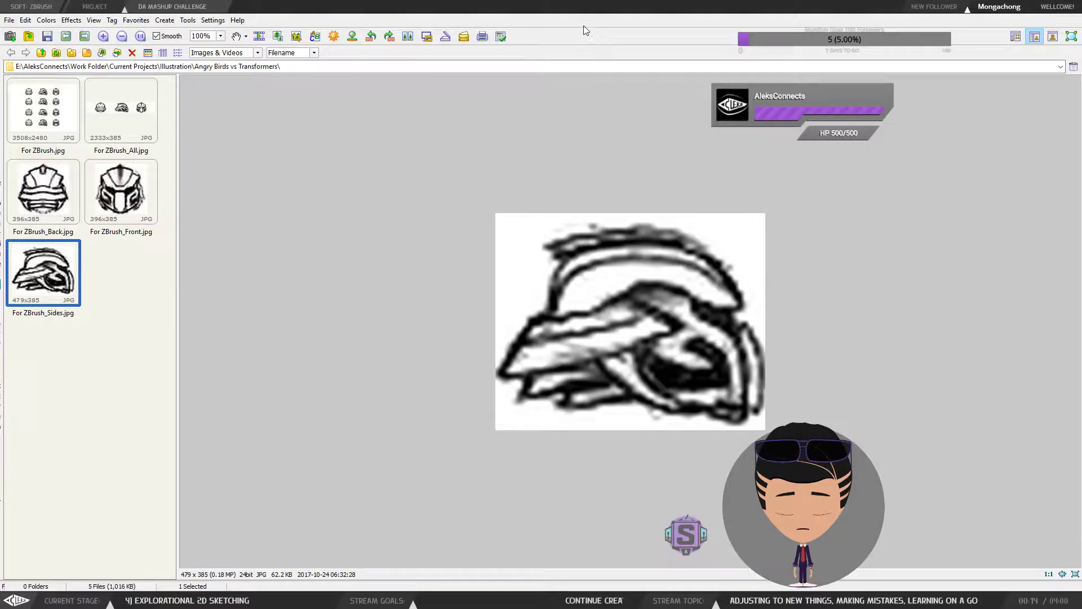
left_click(1053, 36)
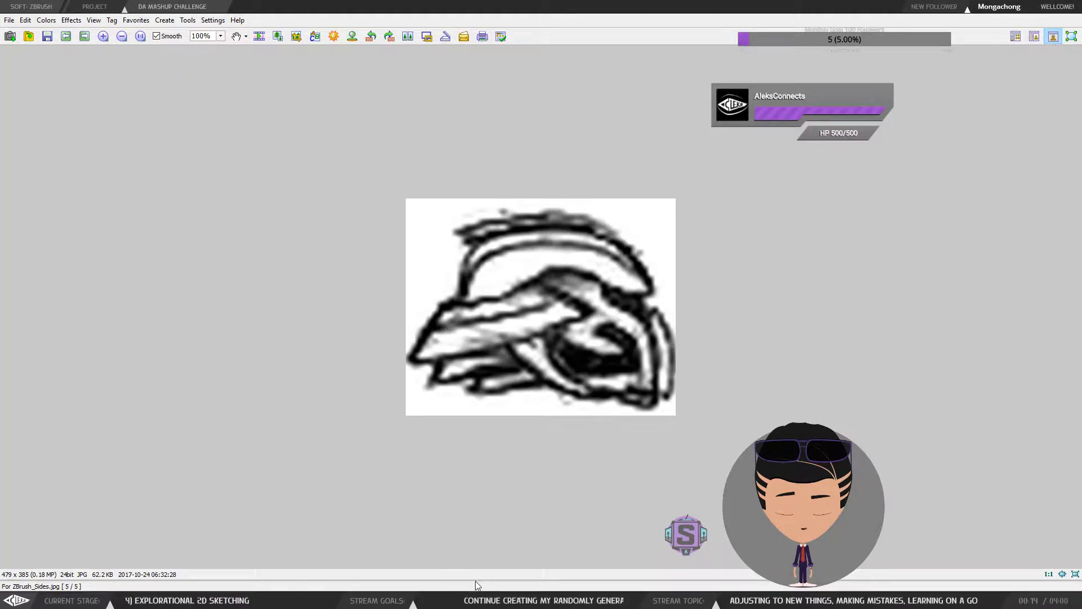
key("alt+Tab")
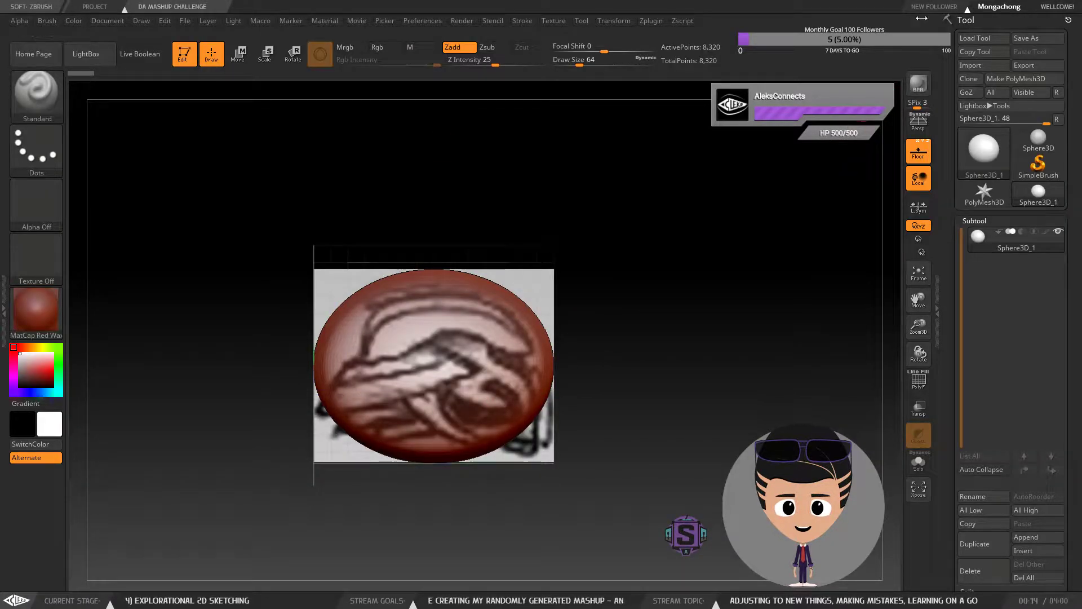
Step: Turn off the Floor reference grid and raise See-through to overlay the sphere on the side-view helmet image
mouse_move(814, 8)
left_mouse_down()
mouse_move(855, 11)
mouse_move(796, 14)
left_mouse_up()
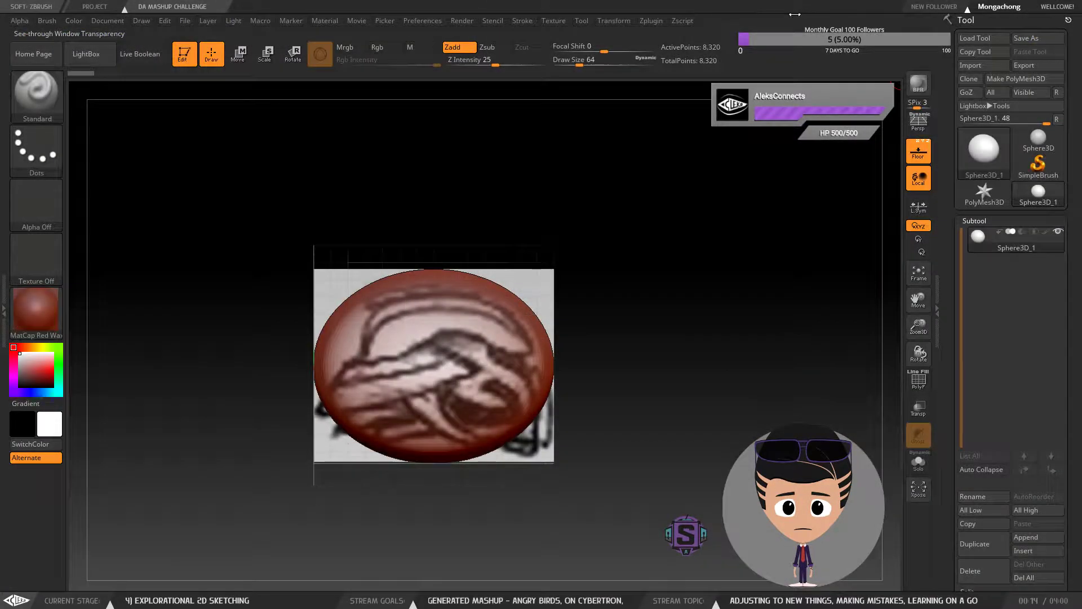
left_click(141, 21)
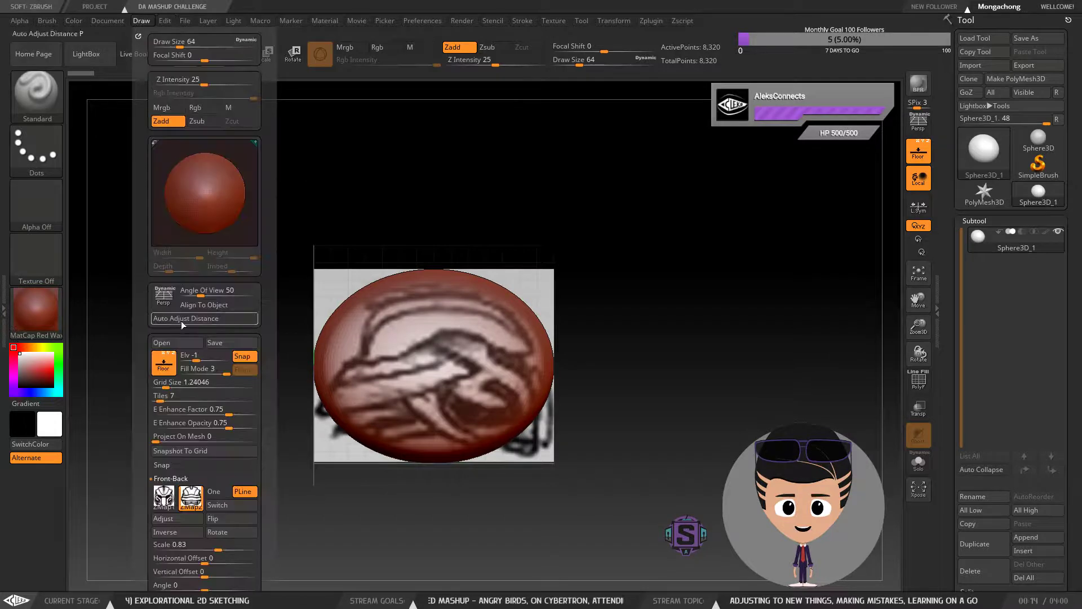
left_click(164, 361)
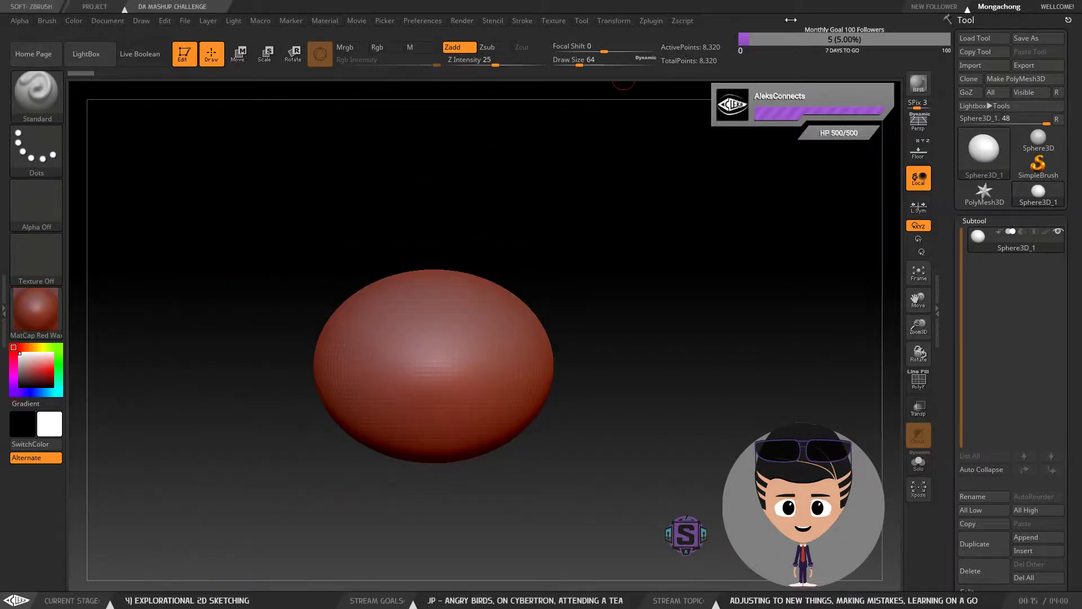
left_click_drag(795, 14, 817, 14)
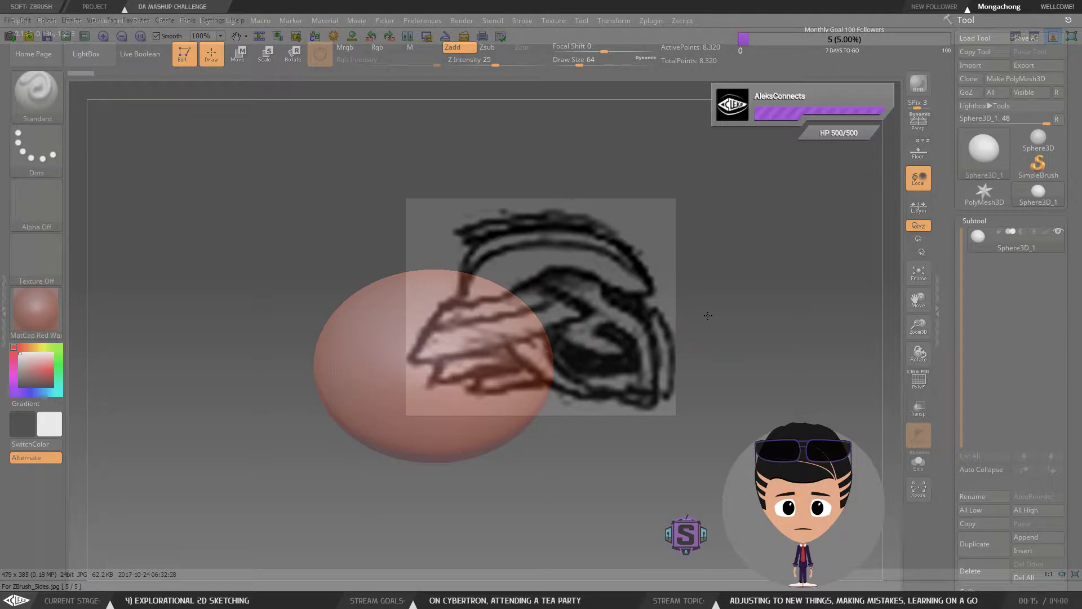
Step: Position and enlarge the sphere in the viewport so it covers the side-view helmet image behind it
mouse_move(703, 332)
left_mouse_down()
mouse_move(761, 278)
mouse_move(811, 275)
left_mouse_up()
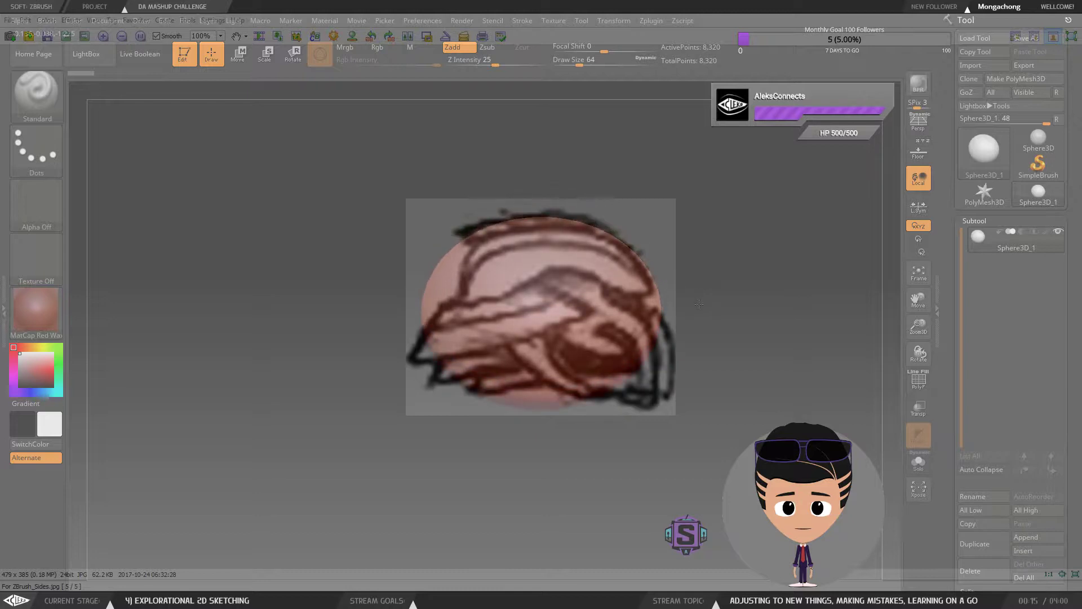
key("ctrl")
left_click_drag(702, 311, 708, 314)
key("shift")
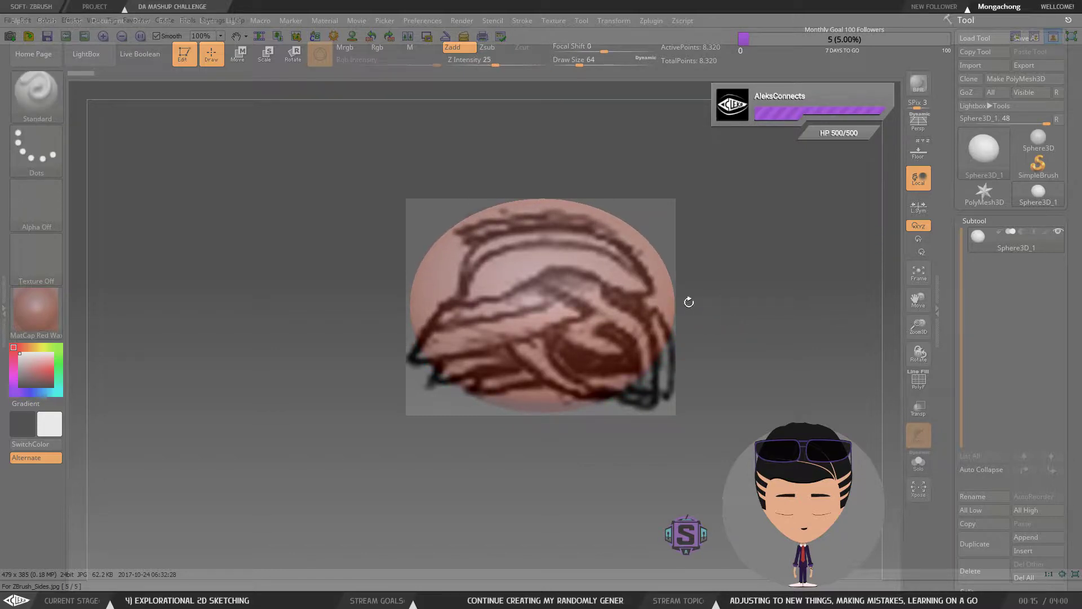
Step: Fine-tune the sphere's size and position in the viewport so its outline meets the edges of the side-view helmet image
key("ctrl")
left_click_drag(675, 316, 676, 315)
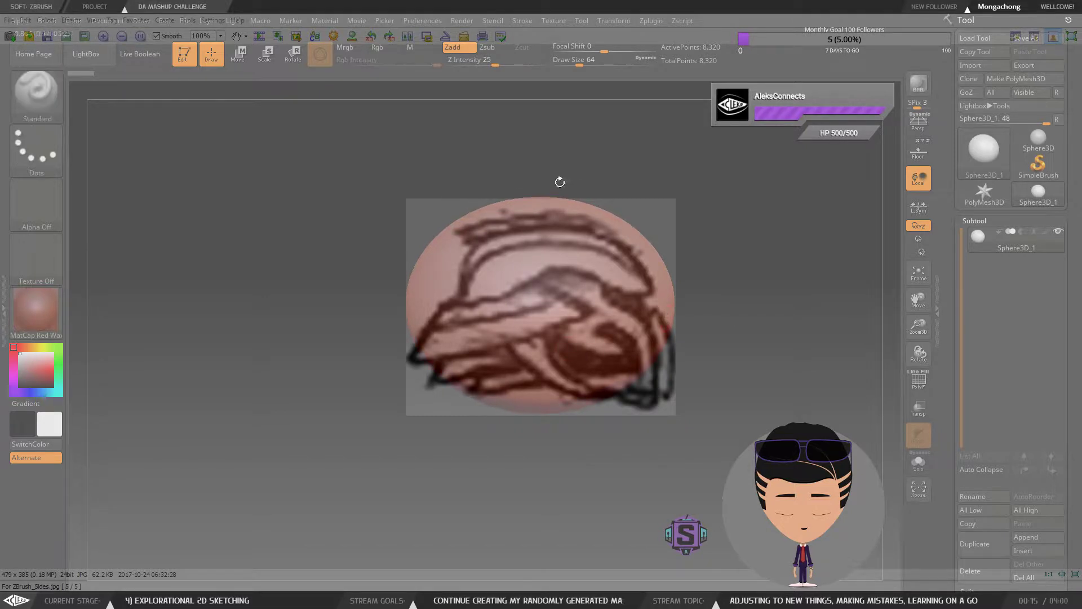
key("ctrl")
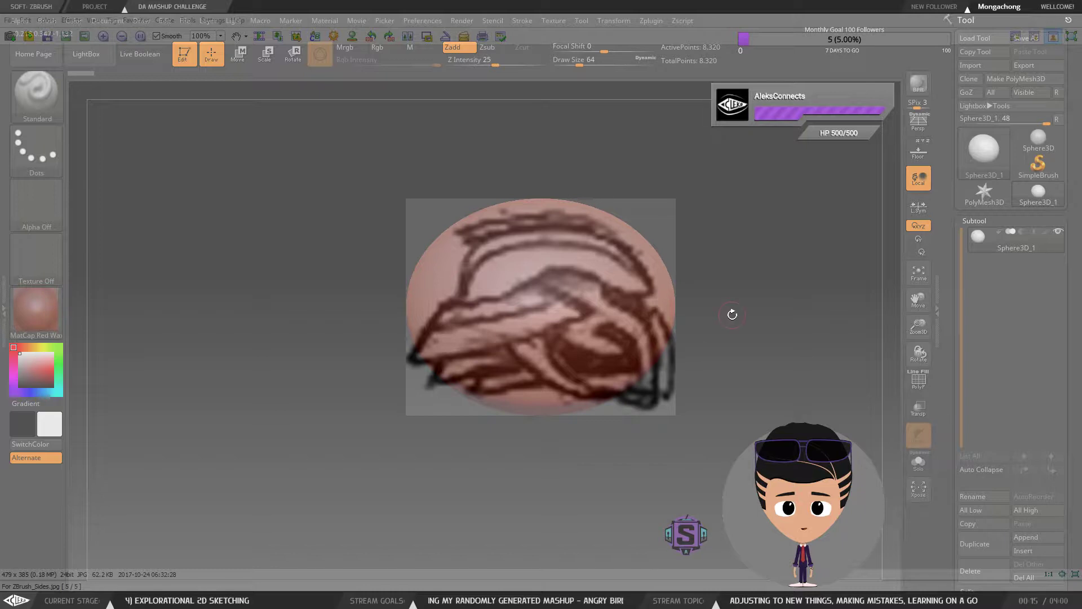
Step: Adjust the sphere's width with the Scale gizmo against the side-view helmet image shown through the See-through overlay
key("super+a")
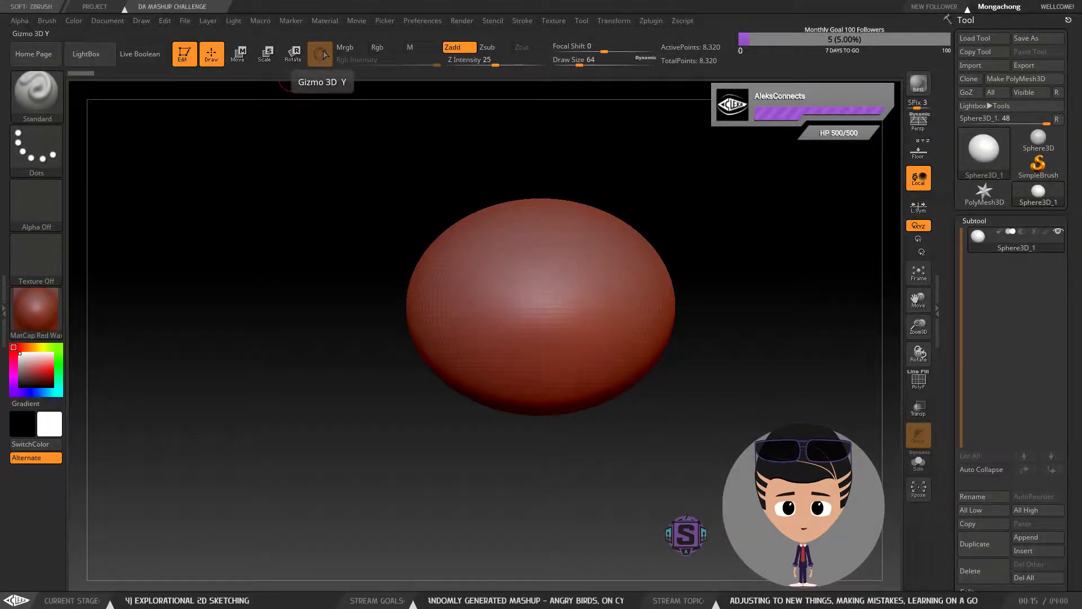
left_click(246, 57)
left_click(265, 55)
key("super+a")
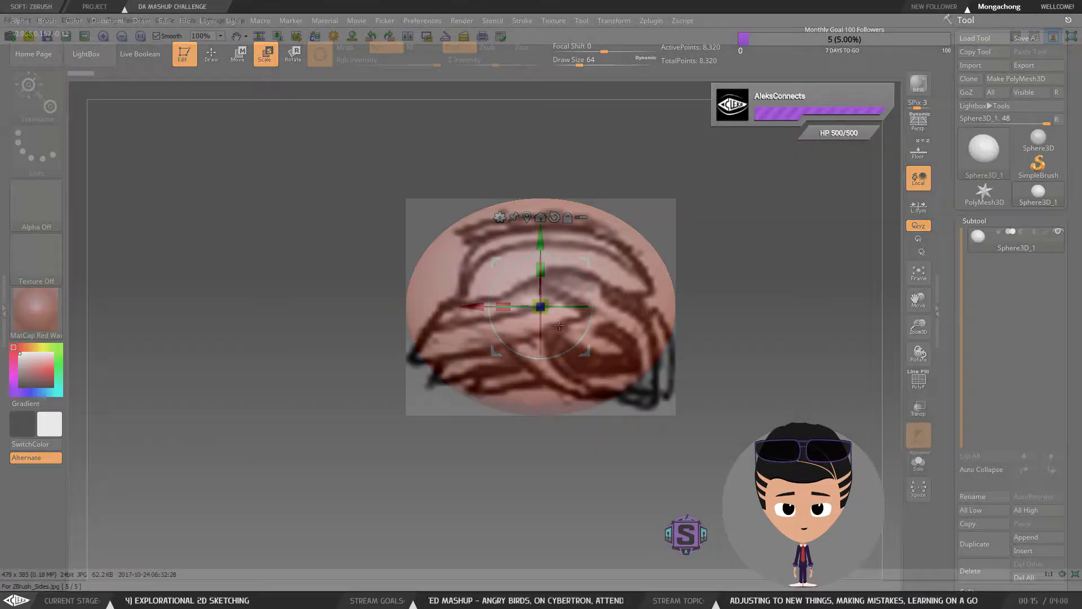
mouse_move(503, 309)
left_mouse_down()
mouse_move(479, 310)
mouse_move(502, 309)
left_mouse_up()
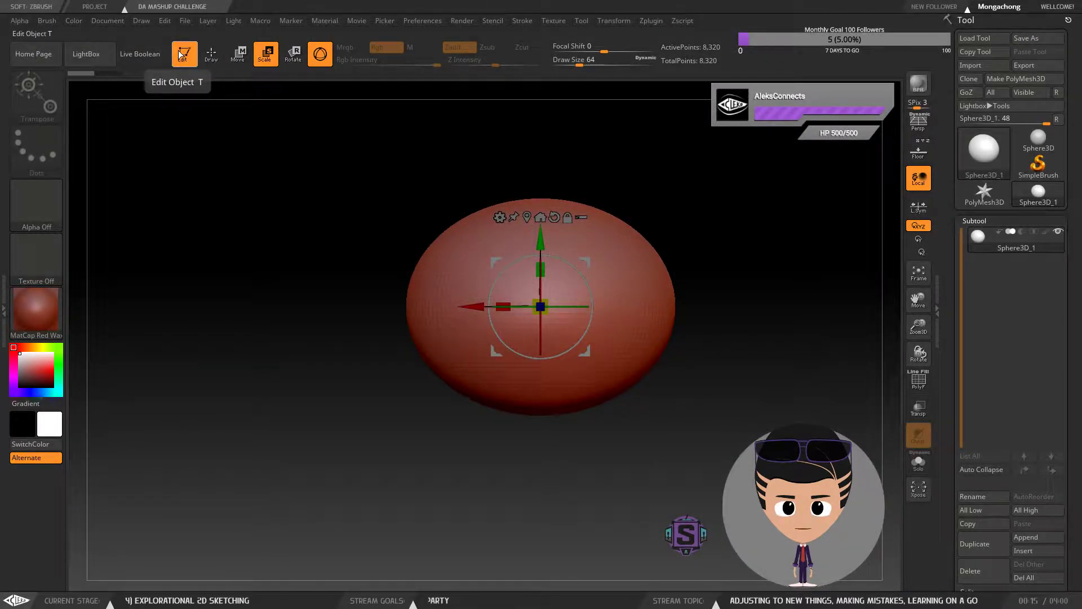
Step: Return to Draw mode, turn the sphere to its front view, and show For ZBrush_Front.jpg from the image viewer behind it
left_click(211, 54)
left_click_drag(751, 249, 789, 267)
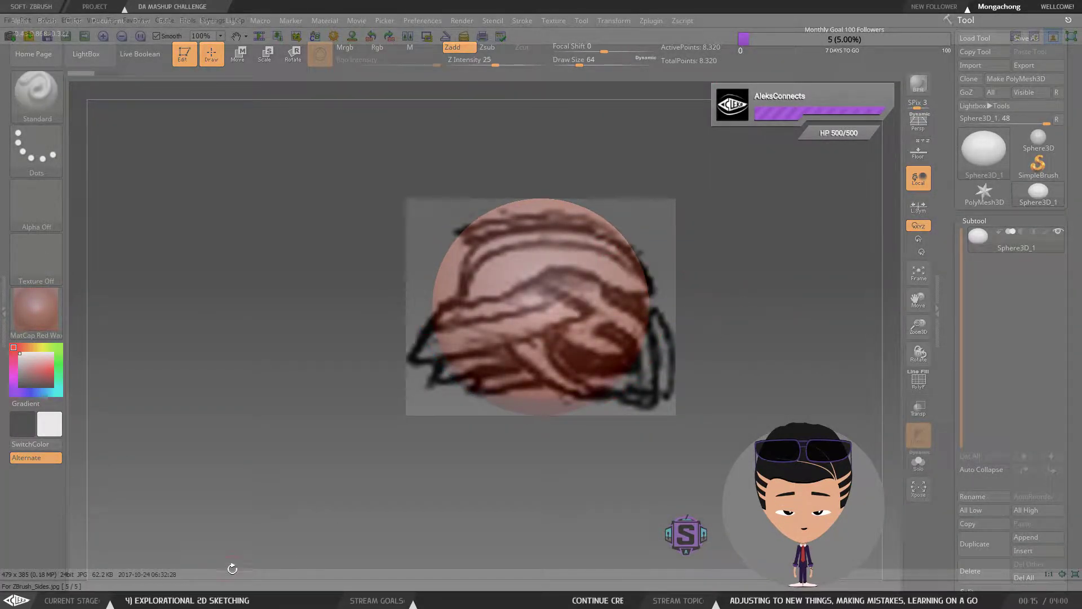
key("F1")
key("F1")
key("F1")
key("F1")
key("F1")
key("F1")
key("alt+Tab")
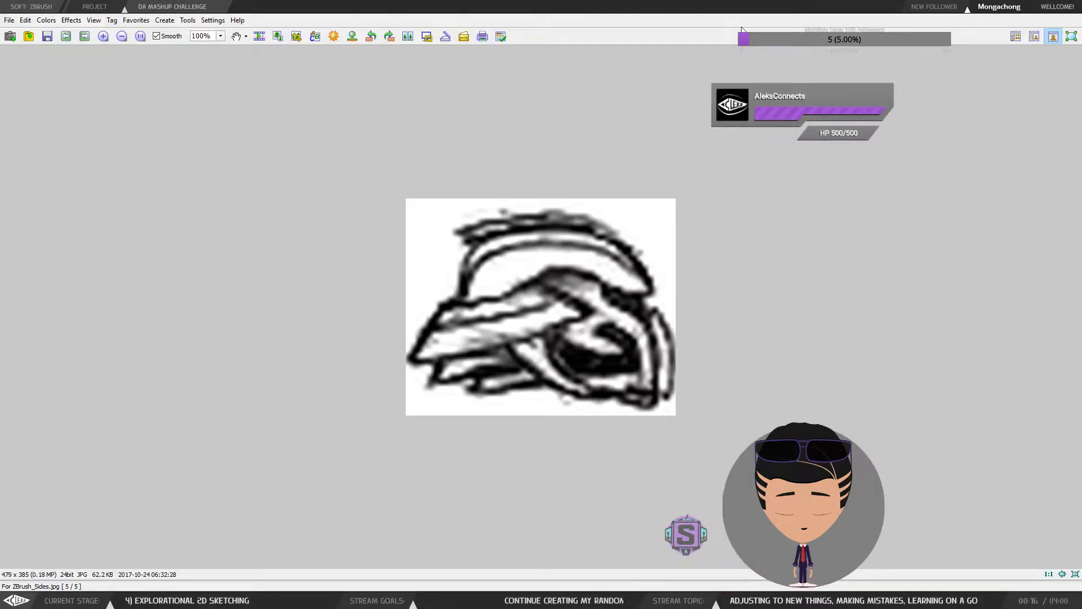
scroll(731, 293, "up", 1)
scroll(732, 293, "down", 1)
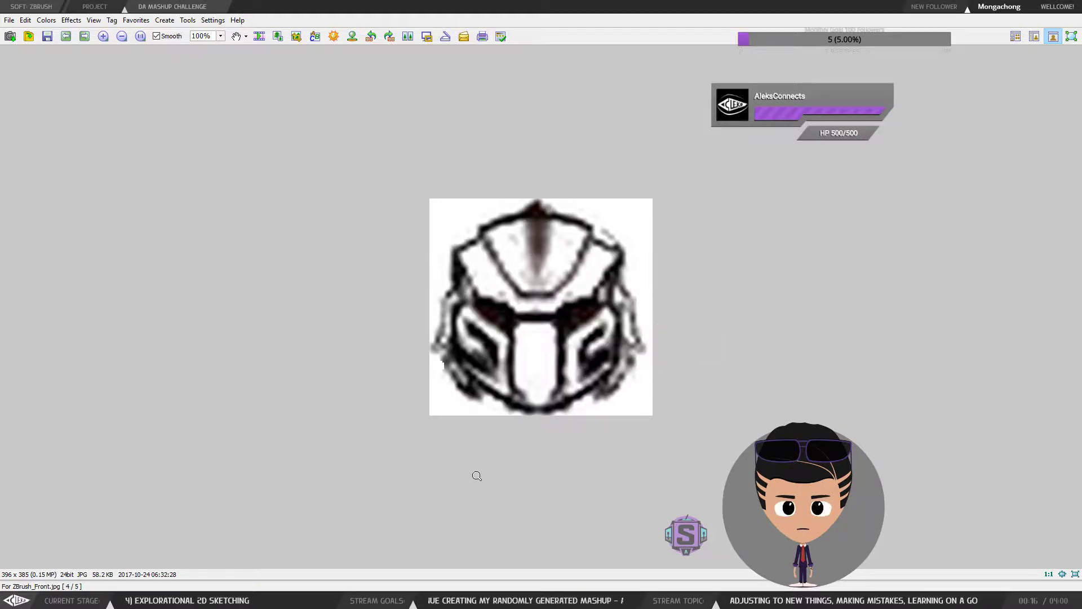
key("F1")
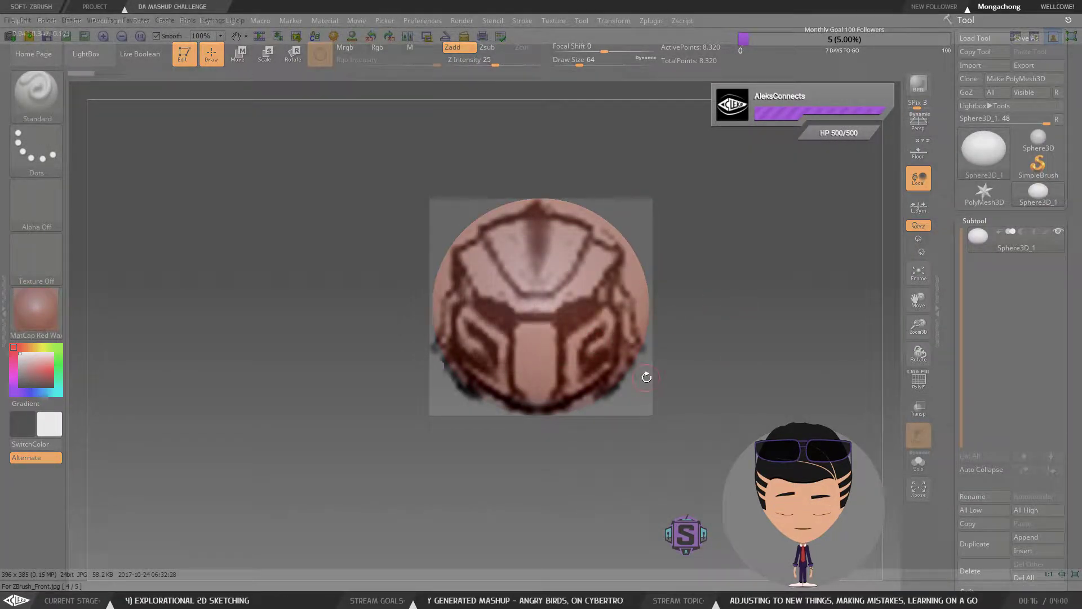
Step: Turn off the See-through overlay and turn the Floor grid back on to show the helmet reference maps
key("F1")
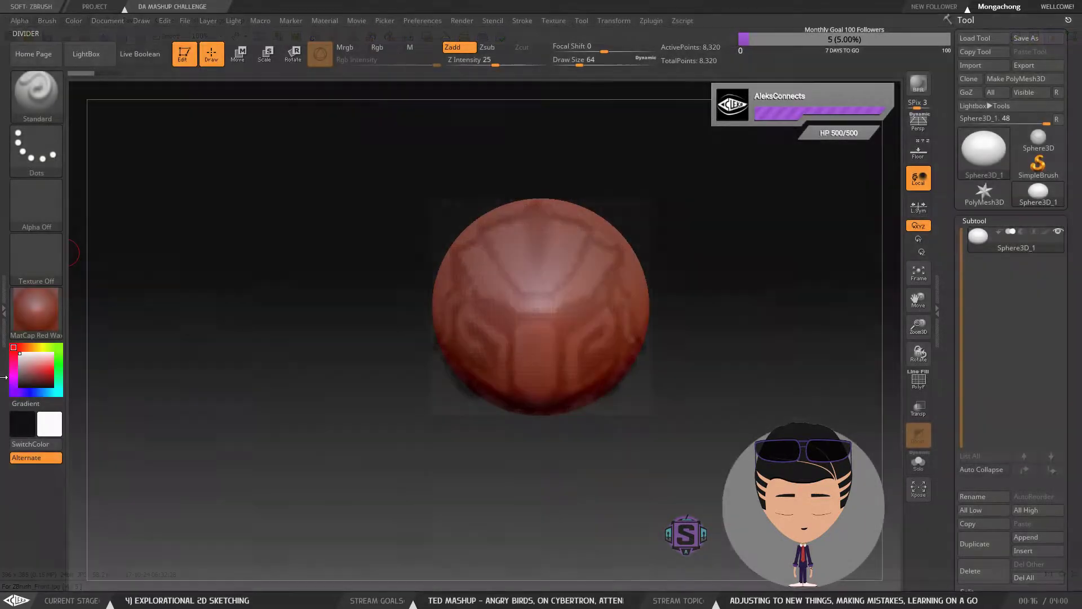
left_click(151, 23)
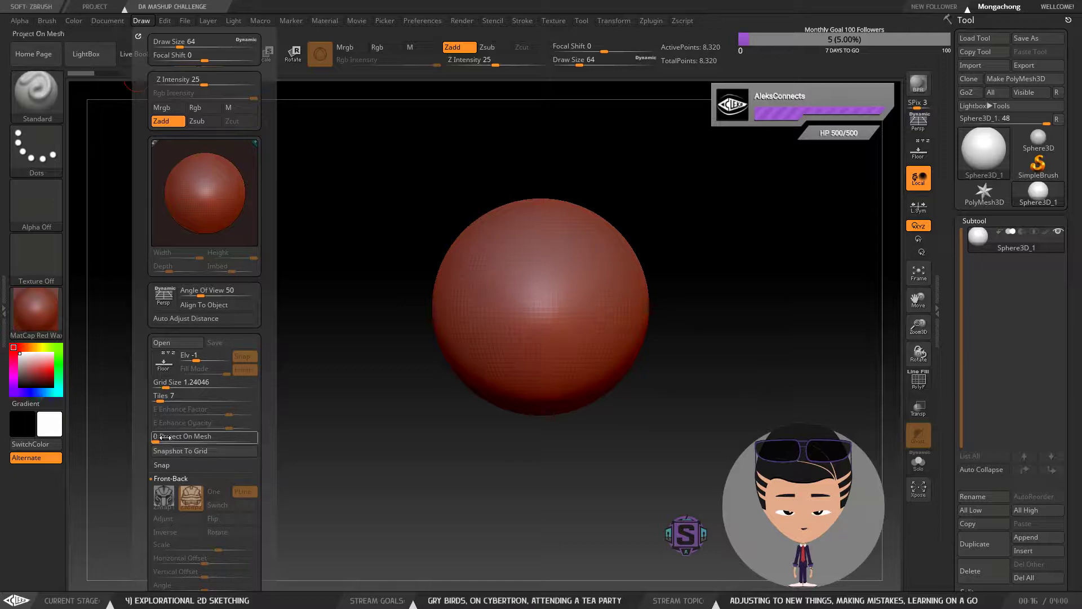
left_click(164, 364)
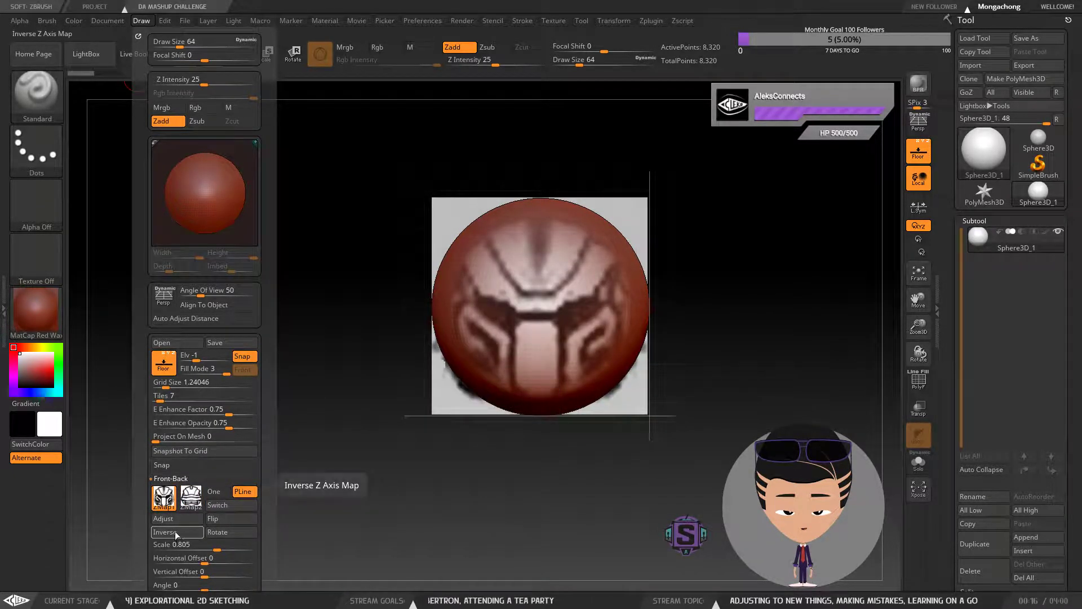
Step: Try narrowing the front helmet map's crop in Crop And Adjust Image, restore its full width, and accept
left_click(172, 518)
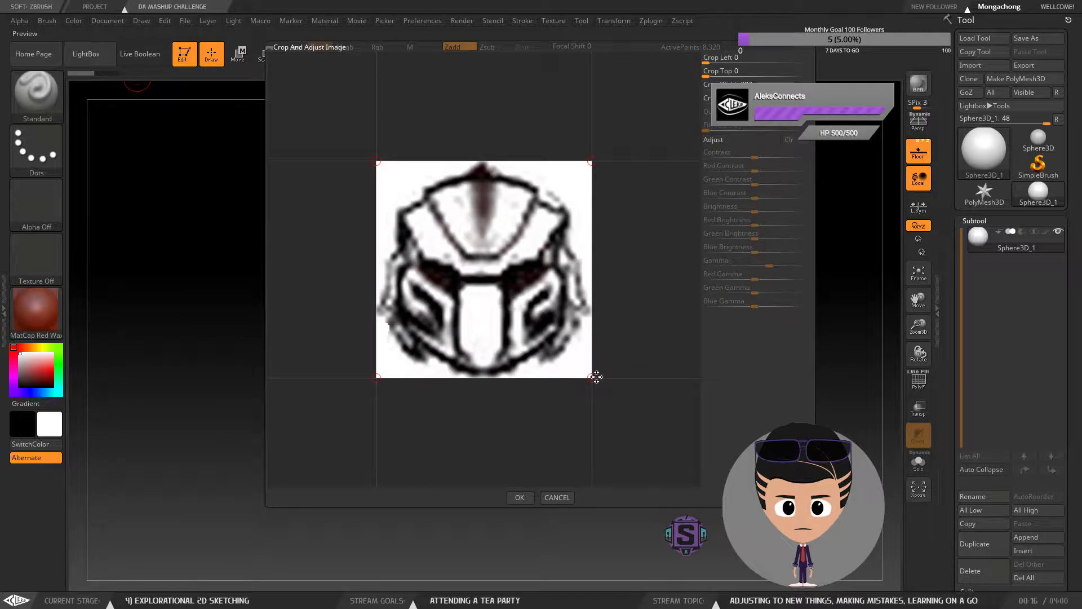
left_click_drag(591, 378, 591, 392)
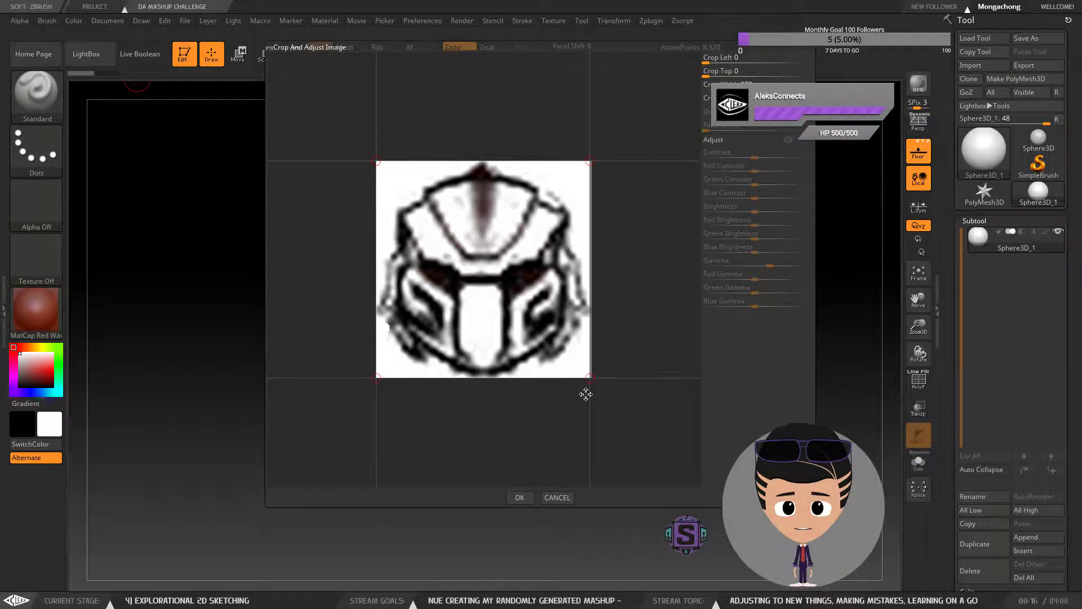
left_click_drag(590, 378, 592, 378)
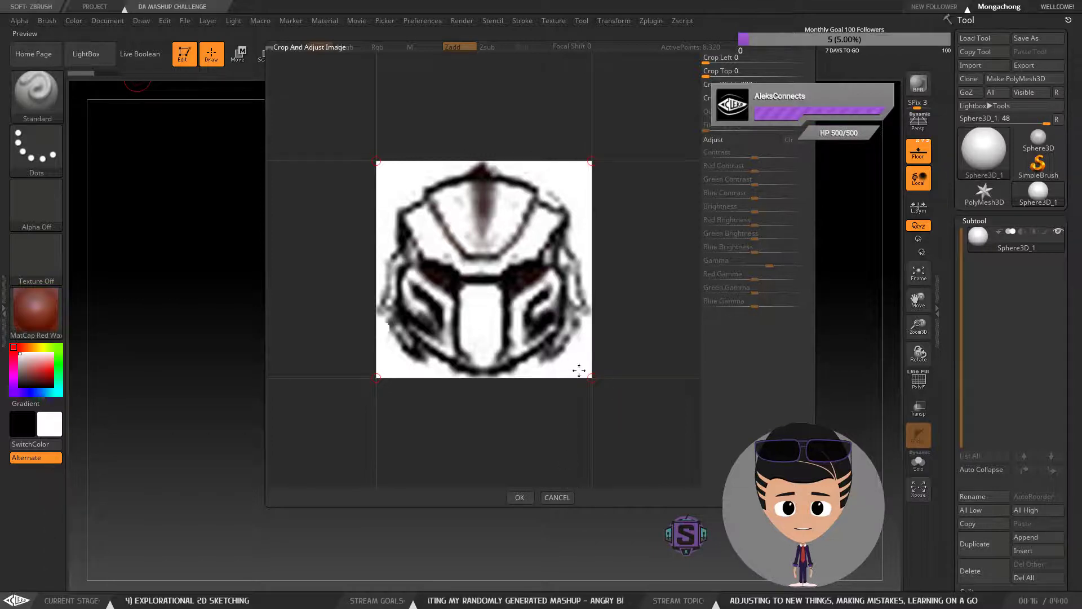
left_click(519, 497)
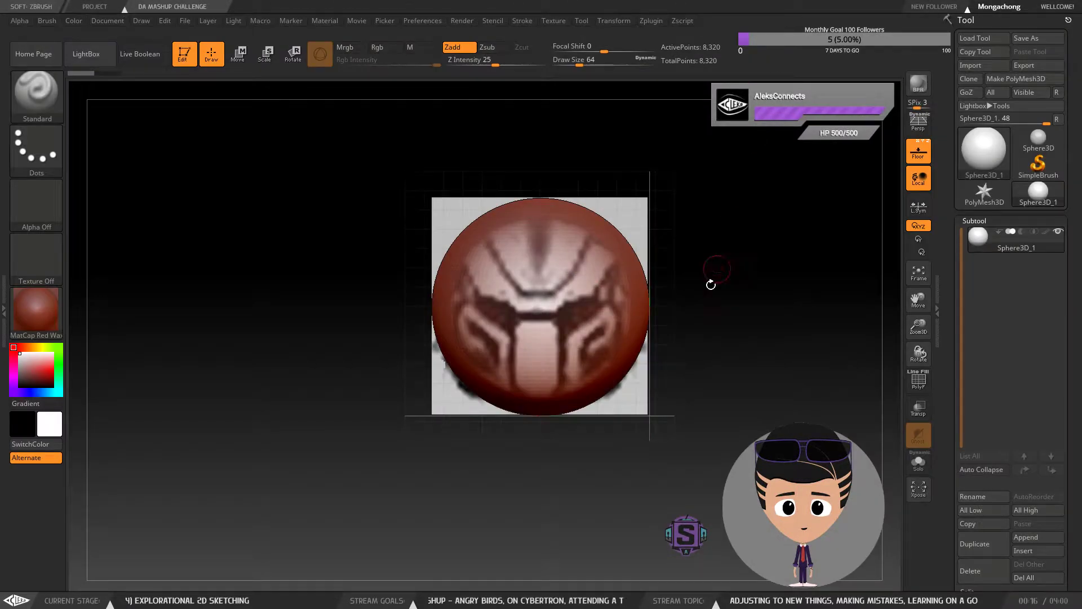
Step: Examine how the front and side helmet maps line up with the sphere from several angles, ending on the side view
left_click_drag(701, 297, 730, 306)
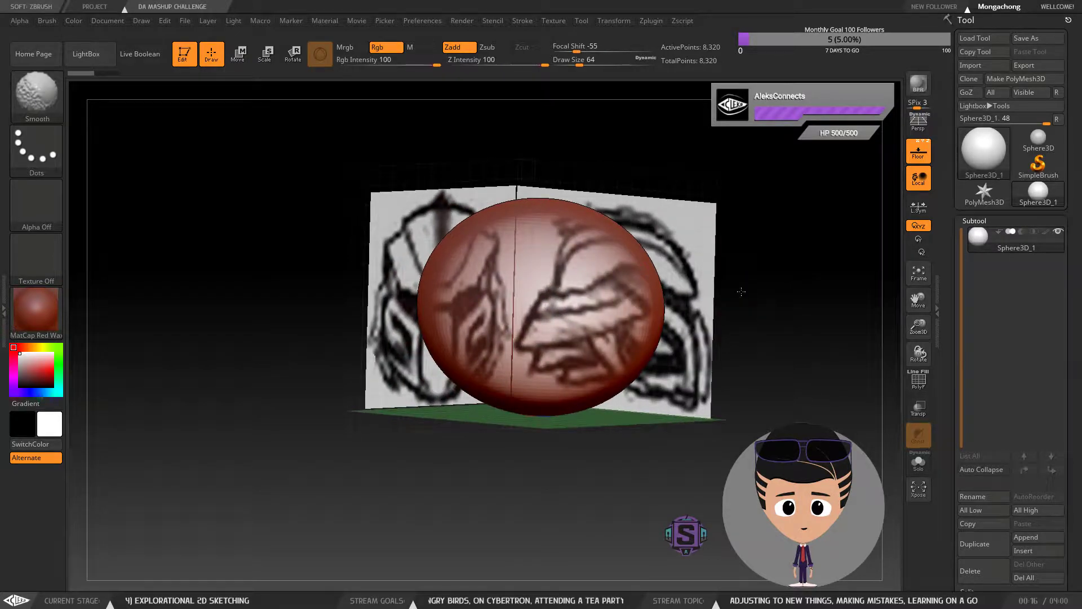
left_click_drag(780, 282, 774, 294)
mouse_move(753, 269)
left_mouse_down()
mouse_move(676, 287)
mouse_move(699, 282)
mouse_move(686, 290)
mouse_move(580, 275)
mouse_move(648, 256)
mouse_move(632, 257)
left_mouse_up()
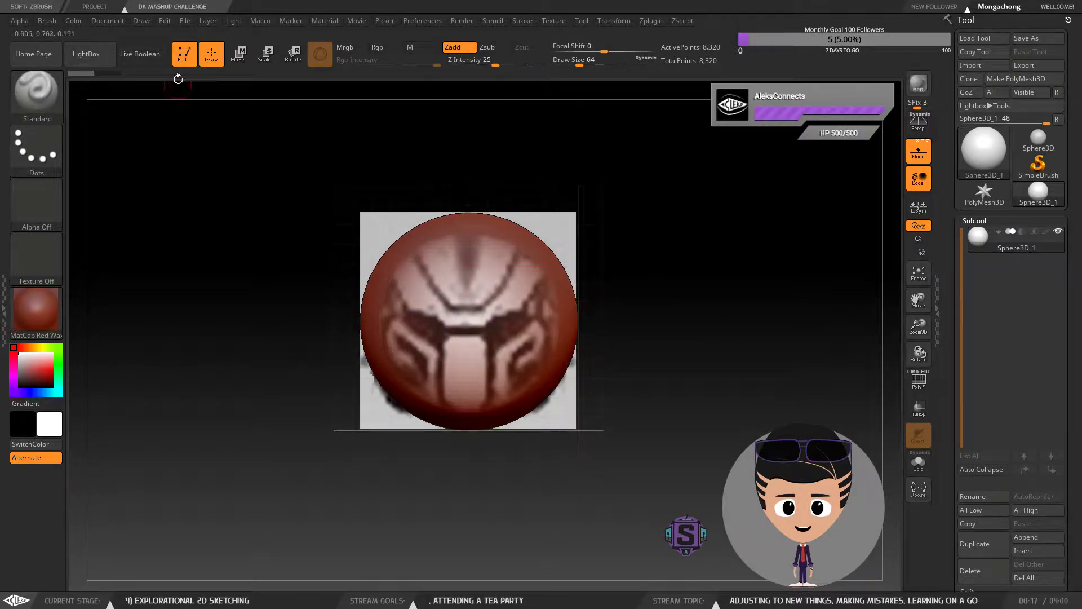
left_click(142, 20)
mouse_move(226, 372)
left_mouse_down()
mouse_move(197, 373)
mouse_move(227, 373)
left_mouse_up()
left_click_drag(656, 317, 710, 328)
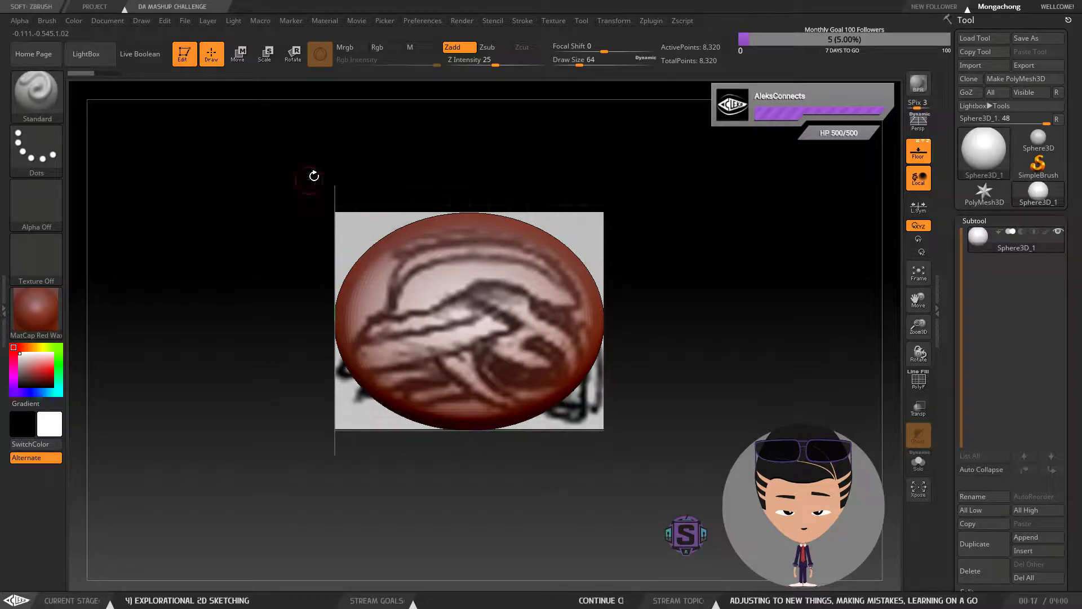
Step: Try sculpting the sphere with the Blob brush at a Draw Size of 430
key("b")
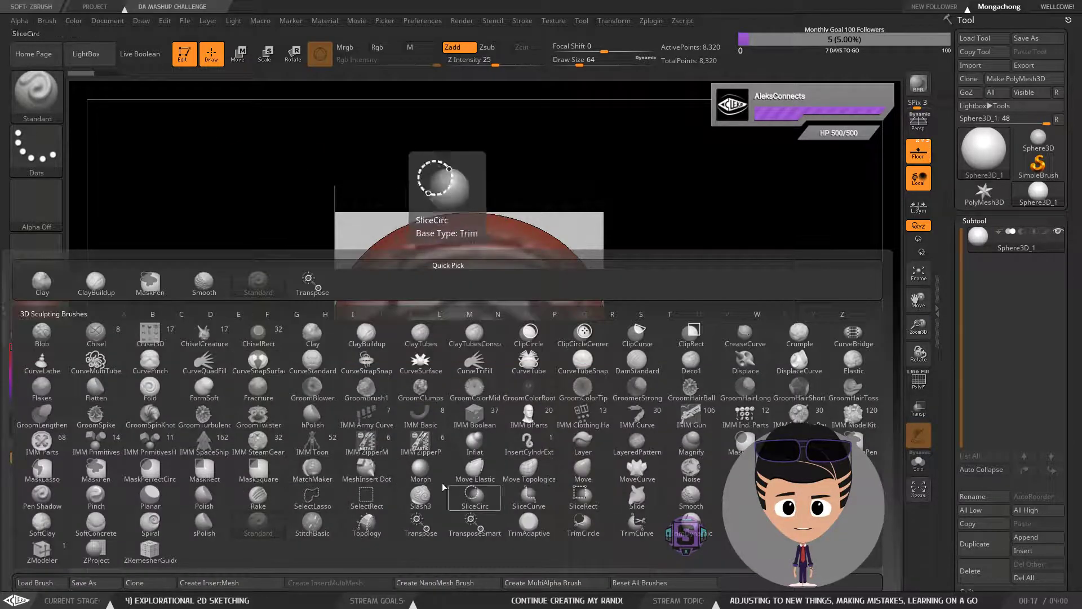
key("b")
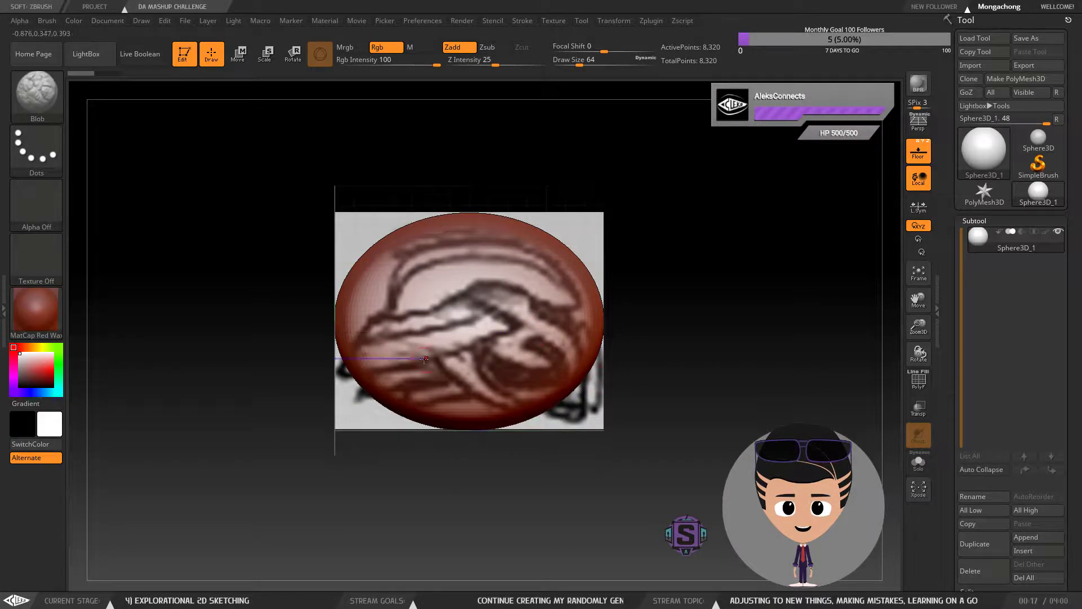
left_click_drag(447, 295, 518, 301)
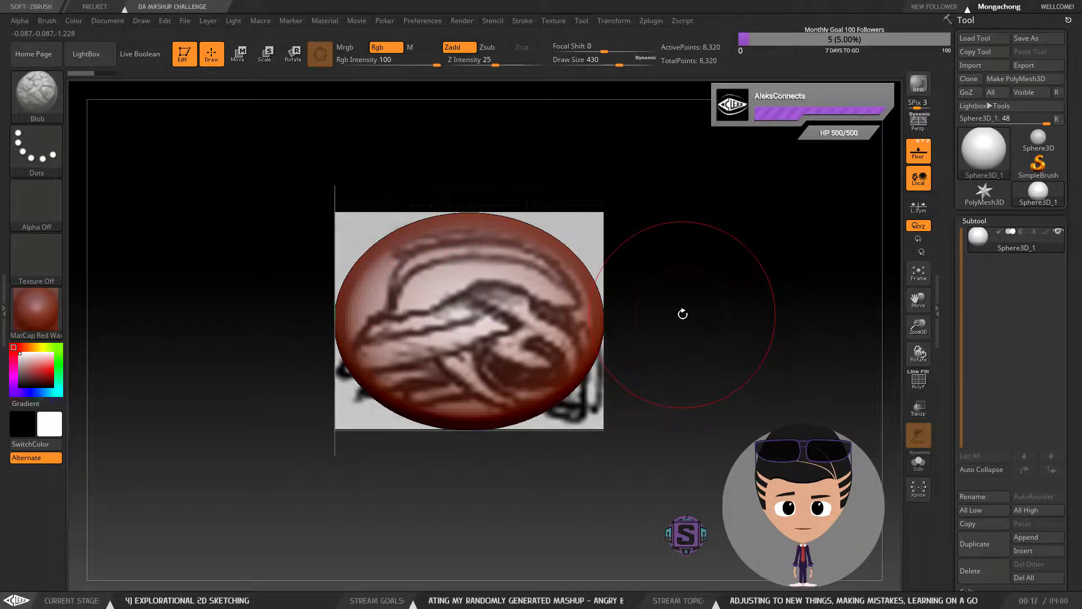
left_click_drag(700, 302, 430, 341)
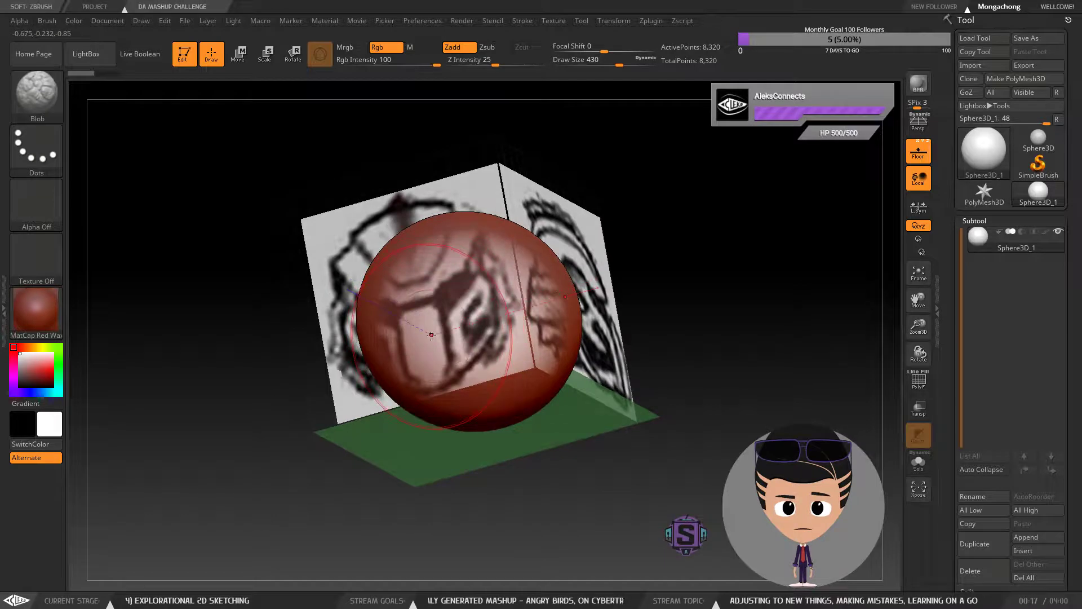
left_click(424, 346)
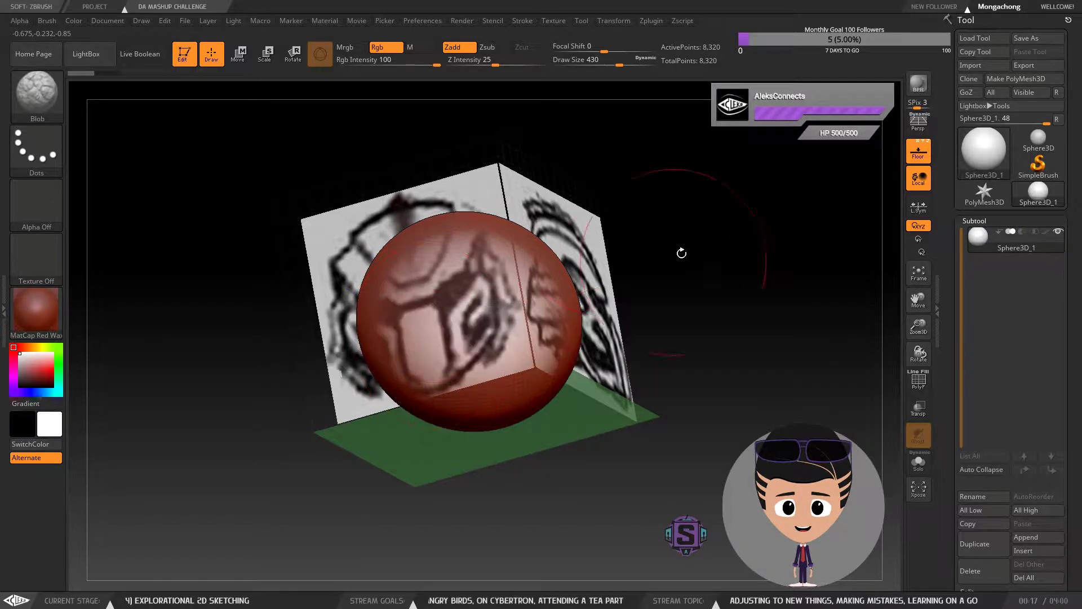
Step: Convert the sphere to a PolyMesh3D so that it can be sculpted
left_click_drag(669, 293, 688, 292)
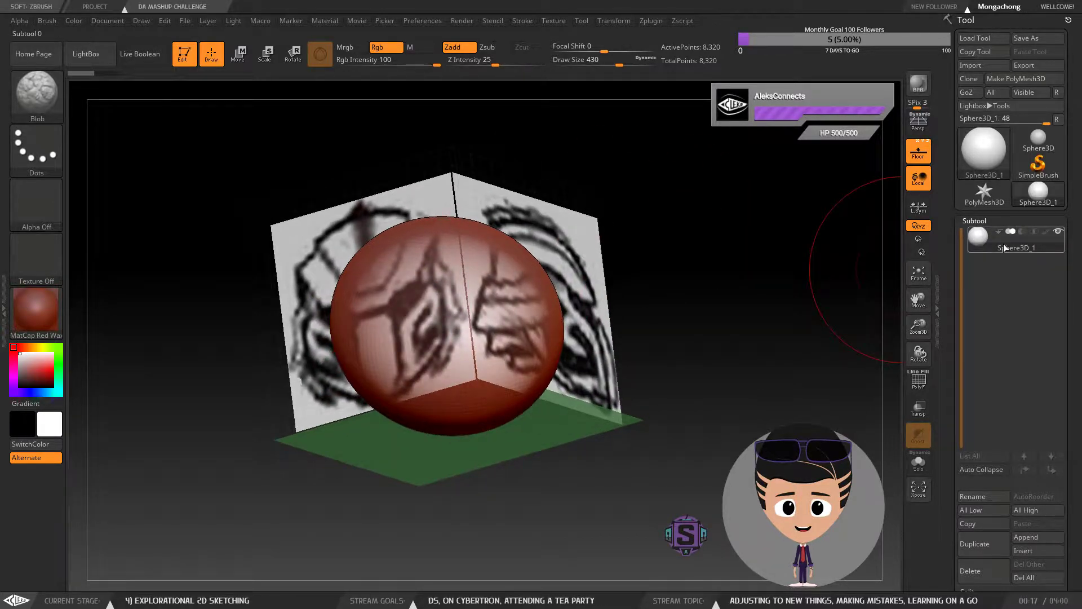
mouse_move(1005, 248)
left_click(1031, 78)
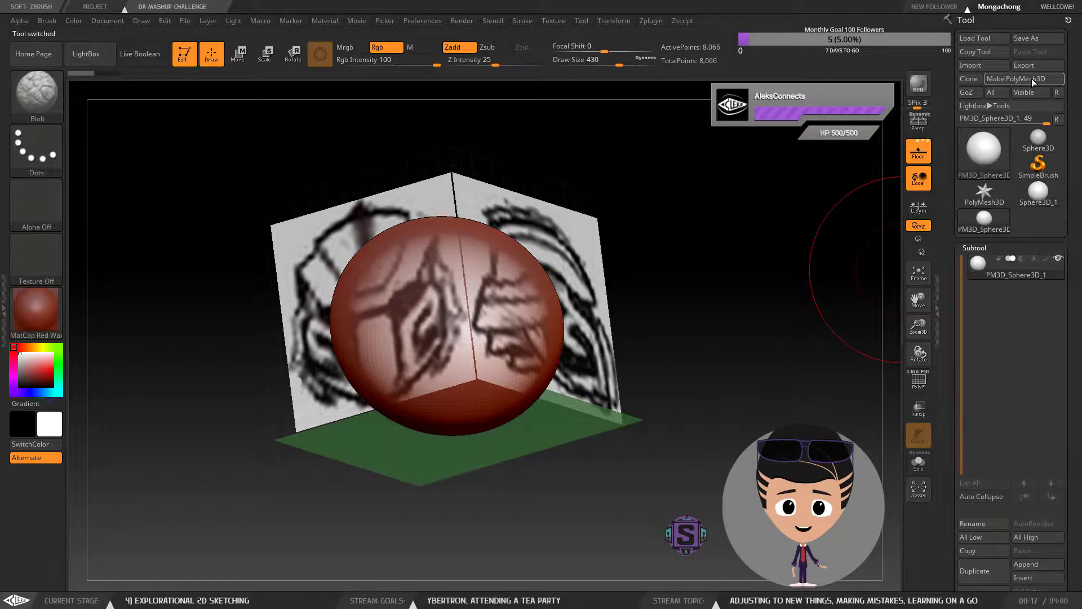
Step: Try Blob brush strokes on the converted sphere and undo the last one
left_click_drag(416, 336, 450, 349)
mouse_move(705, 268)
left_mouse_down()
mouse_move(706, 239)
mouse_move(671, 326)
mouse_move(640, 345)
left_mouse_up()
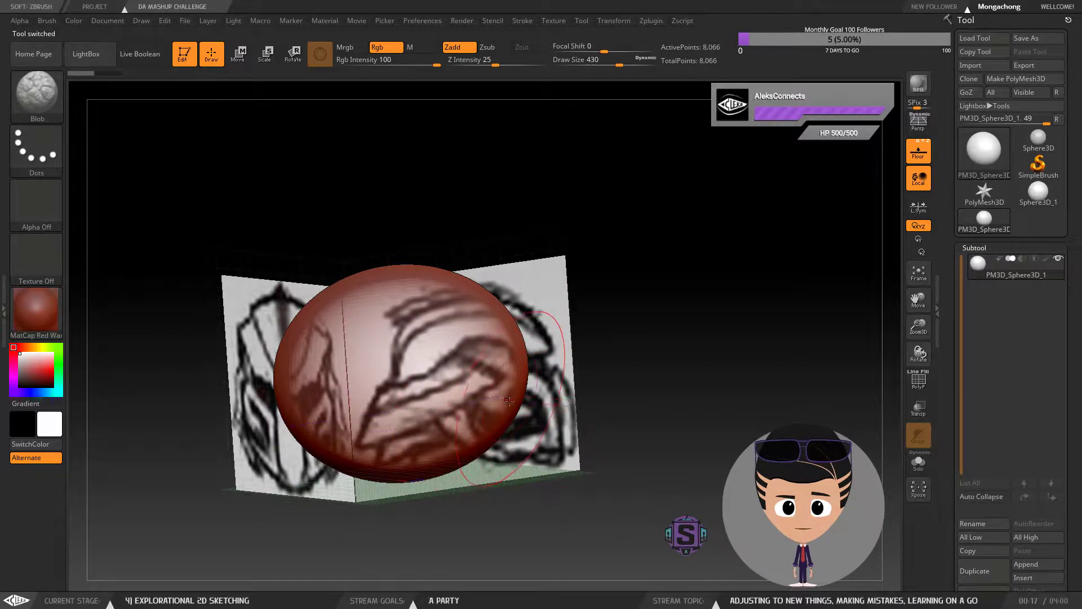
left_click(496, 417)
key("ctrl+z")
Step: In side view, use the Move brush to pull the mesh's lower right corner down and push its underside up to the helmet outline
left_click_drag(630, 384, 641, 392)
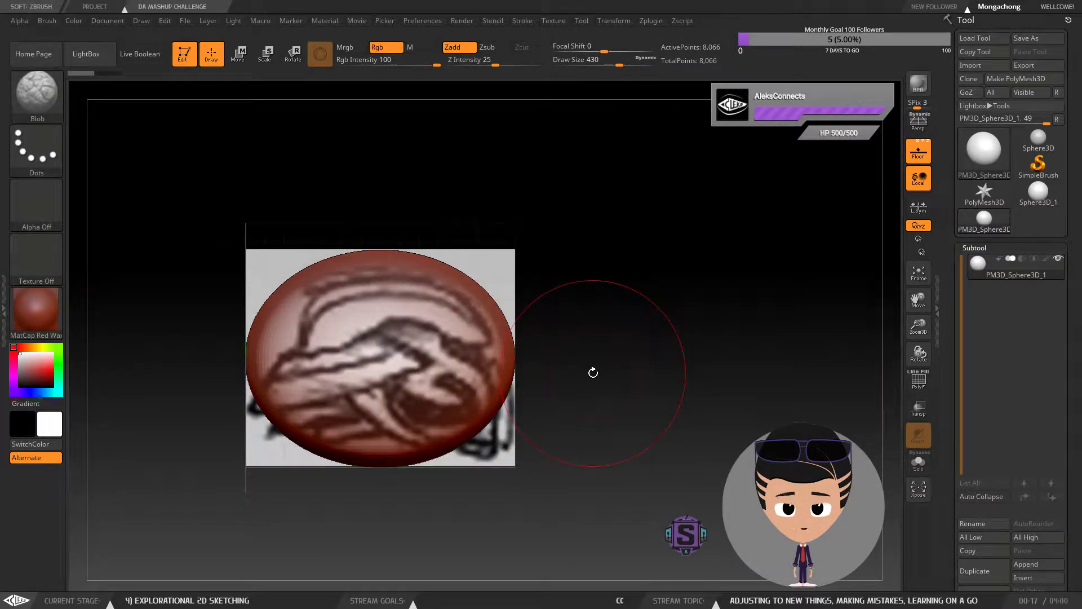
key("b")
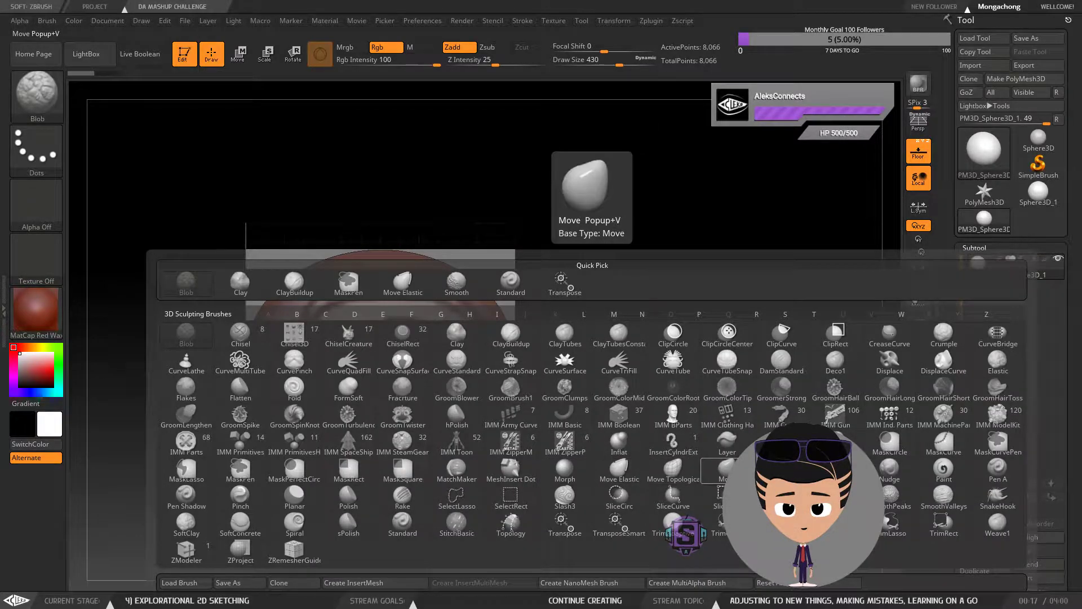
left_click(726, 471)
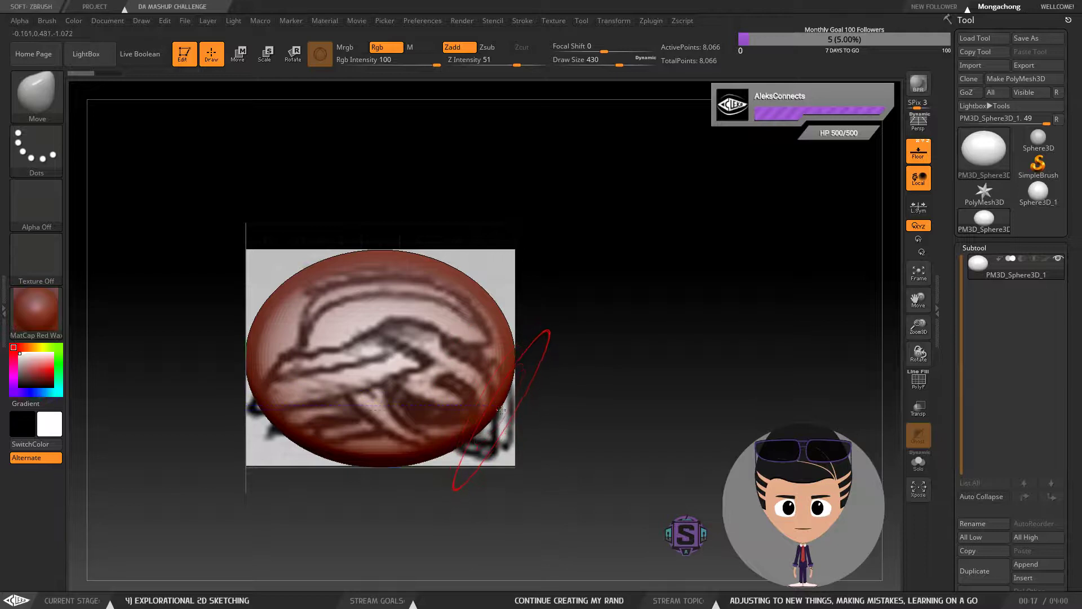
left_click_drag(503, 410, 507, 451)
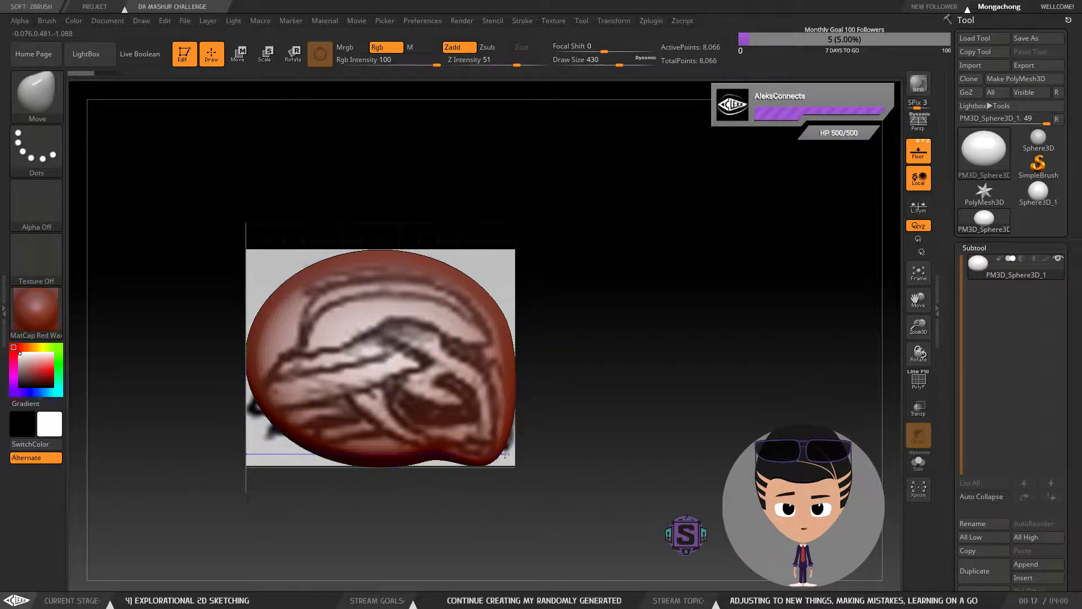
left_click_drag(388, 462, 368, 435)
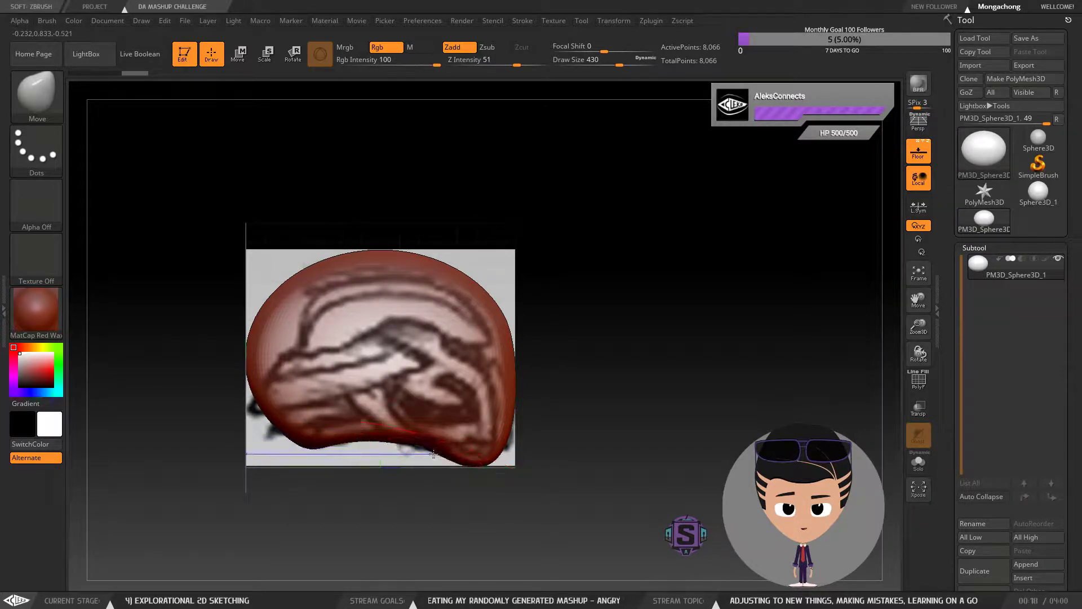
Step: Pull the mesh's lower left edge outward and its upper left edge up into the crest to match the side-view helmet, ending in front view
mouse_move(308, 445)
left_mouse_down()
mouse_move(271, 421)
mouse_move(257, 431)
left_mouse_up()
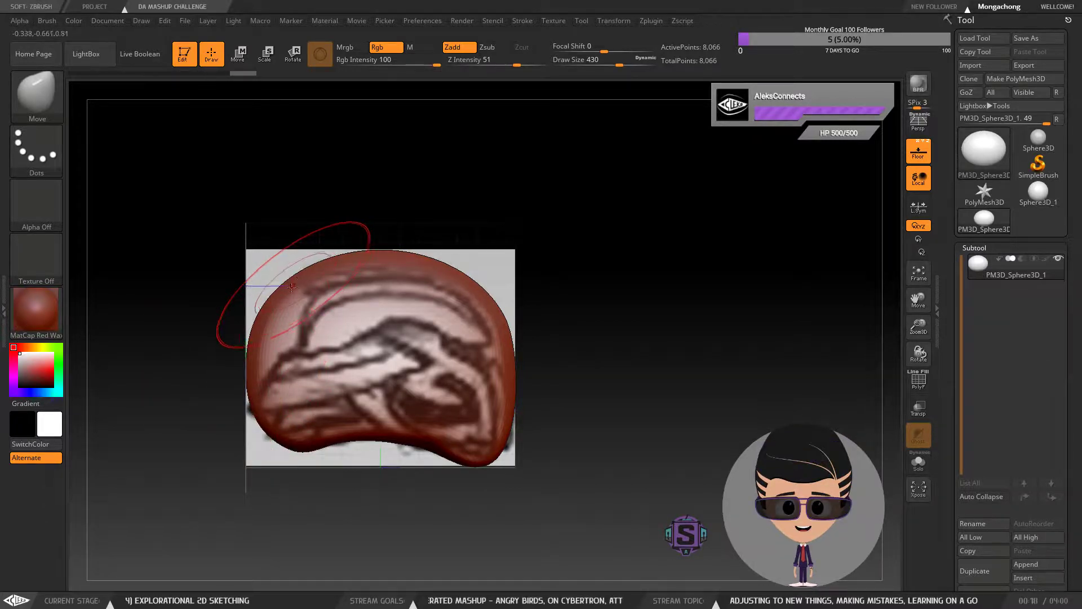
mouse_move(276, 322)
left_mouse_down()
mouse_move(309, 336)
mouse_move(353, 257)
mouse_move(308, 256)
left_mouse_up()
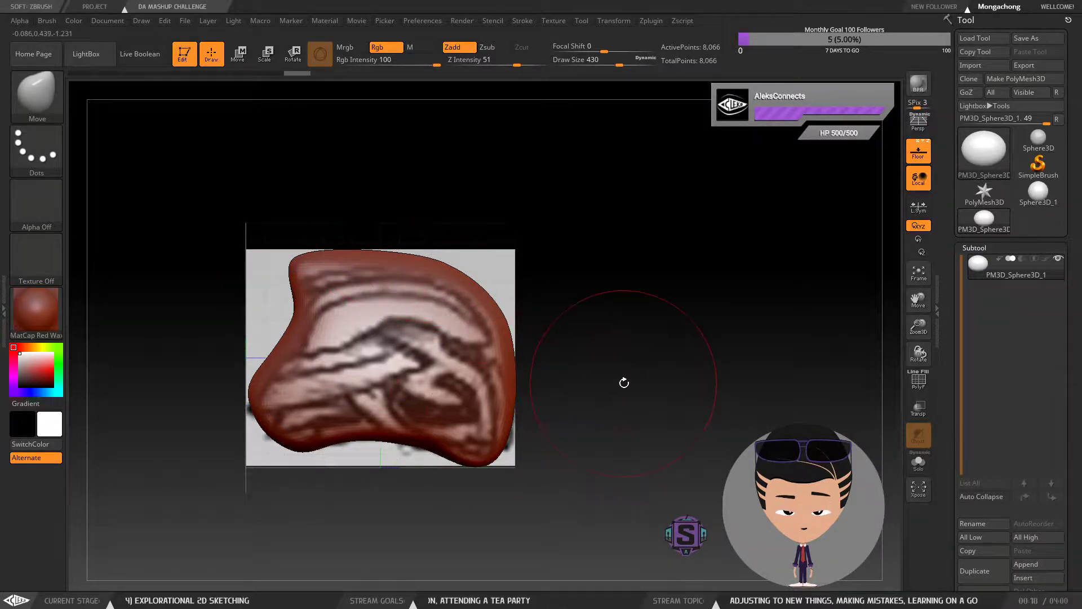
left_click_drag(671, 390, 620, 393)
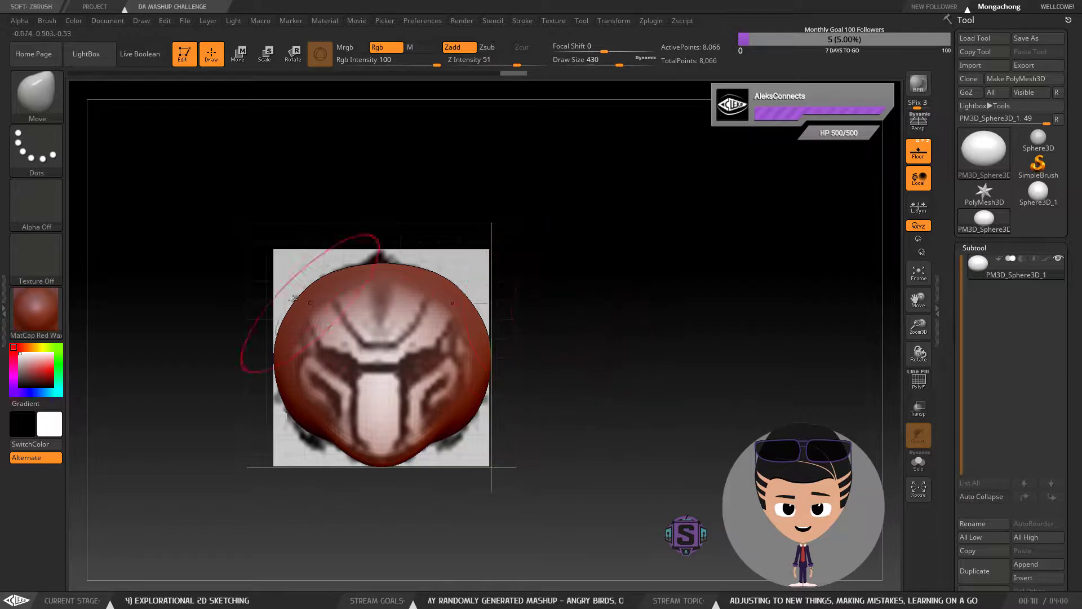
Step: Push the mesh's upper sides inward with the Move brush to match the front-view helmet outline, and inspect the form at an angle
left_click_drag(289, 323, 298, 325)
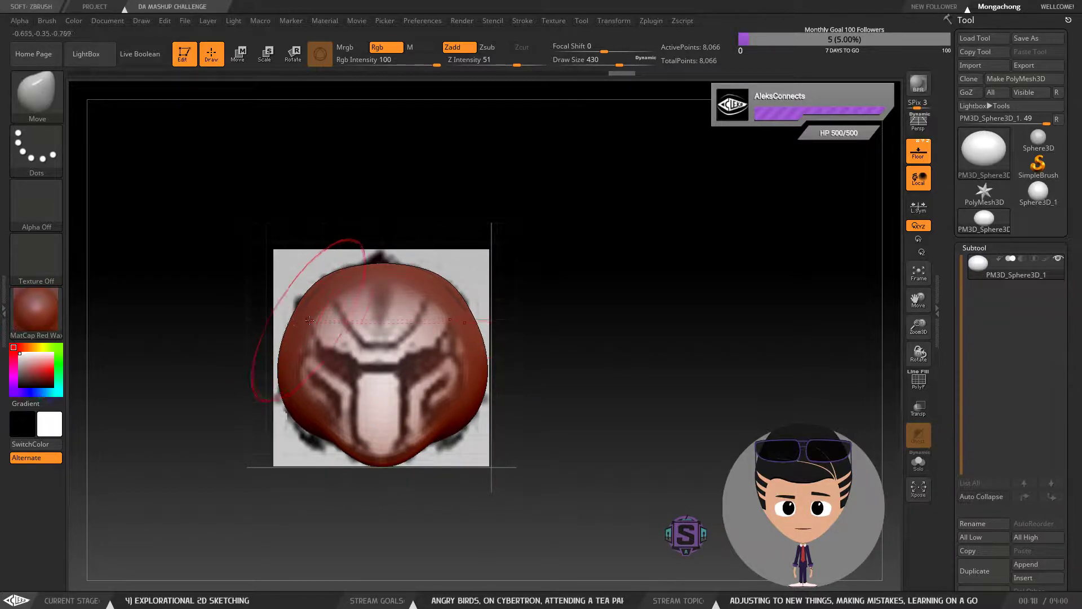
left_click_drag(560, 336, 633, 292)
mouse_move(488, 299)
left_mouse_down()
mouse_move(486, 317)
mouse_move(540, 279)
mouse_move(591, 319)
left_mouse_up()
key("shift")
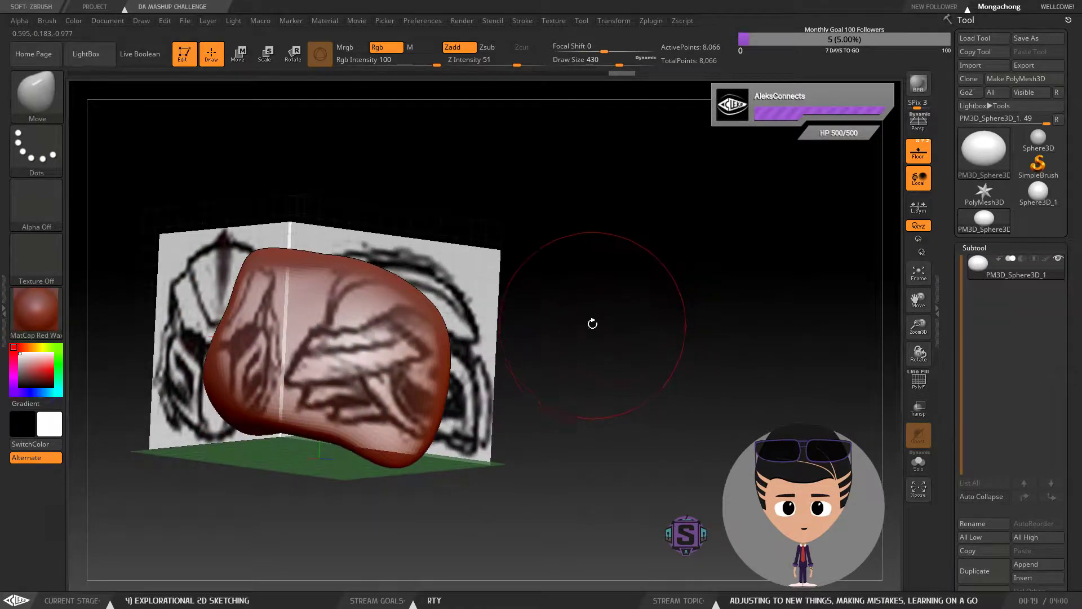
Step: Turn on DynaMesh for the helmet mesh at resolution 128
left_click(974, 248)
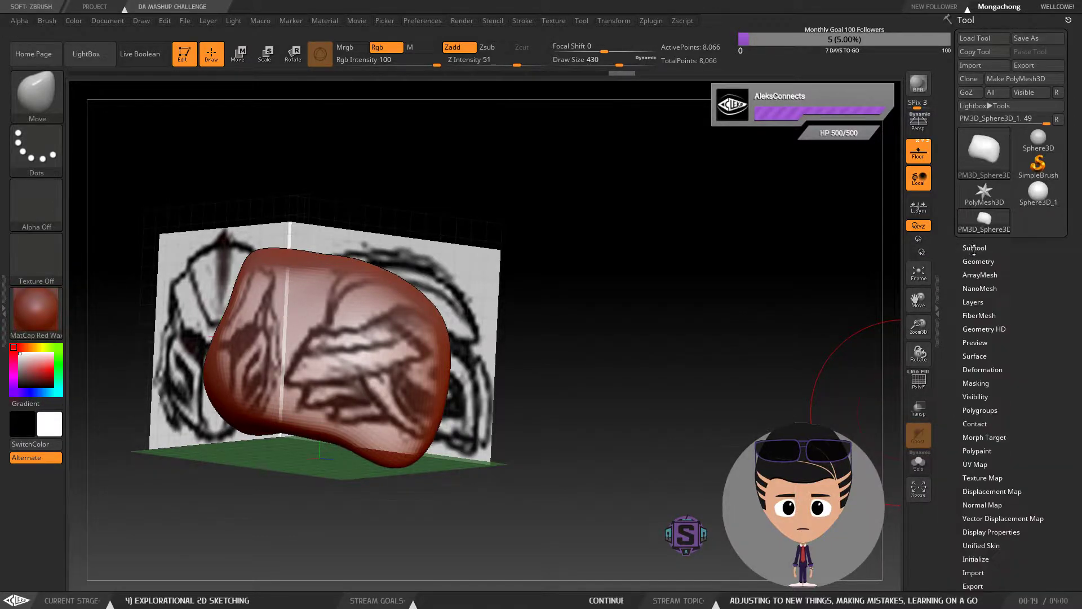
left_click(977, 261)
left_click(978, 261)
left_click(975, 274)
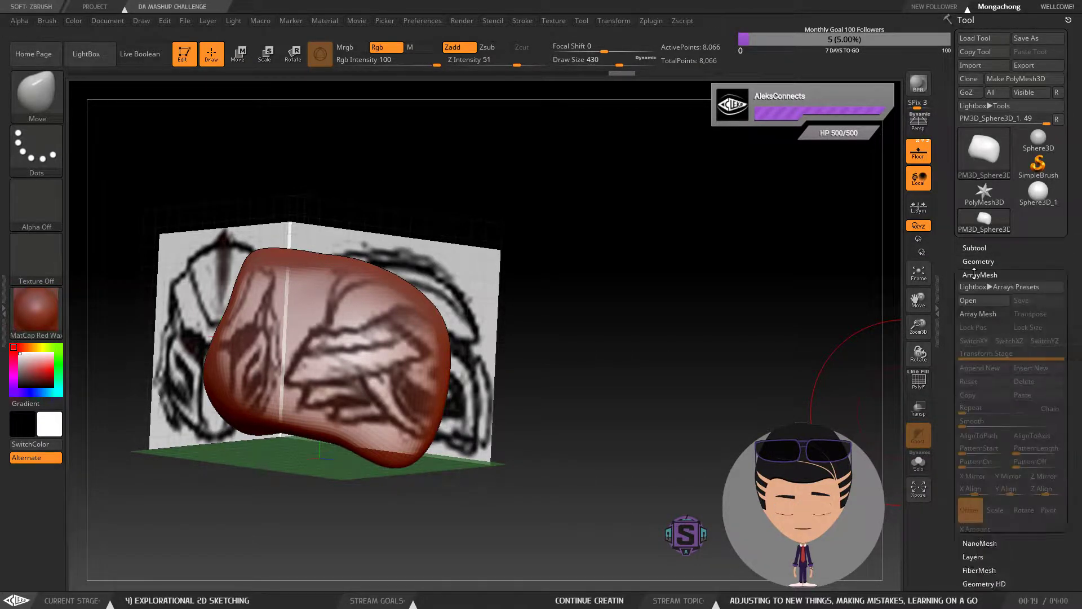
left_click(975, 275)
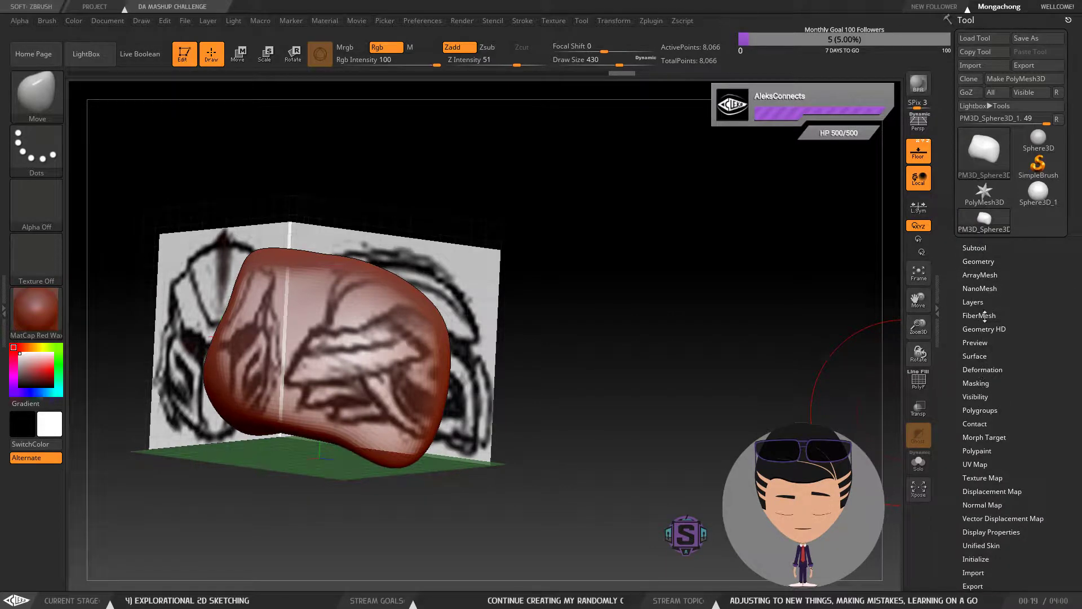
left_click(974, 248)
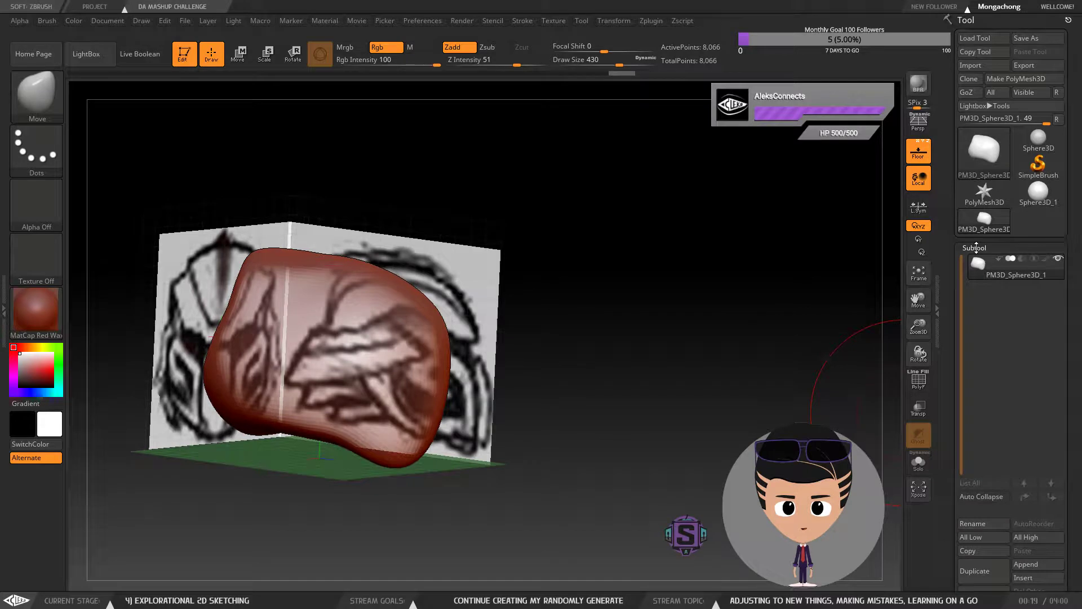
left_click(976, 247)
left_click(978, 261)
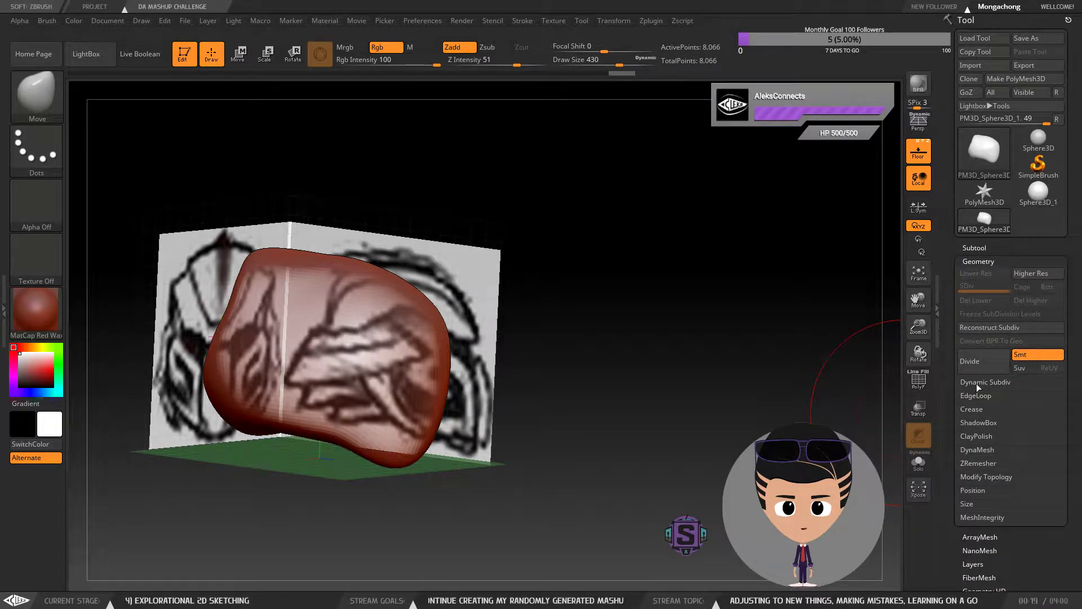
left_click(978, 449)
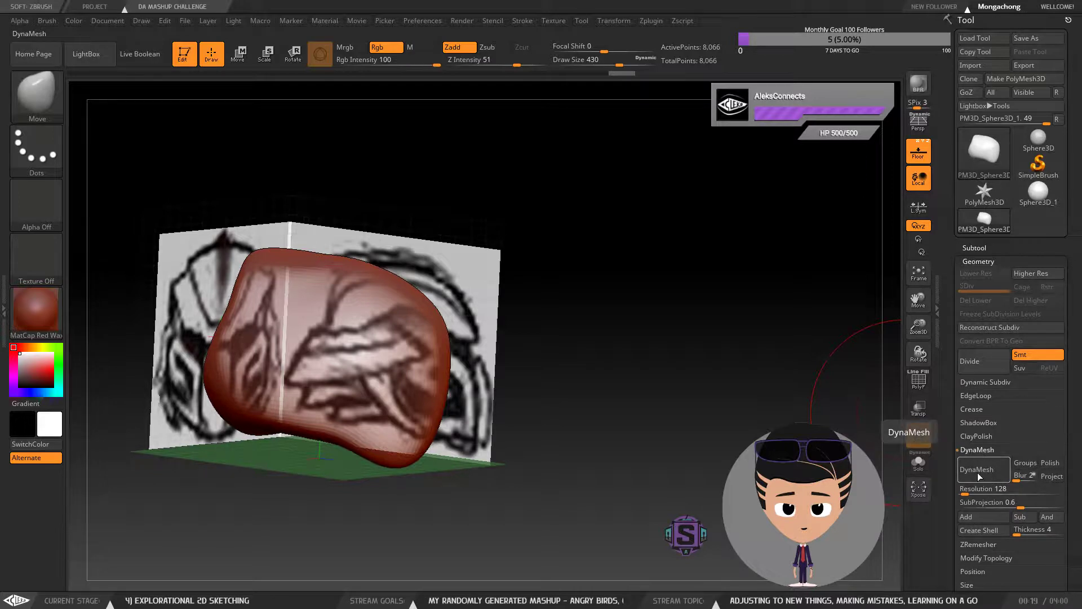
scroll(1073, 394, "down", 5)
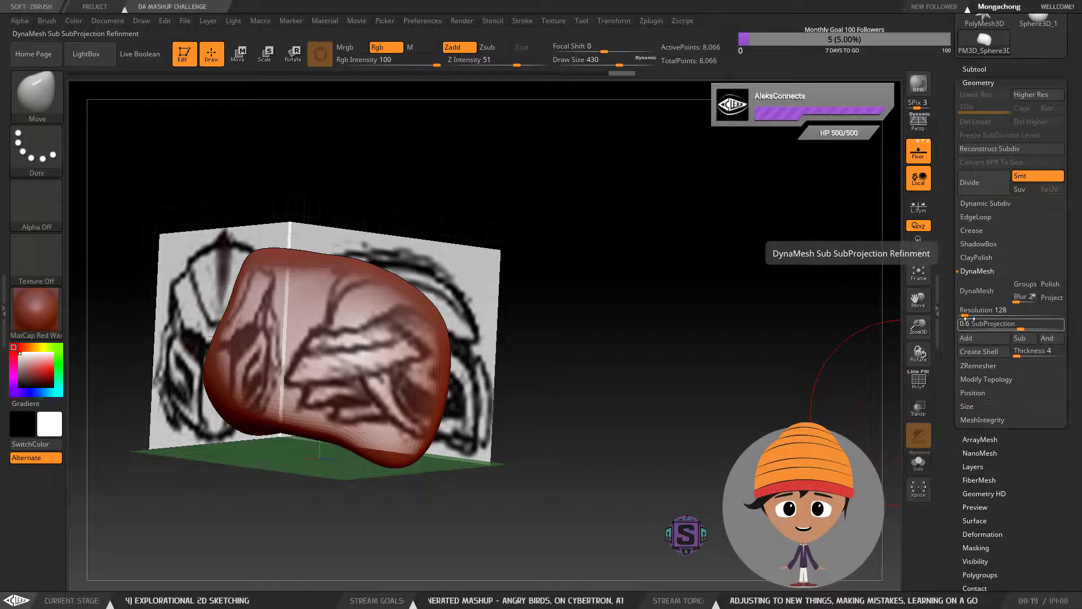
left_click(988, 296)
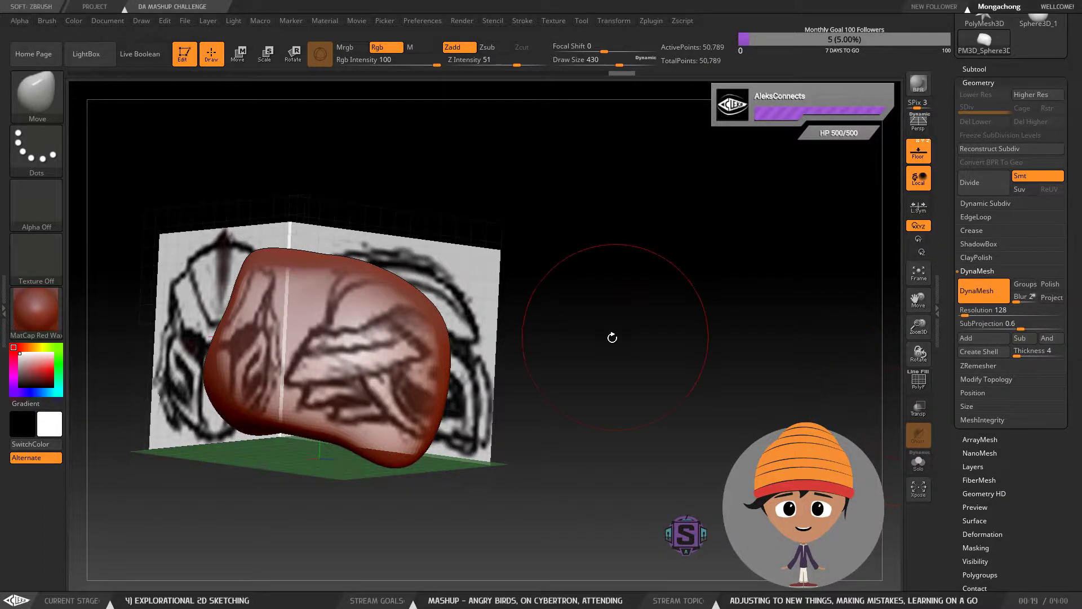
Step: Build up the angled brow and eye areas with ClayBuildup at draw size 149, following the front reference
mouse_move(618, 321)
left_mouse_down()
mouse_move(608, 302)
mouse_move(567, 298)
mouse_move(595, 317)
left_mouse_up()
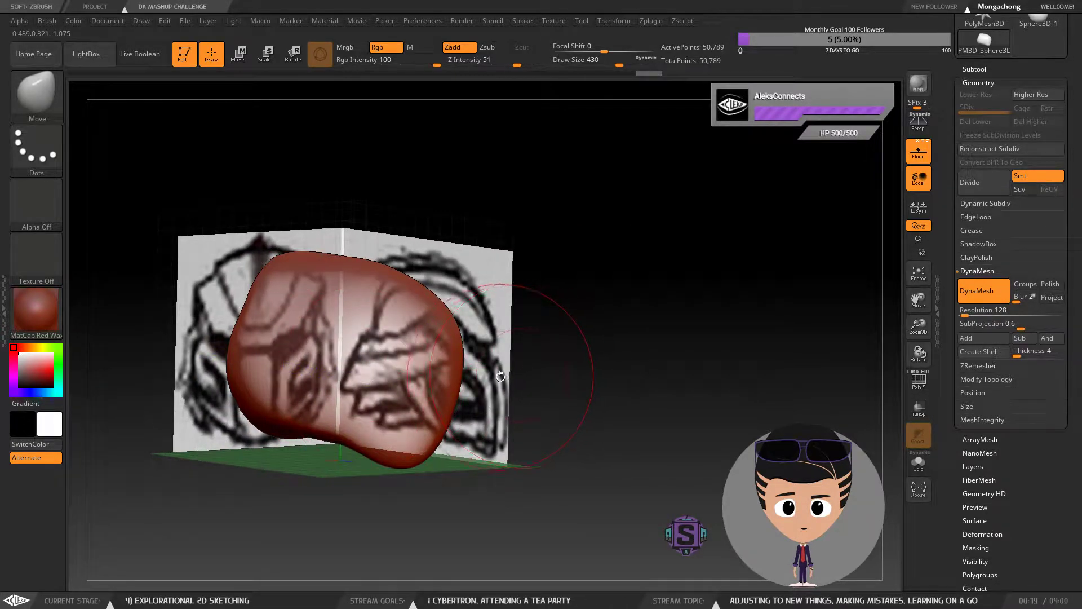
key("b")
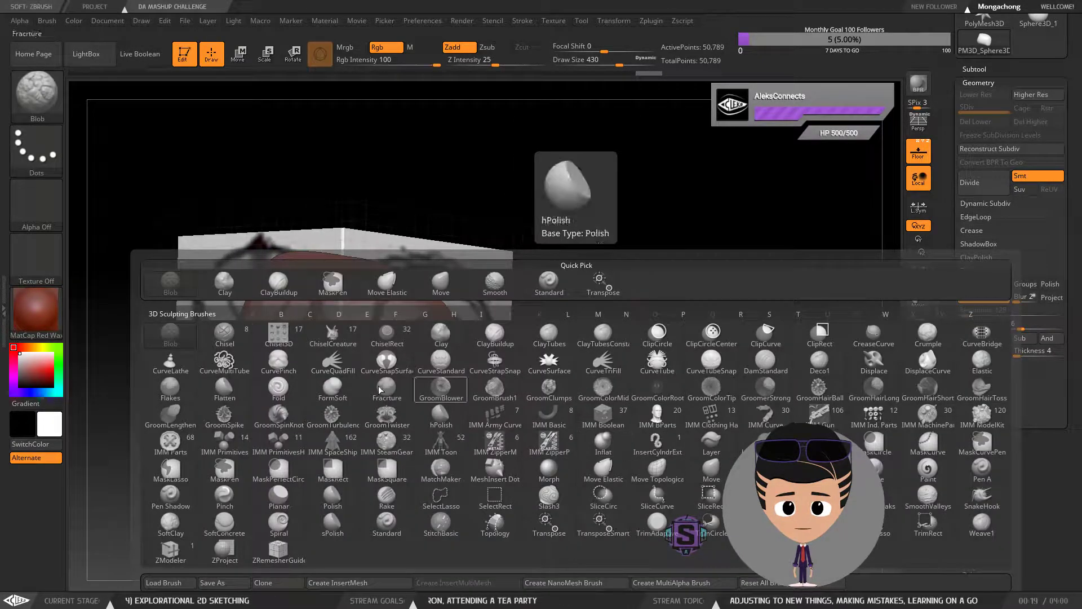
left_click(276, 291)
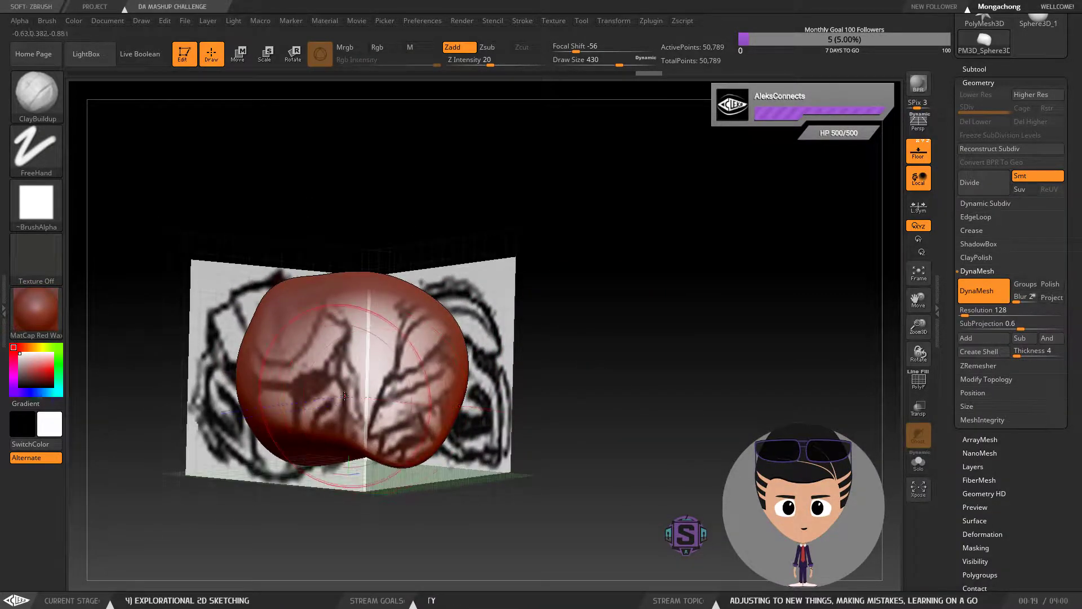
key("s")
left_click_drag(384, 392, 336, 394)
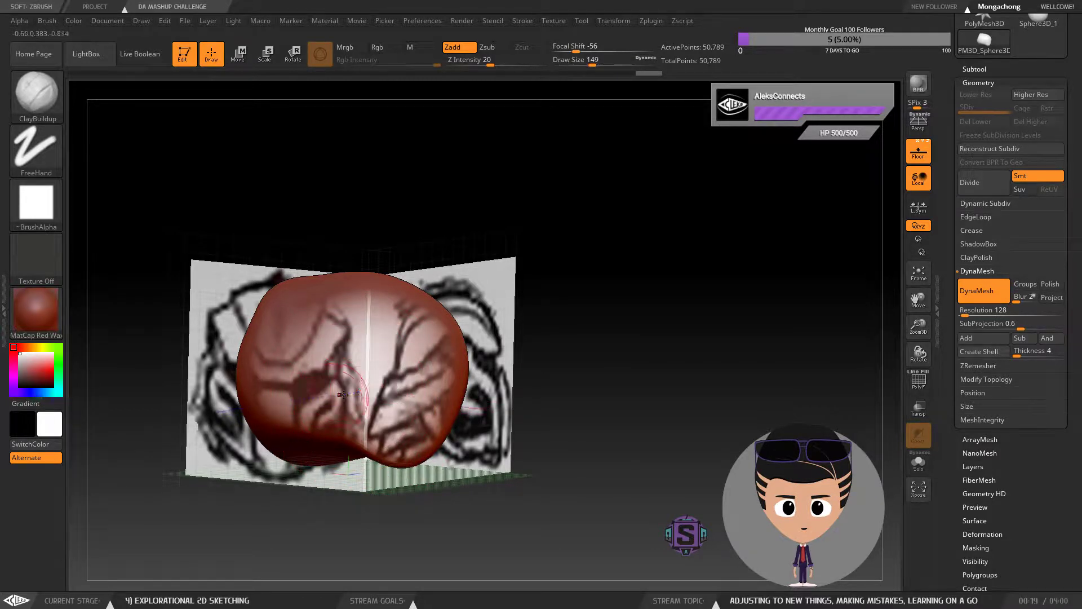
left_click_drag(484, 395, 499, 384)
mouse_move(339, 358)
left_mouse_down()
mouse_move(288, 334)
mouse_move(326, 345)
left_mouse_up()
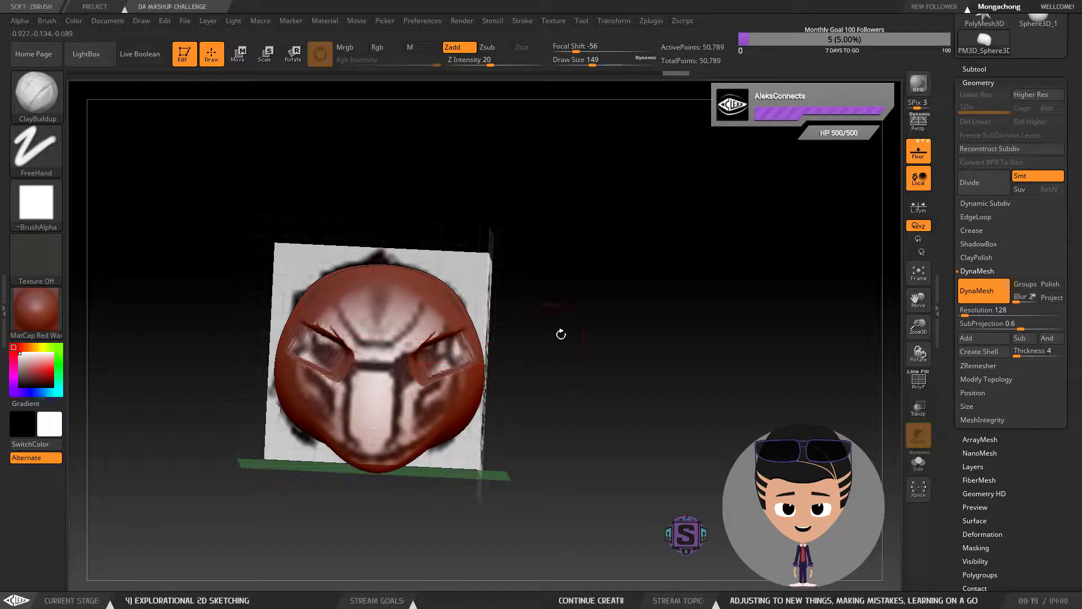
Step: Remesh the sculpt with DynaMesh and smooth the ClayBuildup marks around the eyes
left_click(572, 292, "ctrl")
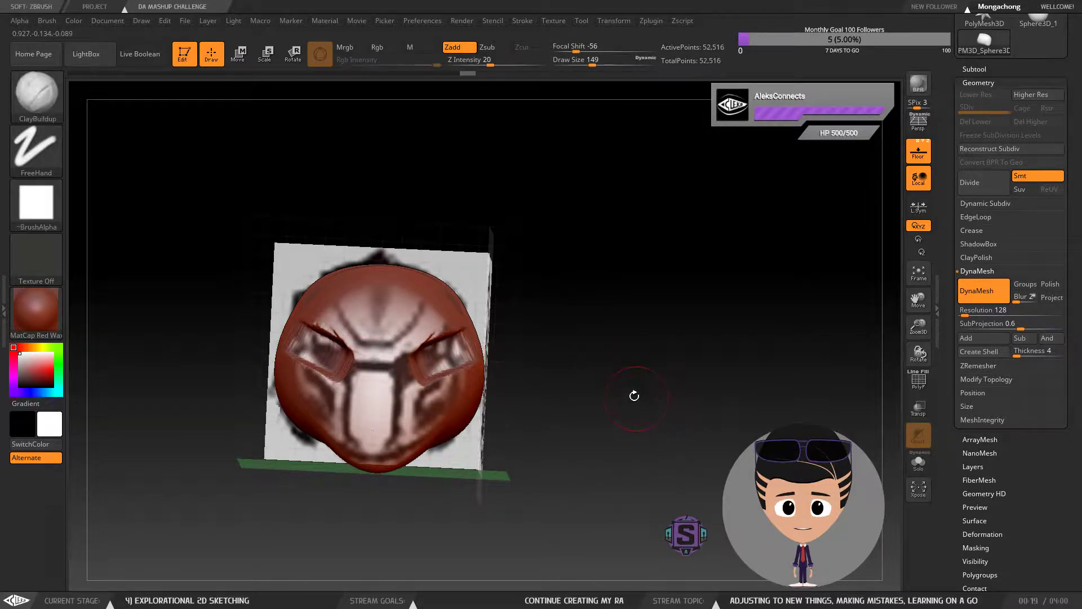
left_click_drag(566, 338, 616, 361)
mouse_move(614, 444)
left_mouse_down()
mouse_move(668, 487)
mouse_move(631, 445)
left_mouse_up()
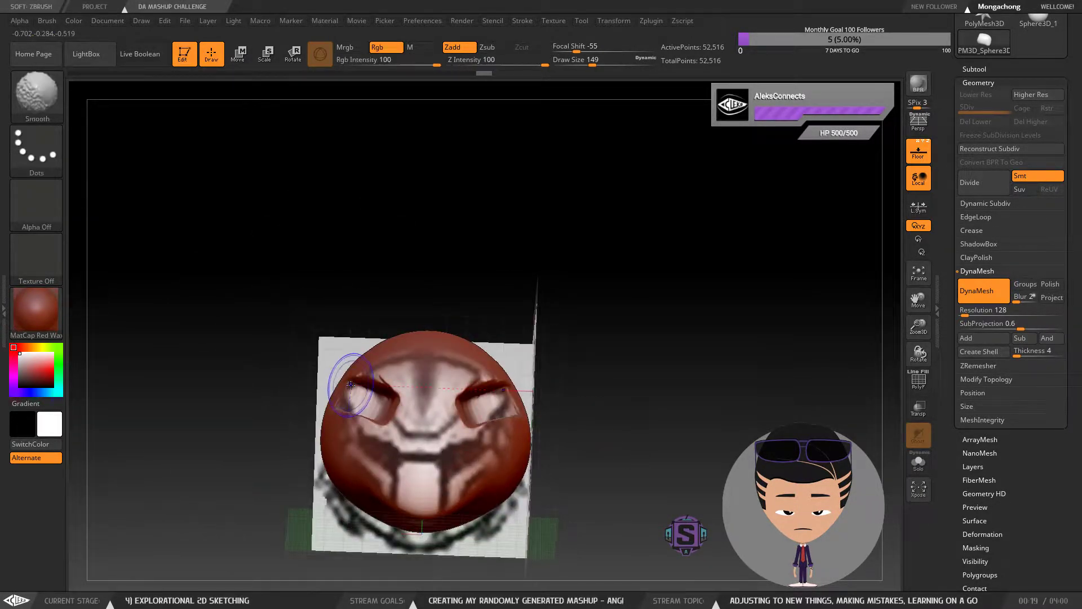
left_click_drag(367, 382, 399, 404)
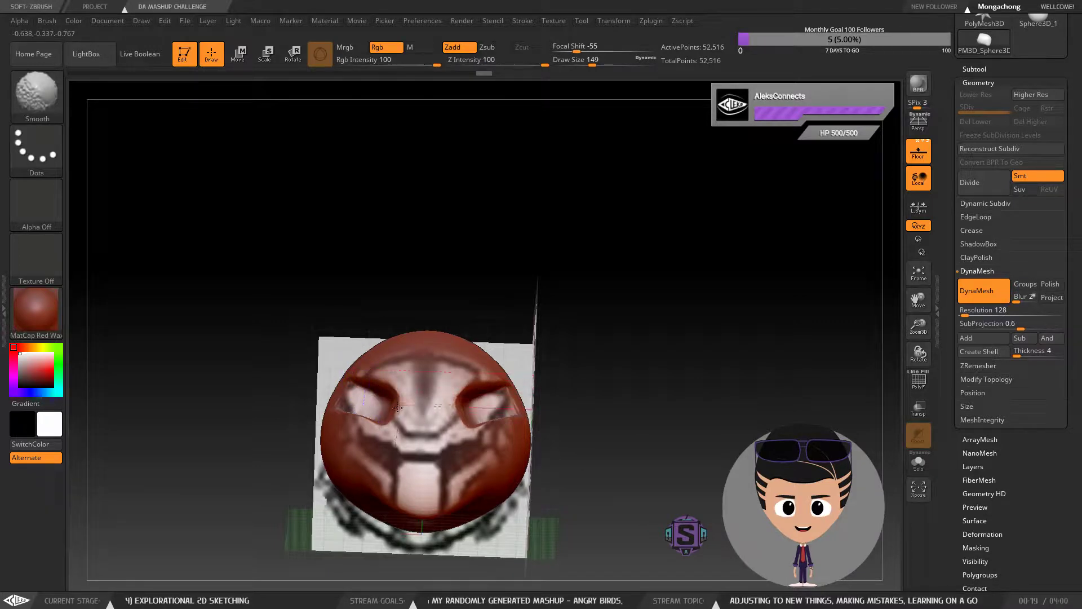
left_click_drag(640, 398, 643, 420)
Step: Add ClayBuildup strokes for the V-shaped brow, forehead ridges and cheek forms over the front reference
mouse_move(469, 415)
left_mouse_down()
mouse_move(456, 429)
mouse_move(420, 431)
mouse_move(401, 419)
left_mouse_up()
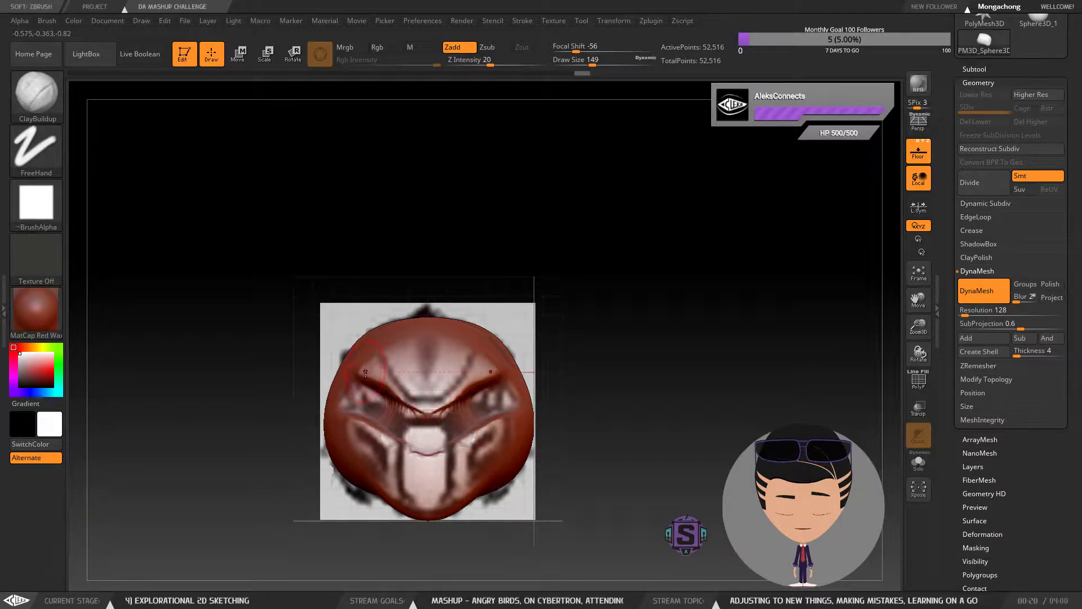
mouse_move(367, 361)
left_mouse_down()
mouse_move(380, 389)
mouse_move(366, 374)
mouse_move(389, 372)
mouse_move(377, 379)
mouse_move(406, 405)
left_mouse_up()
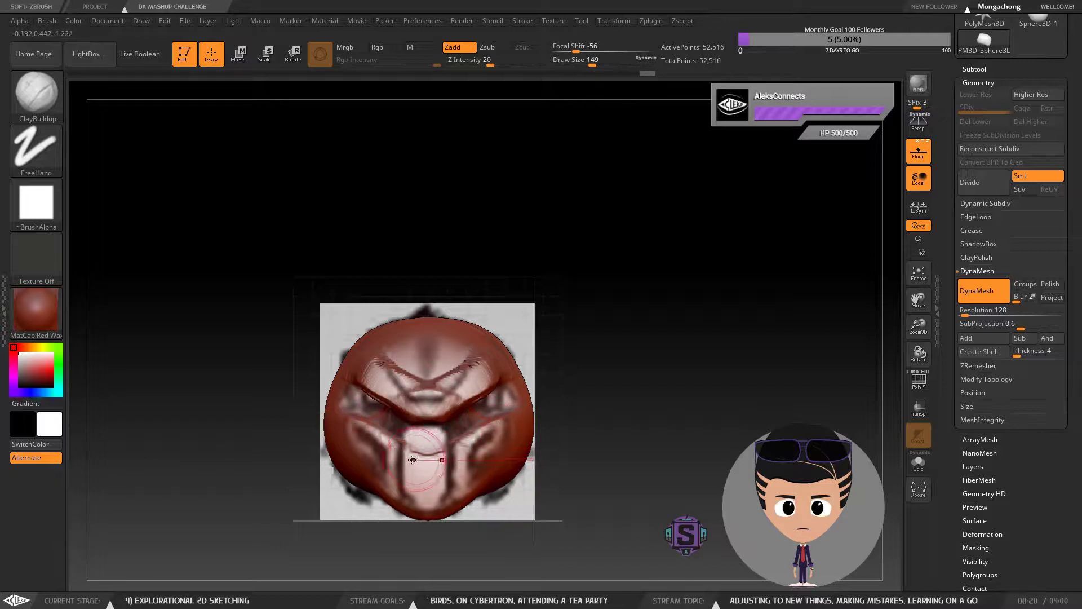
mouse_move(358, 457)
left_mouse_down()
mouse_move(391, 468)
mouse_move(352, 442)
mouse_move(351, 456)
mouse_move(368, 452)
mouse_move(362, 468)
mouse_move(354, 450)
mouse_move(363, 483)
left_mouse_up()
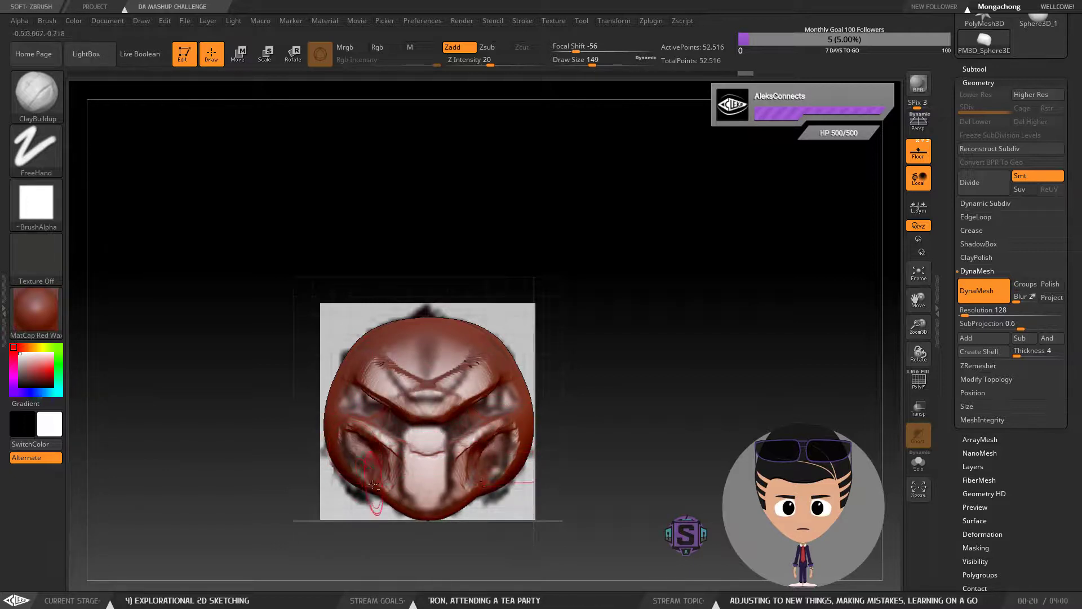
key("shift")
Step: Update the DynaMesh and smooth the rough strokes across the forehead and brow
mouse_move(652, 357)
left_mouse_down()
mouse_move(724, 469)
mouse_move(632, 340)
left_mouse_up()
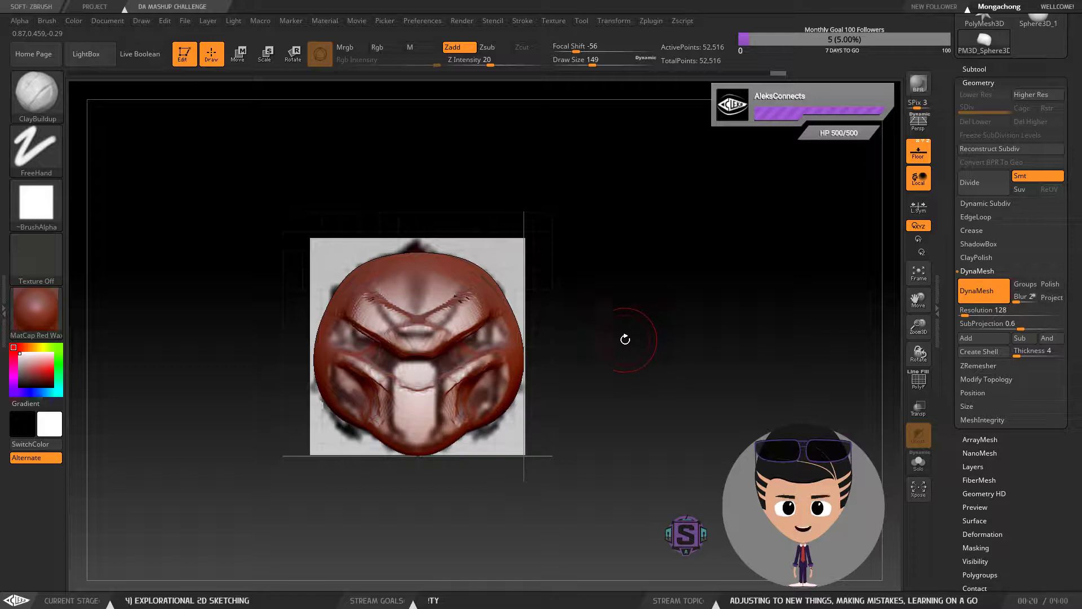
left_click_drag(625, 326, 668, 406)
key("ctrl")
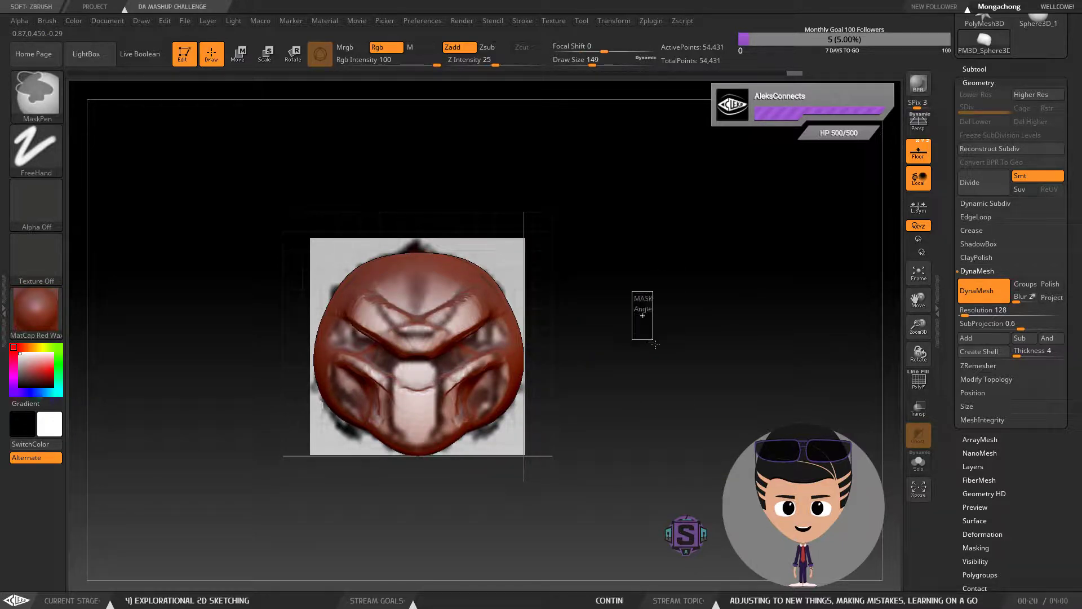
mouse_move(662, 360)
left_mouse_down()
mouse_move(641, 342)
mouse_move(556, 333)
left_mouse_up()
key("shift")
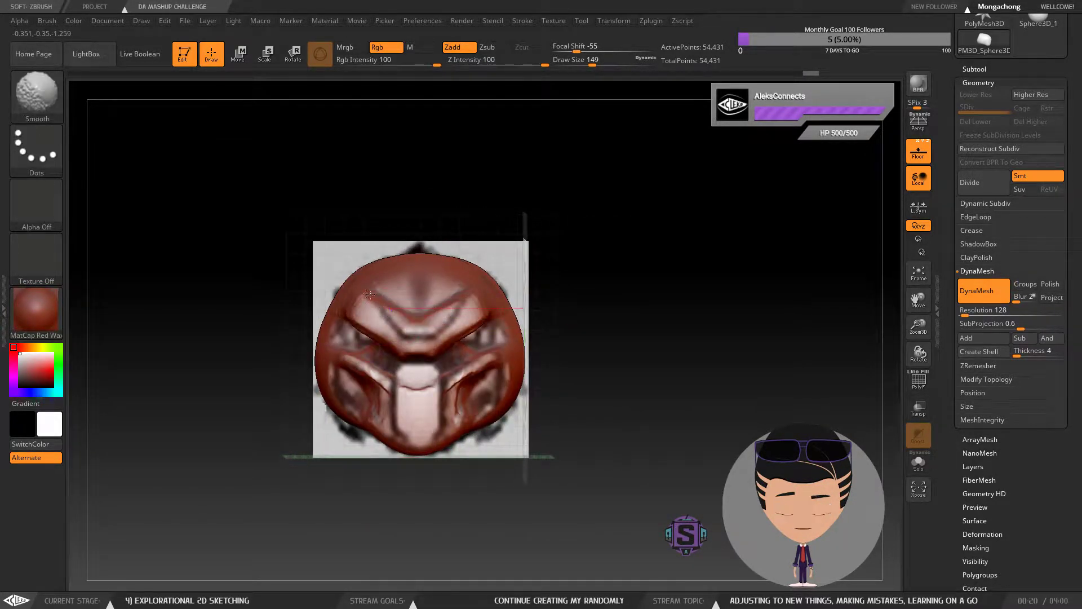
Step: In side view, push the protruding brow back to the helmet outline with the Move brush
mouse_move(717, 382)
left_mouse_down()
mouse_move(705, 387)
mouse_move(718, 382)
left_mouse_up()
key("shift")
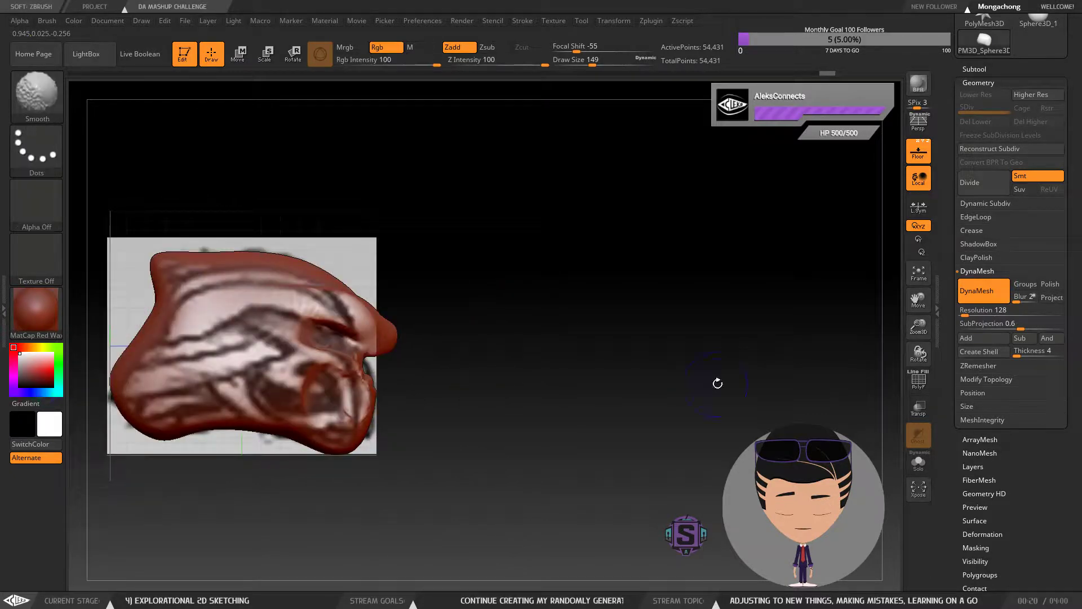
left_click_drag(481, 371, 404, 339)
key("shift")
key("b")
key("b")
key("l")
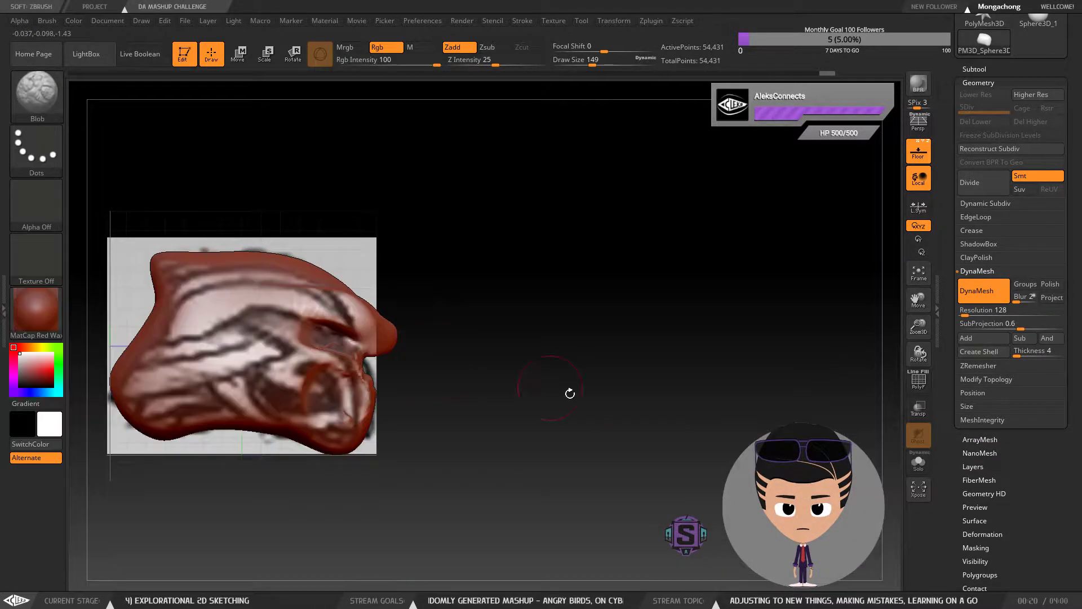
key("b")
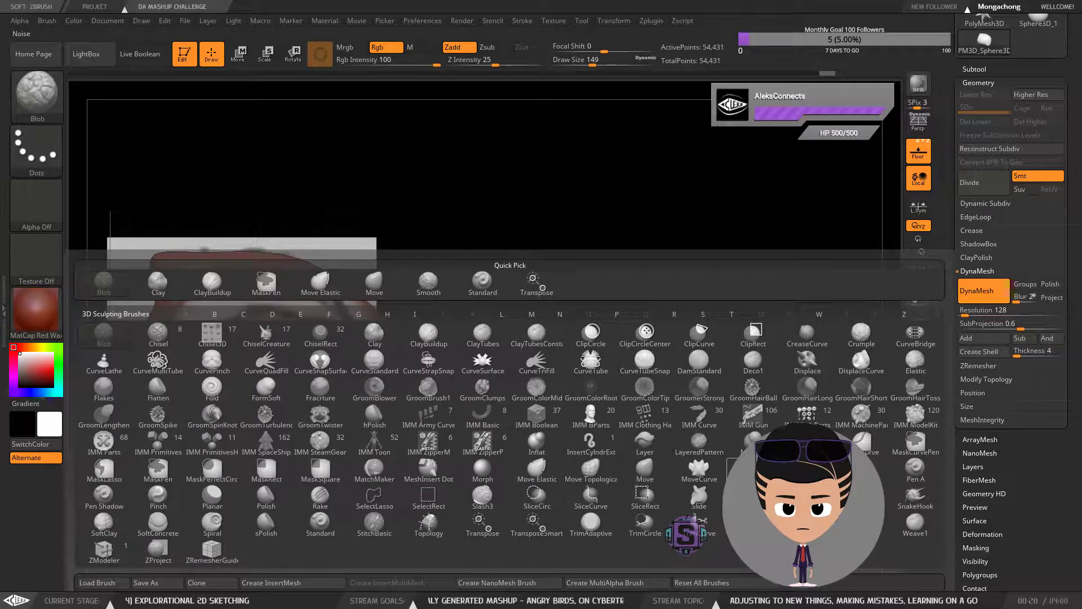
left_click(644, 468)
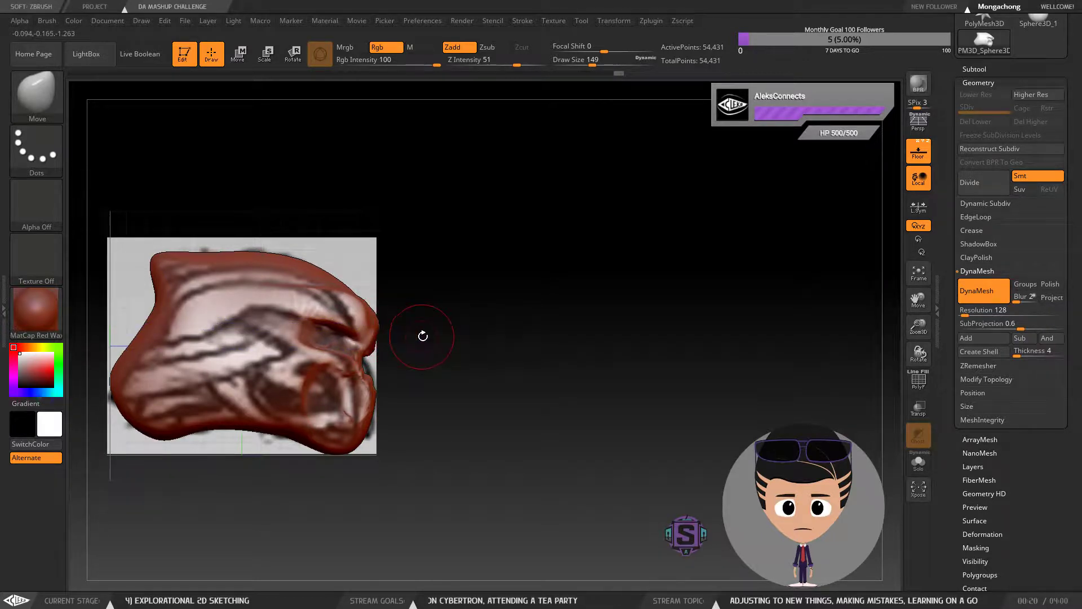
left_click_drag(422, 335, 431, 347)
left_click_drag(493, 336, 508, 387)
Step: Turn off the floor grid to hide the reference images around the sculpt
left_click_drag(689, 322, 566, 401)
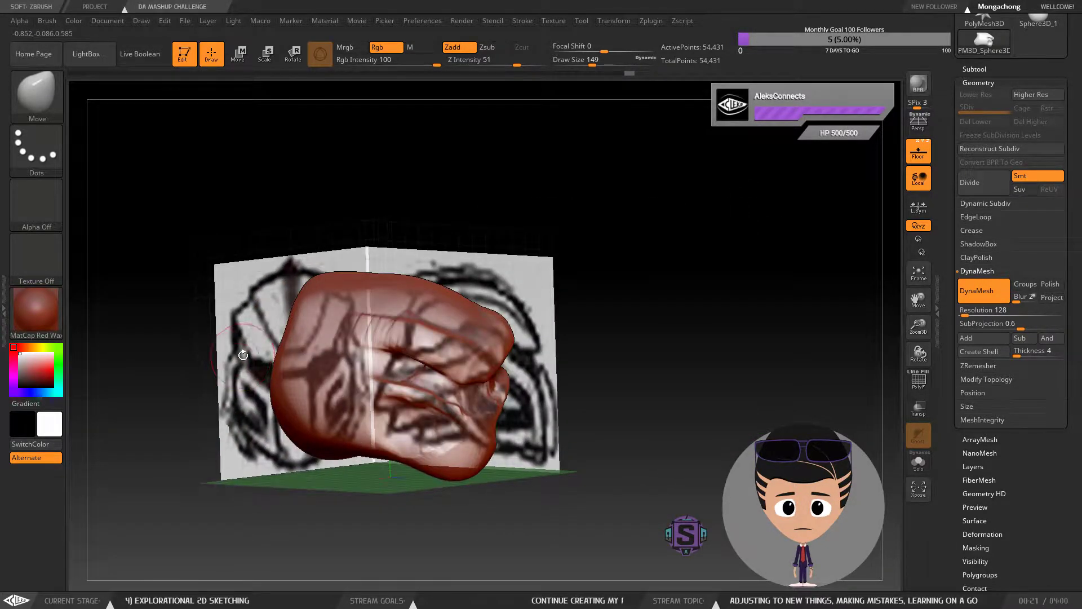
left_click(99, 21)
left_click(141, 22)
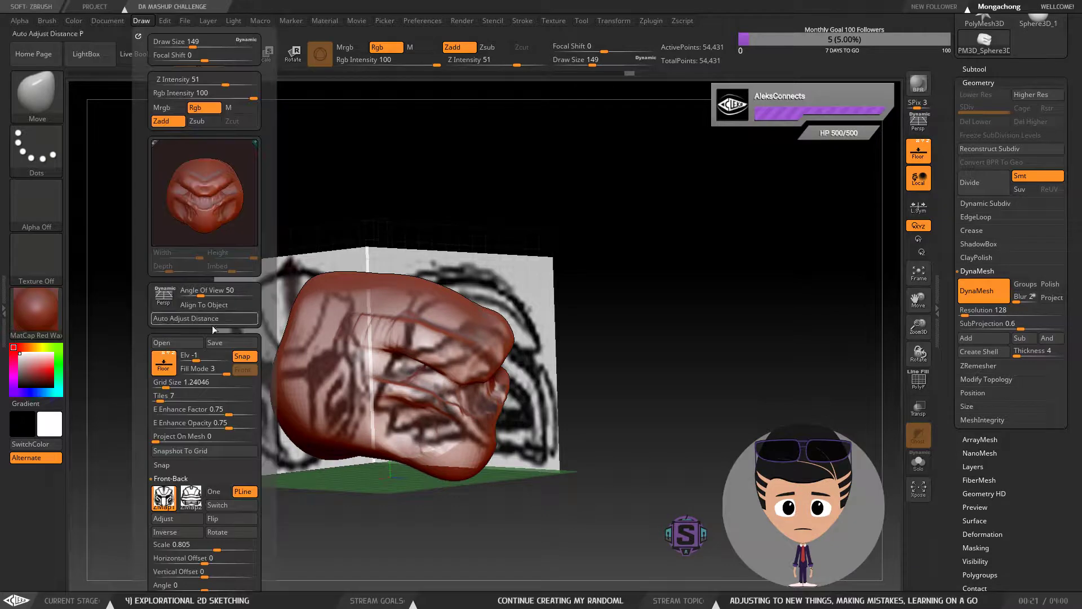
left_click(163, 367)
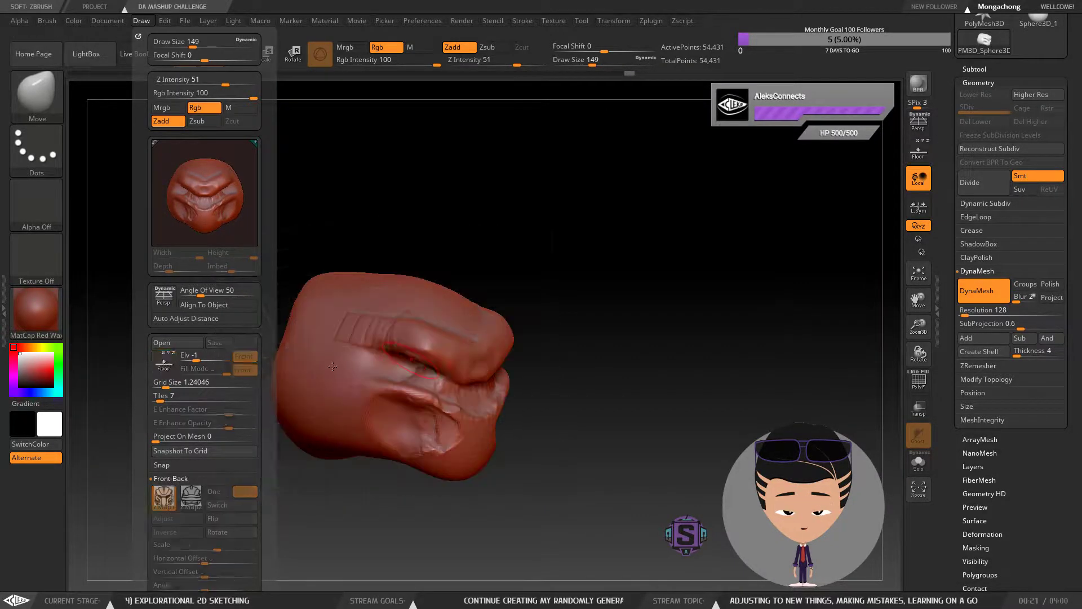
Step: Smooth the remaining stroke marks on the forehead and temples and refine the upper head contour with the Move brush
mouse_move(540, 361)
left_mouse_down()
mouse_move(614, 338)
mouse_move(636, 359)
mouse_move(480, 380)
left_mouse_up()
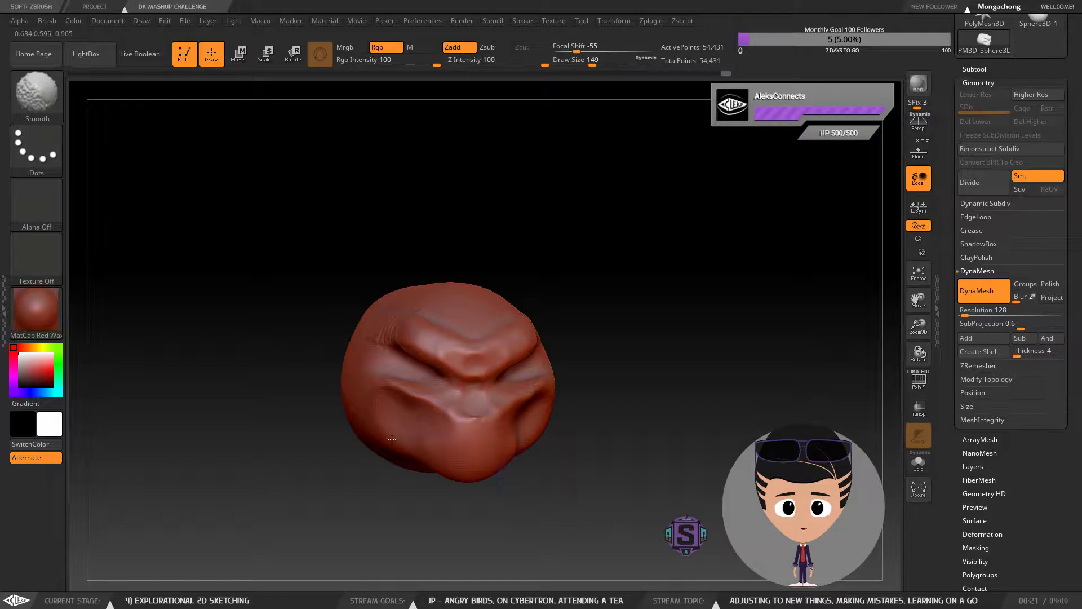
left_click_drag(581, 396, 665, 385)
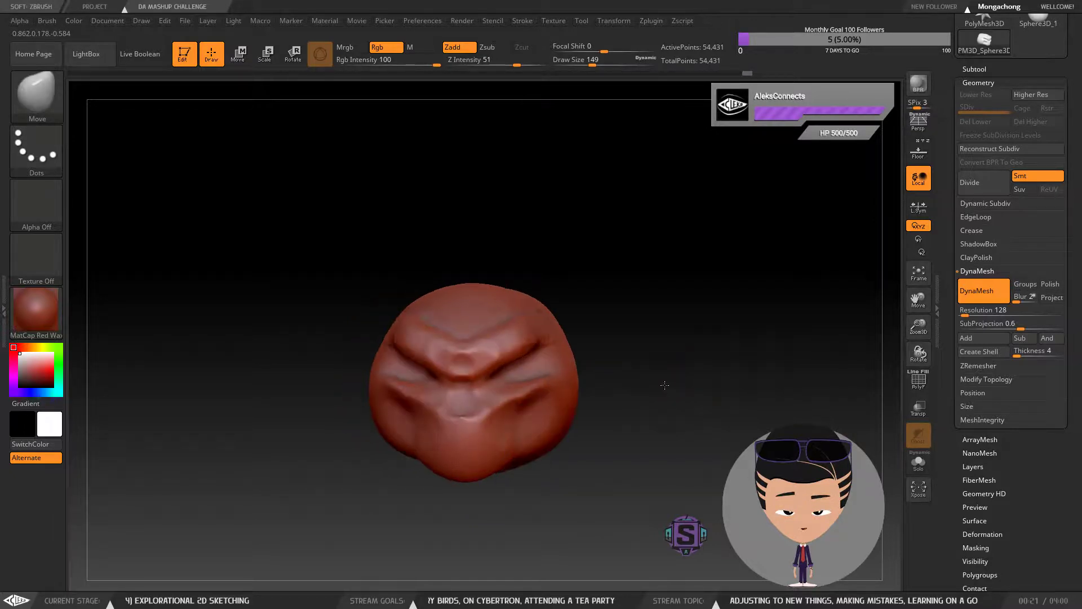
mouse_move(659, 339)
left_mouse_down()
mouse_move(676, 337)
mouse_move(648, 337)
left_mouse_up()
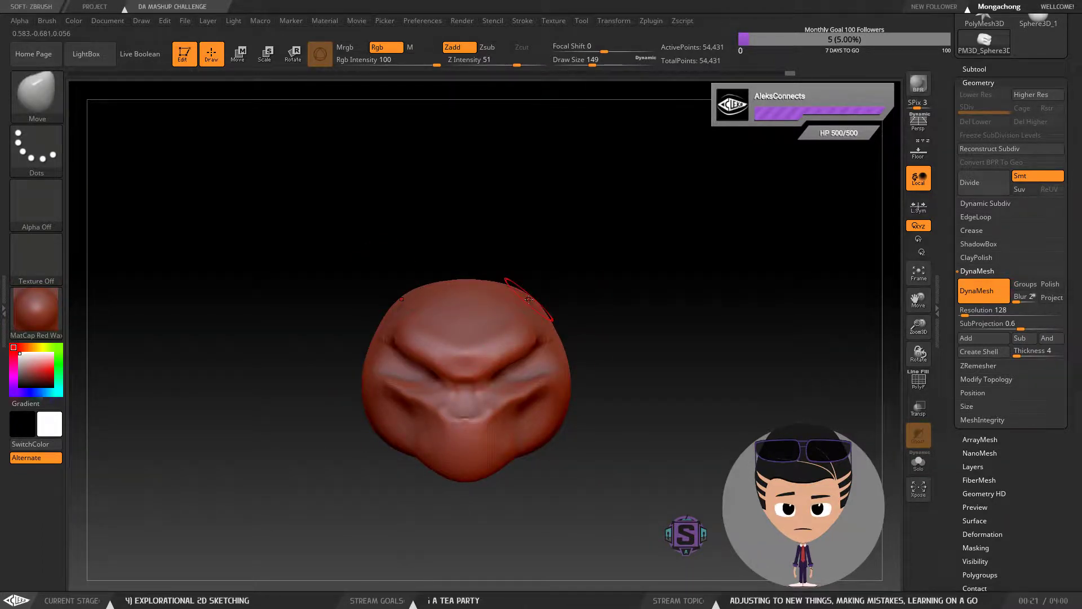
mouse_move(638, 319)
left_mouse_down()
mouse_move(635, 333)
mouse_move(664, 338)
mouse_move(617, 377)
mouse_move(631, 364)
mouse_move(624, 374)
mouse_move(646, 376)
mouse_move(577, 429)
left_mouse_up()
key("shift")
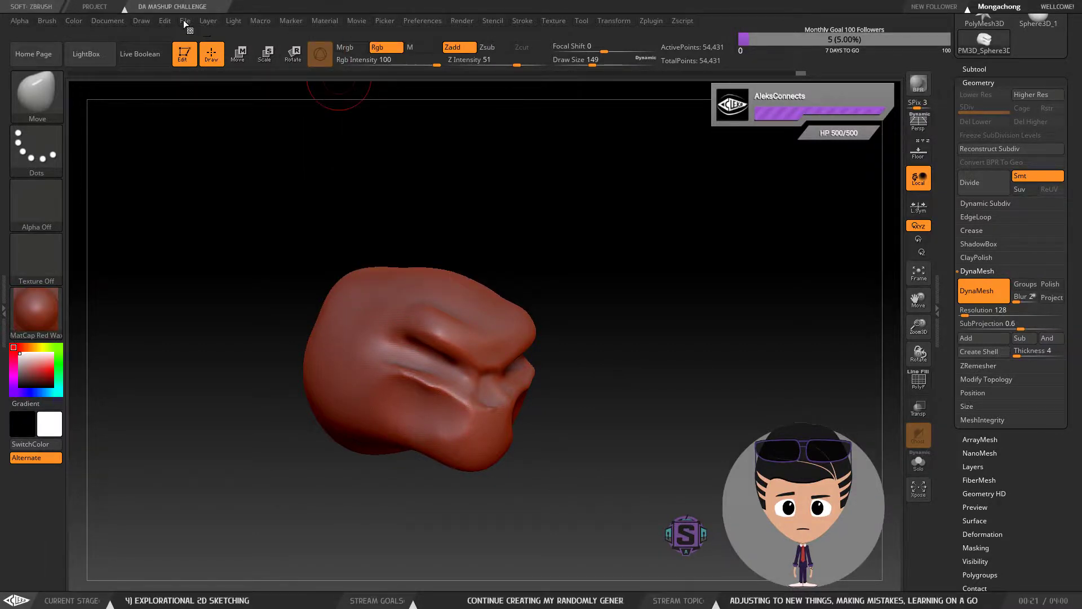
Step: Change the helmet's material to SkinShade4
mouse_move(235, 21)
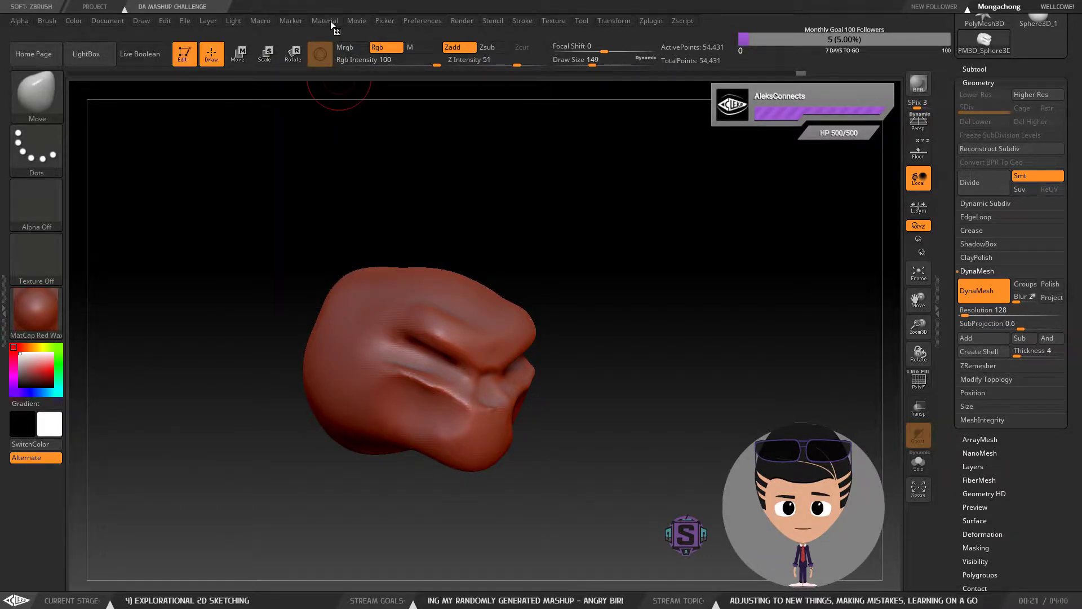
mouse_move(330, 21)
left_click(418, 95)
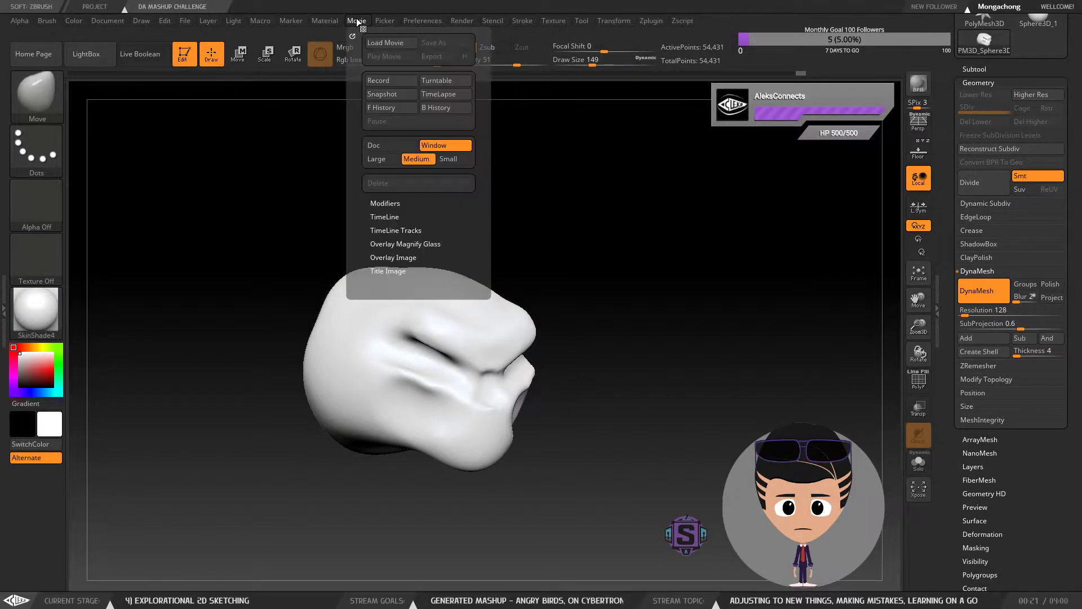
mouse_move(313, 21)
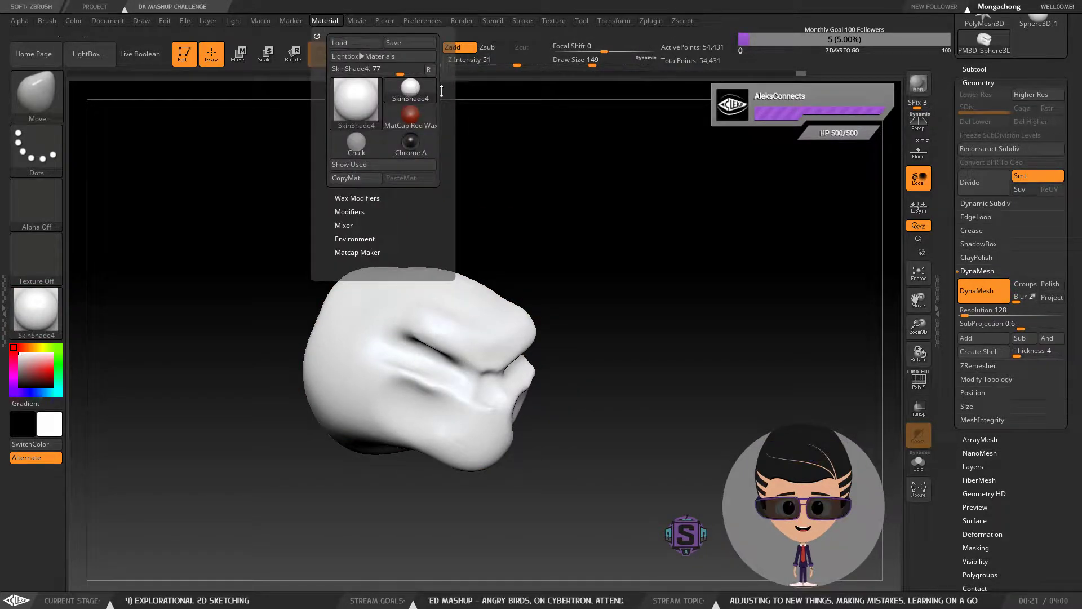
mouse_move(417, 102)
Step: Update the DynaMesh to even out the helmet's surface
mouse_move(671, 457)
left_mouse_down()
mouse_move(541, 435)
mouse_move(604, 433)
mouse_move(637, 451)
mouse_move(586, 426)
left_mouse_up()
key("ctrl")
left_click_drag(601, 360, 664, 461)
mouse_move(568, 416)
left_mouse_down()
mouse_move(568, 433)
mouse_move(588, 445)
mouse_move(578, 441)
mouse_move(566, 478)
left_mouse_up()
key("ctrl")
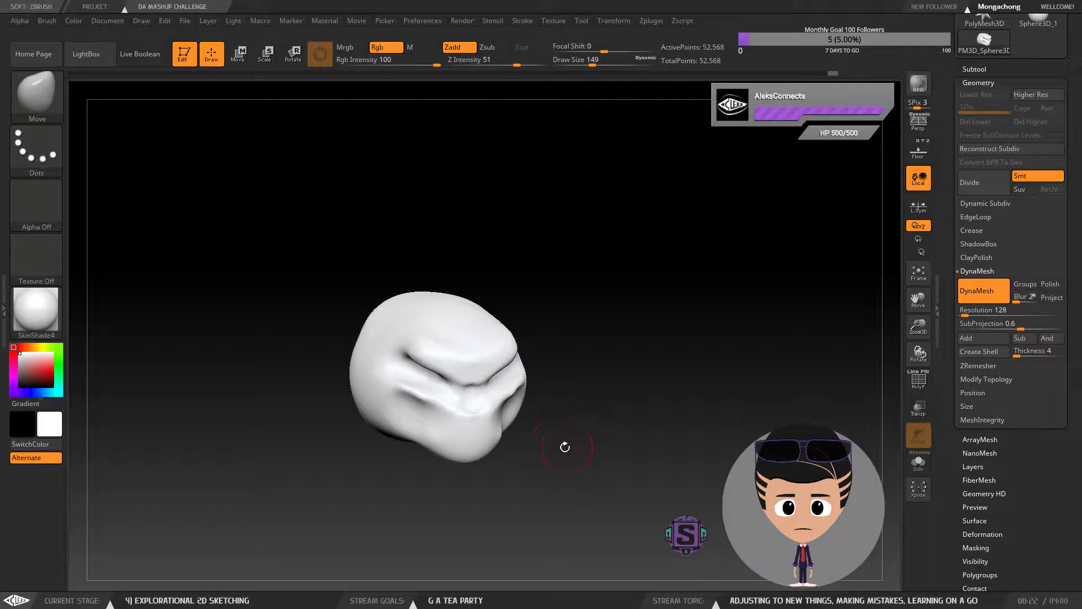
left_click_drag(590, 413, 571, 406)
key("ctrl")
mouse_move(551, 461)
left_mouse_down()
mouse_move(690, 446)
mouse_move(639, 444)
mouse_move(614, 466)
mouse_move(659, 483)
left_mouse_up()
key("ctrl")
mouse_move(602, 443)
left_mouse_down()
mouse_move(473, 419)
mouse_move(459, 393)
left_mouse_up()
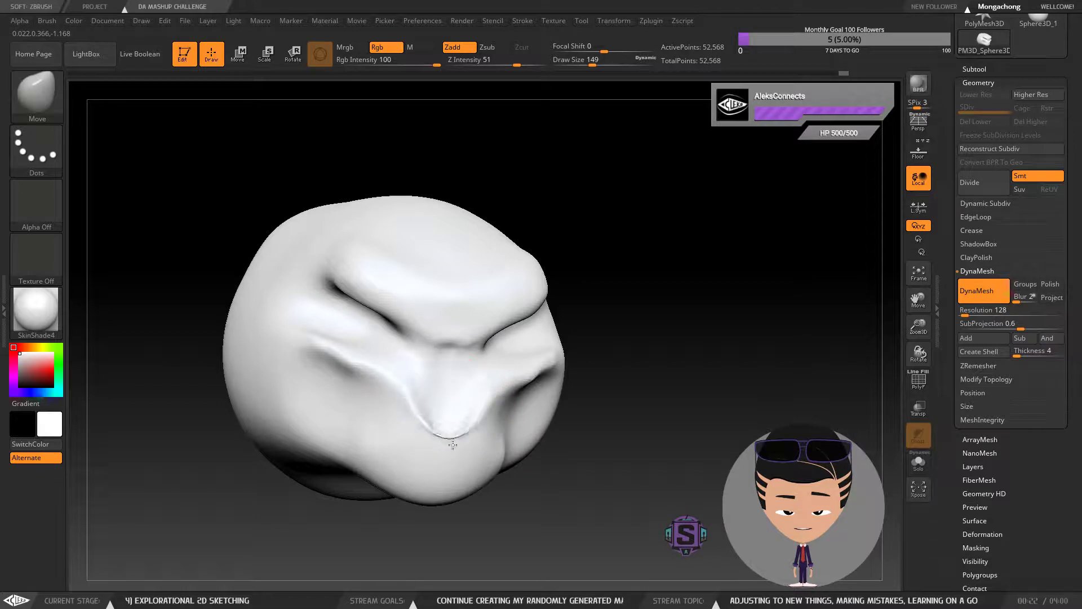
key("b")
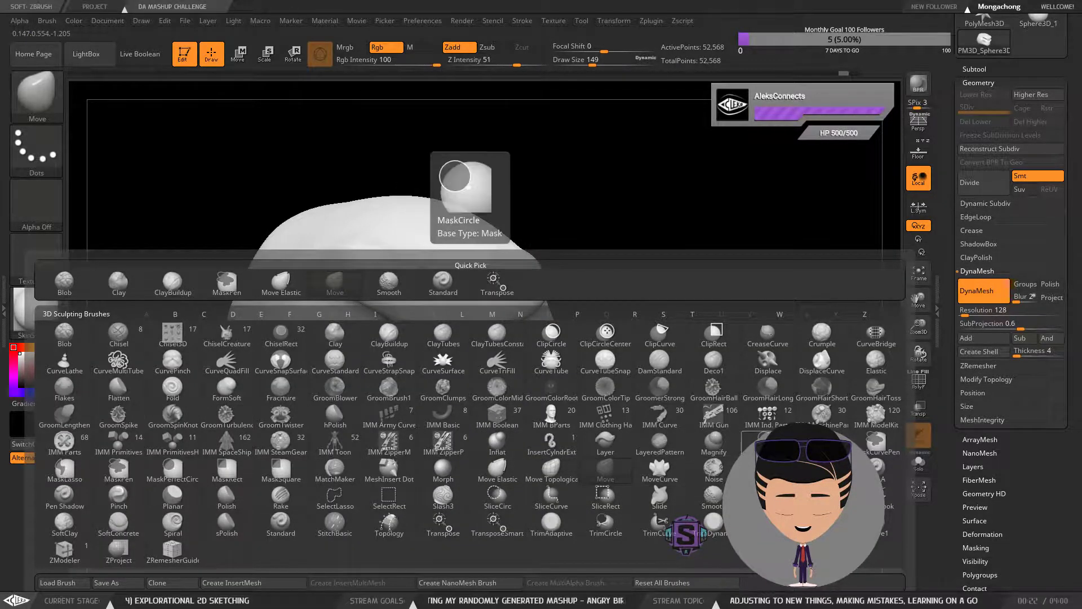
left_click(72, 499)
left_click_drag(447, 387, 450, 396)
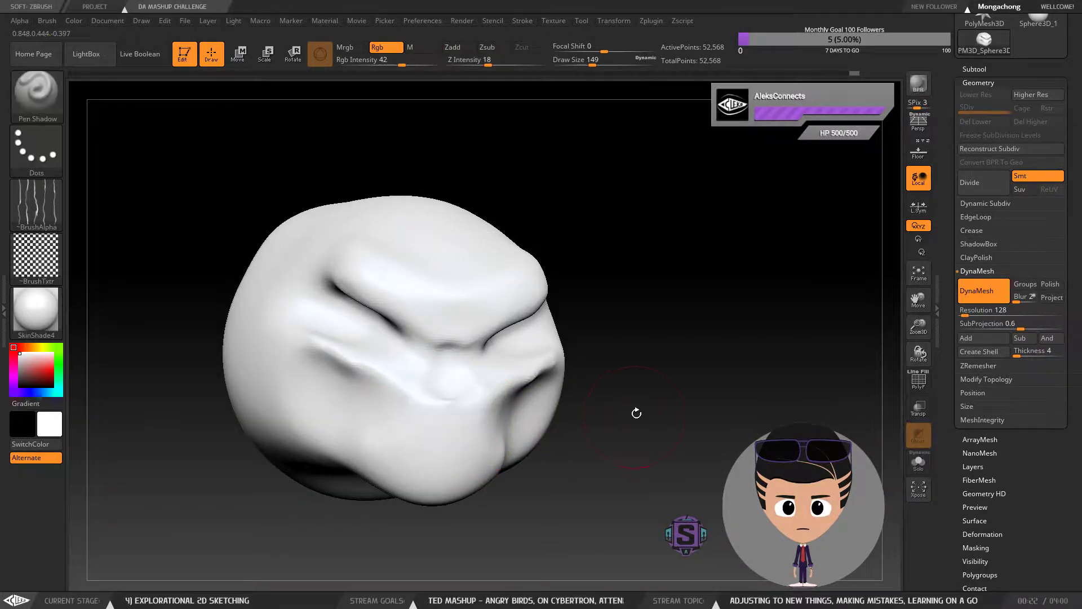
Step: Build up the centre of the face down to the chin with the ClayBuildup brush, smooth it and update the DynaMesh
key("b")
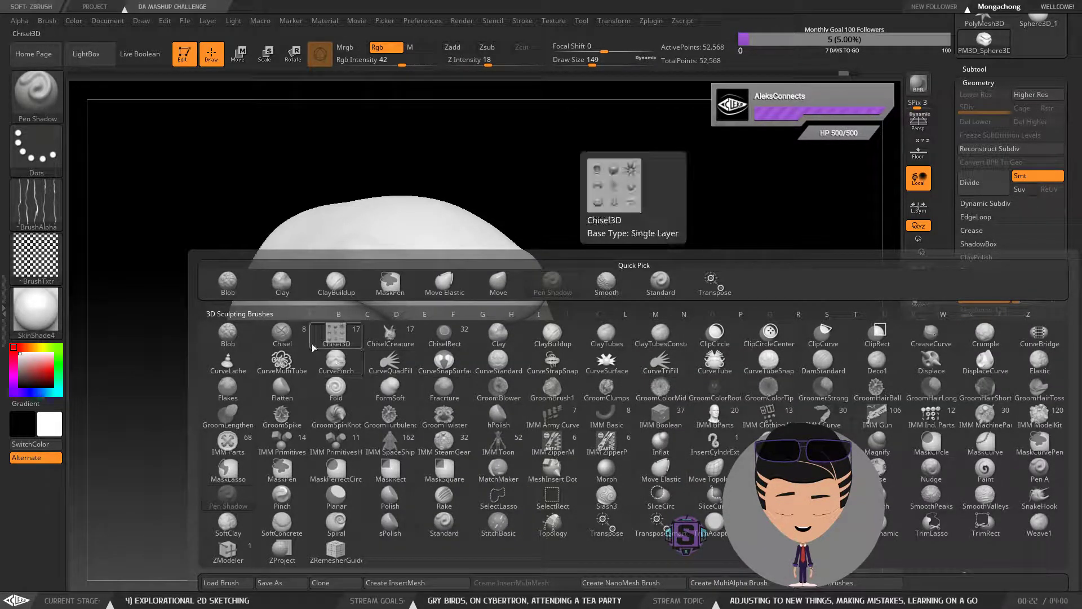
left_click(309, 288)
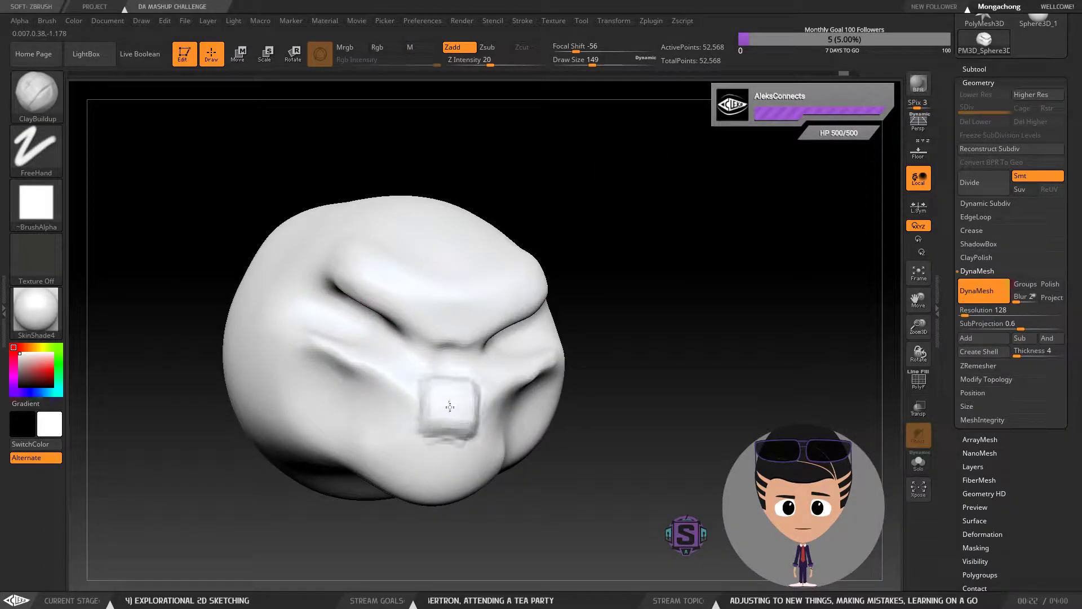
mouse_move(434, 441)
left_mouse_down()
mouse_move(418, 409)
mouse_move(438, 451)
left_mouse_up()
mouse_move(504, 502)
left_mouse_down()
mouse_move(479, 399)
mouse_move(444, 475)
mouse_move(555, 499)
mouse_move(569, 535)
mouse_move(510, 507)
left_mouse_up()
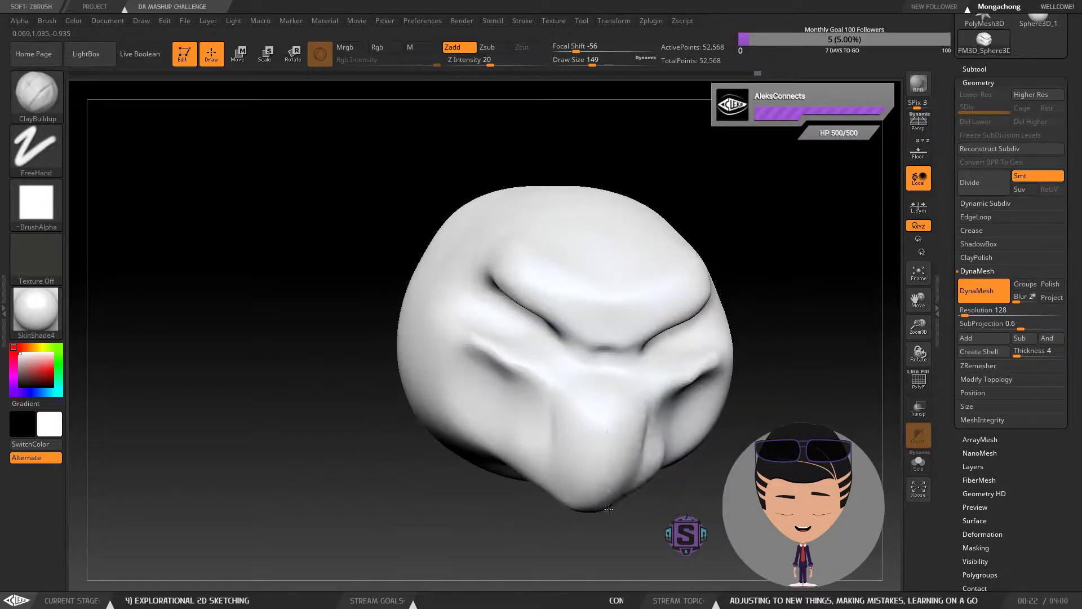
left_click_drag(617, 471, 607, 425)
mouse_move(676, 442)
left_mouse_down()
mouse_move(665, 456)
mouse_move(620, 414)
mouse_move(614, 448)
left_mouse_up()
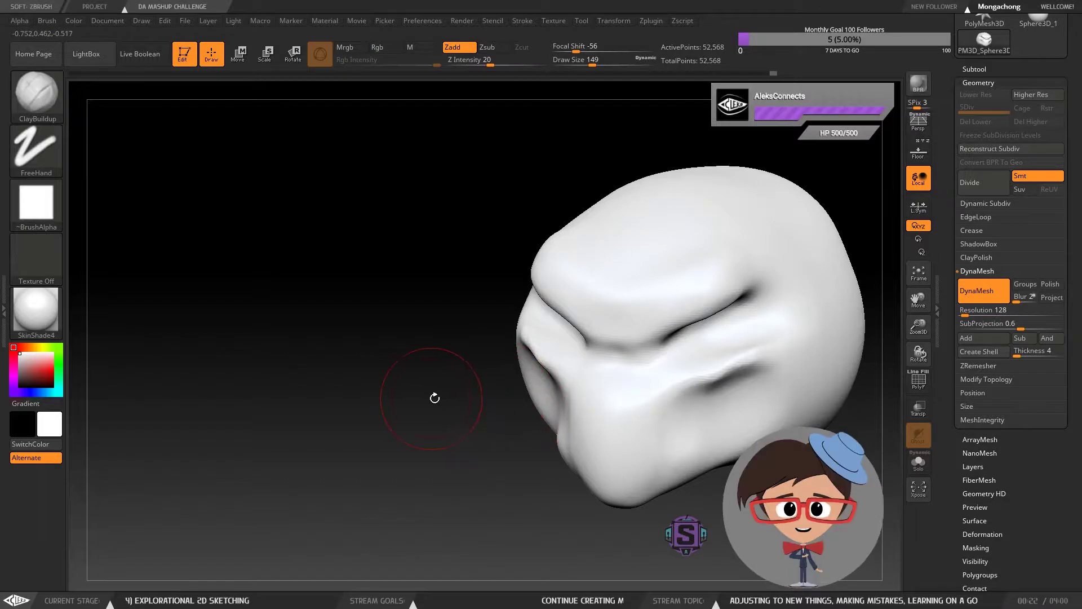
left_click_drag(500, 446, 482, 402)
left_click_drag(518, 439, 723, 383)
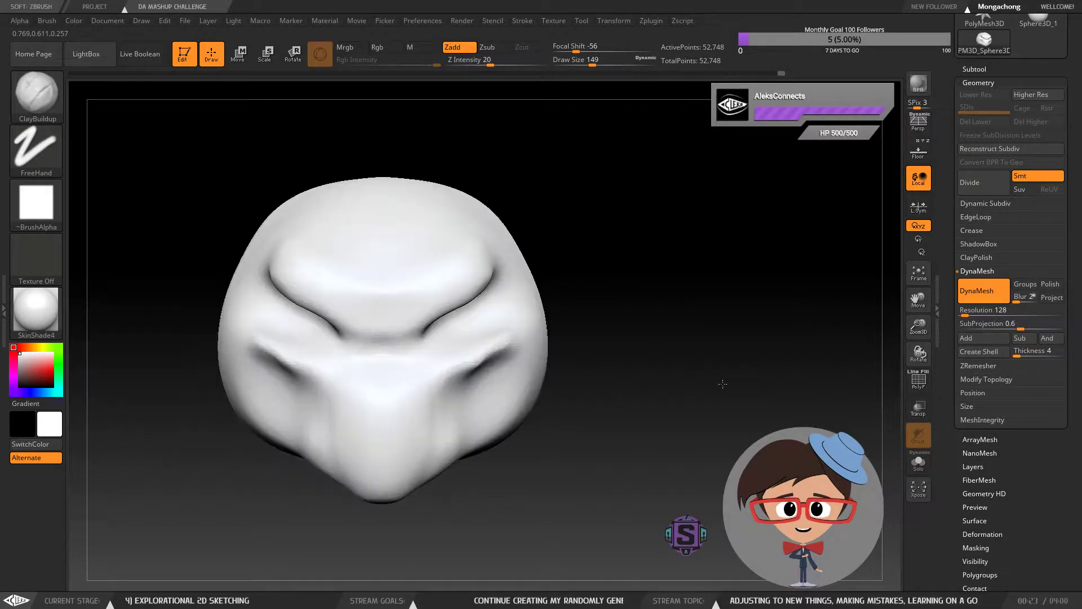
Step: Turn the floor grid on to show the reference images around the helmet
mouse_move(591, 415)
left_mouse_down()
mouse_move(620, 461)
mouse_move(650, 422)
left_mouse_up()
key("ctrl")
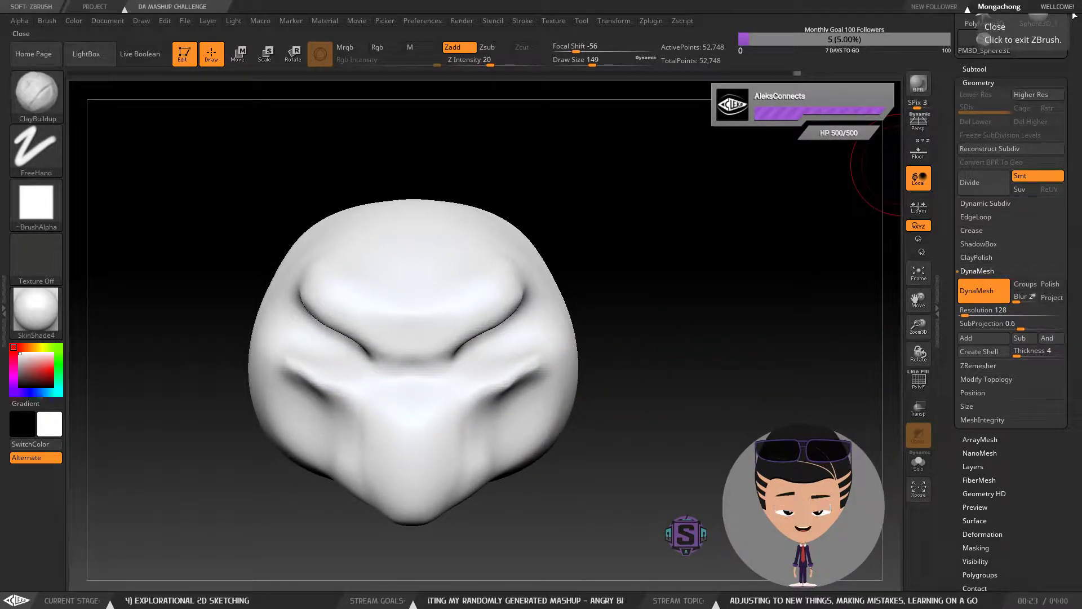
left_click_drag(755, 372, 765, 392)
left_click_drag(548, 412, 507, 254)
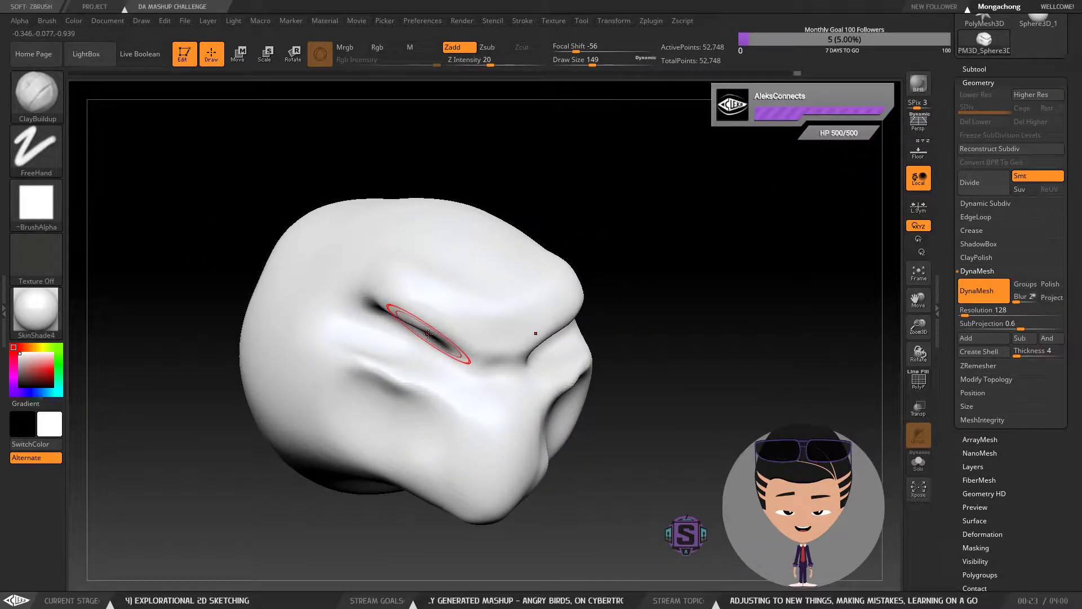
left_click_drag(586, 464, 573, 446)
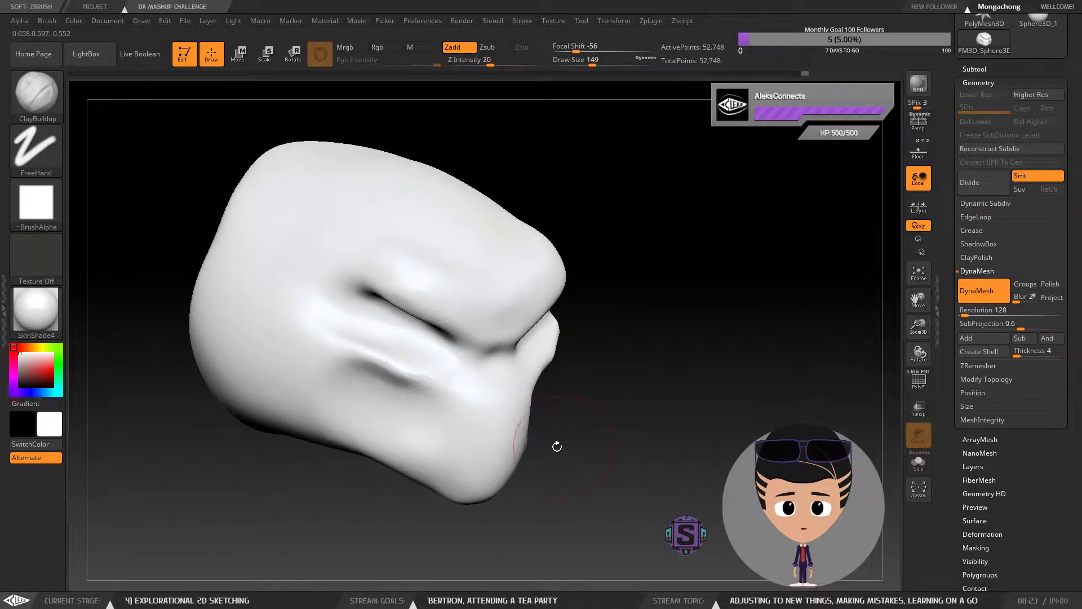
left_click_drag(609, 350, 746, 355)
left_click(149, 21)
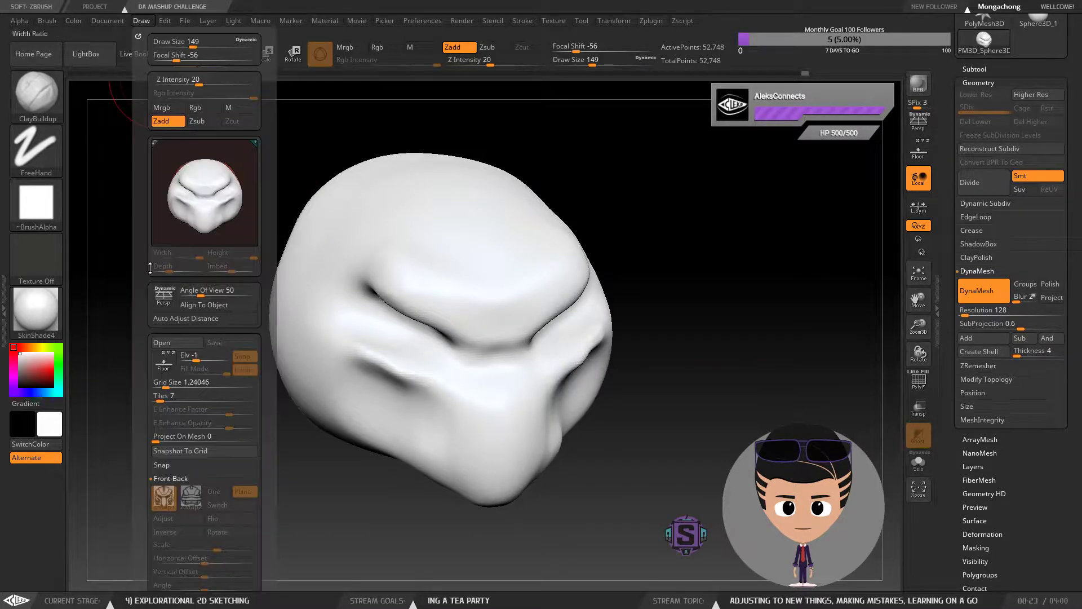
left_click(165, 356)
Step: Undo the stray clay stroke on the side of the helmet
mouse_move(684, 261)
left_mouse_down()
mouse_move(732, 261)
mouse_move(755, 303)
mouse_move(671, 304)
mouse_move(660, 317)
left_mouse_up()
left_click_drag(761, 403, 665, 391)
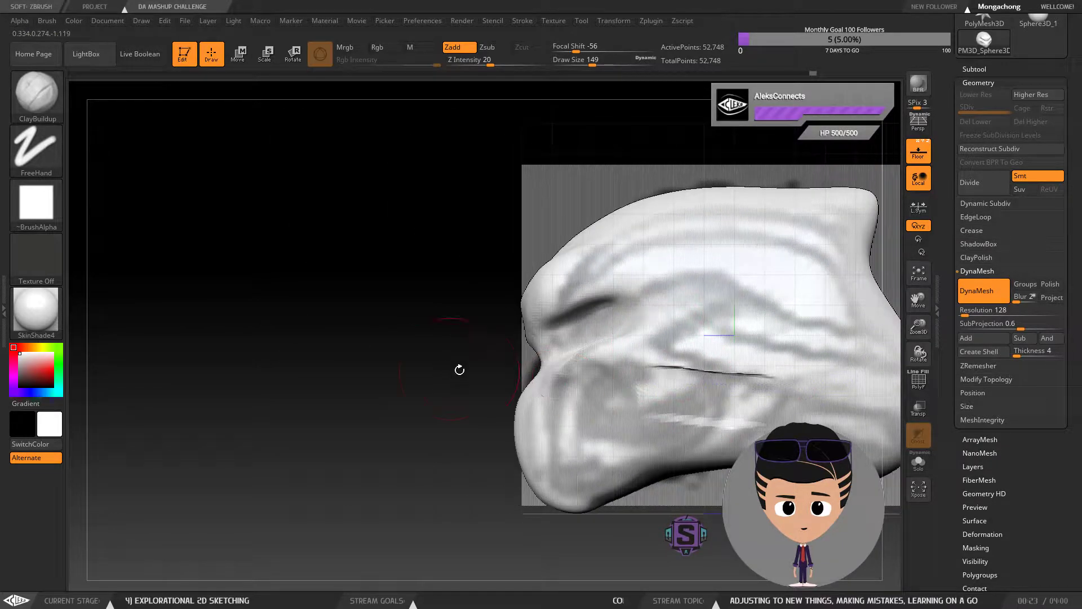
key("ctrl+z")
Step: Compare the helmet with the projected reference drawings in the side, back and front views
left_click_drag(397, 338, 317, 348)
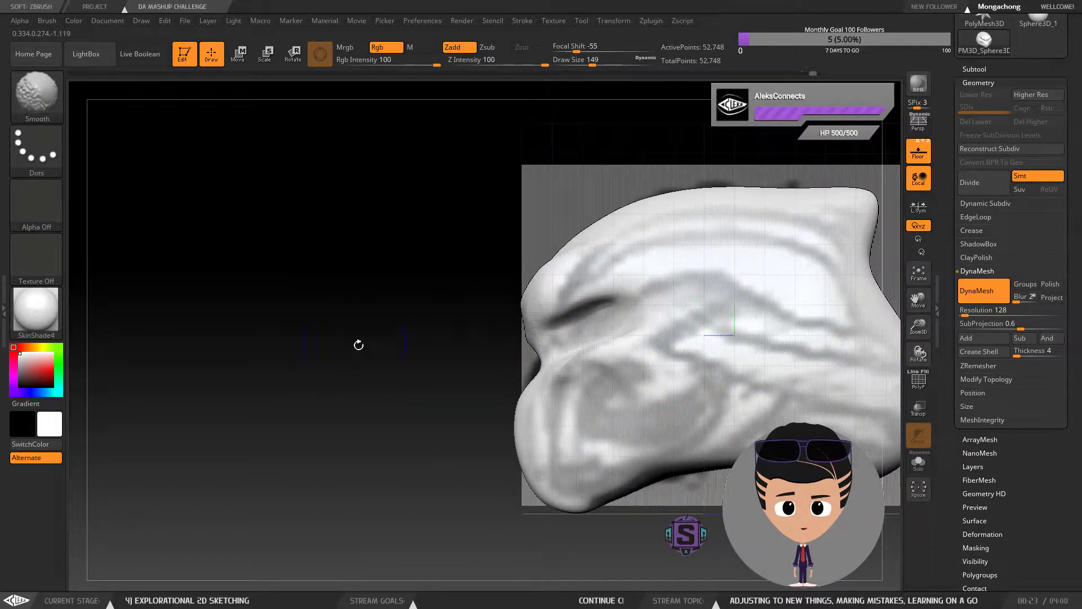
left_click_drag(444, 362, 217, 351)
left_click_drag(812, 341, 748, 344)
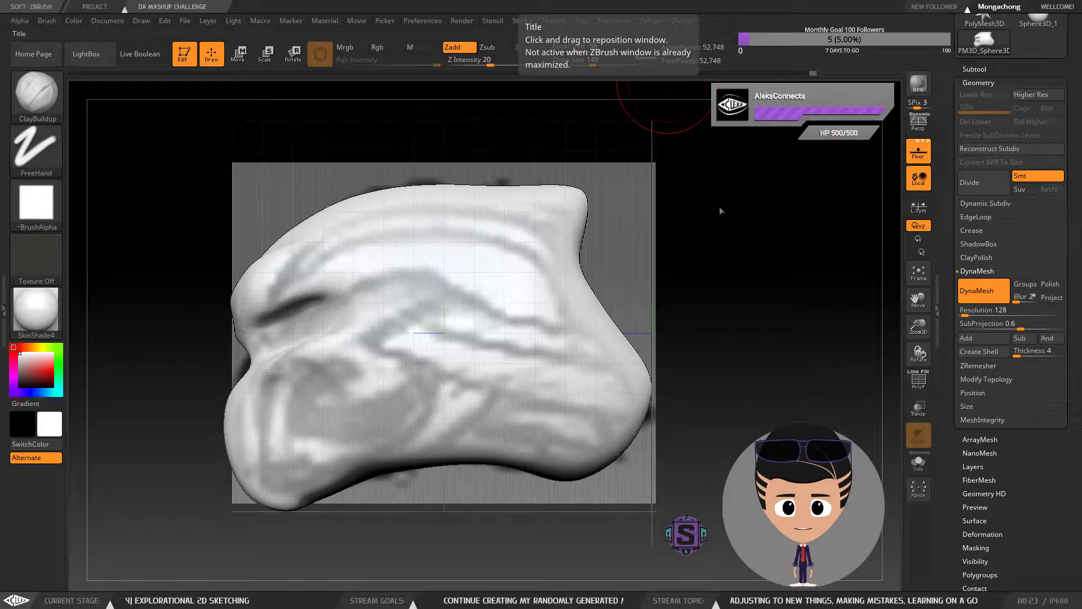
left_click_drag(716, 298, 665, 310)
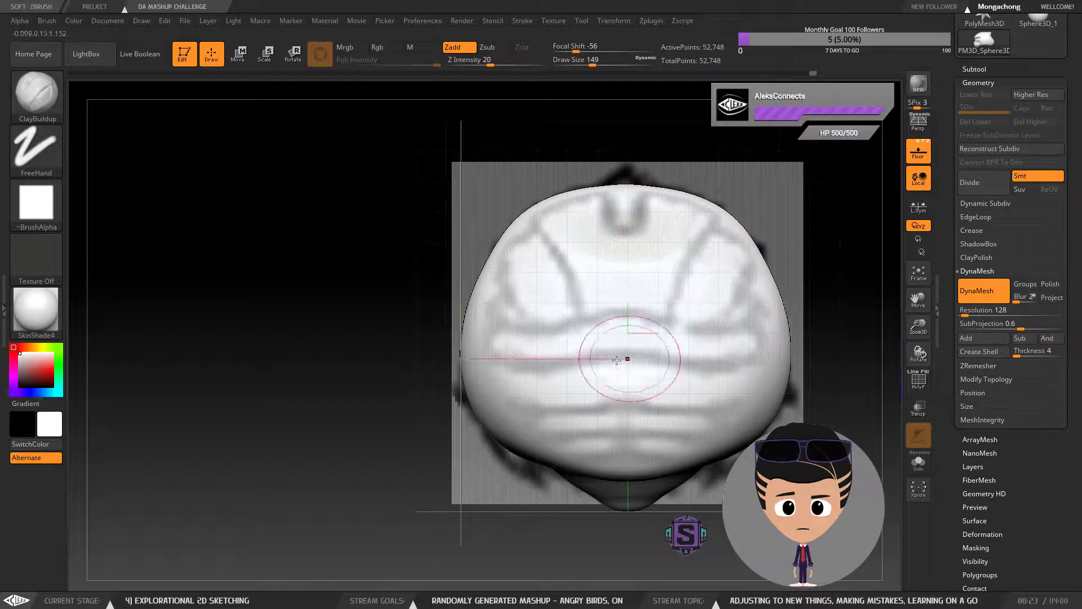
left_click_drag(362, 326, 434, 327)
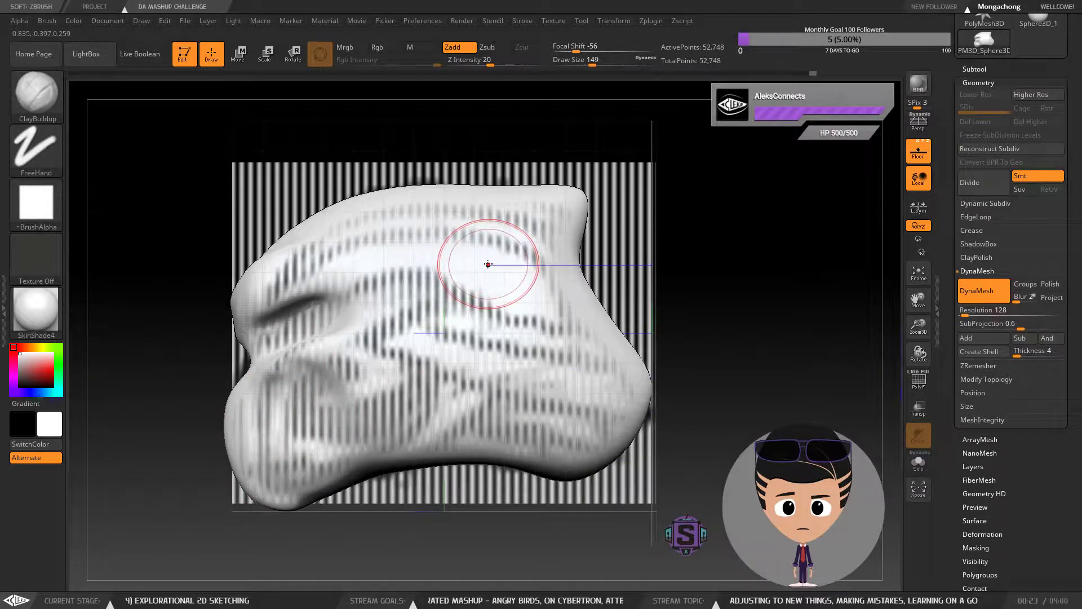
left_click_drag(696, 365, 764, 364)
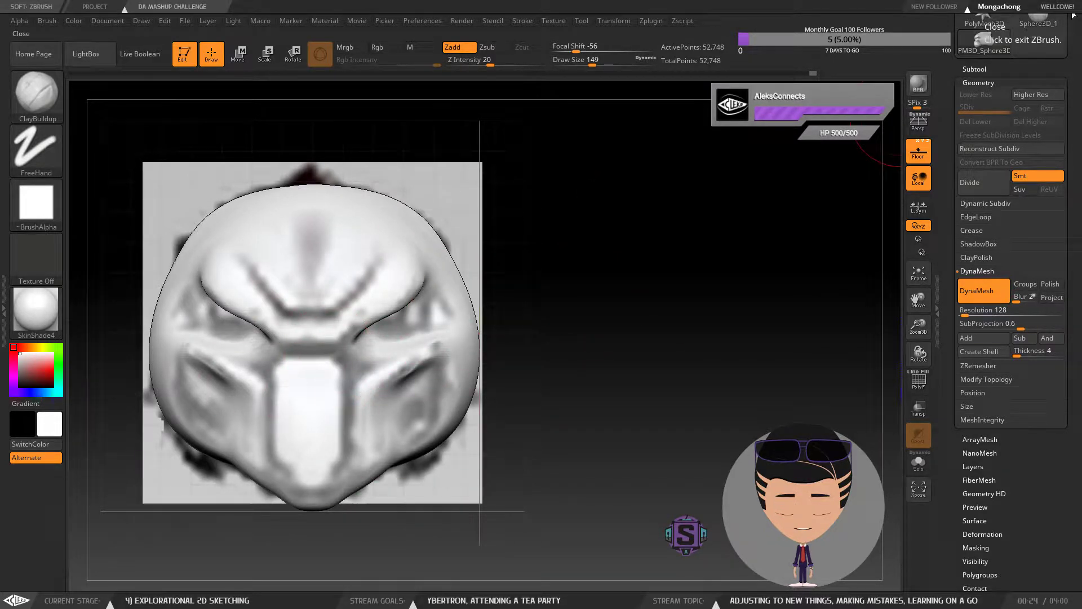
left_click_drag(555, 360, 722, 355)
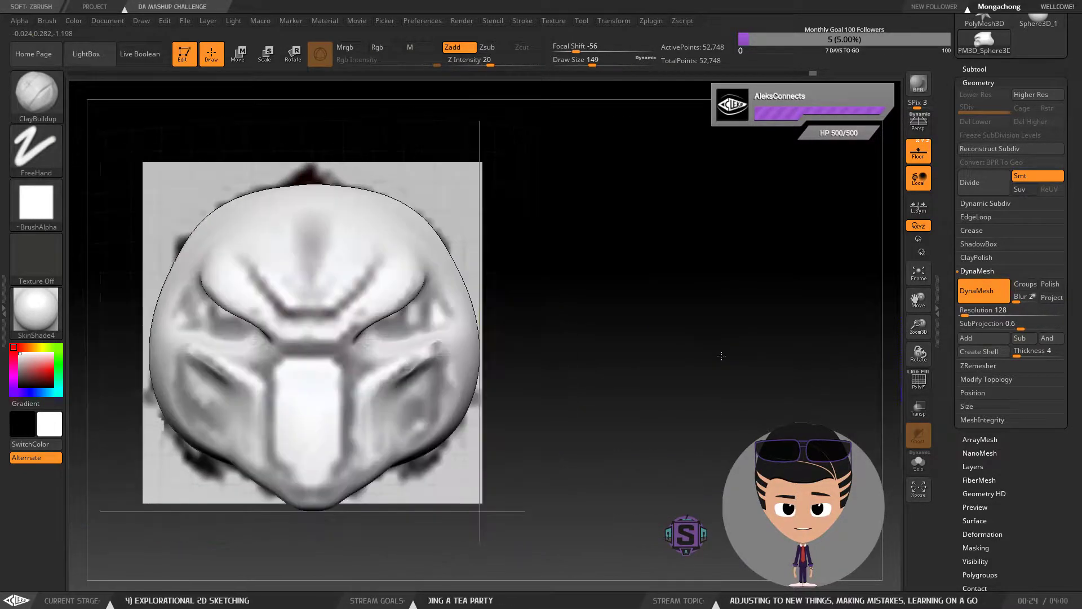
left_click_drag(608, 372, 750, 367)
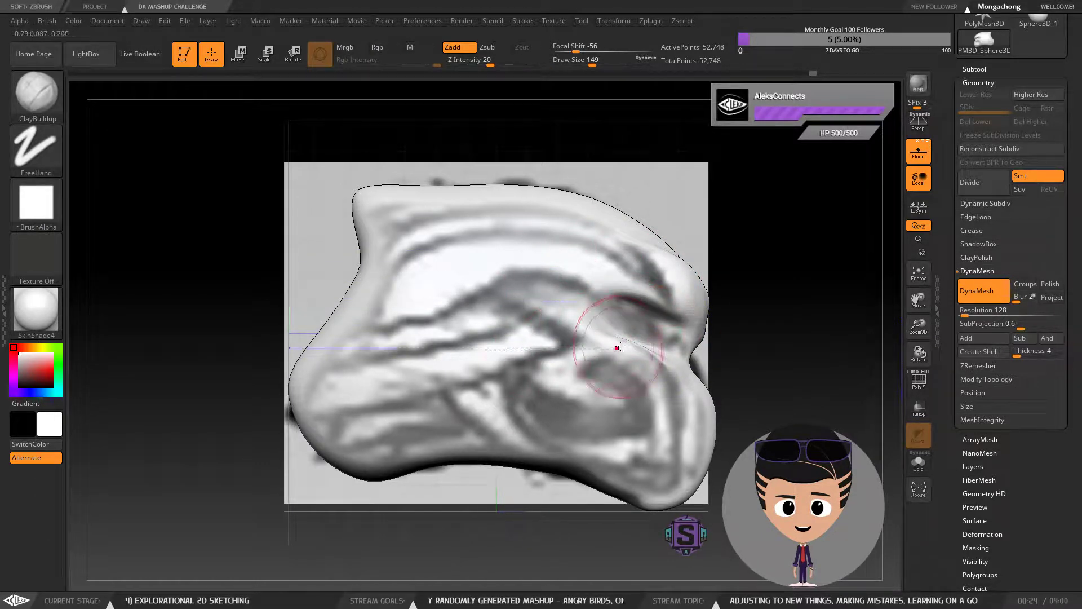
left_click_drag(772, 350, 704, 364)
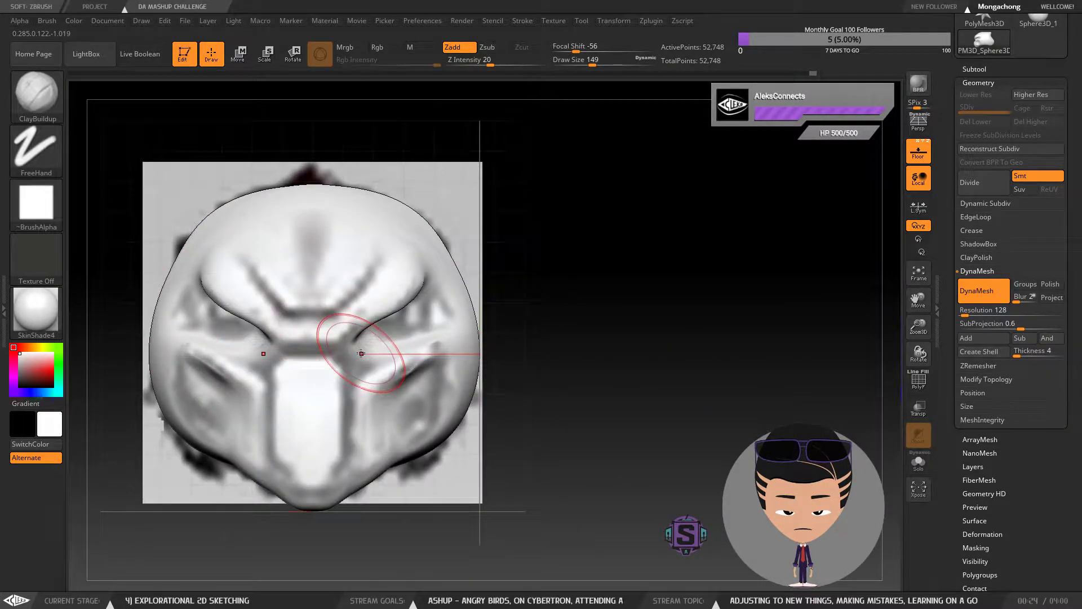
left_click_drag(543, 302, 693, 321)
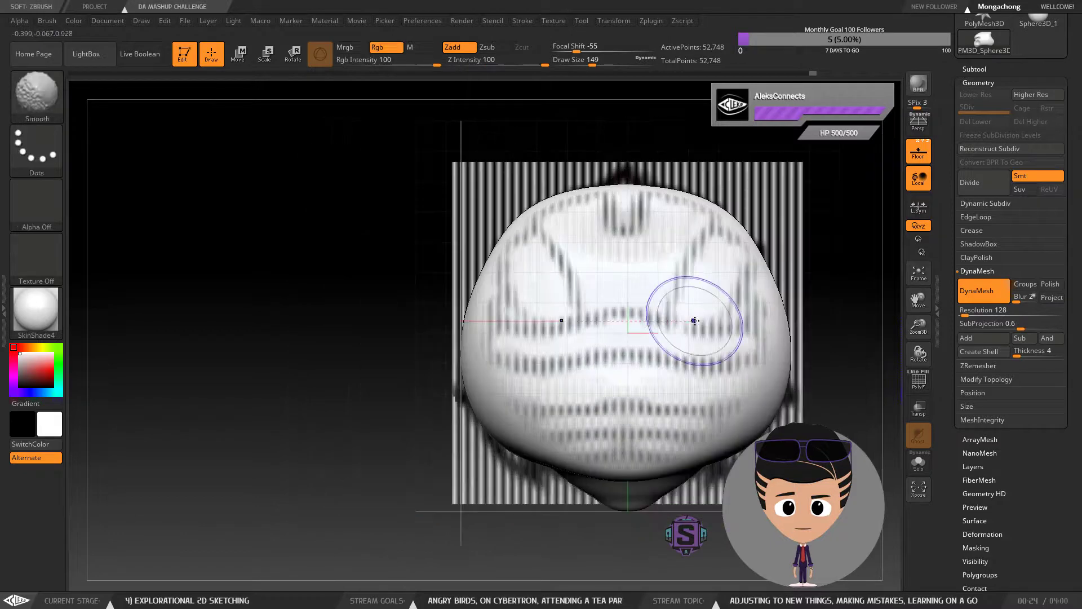
left_click_drag(379, 280, 321, 278)
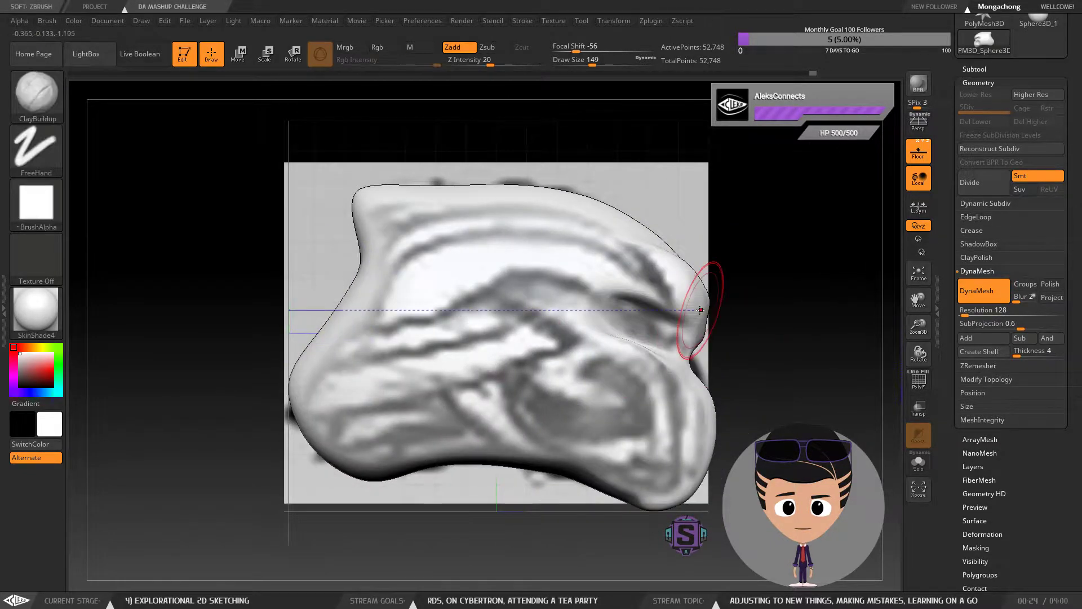
left_click_drag(725, 374, 760, 342)
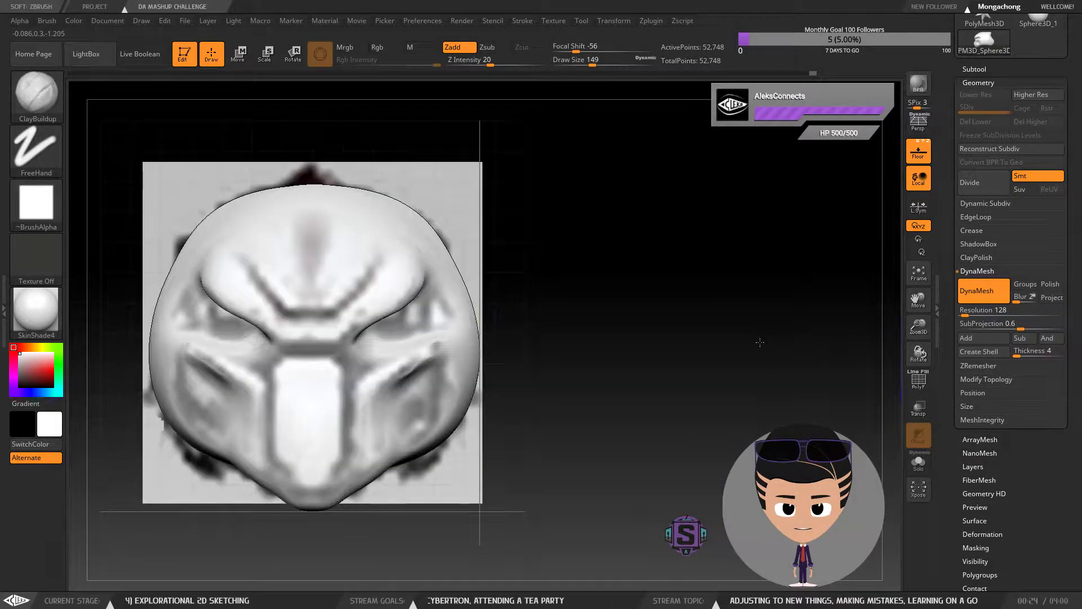
Step: Examine how the blocked-out form fits the reference planes from angled and side views
mouse_move(618, 361)
left_mouse_down()
mouse_move(219, 204)
mouse_move(165, 232)
left_mouse_up()
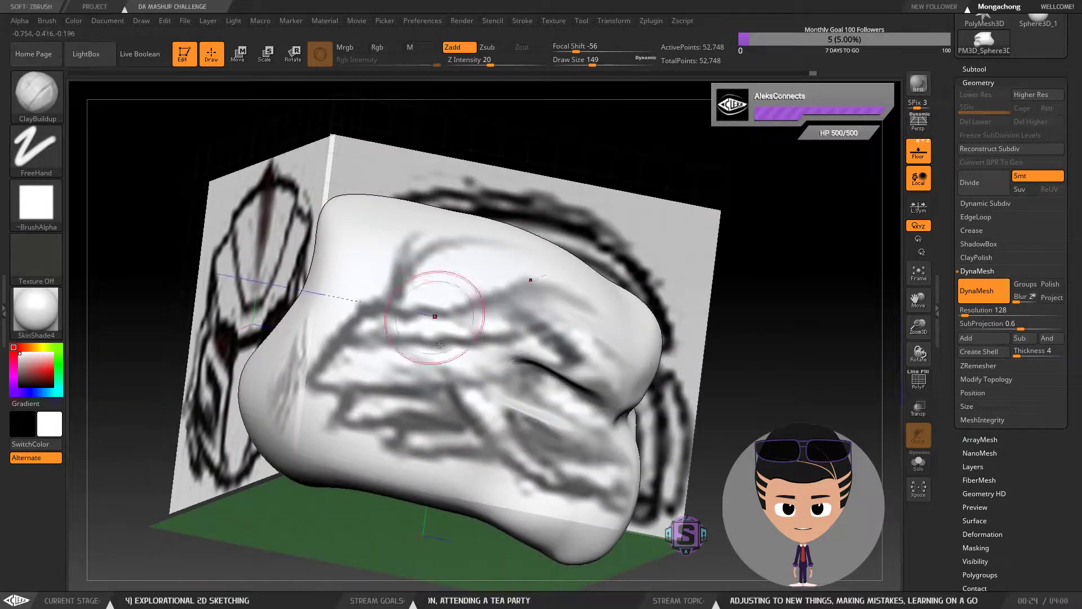
left_click_drag(812, 366, 661, 396)
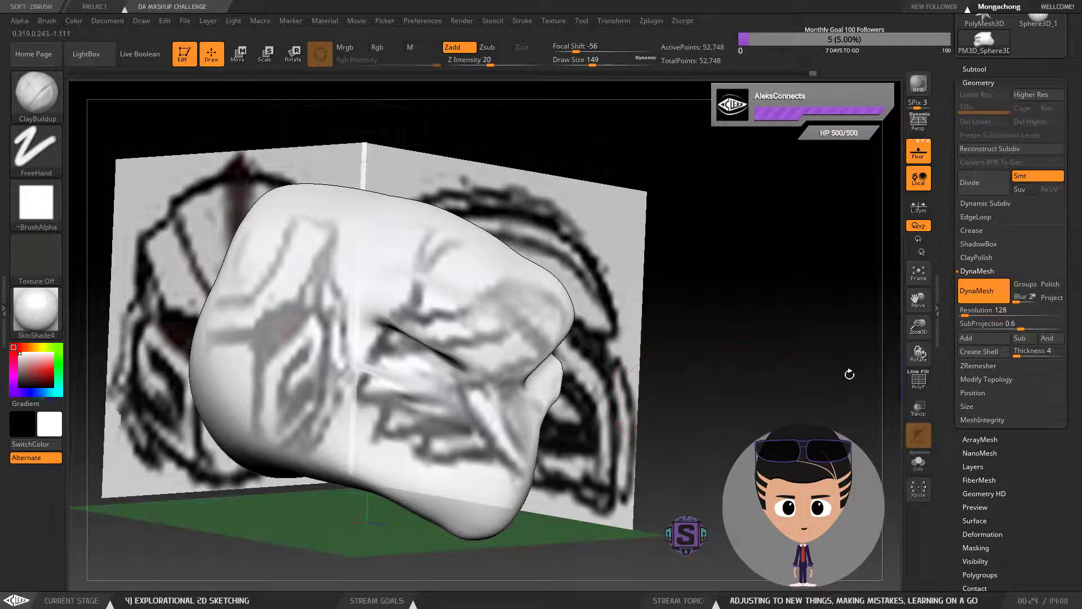
mouse_move(744, 368)
left_mouse_down()
mouse_move(698, 374)
mouse_move(721, 372)
mouse_move(772, 304)
left_mouse_up()
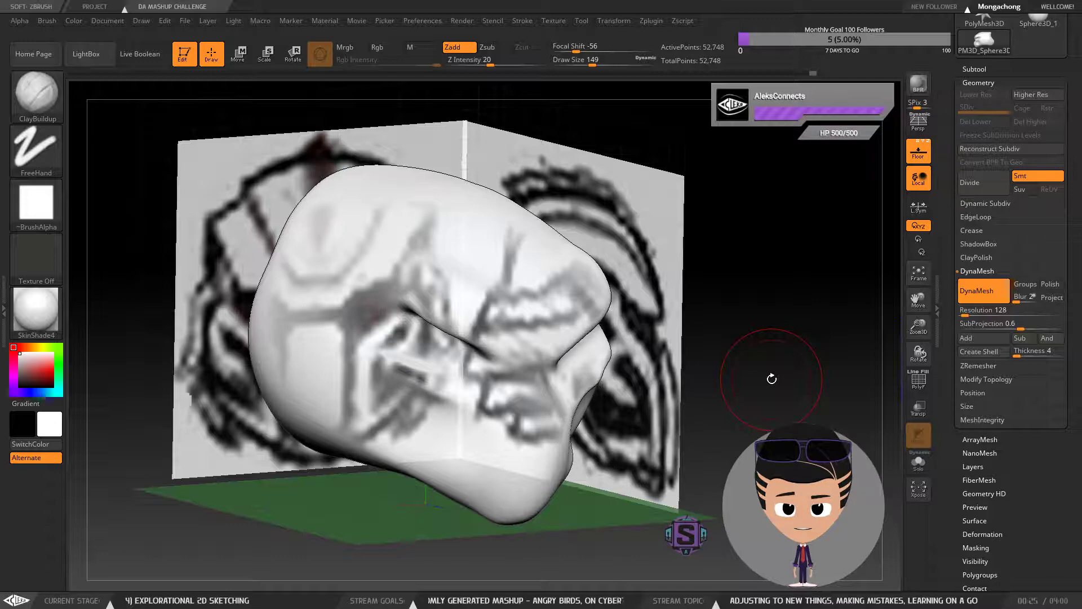
left_click_drag(784, 368, 760, 365)
left_click_drag(683, 336, 721, 336)
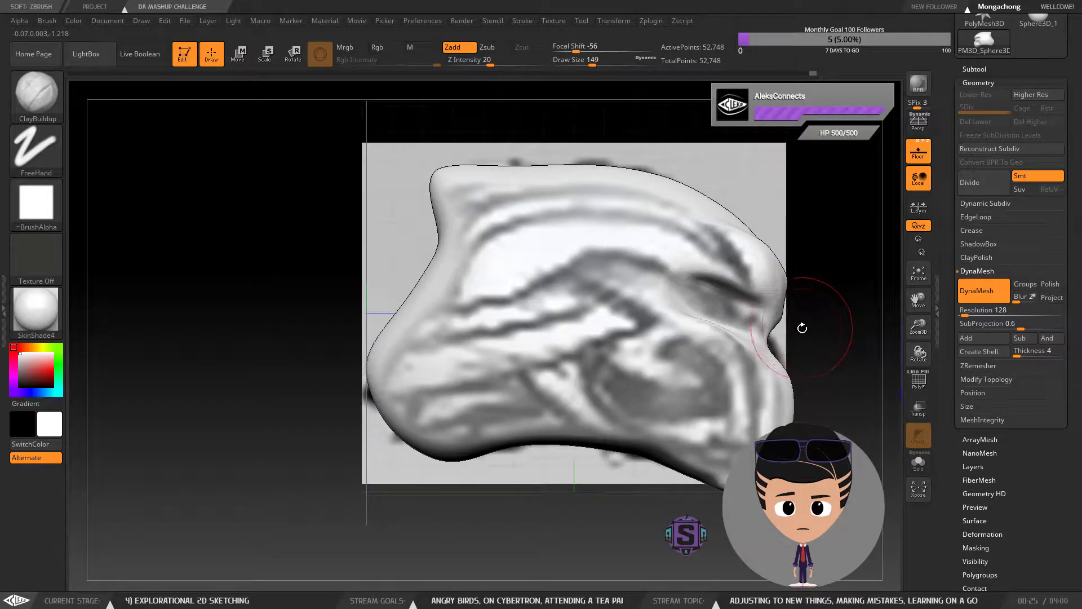
mouse_move(815, 339)
left_mouse_down()
mouse_move(640, 341)
mouse_move(648, 321)
mouse_move(676, 325)
mouse_move(586, 355)
mouse_move(603, 339)
left_mouse_up()
key("ctrl")
left_click_drag(707, 404, 810, 325)
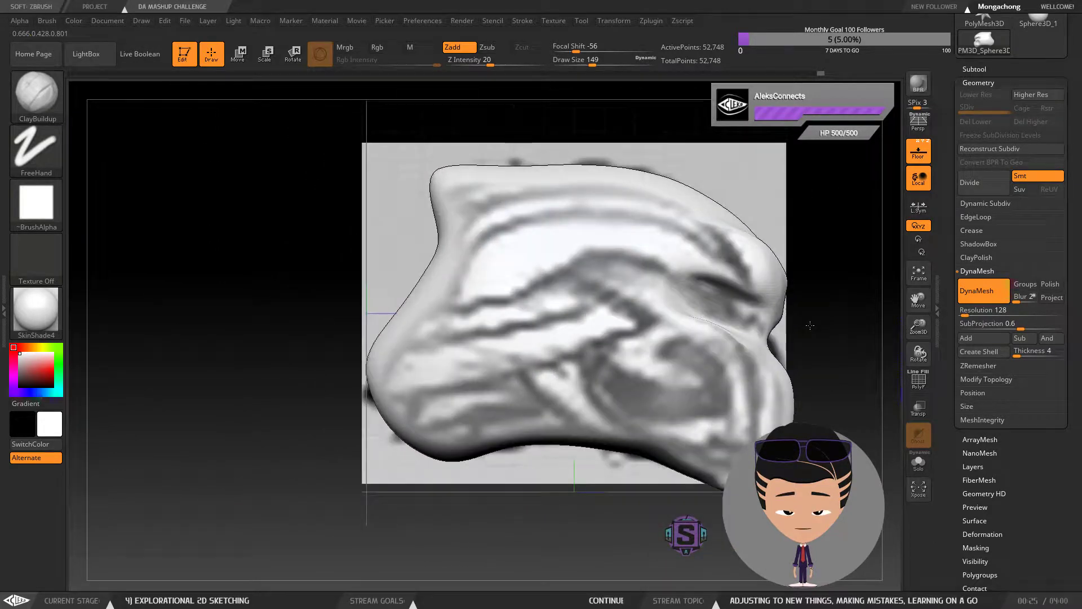
Step: Close ZBrush without saving the project changes and return to the helmet sketches in Krita
left_click_drag(851, 362, 952, 75)
left_click(979, 28)
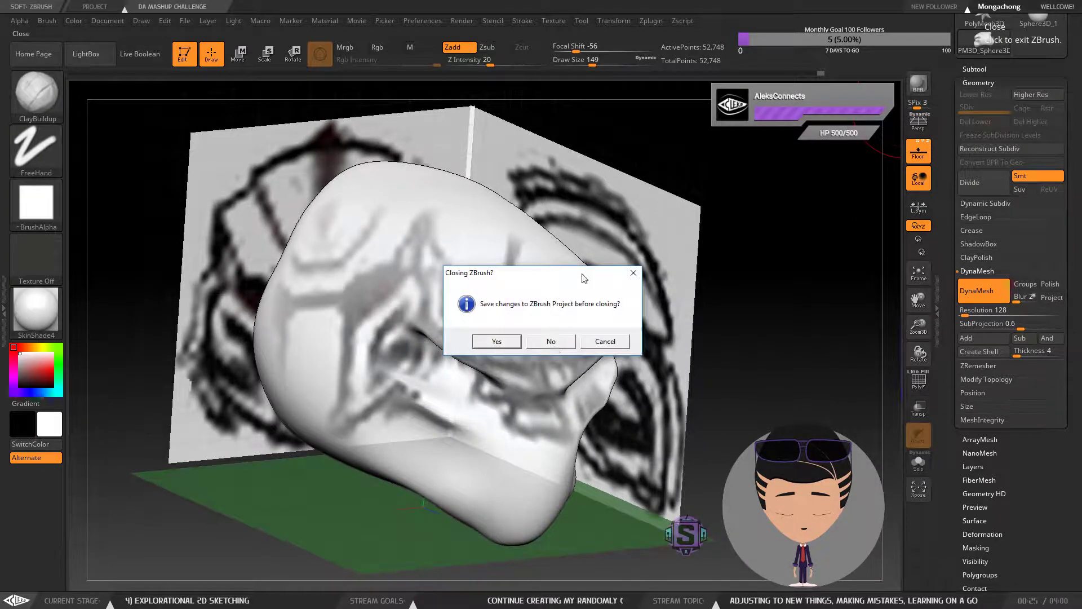
left_click(559, 340)
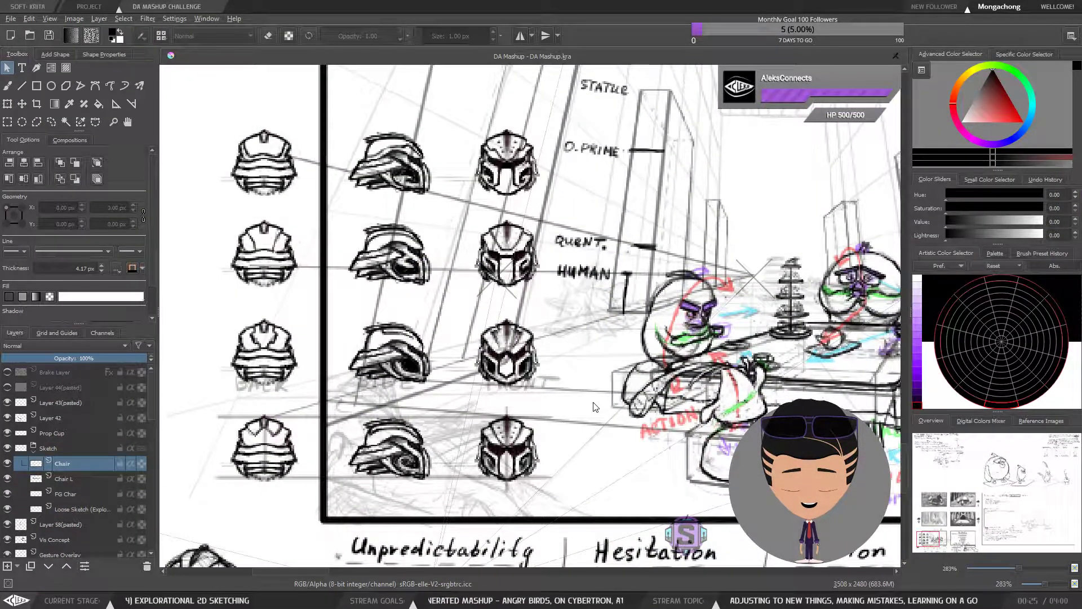
Step: Examine the tea party scene sketch, focusing on the birds' poses, gesture lines and seating around the table
left_click_drag(587, 398, 471, 415)
scroll(536, 376, "down", 1)
left_click_drag(647, 389, 578, 396)
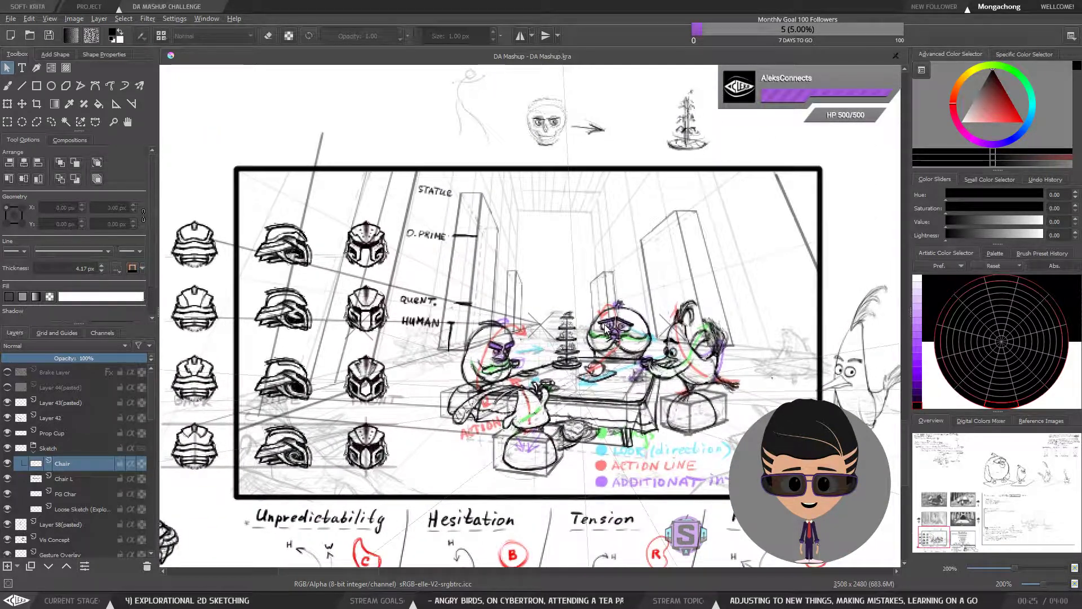
scroll(654, 401, "up", 2)
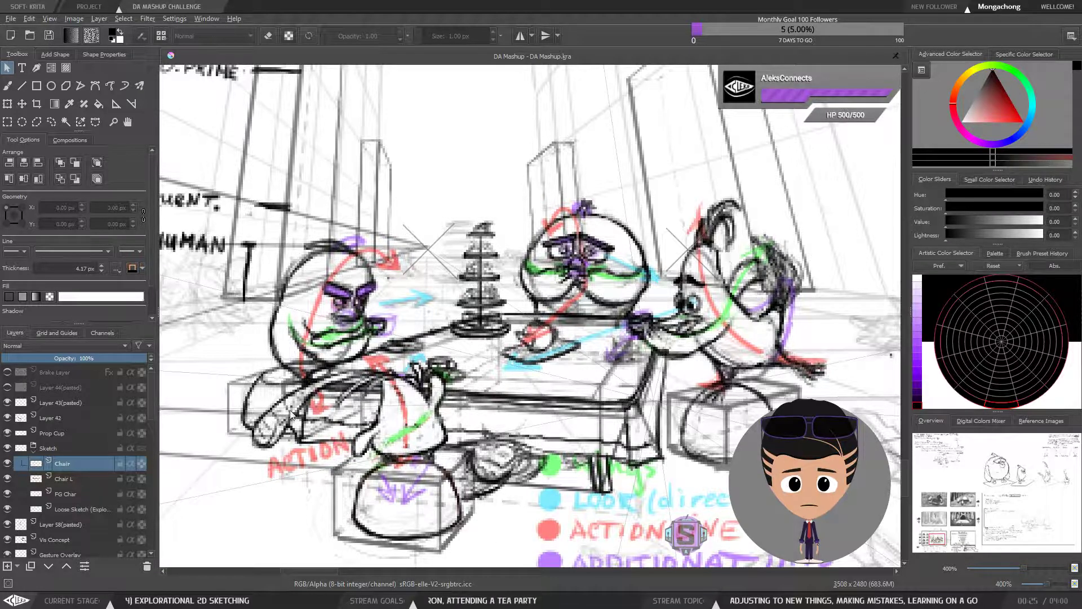
scroll(418, 306, "down", 2)
scroll(417, 306, "up", 1)
left_click_drag(418, 306, 453, 335)
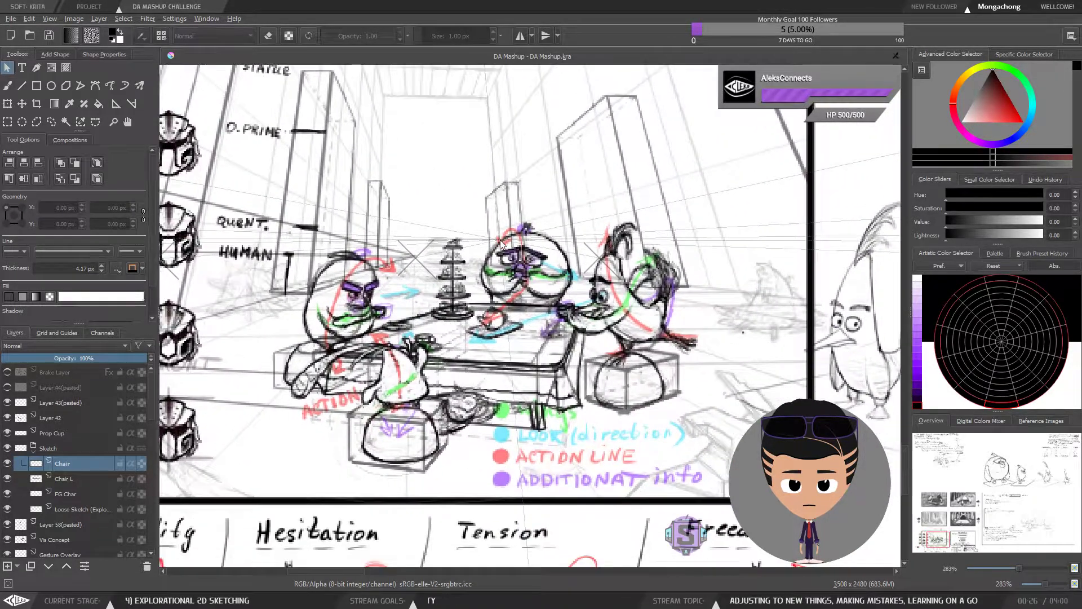
mouse_move(439, 297)
left_mouse_down()
mouse_move(535, 265)
mouse_move(626, 260)
mouse_move(820, 196)
mouse_move(576, 254)
mouse_move(411, 333)
mouse_move(322, 446)
left_mouse_up()
scroll(576, 333, "up", 1)
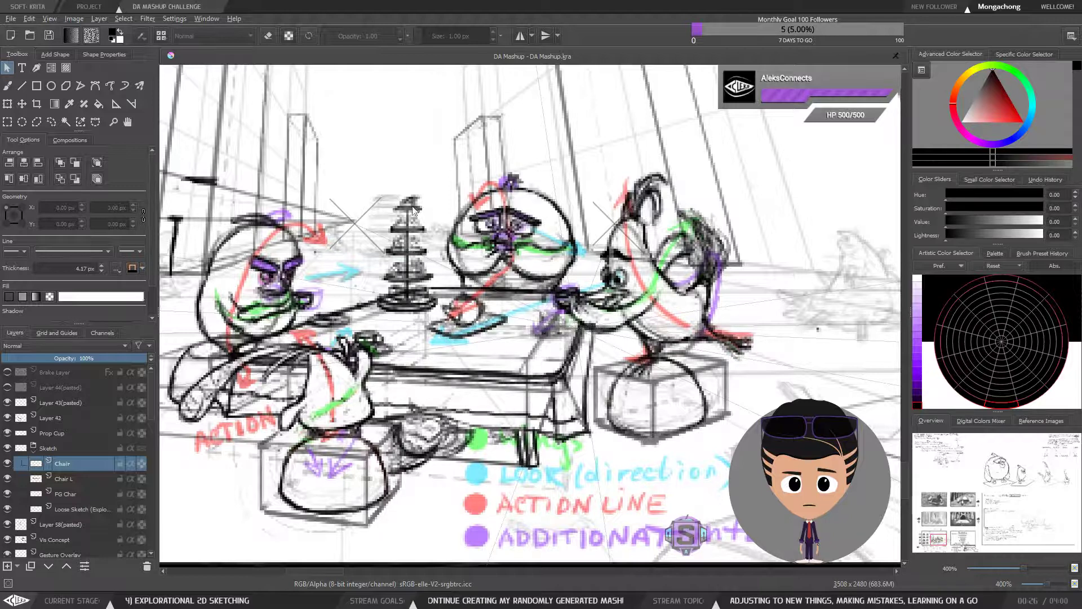
left_click_drag(513, 310, 564, 300)
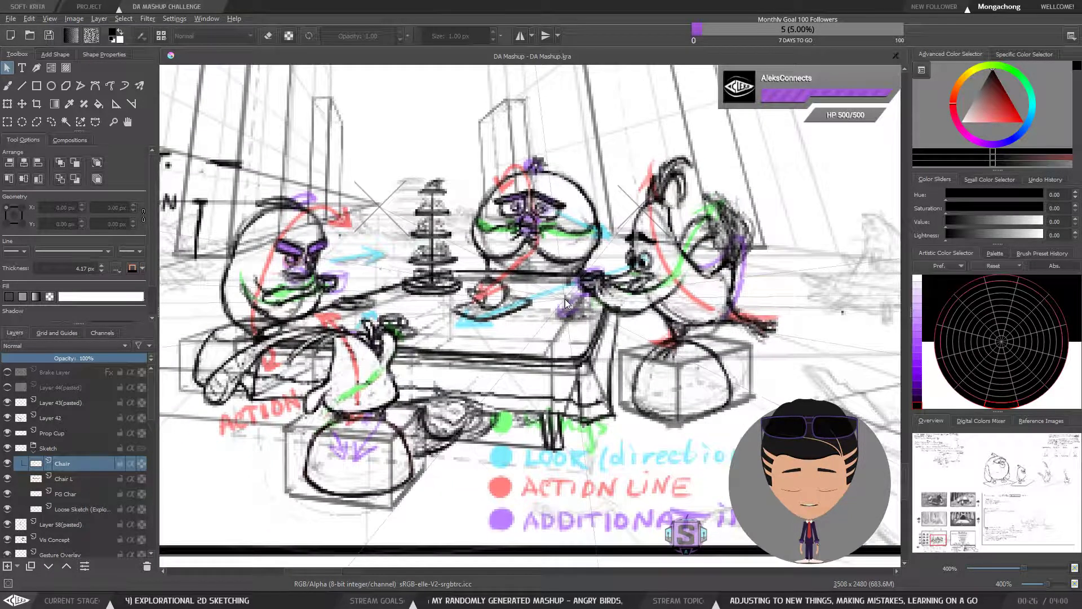
left_click_drag(690, 312, 611, 341)
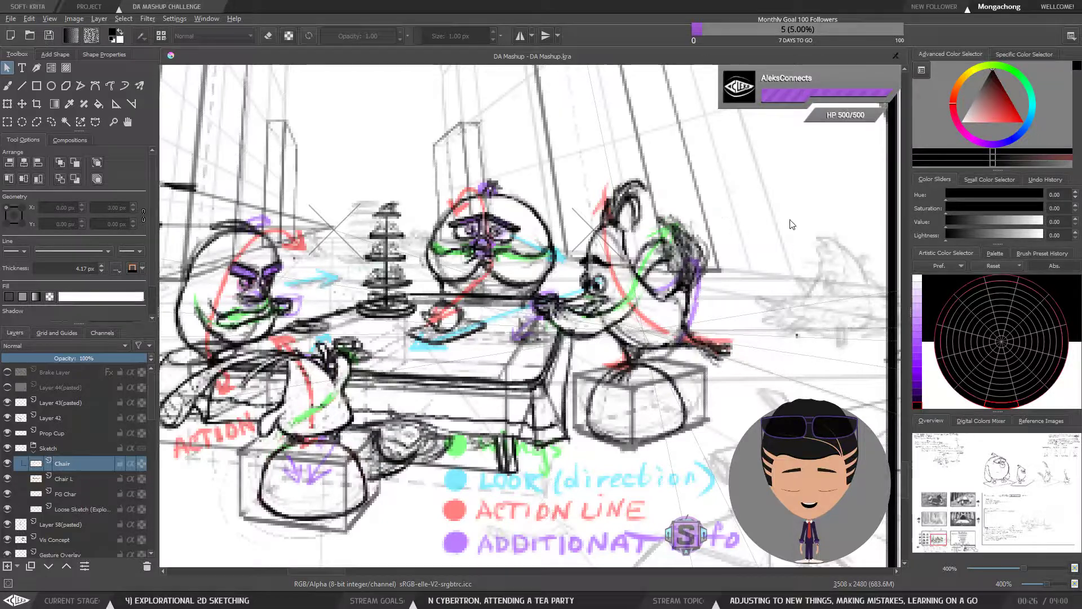
Step: Add a new paint layer at the top of the Sketch group and set the brush size to 5 px
left_click(20, 494)
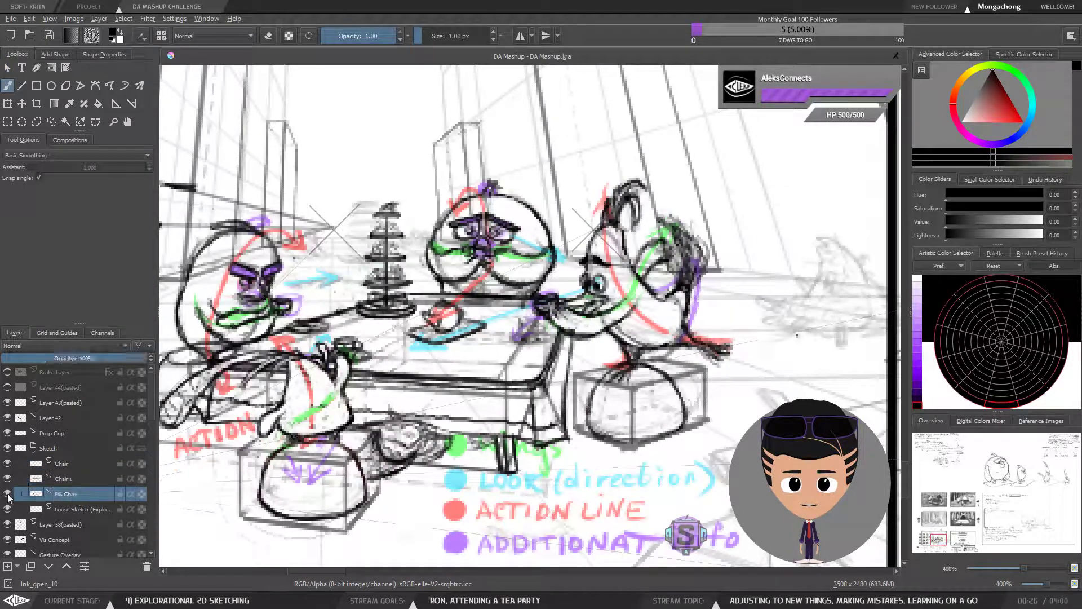
left_click(8, 494)
left_click(8, 494)
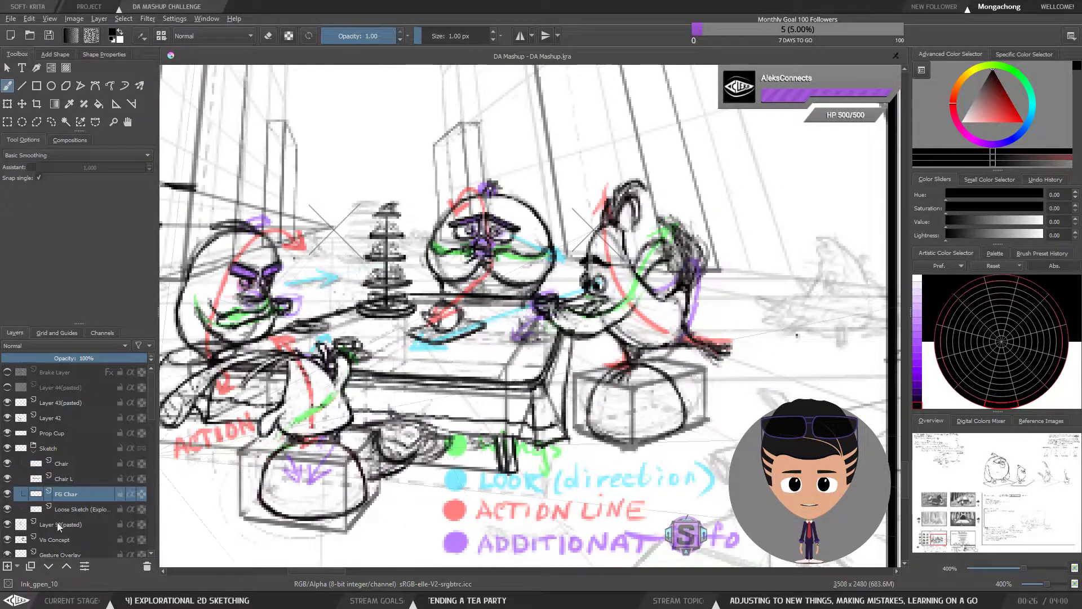
left_click(62, 463)
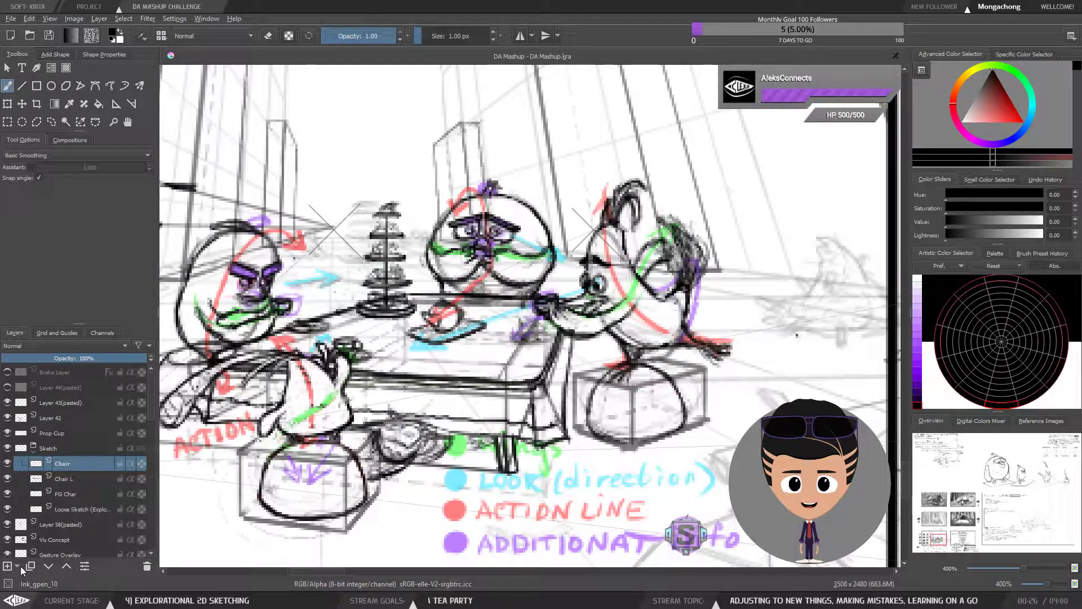
left_click(7, 565)
key("bracketright")
key("bracketright")
key("bracketright")
key("bracketright")
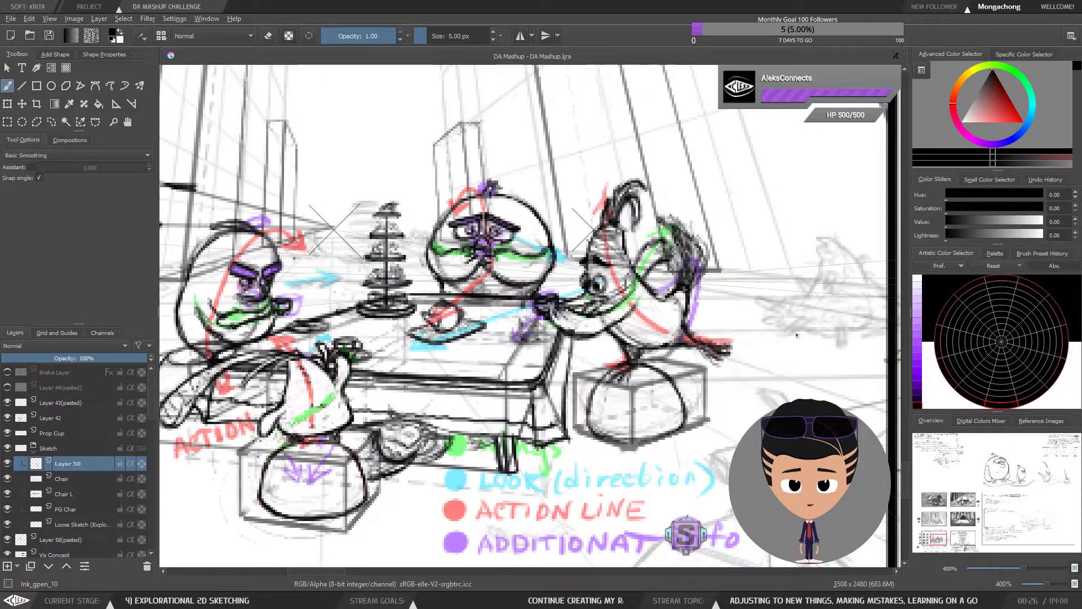
Step: Draw curved contour hatching over the body and beak of the right-hand bird and across its rounded seat
left_click_drag(648, 307, 668, 320)
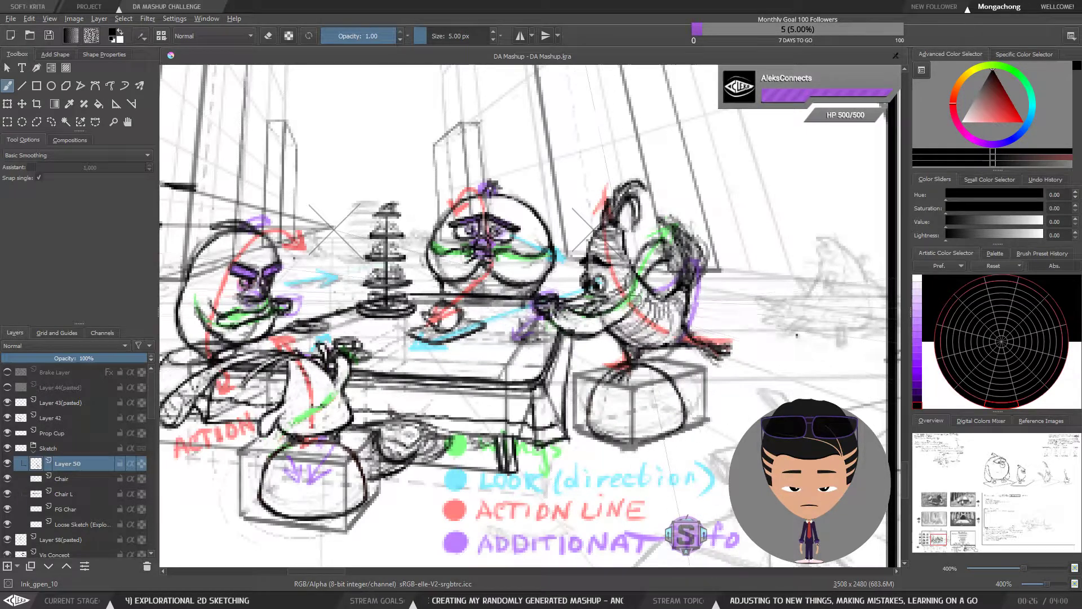
mouse_move(593, 317)
left_mouse_down()
mouse_move(571, 337)
mouse_move(555, 314)
left_mouse_up()
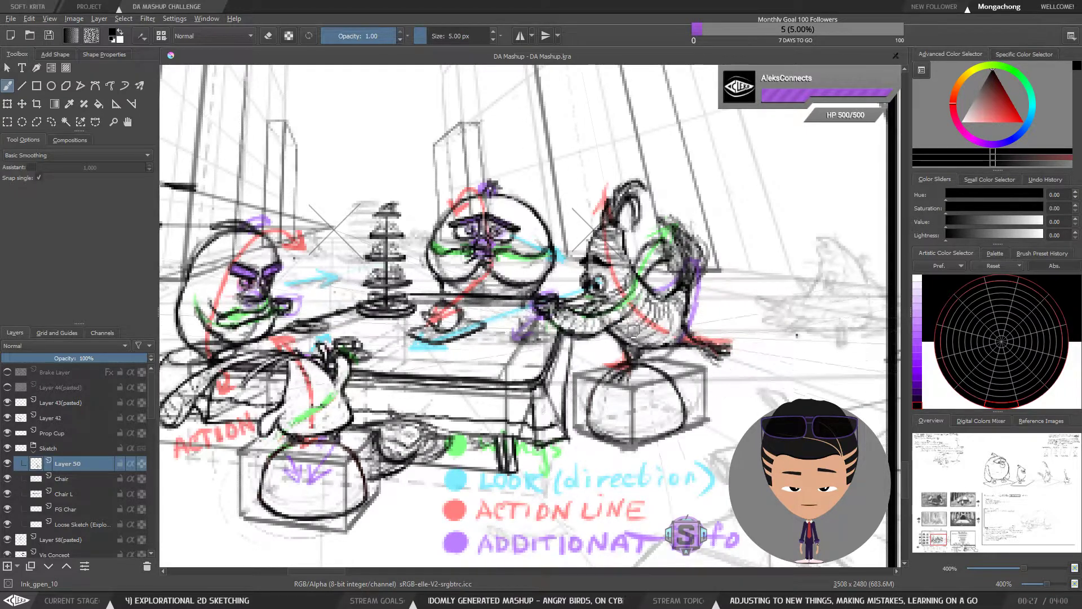
mouse_move(586, 417)
left_mouse_down()
mouse_move(679, 434)
mouse_move(657, 442)
left_mouse_up()
left_click_drag(597, 389, 676, 431)
left_click_drag(595, 417, 676, 389)
left_click_drag(594, 397, 674, 388)
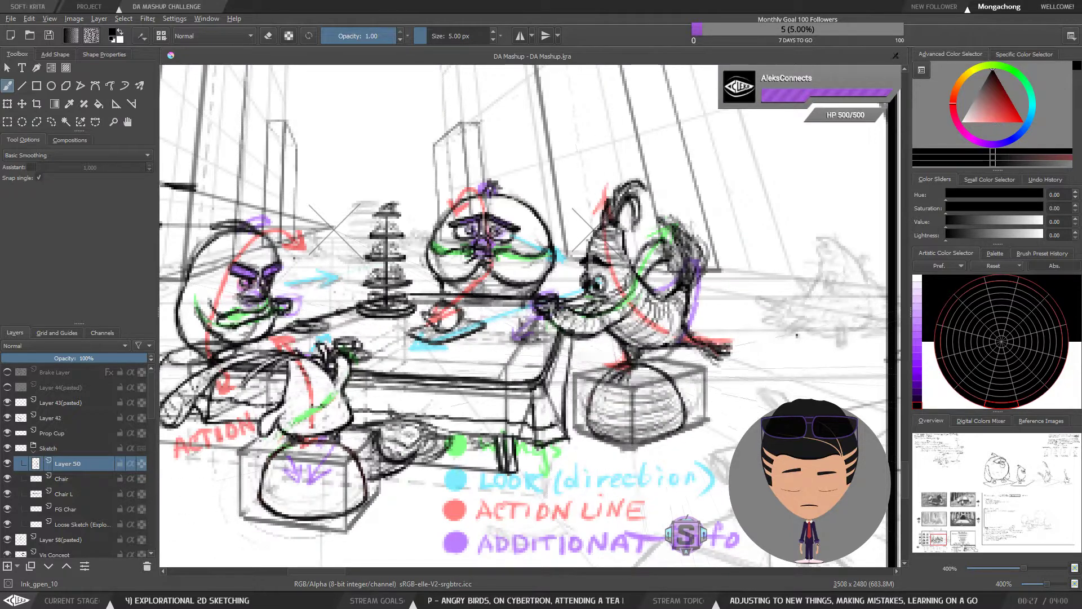
Step: Draw curved contour hatching over the round moustached bird behind the table and the foreground bird
left_click_drag(619, 226, 684, 249)
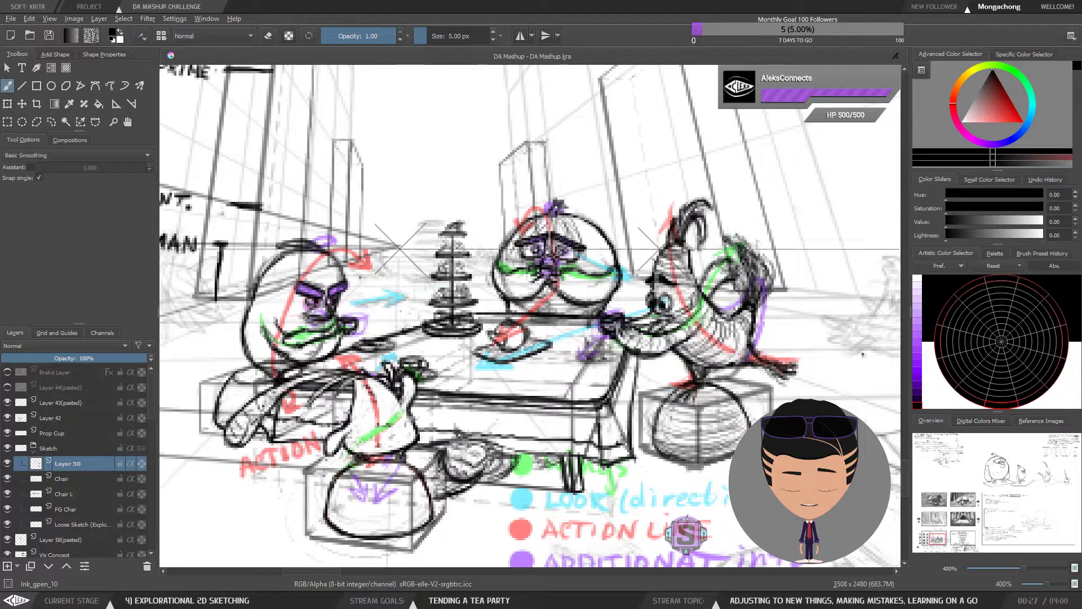
left_click_drag(569, 221, 583, 247)
left_click_drag(578, 222, 601, 259)
left_click_drag(596, 231, 608, 264)
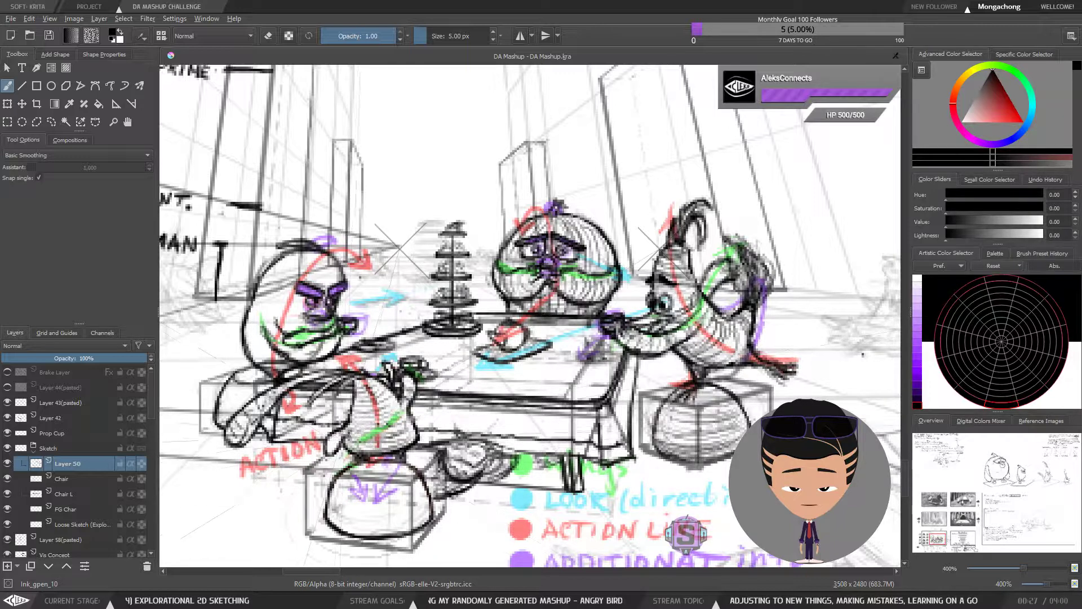
left_click_drag(333, 442, 325, 449)
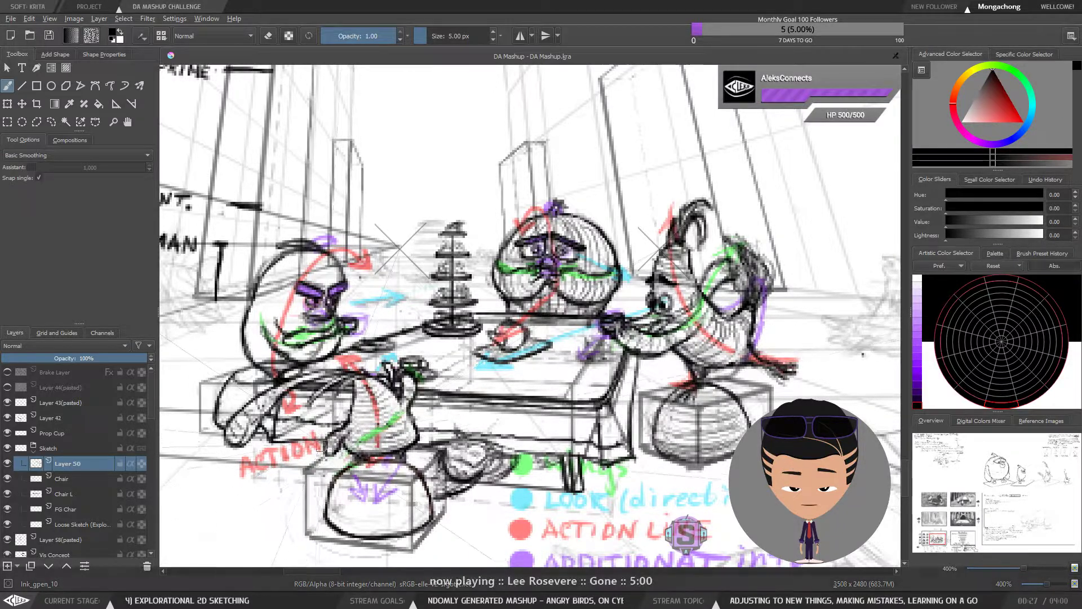
left_click_drag(362, 361, 428, 368)
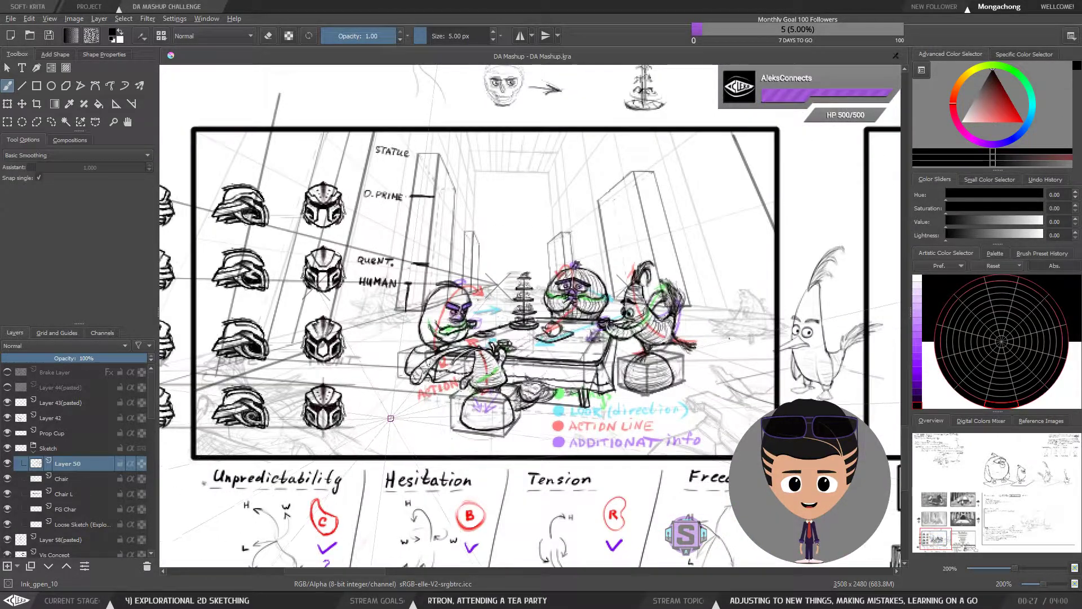
Step: Check the scene in mirrored view, restore it, and hatch contour lines over the left-hand bird's body
key("m")
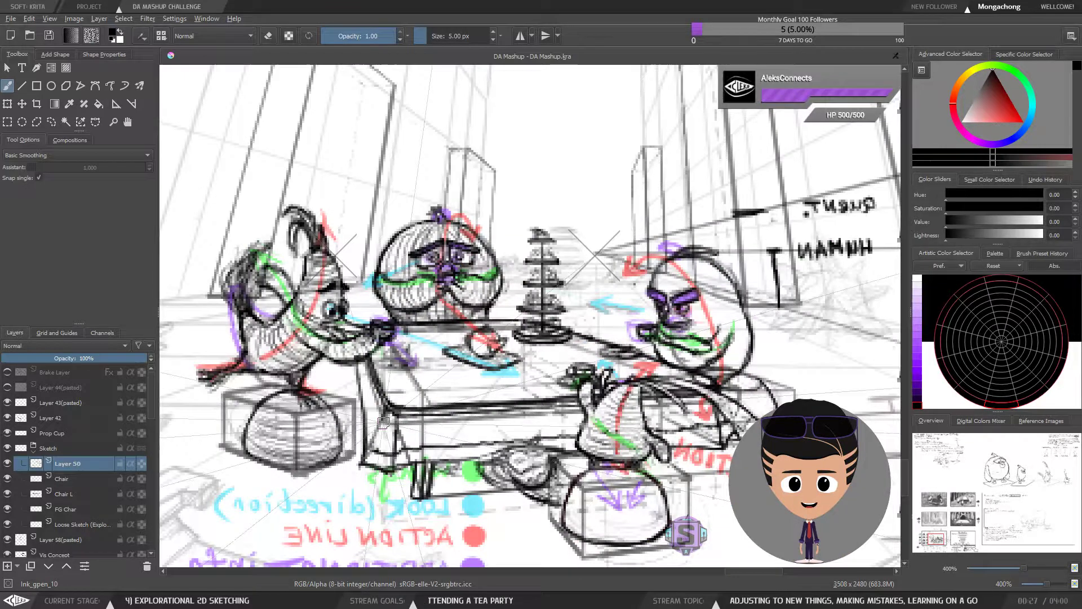
key("m")
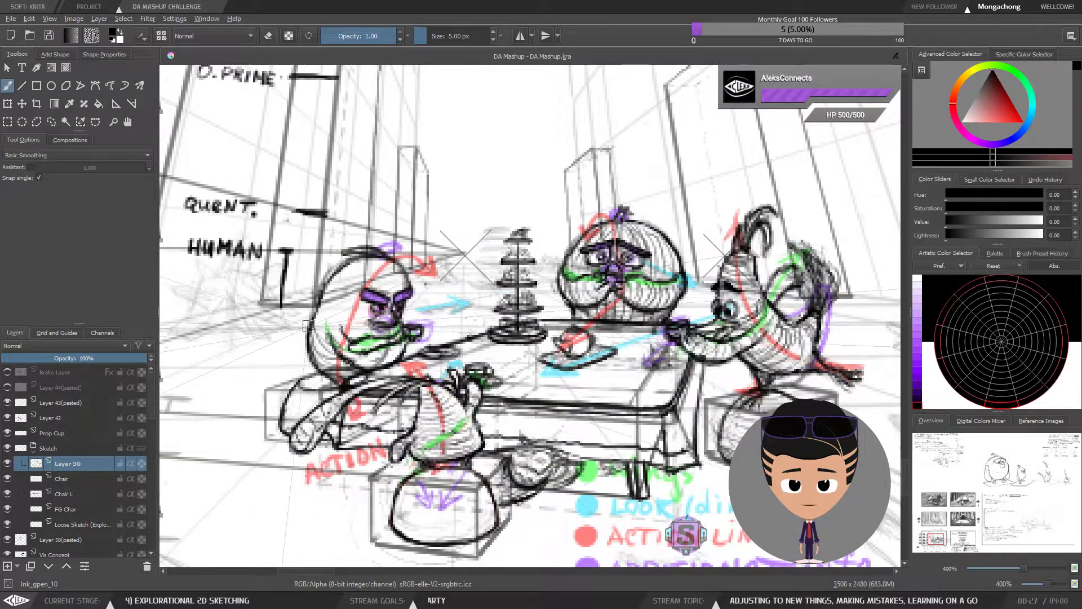
left_click_drag(323, 314, 358, 335)
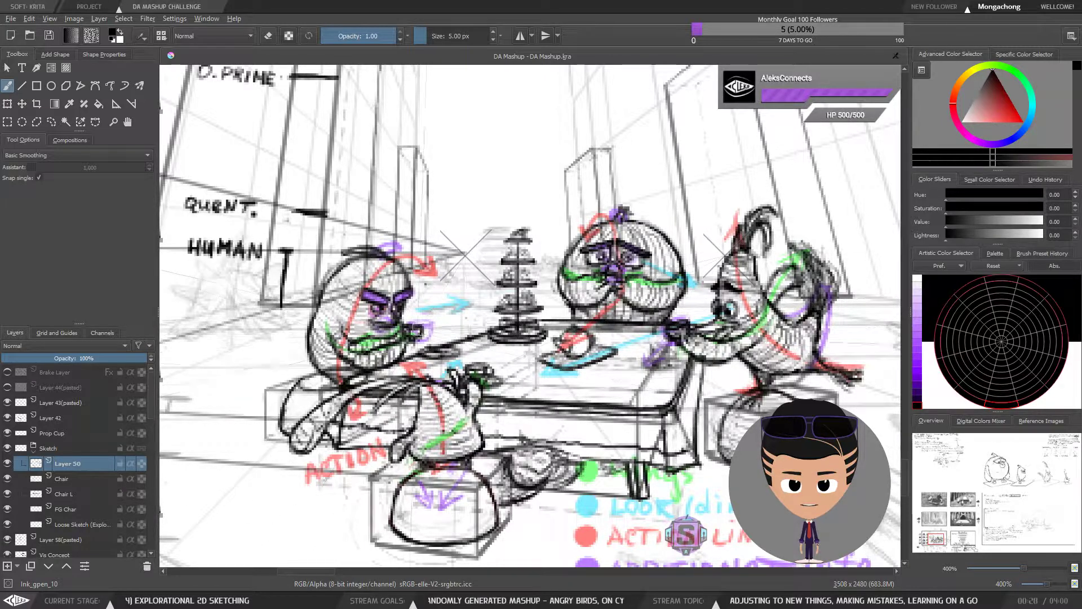
key("minus")
mouse_move(592, 419)
left_mouse_down()
mouse_move(539, 418)
mouse_move(582, 418)
left_mouse_up()
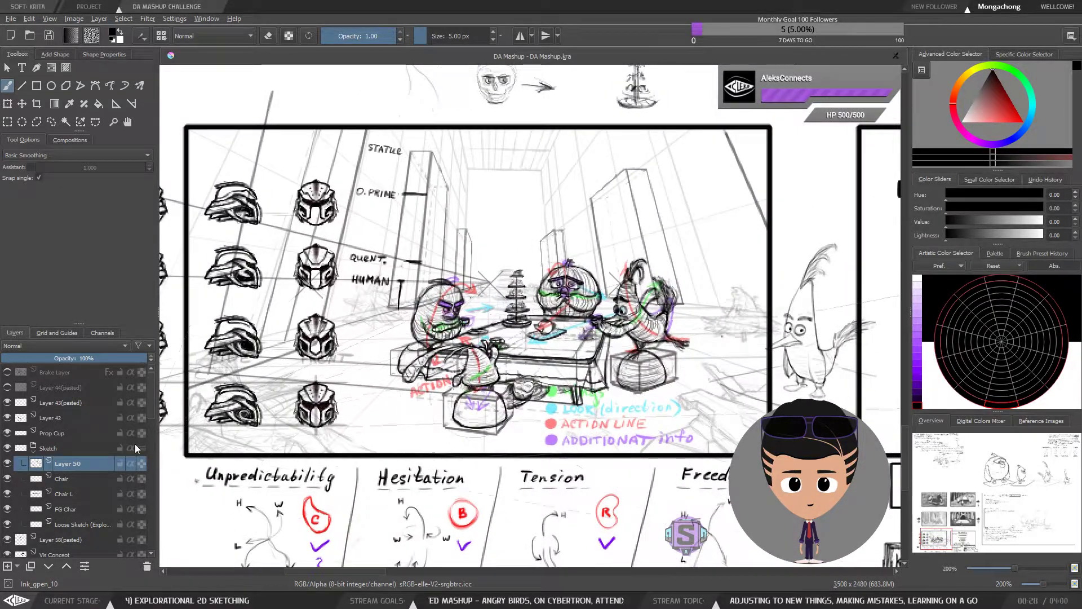
Step: Rename the new hatching layer as FS
double_click(68, 463)
type("F")
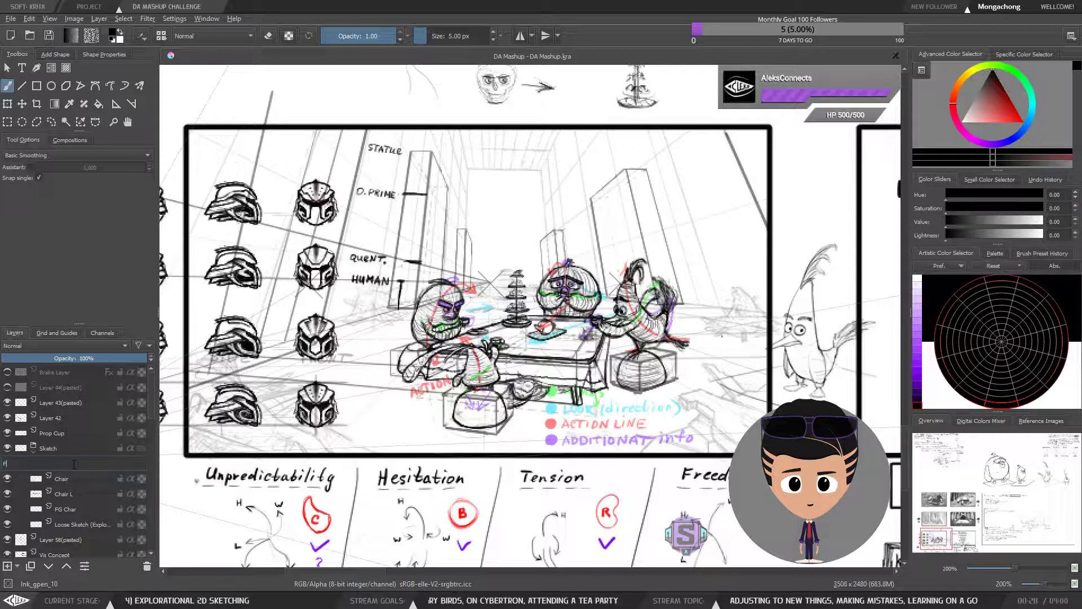
type("S")
key("Return")
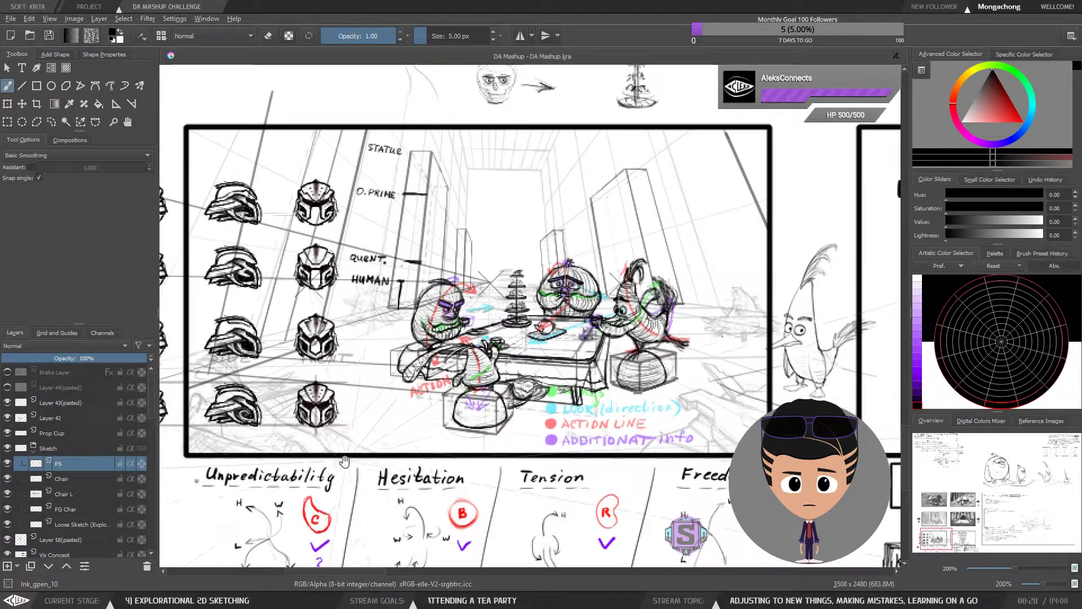
Step: Examine the contour lines on the three-quarter helmet sketch outside the frame and compare them with the tea party scene
scroll(359, 451, "up", 4)
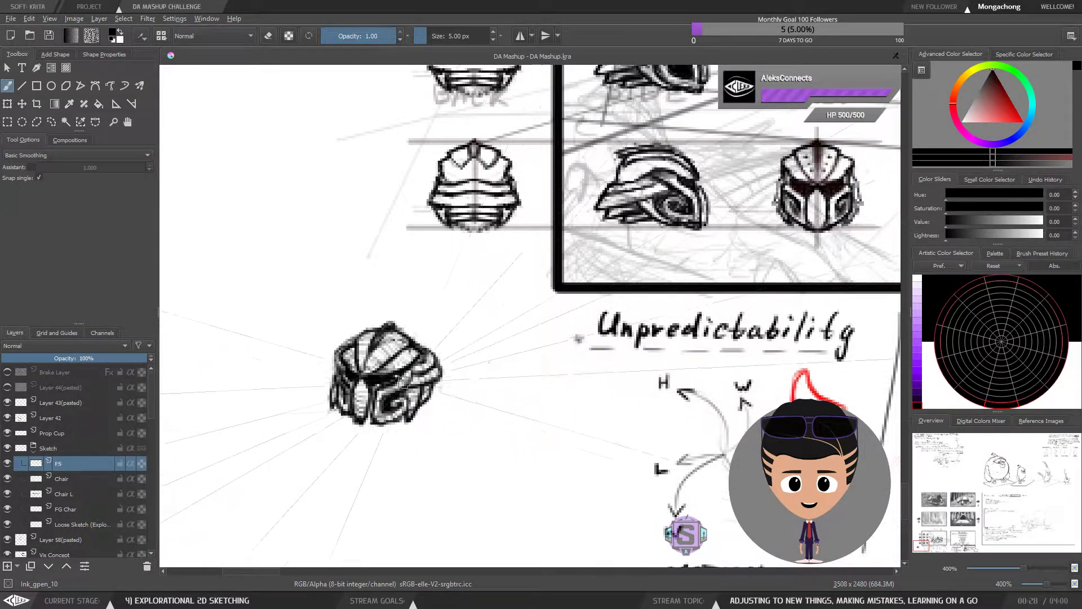
key("minus")
key("minus")
key("plus")
key("plus")
key("minus")
key("minus")
mouse_move(575, 363)
left_mouse_down()
mouse_move(401, 448)
mouse_move(537, 417)
mouse_move(527, 394)
mouse_move(536, 422)
mouse_move(524, 428)
mouse_move(438, 429)
left_mouse_up()
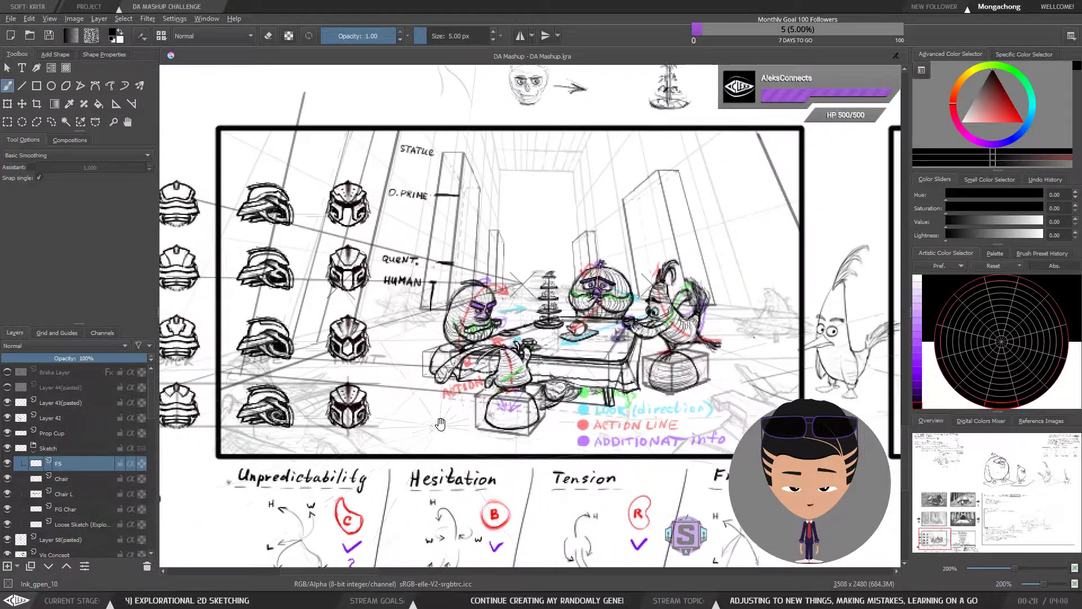
Step: Add crossing contour lines over the hatching of the four birds to form a wireframe grid on their bodies
scroll(426, 363, "up", 3)
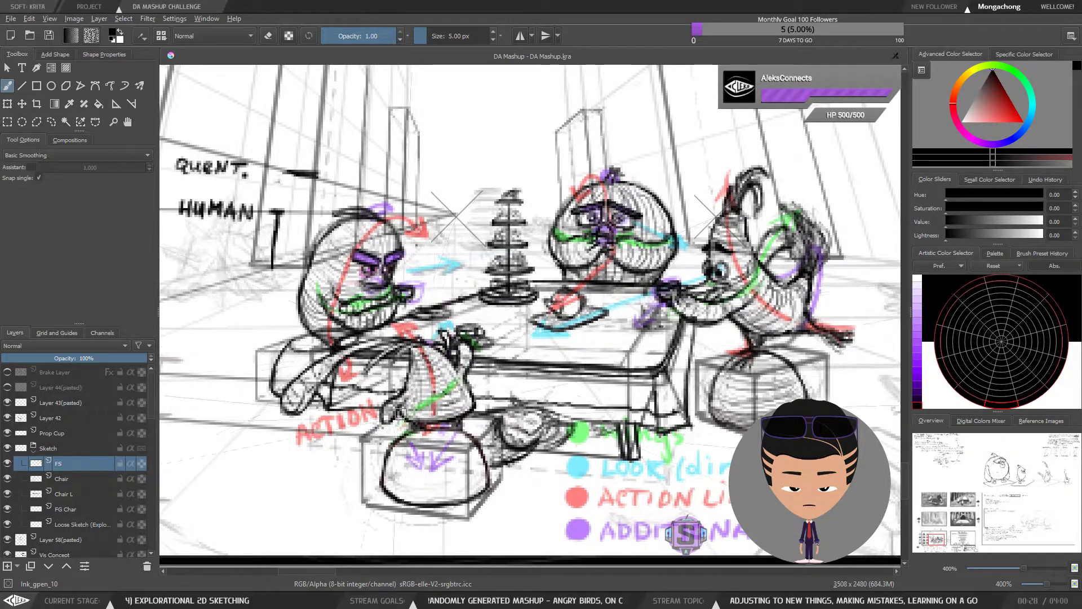
left_click_drag(582, 332, 530, 378)
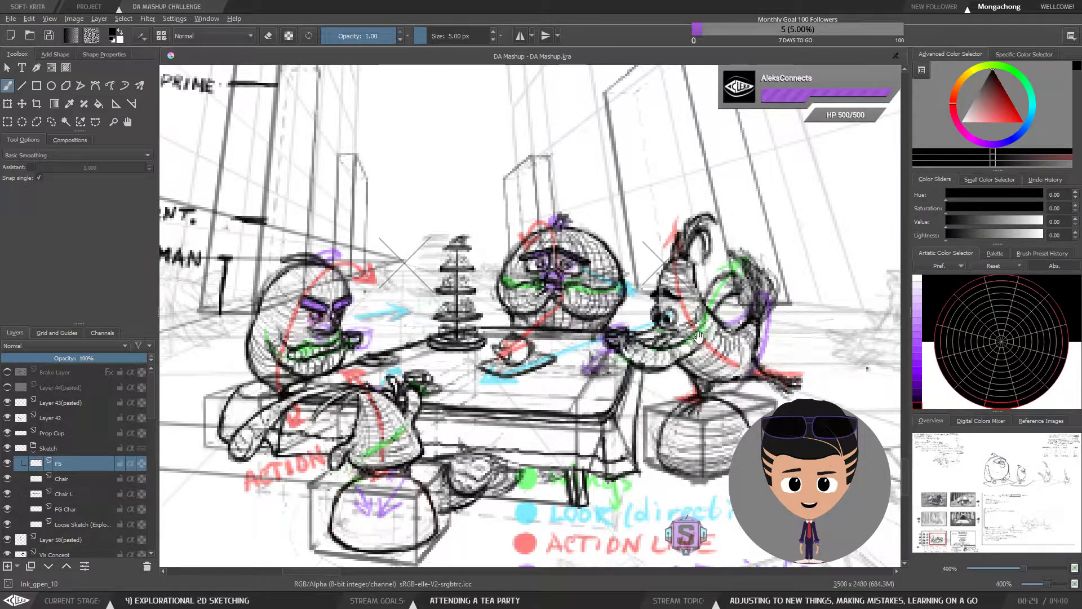
left_click_drag(547, 316, 514, 286)
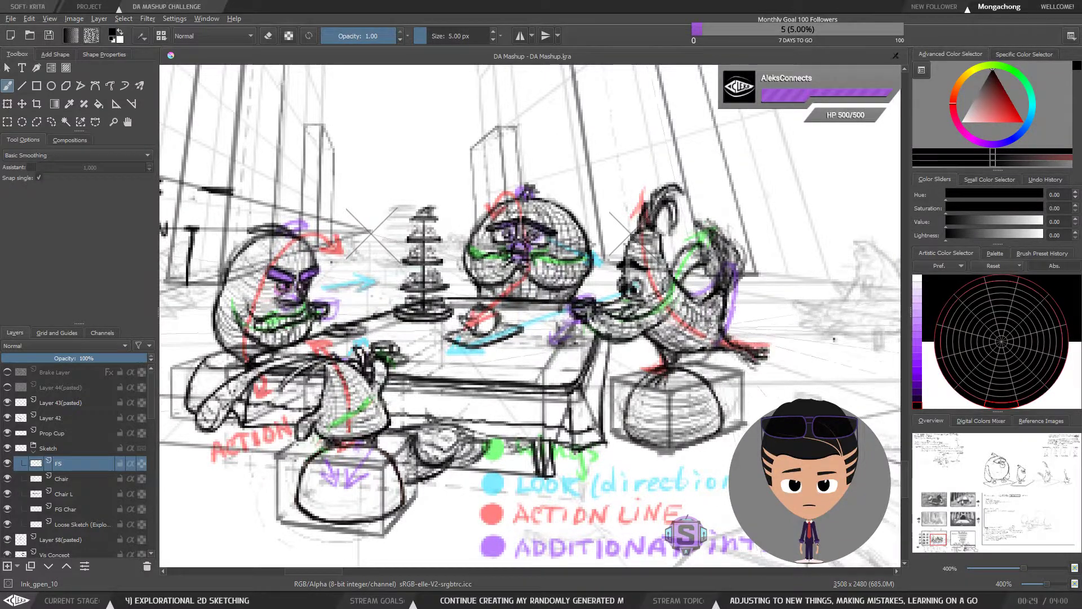
scroll(507, 343, "down", 3)
scroll(507, 343, "up", 3)
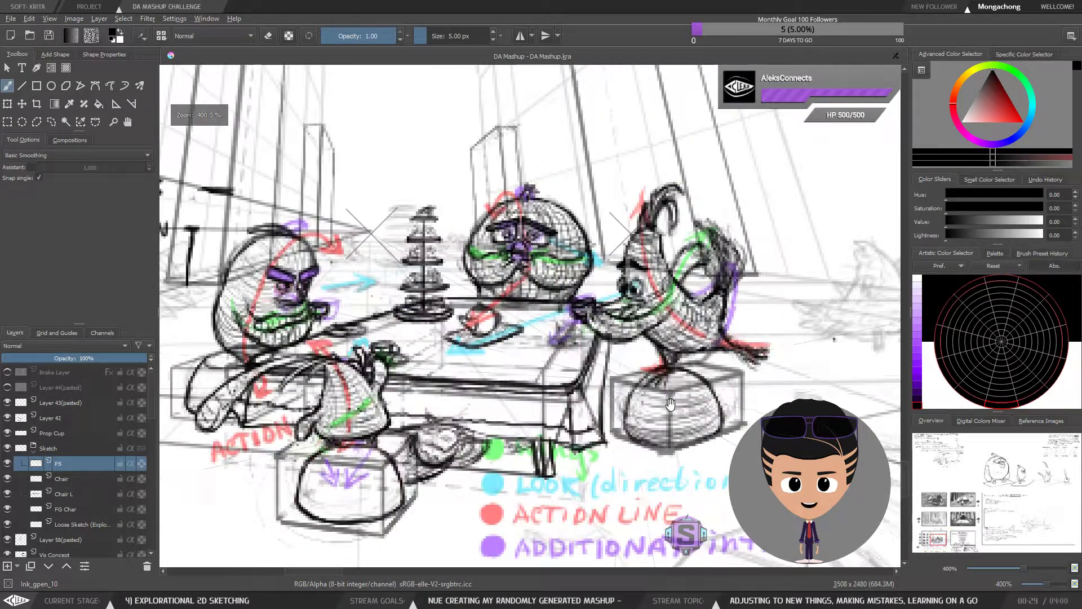
Step: Draw wireframe contour grids on the rounded seats beneath the right, foreground and left birds
left_click_drag(649, 396, 567, 367)
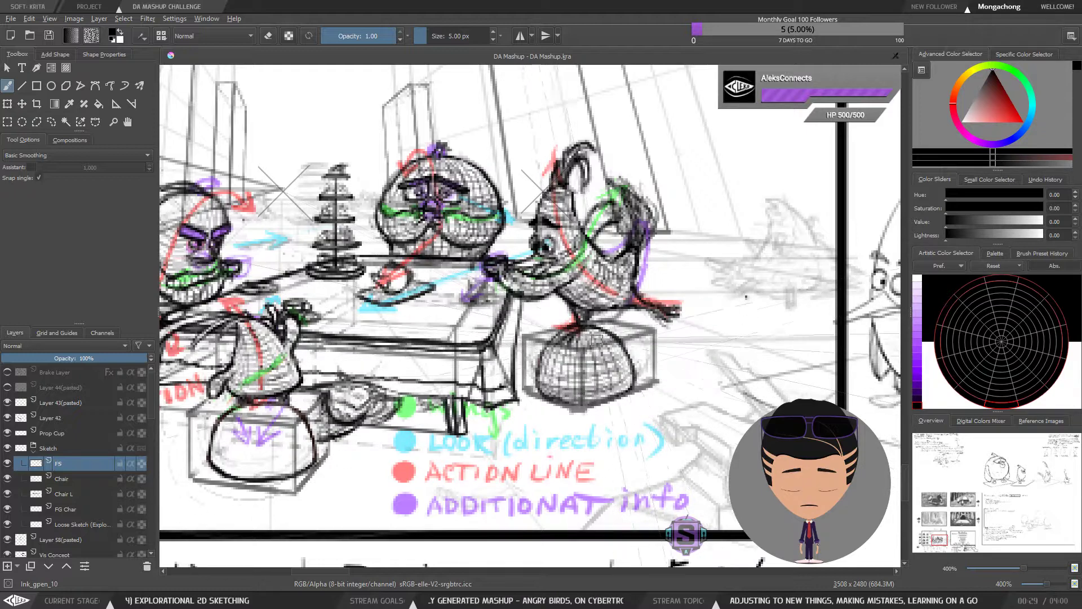
mouse_move(582, 336)
left_mouse_down()
mouse_move(637, 336)
mouse_move(691, 277)
left_mouse_up()
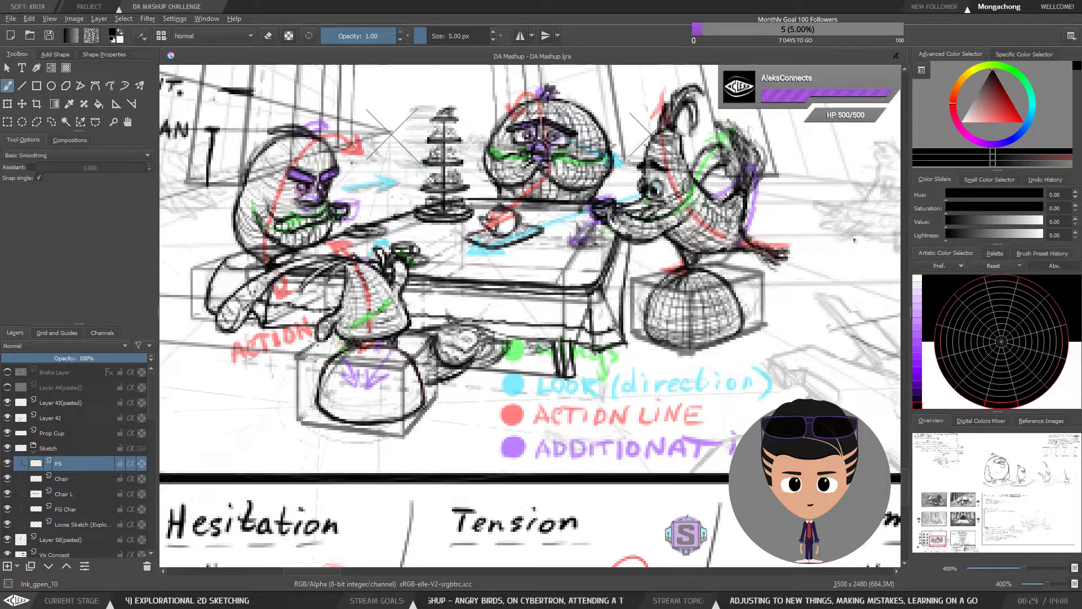
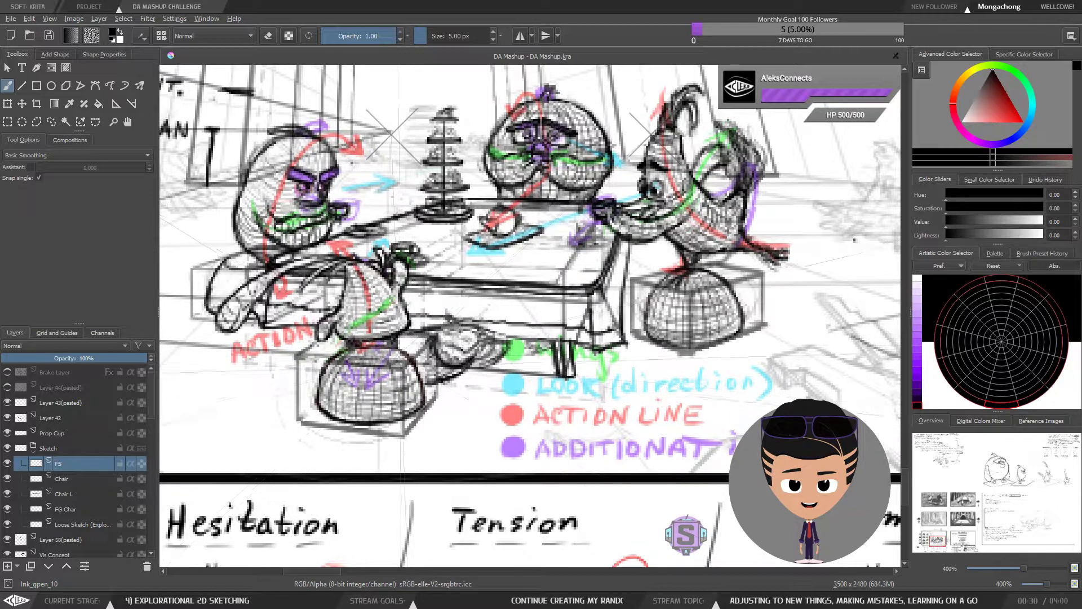
key("minus")
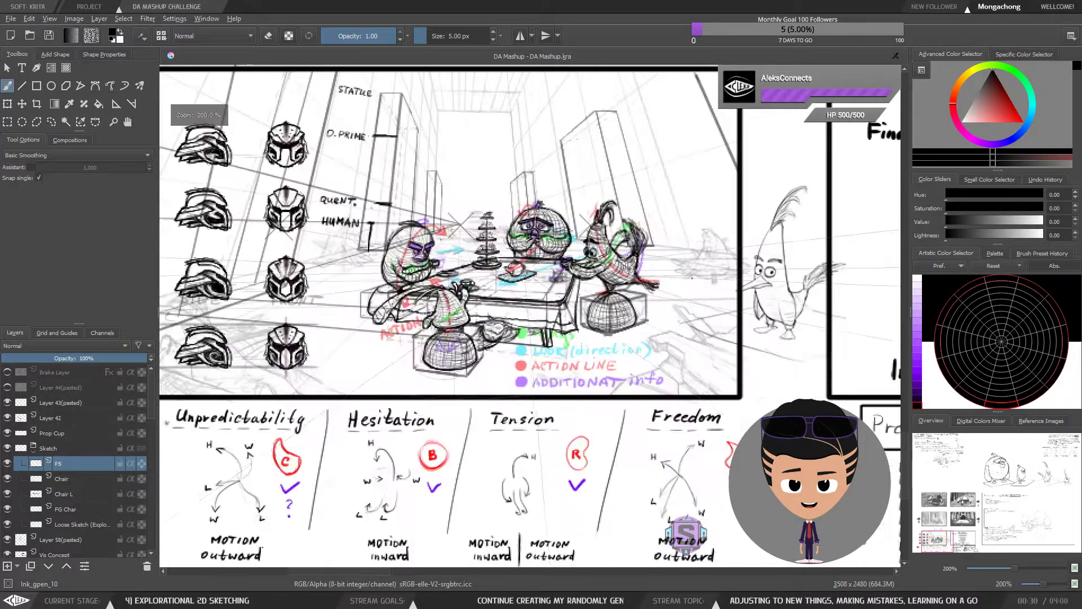
key("plus")
left_click_drag(207, 296, 271, 362)
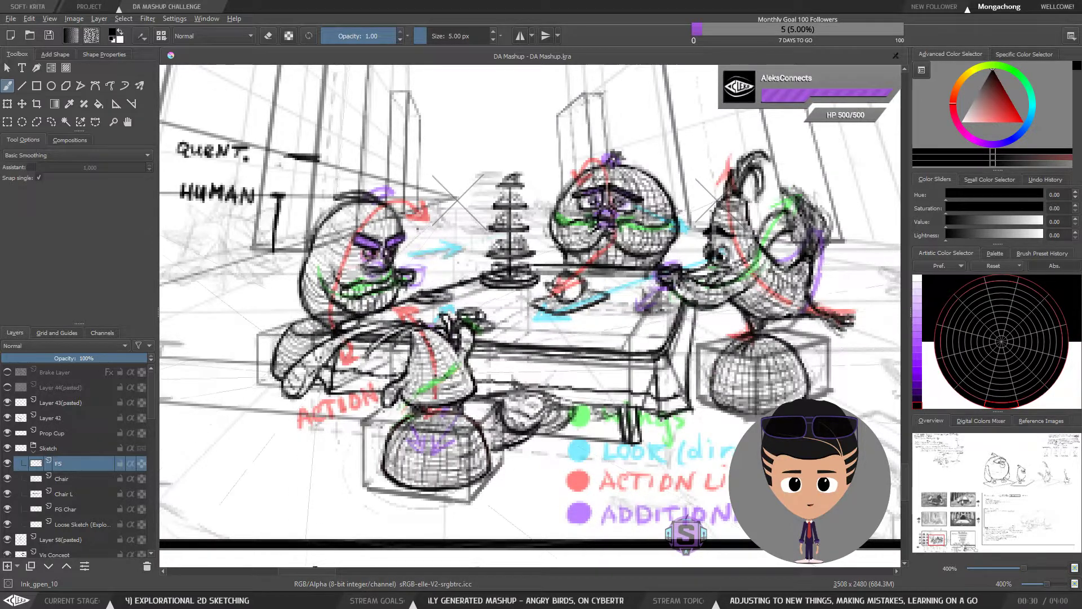
key("ctrl+minus")
key("ctrl+minus")
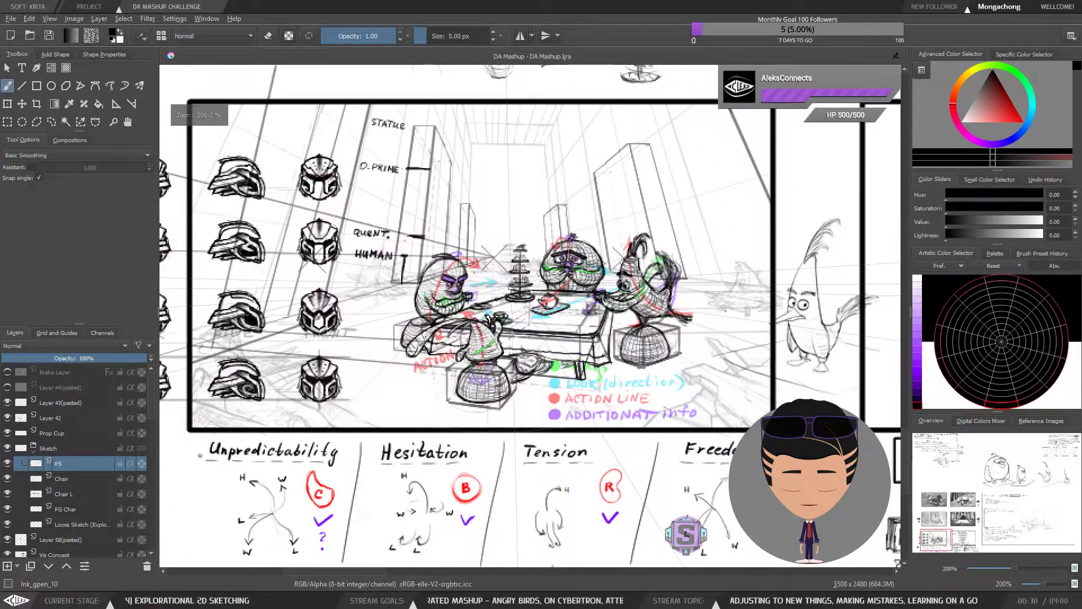
Step: Examine the wireframe contour grids on the birds and rounded seats in the tea party frame, both close up and in full view
key("ctrl+plus")
key("ctrl+plus")
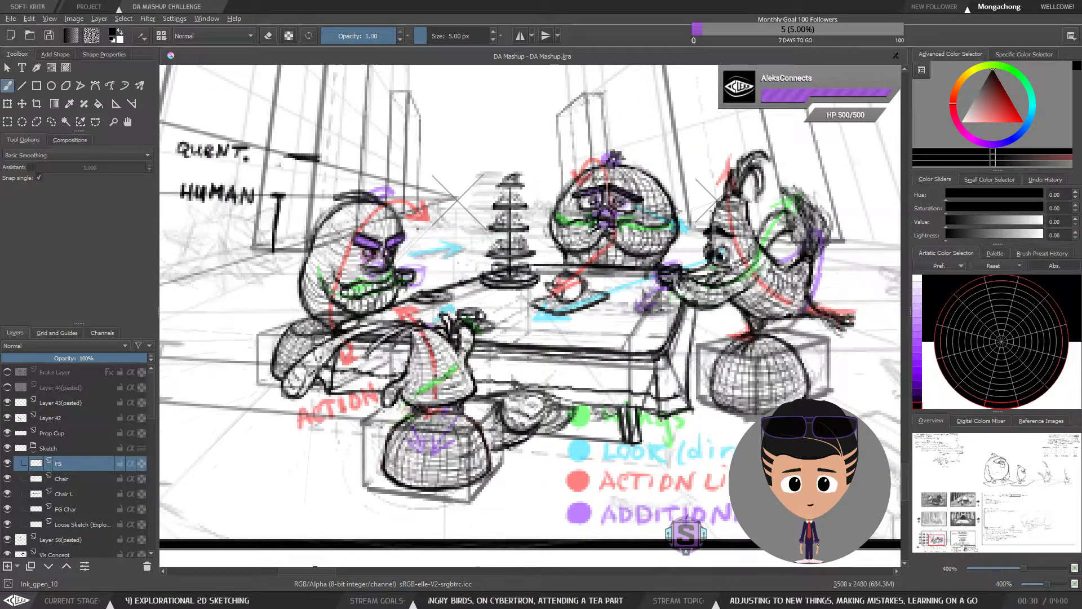
key("minus")
key("minus")
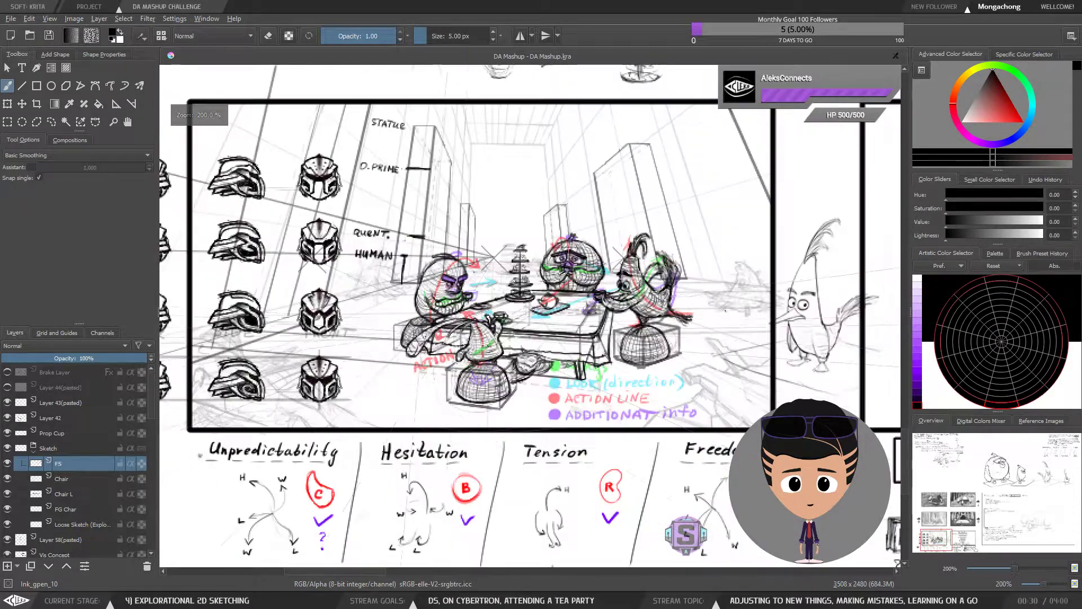
left_click_drag(544, 358, 569, 447)
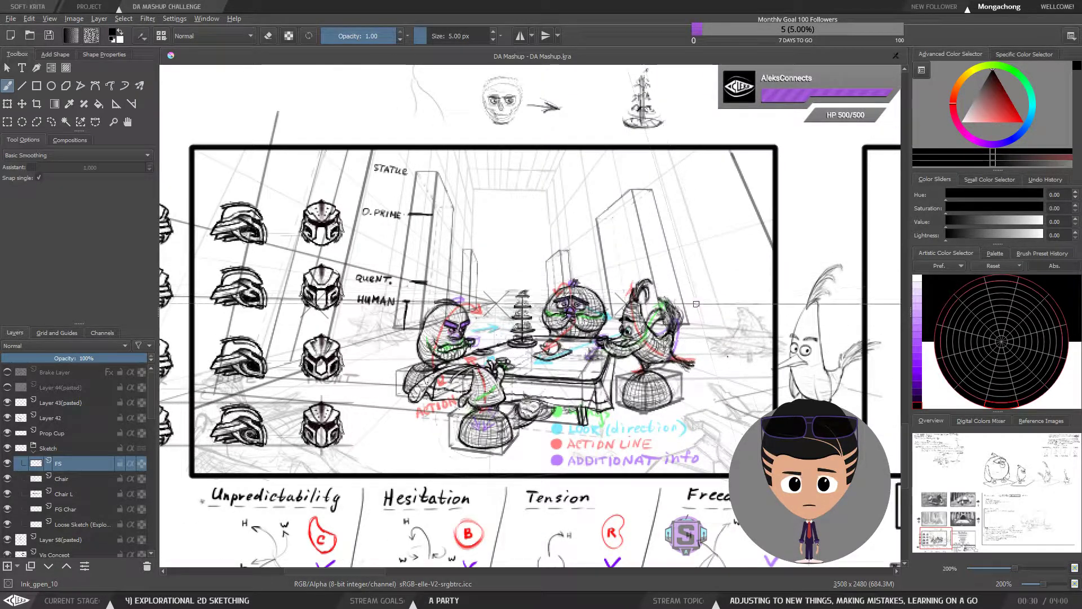
mouse_move(596, 341)
left_mouse_down()
mouse_move(641, 333)
mouse_move(648, 316)
mouse_move(670, 324)
mouse_move(654, 345)
mouse_move(663, 341)
left_mouse_up()
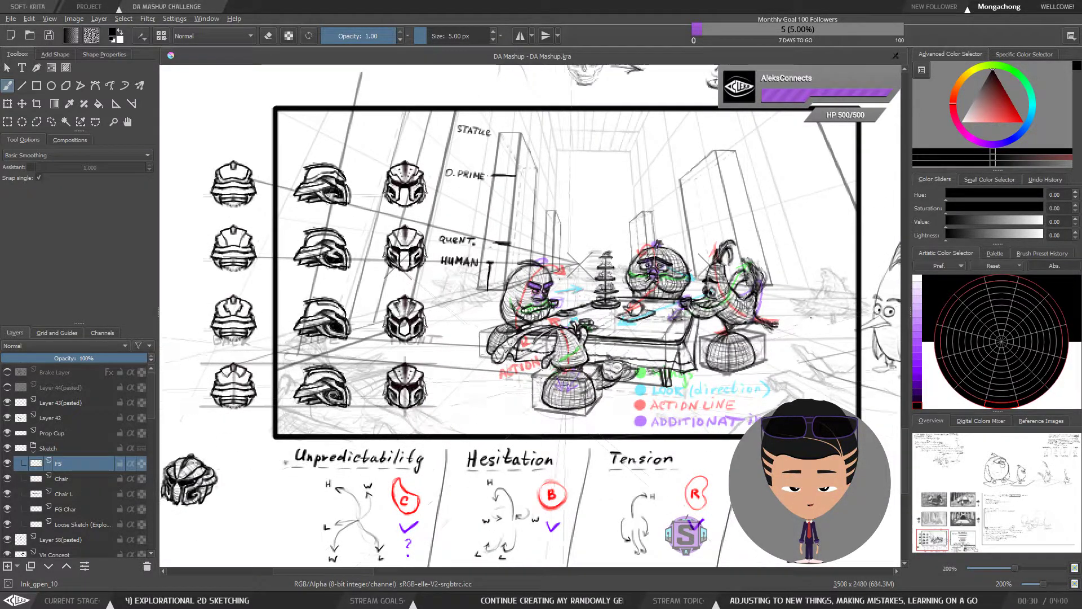
left_click_drag(564, 405, 533, 405)
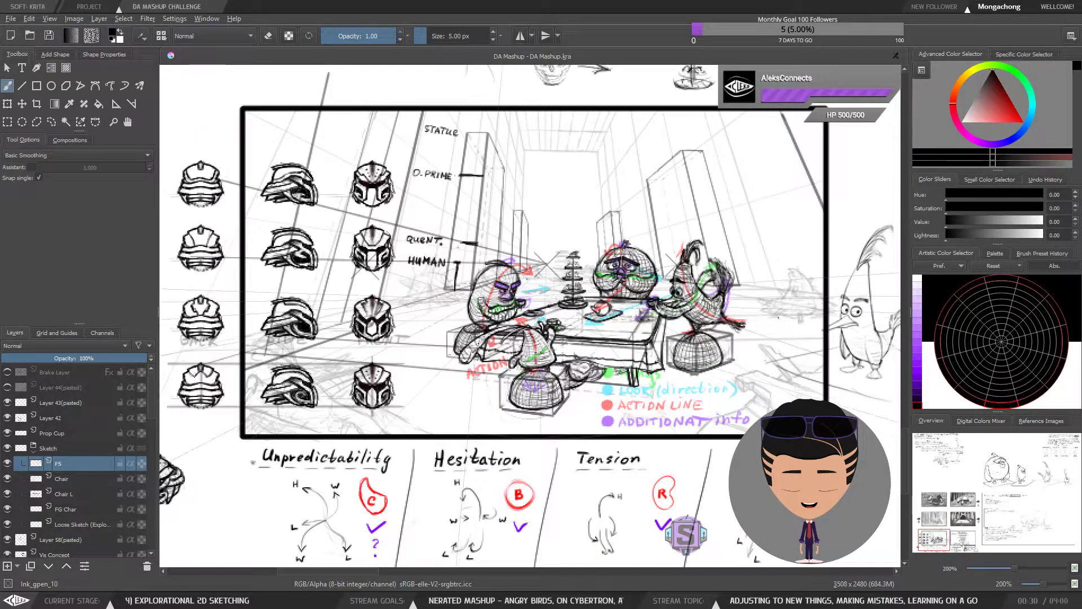
mouse_move(516, 424)
left_mouse_down()
mouse_move(497, 392)
mouse_move(447, 430)
mouse_move(456, 459)
mouse_move(496, 457)
mouse_move(429, 478)
mouse_move(458, 435)
mouse_move(407, 496)
mouse_move(484, 499)
mouse_move(604, 451)
mouse_move(720, 371)
left_mouse_up()
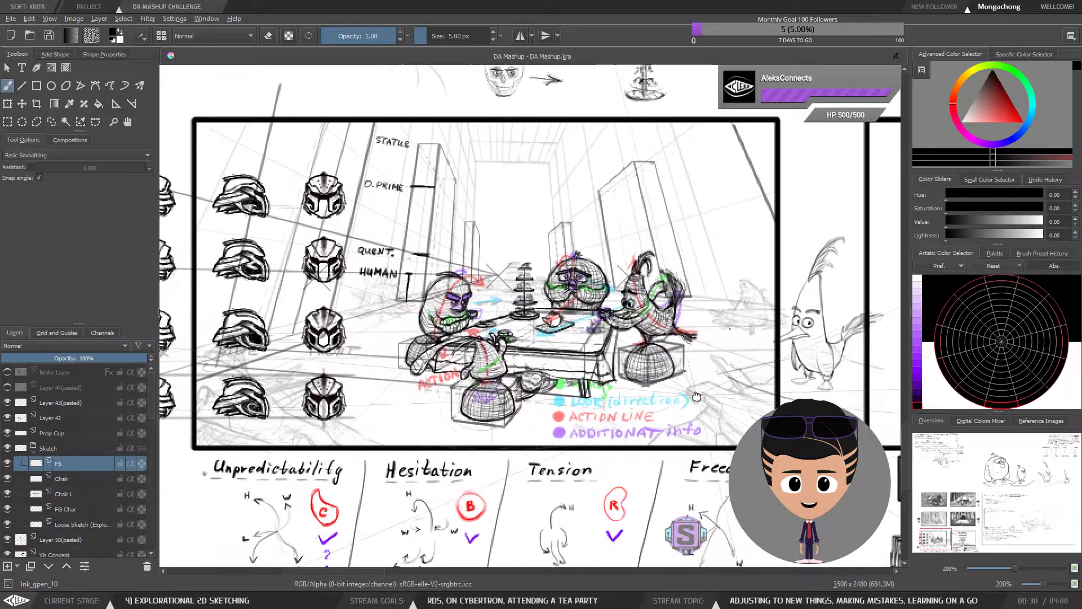
left_click_drag(578, 463, 483, 451)
left_click_drag(572, 466, 829, 315)
key("plus")
key("plus")
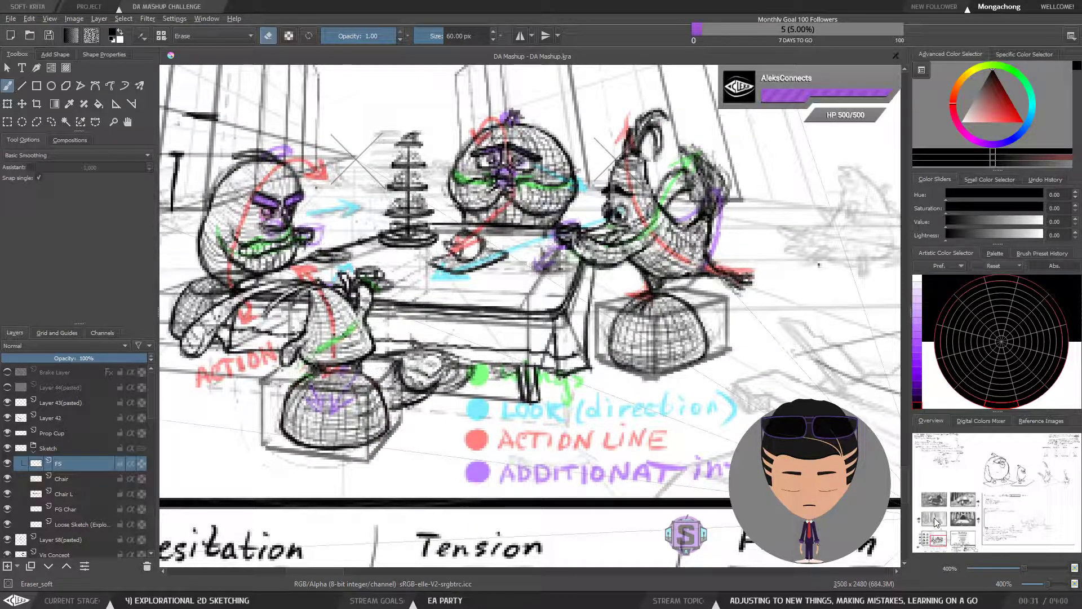
left_click_drag(550, 343, 591, 387)
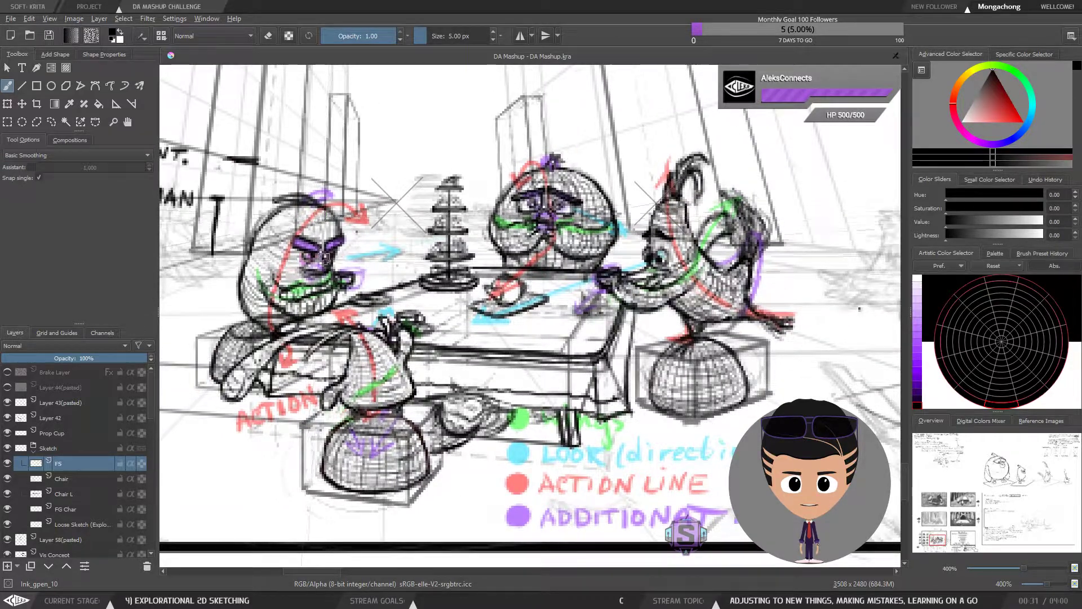
Step: Examine the Practical thinker and Theoretical thinker diagrams beneath the Visualization frame and compare them with the tea party sketch
key("minus")
key("minus")
left_click_drag(657, 434, 585, 423)
mouse_move(433, 321)
left_mouse_down()
mouse_move(630, 391)
mouse_move(365, 255)
left_mouse_up()
left_click_drag(725, 356, 327, 295)
mouse_move(699, 376)
left_mouse_down()
mouse_move(530, 359)
mouse_move(613, 328)
left_mouse_up()
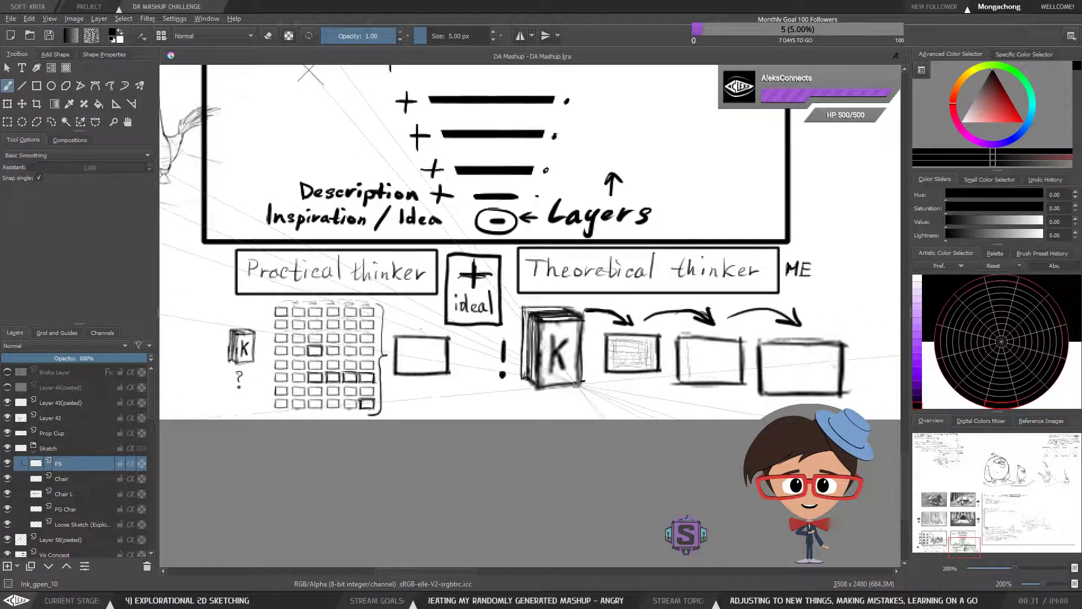
left_click_drag(616, 396, 500, 389)
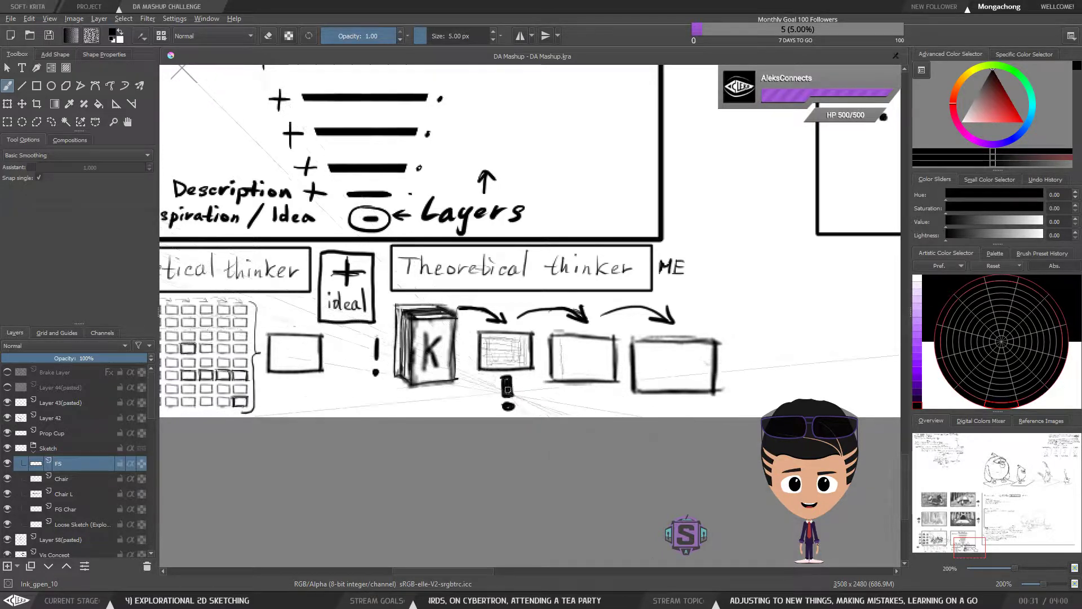
key("minus")
key("minus")
left_click_drag(531, 391, 570, 410)
key("l")
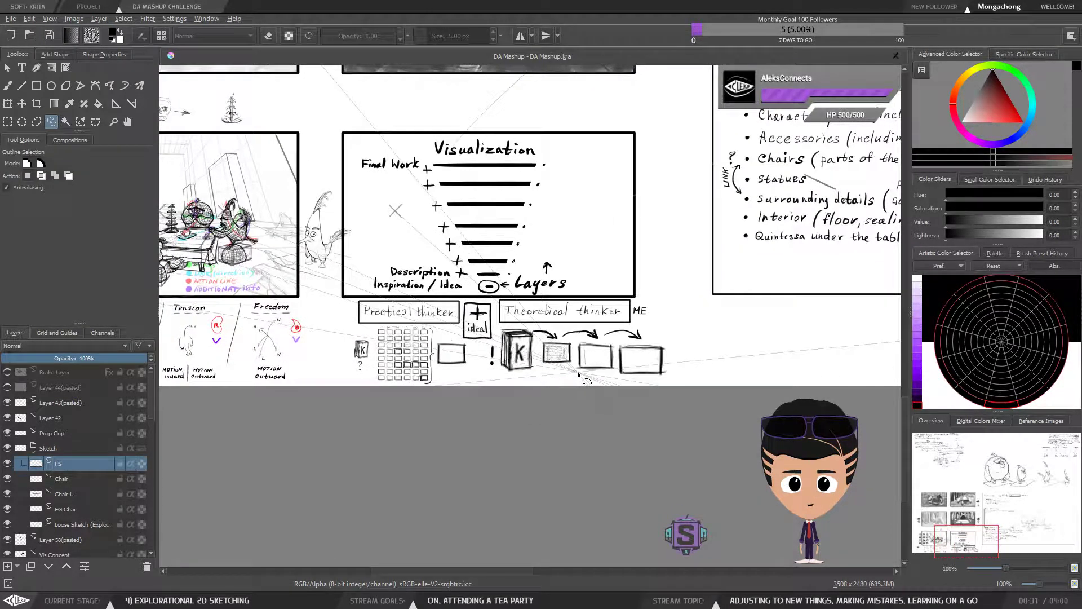
key("b")
left_click_drag(551, 367, 620, 382)
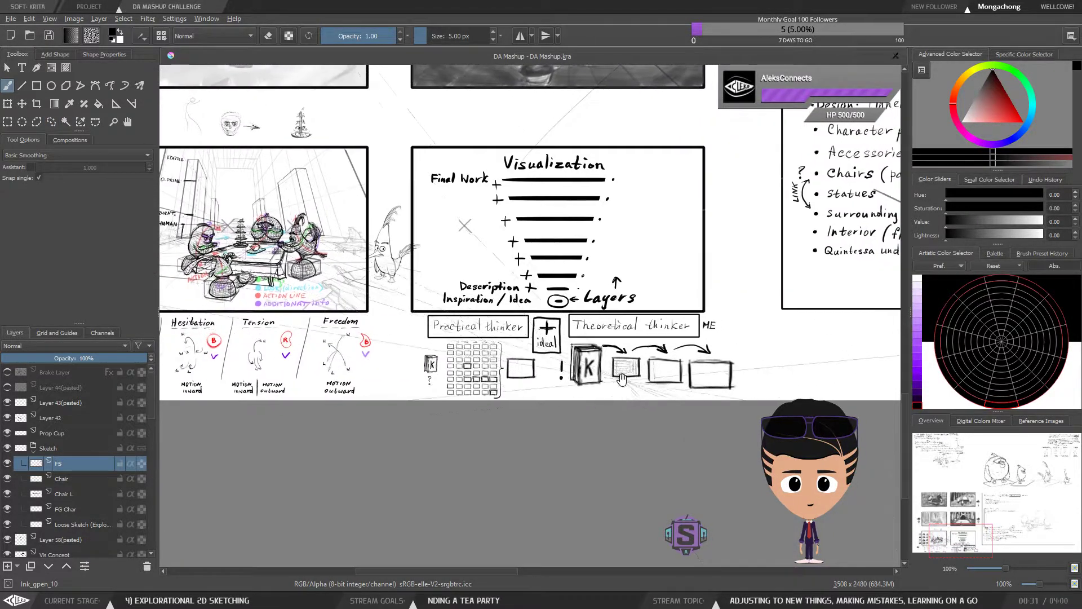
Step: Try outlining the top two rows of the Practical thinker thumbnail grid with an unfilled rectangle about 90 by 21 px
key("plus")
key("plus")
left_click_drag(301, 465, 478, 395)
key("plus")
key("plus")
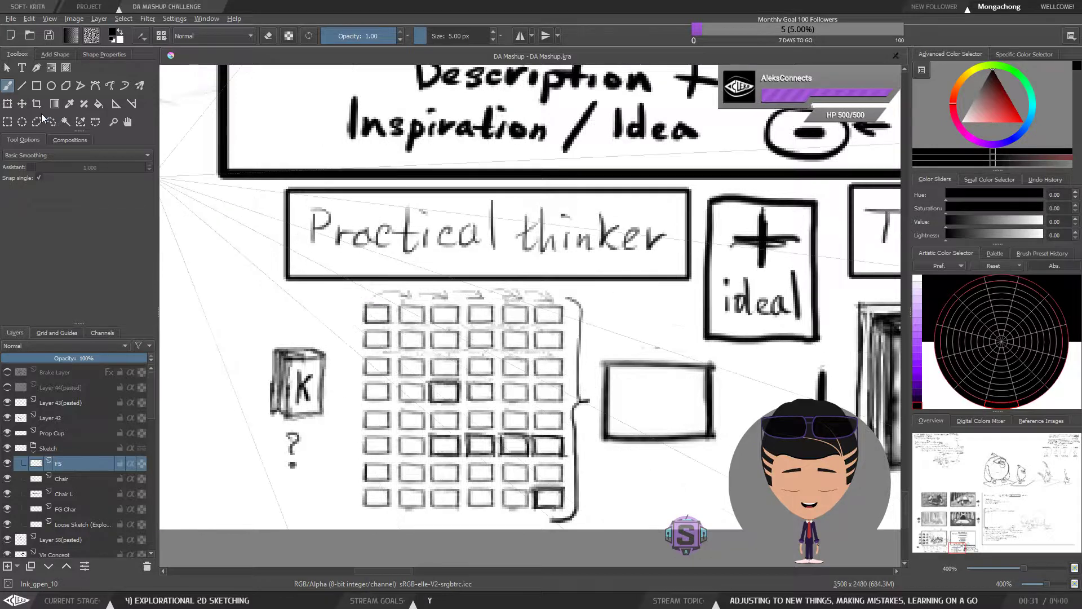
left_click(36, 85)
mouse_move(363, 304)
left_mouse_down()
mouse_move(531, 370)
mouse_move(563, 376)
mouse_move(566, 352)
left_mouse_up()
key("ctrl+z")
scroll(495, 431, "down", 3)
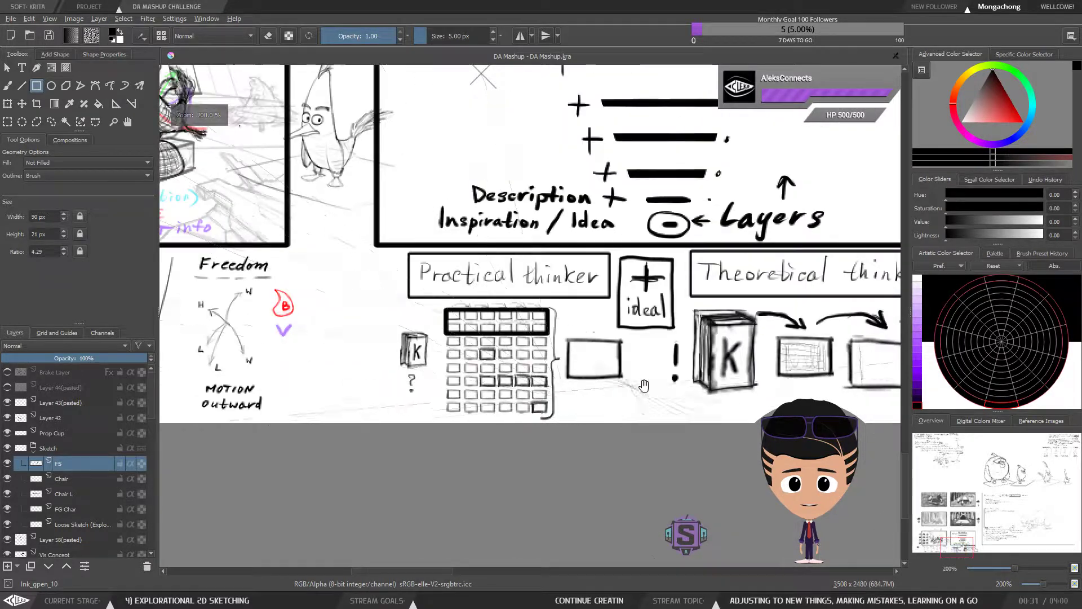
Step: Try outlining the first three rows of the Practical thinker thumbnail grid with a rectangle about 92 by 35 px
scroll(391, 363, "up", 1)
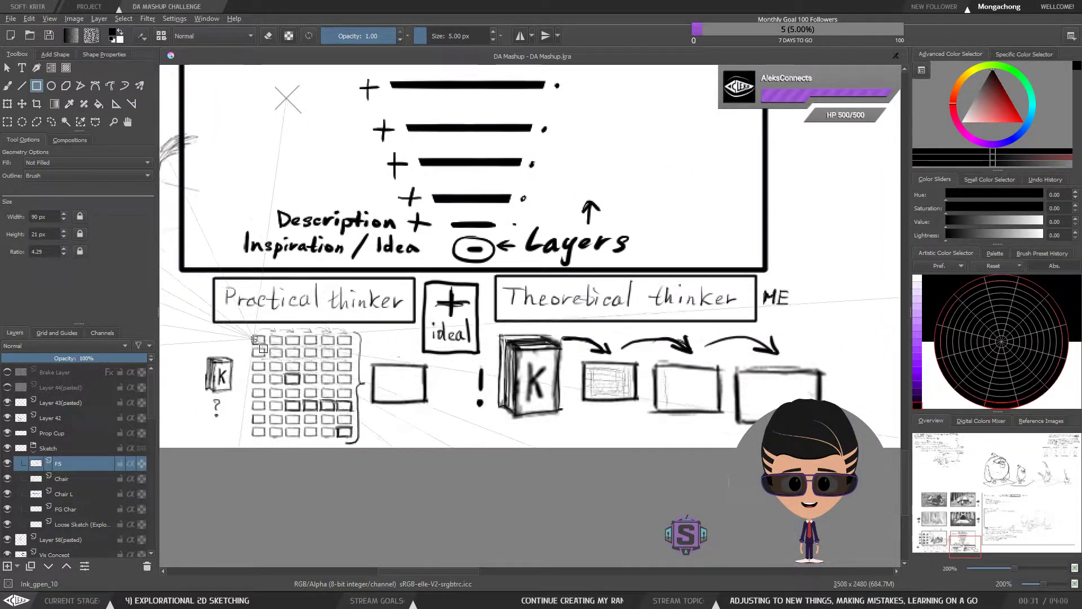
left_click_drag(249, 333, 353, 372)
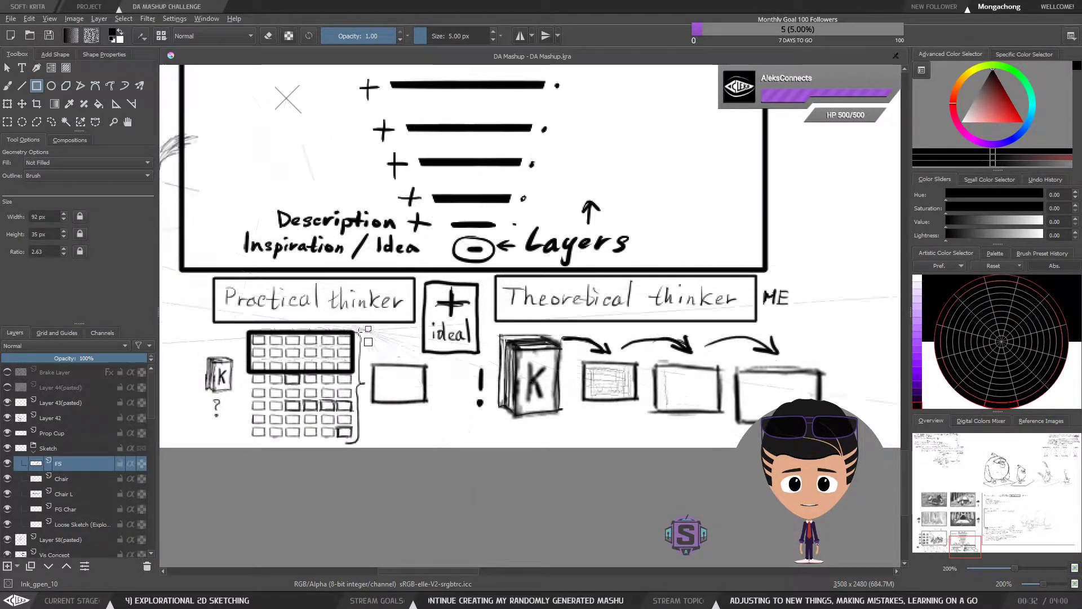
key("ctrl")
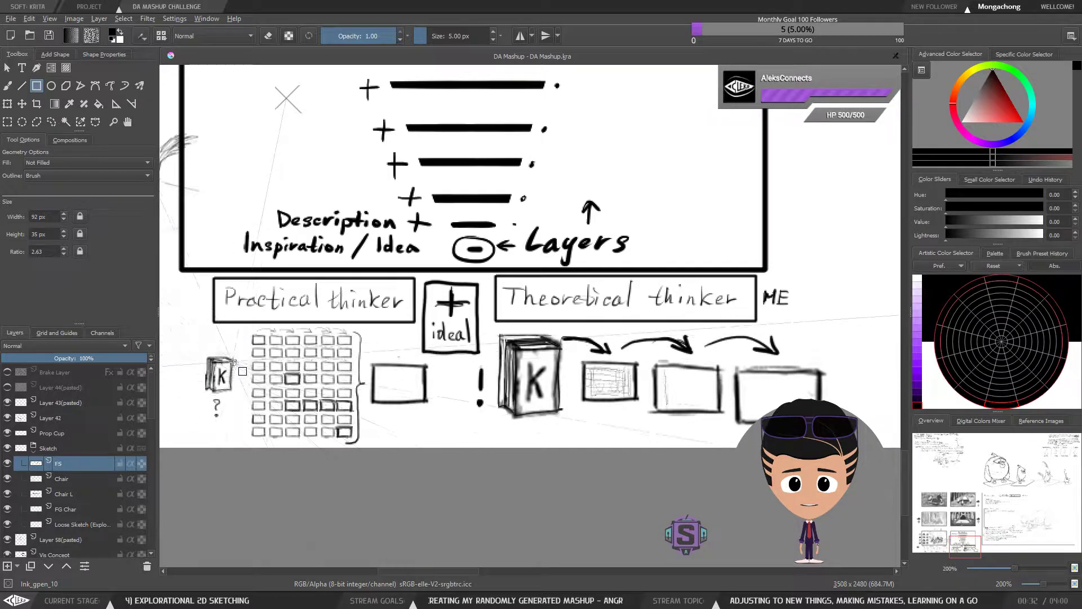
Step: Try a freehand curve around the small K book and question mark beside the Practical thinker grid
key("b")
left_click_drag(265, 384, 323, 370)
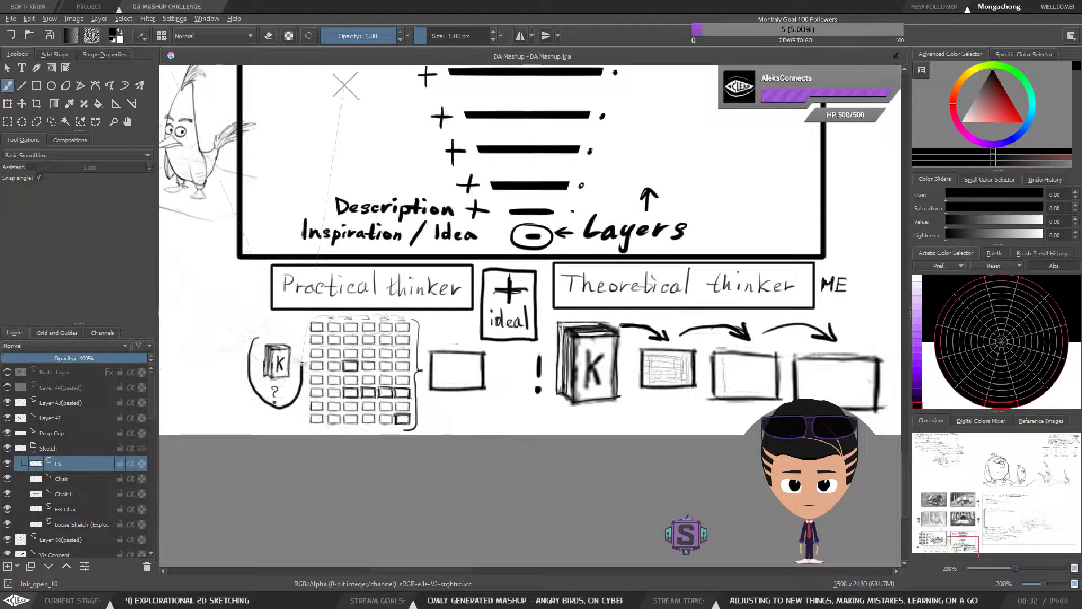
key("ctrl+z")
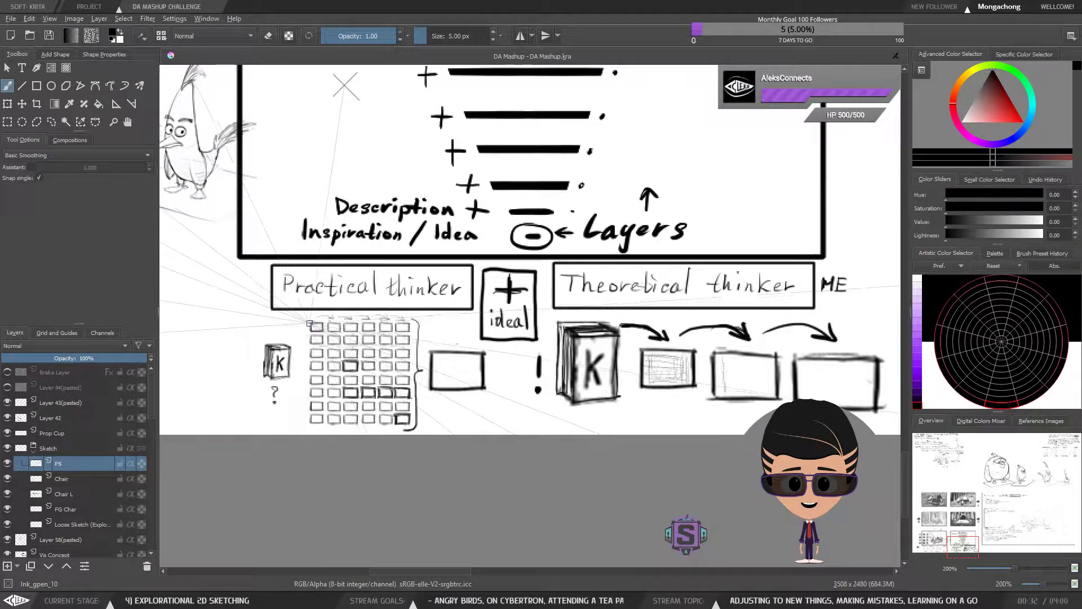
Step: Try outlining the first few thumbnails in the top row of the Practical thinker grid with a rectangle
left_click(35, 88)
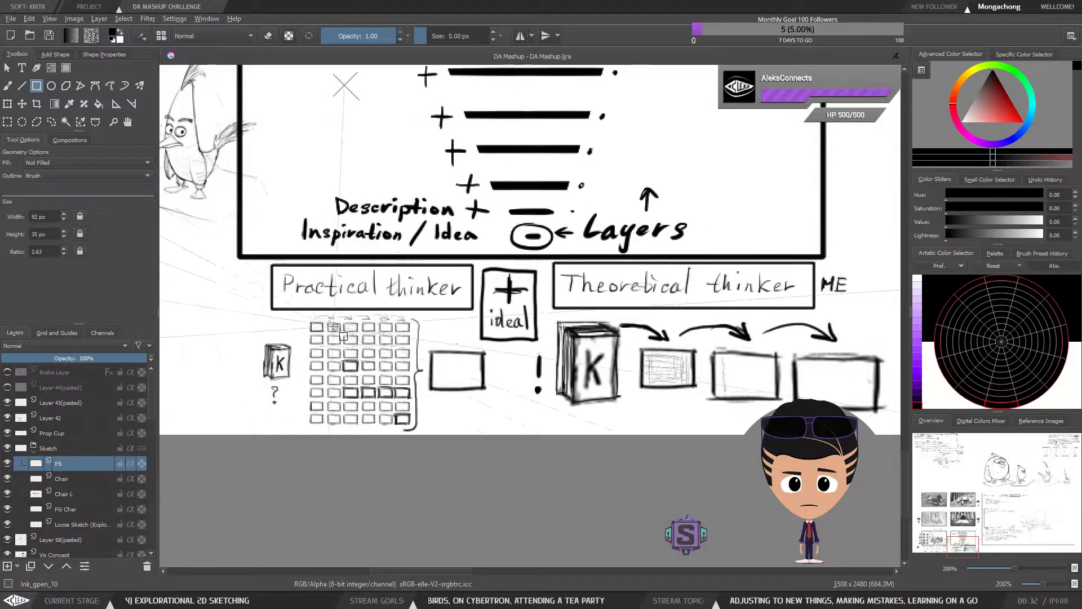
left_click_drag(407, 345, 412, 345)
left_click_drag(307, 319, 361, 334)
key("ctrl+z")
Step: Try rectangular outlines around the Theoretical thinker's K book and beneath the neighbouring frames, using a 3 px brush
mouse_move(606, 384)
left_mouse_down()
mouse_move(534, 364)
mouse_move(500, 338)
mouse_move(466, 341)
mouse_move(484, 386)
left_mouse_up()
key("b")
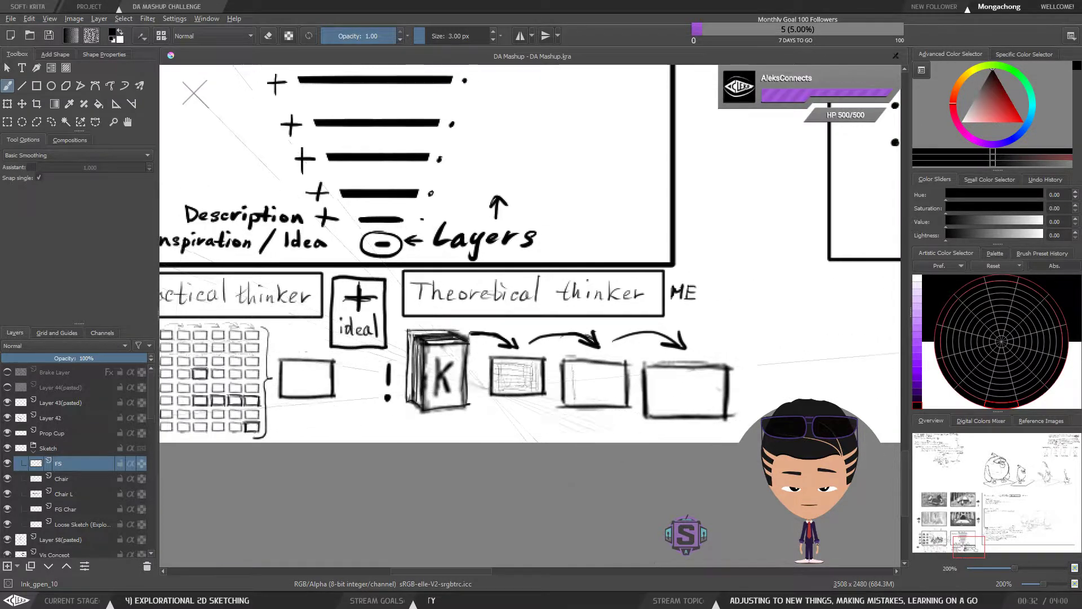
mouse_move(377, 392)
left_mouse_down()
mouse_move(399, 355)
mouse_move(341, 384)
left_mouse_up()
mouse_move(560, 360)
left_mouse_down()
mouse_move(569, 350)
mouse_move(600, 367)
left_mouse_up()
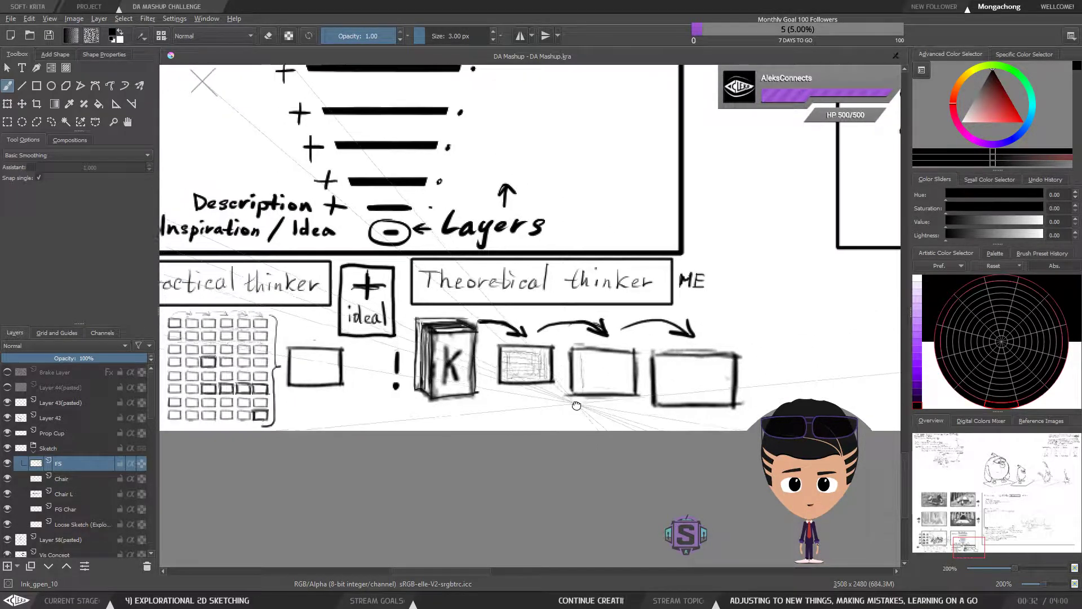
left_click_drag(503, 405, 486, 421)
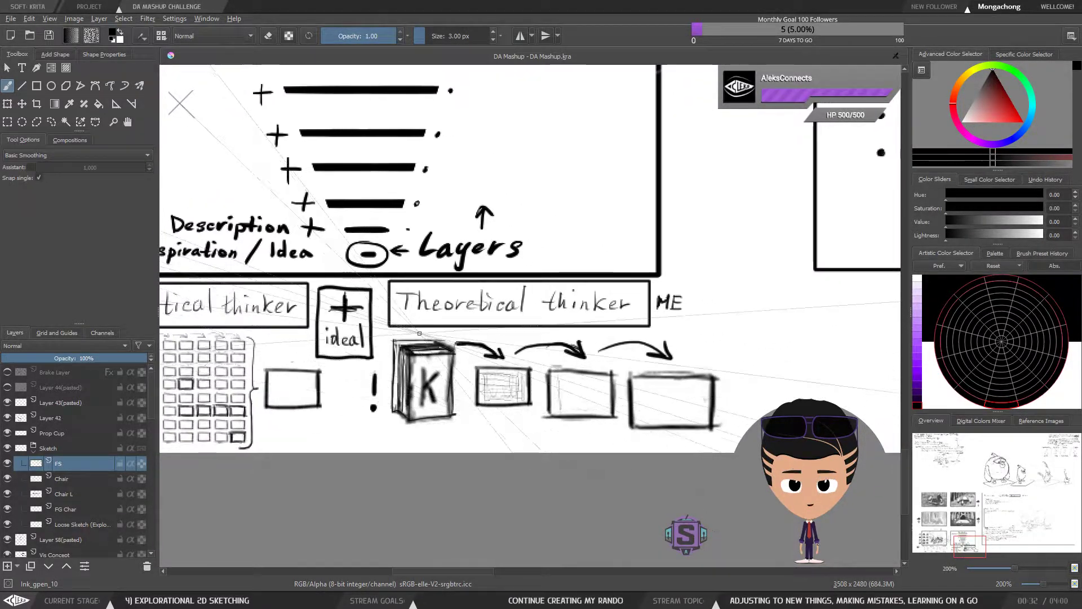
left_click(36, 87)
left_click_drag(384, 333, 425, 395)
left_click_drag(459, 430, 460, 432)
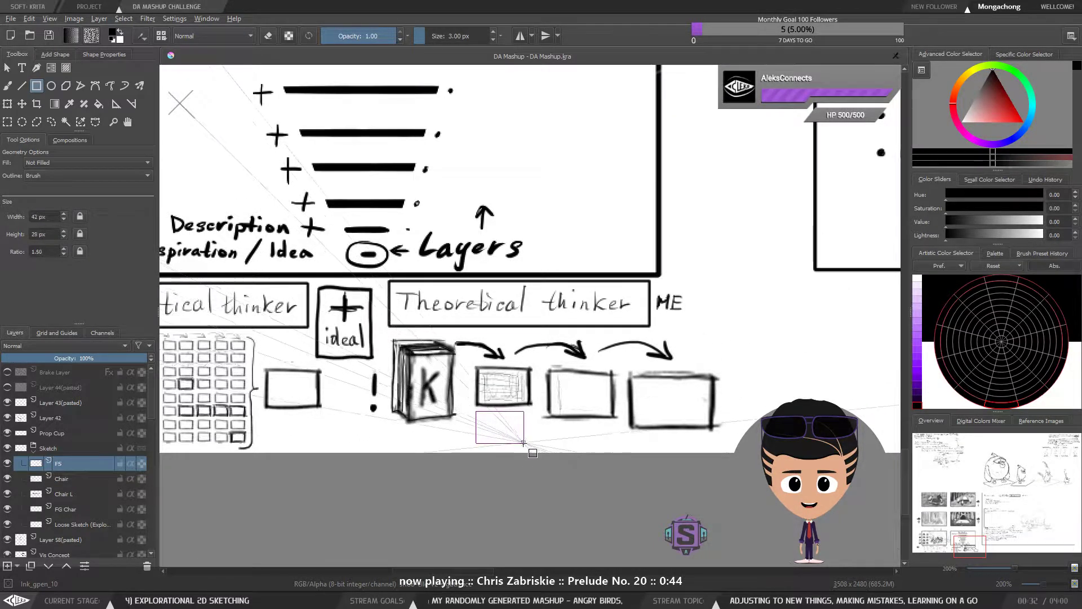
left_click_drag(531, 445, 634, 435)
key("ctrl+z")
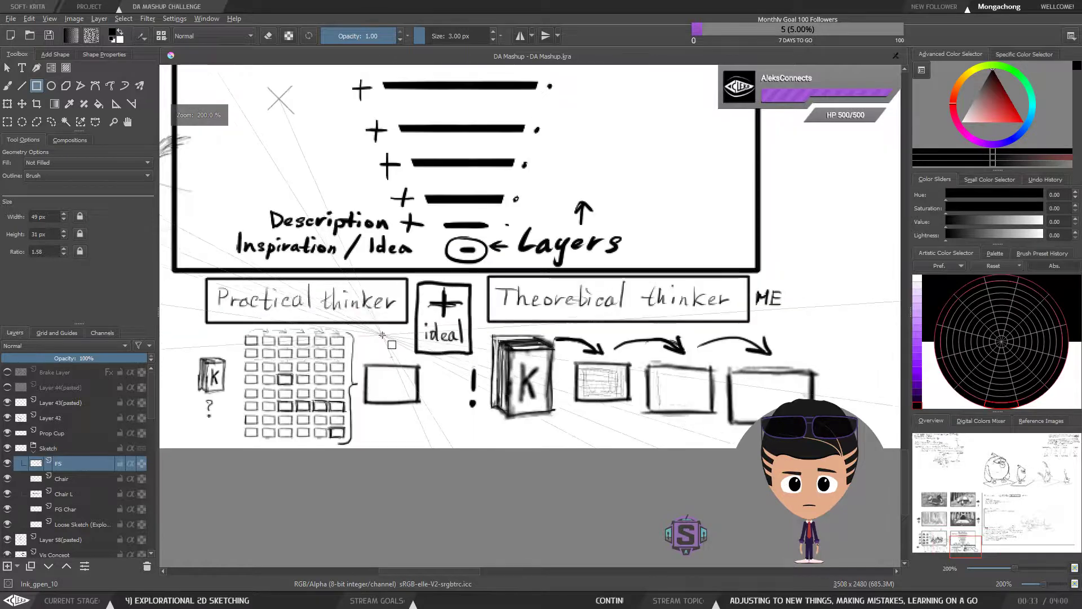
Step: Compare the Practical thinker grid and Theoretical thinker frame sequence with the tea party scene and helmet sketches
left_click_drag(442, 382, 754, 381)
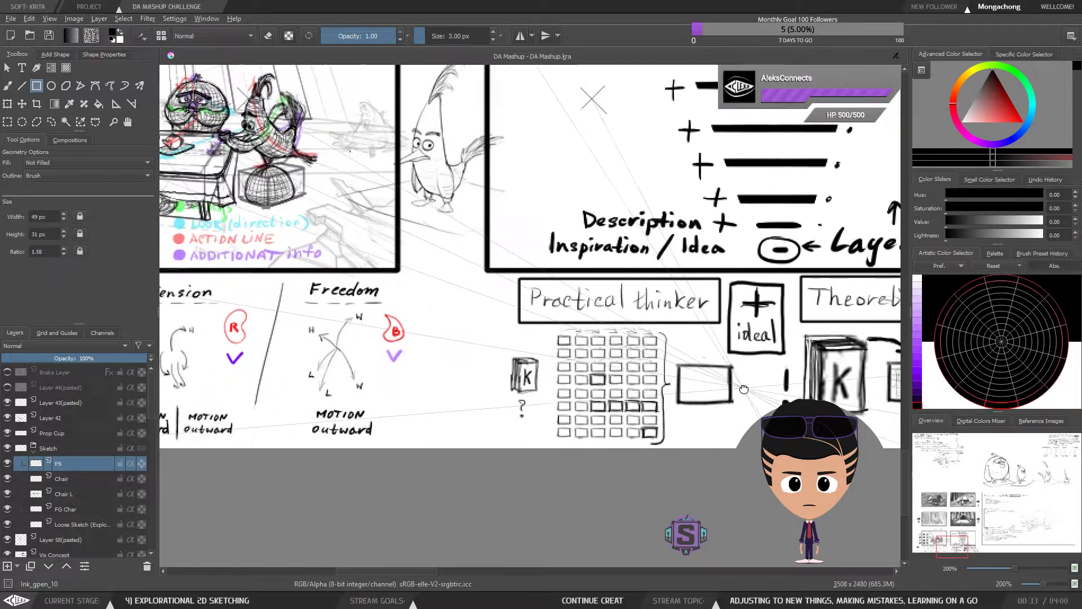
left_click_drag(551, 382, 790, 414)
left_click_drag(663, 318, 253, 339)
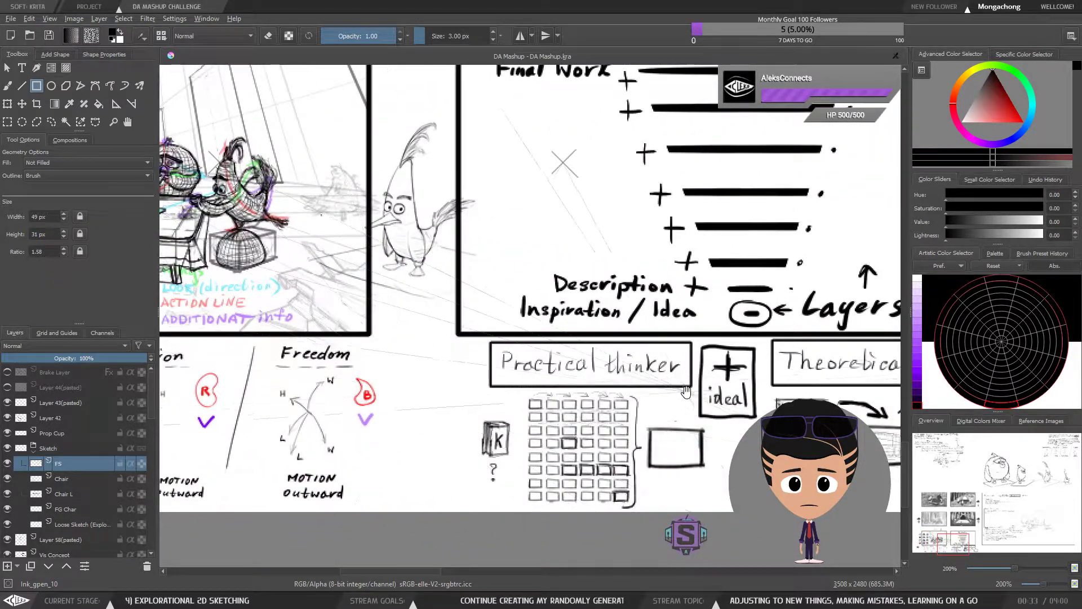
left_click_drag(549, 388, 404, 367)
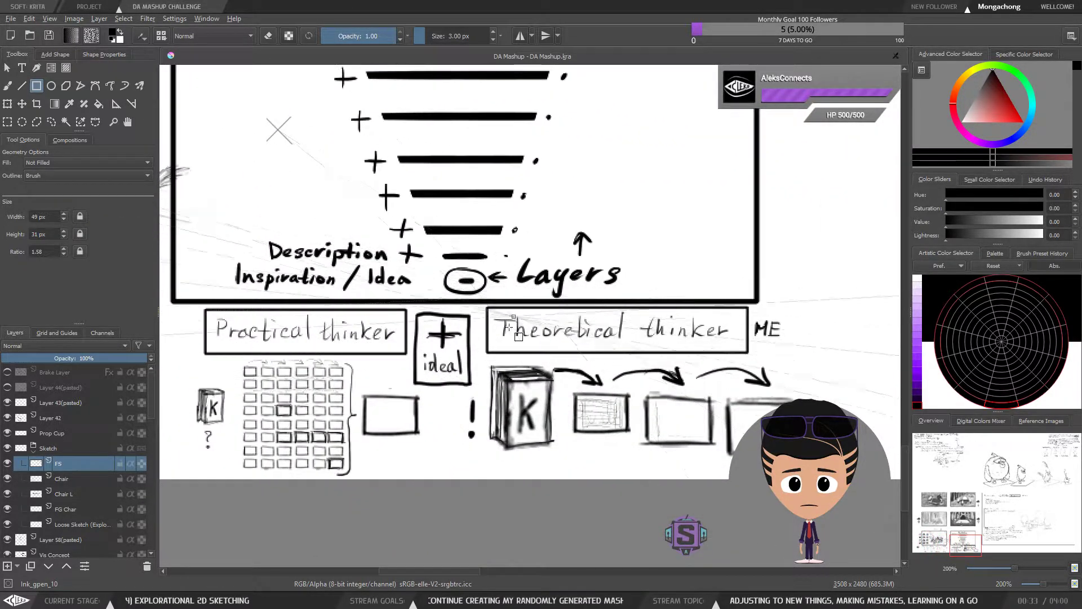
left_click_drag(598, 438, 470, 347)
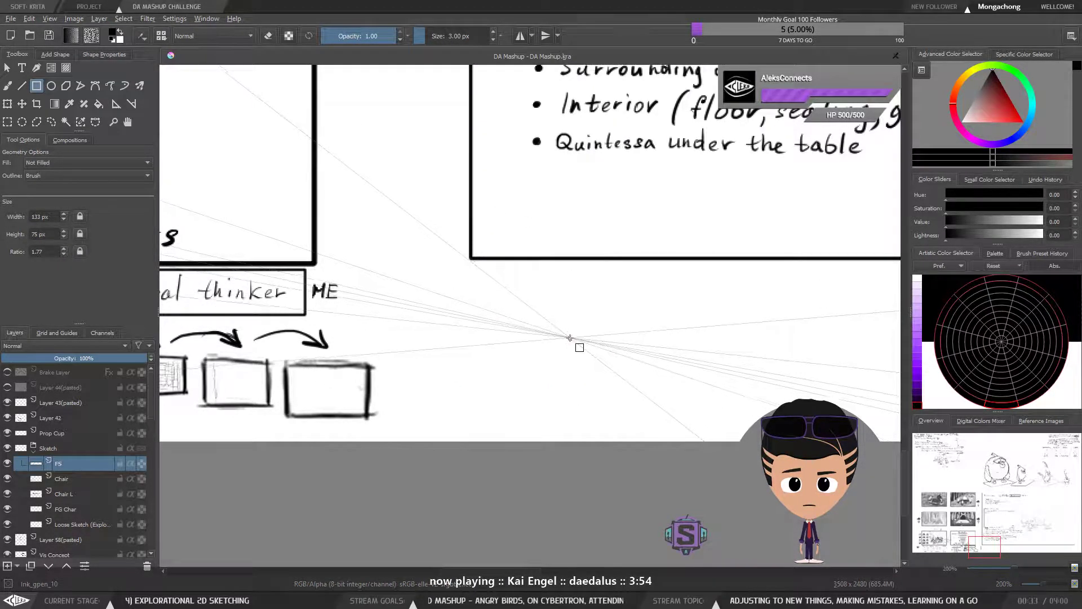
key("b")
left_click_drag(454, 382, 648, 391)
scroll(610, 289, "down", 1)
scroll(610, 289, "up", 1)
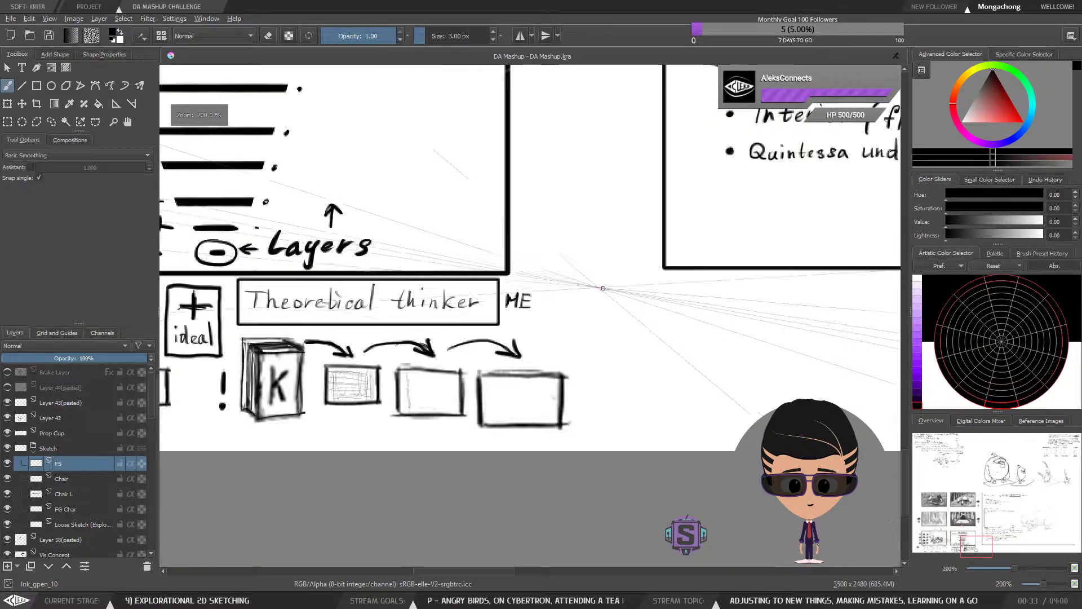
left_click_drag(533, 353, 654, 374)
key("minus")
key("minus")
left_click_drag(432, 406, 519, 428)
left_click_drag(339, 394, 597, 431)
key("plus")
key("plus")
left_click_drag(276, 219, 454, 255)
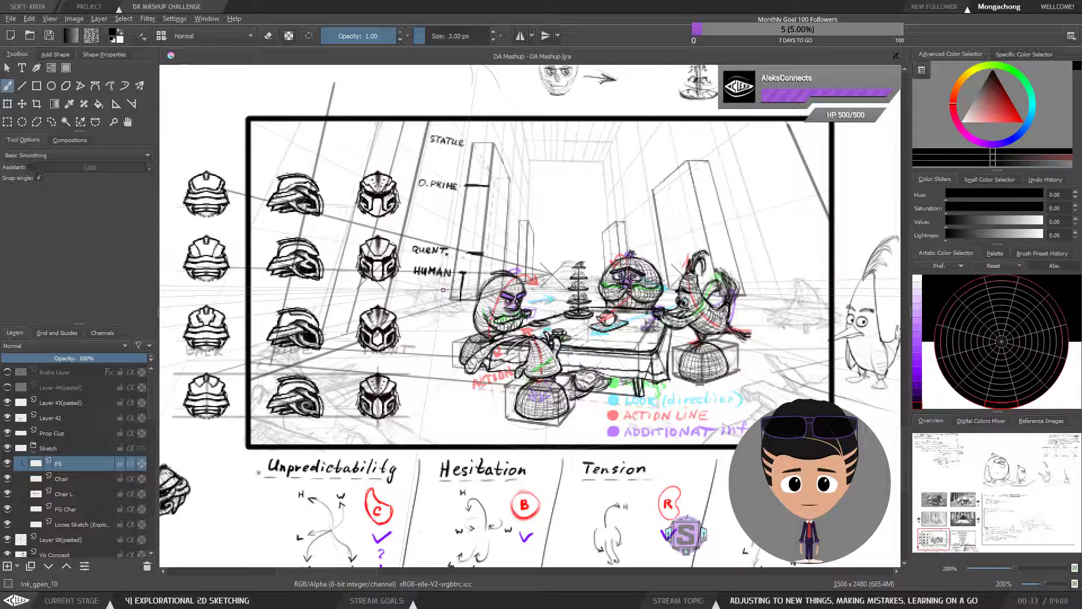
Step: Try outlining the Theoretical thinker's K book with an unfilled rectangle about 69 by 92 px
key("minus")
key("minus")
left_click_drag(808, 306, 584, 297)
left_click_drag(716, 409, 509, 354)
key("plus")
key("plus")
left_click_drag(537, 446, 484, 412)
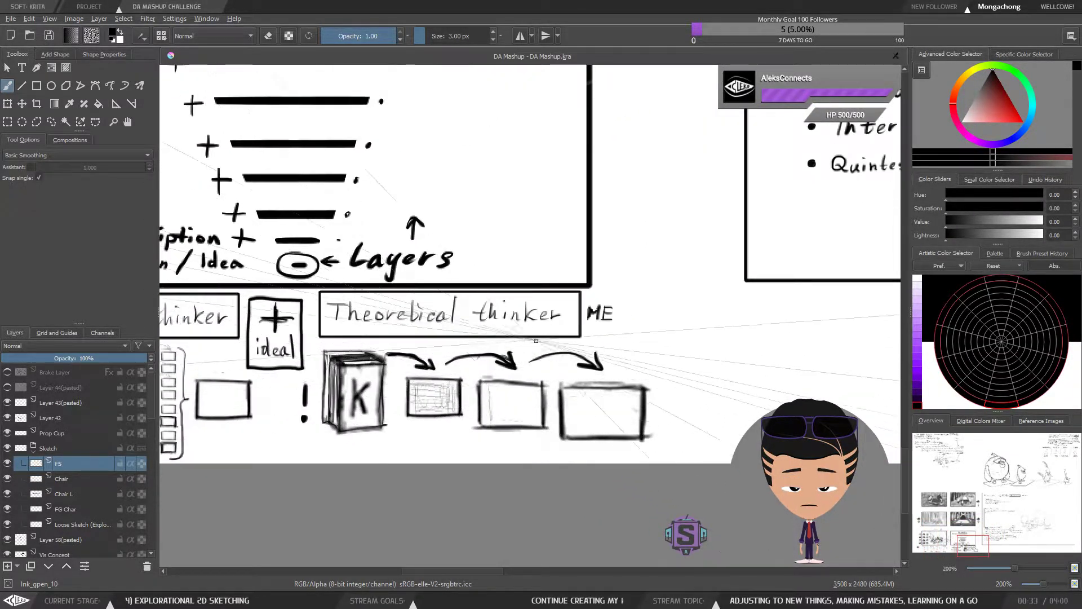
left_click_drag(331, 336, 501, 336)
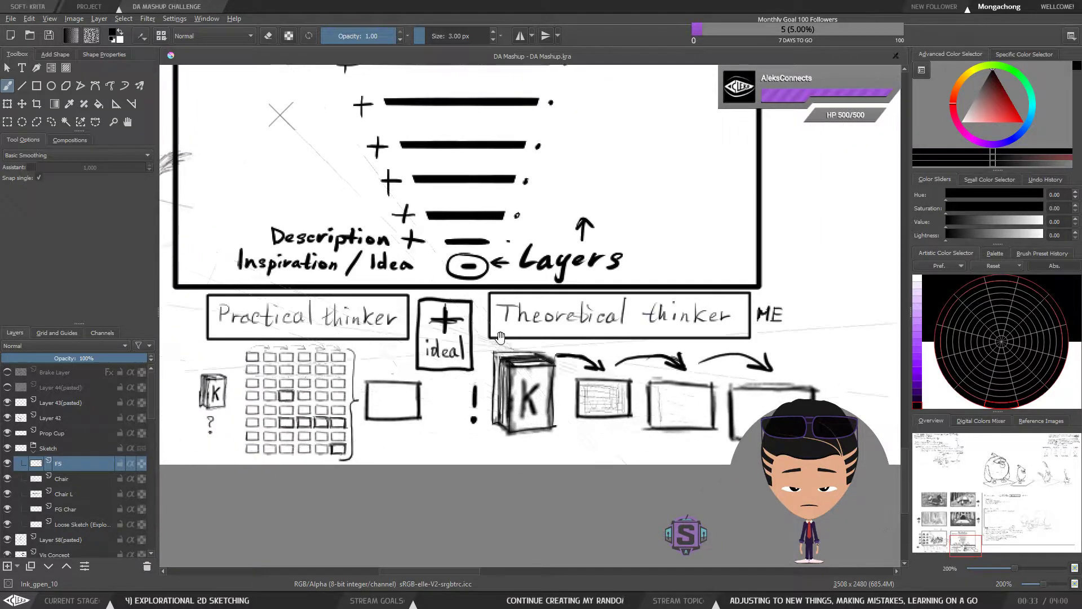
left_click(36, 86)
mouse_move(604, 446)
left_mouse_down()
mouse_move(540, 428)
mouse_move(605, 442)
left_mouse_up()
left_click_drag(483, 340, 564, 454)
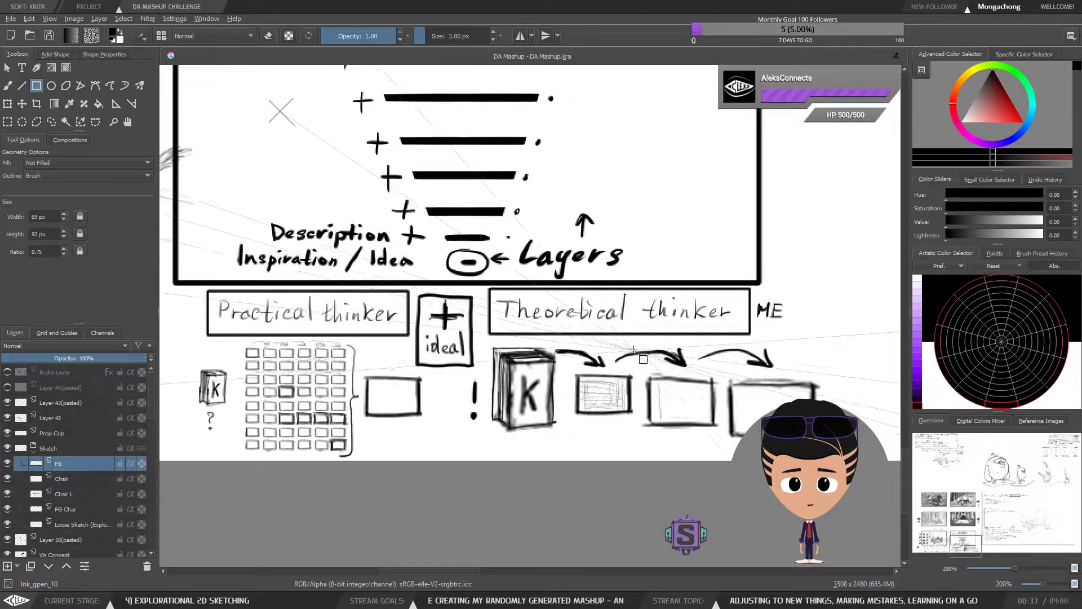
mouse_move(507, 321)
left_mouse_down()
mouse_move(394, 337)
mouse_move(440, 459)
mouse_move(519, 475)
left_mouse_up()
key("ctrl+z")
key("ctrl+z")
Step: Try a small unfilled rectangle about 50 by 29 px beneath the frames of the thinker diagrams
left_click_drag(666, 451, 600, 431)
left_click_drag(395, 419, 451, 451)
key("ctrl+z")
scroll(315, 383, "left", 6)
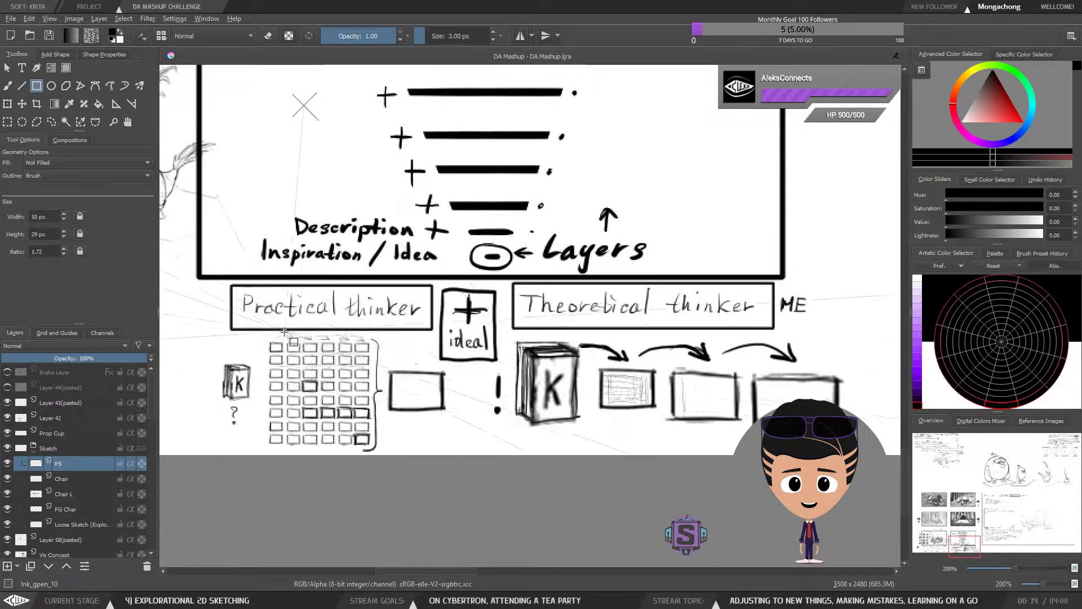
Step: Try enclosing the upper rows of the Practical thinker grid with an unfilled rectangle about 93 by 47 px
left_click_drag(268, 340, 371, 381)
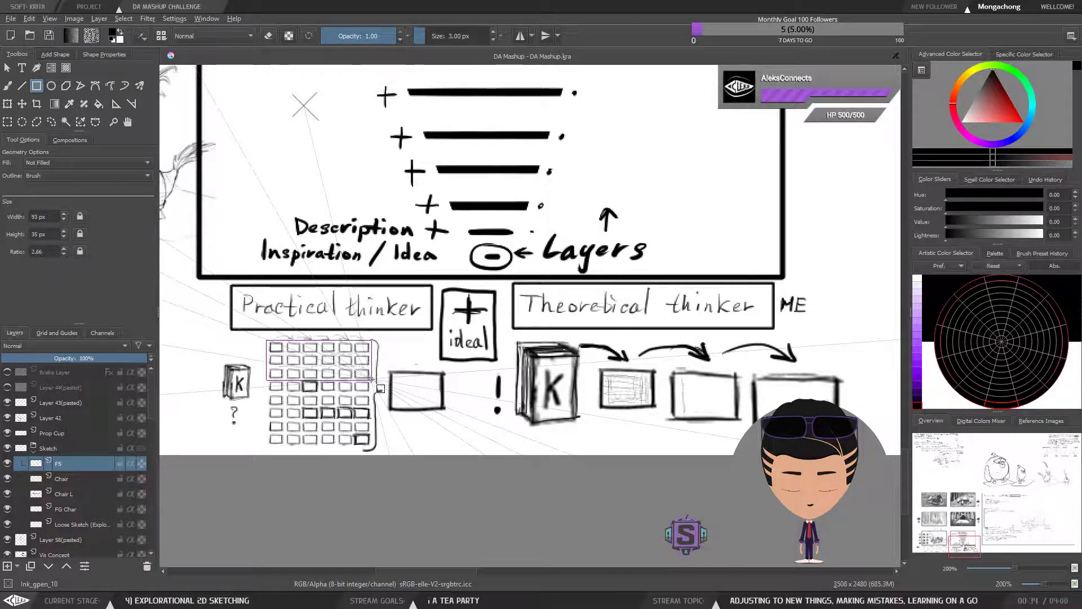
left_click_drag(371, 381, 371, 391)
key("ctrl+z")
left_click_drag(266, 341, 372, 392)
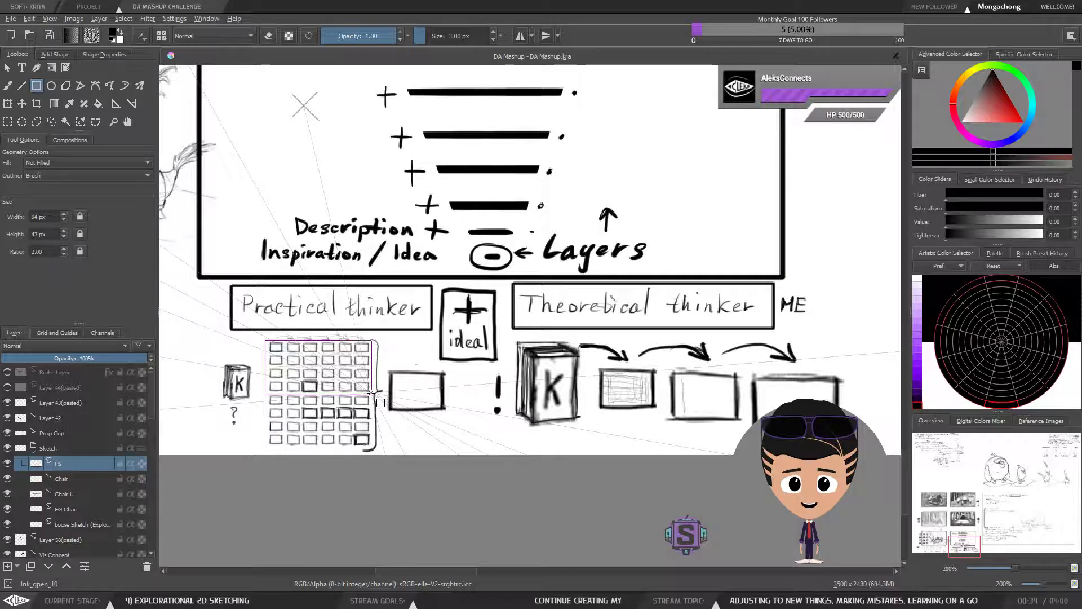
left_click_drag(372, 393, 371, 393)
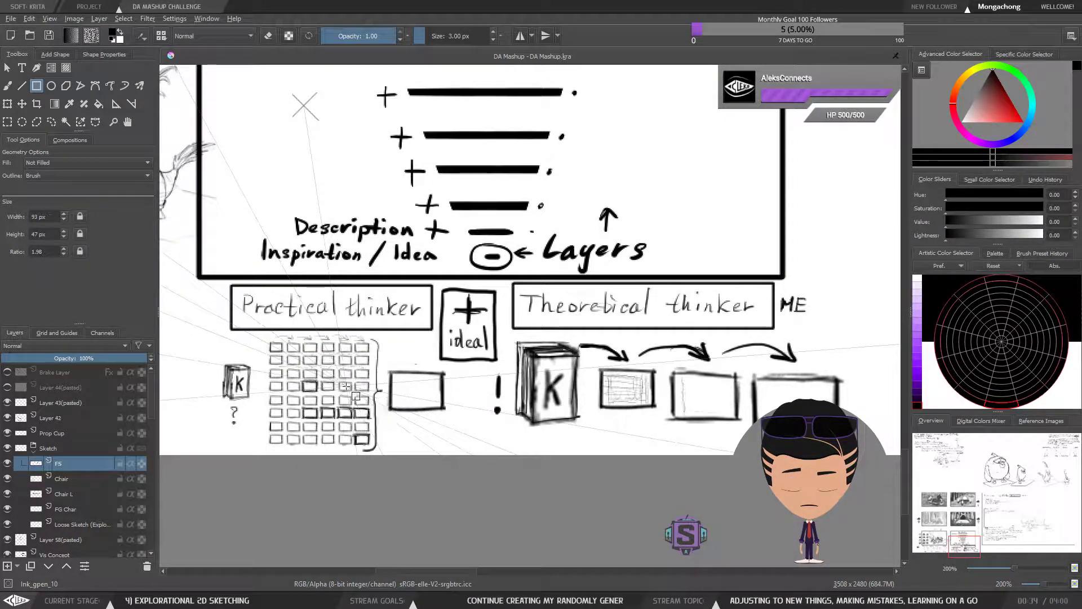
Step: Try a freehand curved arrow beneath the Theoretical thinker's K book leading towards the first frame
key("b")
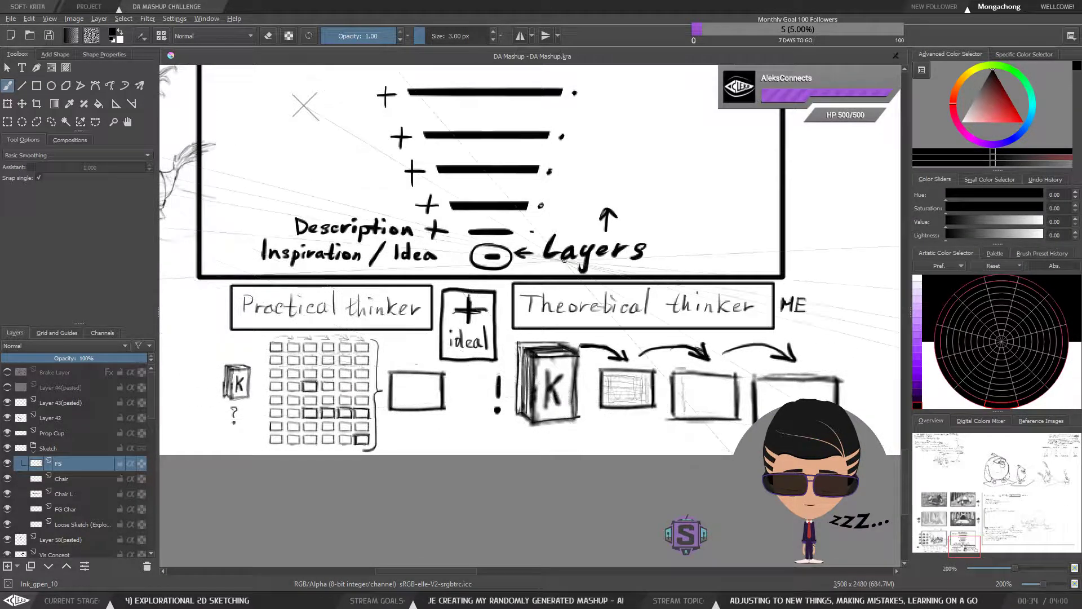
left_click_drag(522, 367, 393, 428)
key("minus")
key("minus")
key("plus")
key("plus")
scroll(498, 466, "down", 5)
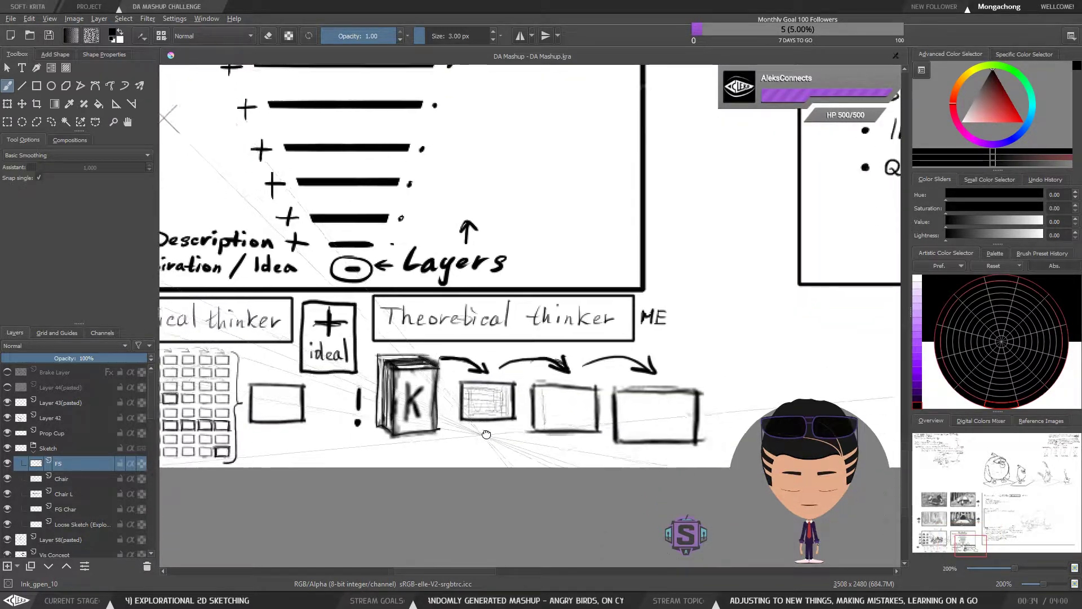
scroll(290, 388, "left", 6)
left_click_drag(644, 412, 423, 428)
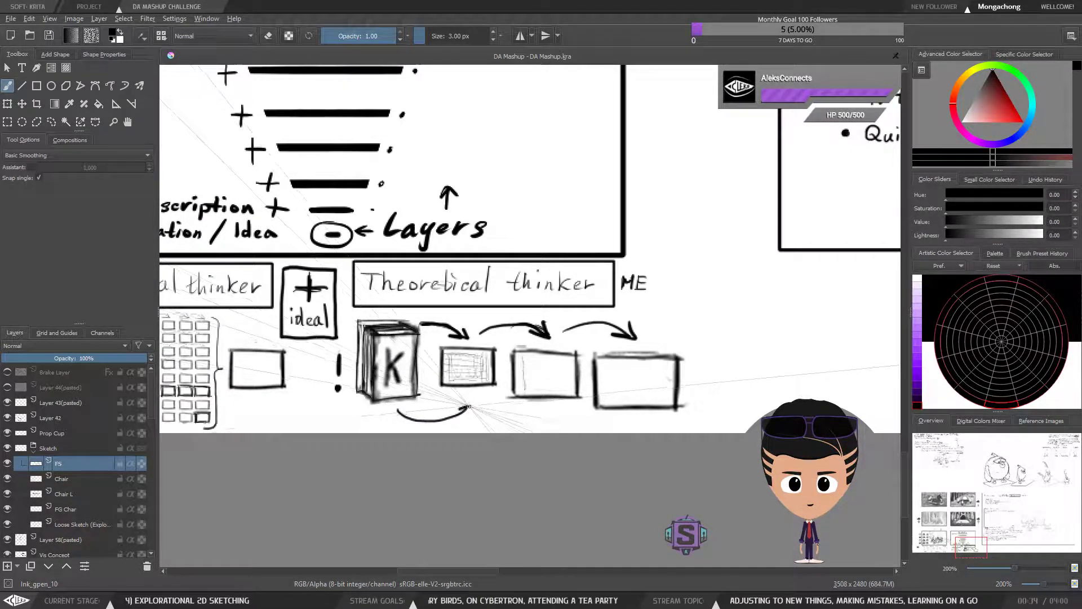
key("ctrl+z")
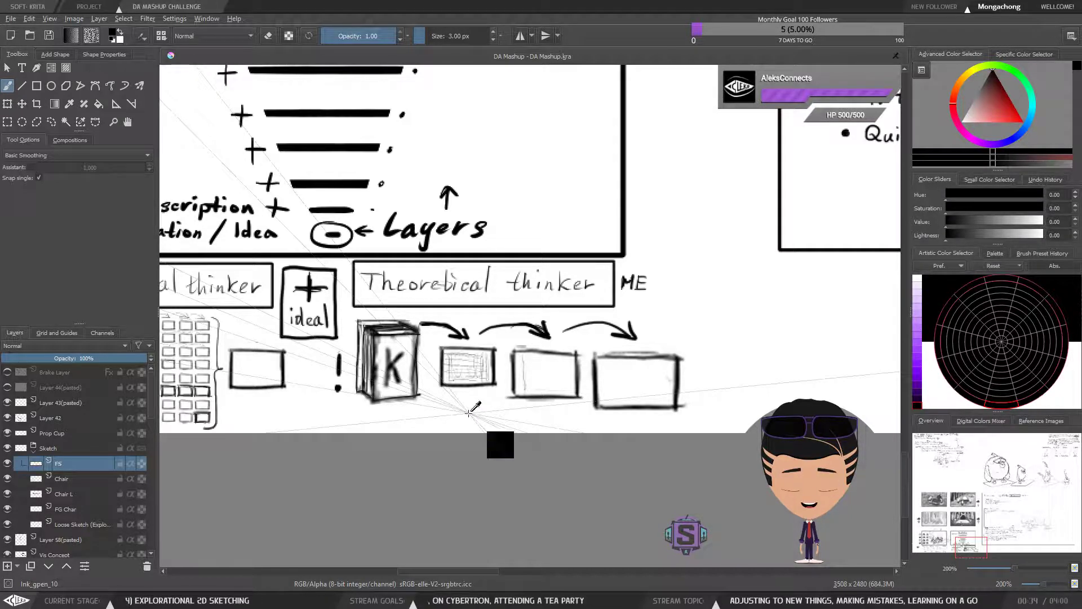
Step: Compare both thinker diagrams with the tea party scene and the four motion diagrams beneath it
key("ctrl+minus")
key("ctrl+plus")
mouse_move(278, 385)
left_mouse_down()
mouse_move(538, 371)
mouse_move(566, 413)
mouse_move(379, 426)
left_mouse_up()
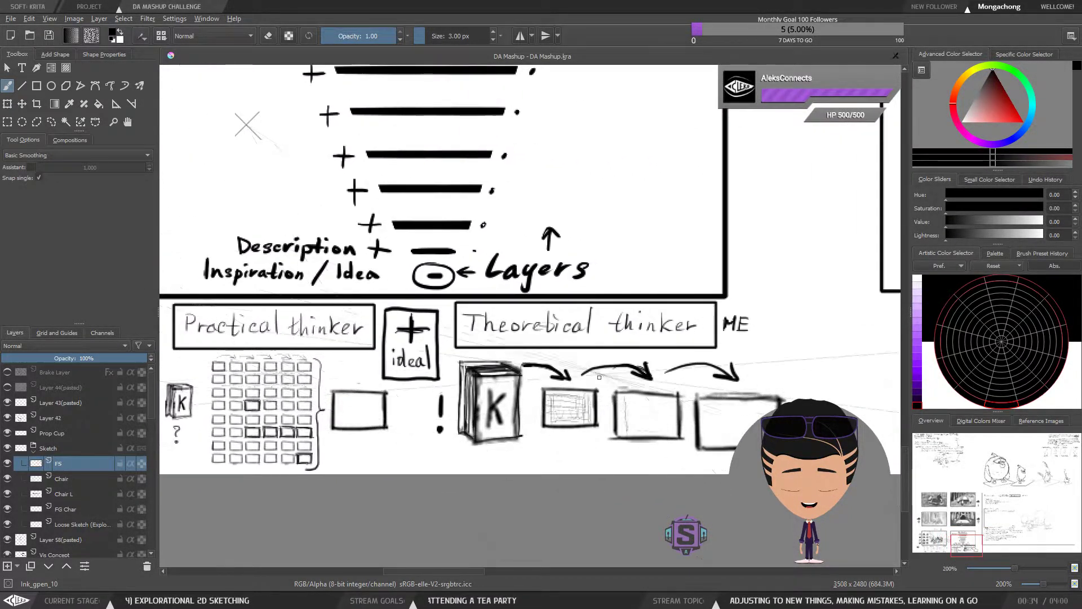
key("ctrl+minus")
left_click_drag(272, 318, 557, 385)
key("ctrl+plus")
key("ctrl+plus")
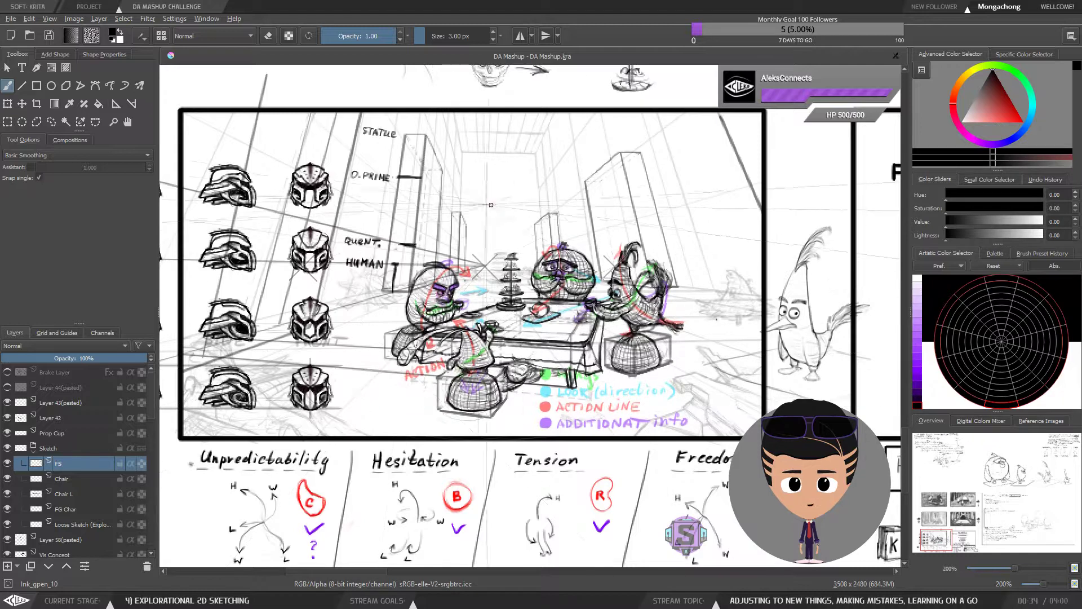
key("ctrl+minus")
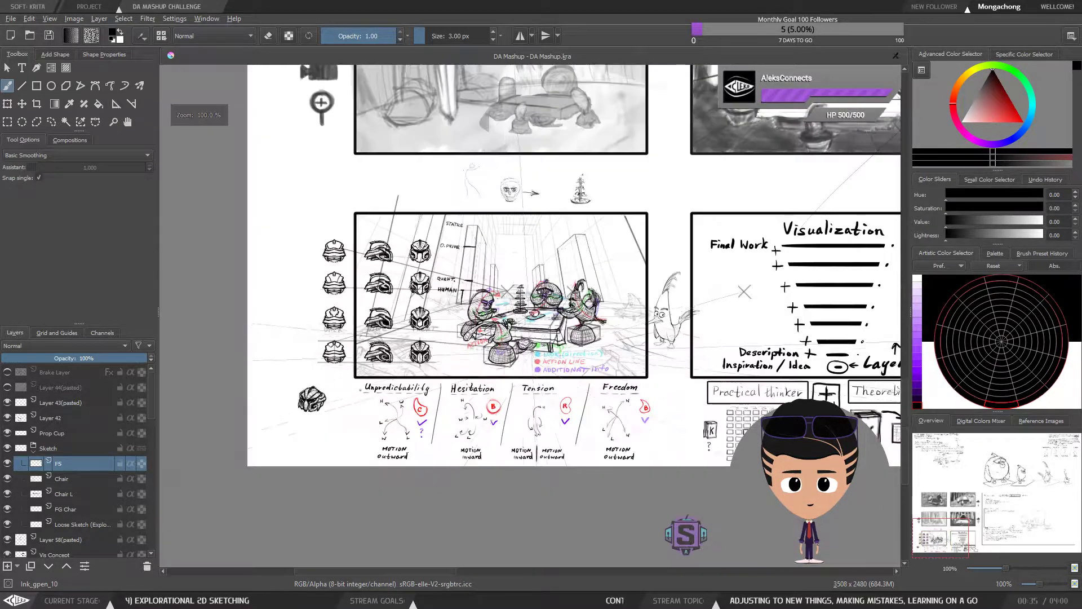
left_click_drag(545, 418, 347, 383)
left_click_drag(534, 454, 602, 451)
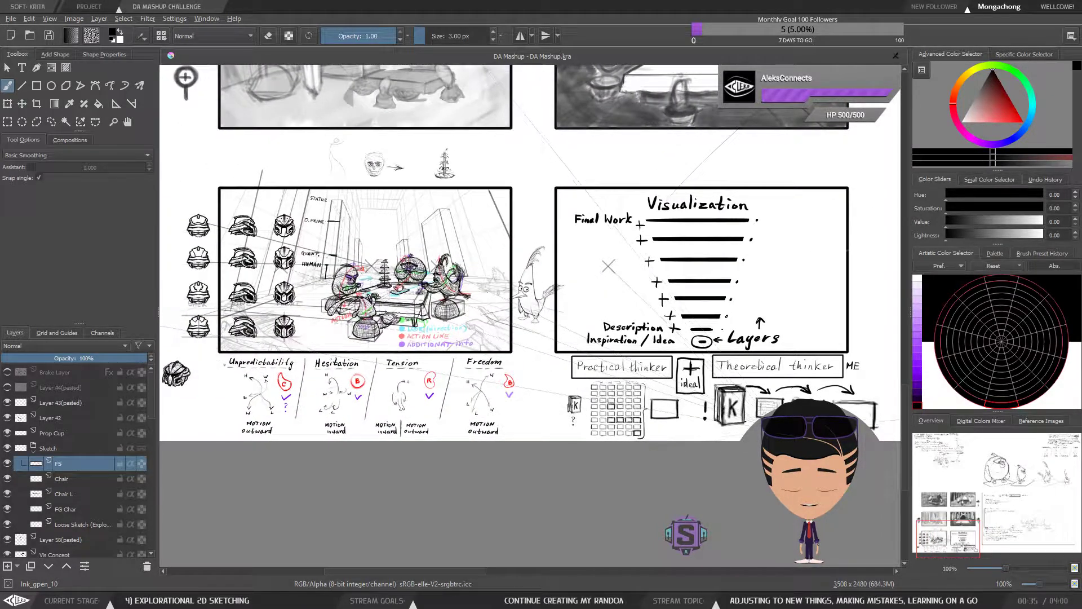
key("l")
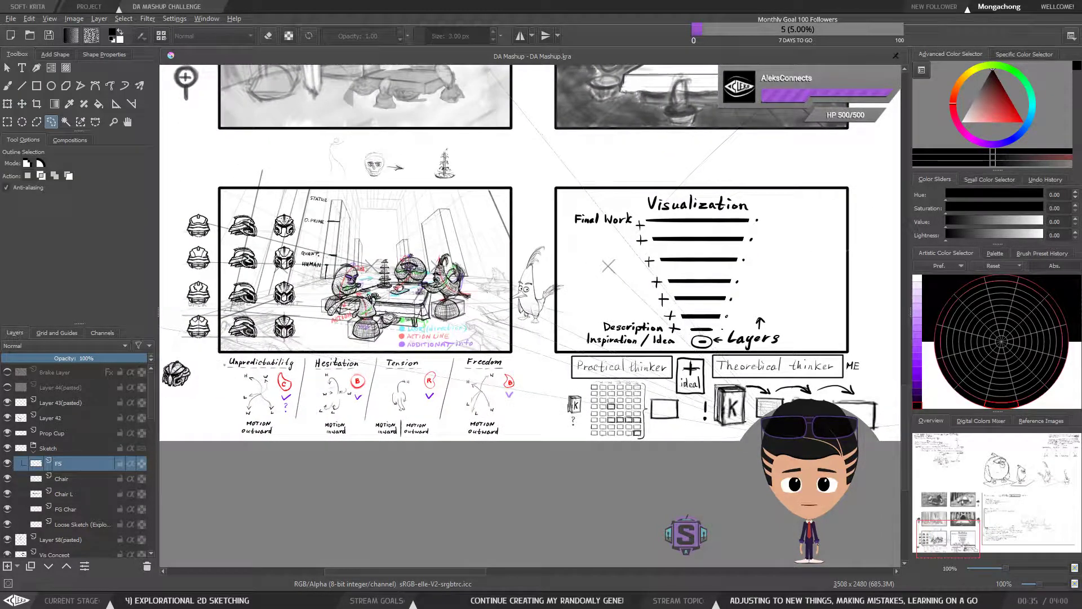
key("b")
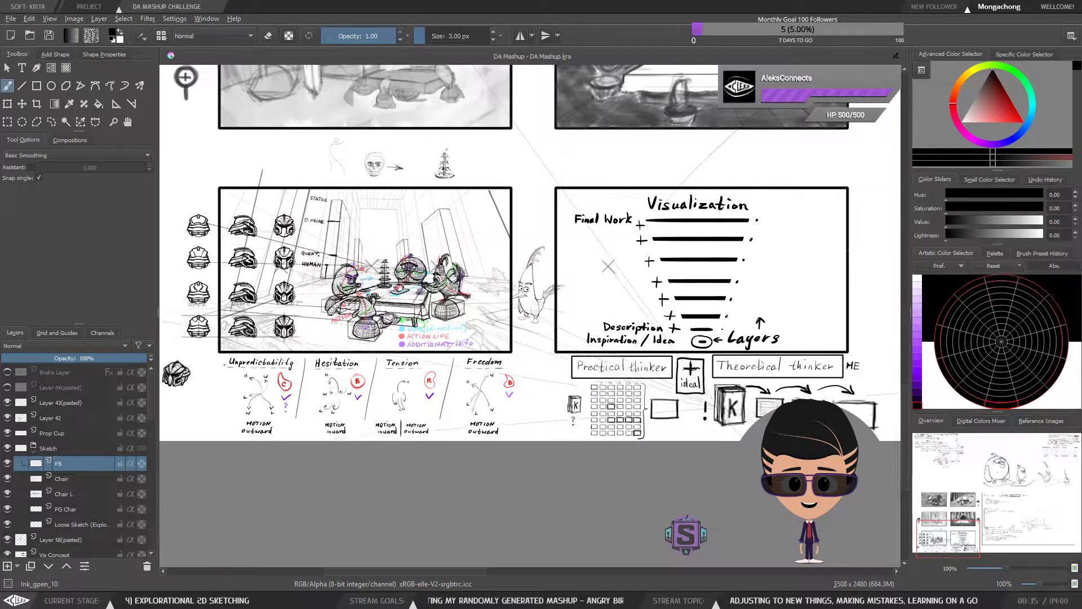
Step: Examine the Theoretical thinker's frame sequence alongside the Visualization layers panel and the neighbouring tea party scene
key("ctrl+plus")
key("ctrl+plus")
mouse_move(890, 530)
left_mouse_down()
mouse_move(603, 457)
mouse_move(554, 420)
mouse_move(576, 419)
left_mouse_up()
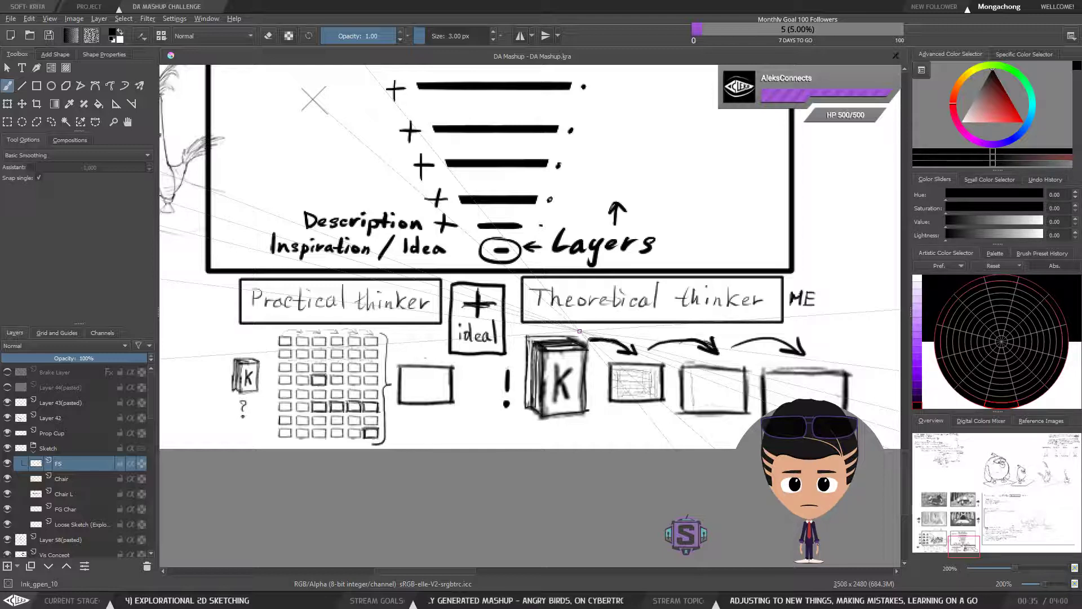
left_click_drag(688, 400, 606, 404)
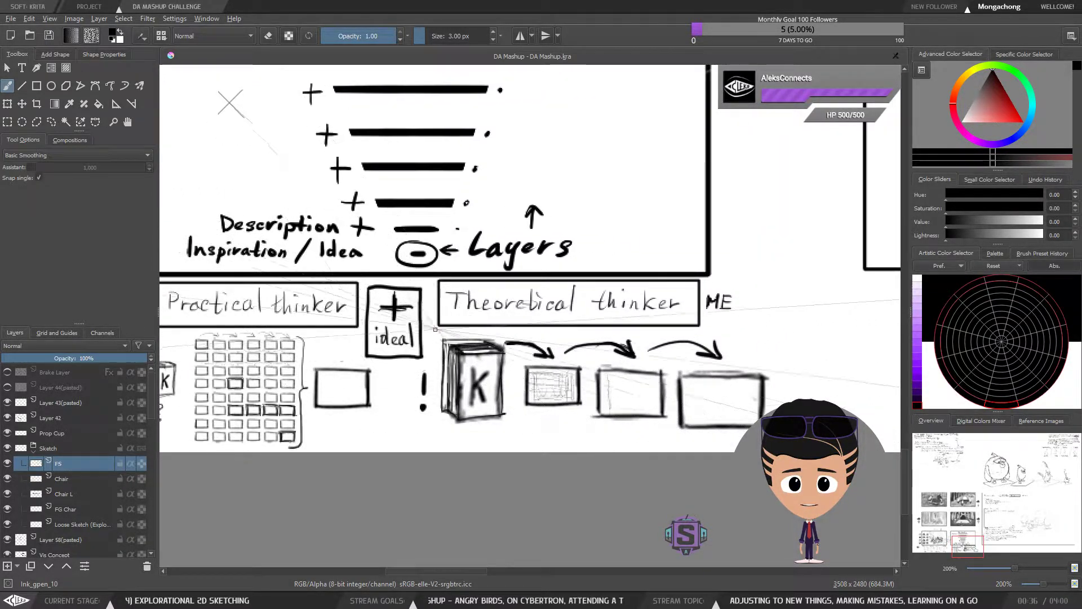
left_click_drag(600, 434, 622, 434)
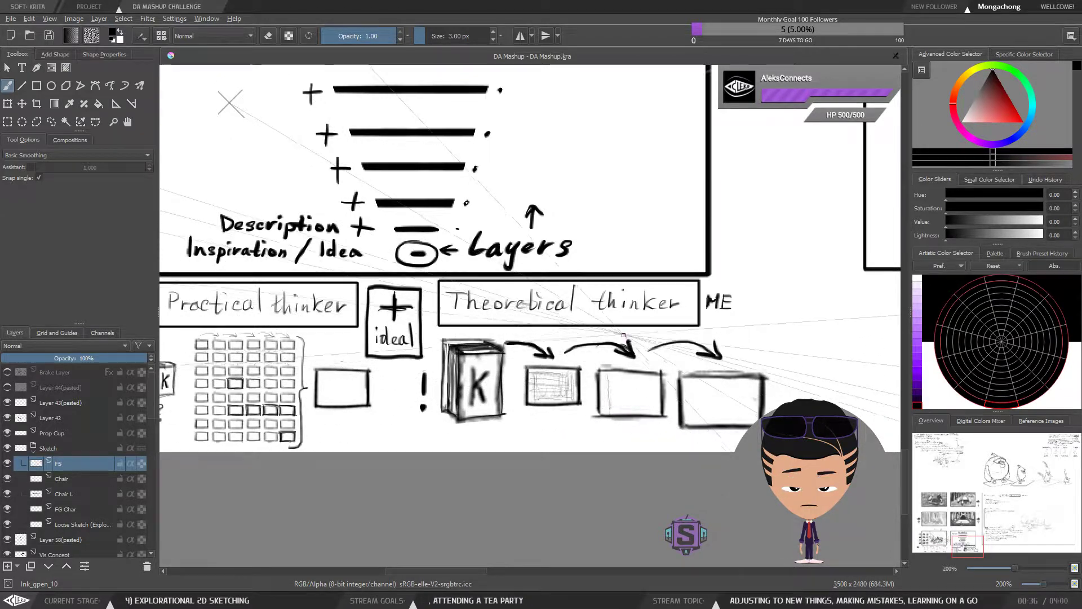
key("1")
key("plus")
left_click_drag(603, 430, 513, 495)
key("1")
left_click_drag(521, 449, 870, 437)
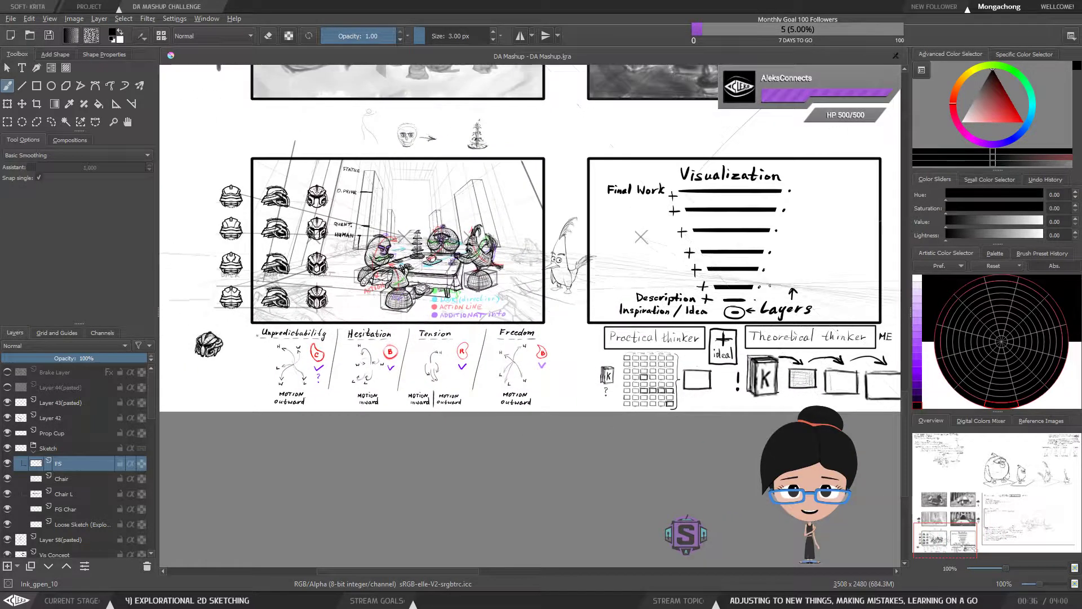
Step: Try small circles beneath the three Theoretical thinker frames and a freehand selection around them
left_click_drag(800, 397, 572, 378)
key("plus")
left_click_drag(694, 439, 574, 380)
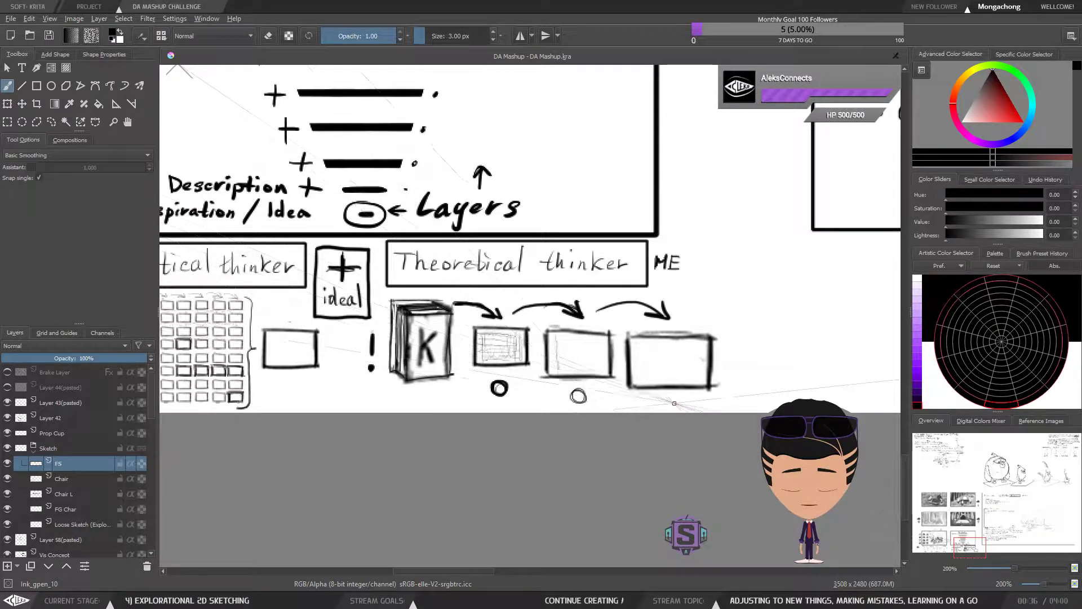
key("l")
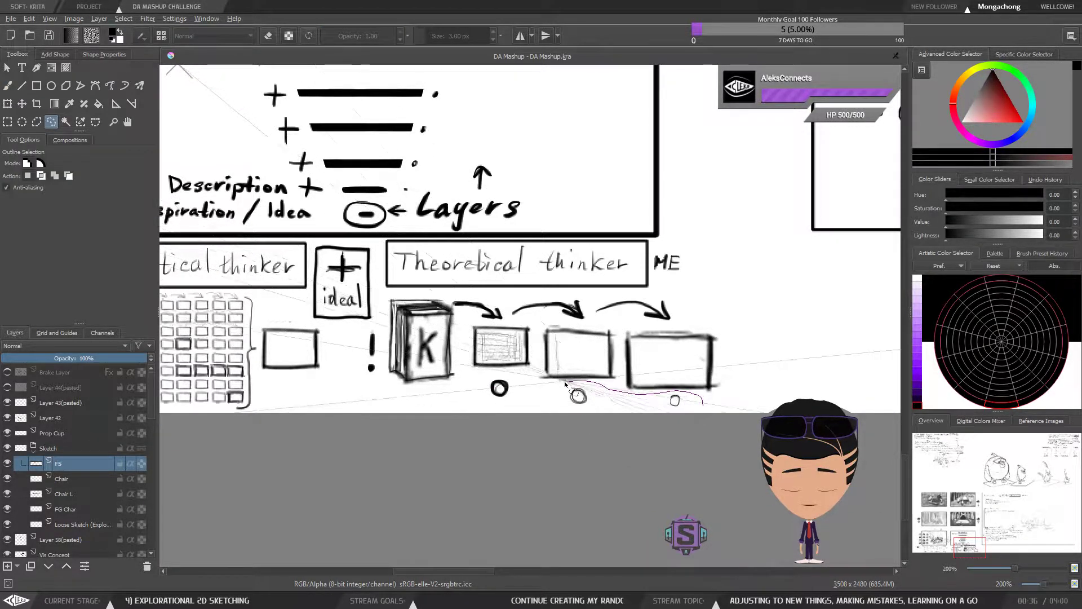
left_click_drag(365, 323, 436, 339)
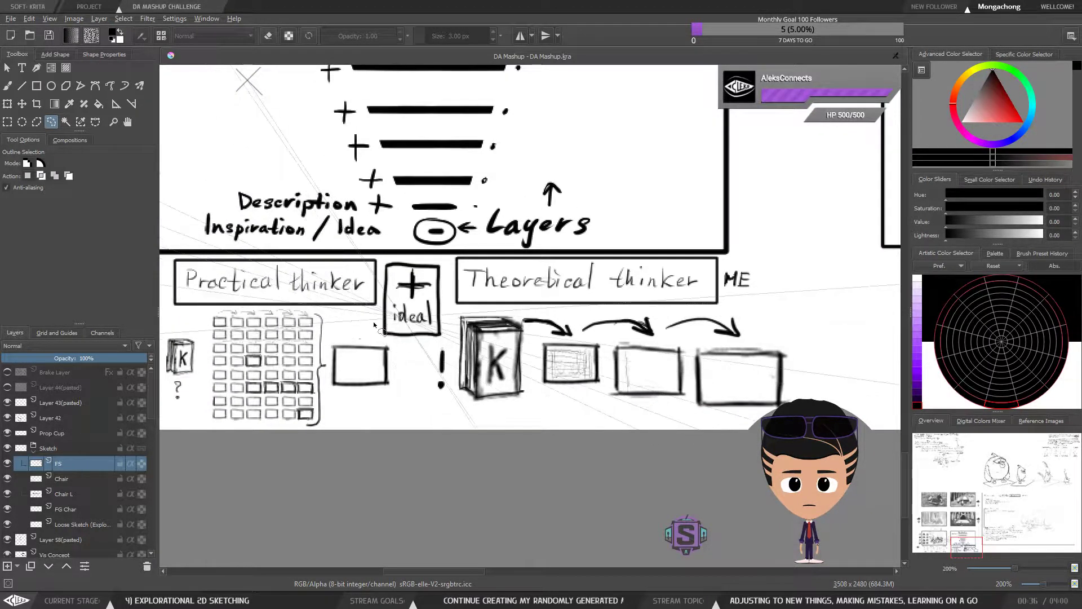
key("b")
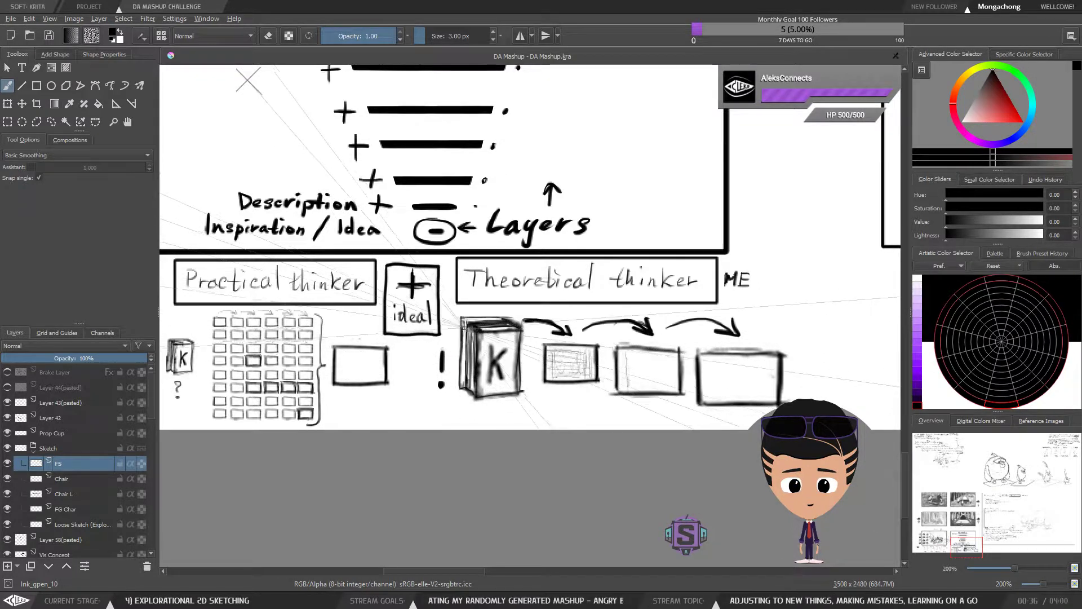
Step: Review the Theoretical thinker's path from the K book through the successive frames
left_click_drag(582, 261, 594, 302)
key("1")
key("plus")
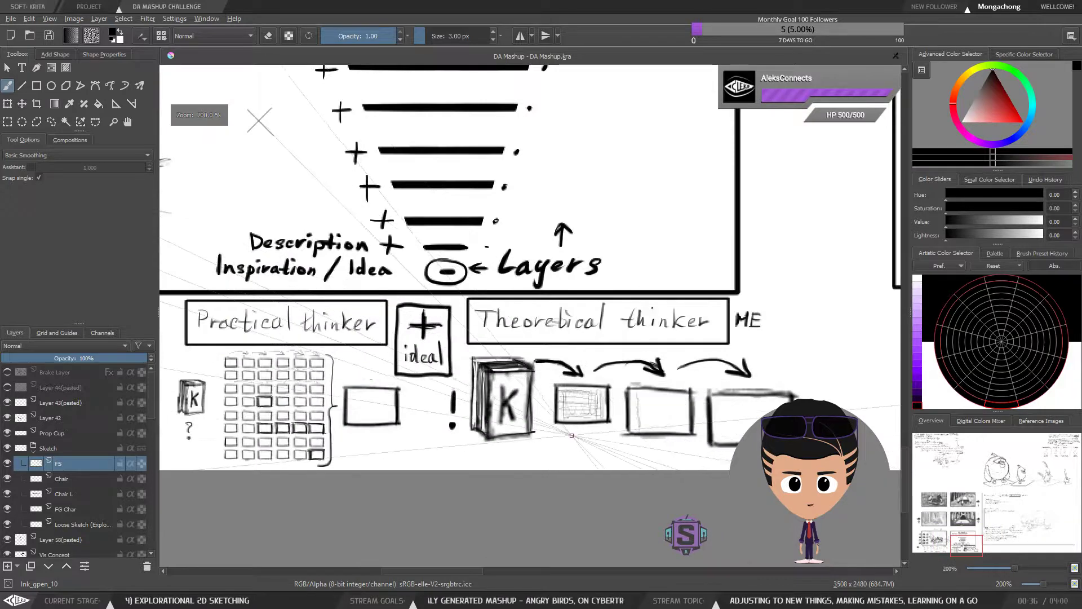
left_click_drag(676, 430, 566, 407)
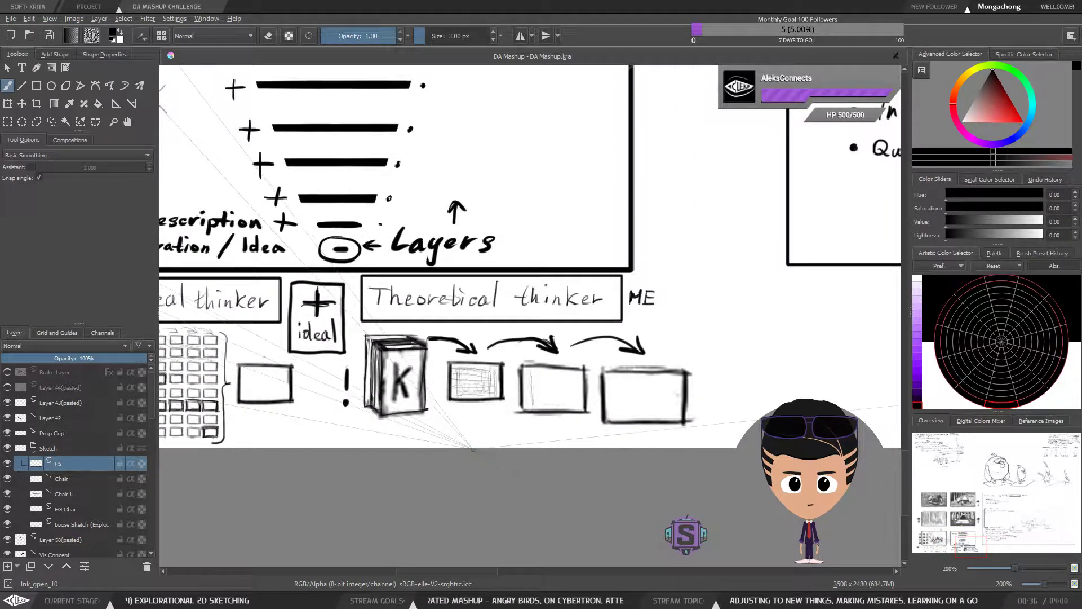
mouse_move(469, 443)
left_mouse_down()
mouse_move(480, 449)
mouse_move(461, 439)
mouse_move(463, 485)
mouse_move(487, 448)
mouse_move(603, 435)
left_mouse_up()
left_click_drag(467, 409, 264, 366)
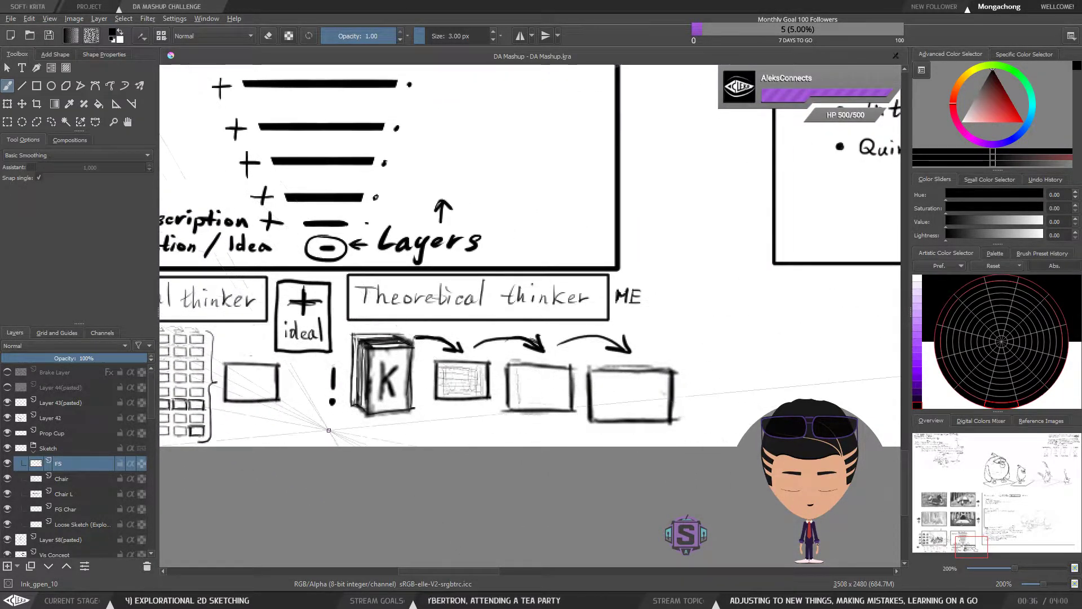
Step: Examine the tea party scene's wireframe birds, height markers and helmet variants at closer range
key("minus")
left_click_drag(225, 287, 554, 347)
key("plus")
mouse_move(439, 337)
left_mouse_down()
mouse_move(621, 431)
mouse_move(662, 424)
left_mouse_up()
left_click_drag(623, 389, 655, 363)
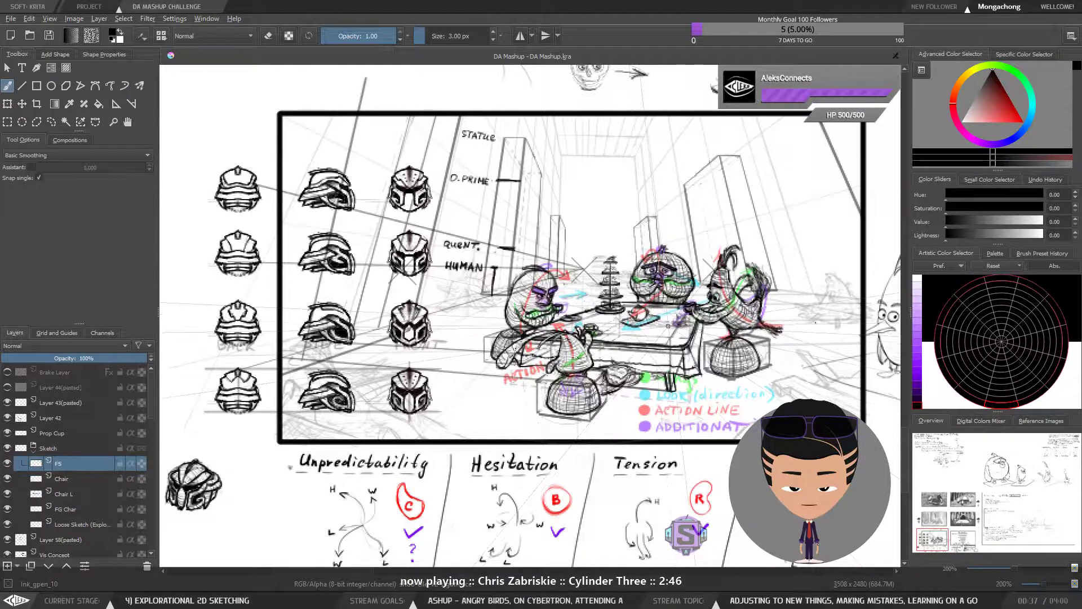
left_click_drag(626, 239, 605, 251)
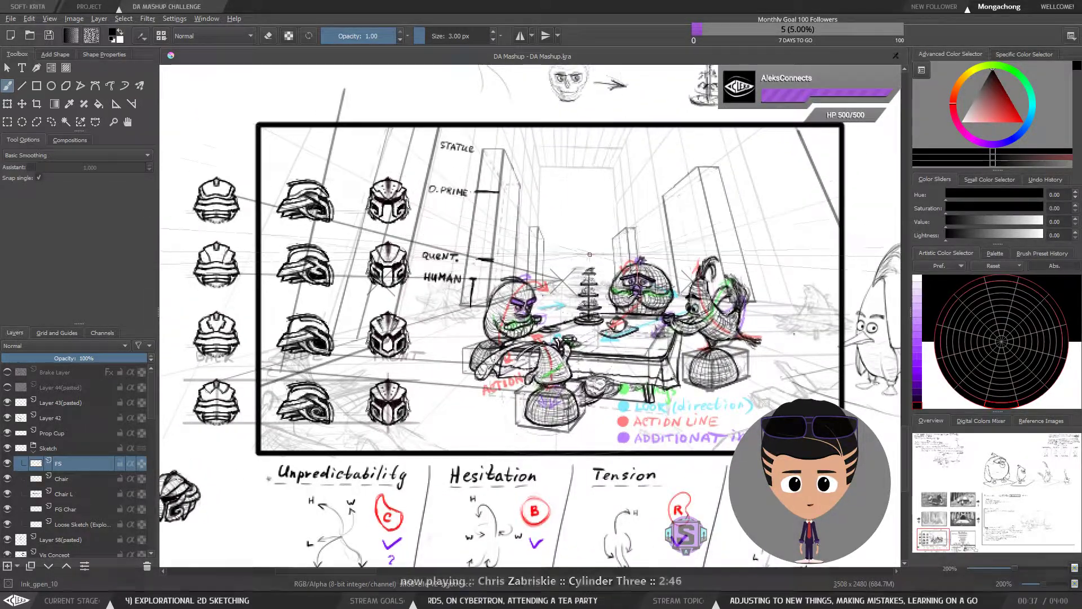
left_click_drag(704, 277, 595, 258)
scroll(471, 249, "down", 1)
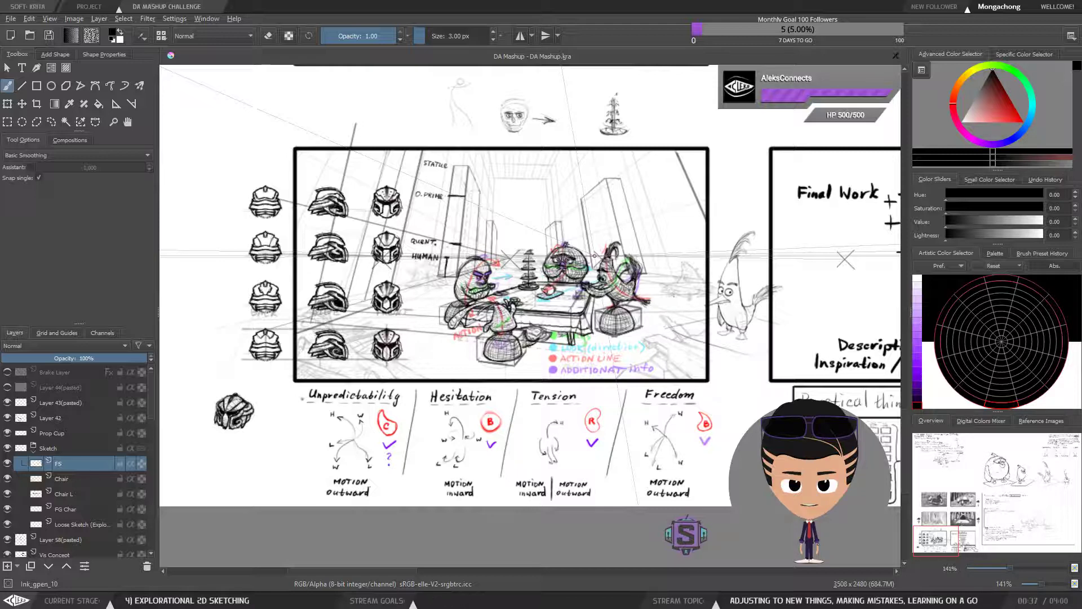
left_click_drag(595, 255, 596, 271)
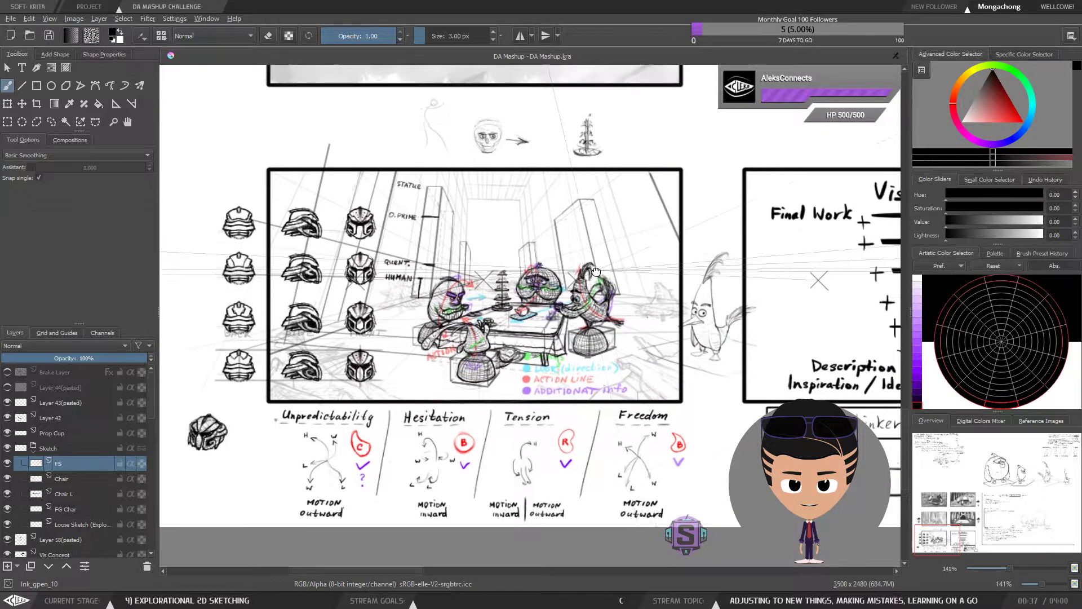
scroll(596, 271, "up", 4)
scroll(665, 209, "down", 4)
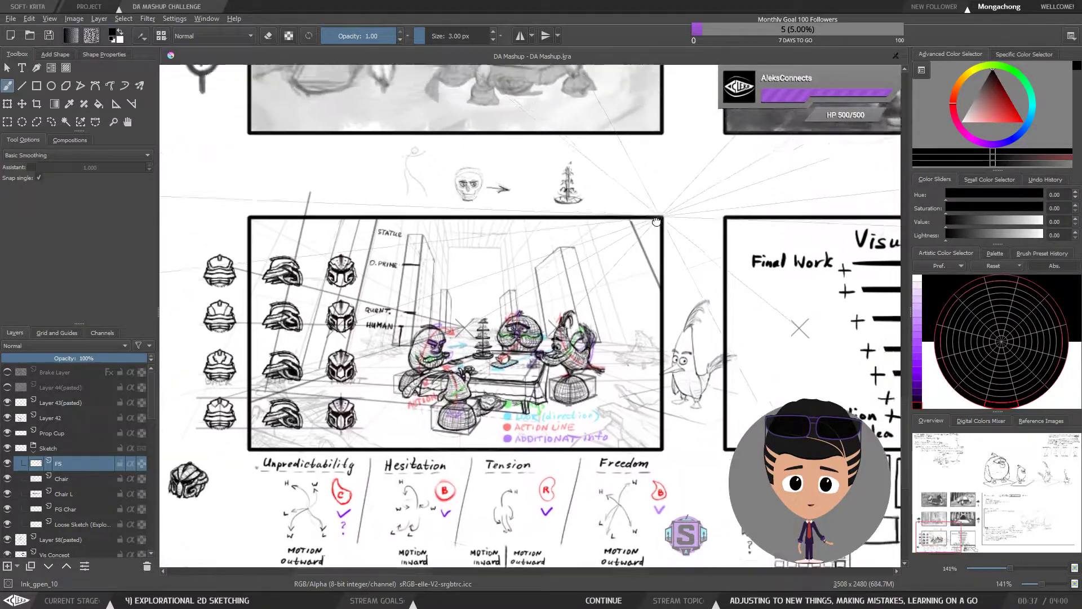
Step: Review the Design checklist covering character poses, accessories, chairs, statues, surrounding details and interior
scroll(666, 209, "down", 5)
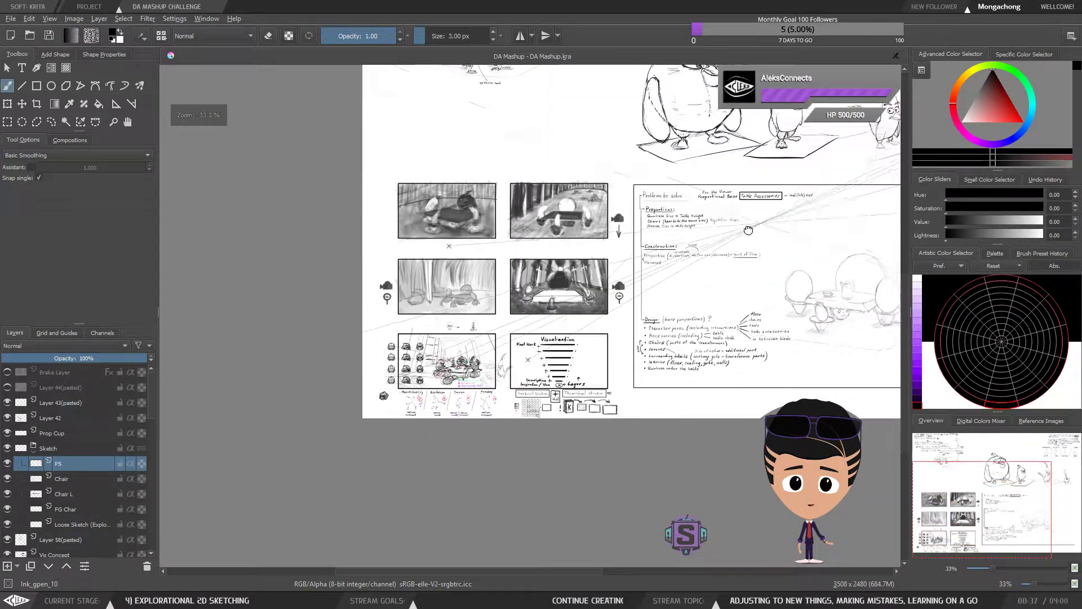
left_click_drag(748, 230, 590, 388)
scroll(236, 186, "up", 3)
scroll(361, 158, "down", 3)
left_click_drag(684, 490, 514, 338)
scroll(514, 338, "up", 5)
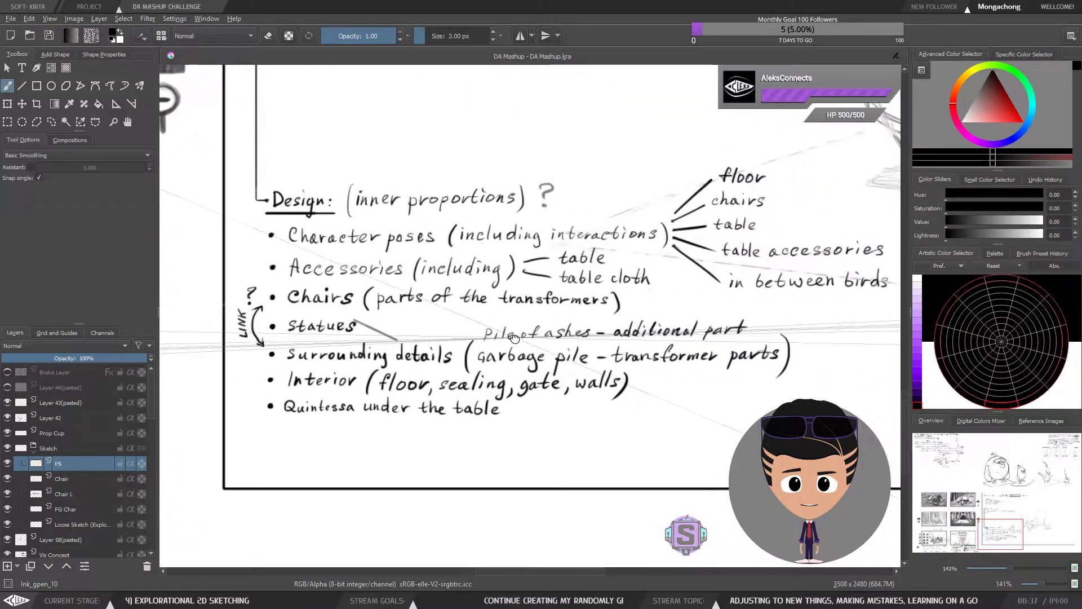
left_click_drag(388, 378, 364, 373)
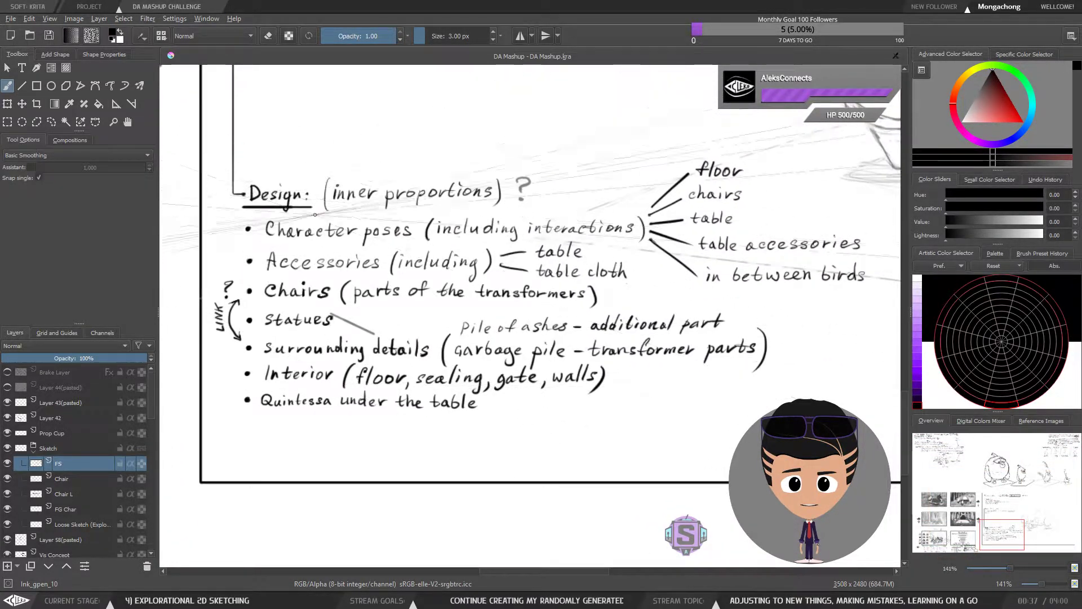
Step: Check the tea party scene, helmet rows and motion diagrams against the Design checklist
scroll(309, 183, "down", 3)
mouse_move(387, 281)
left_mouse_down()
mouse_move(411, 409)
mouse_move(475, 359)
mouse_move(665, 326)
left_mouse_up()
left_click_drag(445, 355, 653, 321)
scroll(385, 326, "up", 1)
mouse_move(385, 325)
left_mouse_down()
mouse_move(640, 342)
mouse_move(671, 370)
left_mouse_up()
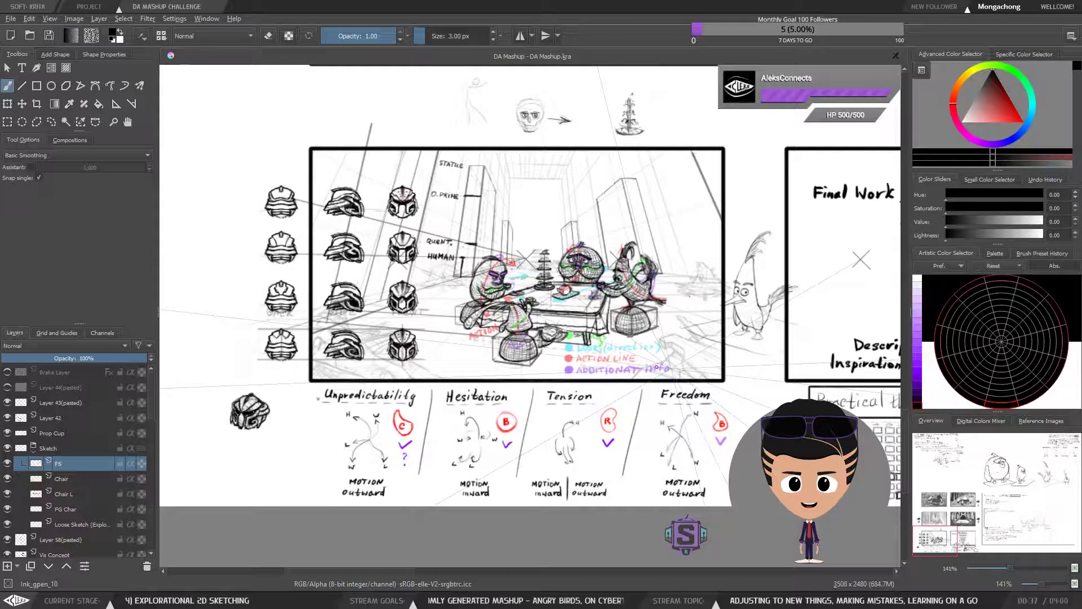
scroll(448, 366, "up", 2)
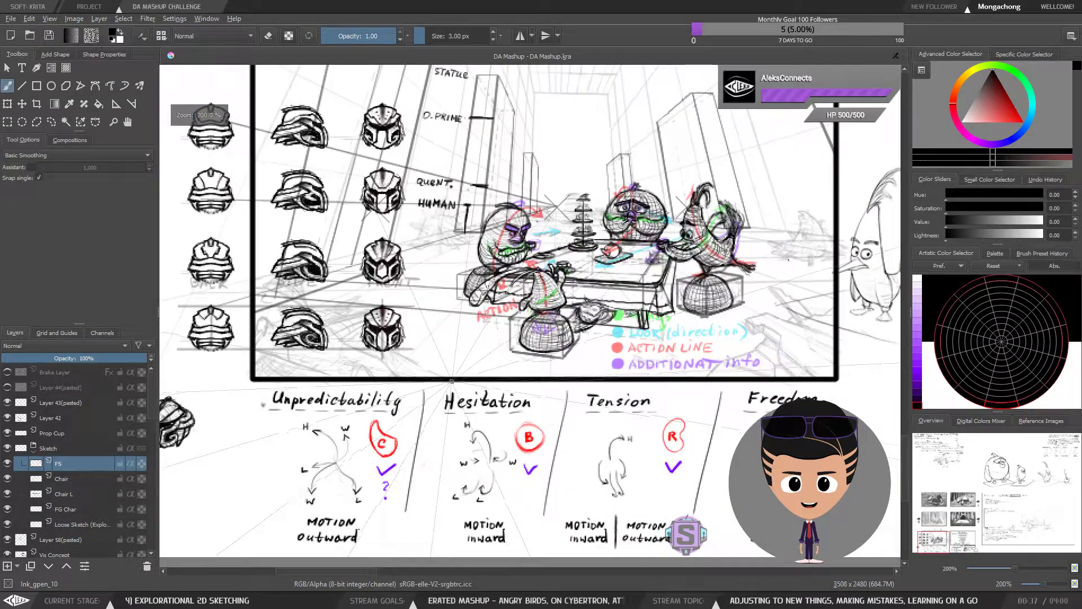
scroll(448, 366, "down", 2)
left_click_drag(448, 366, 421, 384)
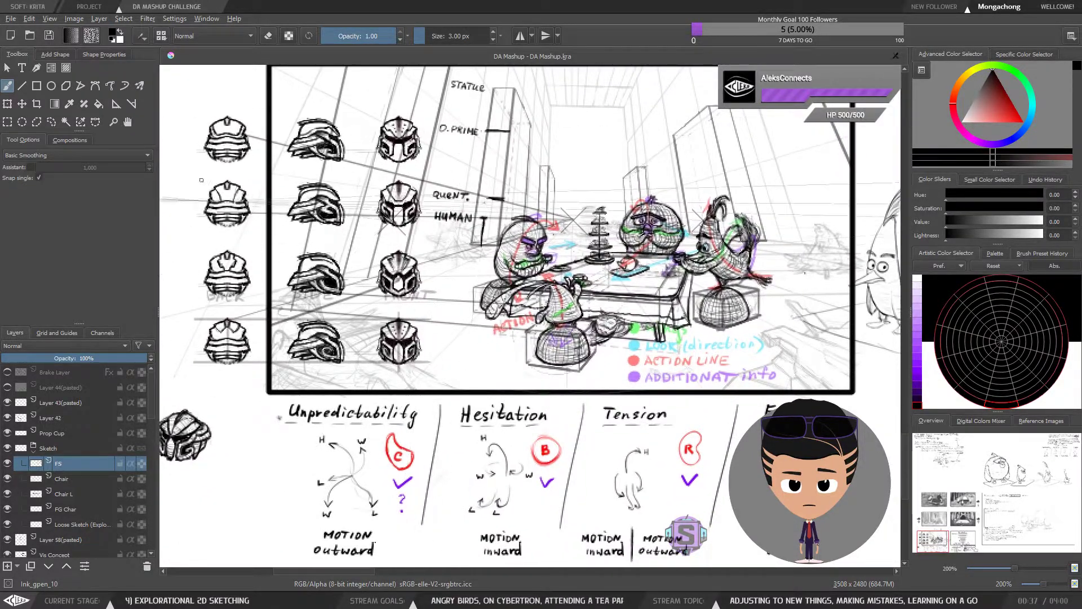
Step: Examine the tea party scene with its helmet variants and the Unpredictability, Hesitation, Tension and Freedom motion diagrams
left_click_drag(673, 314, 719, 317)
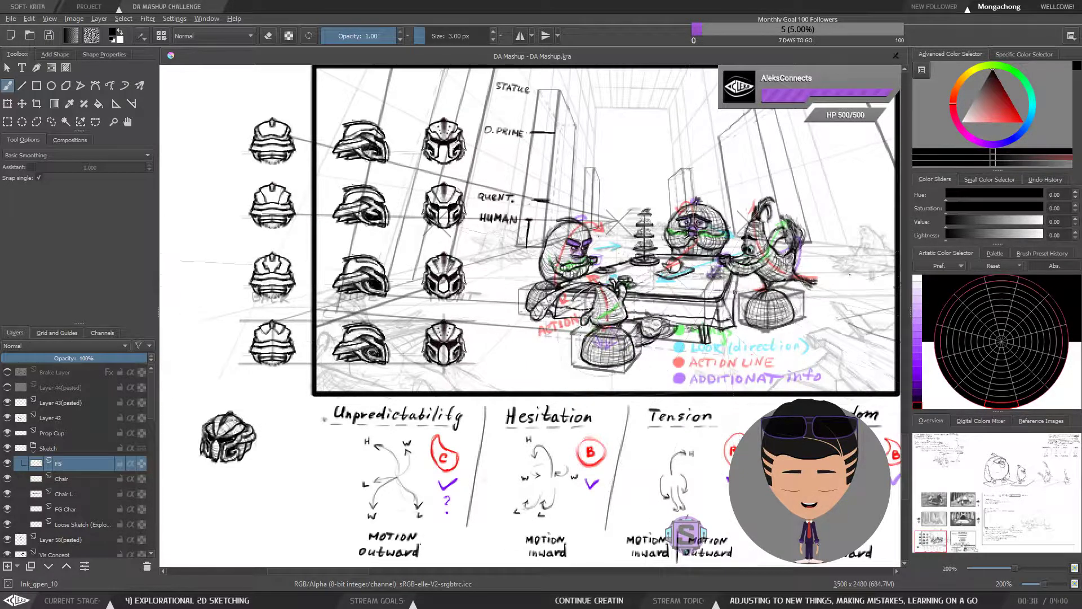
scroll(699, 319, "down", 1)
mouse_move(699, 319)
left_mouse_down()
mouse_move(599, 348)
mouse_move(688, 336)
mouse_move(554, 342)
mouse_move(411, 310)
mouse_move(339, 309)
left_mouse_up()
left_click_drag(682, 462, 483, 414)
scroll(484, 414, "up", 1)
left_click_drag(466, 293, 490, 388)
scroll(489, 388, "down", 1)
mouse_move(371, 385)
left_mouse_down()
mouse_move(851, 346)
mouse_move(883, 369)
left_mouse_up()
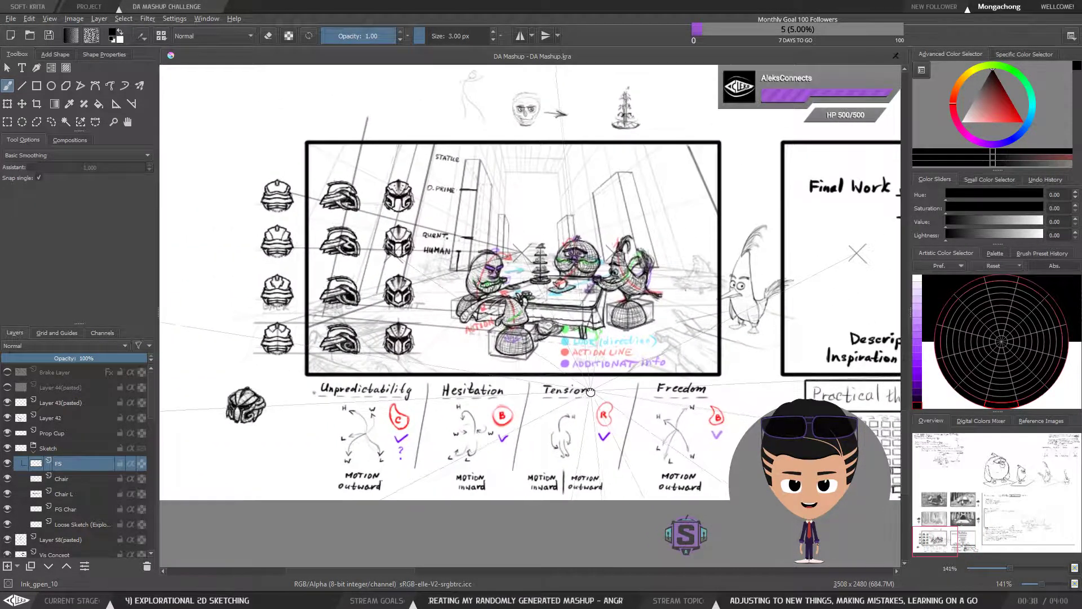
scroll(591, 387, "up", 1)
scroll(543, 381, "down", 1)
left_click_drag(543, 381, 637, 354)
scroll(571, 379, "up", 1)
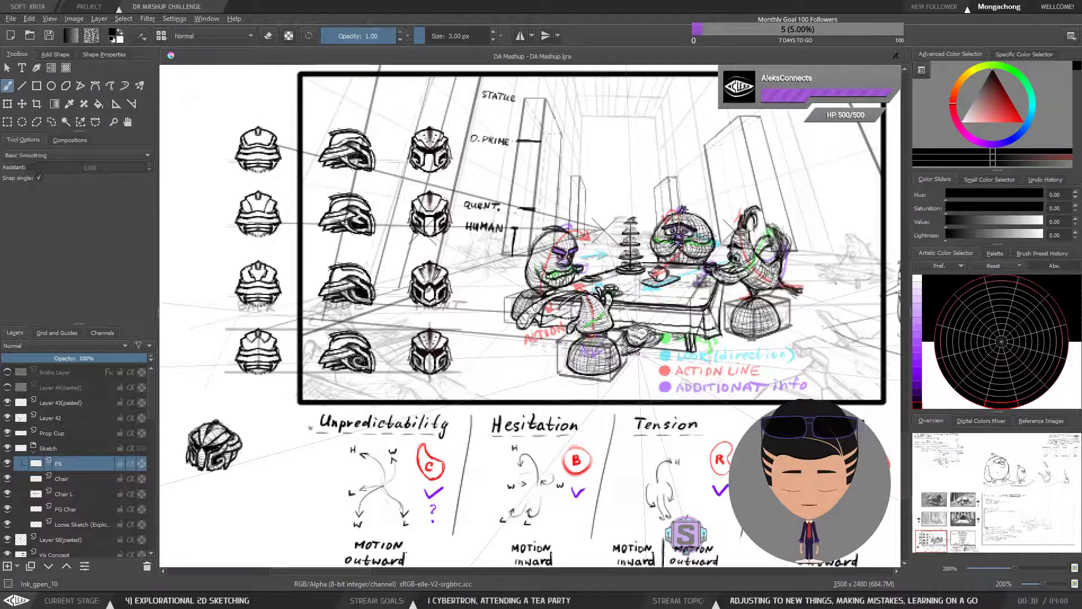
Step: Compare the tea party scene with the neighbouring grayscale value sketches and the Visualization layers diagram
key("ctrl+minus")
key("ctrl+minus")
key("ctrl+plus")
key("ctrl+minus")
left_click_drag(855, 274, 663, 354)
left_click_drag(836, 361, 678, 376)
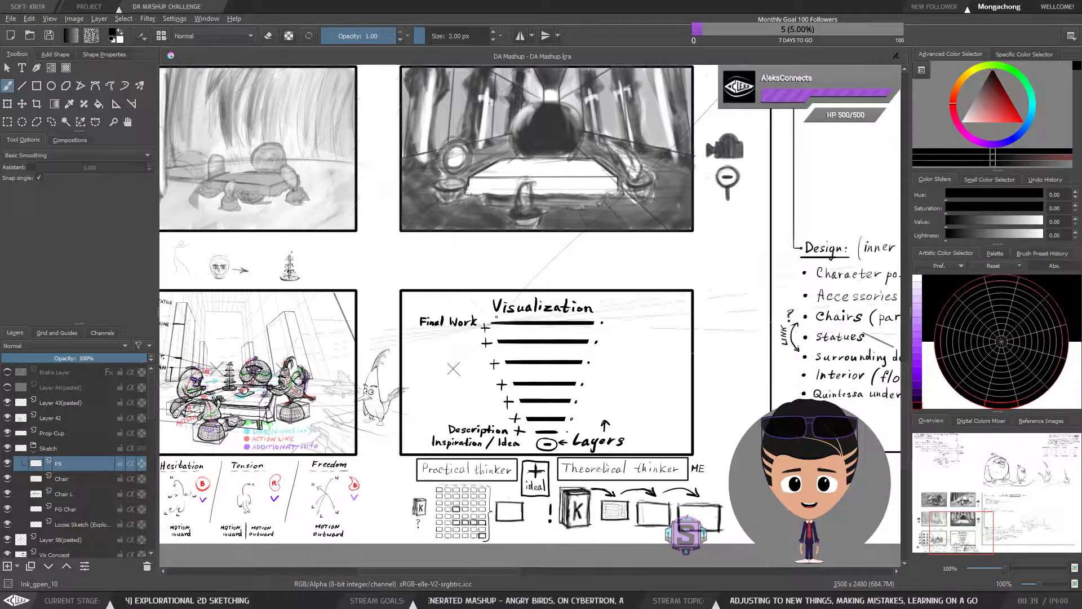
left_click_drag(391, 332, 601, 313)
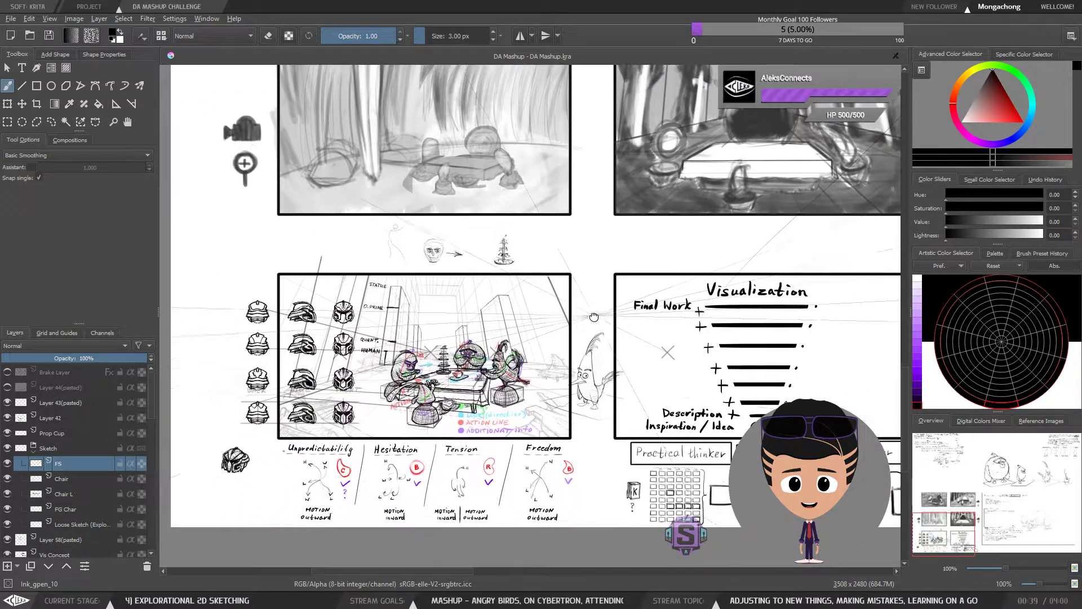
scroll(406, 383, "up", 1)
left_click_drag(495, 361, 503, 330)
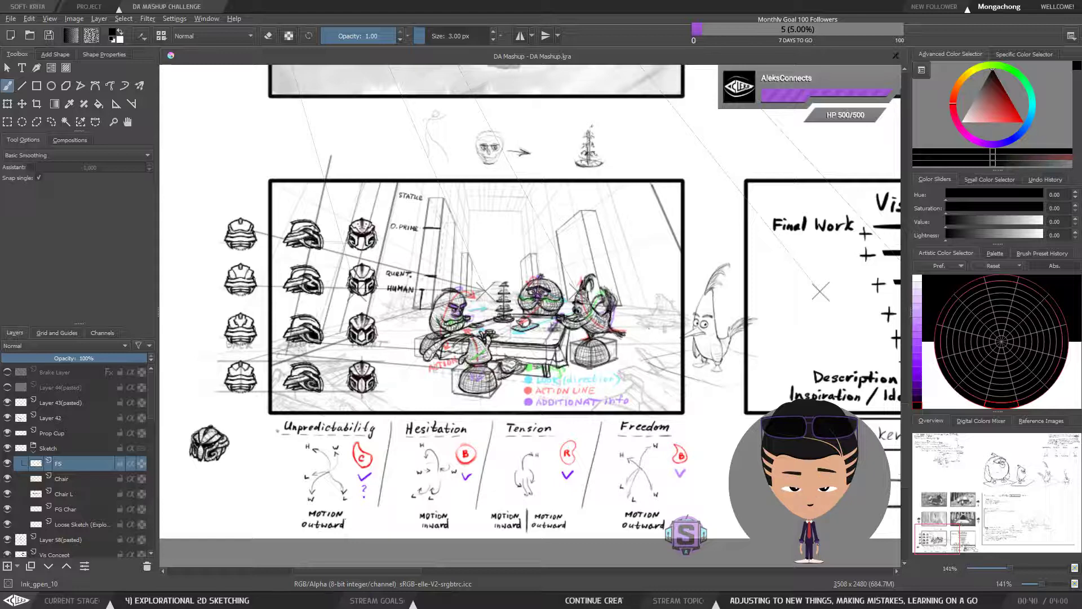
Step: Switch to the mind-mapping program showing the Single Project Pipeline map and maximize its window
key("alt+Tab")
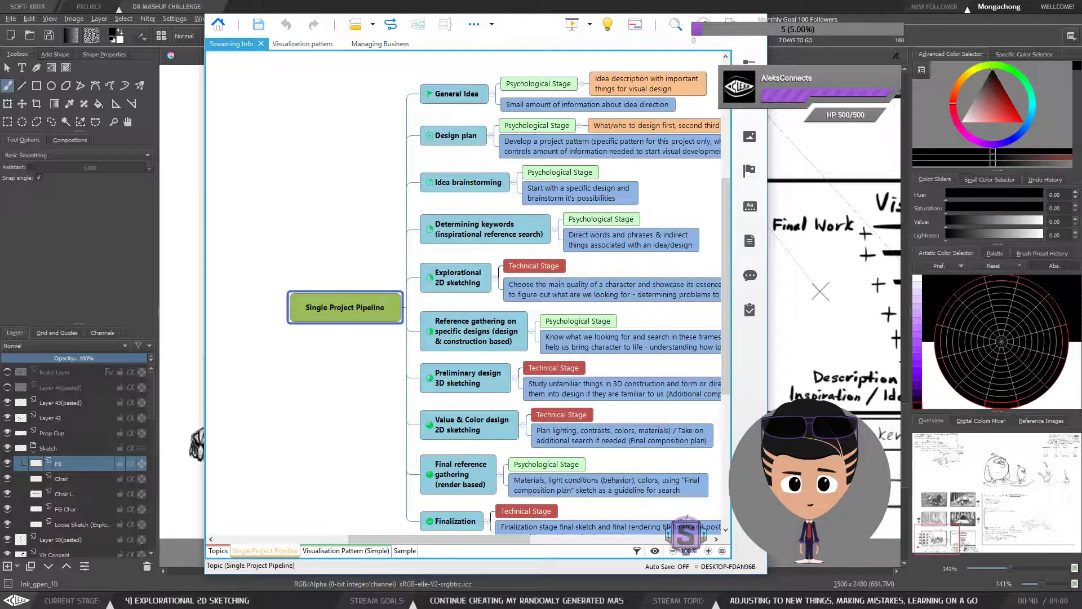
left_click_drag(633, 8, 633, 0)
left_click_drag(833, 215, 634, 225)
Step: Review the Single Project Pipeline stages from General Idea to Finalization and select the General Idea topic
scroll(648, 345, "down", 2)
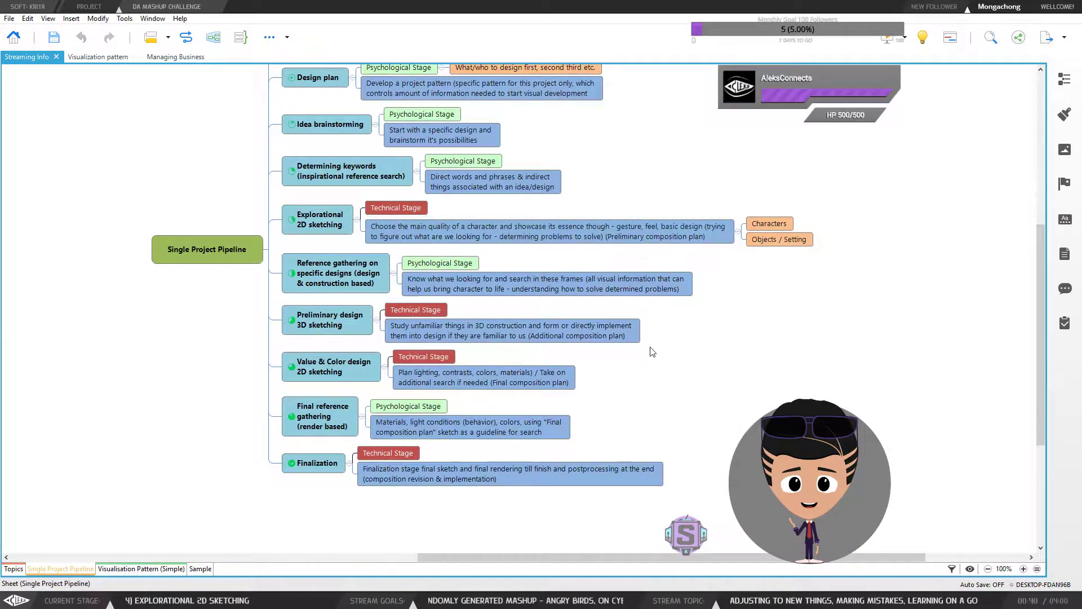
scroll(648, 345, "up", 1)
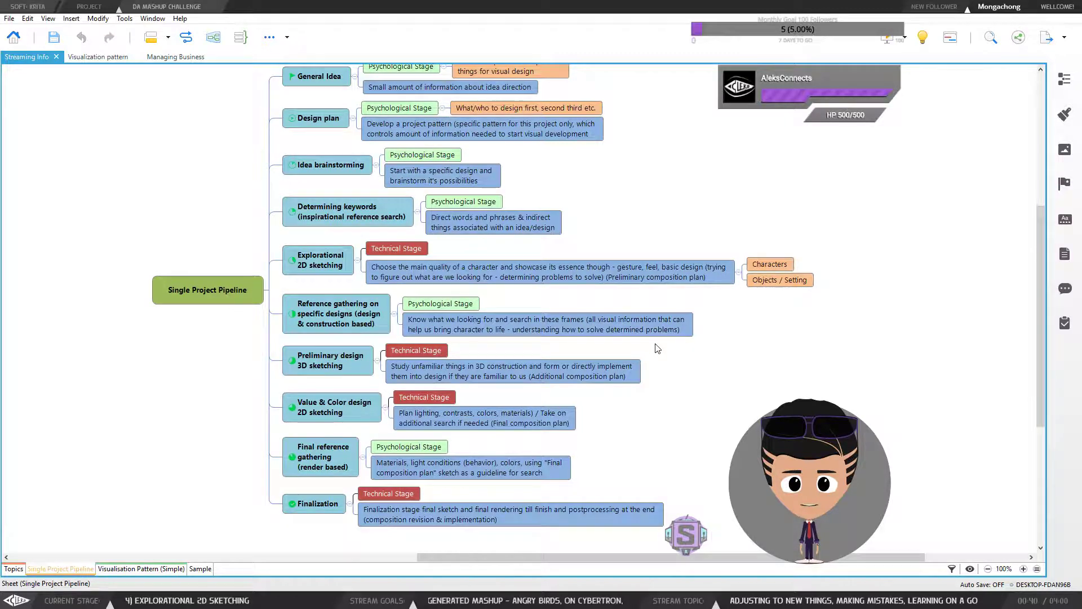
left_click_drag(214, 340, 212, 355)
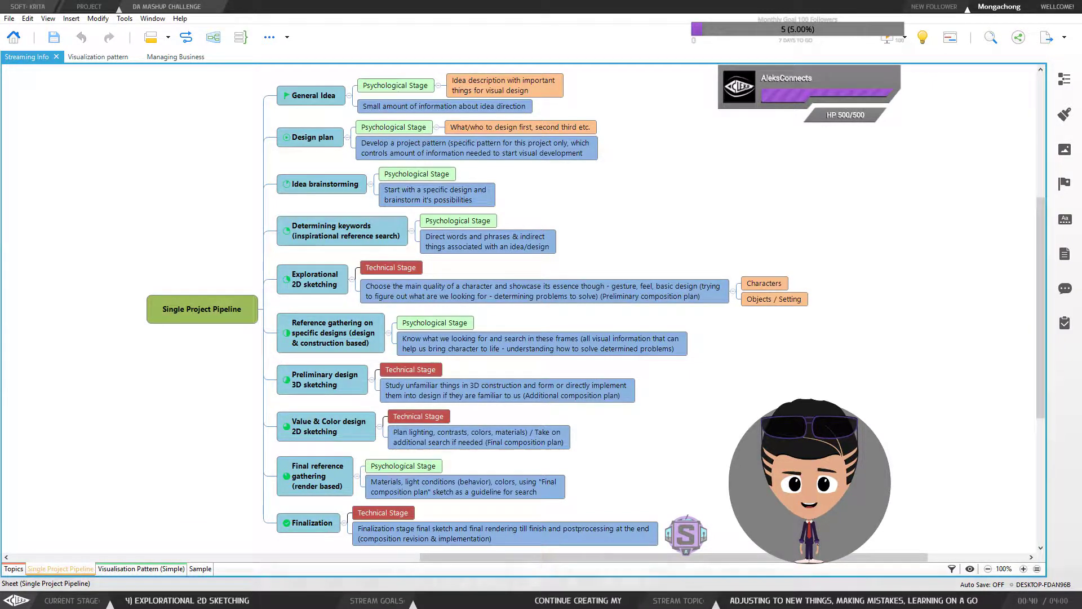
left_click_drag(810, 557, 811, 557)
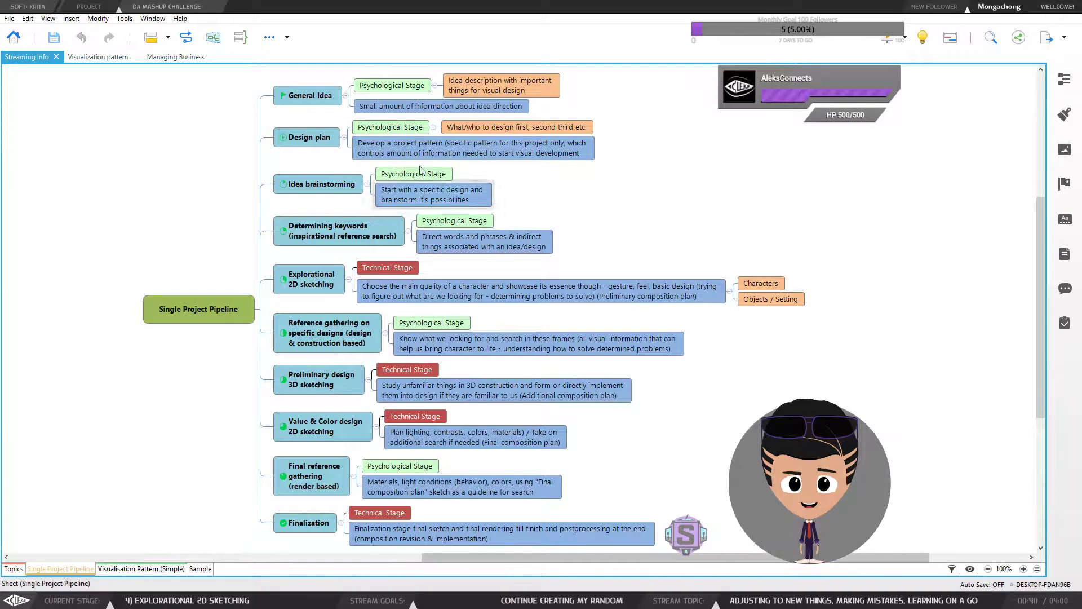
left_click(304, 93)
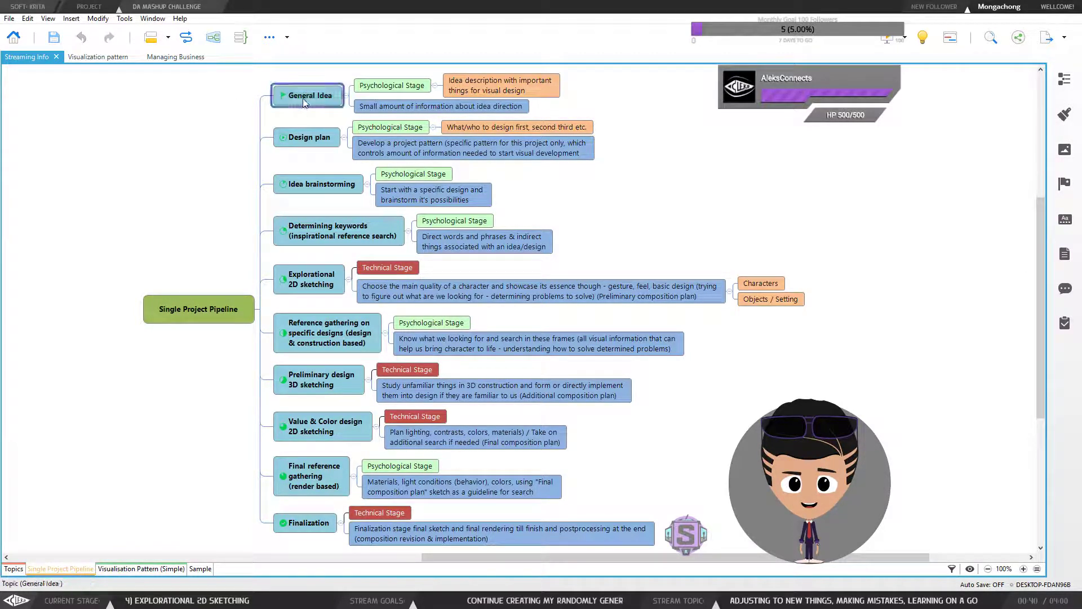
Step: Review the Single Project Pipeline stages from Design plan to Finalization, ending with all ten stages selected together and the central topic
left_click(317, 141)
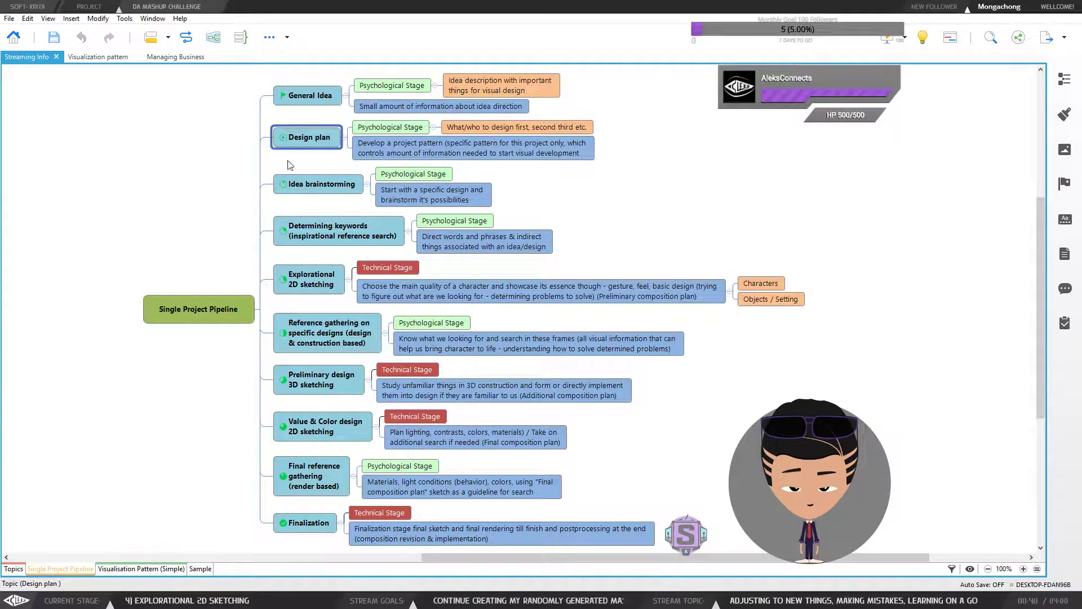
left_click(325, 235)
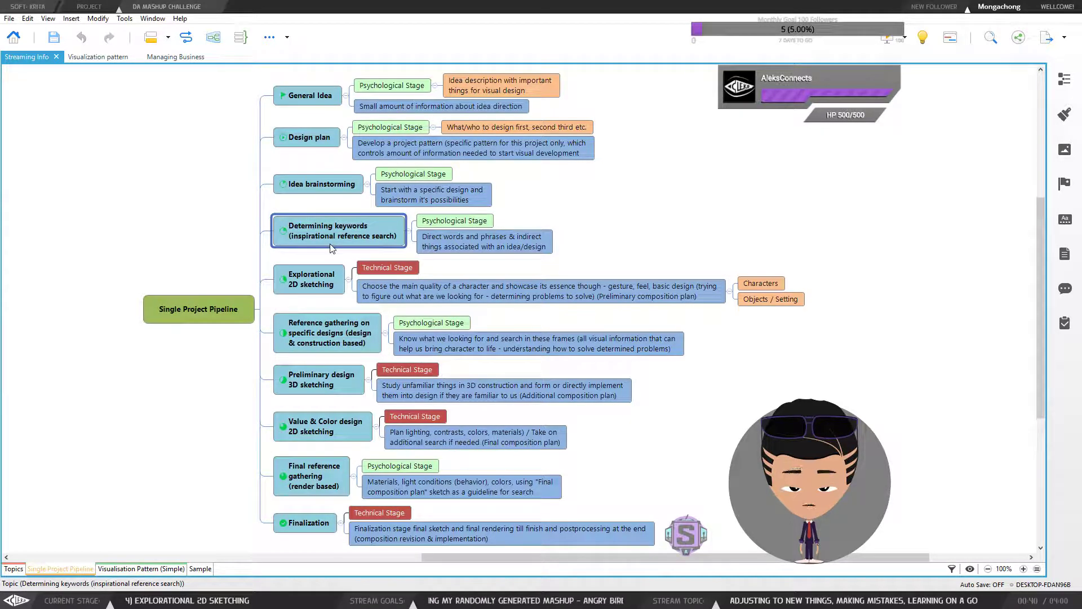
left_click(319, 278)
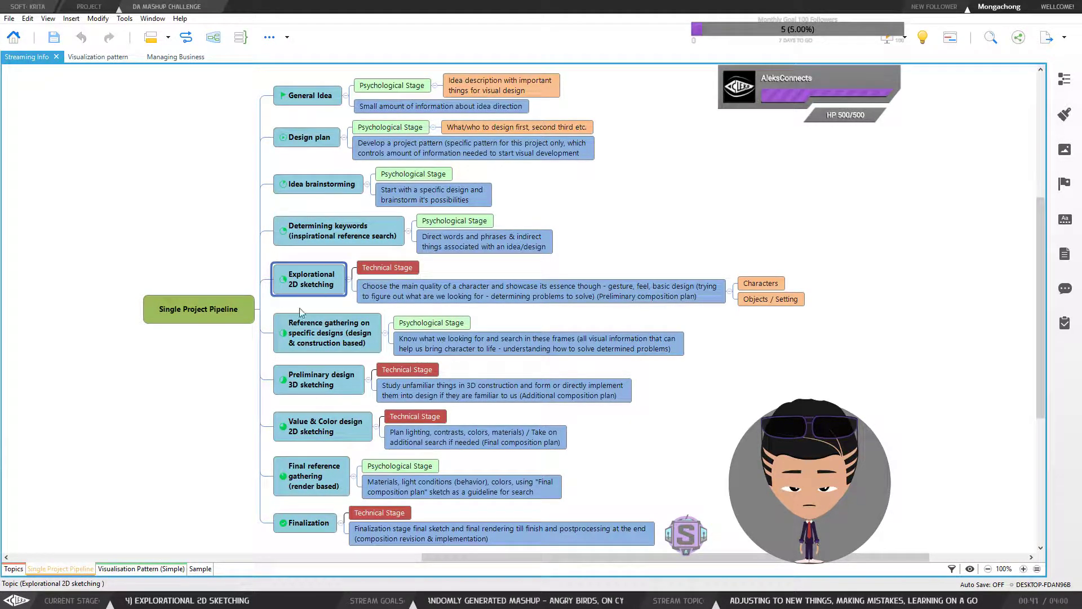
left_click(330, 346)
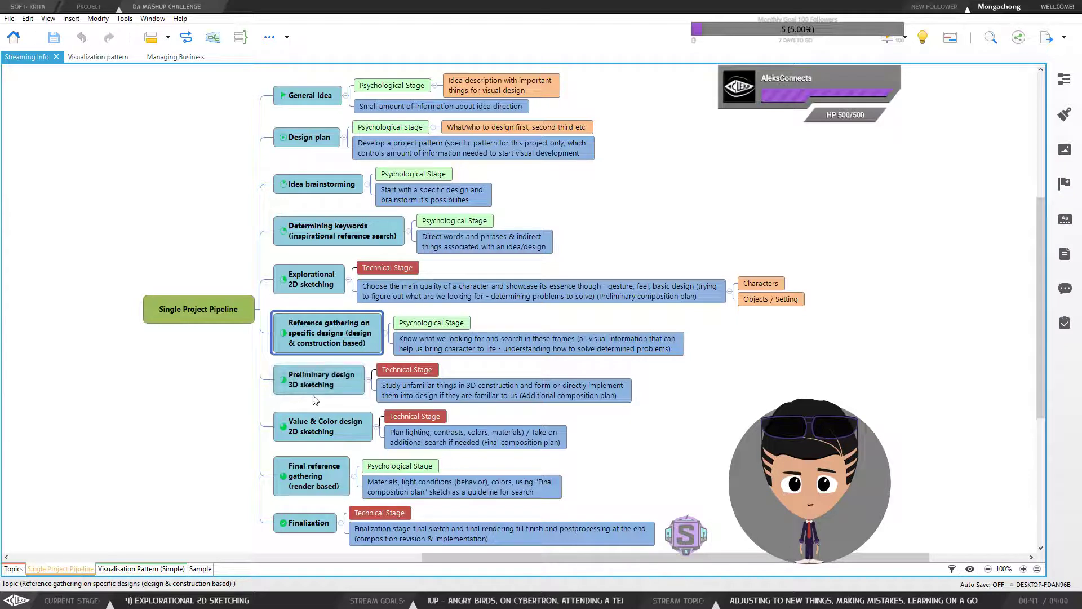
left_click(319, 387)
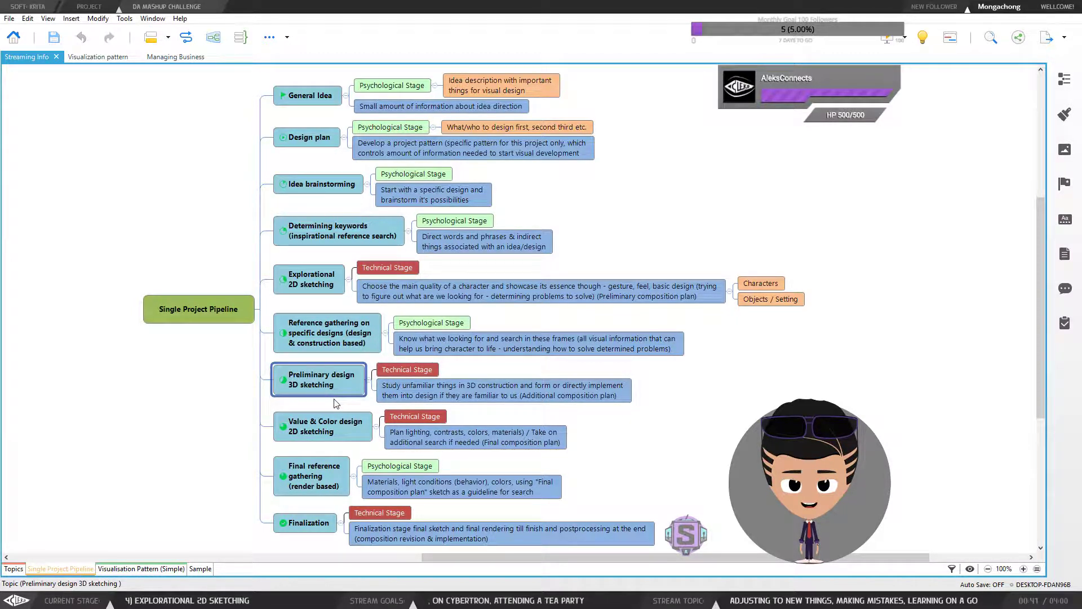
left_click(307, 433)
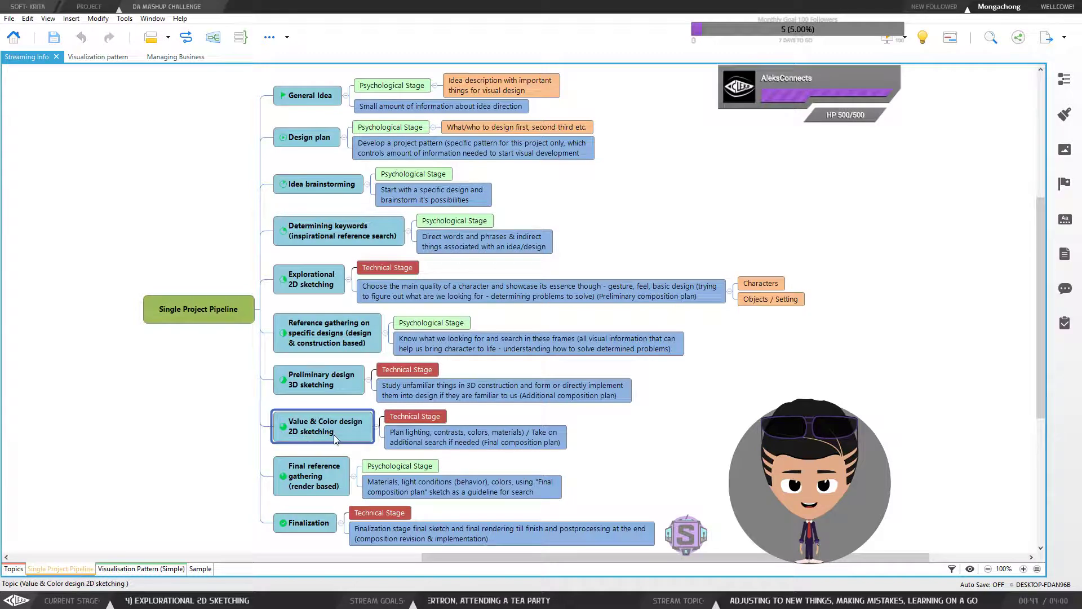
left_click(324, 471)
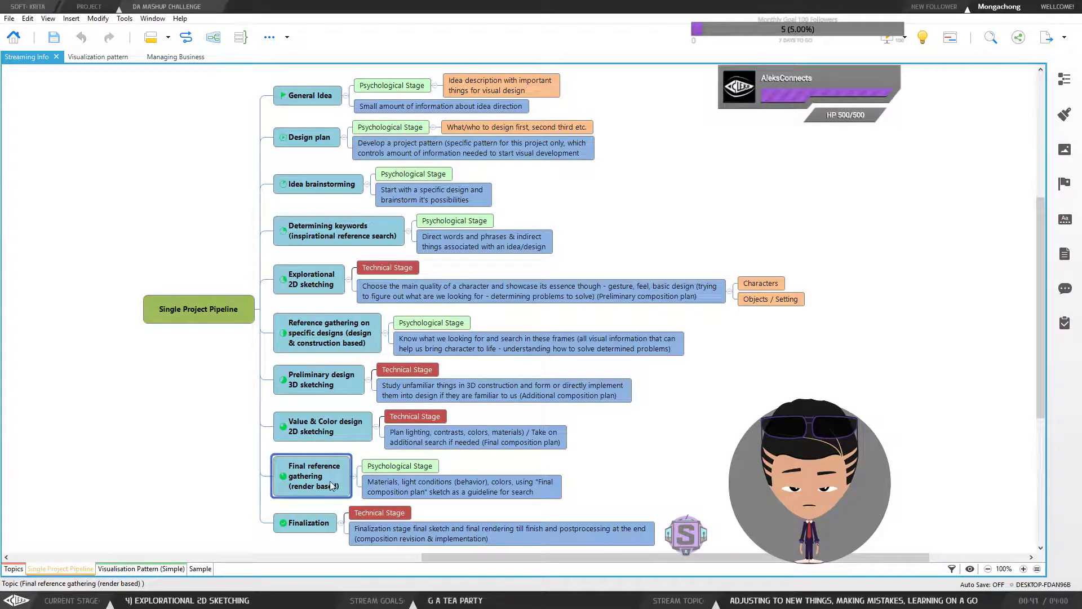
left_click(311, 529)
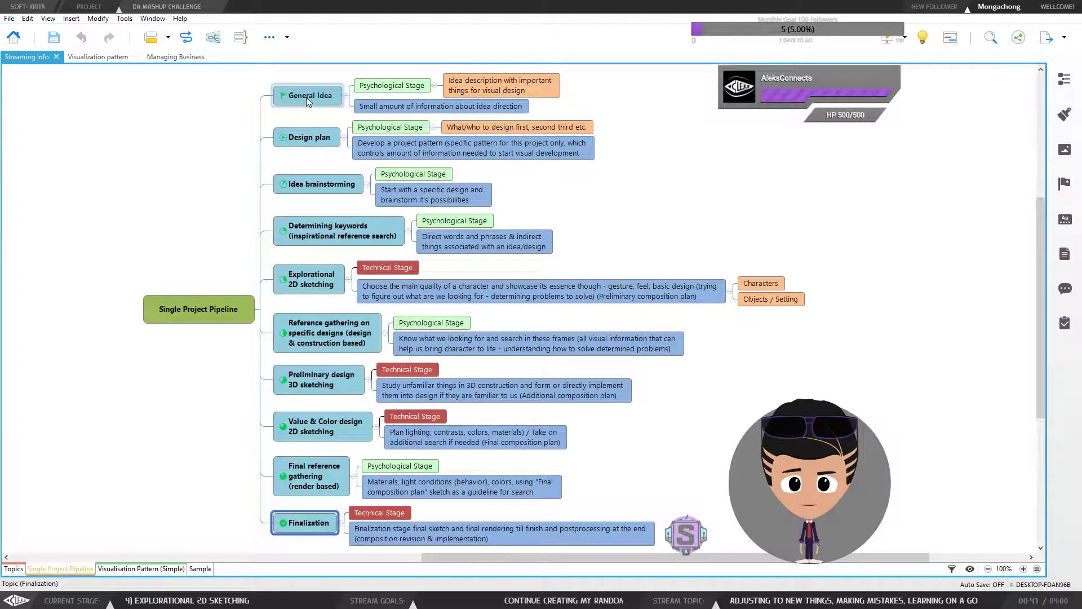
left_click_drag(299, 72, 313, 546)
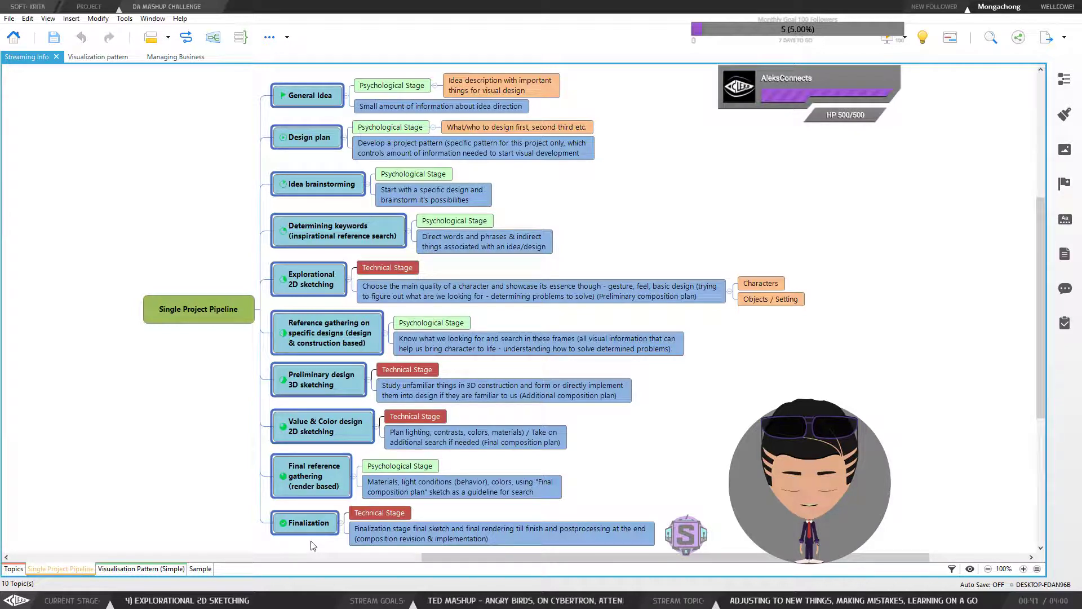
left_click(191, 309)
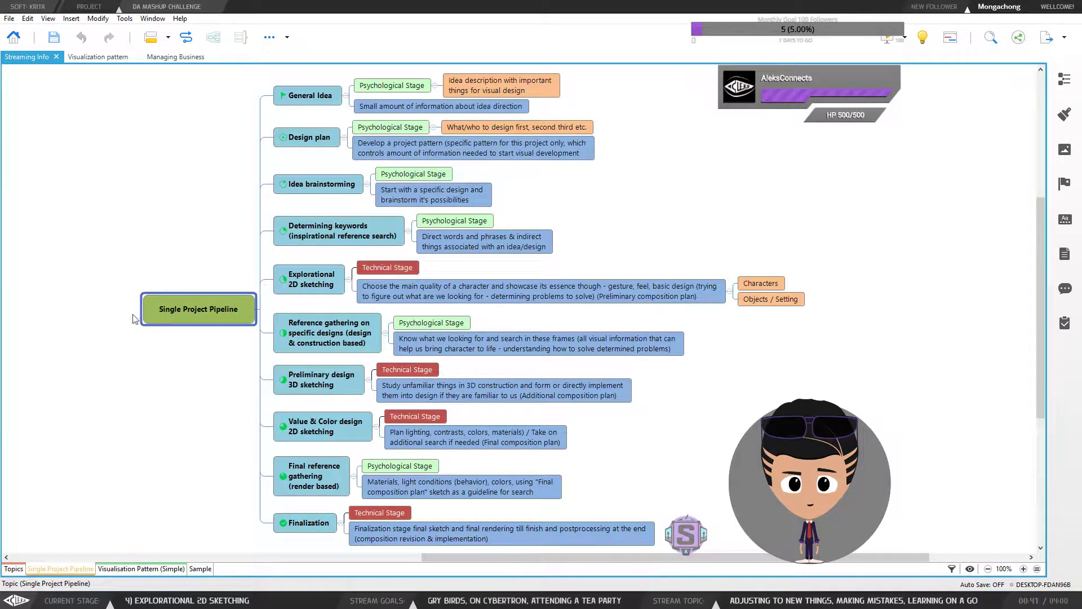
Step: Examine the order of the early pipeline stages: General Idea, Design plan, Idea brainstorming and Determining keywords
left_click(309, 94)
left_click(309, 137)
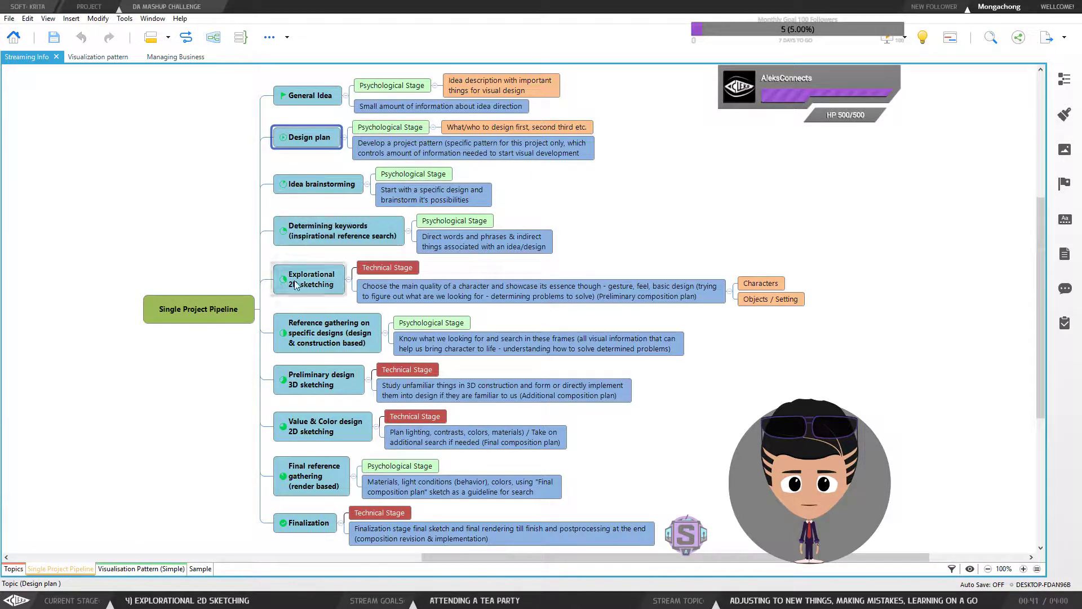
left_click(316, 188)
left_click(316, 230)
left_click(314, 185)
left_click(310, 137)
left_click(319, 188)
left_click(332, 234)
left_click(317, 186)
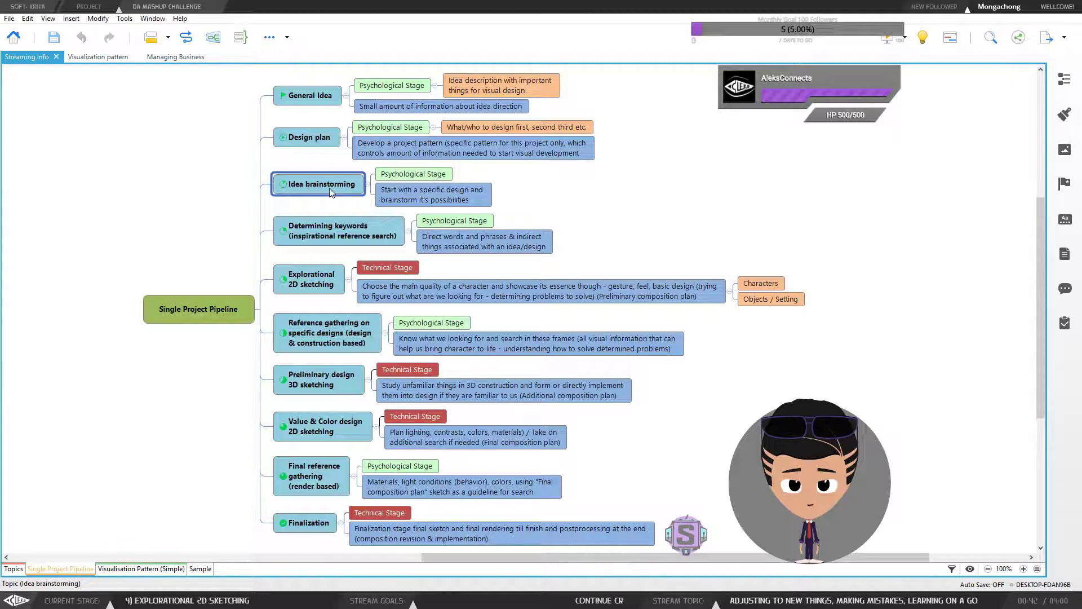
left_click(318, 141)
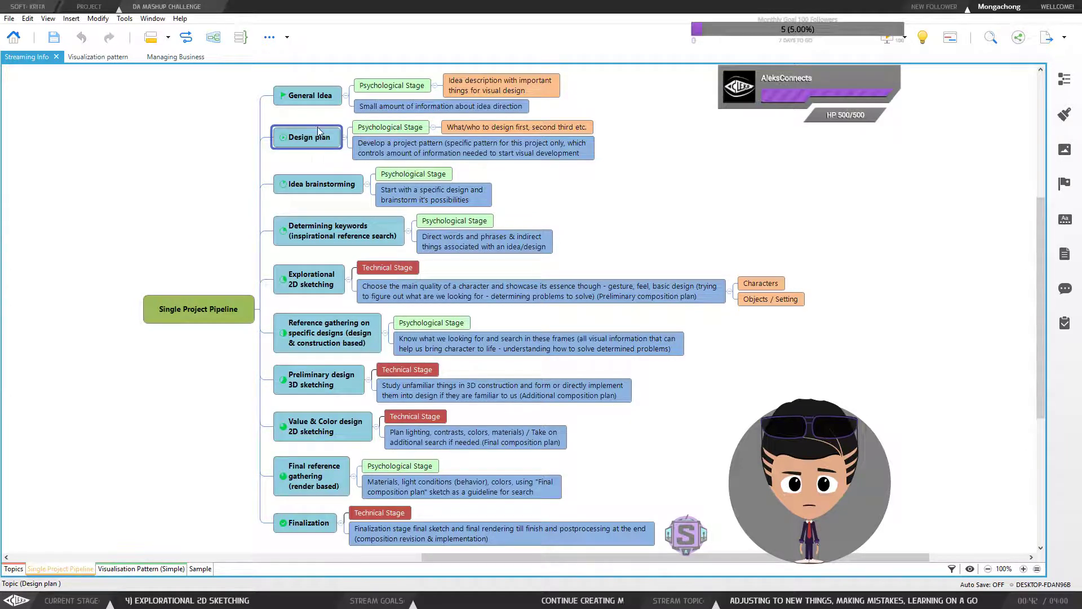
Step: Try placing the Idea brainstorming topic ahead of Design plan, undo the move and clear the selection
left_click(320, 186)
left_click_drag(331, 183, 312, 126)
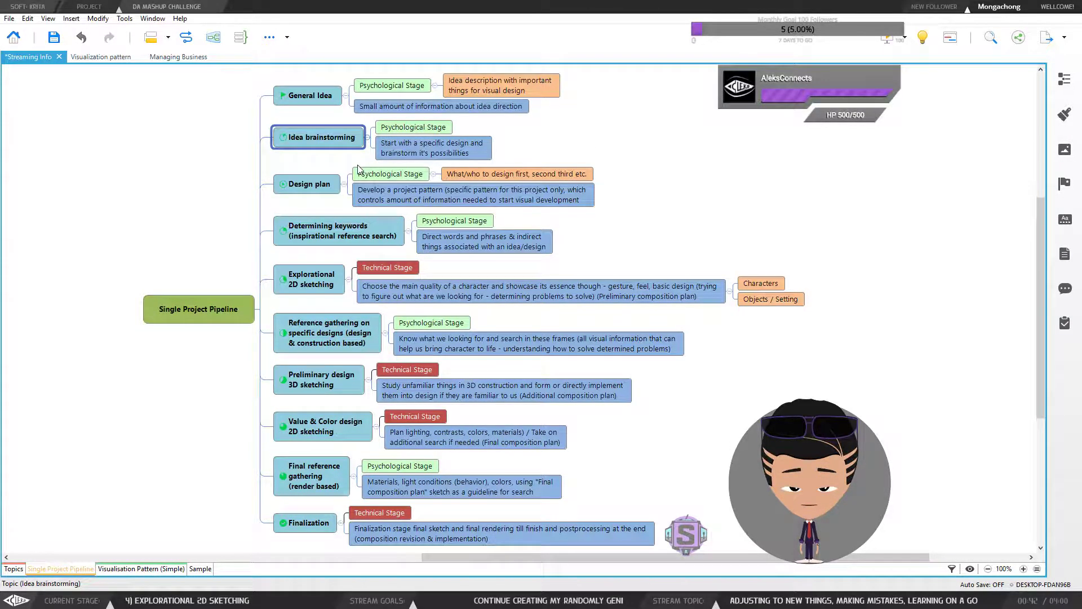
key("ctrl+z")
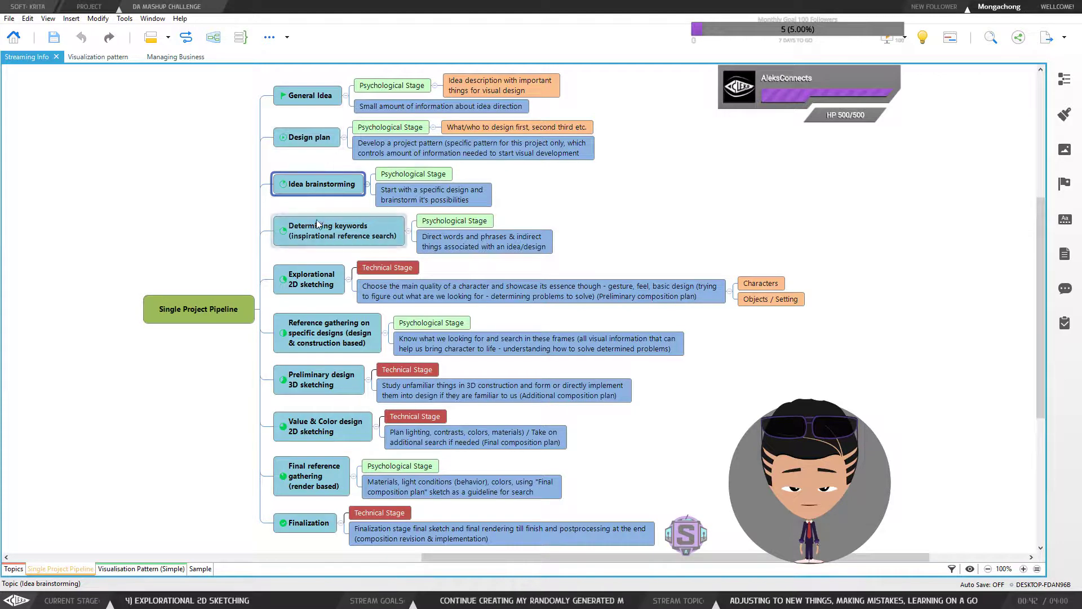
left_click(645, 181)
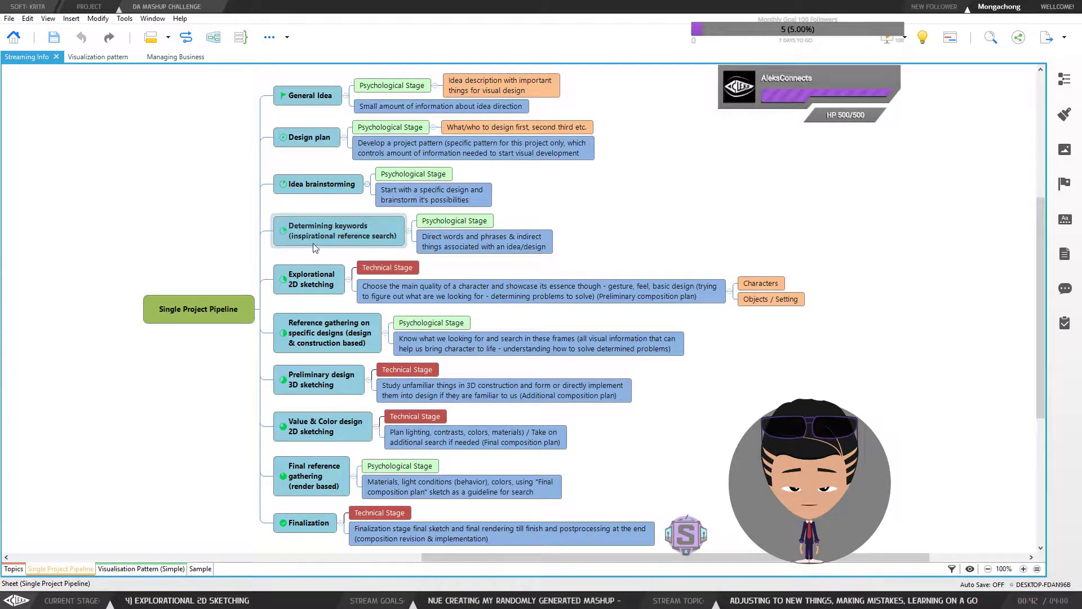
Step: Walk through the pipeline stages in sequence from General Idea to Final reference gathering to examine their order
mouse_move(309, 283)
left_mouse_down()
mouse_move(312, 211)
mouse_move(299, 183)
mouse_move(321, 294)
left_mouse_up()
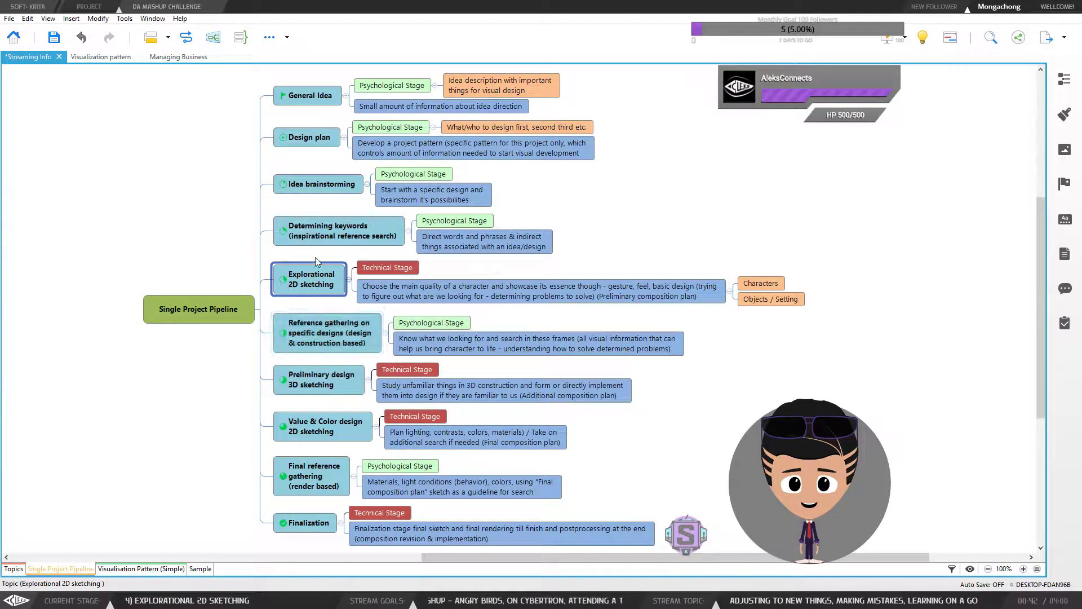
left_click(309, 96)
left_click(304, 141)
left_click(315, 188)
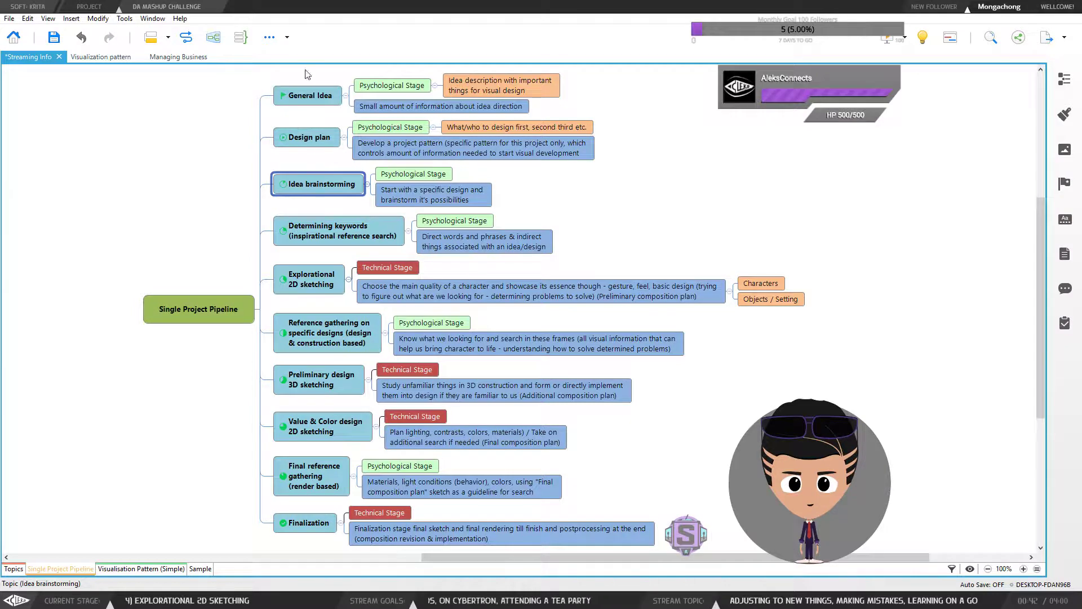
left_click(310, 94)
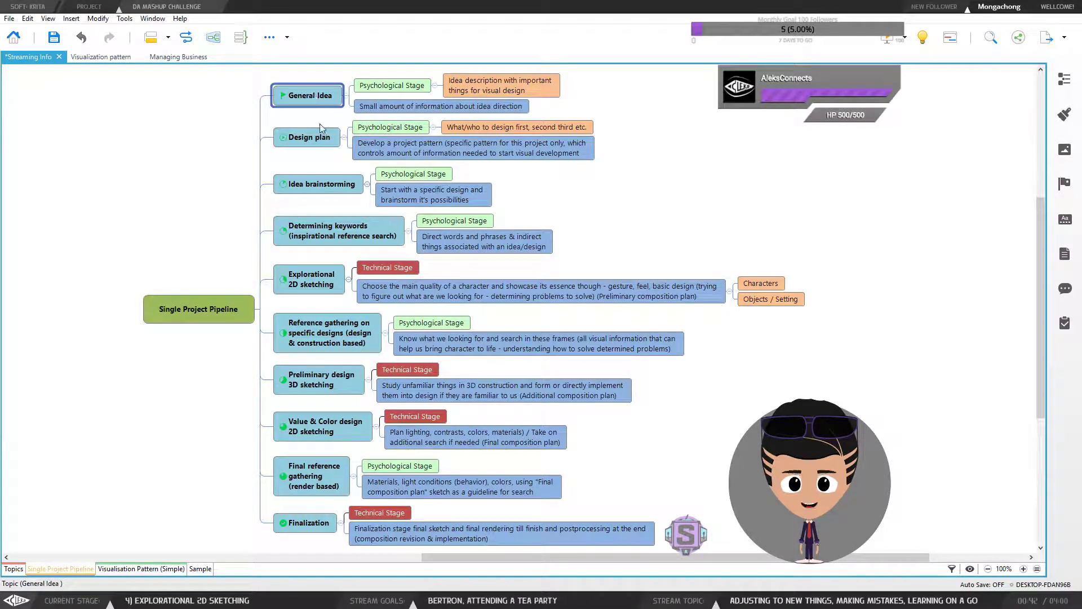
left_click(308, 139)
left_click(306, 188)
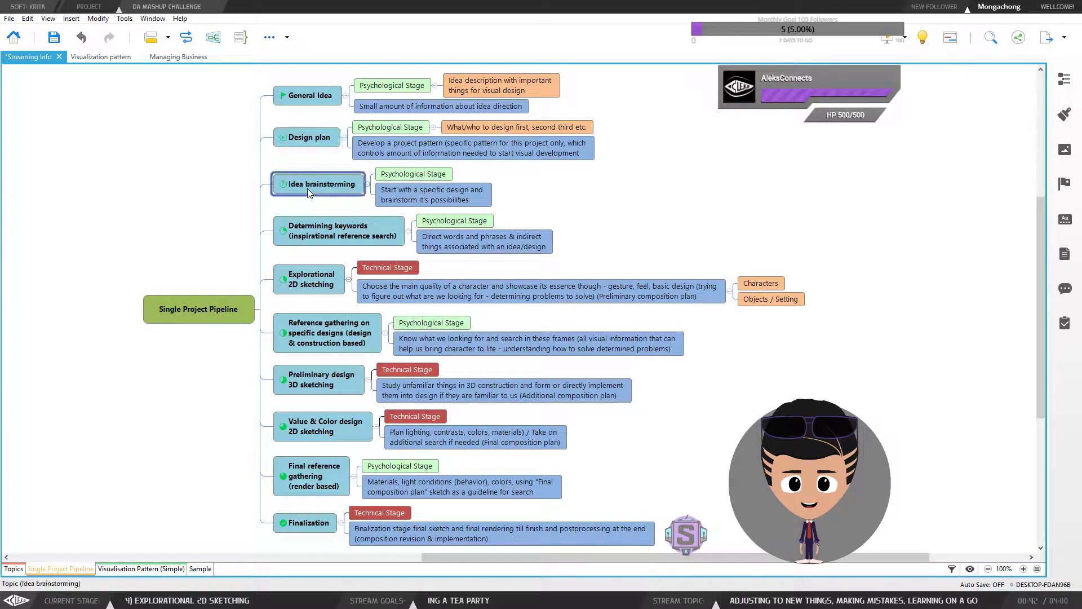
left_click_drag(306, 189, 314, 208)
left_click(328, 230)
left_click(311, 279)
left_click(326, 333)
left_click(310, 386)
left_click(313, 426)
left_click(313, 476)
Step: Try placing Value & Color design 2D sketching before Explorational 2D sketching, and return it to its place after Preliminary design 3D sketching
left_click(316, 427)
mouse_move(316, 423)
left_mouse_down()
mouse_move(316, 259)
mouse_move(313, 287)
mouse_move(316, 277)
left_mouse_up()
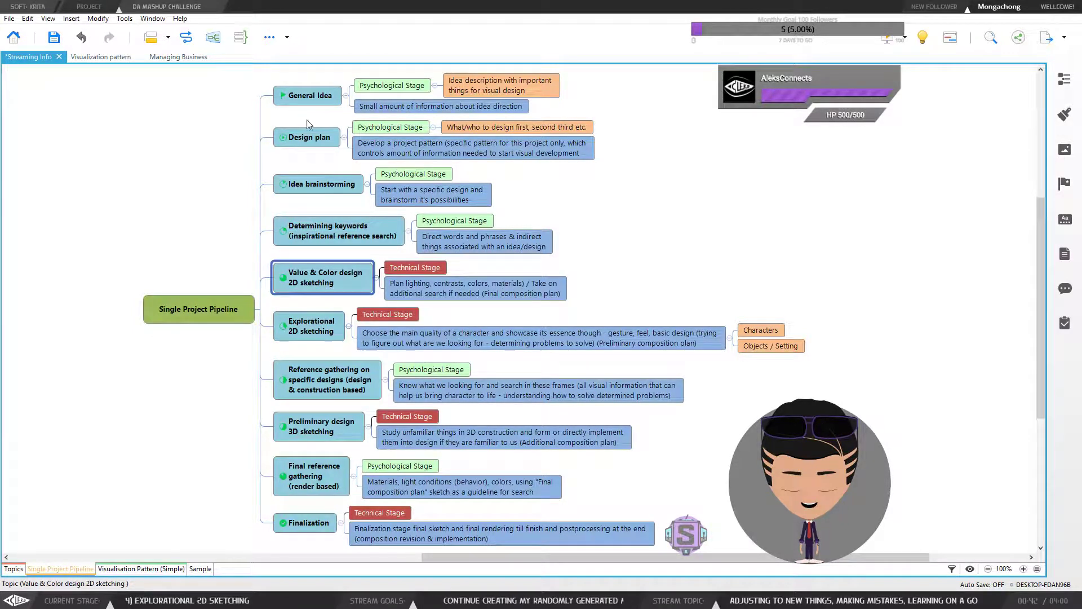
left_click(309, 326)
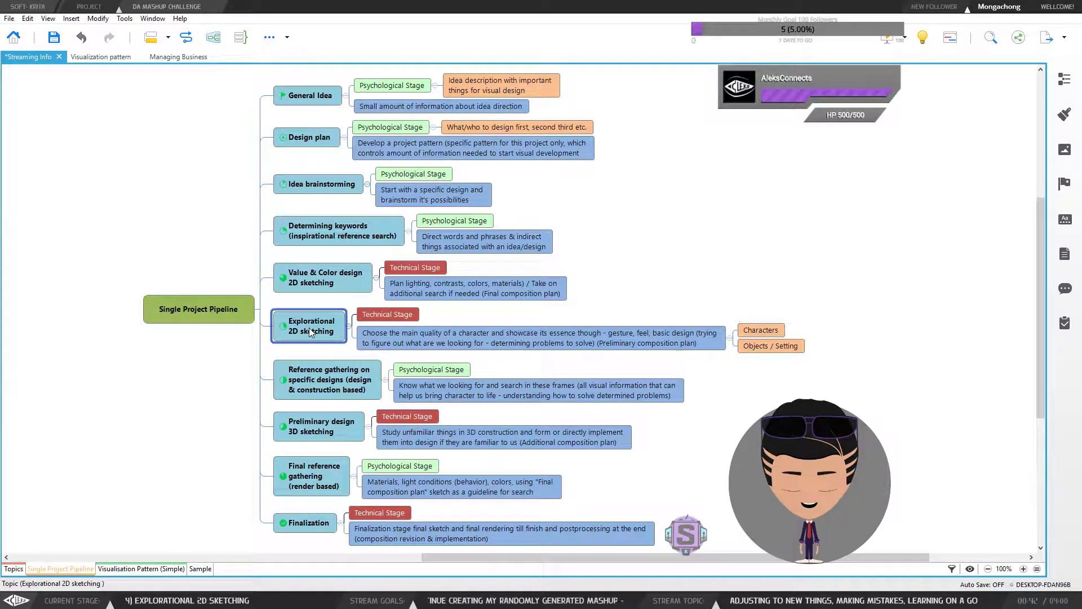
left_click_drag(312, 277, 316, 459)
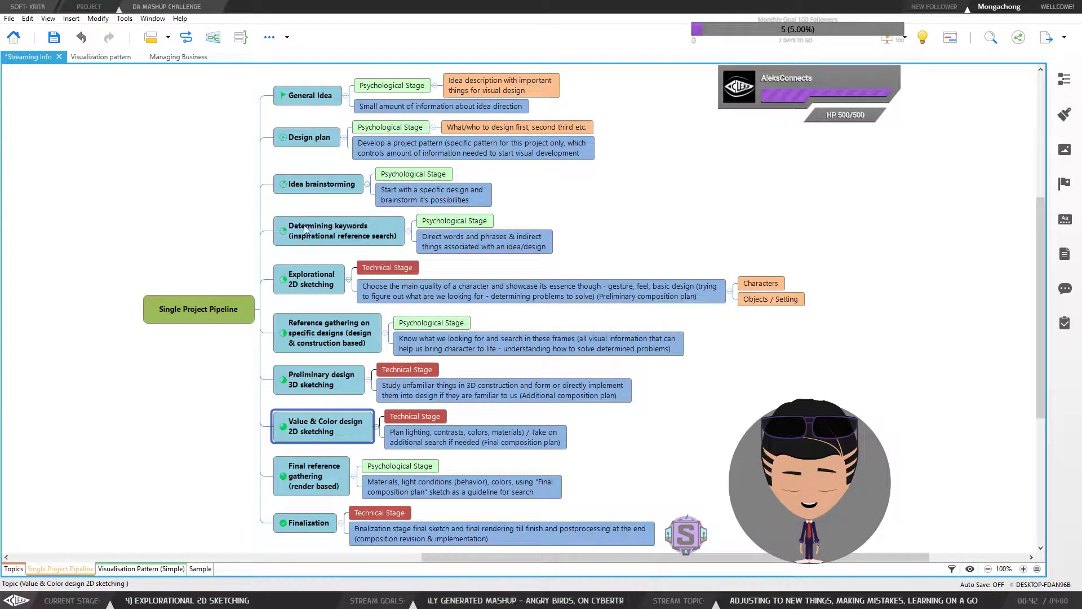
Step: Examine groups of pipeline stages by selecting the opening stages, the last three stages, Explorational 2D sketching, and all ten stages
mouse_move(291, 73)
left_mouse_down()
mouse_move(326, 301)
mouse_move(320, 210)
left_mouse_up()
left_click_drag(298, 72, 327, 355)
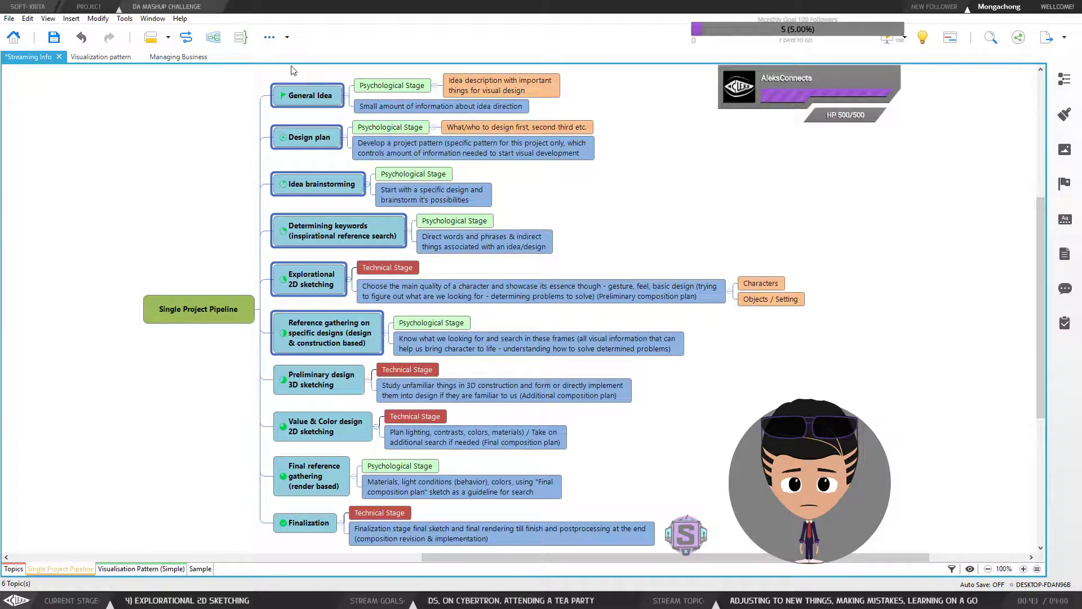
left_click_drag(295, 73, 323, 421)
left_click_drag(311, 550, 298, 431)
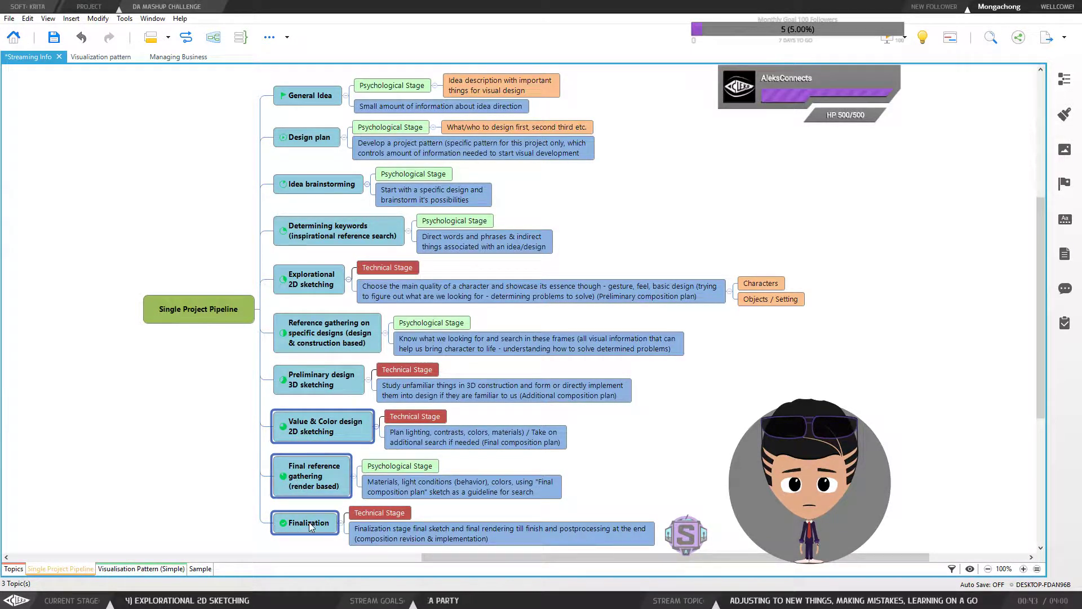
left_click(189, 416)
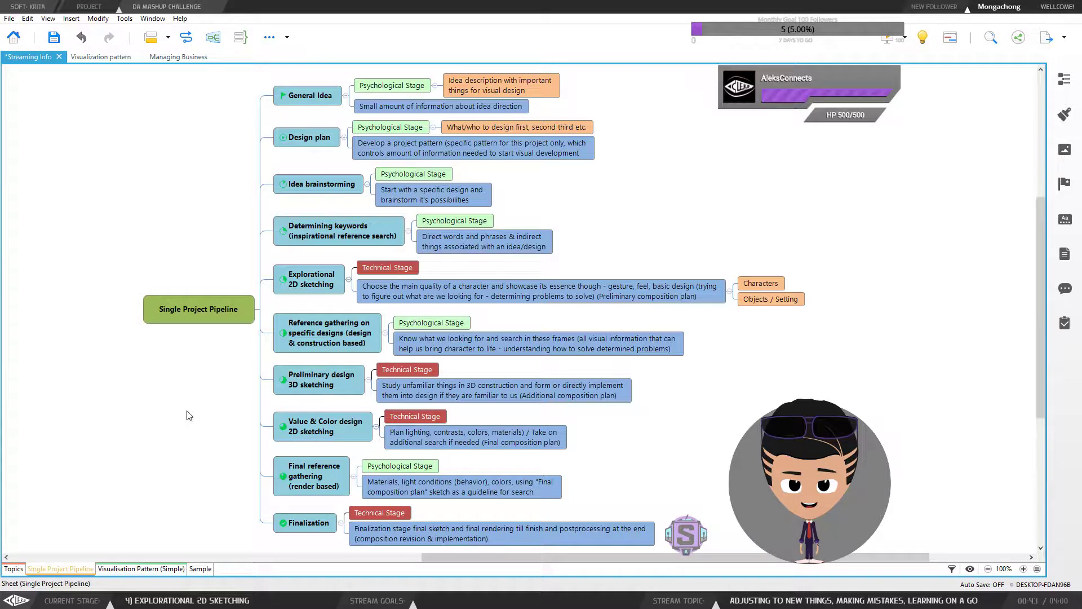
left_click(314, 279)
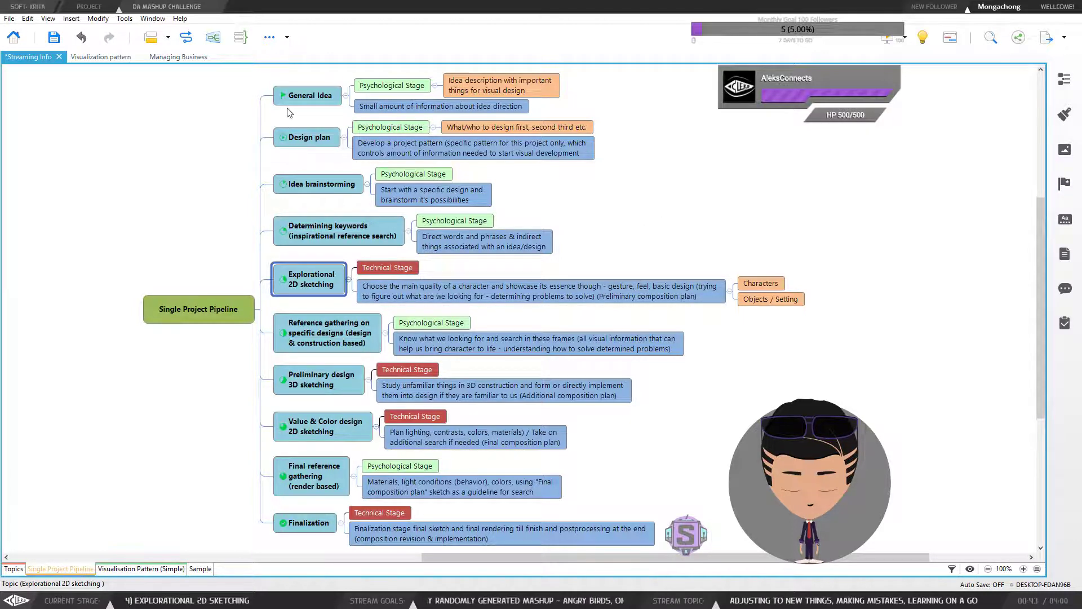
left_click_drag(298, 73, 308, 550)
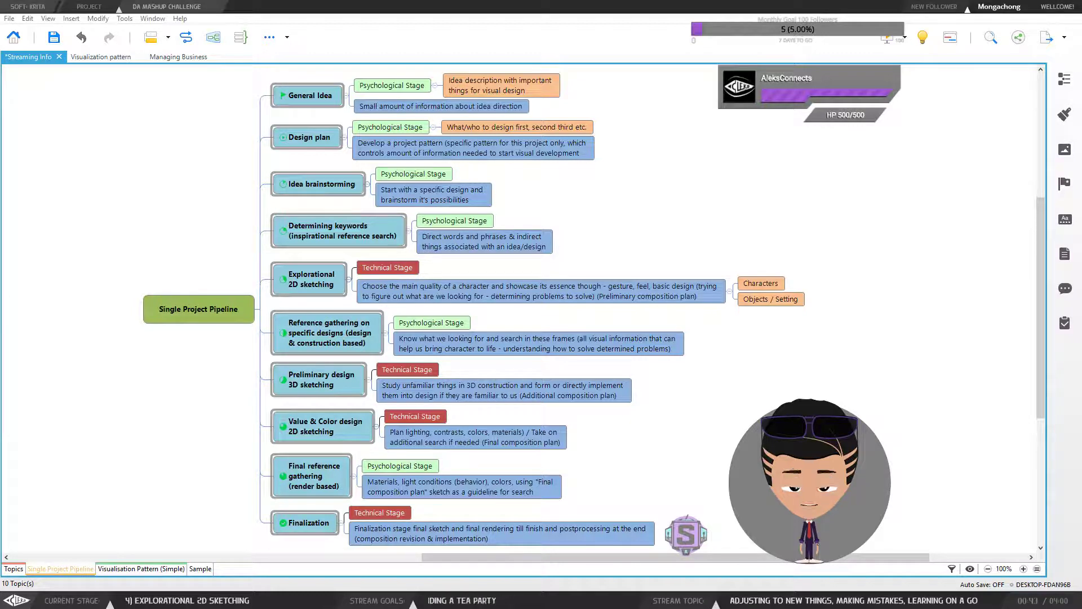
left_click(341, 241)
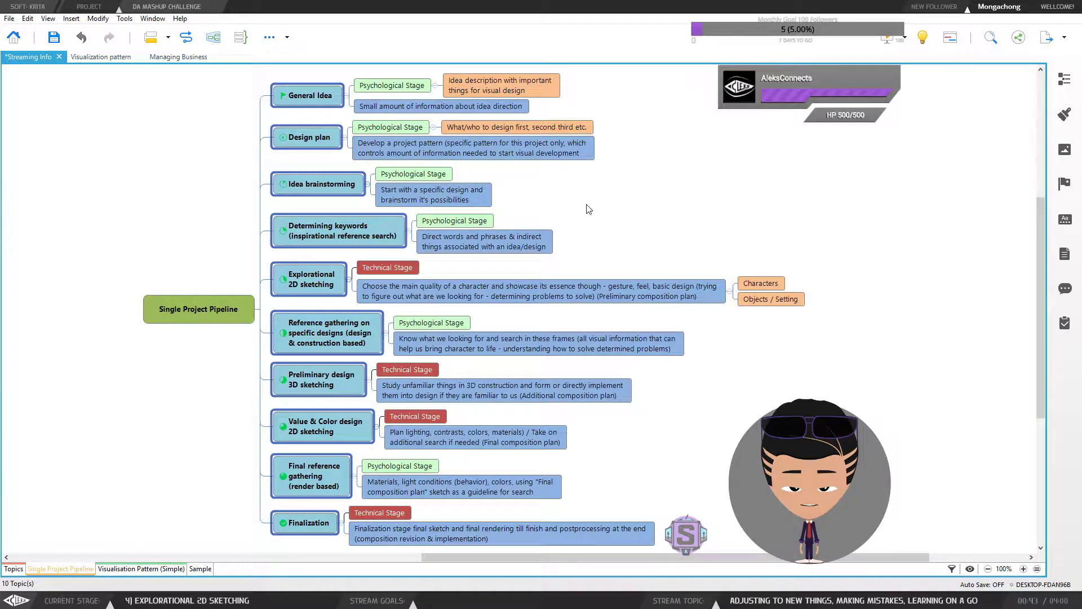
Step: Compare the Design plan and Idea brainstorming stages, and examine Design plan's notes on the project pattern and what to design first
left_click(337, 185)
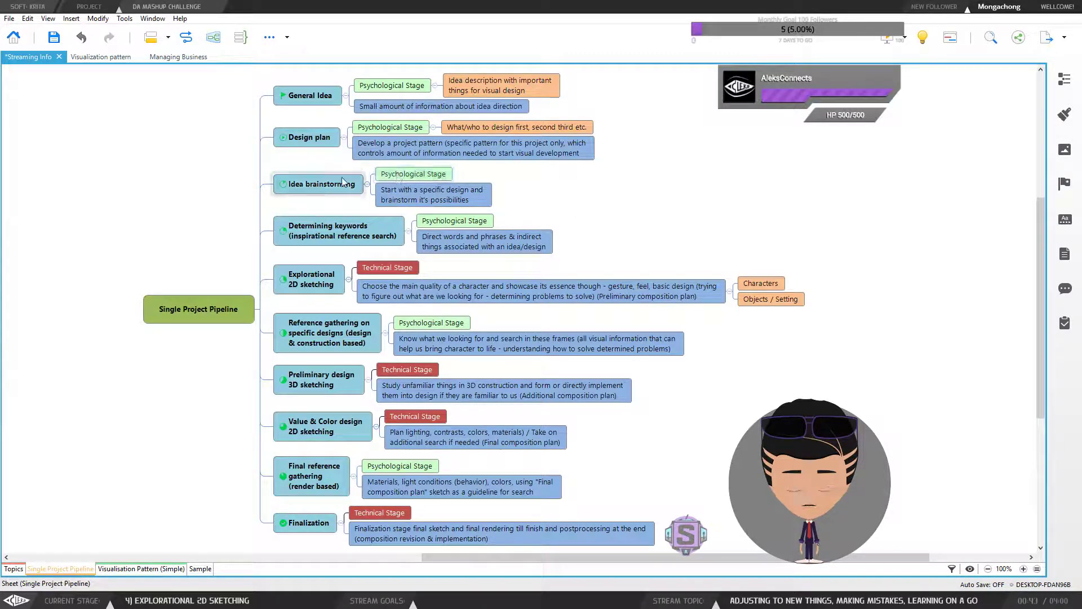
left_click(311, 143)
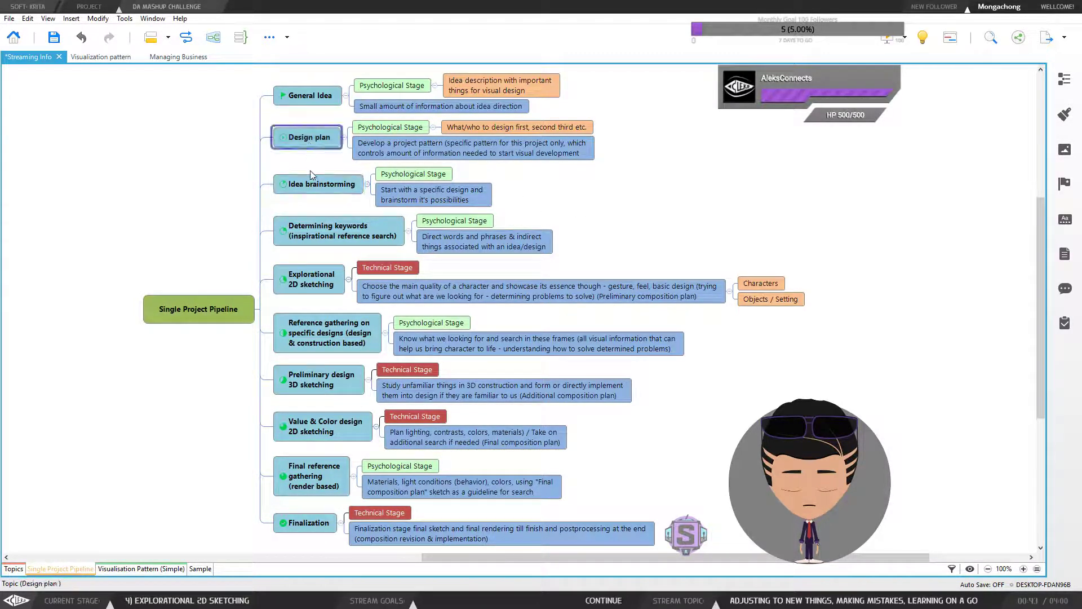
left_click(316, 186)
left_click(323, 138)
left_click(315, 190)
left_click(321, 139)
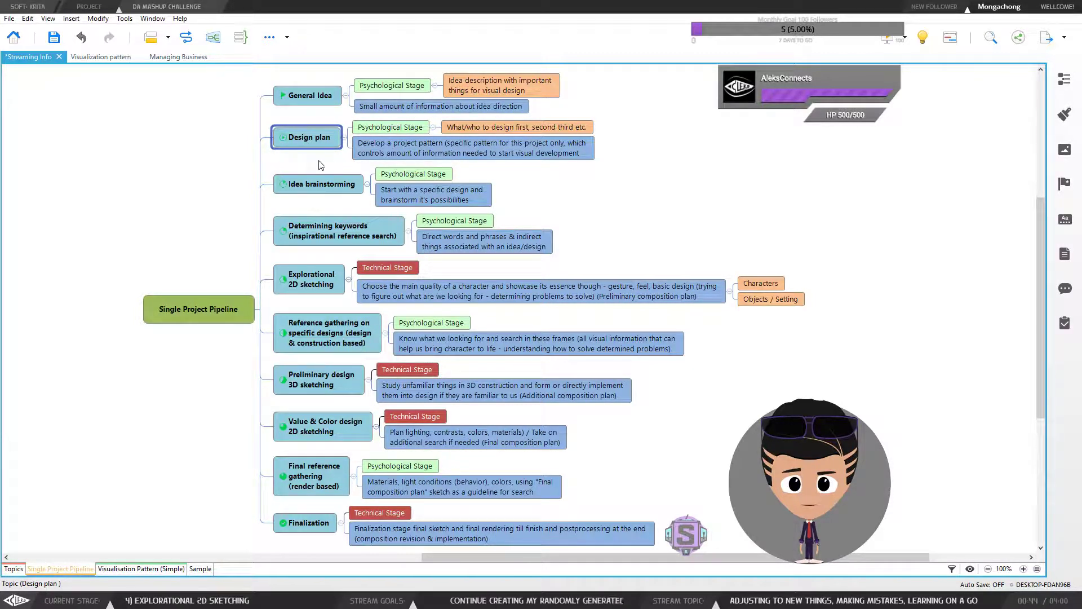
left_click(367, 152)
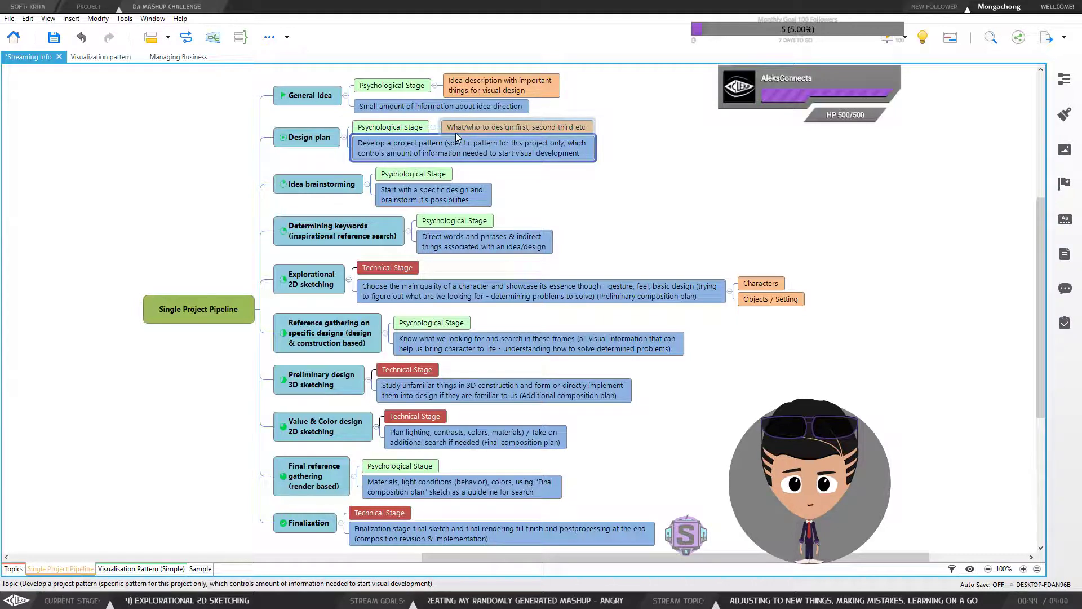
left_click(486, 129)
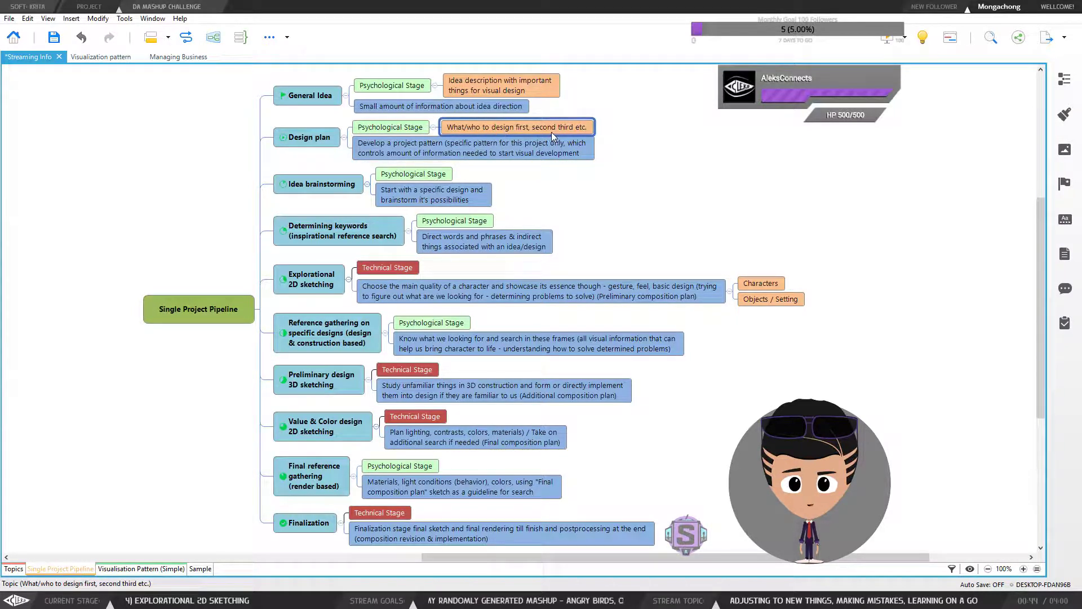
left_click(405, 149)
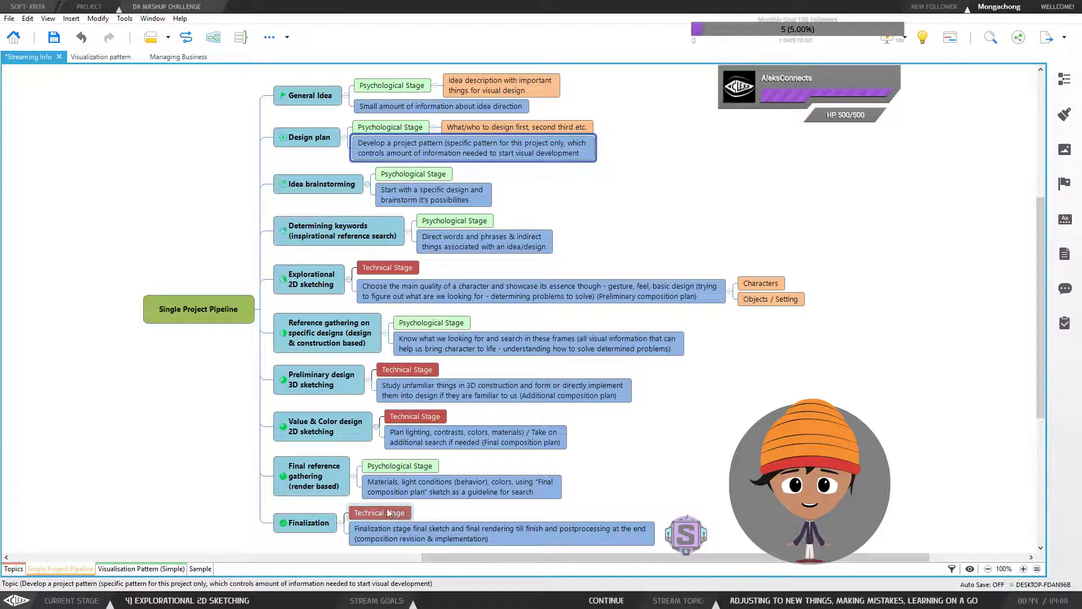
Step: Switch to Krita and examine the DA Mashup canvas's focus, story and tea party notes with the rough character layout
key("alt+Tab")
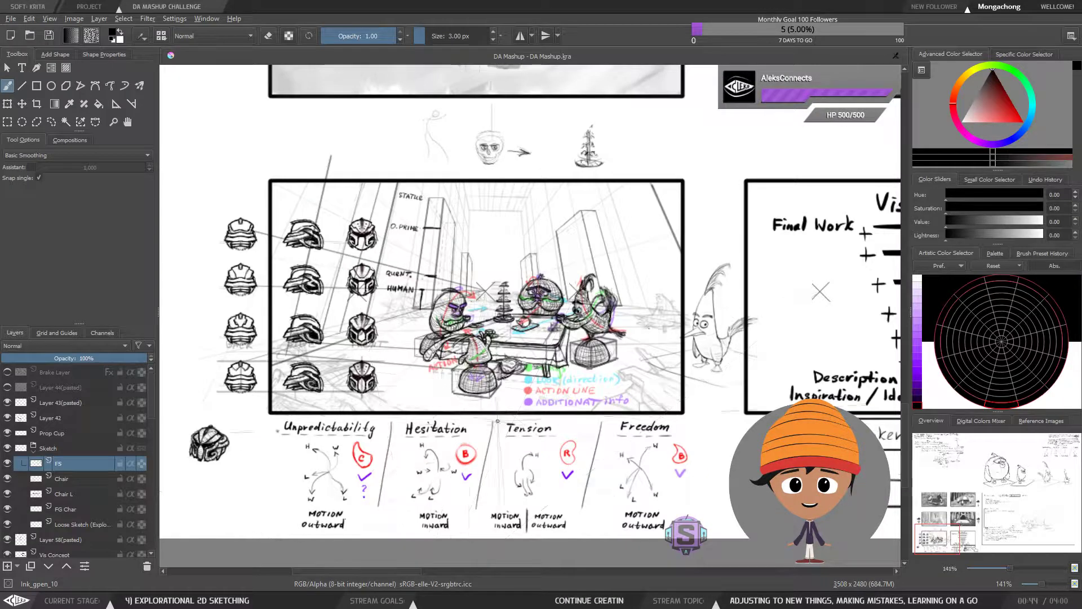
scroll(498, 366, "down", 2)
left_click_drag(575, 146, 439, 204)
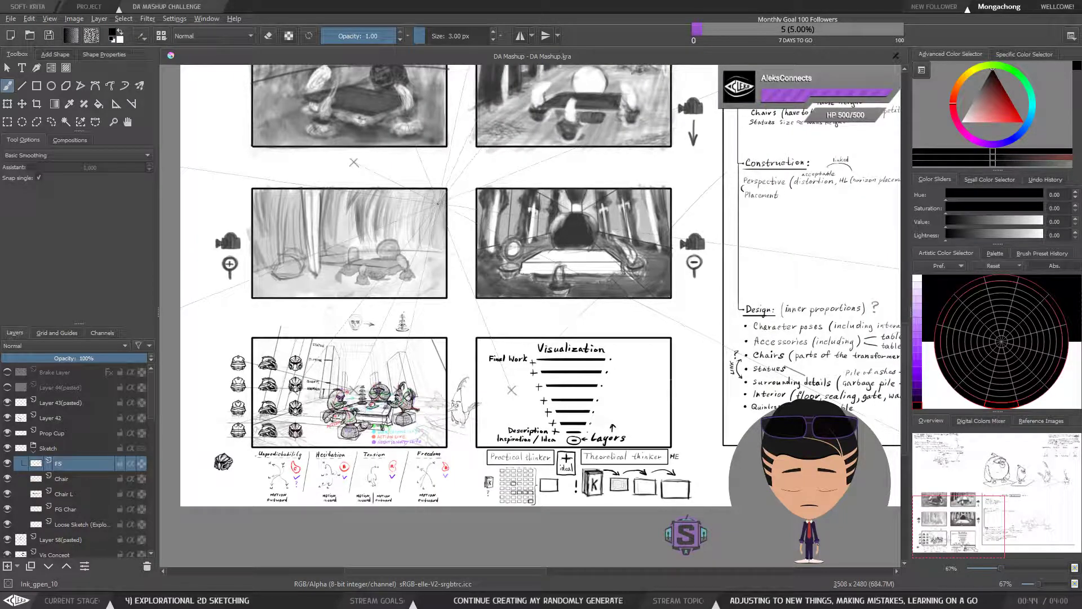
scroll(453, 403, "up", 10)
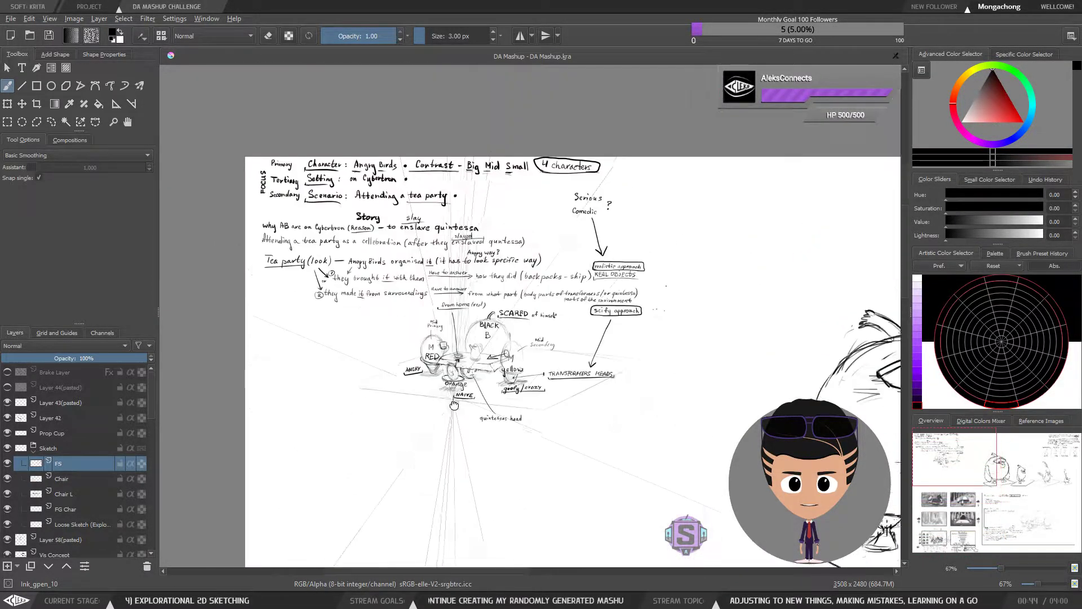
scroll(454, 402, "up", 3)
mouse_move(409, 306)
left_mouse_down()
mouse_move(398, 228)
mouse_move(468, 135)
mouse_move(406, 169)
mouse_move(288, 195)
mouse_move(296, 214)
mouse_move(283, 212)
mouse_move(264, 135)
mouse_move(192, 180)
mouse_move(589, 265)
mouse_move(253, 309)
mouse_move(648, 338)
mouse_move(502, 337)
mouse_move(442, 316)
left_mouse_up()
key("minus")
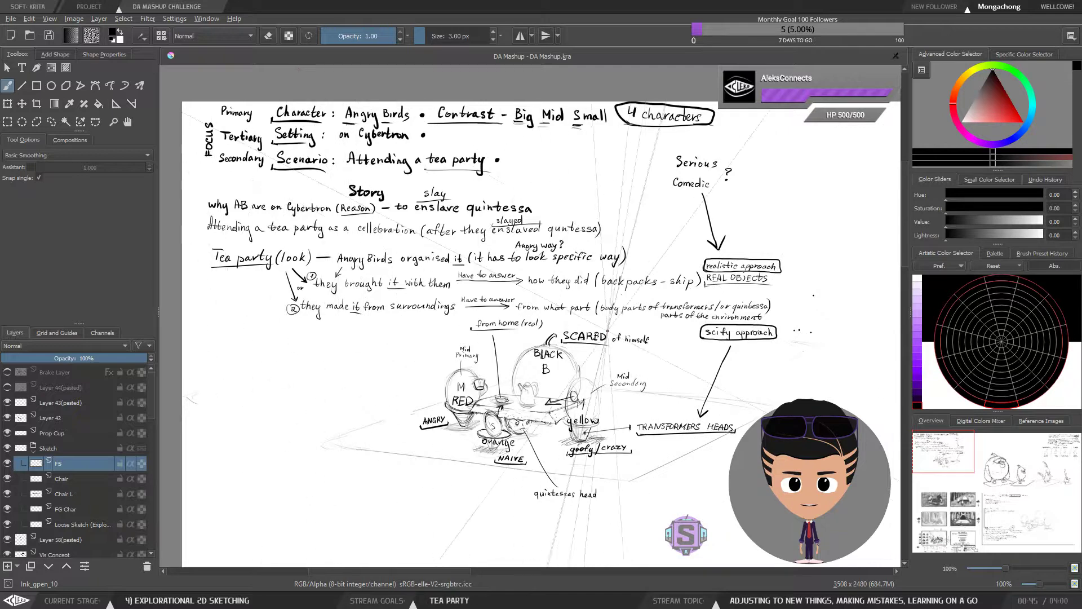
left_click_drag(582, 371, 568, 329)
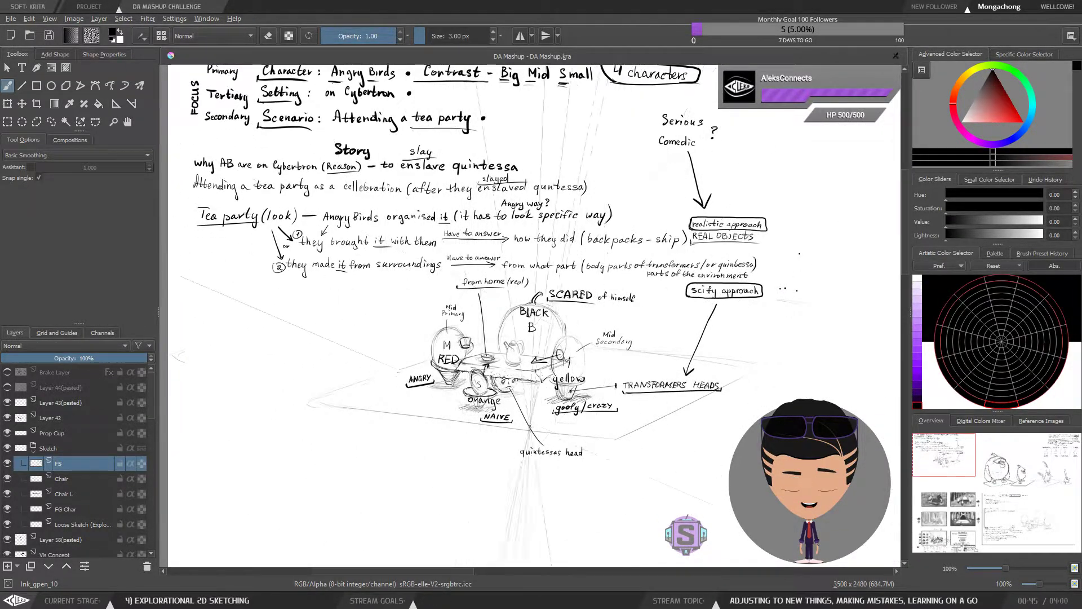
Step: Look over the Angry Birds character drawings, gesture notes and composition thumbnails on the DA Mashup canvas
key("minus")
mouse_move(675, 404)
left_mouse_down()
mouse_move(575, 374)
mouse_move(496, 311)
left_mouse_up()
mouse_move(879, 322)
left_mouse_down()
mouse_move(687, 310)
mouse_move(398, 338)
left_mouse_up()
key("minus")
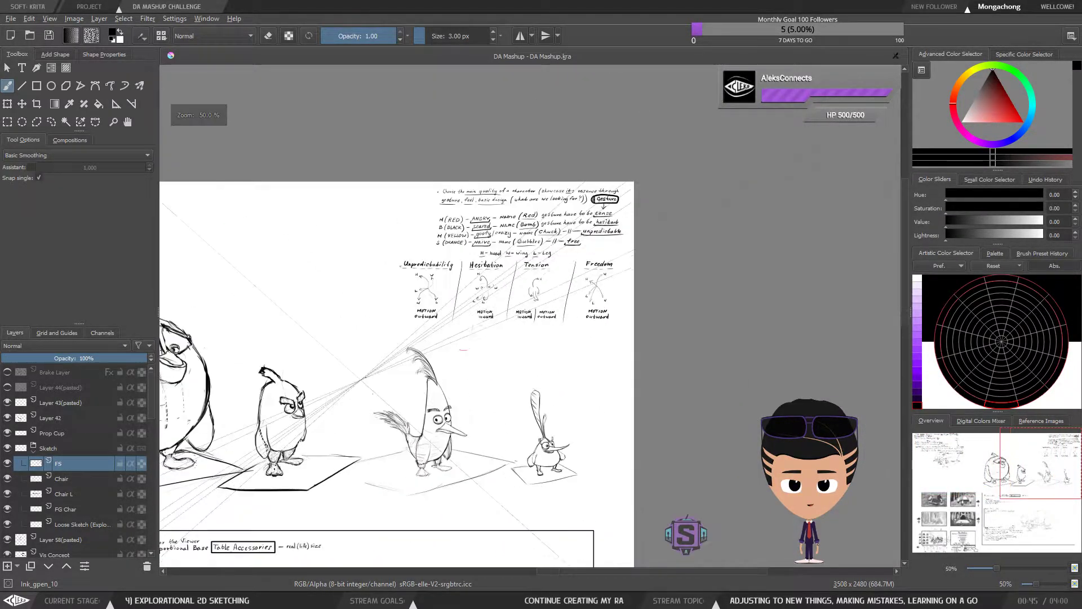
left_click_drag(338, 405, 619, 280)
mouse_move(395, 428)
left_mouse_down()
mouse_move(588, 268)
mouse_move(724, 126)
left_mouse_up()
left_click_drag(507, 338, 551, 308)
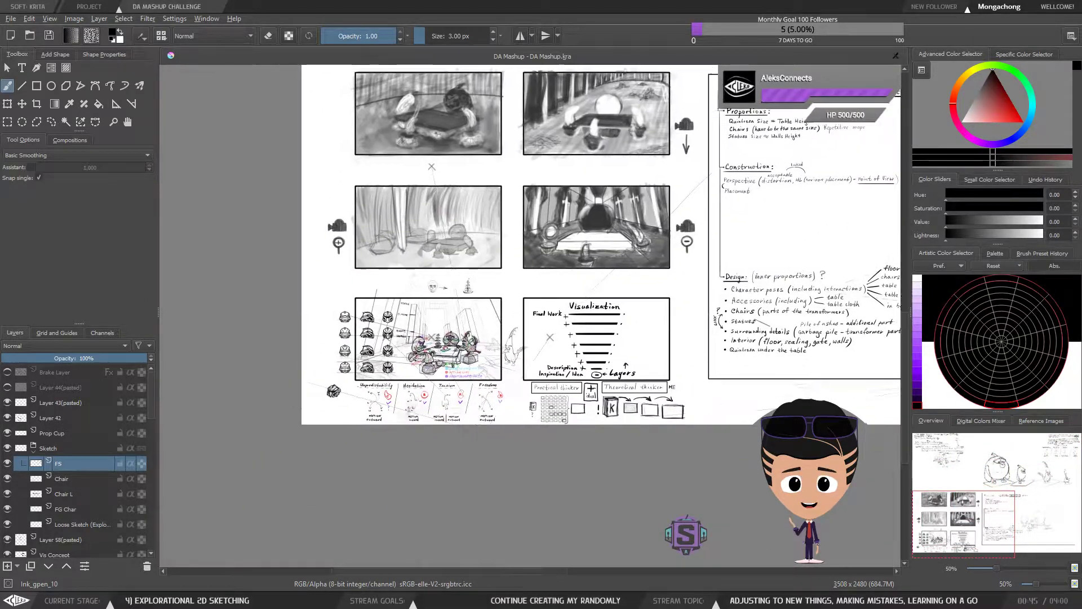
Step: Examine the tea party composition sketch close up, along with its helmet studies and the gesture notes below it
scroll(384, 401, "up", 3)
left_click_drag(376, 406, 377, 496)
left_click_drag(619, 391, 627, 347)
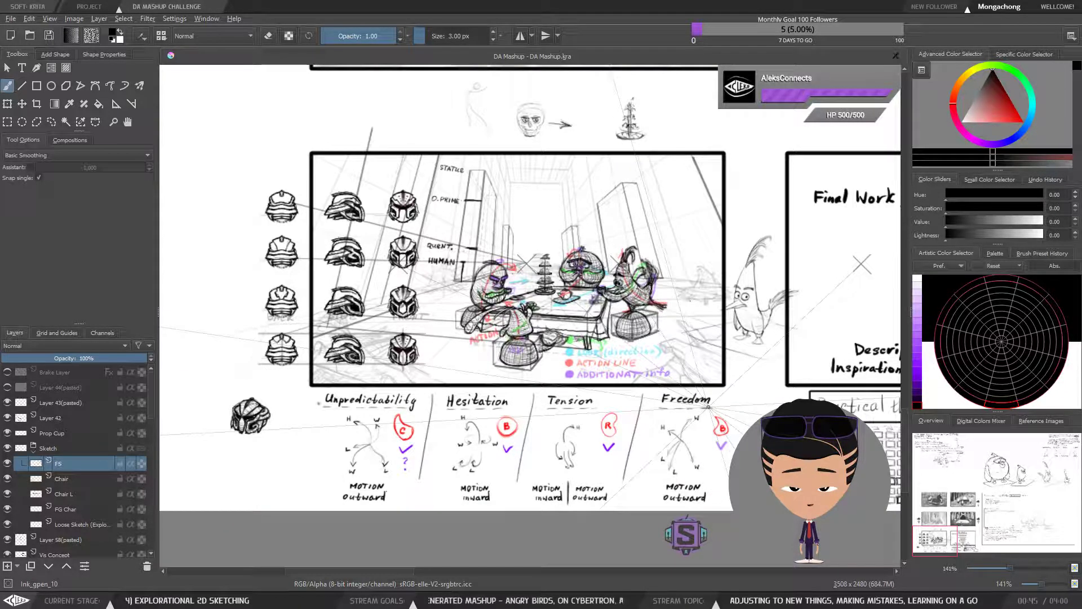
scroll(708, 406, "up", 3)
left_click_drag(652, 368, 795, 371)
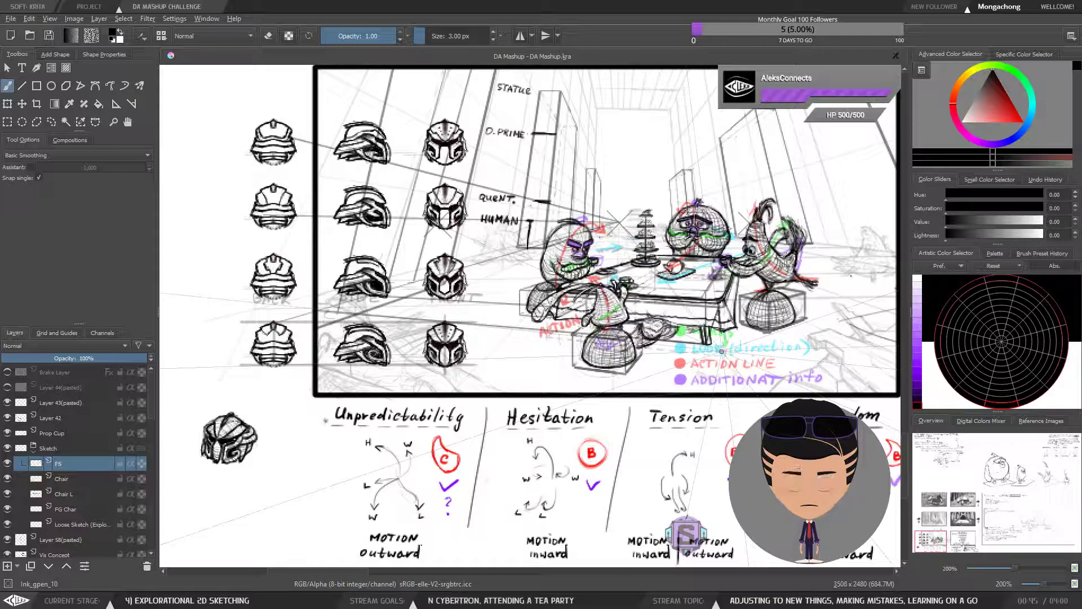
Step: Switch back to the Single Project Pipeline mind map in XMind and select all ten stages to examine the whole pipeline
left_click(691, 599)
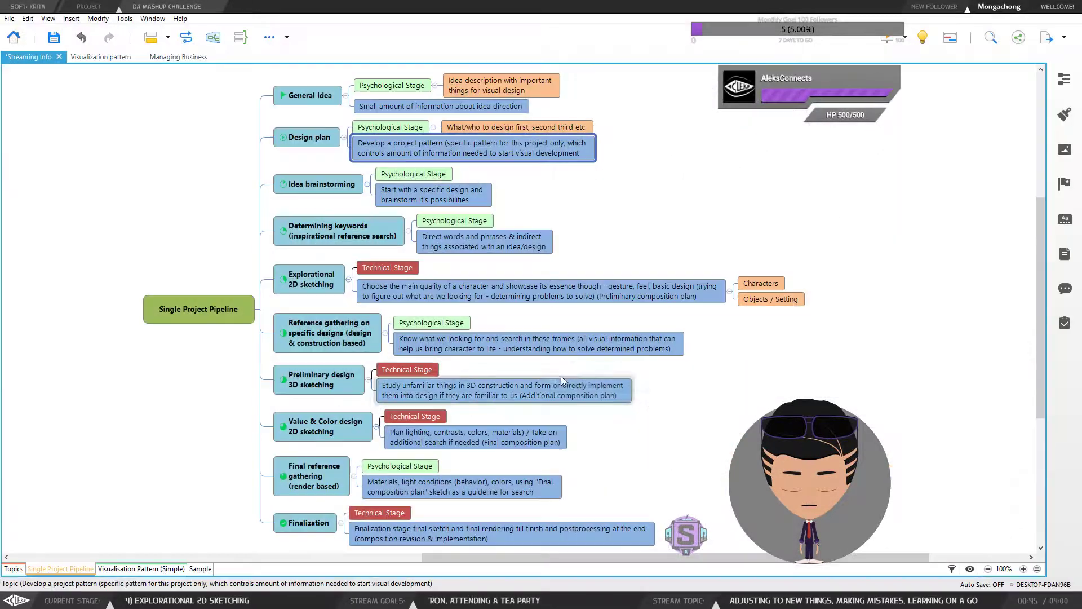
scroll(410, 368, "down", 1)
scroll(411, 367, "up", 1)
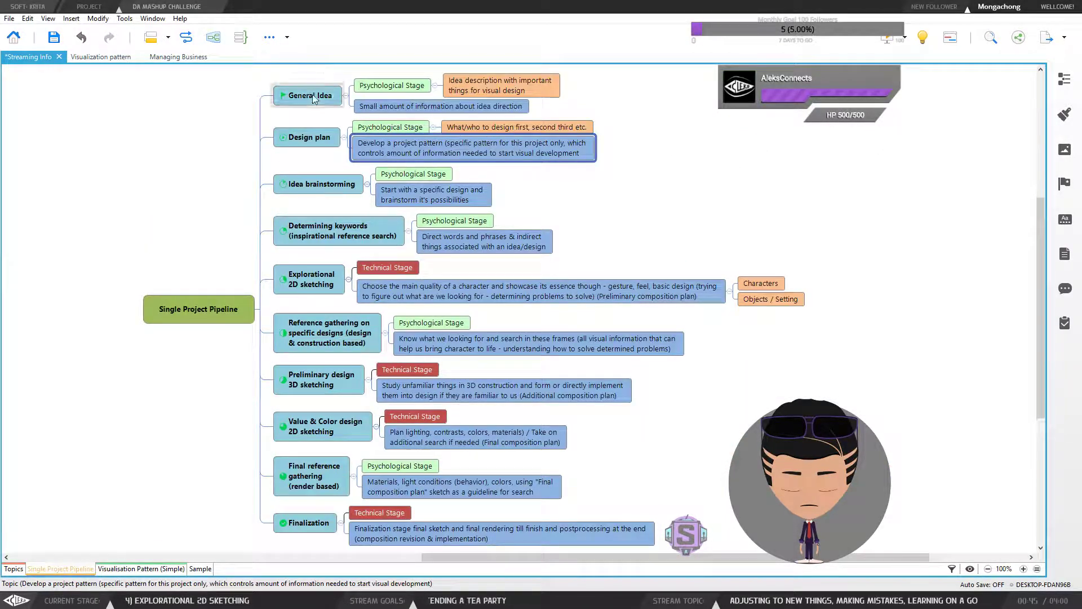
left_click_drag(298, 542, 306, 76)
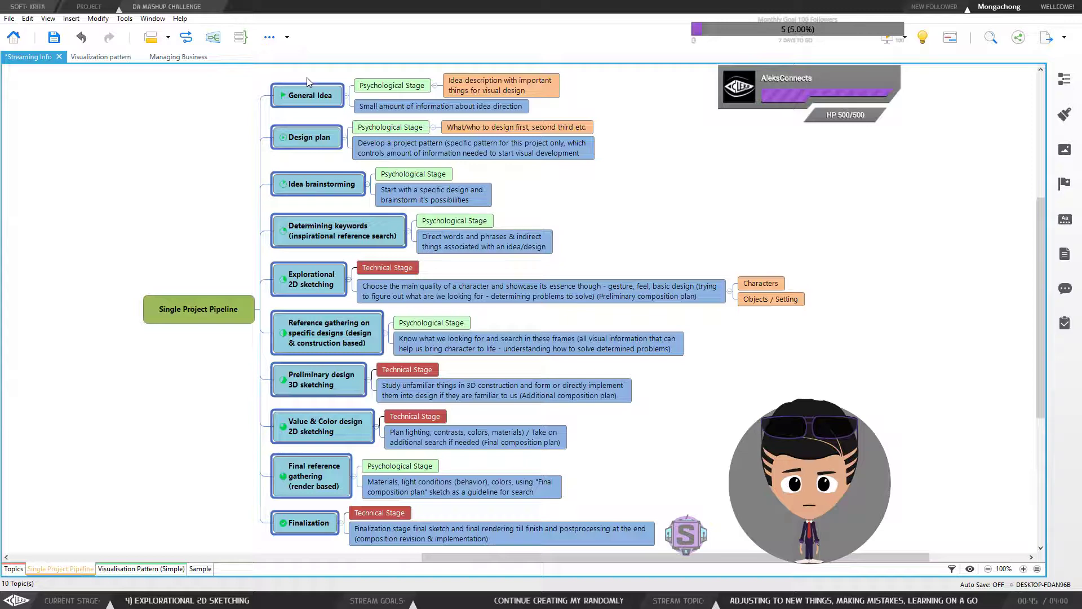
left_click_drag(303, 74, 308, 475)
scroll(307, 474, "up", 3)
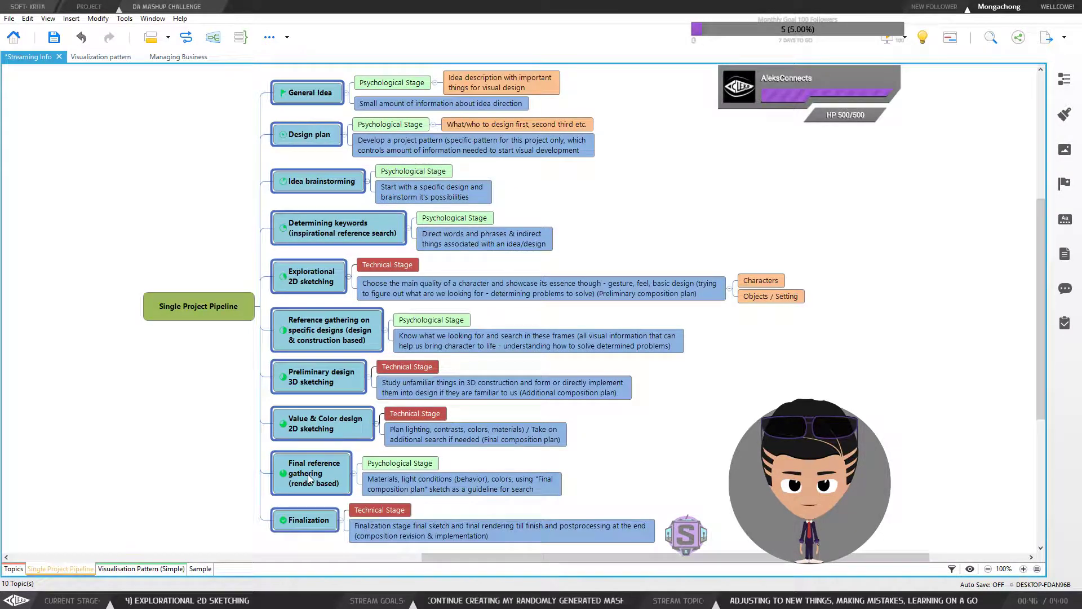
left_click(669, 265)
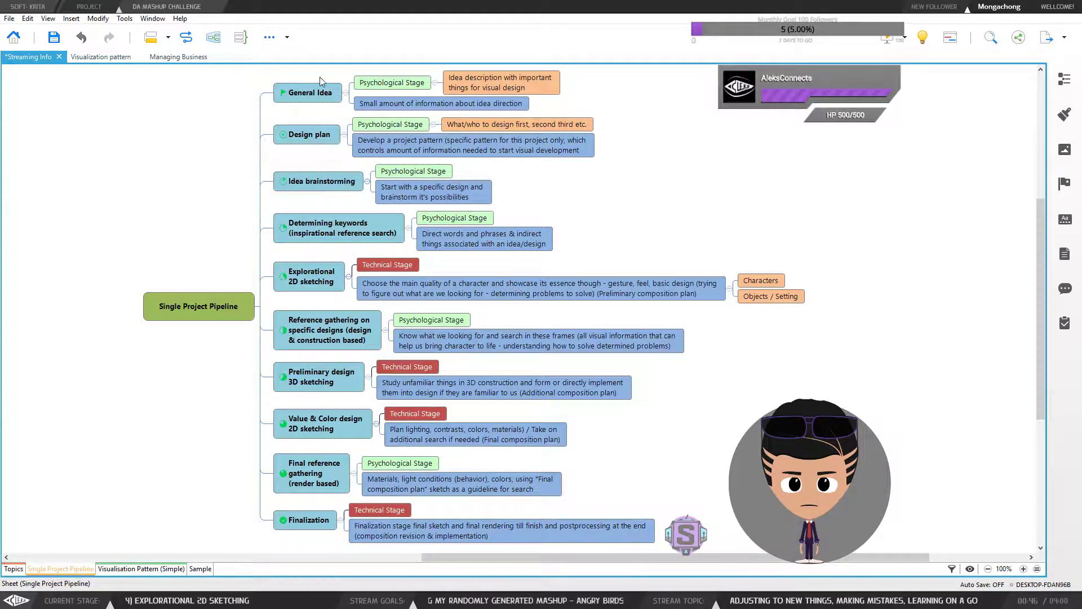
left_click_drag(319, 80, 308, 552)
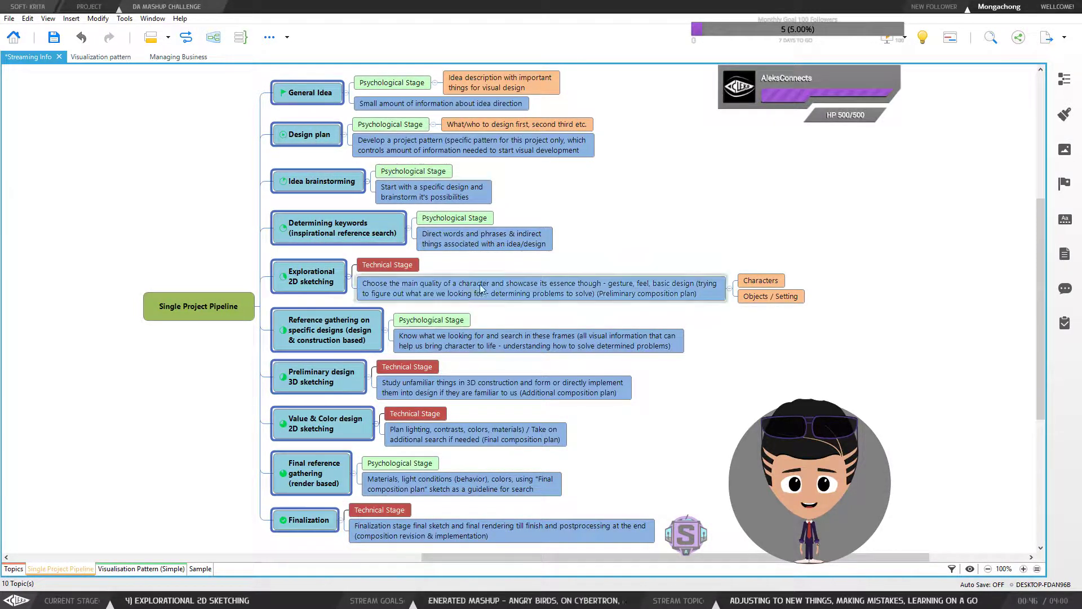
Step: Walk through the stage descriptions from Design plan down to Finalization to examine what each stage involves
left_click(418, 142)
left_click(319, 134)
left_click(414, 154)
left_click(338, 179)
left_click(454, 193)
left_click(332, 188)
left_click(417, 195)
left_click(454, 241)
left_click(334, 286)
left_click(445, 291)
left_click(420, 336)
left_click(423, 383)
left_click(407, 427)
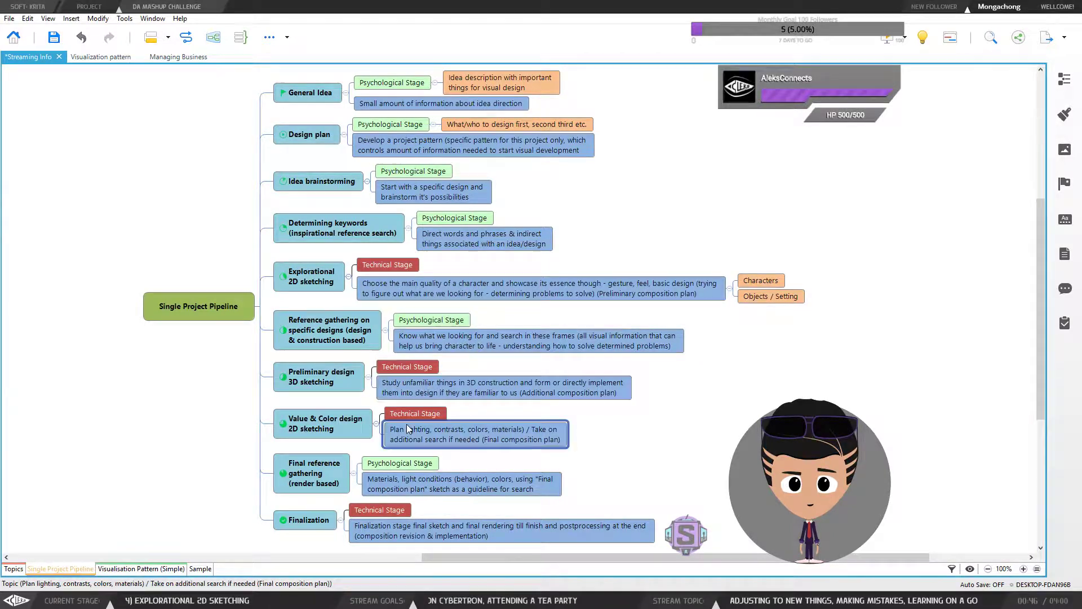
left_click(393, 488)
left_click(429, 530)
Step: Trace the stage descriptions in reverse from Final reference gathering back up to General Idea
scroll(428, 530, "down", 1)
left_click(406, 462)
left_click(428, 414)
left_click(445, 369)
left_click(488, 315)
left_click(510, 276)
scroll(509, 366, "up", 4)
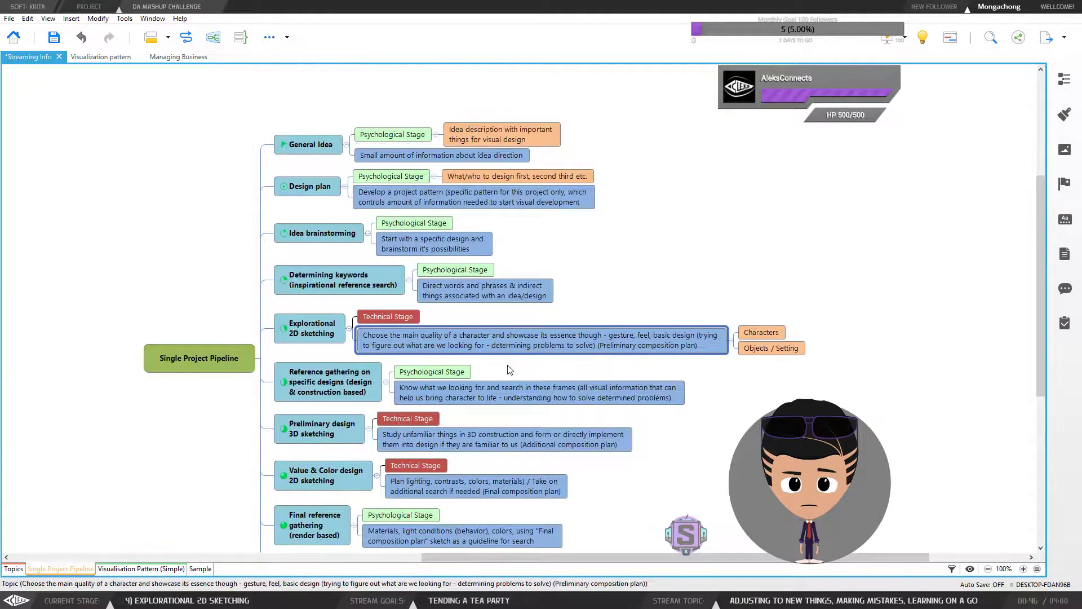
left_click(473, 294)
left_click(445, 244)
left_click(439, 197)
left_click(397, 158)
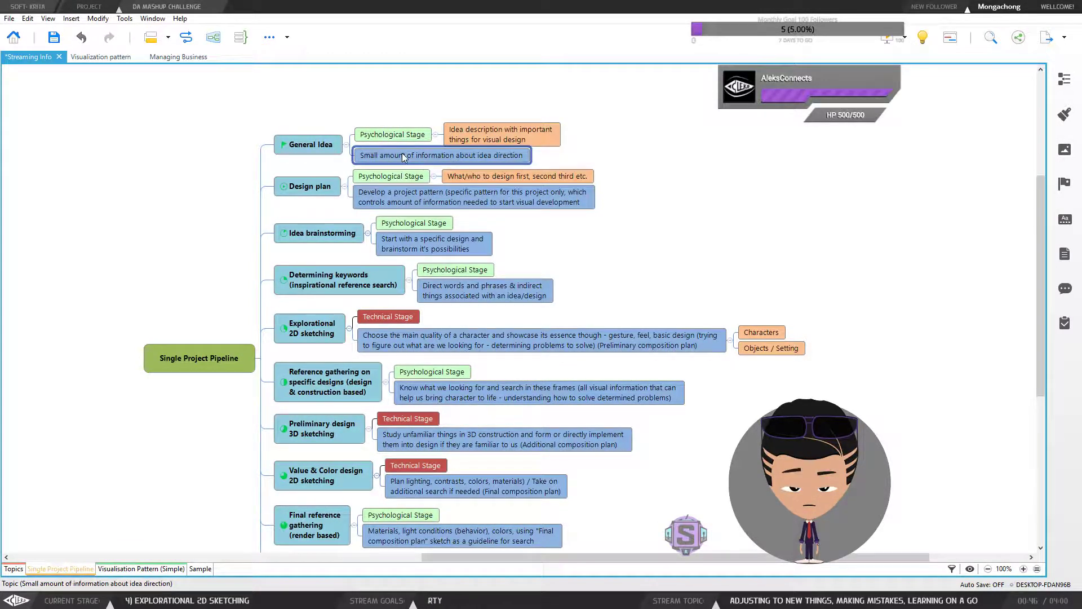
Step: Bring the full pipeline into view and select all ten stages from Finalization up to General Idea
left_click_drag(643, 223, 635, 174)
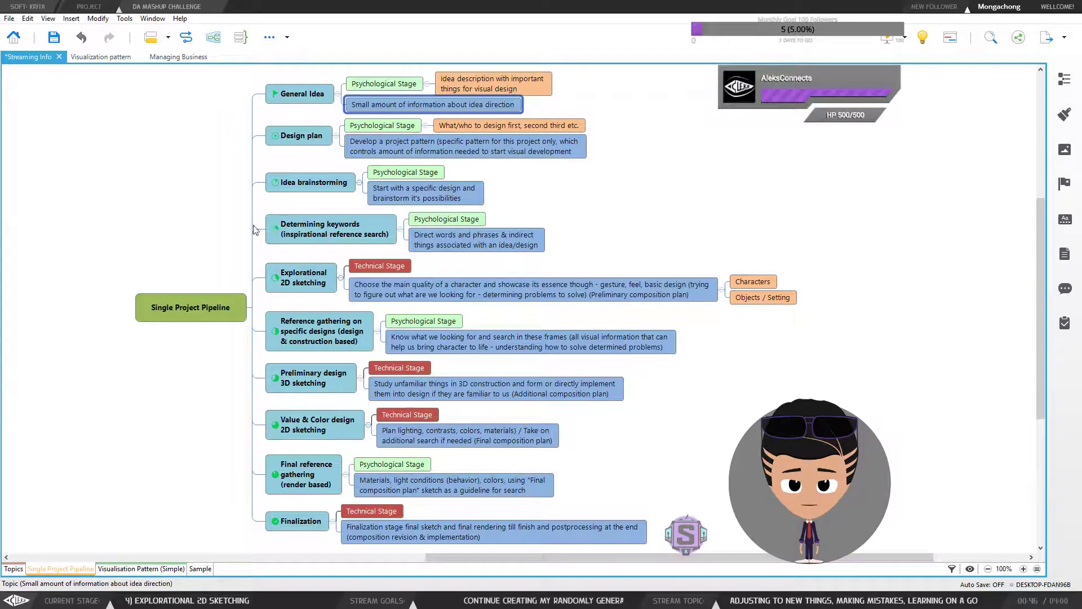
left_click(299, 522)
left_click_drag(299, 490, 287, 77)
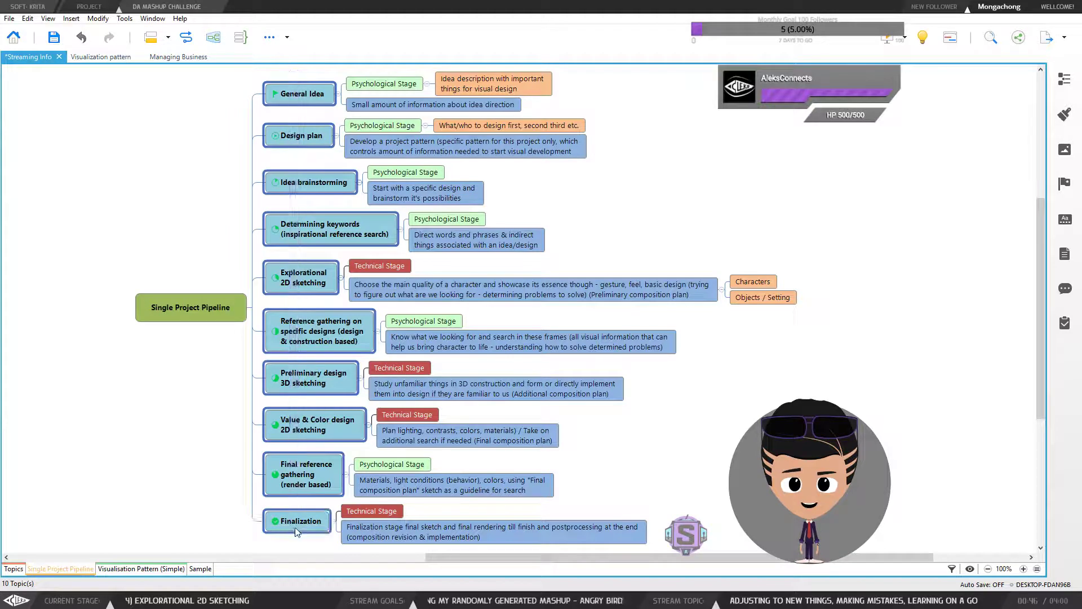
Step: Undo the last three changes made to the mind map
key("ctrl+z")
key("ctrl+z")
key("ctrl+z")
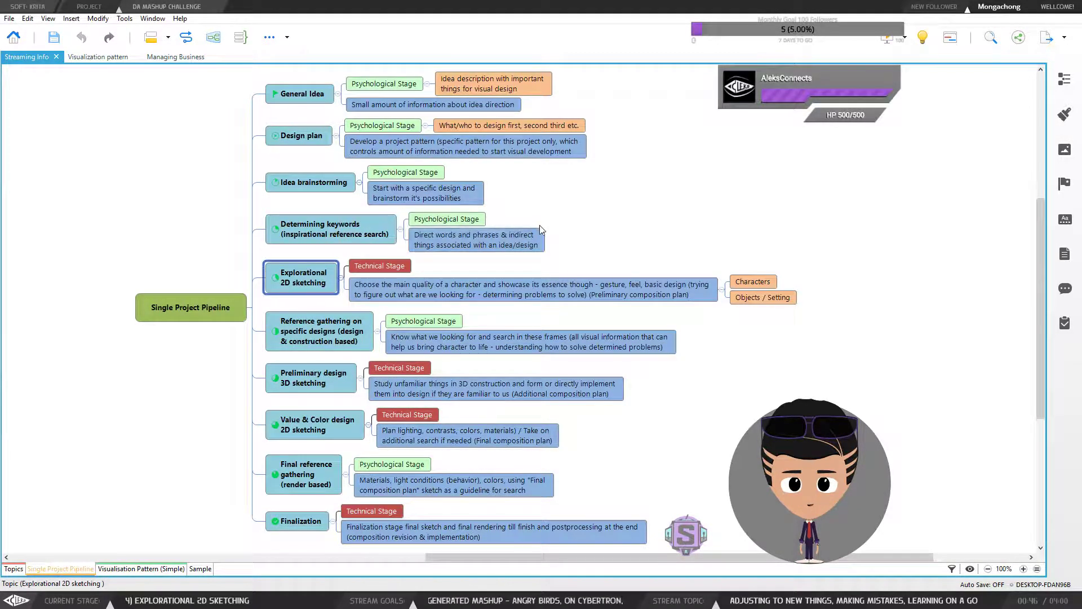
Step: Examine the pipeline by selecting all ten stages, the central Single Project Pipeline topic and General Idea
left_click(655, 235)
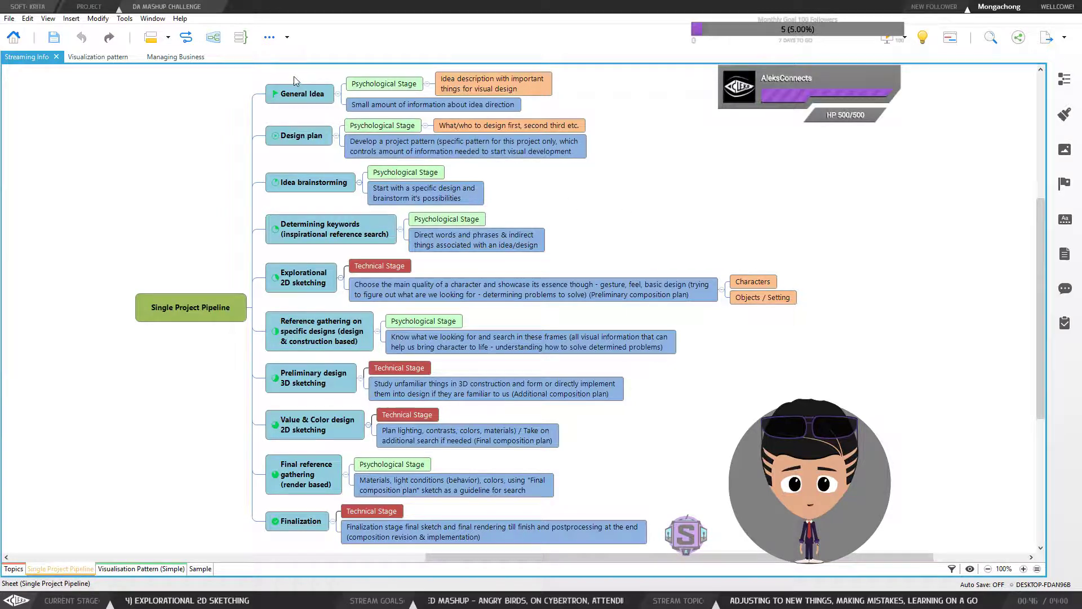
left_click_drag(292, 77, 308, 542)
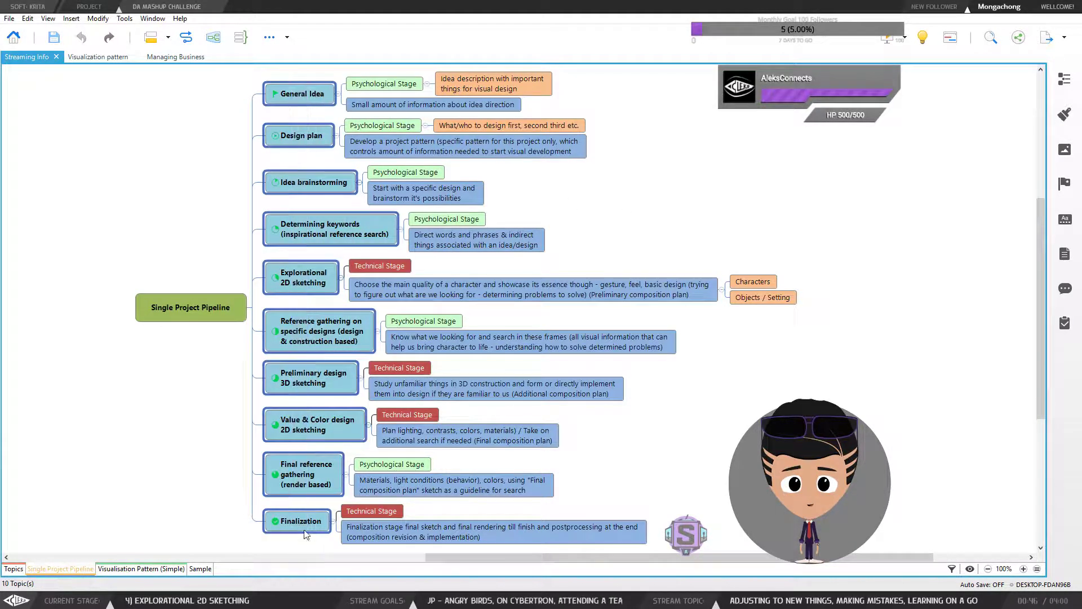
key("Left")
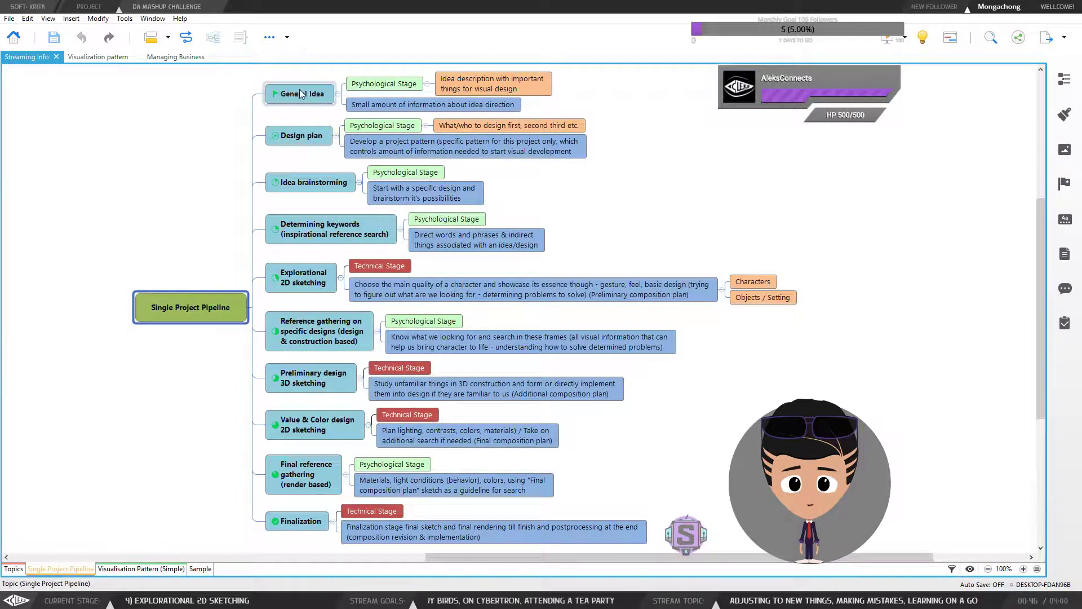
left_click(300, 91)
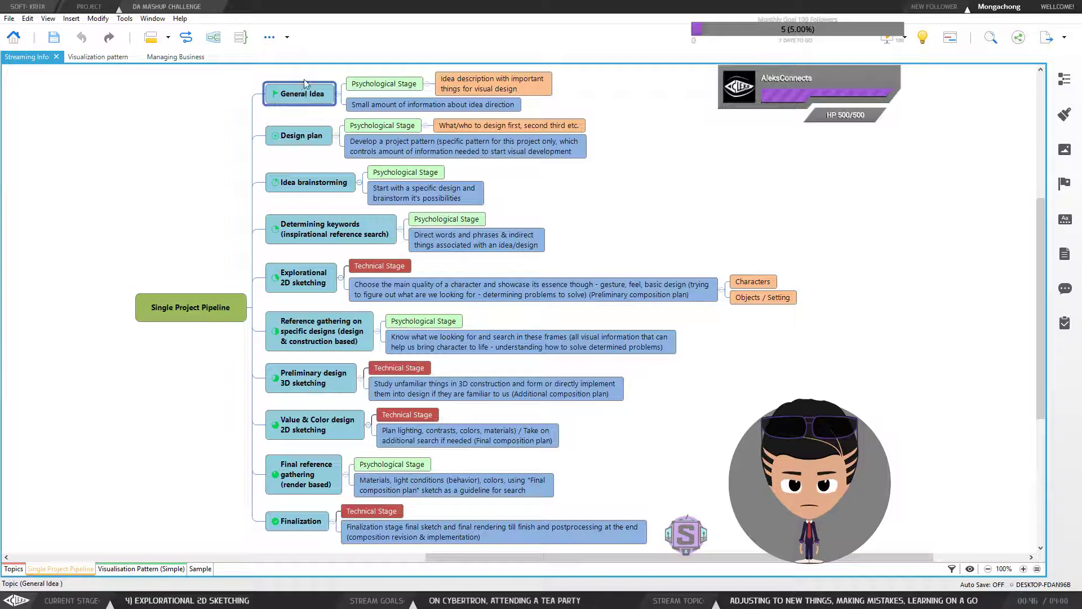
left_click_drag(302, 77, 299, 540)
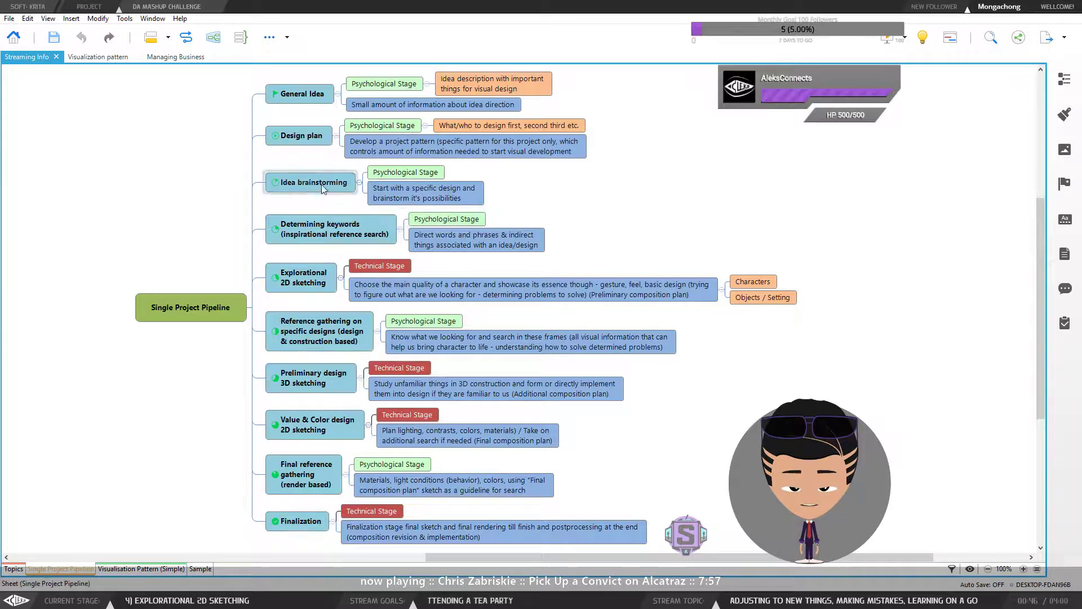
Step: Try placing Idea brainstorming before Design plan, and undo the move
left_click_drag(310, 174, 297, 126)
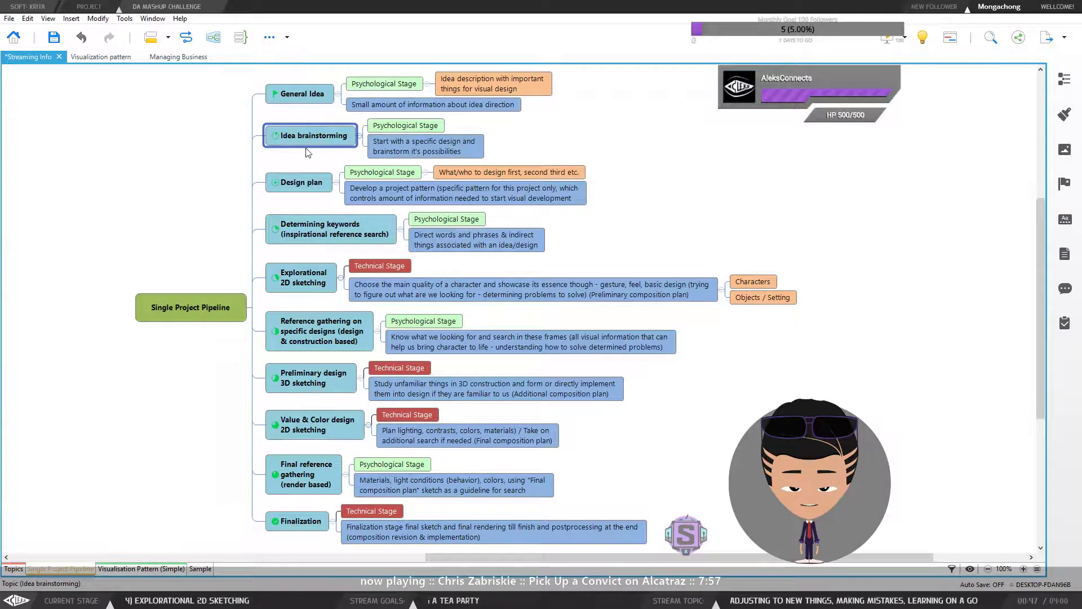
key("ctrl+z")
Step: Compare parts of the pipeline by selecting all ten stages, Explorational 2D sketching alone, and the first eight stages
left_click_drag(293, 77, 302, 532)
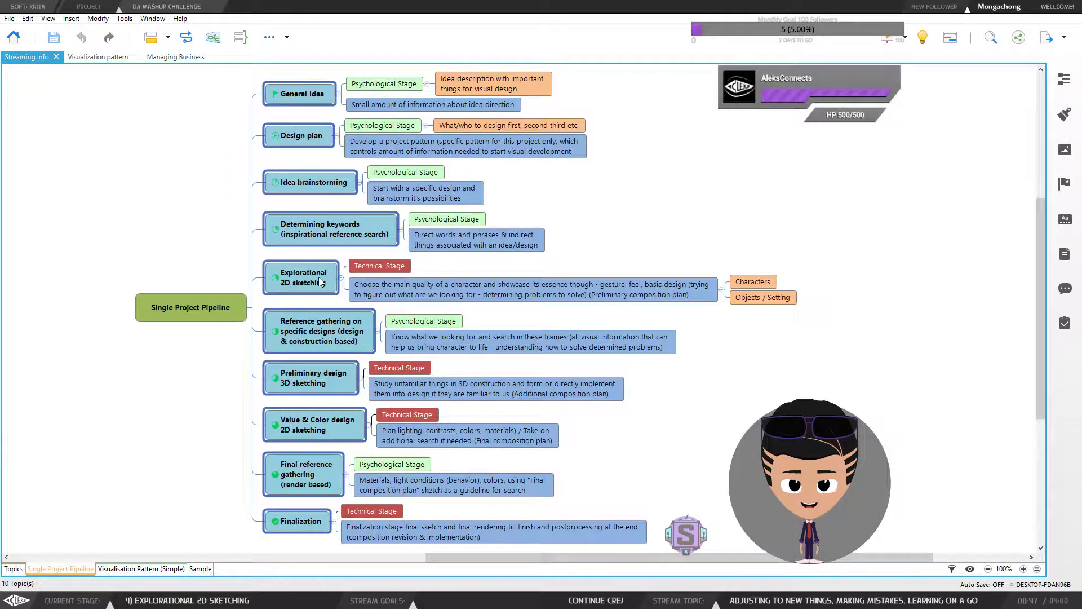
left_click_drag(292, 73, 302, 543)
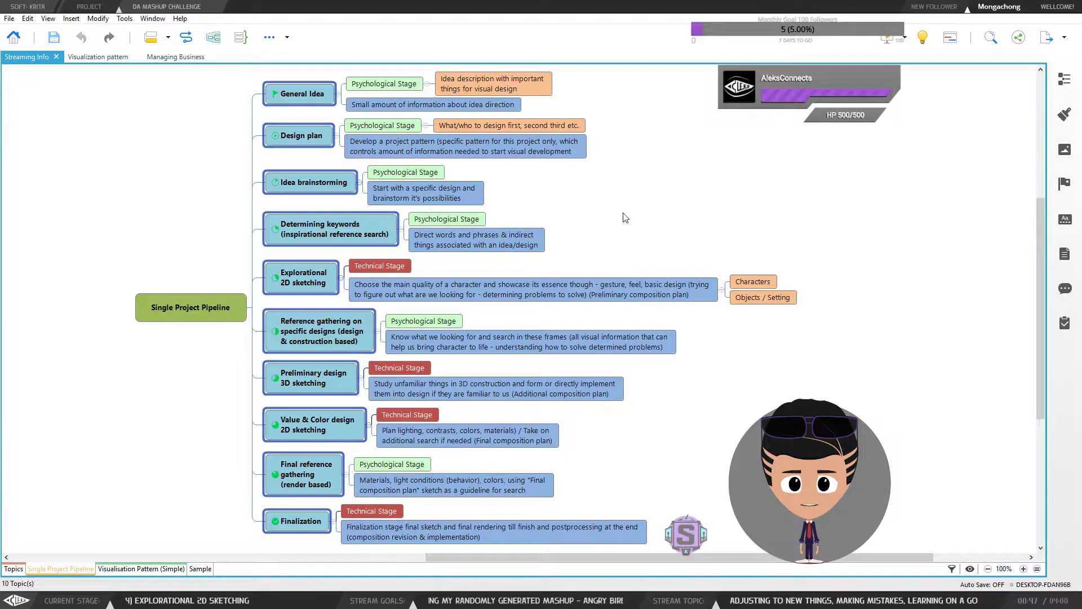
left_click(315, 271)
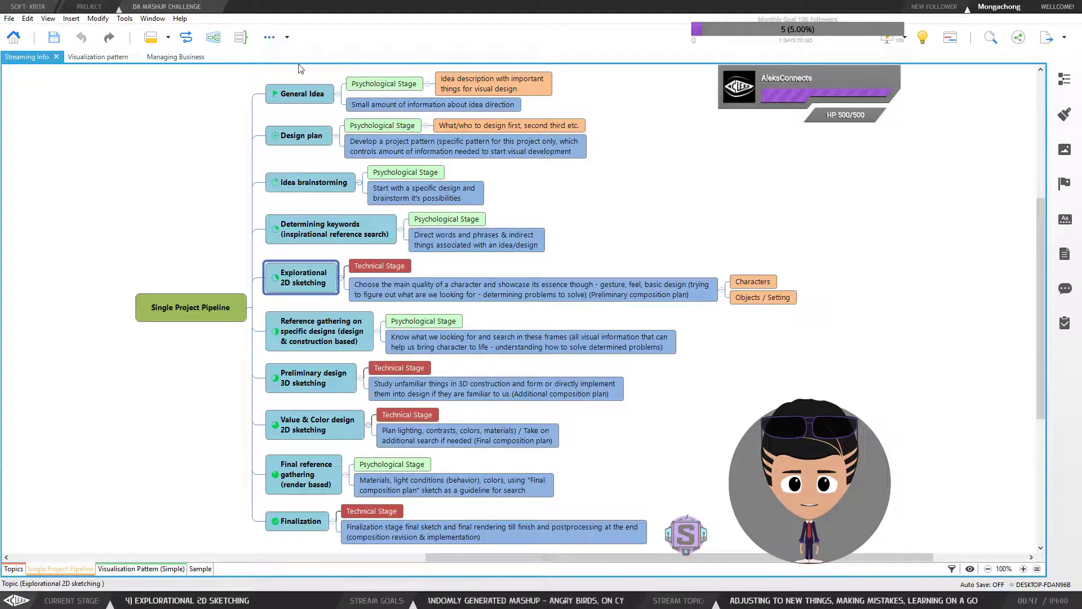
left_click_drag(294, 76, 299, 437)
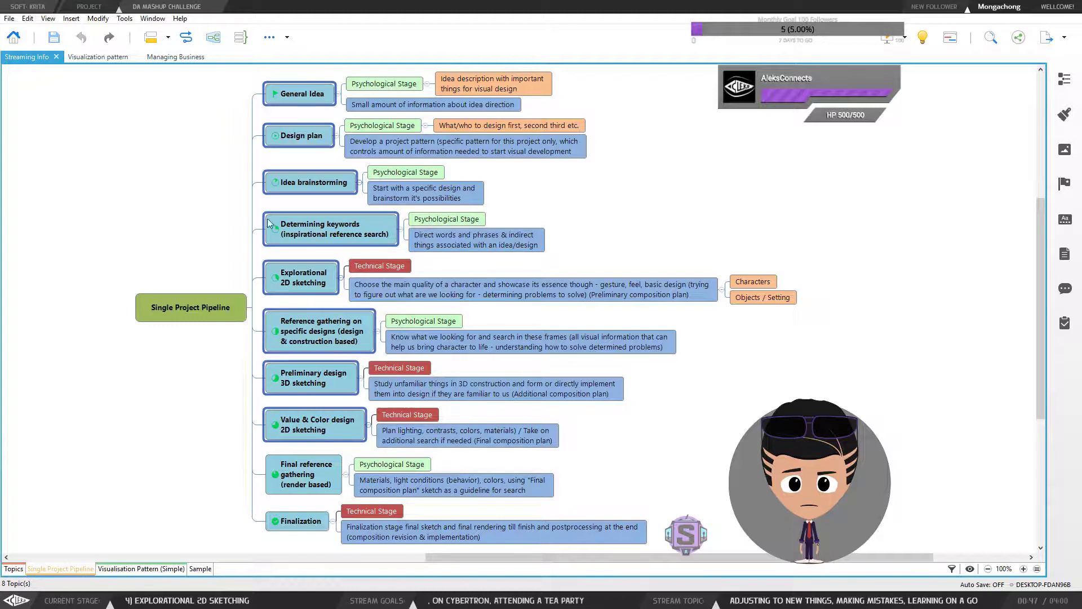
Step: Compare the last two stages, Final reference gathering and Finalization, by selecting them alternately and together
left_click(307, 474)
left_click(293, 521)
left_click(306, 481)
left_click(295, 527)
left_click(304, 492)
left_click(295, 527)
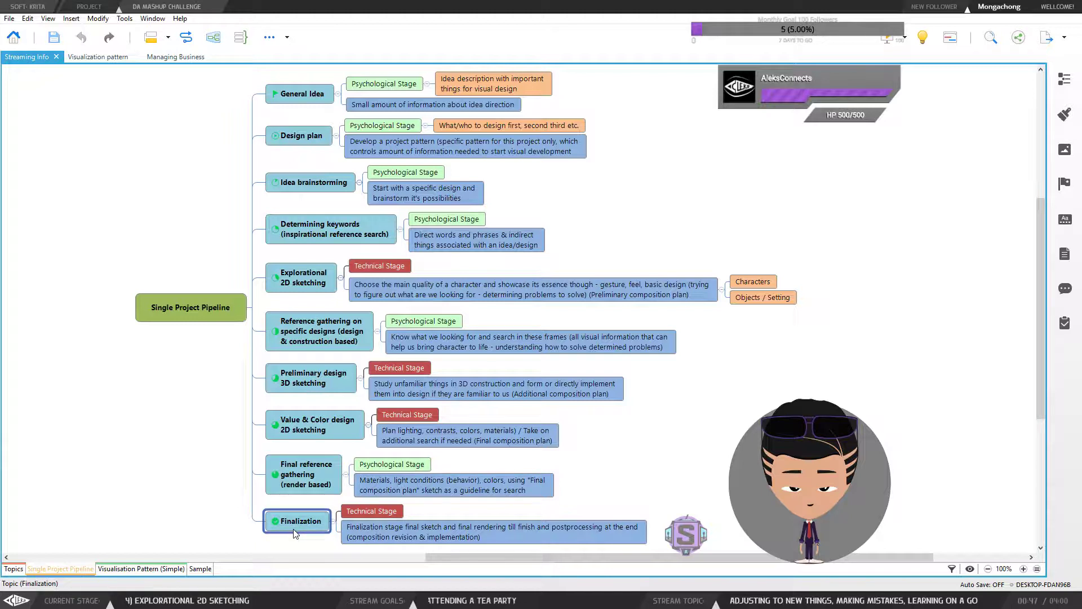
left_click(310, 483)
left_click(297, 522)
left_click(307, 482)
left_click(299, 537)
left_click_drag(294, 445, 315, 545)
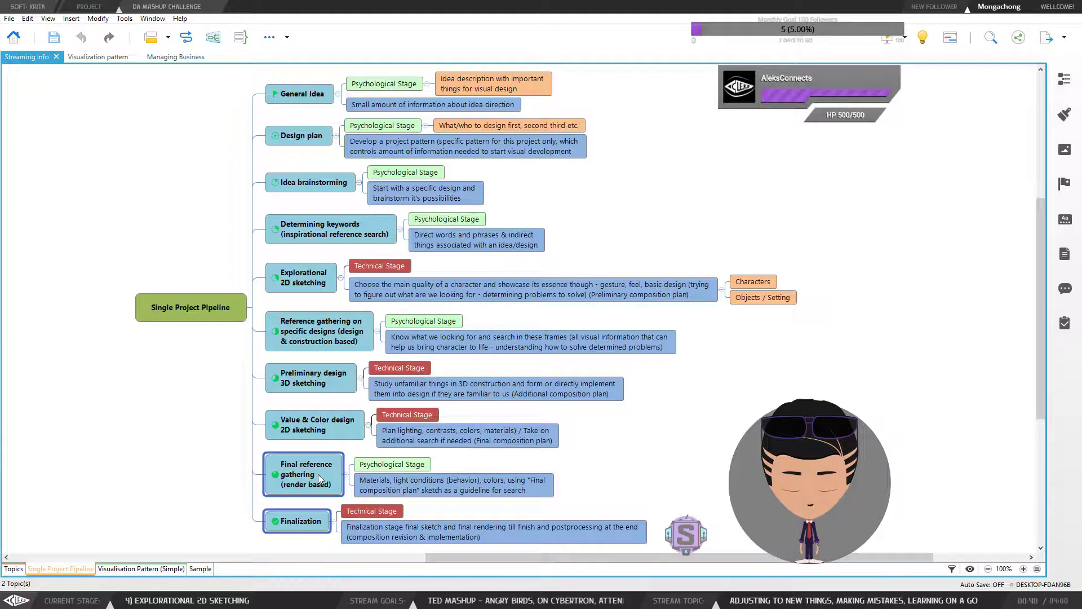
Step: Examine the Finalization stage with its Technical Stage label and the description of Final reference gathering
left_click(299, 523)
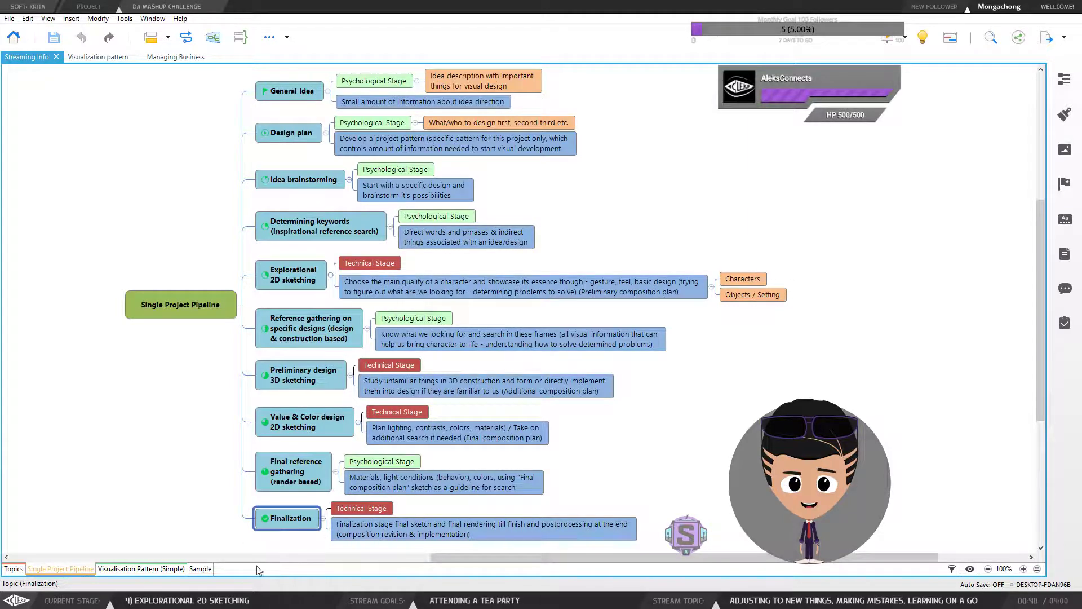
left_click(353, 531)
left_click(391, 488)
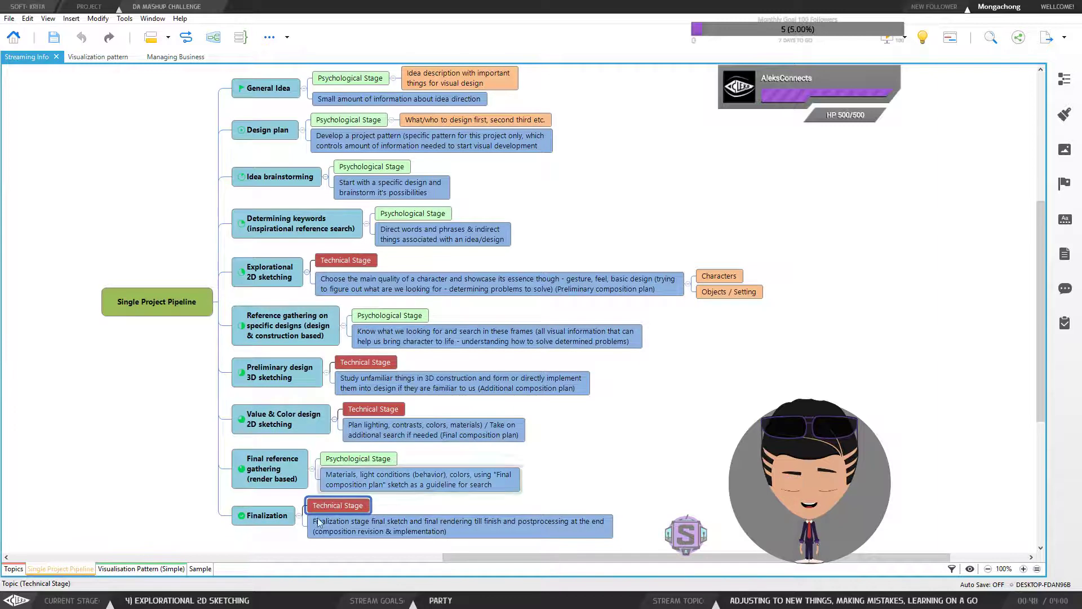
Step: Examine Final reference gathering by selecting the stage alternately with Finalization, its description and its Psychological Stage label
left_click(281, 472)
left_click(271, 515)
left_click(344, 475)
left_click(294, 473)
left_click(332, 461)
left_click(288, 471)
left_click(337, 482)
left_click(275, 475)
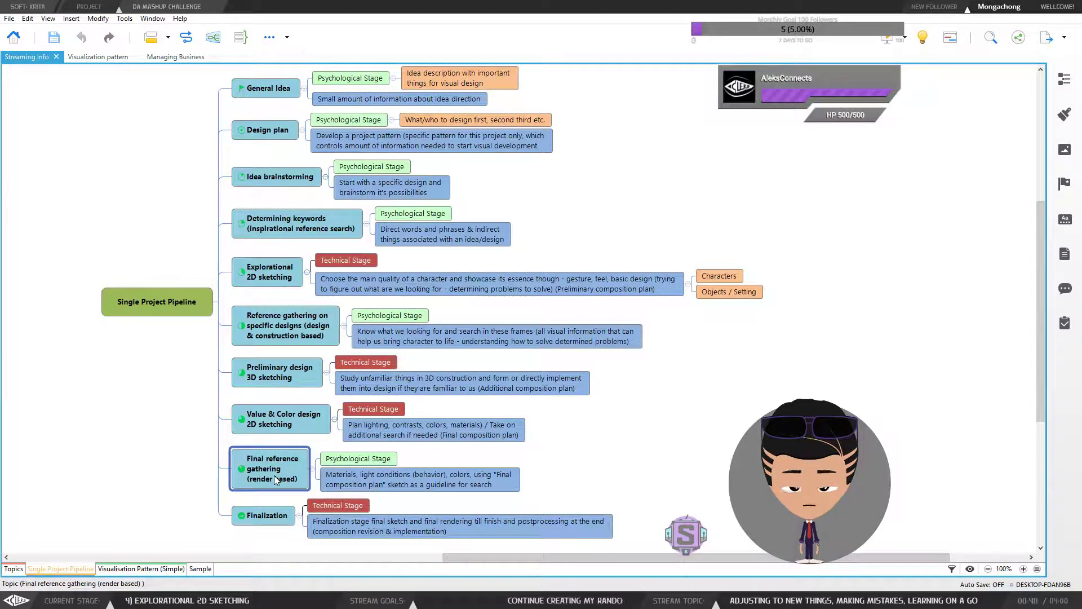
Step: Compare Value & Color design 2D sketching and its description with the Final reference gathering description and the Finalization stage
left_click(299, 421)
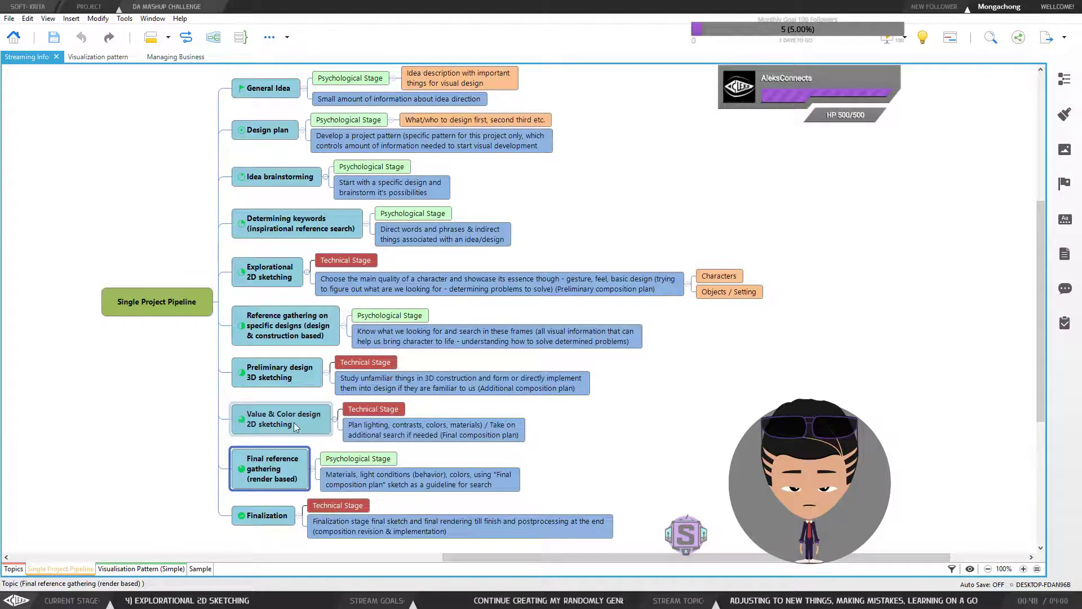
left_click(432, 433)
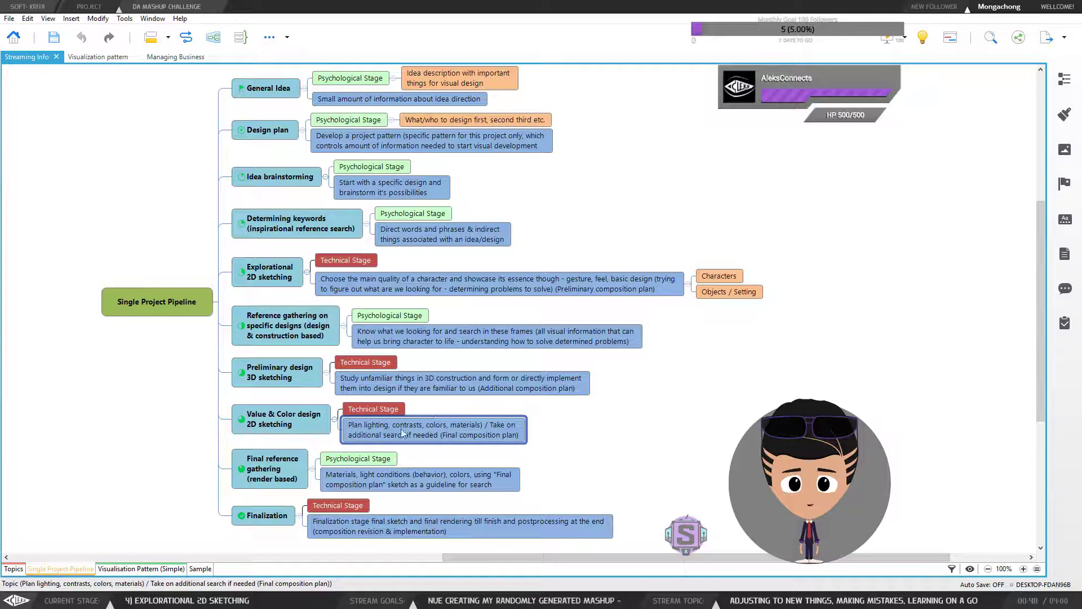
left_click(273, 519)
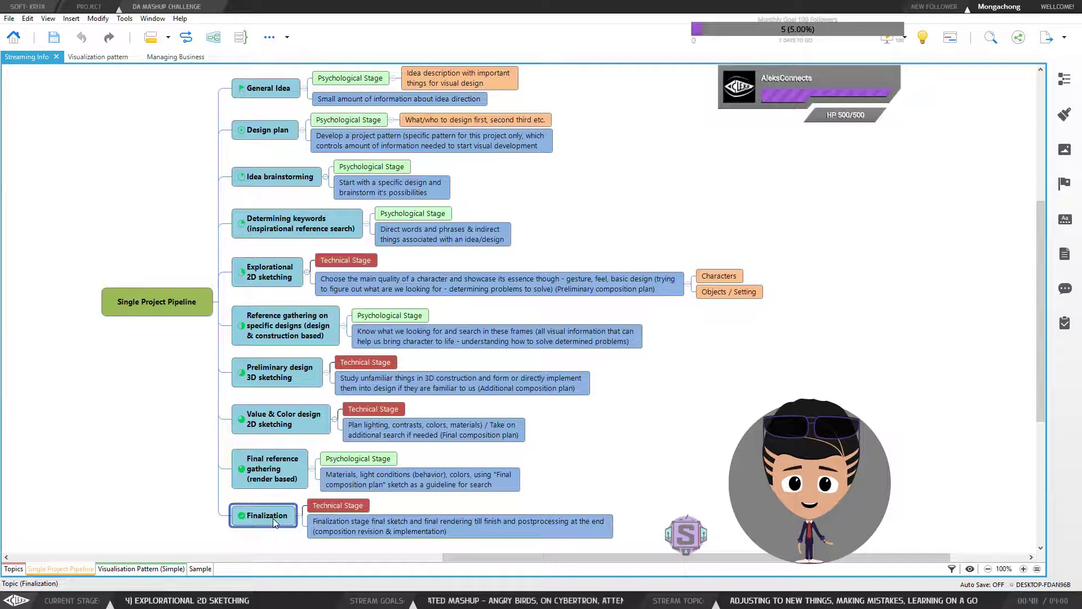
left_click(388, 482)
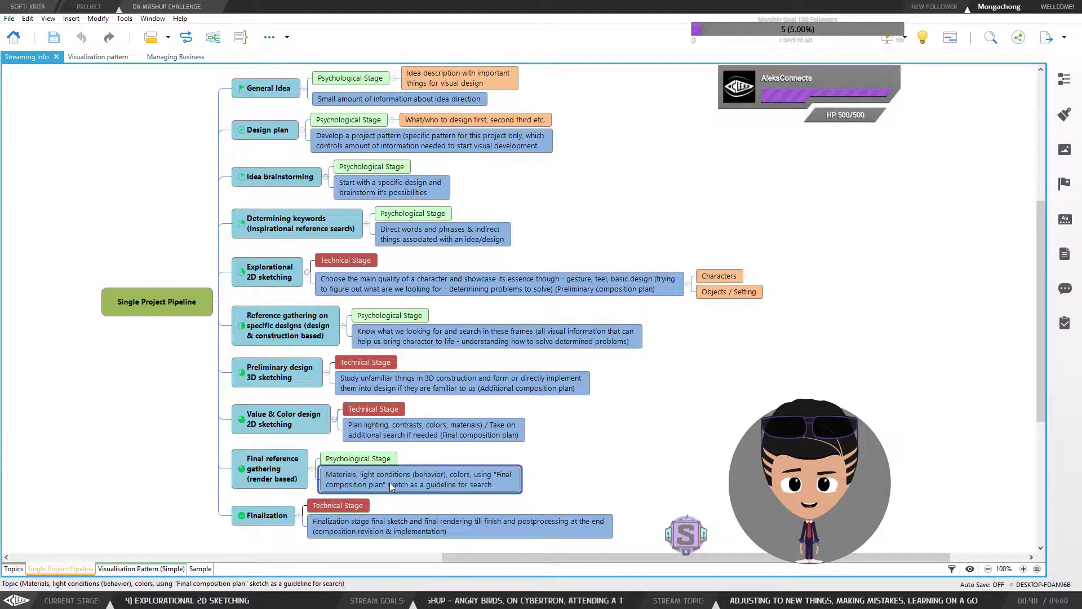
left_click(468, 437)
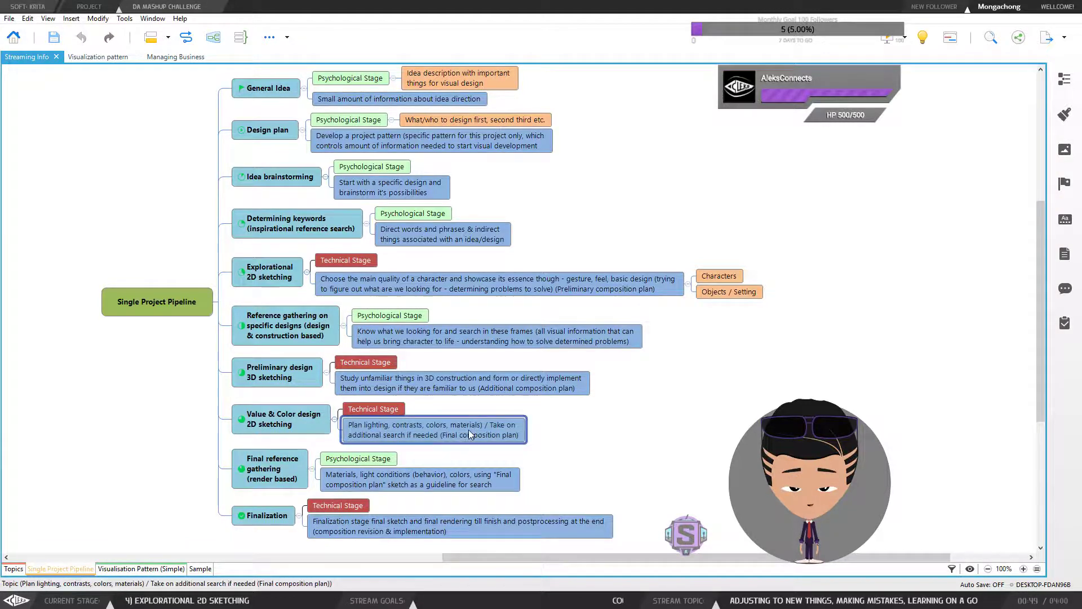
left_click(266, 421)
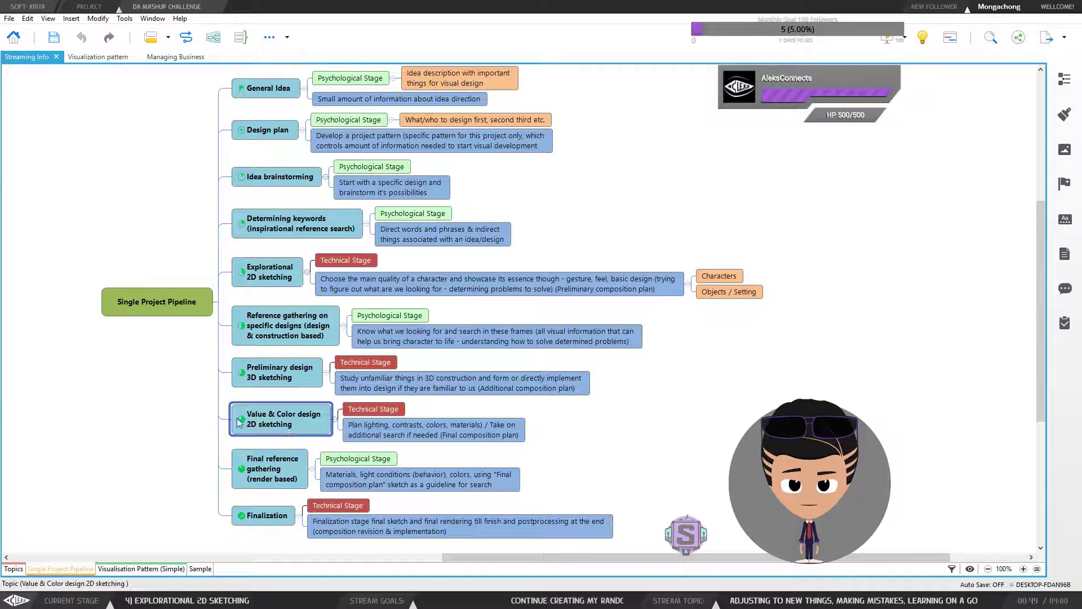
left_click(262, 517)
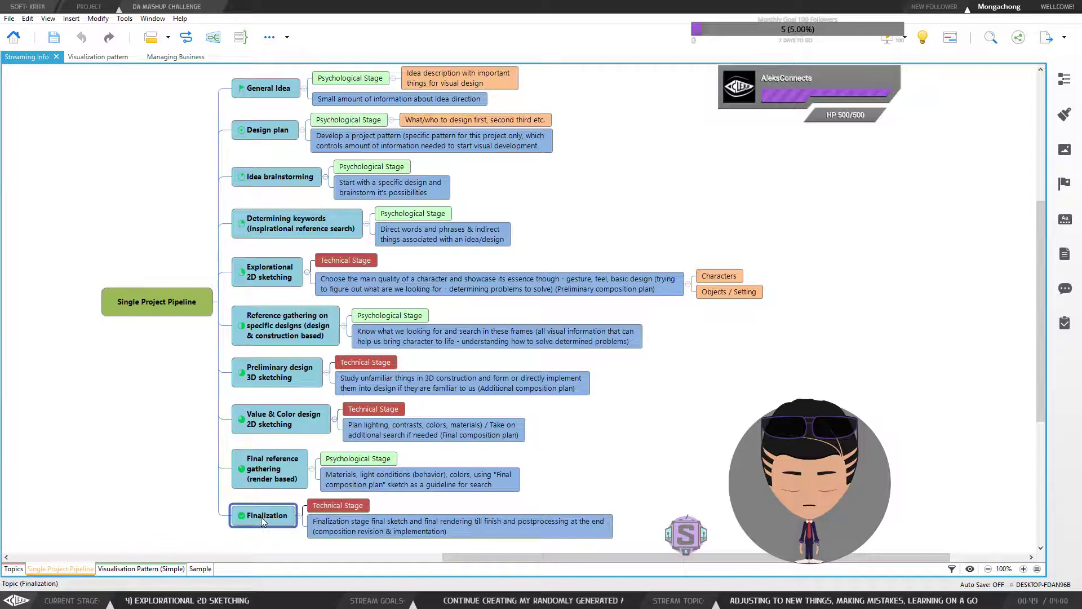
left_click_drag(638, 180, 641, 182)
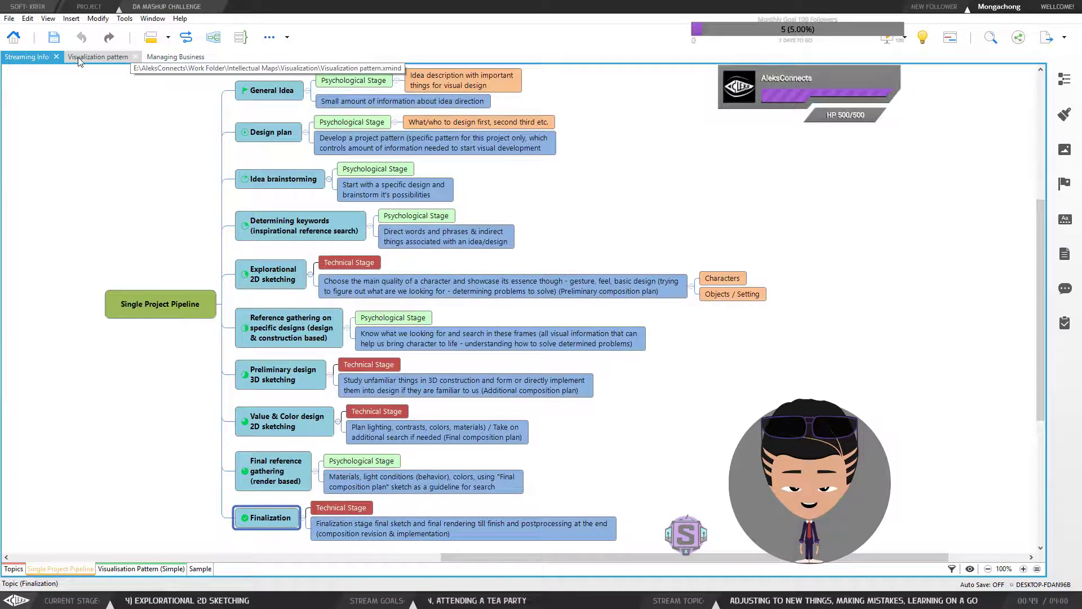
Step: Open the Visualisation Pattern (Simple) sheet and look over its stages, selecting all eight together
mouse_move(131, 572)
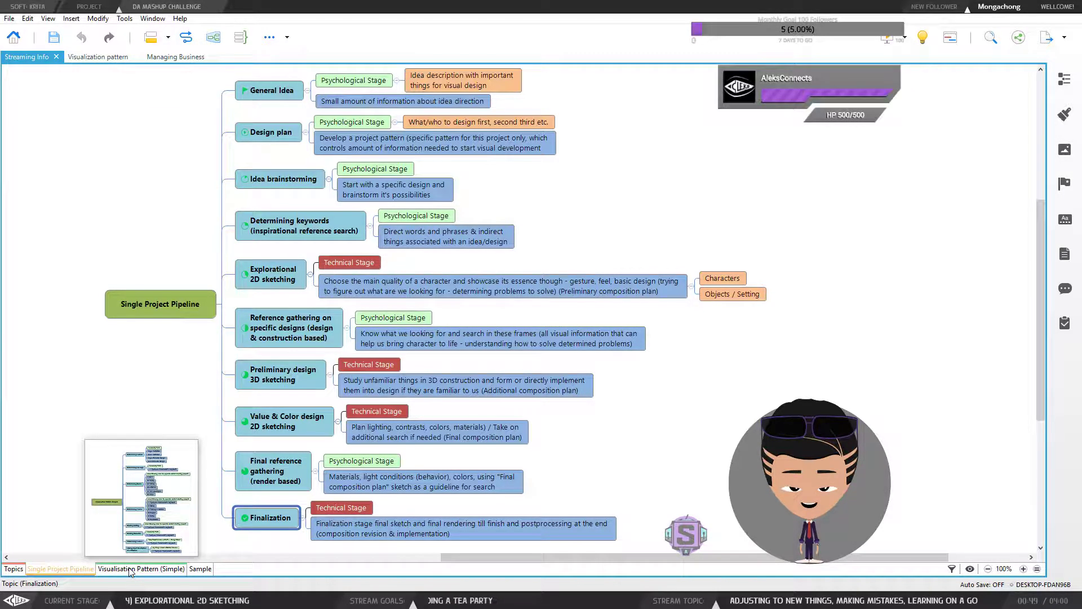
left_click(131, 570)
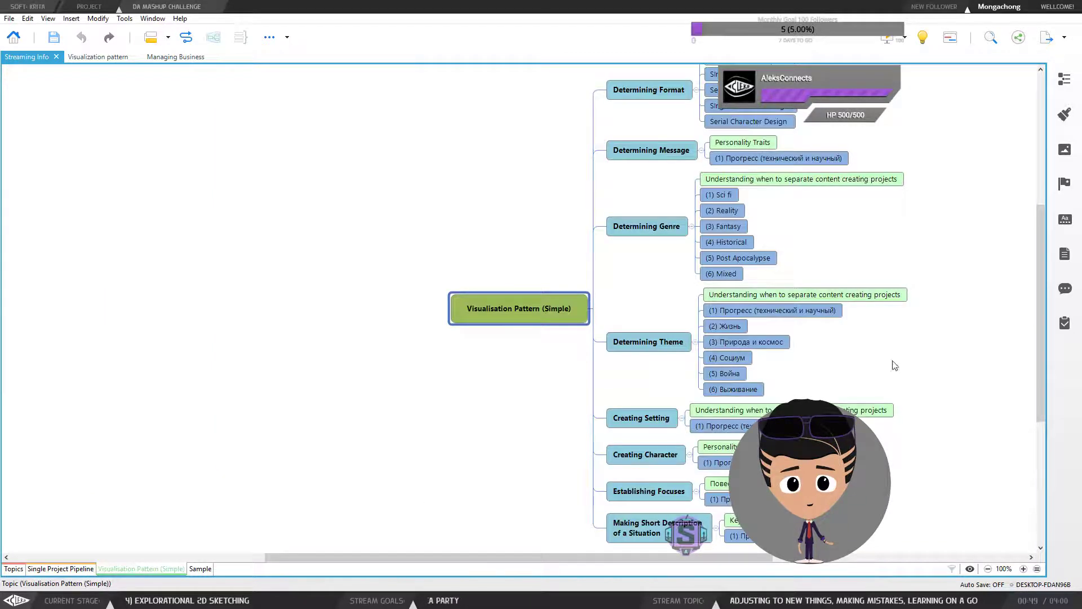
scroll(607, 368, "down", 3)
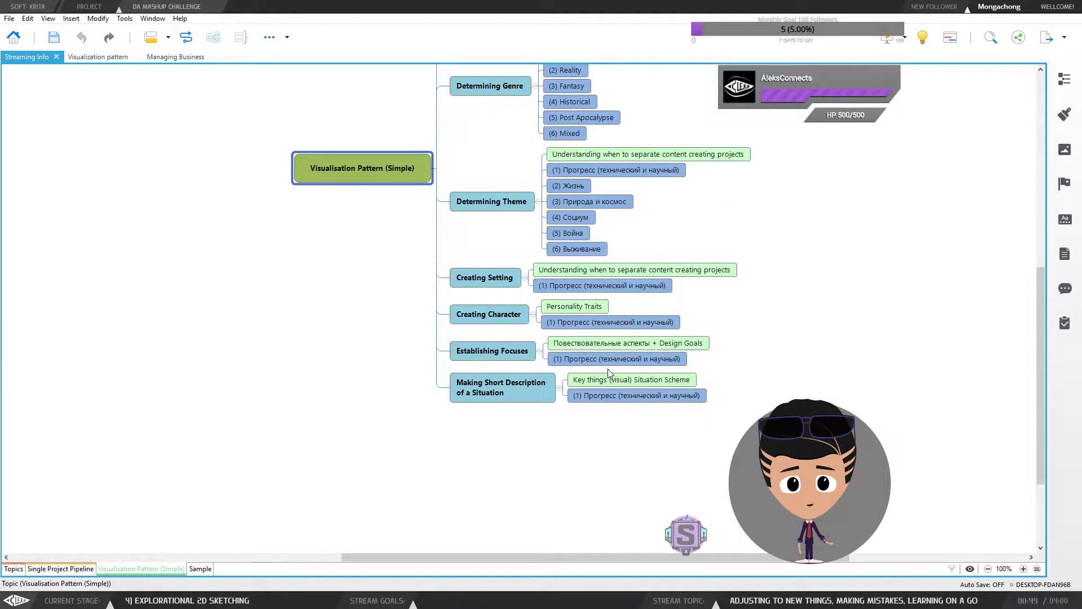
scroll(597, 386, "up", 5)
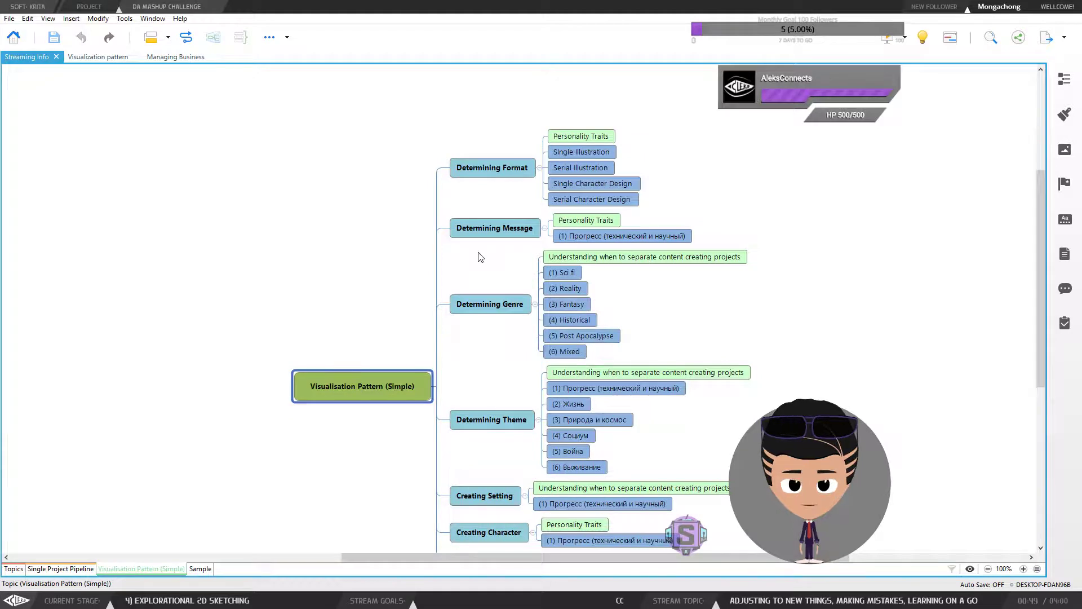
scroll(788, 321, "down", 2)
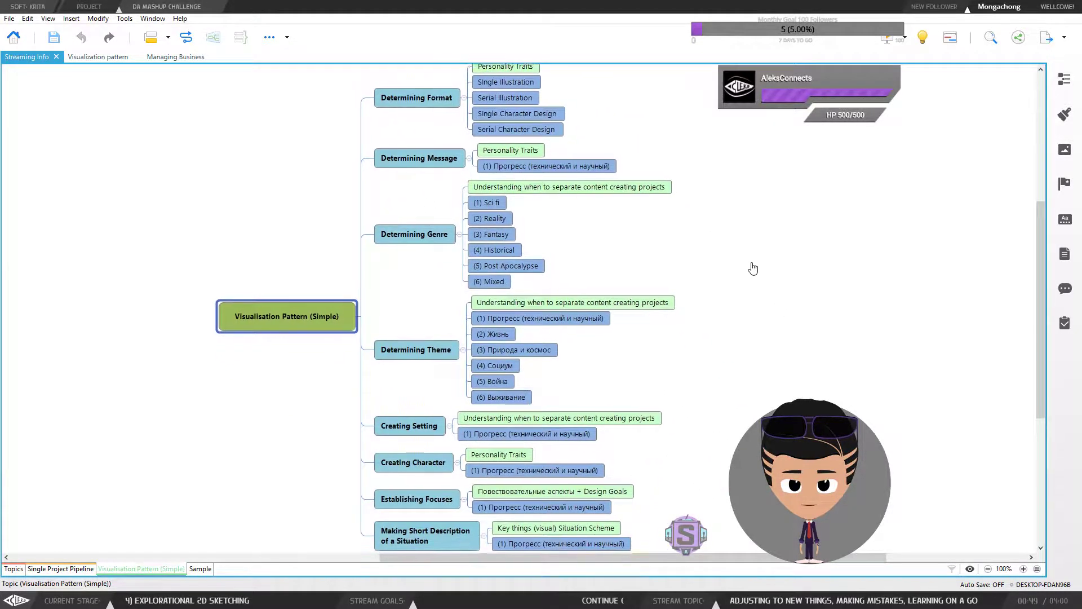
left_click_drag(755, 261, 756, 264)
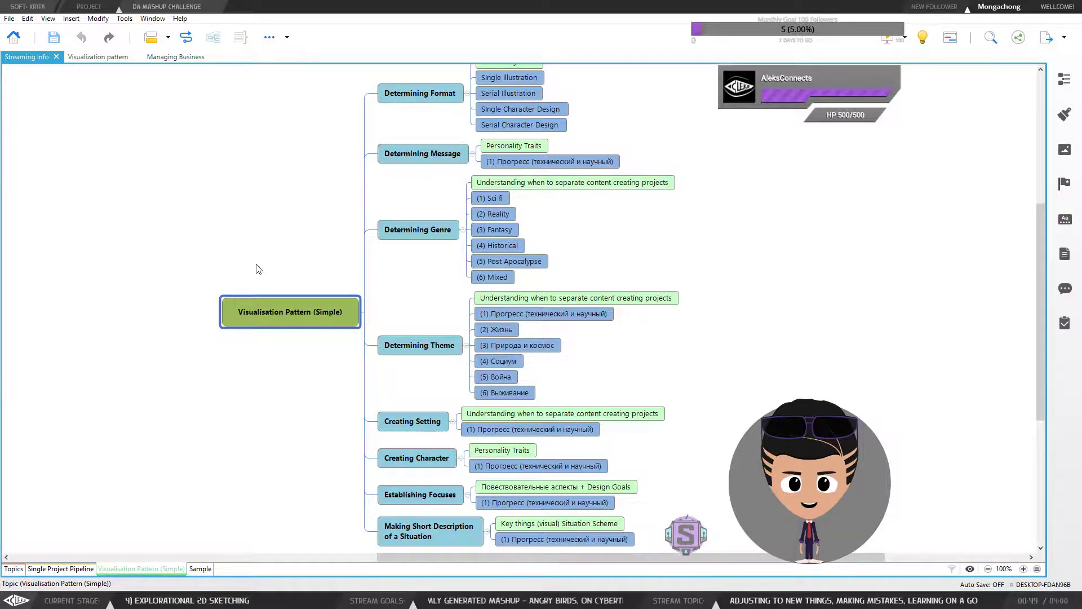
left_click_drag(767, 361, 745, 351)
left_click_drag(391, 64, 408, 539)
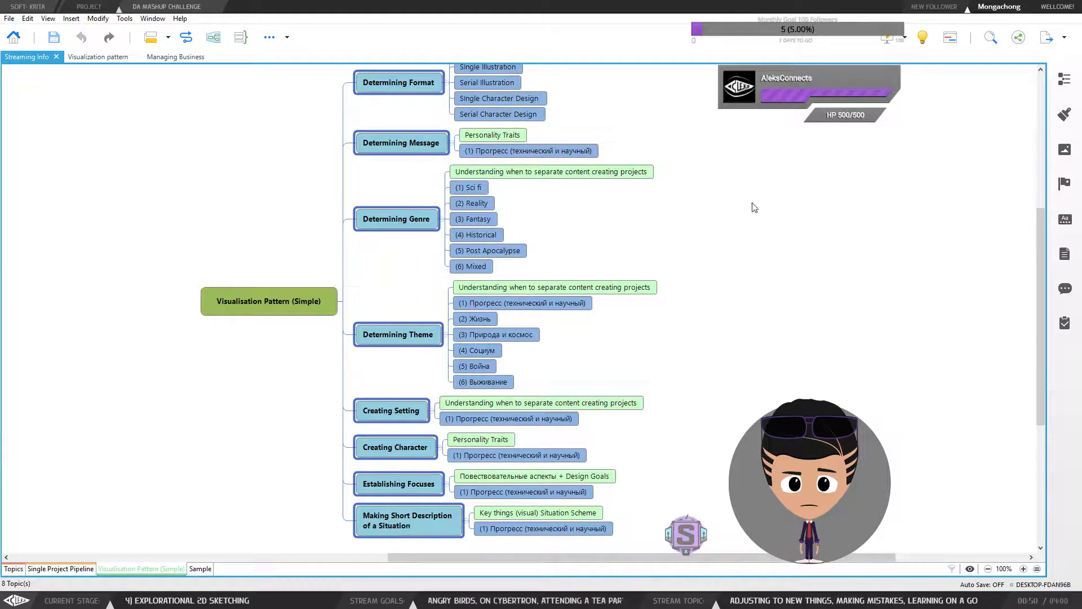
left_click(398, 72)
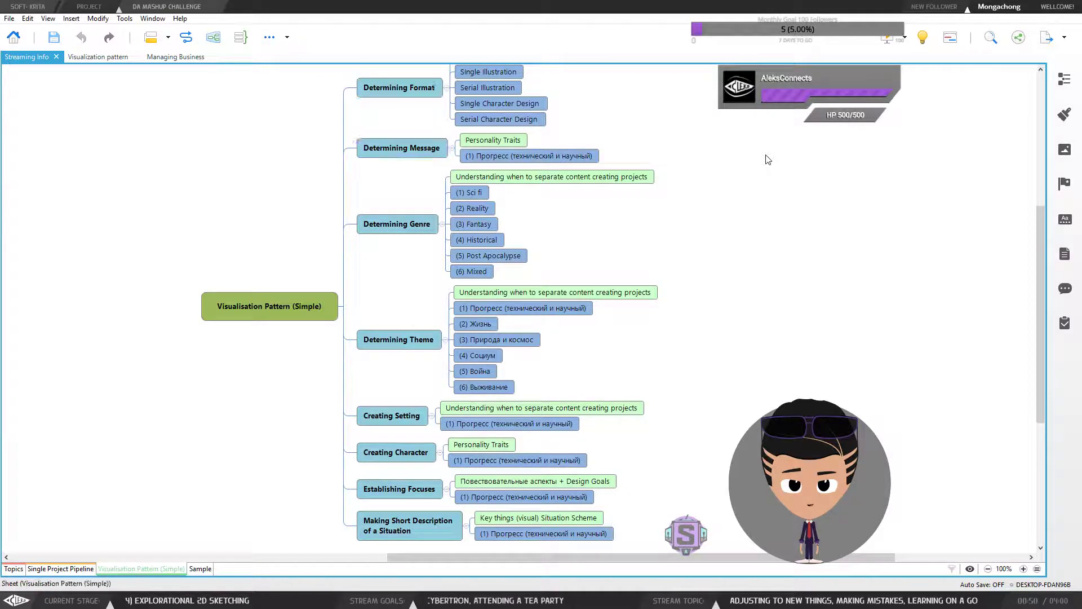
Step: Go through the pattern's stages one by one, from Determining Message to Making Short Description of a Situation
left_click(396, 149)
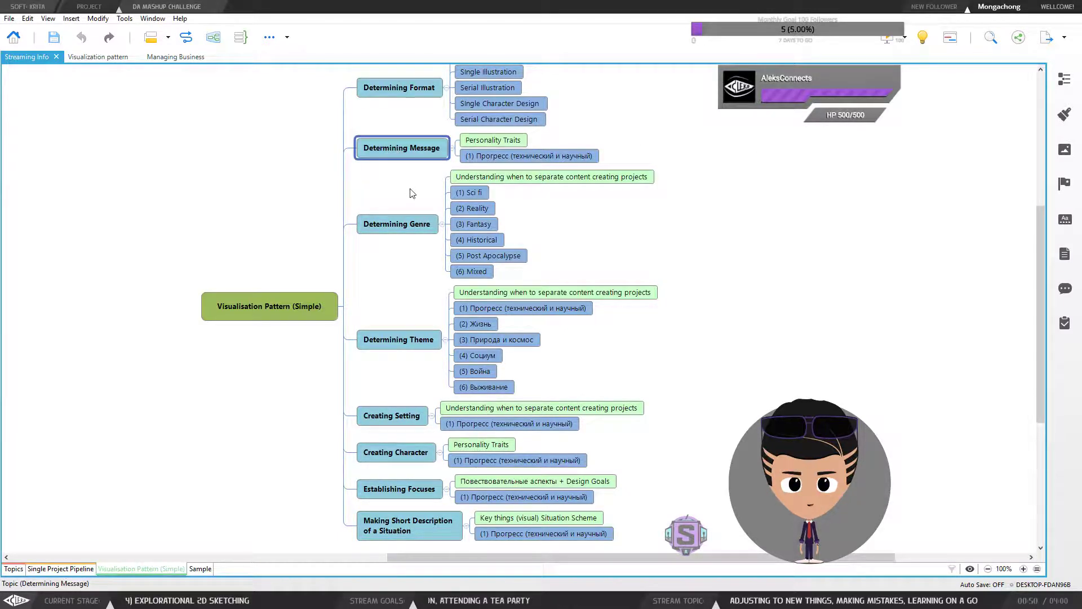
left_click(401, 222)
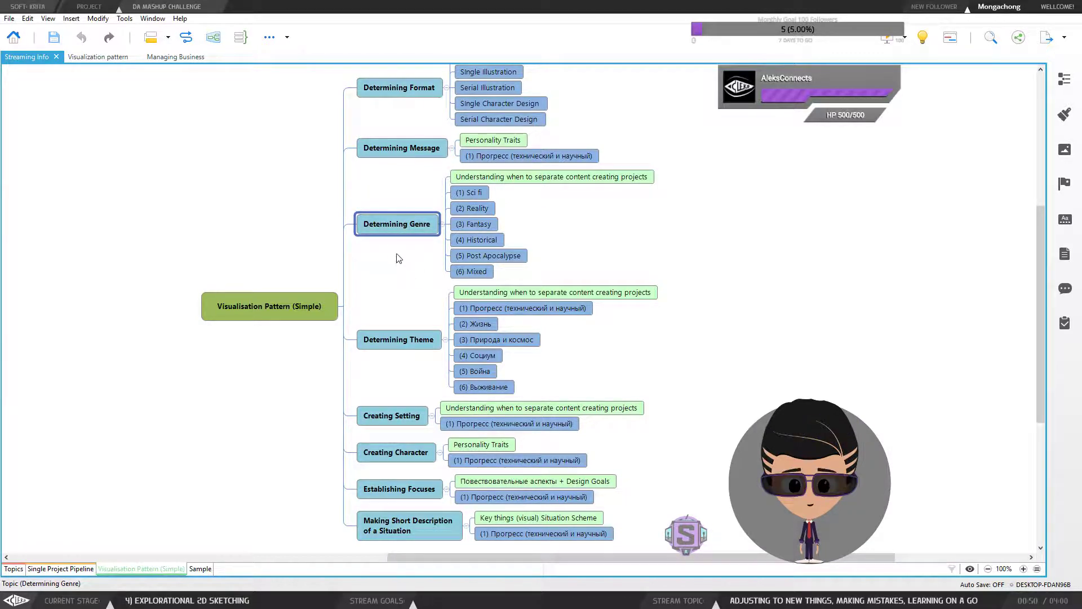
left_click(398, 334)
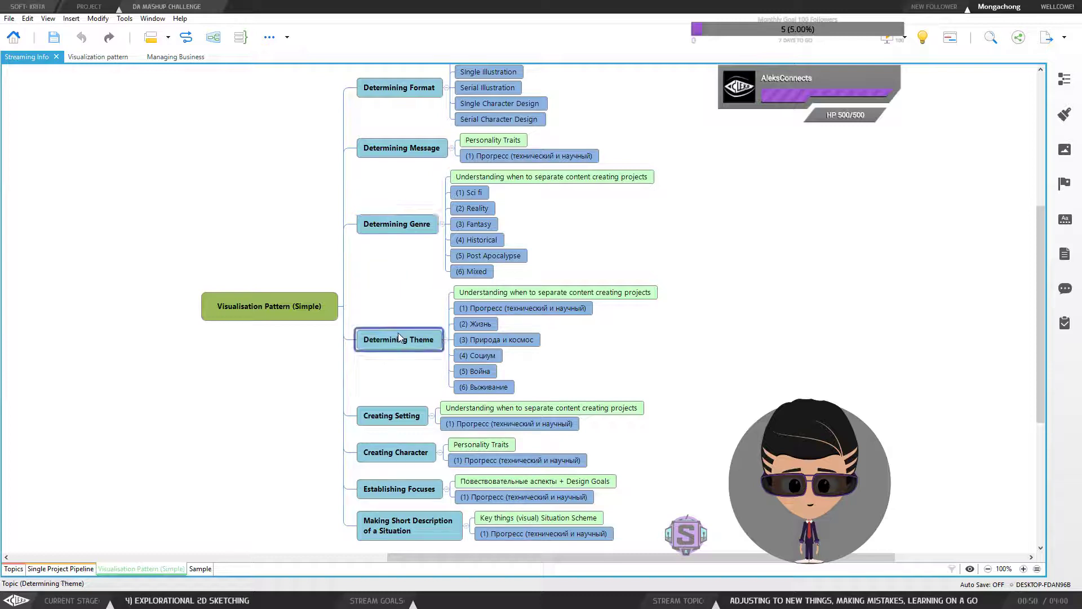
scroll(407, 389, "down", 1)
left_click(393, 388)
left_click(393, 418)
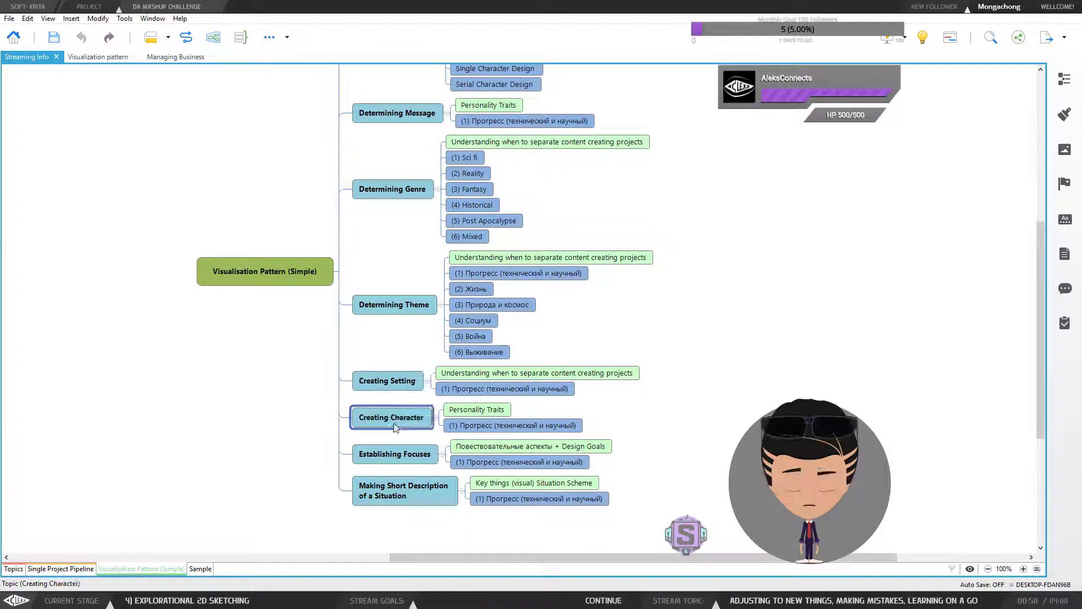
left_click(401, 462)
left_click(401, 491)
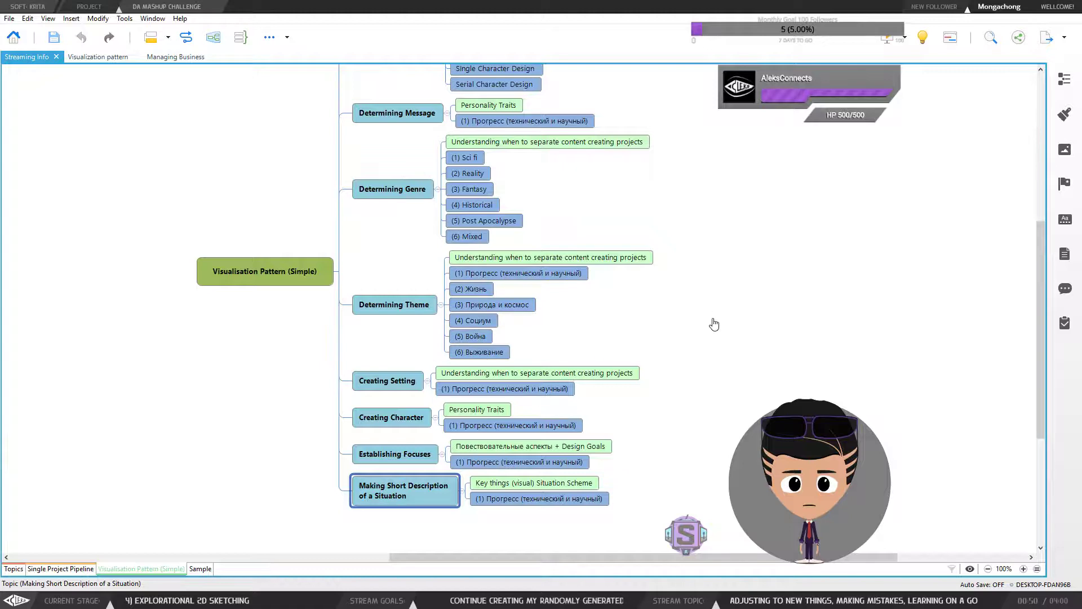
left_click_drag(715, 316, 679, 345)
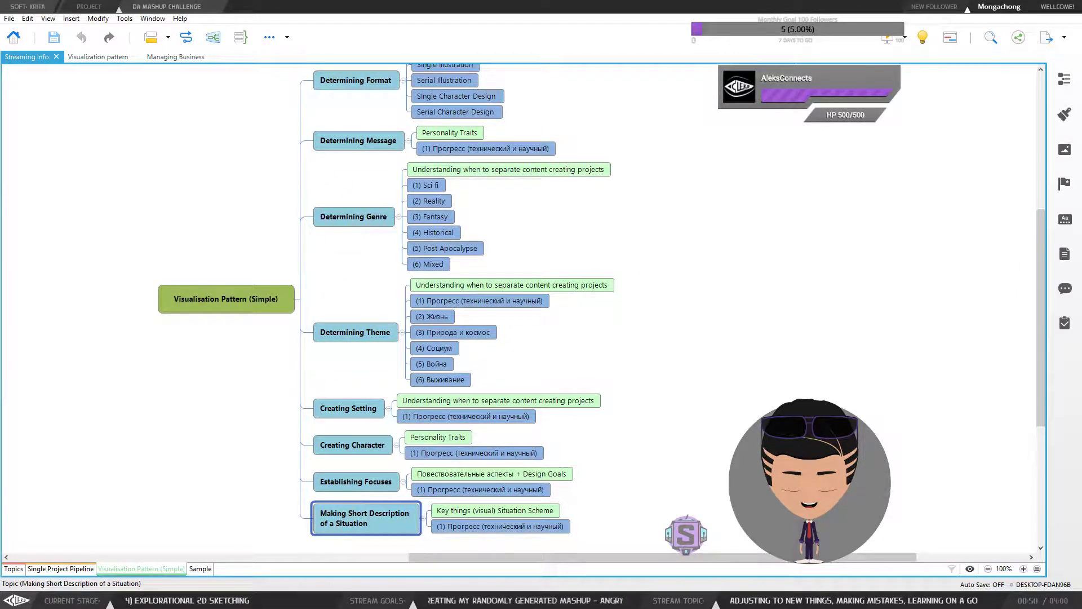
Step: Switch to the DA Mashup drawing in Krita and bring its handwritten character, setting and scenario focus notes into view
key("alt+Tab")
left_click_drag(426, 135, 407, 315)
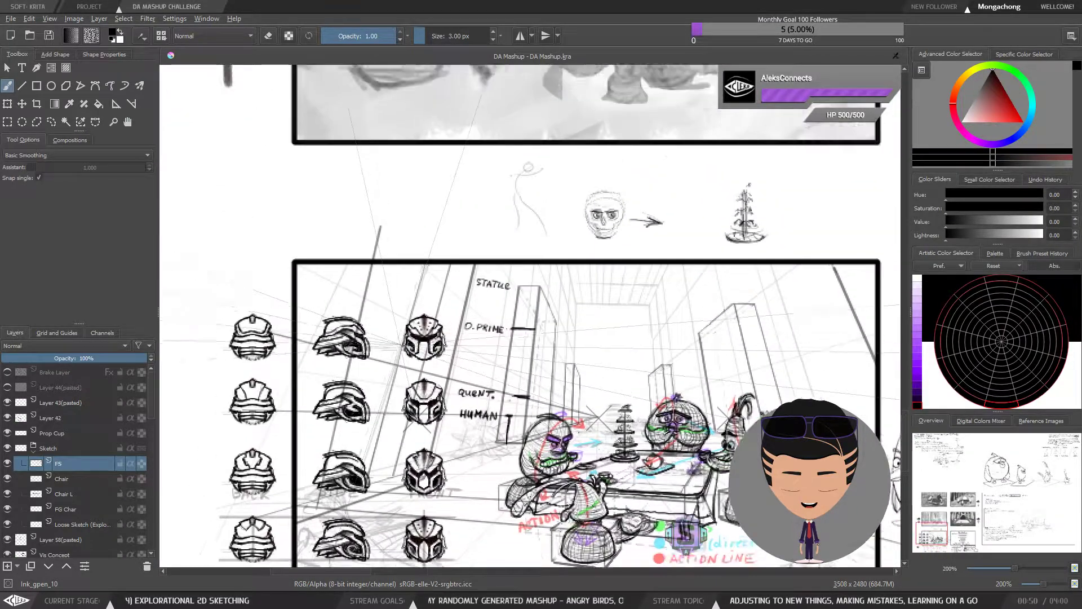
scroll(409, 307, "down", 1)
mouse_move(426, 158)
left_mouse_down()
mouse_move(428, 370)
mouse_move(451, 398)
left_mouse_up()
left_click_drag(433, 135, 429, 402)
mouse_move(431, 164)
left_mouse_down()
mouse_move(446, 333)
mouse_move(388, 258)
left_mouse_up()
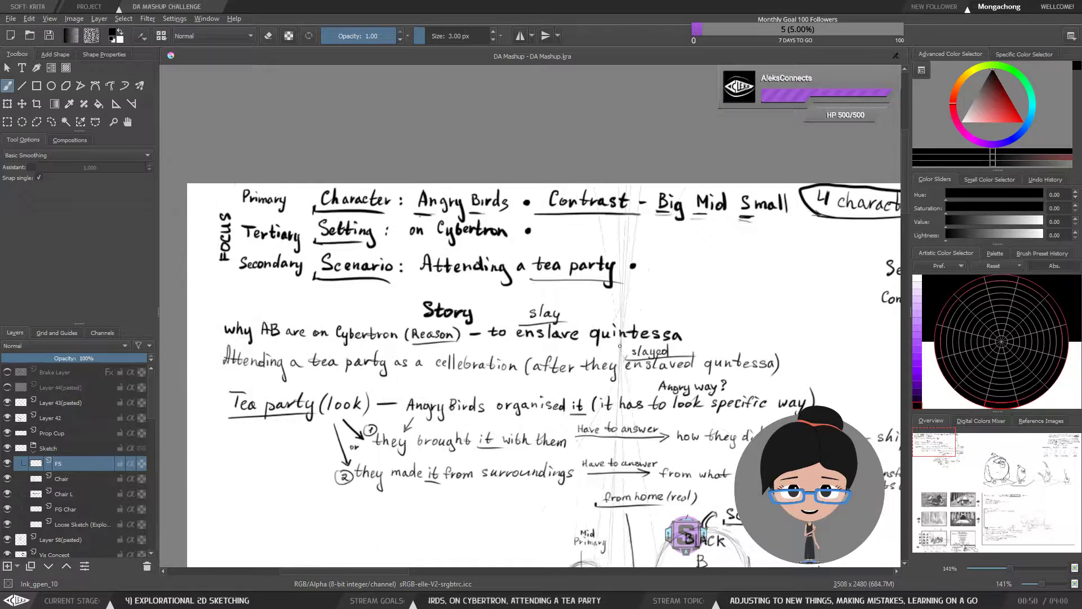
Step: Examine the handwritten Story and Tea party notes together with the rough sketch of the labelled characters around the table
left_click_drag(567, 402, 523, 249)
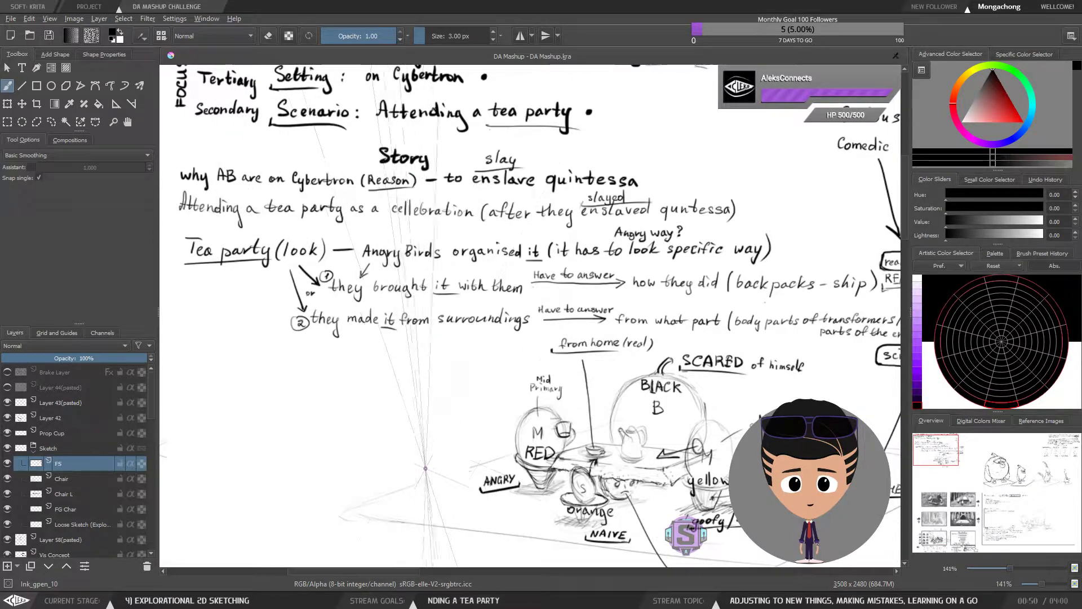
mouse_move(500, 277)
left_mouse_down()
mouse_move(518, 373)
mouse_move(506, 287)
left_mouse_up()
scroll(507, 286, "down", 1)
mouse_move(593, 396)
left_mouse_down()
mouse_move(565, 344)
mouse_move(540, 376)
left_mouse_up()
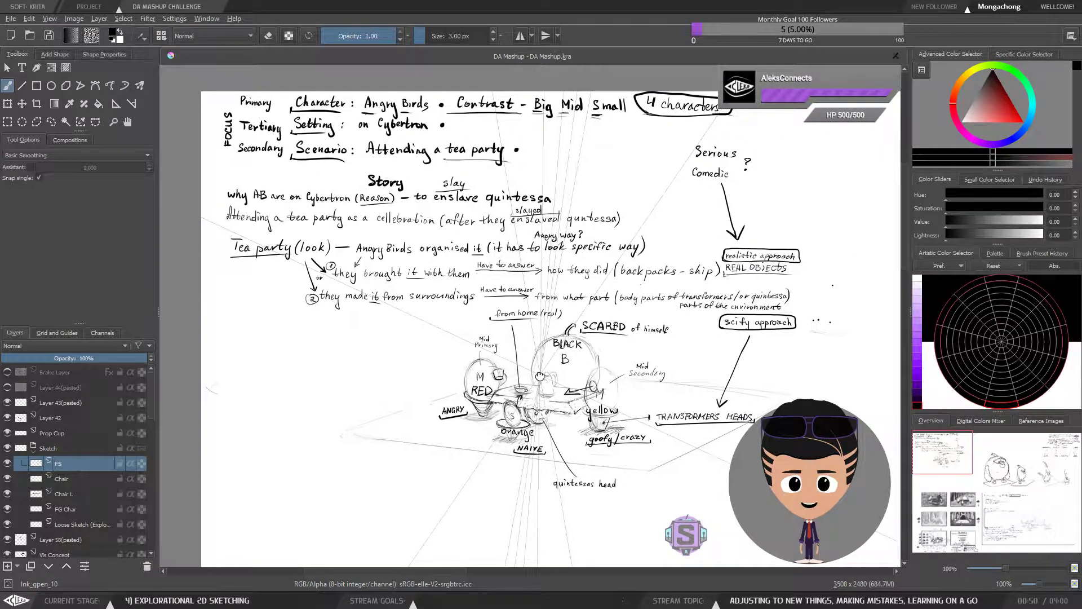
left_click_drag(541, 314, 511, 311)
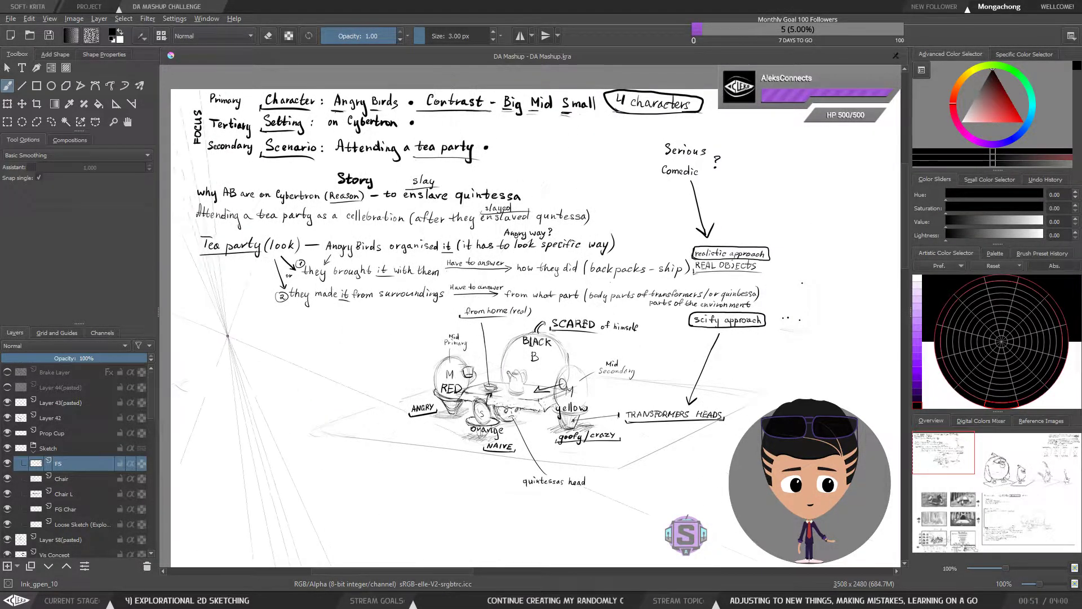
left_click_drag(371, 427, 416, 371)
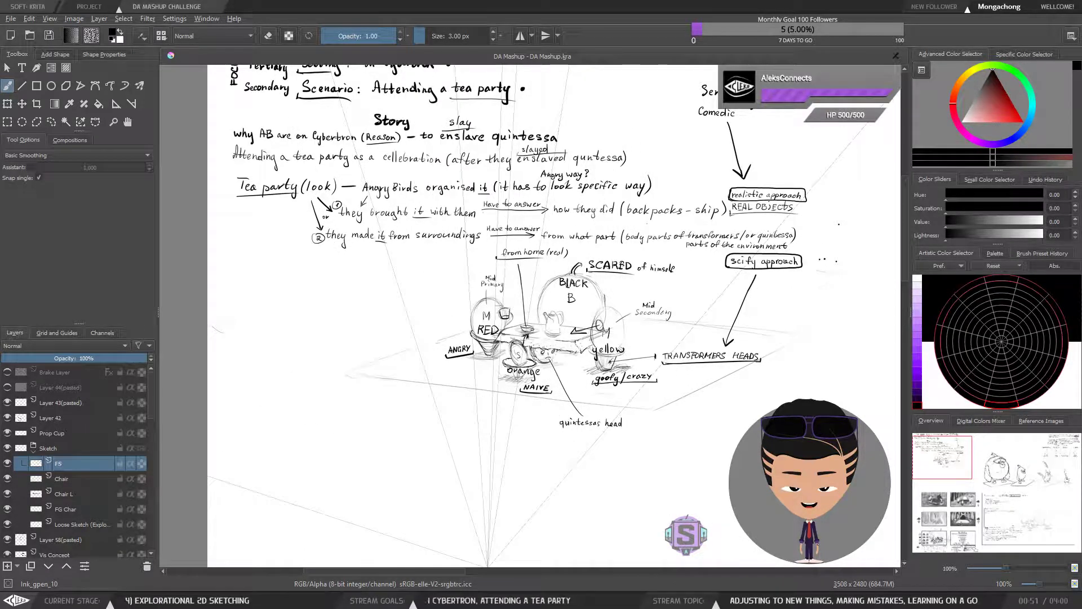
left_click_drag(635, 535, 626, 561)
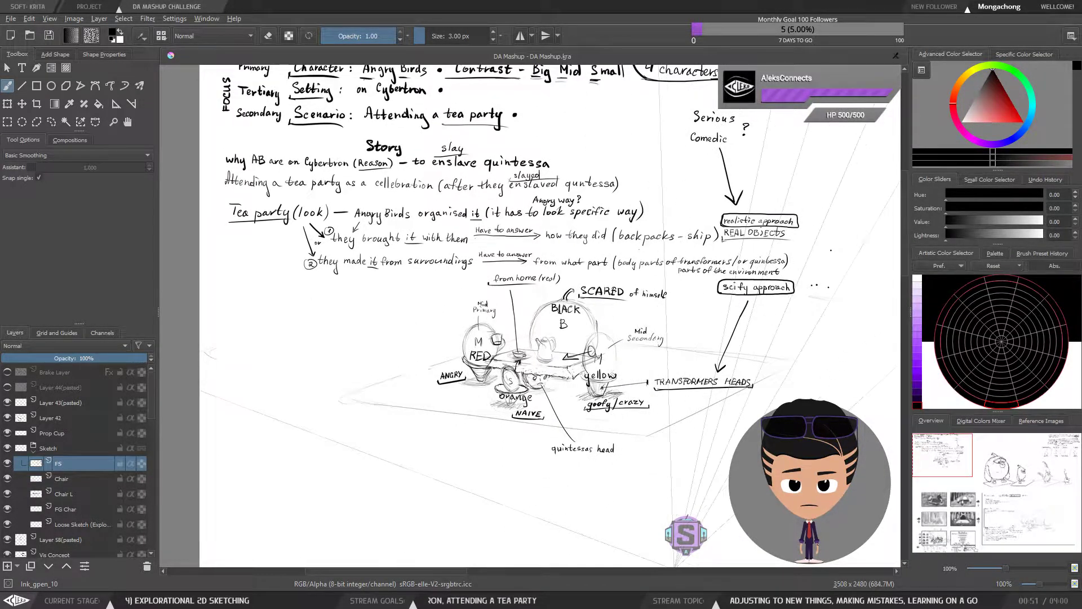
Step: Switch back to the XMind mind map and show the Single Project Pipeline sheet
key("alt+Tab")
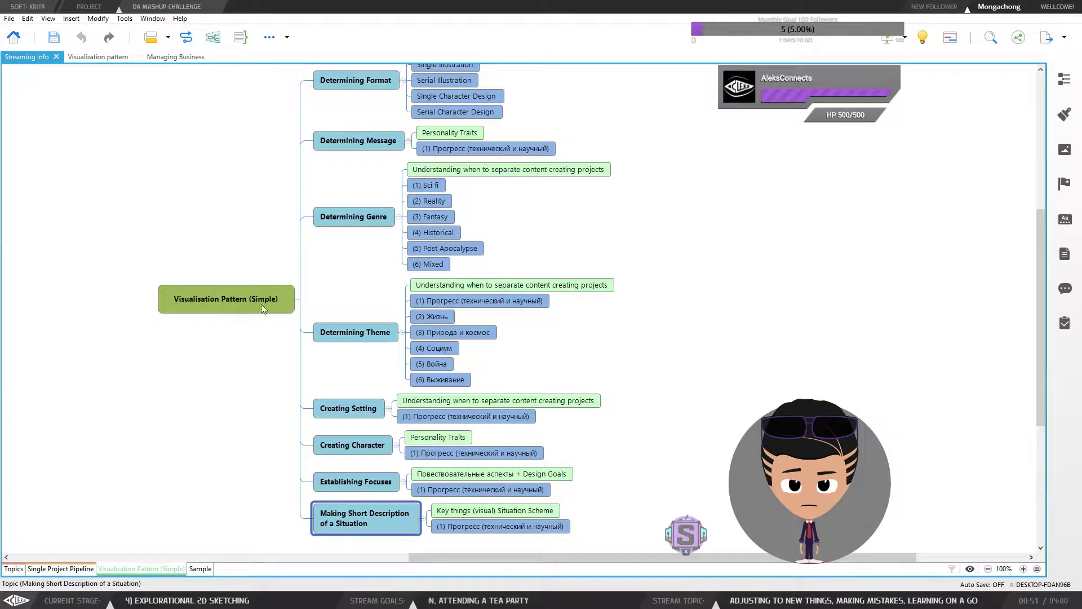
left_click(47, 569)
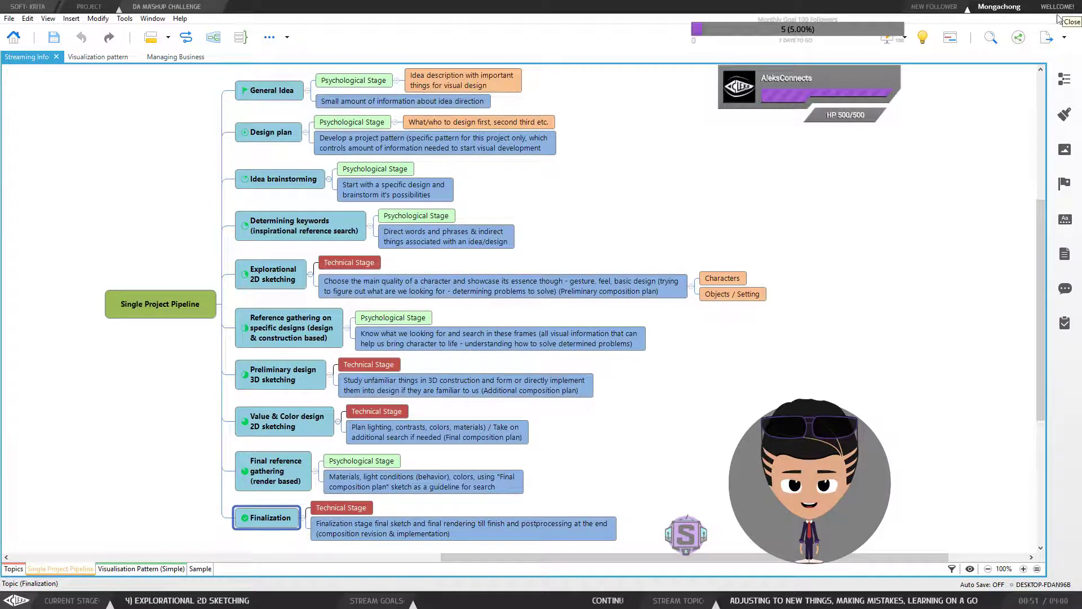
Step: Return to the DA Mashup drawing in Krita and view the composition thumbnails below the story notes
key("alt+Tab")
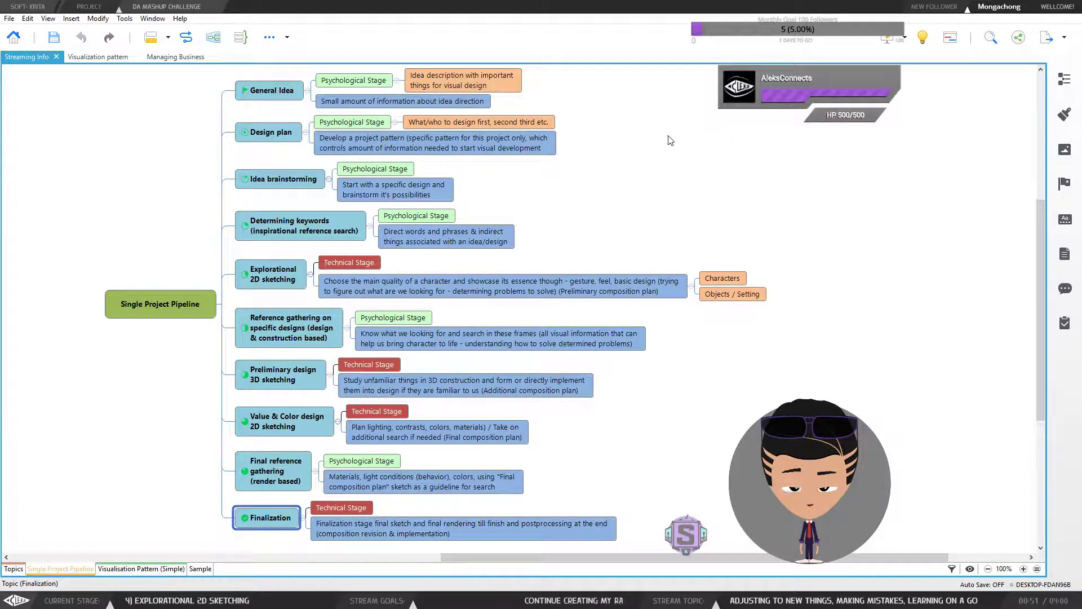
left_click_drag(657, 167, 660, 171)
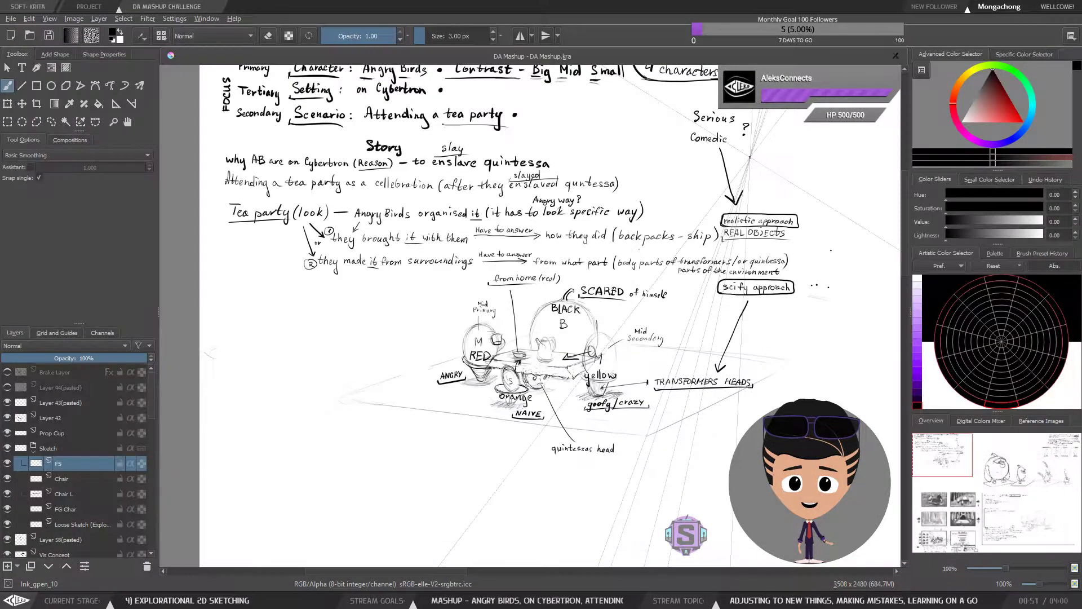
left_click_drag(561, 318, 526, 299)
left_click_drag(471, 477, 418, 80)
left_click_drag(471, 530, 444, 217)
scroll(442, 328, "down", 1)
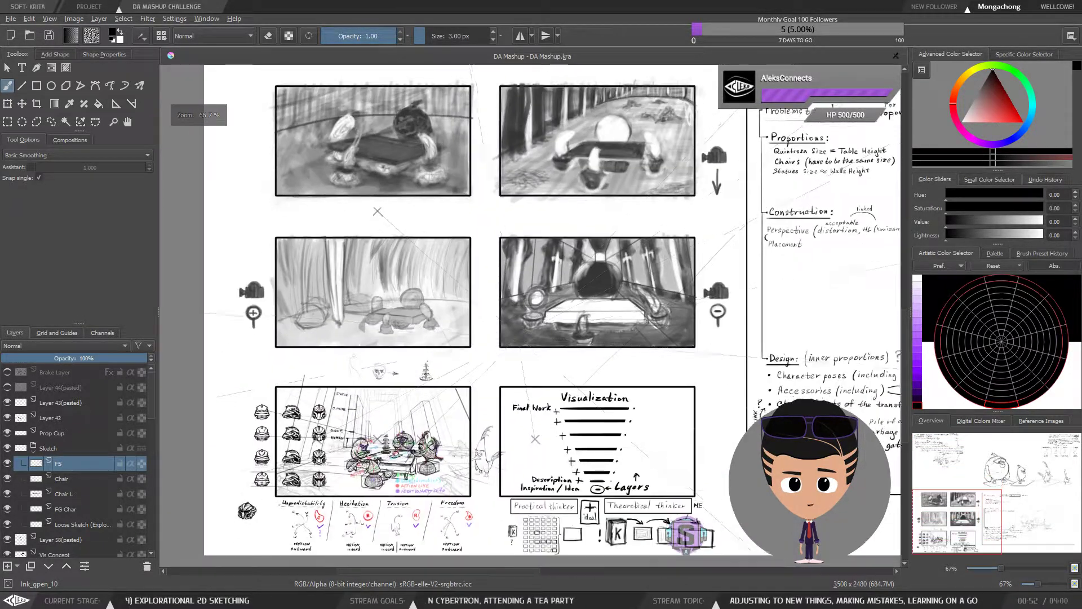
Step: Examine the tea party sketch, its rows of helmet variations and the motion notes below the frame
left_click_drag(445, 338, 465, 234)
scroll(305, 411, "up", 4)
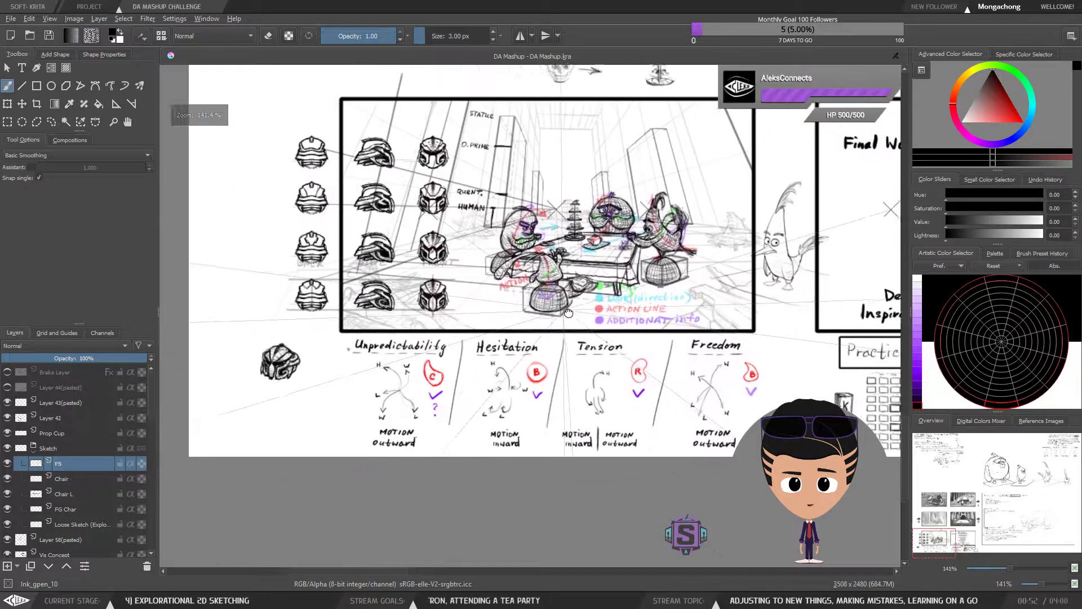
left_click_drag(590, 322, 586, 359)
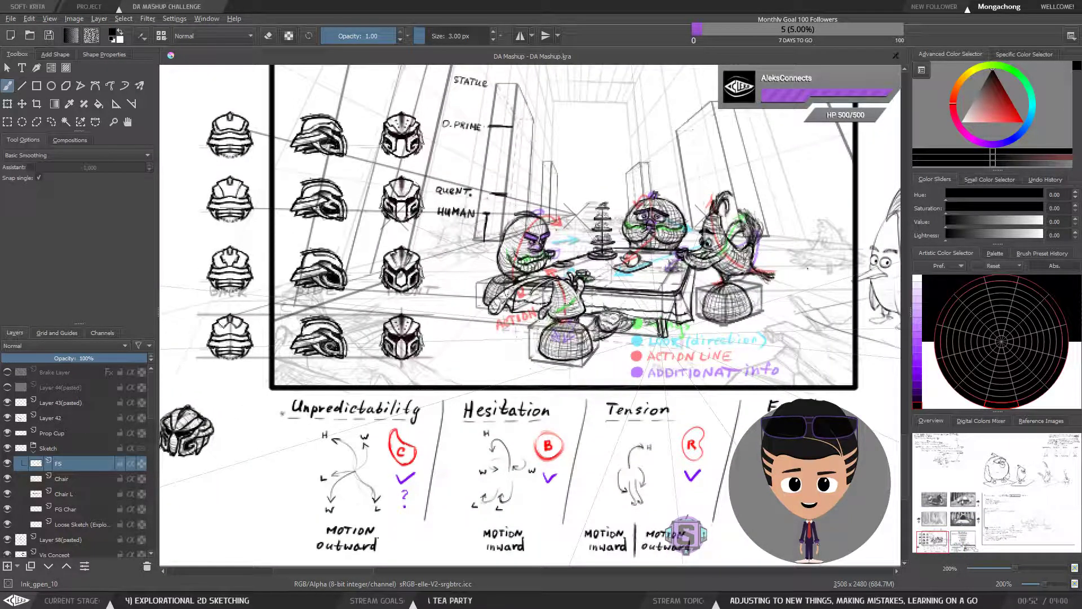
left_click_drag(636, 331, 586, 369)
scroll(586, 343, "down", 2)
scroll(390, 283, "up", 3)
key("ctrl+r")
mouse_move(194, 88)
left_mouse_down()
mouse_move(481, 361)
mouse_move(560, 476)
left_mouse_up()
scroll(567, 384, "down", 1)
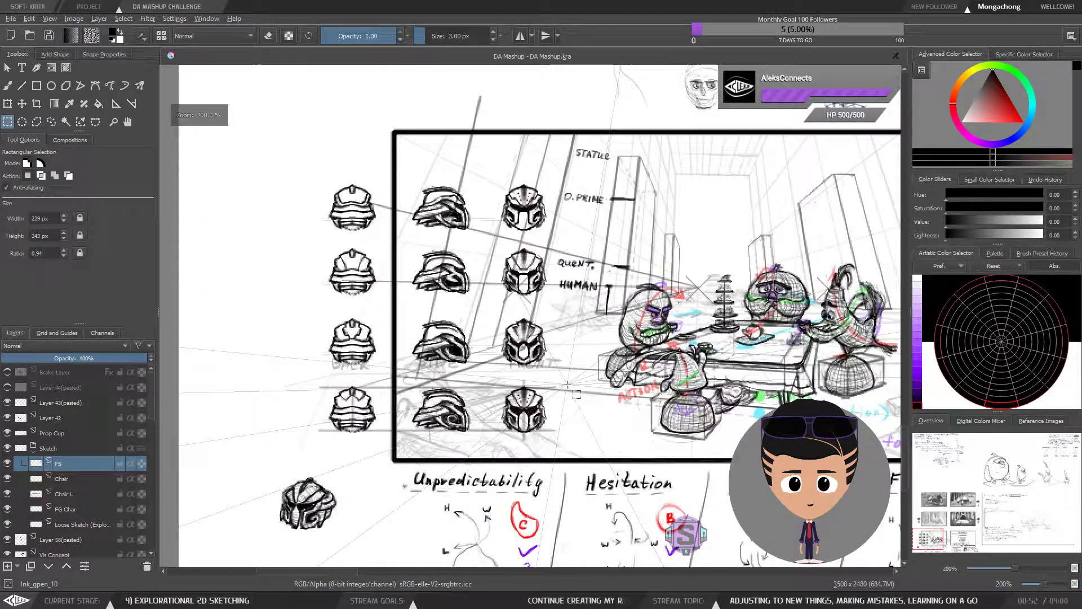
key("b")
left_click_drag(730, 353, 595, 351)
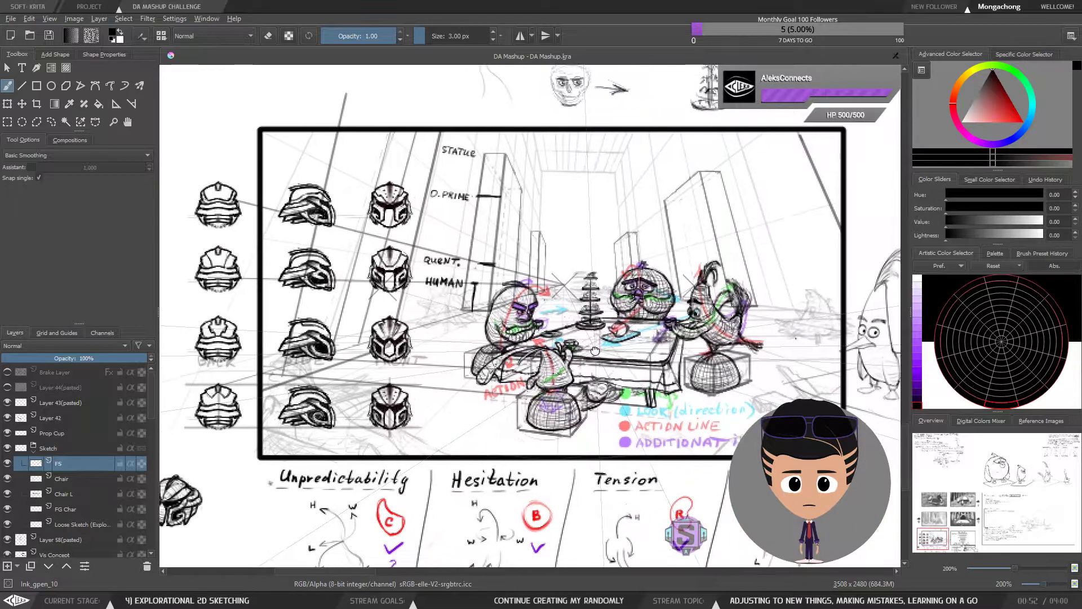
left_click_drag(491, 349, 567, 349)
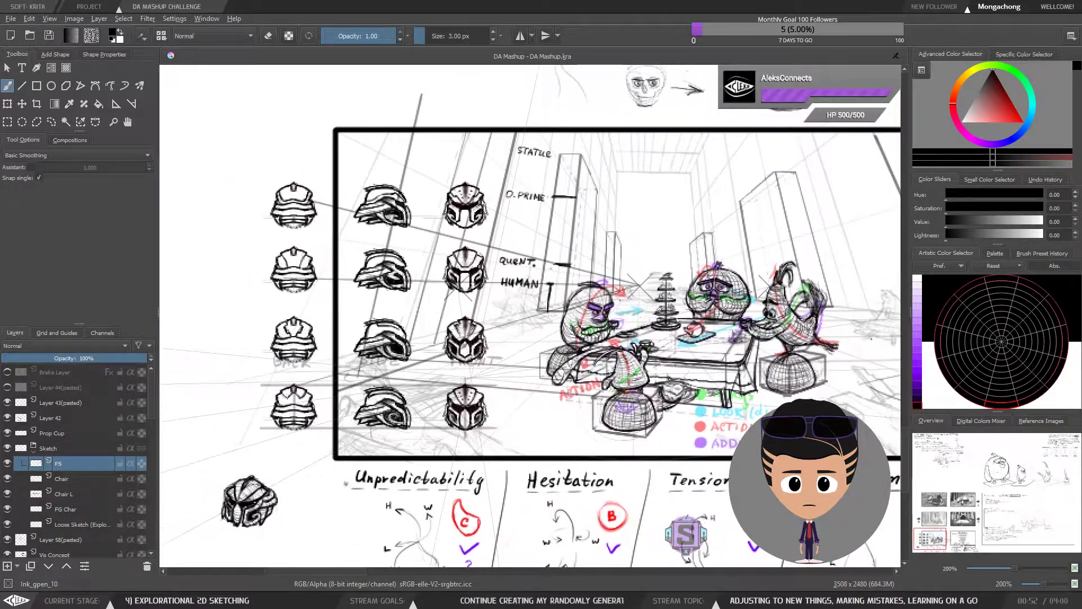
Step: Copy the second row of helmets from the Chair layer onto a new layer and move the copy past the tea party sketch's right edge
key("ctrl+r")
left_click_drag(493, 303, 257, 238)
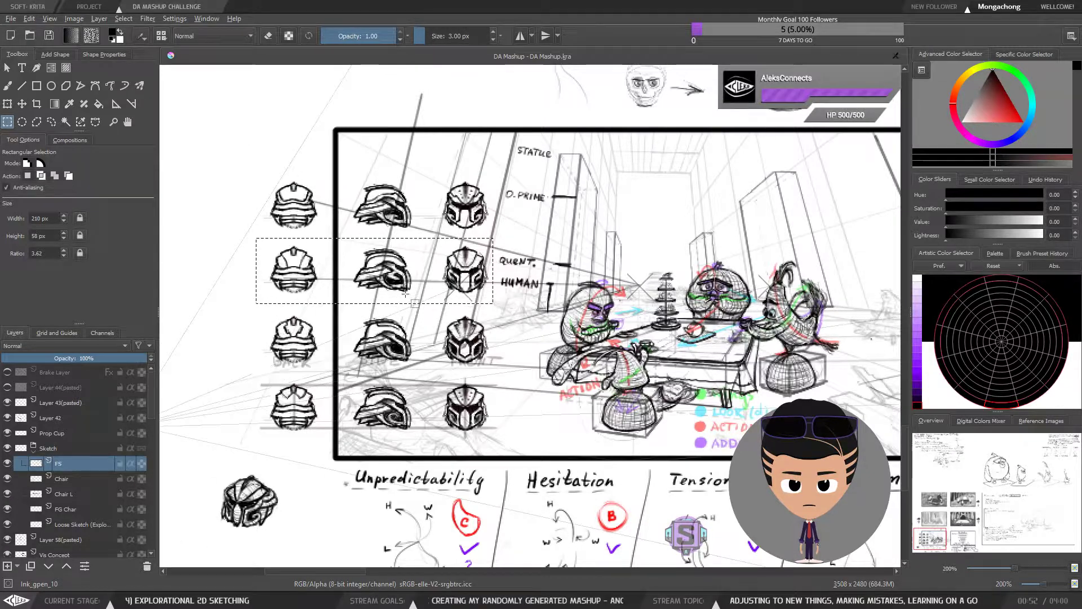
left_click(17, 478)
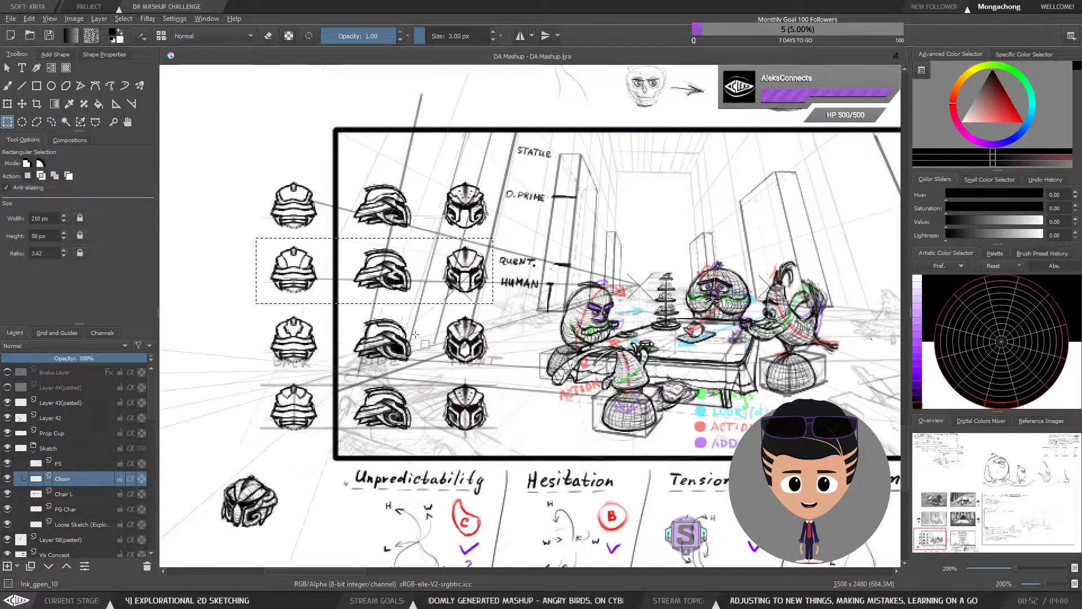
key("ctrl+v")
key("t")
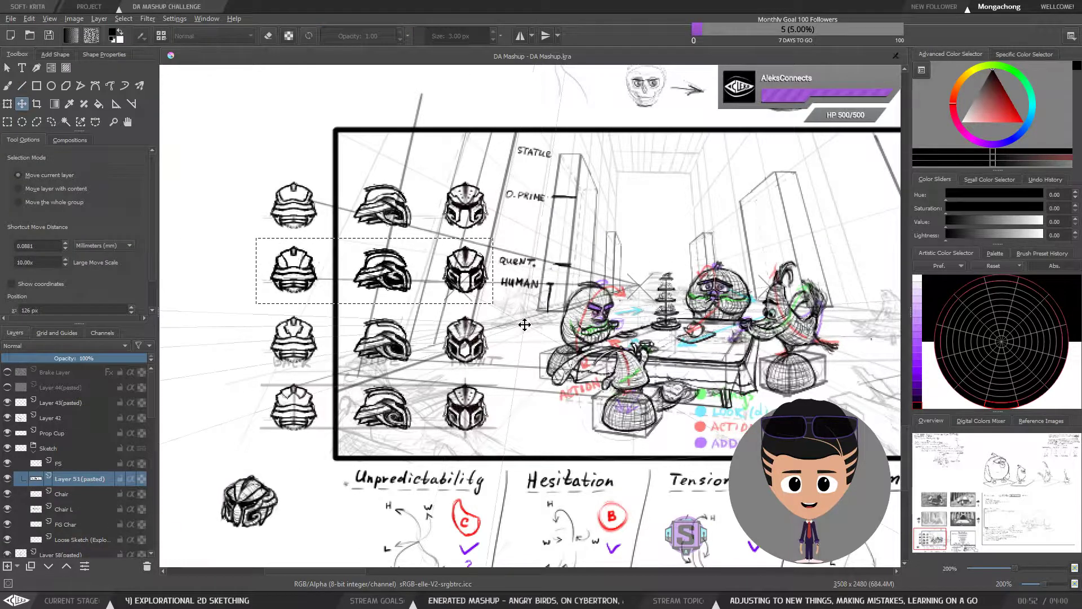
key("minus")
left_click_drag(513, 324, 537, 329)
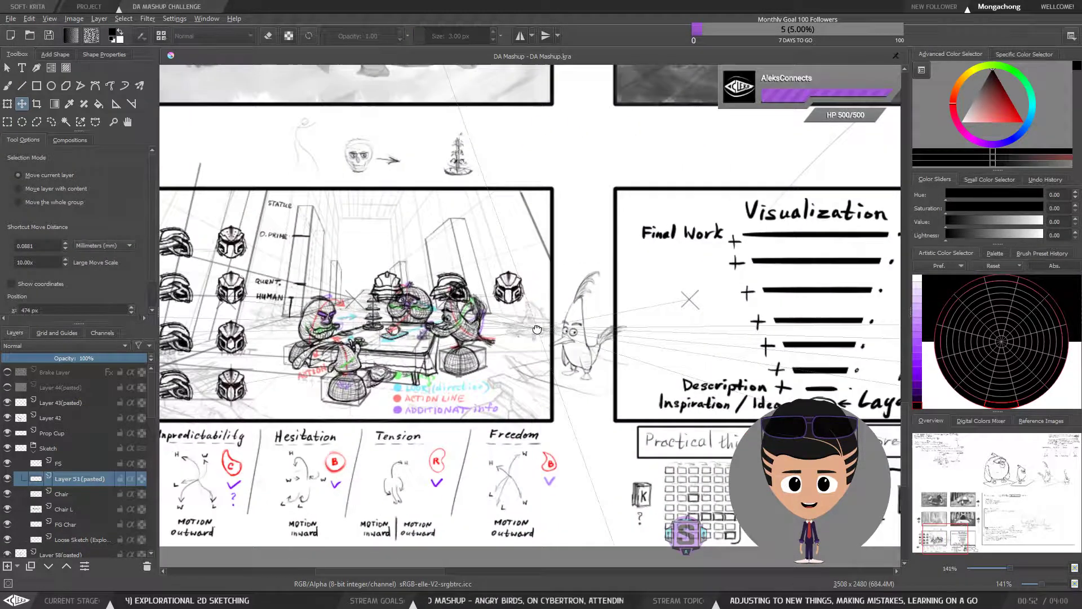
left_click_drag(508, 290, 641, 304)
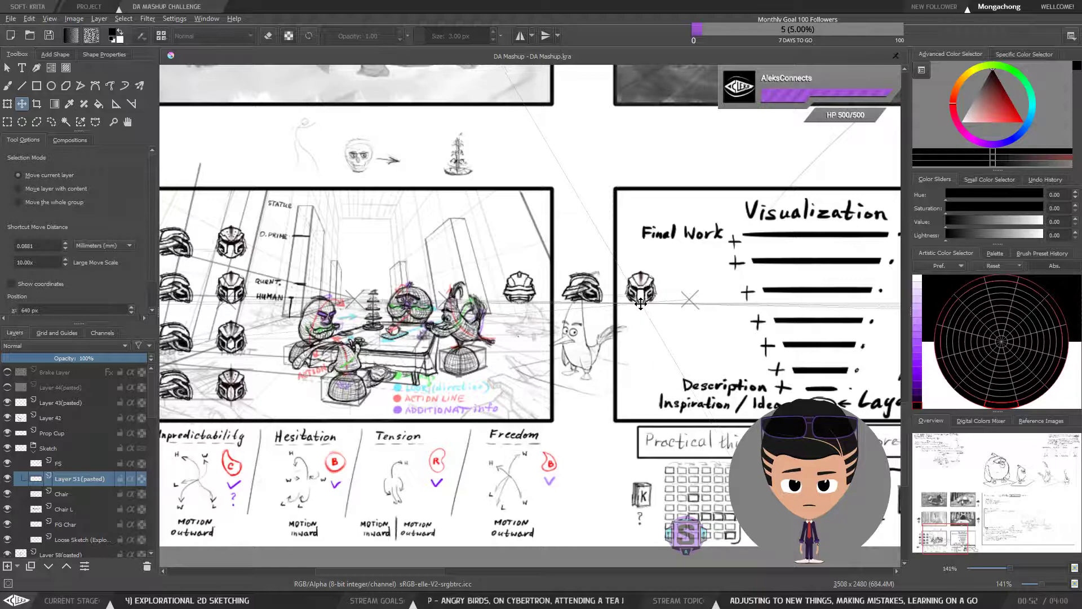
Step: Hide the Vis Concept layer to clear the Visualization frame beside the tea party sketch
scroll(727, 319, "down", 1)
left_click_drag(755, 317, 559, 308)
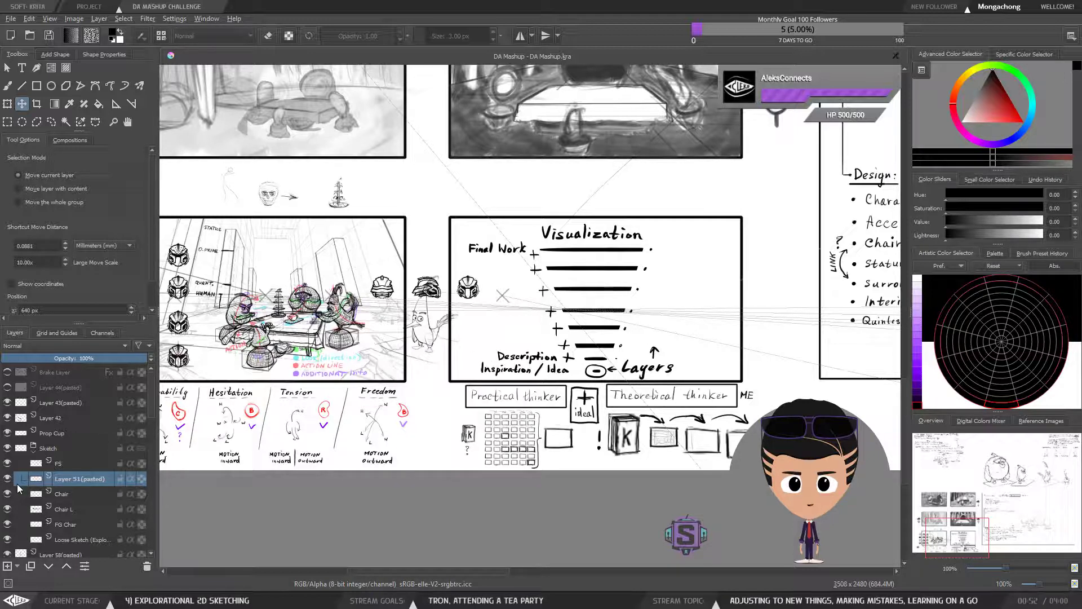
left_click(63, 467)
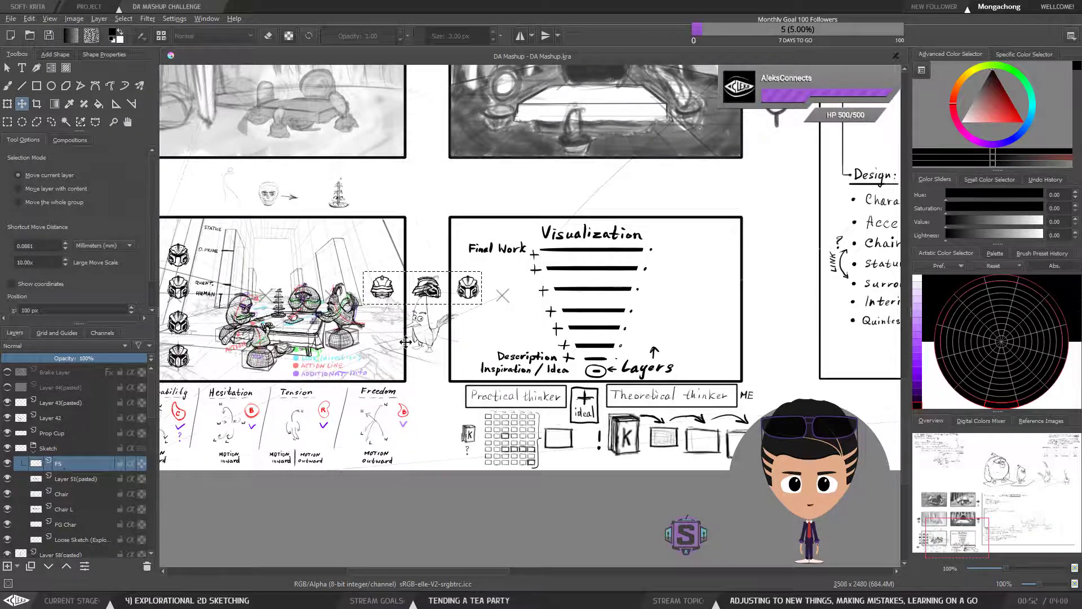
scroll(79, 493, "down", 3)
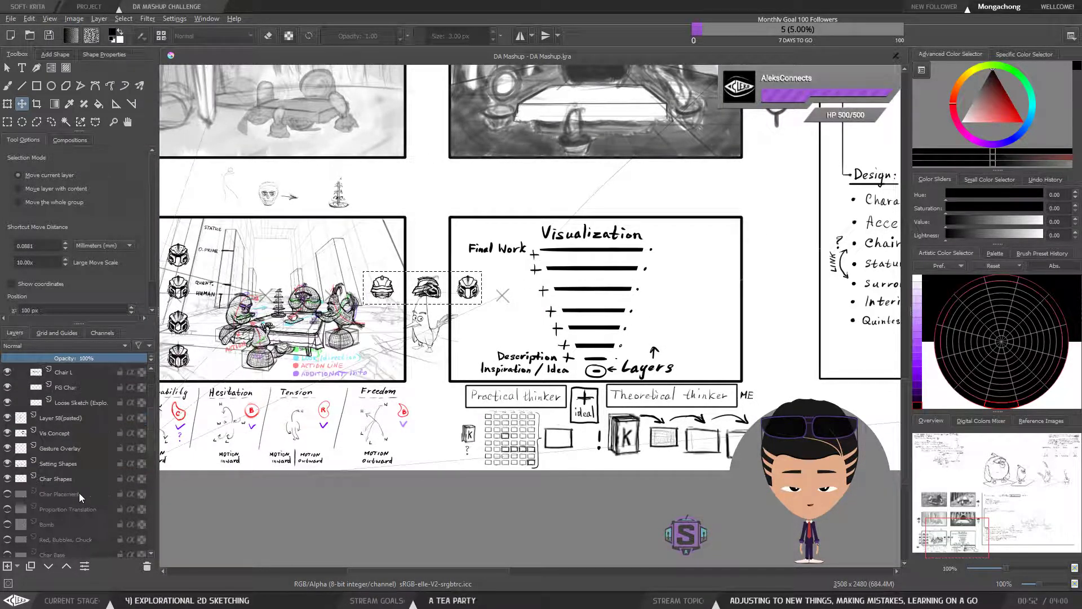
left_click(7, 433)
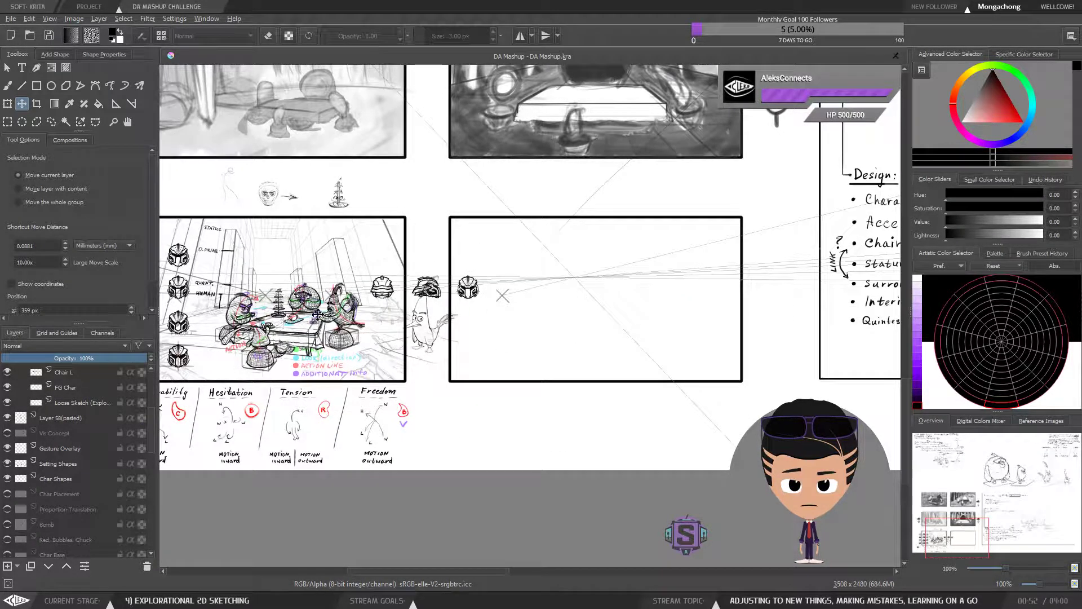
left_click_drag(499, 327, 533, 348)
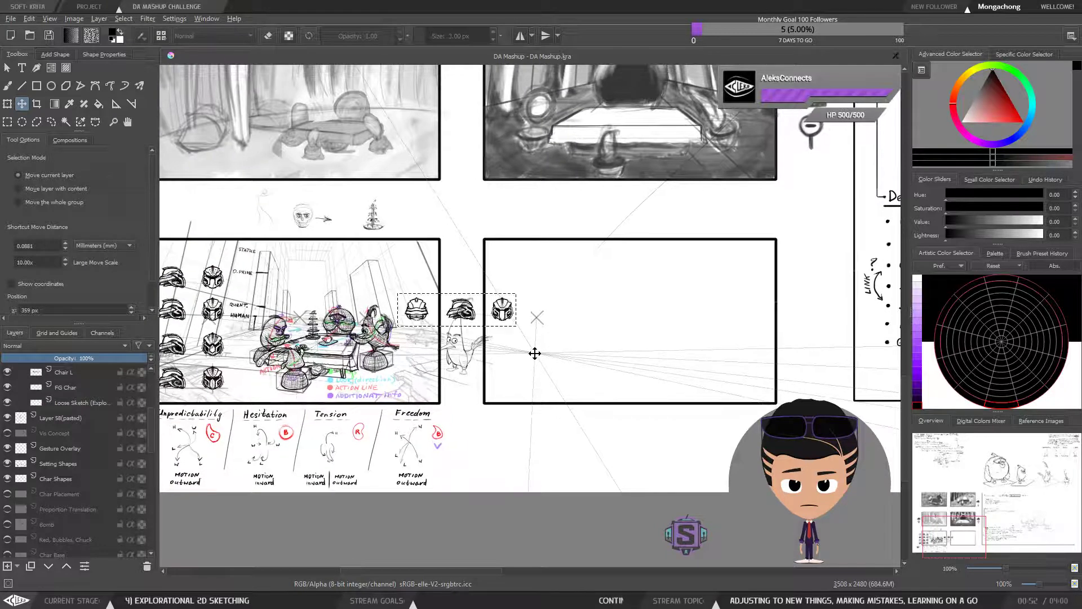
Step: Move the pasted helmet row into the upper part of the emptied frame
scroll(61, 461, "up", 3)
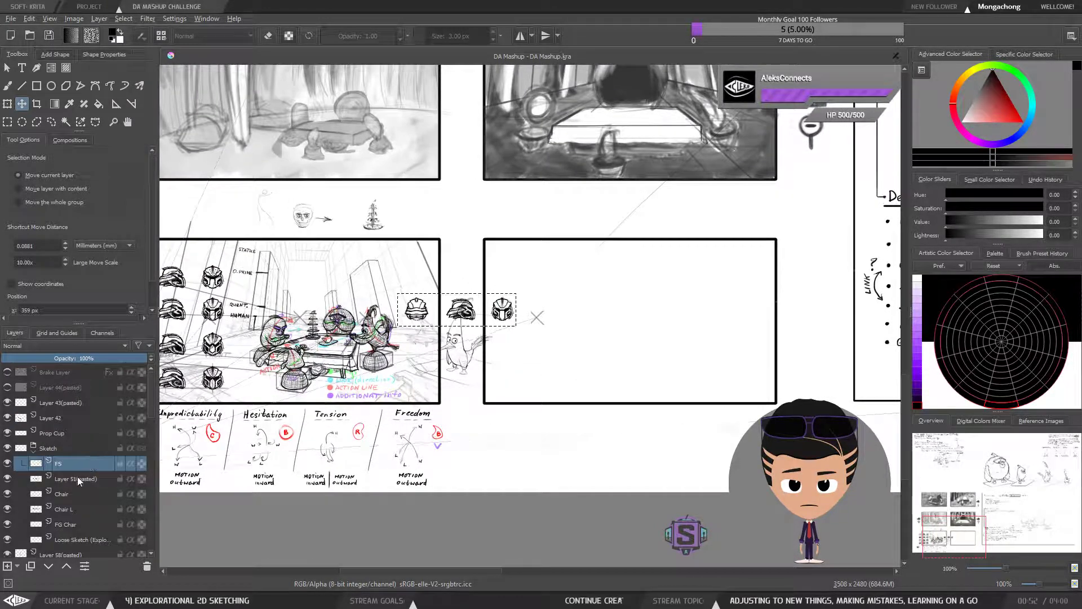
left_click(77, 475)
left_click_drag(459, 309, 582, 280)
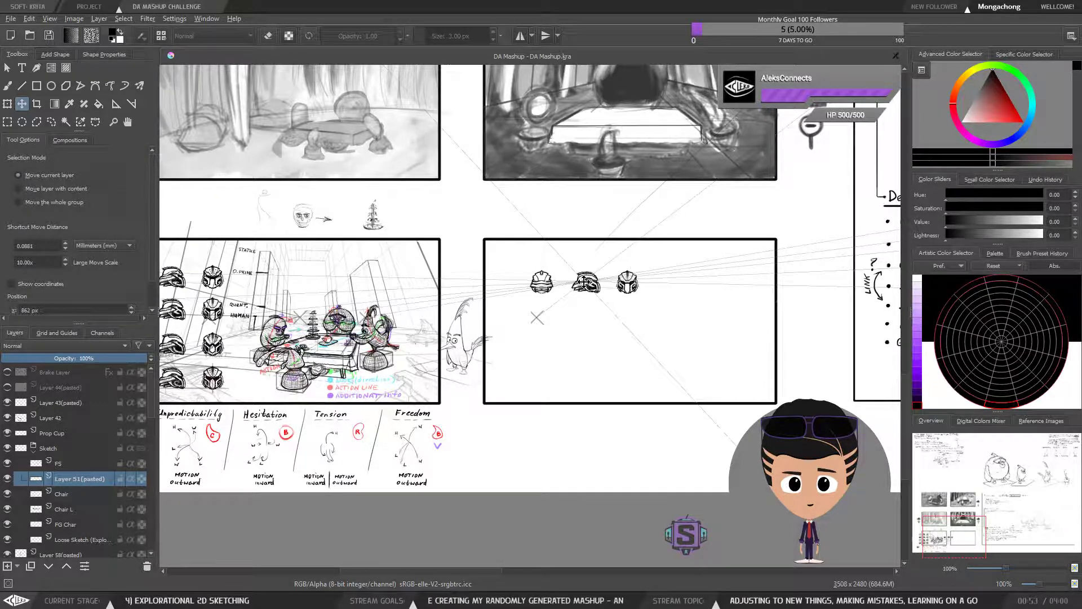
Step: Select the front-view helmet in the pasted row and move it right, away from the side-view helmet
key("b")
left_click_drag(659, 296, 616, 300)
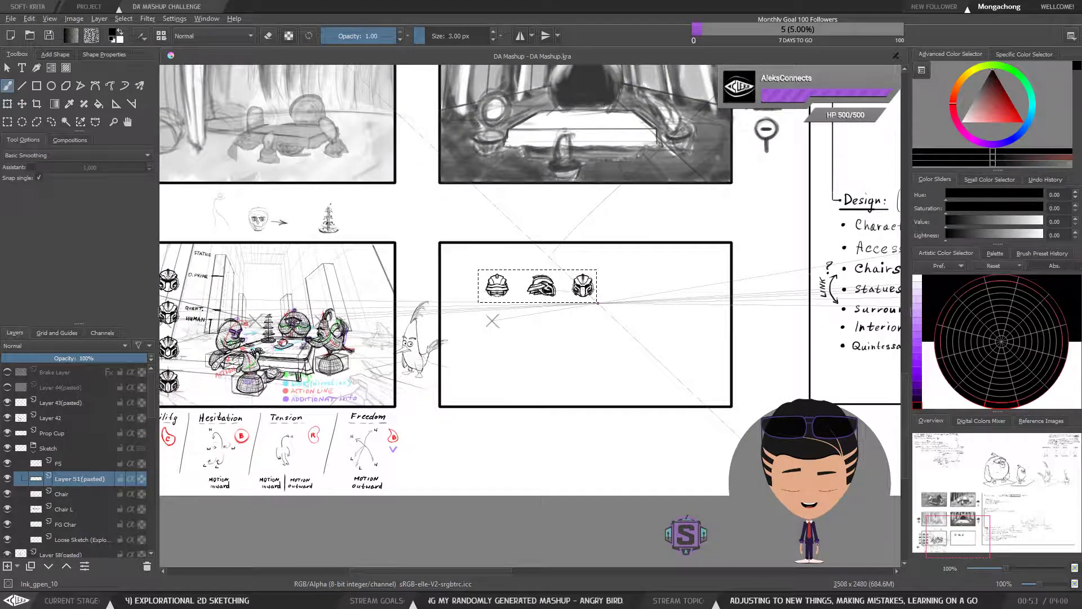
key("ctrl+r")
scroll(598, 316, "up", 1)
scroll(598, 315, "up", 1)
left_click_drag(539, 215, 629, 315)
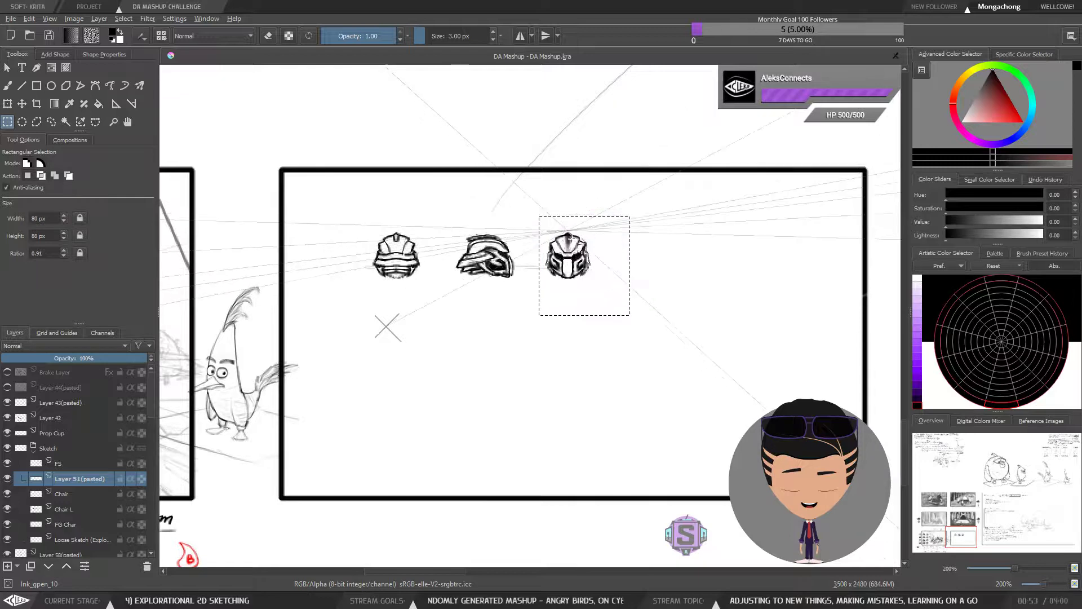
key("t")
left_click_drag(573, 264, 741, 277)
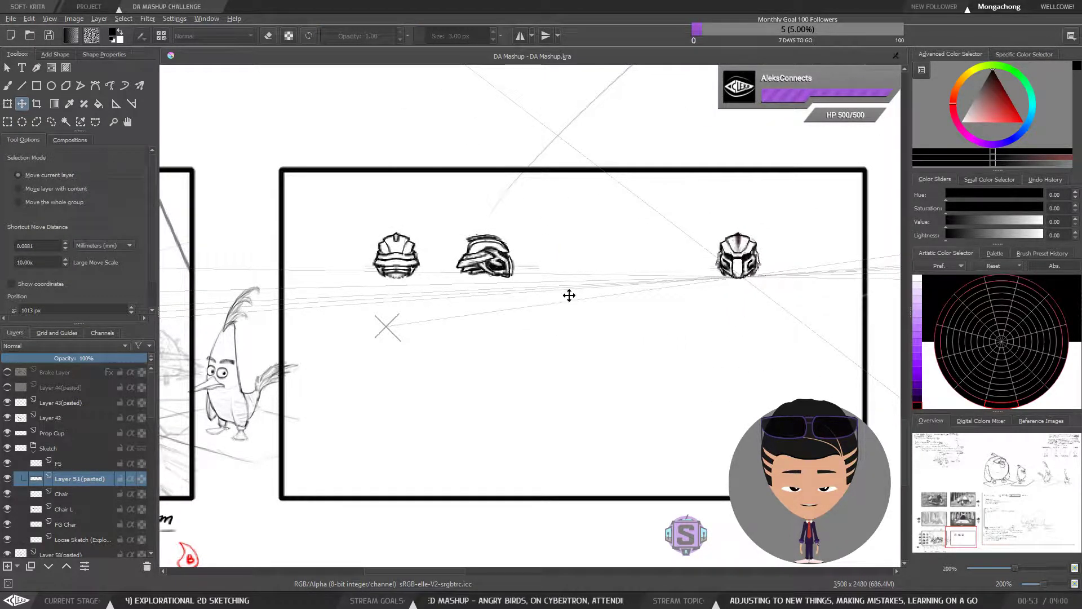
Step: Select the side-view helmet and move it midway between the back-view and front-view helmets
key("ctrl+r")
left_click_drag(560, 308, 445, 215)
key("t")
left_click_drag(500, 259, 566, 286)
key("b")
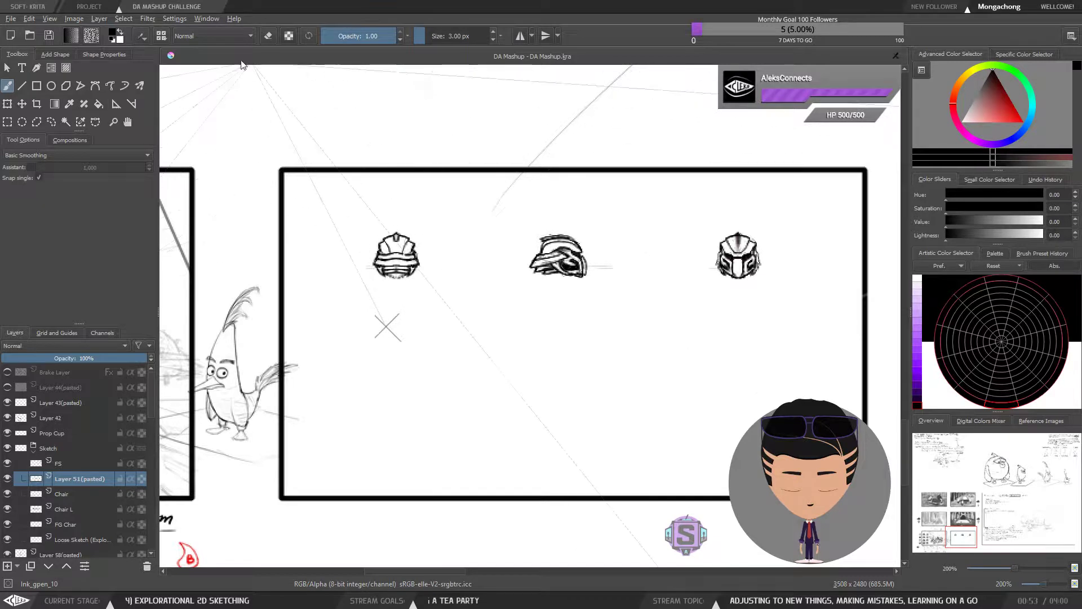
Step: Move the whole row of three spaced helmets slightly higher within the frame
mouse_move(623, 277)
left_mouse_down()
mouse_move(616, 289)
mouse_move(606, 276)
left_mouse_up()
left_click_drag(624, 348, 615, 335)
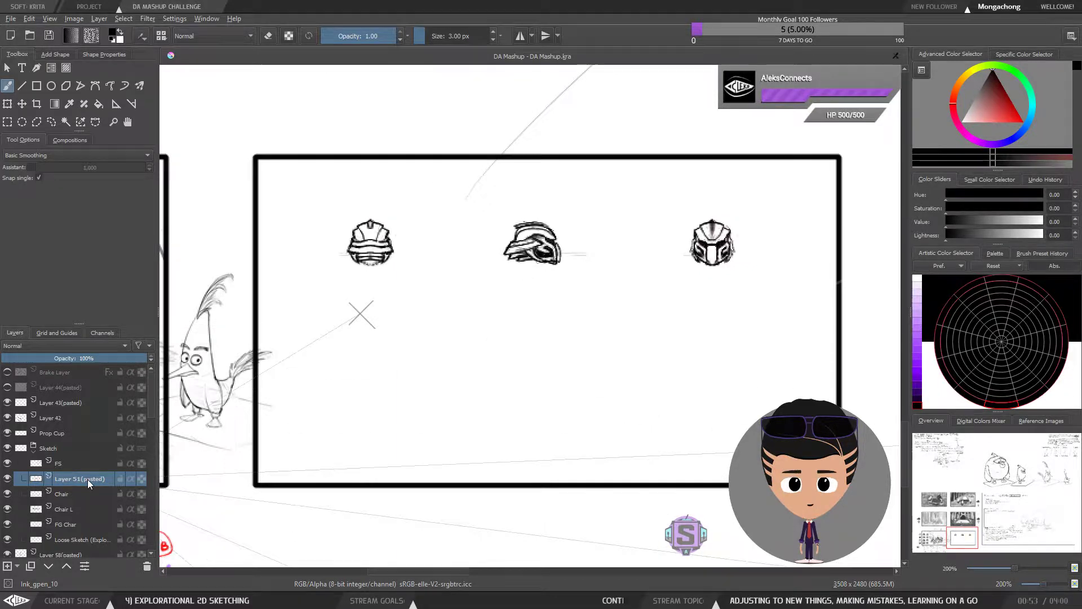
key("t")
left_click_drag(537, 245, 541, 222)
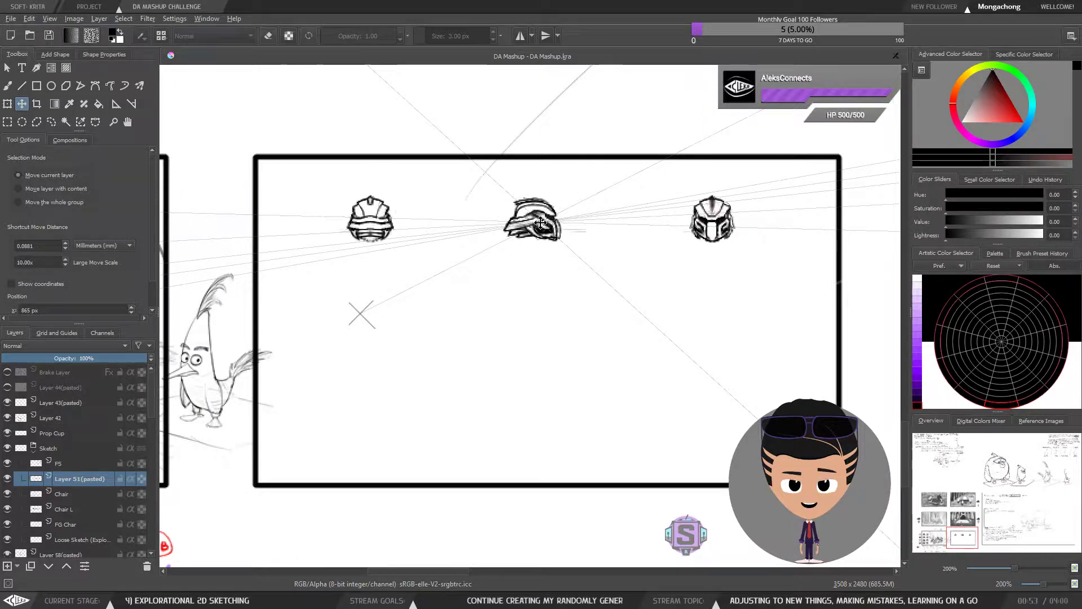
Step: Compare the spaced helmet row in its frame with the original helmet variations beside the tea party sketch
scroll(438, 388, "down", 1)
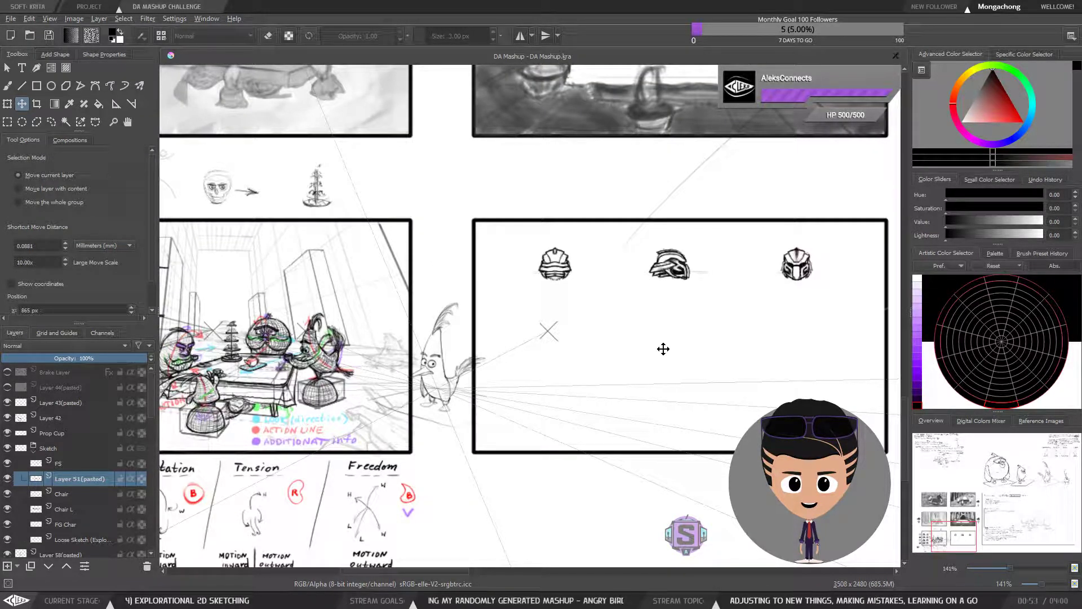
left_click_drag(666, 347, 707, 341)
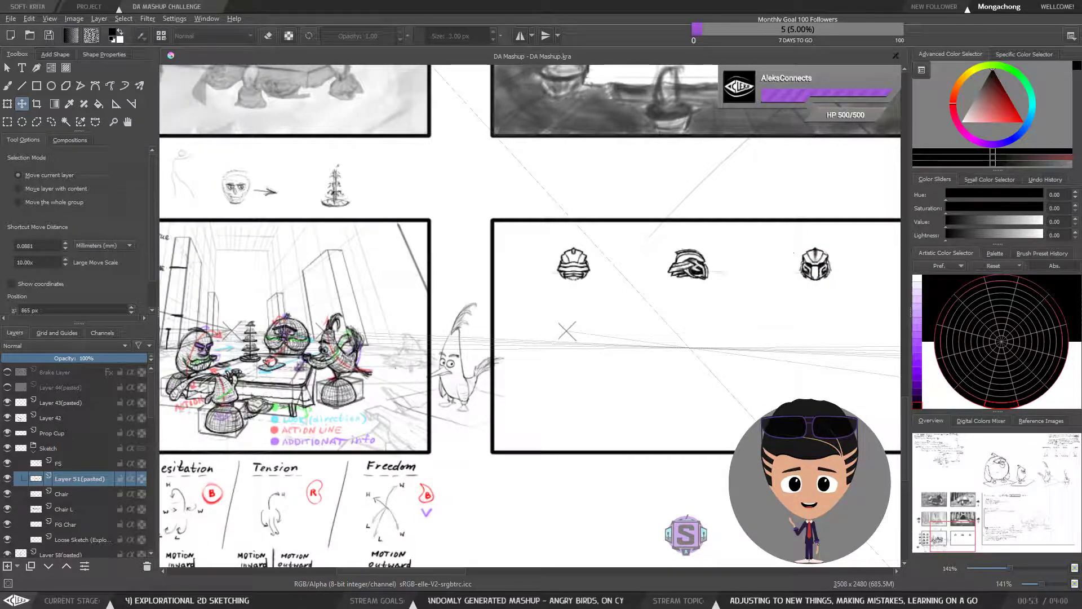
left_click_drag(444, 351, 683, 340)
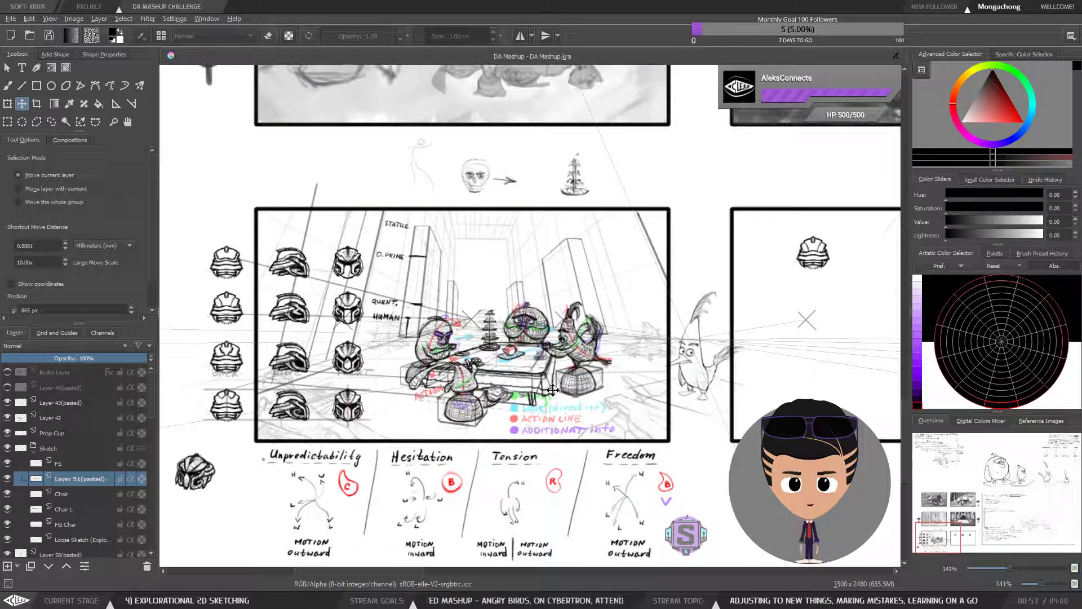
scroll(343, 413, "down", 1)
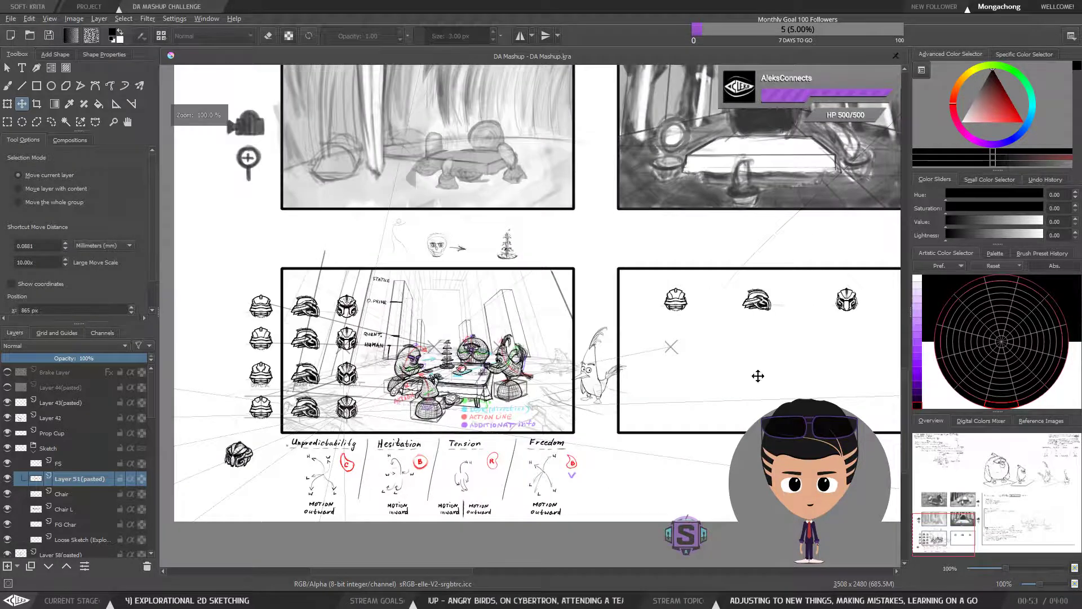
scroll(719, 375, "right", 2)
scroll(794, 326, "up", 1)
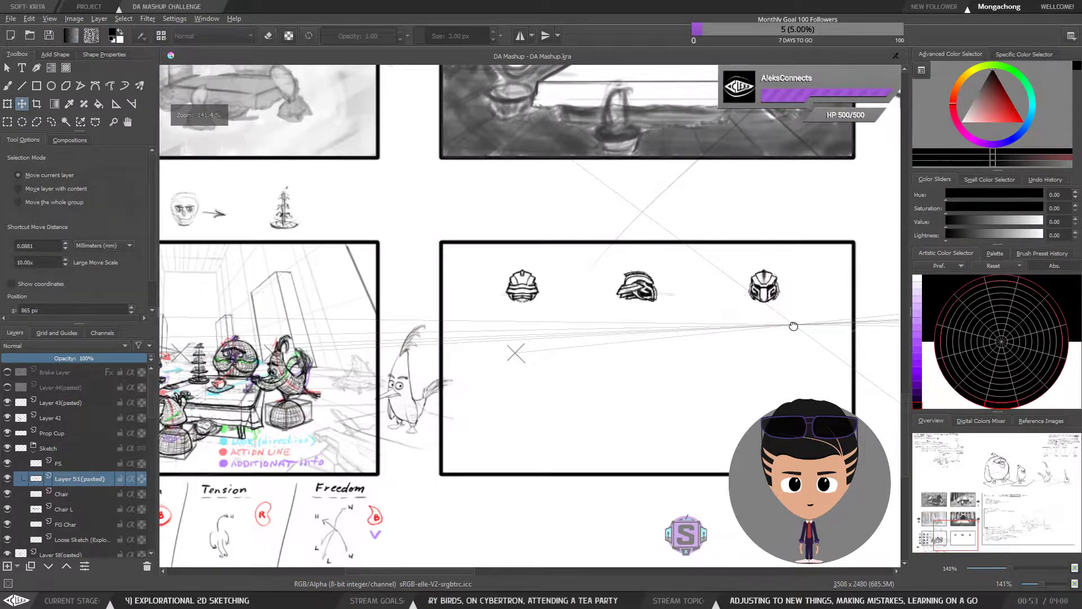
scroll(775, 285, "down", 1)
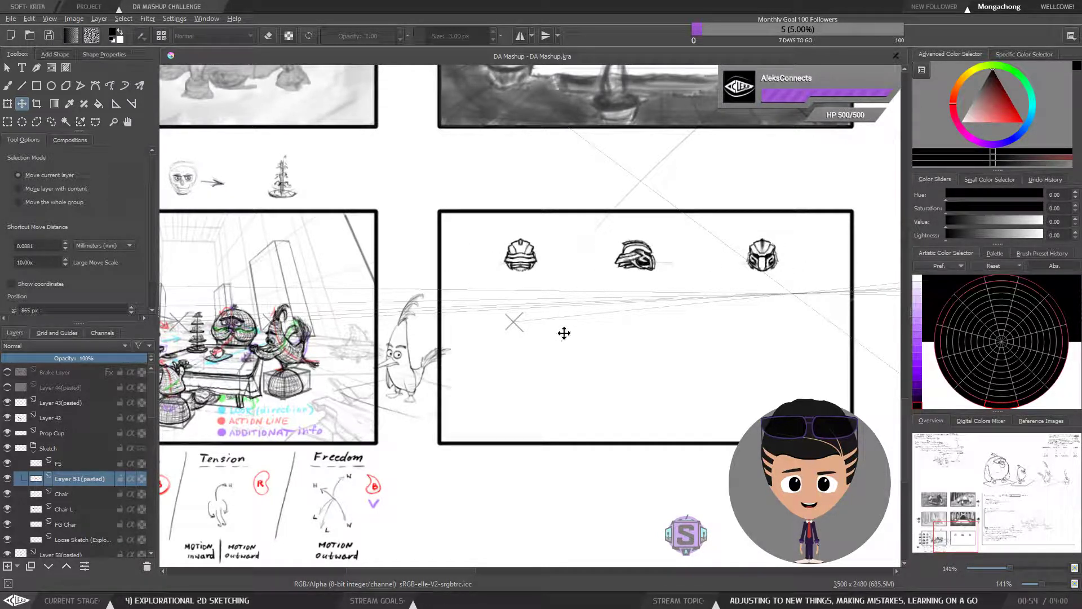
Step: Inspect the four rows of back, side and front helmet variations up close alongside the seated characters
left_click_drag(496, 323, 546, 304)
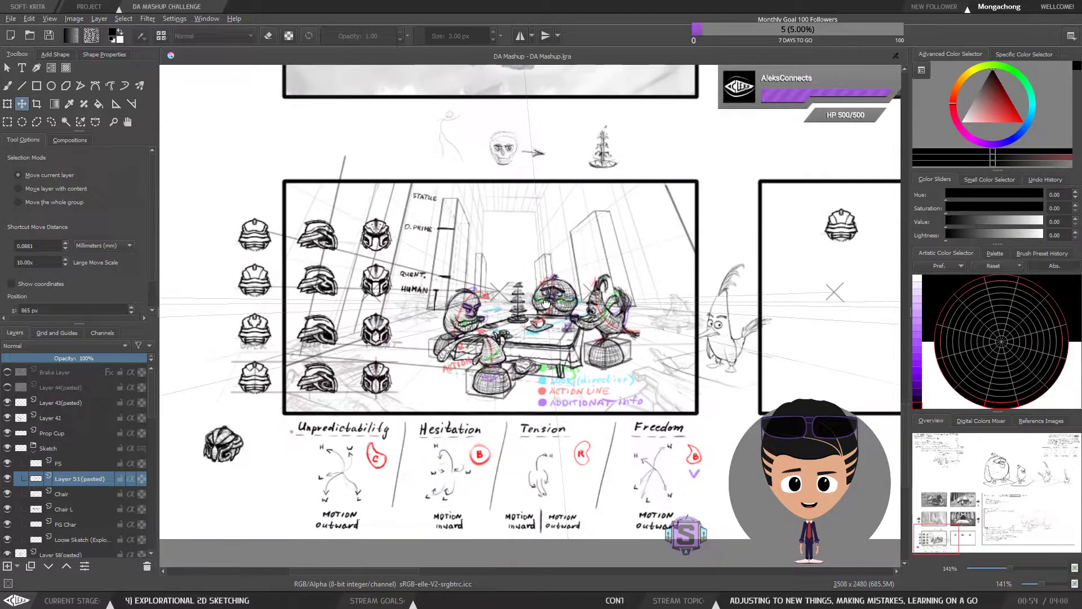
scroll(545, 305, "up", 3)
left_click_drag(477, 311, 607, 271)
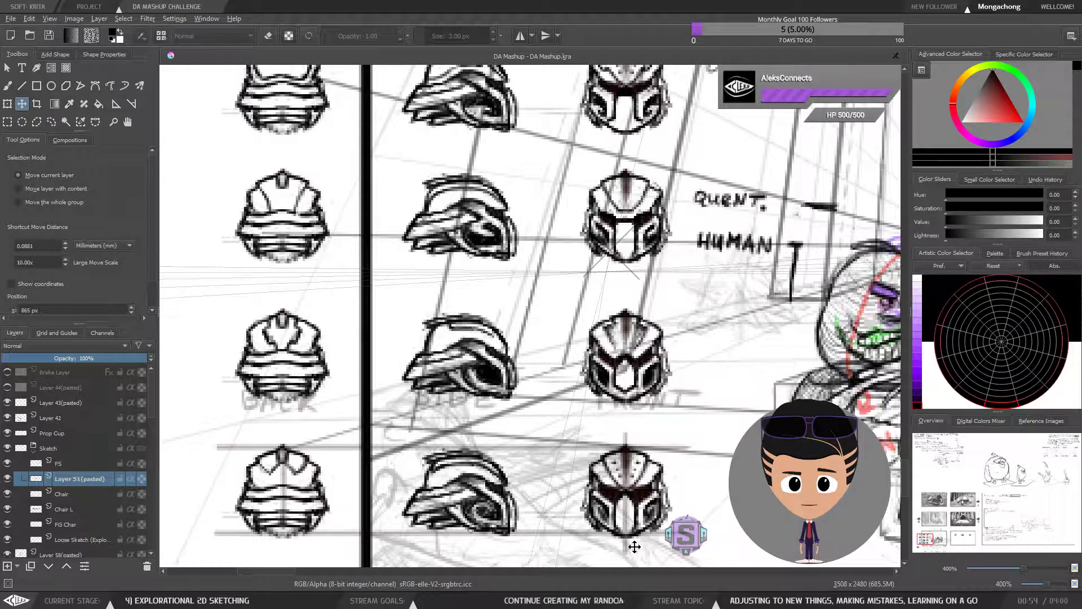
left_click_drag(693, 262, 671, 355)
left_click_drag(684, 392, 676, 361)
mouse_move(686, 420)
left_mouse_down()
mouse_move(580, 334)
mouse_move(570, 363)
mouse_move(566, 279)
left_mouse_up()
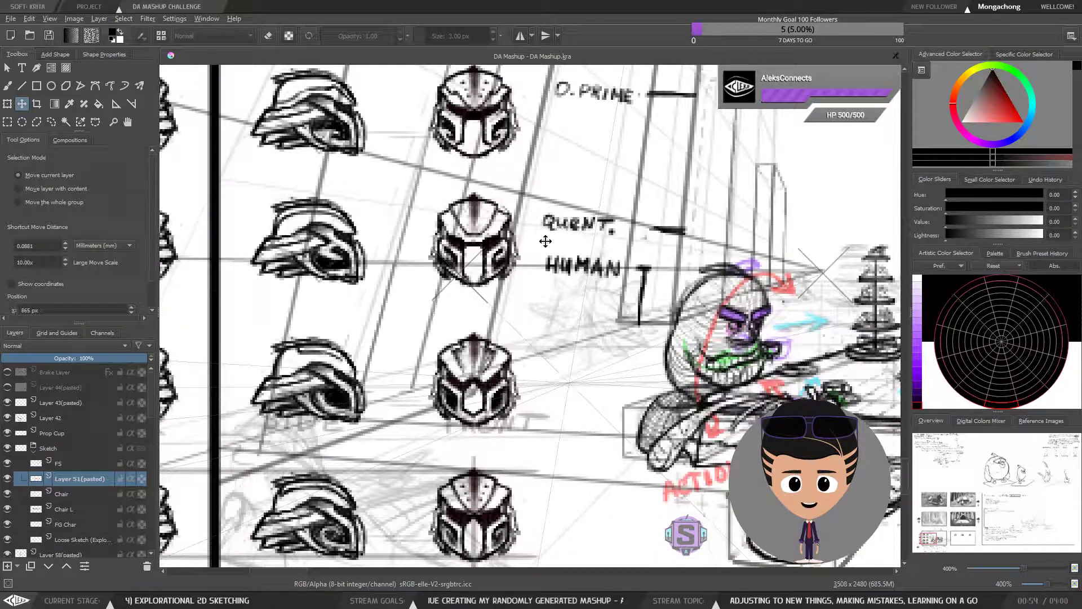
scroll(544, 284, "down", 1)
left_click_drag(573, 370, 576, 394)
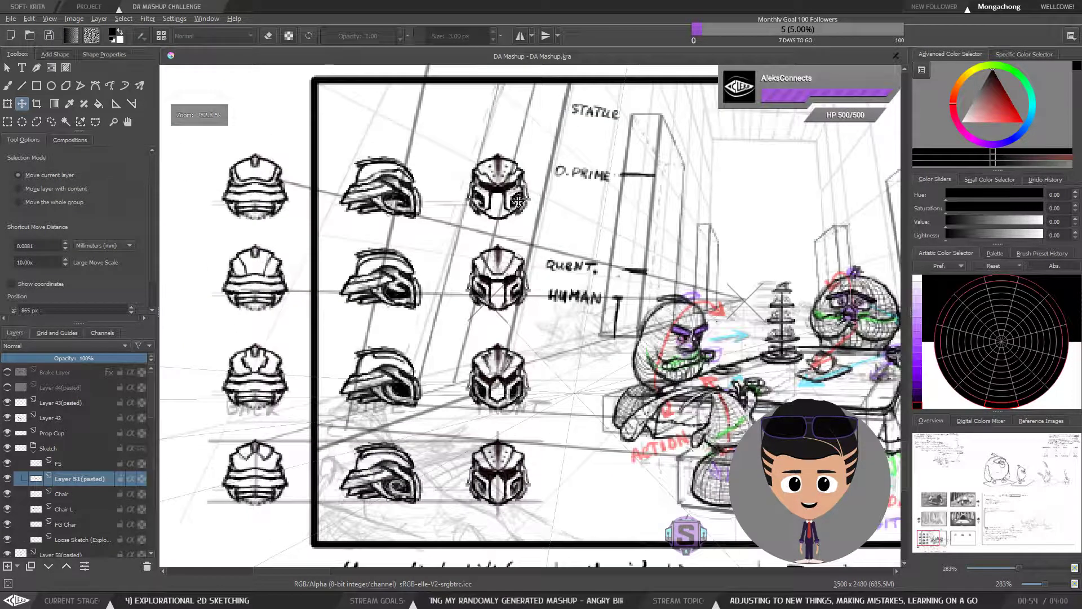
left_click_drag(562, 356, 535, 342)
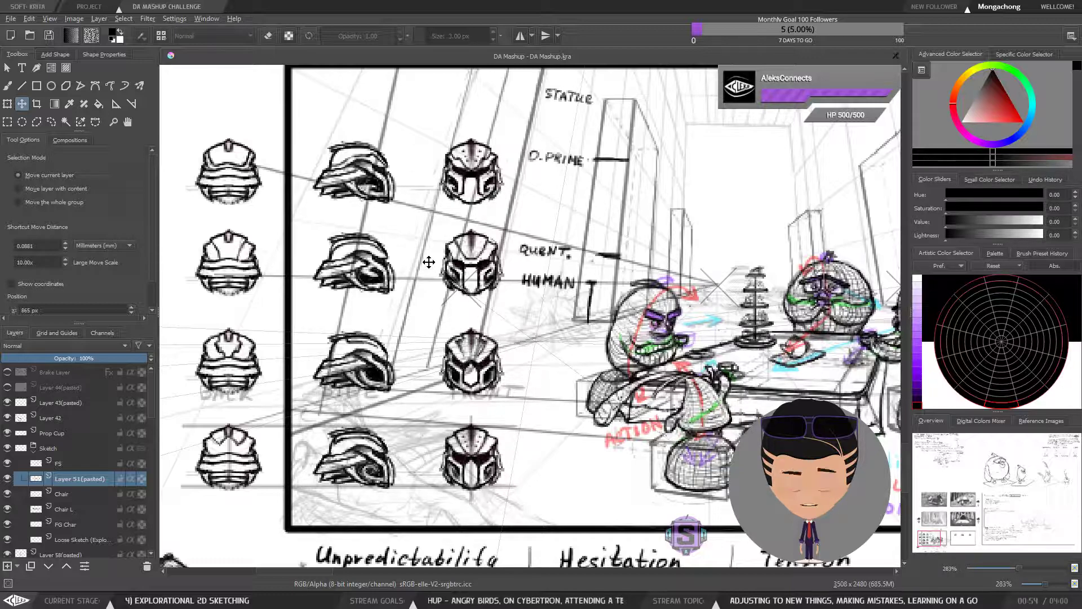
scroll(451, 254, "down", 5)
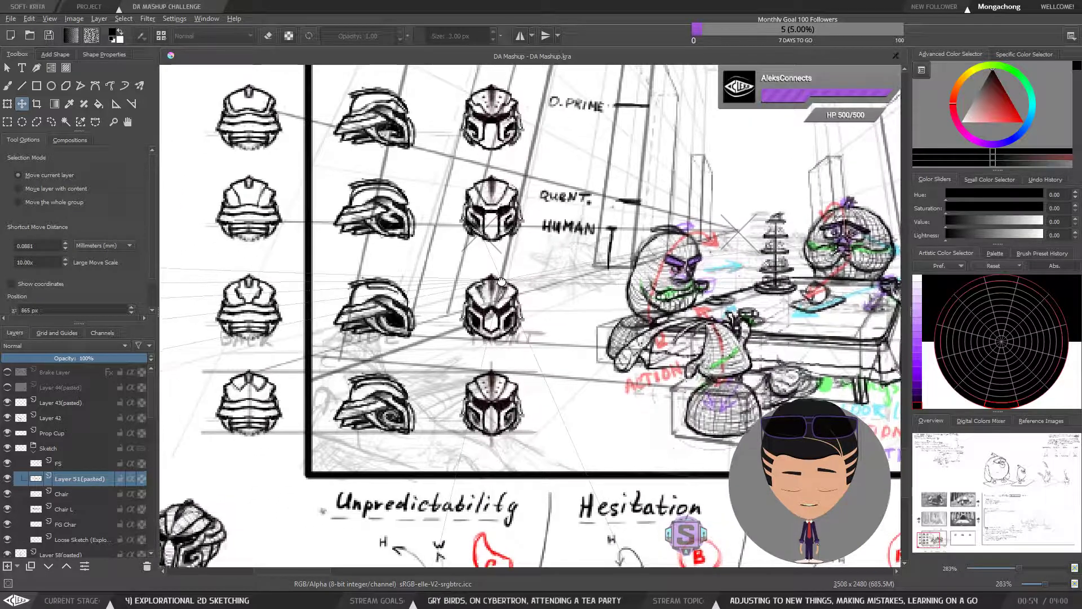
Step: Compare the cleared frame's spaced helmet row with the tea party frame and its four rows of helmet variations
left_click_drag(487, 261, 483, 243)
scroll(483, 242, "down", 1)
left_click_drag(597, 288, 516, 340)
scroll(448, 248, "down", 1)
left_click_drag(746, 274, 370, 288)
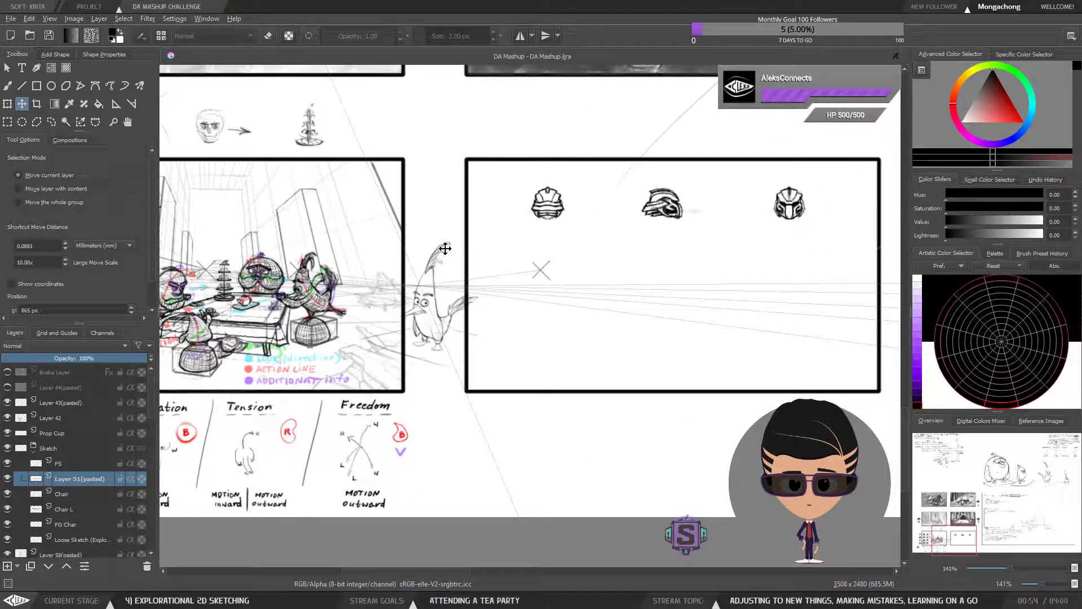
left_click_drag(296, 240, 385, 236)
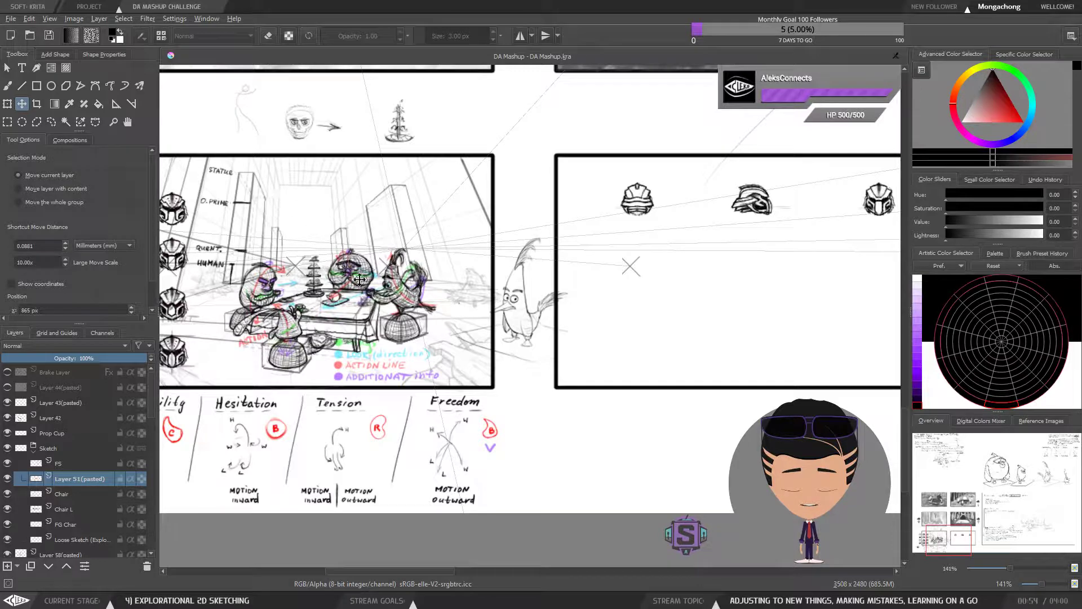
left_click_drag(330, 299, 502, 292)
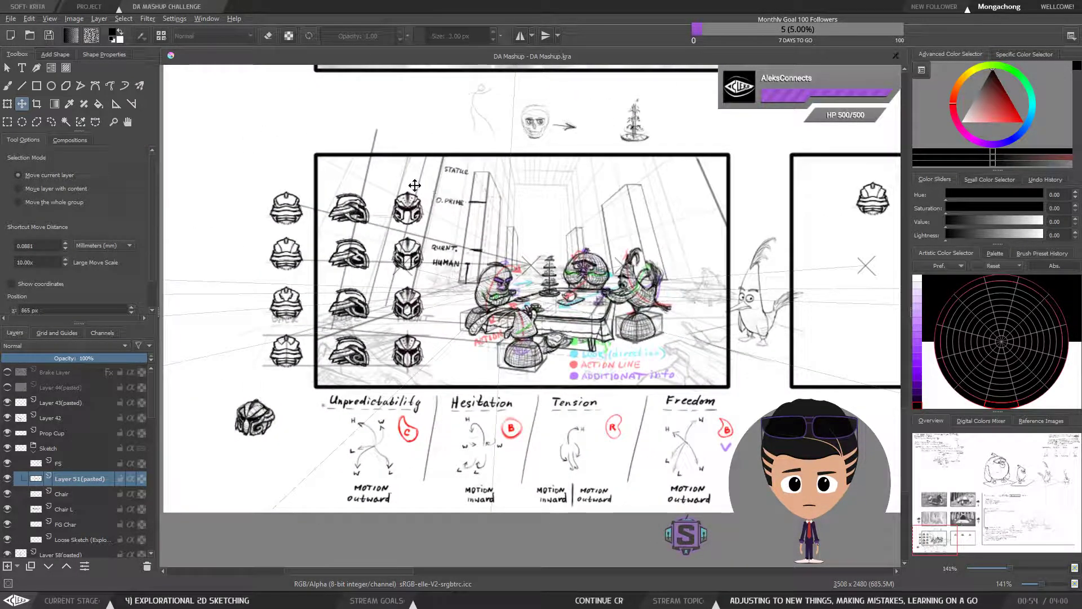
scroll(519, 300, "down", 1)
scroll(519, 301, "up", 1)
left_click_drag(676, 328, 611, 334)
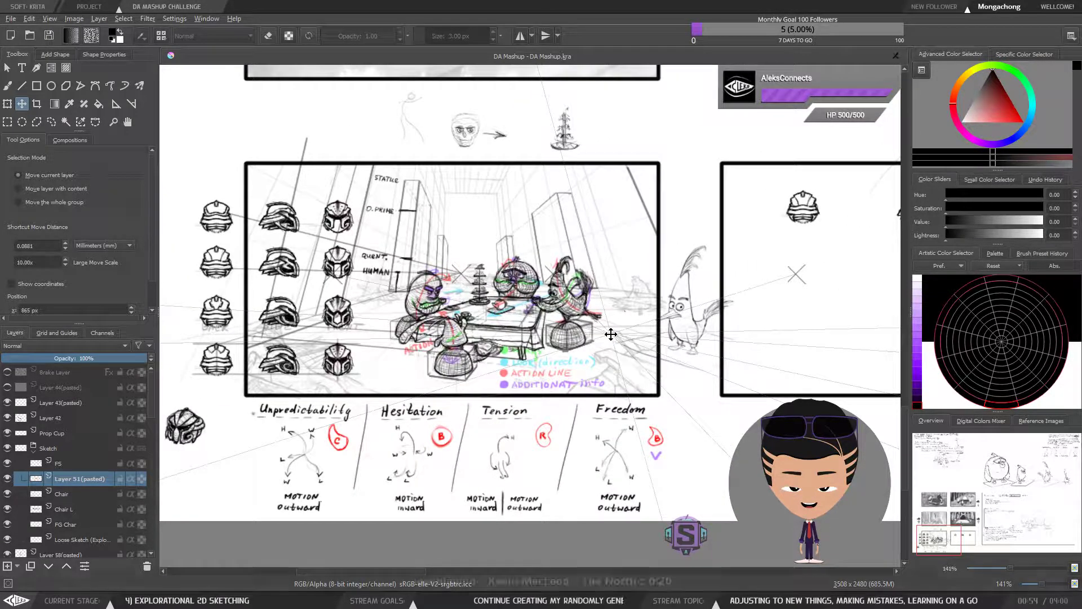
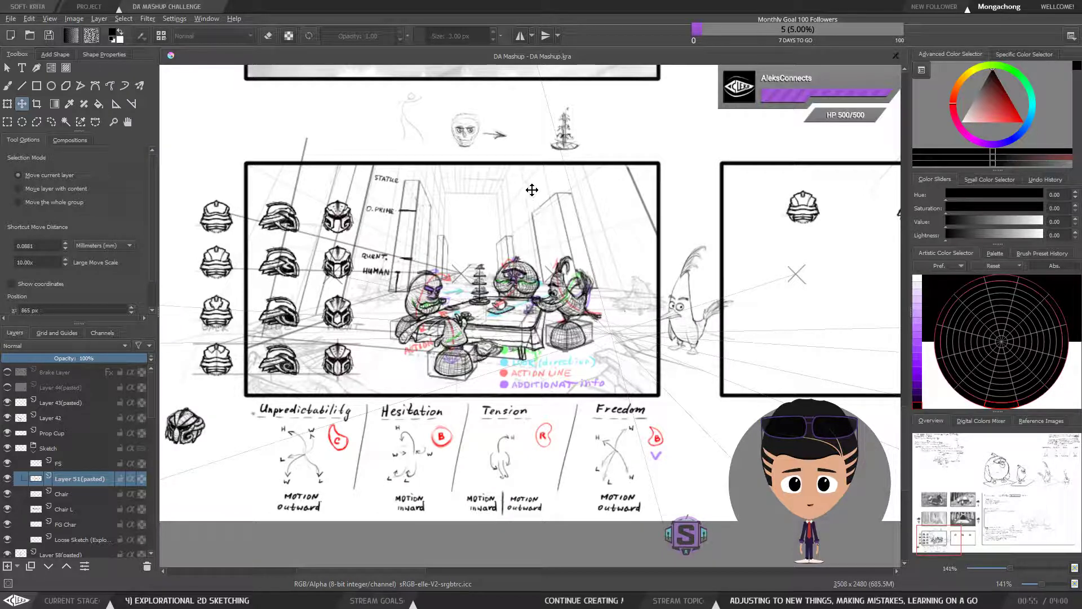
Step: Review the cleared helmet frame and the tea party frame, ending at the standalone three-quarter helmet below the variations
left_click_drag(581, 290, 423, 346)
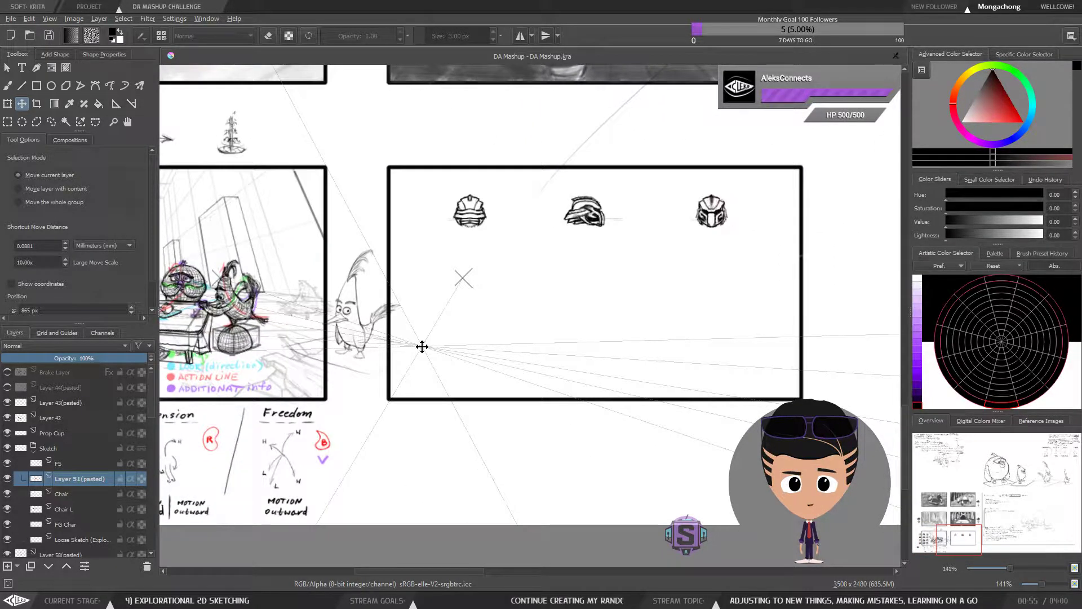
left_click_drag(259, 322, 503, 343)
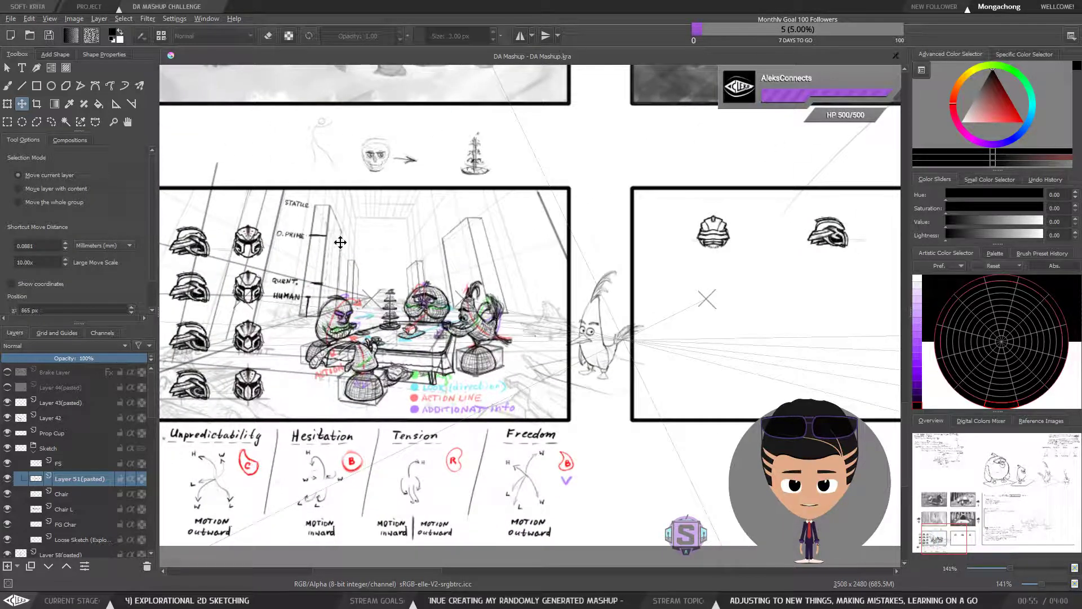
mouse_move(425, 321)
left_mouse_down()
mouse_move(550, 300)
mouse_move(476, 297)
left_mouse_up()
left_click_drag(703, 298, 380, 309)
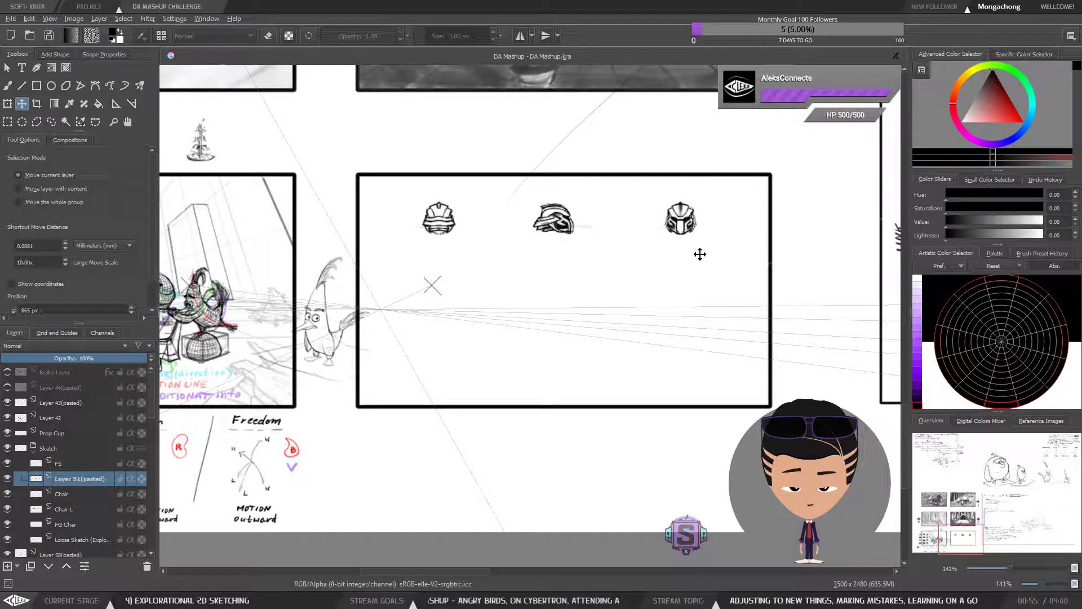
left_click_drag(590, 287, 763, 272)
scroll(447, 299, "down", 1)
left_click_drag(447, 299, 592, 324)
scroll(422, 429, "up", 2)
left_click_drag(485, 337, 519, 338)
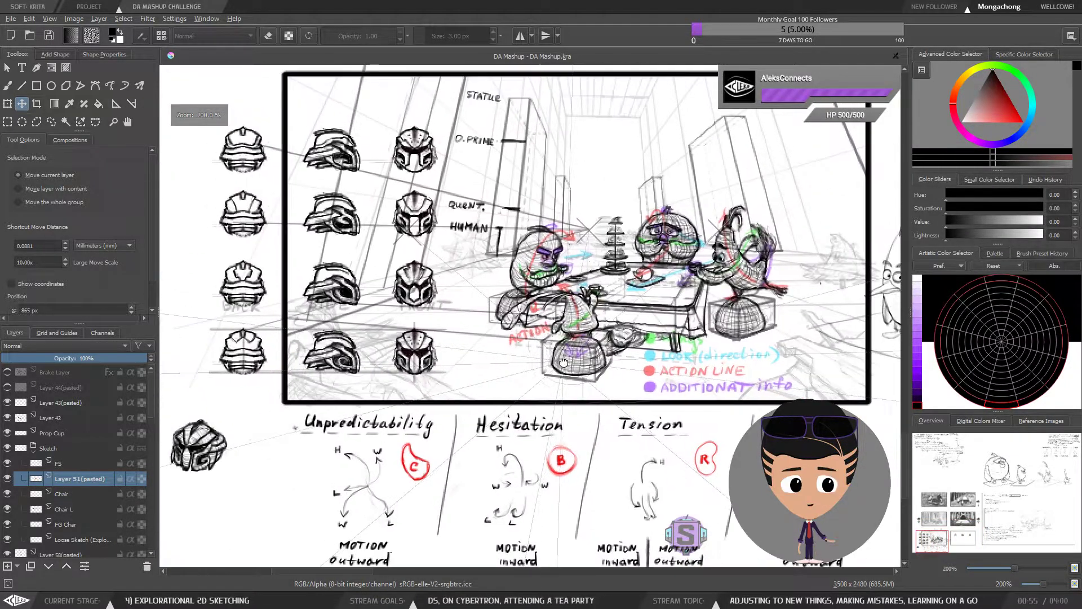
scroll(428, 394, "down", 1)
scroll(340, 448, "up", 1)
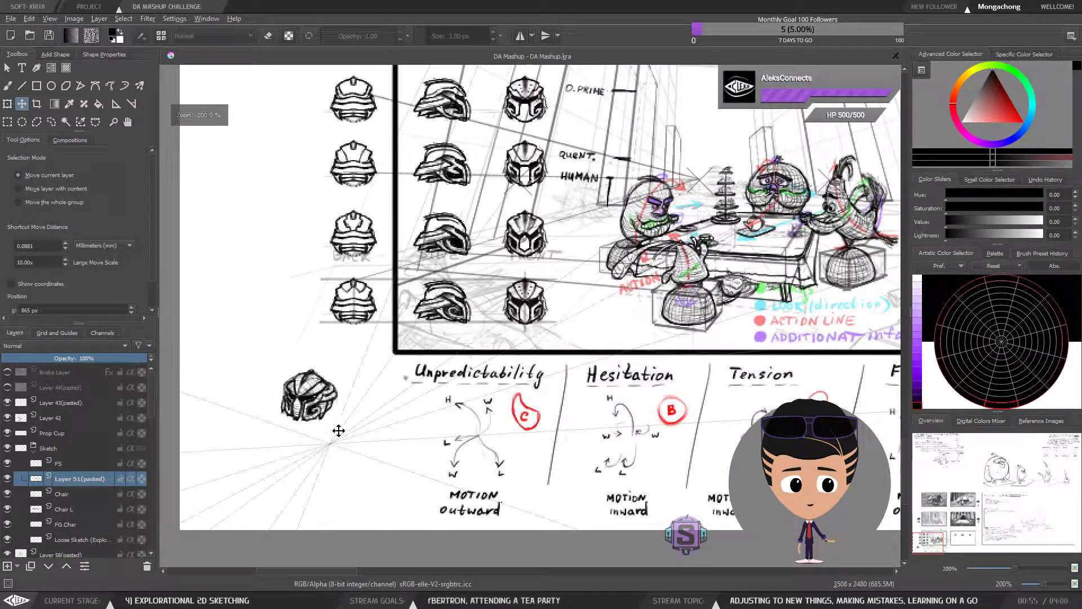
scroll(341, 420, "up", 1)
mouse_move(364, 402)
left_mouse_down()
mouse_move(334, 406)
mouse_move(413, 397)
mouse_move(254, 339)
mouse_move(384, 403)
left_mouse_up()
Step: Look over the back, side and front helmet views in the cleared frame and relate them to the seated characters
key("l")
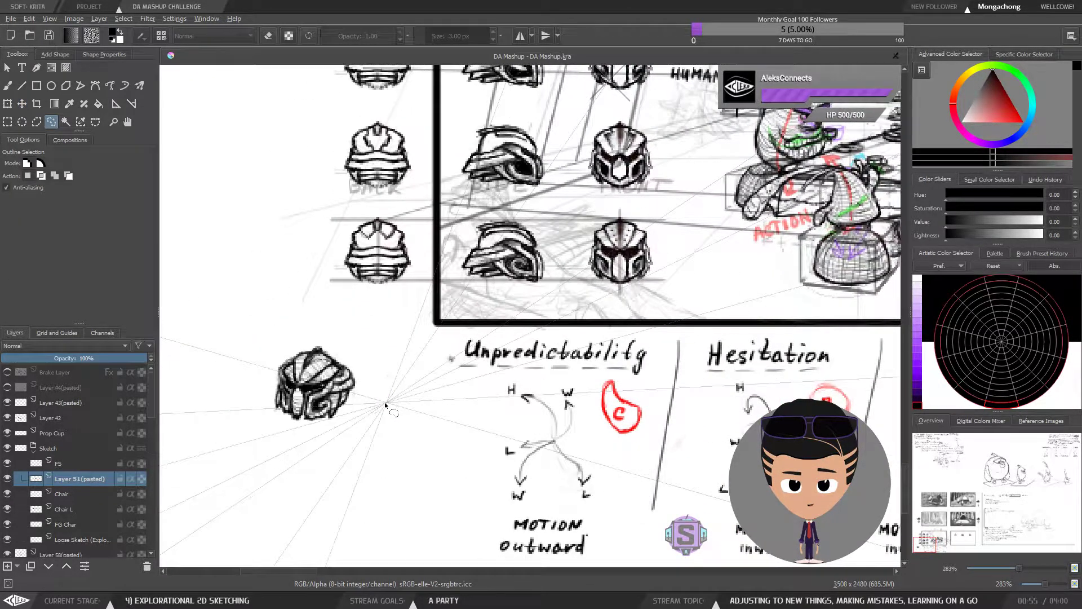
scroll(384, 402, "down", 2)
left_click_drag(534, 377, 326, 403)
key("b")
left_click_drag(725, 351, 462, 365)
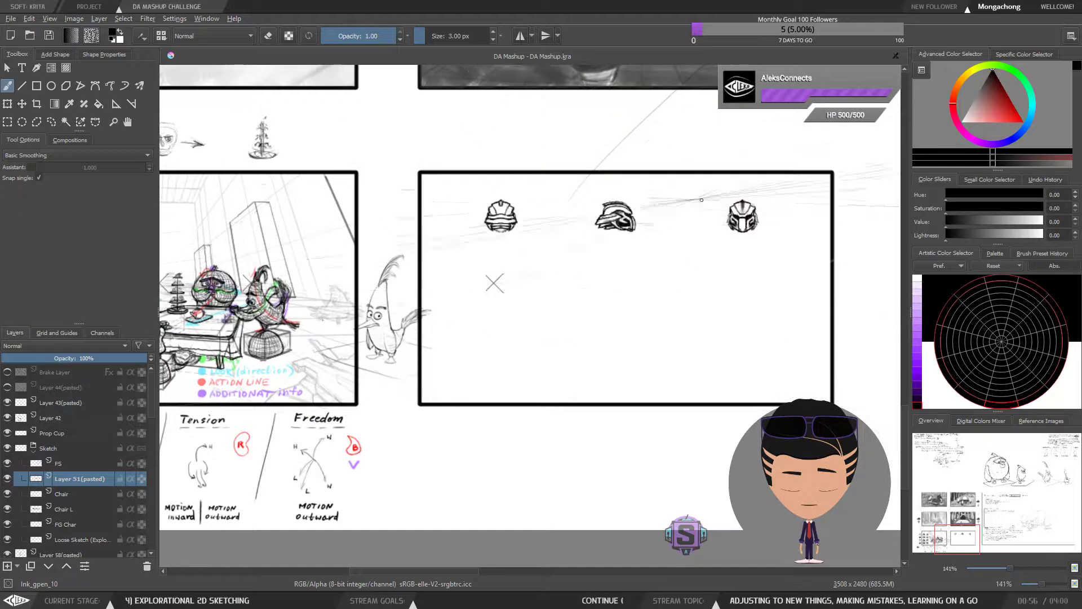
left_click_drag(462, 359, 807, 300)
scroll(360, 298, "up", 3)
scroll(402, 363, "down", 3)
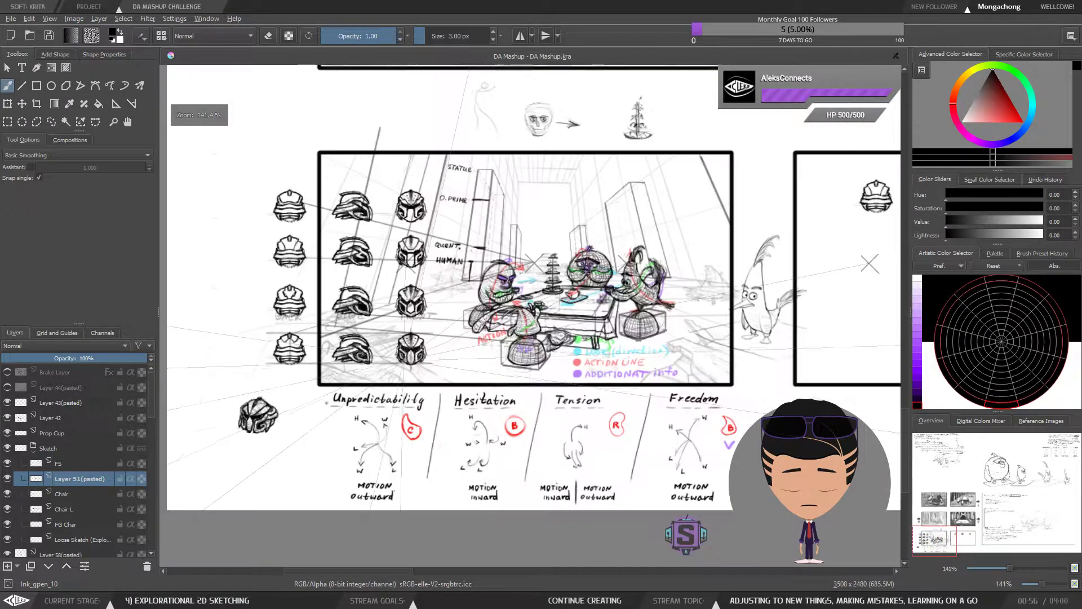
scroll(599, 333, "up", 1)
scroll(563, 338, "up", 1)
scroll(532, 348, "down", 2)
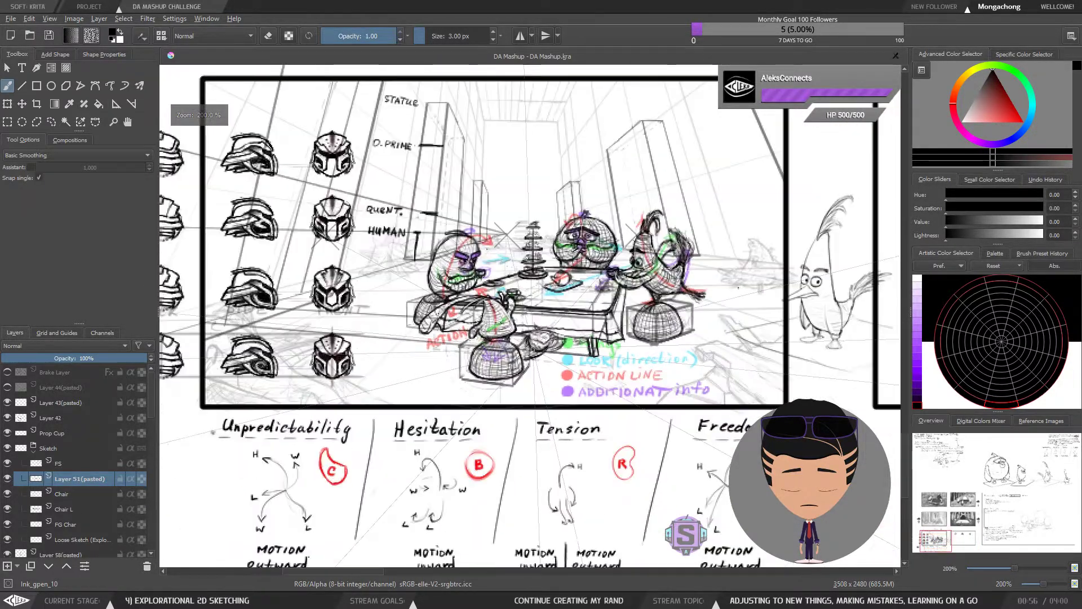
Step: Inspect the helmet variation rows and the standalone three-quarter helmet sketch beside the motion notes up close
left_click_drag(393, 339, 447, 327)
scroll(430, 336, "up", 1)
scroll(428, 327, "up", 1)
scroll(427, 328, "down", 1)
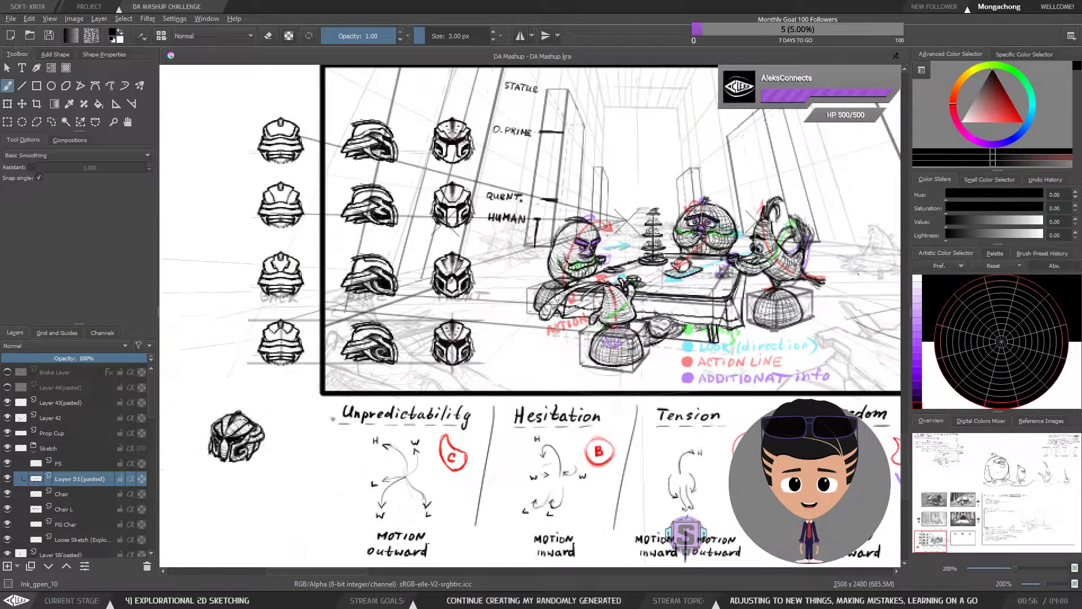
scroll(564, 360, "up", 1)
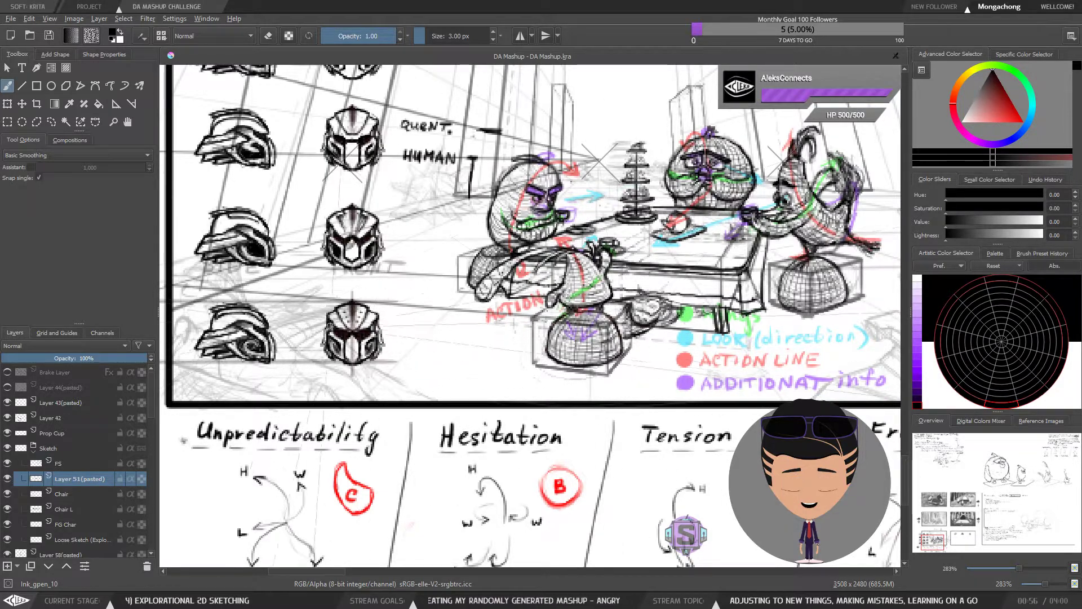
left_click_drag(583, 364, 798, 431)
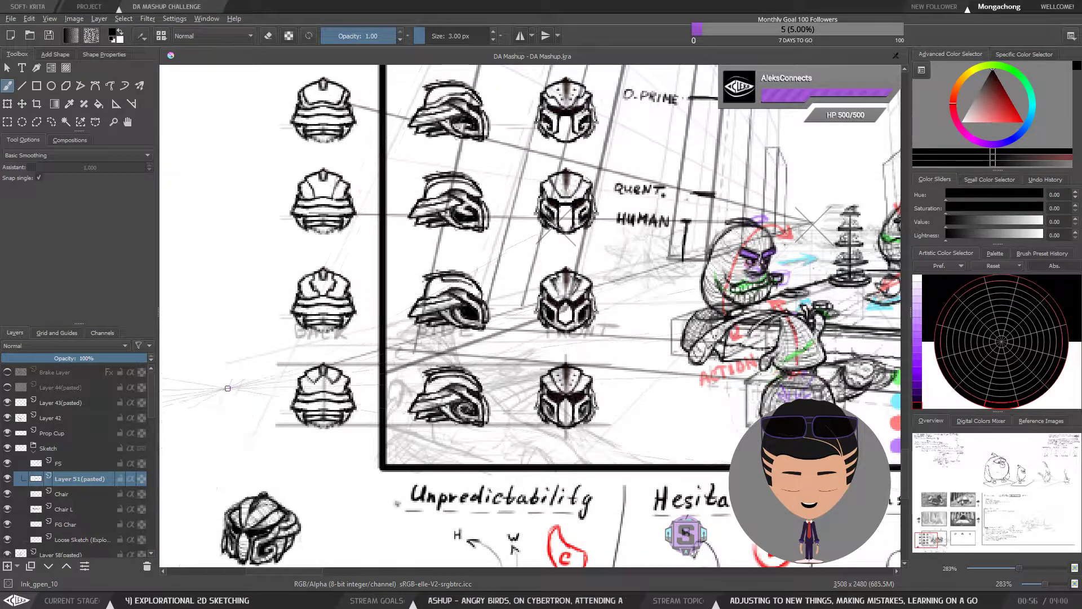
left_click_drag(633, 394, 511, 352)
scroll(510, 351, "down", 1)
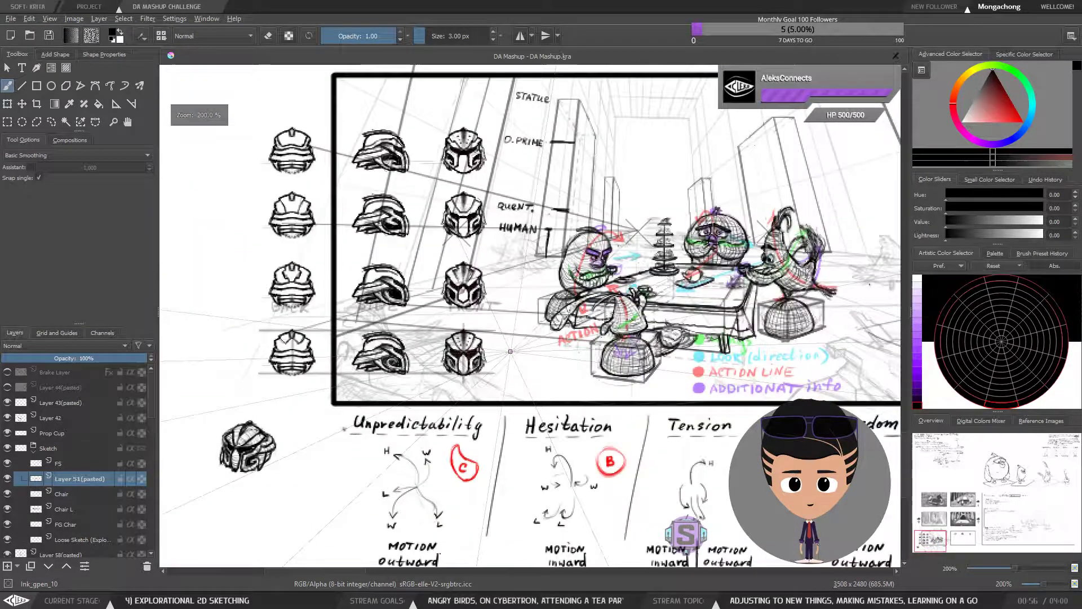
left_click_drag(700, 315, 800, 259)
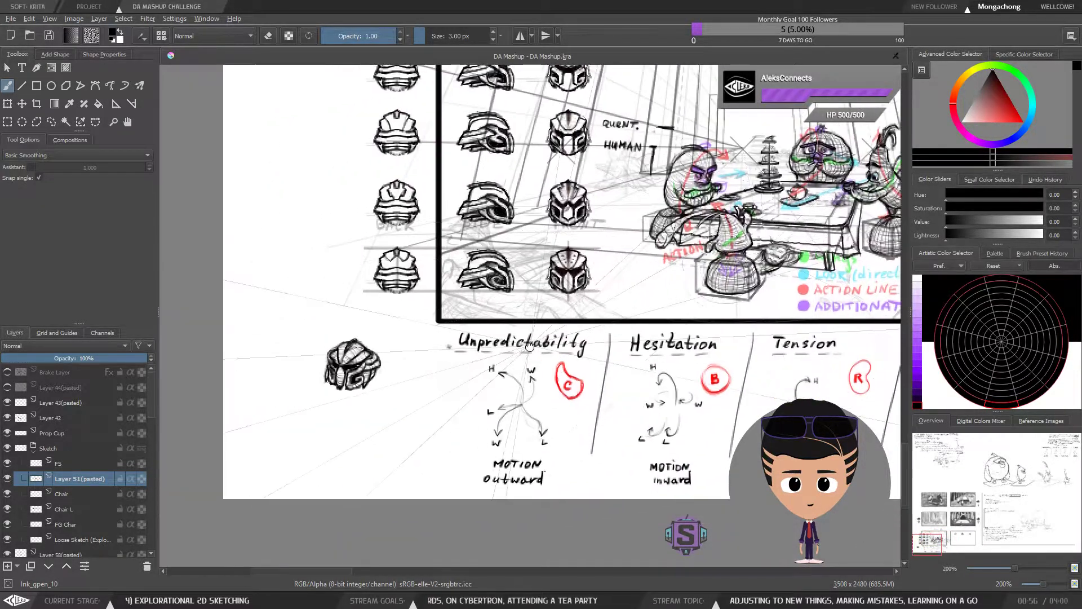
scroll(665, 240, "up", 2)
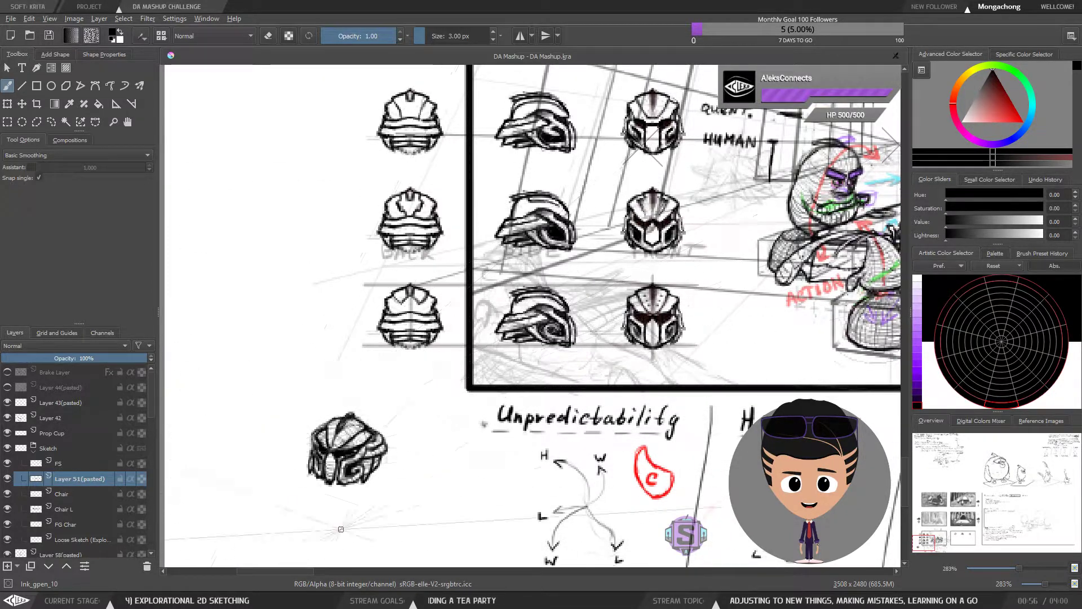
scroll(413, 476, "down", 1)
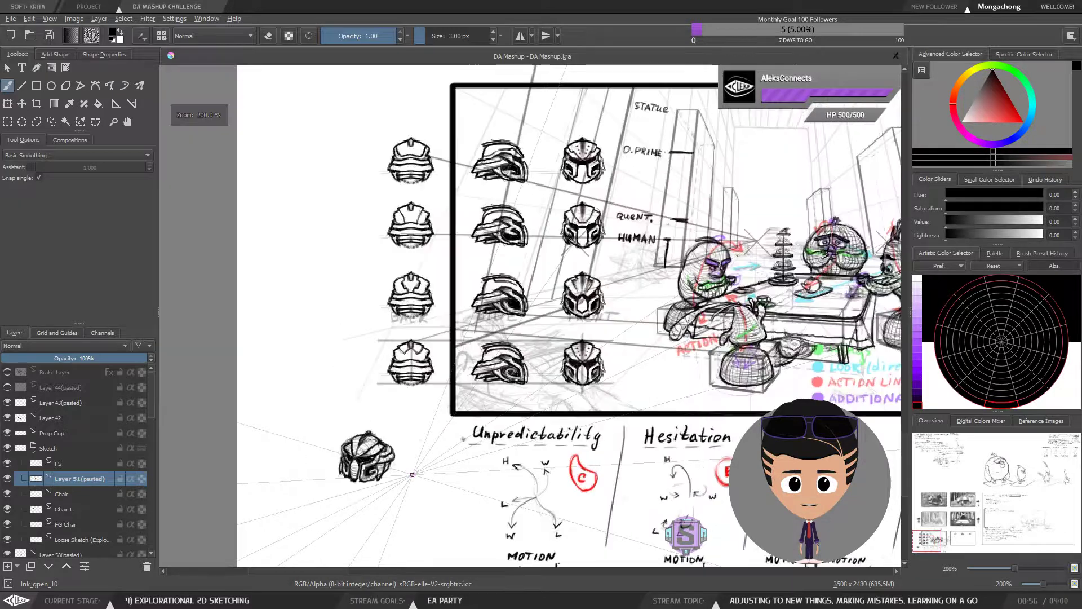
Step: Outline the standalone three-quarter helmet, make the Chair layer active, check its visibility and clear the selection
key("l")
left_click_drag(403, 440, 398, 519)
left_click_drag(489, 475, 426, 454)
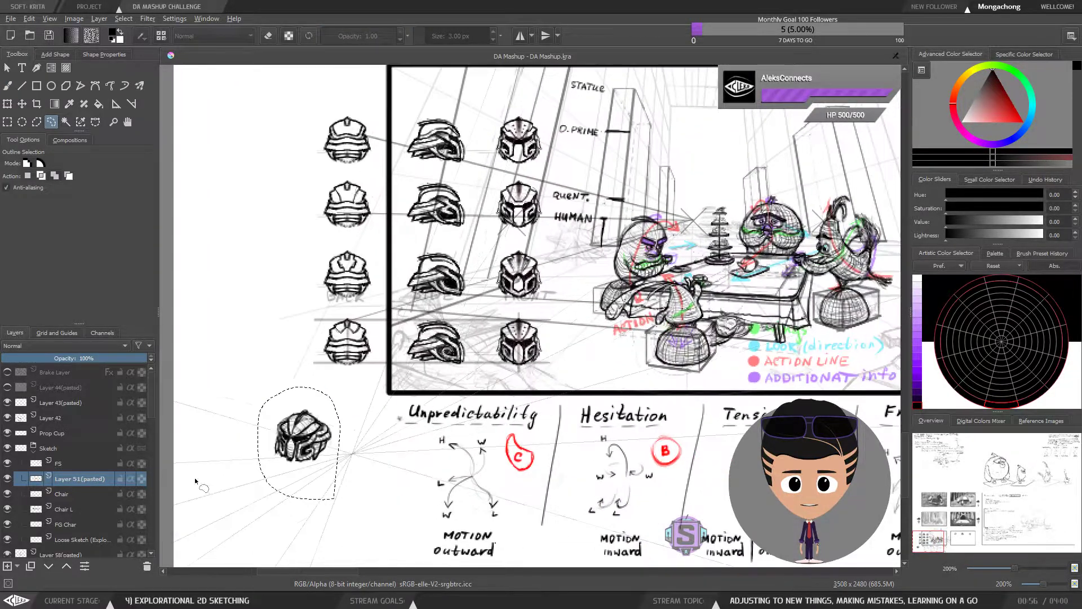
left_click(23, 499)
left_click(7, 494)
left_click(8, 494)
key("ctrl+shift+a")
scroll(496, 354, "down", 1)
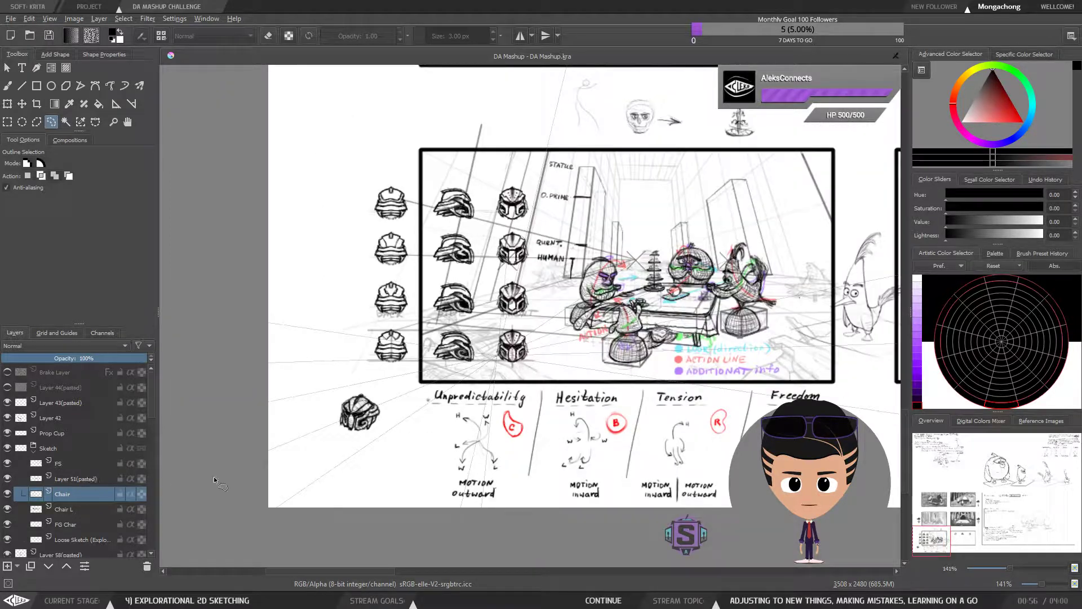
Step: Move the three-quarter helmet onto the box seat beneath the long-beaked bird beside the table and save the document
key("t")
left_click_drag(359, 411, 743, 319)
scroll(766, 333, "up", 3)
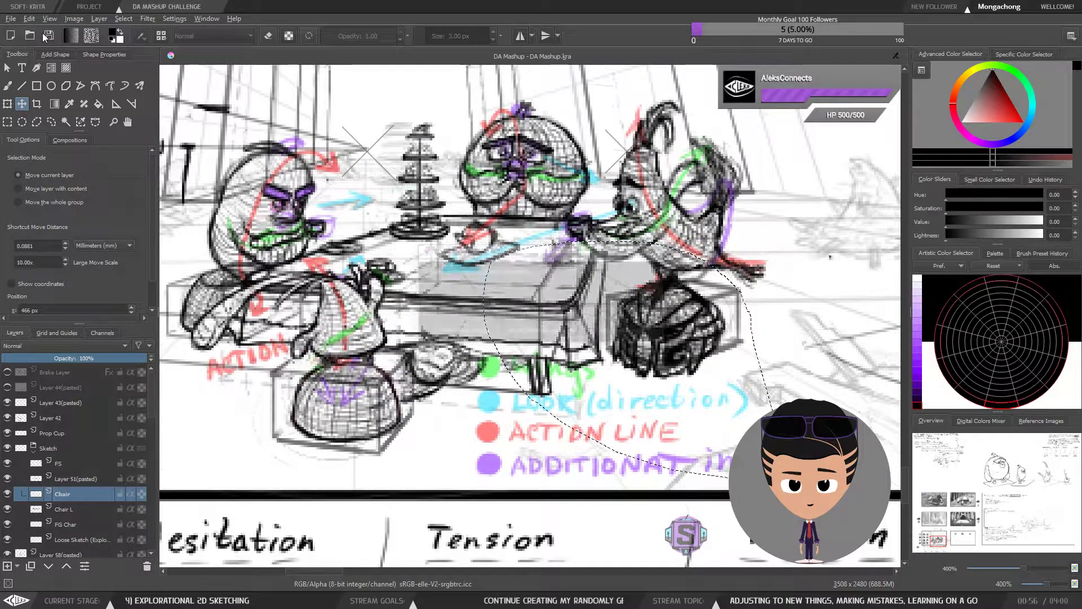
key("ctrl+s")
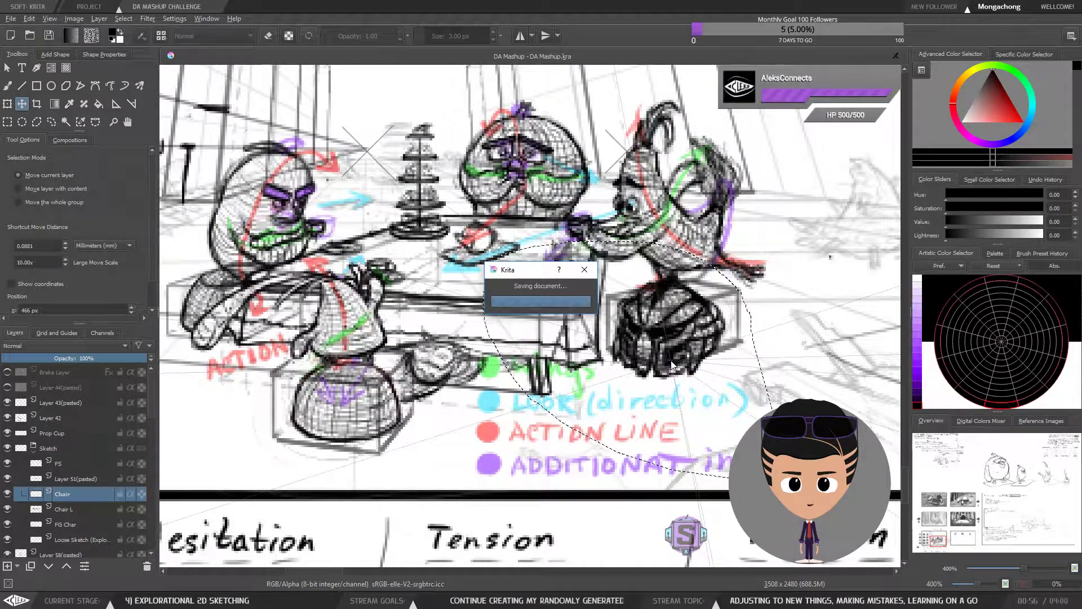
Step: Examine the placed helmet seat against the table, the characters and the surrounding frames
scroll(670, 361, "down", 2)
left_click_drag(774, 343, 442, 328)
scroll(442, 328, "down", 2)
scroll(442, 328, "down", 1)
left_click_drag(565, 321, 523, 342)
scroll(495, 309, "up", 3)
mouse_move(416, 350)
left_mouse_down()
mouse_move(564, 337)
mouse_move(831, 348)
left_mouse_up()
scroll(555, 426, "up", 3)
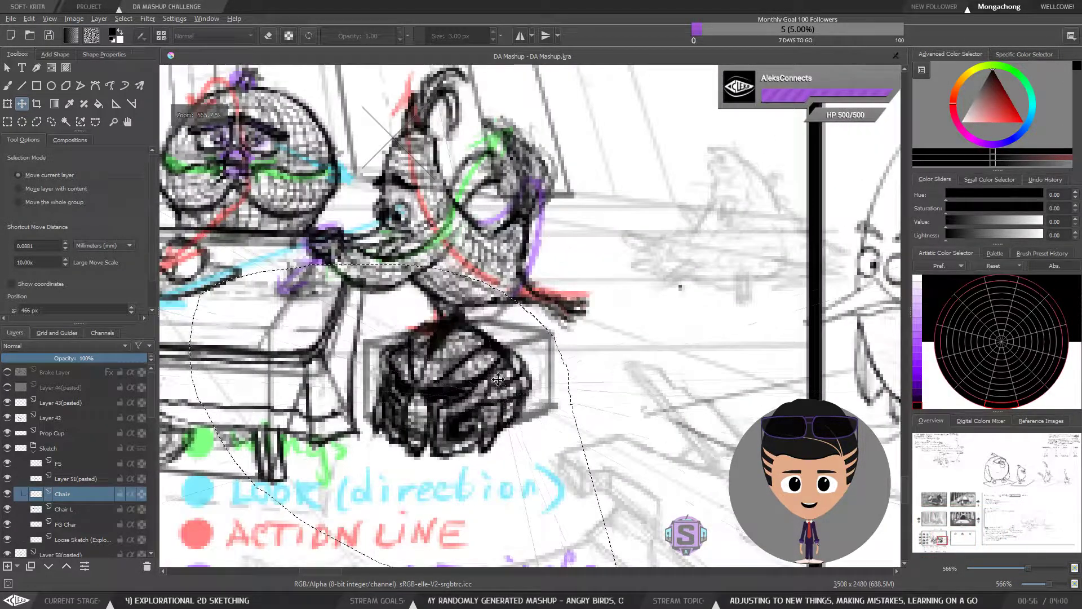
Step: Select the placed helmet and distort its four corners with a perspective transform to fit the seat's box
key("l")
mouse_move(566, 388)
left_mouse_down()
mouse_move(369, 337)
mouse_move(509, 487)
left_mouse_up()
key("ctrl+t")
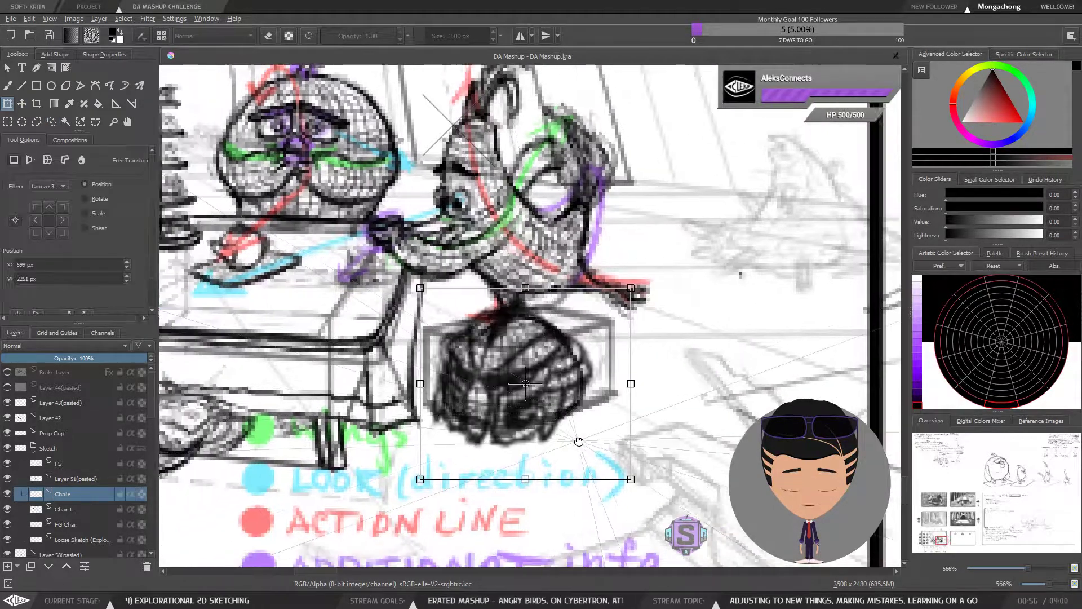
left_click(30, 159)
left_click_drag(511, 417, 555, 380)
left_click_drag(425, 277, 432, 292)
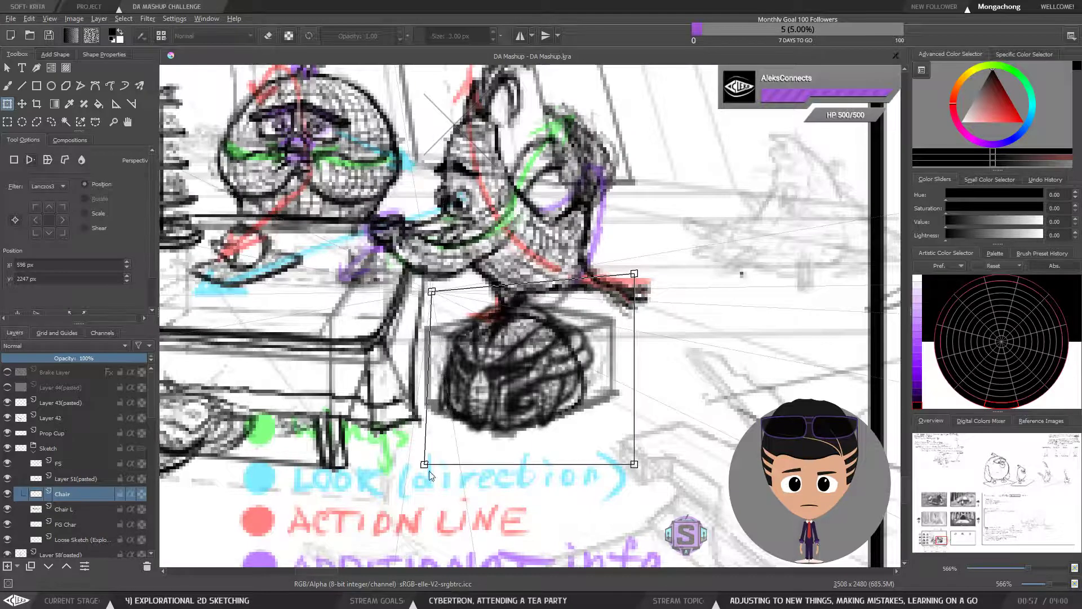
left_click_drag(424, 464, 410, 454)
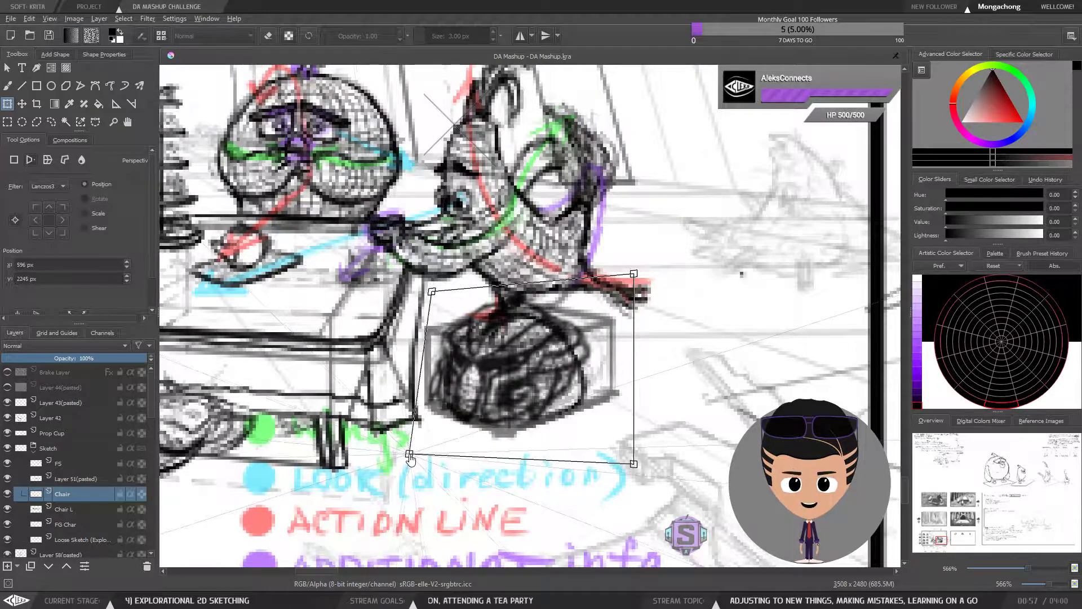
left_click_drag(633, 463, 642, 486)
left_click_drag(633, 276, 639, 303)
Step: Check the perspective-distorted helmet seat at full-page scale and up close
scroll(638, 302, "down", 12)
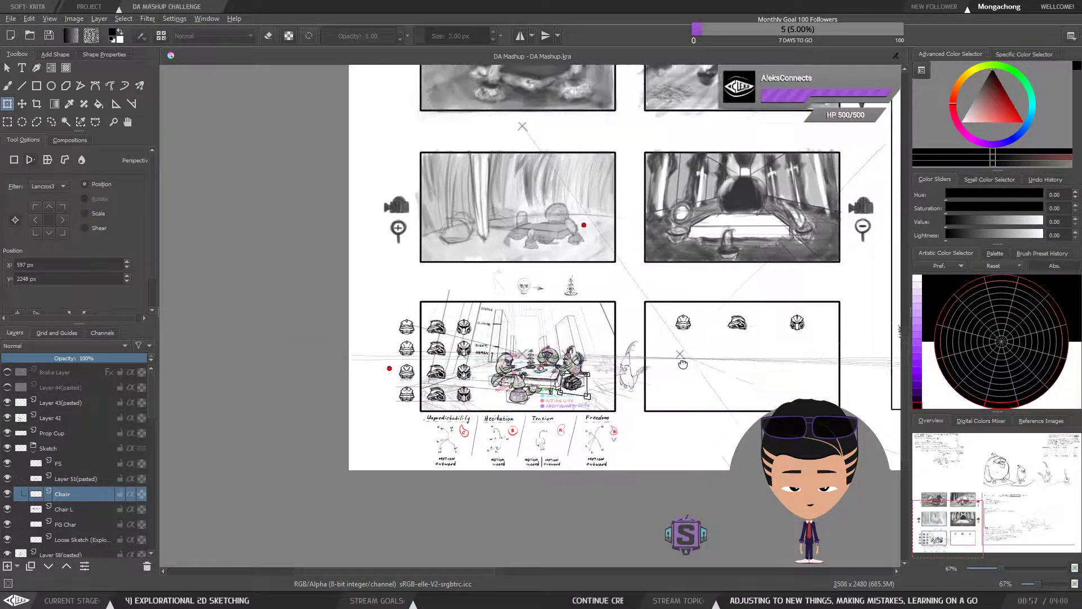
left_click_drag(683, 365, 653, 382)
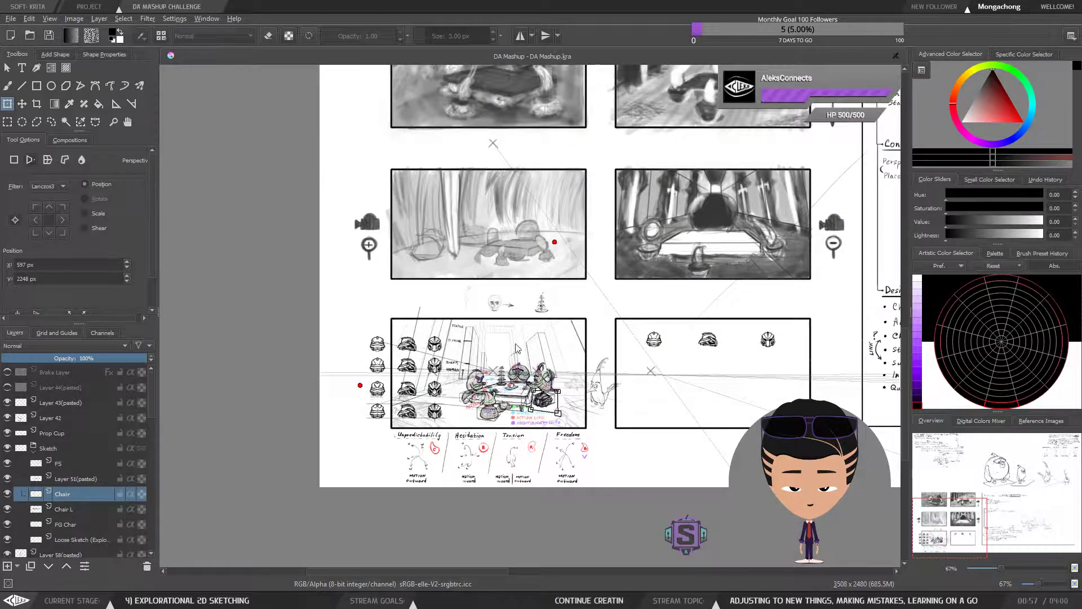
scroll(544, 403, "up", 14)
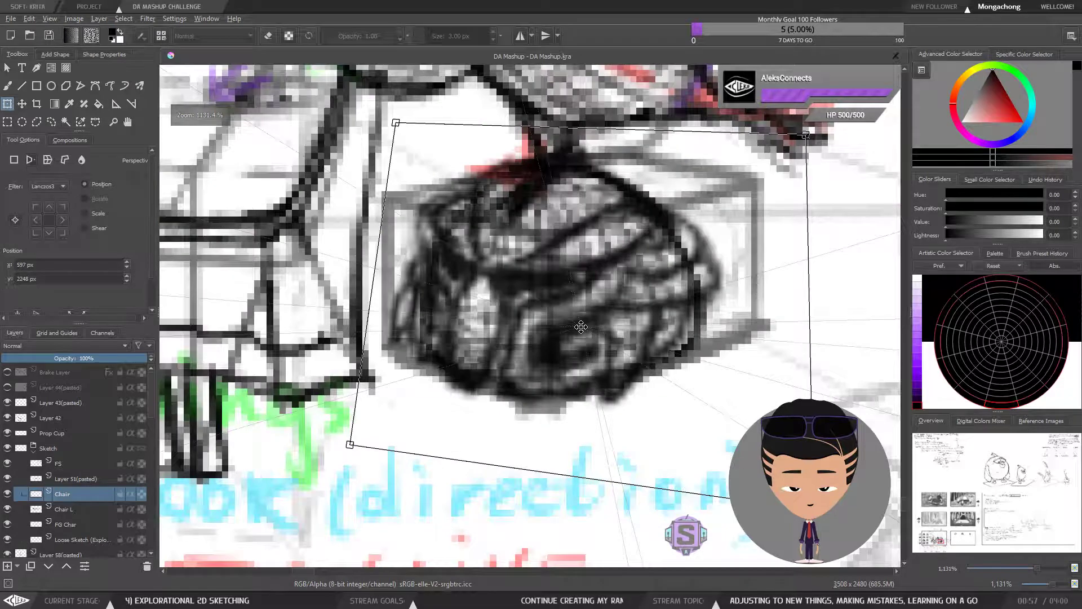
scroll(624, 362, "down", 2)
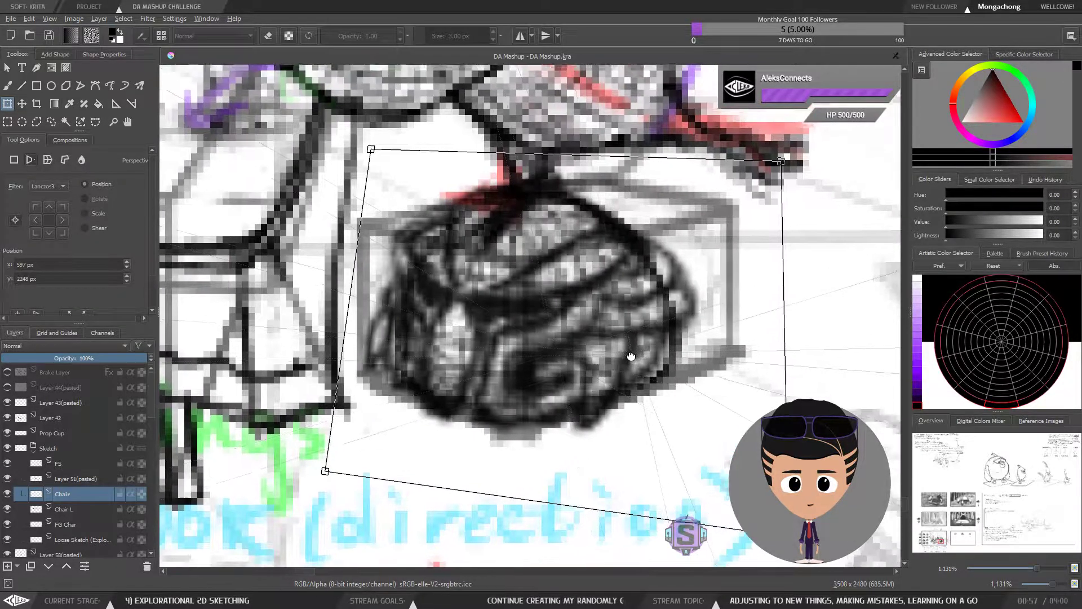
scroll(687, 376, "up", 1)
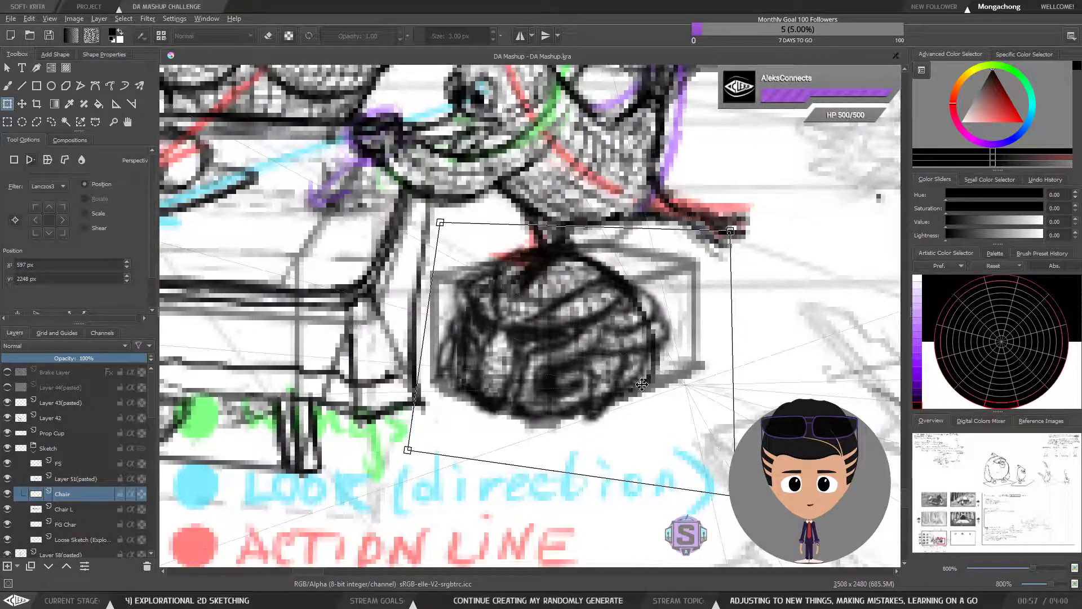
scroll(677, 422, "down", 1)
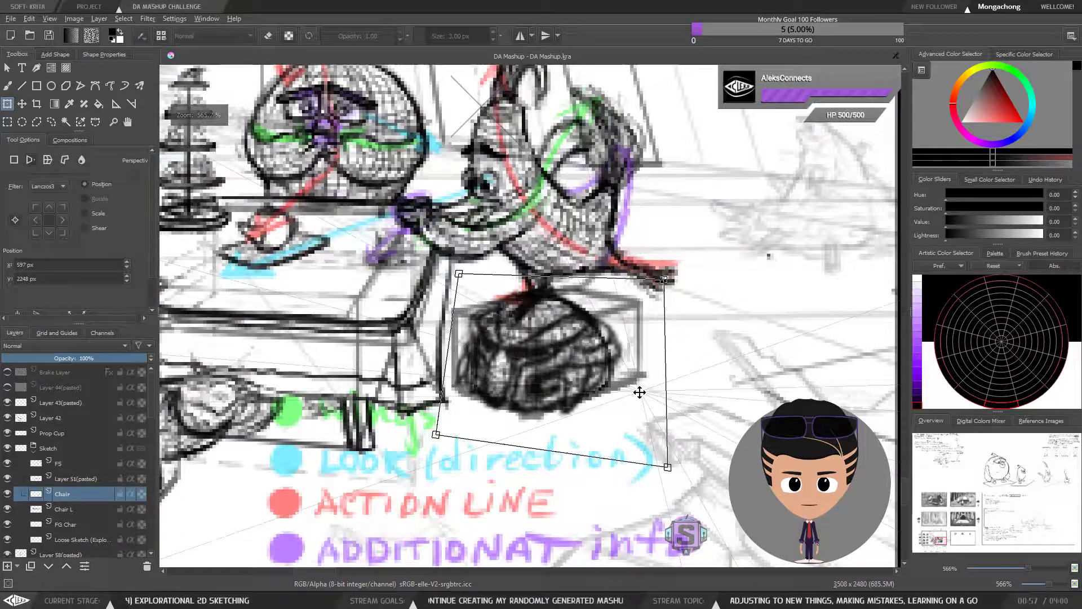
Step: Reshape the perspective of the helmet seat beneath the long-beaked bird by adjusting all four transform corners within the box
left_click_drag(624, 398, 621, 370)
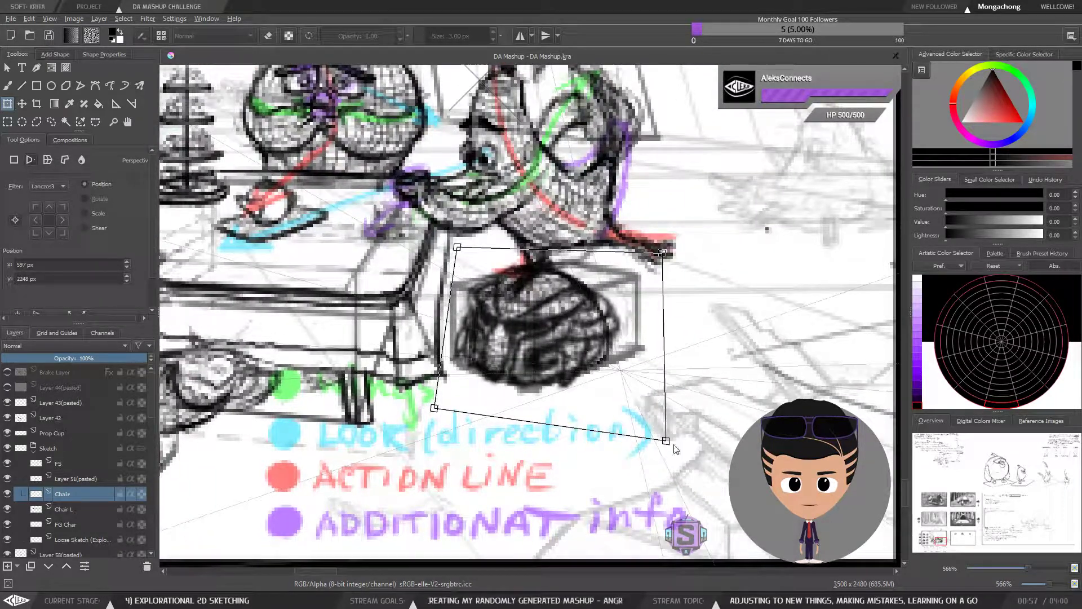
left_click_drag(668, 447, 647, 451)
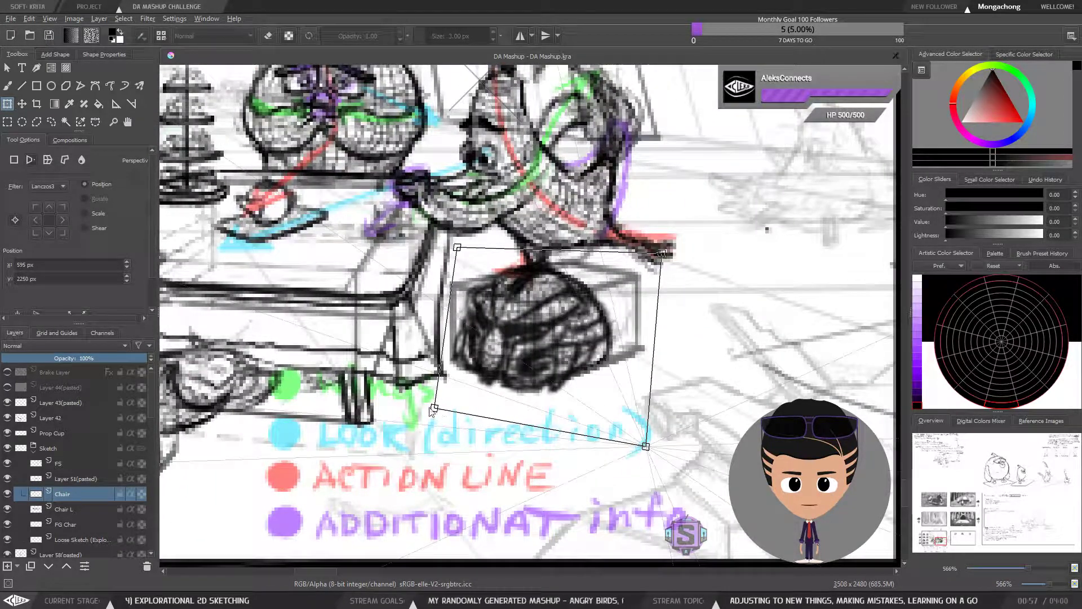
left_click_drag(433, 408, 439, 401)
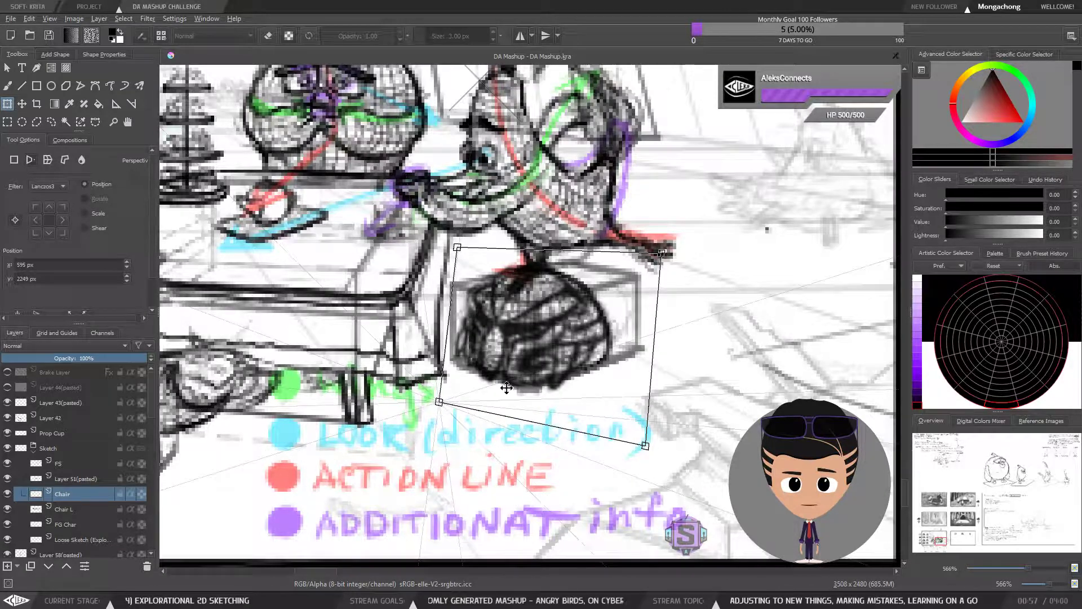
left_click_drag(664, 262, 678, 254)
left_click_drag(522, 355, 526, 356)
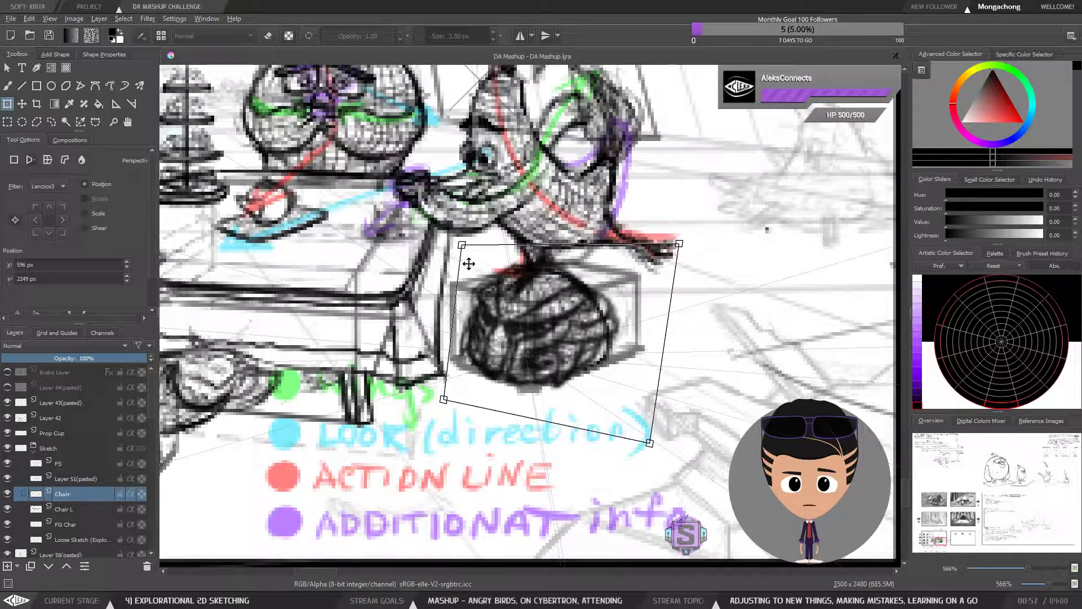
left_click_drag(462, 247, 462, 254)
left_click_drag(651, 448, 653, 437)
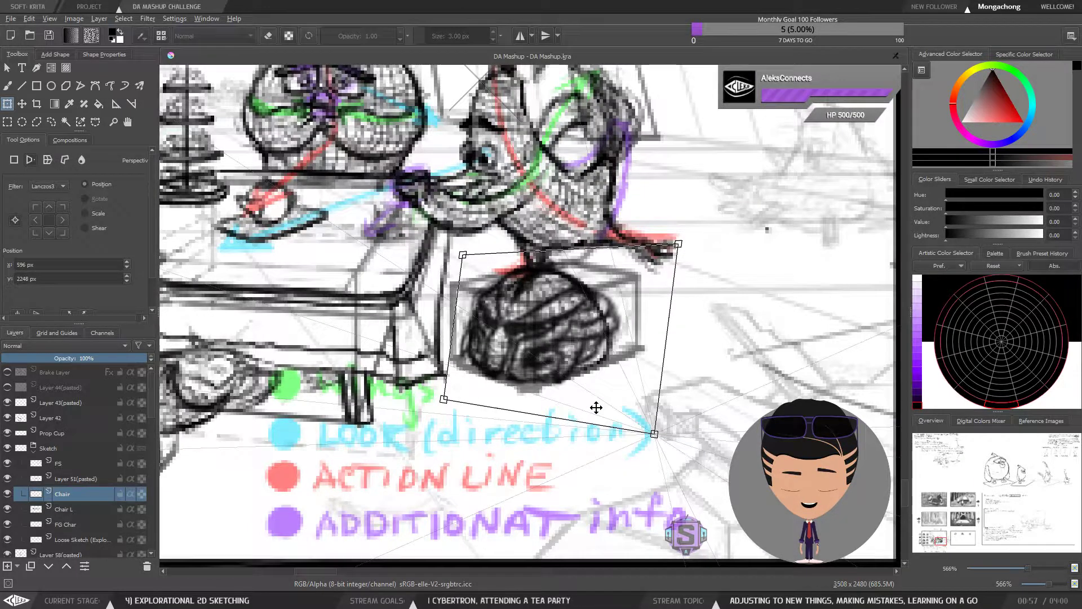
Step: Widen the helmet seat's perspective toward its outer side, fine-tune the corners nearest the table, and apply the transform
scroll(596, 407, "down", 1)
scroll(597, 406, "down", 1)
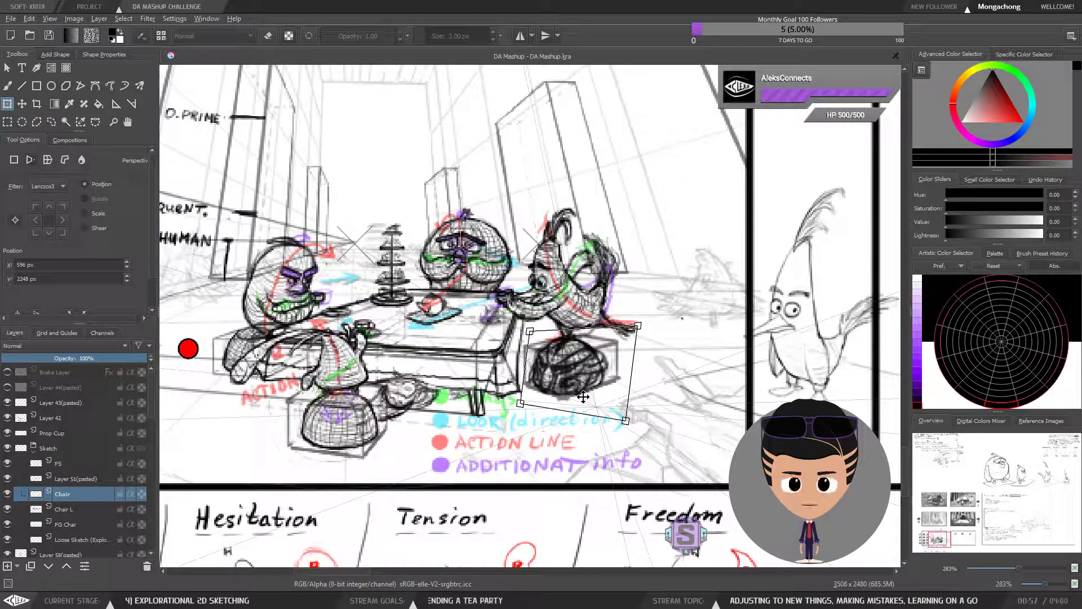
left_click_drag(596, 380, 602, 381)
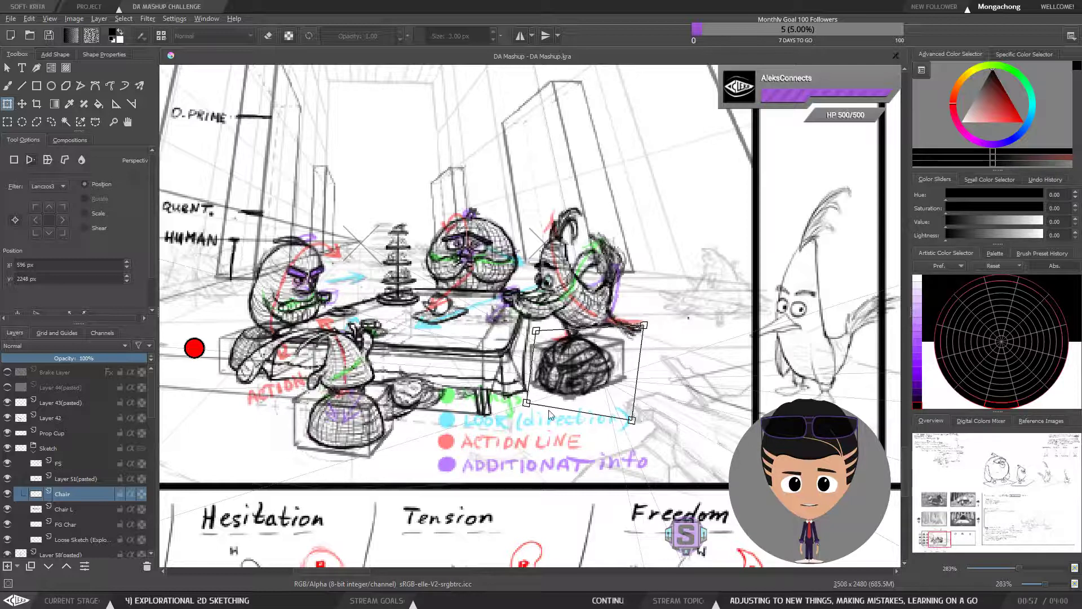
left_click_drag(526, 405, 528, 400)
left_click_drag(630, 424, 626, 440)
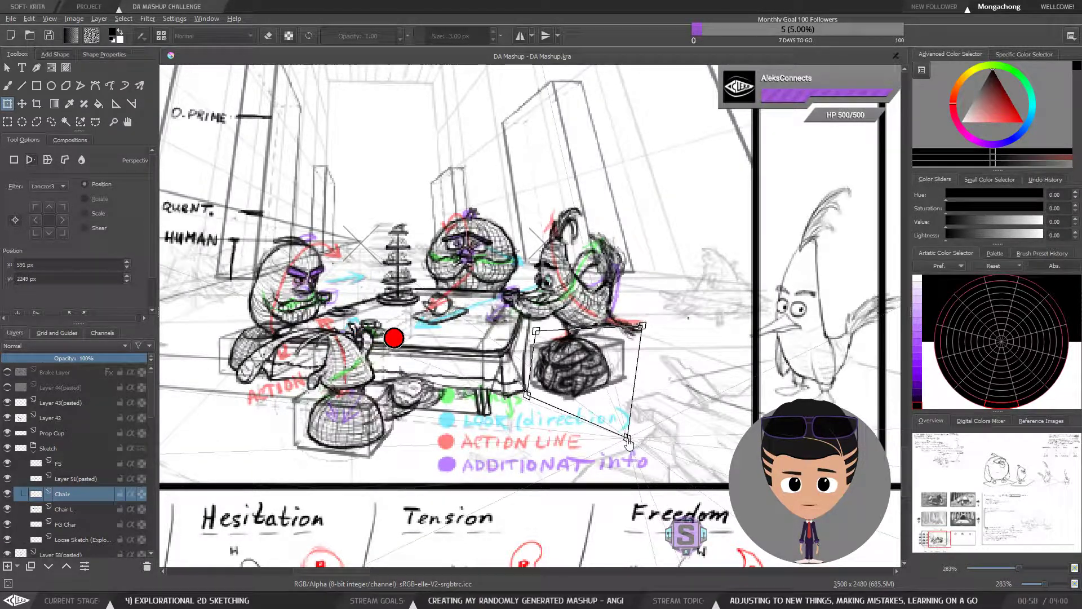
left_click_drag(645, 335, 676, 318)
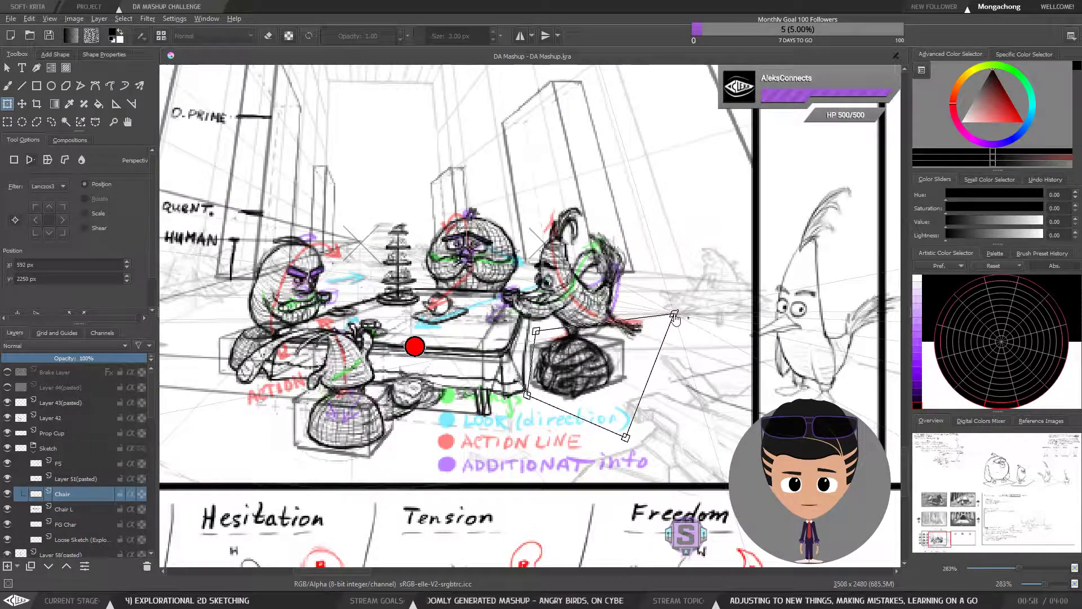
left_click_drag(527, 400, 530, 403)
left_click_drag(538, 333, 538, 337)
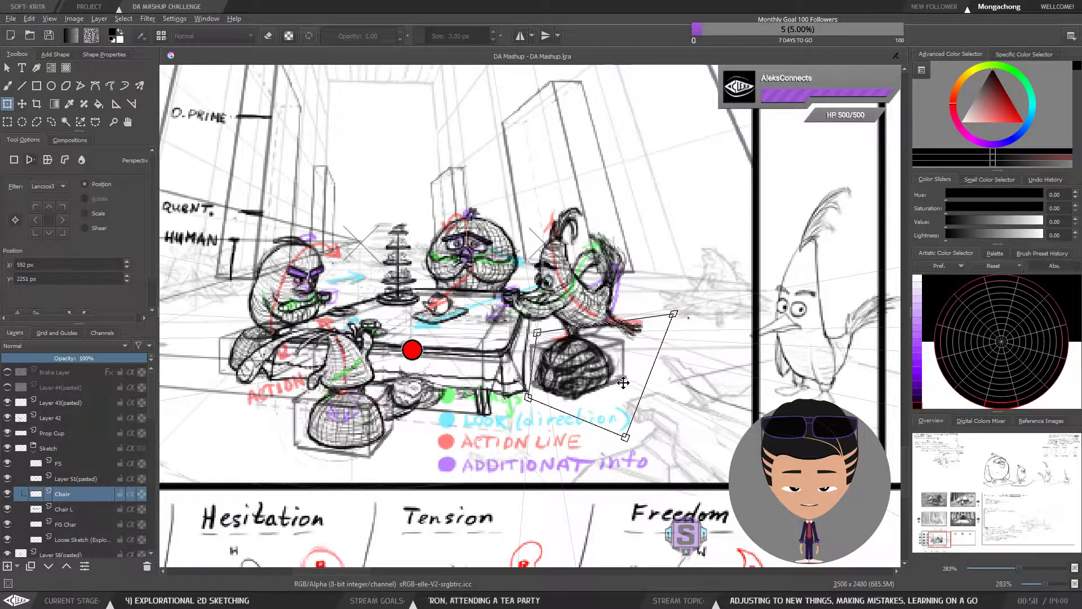
scroll(623, 382, "down", 1)
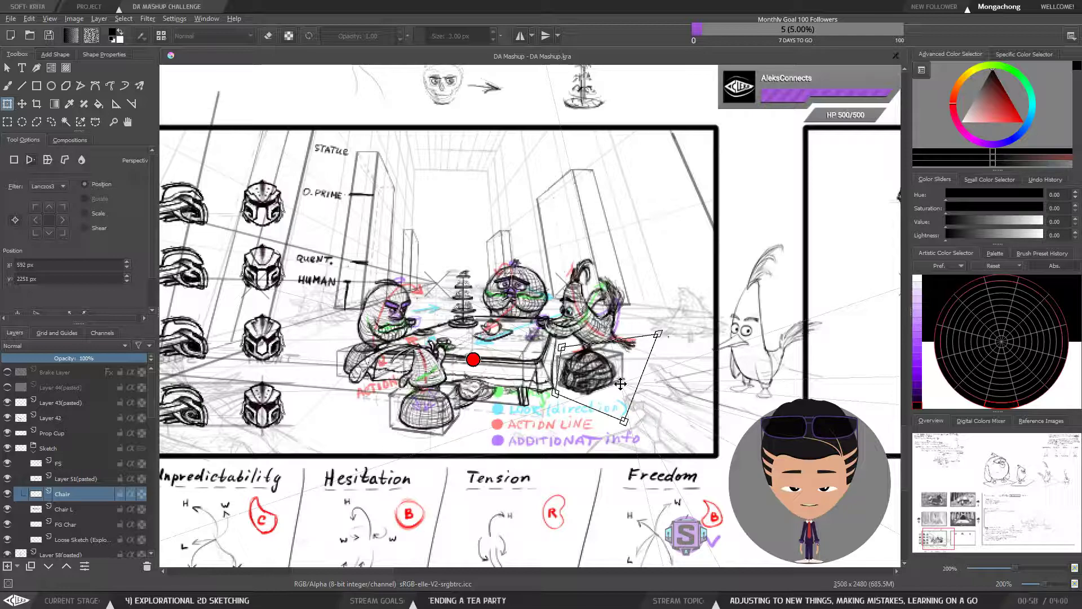
key("Return")
key("b")
scroll(609, 382, "up", 3)
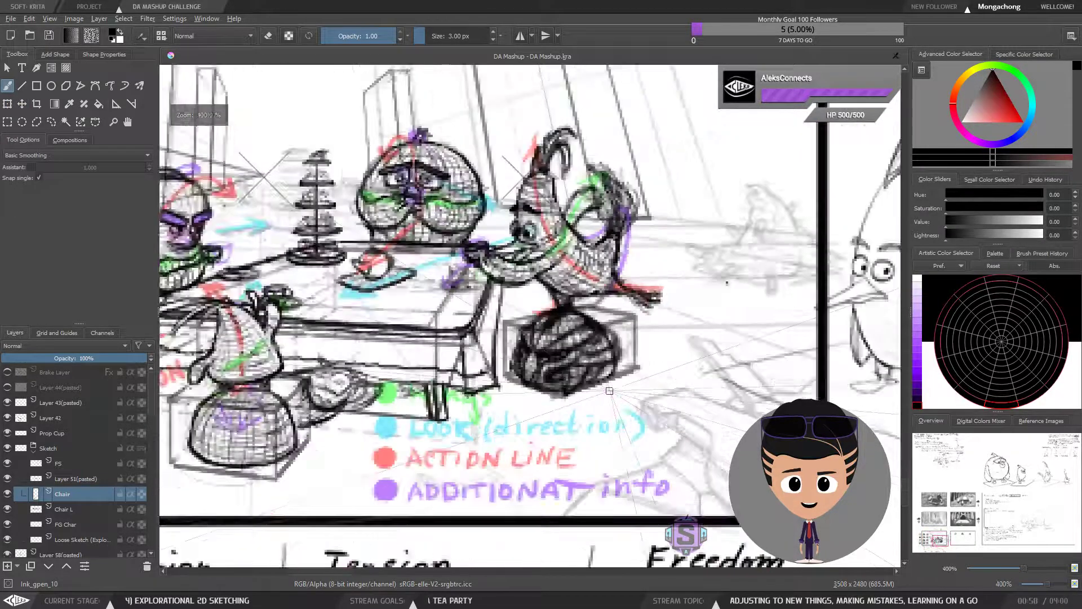
Step: Outline the helmet seat with a freehand selection, duplicate it onto a new layer, and compare the copy on and off
key("t")
scroll(551, 327, "down", 2)
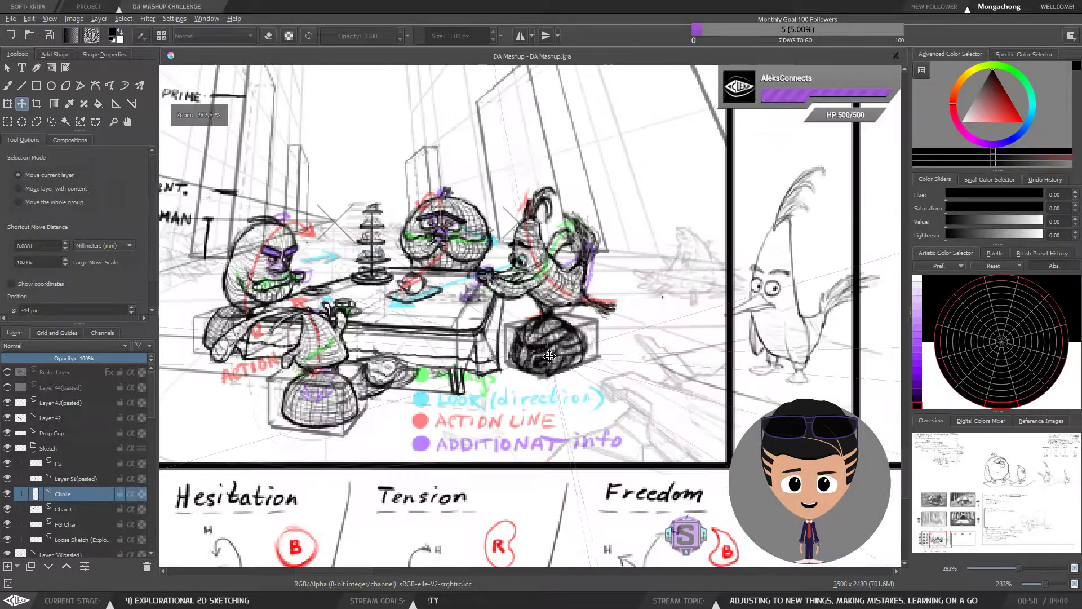
scroll(637, 376, "left", 3)
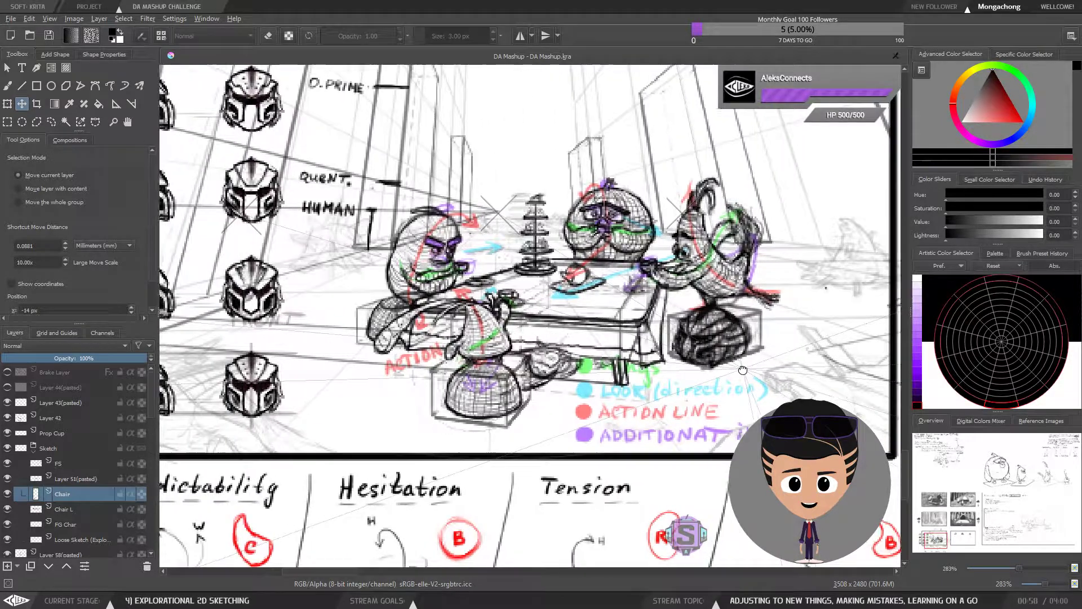
key("l")
mouse_move(747, 384)
left_mouse_down()
mouse_move(783, 338)
mouse_move(645, 350)
mouse_move(693, 383)
mouse_move(742, 383)
left_mouse_up()
key("ctrl+c")
key("ctrl+v")
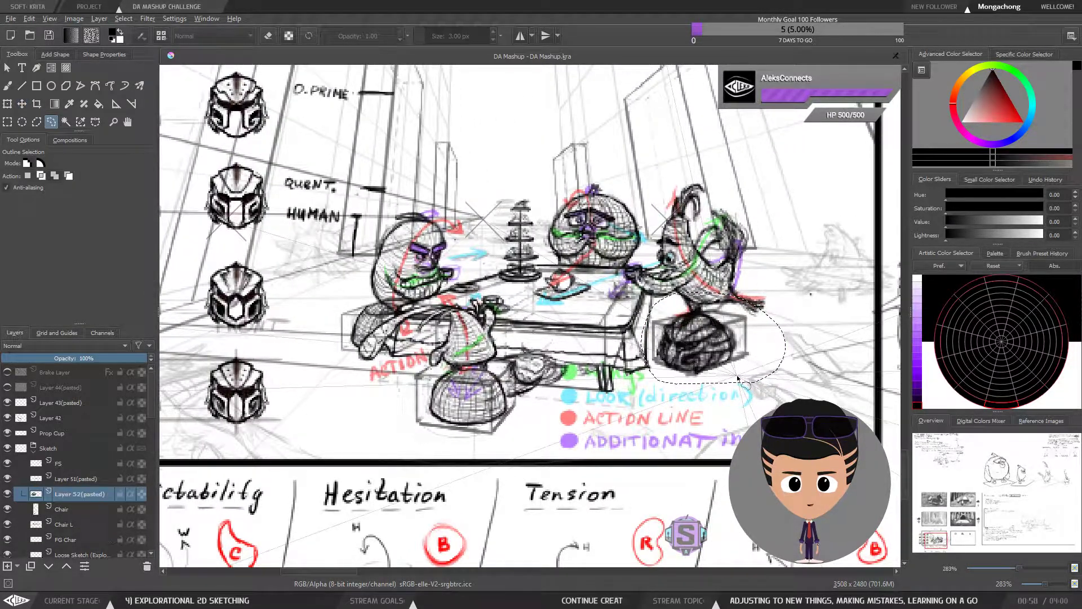
left_click(8, 494)
left_click(7, 494)
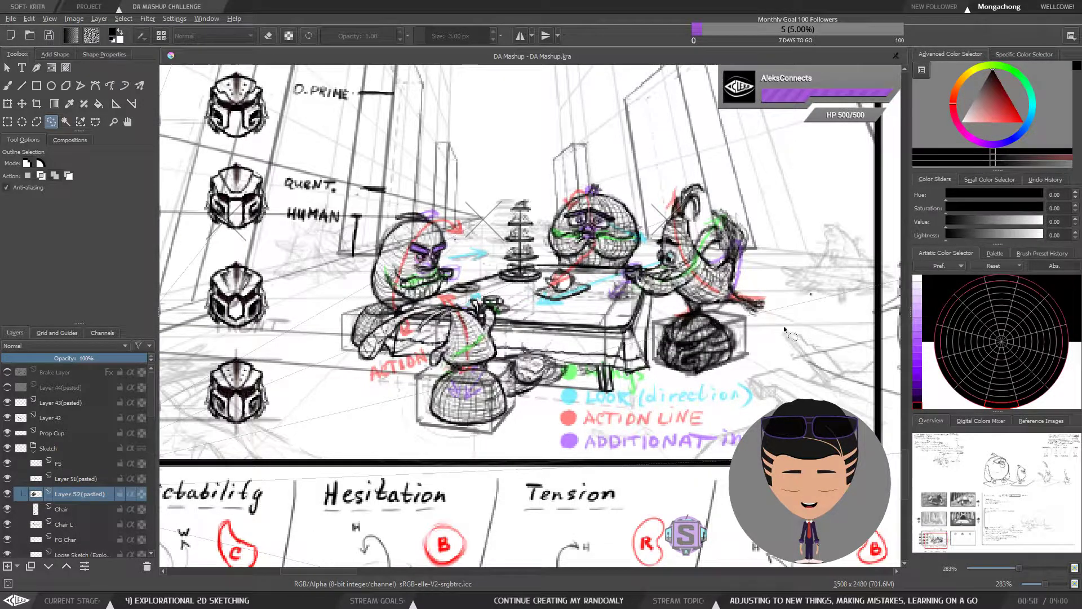
Step: Nudge the pasted helmet seat toward the table and rotate it slightly counterclockwise to sit inside its box
key("t")
mouse_move(696, 349)
left_mouse_down()
mouse_move(721, 409)
mouse_move(692, 348)
left_mouse_up()
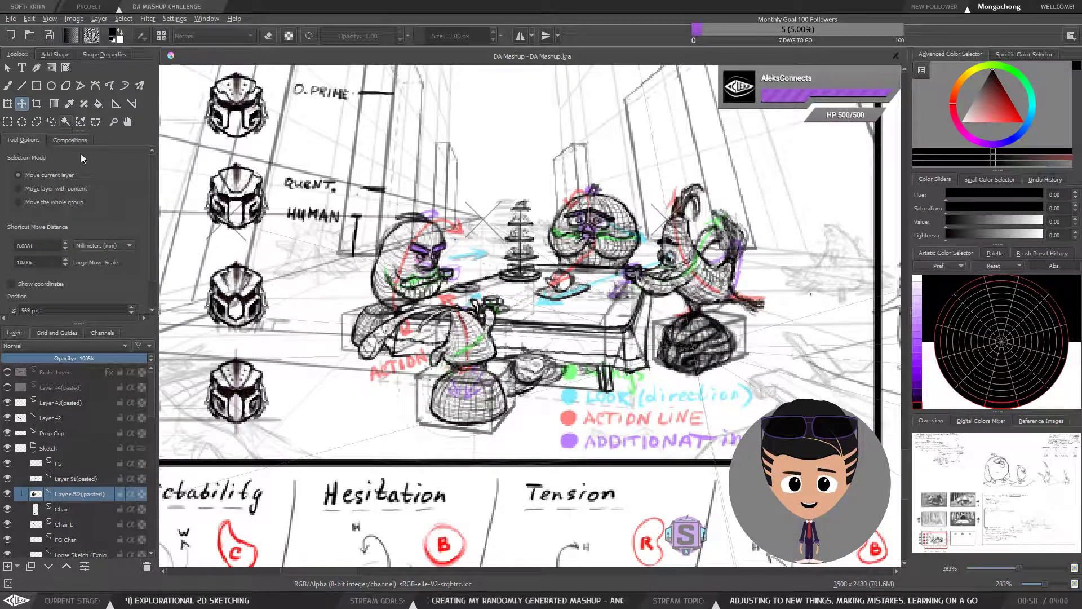
key("ctrl+t")
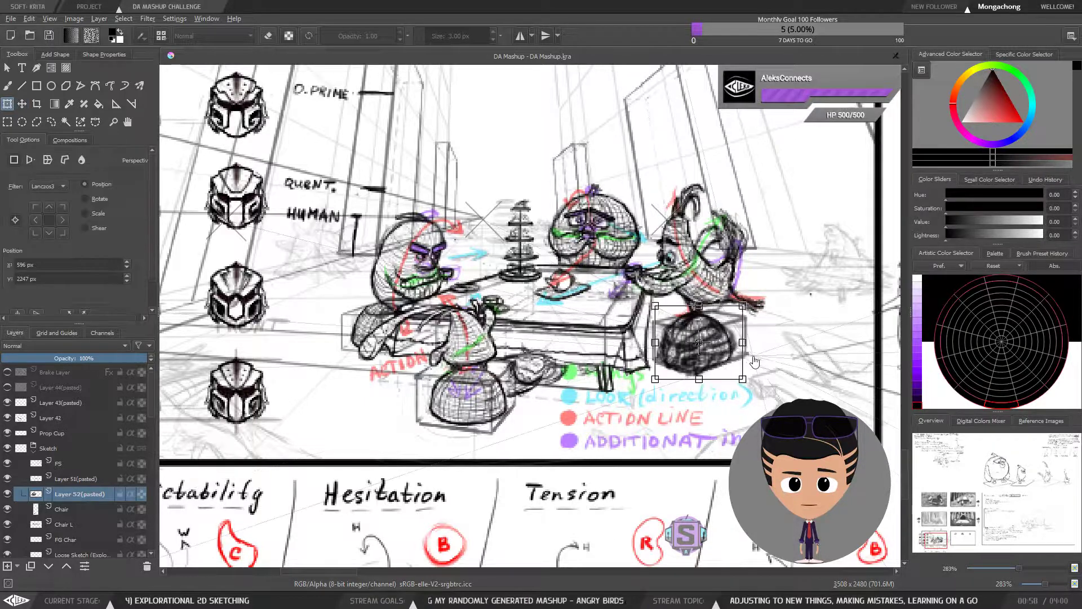
left_click_drag(744, 307, 749, 304)
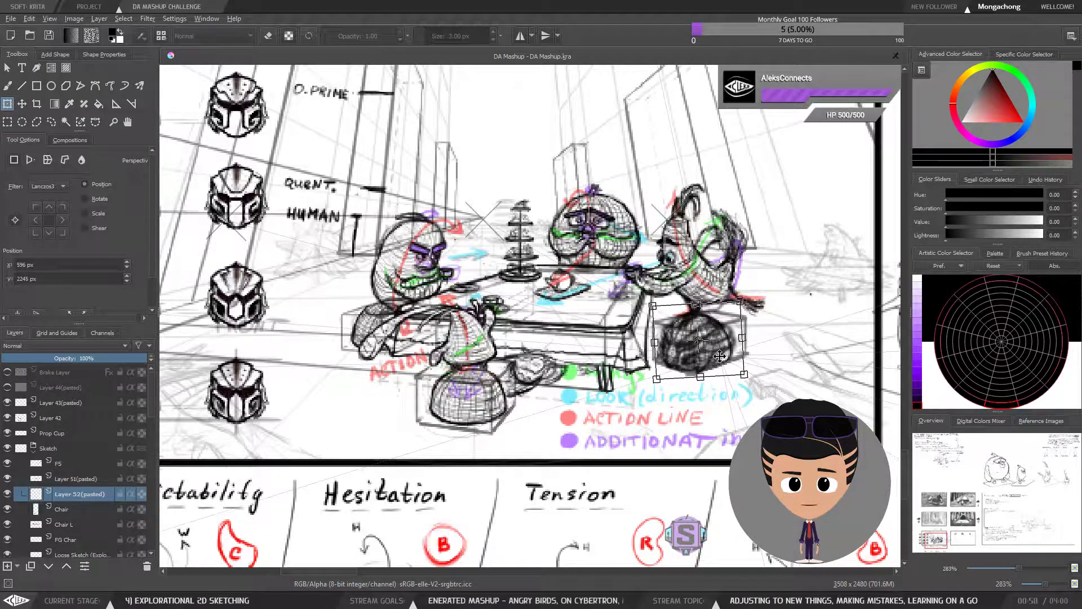
key("t")
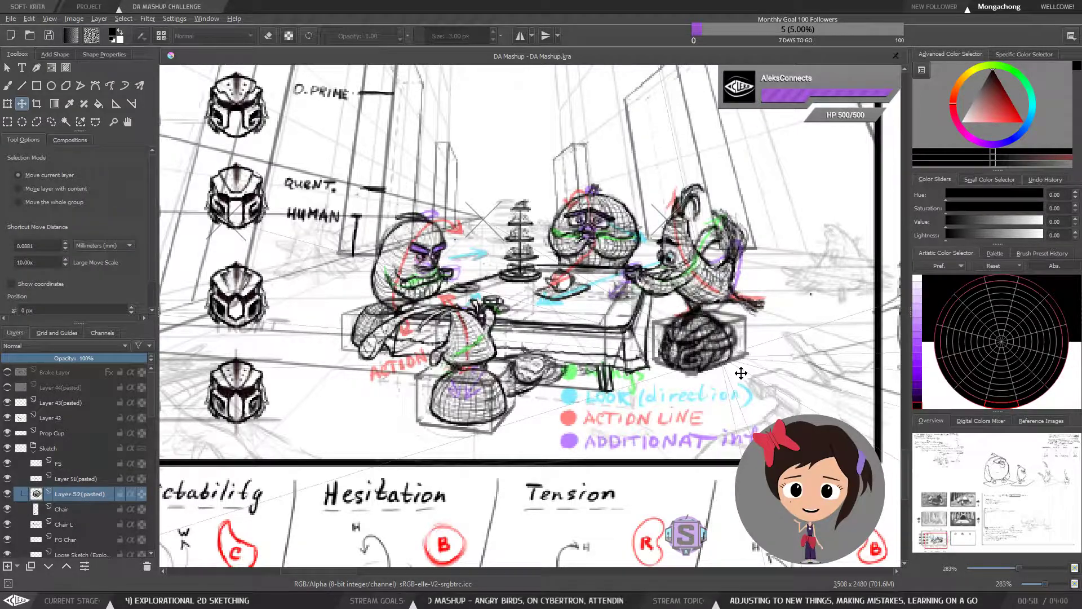
key("b")
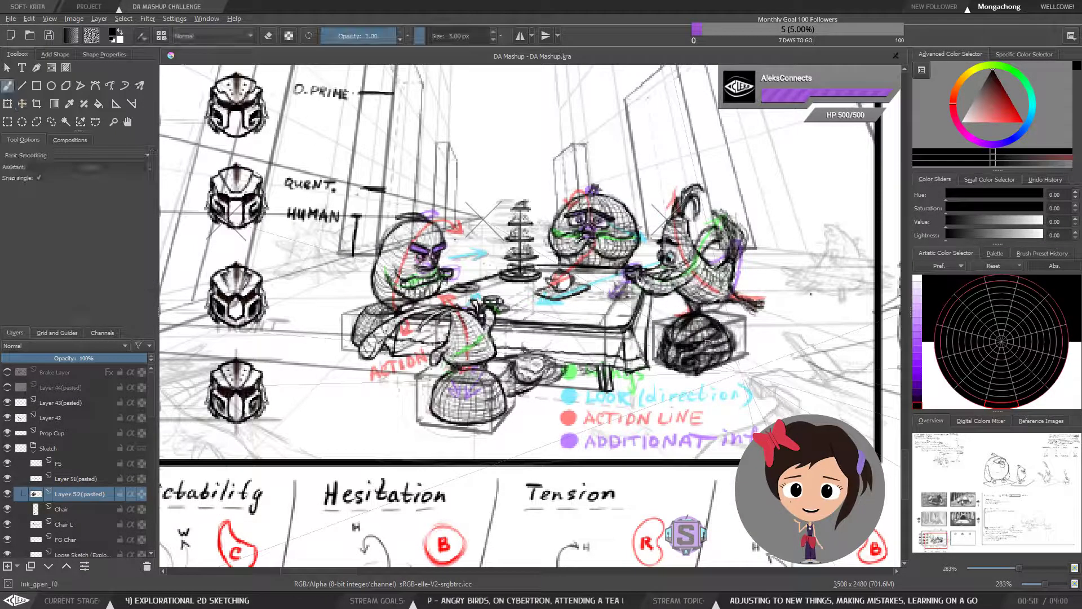
Step: Compare the scene with and without the pasted seat layer, and check the seat against the whole panel and page
scroll(741, 372, "down", 2)
left_click_drag(780, 390, 612, 373)
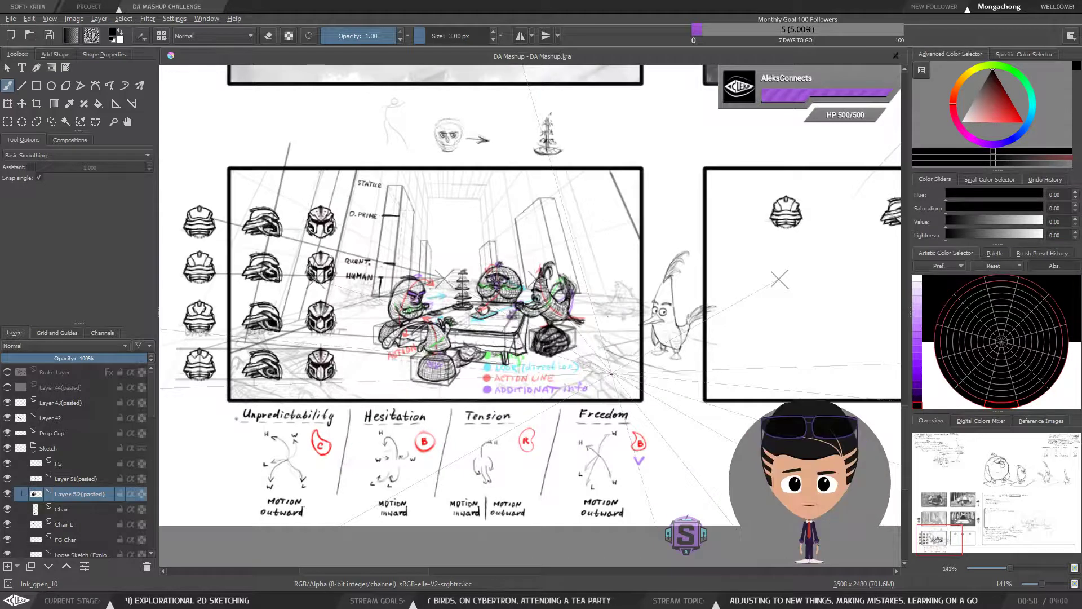
scroll(485, 339, "up", 2)
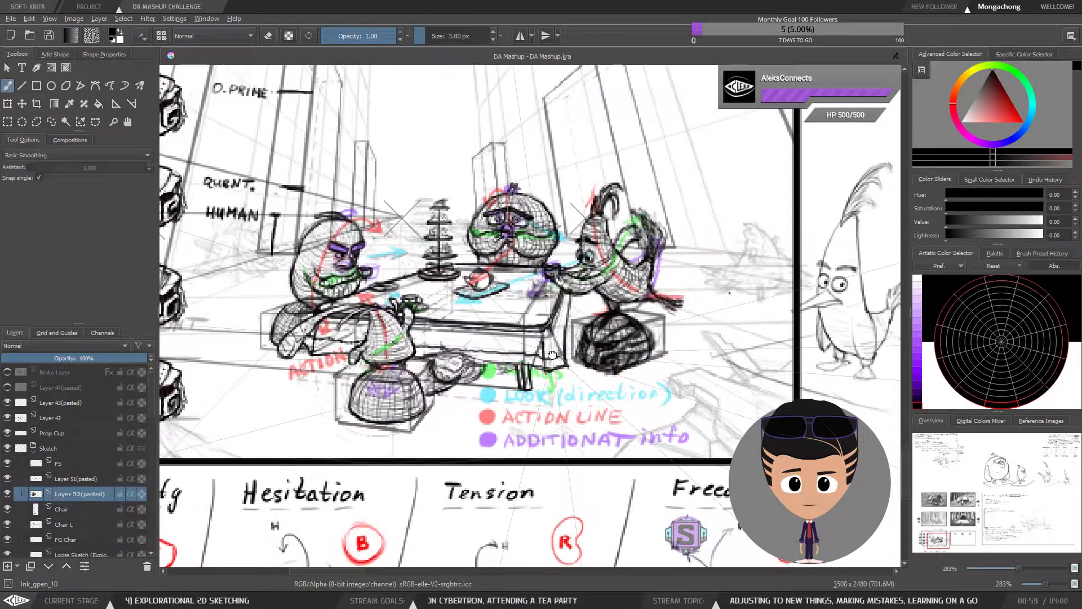
left_click(9, 495)
left_click(8, 495)
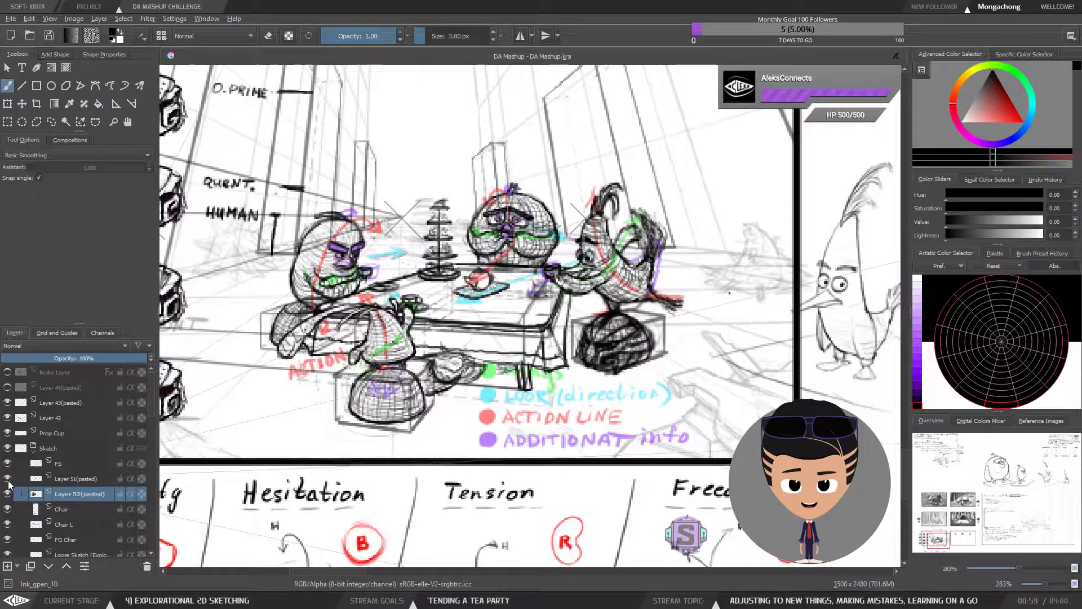
key("minus")
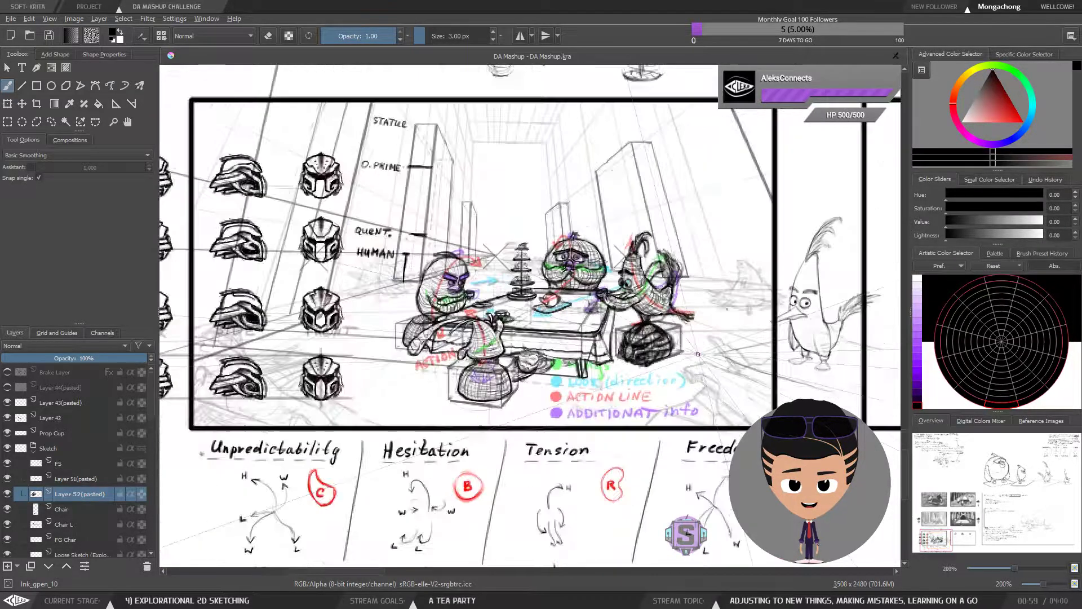
left_click_drag(634, 356, 654, 375)
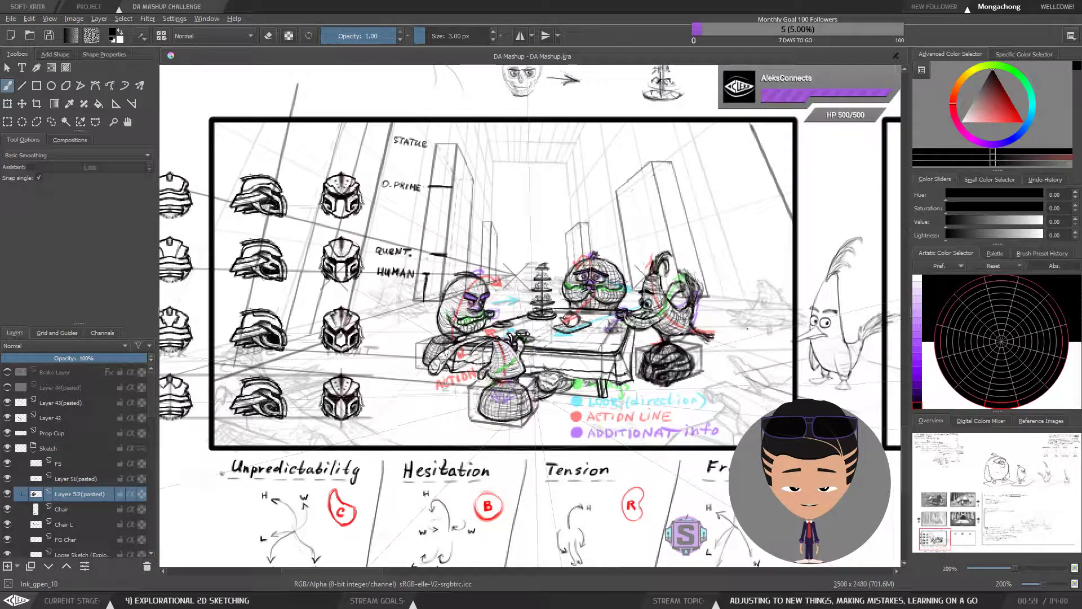
left_click_drag(392, 385, 271, 398)
key("minus")
key("minus")
left_click_drag(622, 329, 458, 339)
left_click_drag(536, 337, 761, 304)
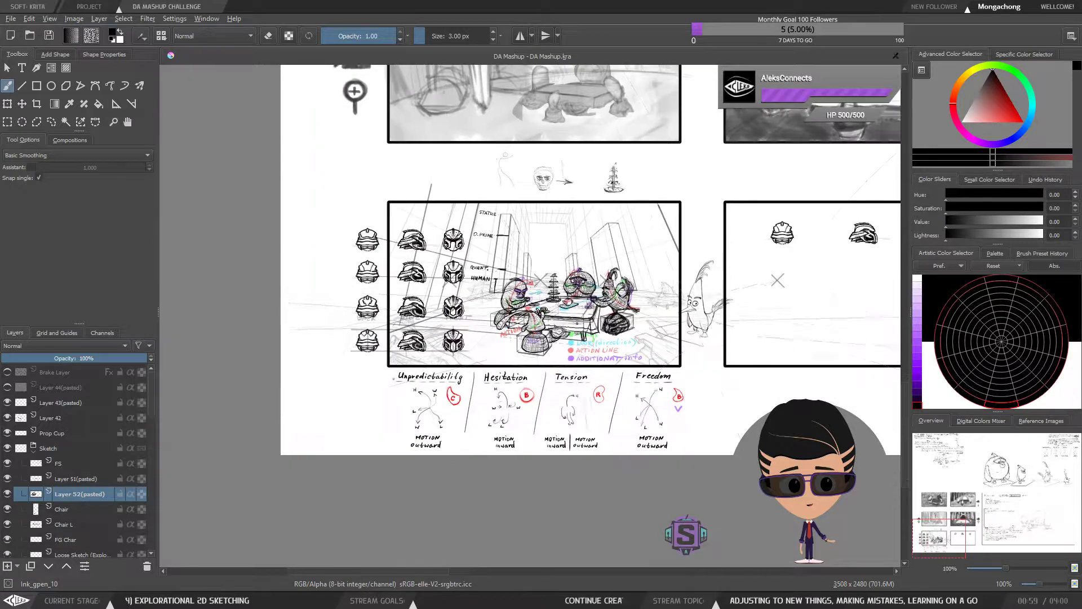
Step: Examine the characters, table and box seats up close and against the surrounding tea party scene
key("plus")
key("plus")
key("plus")
key("plus")
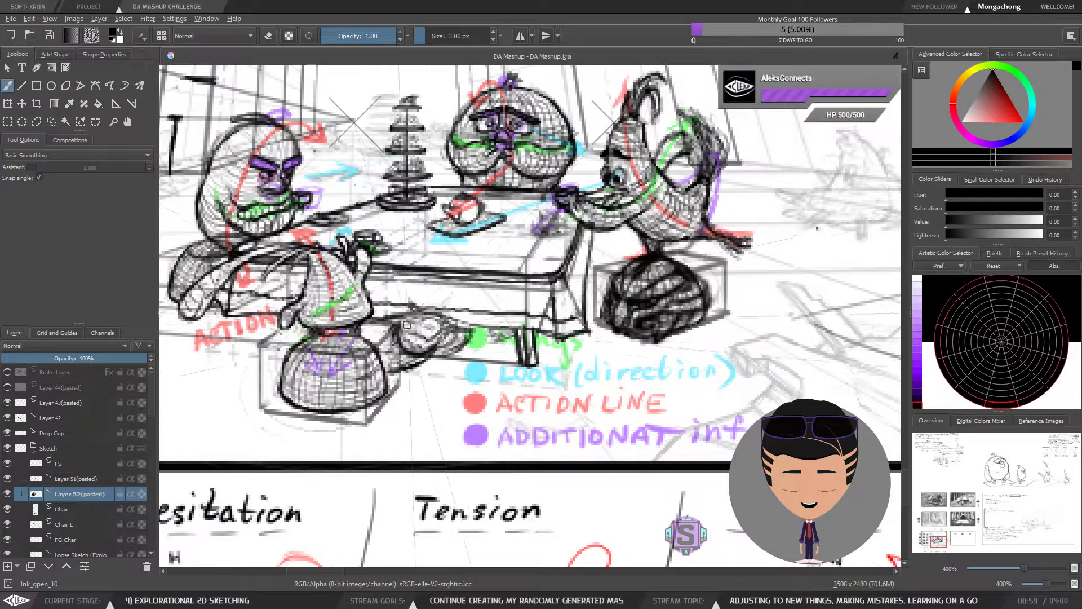
left_click_drag(429, 330, 468, 329)
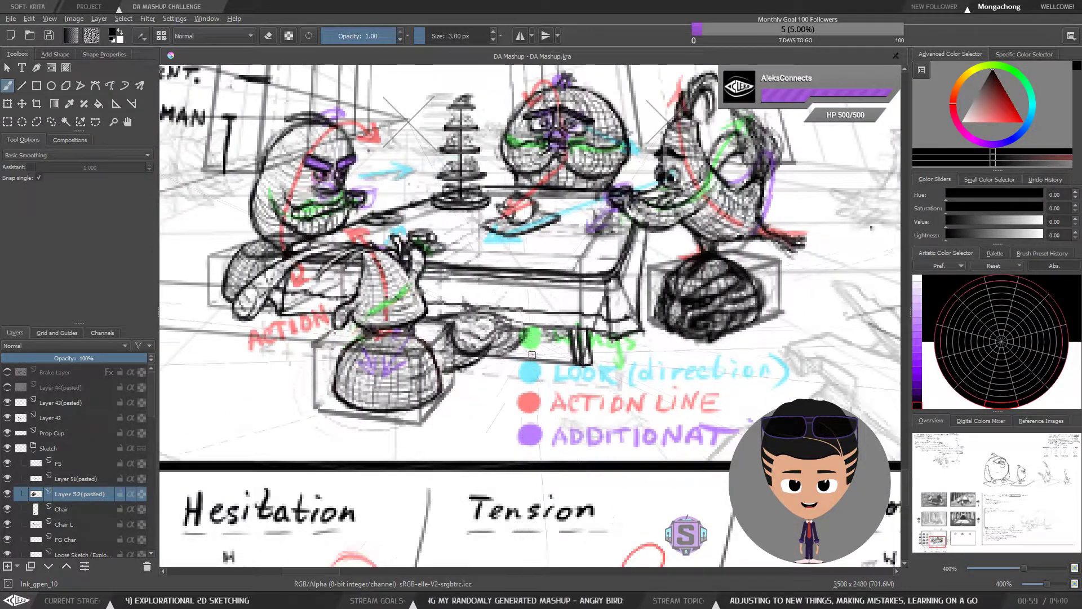
scroll(527, 314, "down", 2)
scroll(509, 356, "up", 2)
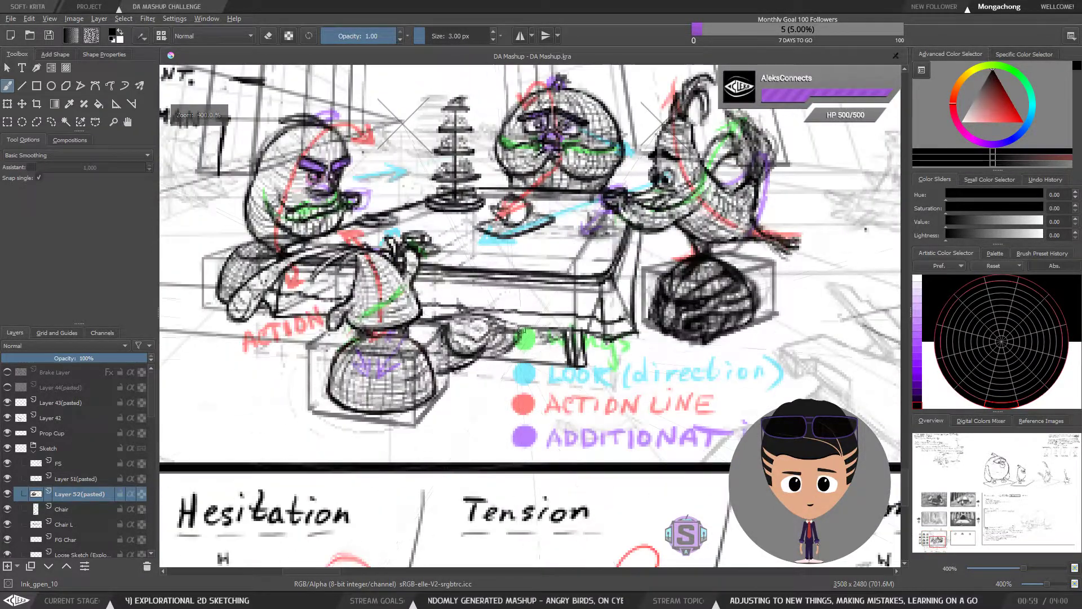
scroll(509, 356, "down", 2)
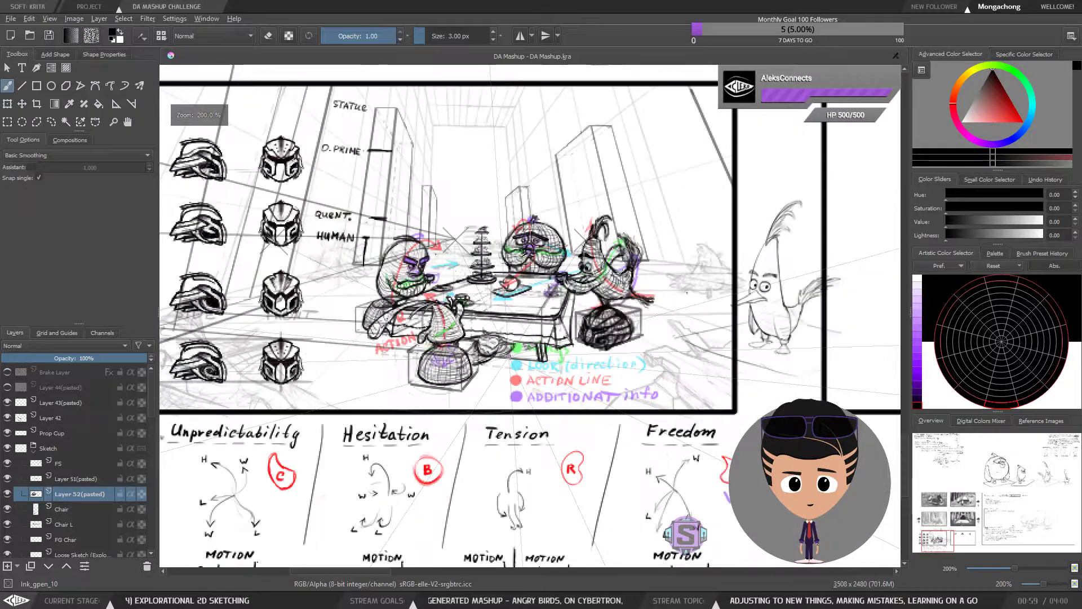
scroll(515, 347, "up", 1)
left_click_drag(520, 339, 562, 353)
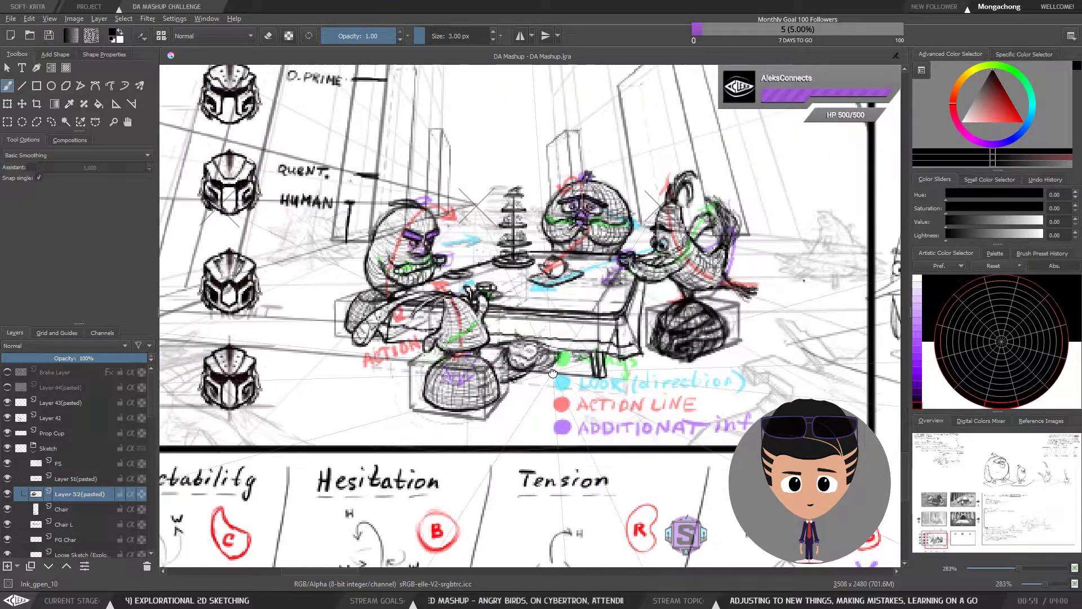
scroll(510, 343, "up", 3)
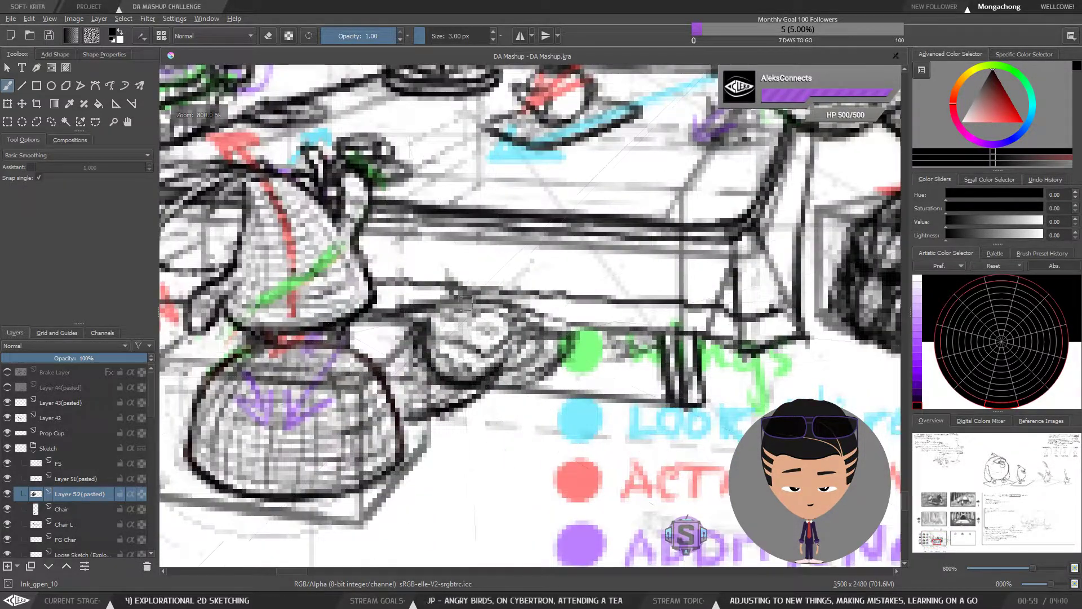
scroll(470, 326, "down", 2)
left_click_drag(470, 326, 540, 348)
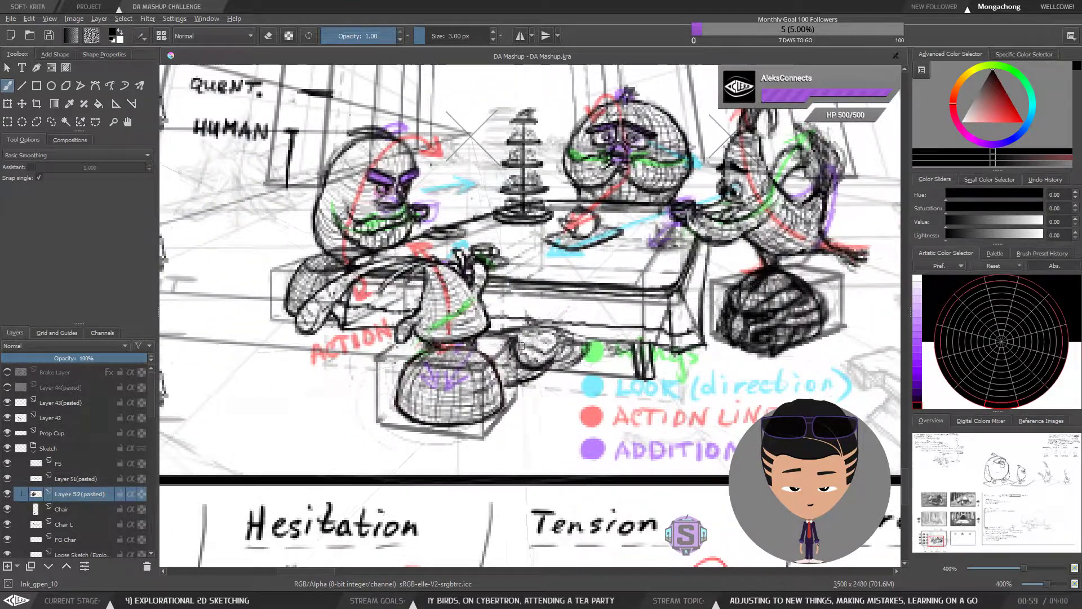
scroll(692, 373, "down", 1)
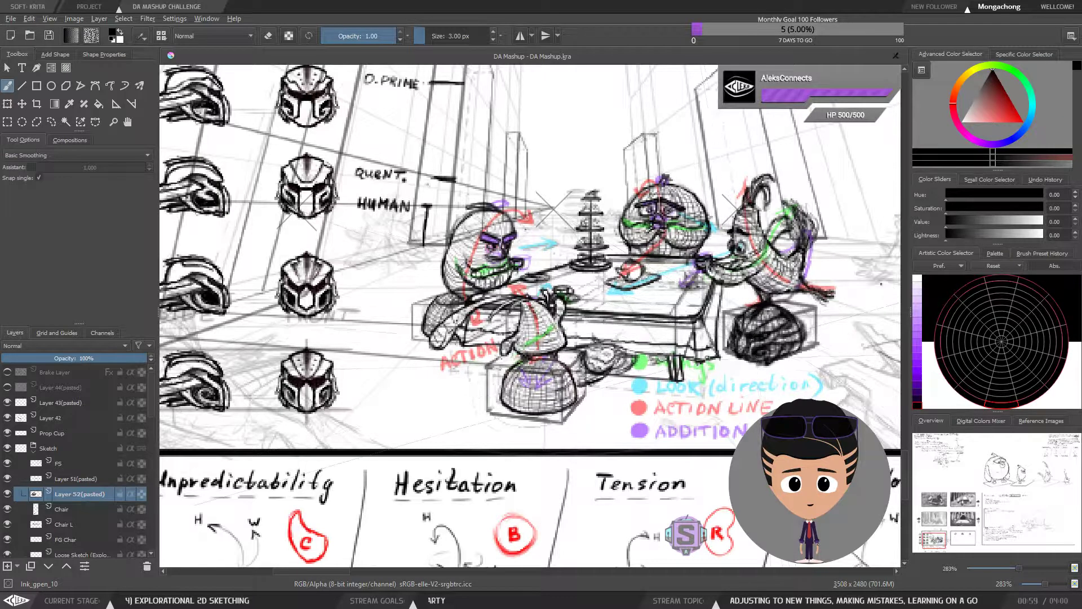
Step: Compare the tea party scene with and without the Chair L and FG Char layers
left_click_drag(724, 346, 665, 352)
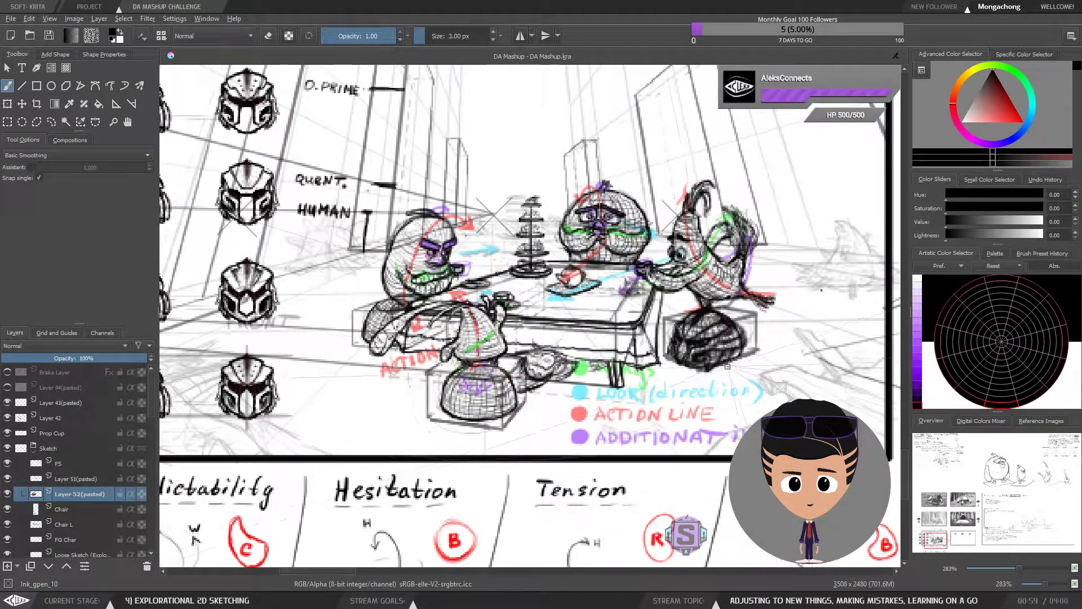
left_click_drag(739, 368, 727, 370)
left_click(47, 524)
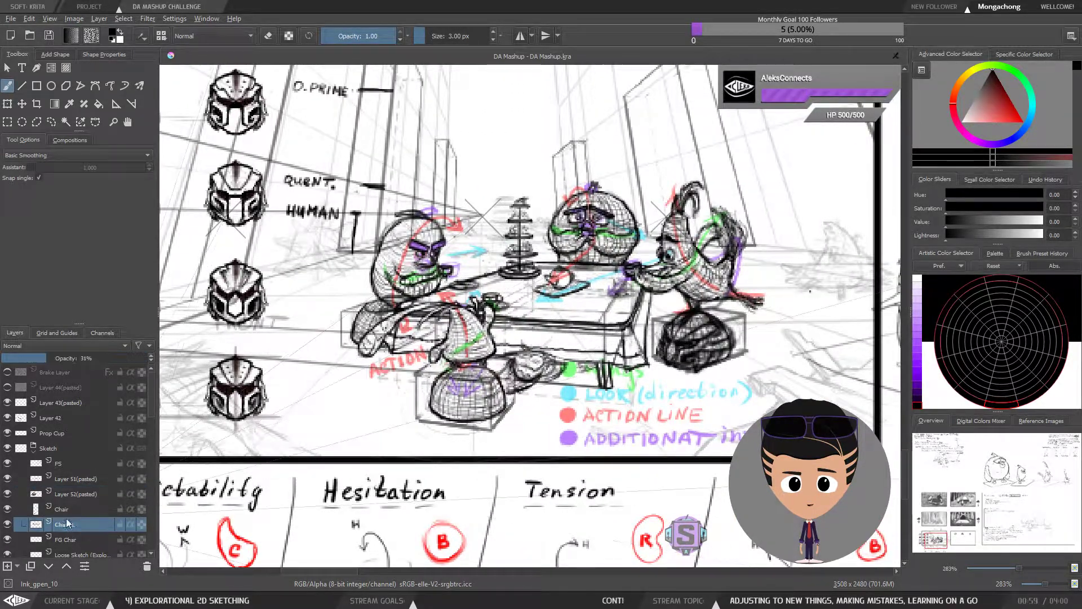
left_click(7, 524)
left_click(8, 524)
left_click(7, 524)
left_click(8, 525)
left_click(8, 539)
left_click(7, 540)
left_click(7, 540)
left_click(8, 539)
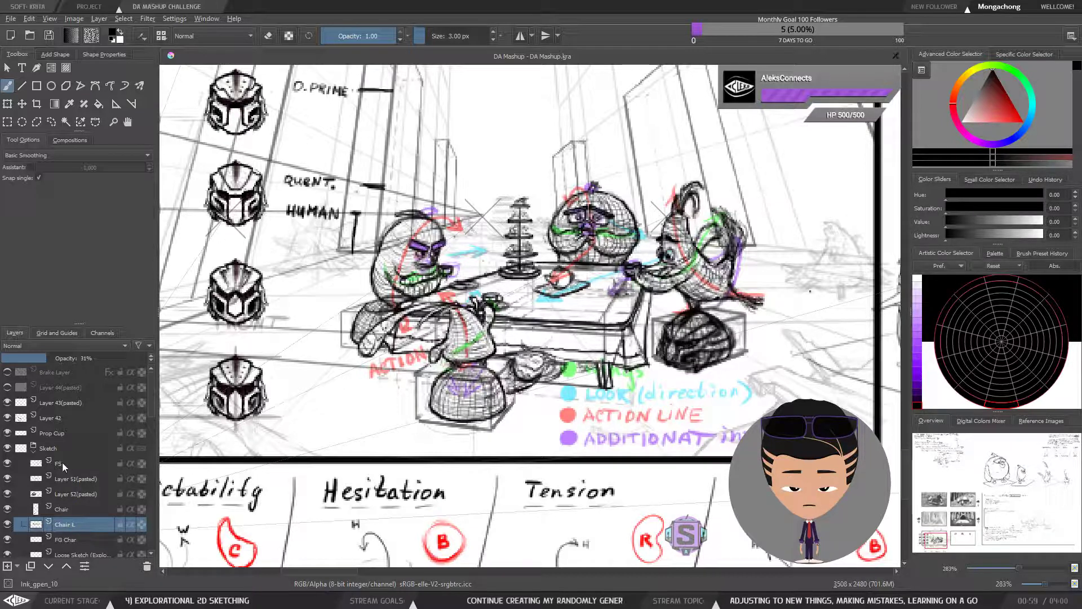
Step: Hide the wireframe mesh layer in the Sketch group, and toggle Chair L and FG Char to see what each contains
left_click(7, 463)
left_click(7, 524)
left_click(7, 524)
left_click(8, 524)
left_click(8, 524)
left_click(45, 539)
left_click(7, 540)
left_click(8, 539)
left_click(8, 539)
left_click(7, 539)
left_click(7, 539)
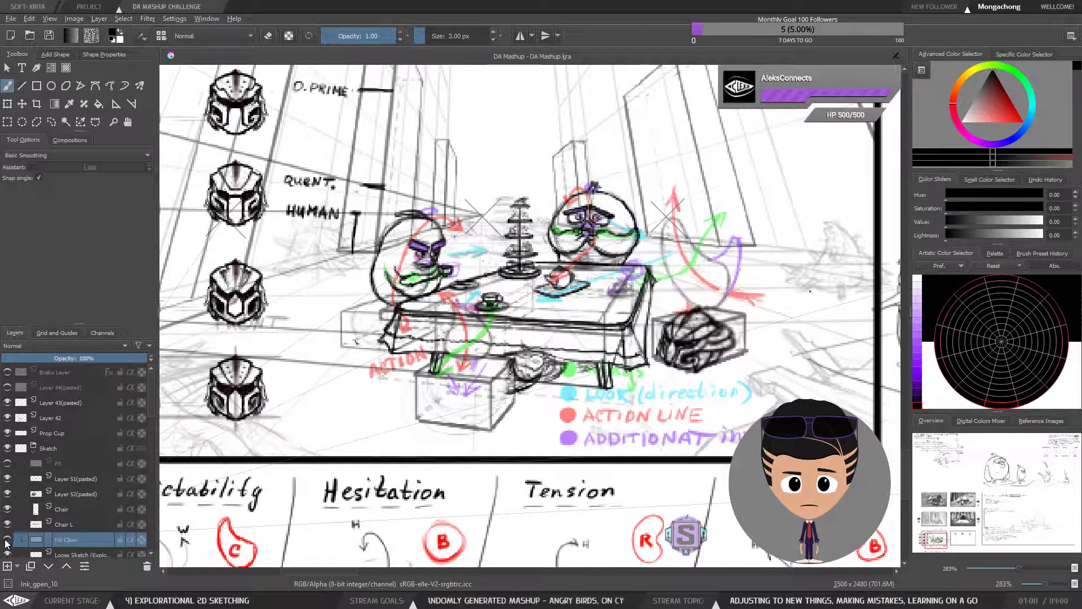
left_click(8, 539)
left_click(7, 539)
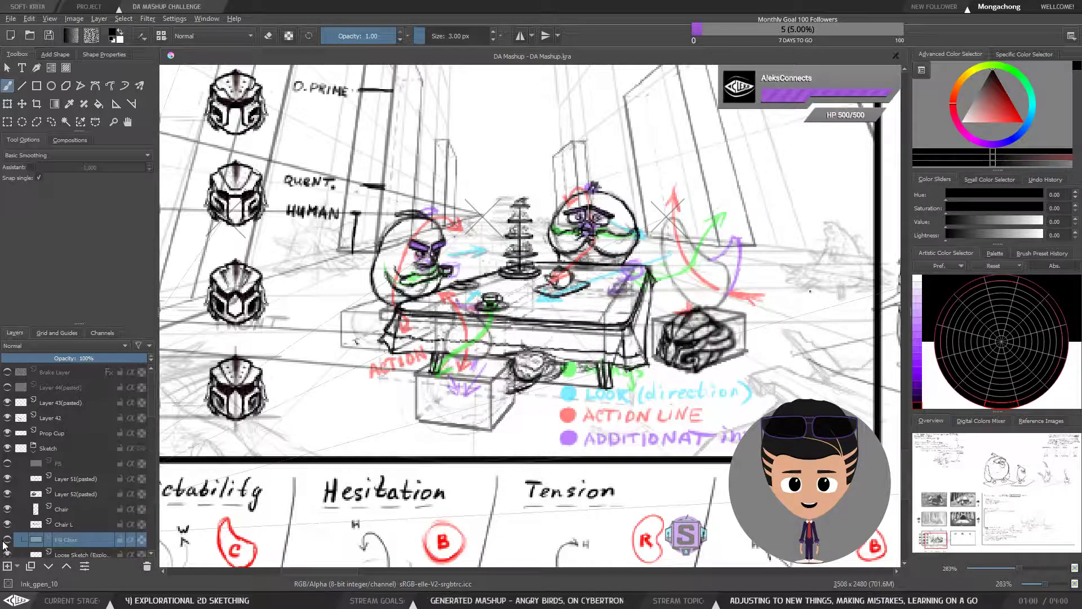
left_click(7, 540)
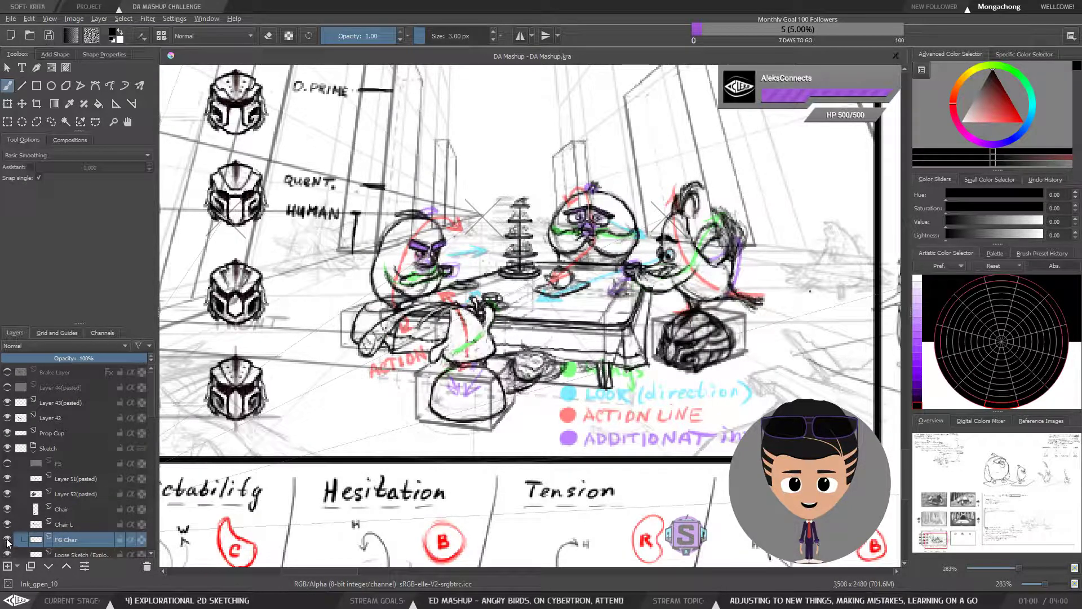
Step: Outline the three rounded seats under the characters on the FG Char layer with freehand selections
mouse_move(749, 354)
left_mouse_down()
mouse_move(676, 360)
mouse_move(729, 400)
mouse_move(664, 376)
mouse_move(566, 378)
left_mouse_up()
scroll(665, 375, "up", 2)
key("l")
mouse_move(700, 402)
left_mouse_down()
mouse_move(688, 339)
mouse_move(654, 299)
mouse_move(612, 278)
mouse_move(586, 303)
left_mouse_up()
mouse_move(569, 313)
left_mouse_down()
mouse_move(545, 328)
mouse_move(558, 303)
mouse_move(510, 287)
mouse_move(493, 349)
mouse_move(564, 442)
mouse_move(696, 368)
left_mouse_up()
scroll(699, 372, "down", 5)
scroll(586, 458, "up", 5)
mouse_move(556, 444)
left_mouse_down()
mouse_move(542, 377)
mouse_move(518, 359)
mouse_move(427, 360)
mouse_move(367, 413)
mouse_move(505, 516)
mouse_move(578, 479)
left_mouse_up()
mouse_move(226, 309)
left_mouse_down()
mouse_move(396, 397)
mouse_move(414, 392)
mouse_move(476, 312)
mouse_move(420, 288)
mouse_move(382, 361)
mouse_move(388, 397)
left_mouse_up()
mouse_move(474, 411)
left_mouse_down()
mouse_move(463, 384)
mouse_move(449, 421)
mouse_move(479, 417)
left_mouse_up()
Step: Hide the pasted helmet seat layer and refine the selection around the feet of the bird sitting on that seat
scroll(479, 417, "down", 4)
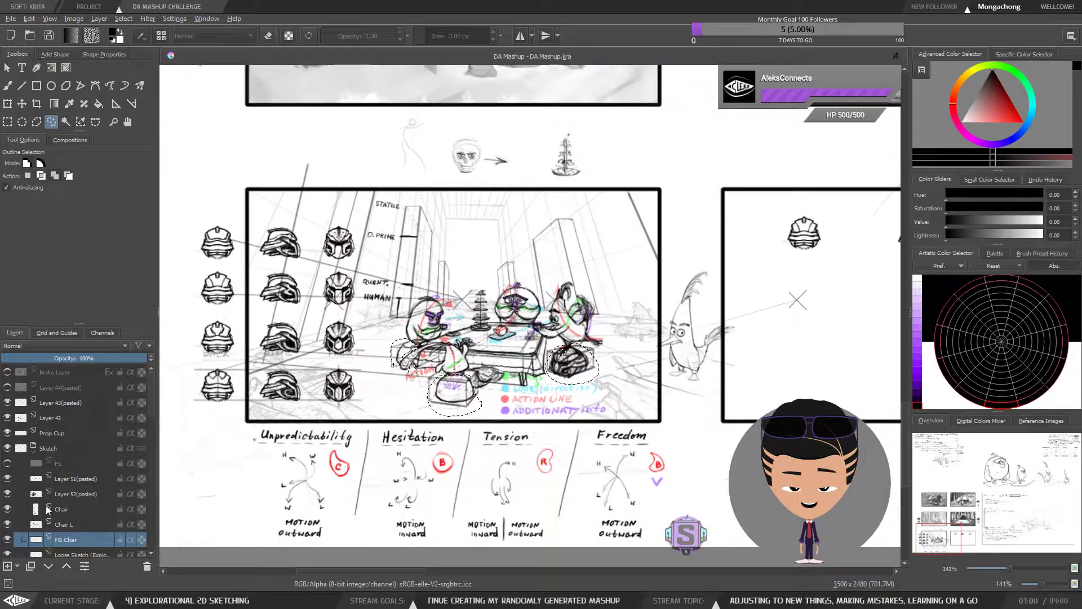
left_click(7, 493)
scroll(586, 358, "up", 4)
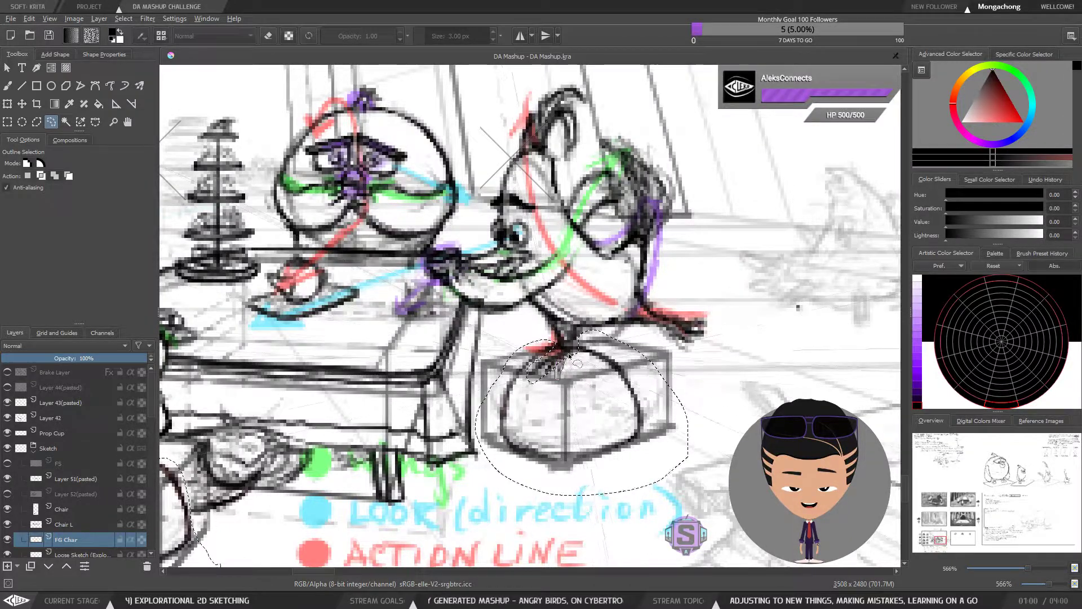
mouse_move(560, 366)
left_mouse_down()
mouse_move(525, 384)
mouse_move(538, 379)
mouse_move(535, 363)
mouse_move(529, 393)
left_mouse_up()
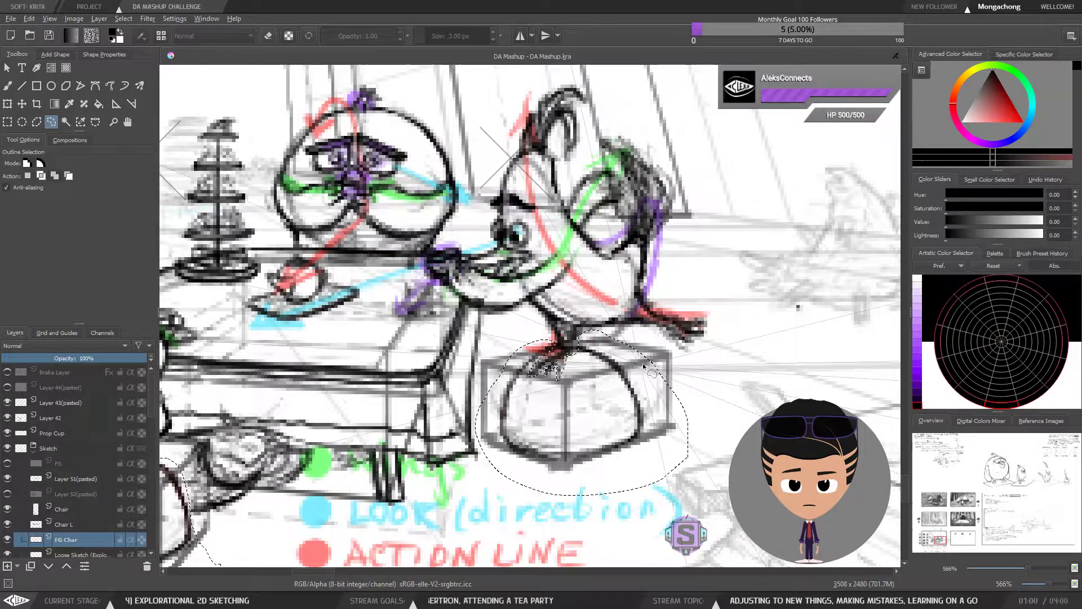
Step: Cut the selected rounded seats out of FG Char, paste them onto their own layer, and clear the selection
key("ctrl+minus")
key("ctrl+minus")
left_click_drag(566, 379, 672, 382)
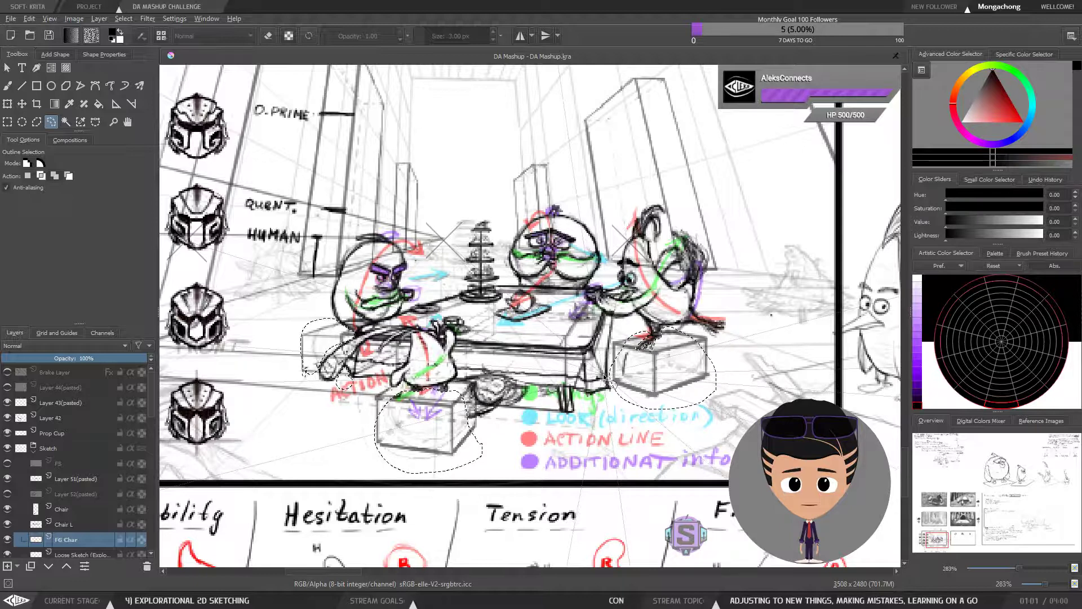
key("ctrl+v")
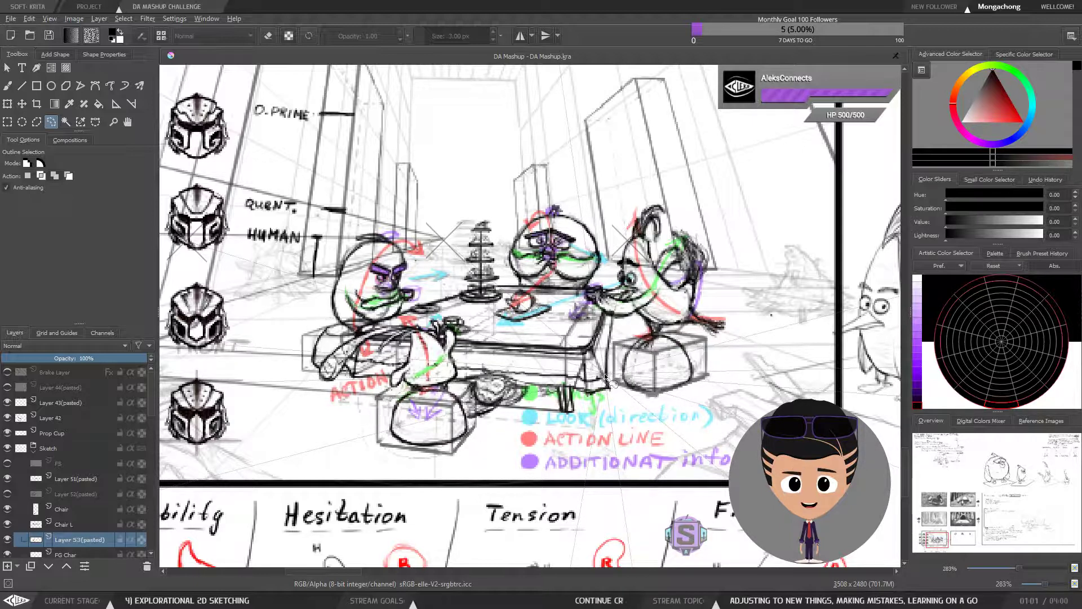
key("b")
key("ctrl+shift+a")
left_click_drag(588, 417, 600, 393)
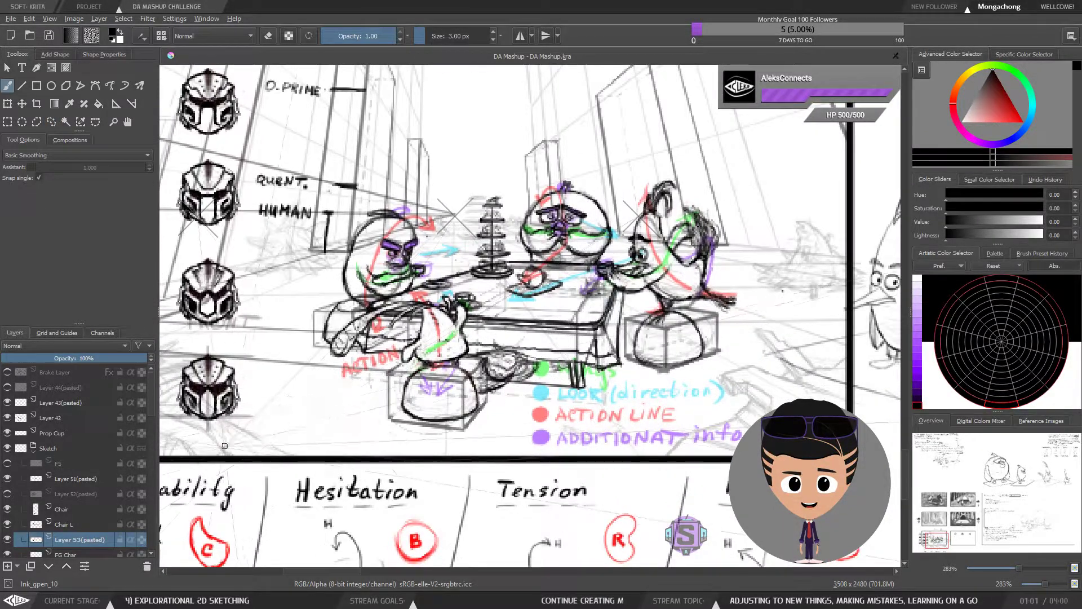
Step: Compare the scene with and without the pasted rounded seats, and leave their layer hidden
left_click(7, 540)
left_click(8, 540)
left_click(8, 539)
left_click(7, 540)
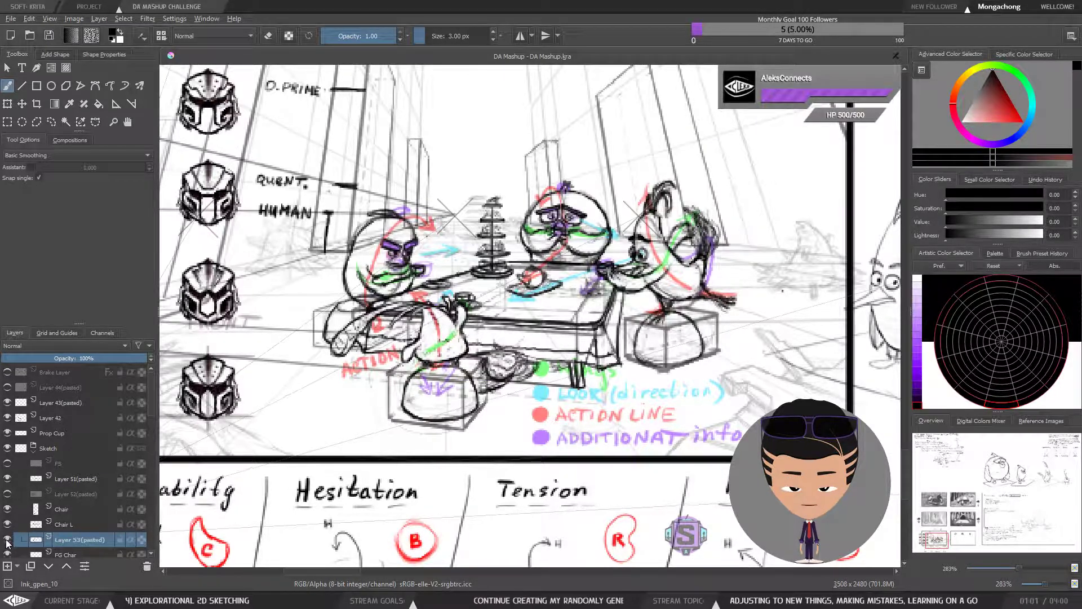
left_click(8, 540)
left_click(7, 540)
left_click(7, 540)
left_click(7, 540)
left_click(7, 539)
left_click(7, 540)
left_click(7, 541)
left_click(7, 541)
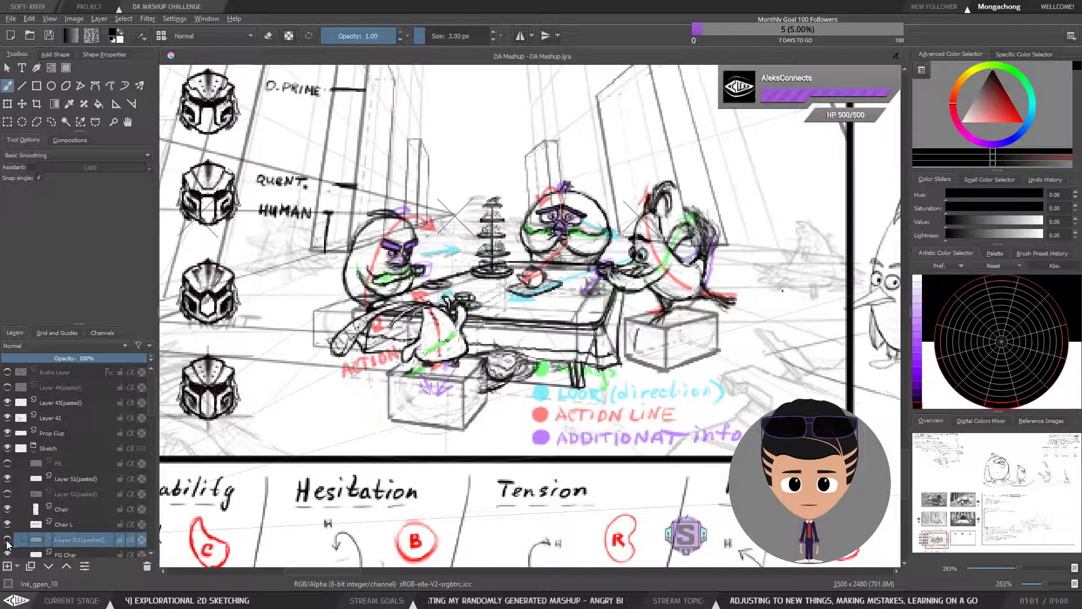
left_click(8, 541)
left_click(8, 540)
left_click(7, 540)
left_click(7, 541)
left_click(8, 541)
left_click(7, 541)
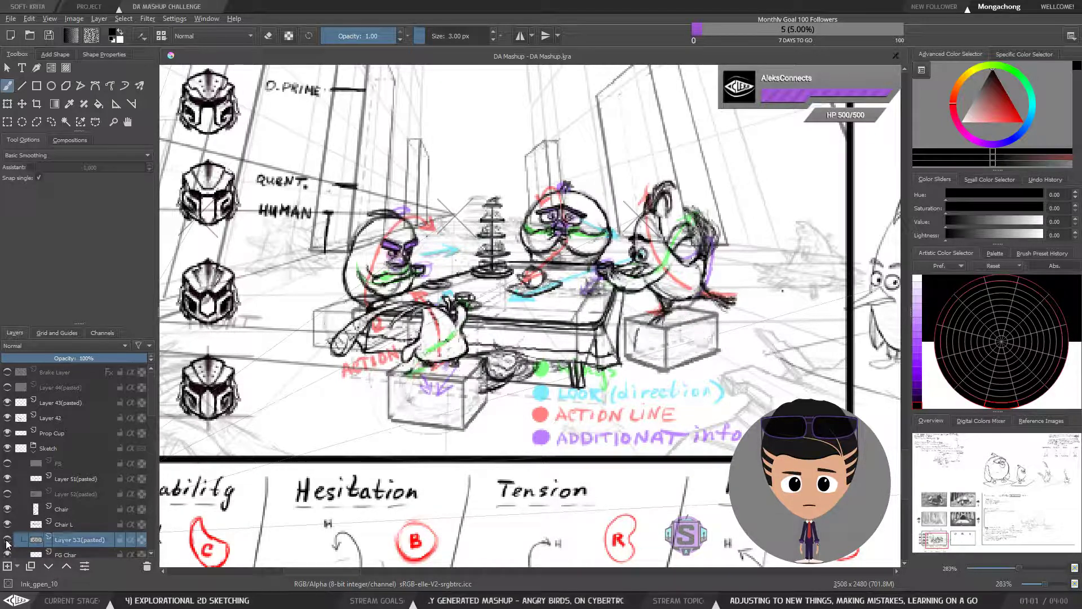
left_click(7, 541)
left_click(7, 541)
left_click(8, 541)
left_click(8, 540)
Step: Show the pasted helmet seat layer again, make it active, and compare the box with and without it
left_click(71, 527)
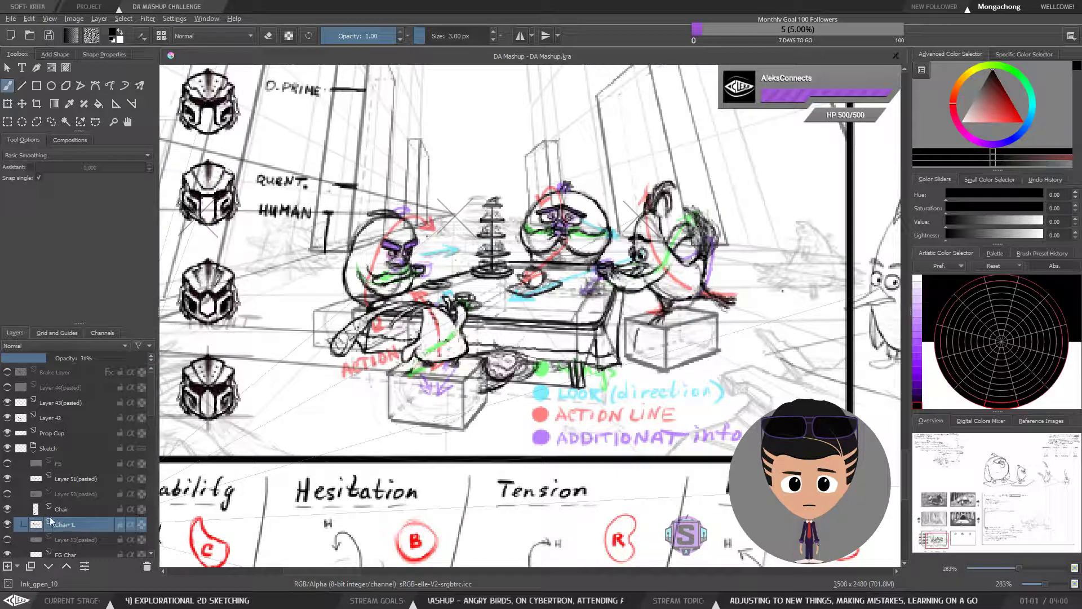
left_click(8, 495)
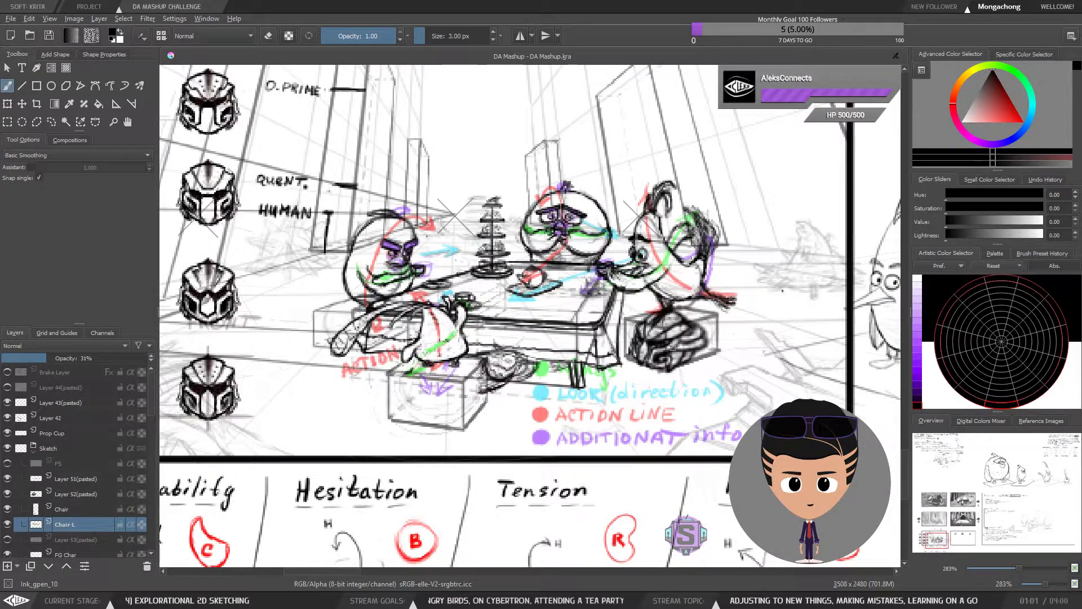
left_click_drag(701, 367, 654, 357)
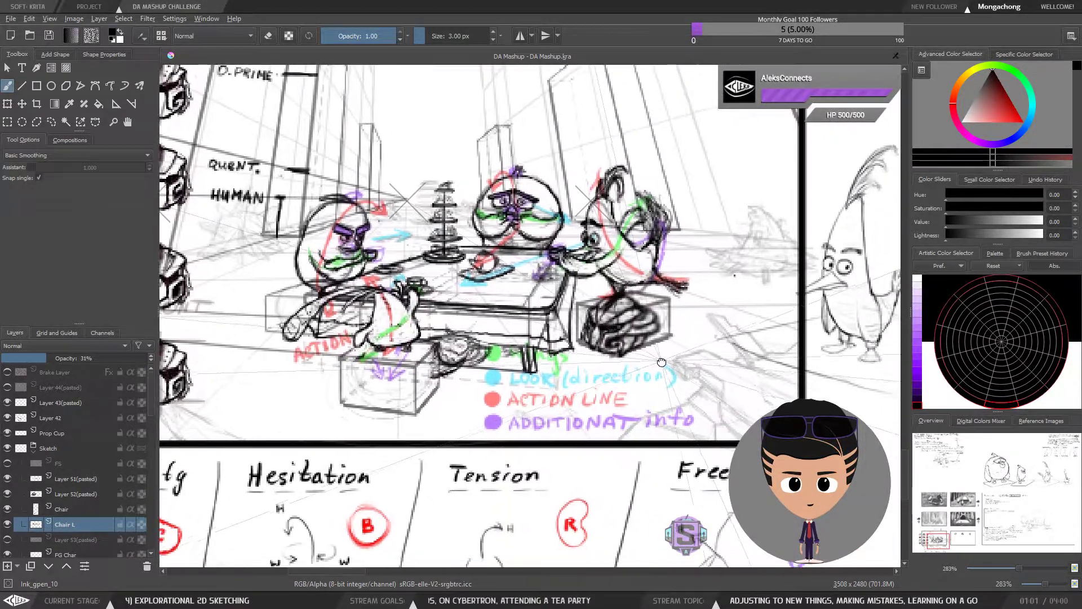
left_click(70, 495)
left_click(7, 494)
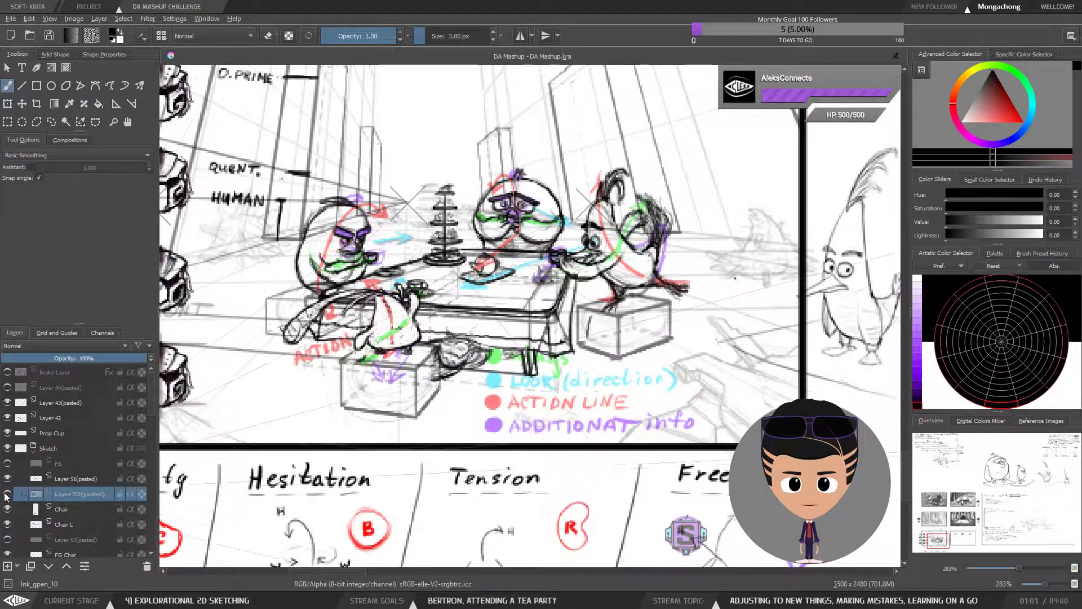
left_click(7, 494)
left_click(8, 495)
left_click(8, 495)
Step: Touch up the helmet seat's lines up close with brush and eraser, and check it against the scene
scroll(671, 363, "up", 2)
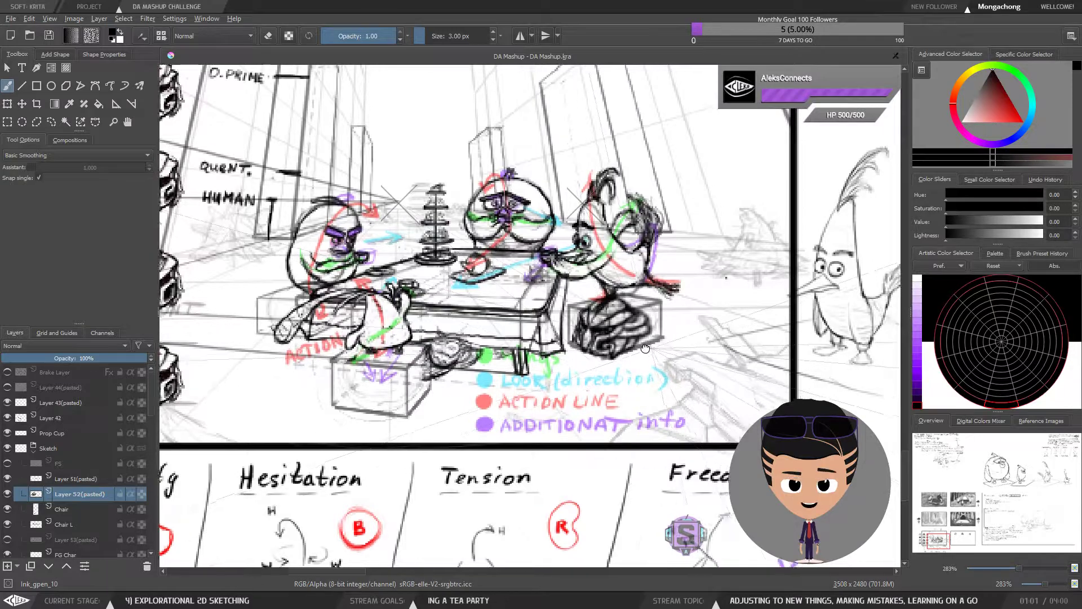
scroll(672, 364, "down", 2)
scroll(672, 363, "up", 2)
key("e")
key("e")
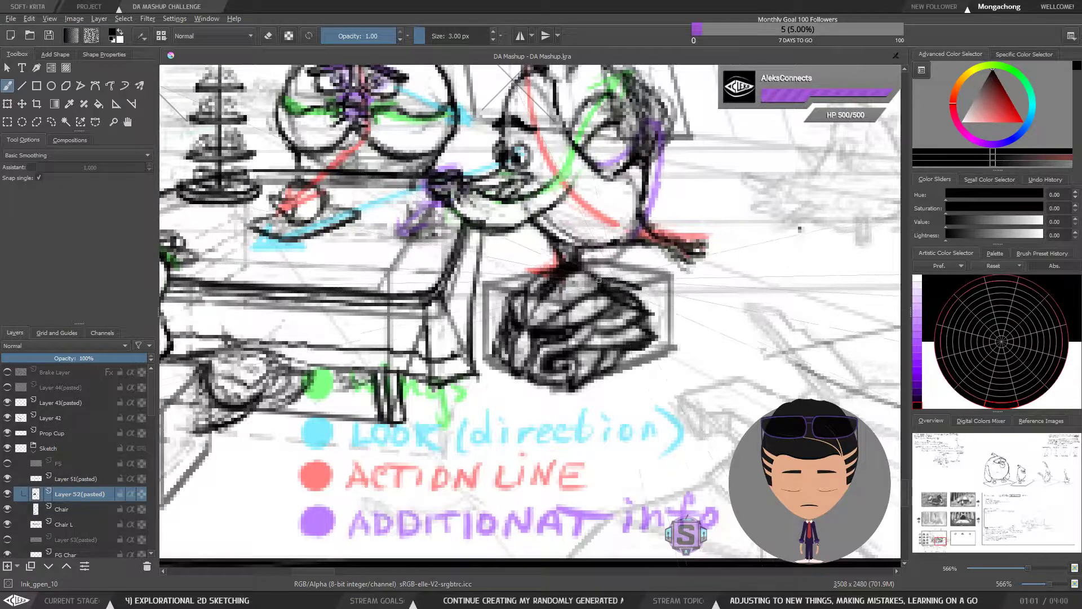
key("e")
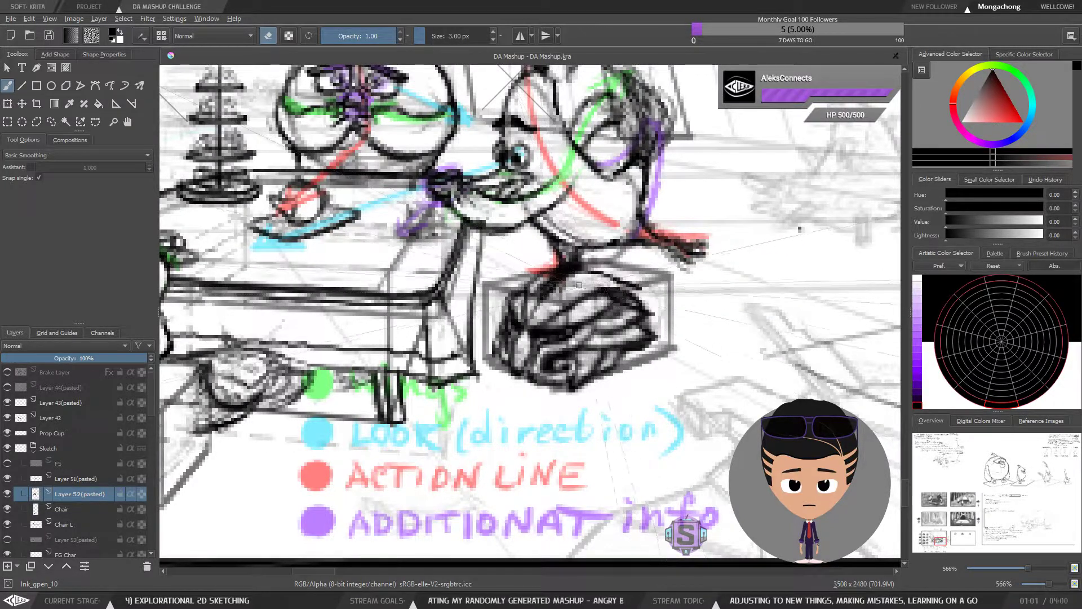
key("minus")
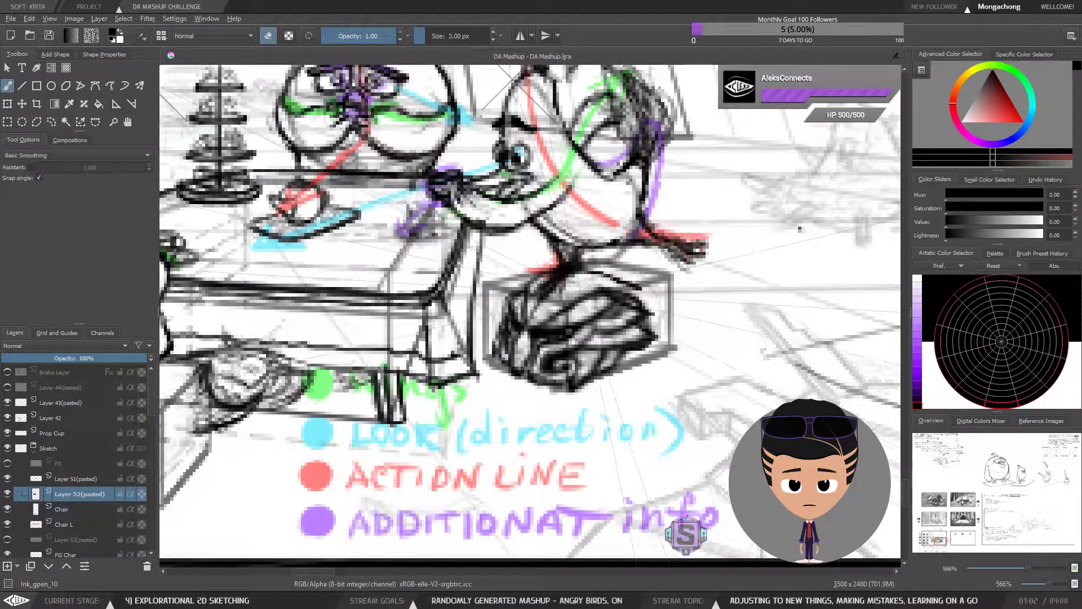
key("minus")
left_click_drag(604, 300, 735, 301)
key("minus")
key("minus")
key("plus")
key("plus")
mouse_move(690, 328)
left_mouse_down()
mouse_move(777, 361)
mouse_move(797, 339)
mouse_move(713, 340)
mouse_move(699, 353)
left_mouse_up()
Step: Refine the helmet seat's contour inside its box, alternating between drawing and erasing
key("e")
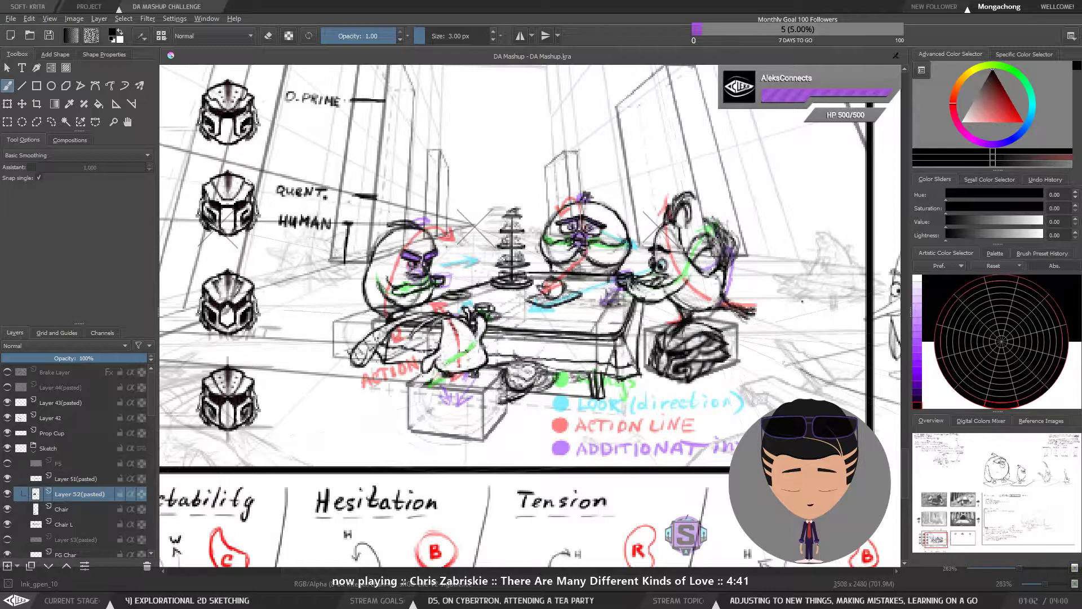
key("e")
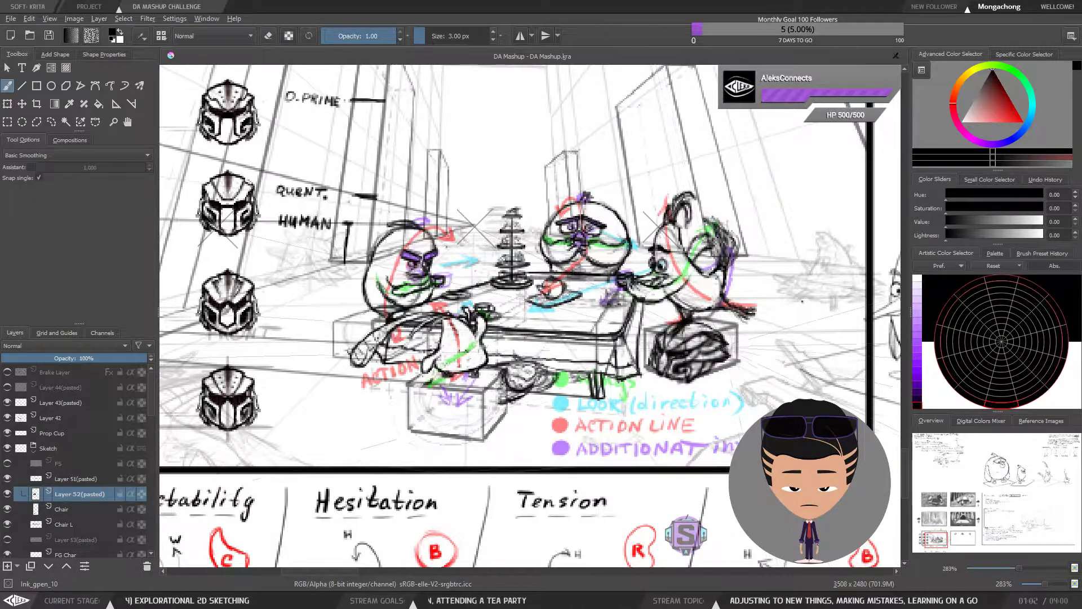
scroll(599, 354, "down", 3)
scroll(620, 354, "up", 3)
key("e")
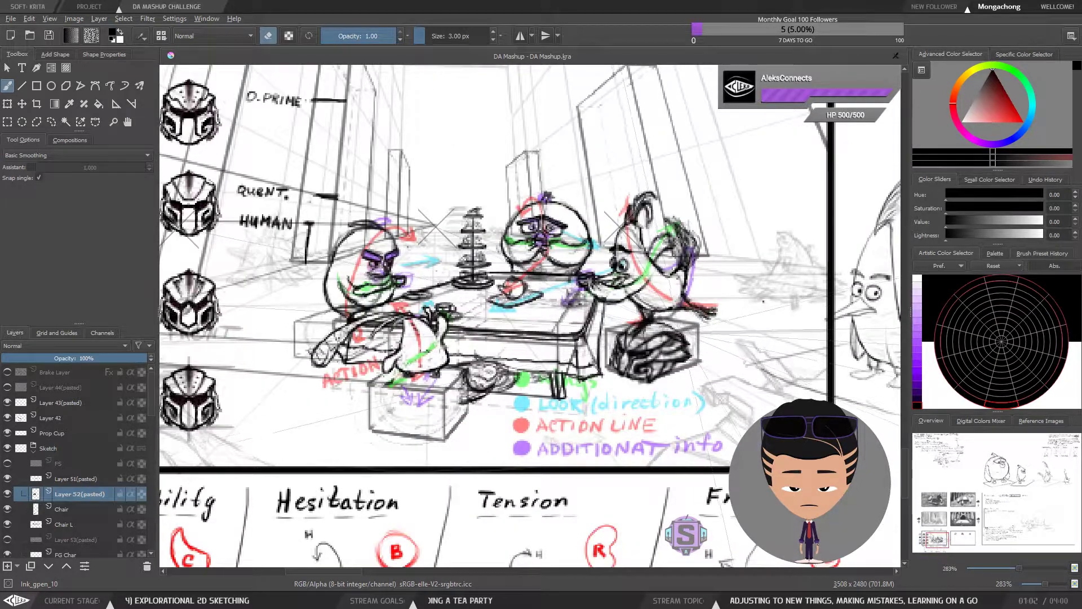
key("e")
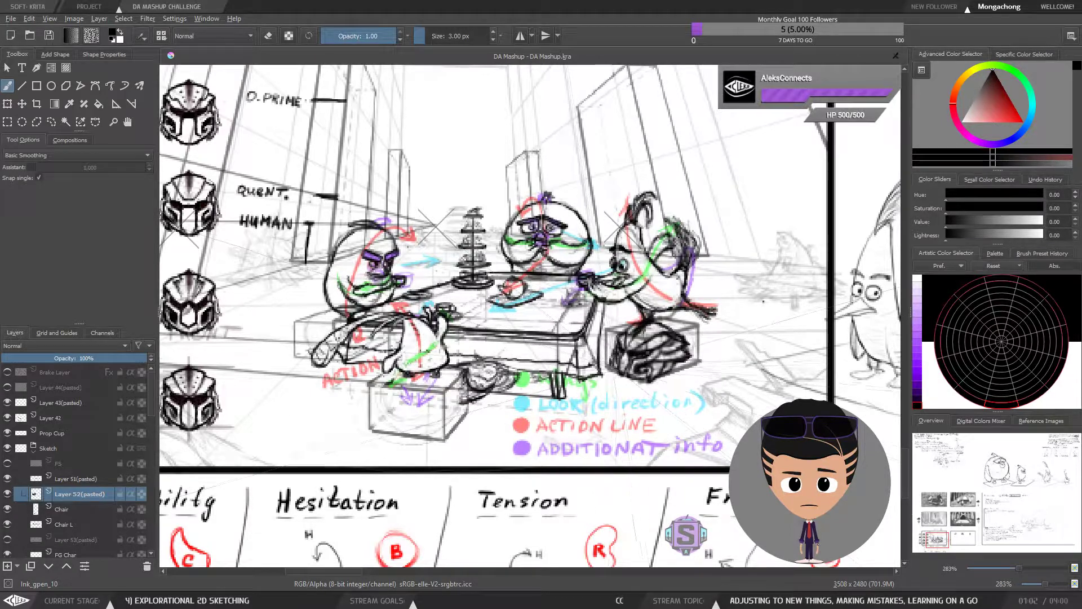
left_click_drag(643, 352, 563, 371)
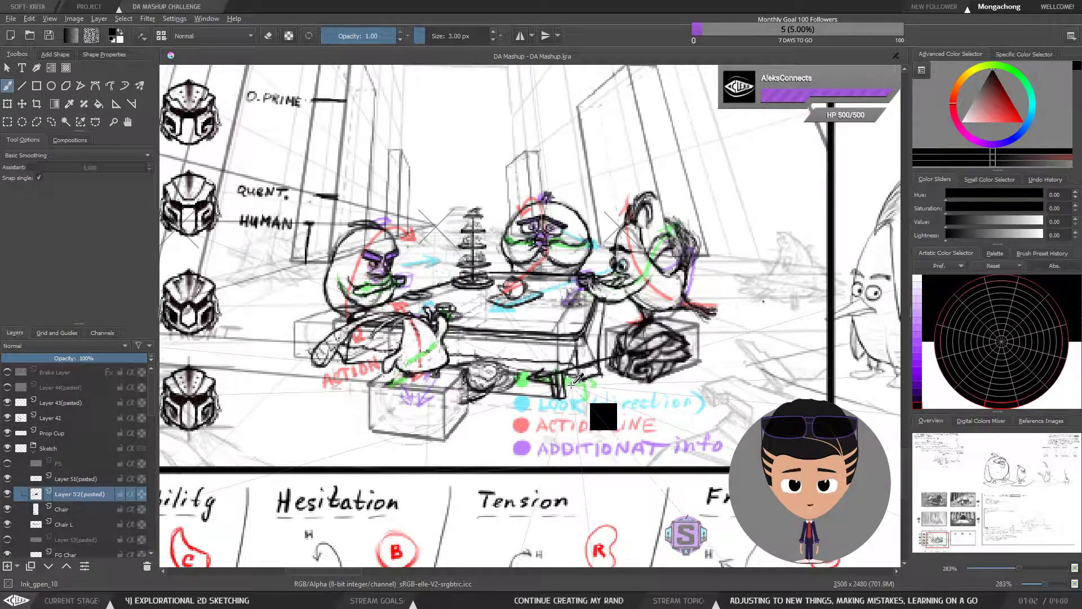
left_click_drag(535, 379, 592, 386)
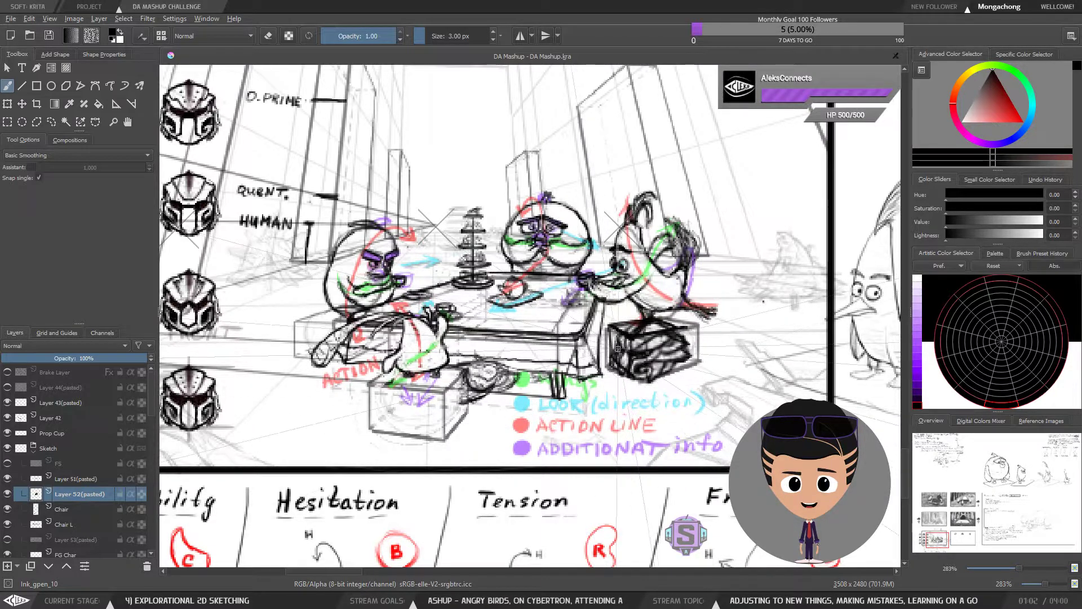
left_click_drag(532, 358, 558, 348)
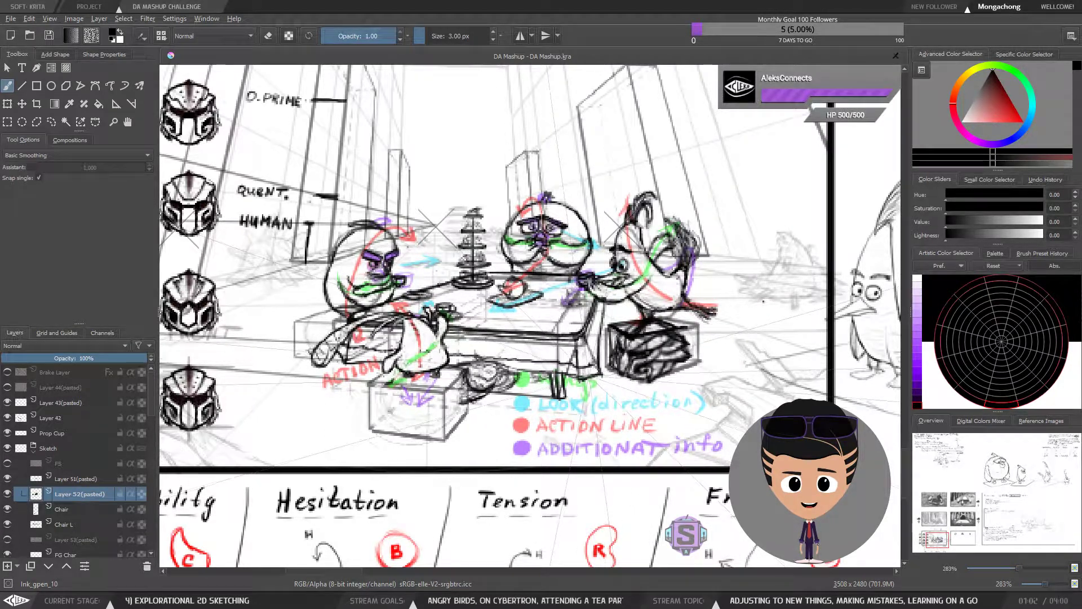
key("ctrl+z")
key("ctrl+z")
key("ctrl+z")
Step: Check the helmet seat against the whole panel, mirroring the canvas view and restoring it
scroll(530, 316, "down", 6)
scroll(529, 315, "up", 6)
left_click_drag(580, 389, 484, 391)
scroll(484, 391, "up", 2)
scroll(592, 324, "down", 4)
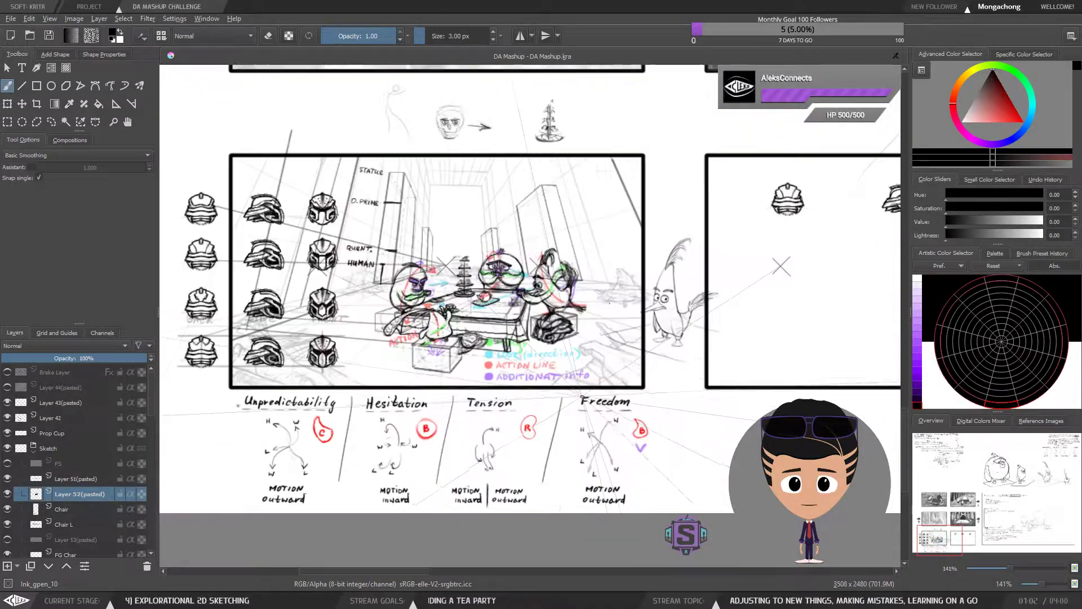
key("m")
key("m")
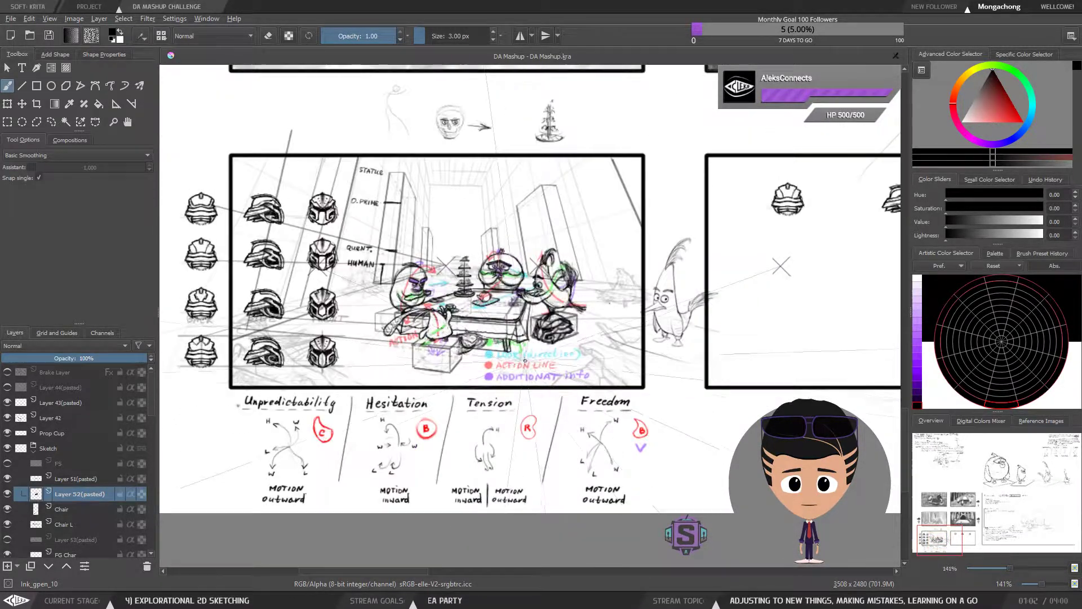
key("m")
key("m")
Step: Examine the helmet seat and its box up close and beside the table and characters
key("ctrl+plus")
key("ctrl+plus")
key("ctrl+plus")
key("ctrl+plus")
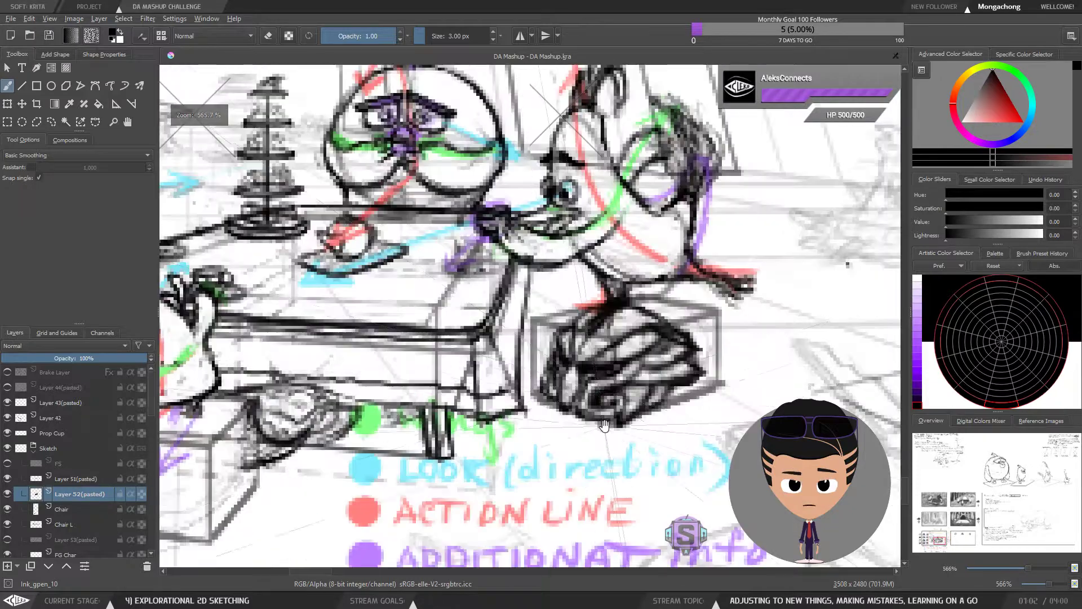
left_click_drag(602, 423, 572, 405)
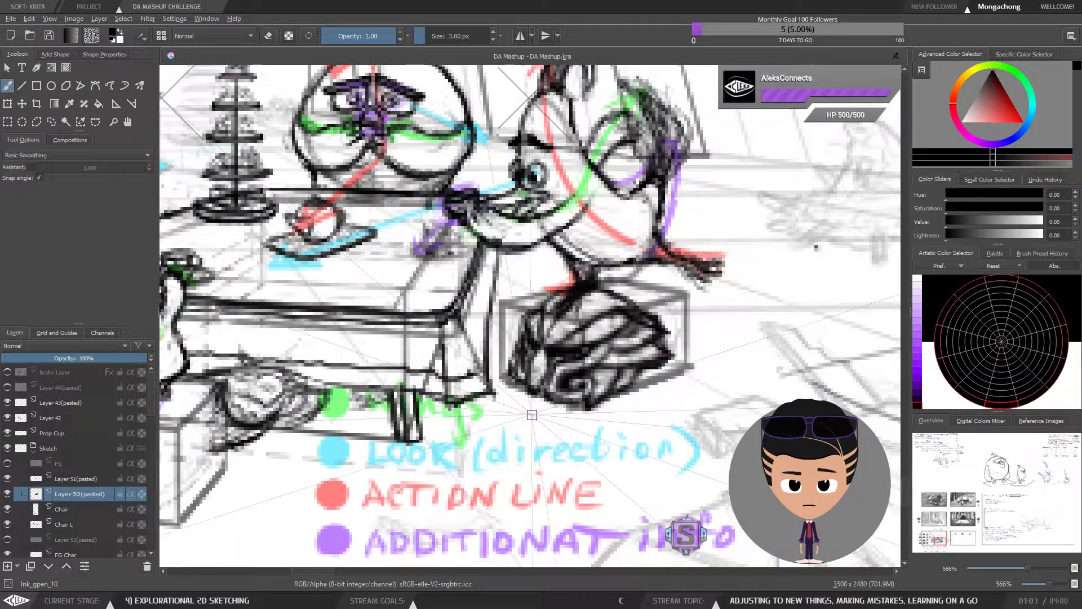
key("ctrl+minus")
key("ctrl+minus")
left_click_drag(537, 390, 568, 396)
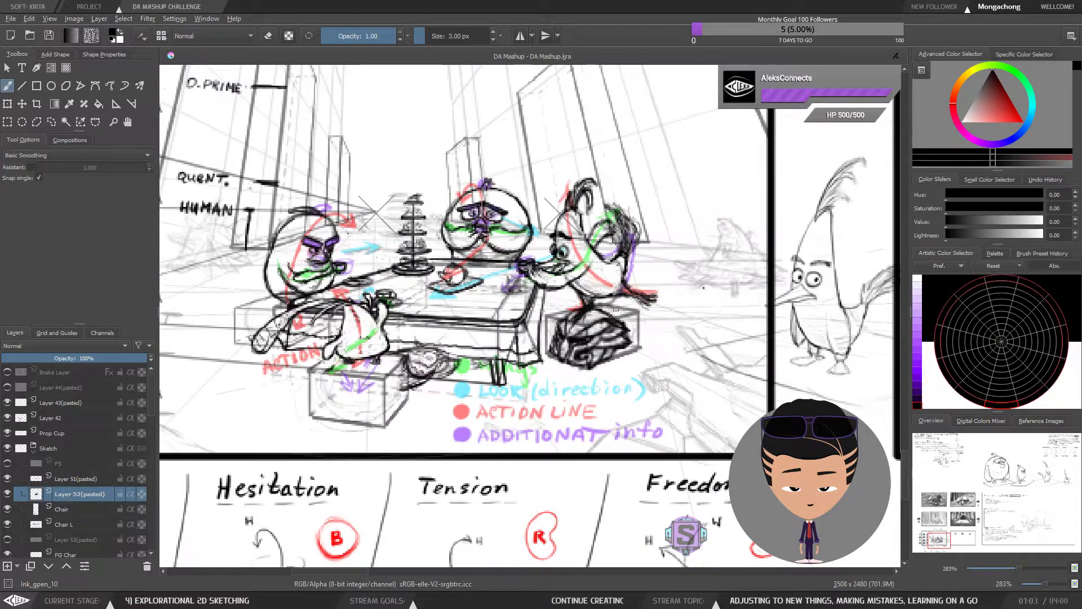
Step: Rough in the curved bands of a helmet seat inside the box under the front character, using a 4 px brush
left_click_drag(493, 415, 571, 407)
mouse_move(440, 405)
left_mouse_down()
mouse_move(462, 411)
mouse_move(431, 386)
left_mouse_up()
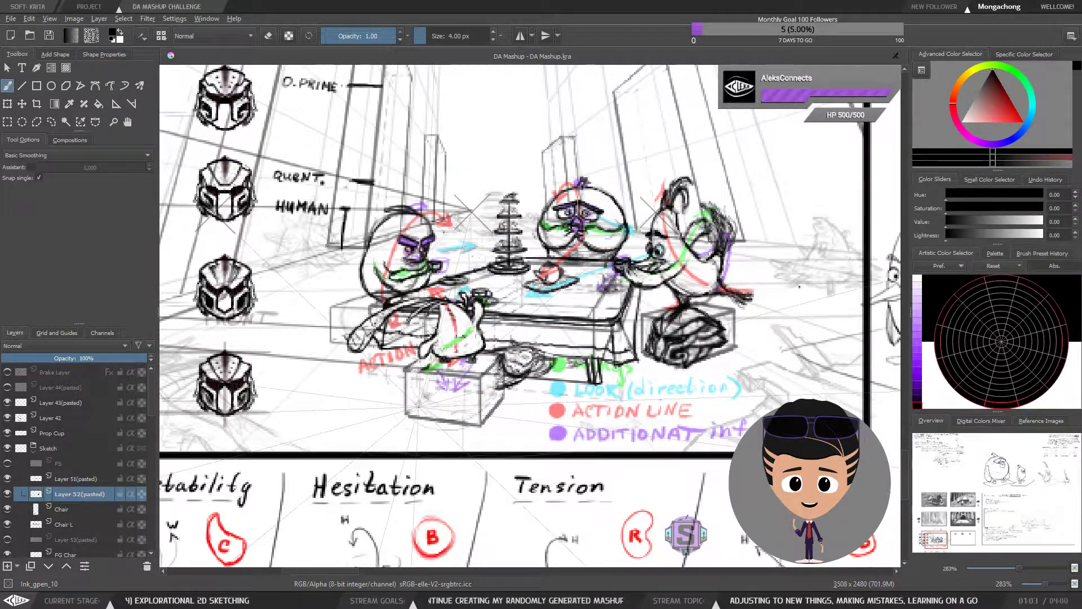
left_click_drag(419, 406, 649, 407)
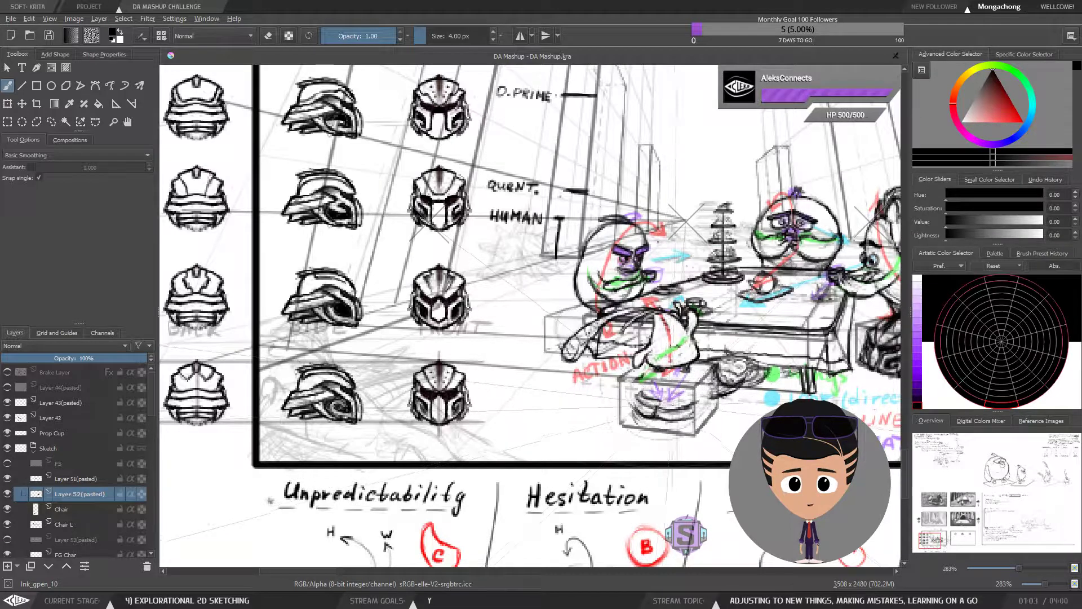
Step: Clean up the front helmet seat's curved bands, alternating between erasing and redrawing
key("e")
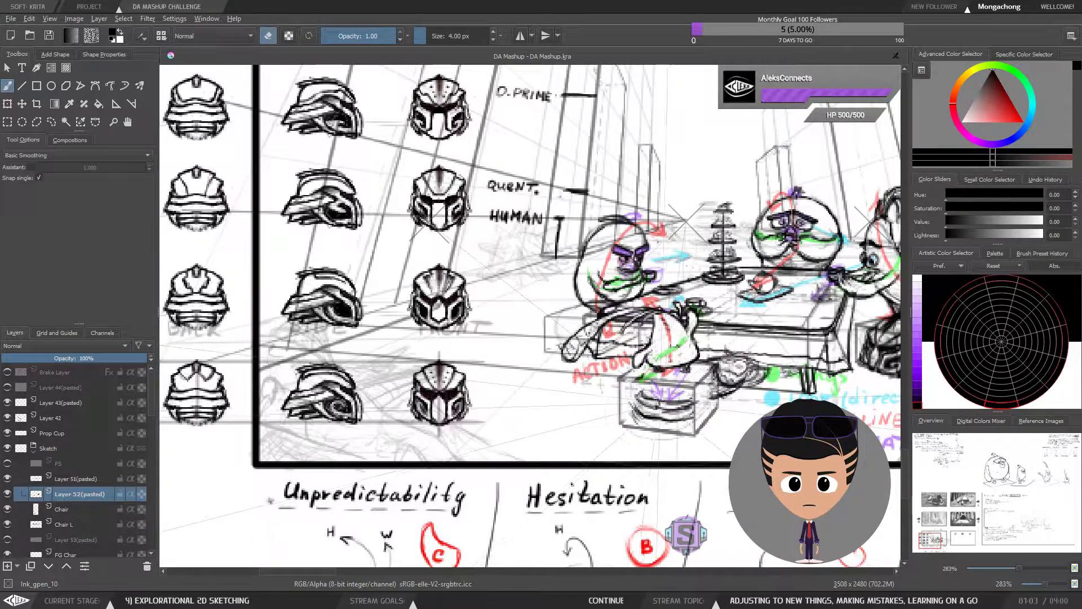
key("e")
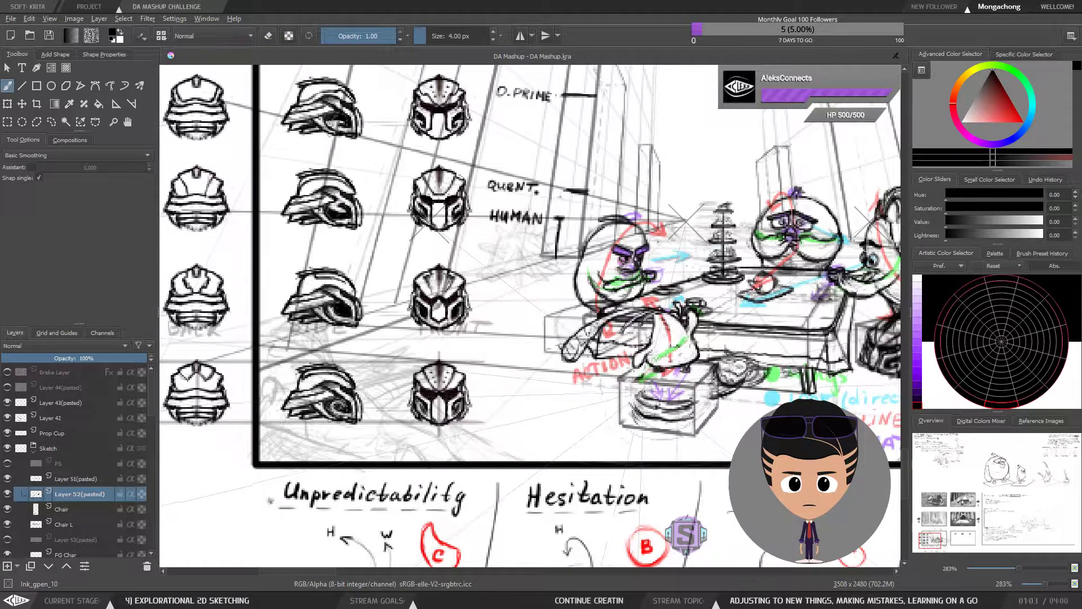
key("e")
key("e")
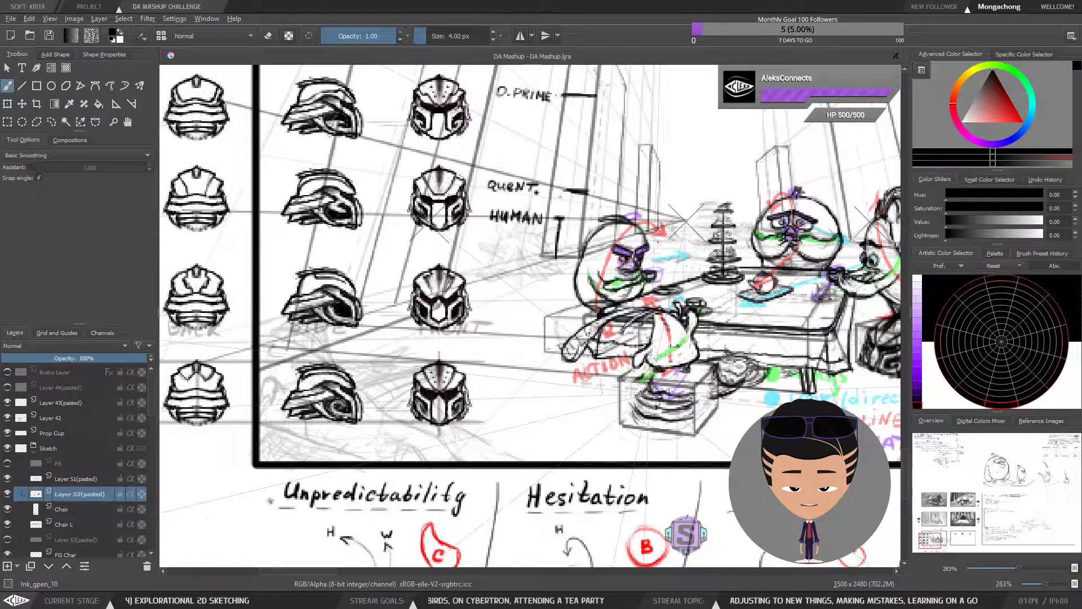
key("e")
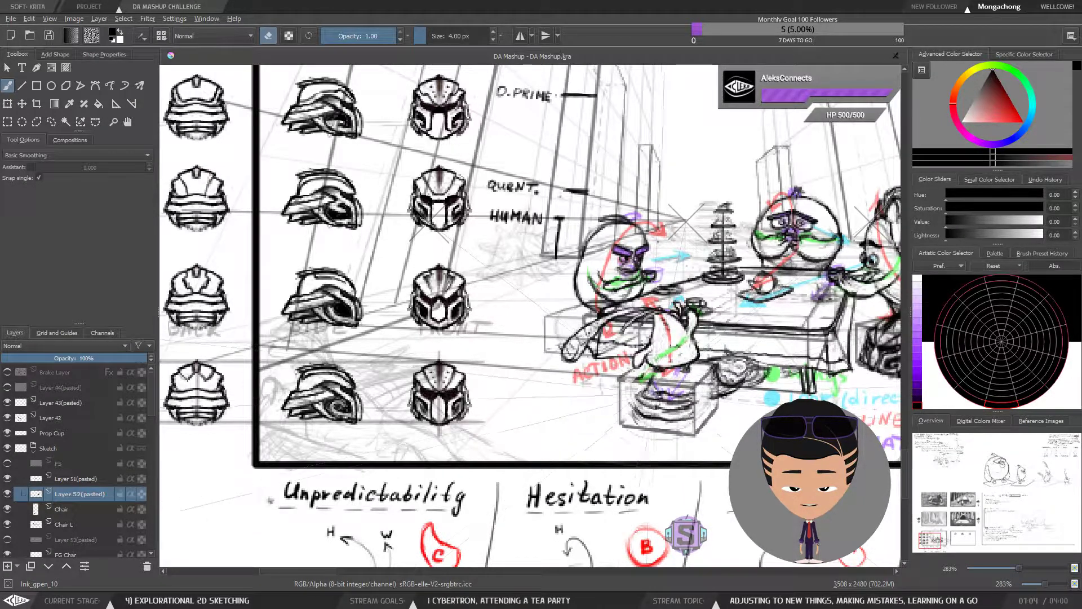
key("e")
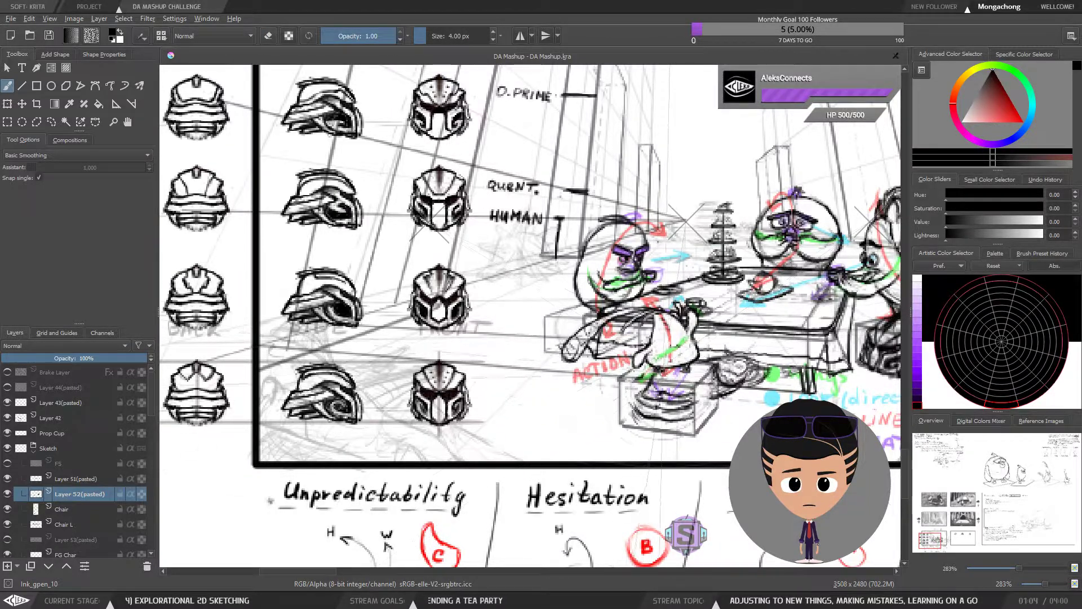
Step: Outline-select the front helmet seat's sketch and move it toward the left side of its box
left_click_drag(699, 360, 665, 344)
key("l")
left_click_drag(686, 417, 637, 356)
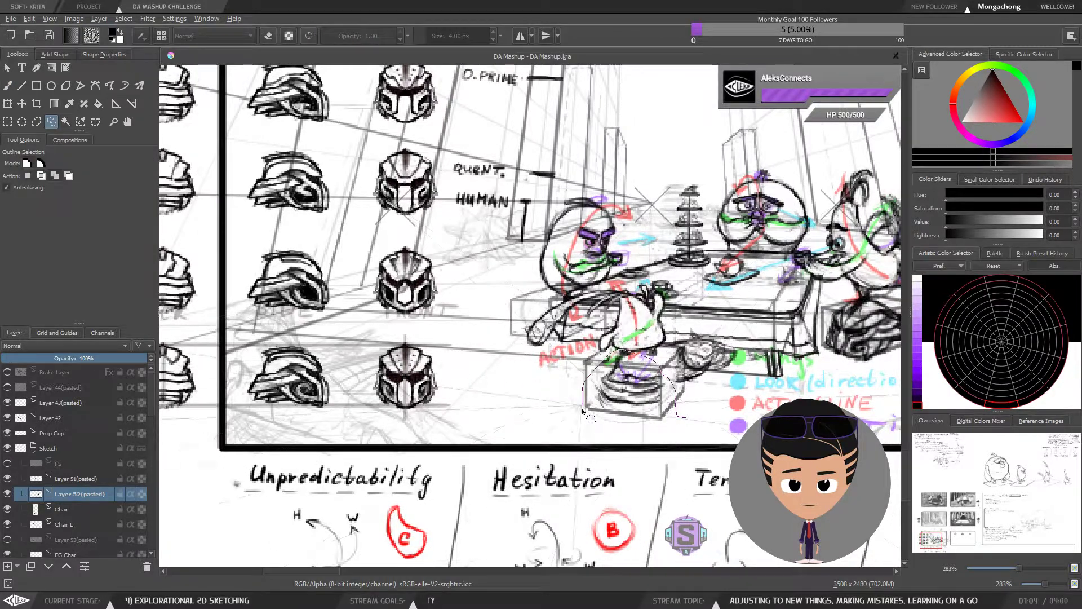
left_click_drag(583, 404, 589, 410)
key("t")
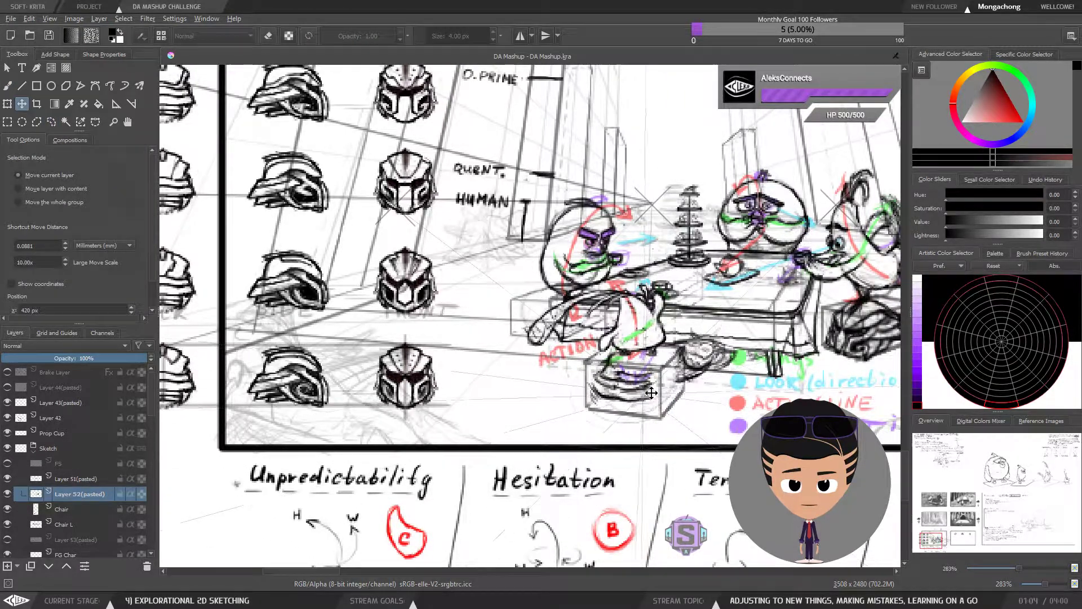
key("b")
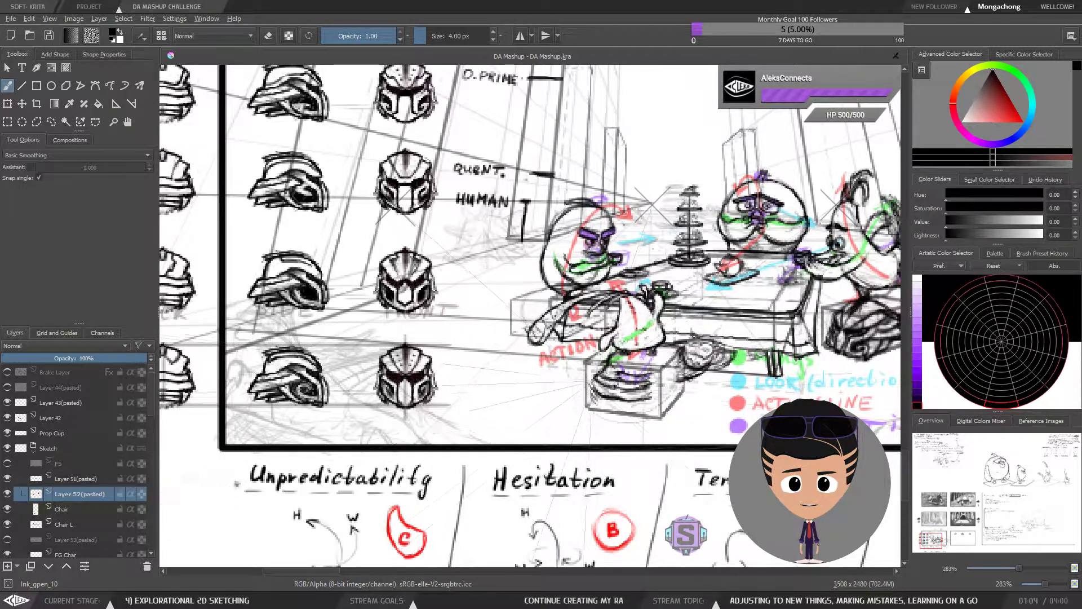
Step: Extend the front helmet seat with more band lines across the box and tidy them with the eraser
left_click_drag(600, 393, 661, 393)
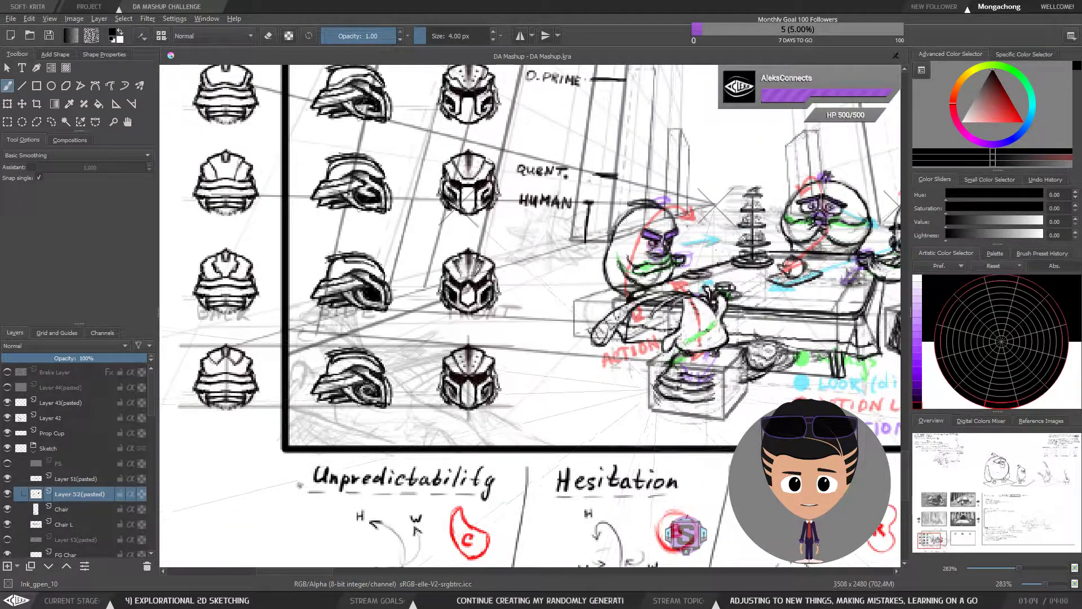
left_click_drag(630, 369, 617, 352)
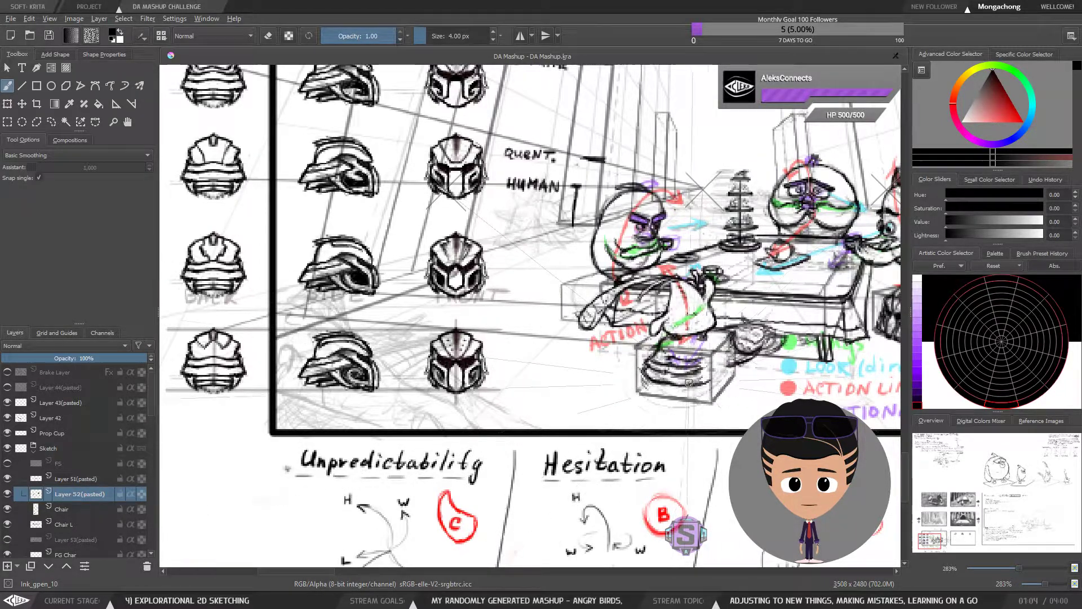
mouse_move(712, 358)
left_mouse_down()
mouse_move(676, 357)
mouse_move(709, 360)
left_mouse_up()
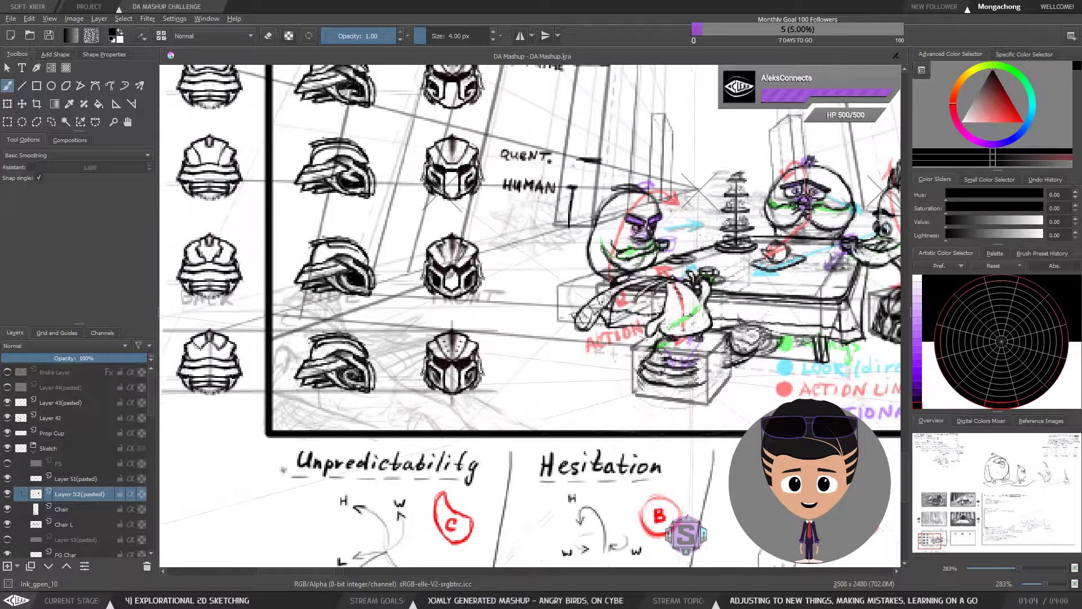
key("e")
key("e")
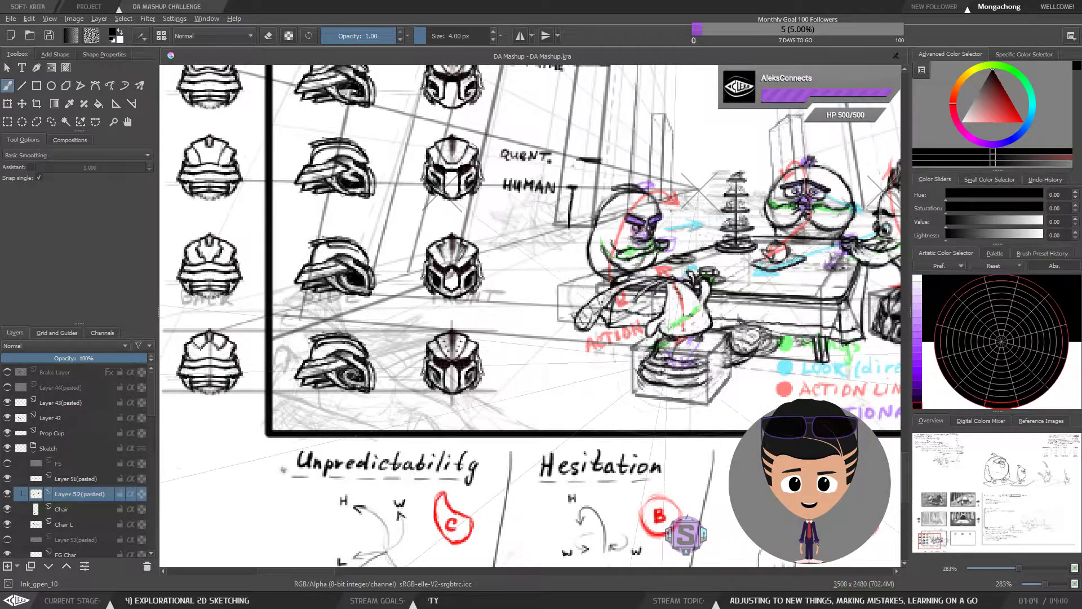
Step: Outline-select the front helmet seat again and move it slightly lower in its box
key("ctrl+r")
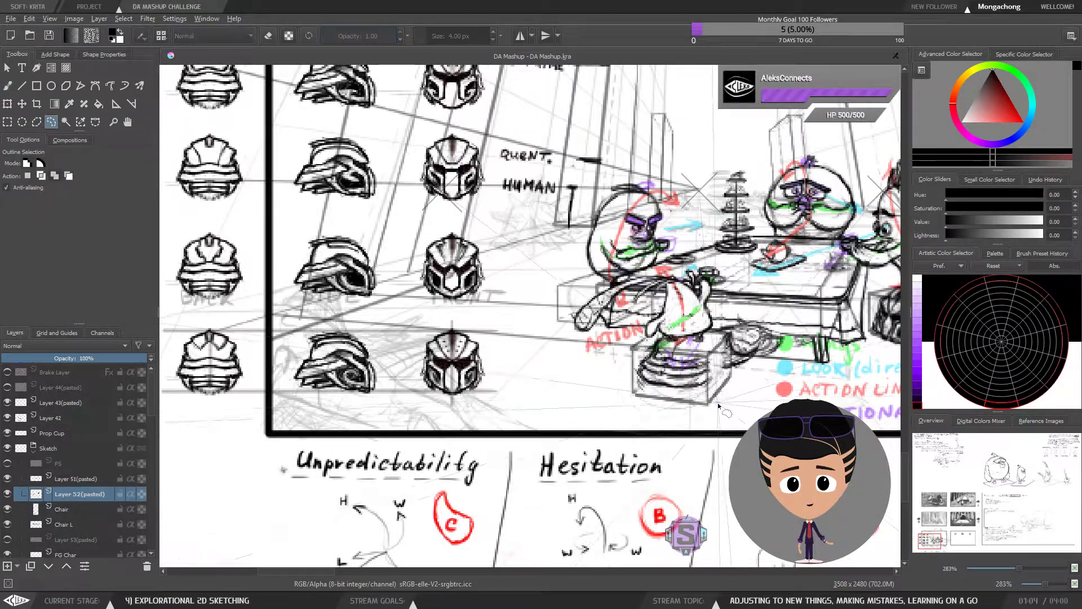
key("t")
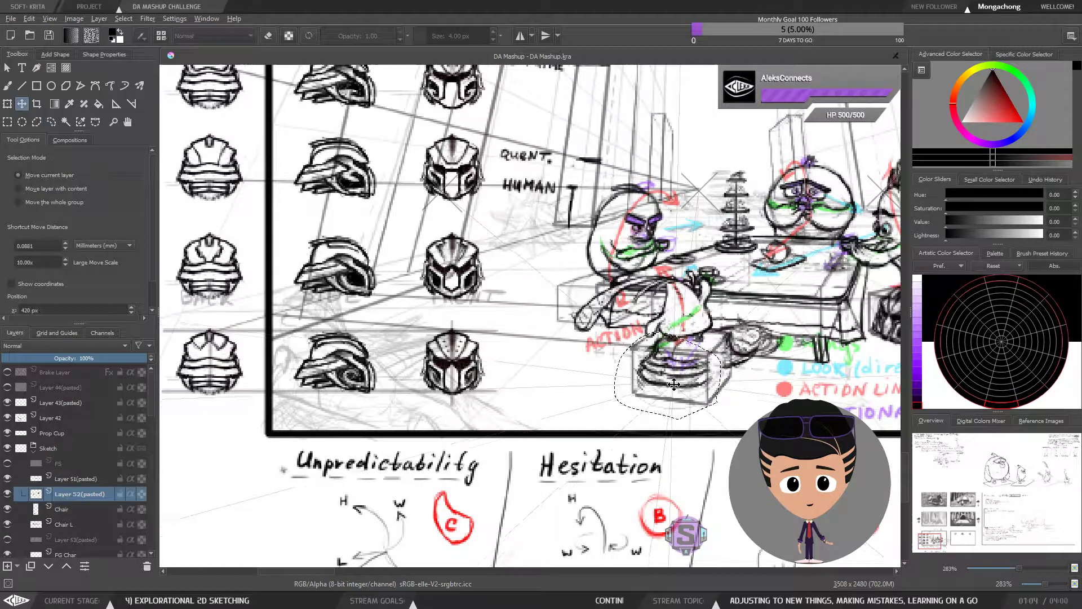
key("b")
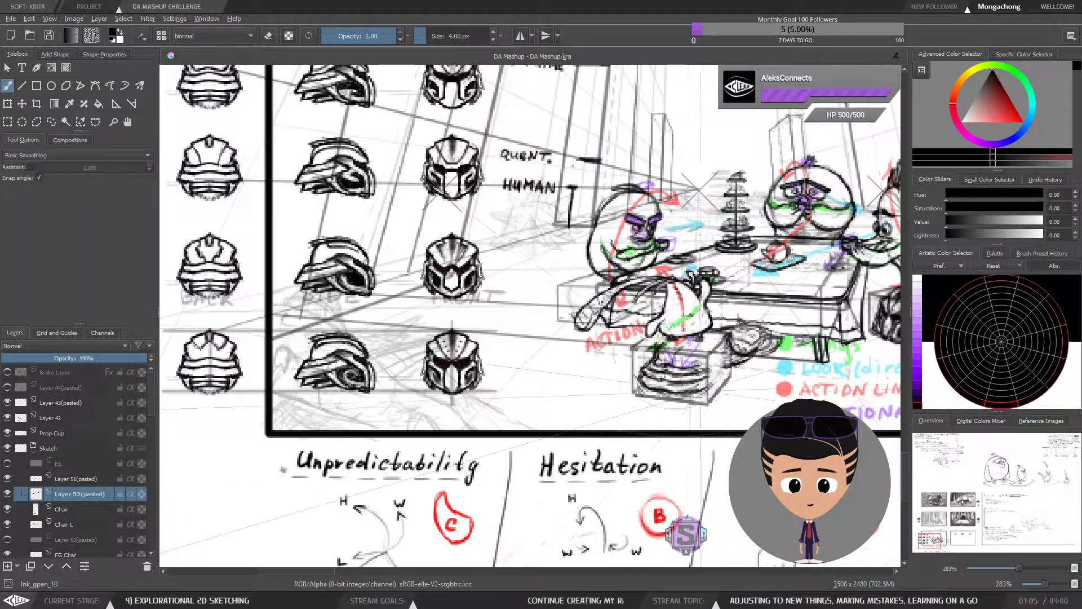
Step: Redraw the front helmet seat's stacked bands and outer edges, erasing stray lines between strokes
left_click_drag(686, 361, 664, 366)
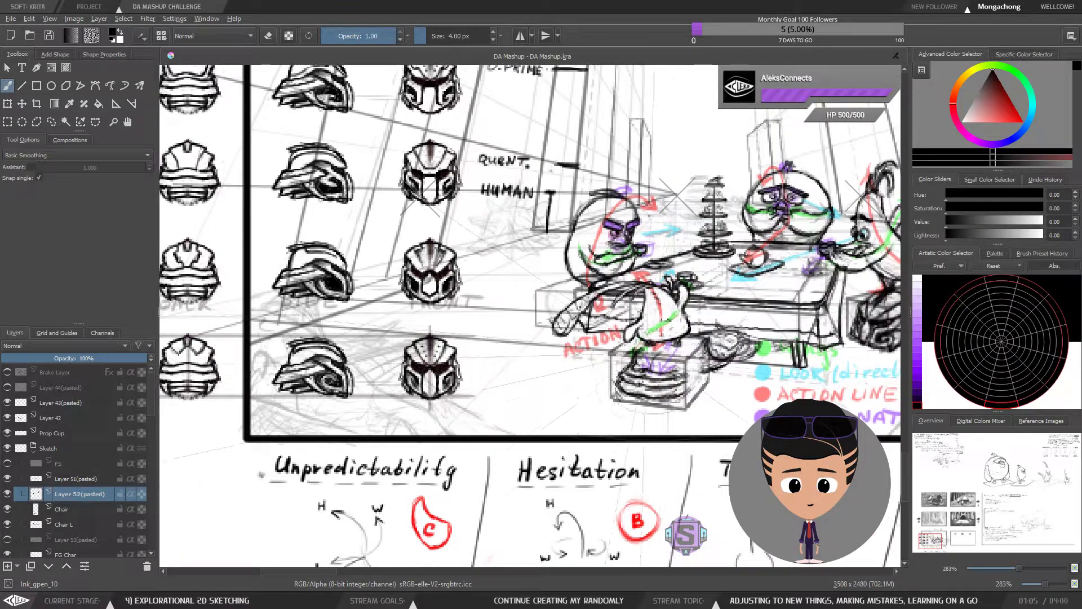
key("e")
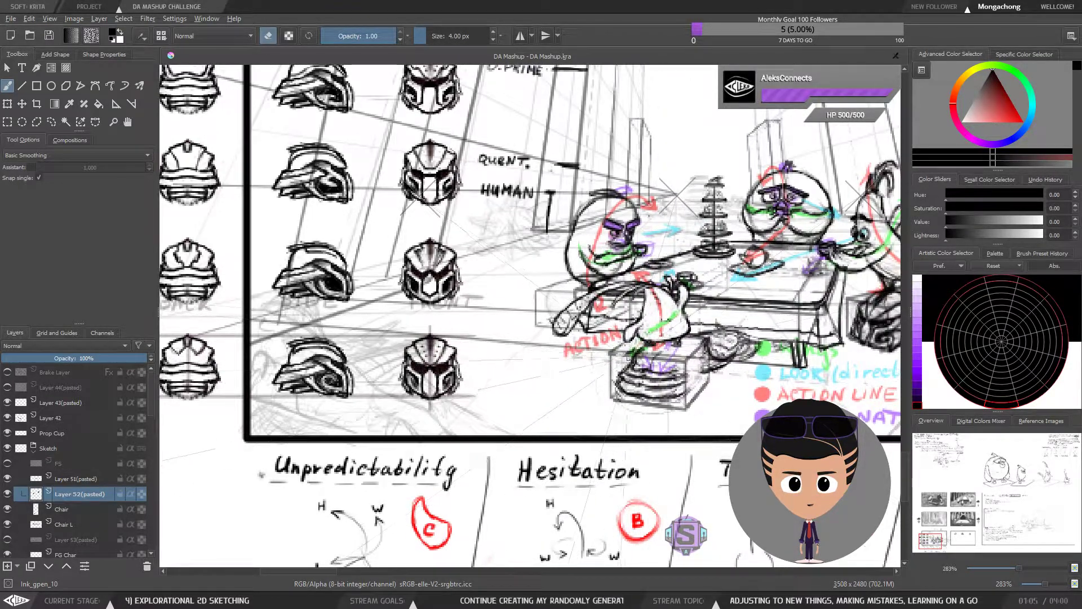
key("e")
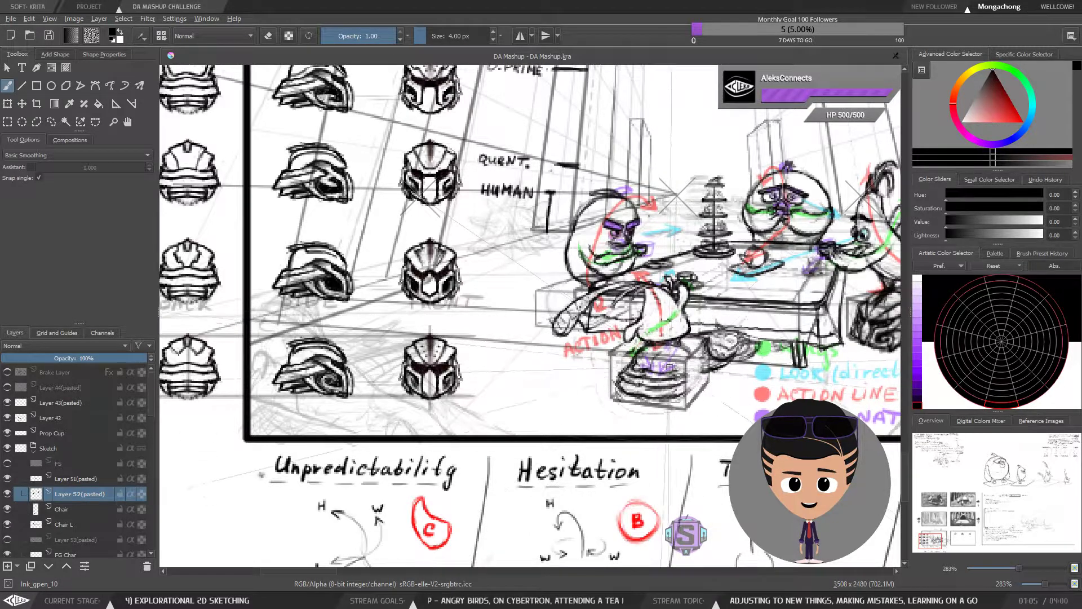
left_click_drag(677, 199, 694, 192)
left_click_drag(712, 296, 694, 301)
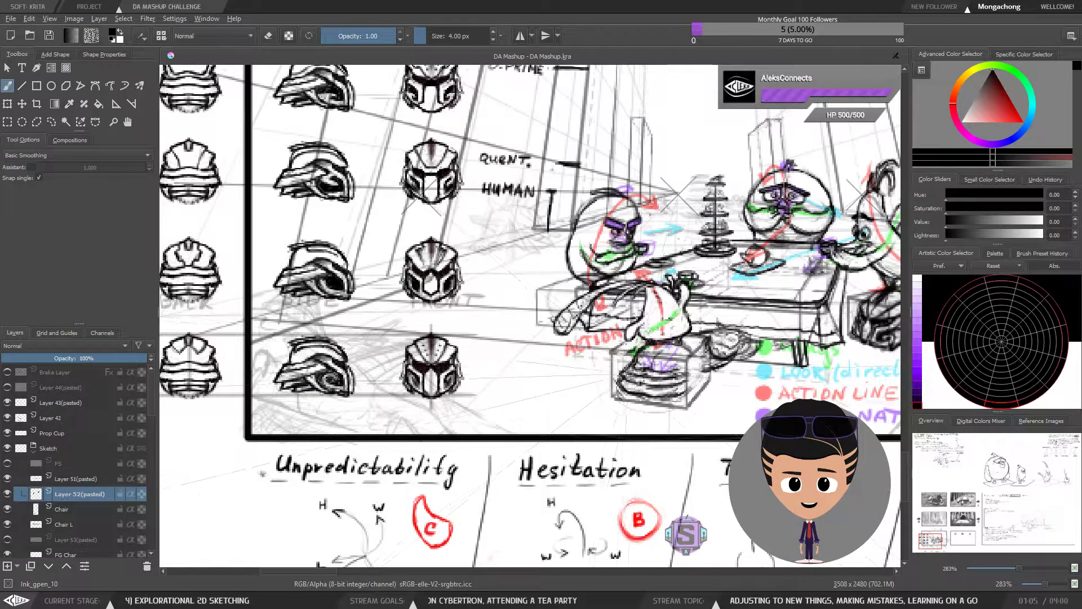
key("e")
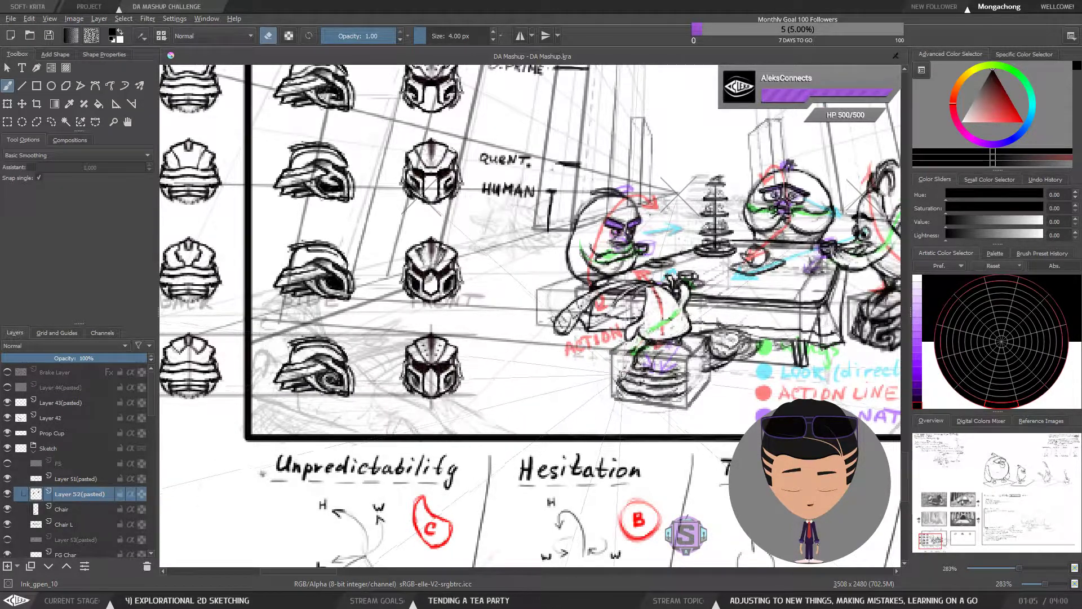
key("e")
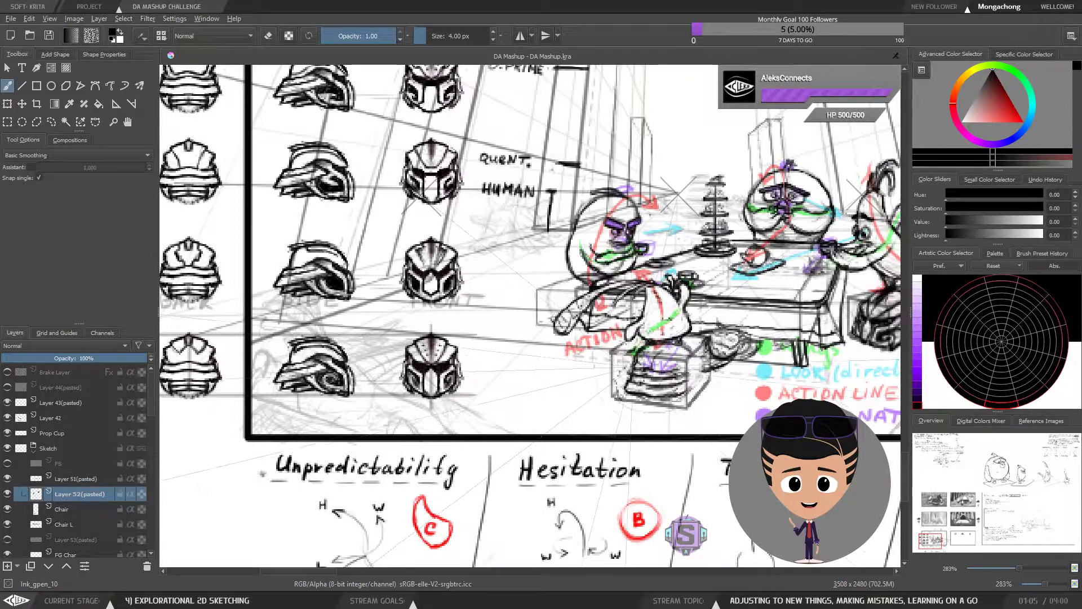
key("e")
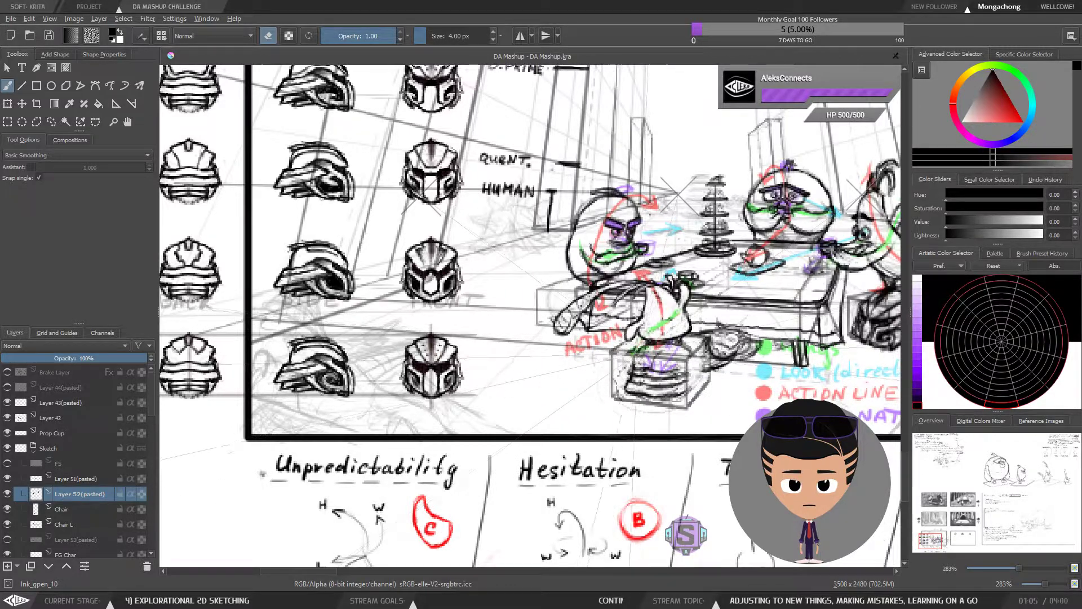
key("e")
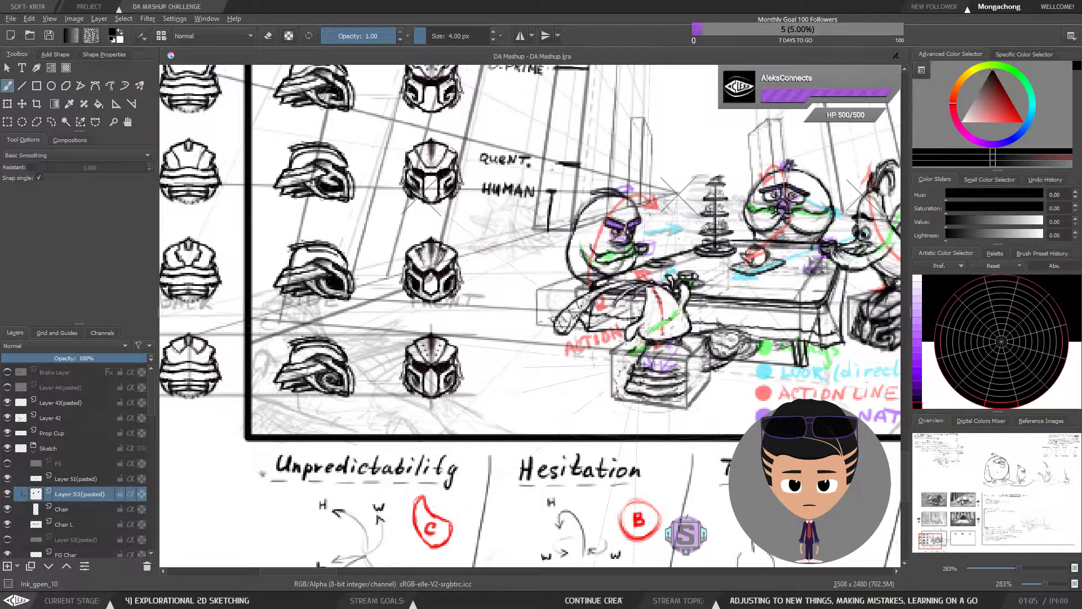
Step: Refine the upper edge and sides of the front helmet seat with brush and eraser
left_click_drag(653, 361, 596, 361)
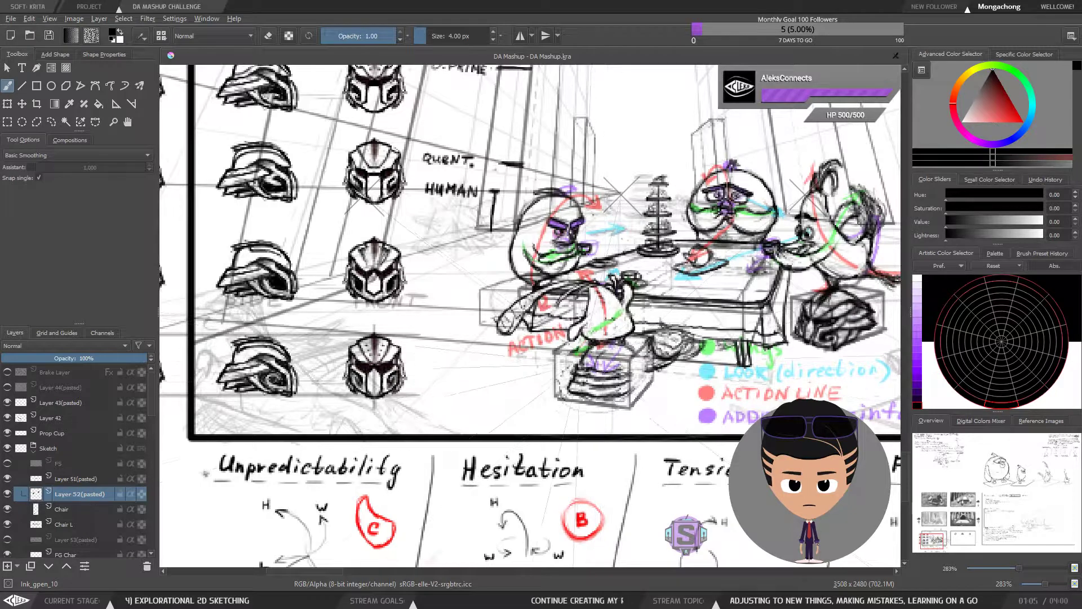
key("e")
key("e")
key("e")
key("e")
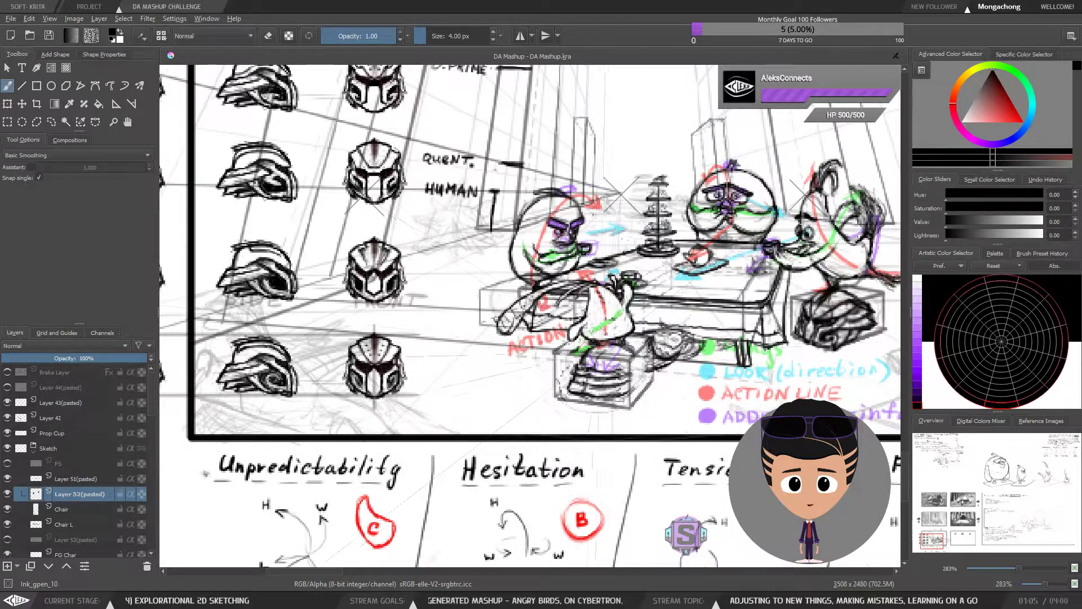
Step: Sketch the upper part of the front helmet seat beneath the character and check it against the whole panel
left_click_drag(599, 368, 683, 376)
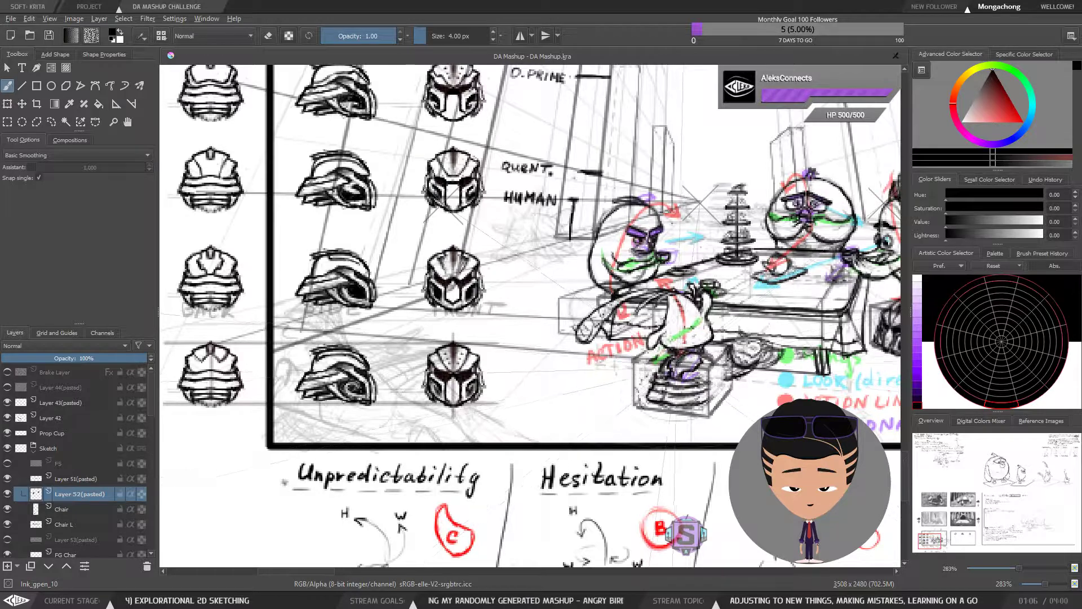
key("e")
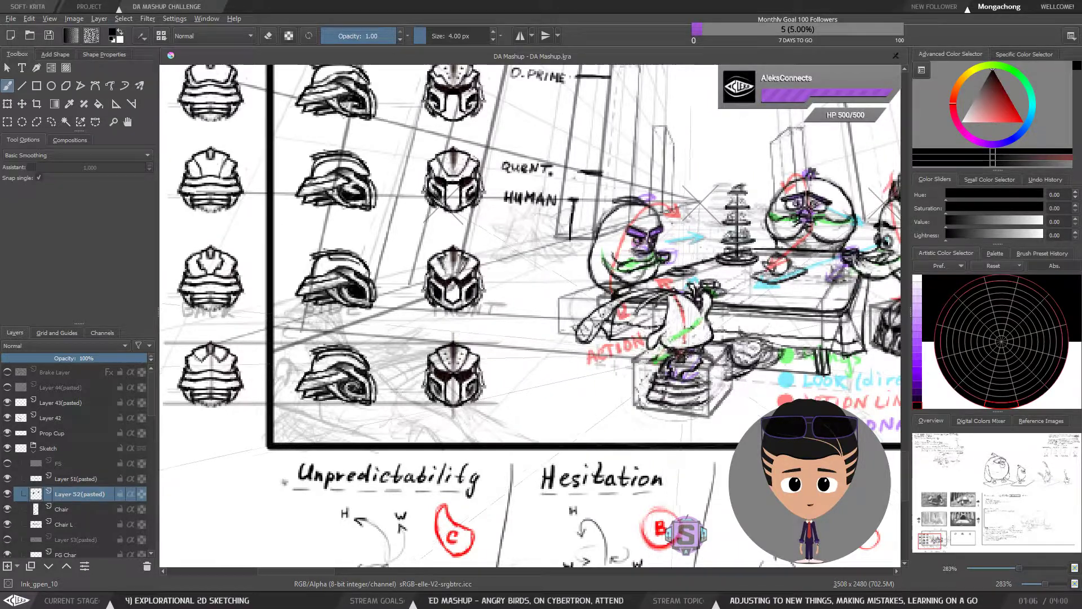
scroll(477, 292, "down", 4)
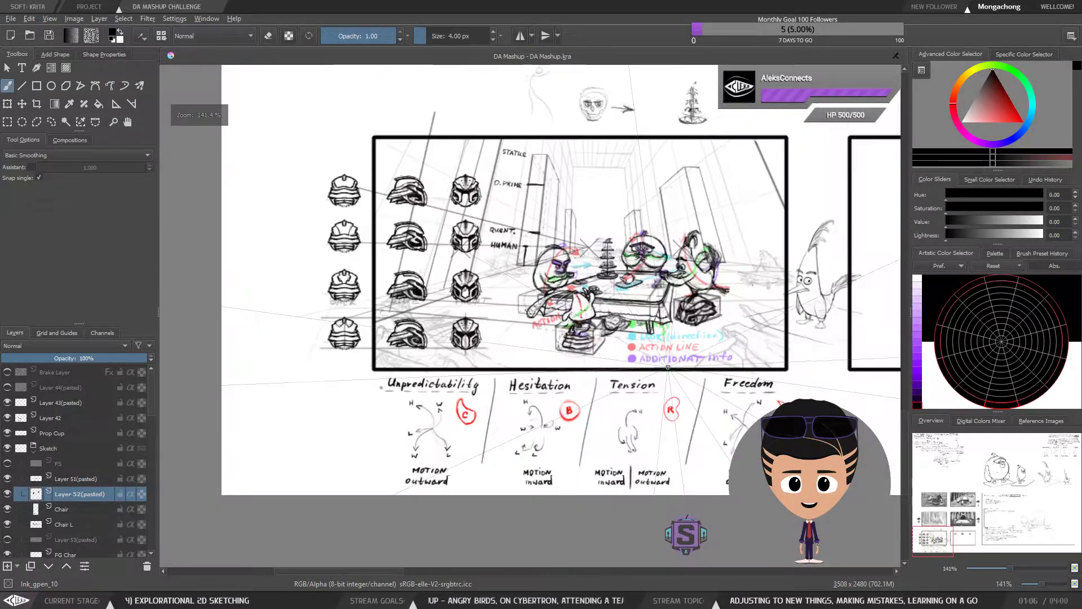
scroll(603, 354, "up", 3)
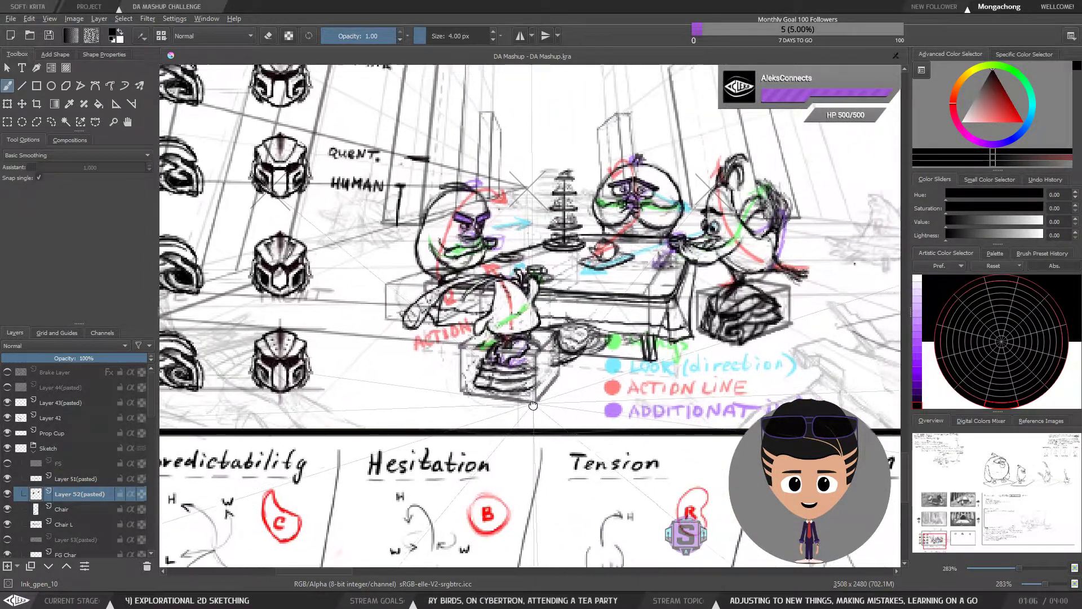
Step: Rework the upper lines of the front helmet seat beneath the character, alternating brush strokes with erasing
key("ctrl+plus")
key("ctrl+plus")
left_click_drag(586, 400, 650, 398)
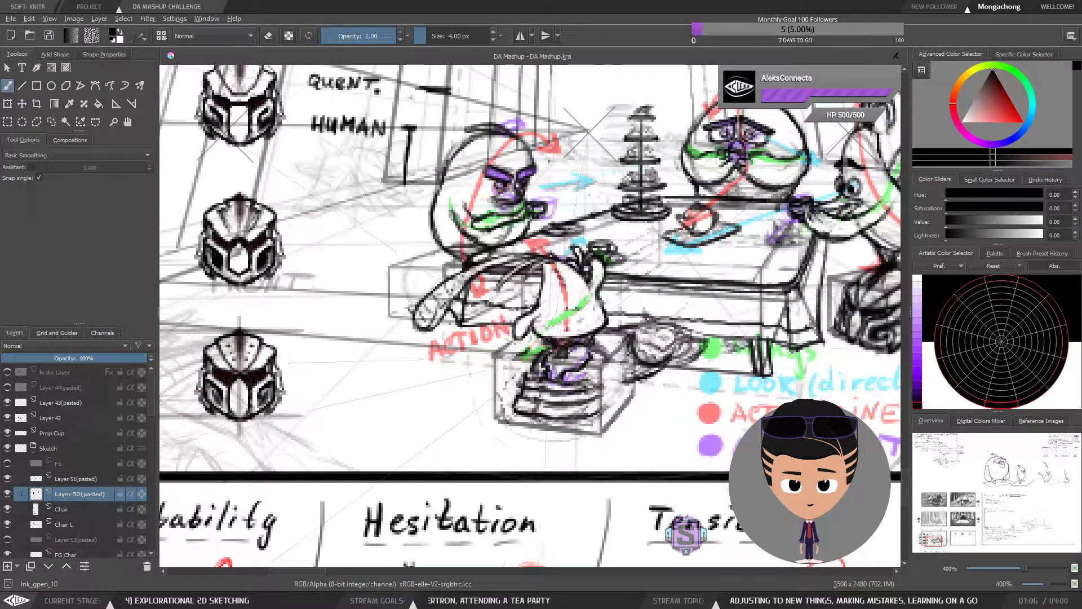
key("e")
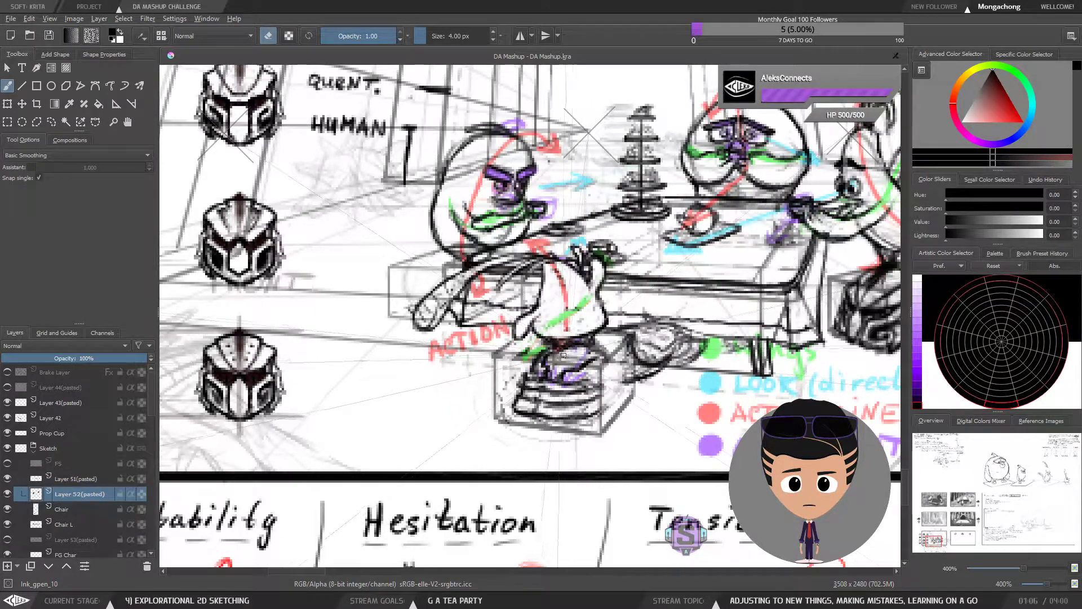
key("e")
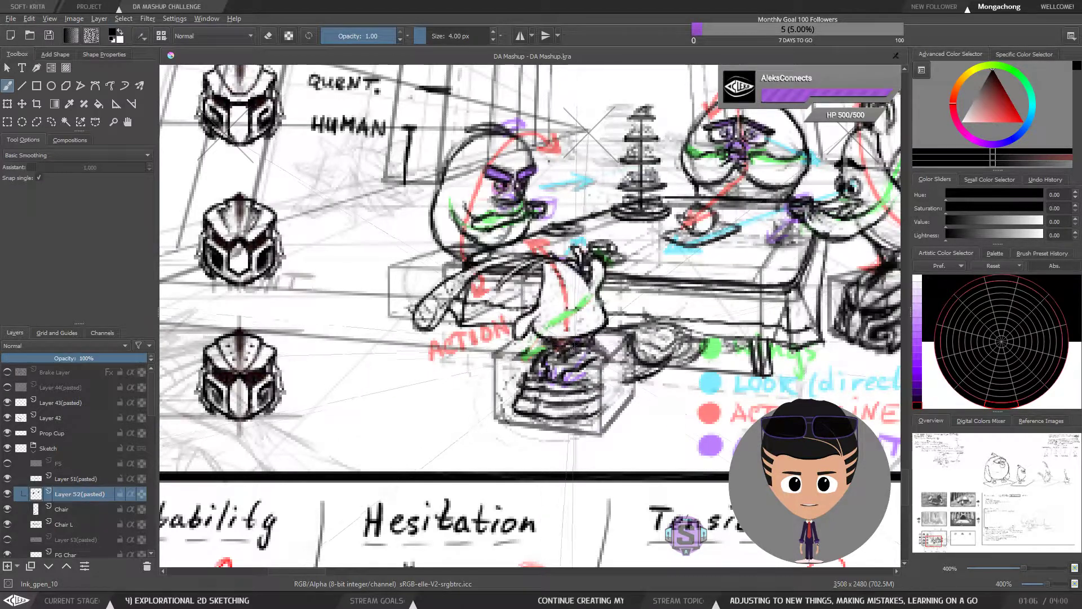
key("e")
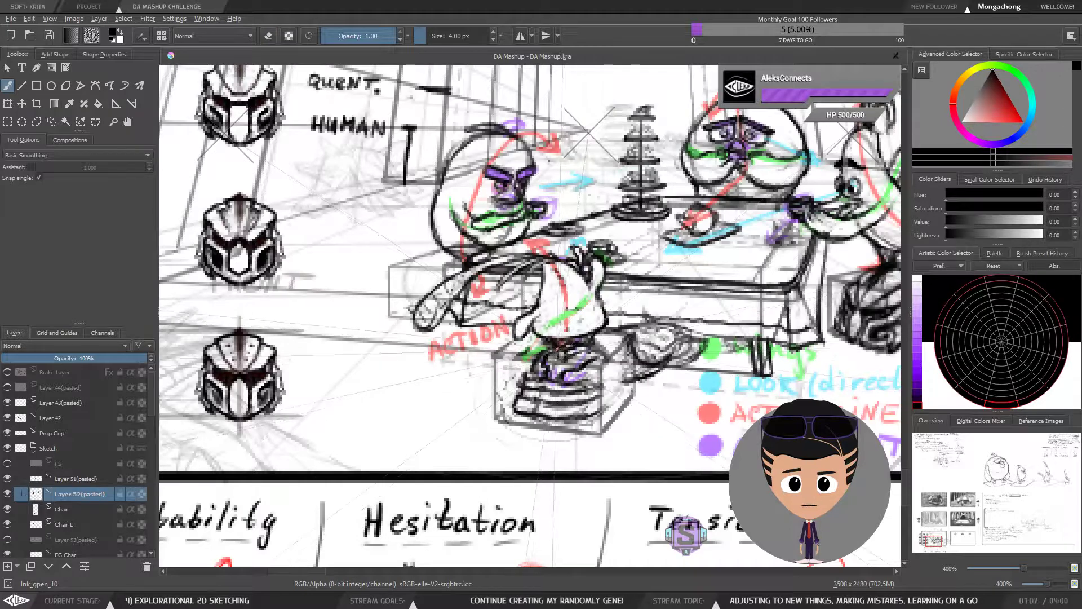
key("e")
key("e")
key("e")
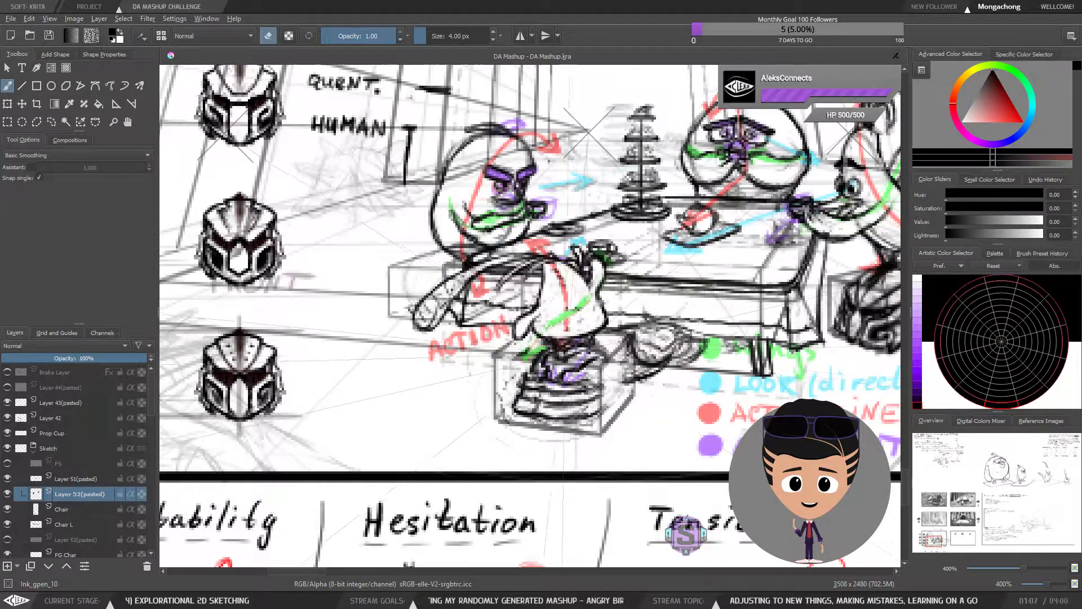
key("e")
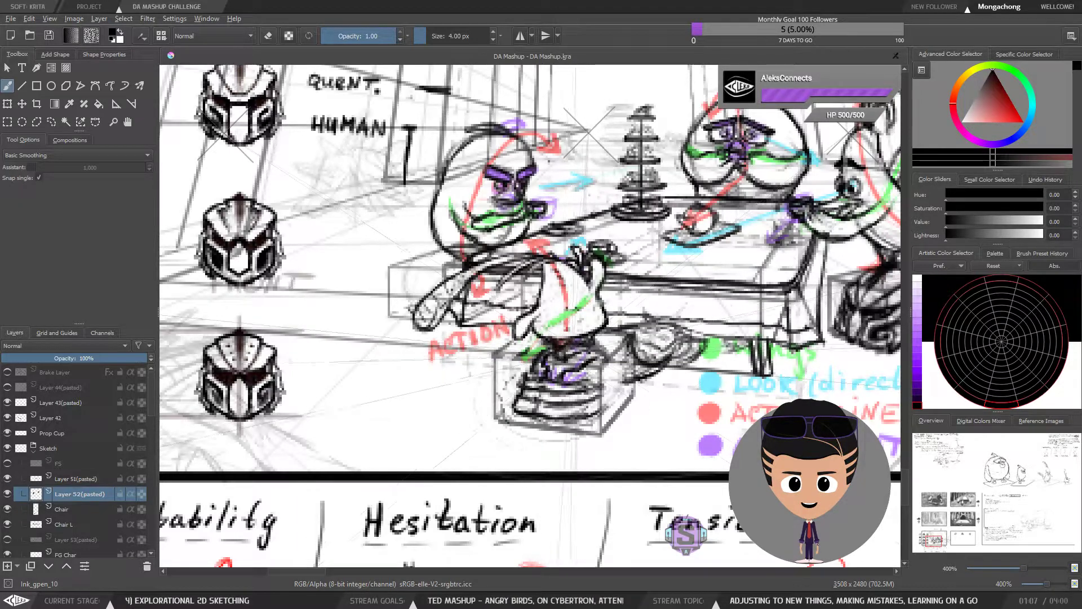
Step: Round out the dome and right-hand contour of the front helmet seat with short brush and eraser strokes
scroll(617, 404, "down", 10)
scroll(617, 404, "up", 10)
left_click_drag(617, 404, 552, 358)
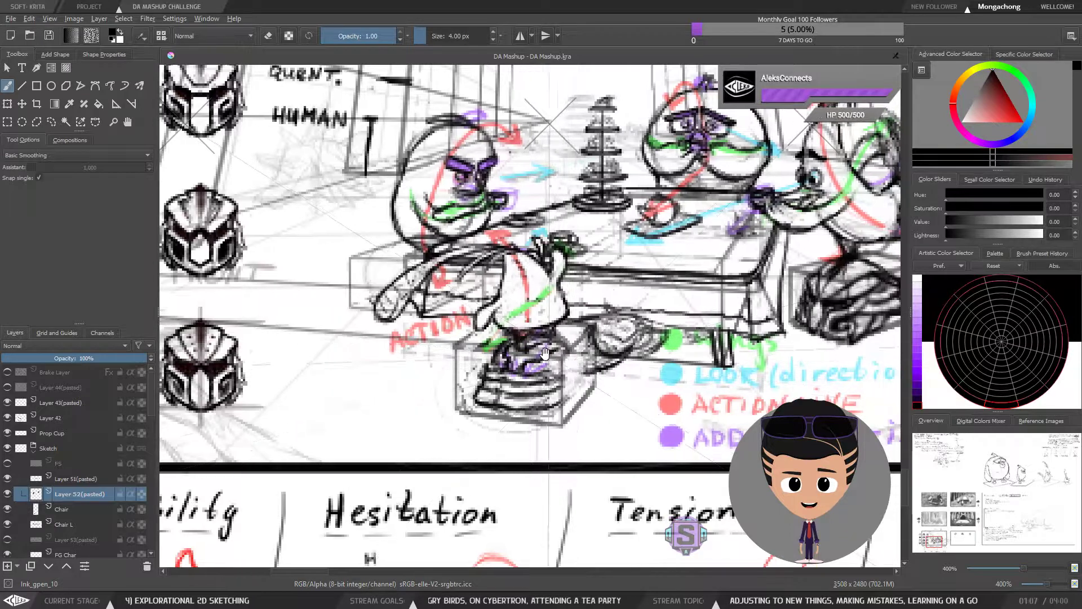
key("e")
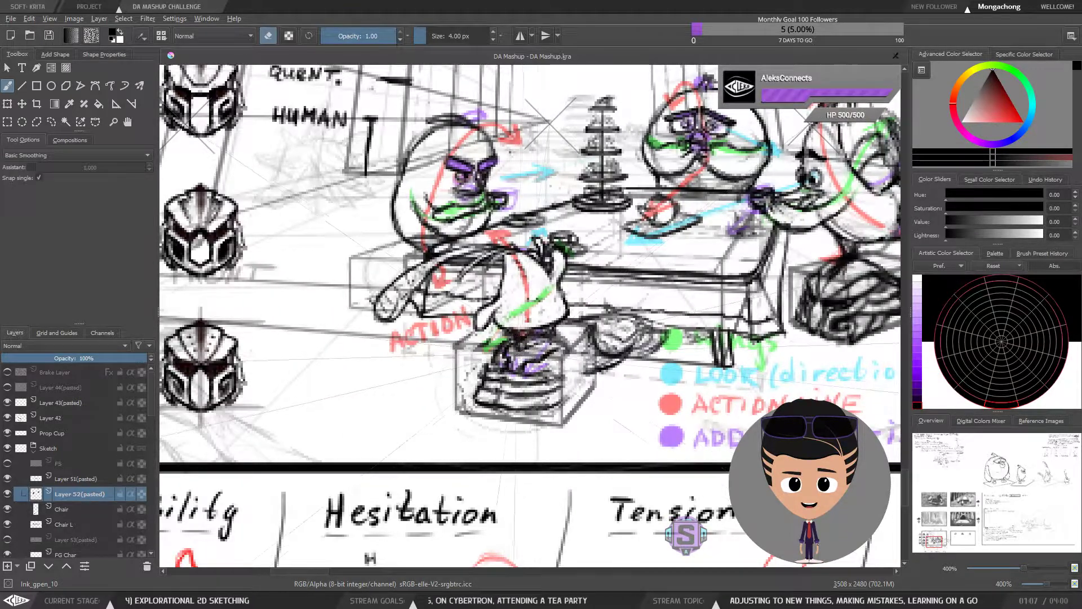
key("e")
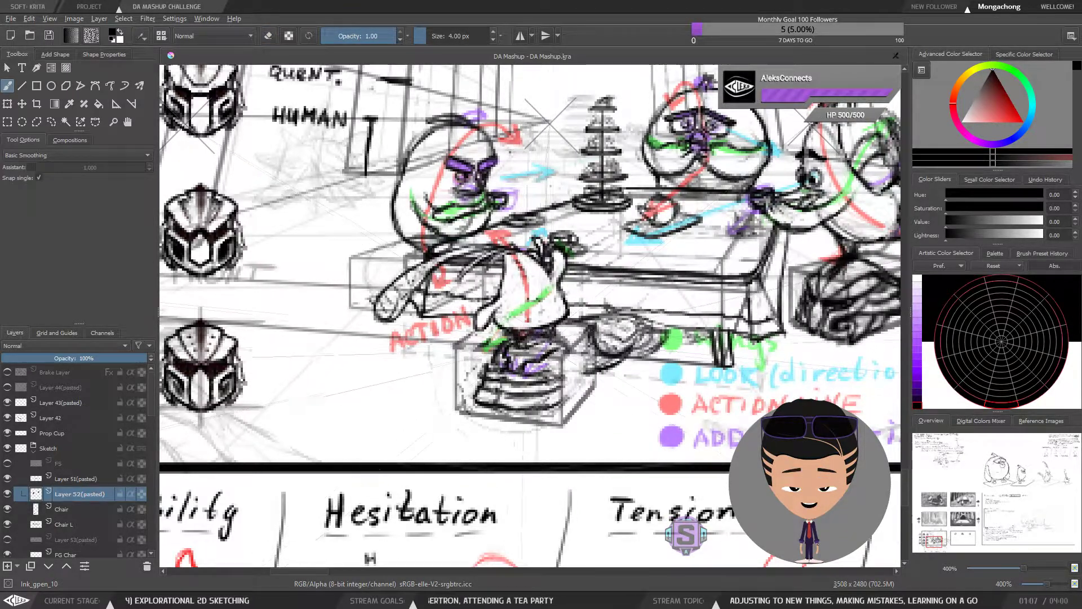
left_click_drag(546, 348, 544, 340, "space")
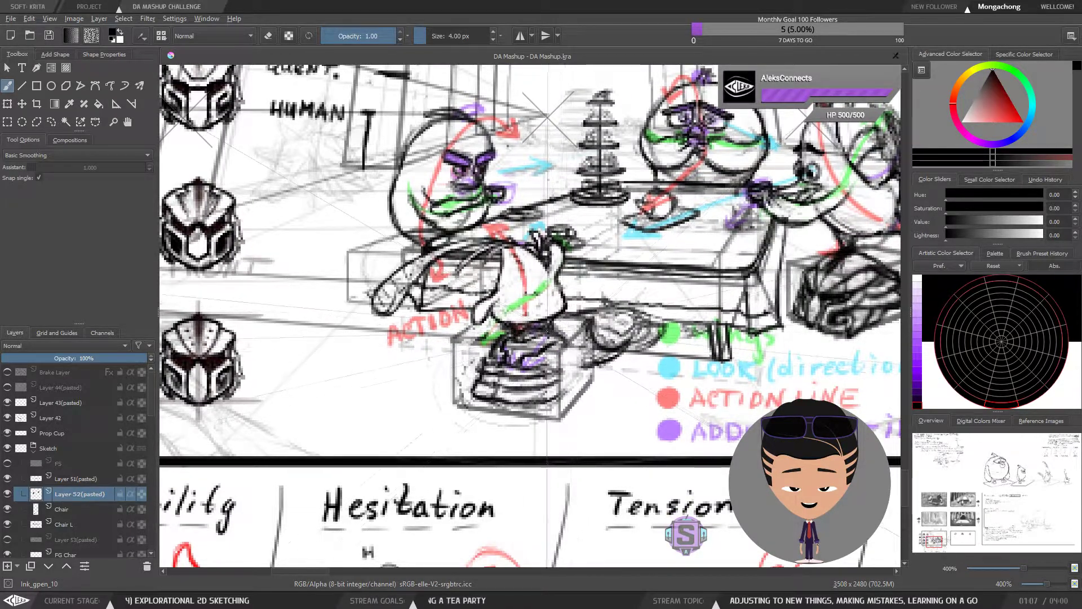
key("minus")
left_click_drag(564, 366, 658, 359)
key("plus")
left_click_drag(780, 345, 755, 333)
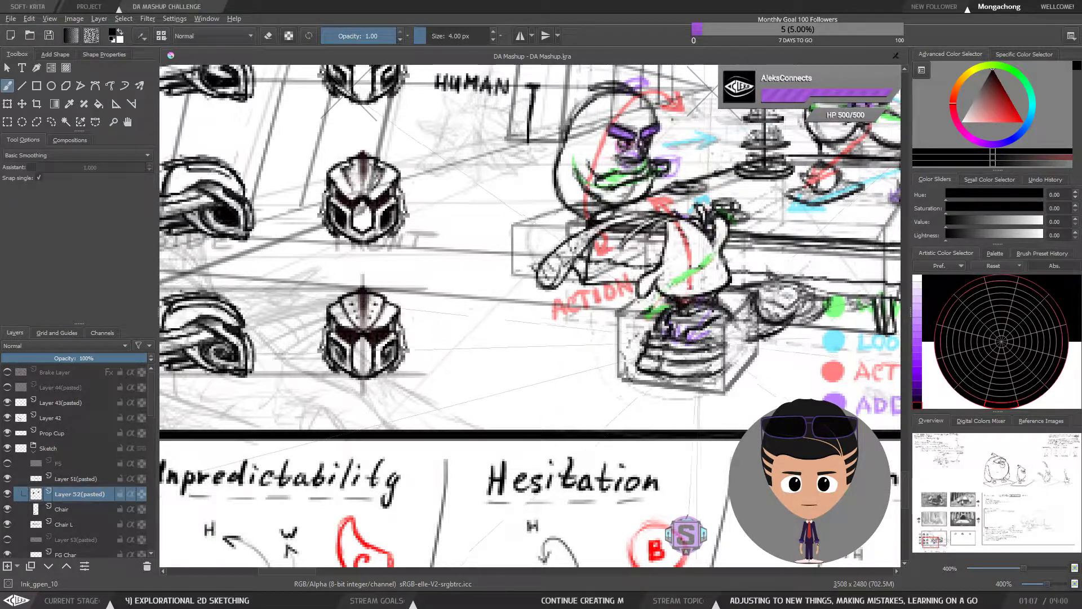
left_click_drag(715, 349, 737, 340)
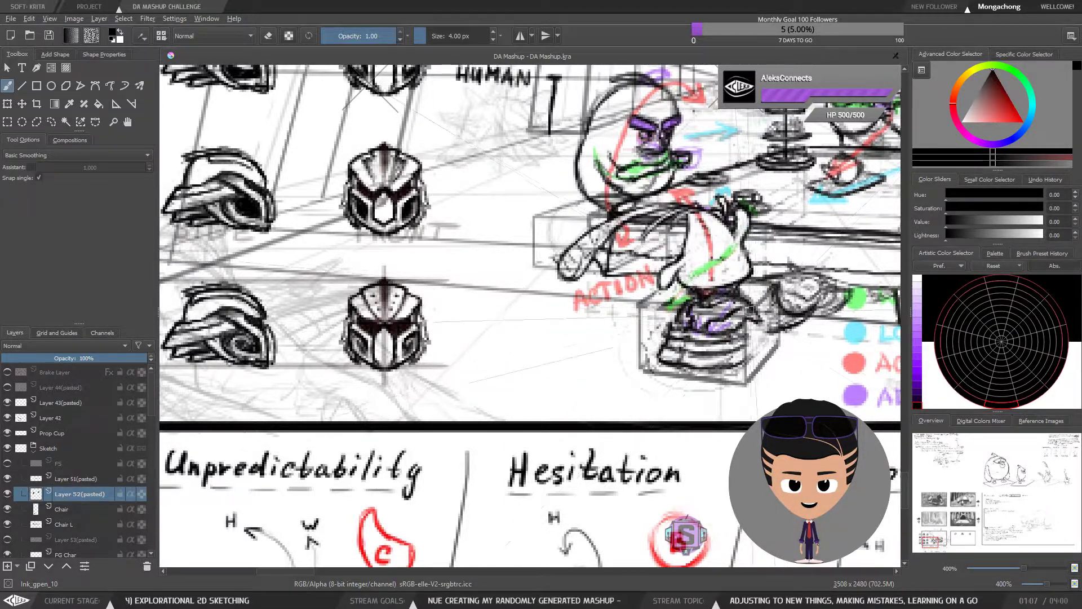
left_click_drag(755, 336, 749, 328)
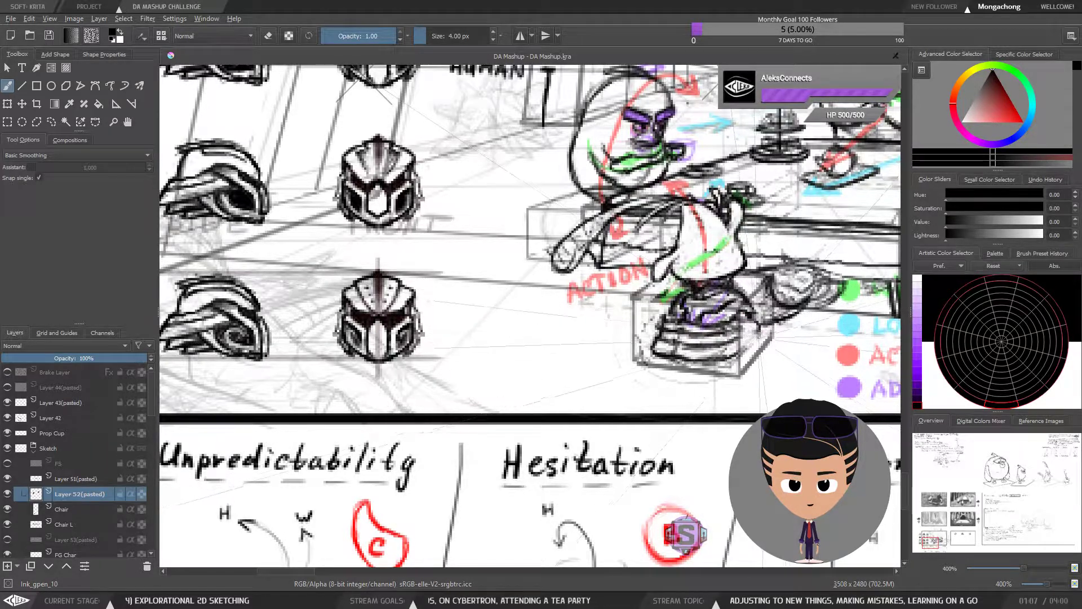
Step: Strengthen the front helmet seat's stacked bands and rear edge, checking its shape against the whole panel
key("e")
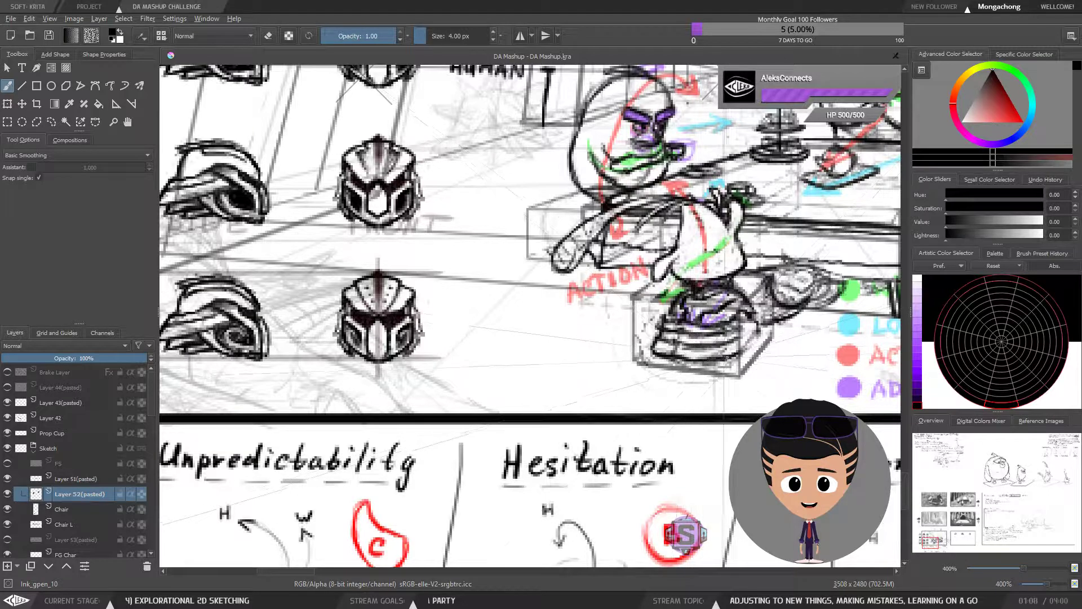
scroll(751, 347, "up", 2)
scroll(751, 346, "down", 2)
left_click_drag(751, 347, 710, 344)
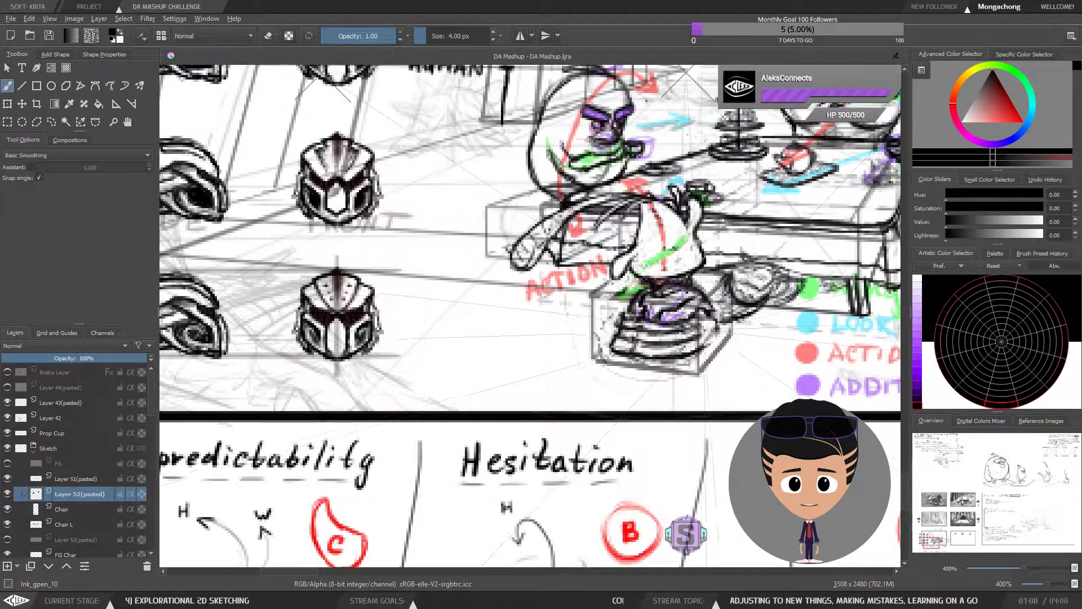
left_click_drag(695, 355, 809, 354)
key("ctrl+minus")
key("ctrl+minus")
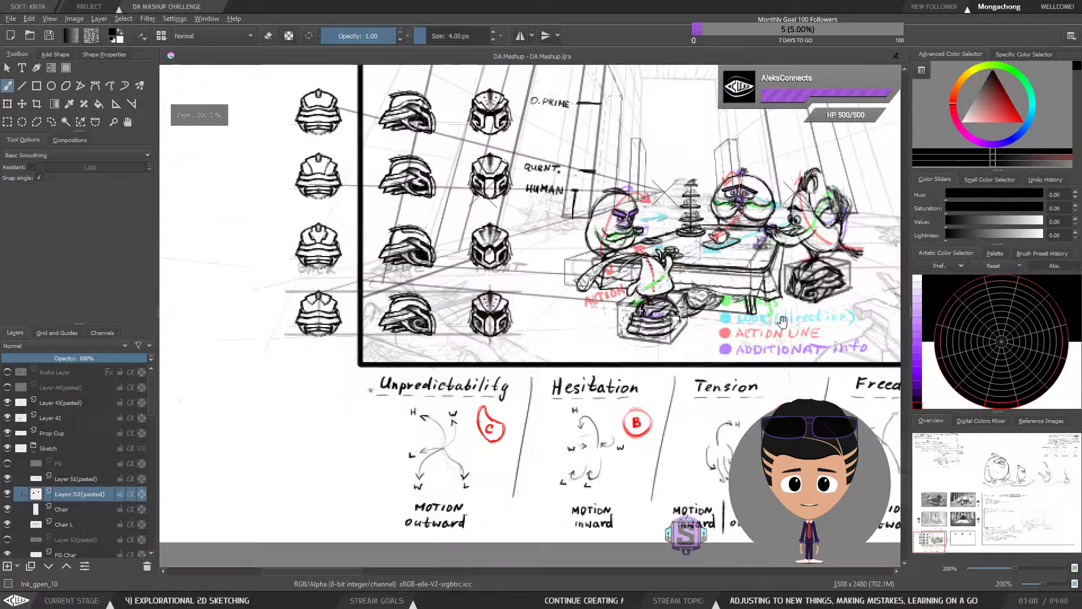
left_click_drag(680, 328, 643, 372)
key("ctrl+plus")
key("ctrl+plus")
mouse_move(680, 410)
left_mouse_down()
mouse_move(661, 368)
mouse_move(845, 338)
mouse_move(727, 344)
left_mouse_up()
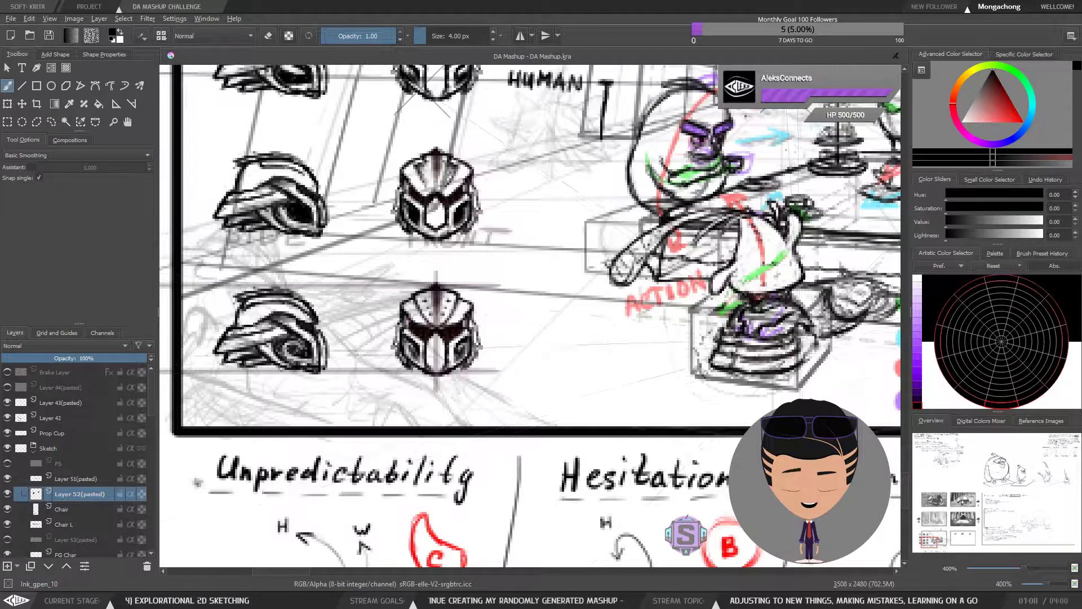
Step: Clean up the right side of the front helmet seat, erasing stray lines and redrawing its edge
key("e")
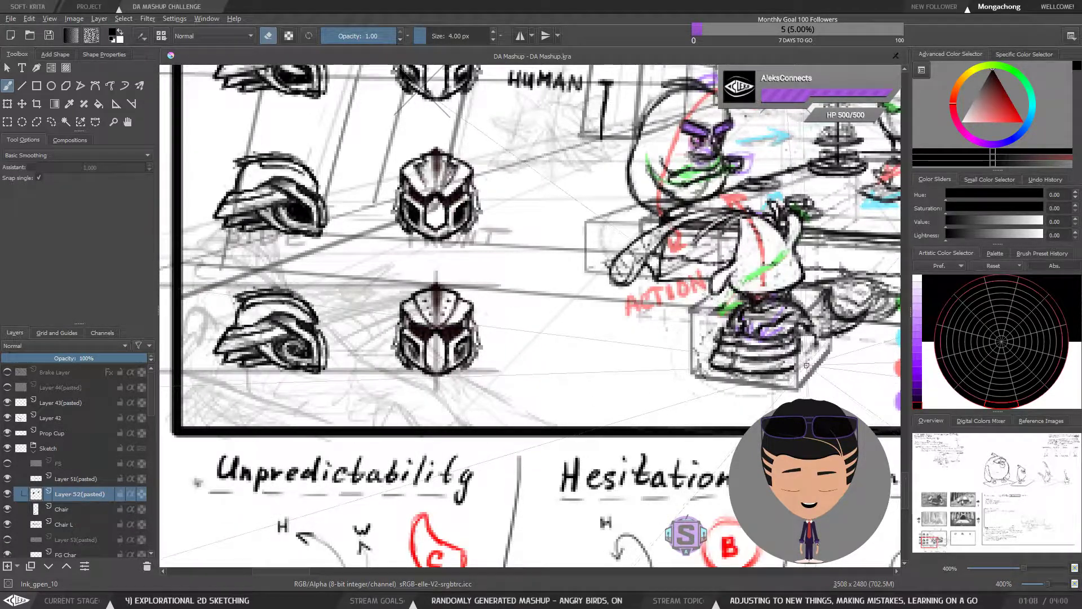
key("e")
key("e")
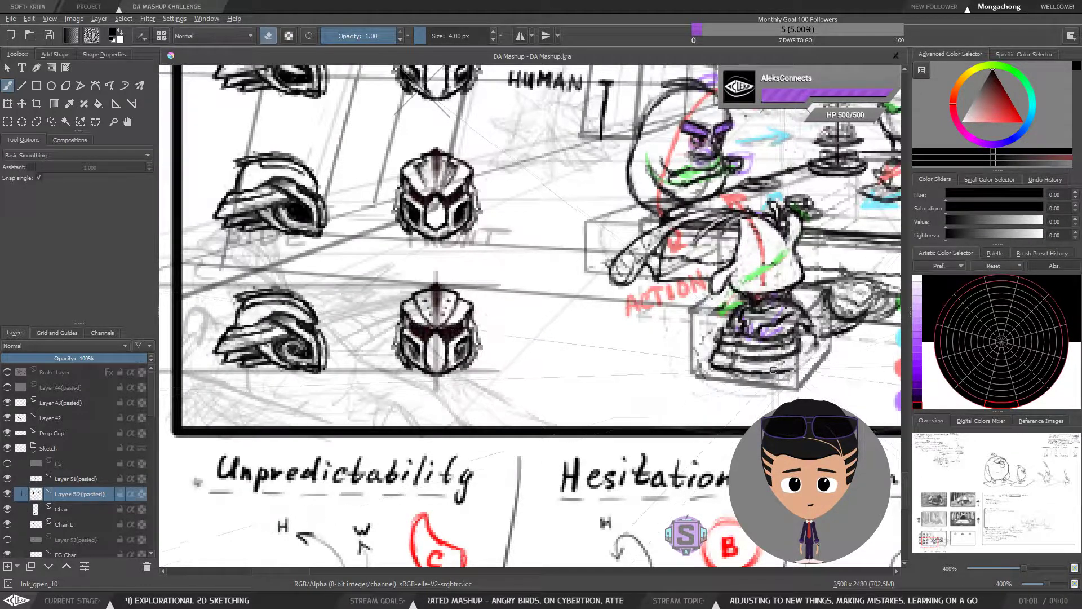
scroll(798, 372, "down", 2)
left_click_drag(761, 379, 731, 377)
scroll(746, 316, "up", 2)
left_click_drag(823, 299, 630, 342)
Step: Touch up the helmet seat under the right-hand character, erasing and redrawing lines along its right side
key("e")
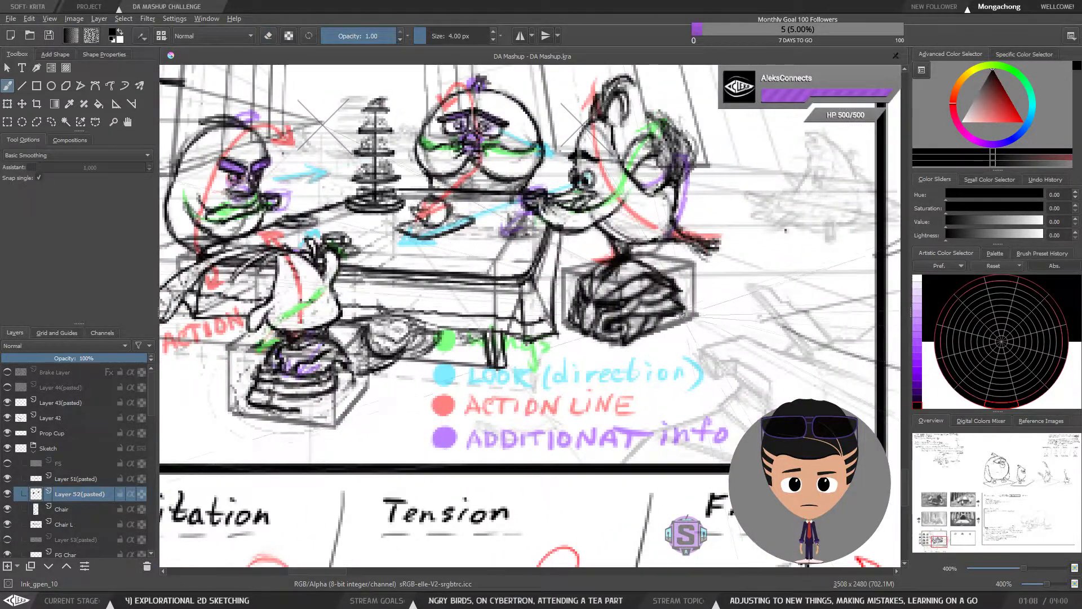
key("e")
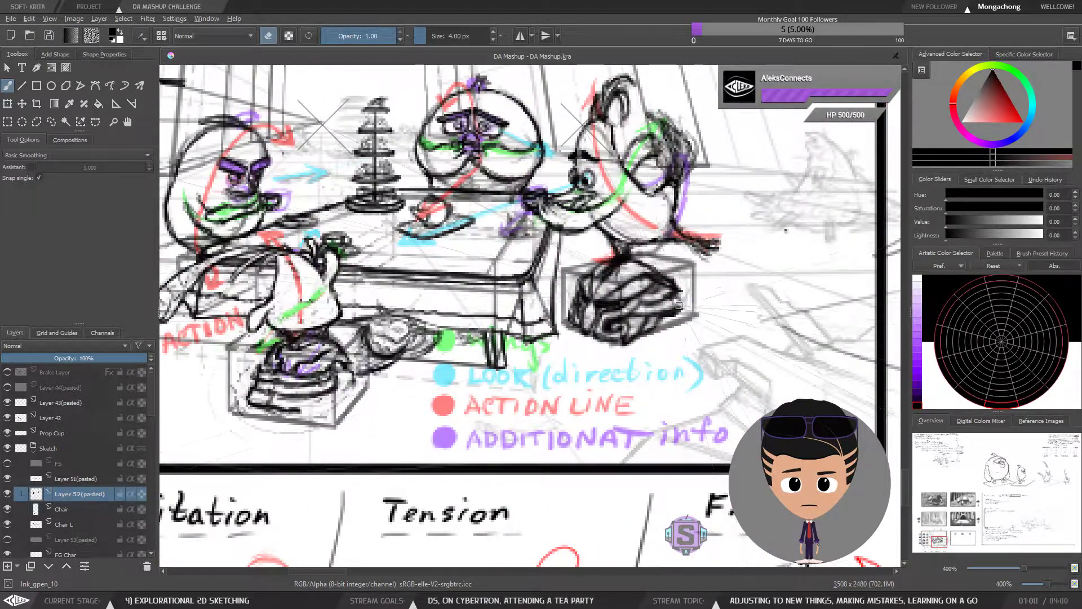
key("e")
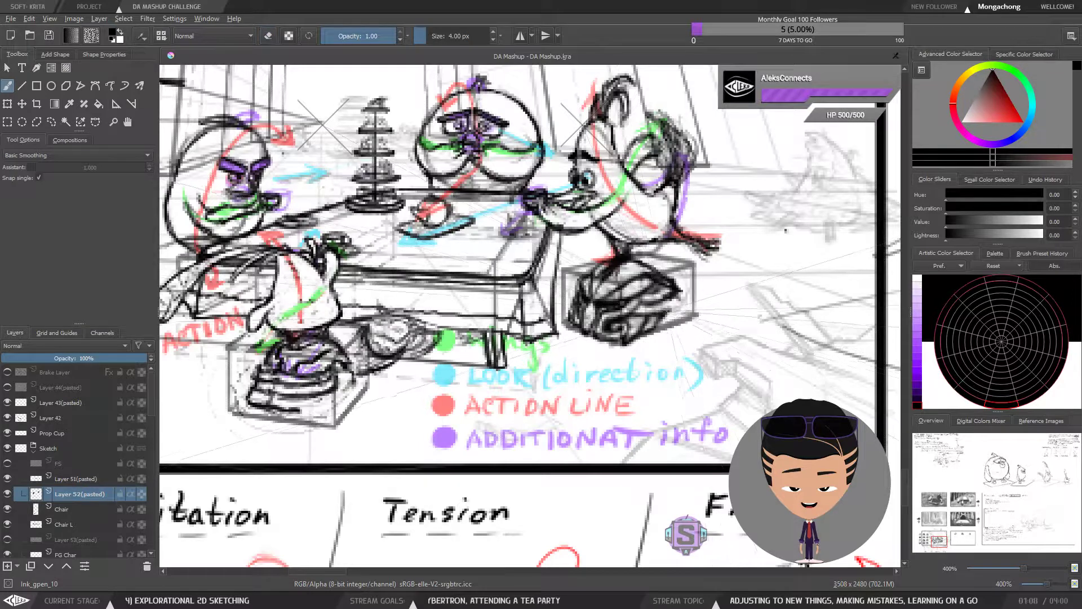
key("e")
key("e")
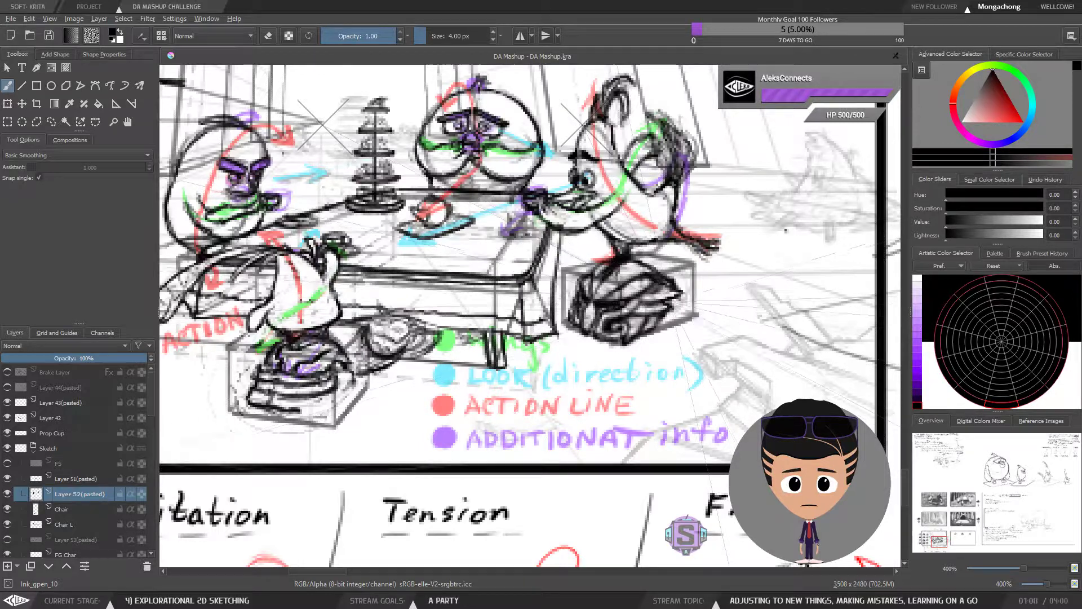
key("e")
key("ctrl+minus")
key("ctrl+minus")
Step: Extend the right-hand helmet seat's curved plates toward the box's right side, erasing excess between strokes
left_click_drag(671, 280, 809, 279)
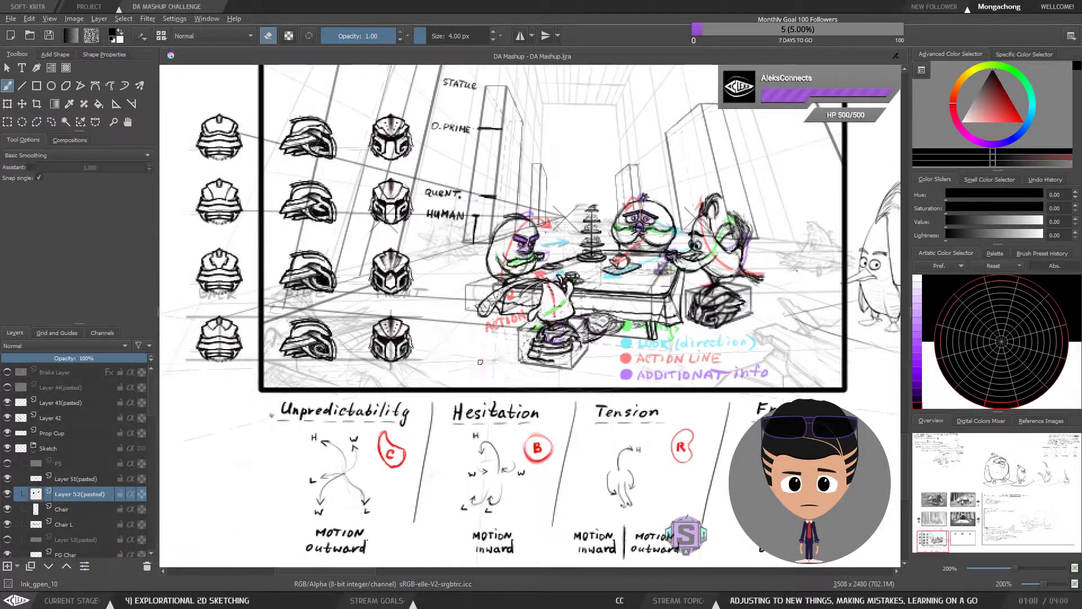
left_click_drag(514, 369, 401, 354)
key("ctrl+plus")
key("ctrl+plus")
key("e")
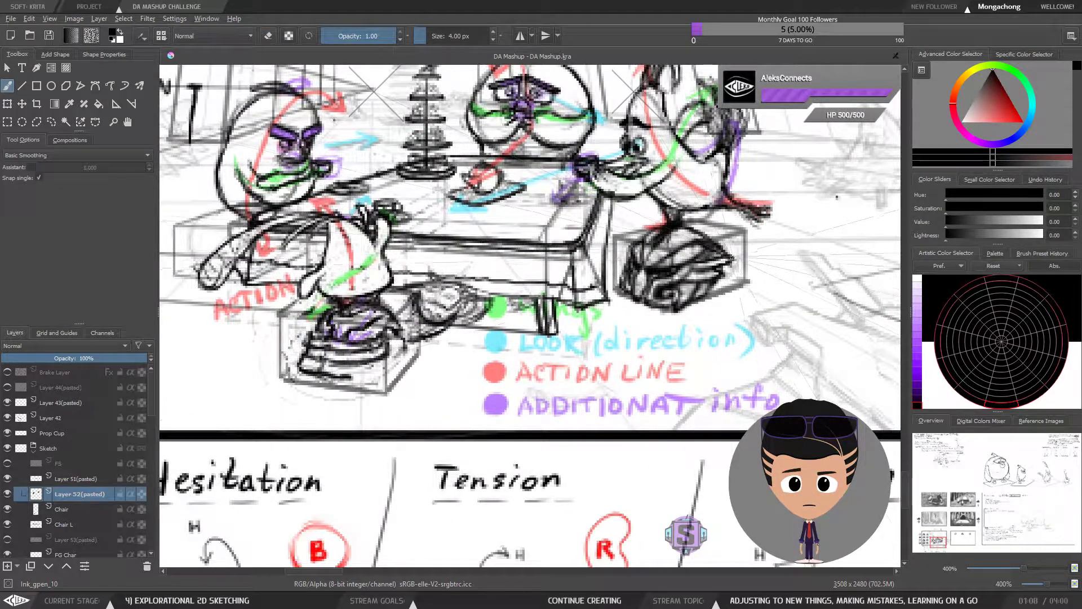
key("e")
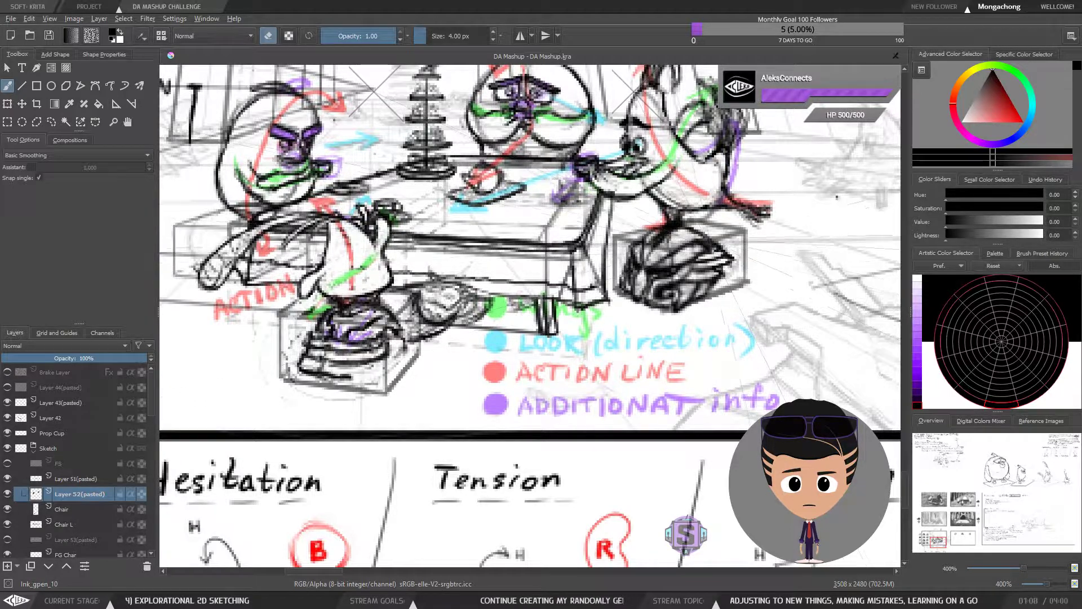
key("e")
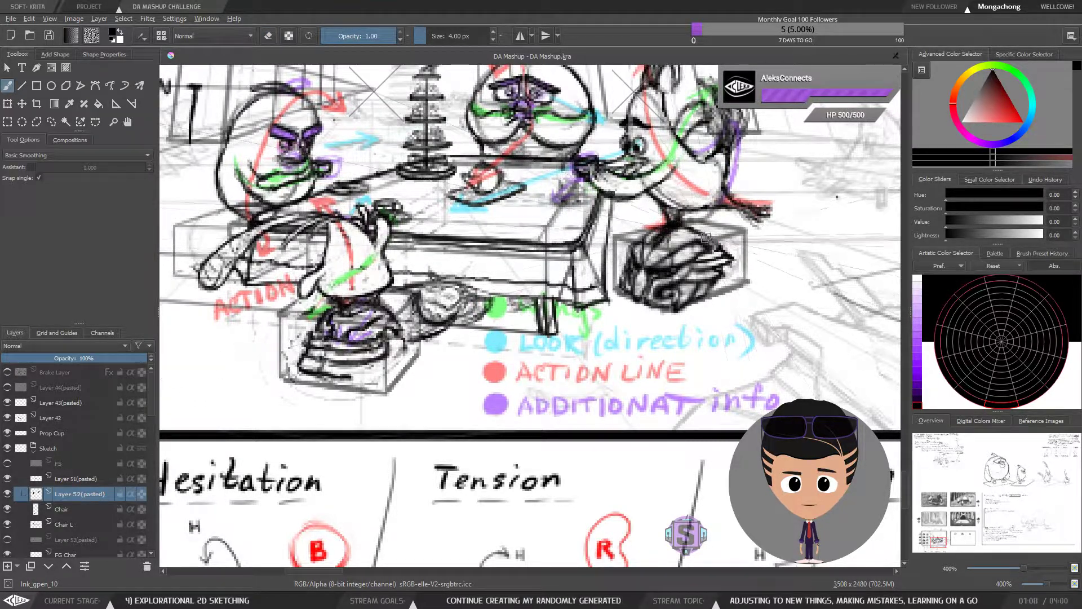
key("e")
key("e")
key("e")
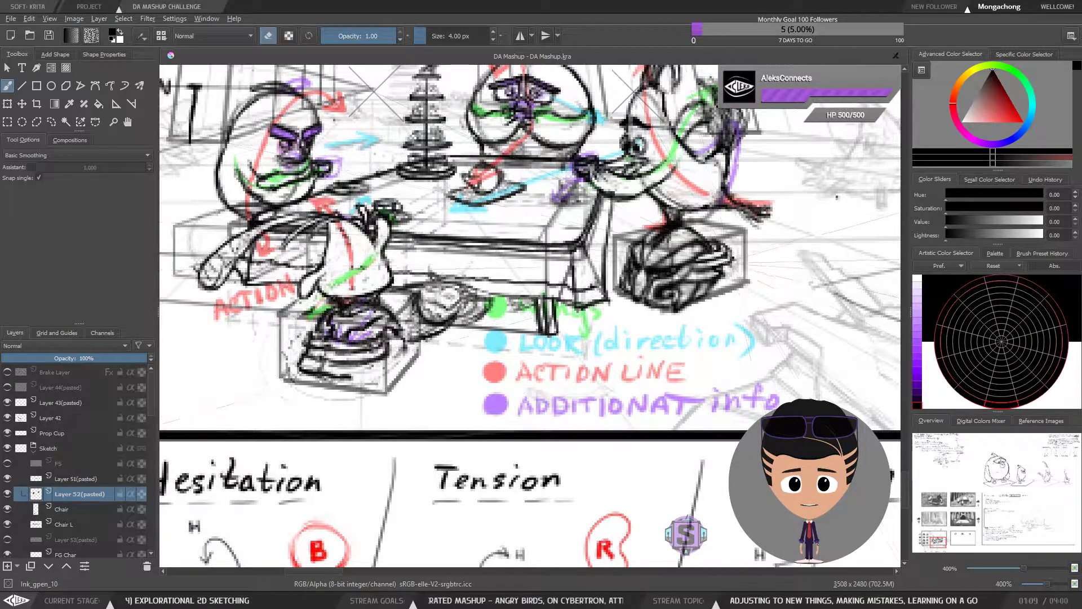
key("e")
key("e")
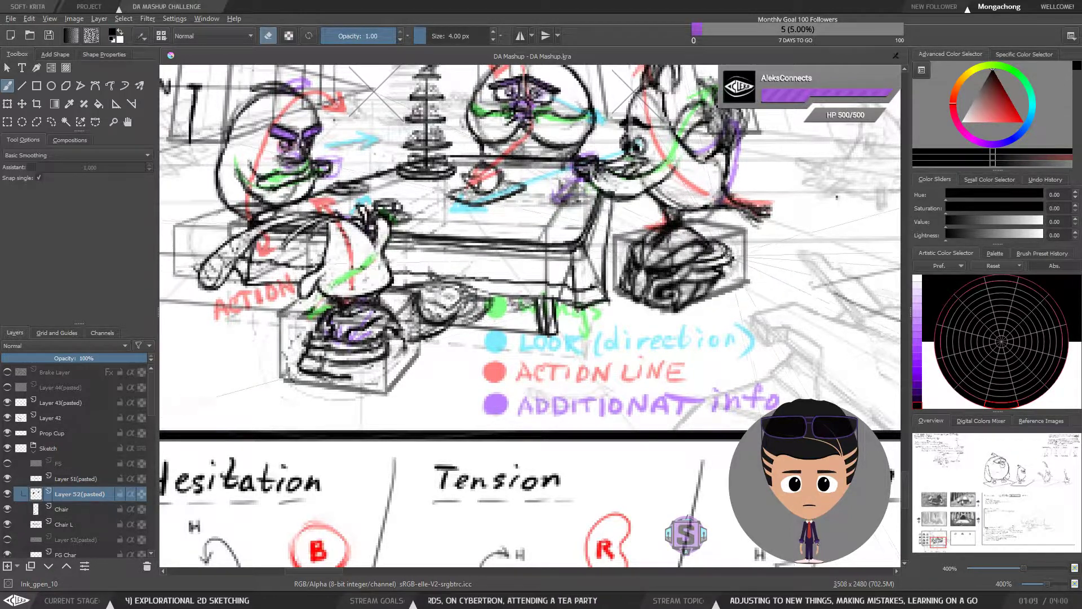
Step: Darken the outer right plates of the right-hand helmet seat up close and check the panel in mirrored view
key("minus")
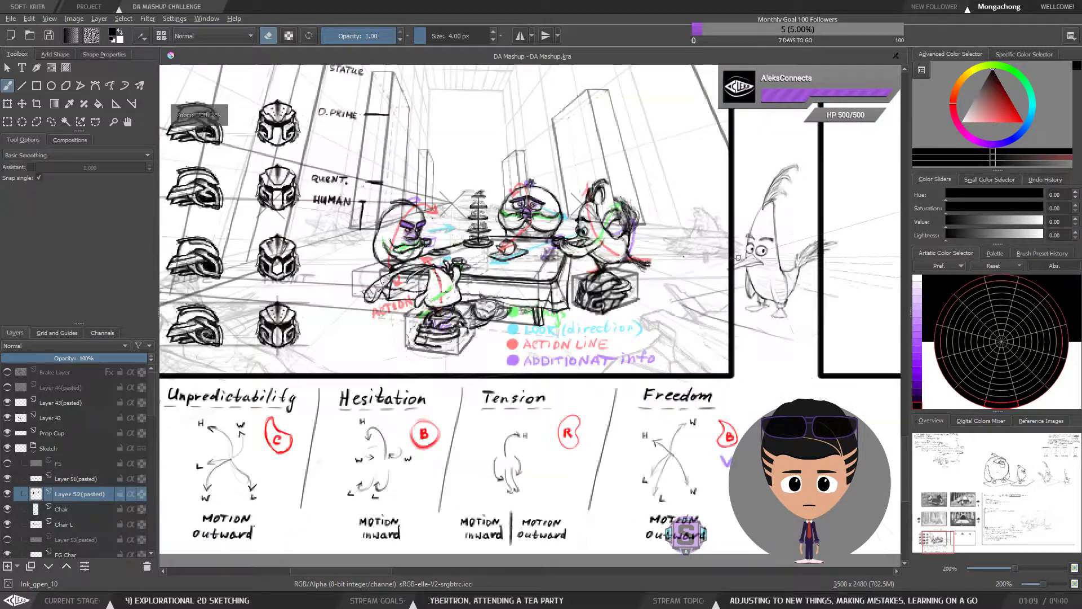
left_click_drag(588, 332, 726, 323)
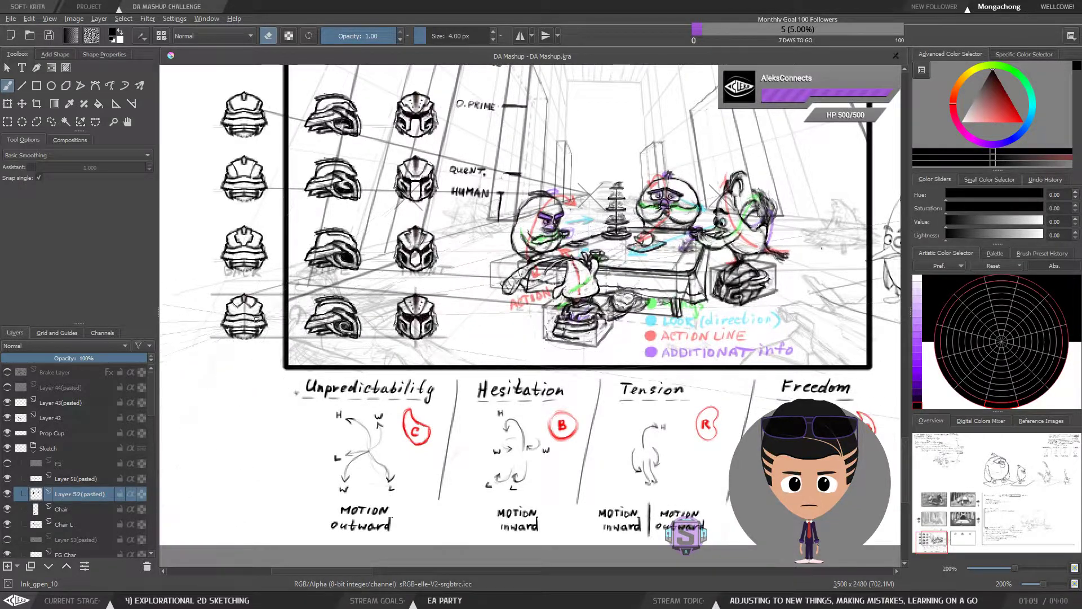
left_click_drag(724, 305, 522, 306)
scroll(522, 306, "up", 2)
scroll(586, 249, "up", 2)
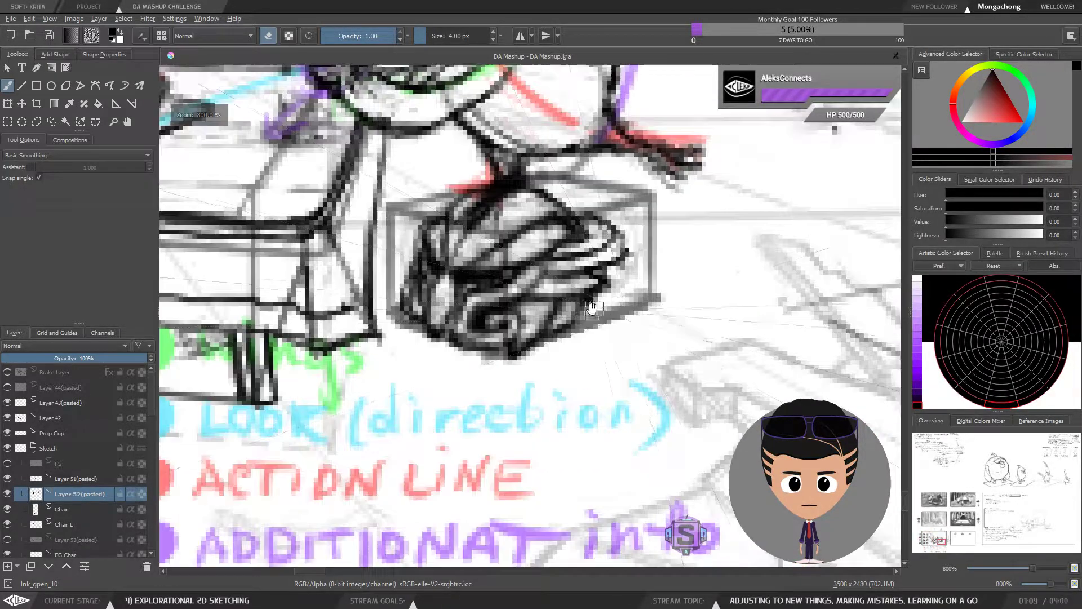
left_click_drag(574, 247, 554, 276)
key("e")
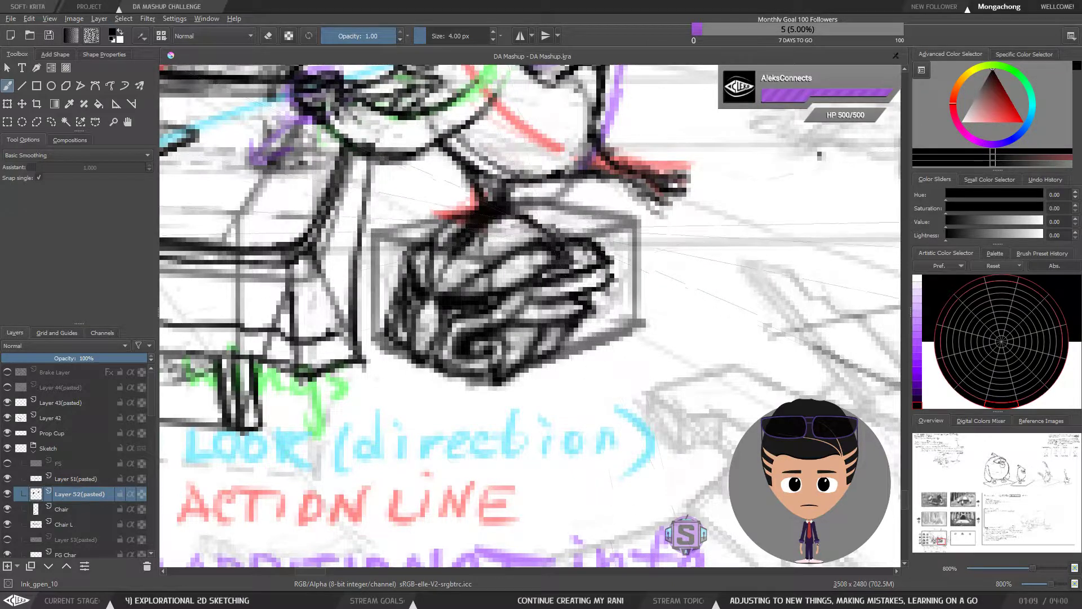
scroll(594, 284, "down", 2)
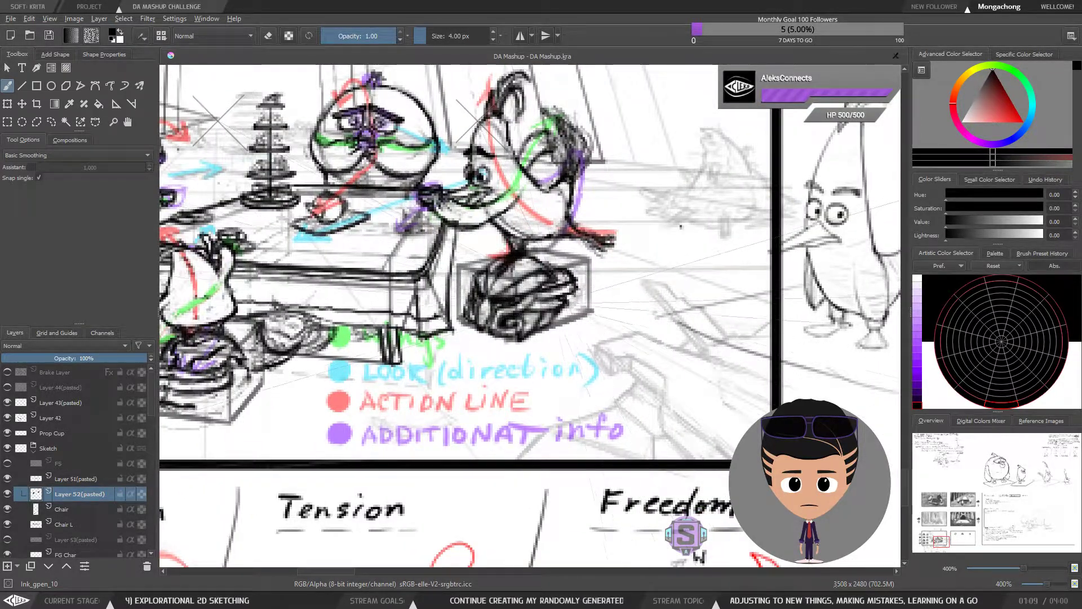
scroll(507, 293, "down", 2)
key("m")
key("m")
scroll(603, 361, "up", 2)
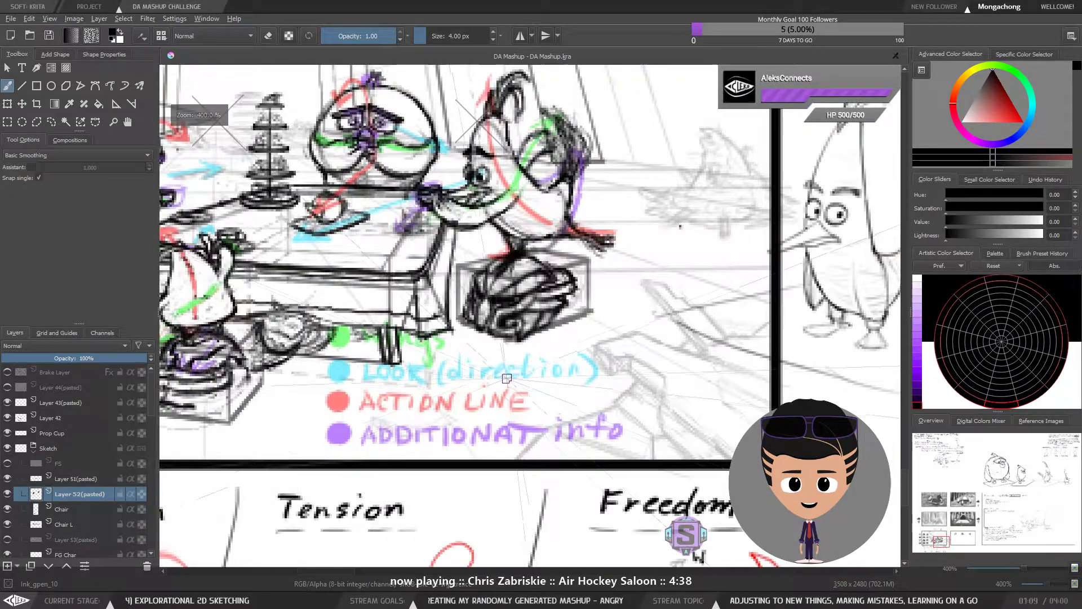
Step: Rework the lower-left edge of the front helmet seat, alternating between erasing stray lines and redrawing its plates
left_click_drag(603, 361, 721, 352)
key("e")
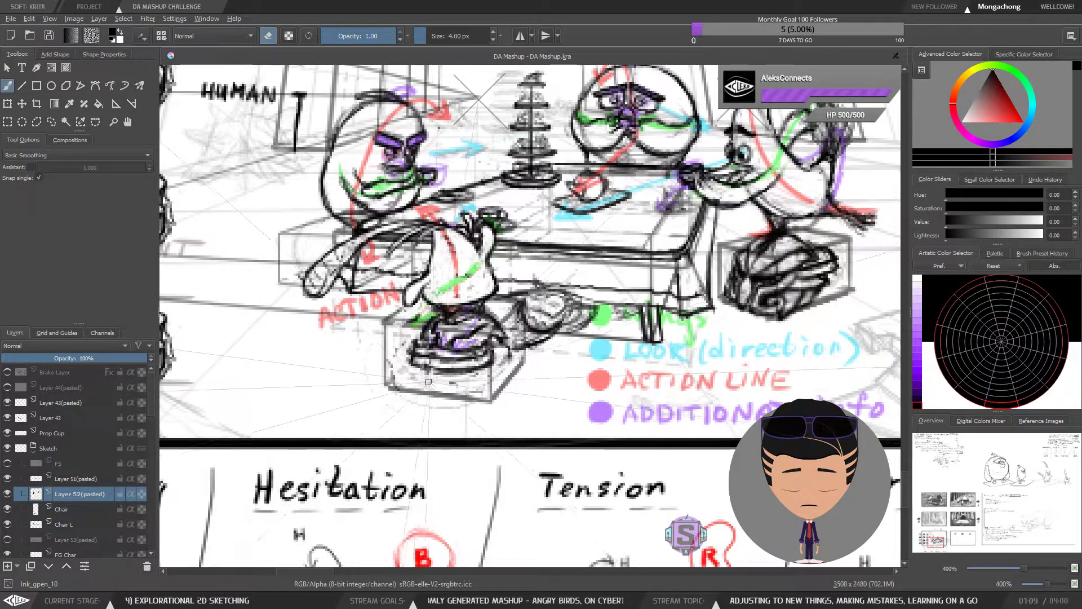
key("e")
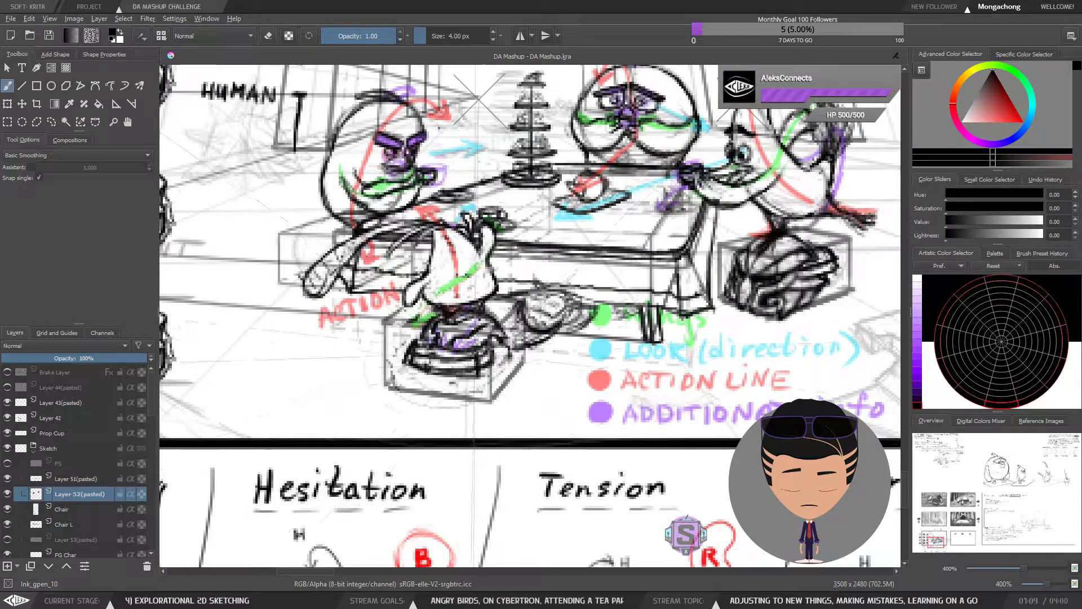
key("e")
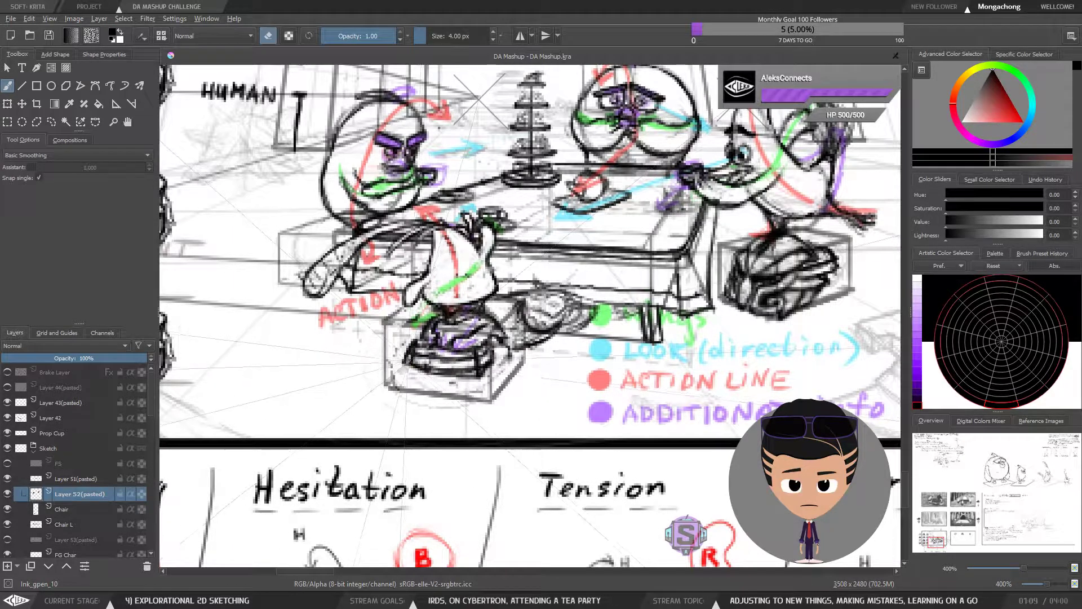
key("e")
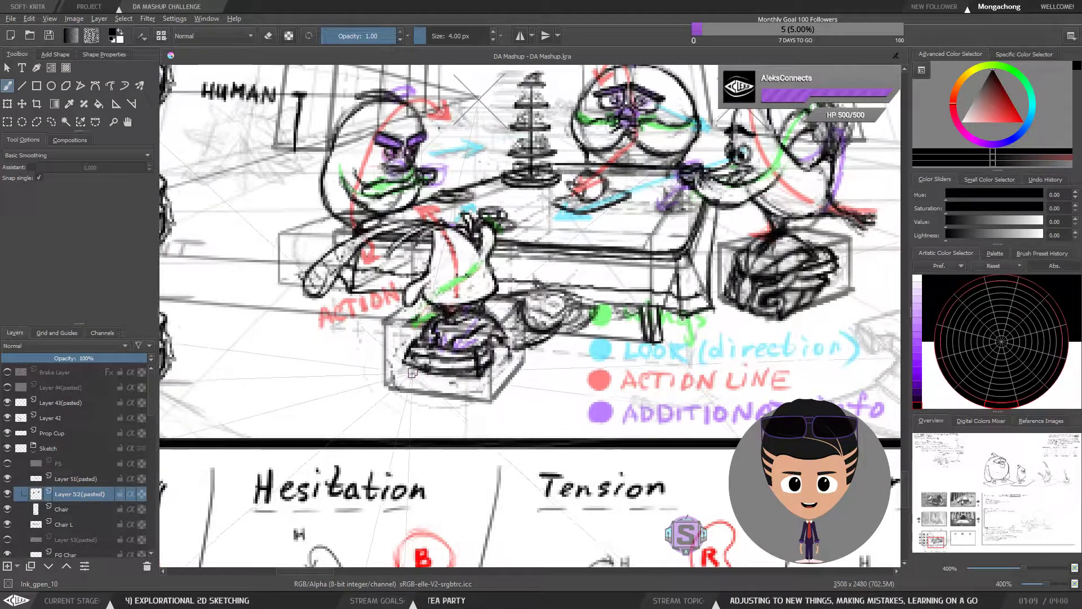
Step: Draw the lower plates and bottom-right edge of the front helmet seat inside its box, undoing an unwanted stroke
key("minus")
key("minus")
left_click_drag(464, 360, 528, 337)
key("plus")
key("plus")
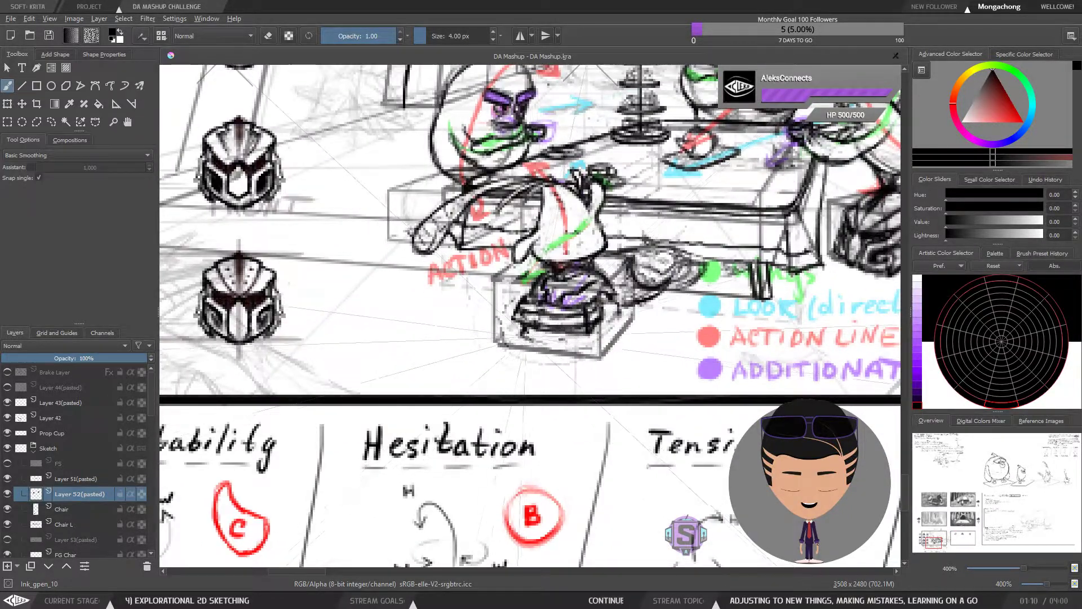
key("minus")
key("minus")
left_click_drag(560, 341, 611, 342)
key("plus")
key("plus")
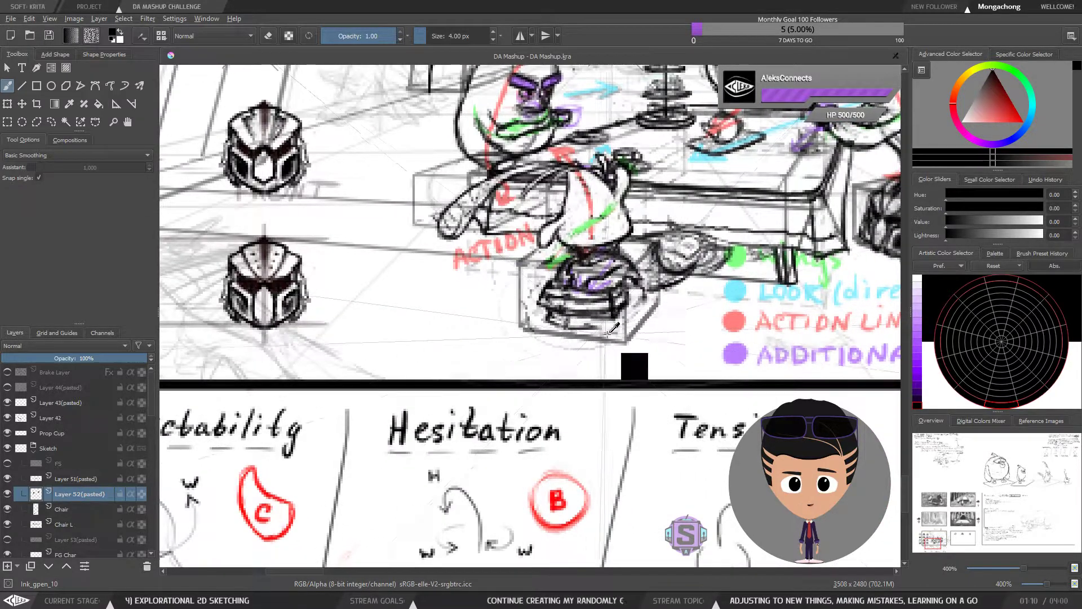
key("ctrl+z")
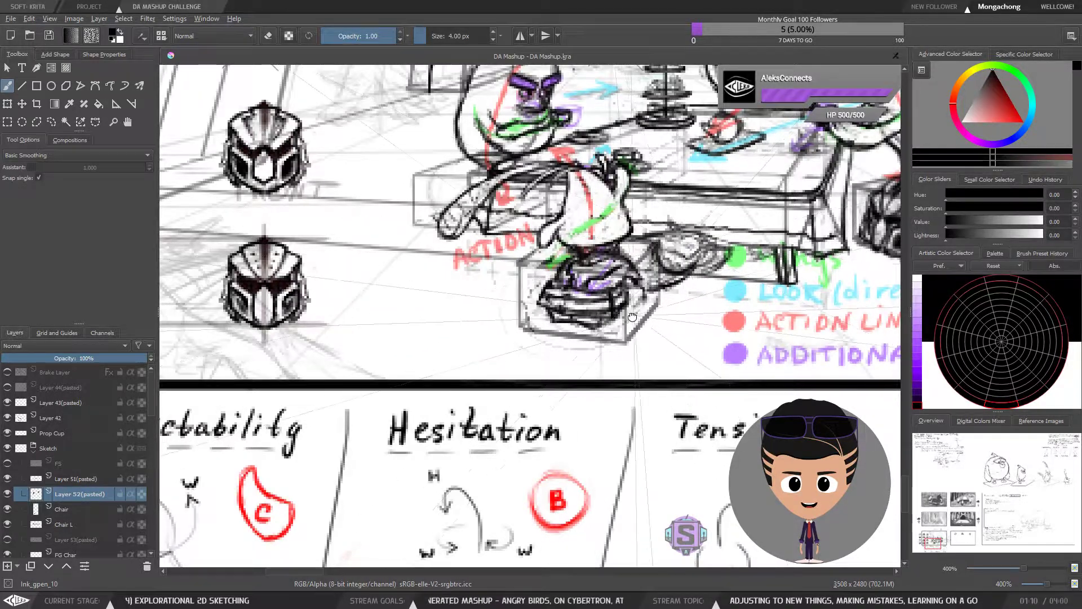
left_click_drag(608, 319, 531, 361)
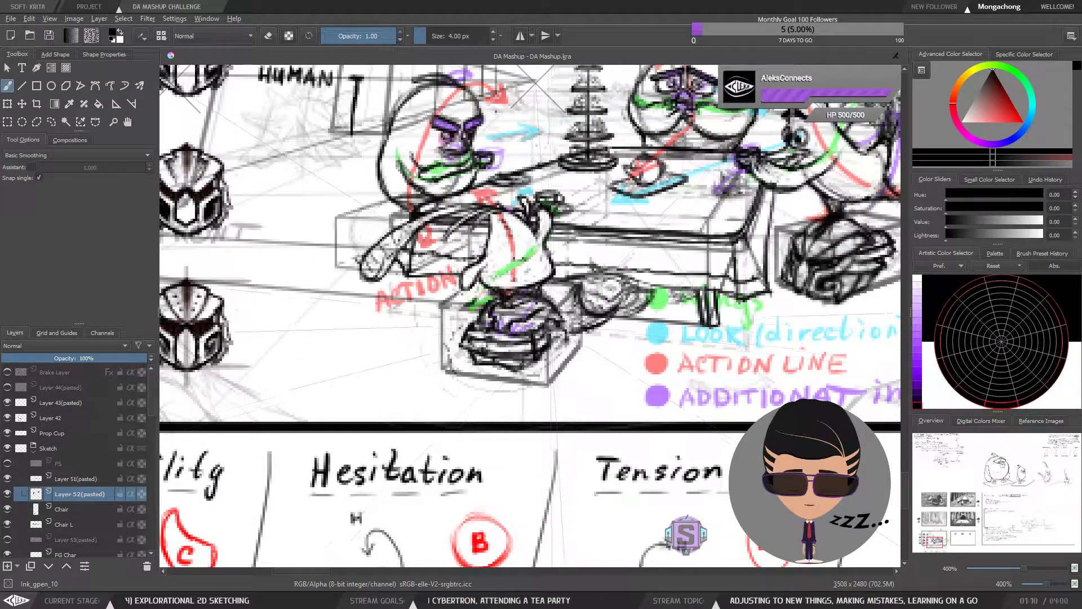
Step: Clean up the lower right of the front helmet seat with the eraser and white strokes, and switch back to black
scroll(528, 359, "down", 2)
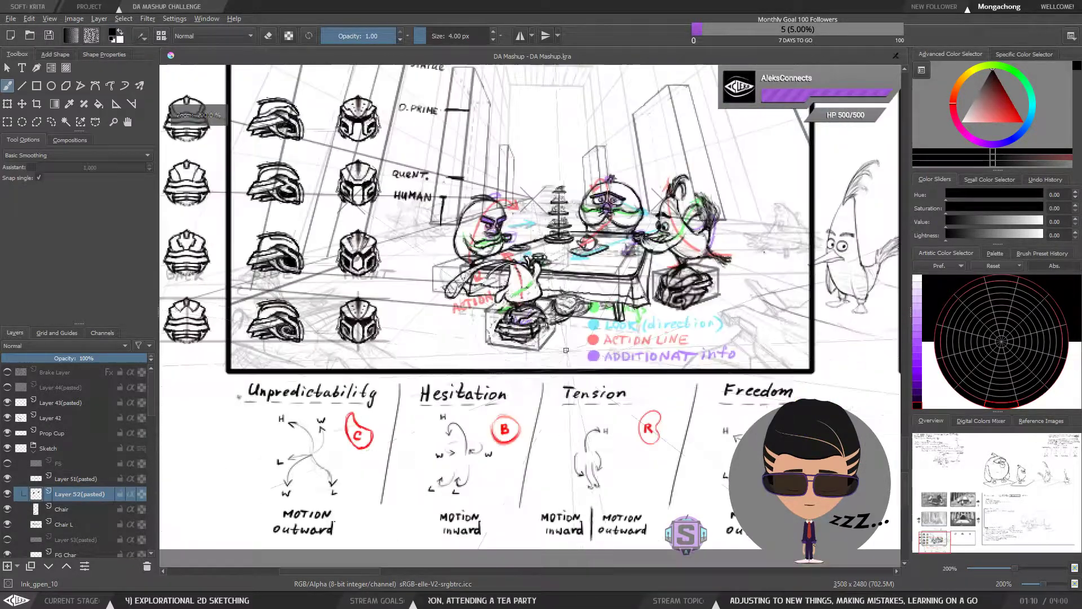
scroll(367, 338, "up", 2)
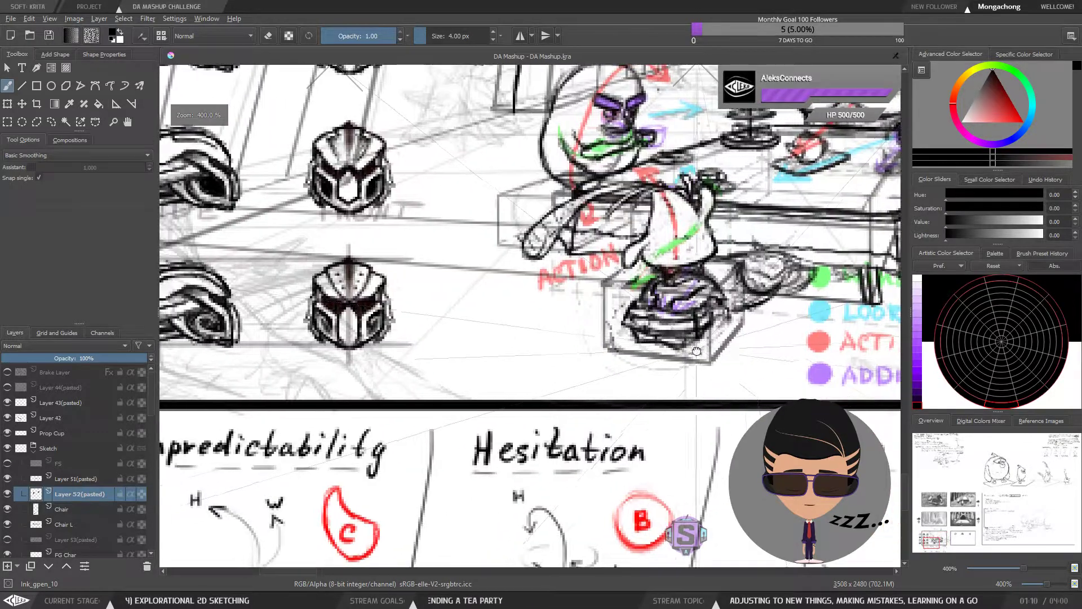
key("e")
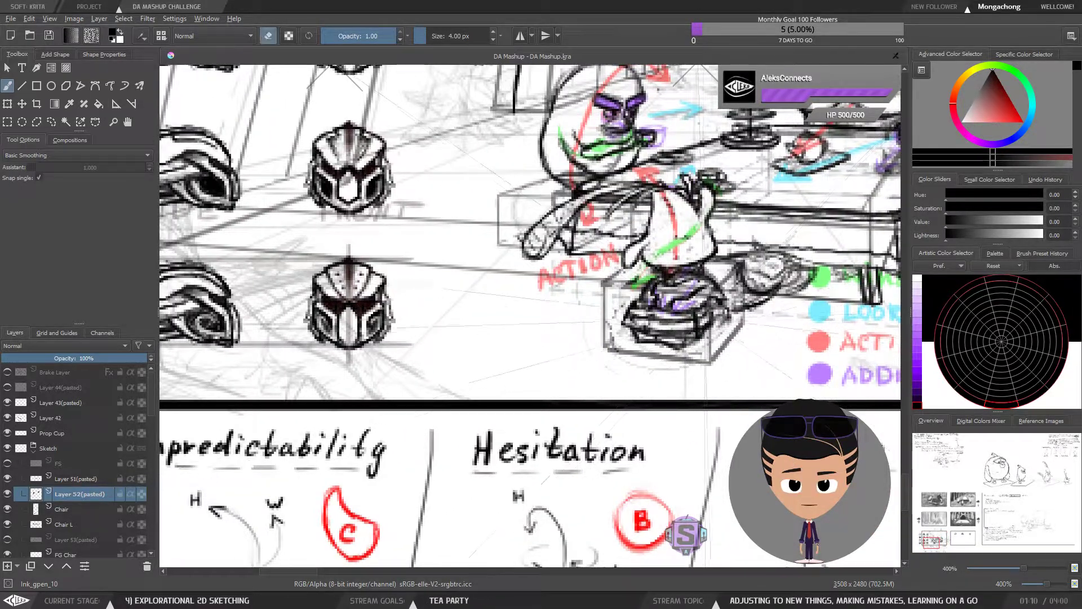
key("x")
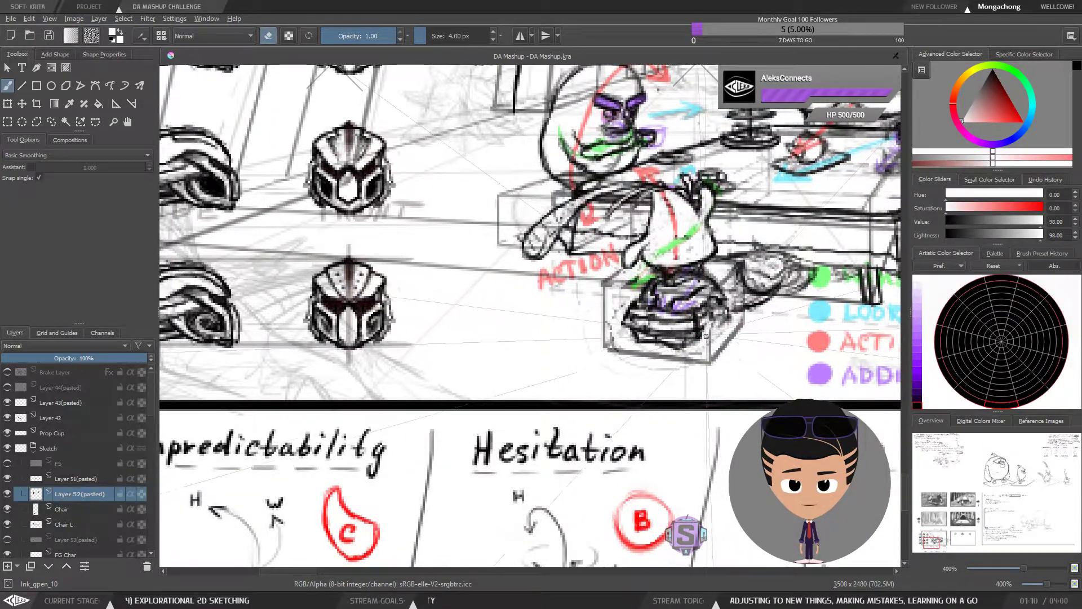
key("e")
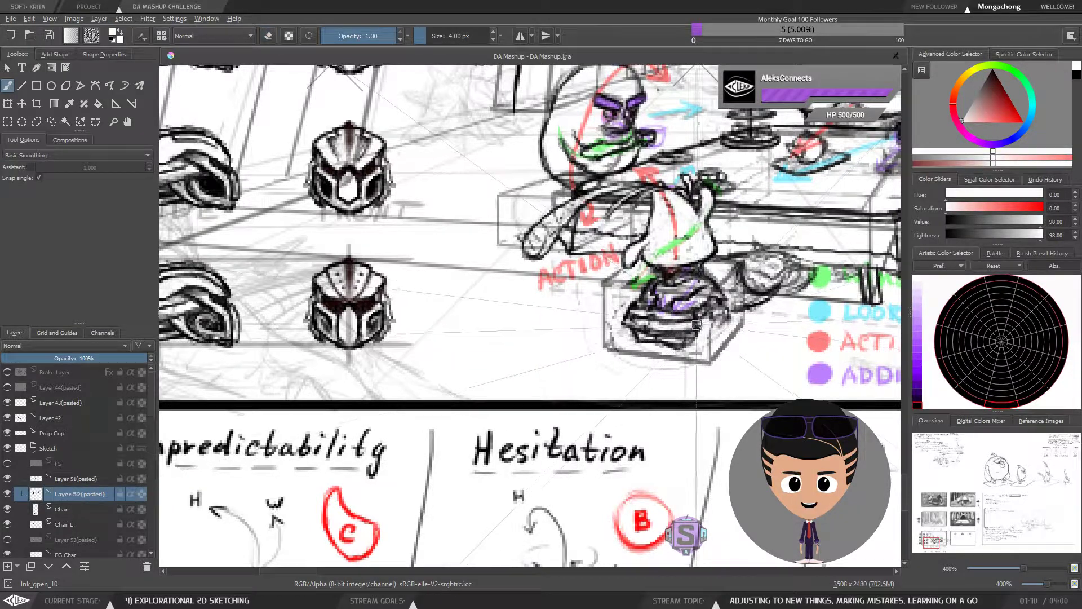
key("e")
key("e")
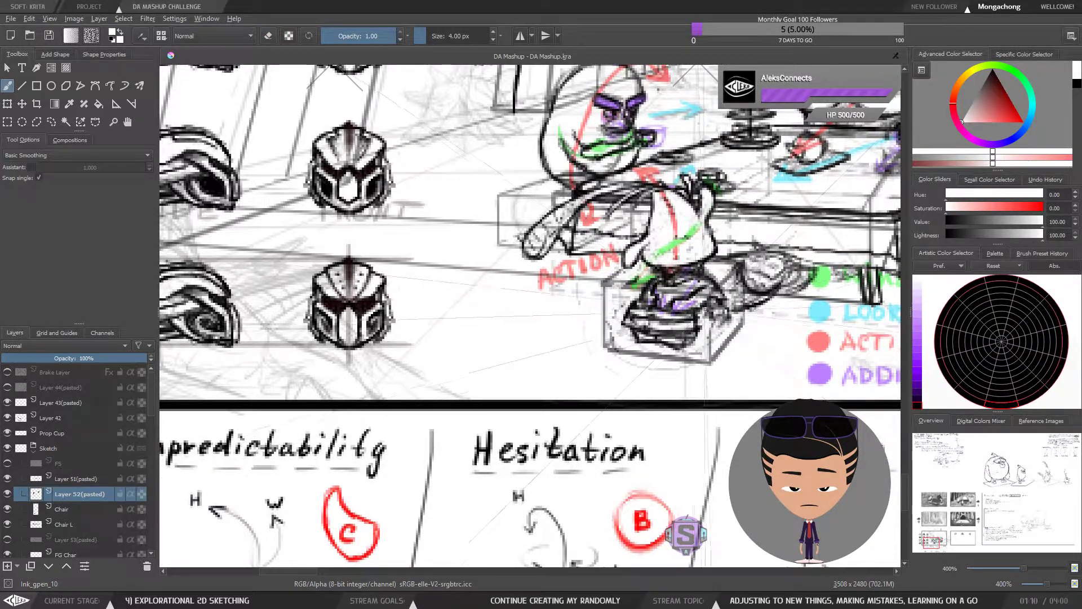
key("x")
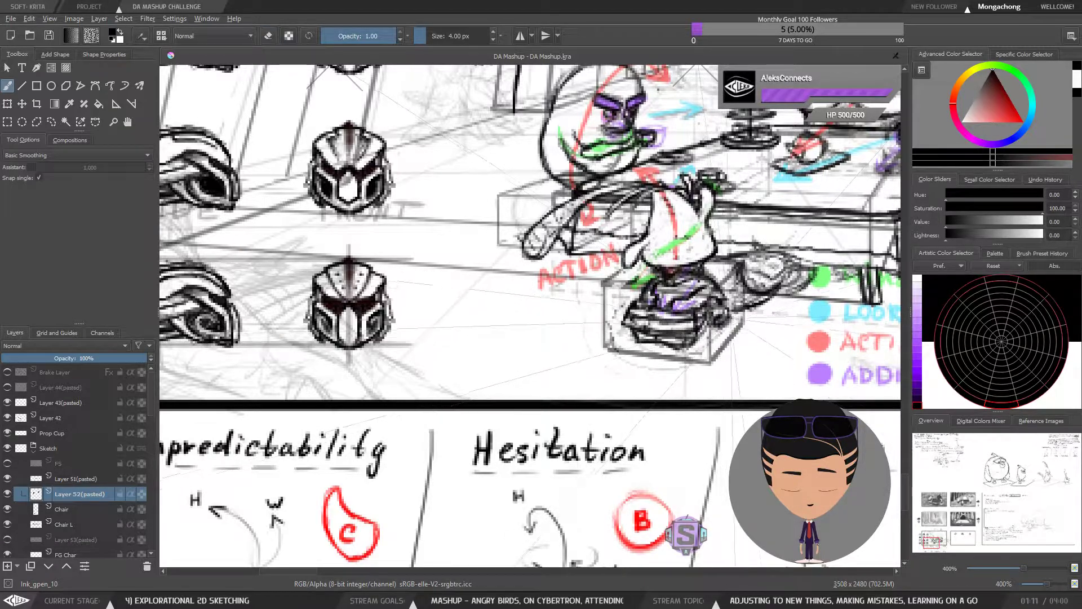
scroll(733, 314, "down", 5)
scroll(733, 314, "up", 5)
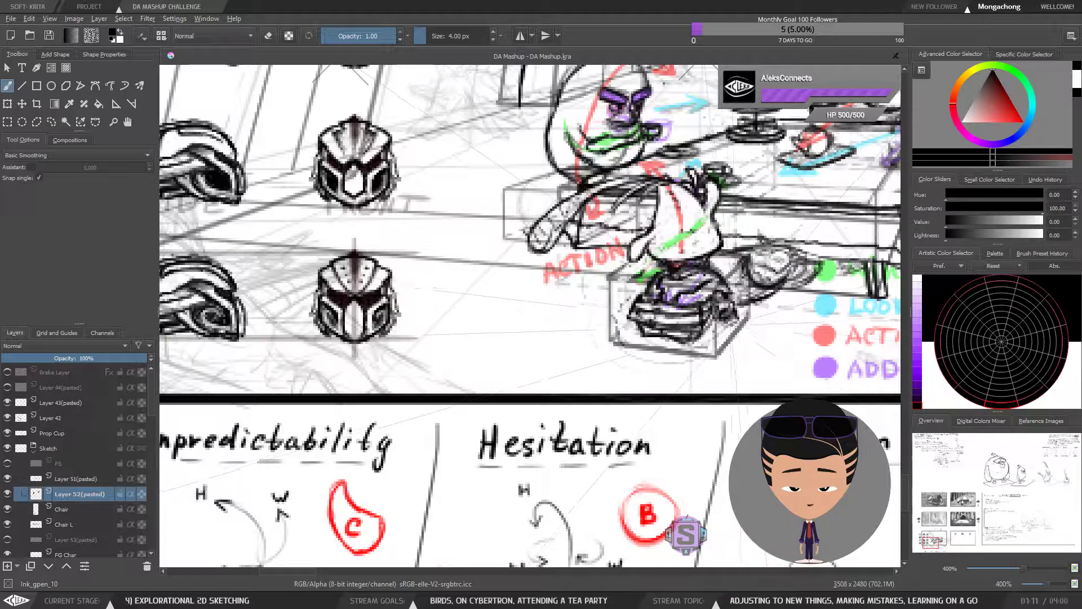
Step: Erase stray marks around the base of the front helmet seat at size 8 px and check the whole panel
key("e")
key("ctrl+minus")
left_click_drag(670, 339, 548, 351)
key("ctrl+plus")
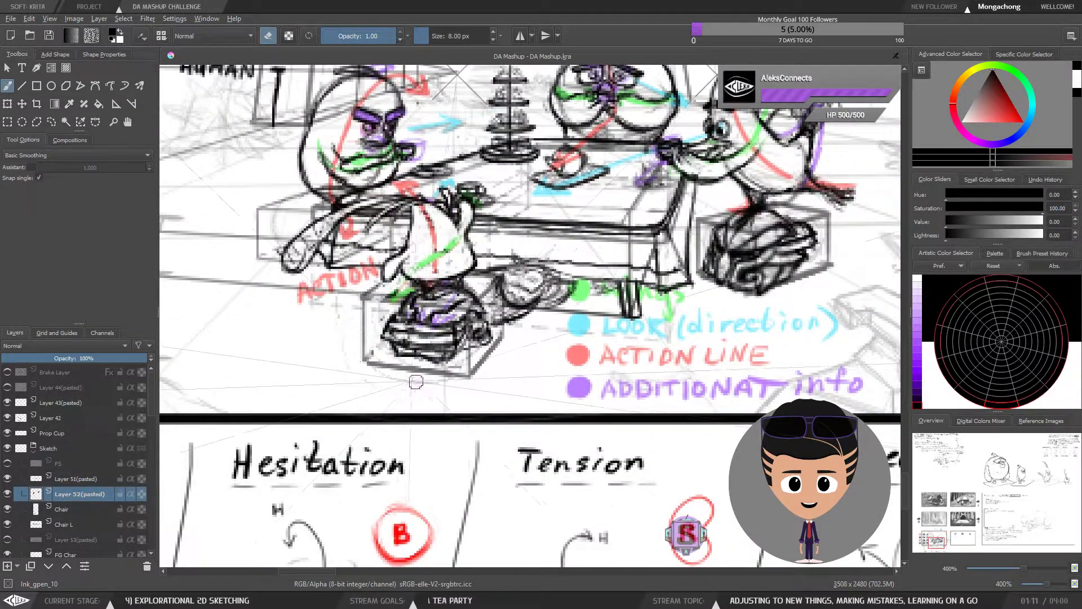
key("ctrl+minus")
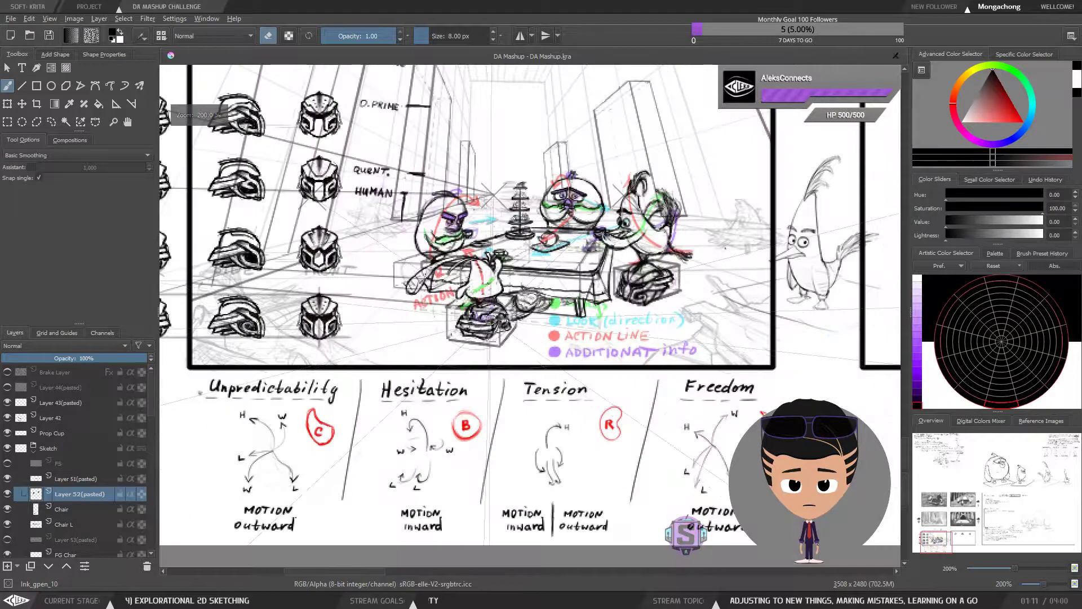
key("ctrl+minus")
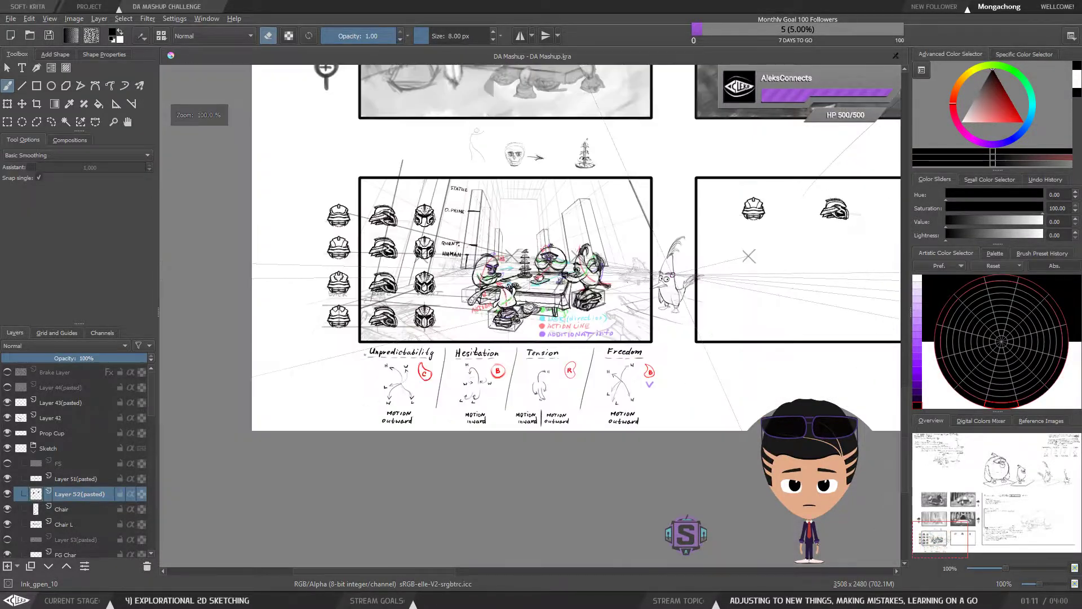
key("ctrl+plus")
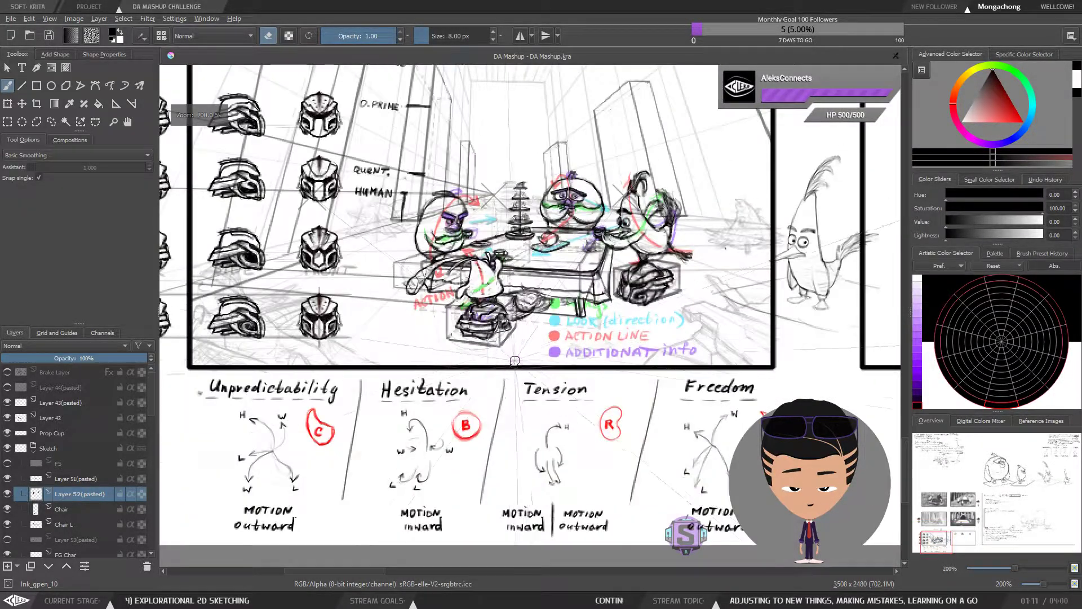
Step: Select the front helmet seat with a freehand outline and try enlarging and repositioning it to fill its box
key("ctrl+plus")
mouse_move(512, 352)
left_mouse_down()
mouse_move(535, 350)
mouse_move(541, 364)
mouse_move(515, 293)
mouse_move(394, 326)
mouse_move(440, 408)
mouse_move(543, 374)
left_mouse_up()
key("l")
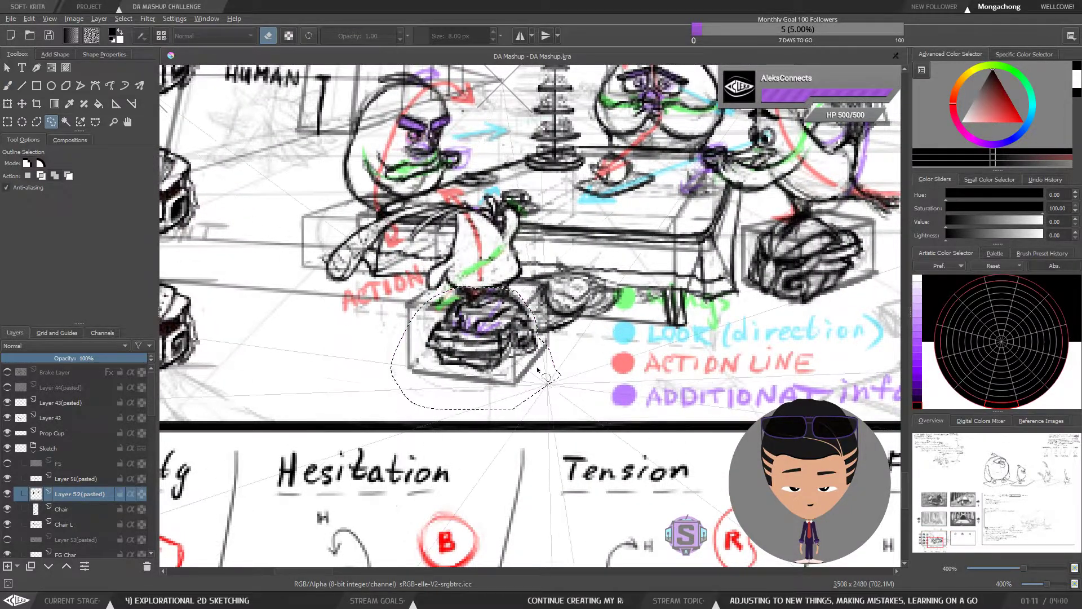
key("ctrl+t")
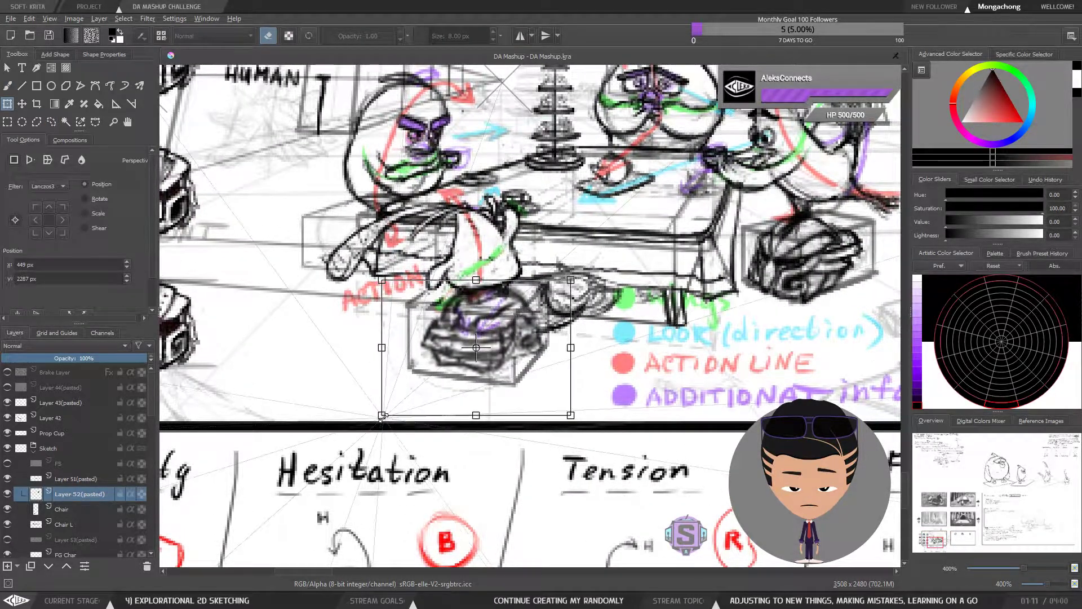
left_click_drag(496, 364, 782, 297)
left_click_drag(666, 348, 643, 364)
left_click_drag(743, 321, 474, 381)
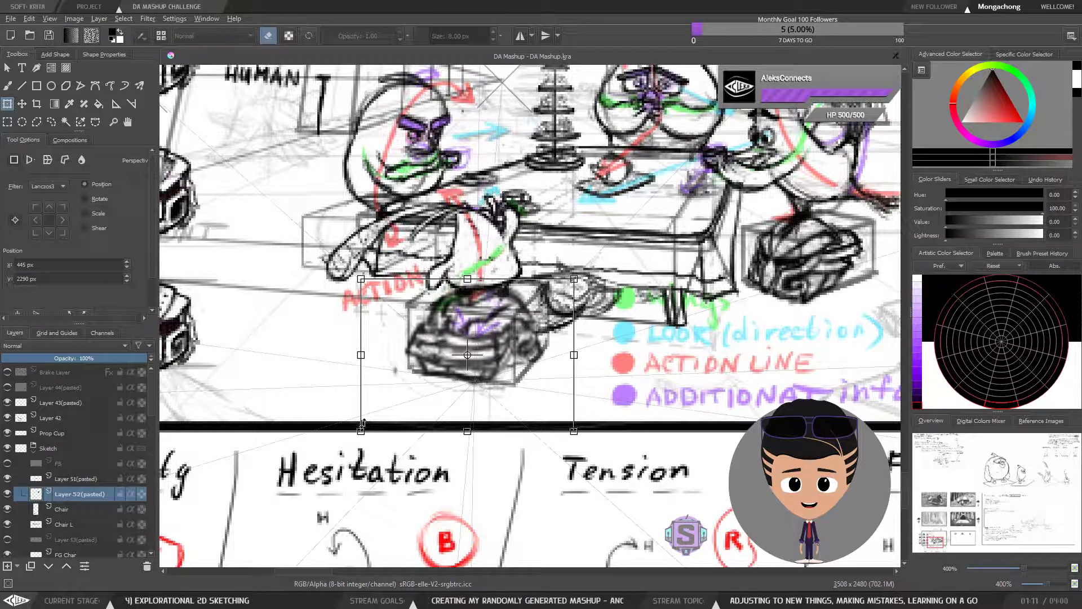
left_click_drag(361, 430, 365, 427)
mouse_move(522, 392)
left_mouse_down()
mouse_move(514, 386)
mouse_move(473, 441)
mouse_move(514, 385)
mouse_move(516, 396)
left_mouse_up()
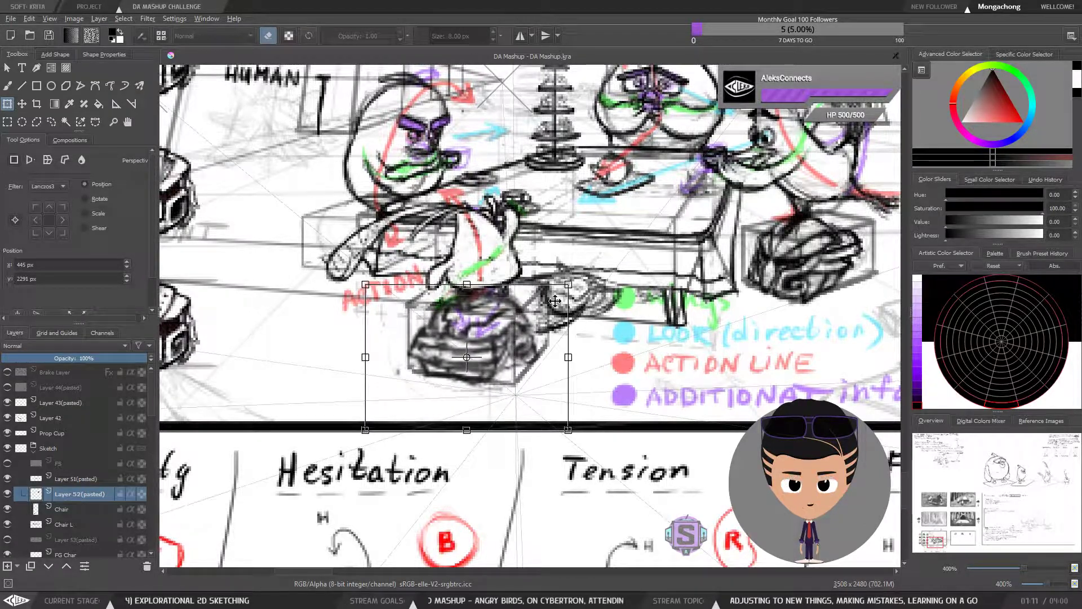
left_click_drag(568, 285, 564, 289)
left_click_drag(493, 369, 495, 368)
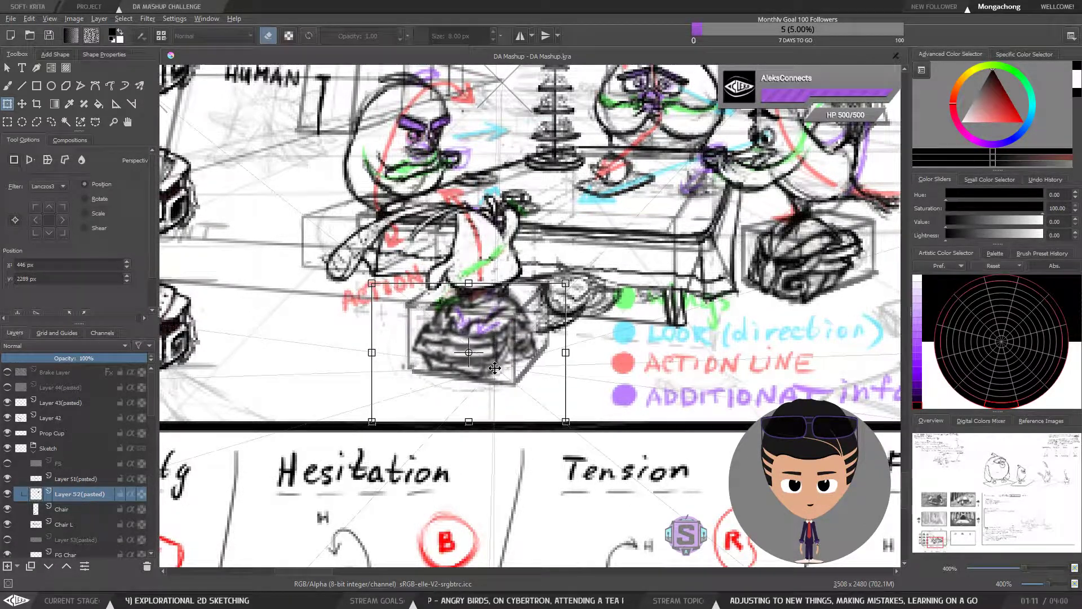
key("t")
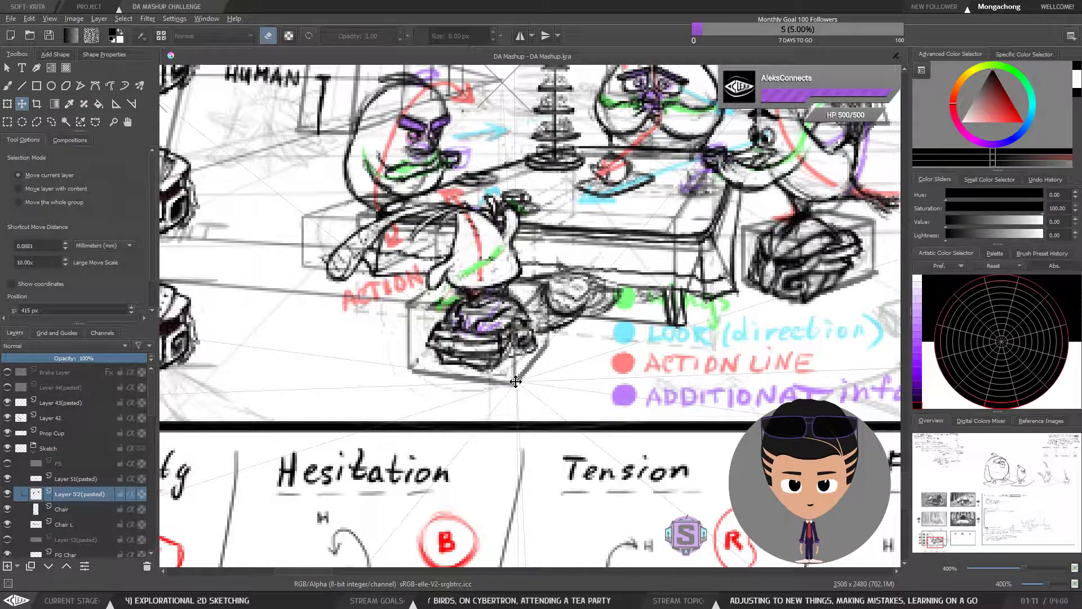
left_click_drag(516, 381, 542, 374)
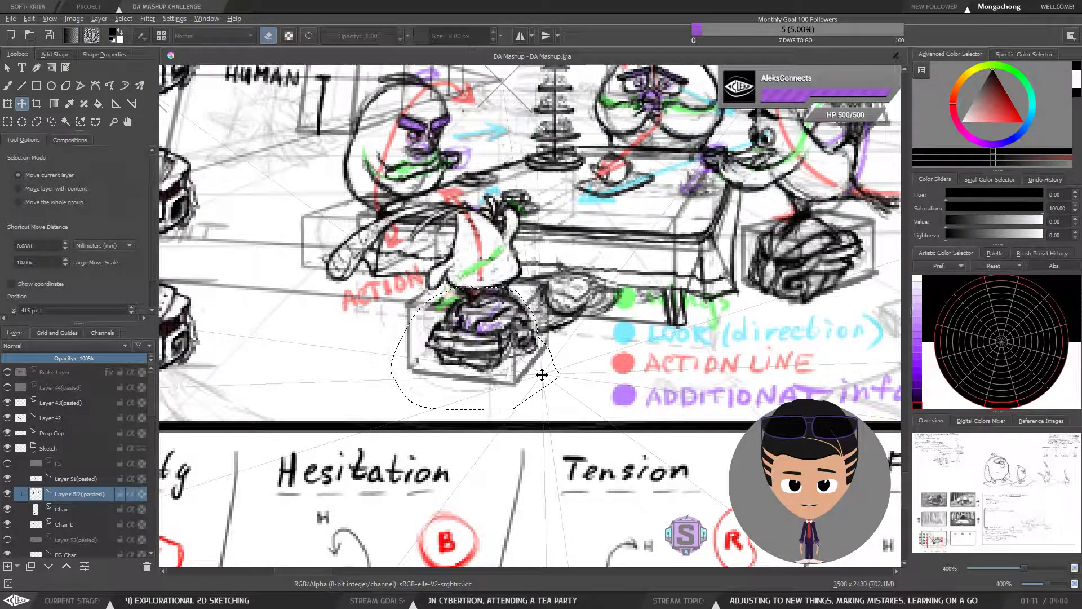
Step: Compare the front helmet seat's size with the other seats in the whole panel and up close
key("b")
key("1")
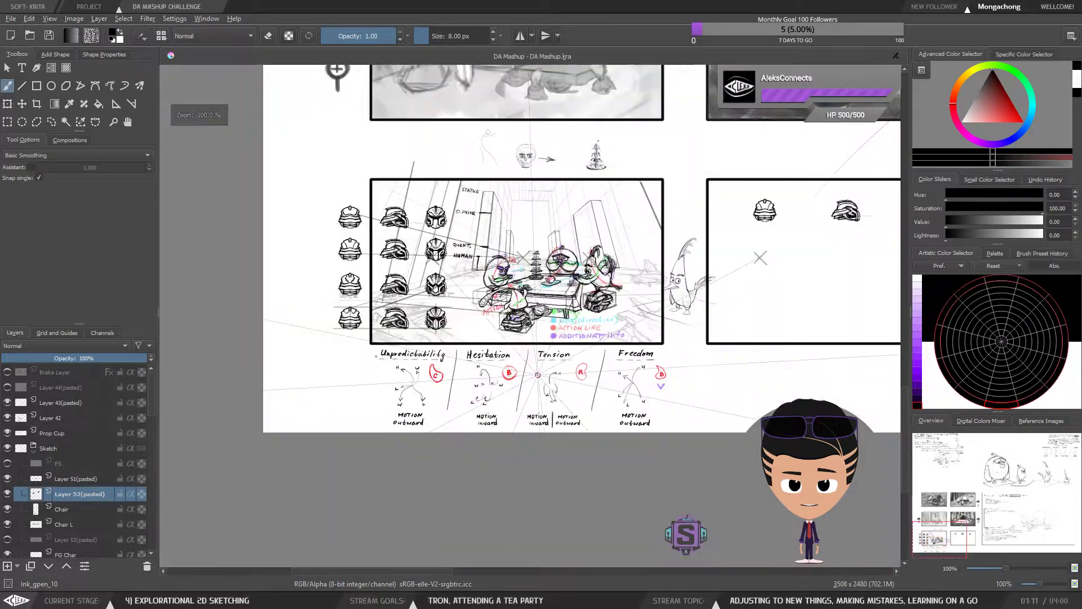
key("plus")
key("plus")
key("plus")
key("plus")
left_click_drag(528, 378, 534, 406)
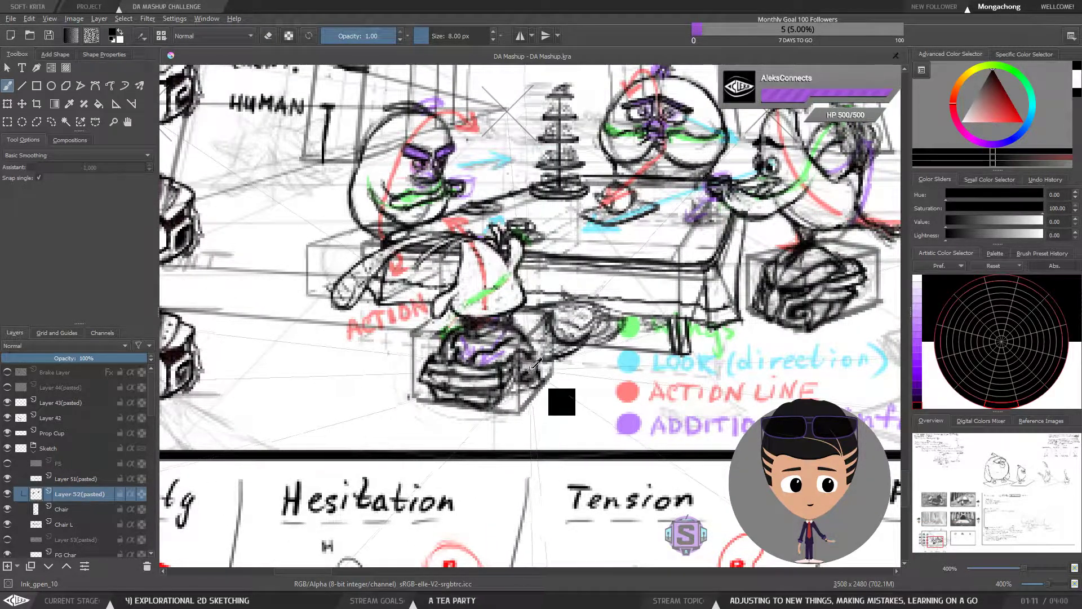
Step: Extend the freehand selection around the front helmet seat's right side and try moving the seat, undoing the last move
key("o")
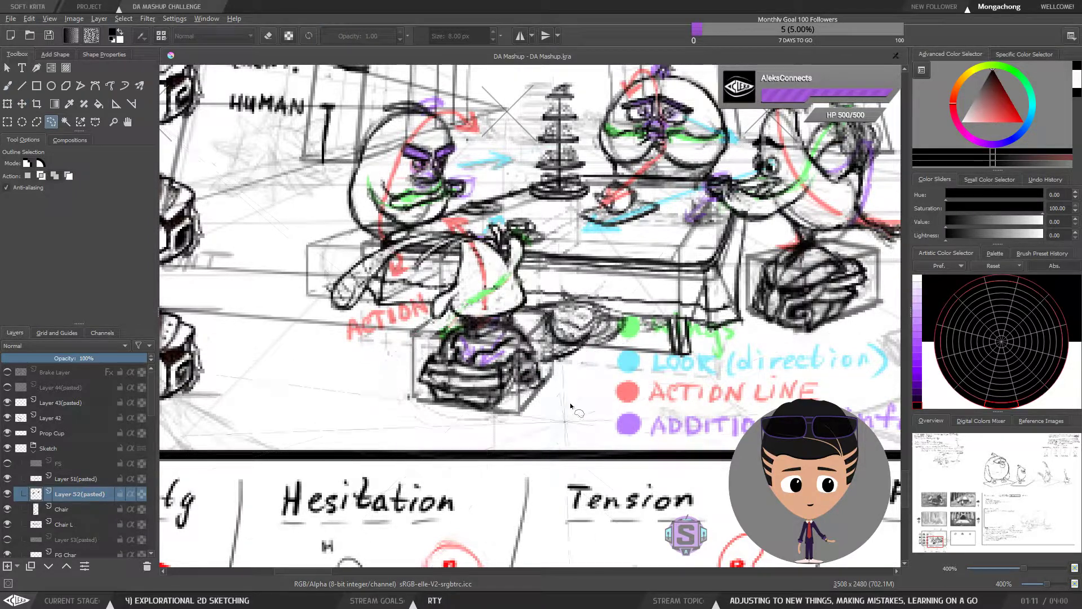
key("t")
mouse_move(486, 401)
left_mouse_down()
mouse_move(481, 306)
mouse_move(499, 286)
mouse_move(478, 271)
mouse_move(535, 350)
mouse_move(528, 387)
left_mouse_up()
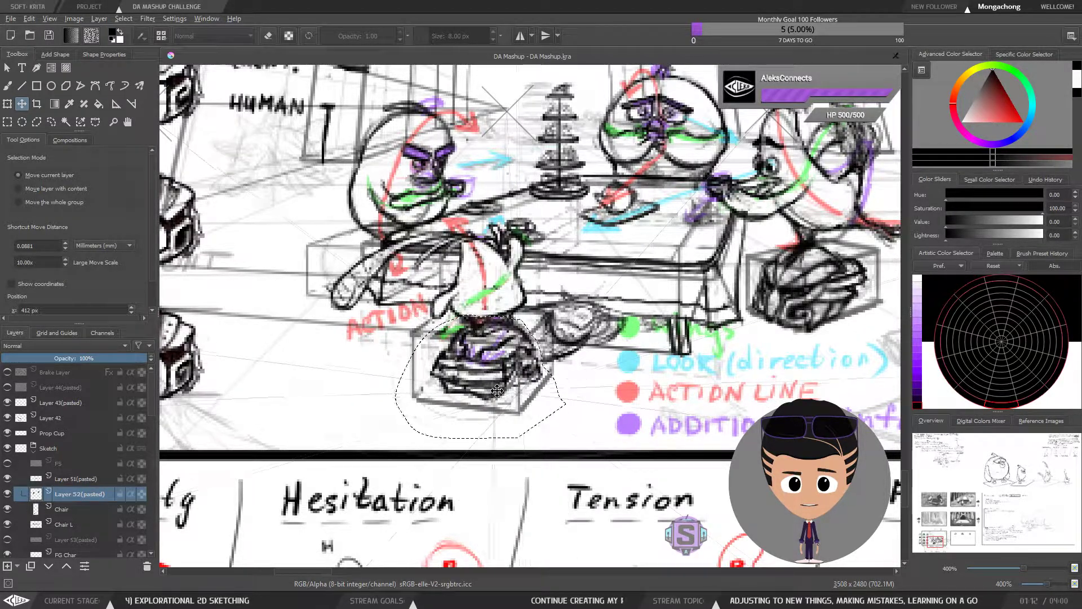
key("l")
left_click_drag(567, 327, 402, 366)
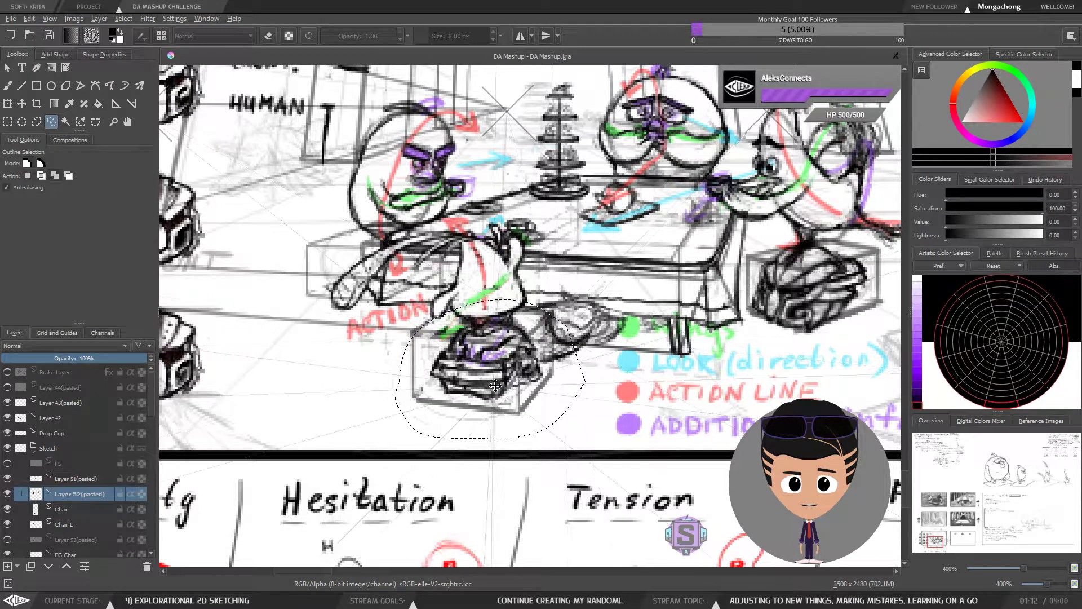
key("t")
mouse_move(521, 359)
left_mouse_down()
mouse_move(489, 302)
mouse_move(520, 307)
left_mouse_up()
key("ctrl+z")
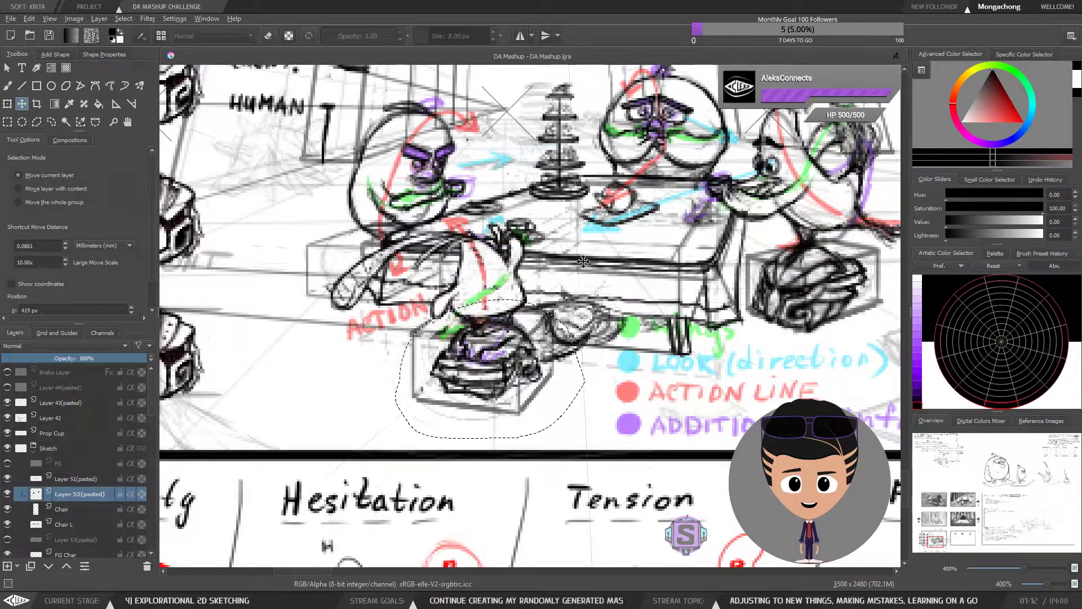
Step: Free-transform the selected front helmet seat and shift it slightly toward the left side of its box
key("ctrl+t")
left_click_drag(573, 302, 566, 307)
left_click_drag(518, 381, 514, 381)
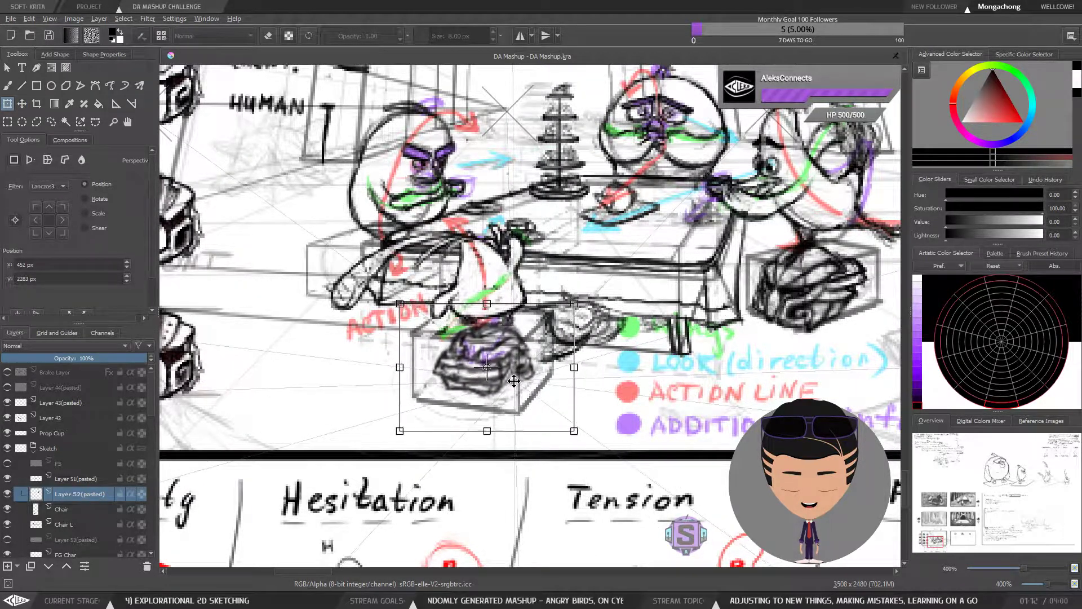
Step: Try enlarging the front helmet seat well beyond its box and moving it slightly down, undoing both changes
key("minus")
key("minus")
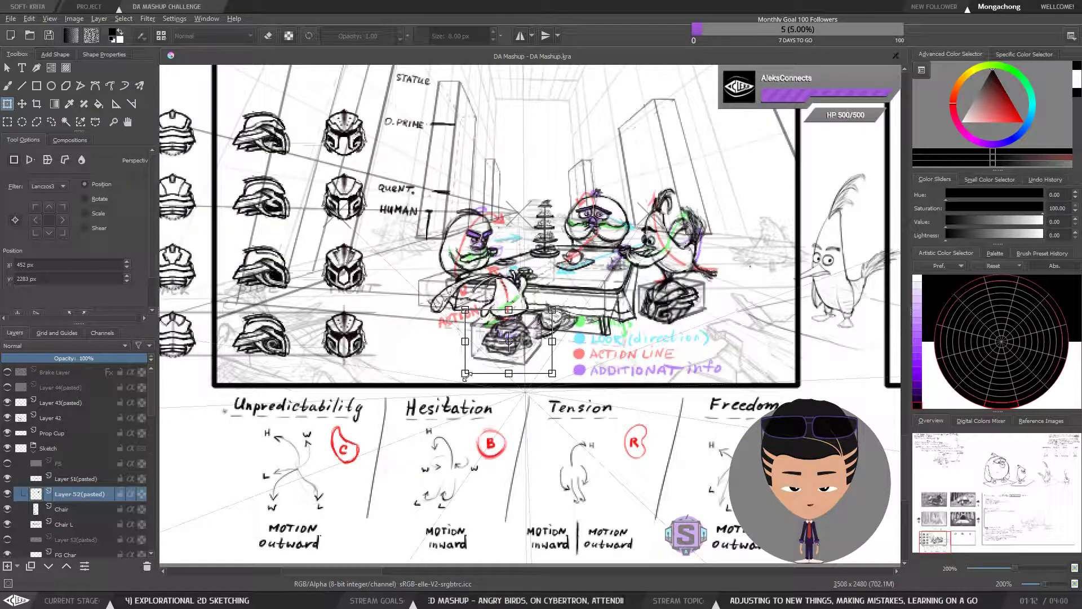
left_click_drag(465, 373, 446, 388)
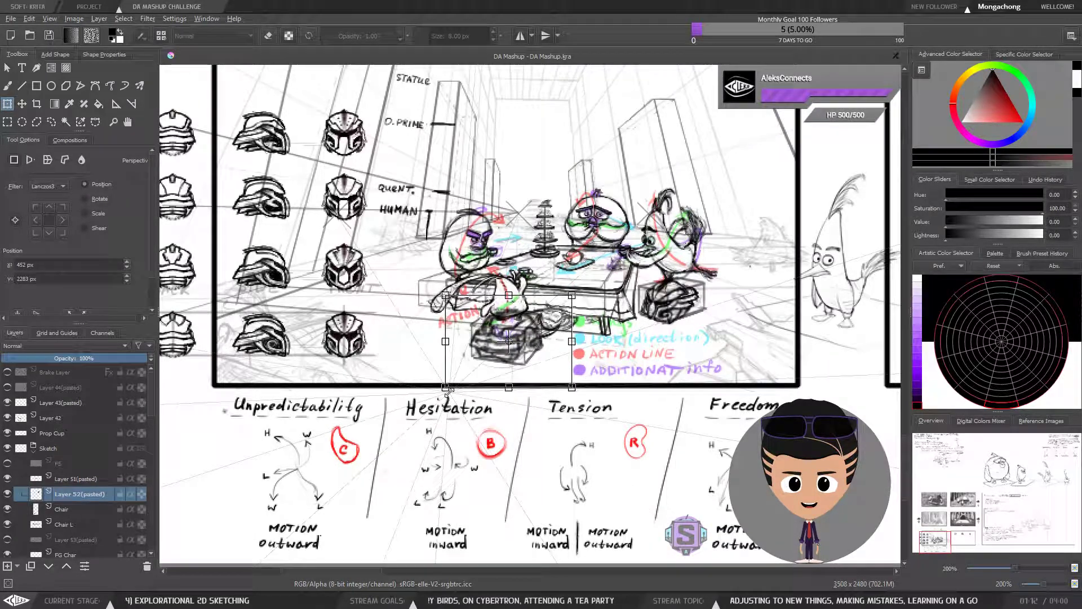
left_click_drag(532, 357, 530, 367)
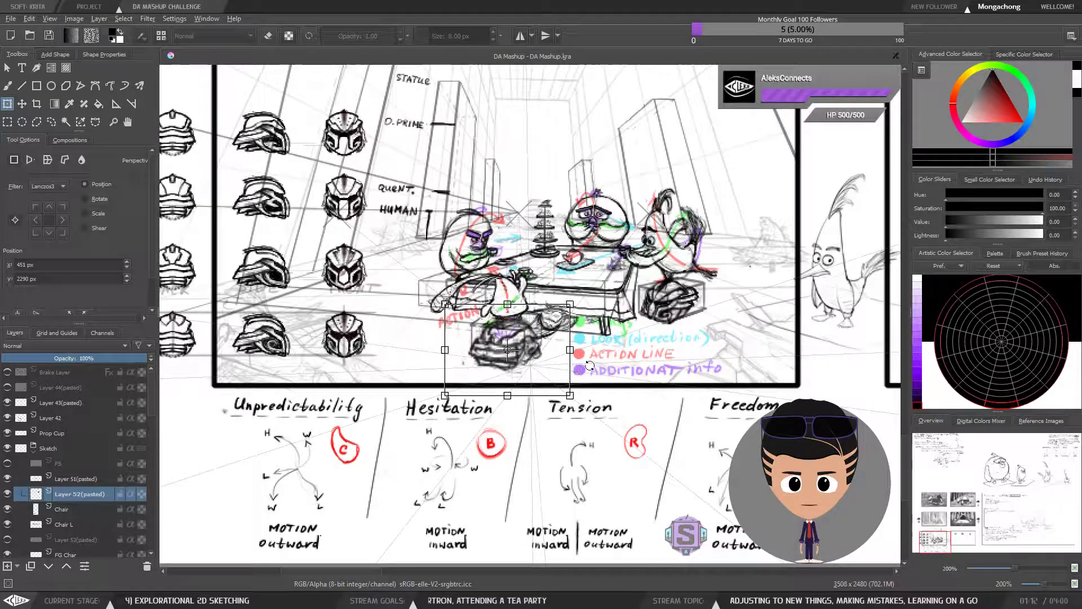
scroll(552, 391, "up", 2)
scroll(528, 389, "down", 2)
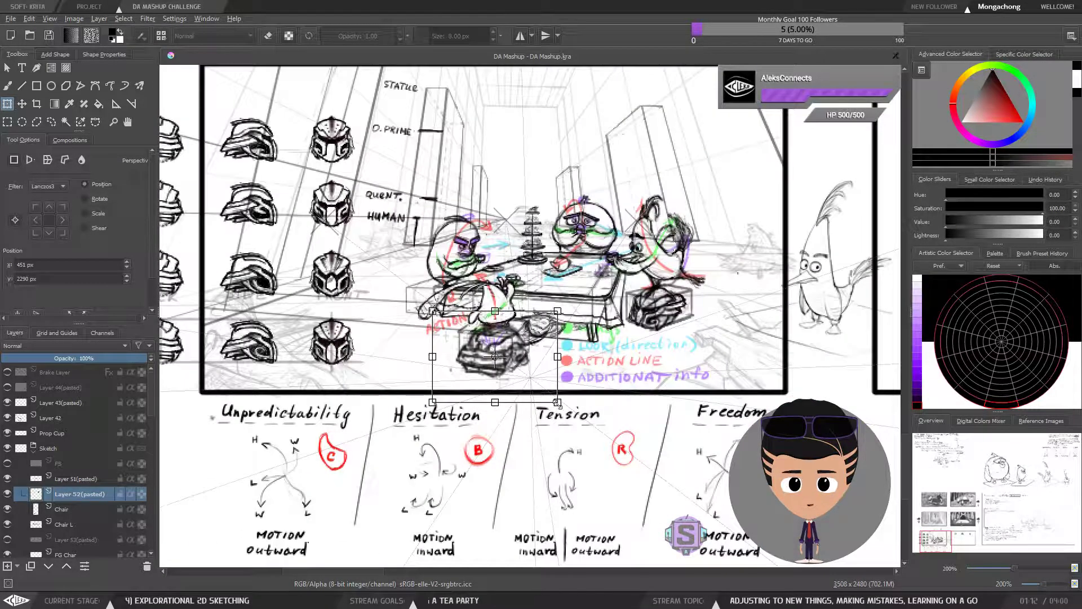
key("ctrl+z")
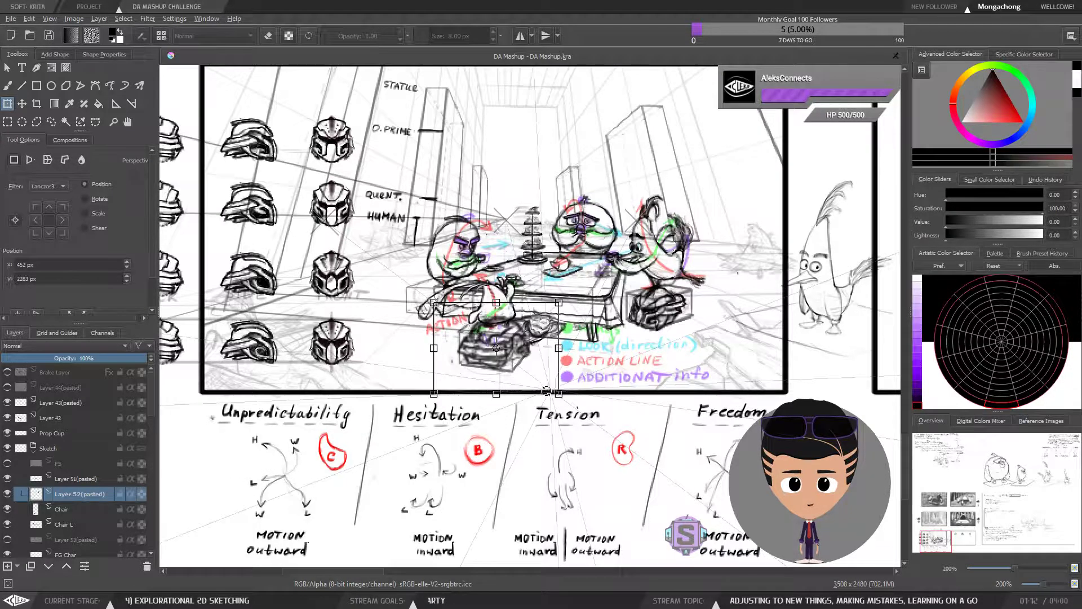
Step: Enlarge the front helmet seat in two passes, nudge it to fill the left part of its box, and apply the transform
scroll(546, 390, "up", 2)
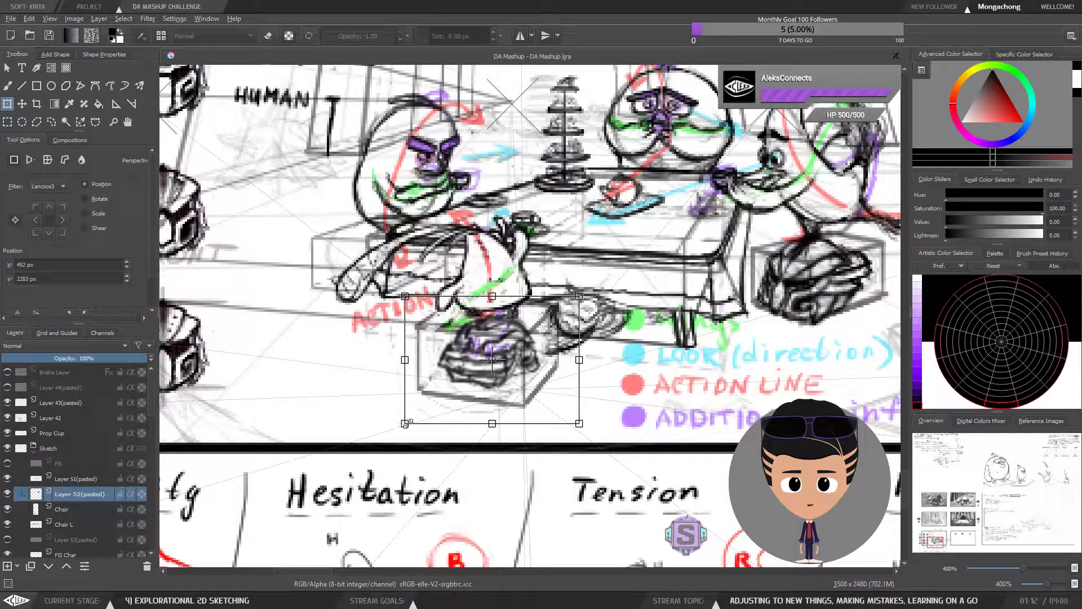
left_click_drag(406, 423, 397, 437)
left_click_drag(560, 387, 557, 389)
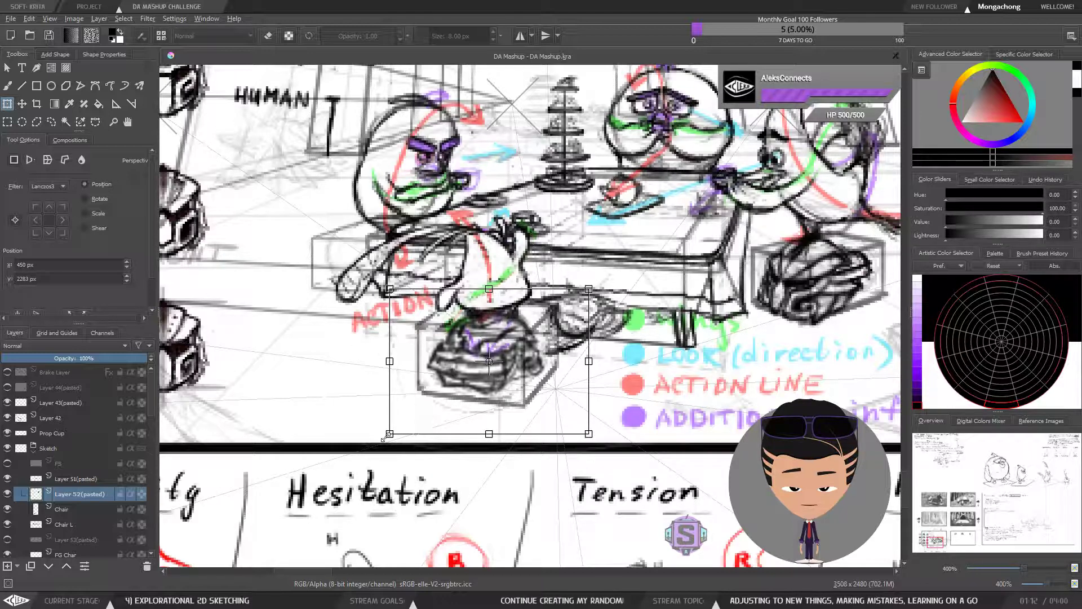
left_click_drag(391, 435, 380, 446)
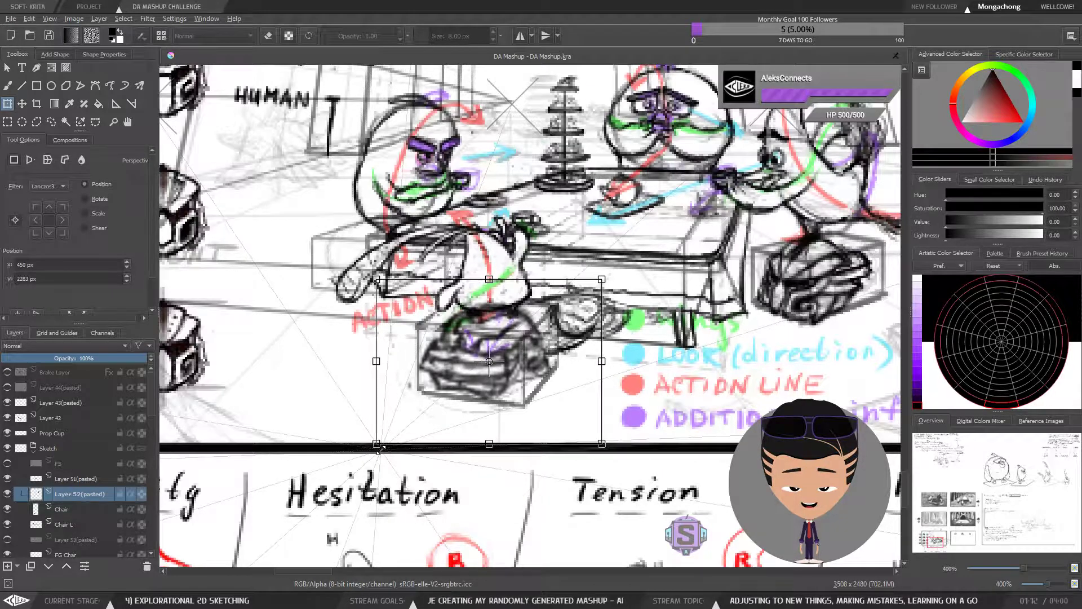
key("t")
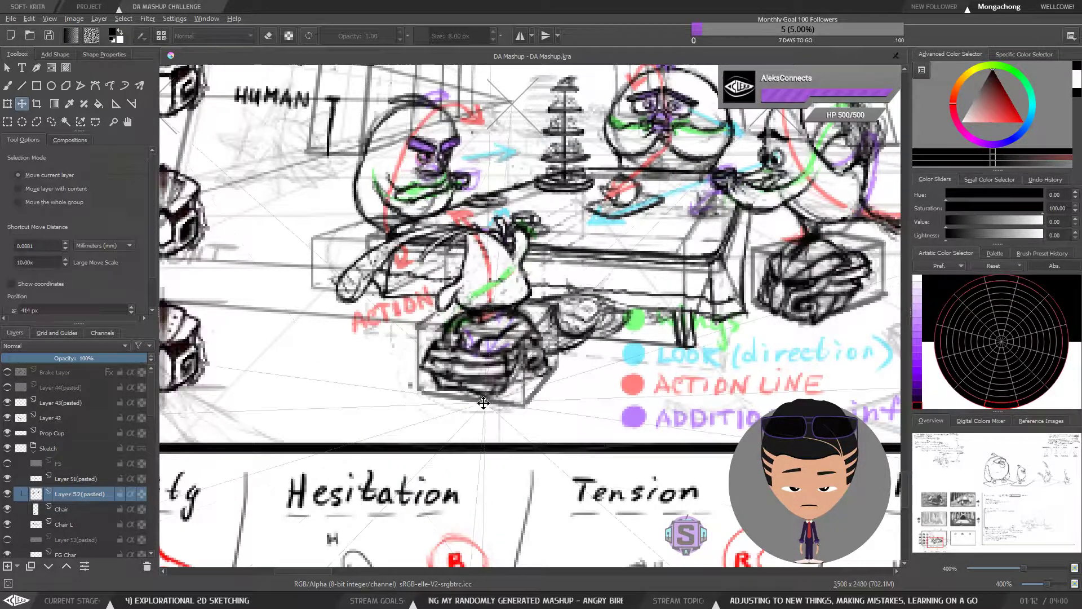
Step: Switch to the freehand brush in eraser mode at size 6 px around the front helmet seat
key("1")
key("b")
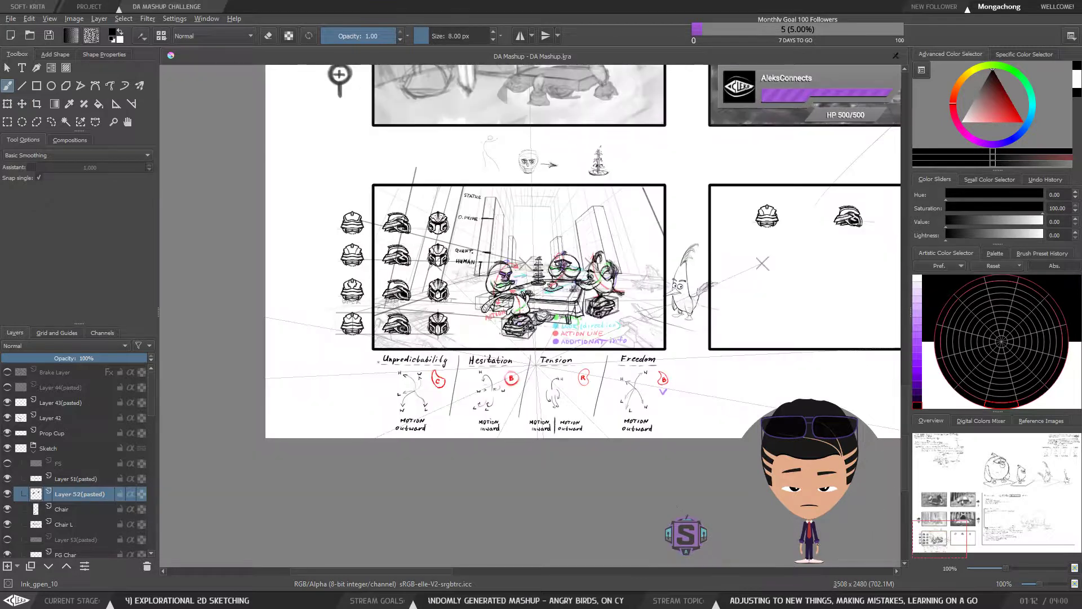
key("plus")
key("plus")
key("plus")
key("plus")
key("[")
key("[")
key("e")
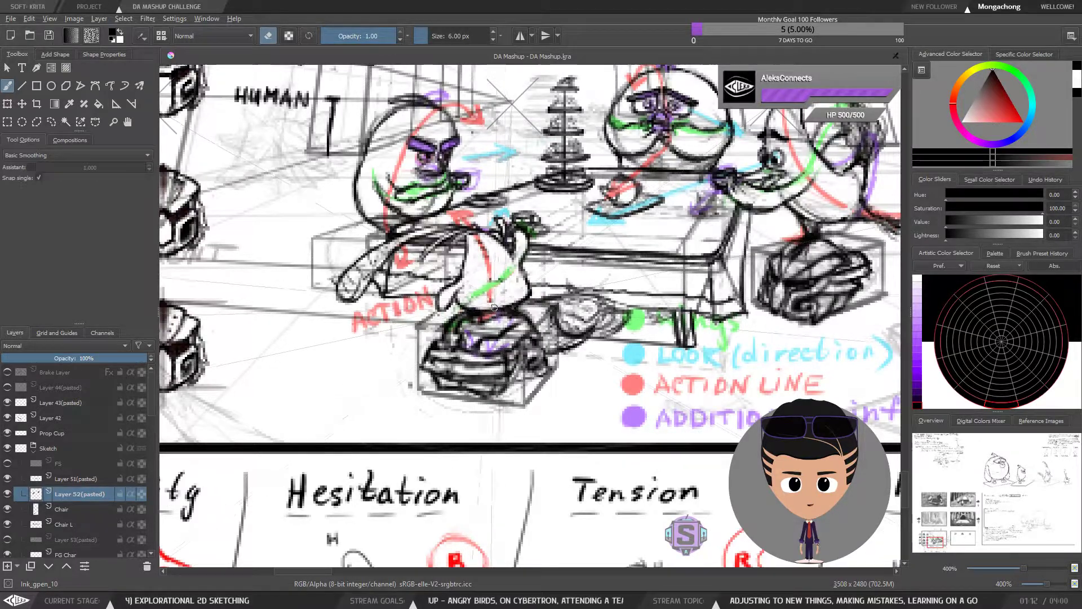
Step: Compare the enlarged front helmet seat with the rest of the panel, mirroring the canvas view and back
key("minus")
key("minus")
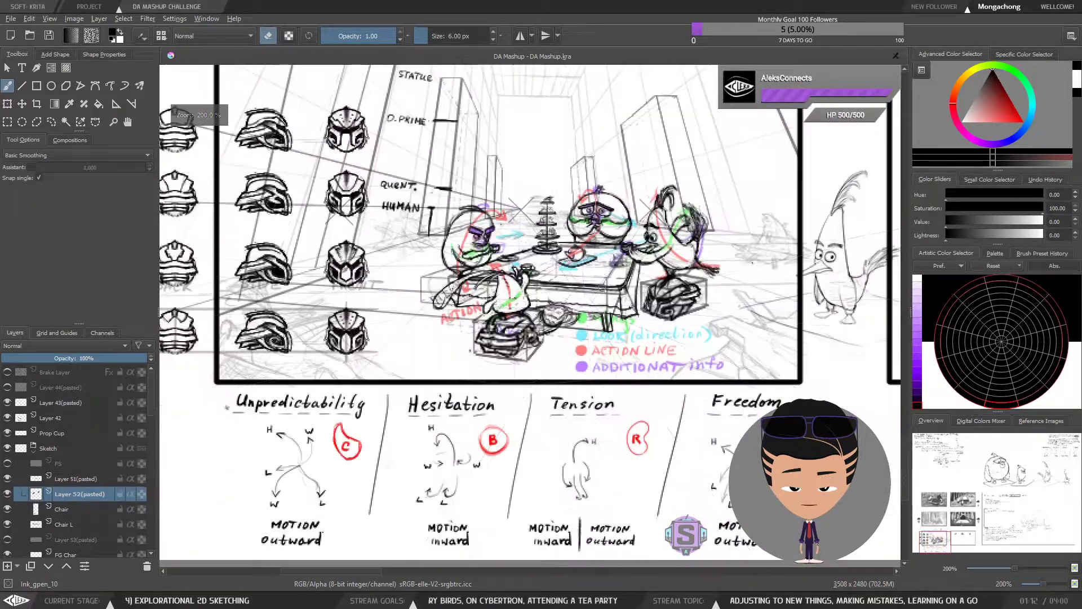
key("minus")
key("plus")
left_click_drag(615, 362, 485, 389)
key("minus")
key("minus")
key("m")
key("m")
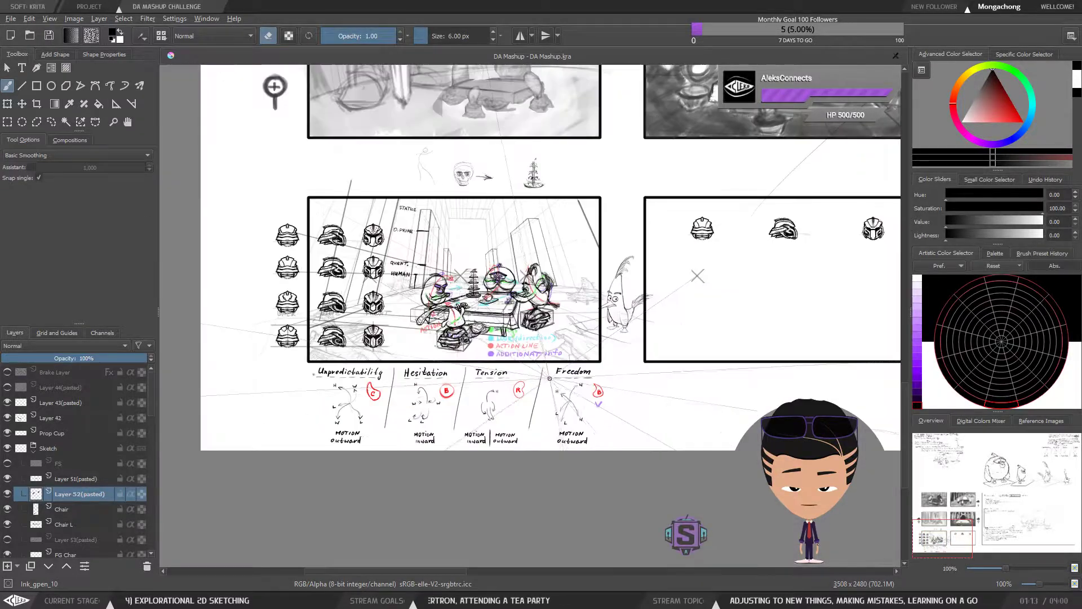
key("plus")
key("plus")
key("plus")
key("plus")
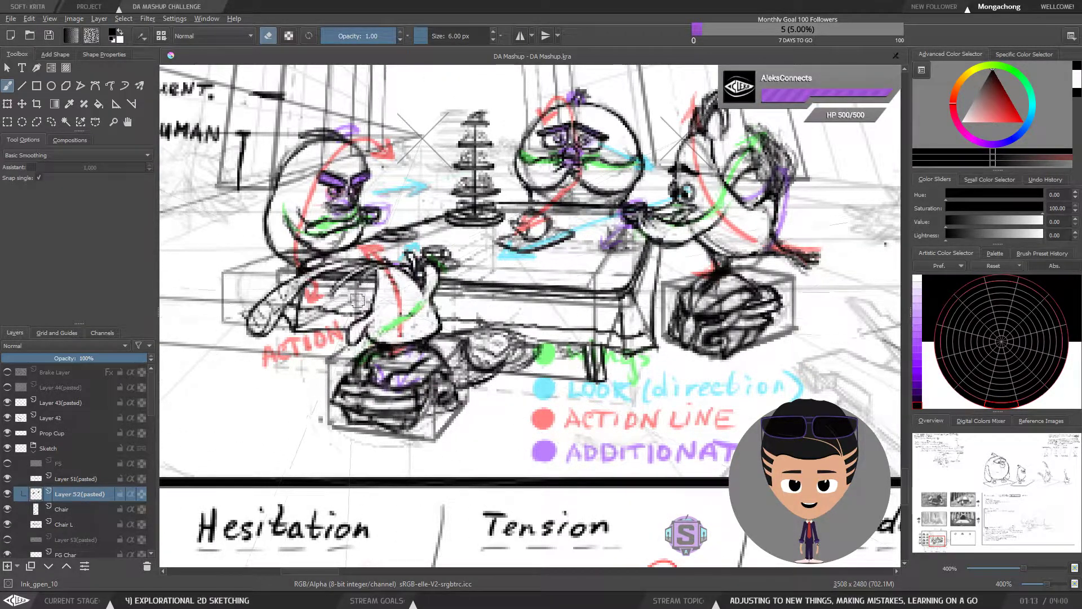
Step: Examine the right helmet seat up close, the whole tea party panel, and the area around the left character
mouse_move(410, 350)
left_mouse_down()
mouse_move(506, 407)
mouse_move(270, 362)
left_mouse_up()
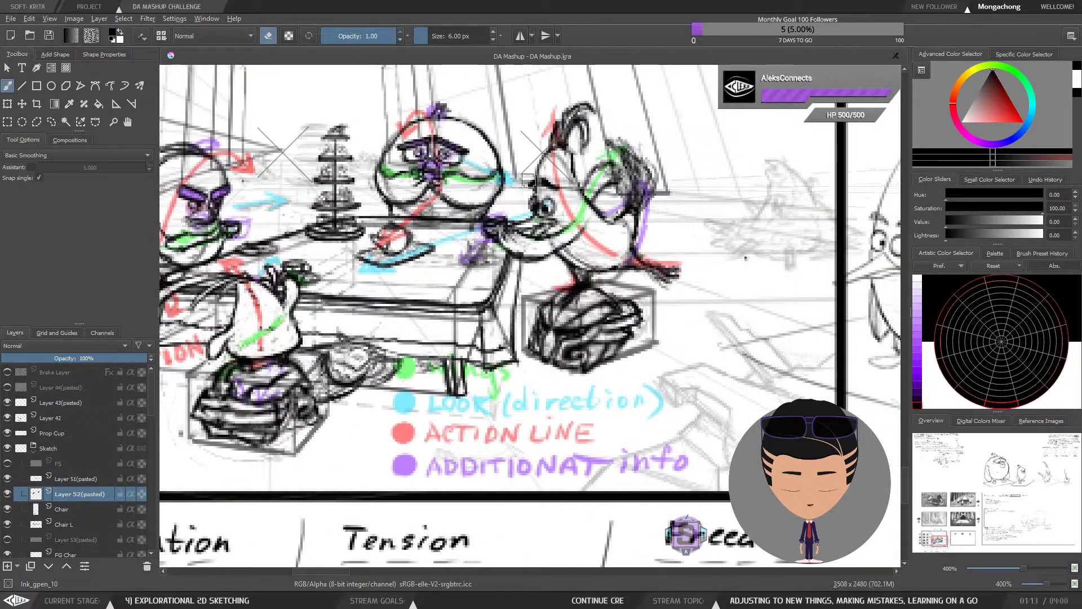
key("minus")
key("minus")
left_click_drag(522, 361, 603, 369)
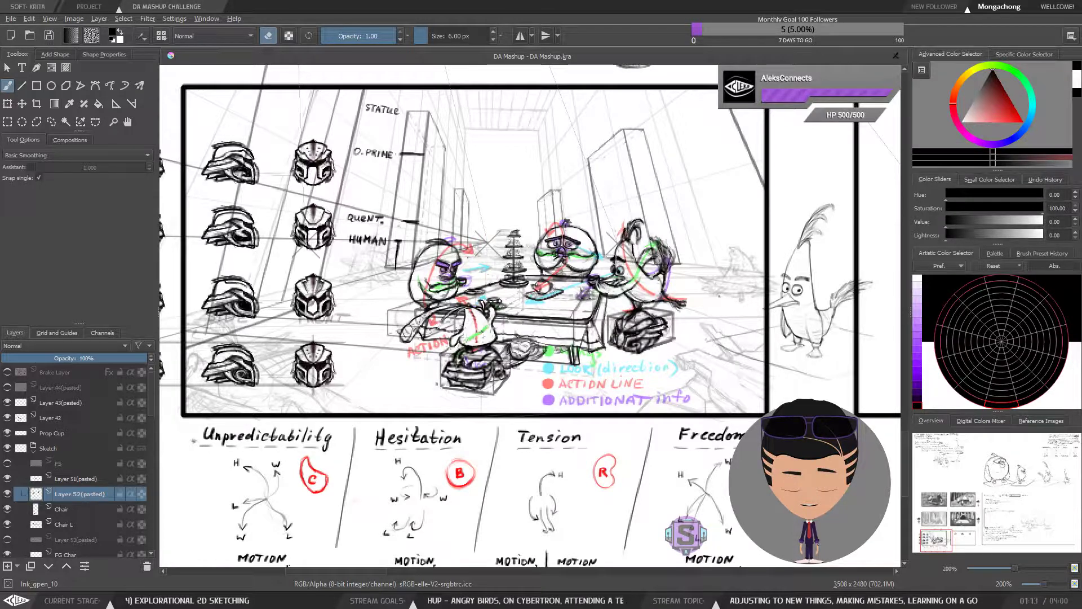
left_click_drag(475, 283, 483, 317)
scroll(483, 318, "up", 1)
scroll(484, 317, "down", 1)
left_click_drag(393, 309, 446, 293)
scroll(446, 290, "up", 1)
scroll(446, 289, "down", 1)
scroll(524, 314, "up", 1)
scroll(524, 313, "down", 1)
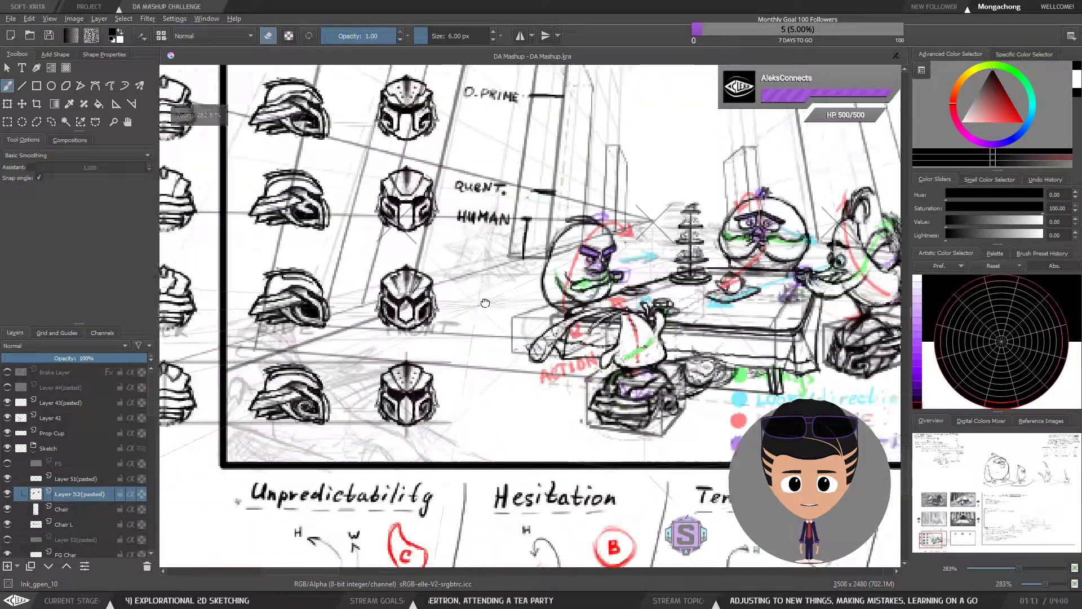
Step: Examine the foreground bird and its helmet-shaped seat in the tea-party panel up close
scroll(254, 492, "up", 1)
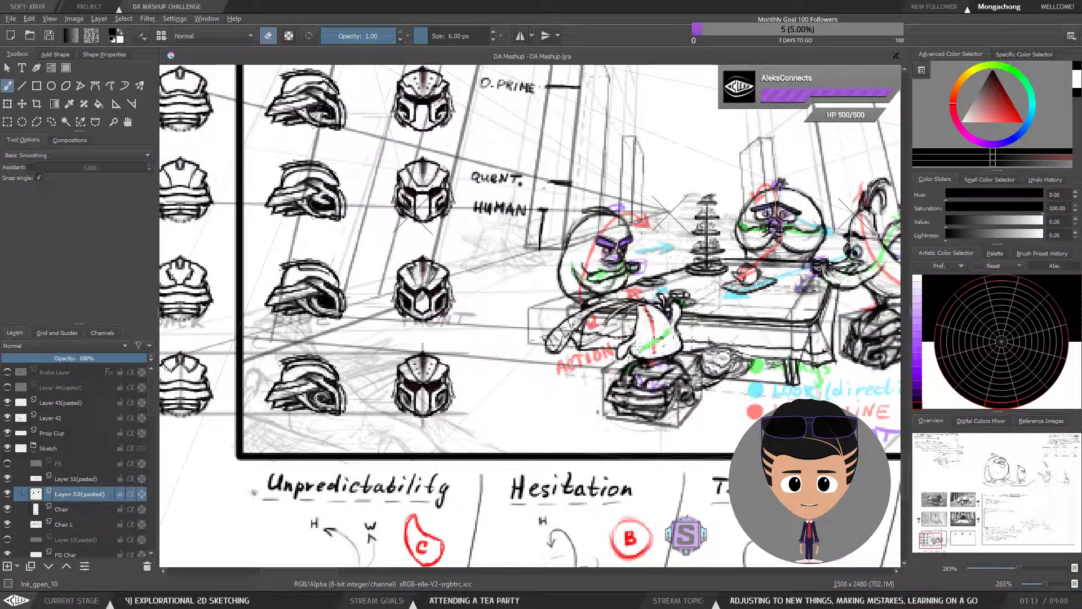
left_click_drag(627, 373, 523, 290)
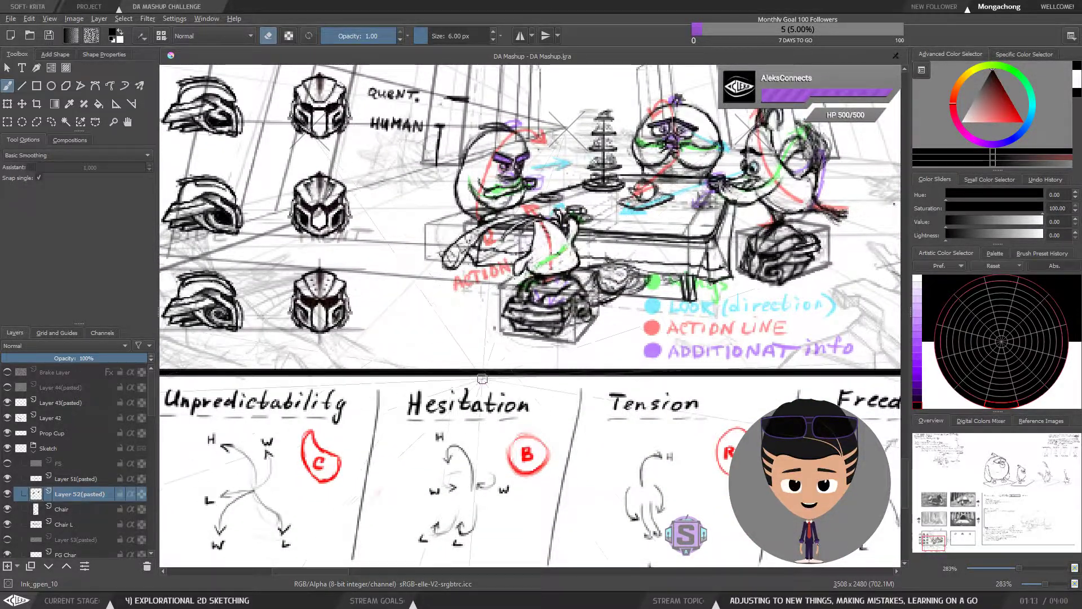
key("ctrl+minus")
key("ctrl+minus")
key("ctrl+plus")
key("ctrl+plus")
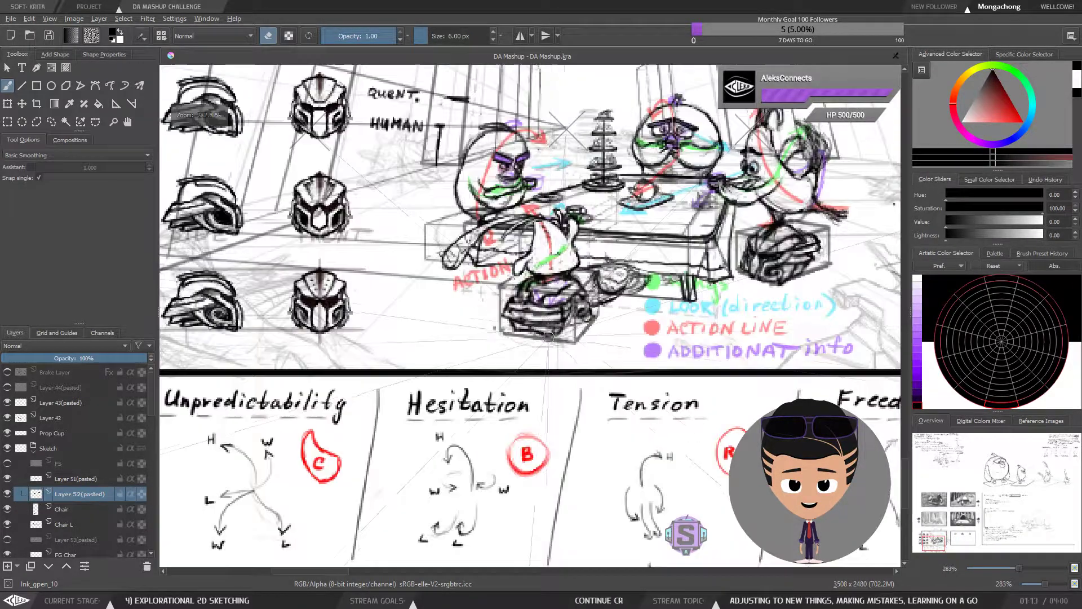
left_click_drag(588, 315, 502, 365)
key("ctrl+minus")
key("ctrl+minus")
key("ctrl+plus")
key("ctrl+plus")
key("ctrl+plus")
key("ctrl+plus")
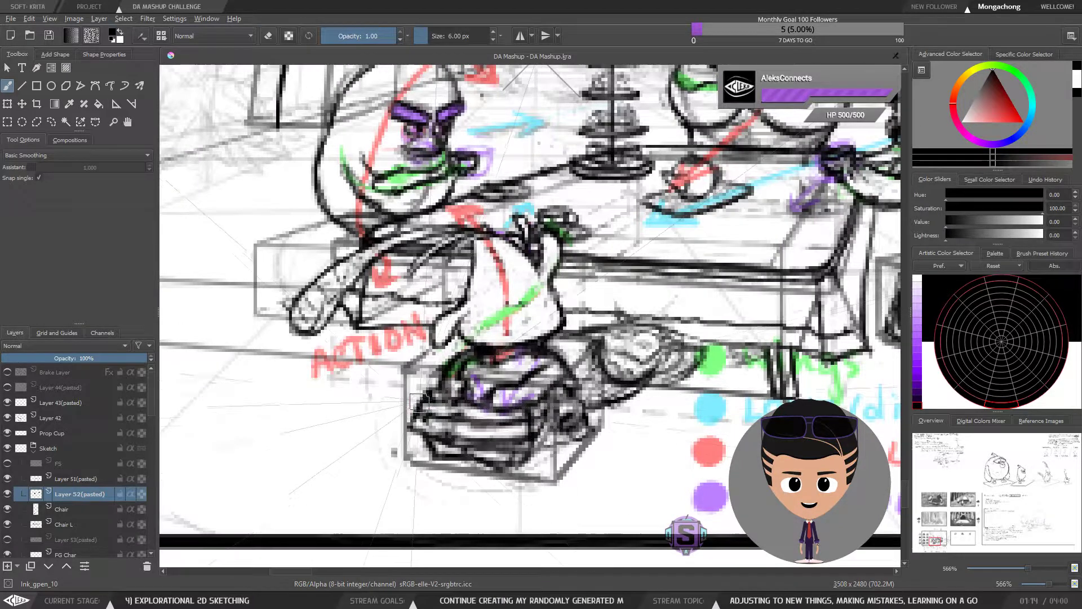
Step: Check the tea-party panel as a whole with the canvas mirrored horizontally, and restore the normal orientation
key("e")
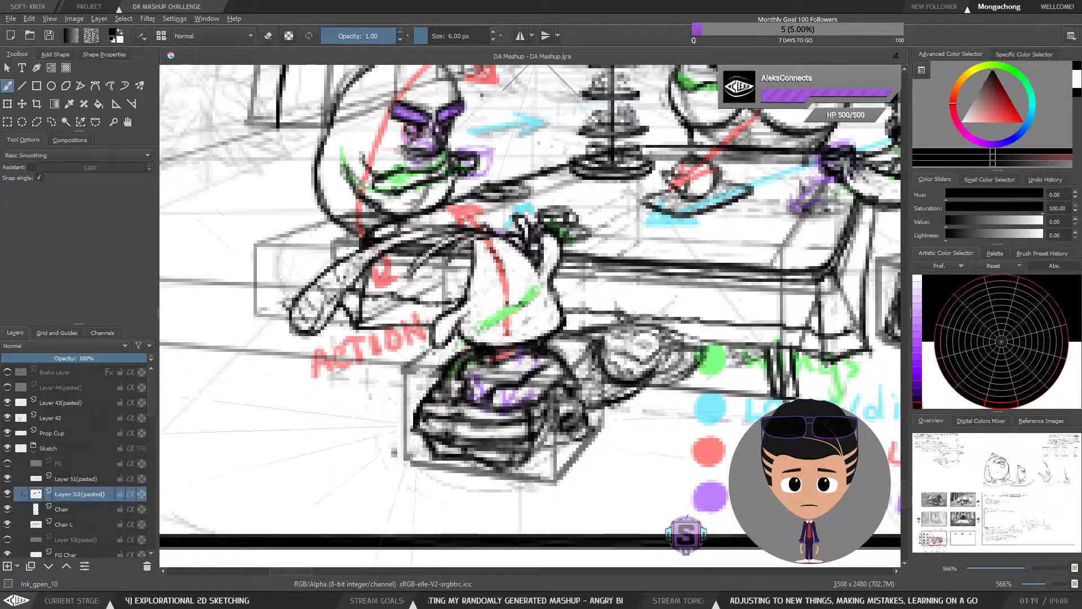
key("e")
key("e")
key("minus")
key("minus")
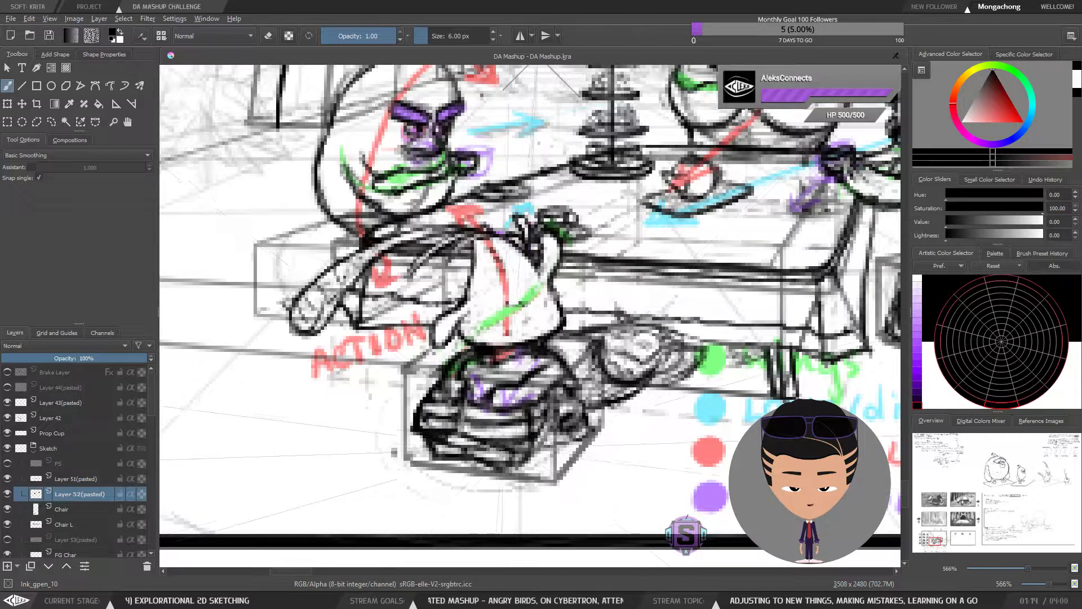
key("minus")
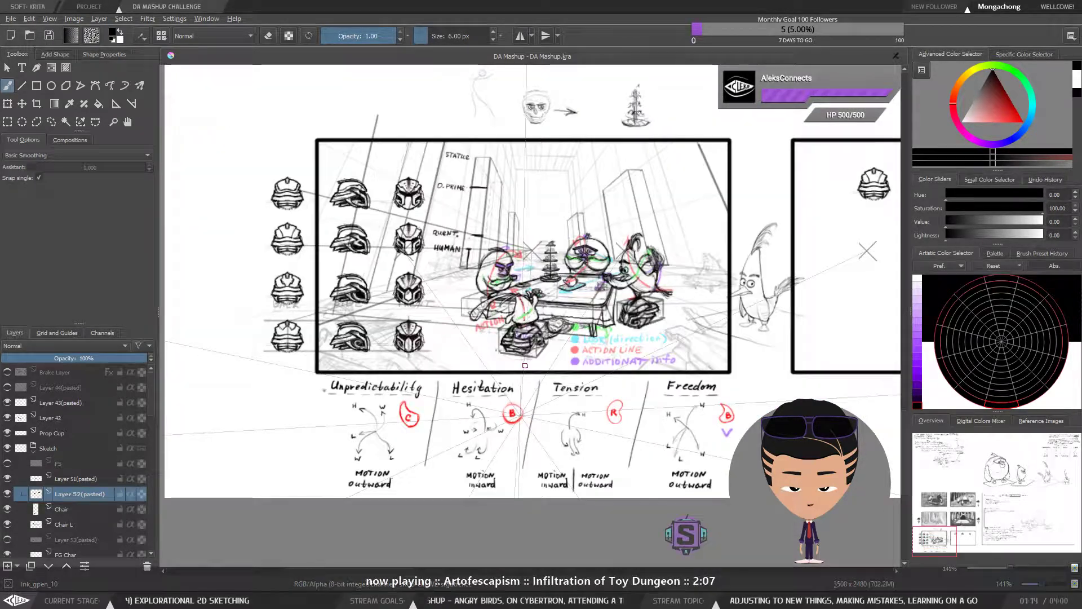
key("m")
key("m")
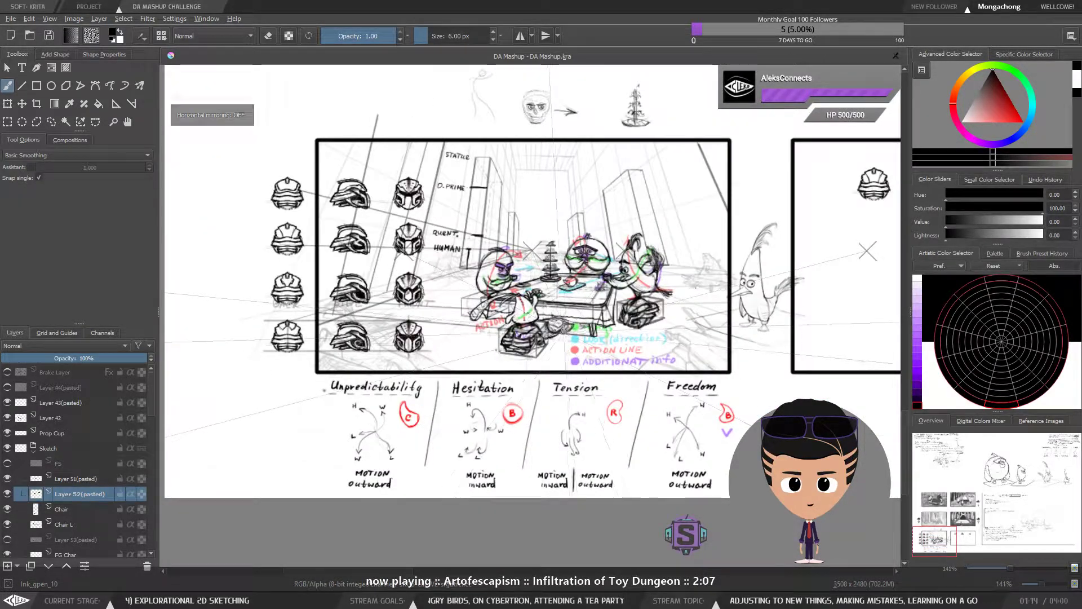
key("plus")
key("plus")
key("plus")
key("plus")
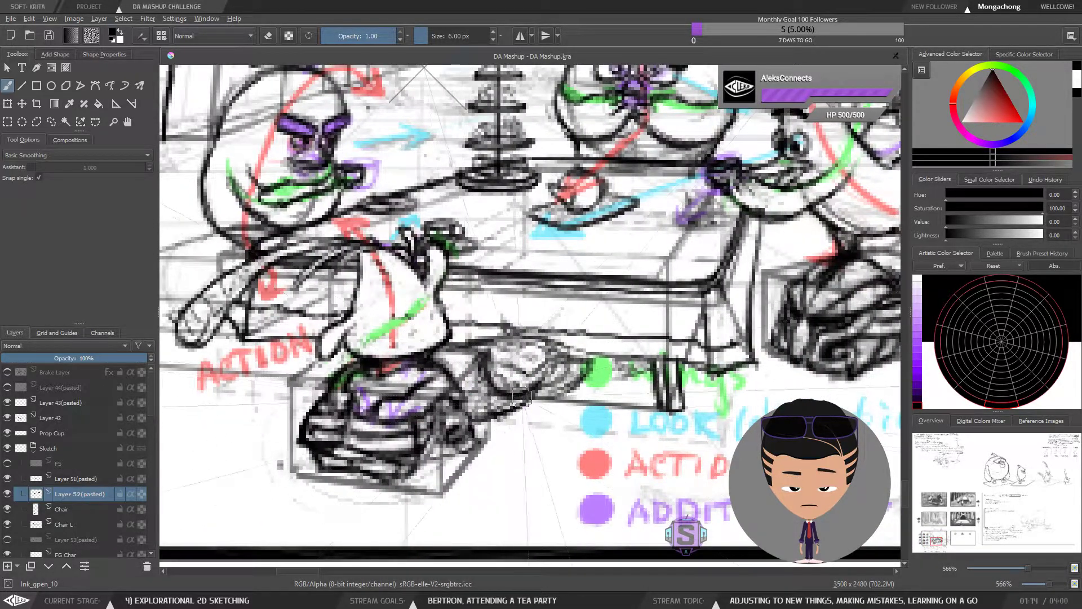
Step: Sketch dark lines for the outer end of the helmet-shaped seat beneath the angry bird beside the HUMAN height mark
key("minus")
key("minus")
left_click_drag(517, 400, 538, 429)
key("plus")
key("plus")
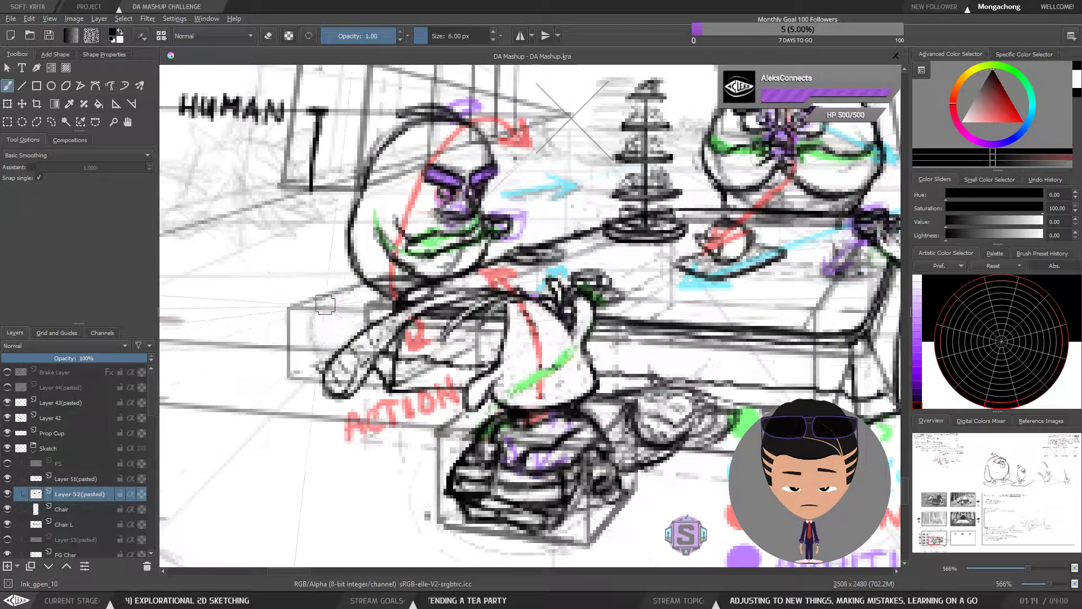
mouse_move(320, 337)
left_mouse_down()
mouse_move(570, 370)
mouse_move(559, 366)
left_mouse_up()
key("minus")
key("minus")
key("plus")
key("plus")
mouse_move(688, 380)
left_mouse_down()
mouse_move(678, 362)
mouse_move(712, 361)
mouse_move(705, 369)
mouse_move(758, 346)
mouse_move(727, 336)
left_mouse_up()
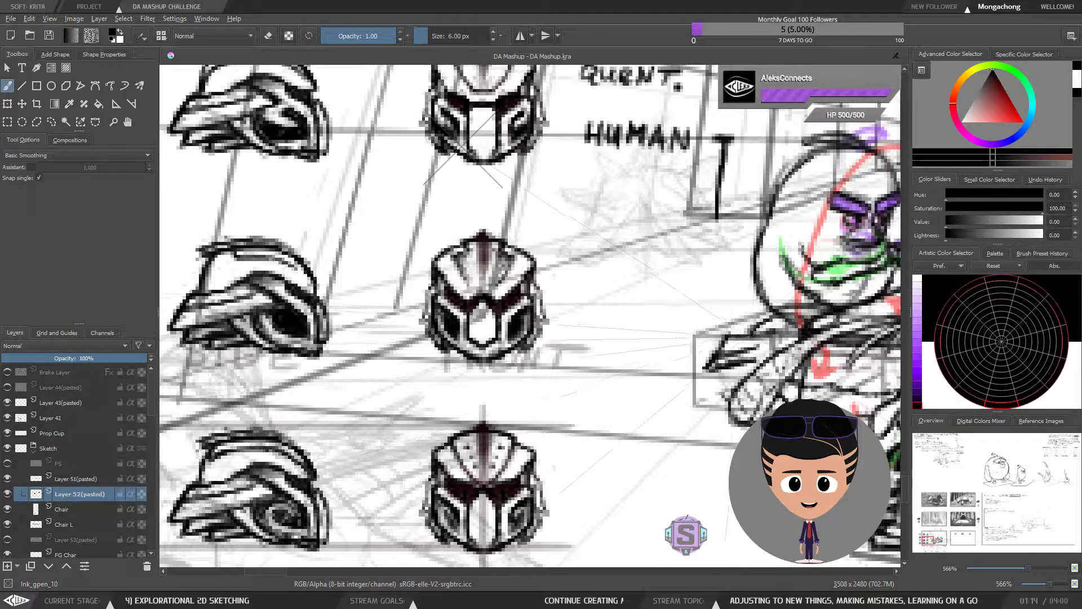
mouse_move(727, 343)
left_mouse_down()
mouse_move(762, 332)
mouse_move(728, 325)
mouse_move(695, 387)
left_mouse_up()
Step: Refine the helmet-shaped seat beneath the angry bird by cleaning up stray lines with the eraser and adjusting its strokes
key("l")
left_click_drag(766, 349, 755, 327)
key("b")
key("ctrl+shift+a")
key("e")
left_click_drag(824, 300, 778, 305)
mouse_move(692, 372)
left_mouse_down()
mouse_move(670, 370)
mouse_move(726, 352)
left_mouse_up()
key("e")
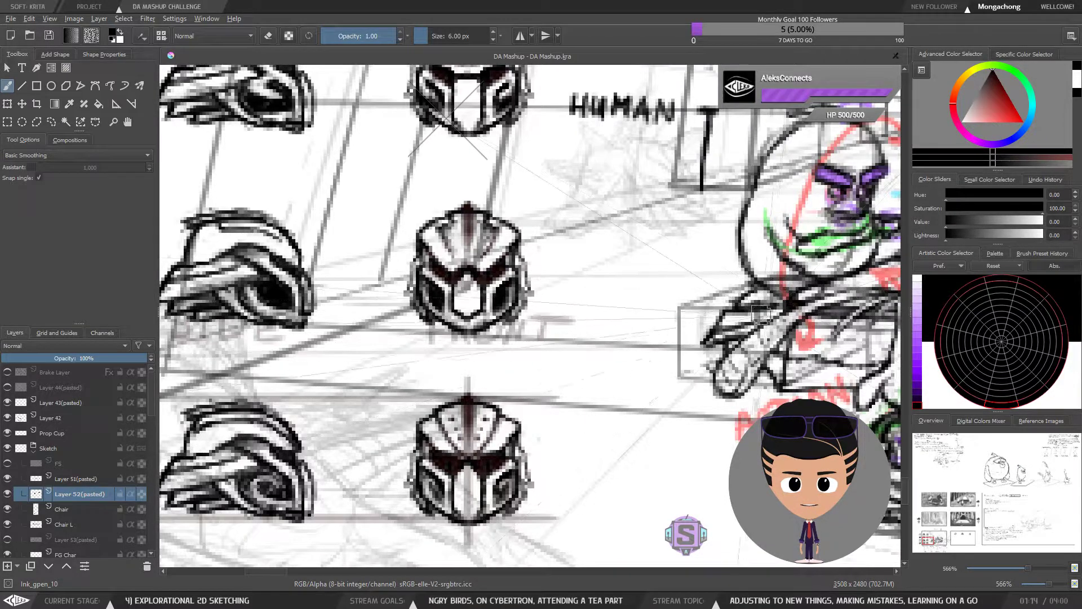
scroll(664, 344, "down", 2)
left_click_drag(664, 344, 585, 341)
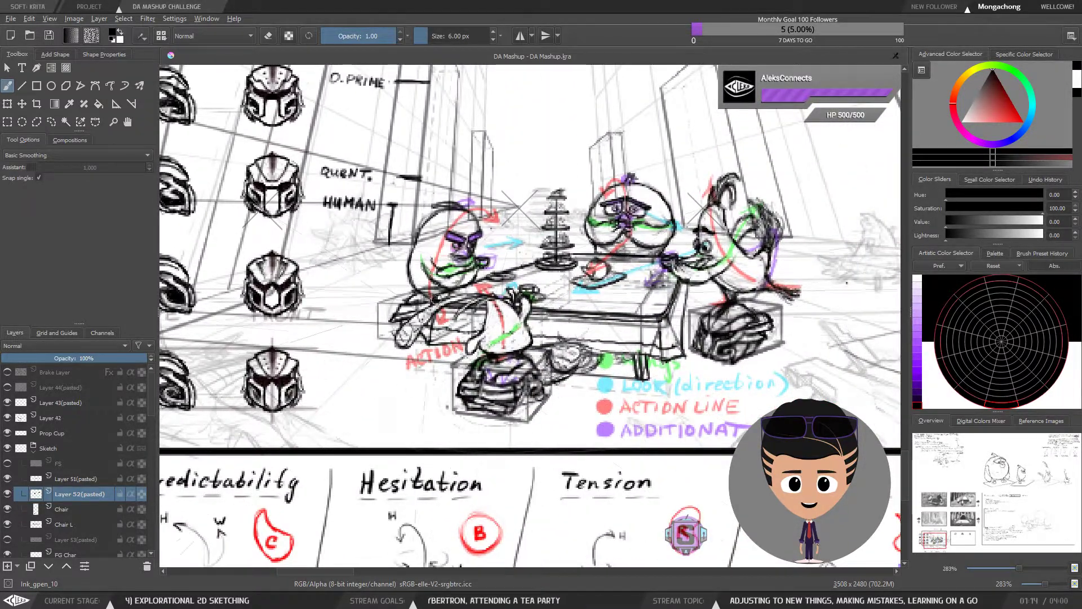
mouse_move(391, 328)
left_mouse_down()
mouse_move(380, 332)
mouse_move(408, 291)
mouse_move(339, 332)
mouse_move(369, 365)
left_mouse_up()
mouse_move(465, 370)
left_mouse_down()
mouse_move(433, 391)
mouse_move(436, 416)
mouse_move(466, 427)
mouse_move(419, 430)
left_mouse_up()
key("ctrl+z")
key("ctrl+z")
key("ctrl+z")
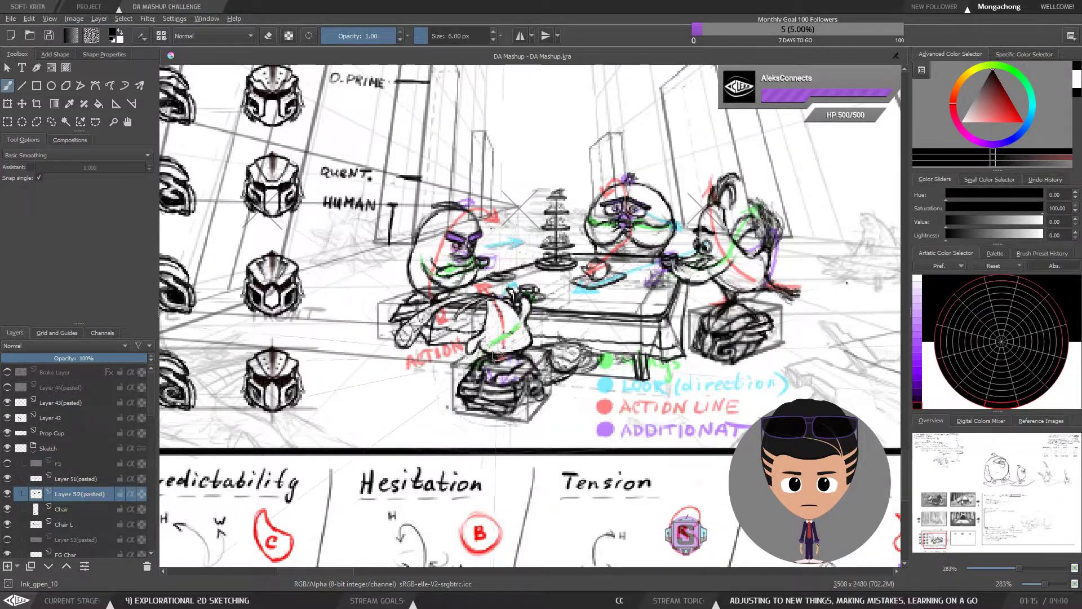
Step: Examine the seats and birds around the table at different zoom levels and in mirrored view
mouse_move(778, 354)
left_mouse_down()
mouse_move(736, 359)
mouse_move(742, 318)
mouse_move(719, 307)
left_mouse_up()
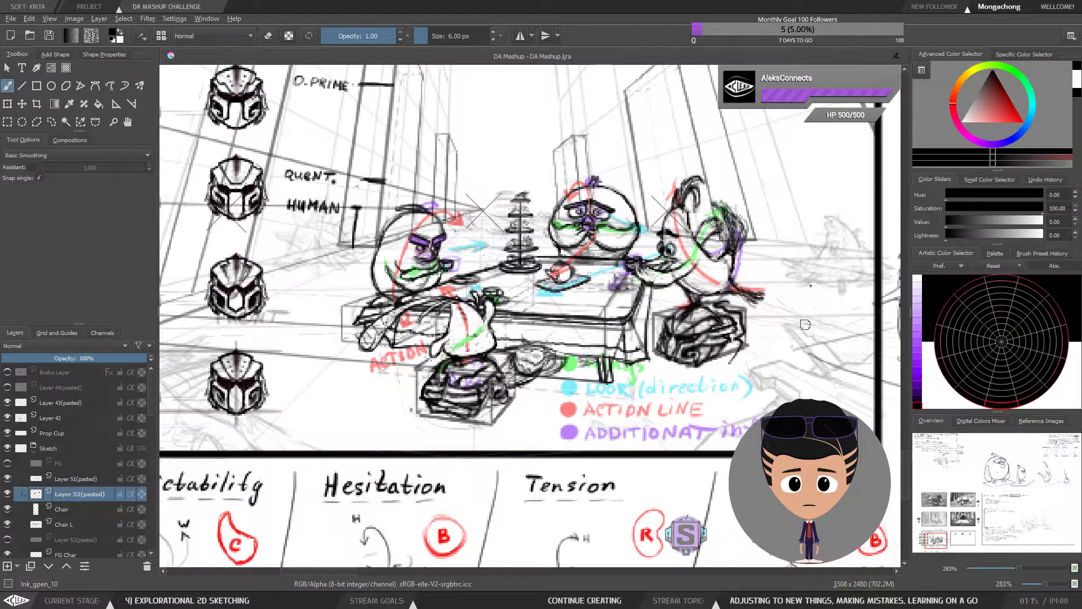
key("minus")
key("minus")
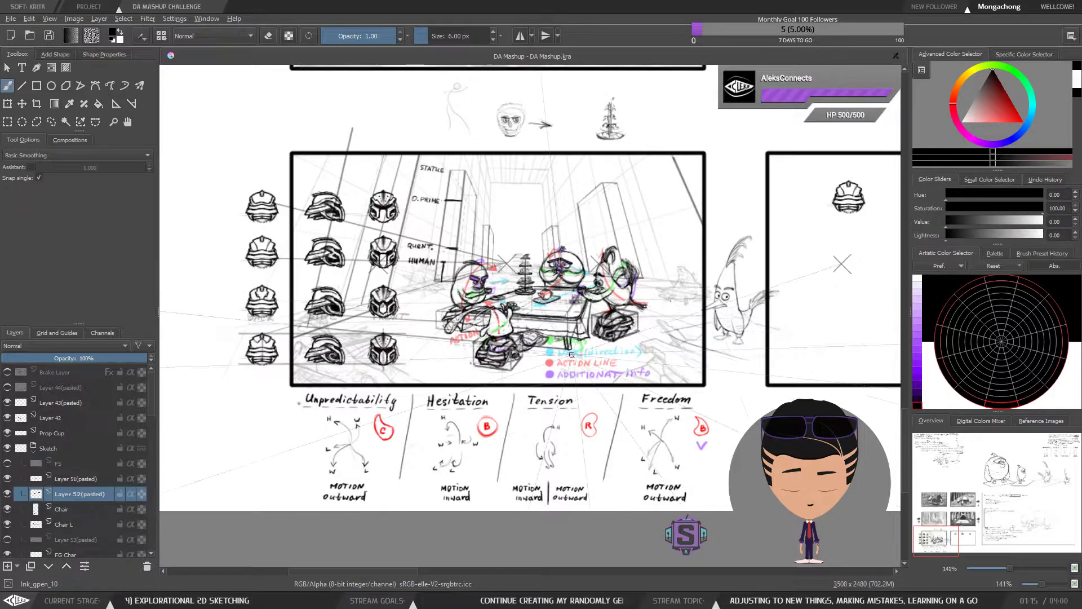
key("plus")
key("plus")
left_click_drag(519, 396, 509, 404)
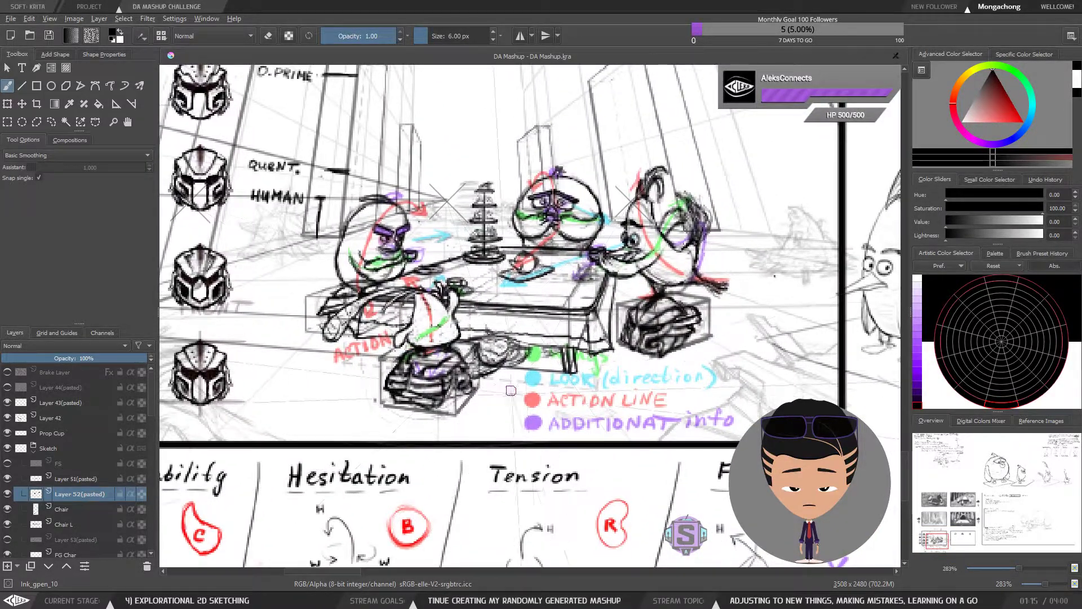
key("m")
key("m")
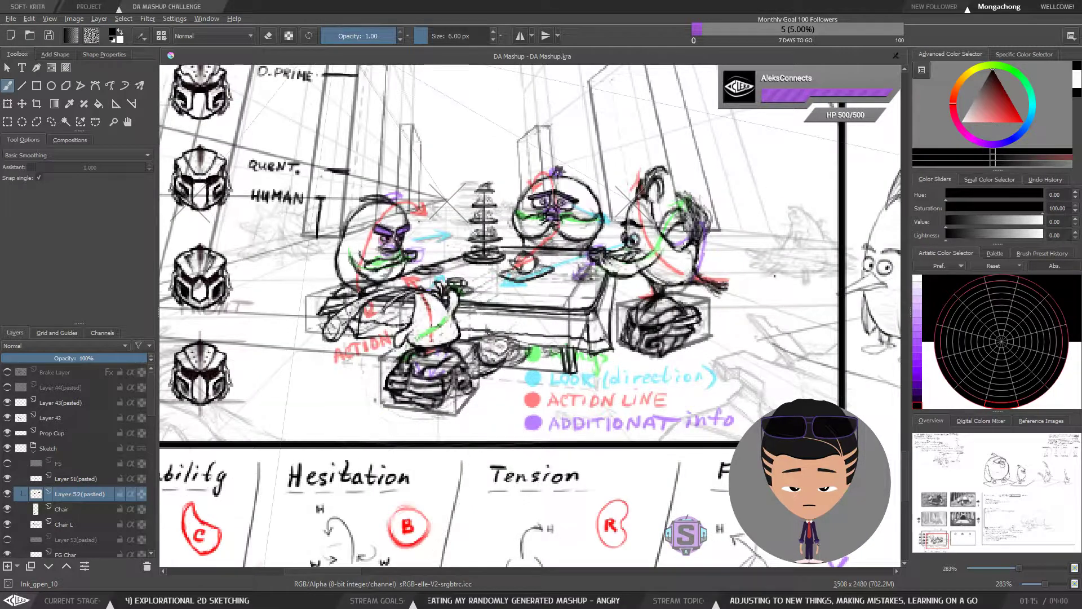
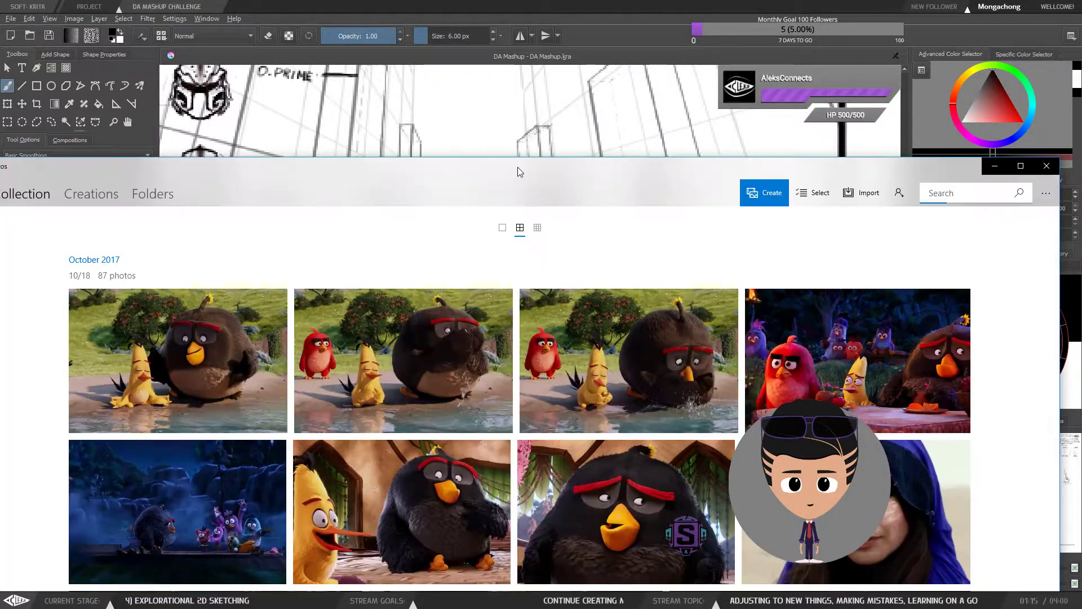
Step: Switch to the Photos app, browse the reference screenshots in the T folder, and return to the drawing
left_click_drag(517, 171, 517, 0)
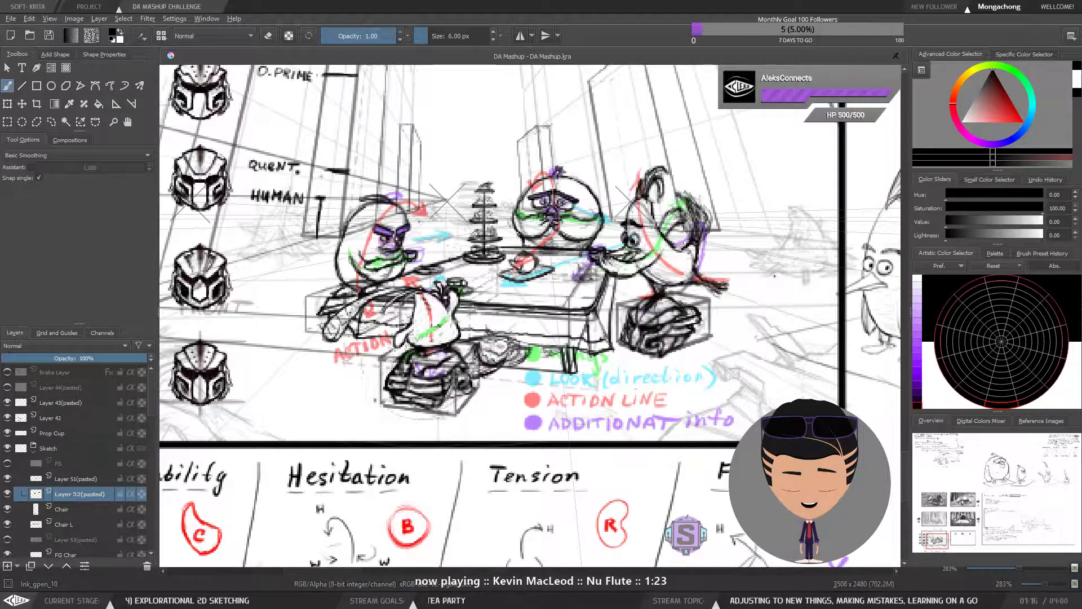
key("alt+Tab")
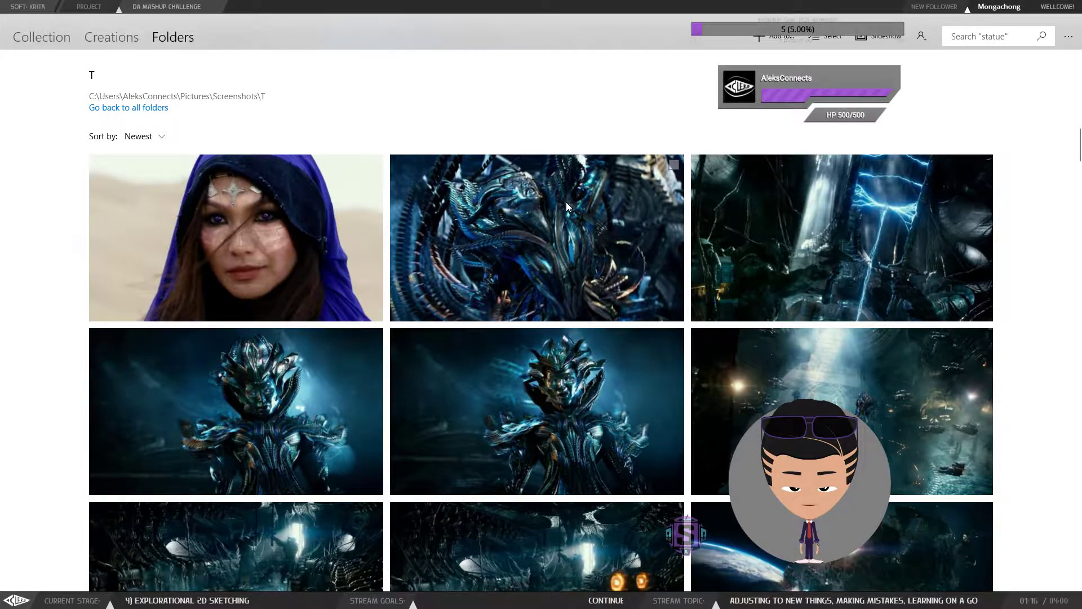
scroll(565, 202, "down", 2)
scroll(566, 201, "up", 1)
scroll(565, 201, "up", 1)
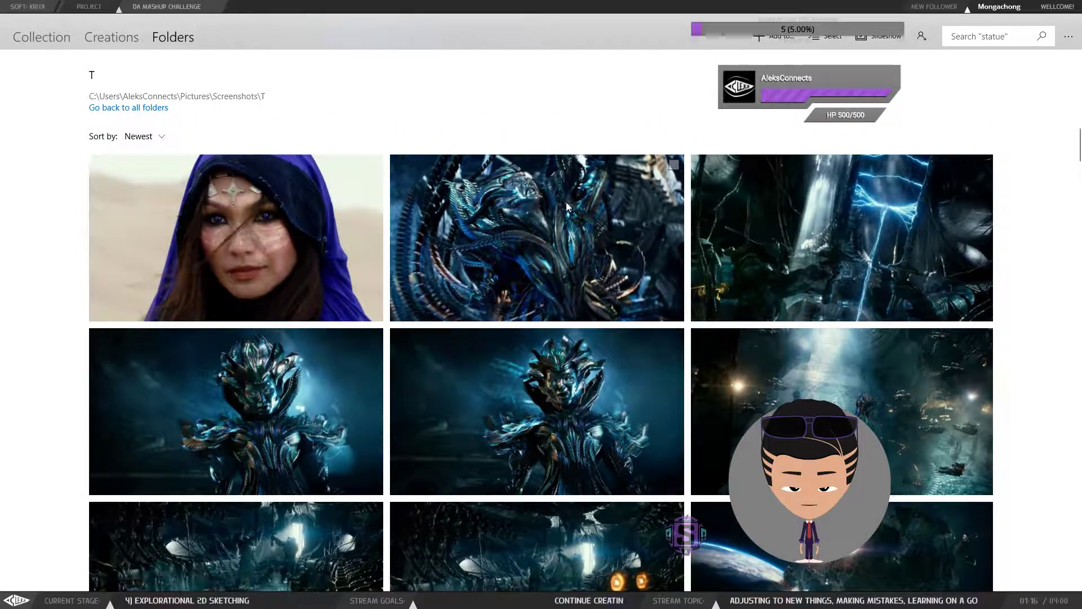
scroll(510, 373, "down", 1)
scroll(572, 367, "up", 1)
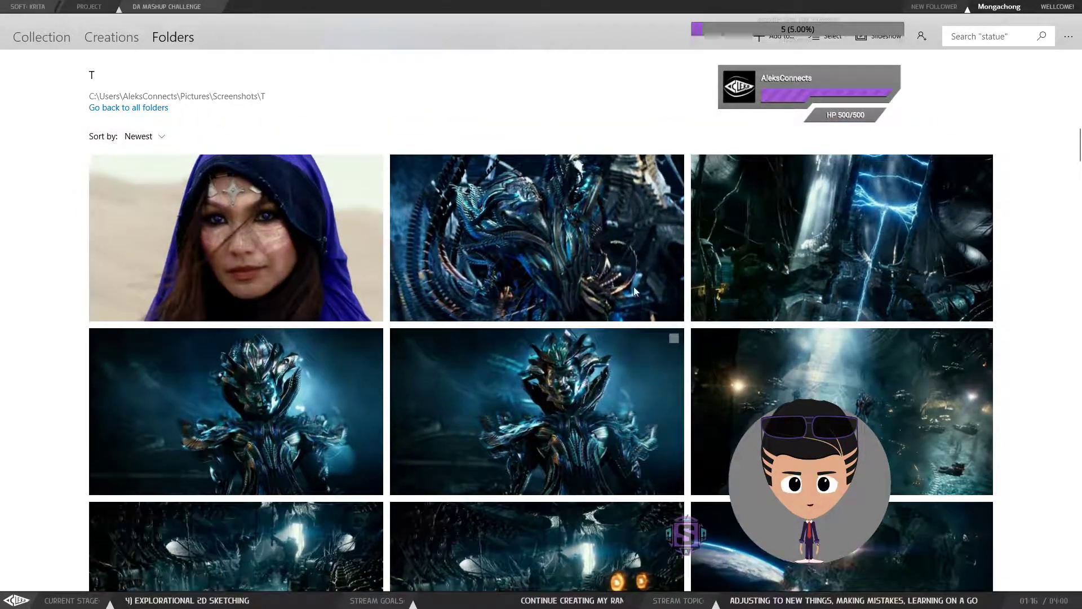
left_click_drag(813, 13, 0, 0)
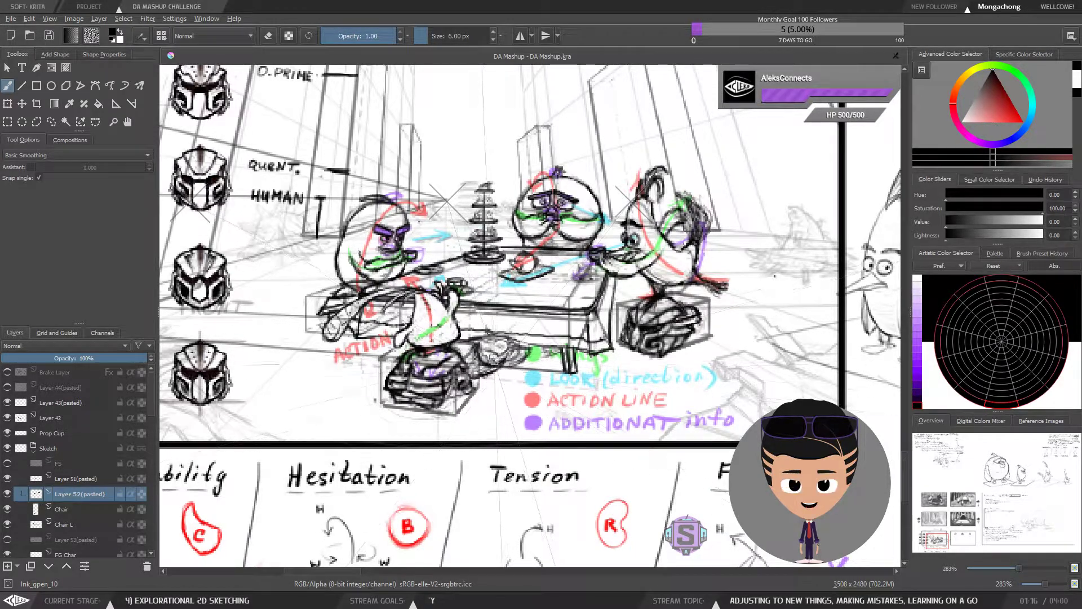
Step: Set the brush size to 3 px and inspect the foreground helmet seat with the canvas both upside down and upright
left_click_drag(493, 349, 478, 293)
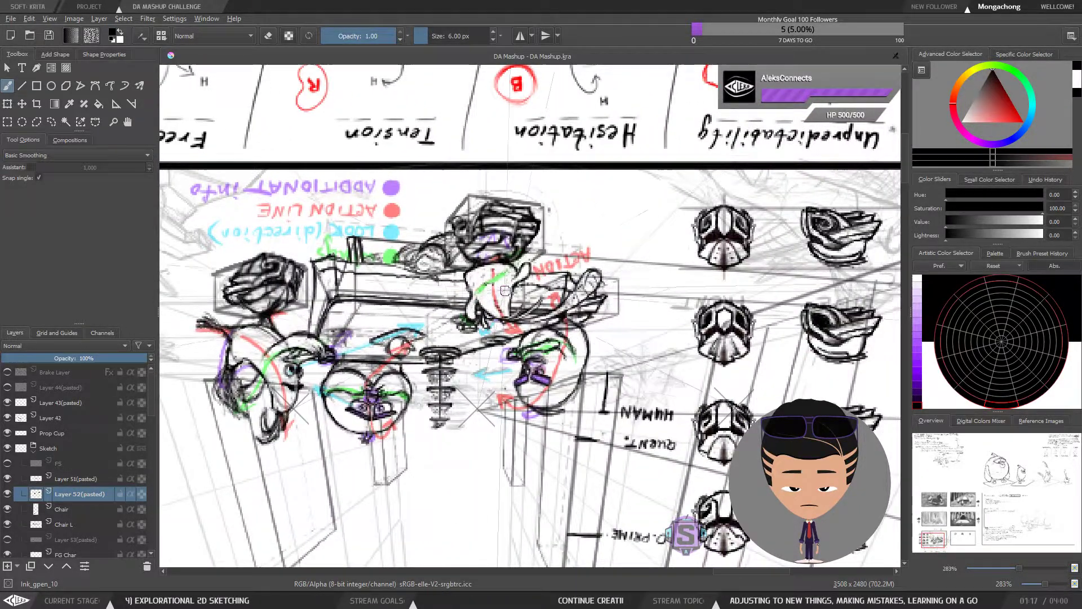
scroll(505, 292, "up", 4)
left_click_drag(560, 353, 569, 369)
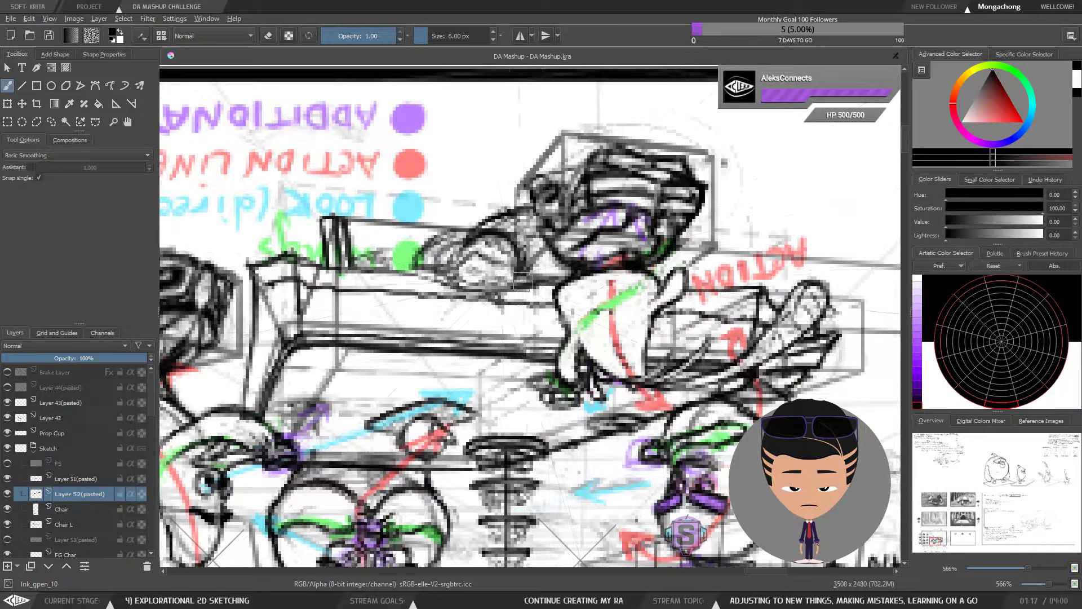
key("bracketleft")
key("bracketleft")
key("bracketleft")
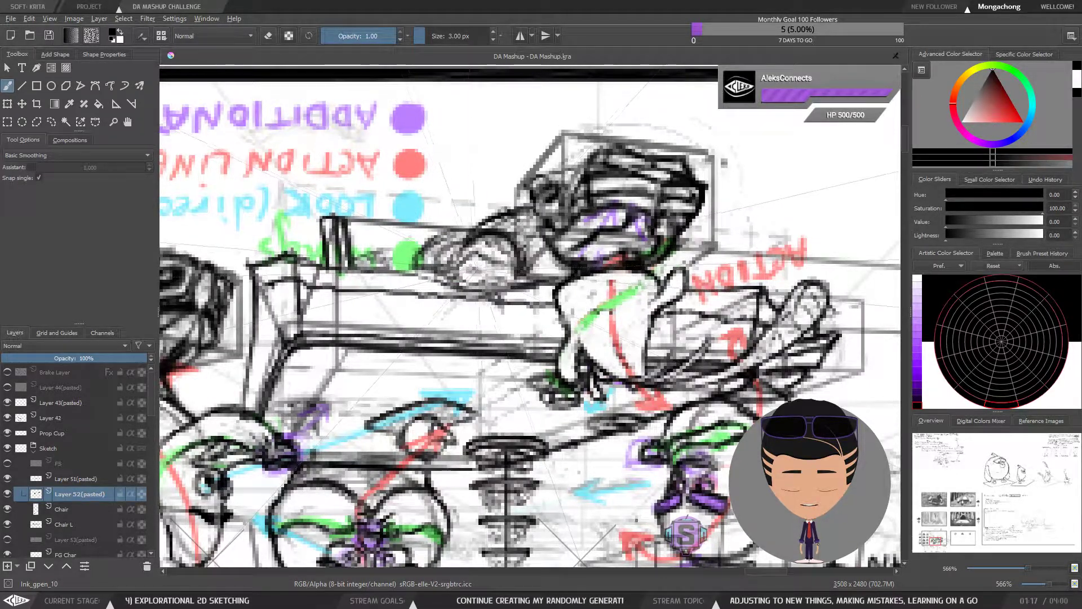
key("4")
key("4")
key("4")
key("4")
key("4")
key("4")
key("4")
key("4")
key("4")
key("4")
key("4")
key("4")
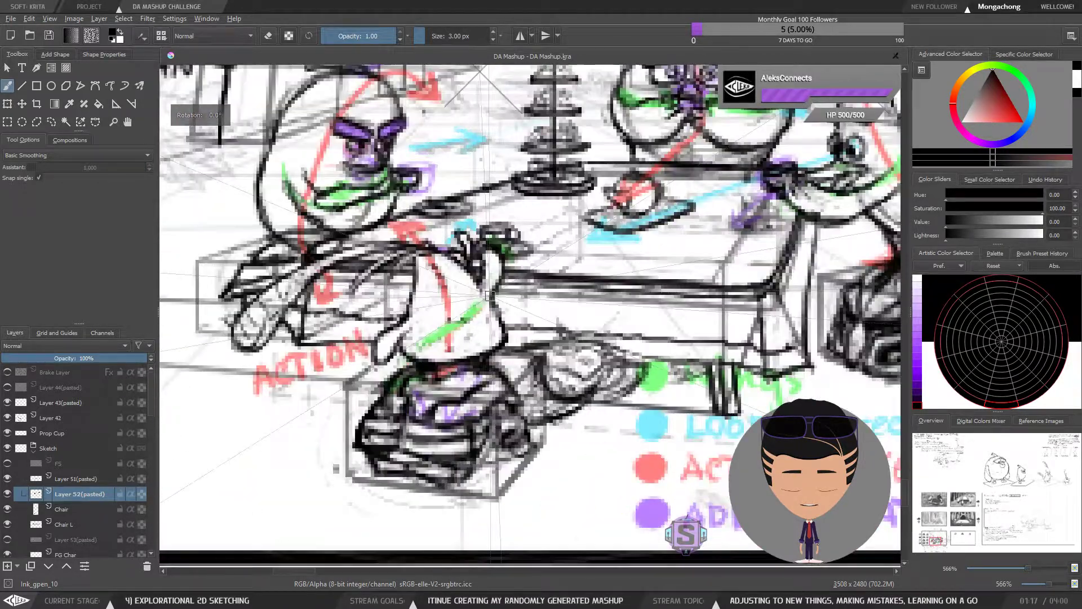
left_click_drag(585, 365, 430, 282)
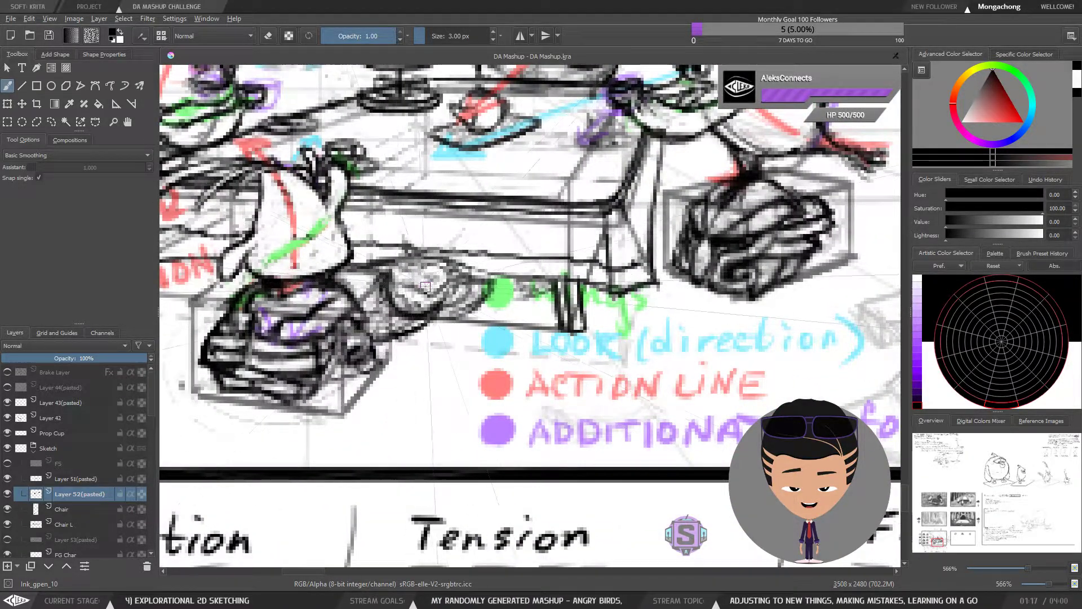
Step: Turn the canvas 180° and darken the details of the rounded form beside the foreground seat, using a 2 px brush
key("6")
key("6")
key("6")
key("6")
key("6")
key("6")
key("6")
key("6")
key("6")
key("6")
key("6")
key("6")
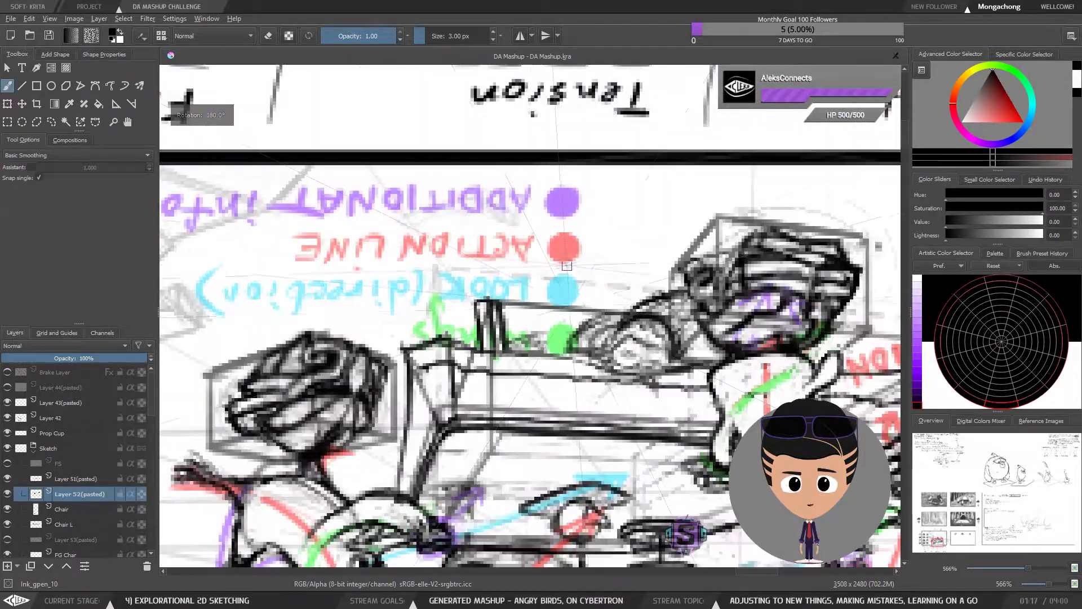
key("plus")
key("plus")
mouse_move(618, 379)
left_mouse_down()
mouse_move(468, 283)
mouse_move(474, 321)
mouse_move(445, 366)
left_mouse_up()
key("minus")
key("minus")
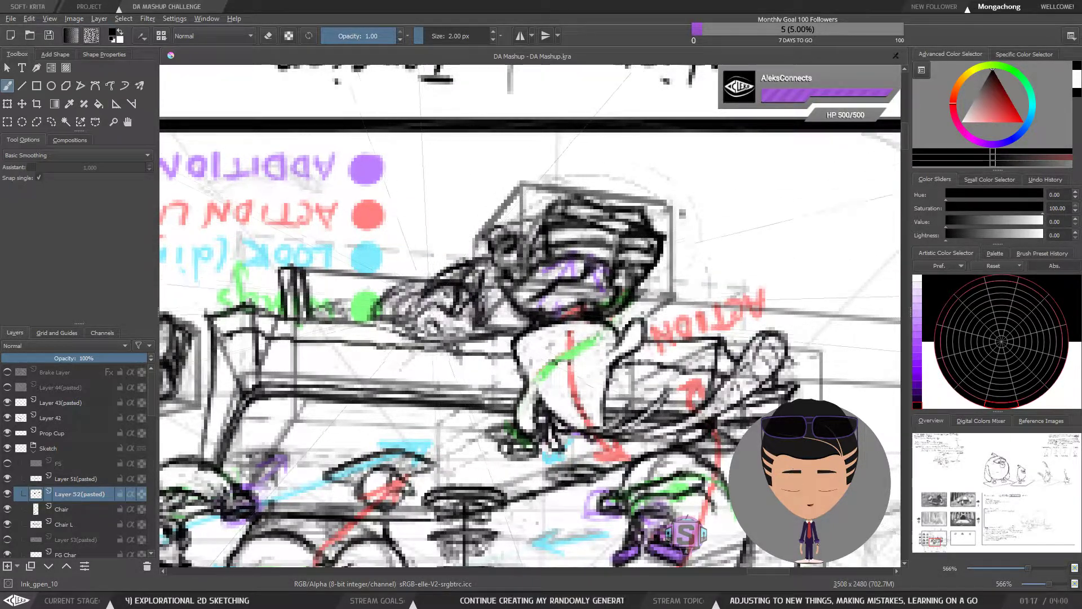
Step: Turn the canvas upright and review the foreground seat within the whole tea-party scene
key("4")
key("4")
key("4")
key("4")
key("4")
key("4")
key("4")
key("4")
key("4")
key("4")
key("4")
key("4")
key("minus")
key("minus")
left_click_drag(590, 361, 486, 311)
key("plus")
key("plus")
key("minus")
key("minus")
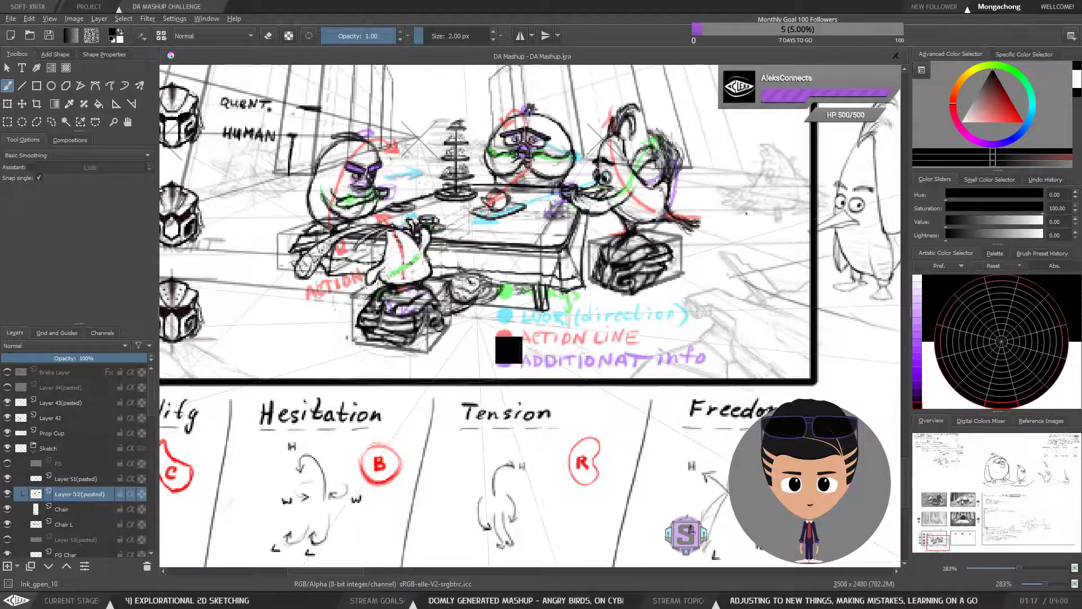
Step: Clear a rectangular area by the colour legend below the table, remove the selection and return to the brush
key("ctrl+r")
mouse_move(499, 320)
left_mouse_down()
mouse_move(449, 264)
mouse_move(437, 280)
mouse_move(442, 316)
mouse_move(464, 333)
mouse_move(556, 363)
left_mouse_up()
key("Delete")
key("ctrl+shift+a")
key("b")
key("ctrl+minus")
key("ctrl+minus")
key("ctrl+plus")
key("ctrl+plus")
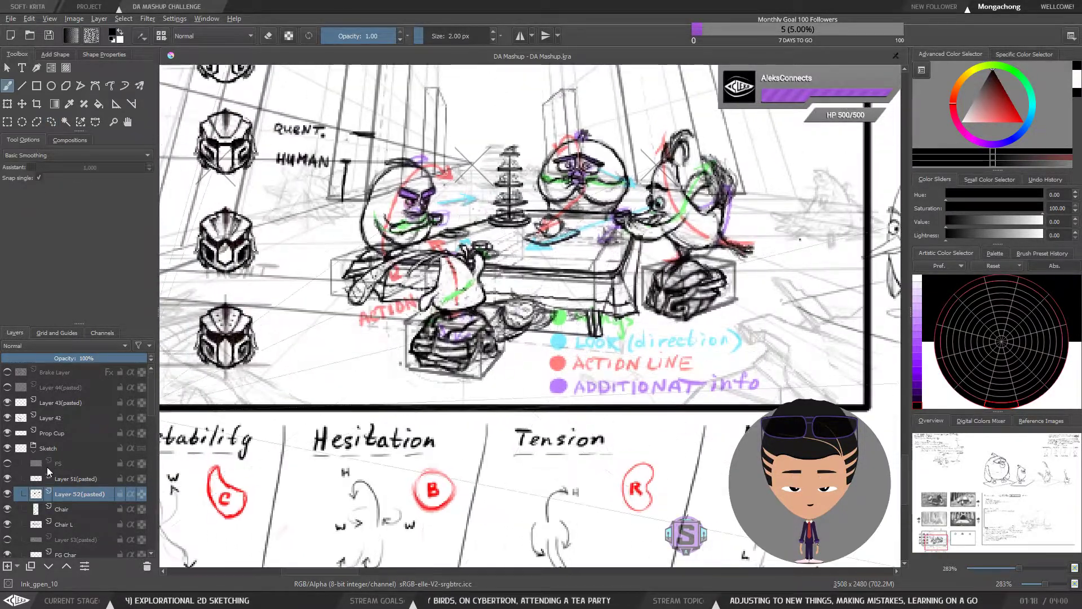
Step: Make Layer 51(pasted) the active layer and toggle its visibility to check its contents, leaving it shown
left_click(59, 482)
left_click(7, 479)
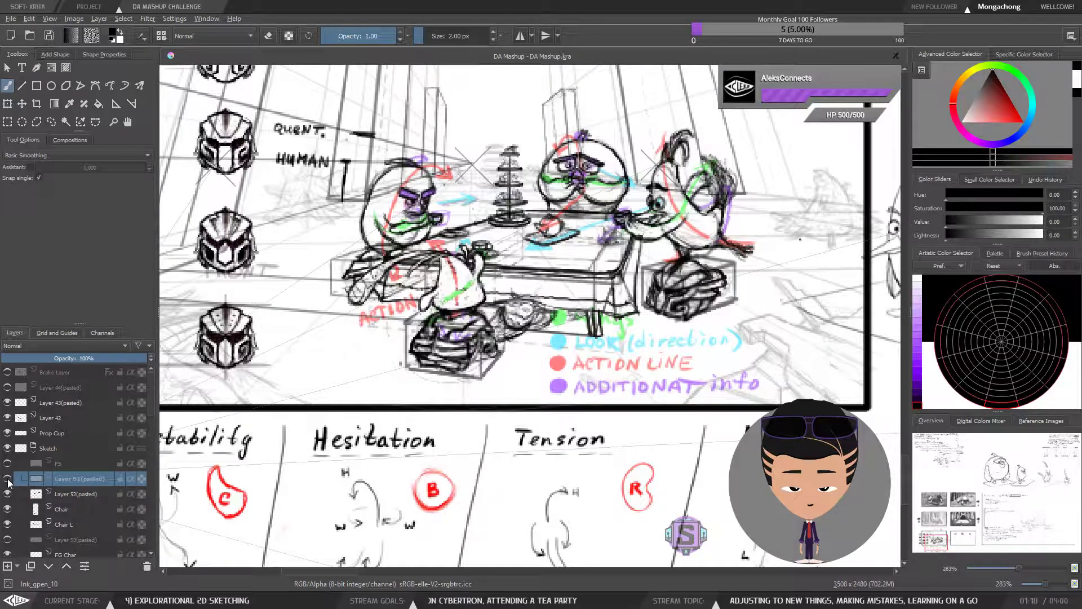
left_click(8, 479)
left_click(8, 479)
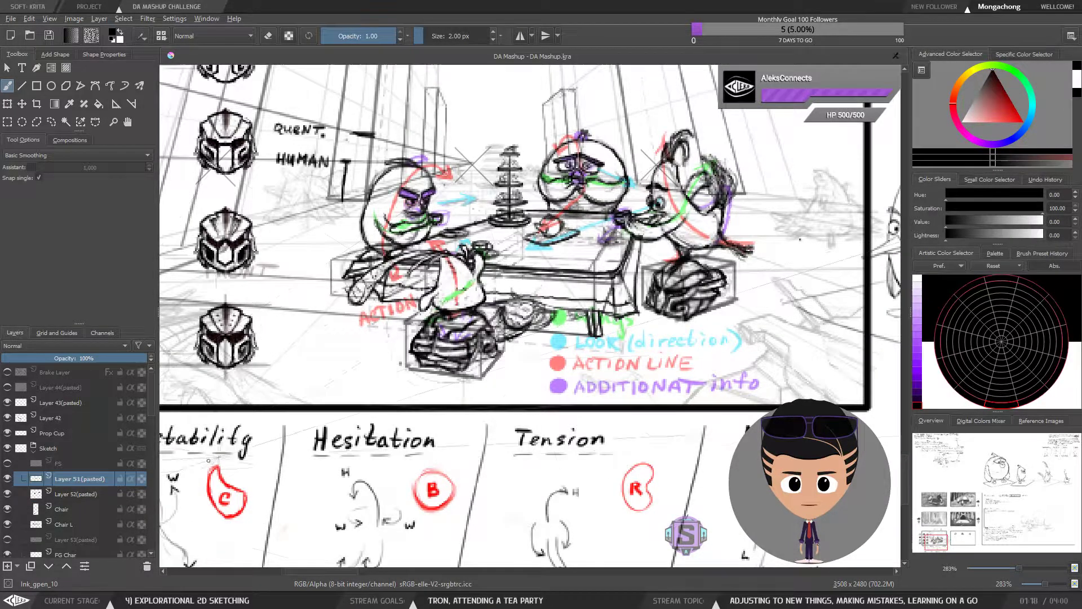
Step: Rename Layer 51(pasted) as TBoby
key("ctrl+minus")
key("ctrl+minus")
key("ctrl+minus")
key("ctrl+minus")
key("ctrl+minus")
left_click_drag(471, 367, 484, 355)
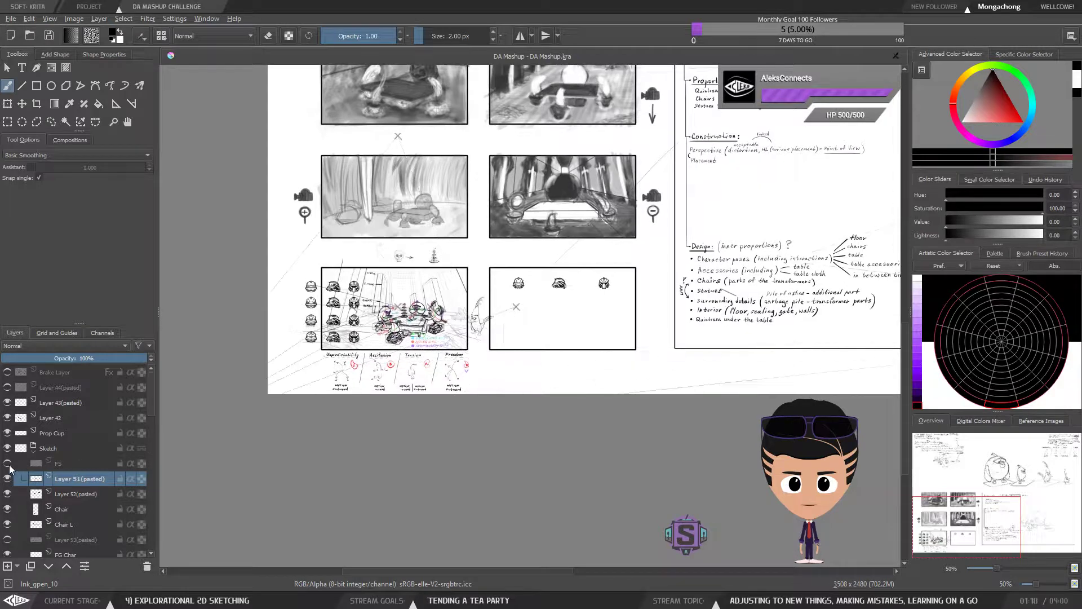
left_click(7, 479)
double_click(73, 478)
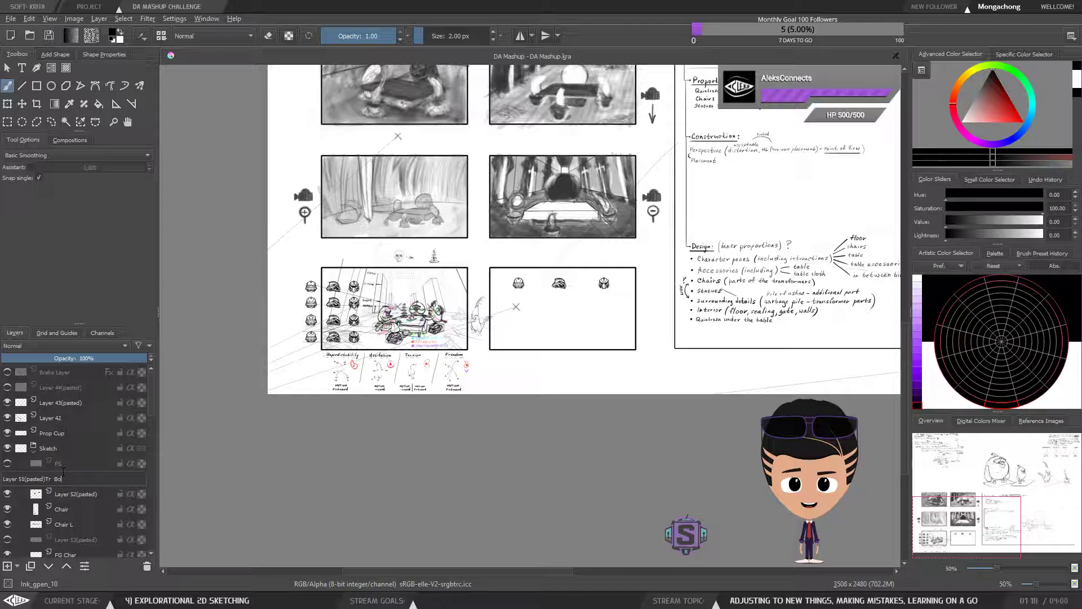
key("Return")
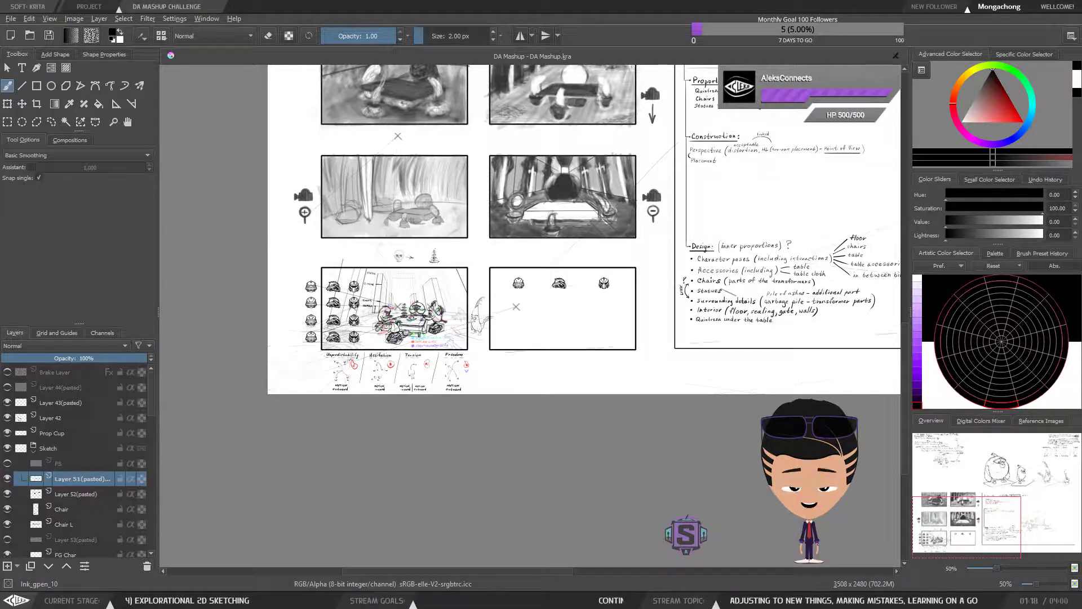
double_click(89, 483)
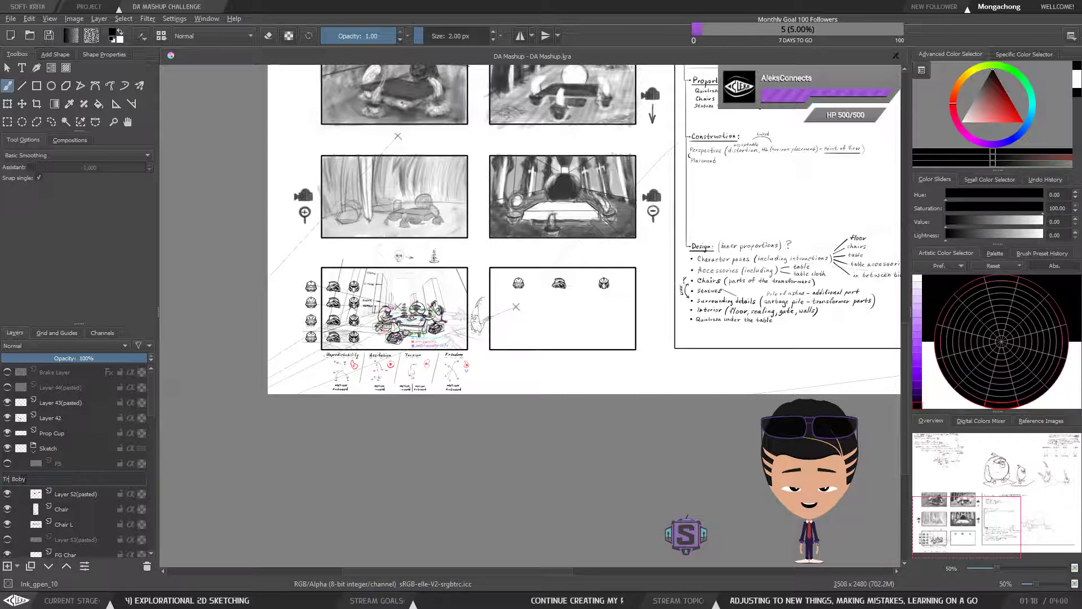
key("BackSpace")
left_click(54, 483)
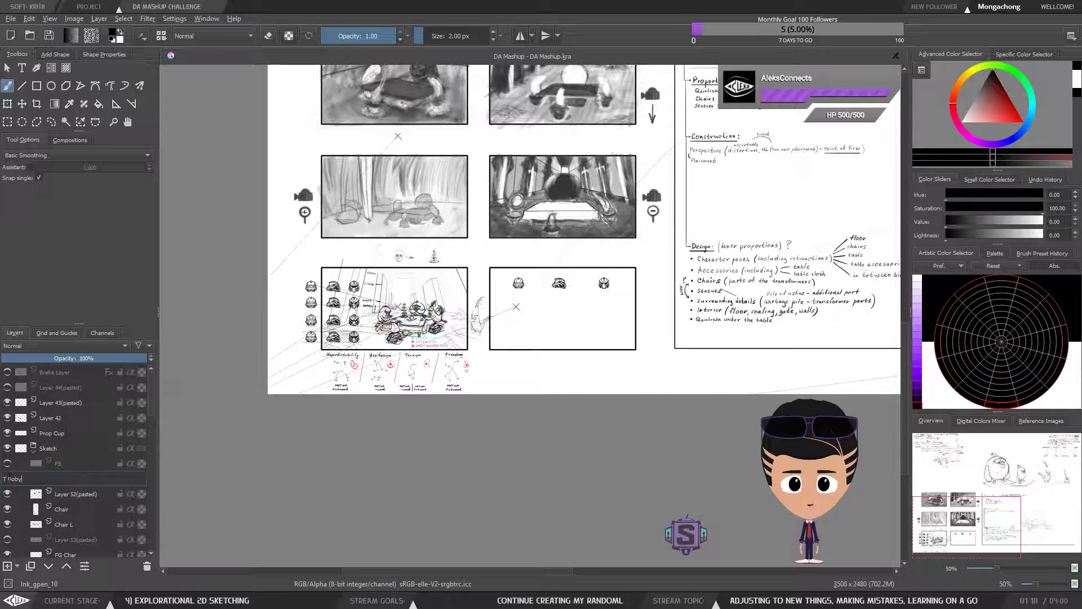
key("Return")
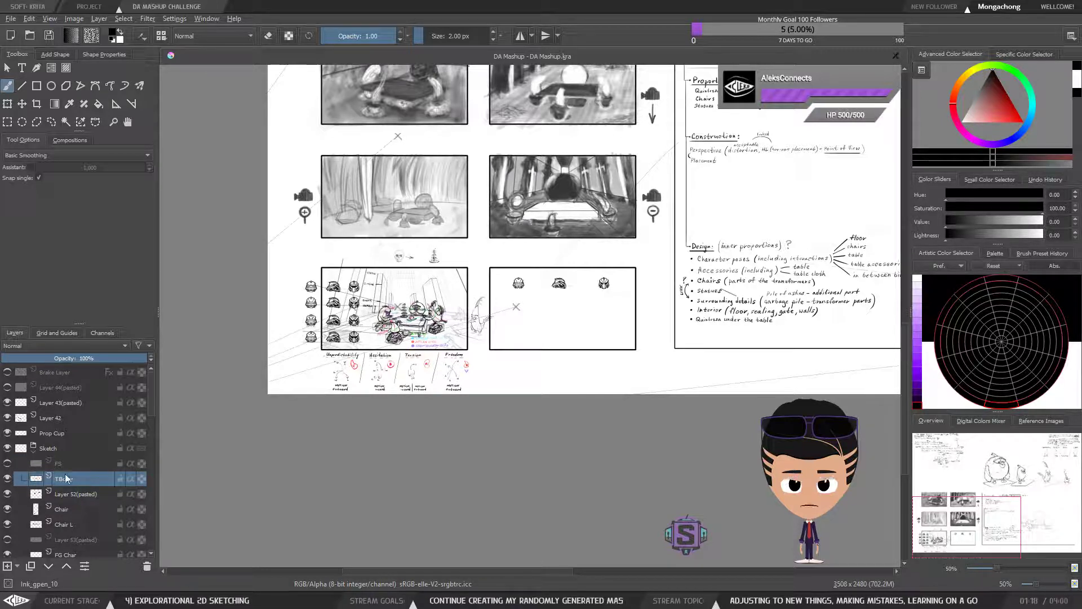
Step: Make Layer 52(pasted) the active layer and toggle its visibility to check its contents, leaving it shown
left_click(63, 494)
left_click(7, 494)
left_click(7, 494)
left_click(7, 495)
left_click(7, 494)
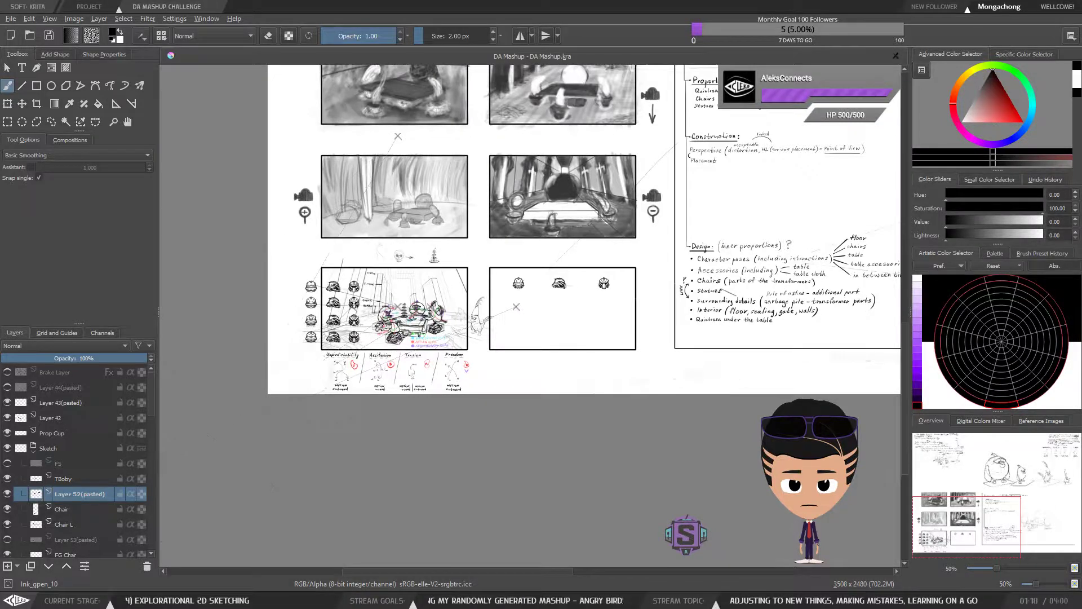
Step: Examine the foreground seat up close and check the whole tea-party composition mirrored horizontally, returning to the unmirrored view
scroll(424, 358, "up", 5)
scroll(424, 358, "left", 3)
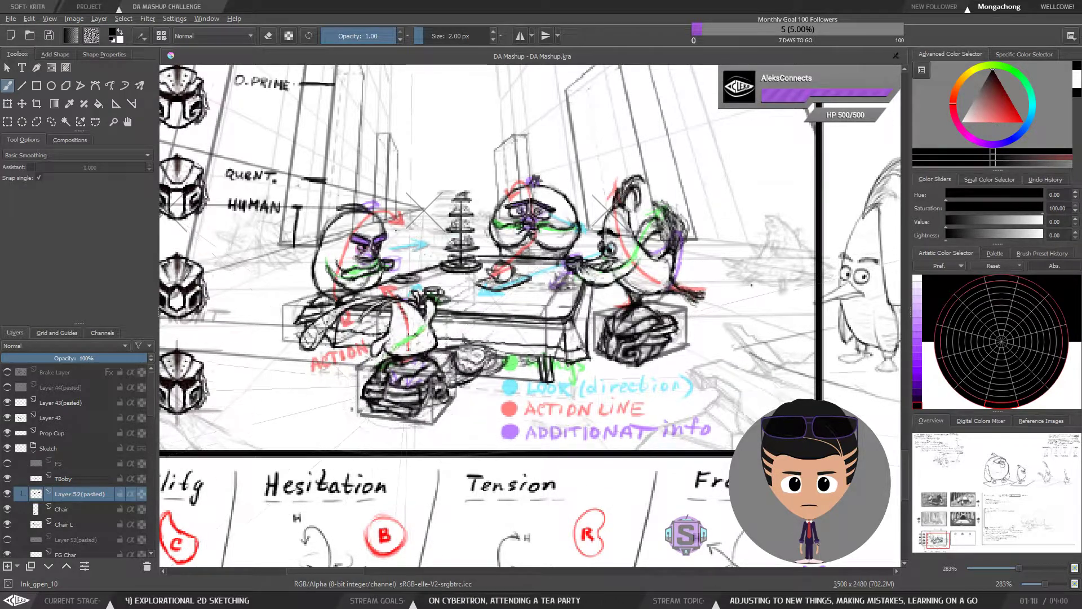
scroll(496, 329, "up", 2)
key("e")
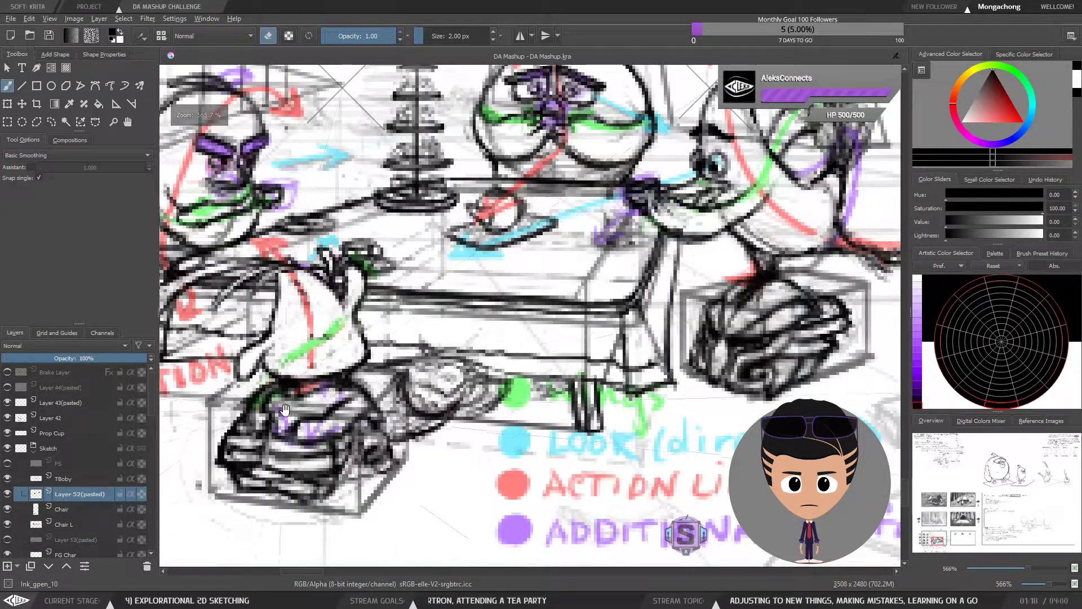
left_click_drag(244, 403, 320, 389)
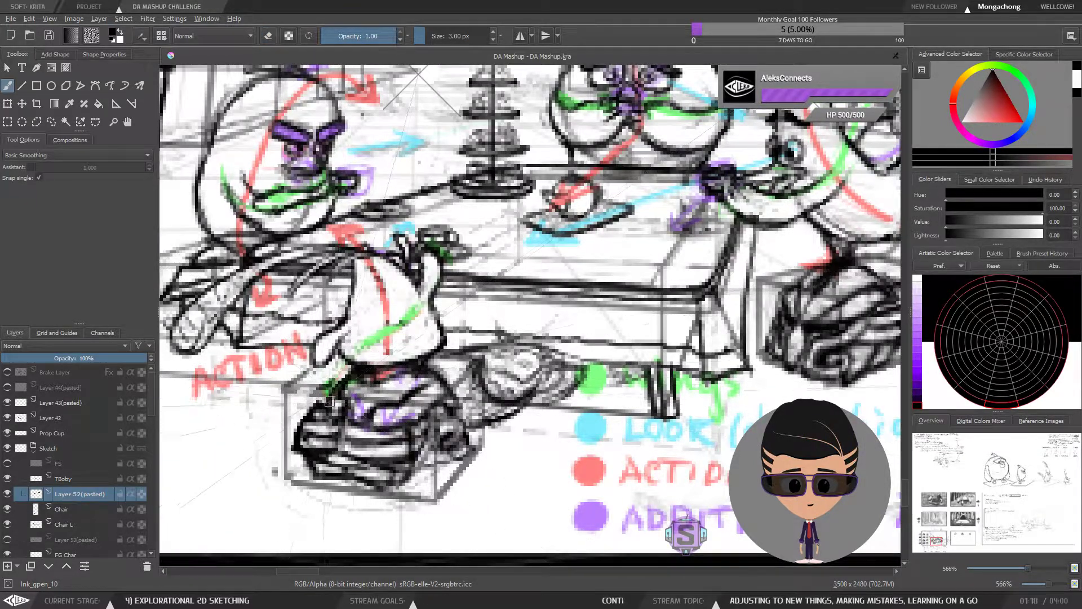
key("e")
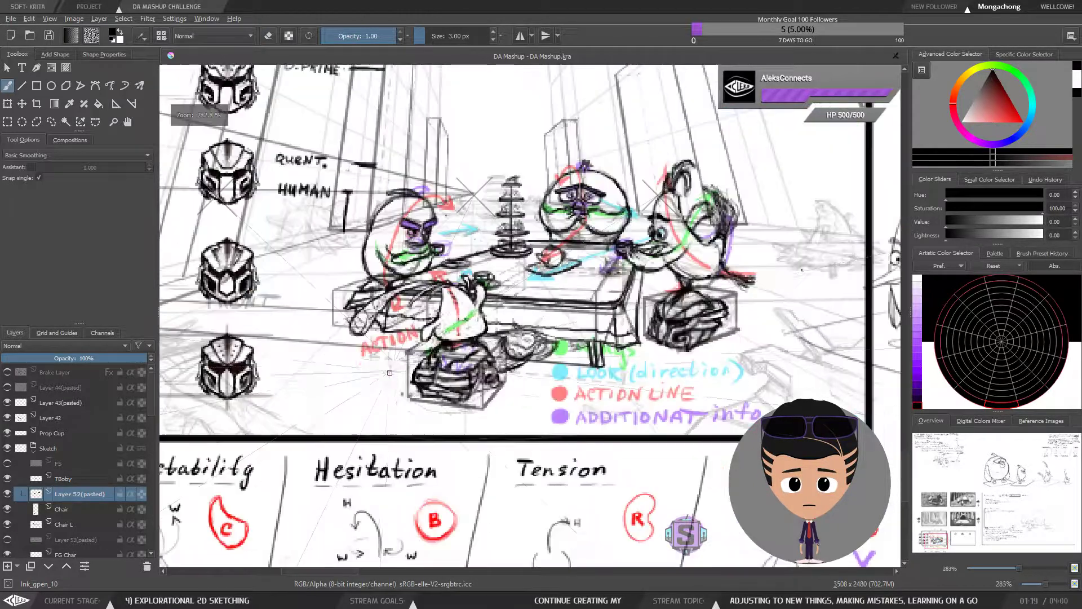
key("e")
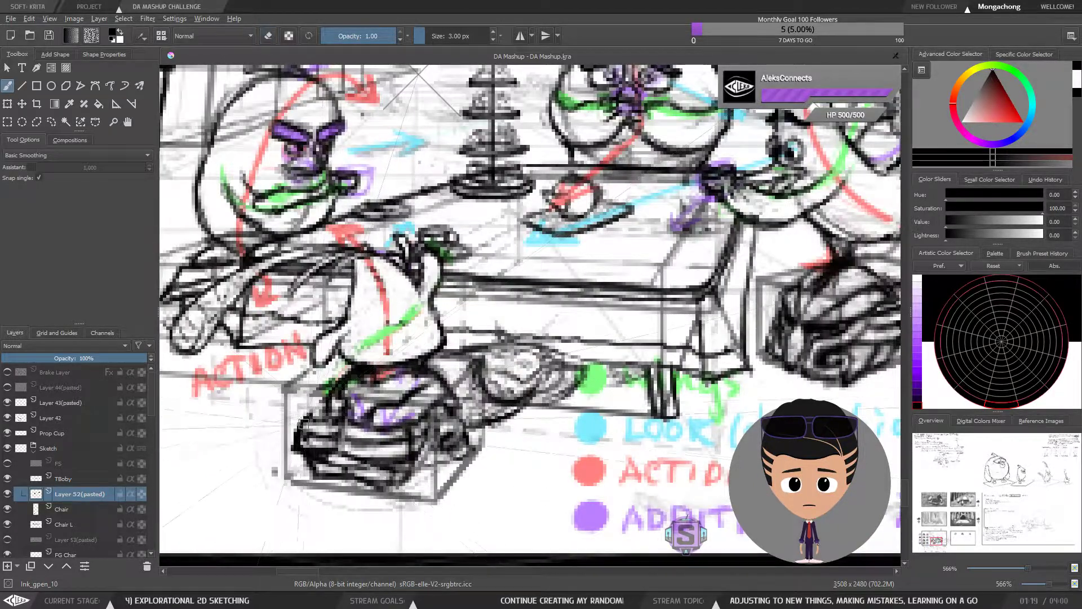
key("e")
key("ctrl+minus")
key("ctrl+minus")
key("ctrl+minus")
key("ctrl+minus")
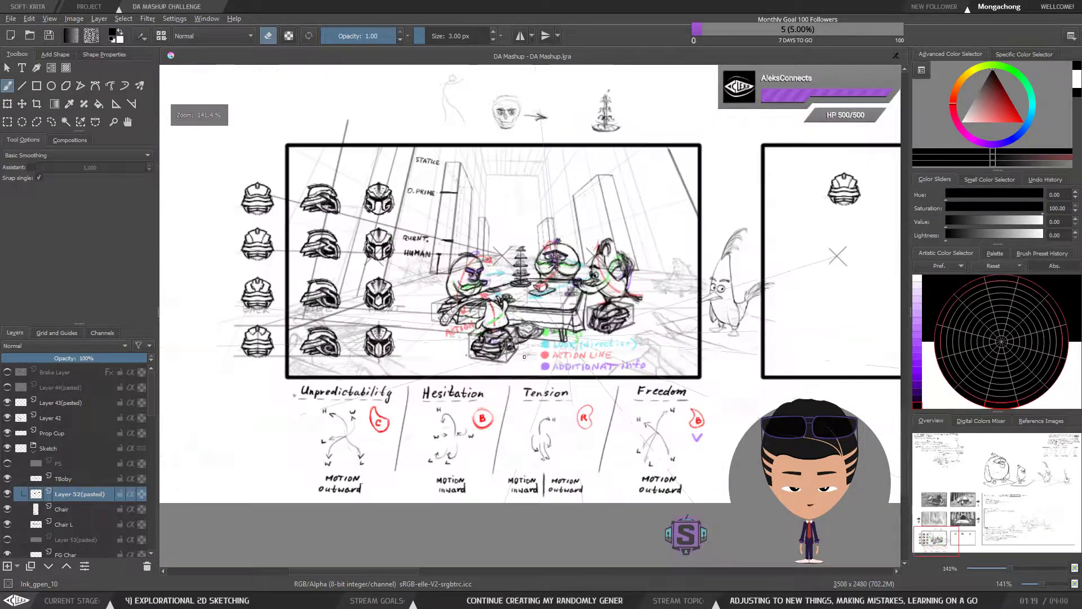
key("m")
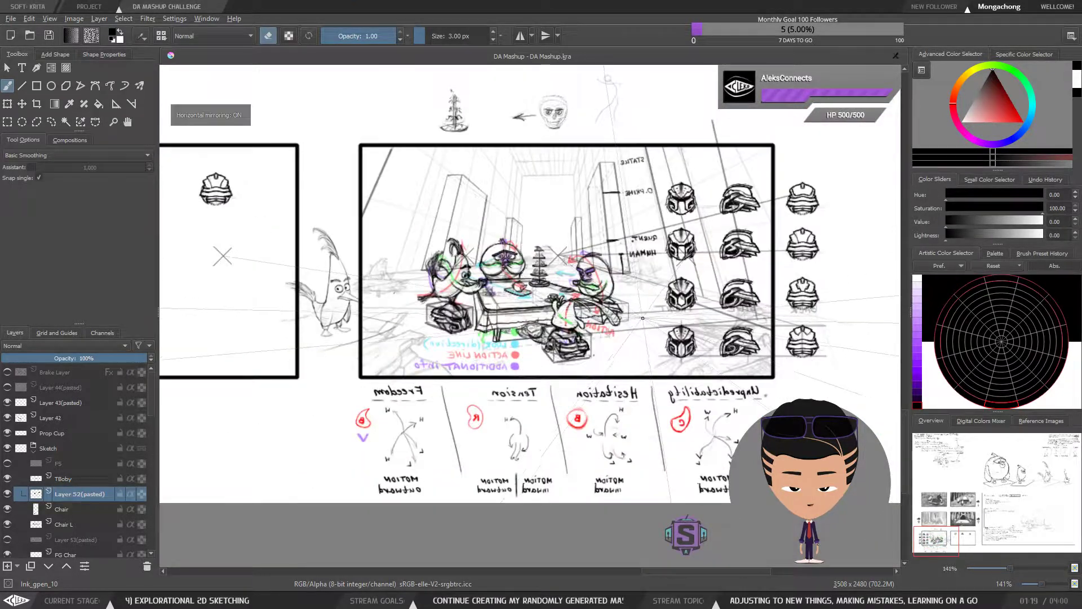
key("m")
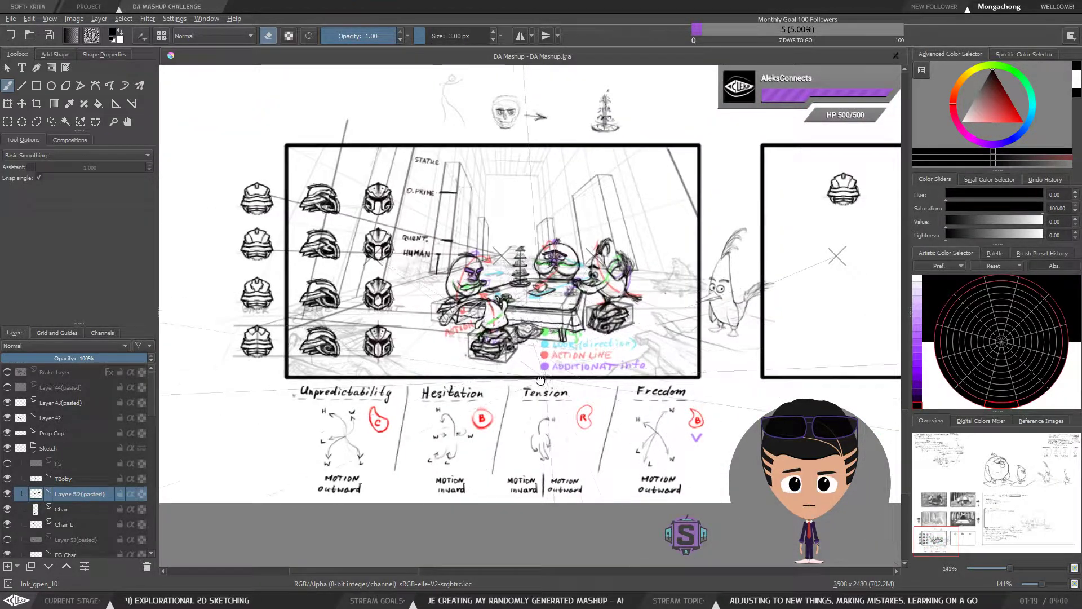
left_click_drag(600, 301, 542, 313)
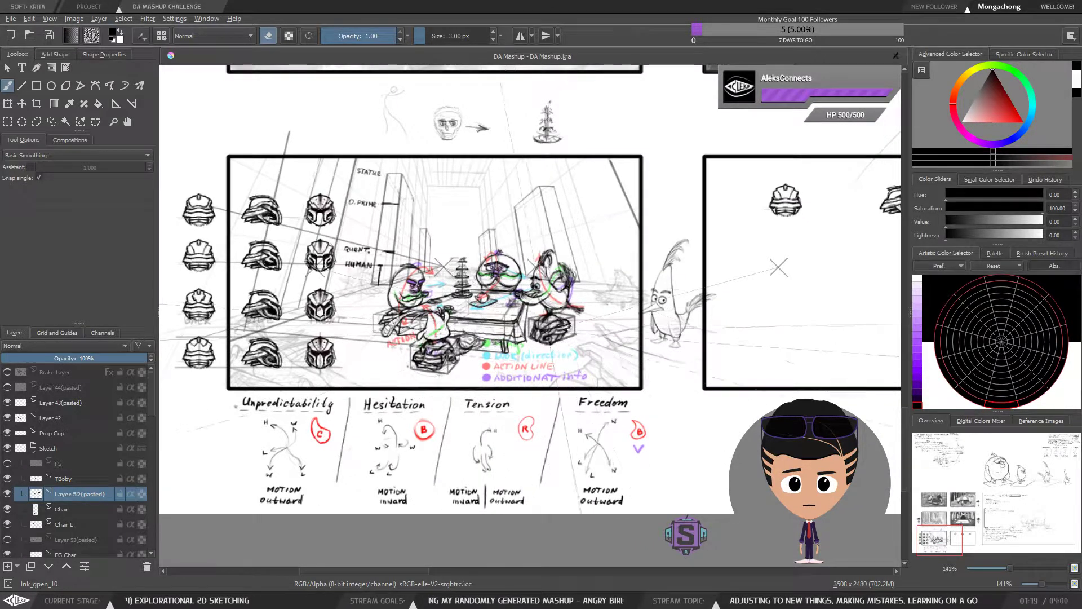
Step: Inspect the table and foreground seat up close with the canvas rotated, and turn the canvas upright again
key("ctrl+plus")
key("ctrl+plus")
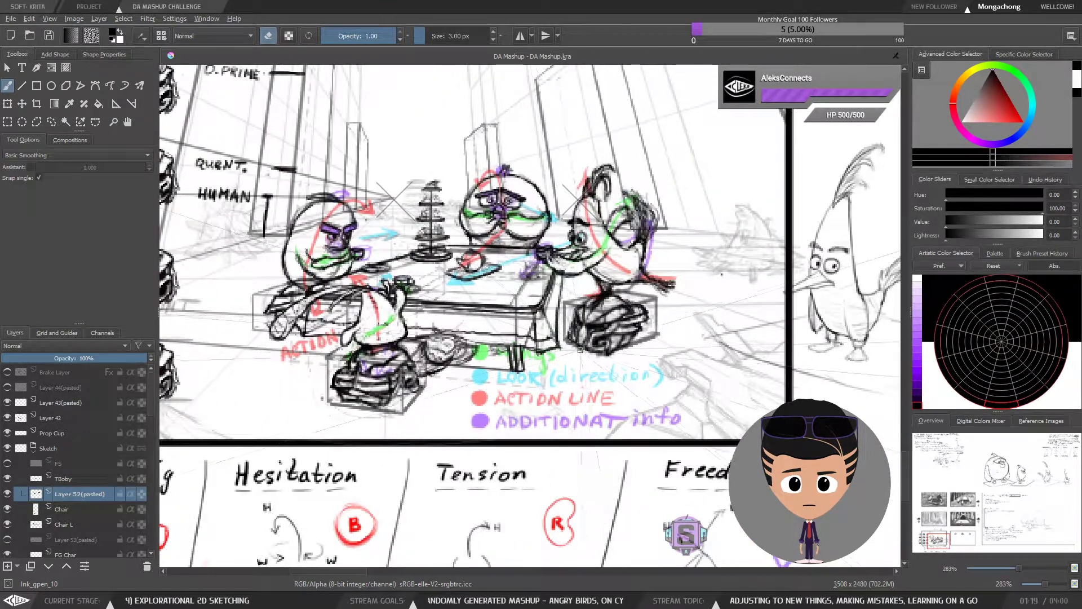
key("ctrl+plus")
key("ctrl+plus")
mouse_move(572, 396)
left_mouse_down()
mouse_move(585, 357)
mouse_move(576, 339)
left_mouse_up()
key("6")
key("6")
key("6")
key("6")
key("6")
key("6")
key("6")
key("6")
key("6")
key("6")
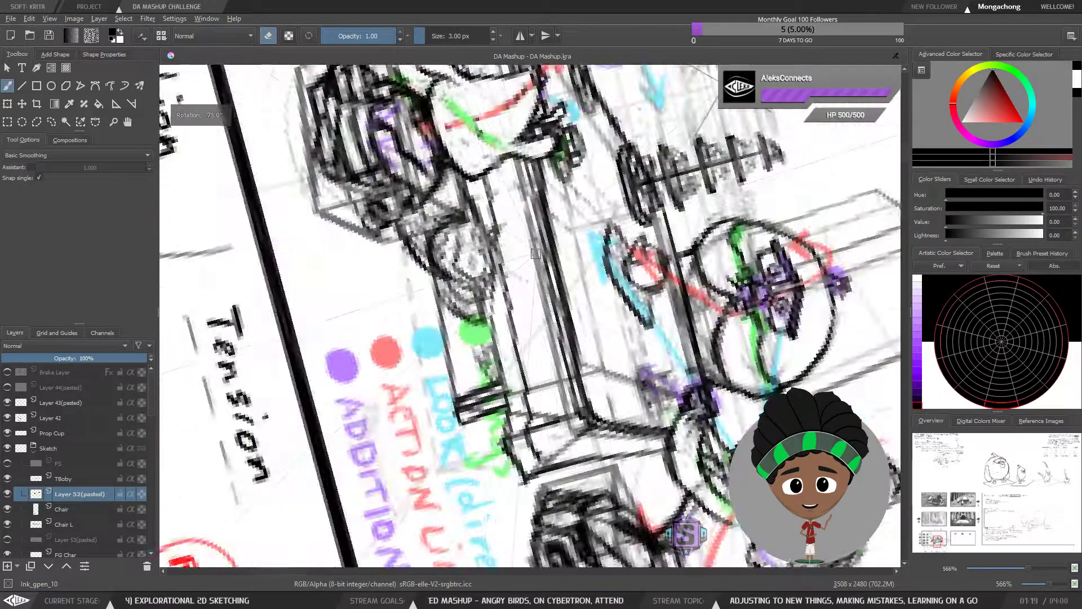
key("4")
key("4")
key("4")
key("4")
key("4")
key("4")
key("4")
key("4")
key("4")
key("5")
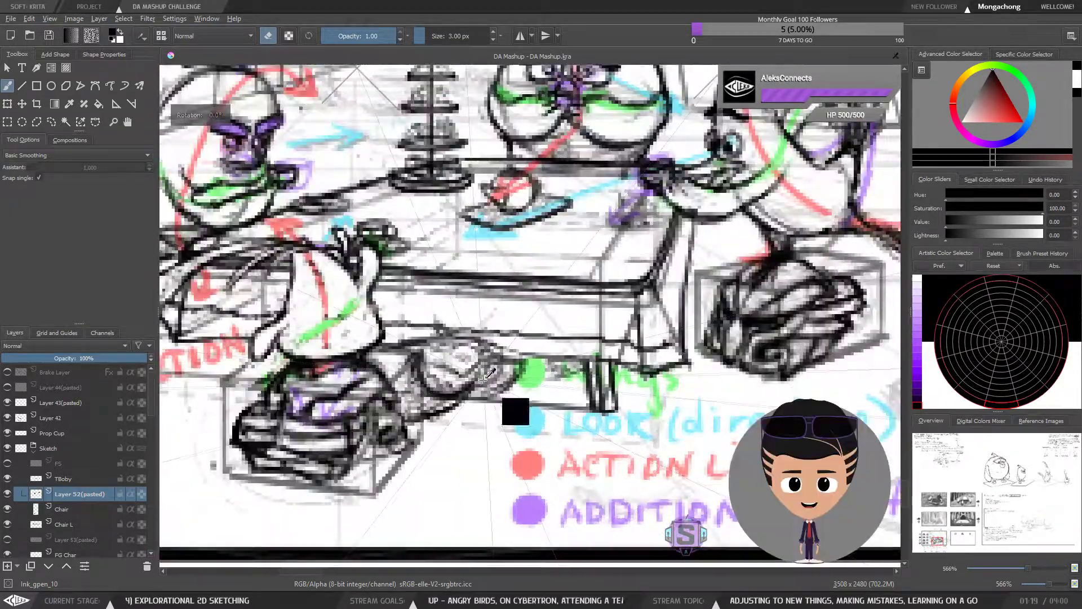
Step: Try dark 3 px strokes over the rounded form beside the foreground seat and undo them
mouse_move(502, 427)
left_mouse_down()
mouse_move(506, 389)
mouse_move(500, 396)
left_mouse_up()
scroll(507, 383, "down", 3)
scroll(509, 391, "up", 3)
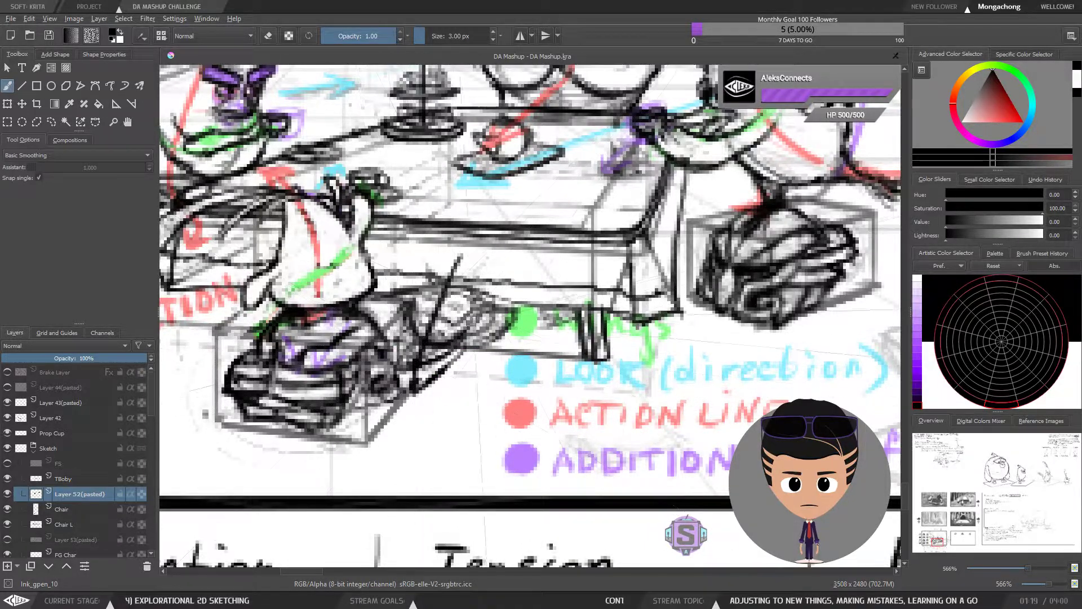
key("ctrl+z")
key("ctrl+minus")
key("ctrl+minus")
left_click_drag(523, 274, 529, 308)
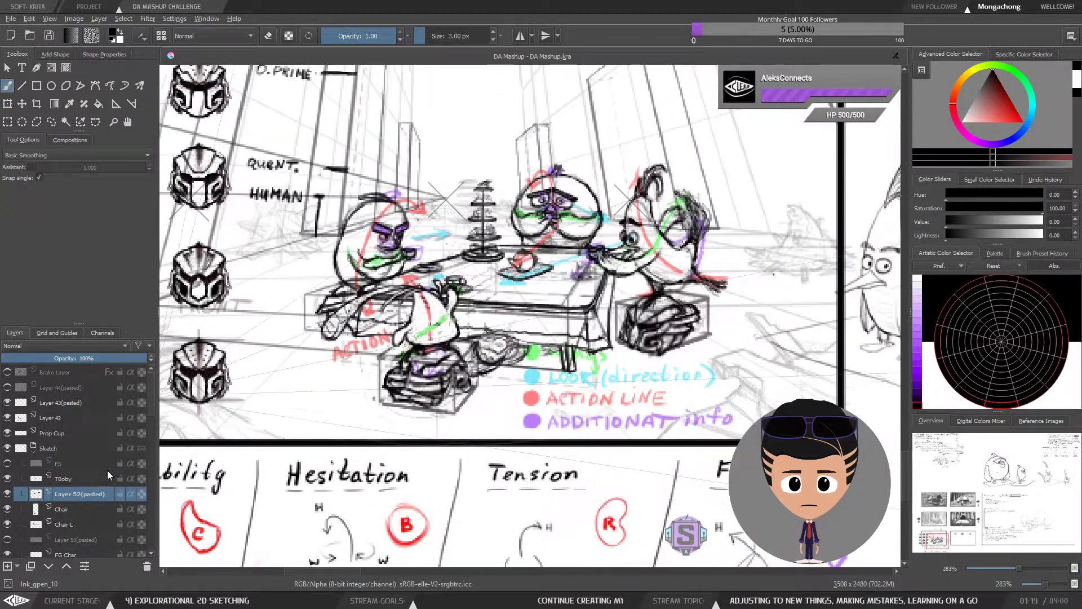
Step: Toggle the visibility of Layer 53(pasted), FG Char and Loose Sketch to check their contents, leaving Loose Sketch active and shown
left_click(73, 478)
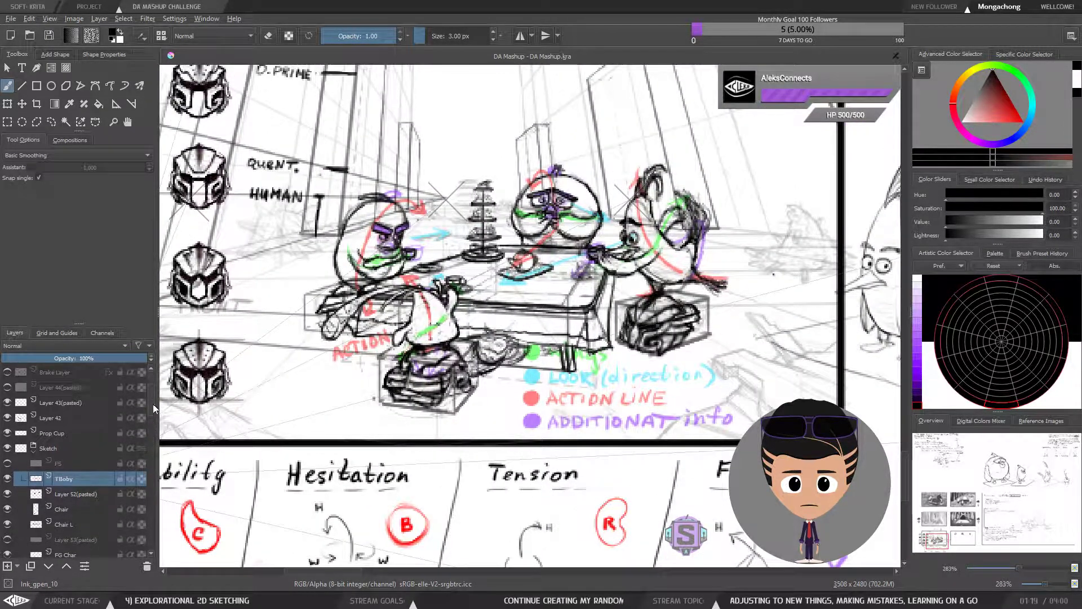
left_click(6, 407)
left_click(6, 408)
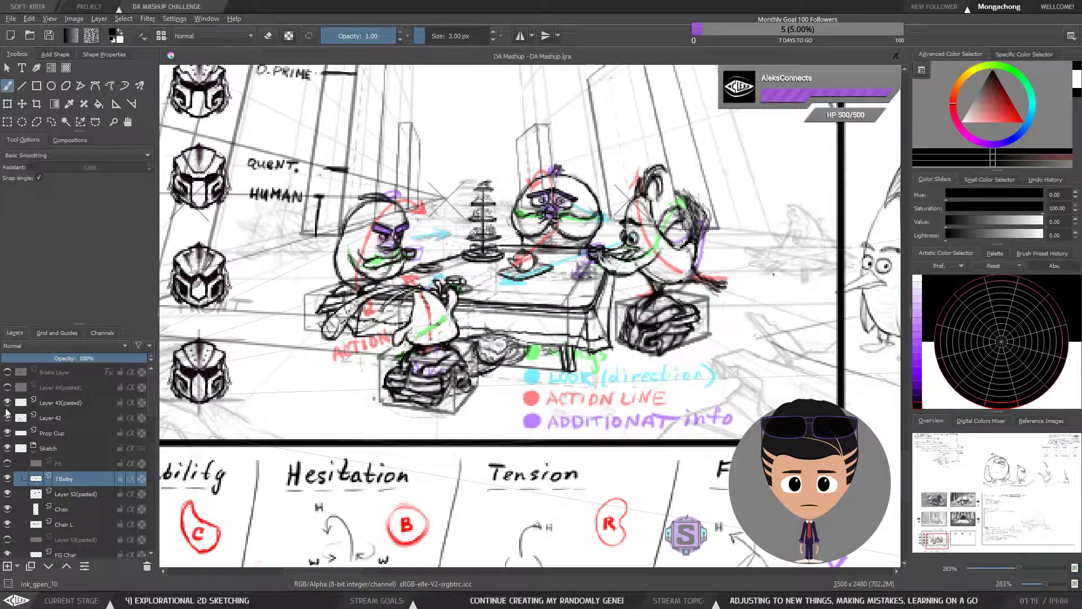
scroll(150, 394, "down", 2)
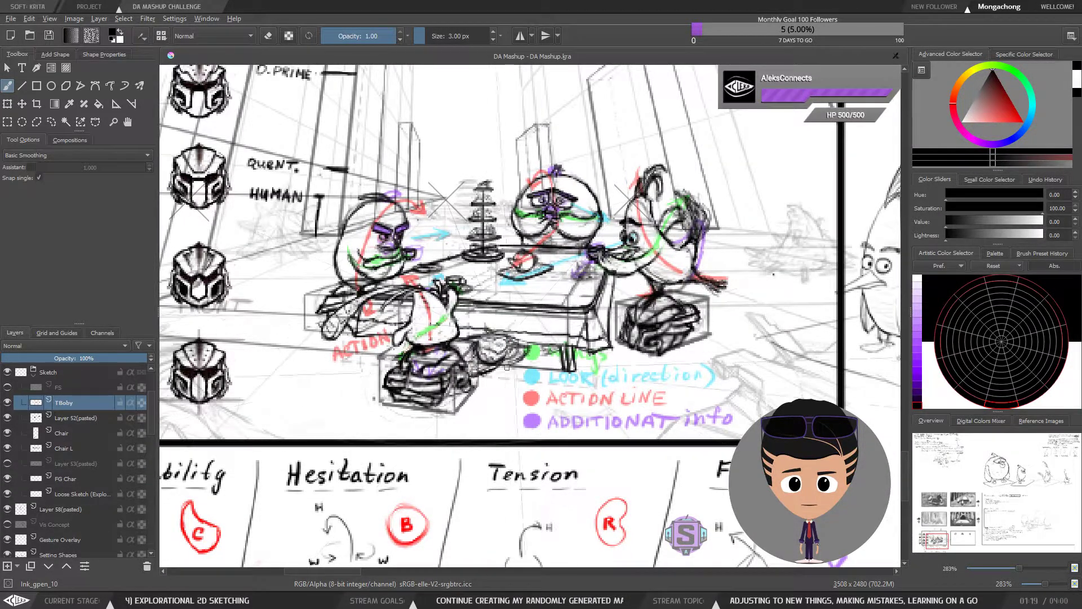
scroll(150, 412, "down", 2)
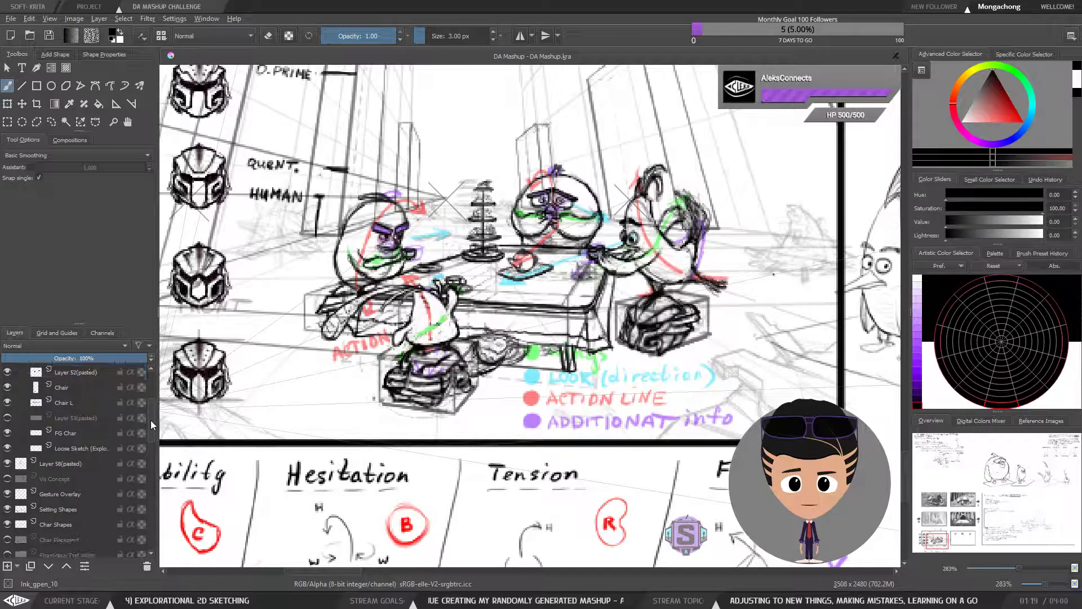
left_click(6, 432)
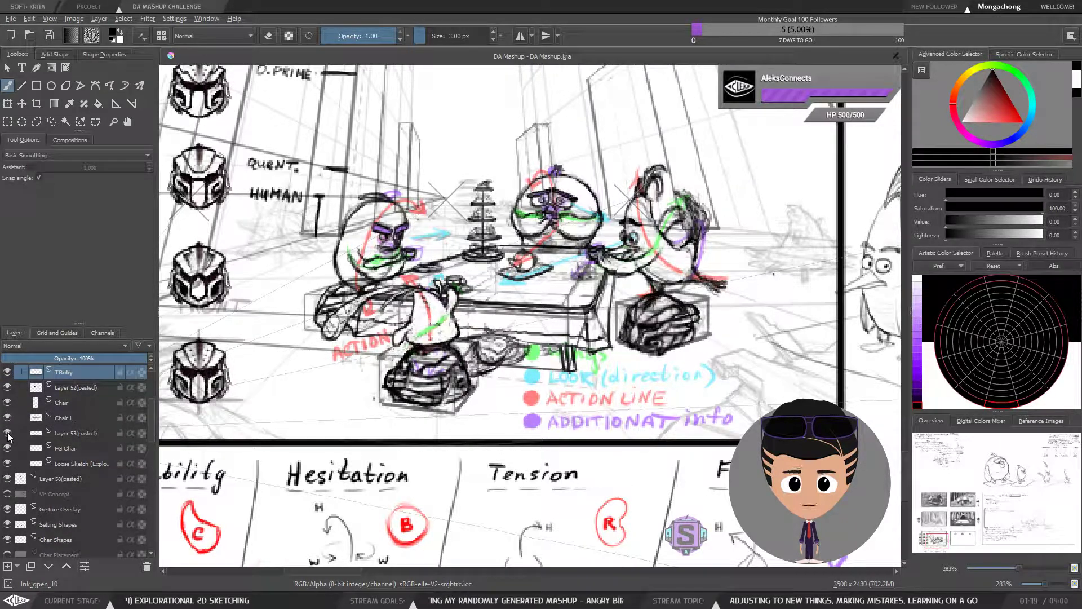
left_click(6, 432)
left_click(10, 449)
left_click(7, 448)
left_click(7, 448)
left_click(78, 463)
left_click(7, 464)
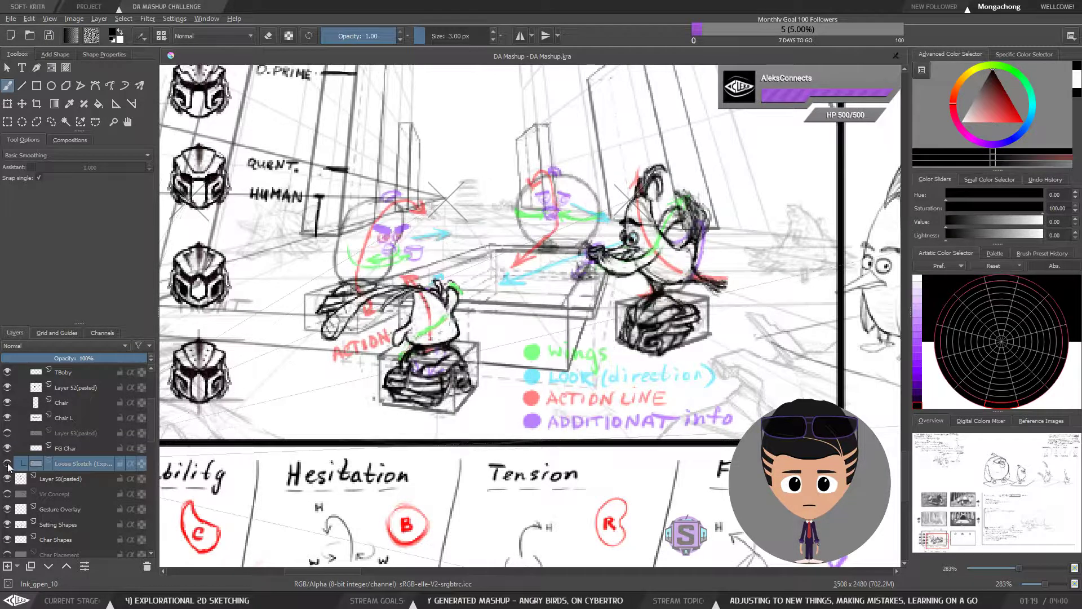
left_click(7, 463)
left_click(8, 464)
left_click(8, 465)
Step: Outline the rounded form beside the foreground seat, move it from Loose Sketch onto its own new layer and hide that layer
key("l")
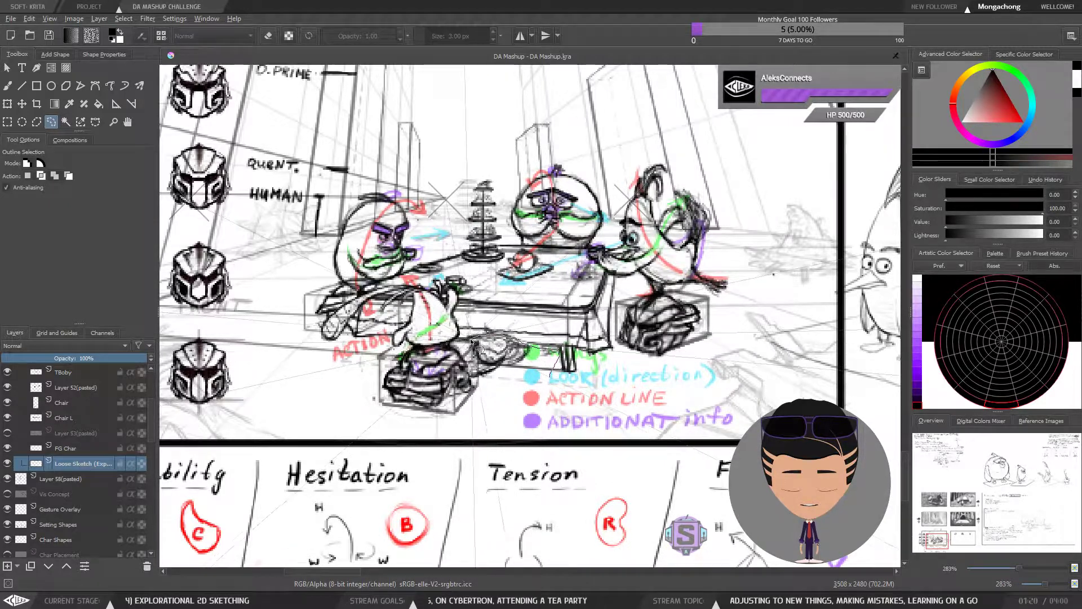
mouse_move(463, 353)
left_mouse_down()
mouse_move(477, 385)
mouse_move(524, 385)
mouse_move(561, 361)
mouse_move(532, 344)
mouse_move(454, 348)
left_mouse_up()
key("plus")
key("plus")
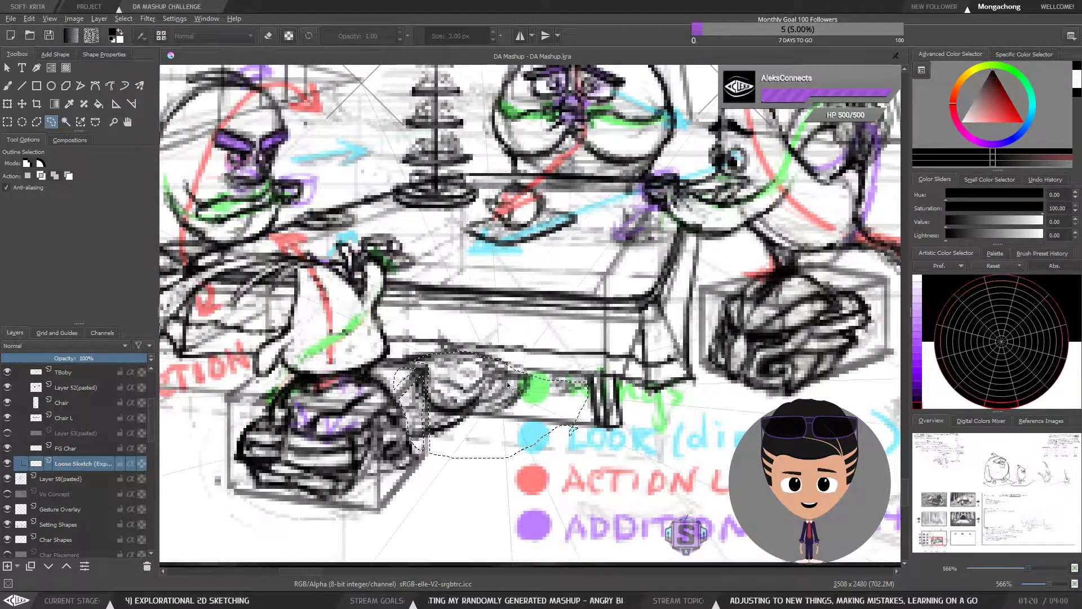
key("Delete")
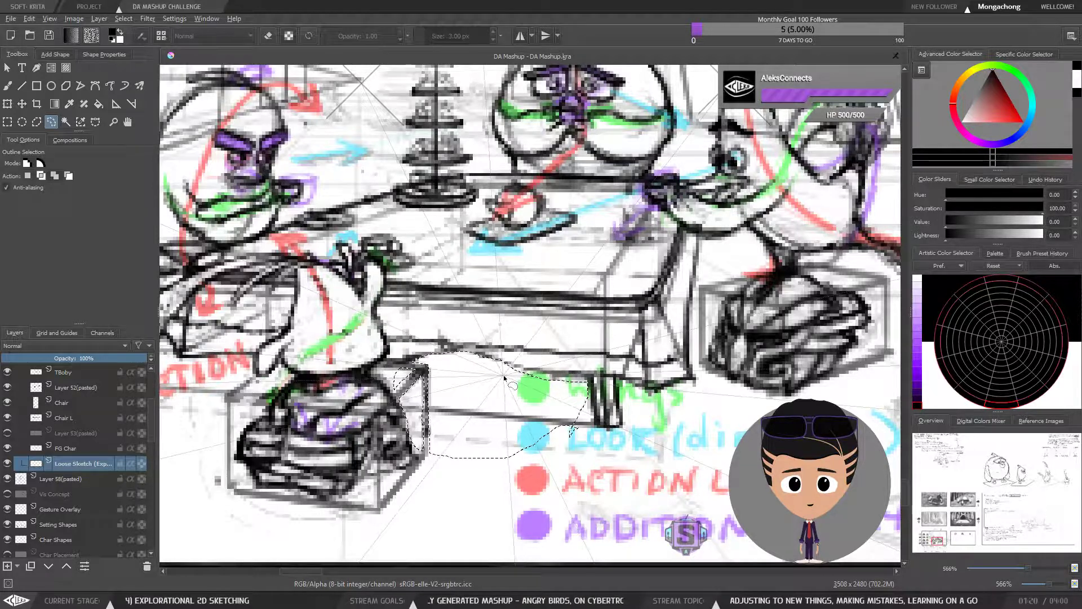
key("ctrl+v")
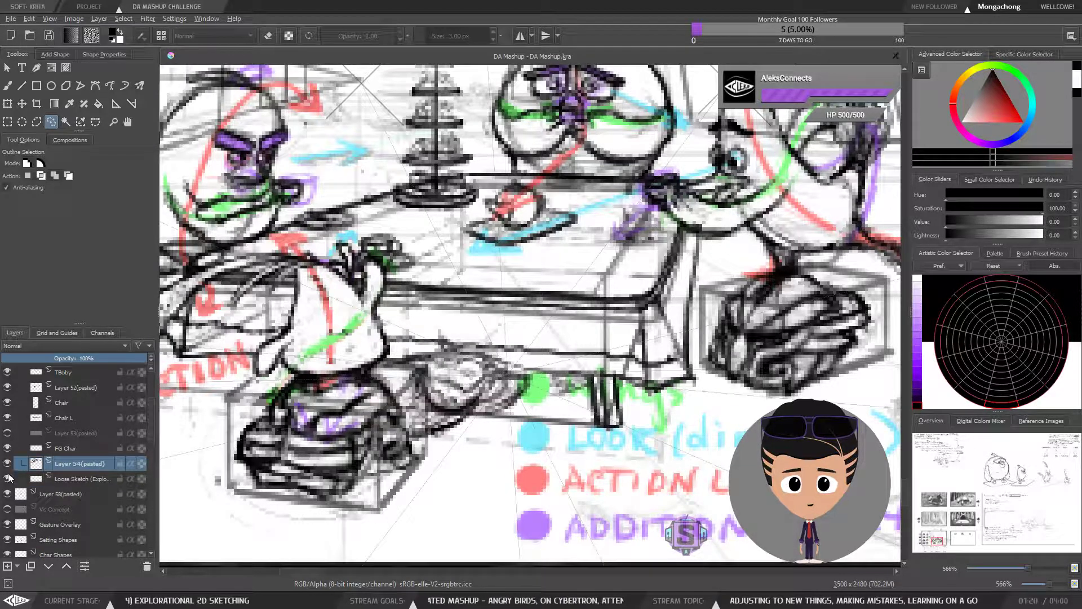
left_click(8, 464)
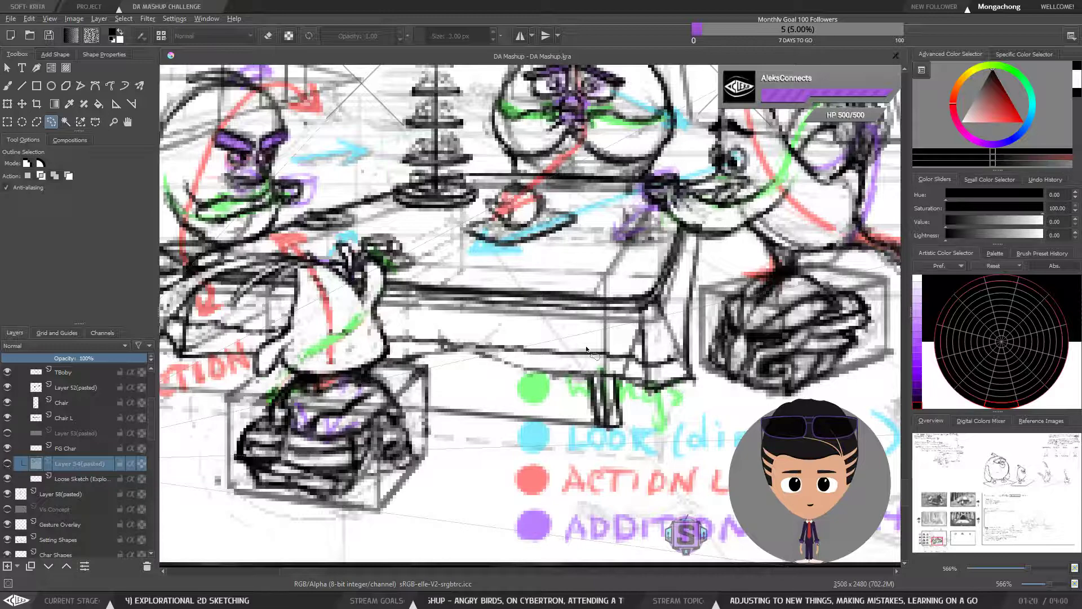
Step: Return to the brush and review the scene without the rounded form at 100%, 200% and 400% zoom
key("1")
key("b")
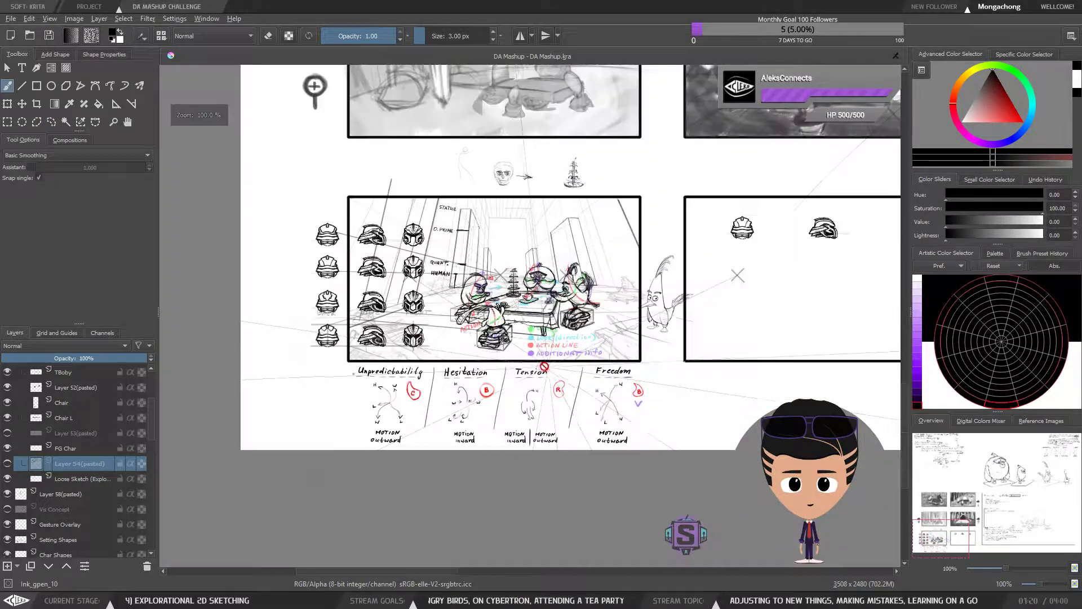
key("2")
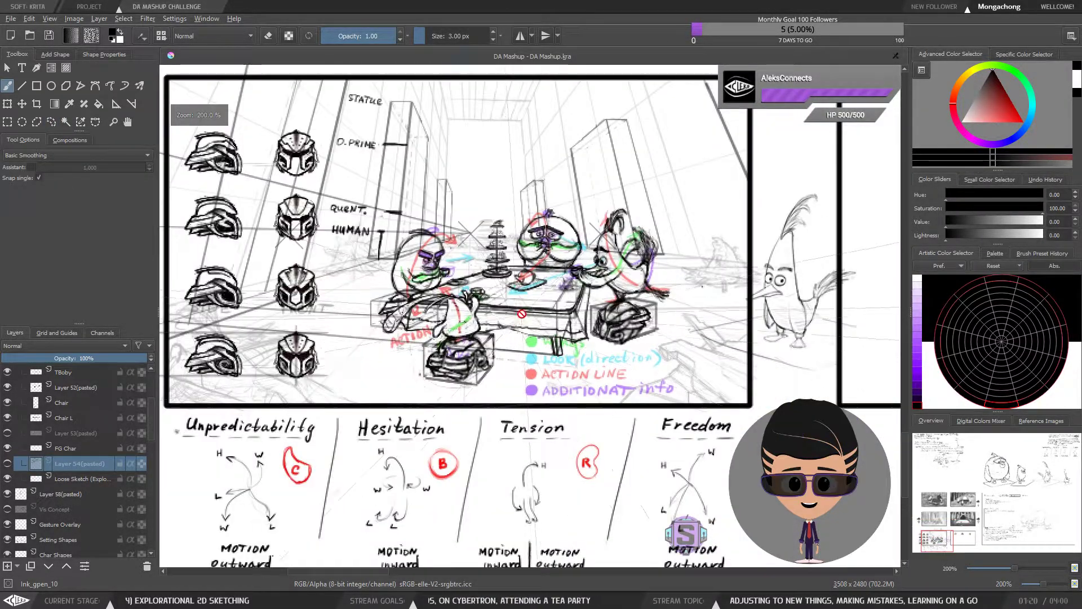
key("ctrl+plus")
key("ctrl+plus")
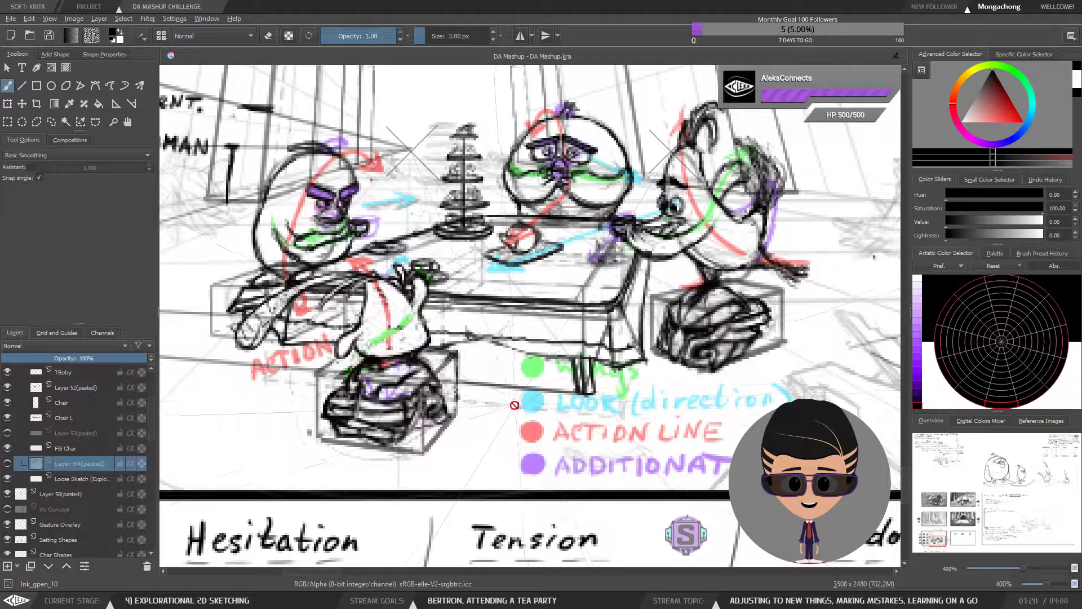
Step: Set the brush size to 4 px and add a new layer above the hidden Layer 54(pasted)
left_click_drag(517, 394, 480, 404)
key("]")
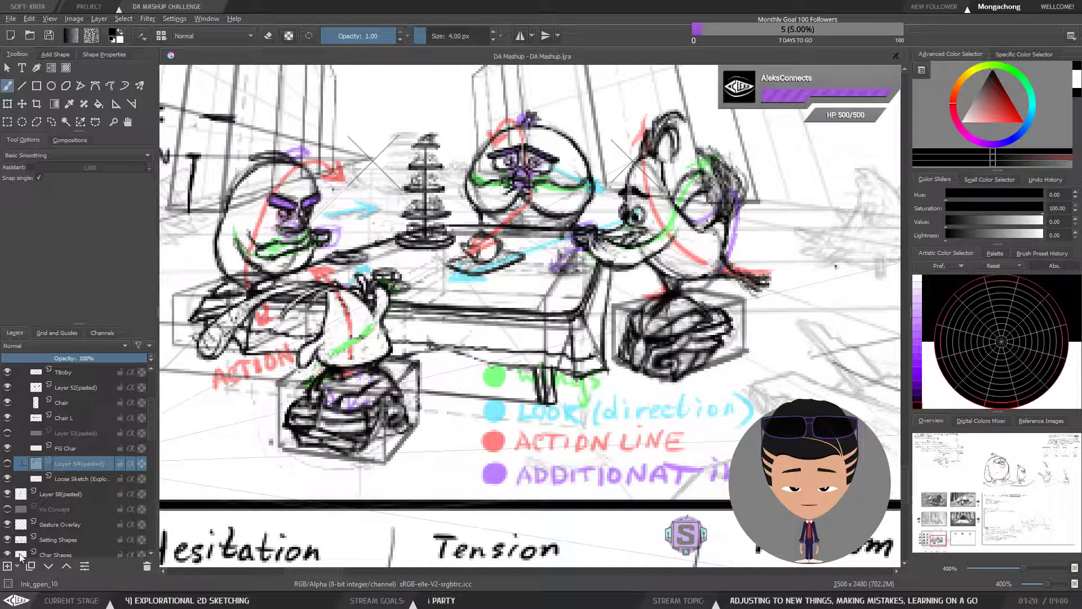
left_click(7, 566)
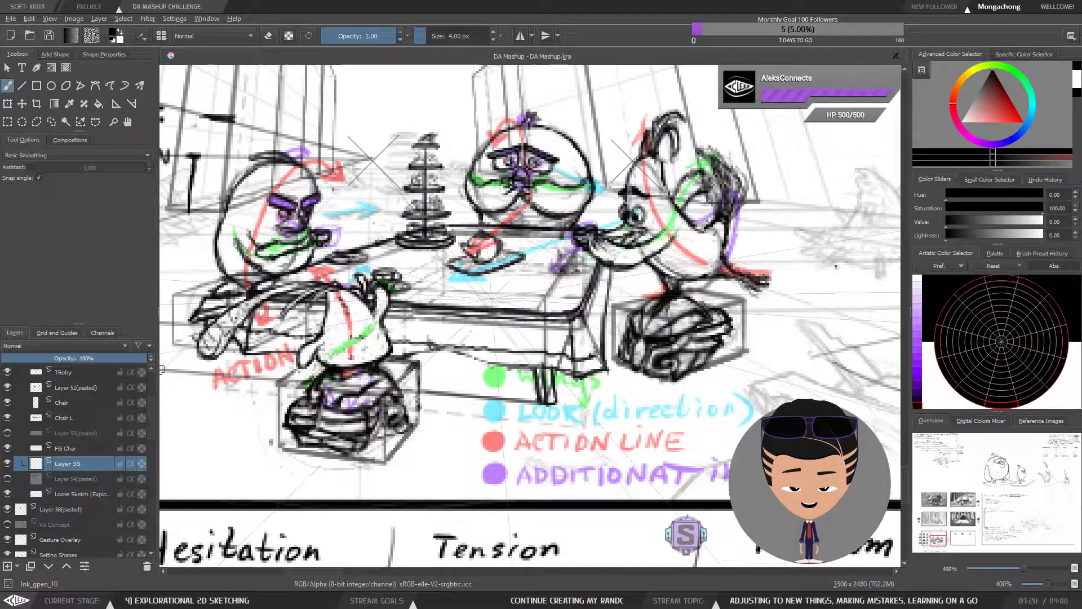
Step: Try clearing a small outlined area beside the cake stand on the new layer, deselect and return to the brush
key("minus")
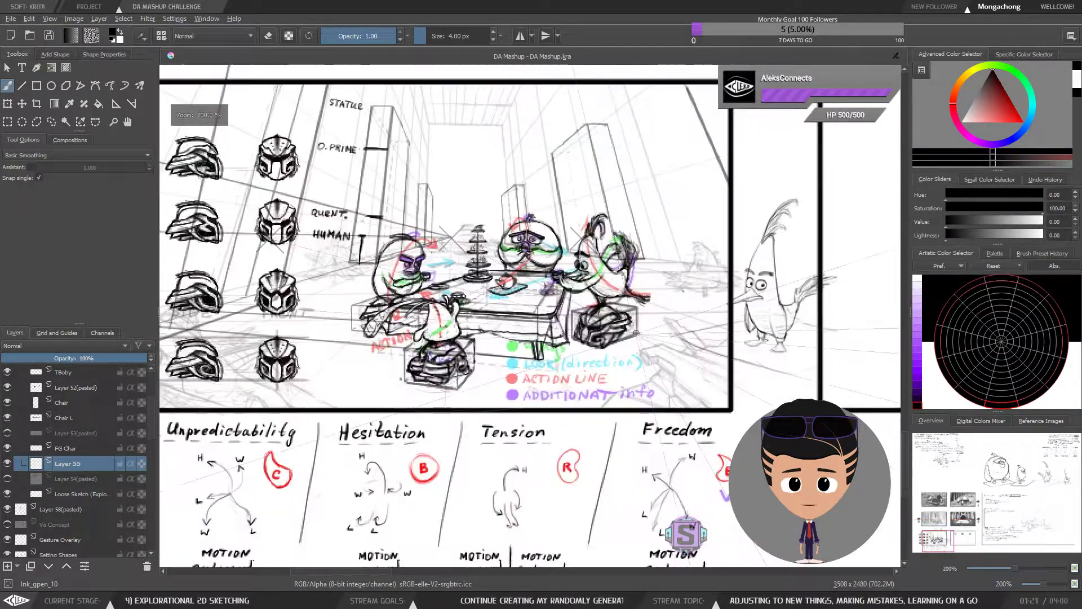
left_click_drag(606, 280, 605, 379)
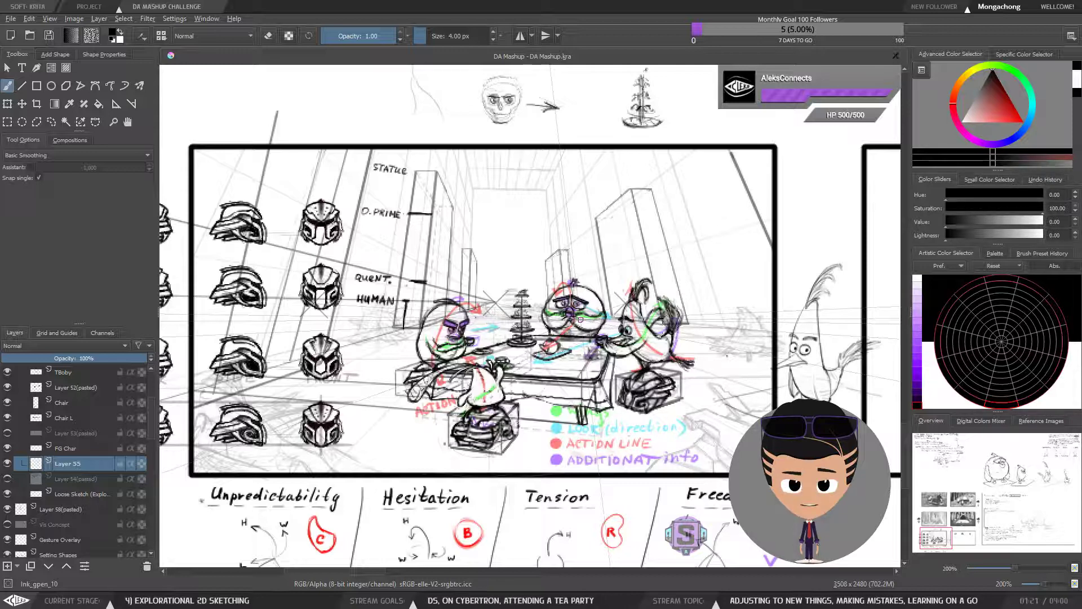
key("ctrl+plus")
key("ctrl+plus")
left_click_drag(474, 409, 444, 312)
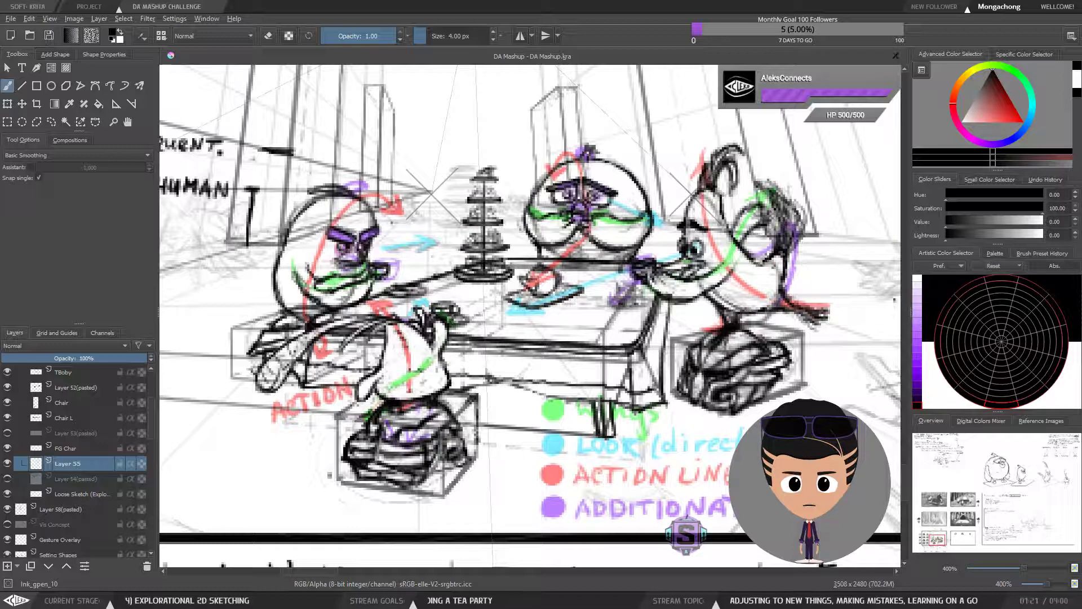
mouse_move(446, 142)
left_mouse_down()
mouse_move(471, 135)
mouse_move(396, 121)
mouse_move(491, 148)
left_mouse_up()
key("l")
key("Delete")
key("ctrl+shift+a")
key("b")
Step: Toggle Layer 55 to check its contents, and show Layer 54(pasted) as the active layer with the brush in eraser mode
key("ctrl+minus")
key("ctrl+minus")
key("ctrl+plus")
key("ctrl+plus")
left_click_drag(895, 300, 832, 245)
key("e")
left_click(7, 465)
left_click(7, 464)
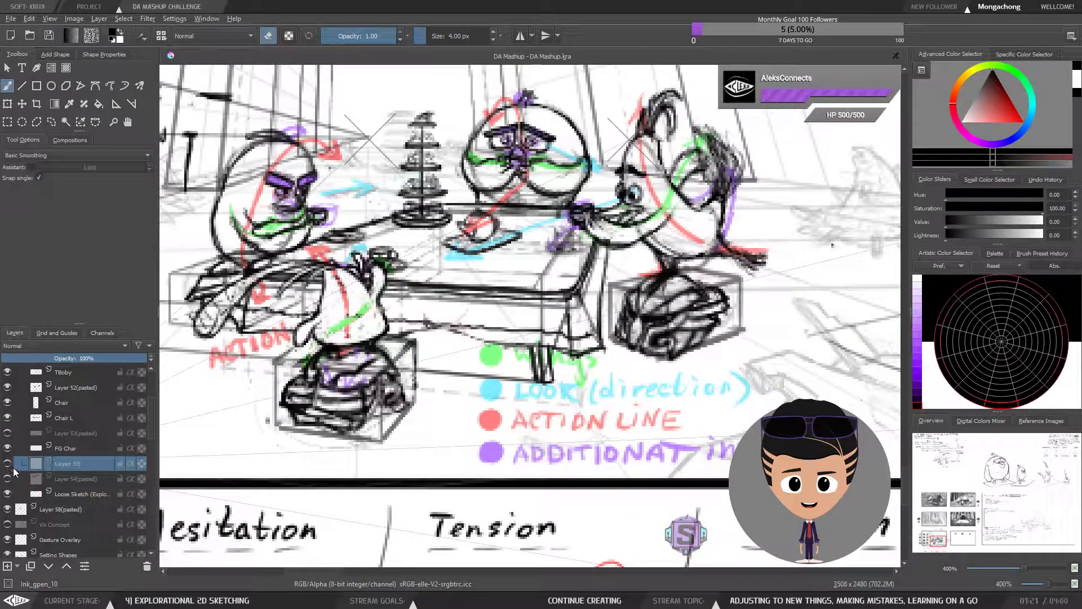
left_click(7, 463)
left_click(79, 479)
left_click(7, 478)
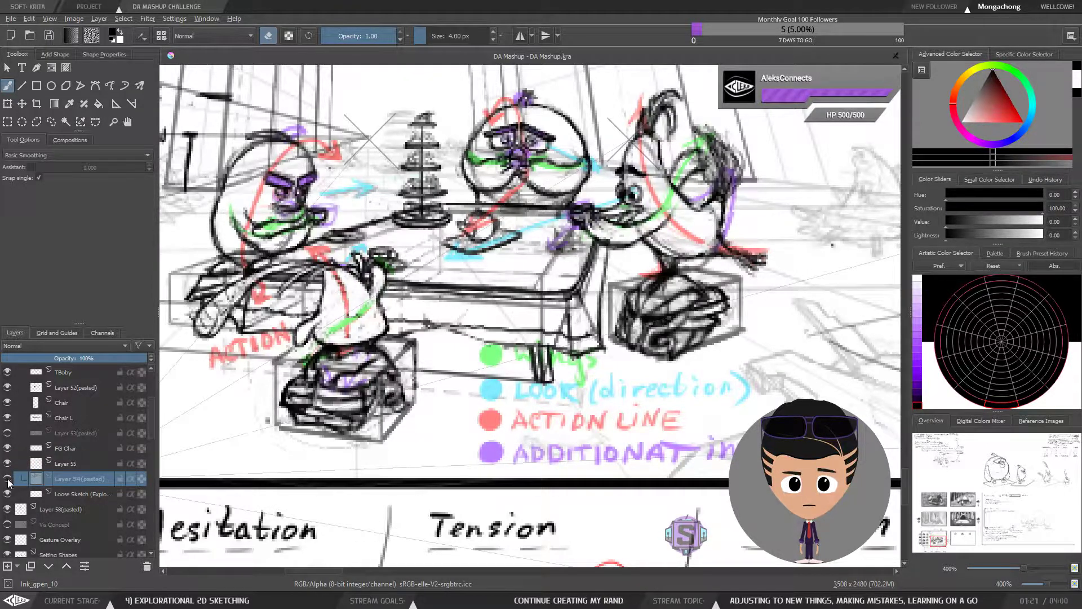
key("e")
key("e")
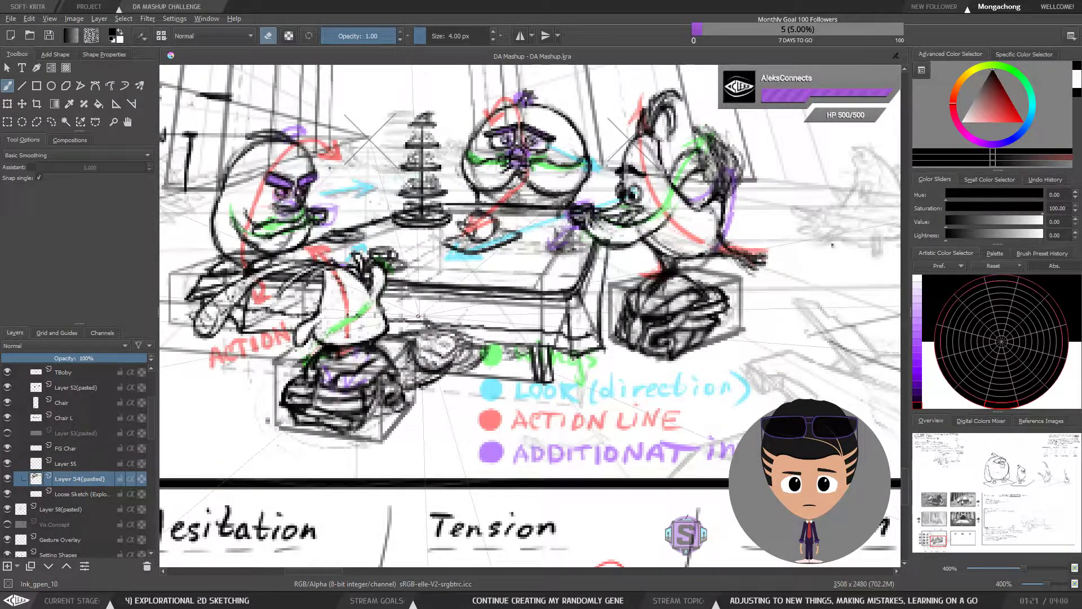
Step: Clean up and redraw the tablecloth's lower edge beside the foreground character on the Loose Sketch layer
left_click(84, 493)
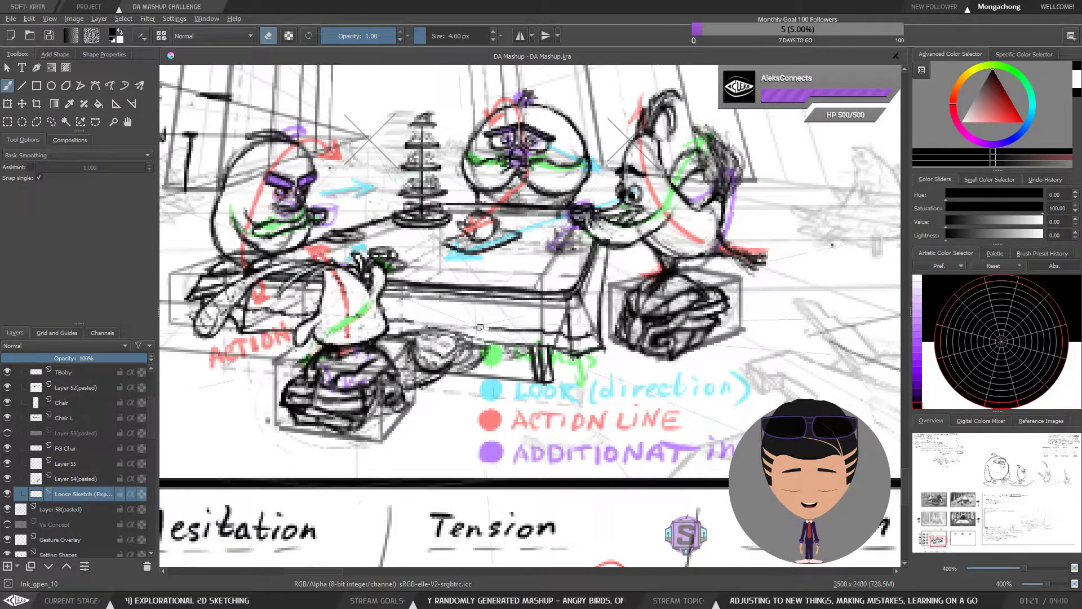
key("e")
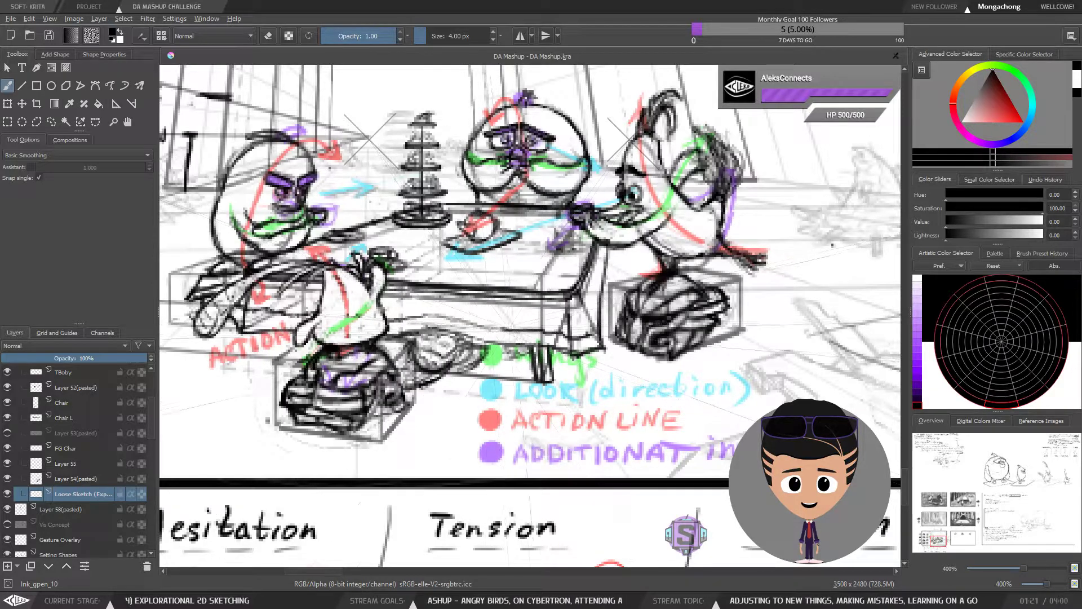
key("ctrl+minus")
key("ctrl+minus")
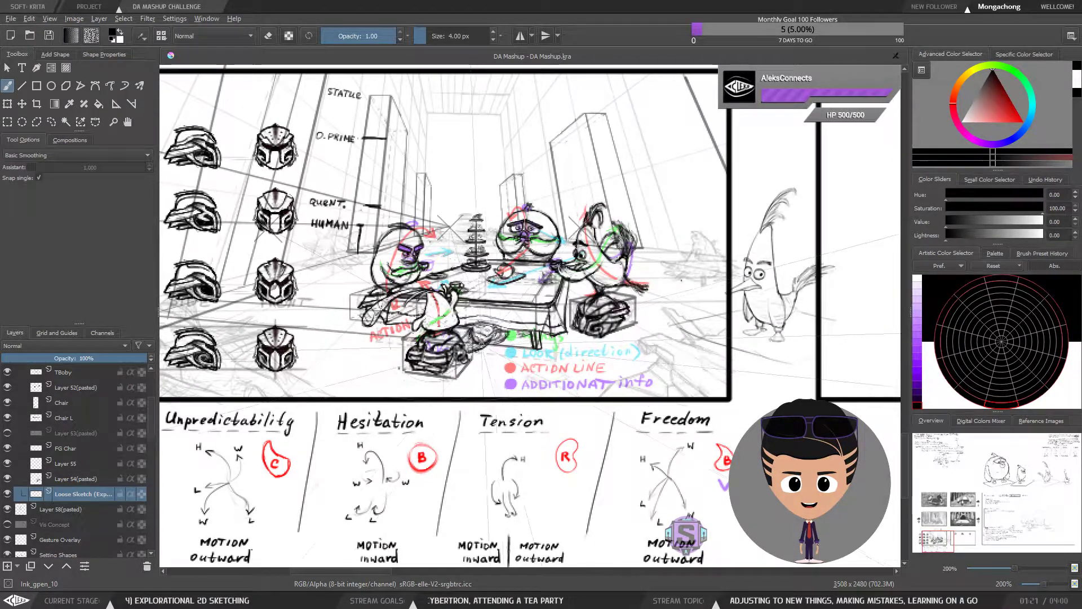
Step: Hide Layer 54(pasted) with the rounded form and make the visible Layer 55 active for drawing
left_click(52, 477)
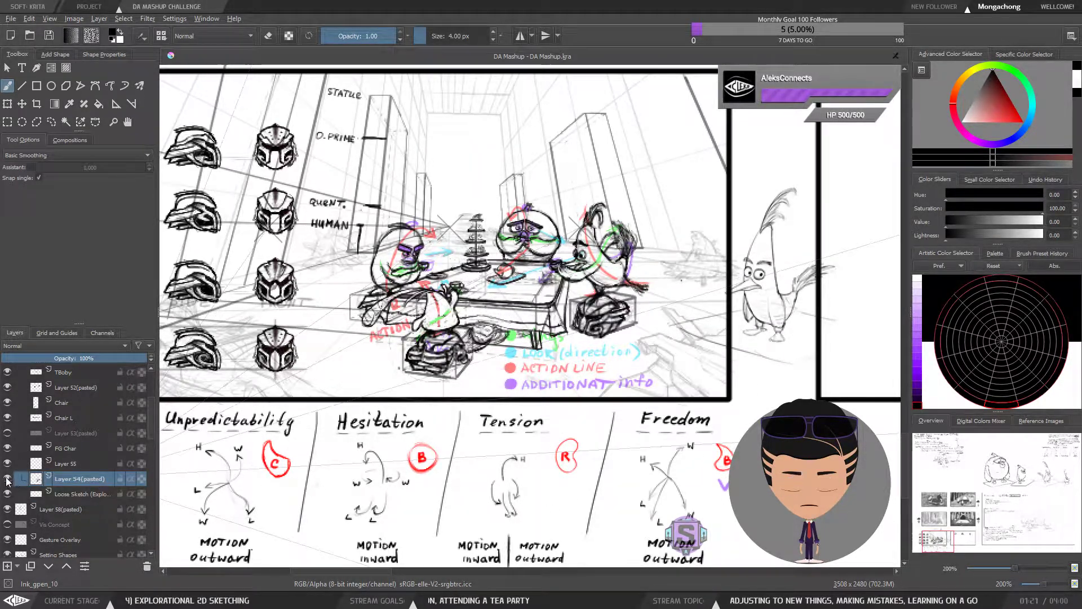
left_click(5, 478)
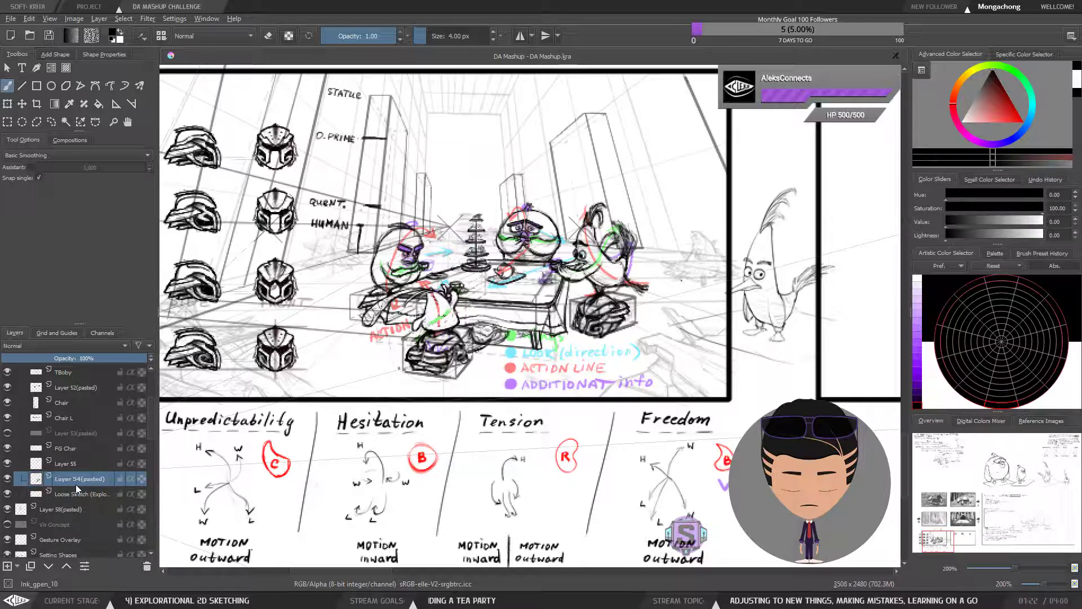
scroll(459, 346, "up", 2)
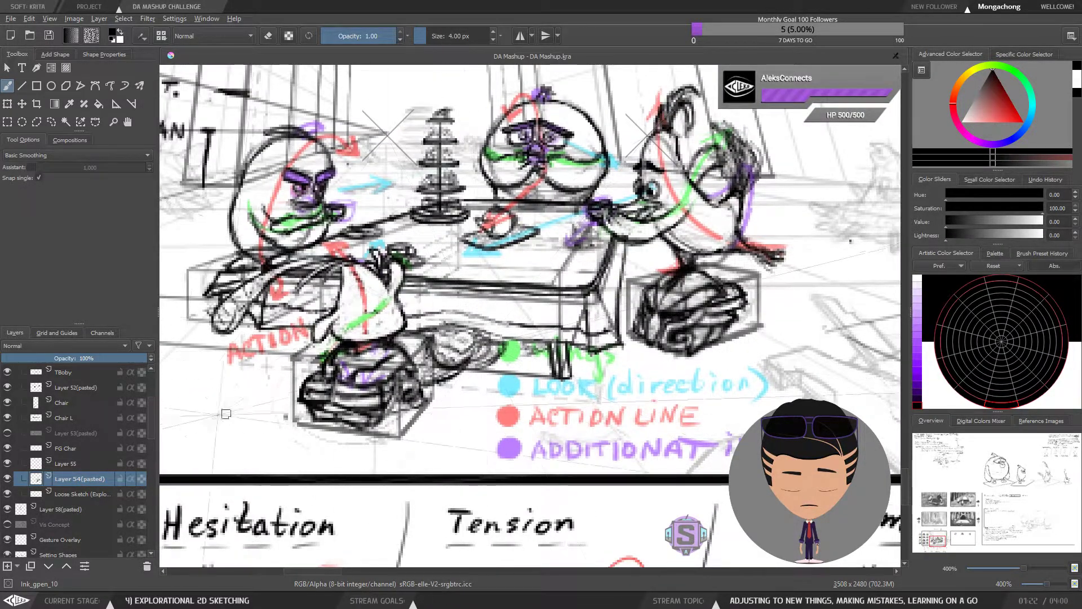
left_click(38, 467)
left_click(8, 476)
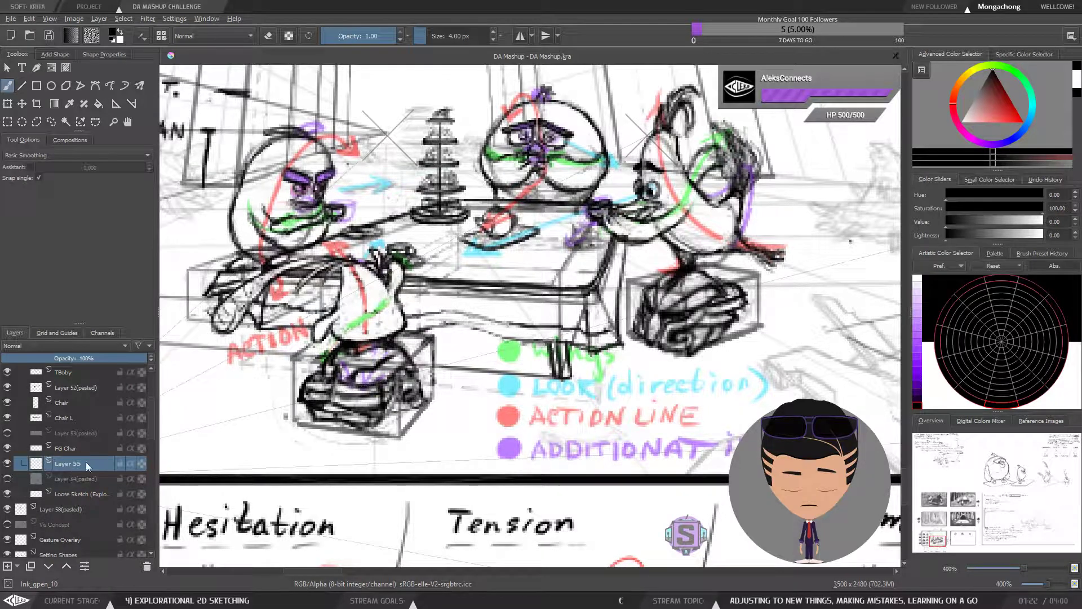
left_click(8, 463)
left_click(8, 463)
scroll(552, 323, "down", 7)
scroll(553, 322, "up", 7)
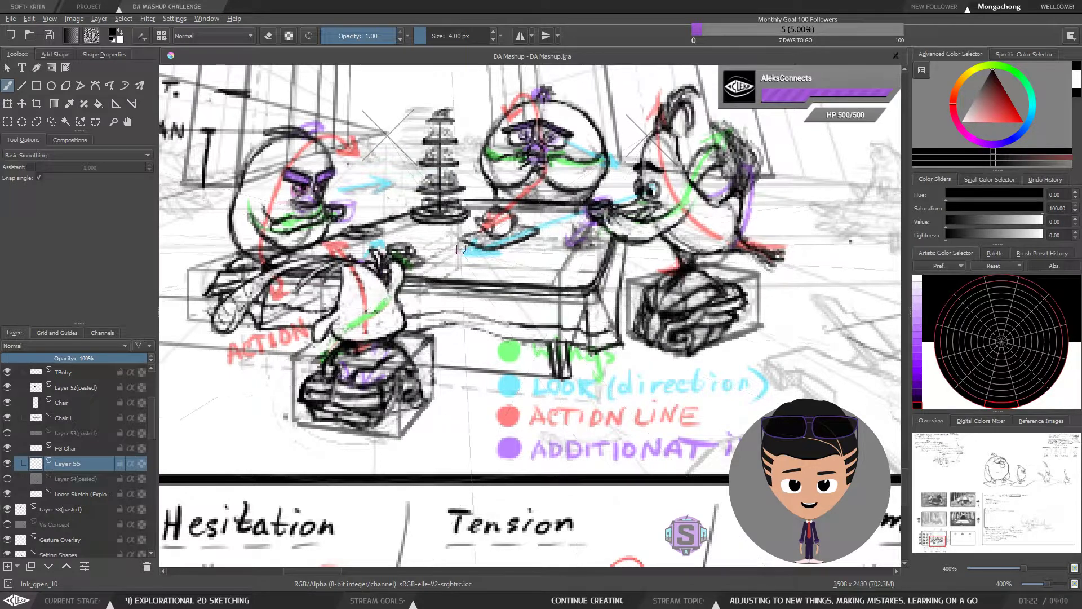
Step: Sketch a small perspective box beside the foreground seat below the tablecloth on Layer 55, and rough a round form inside it
mouse_move(421, 303)
left_mouse_down()
mouse_move(434, 288)
mouse_move(419, 288)
left_mouse_up()
scroll(471, 331, "up", 2)
mouse_move(471, 332)
left_mouse_down()
mouse_move(535, 338)
mouse_move(474, 335)
left_mouse_up()
key("ctrl+minus")
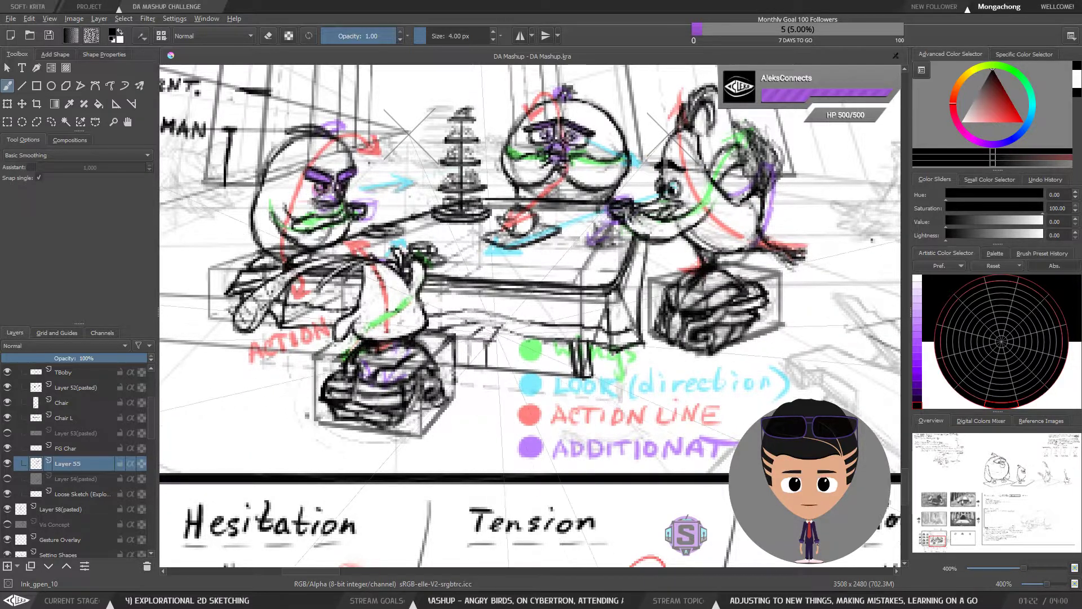
key("e")
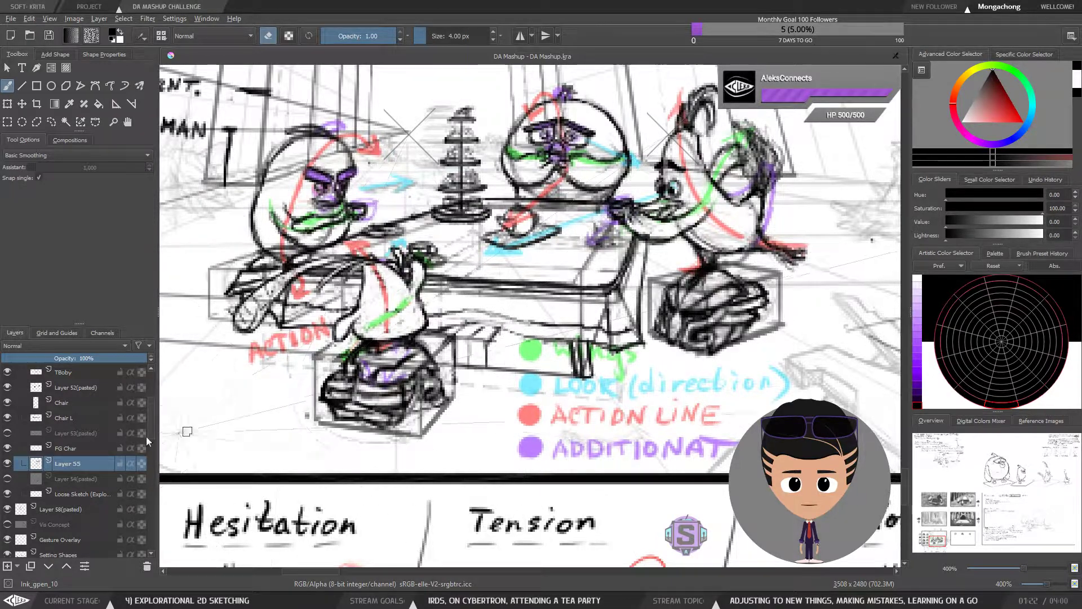
left_click(7, 464)
left_click(7, 463)
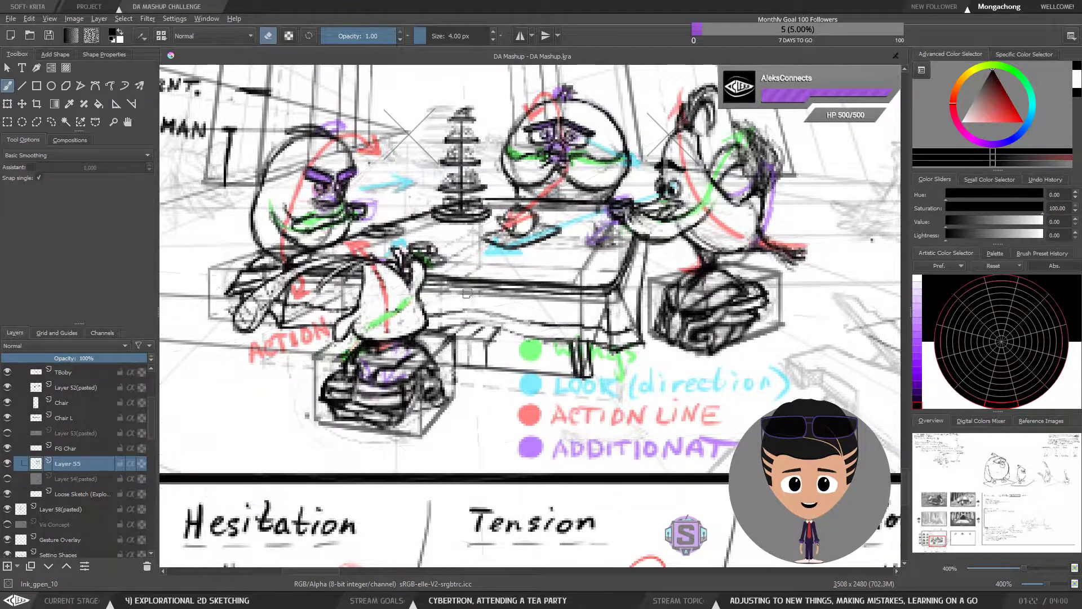
key("e")
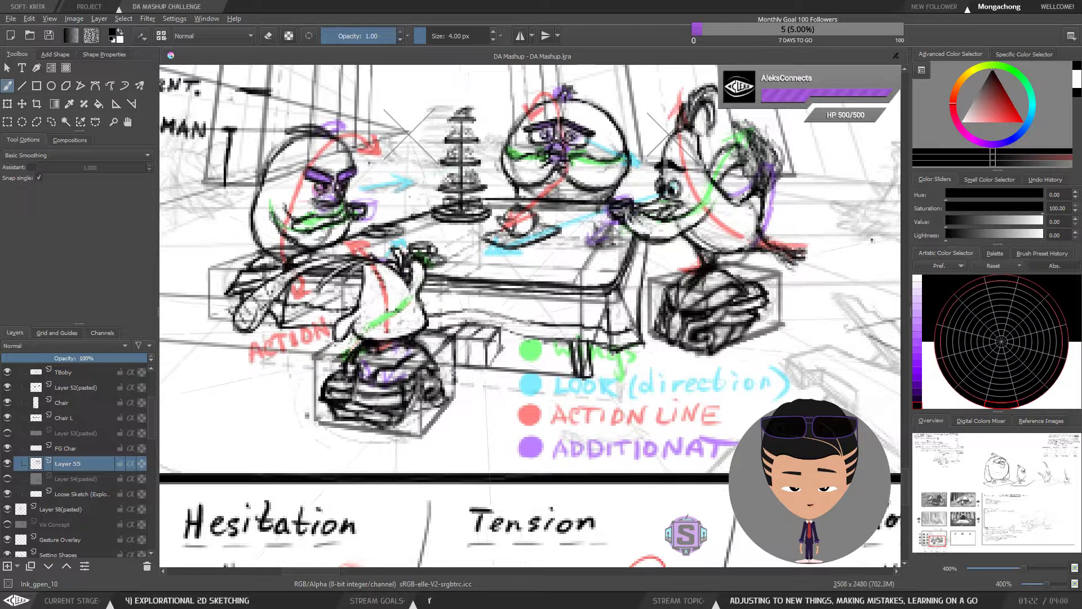
key("e")
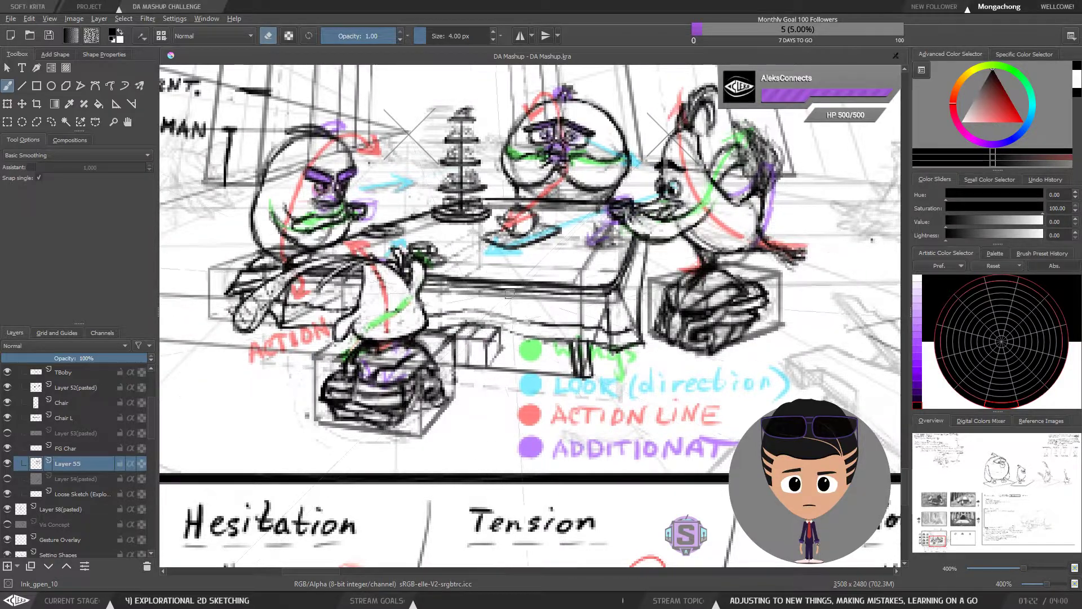
left_click_drag(475, 346, 475, 359)
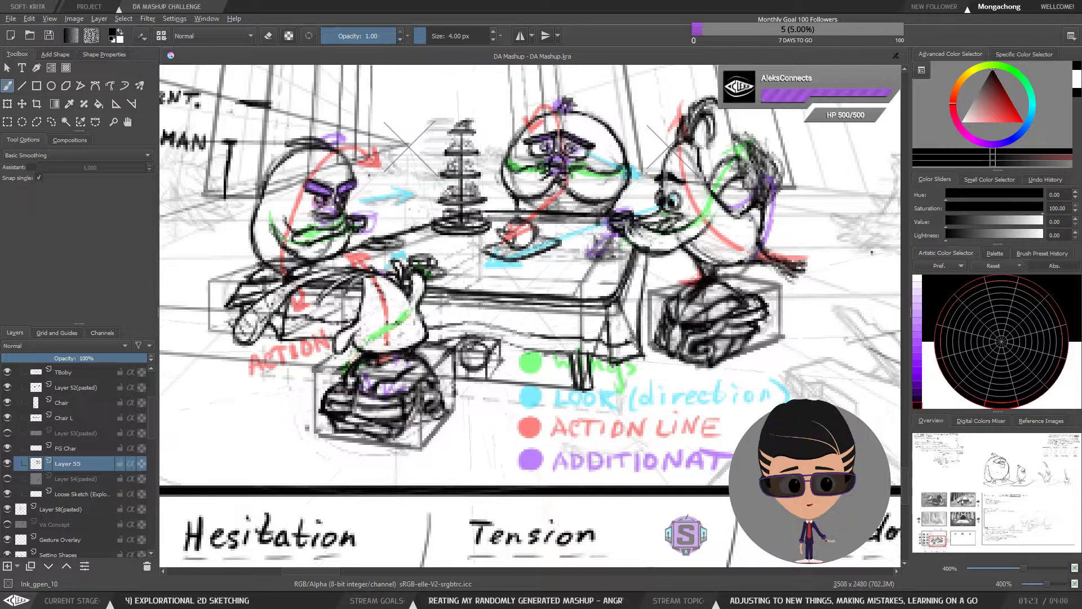
Step: Compare the new box and round form with the earlier version on Layer 54(pasted), leaving that layer hidden
left_click(8, 478)
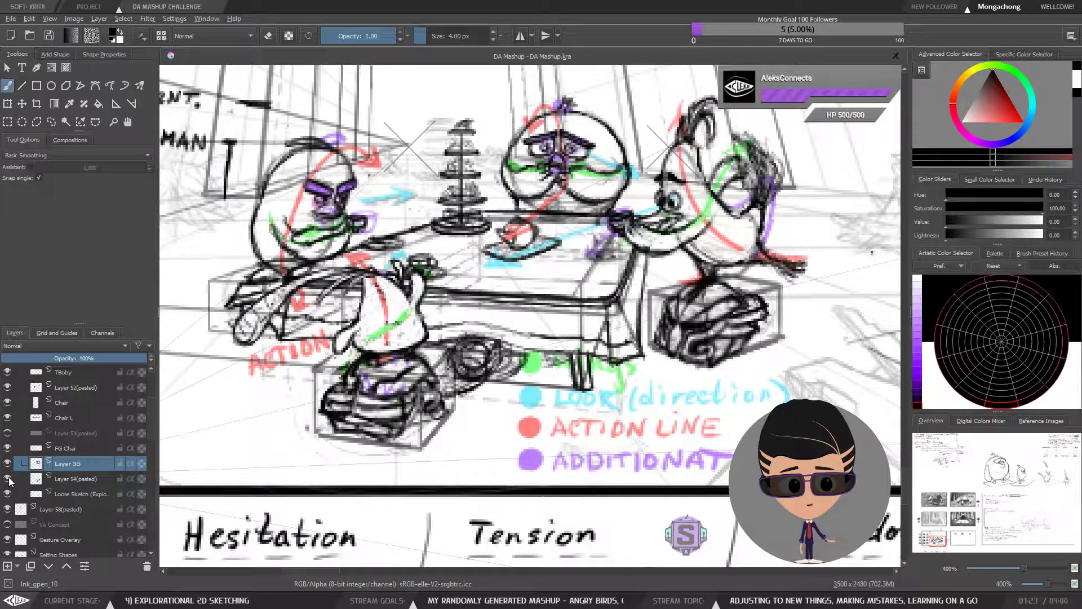
left_click(9, 478)
left_click(9, 478)
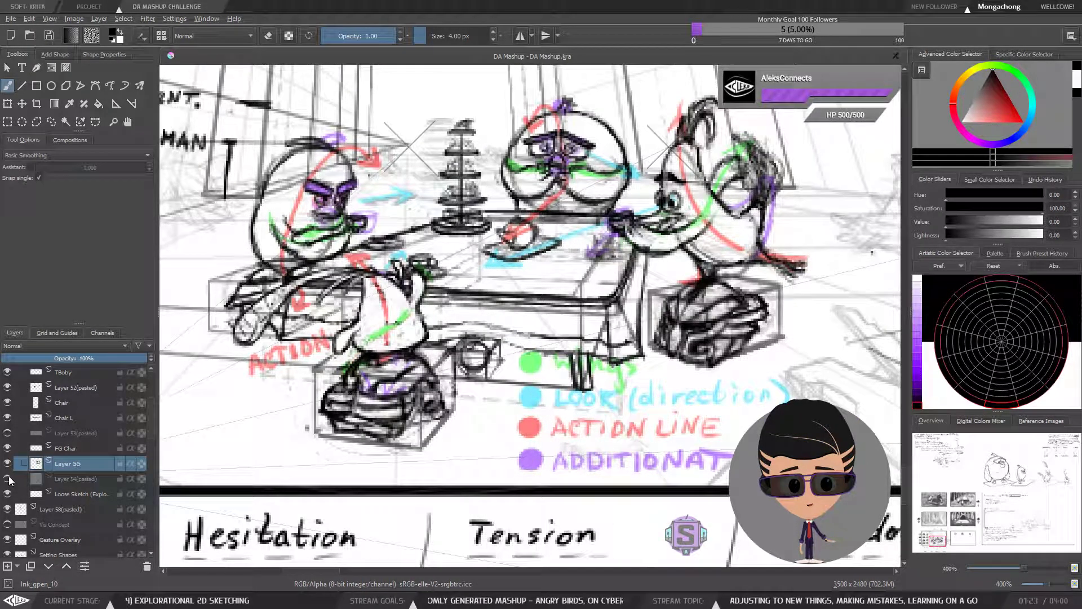
left_click(8, 478)
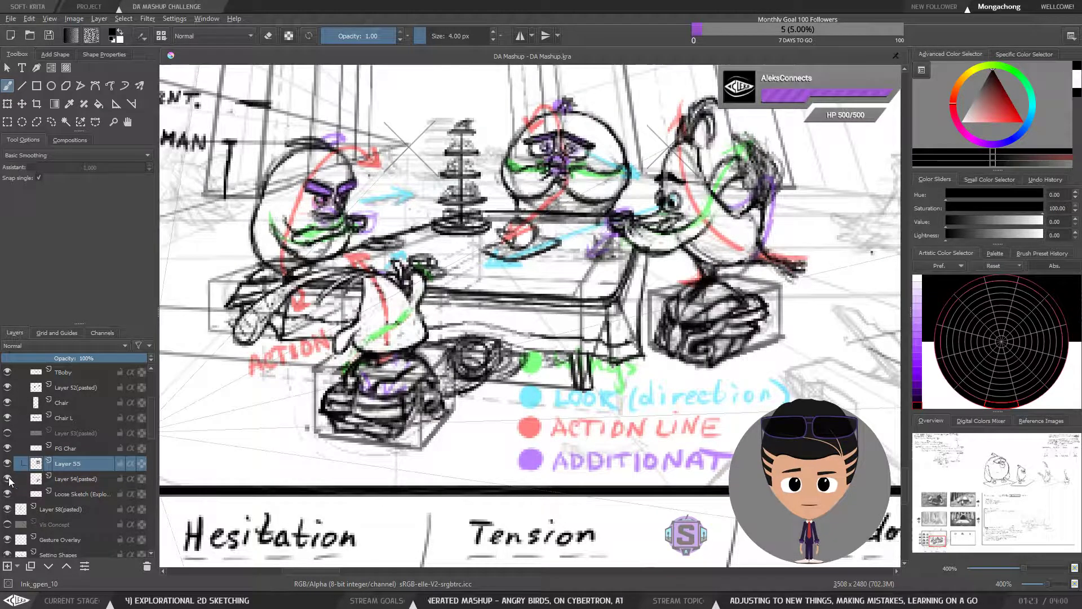
left_click(8, 480)
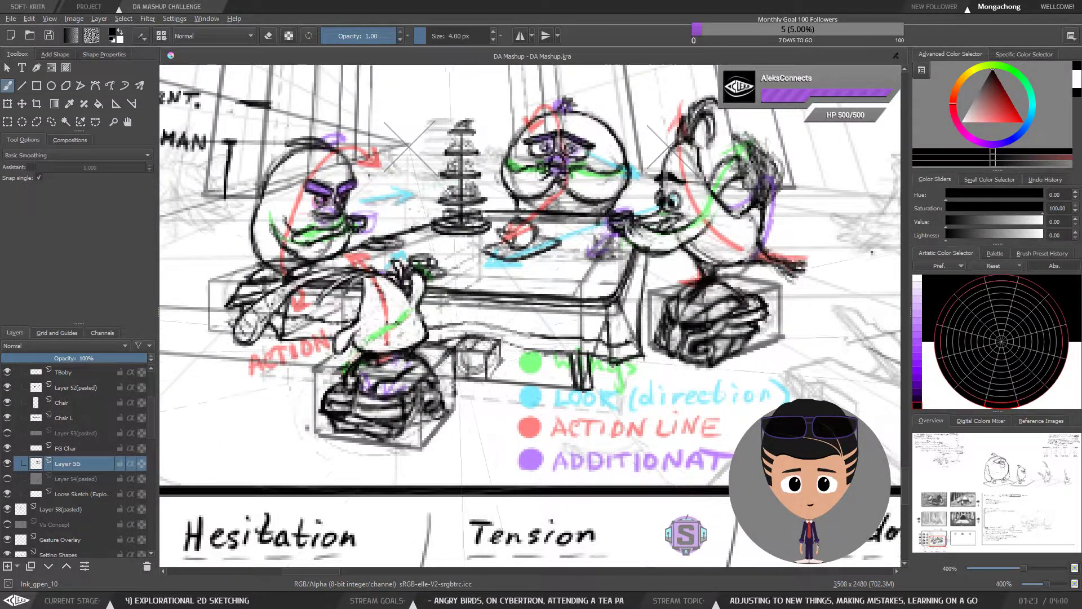
Step: Redraw the round form within the small box on Layer 55 and check it against the version on Layer 54(pasted)
mouse_move(461, 345)
left_mouse_down()
mouse_move(499, 360)
mouse_move(495, 372)
left_mouse_up()
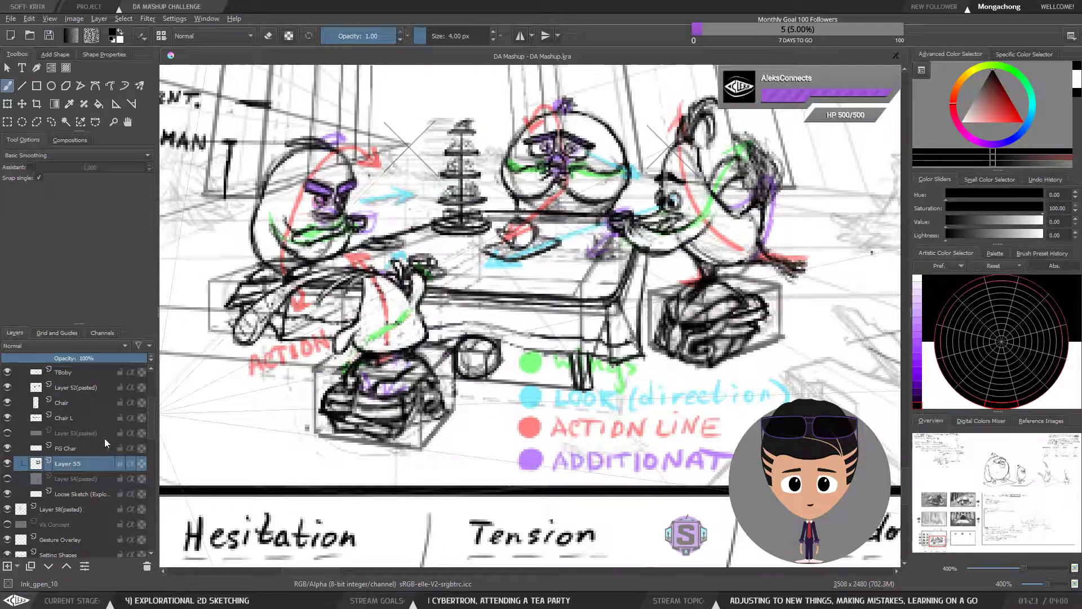
left_click(7, 464)
left_click(7, 464)
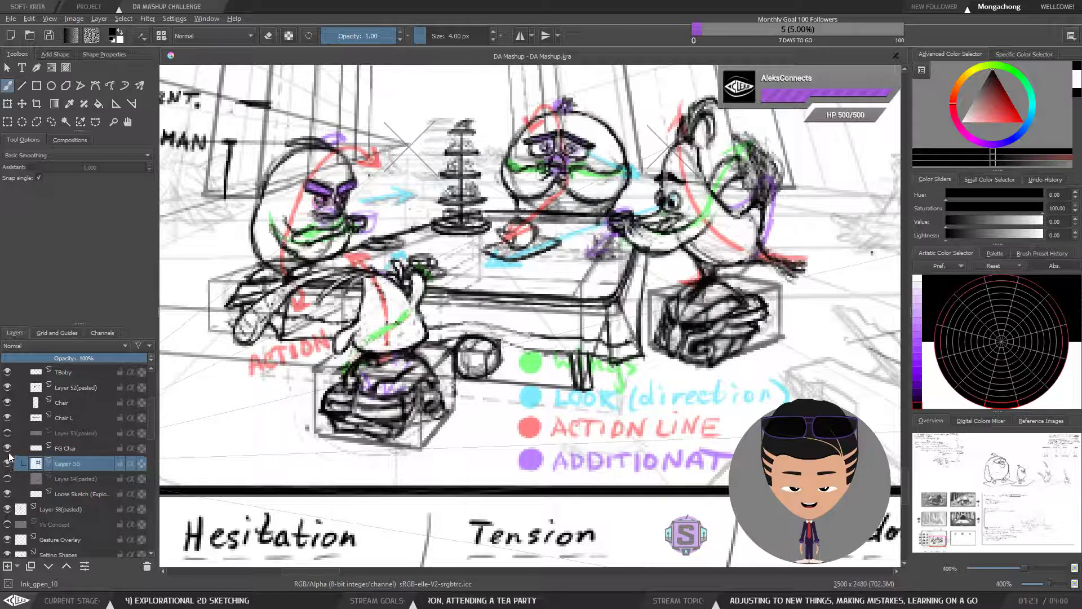
left_click(8, 479)
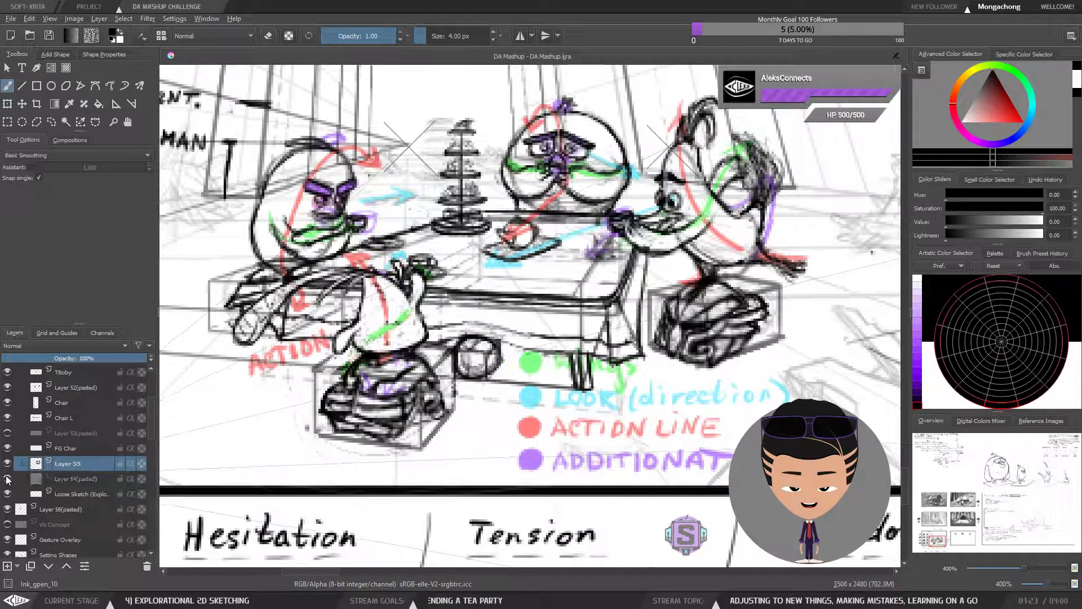
left_click(7, 478)
left_click(7, 479)
left_click(7, 479)
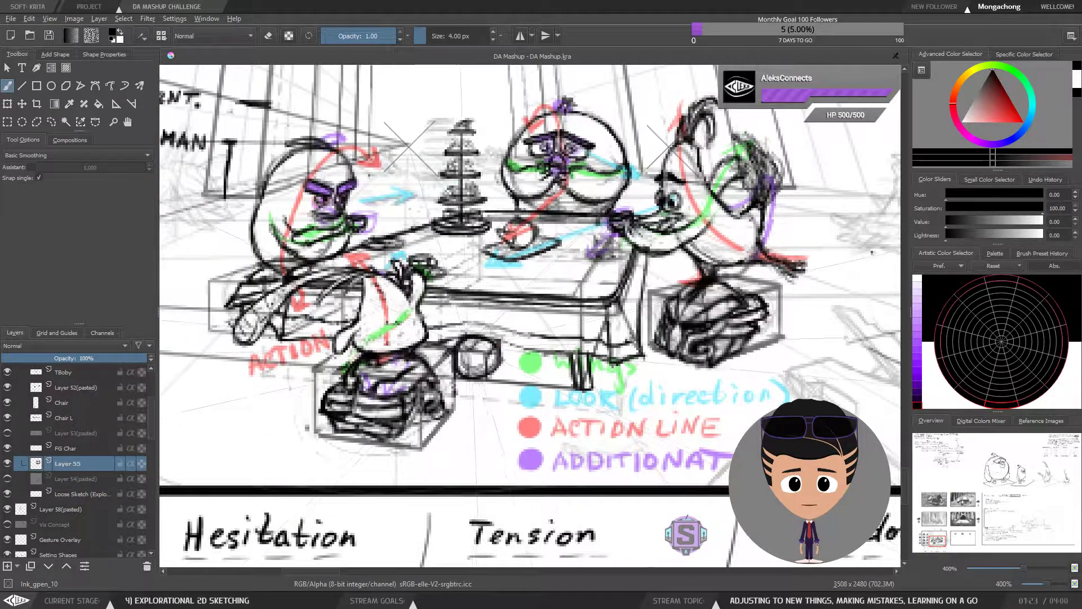
Step: Darken and refine the outline of the round form beside the foreground seat with the canvas rotated, and restore the upright view
key("6")
key("6")
key("6")
key("6")
key("6")
key("6")
key("6")
key("6")
key("6")
key("6")
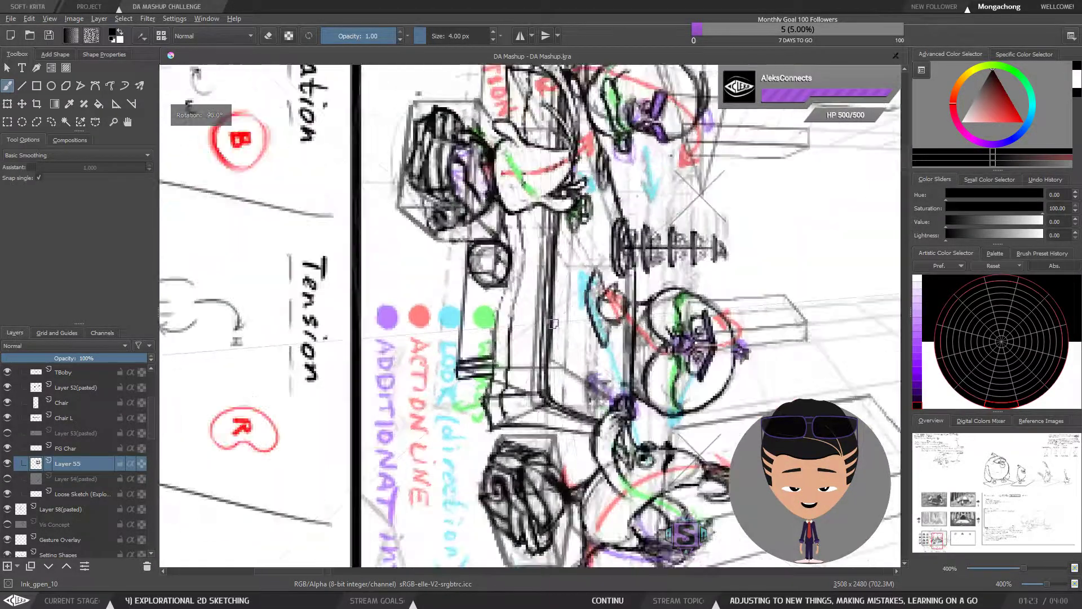
key("4")
key("6")
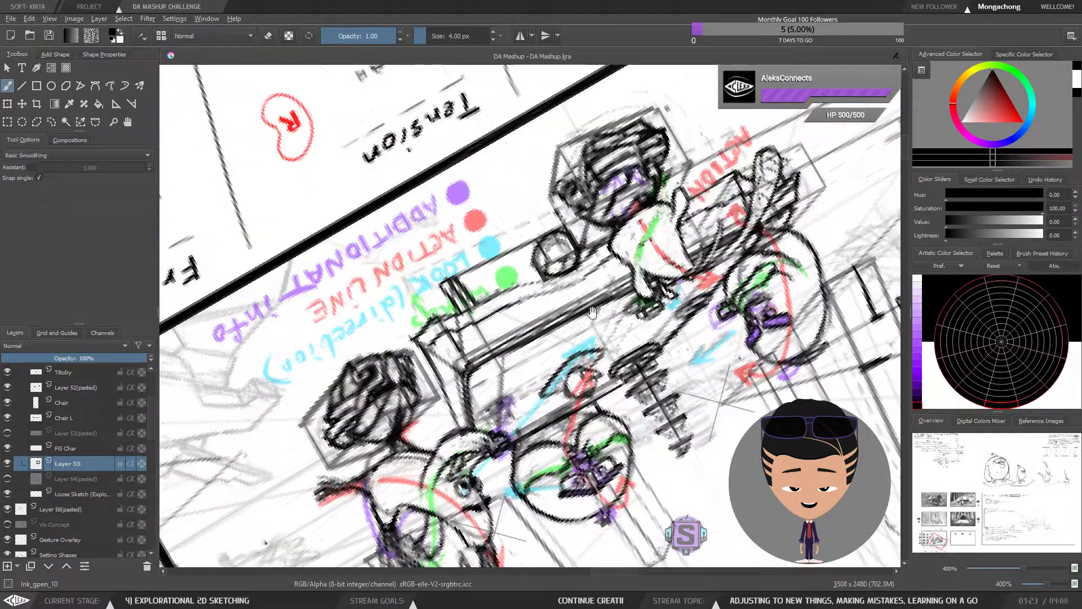
left_click_drag(568, 282, 486, 255)
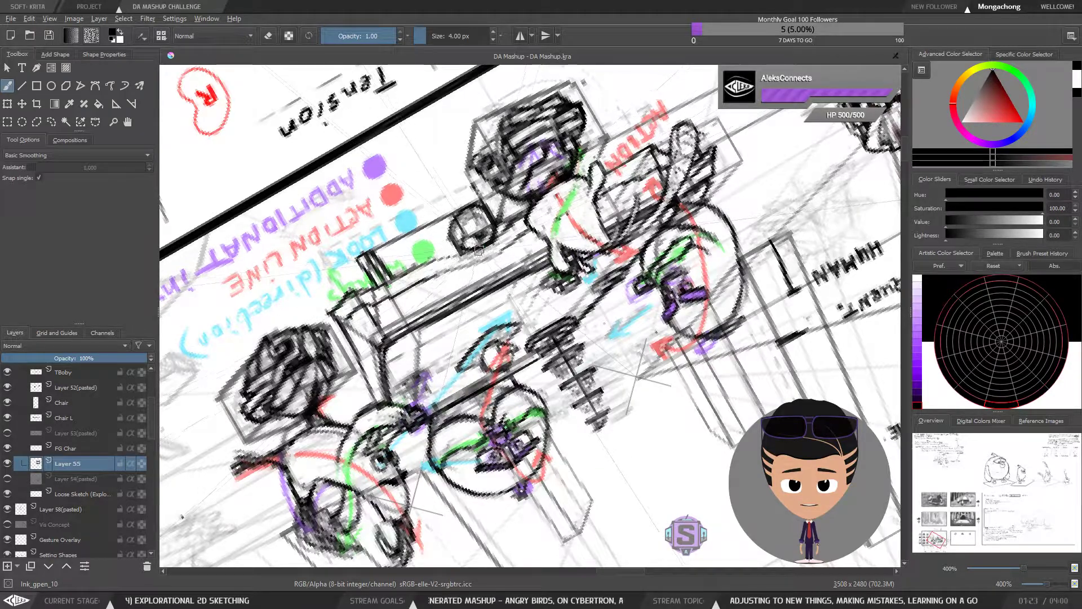
key("4")
key("4")
key("4")
key("4")
key("4")
key("4")
key("4")
key("5")
left_click_drag(548, 398, 480, 273)
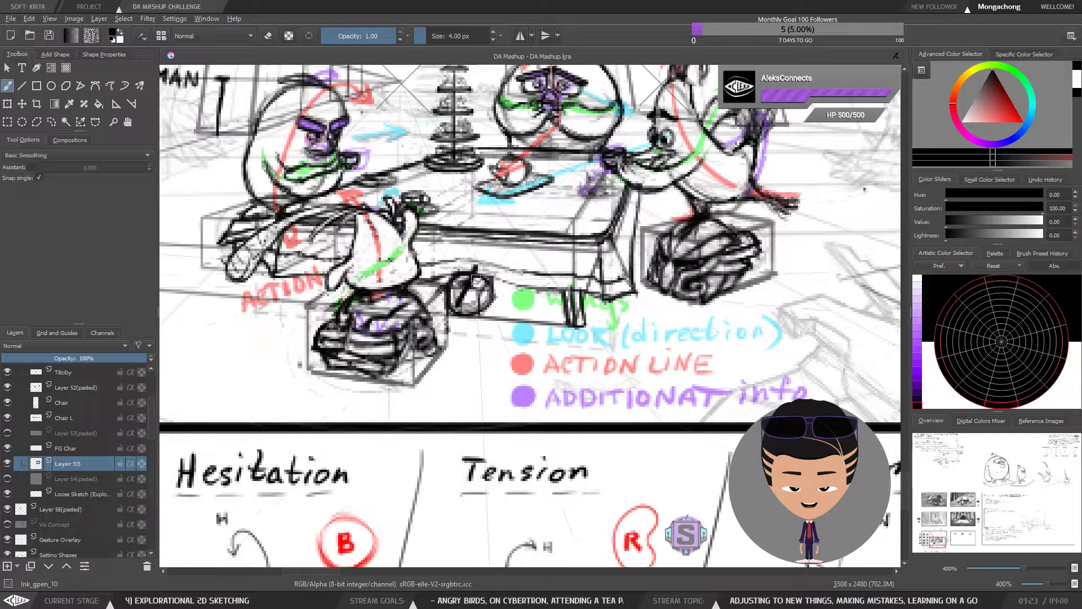
Step: Compare the darkened round form on Layer 55 with Layer 54(pasted) by toggling their visibility, leaving Layer 54(pasted) hidden
left_click(7, 464)
left_click(7, 478)
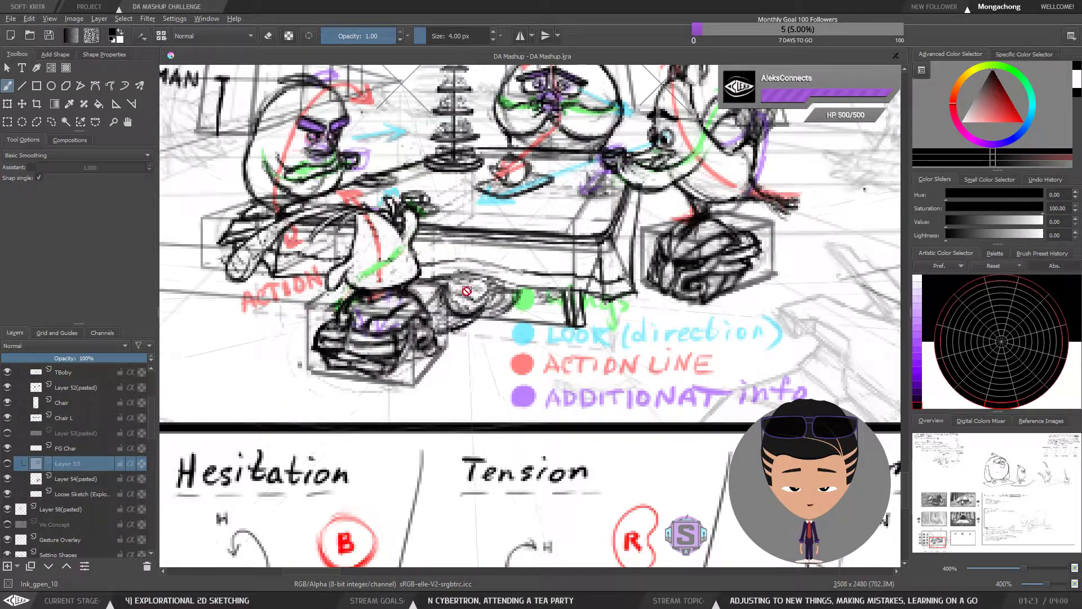
left_click(8, 463)
left_click(8, 448)
left_click(7, 448)
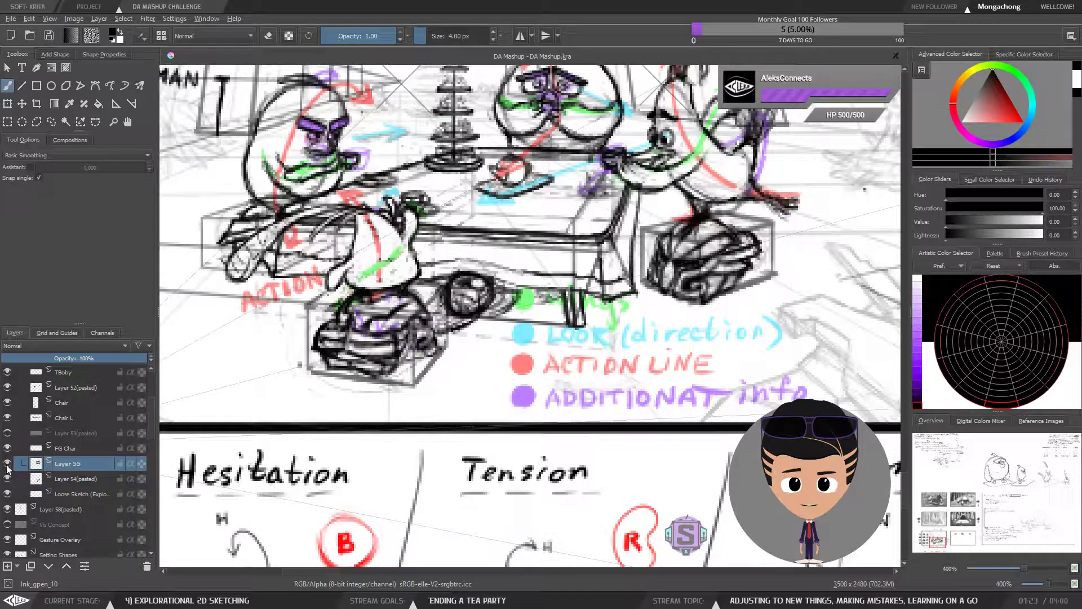
left_click(7, 479)
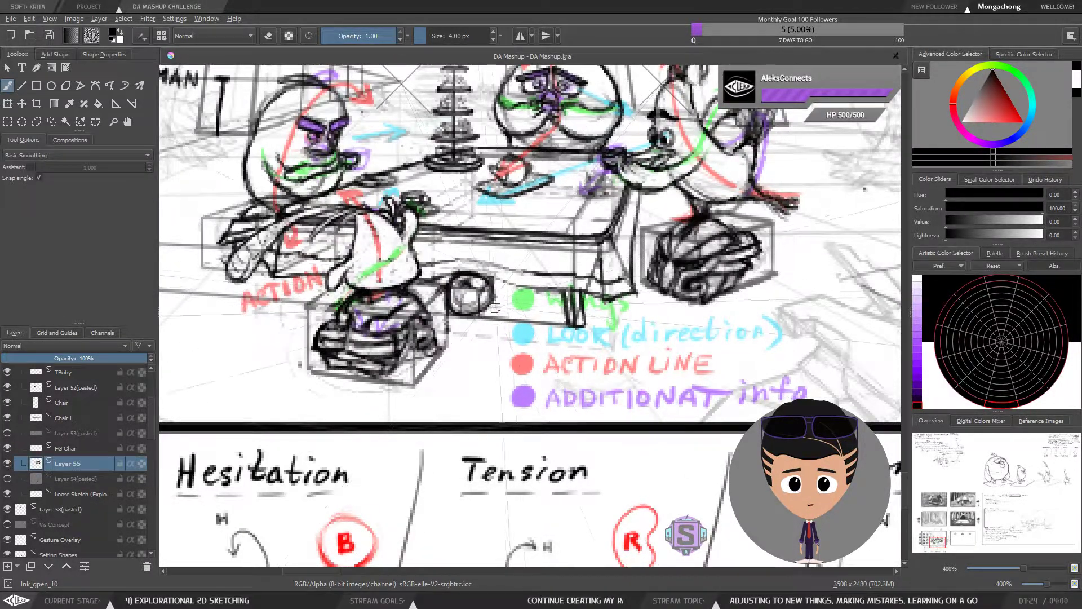
Step: Clean up the round form beside the foreground seat and rough dark mechanical detail into it with the canvas turned over
scroll(479, 313, "up", 1)
key("e")
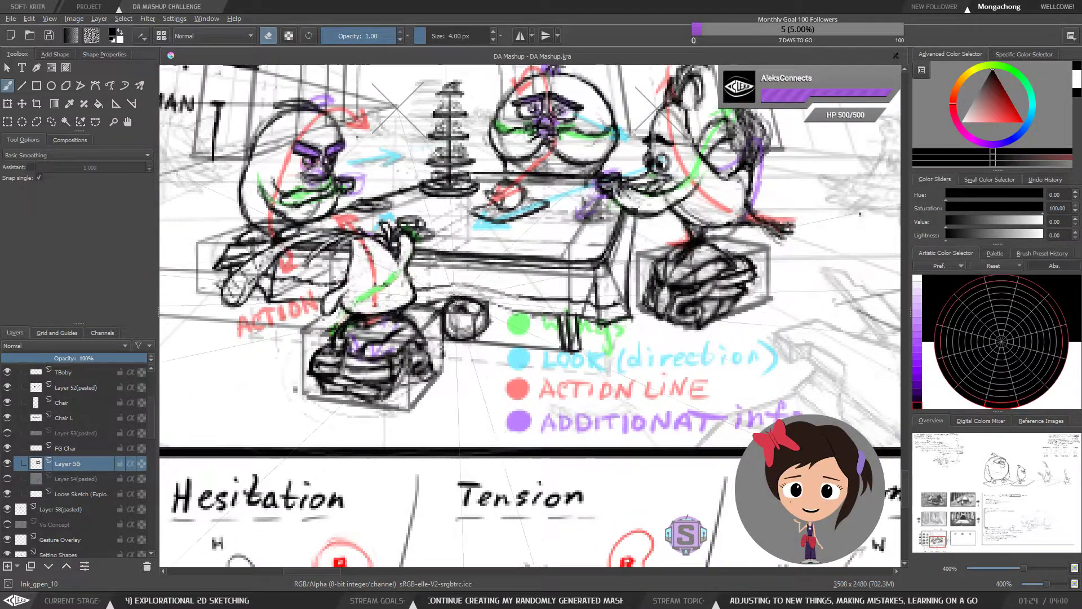
key("e")
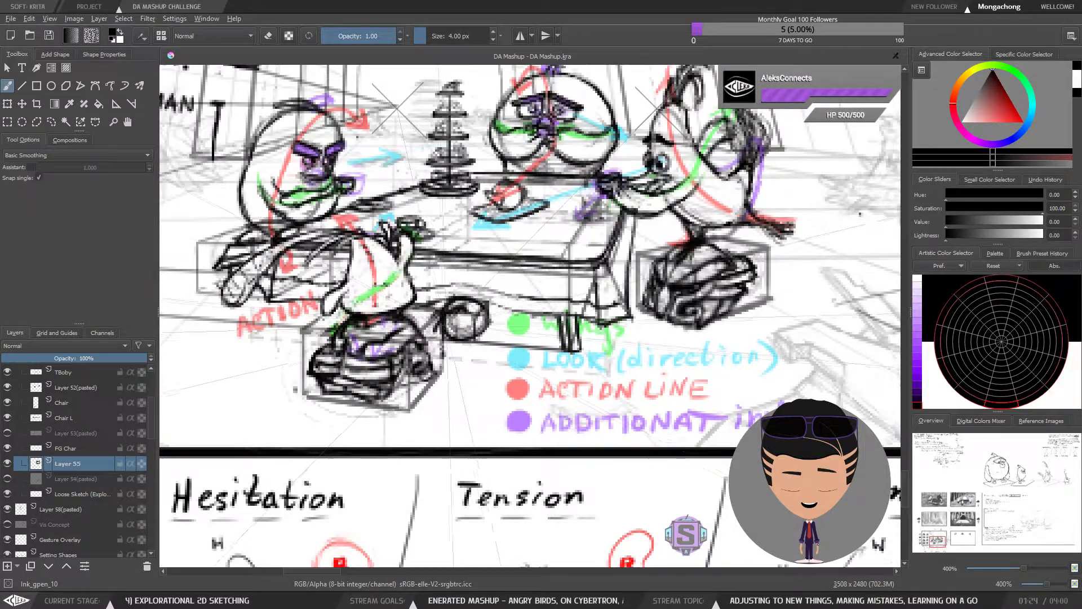
key("6")
key("6")
key("6")
key("6")
key("6")
key("6")
key("6")
key("6")
key("6")
left_click_drag(609, 298, 365, 322)
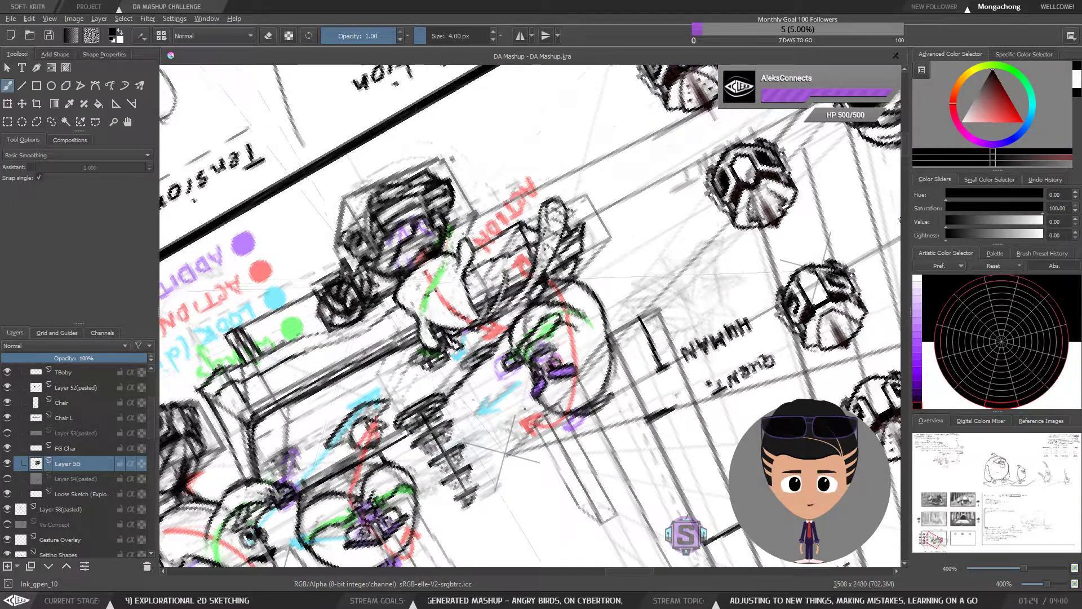
Step: Extend the dark mechanical shapes of the form beside the foreground seat, working at several canvas rotations
key("ctrl+]")
key("ctrl+]")
key("ctrl+]")
key("ctrl+]")
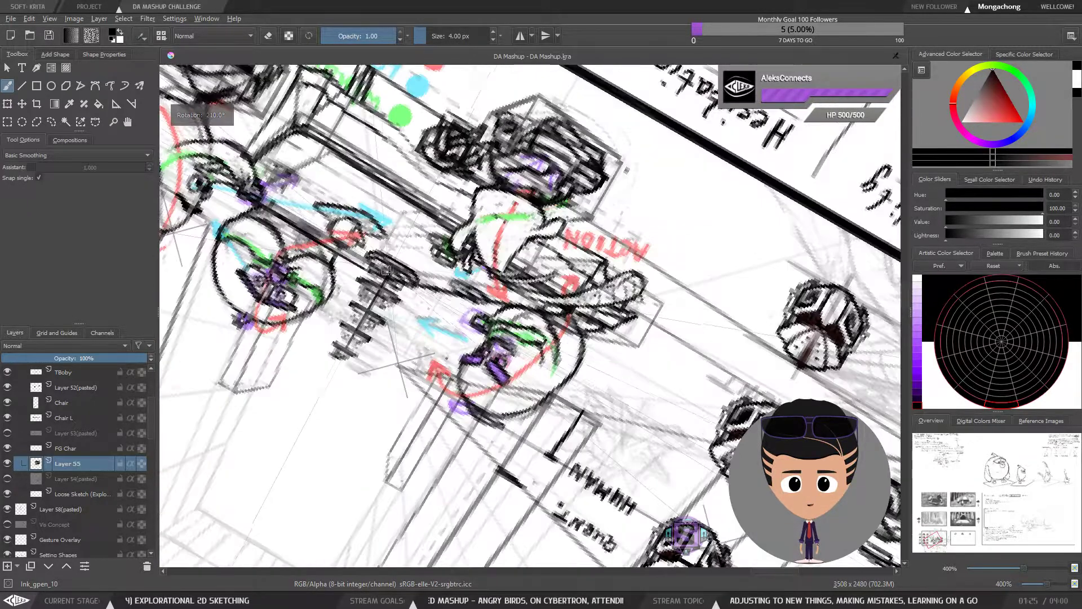
key("ctrl+[")
key("ctrl+[")
left_click_drag(357, 214, 372, 234)
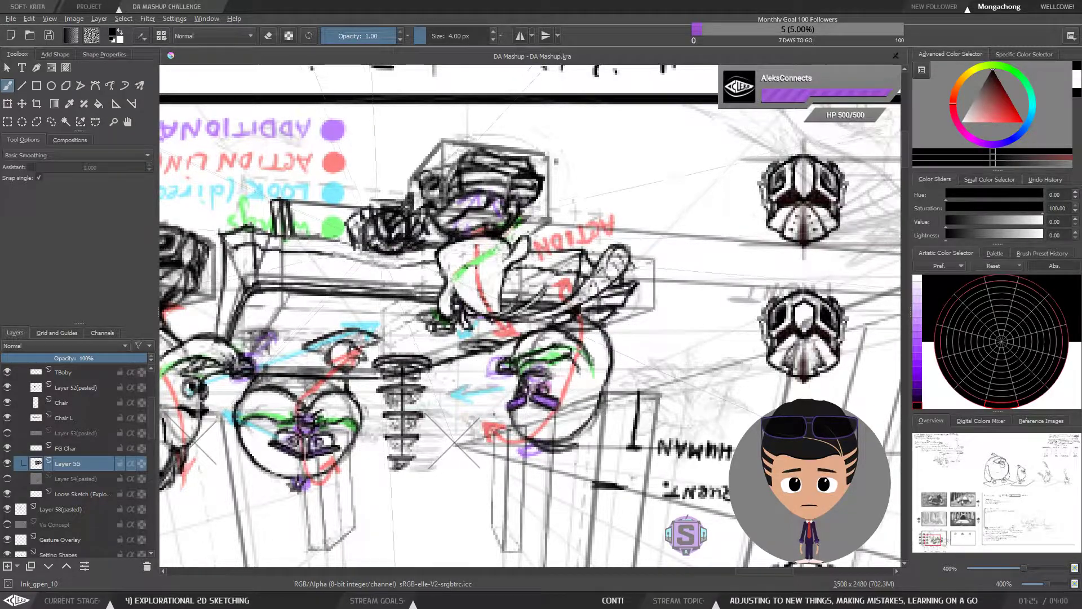
key("ctrl+[")
key("ctrl+[")
key("ctrl+[")
key("ctrl+[")
key("ctrl+[")
key("ctrl+[")
key("ctrl+[")
key("ctrl+[")
key("ctrl+[")
key("ctrl+[")
key("ctrl+[")
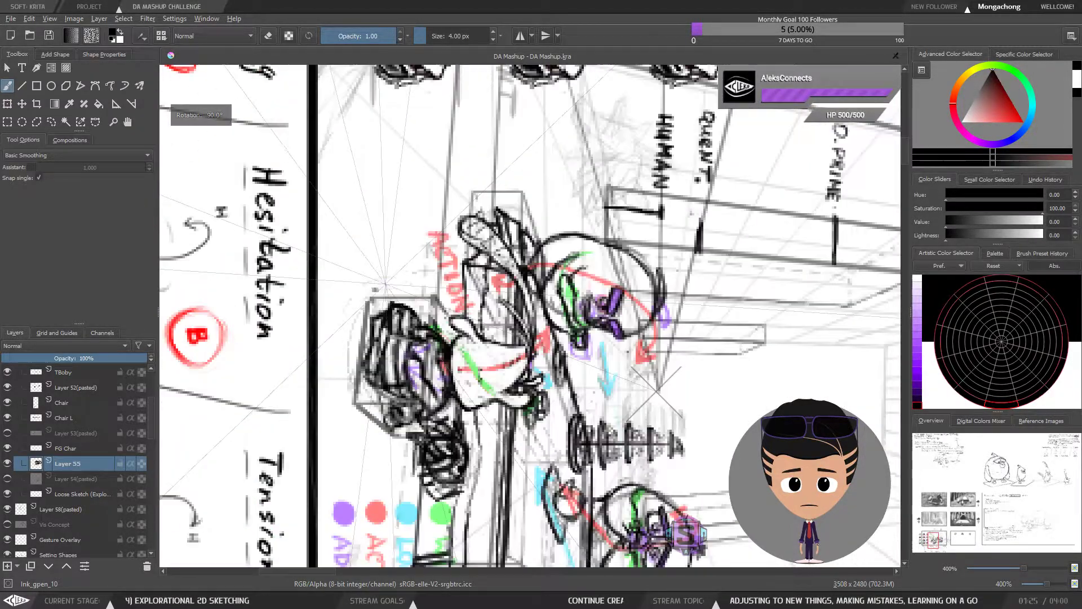
key("ctrl+[")
Step: Trim the edges of the mechanical form beside the foreground seat with the eraser in the upright view
key("minus")
key("minus")
key("minus")
key("minus")
left_click_drag(581, 293, 461, 226)
key("plus")
key("plus")
key("plus")
key("plus")
mouse_move(160, 126)
left_mouse_down()
mouse_move(384, 307)
mouse_move(441, 291)
left_mouse_up()
key("e")
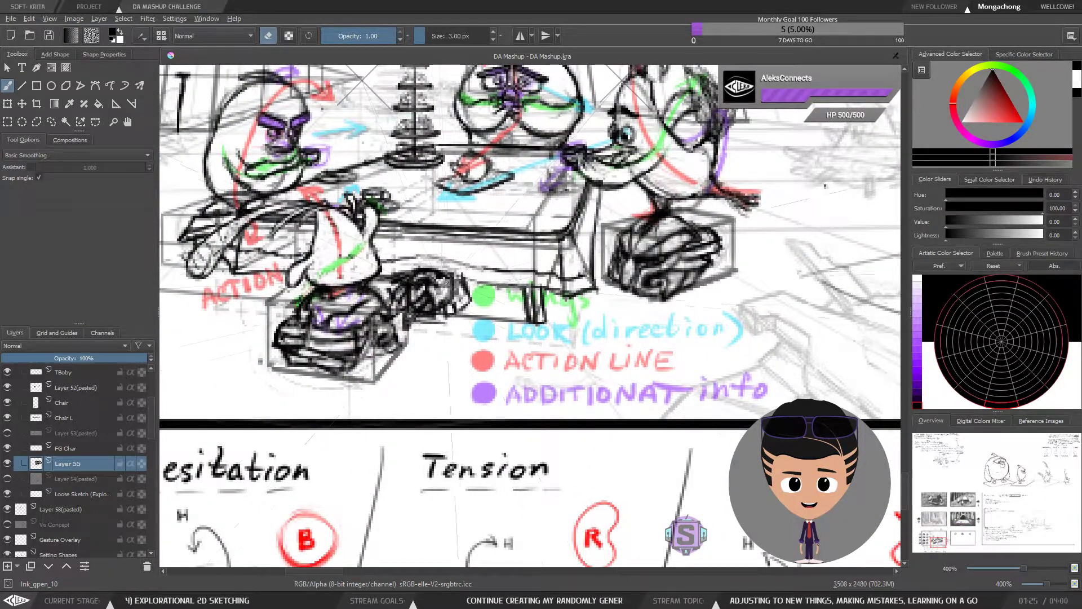
left_click_drag(449, 286, 467, 291)
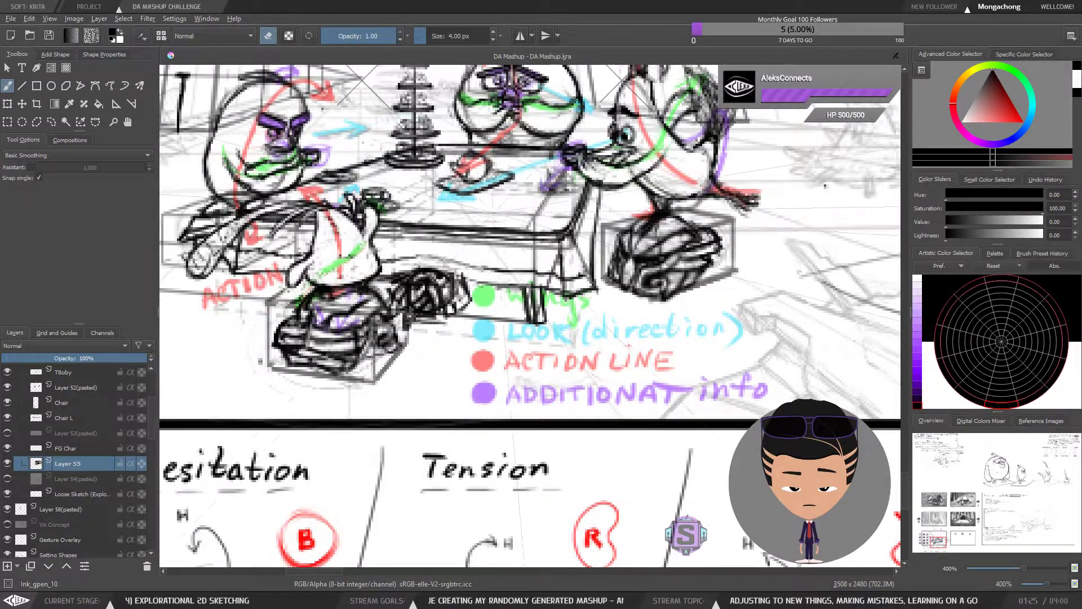
key("minus")
key("minus")
key("plus")
key("plus")
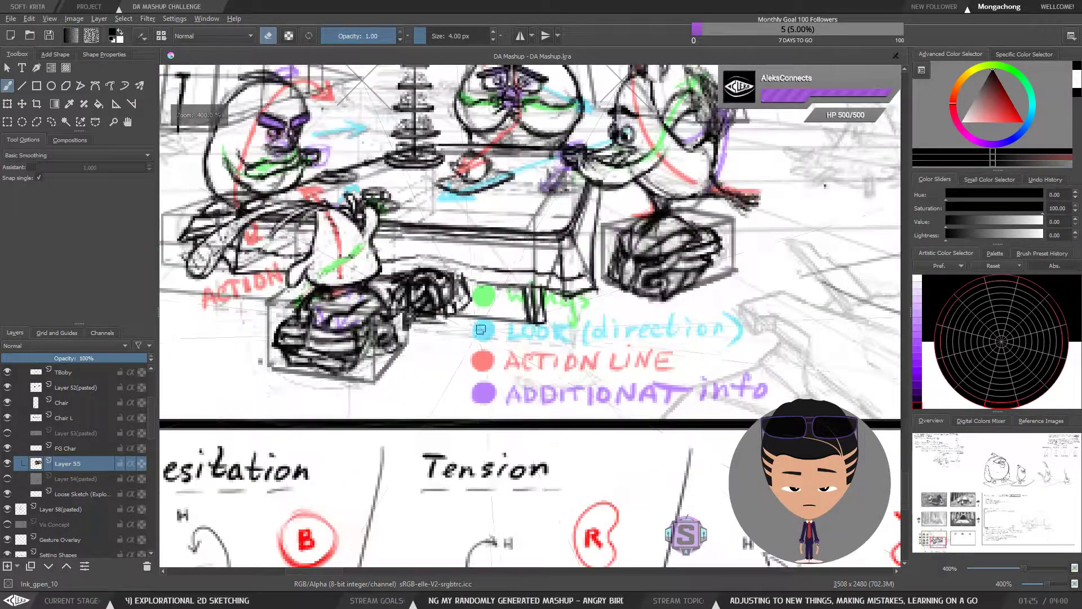
key("e")
key("e")
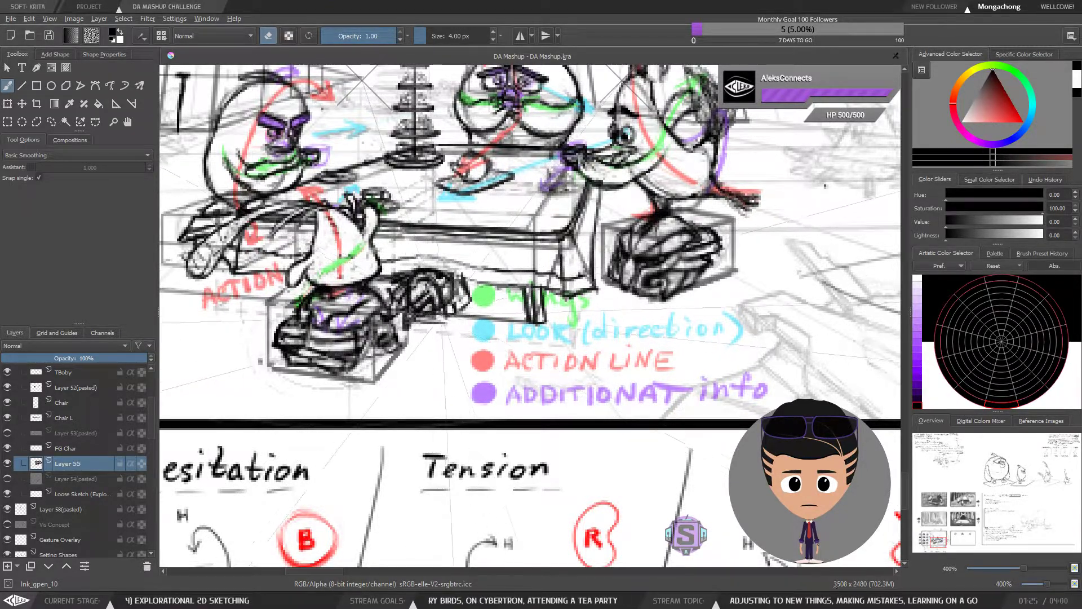
key("e")
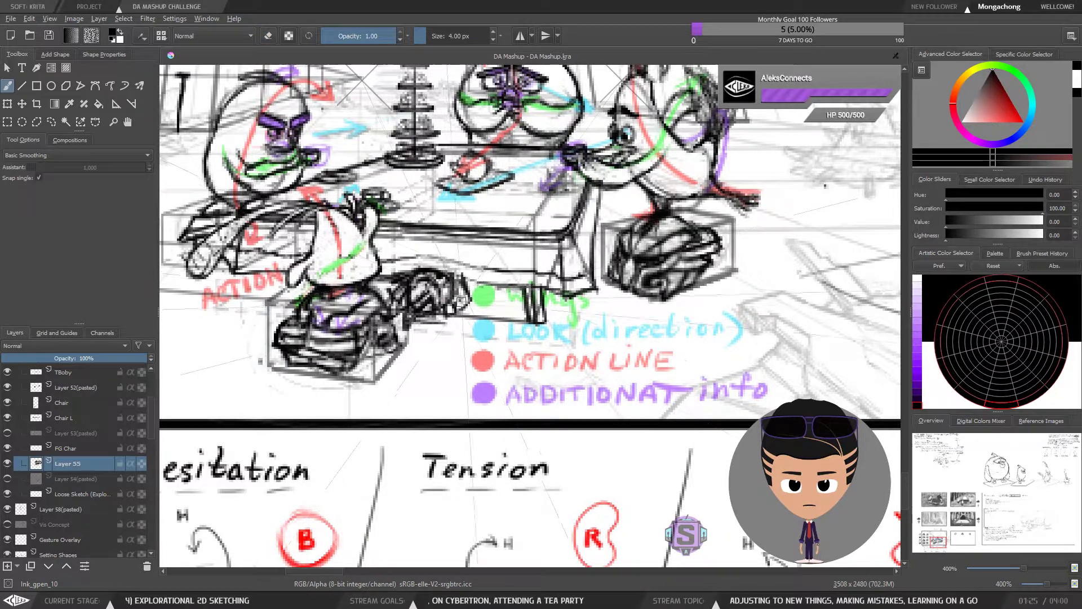
Step: Select the mechanical form beside the foreground seat on Layer 55, delete it, and clear the selection
key("l")
mouse_move(497, 296)
left_mouse_down()
mouse_move(395, 247)
mouse_move(455, 362)
left_mouse_up()
key("Delete")
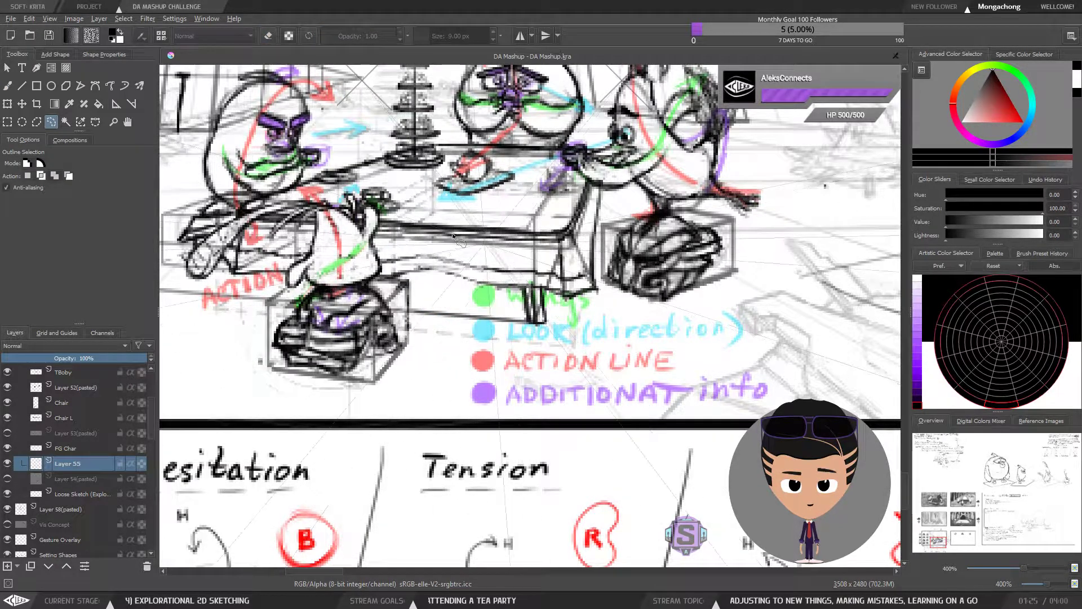
key("ctrl+shift+a")
key("b")
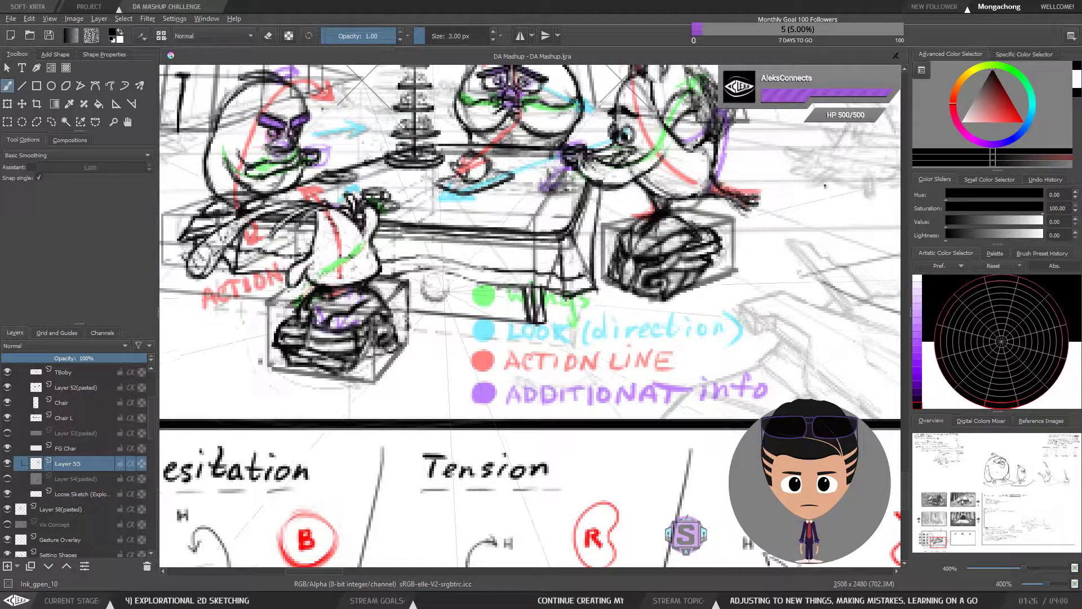
Step: Undo the faint trial strokes and draw a bold new circle beside the foreground seat on Layer 55
mouse_move(417, 274)
left_mouse_down()
mouse_move(468, 298)
mouse_move(451, 293)
left_mouse_up()
key("ctrl+z")
key("ctrl+z")
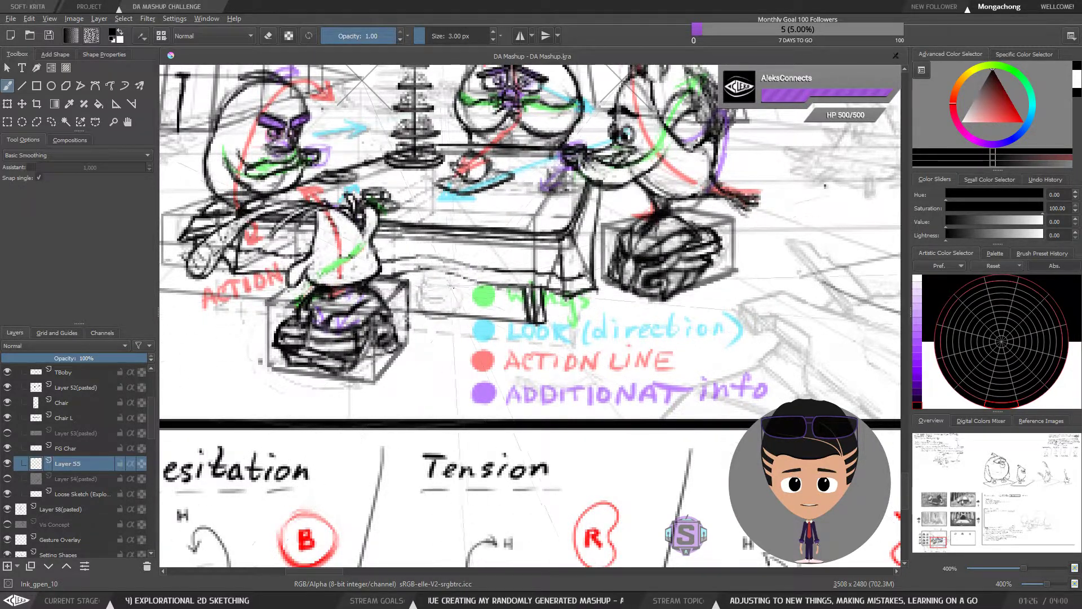
mouse_move(422, 286)
left_mouse_down()
mouse_move(455, 314)
mouse_move(419, 313)
mouse_move(455, 294)
mouse_move(418, 285)
mouse_move(459, 318)
mouse_move(419, 315)
mouse_move(442, 290)
left_mouse_up()
key("ctrl+z")
key("l")
key("e")
key("b")
key("e")
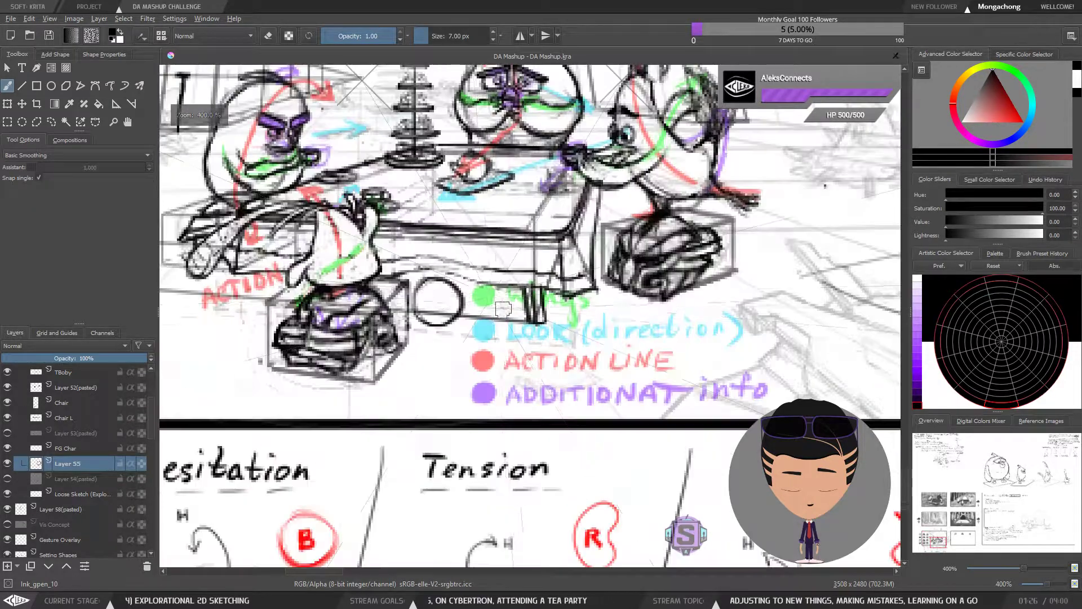
Step: Reduce the brush to 2 px and sketch thin contour curves inside the circle beside the foreground seat
scroll(447, 331, "up", 1)
key("bracketleft")
key("bracketleft")
key("bracketleft")
key("bracketleft")
key("bracketleft")
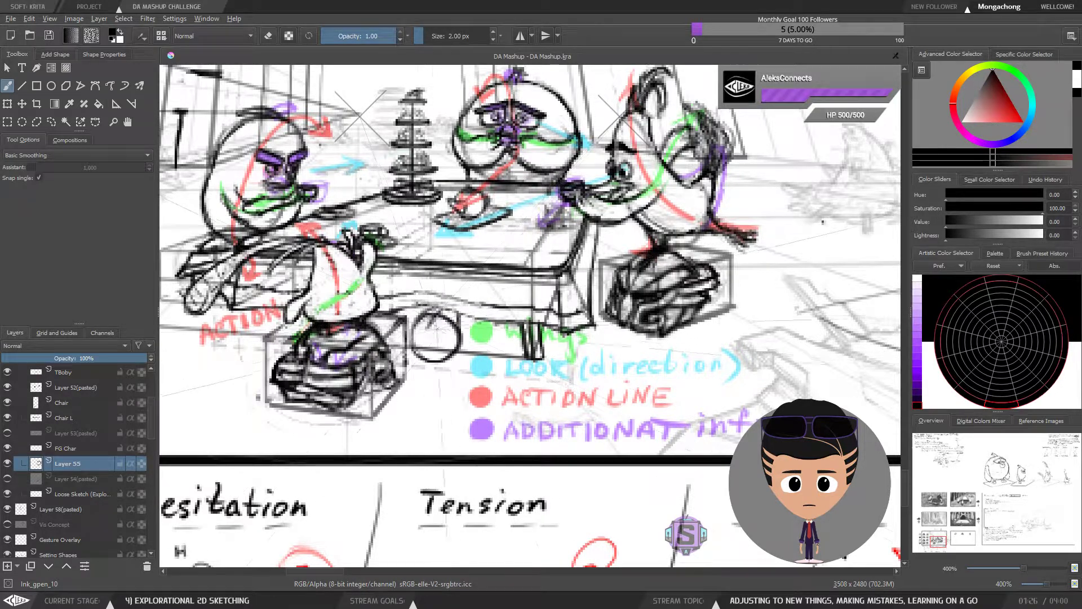
key("e")
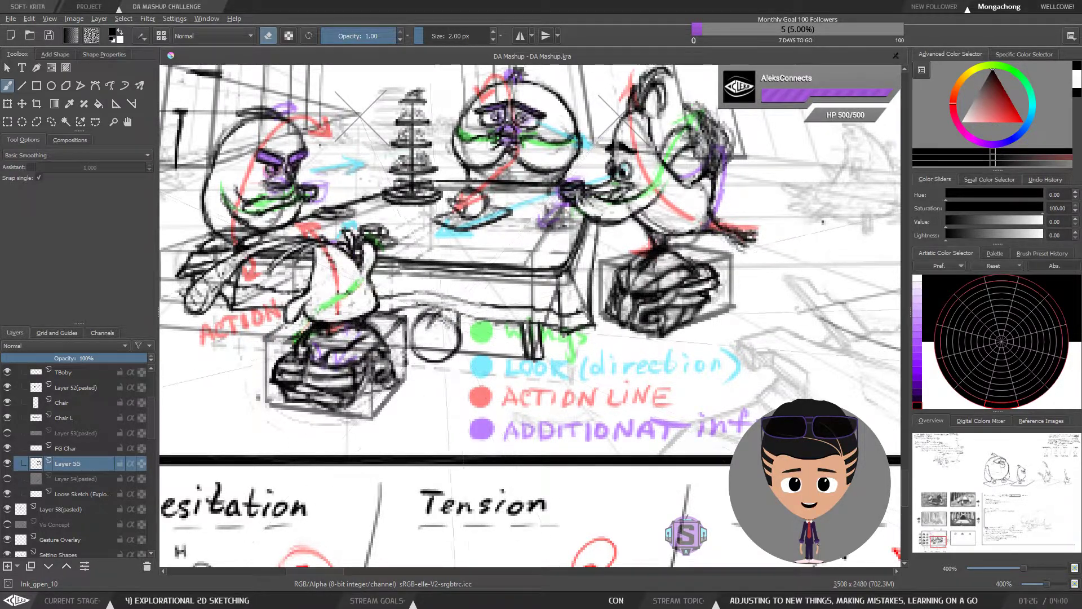
key("e")
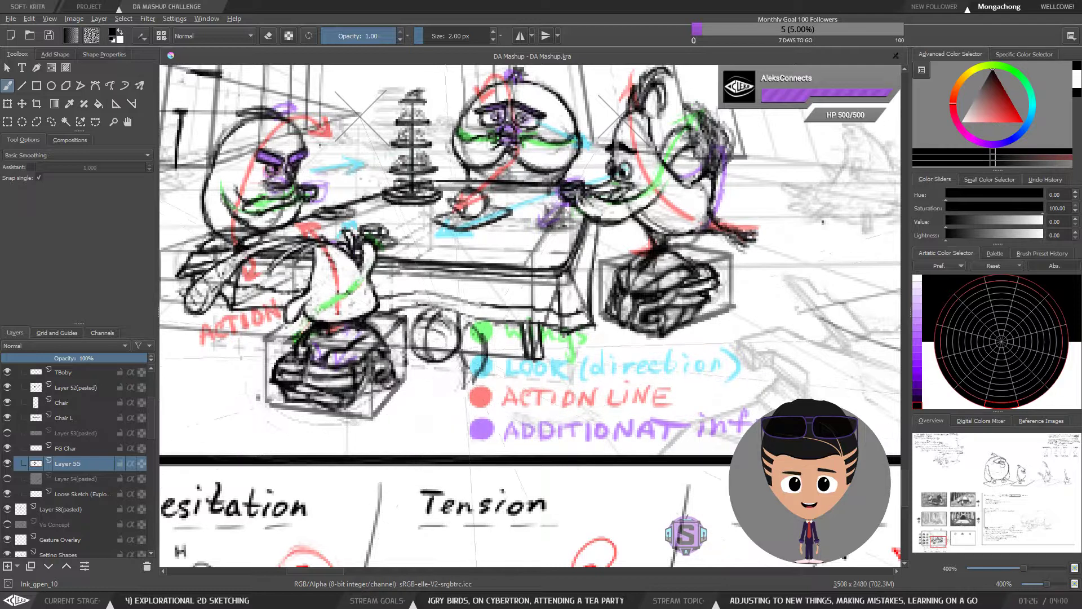
Step: Sketch a curved claw-like shape beside the circle, and refine both with darker mechanical detail
left_click_drag(464, 365, 453, 391)
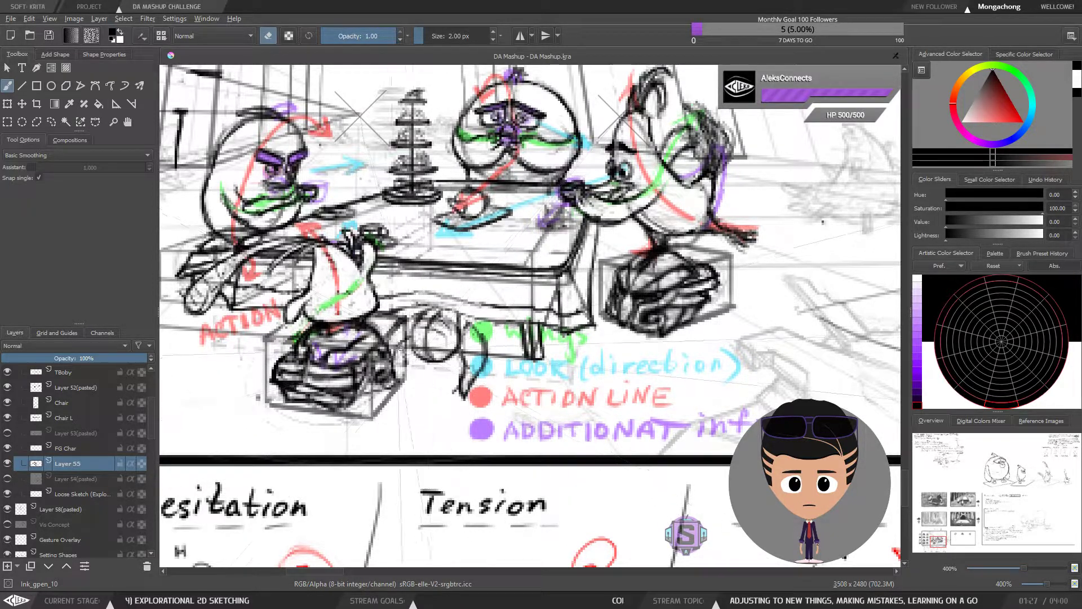
key("e")
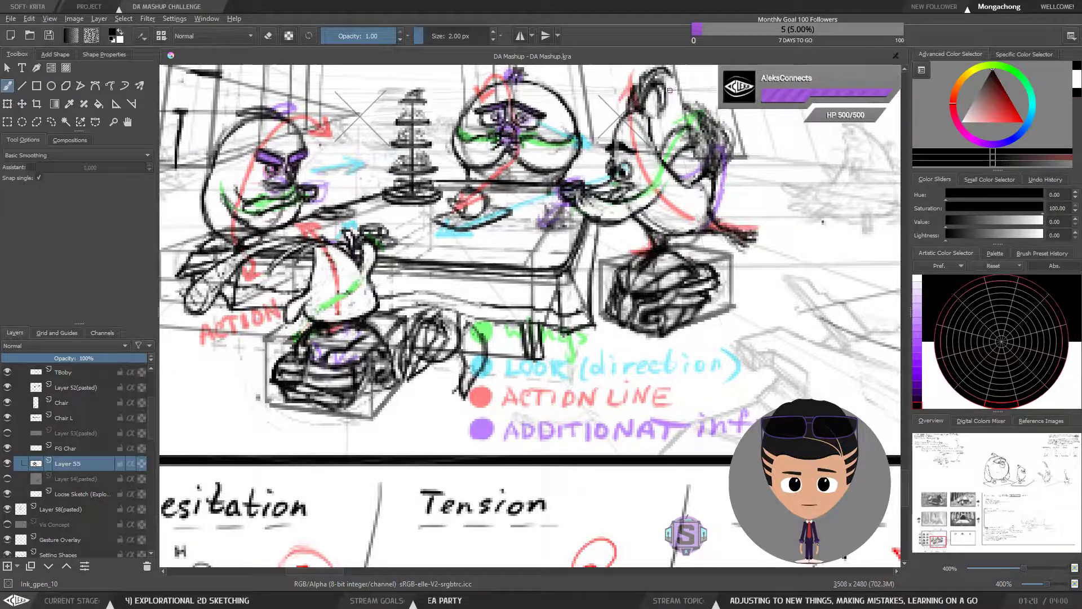
left_click_drag(510, 327, 558, 354)
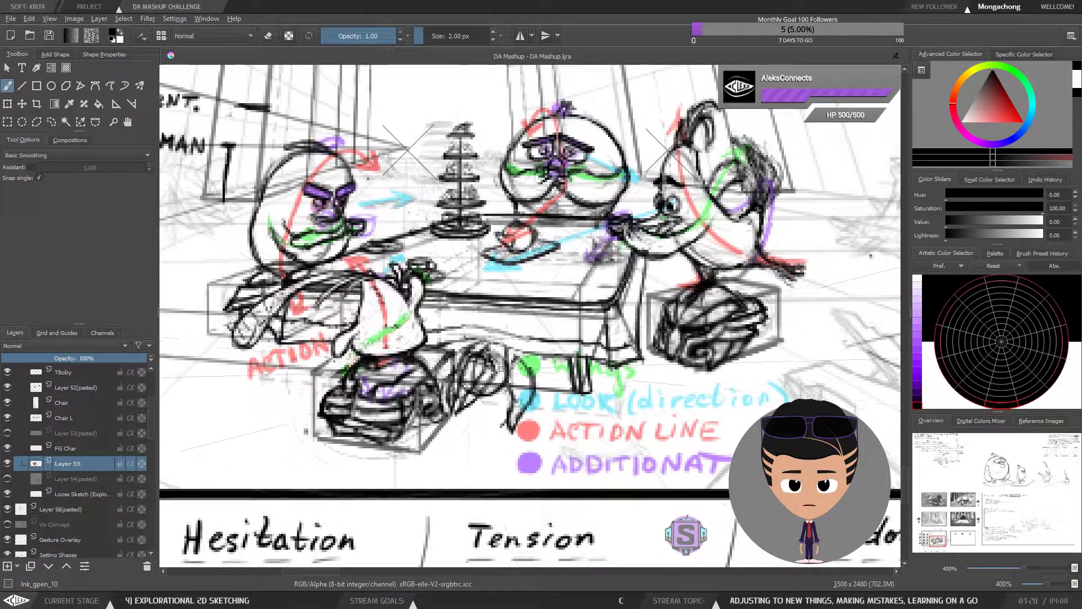
left_click_drag(507, 373, 503, 379)
key("f")
mouse_move(555, 431)
left_mouse_down()
mouse_move(547, 384)
mouse_move(517, 334)
mouse_move(463, 312)
mouse_move(422, 337)
mouse_move(406, 383)
mouse_move(421, 443)
mouse_move(455, 470)
mouse_move(507, 484)
left_mouse_up()
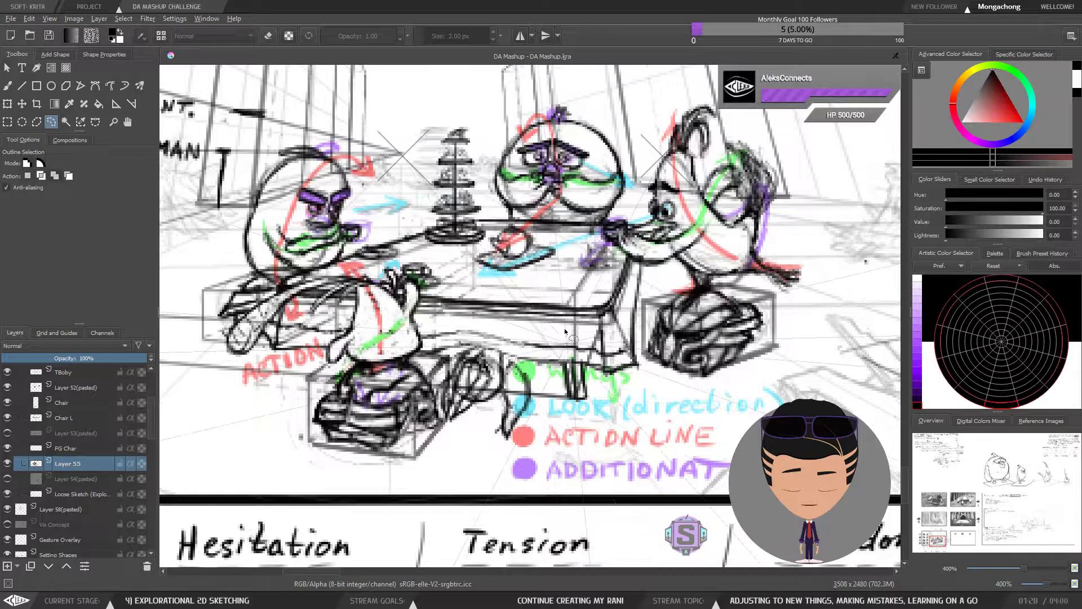
key("b")
mouse_move(525, 391)
left_mouse_down()
mouse_move(503, 433)
mouse_move(510, 420)
mouse_move(501, 429)
mouse_move(498, 419)
mouse_move(494, 445)
mouse_move(520, 386)
mouse_move(516, 367)
left_mouse_up()
key("e")
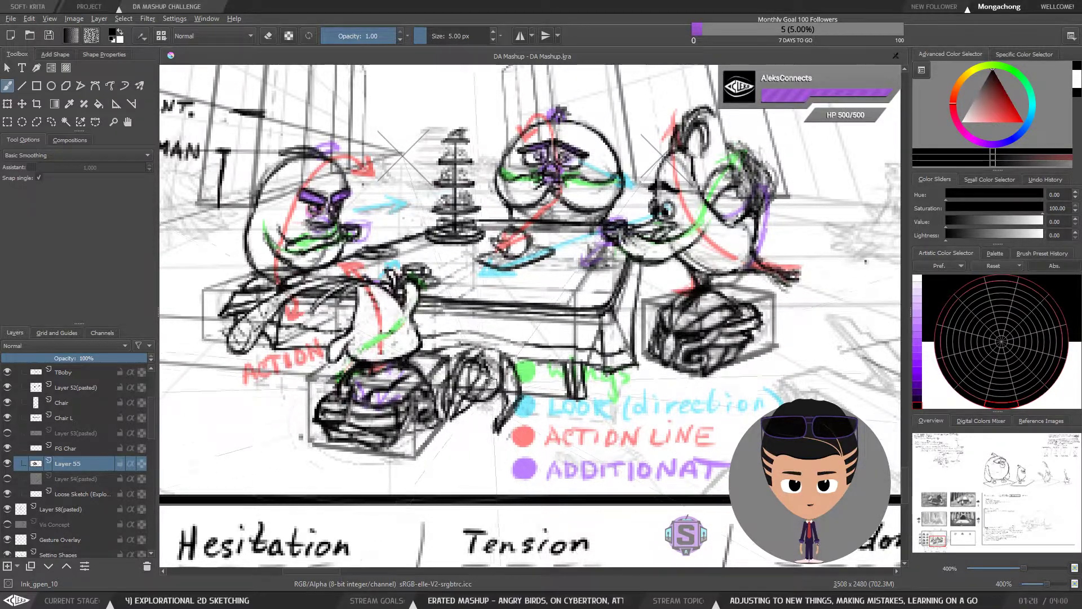
Step: Sketch a rough square in the empty frame below the three helmet heads, delete it, and clear the selection
key("minus")
key("minus")
left_click_drag(631, 333, 477, 364)
mouse_move(878, 386)
left_mouse_down()
mouse_move(665, 371)
mouse_move(473, 404)
left_mouse_up()
mouse_move(472, 314)
left_mouse_down()
mouse_move(525, 372)
mouse_move(537, 341)
mouse_move(504, 316)
mouse_move(473, 316)
left_mouse_up()
left_click_drag(563, 372, 469, 386)
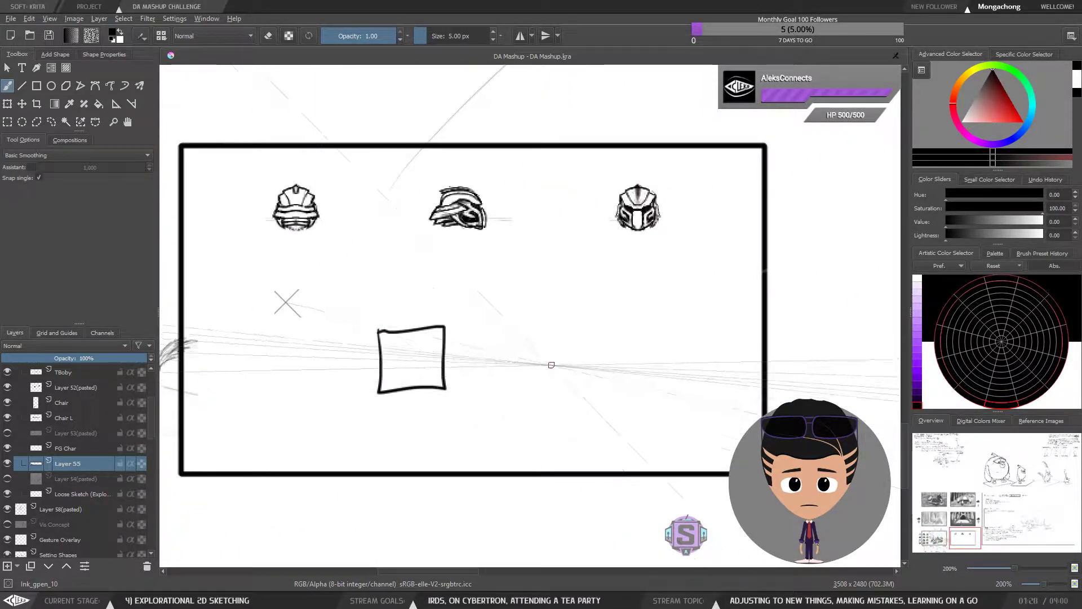
mouse_move(542, 349)
left_mouse_down()
mouse_move(540, 403)
mouse_move(596, 416)
mouse_move(597, 364)
mouse_move(559, 344)
mouse_move(602, 333)
mouse_move(595, 412)
left_mouse_up()
left_click_drag(598, 364, 606, 372)
mouse_move(563, 315)
left_mouse_down()
mouse_move(582, 459)
mouse_move(561, 319)
left_mouse_up()
key("Delete")
key("ctrl+shift+a")
Step: Select the round form and claw-like shape beside the foreground seat, delete them from Layer 55, and clear the selection
left_click_drag(368, 387, 717, 357)
left_click_drag(416, 369, 644, 337)
left_click_drag(536, 375, 633, 363)
key("plus")
key("plus")
key("minus")
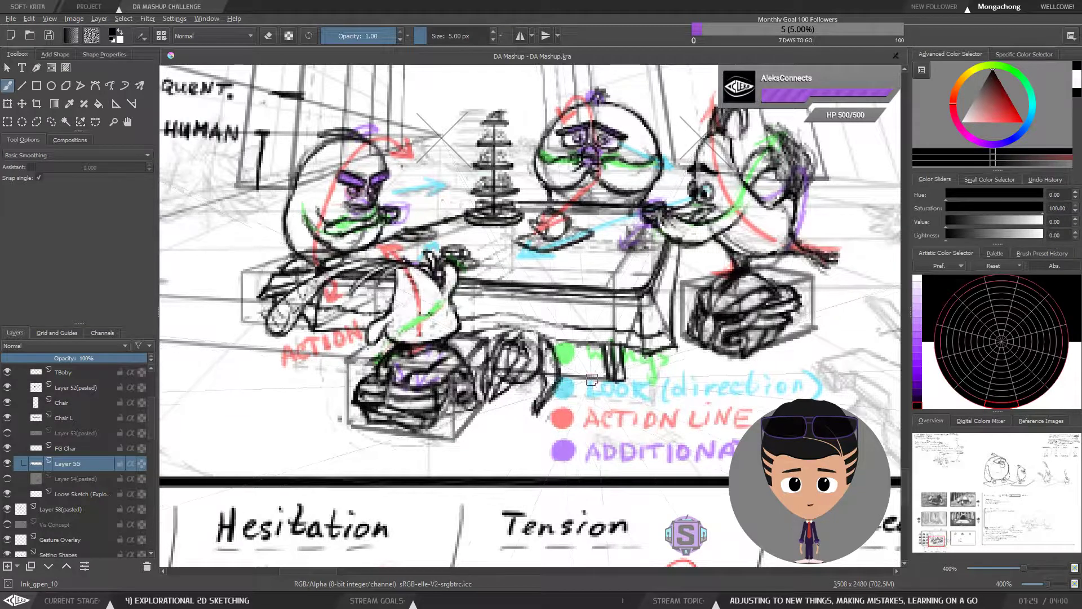
key("l")
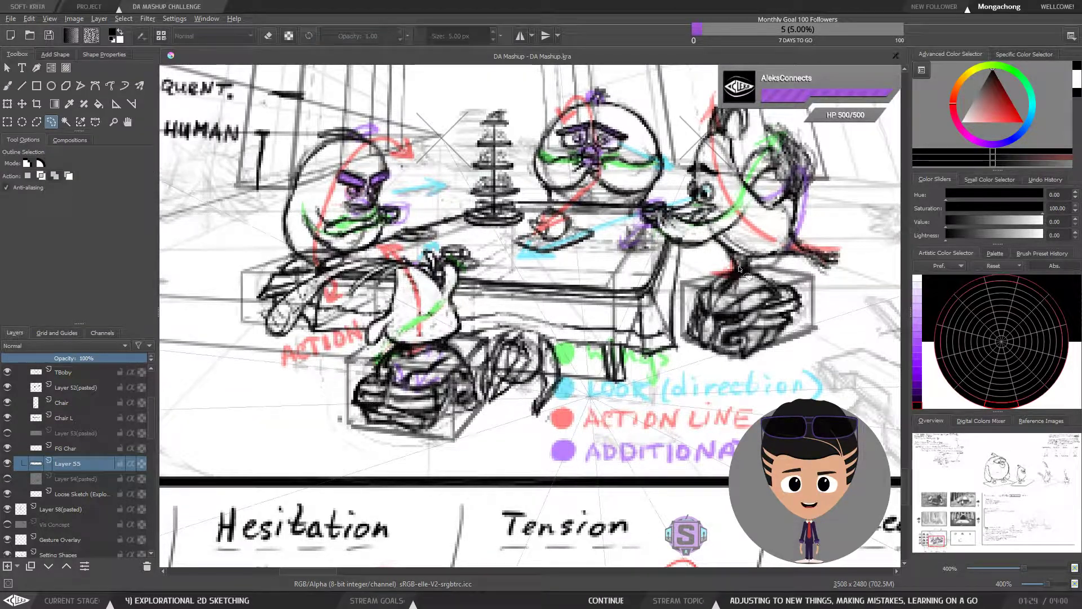
key("minus")
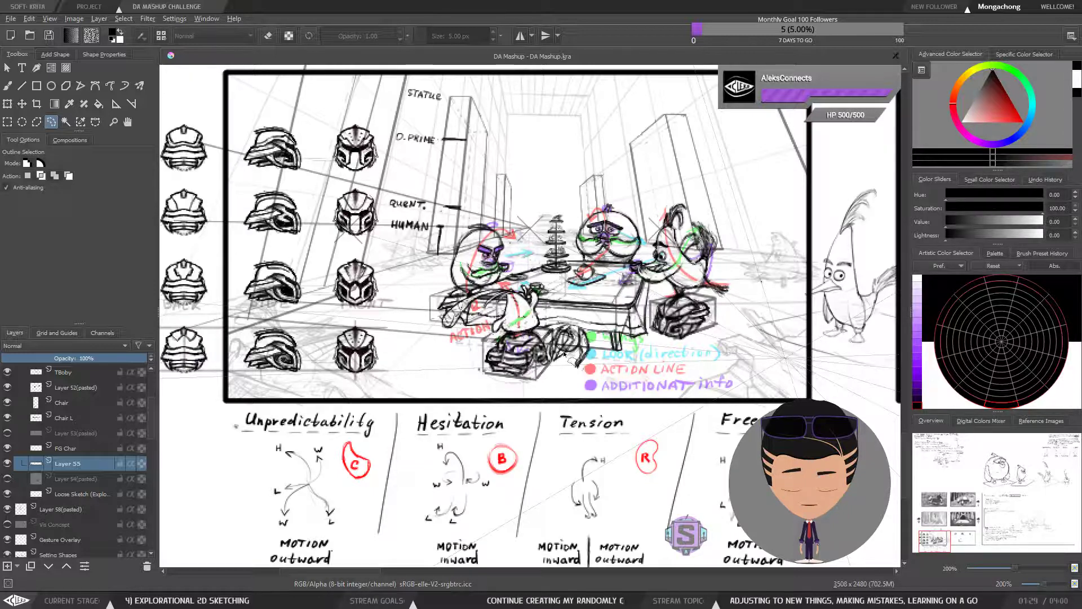
key("plus")
mouse_move(663, 391)
left_mouse_down()
mouse_move(556, 391)
mouse_move(552, 307)
mouse_move(456, 314)
mouse_move(445, 361)
mouse_move(459, 420)
mouse_move(509, 461)
mouse_move(591, 372)
left_mouse_up()
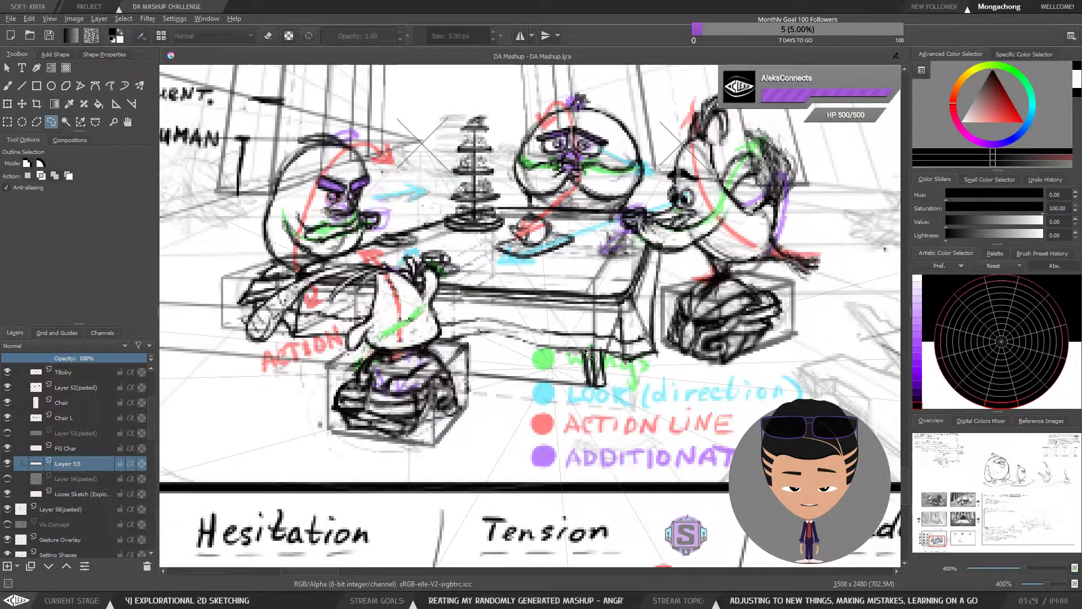
key("ctrl+shift+a")
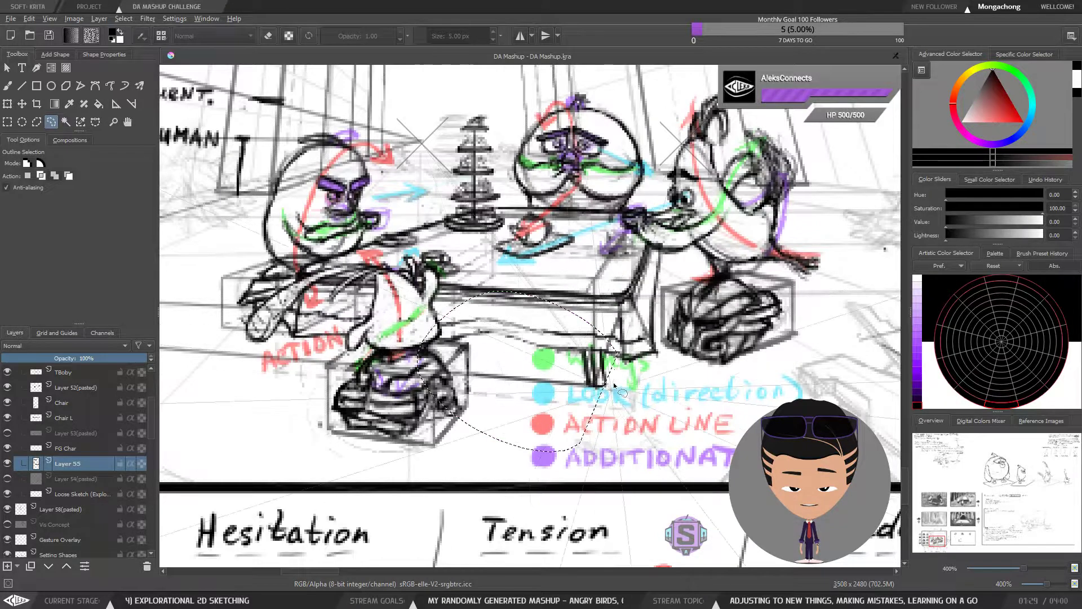
Step: Try another rough sketch in the frame with the three helmet heads, delete it, and clear the selection
key("b")
key("1")
left_click_drag(738, 352, 468, 378)
left_click_drag(559, 376, 567, 352)
key("l")
mouse_move(586, 275)
left_mouse_down()
mouse_move(547, 345)
mouse_move(573, 343)
mouse_move(539, 385)
left_mouse_up()
key("Delete")
key("ctrl+shift+a")
key("b")
Step: Turn on horizontal mirror painting and move the mirror axis into the empty area of the frame with the three helmet heads
left_click(520, 37)
left_click_drag(564, 282, 300, 370)
left_click_drag(715, 162, 655, 222)
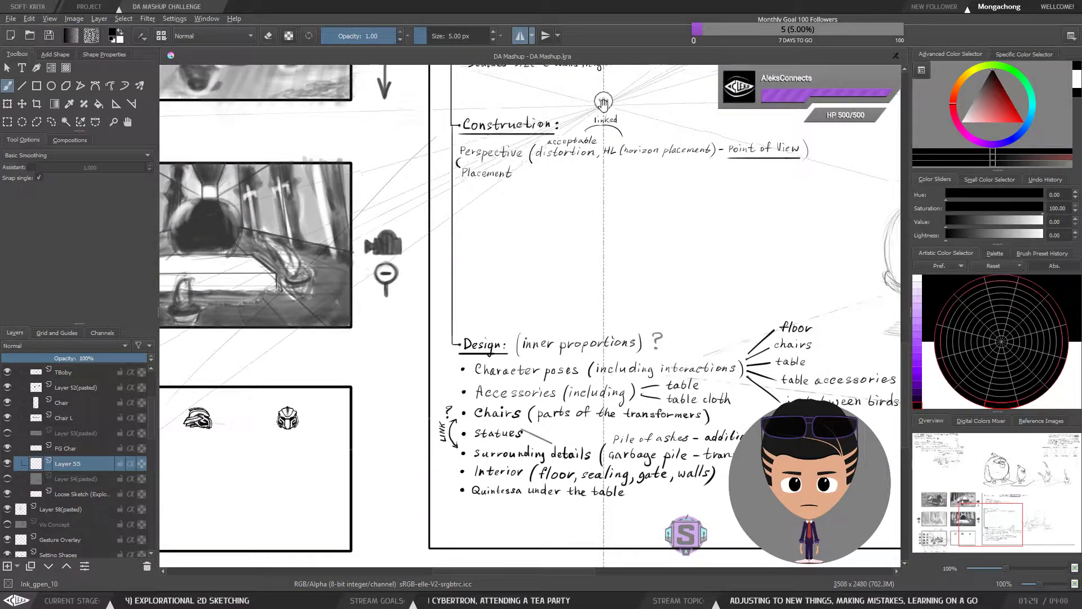
left_click_drag(641, 156, 724, 160)
left_click_drag(687, 101, 324, 344)
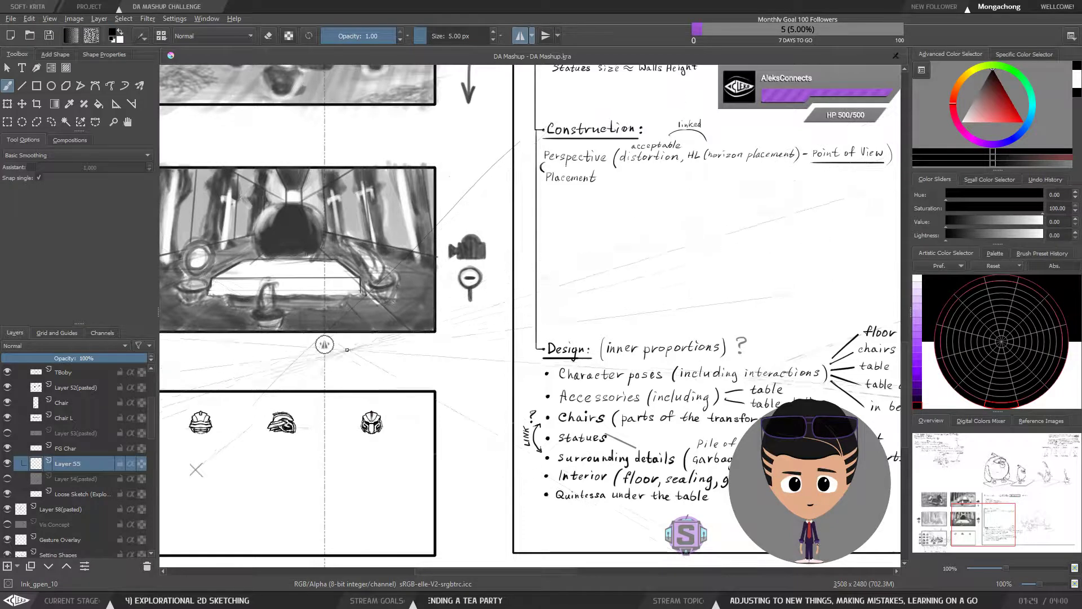
left_click_drag(345, 407, 444, 261)
scroll(444, 365, "up", 2)
left_click_drag(415, 359, 587, 368)
left_click_drag(519, 345, 345, 236)
left_click_drag(383, 276, 526, 279)
left_click_drag(487, 237, 533, 294)
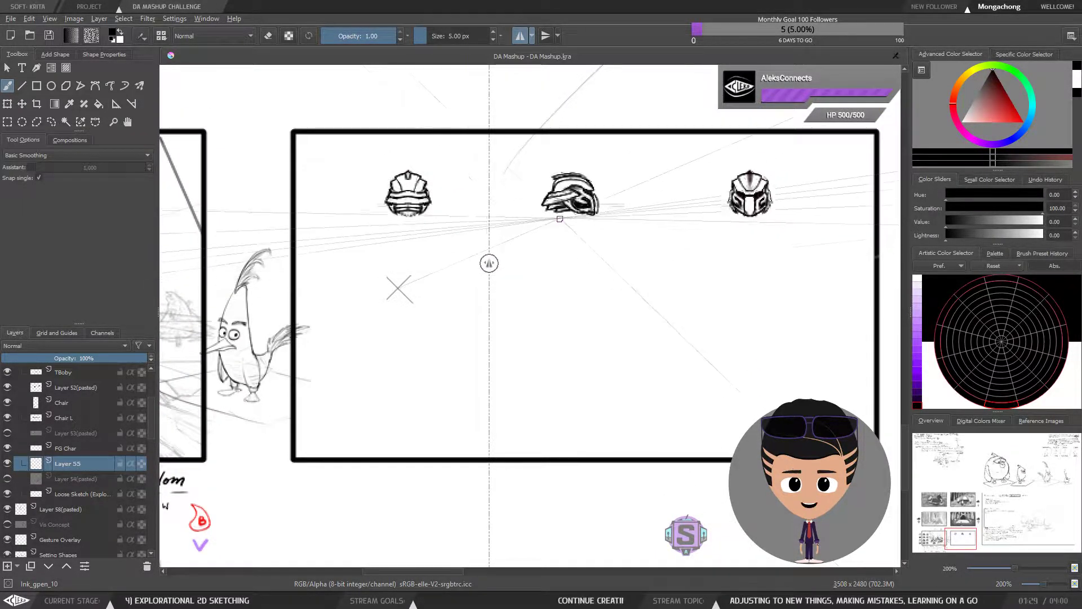
Step: Reduce the brush size to 1 px for drawing in the empty area of the frame with the three helmet heads
left_click_drag(534, 331, 606, 323)
key("minus")
key("minus")
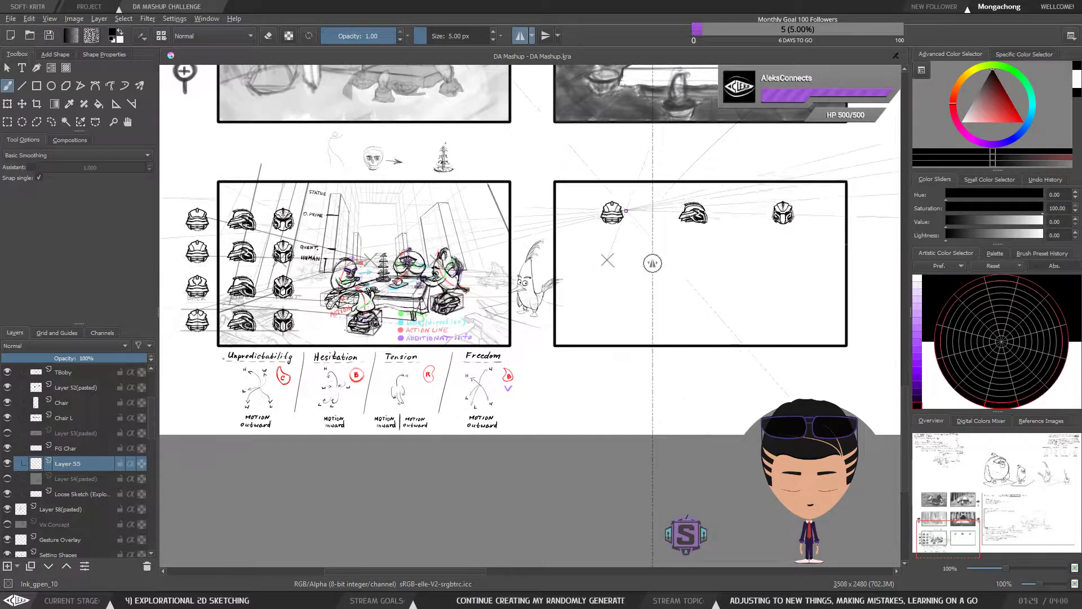
left_click_drag(681, 305, 572, 311)
key("plus")
key("plus")
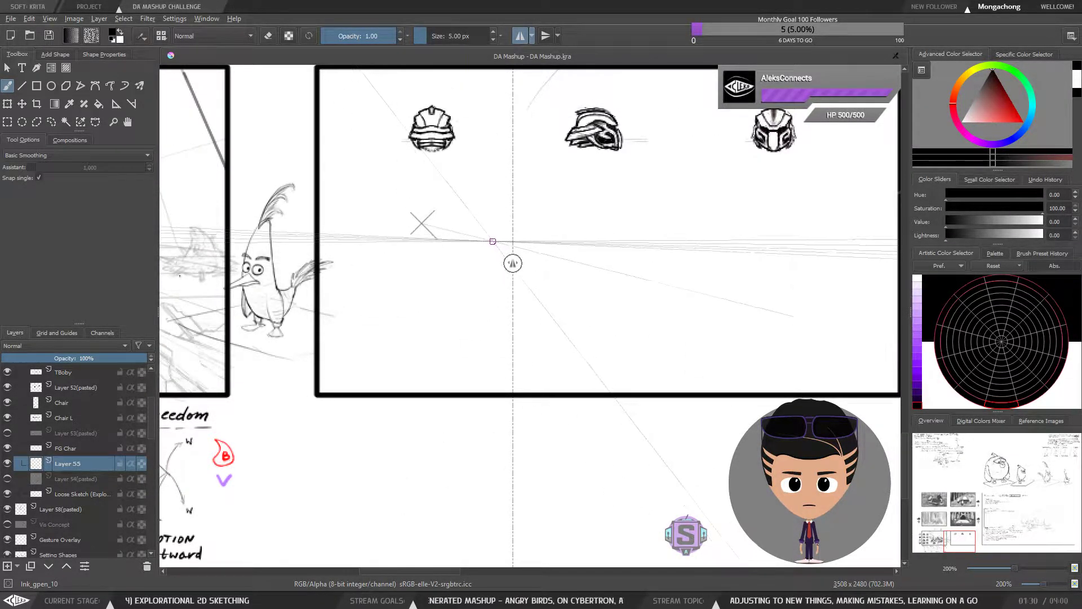
key("ctrl+plus")
key("ctrl+plus")
left_click_drag(507, 242, 513, 294)
key("bracketleft")
key("bracketleft")
key("bracketleft")
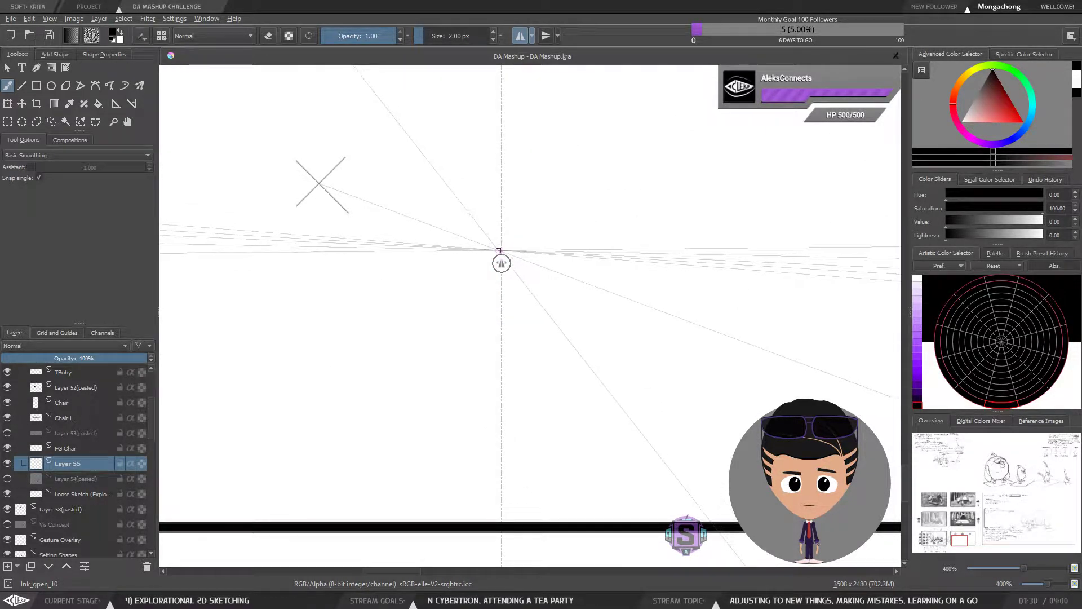
key("bracketleft")
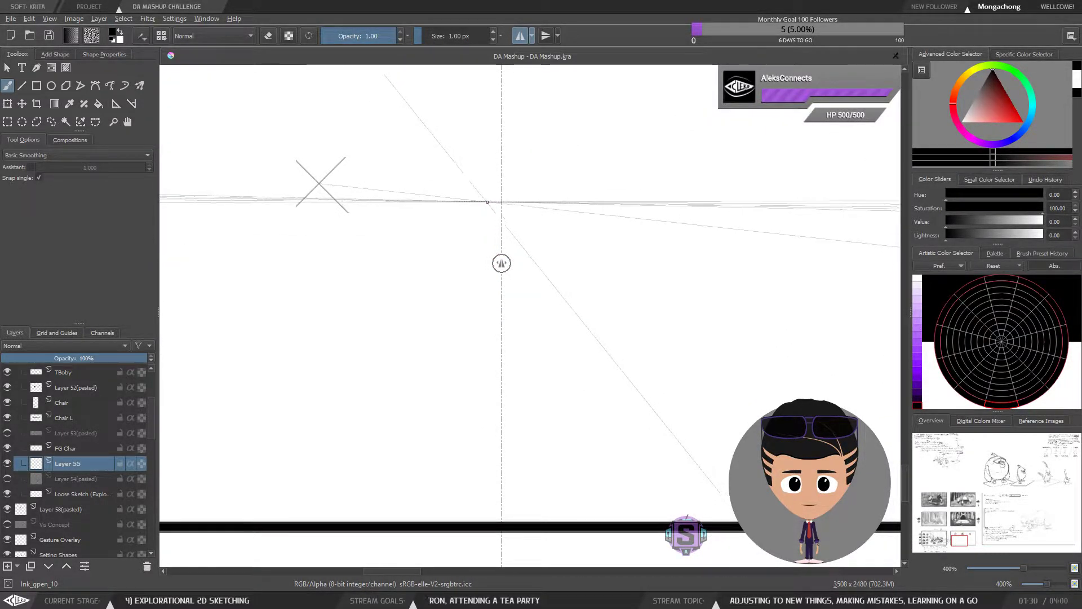
Step: Examine the tea party scene, its character scale guide and the helmet heads as reference for the neighbouring empty frame
scroll(487, 288, "up", 3)
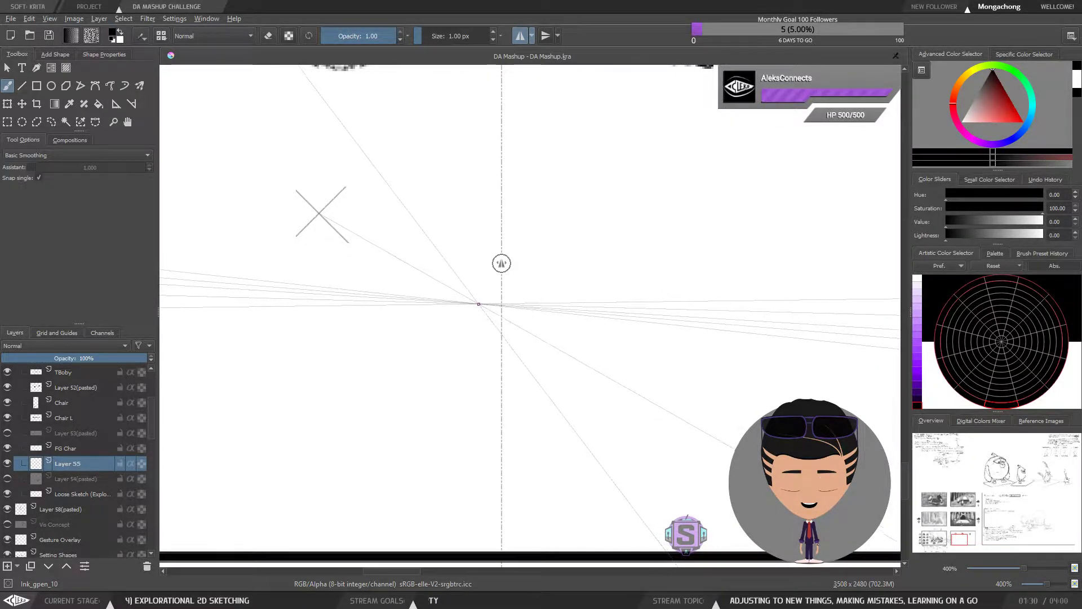
key("minus")
key("minus")
key("minus")
key("minus")
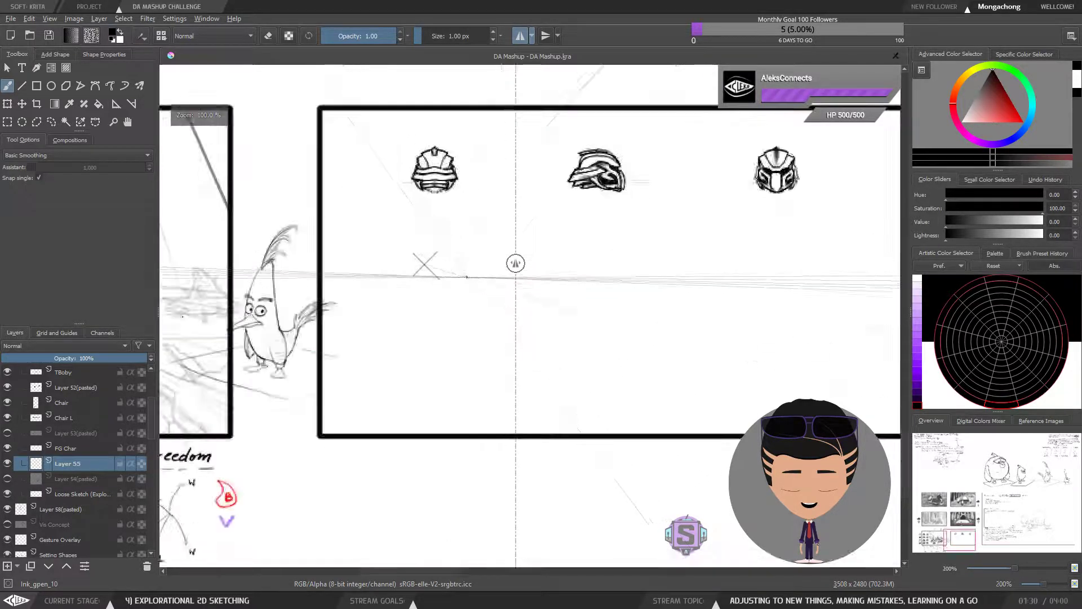
left_click_drag(432, 347, 660, 335)
key("plus")
key("plus")
key("plus")
key("plus")
key("plus")
key("plus")
key("minus")
key("minus")
left_click_drag(463, 358, 575, 386)
key("minus")
key("minus")
key("plus")
key("plus")
left_click_drag(495, 362, 526, 410)
key("minus")
key("minus")
left_click_drag(482, 381, 387, 328)
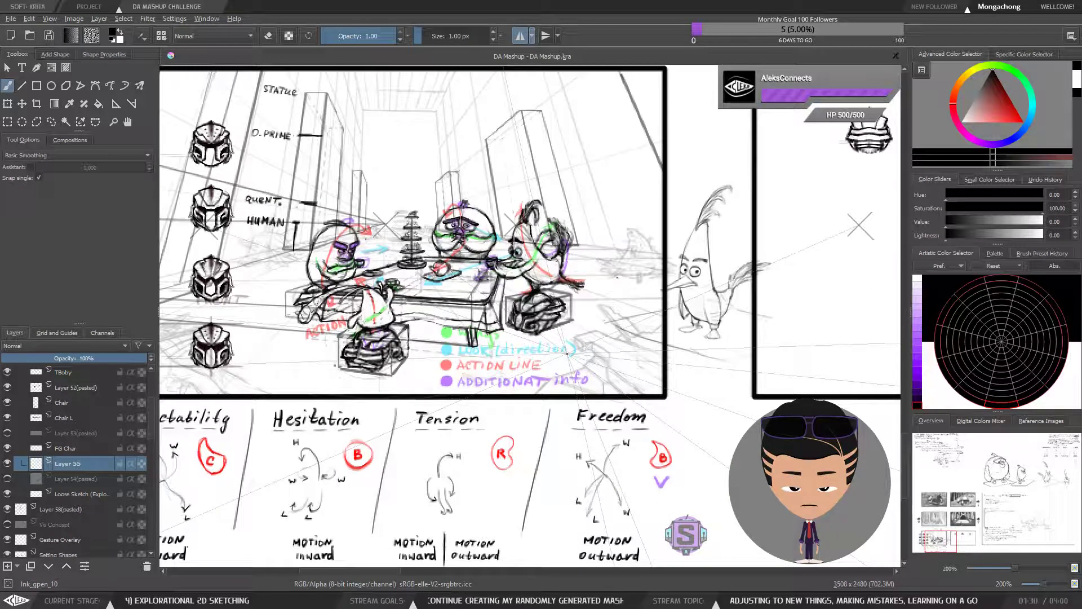
scroll(718, 324, "down", 1)
scroll(718, 324, "up", 1)
left_click_drag(724, 325, 560, 354)
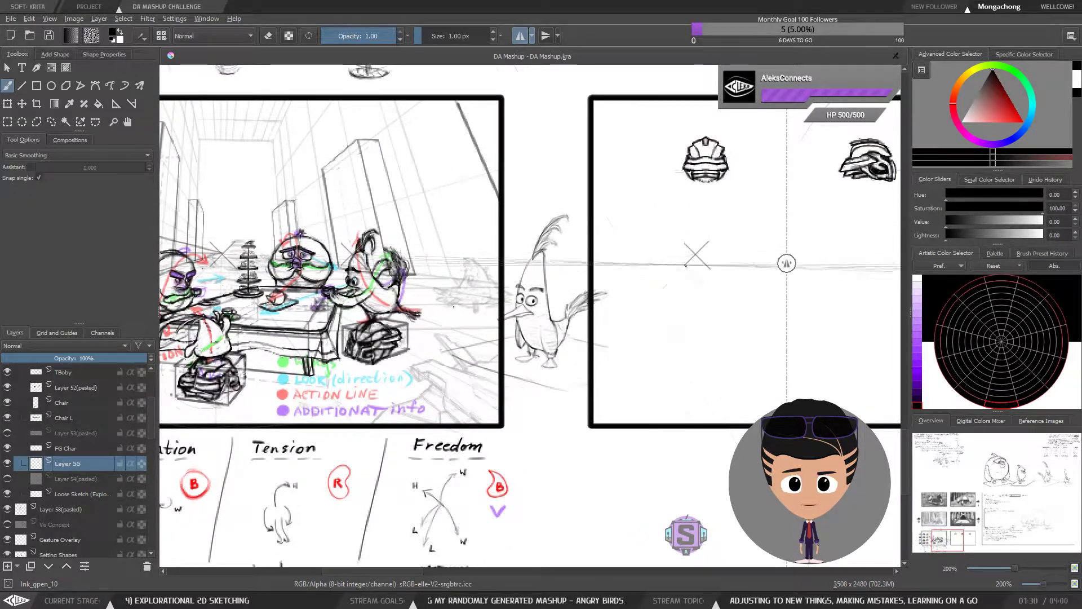
left_click_drag(780, 310, 512, 331)
scroll(596, 234, "up", 1)
scroll(627, 256, "down", 1)
scroll(628, 256, "up", 1)
key("l")
mouse_move(748, 133)
left_mouse_down()
mouse_move(646, 120)
mouse_move(643, 153)
mouse_move(723, 210)
left_mouse_up()
key("ctrl+shift+a")
key("b")
Step: Set the brush size to 3 px, try a mirrored stroke below the helmet heads, and undo it
mouse_move(445, 383)
left_mouse_down()
mouse_move(495, 354)
mouse_move(459, 339)
left_mouse_up()
key("bracketright")
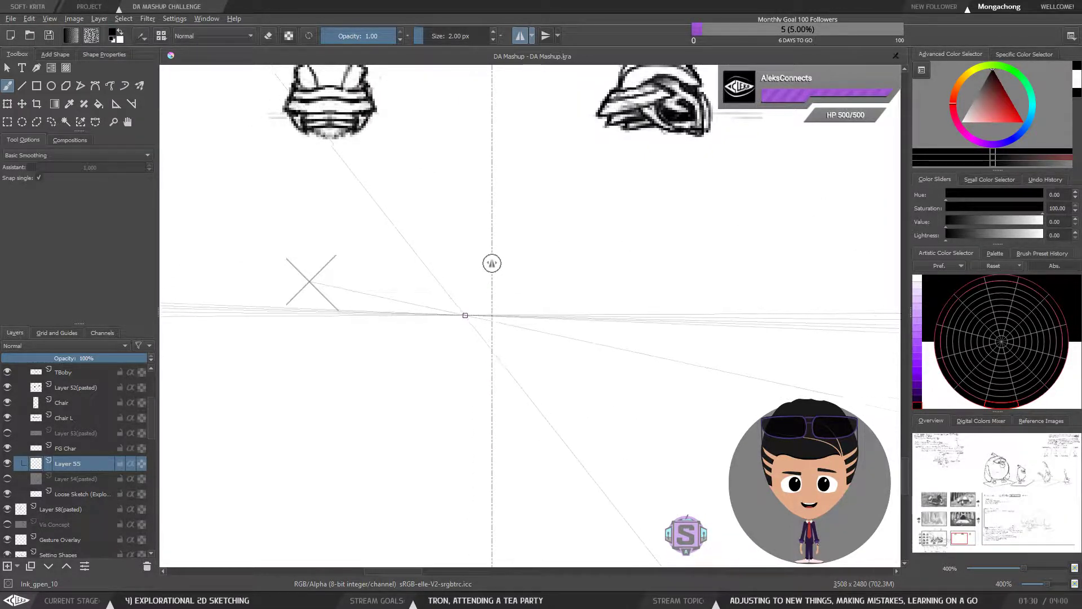
key("ctrl+minus")
key("ctrl+minus")
mouse_move(457, 331)
left_mouse_down()
mouse_move(799, 313)
mouse_move(418, 326)
left_mouse_up()
key("ctrl+plus")
key("ctrl+plus")
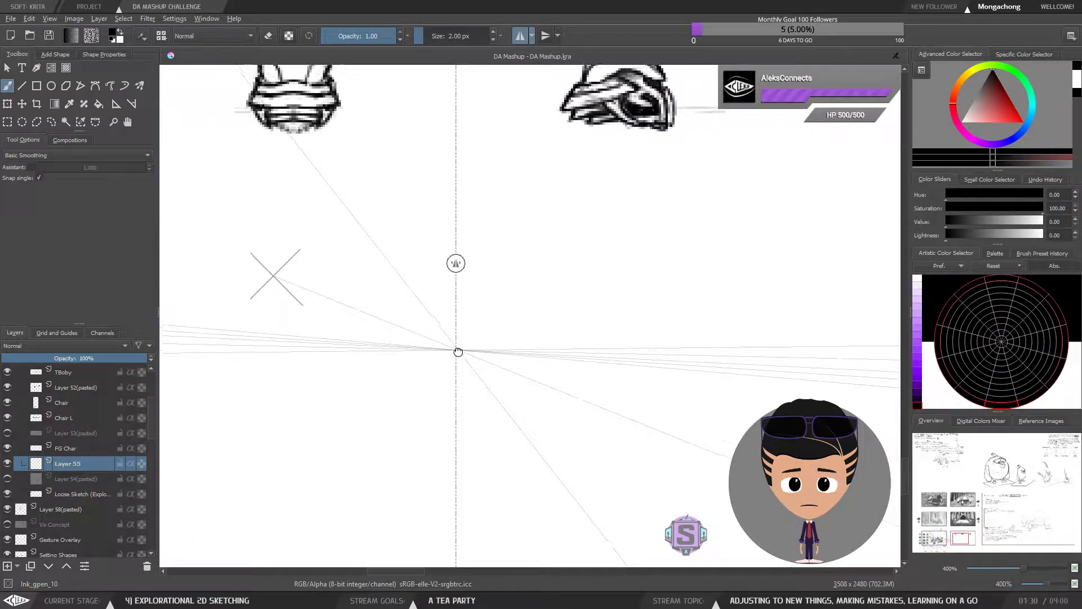
key("bracketright")
left_click_drag(445, 273, 416, 292)
key("ctrl+z")
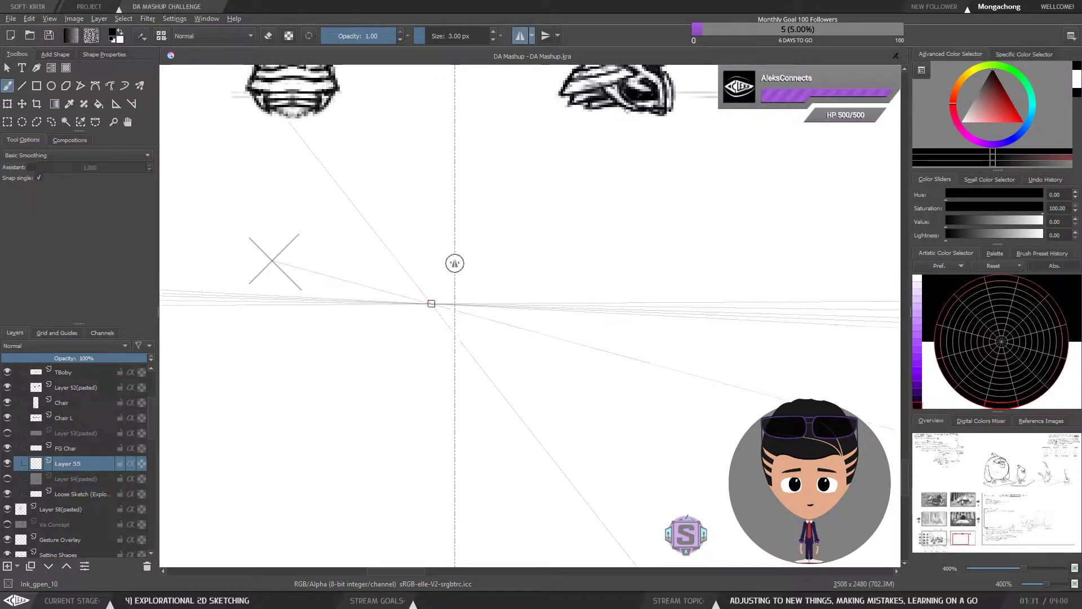
Step: Try a mirrored egg-shaped head outline below the helmet heads and erase its doubled side strokes
left_click_drag(421, 340, 419, 295)
left_click_drag(423, 341, 454, 377)
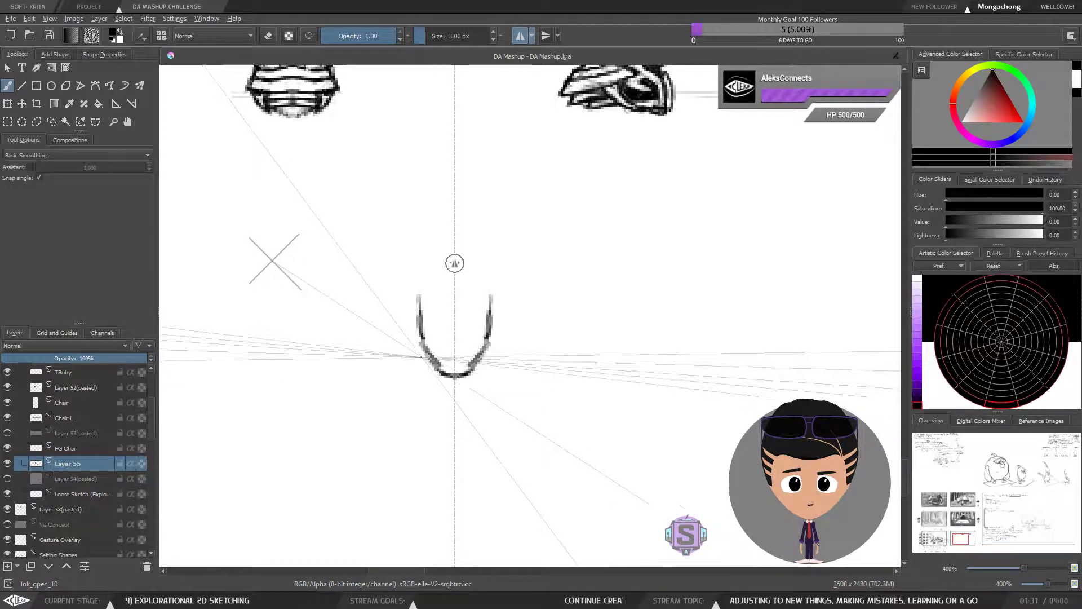
mouse_move(428, 363)
left_mouse_down()
mouse_move(410, 298)
mouse_move(424, 279)
mouse_move(412, 306)
mouse_move(410, 285)
mouse_move(421, 274)
mouse_move(412, 296)
mouse_move(468, 269)
mouse_move(497, 276)
mouse_move(454, 261)
mouse_move(456, 73)
left_mouse_up()
key("ctrl+r")
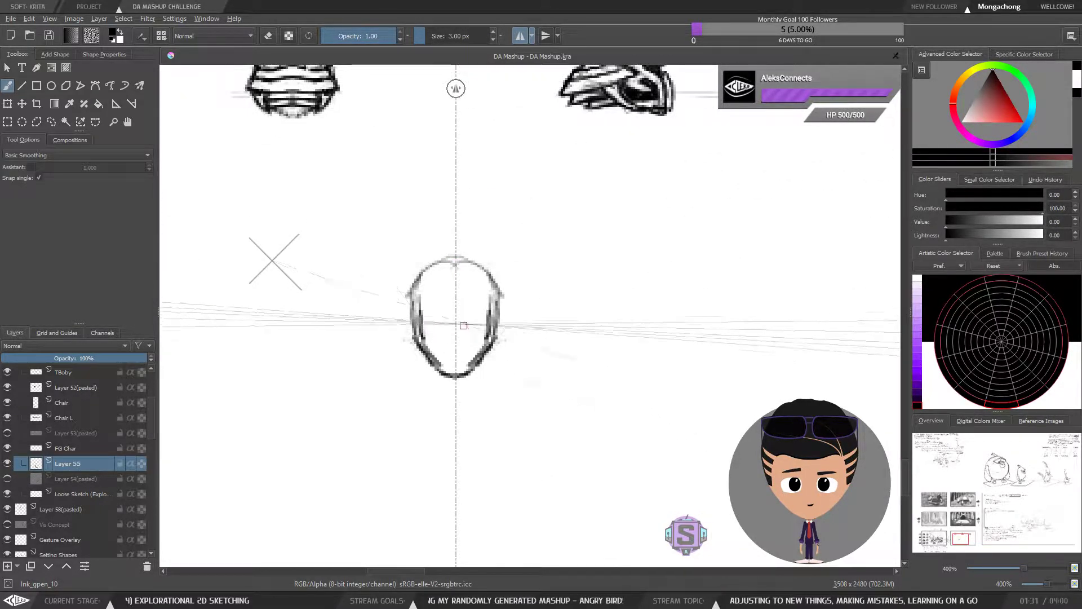
mouse_move(570, 265)
left_mouse_down()
mouse_move(535, 356)
mouse_move(474, 372)
mouse_move(582, 359)
mouse_move(471, 378)
left_mouse_up()
key("t")
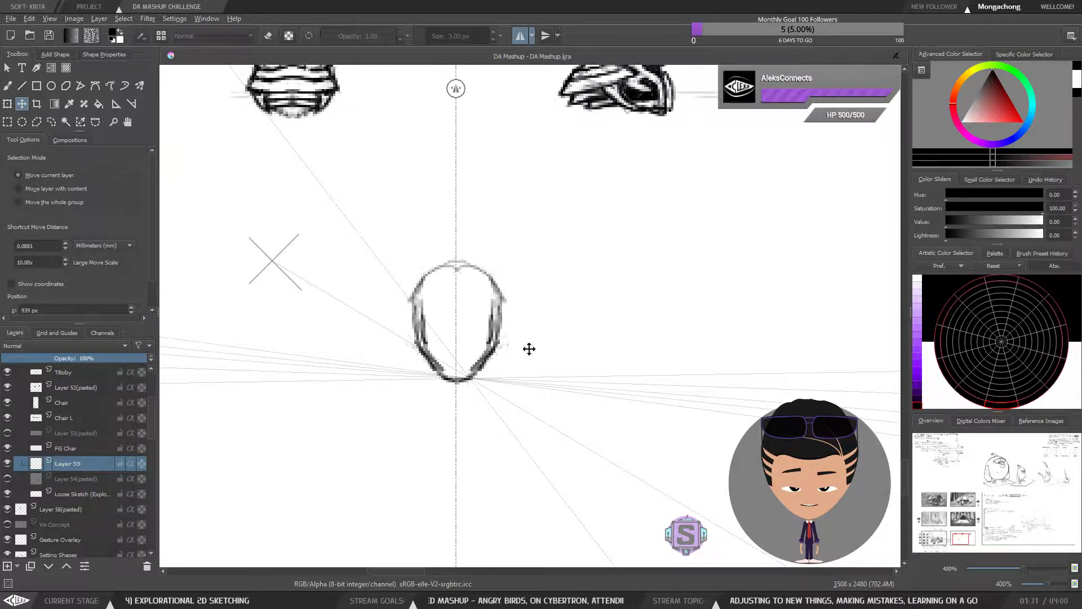
key("b")
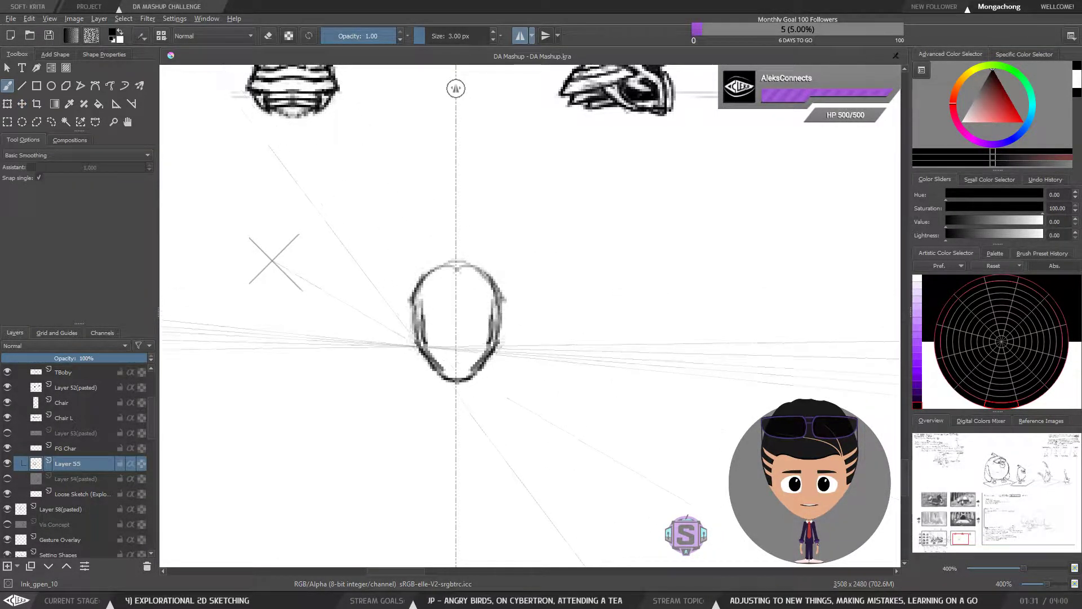
key("e")
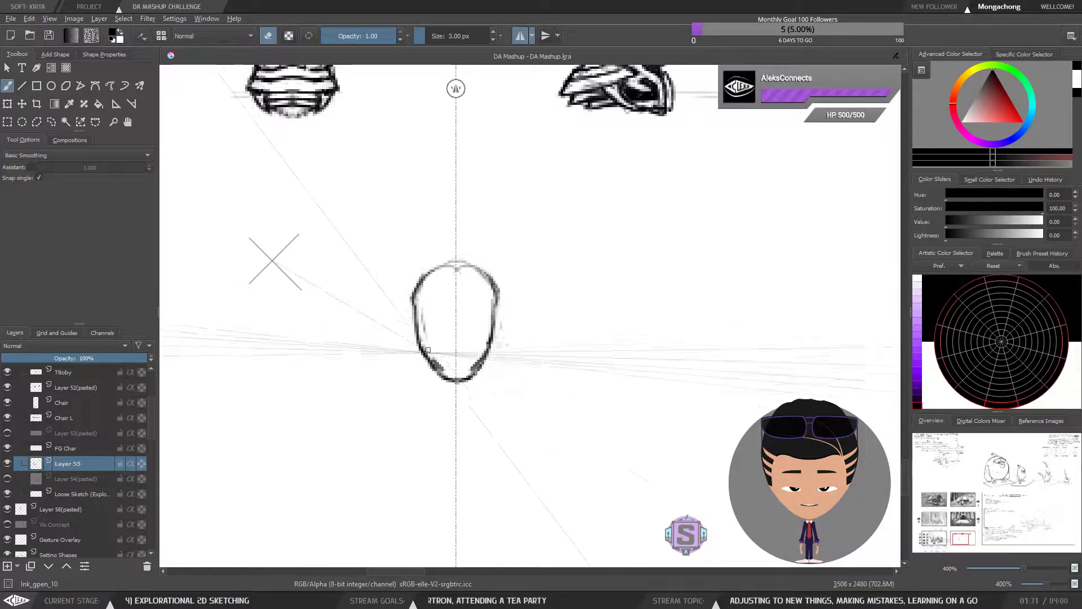
Step: Select the egg-shaped head outline, delete it from Layer 55, and clear the selection
key("l")
mouse_move(548, 227)
left_mouse_down()
mouse_move(489, 418)
mouse_move(567, 405)
left_mouse_up()
key("Delete")
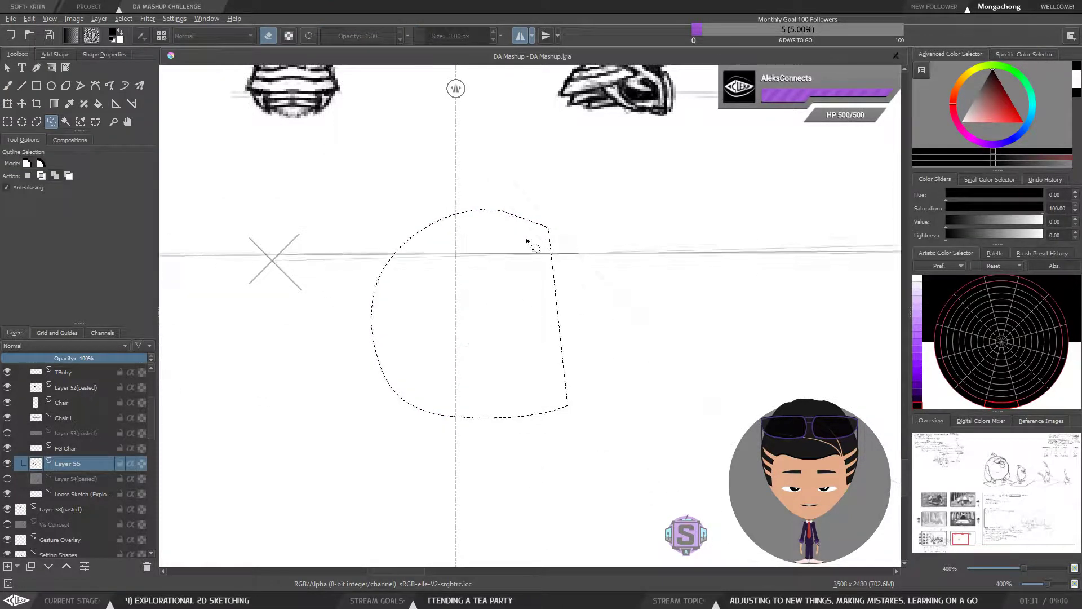
key("b")
key("ctrl+shift+a")
Step: Sketch a new mirrored head on the axis with a round cranium and a jaw tapering to a narrow chin
left_click_drag(455, 416, 413, 359)
key("ctrl+z")
mouse_move(433, 407)
left_mouse_down()
mouse_move(456, 416)
mouse_move(414, 385)
left_mouse_up()
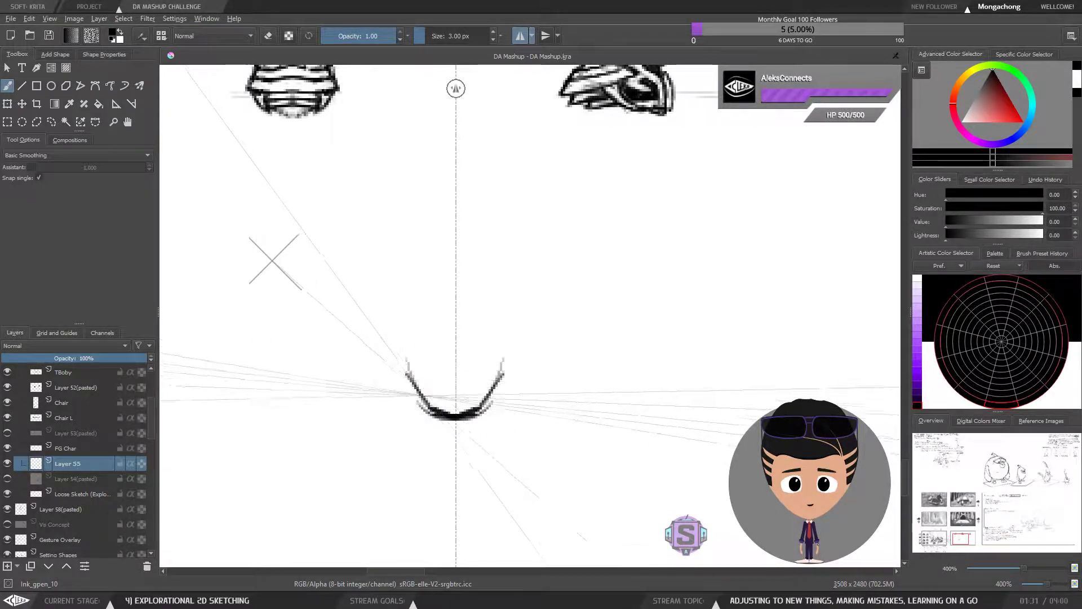
mouse_move(455, 374)
left_mouse_down()
mouse_move(408, 349)
mouse_move(402, 324)
mouse_move(419, 292)
left_mouse_up()
mouse_move(404, 341)
left_mouse_down()
mouse_move(421, 296)
mouse_move(403, 332)
mouse_move(439, 281)
mouse_move(454, 278)
mouse_move(406, 292)
mouse_move(402, 349)
left_mouse_up()
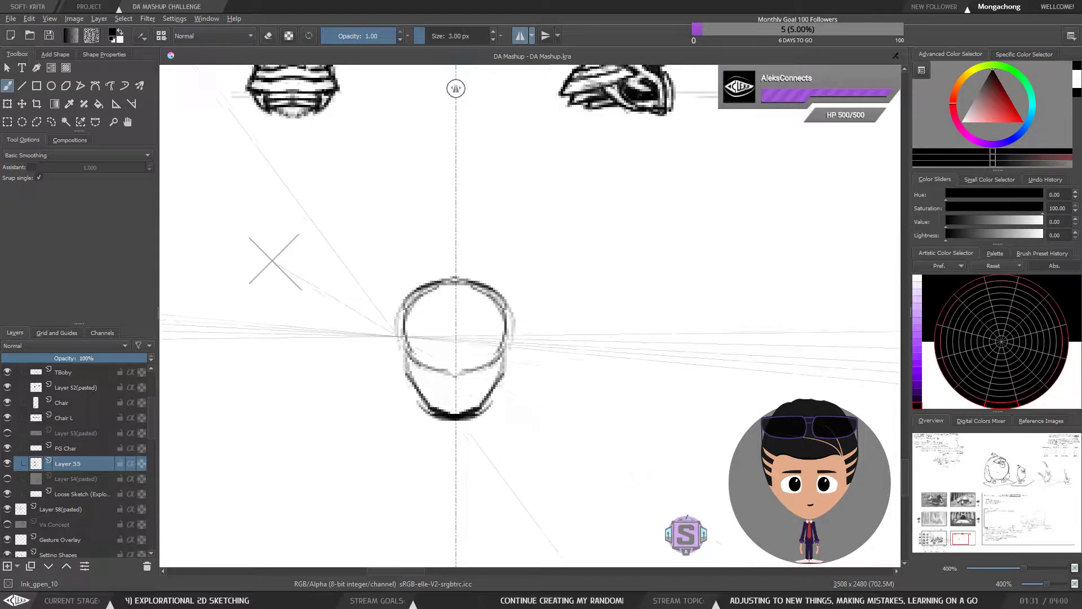
Step: Erase the stray strokes around the head's cranium and chin to leave a cleaner contour
key("e")
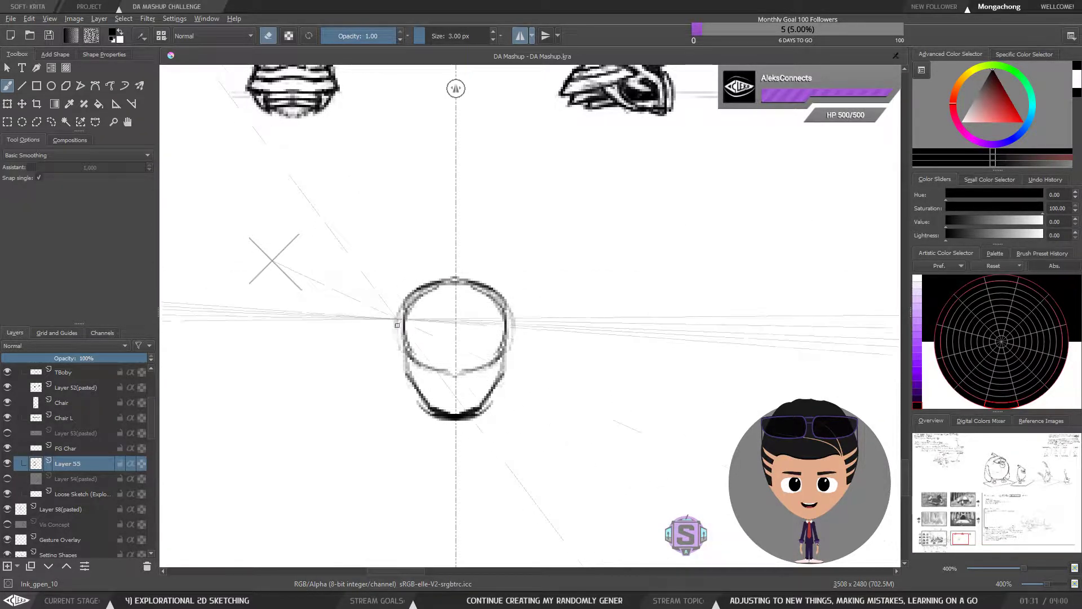
key("e")
key("e")
left_click_drag(417, 408, 445, 417)
key("e")
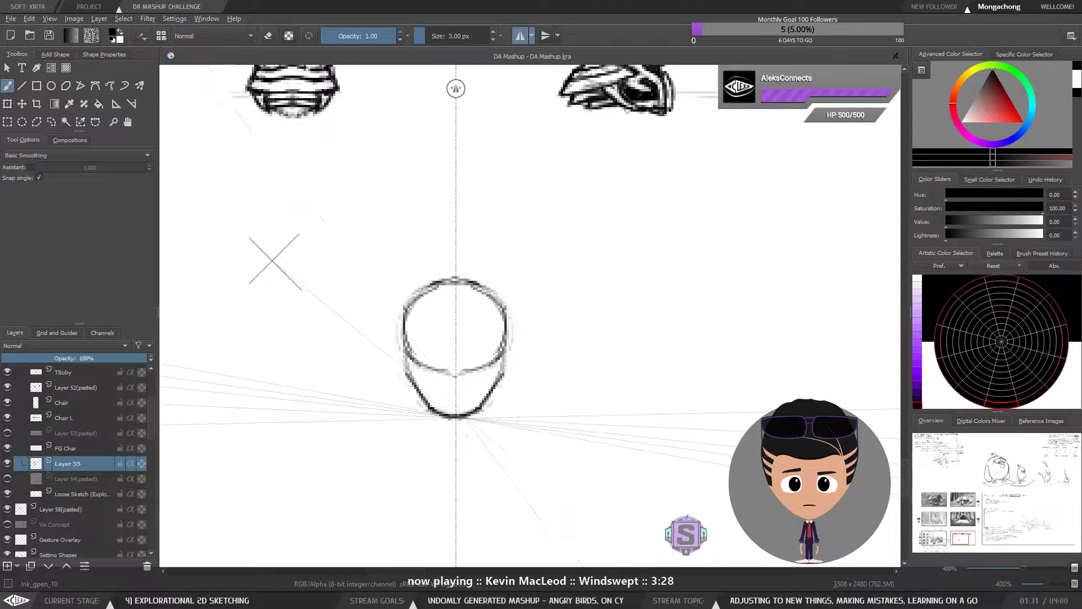
Step: Sketch mirrored facial features inside the head: forehead lines, eyes with pupils, eyebrows, nose and mouth, erasing excess marks
left_click_drag(441, 389, 467, 389)
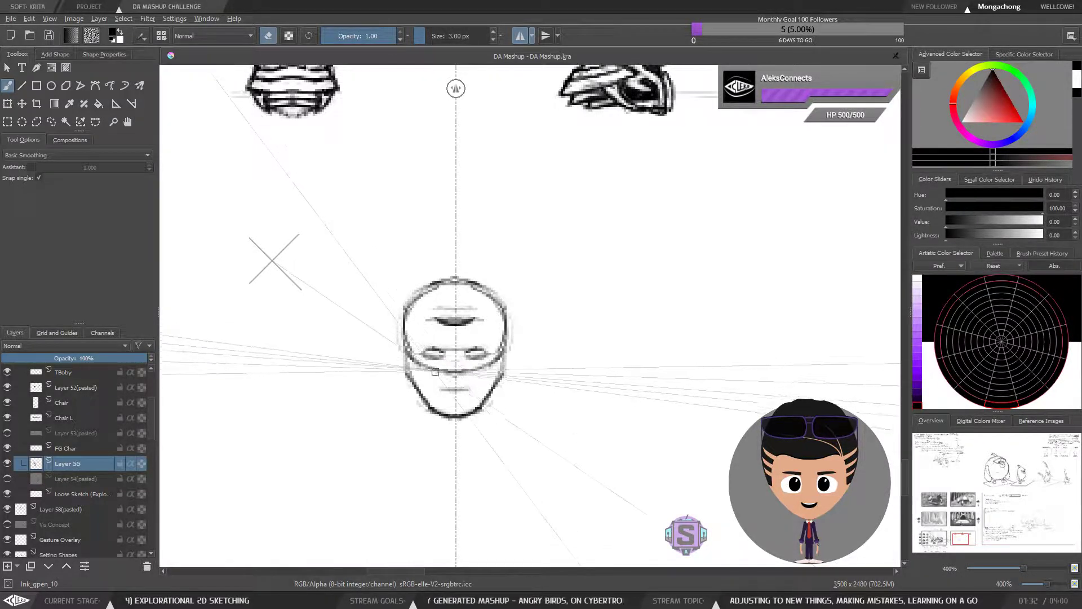
key("e")
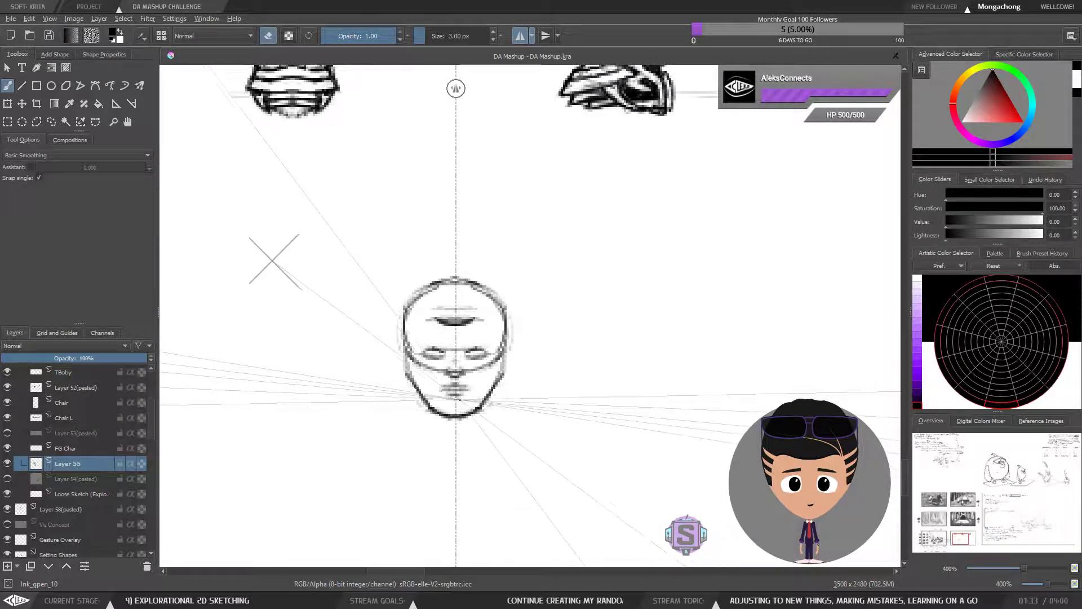
key("e")
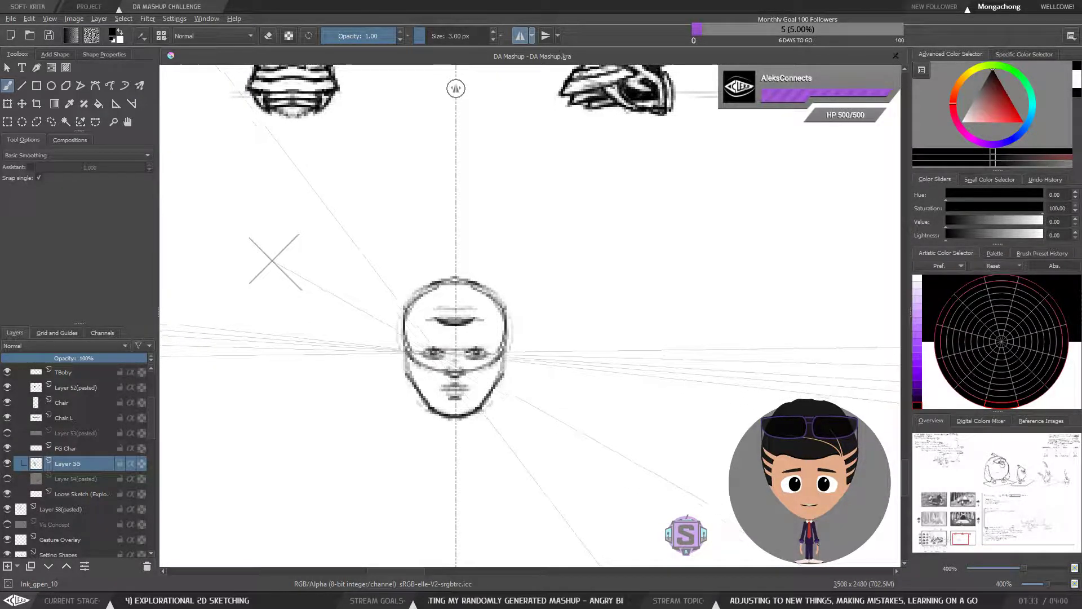
scroll(431, 351, "down", 8)
scroll(432, 350, "up", 8)
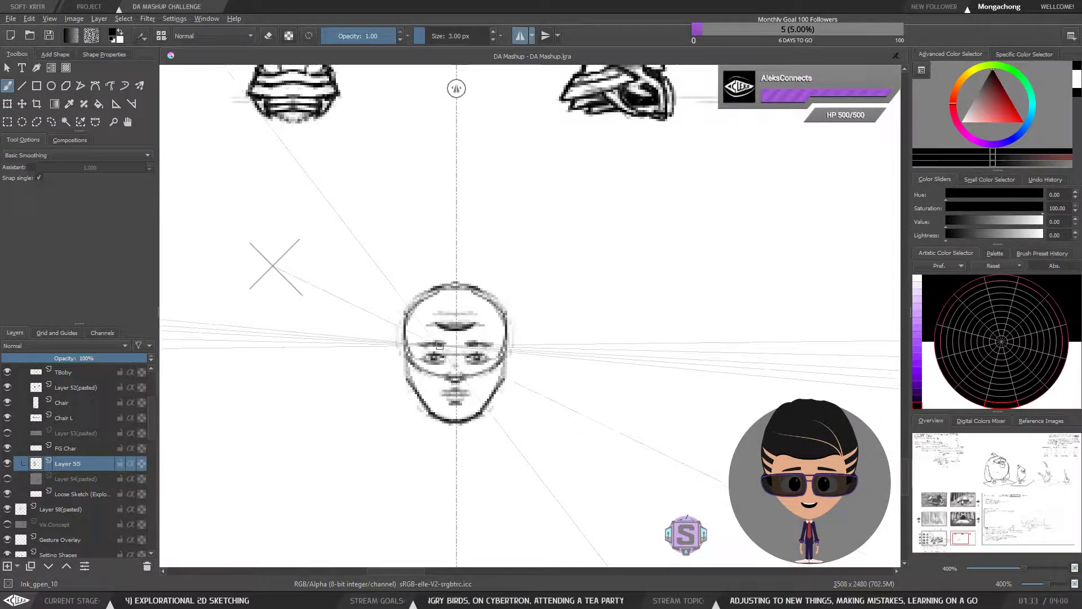
Step: Rework the eyebrows into a higher arched shape and draw a downward-bowed curve across the forehead extending past both sides
key("l")
left_click_drag(451, 337, 413, 351)
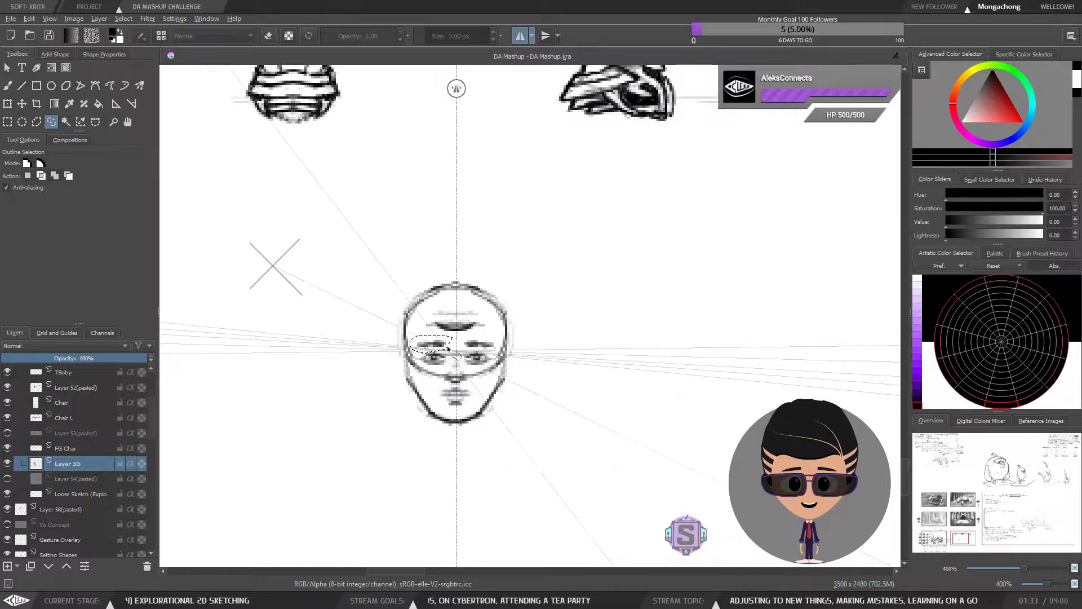
key("t")
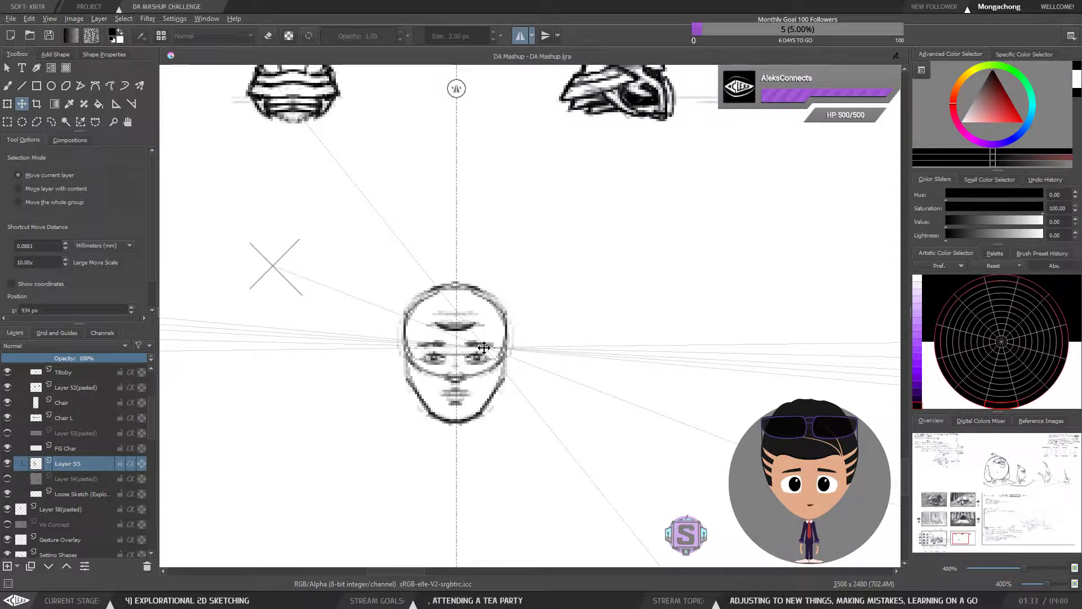
key("b")
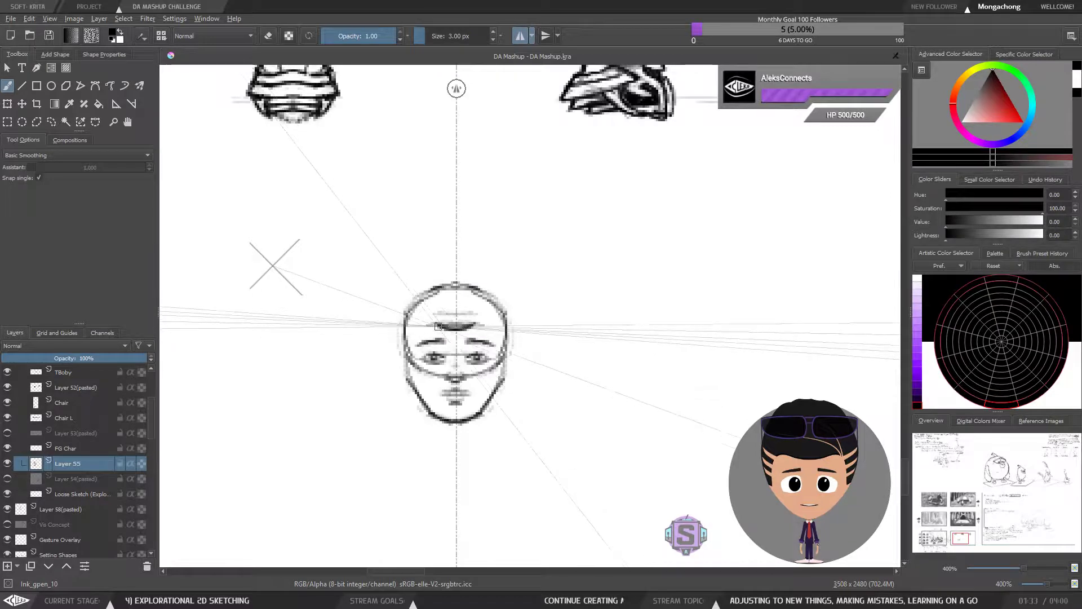
mouse_move(437, 324)
left_mouse_down()
mouse_move(402, 296)
mouse_move(446, 326)
mouse_move(443, 357)
mouse_move(458, 346)
mouse_move(449, 356)
mouse_move(440, 339)
mouse_move(452, 348)
mouse_move(447, 386)
left_mouse_up()
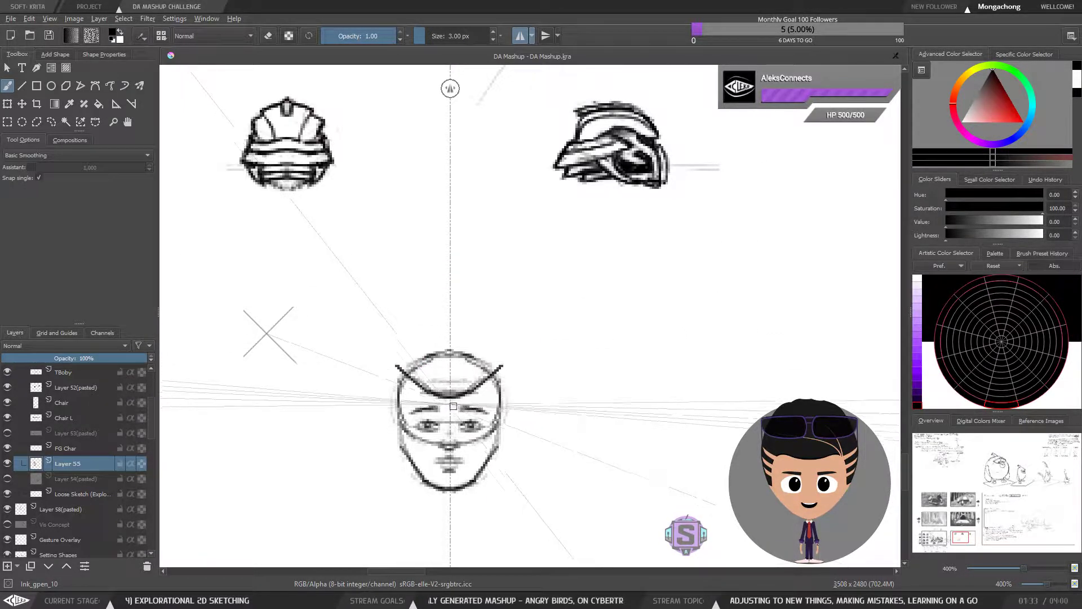
left_click_drag(442, 443, 432, 414)
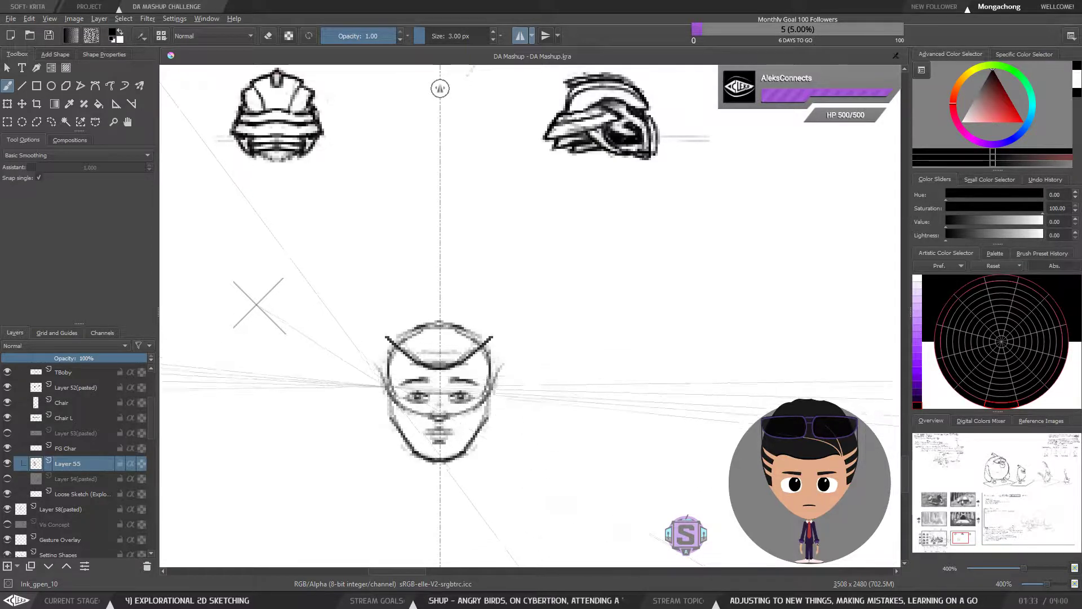
Step: Draw mirrored pointed ears on both sides of the head, from brow level down to the jaw
left_click_drag(389, 396, 367, 366)
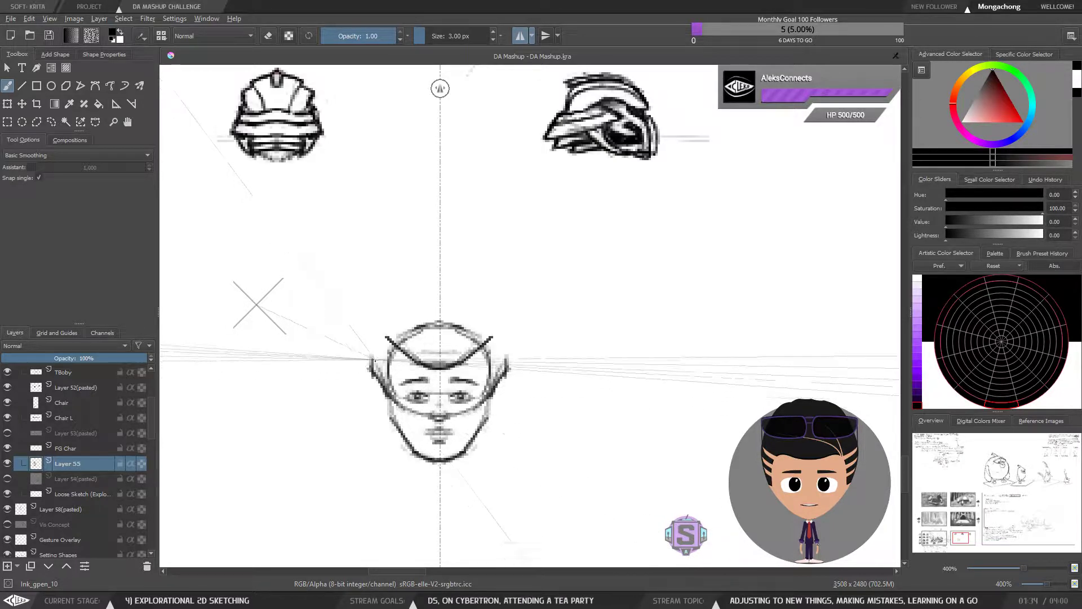
mouse_move(370, 364)
left_mouse_down()
mouse_move(387, 401)
mouse_move(371, 399)
mouse_move(350, 351)
left_mouse_up()
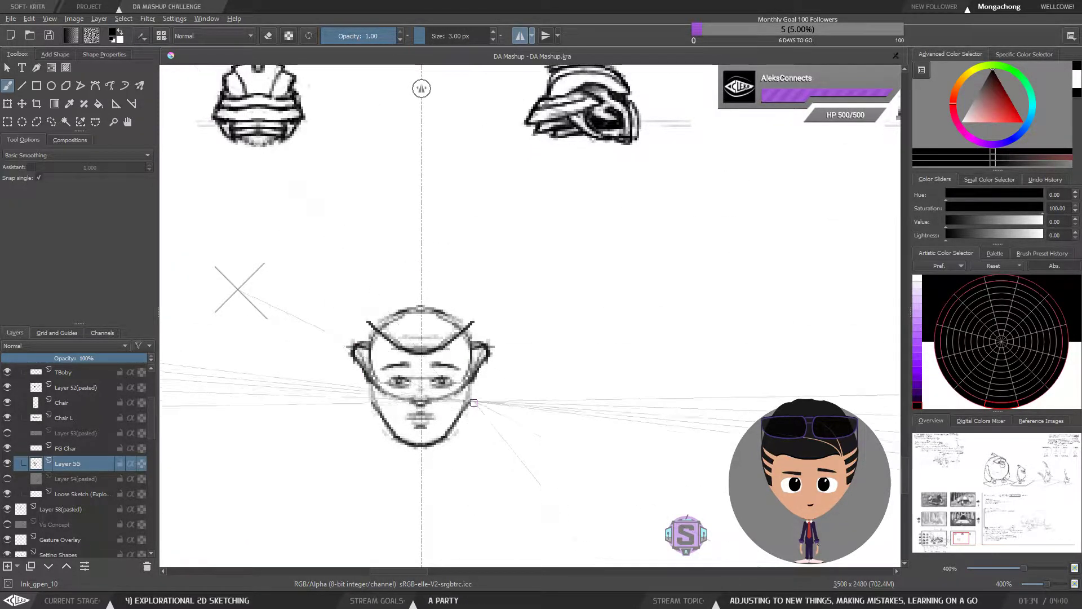
left_click_drag(364, 385, 371, 399)
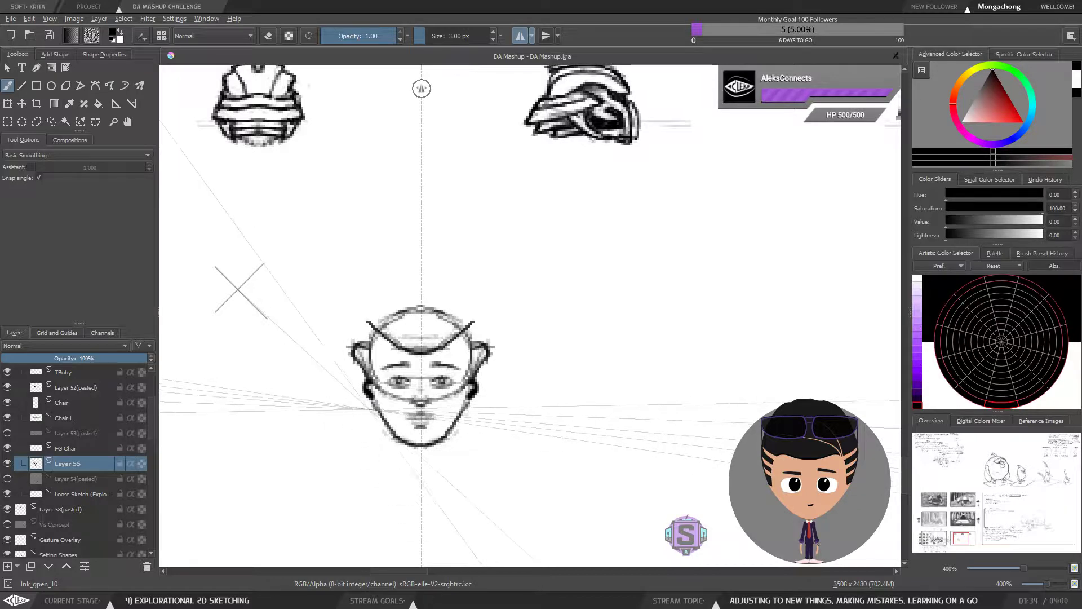
scroll(362, 379, "up", 1)
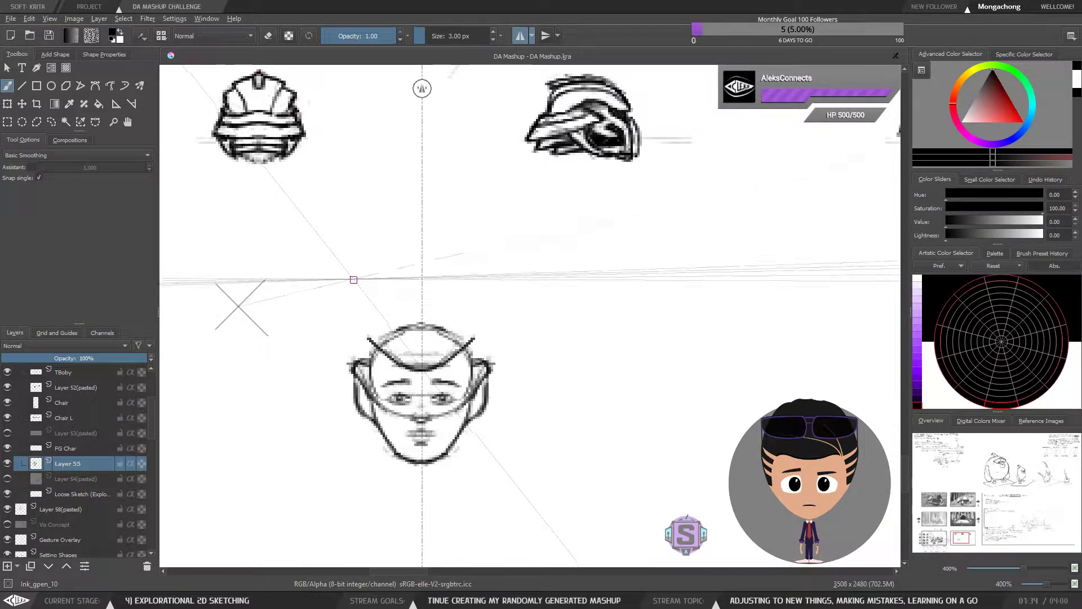
key("minus")
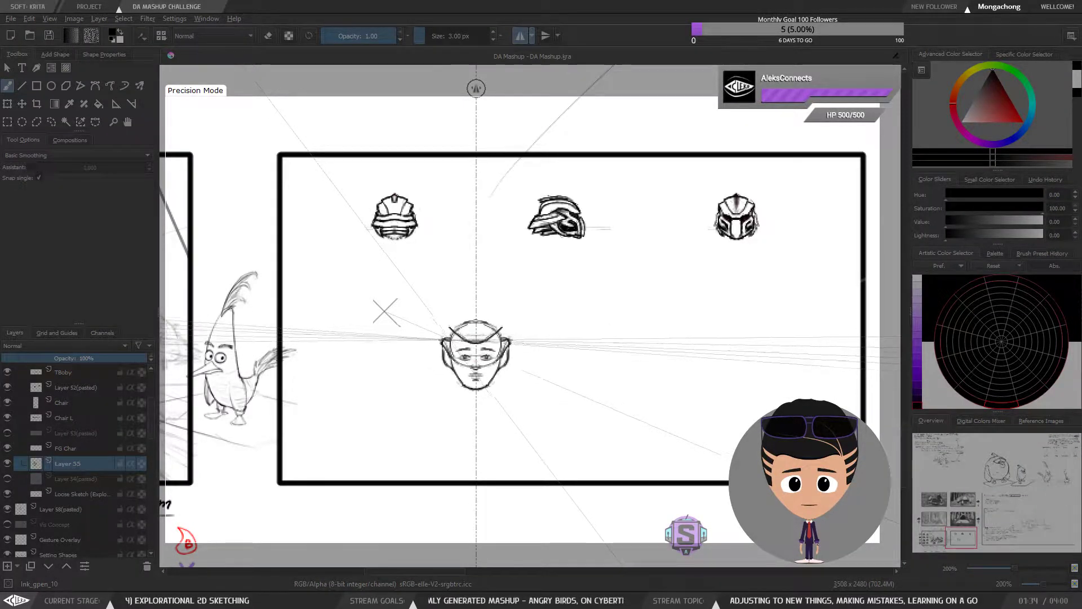
Step: Draw mirrored upward horns at the head's sides and a pointed central crest above the forehead band, erasing stray marks
left_click_drag(449, 338, 442, 317)
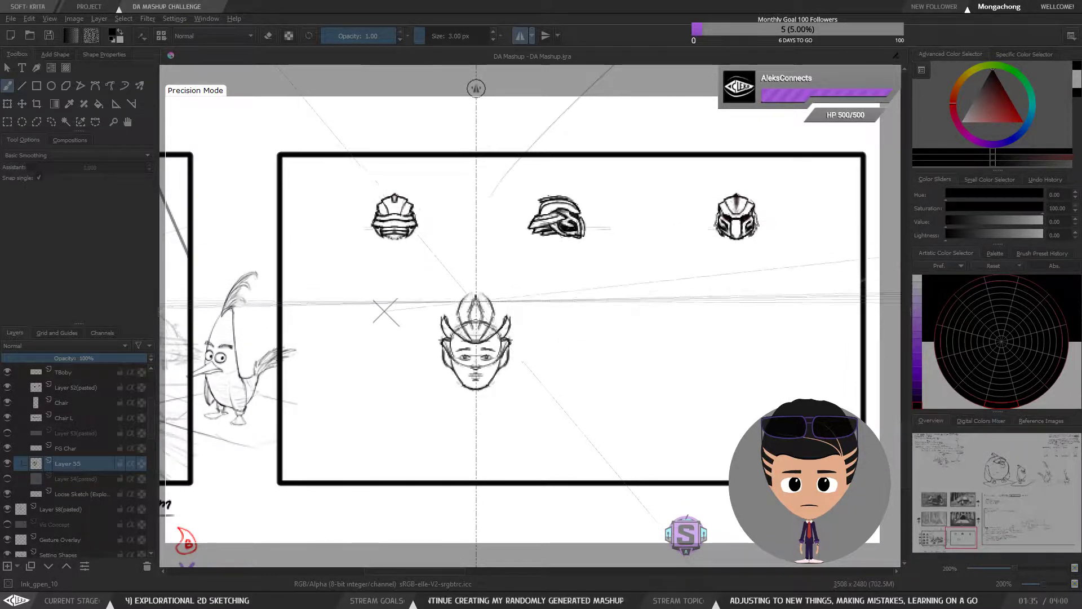
key("e")
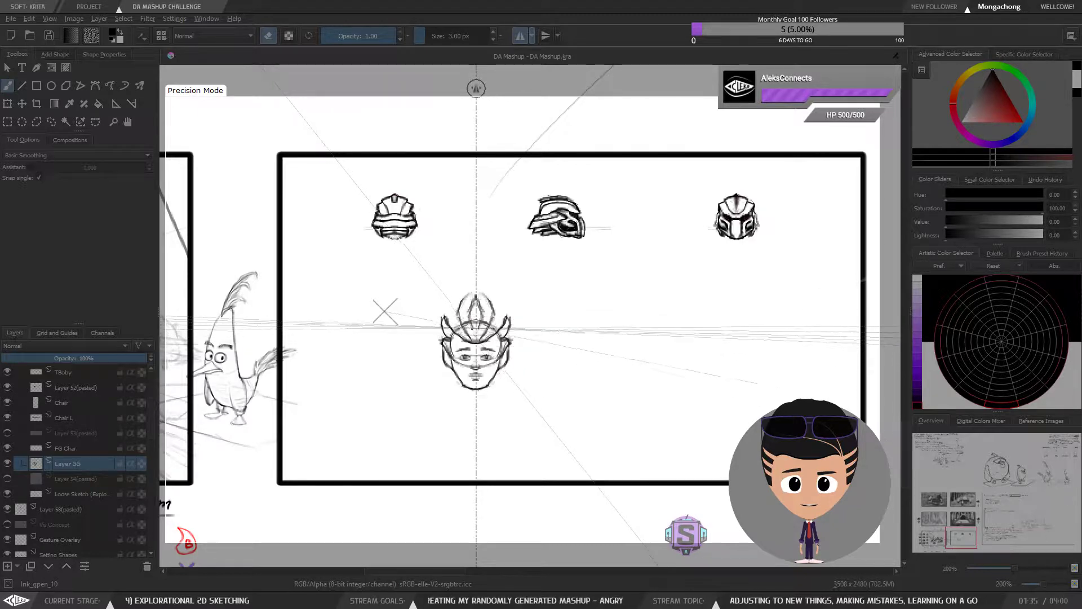
key("e")
key("e")
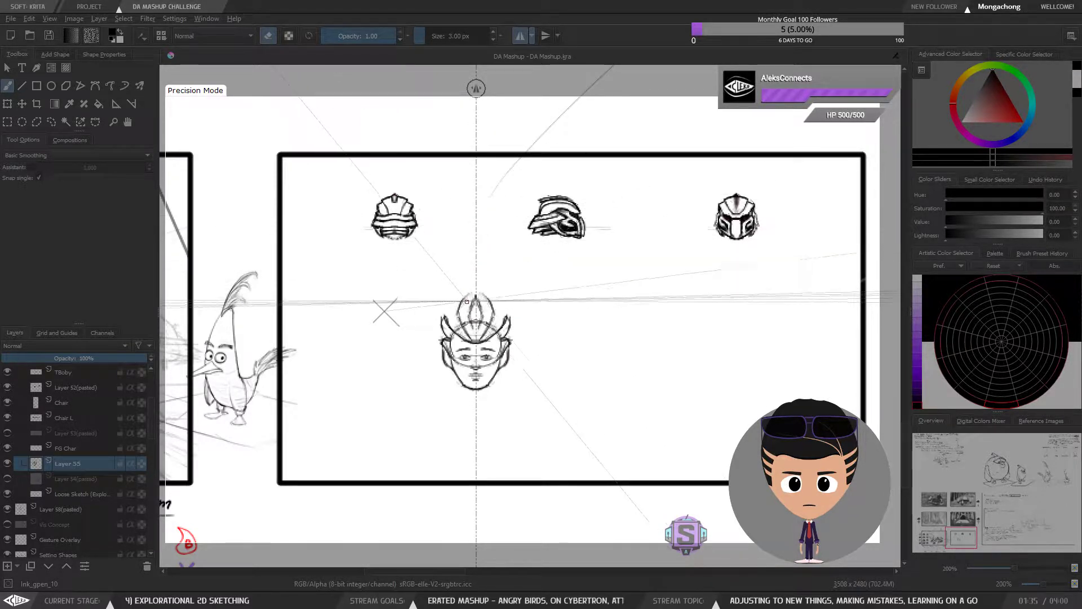
key("e")
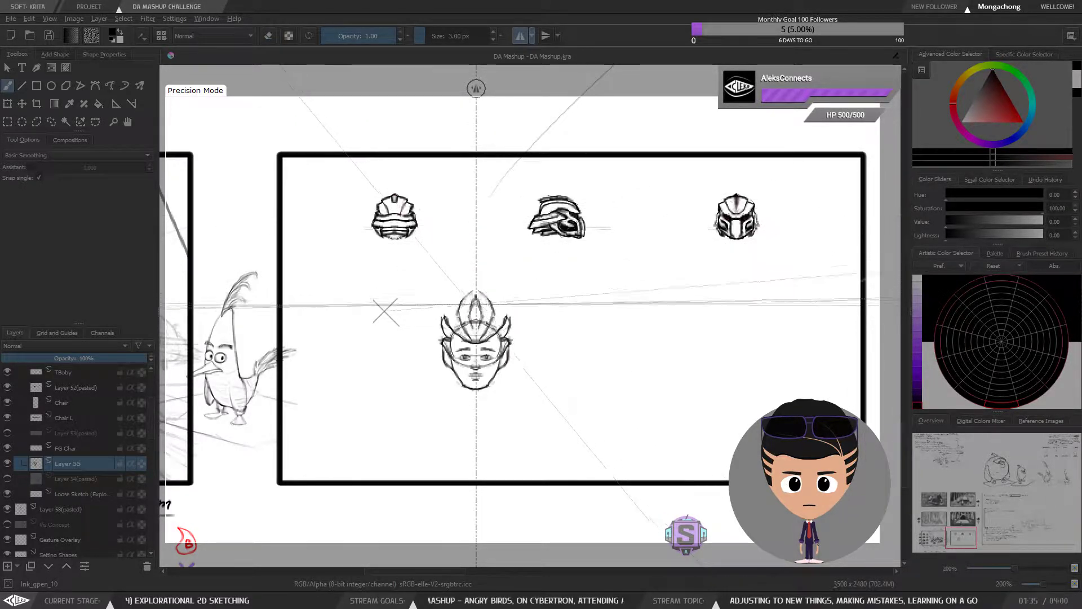
Step: Clean up the centre of the crest and add tall pointed blades on both sides, joined to the side horns
key("e")
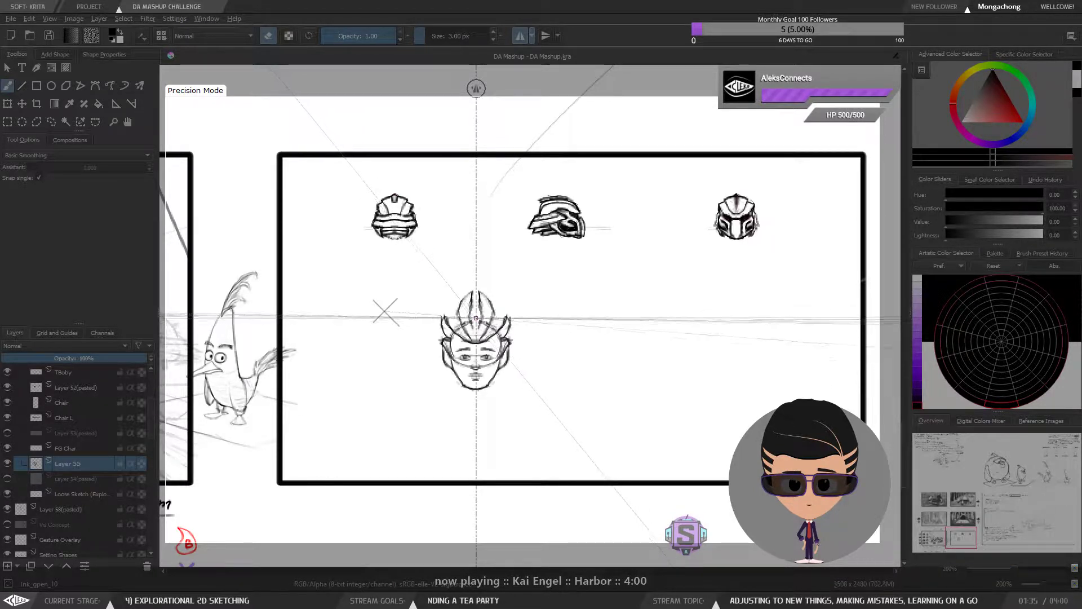
key("e")
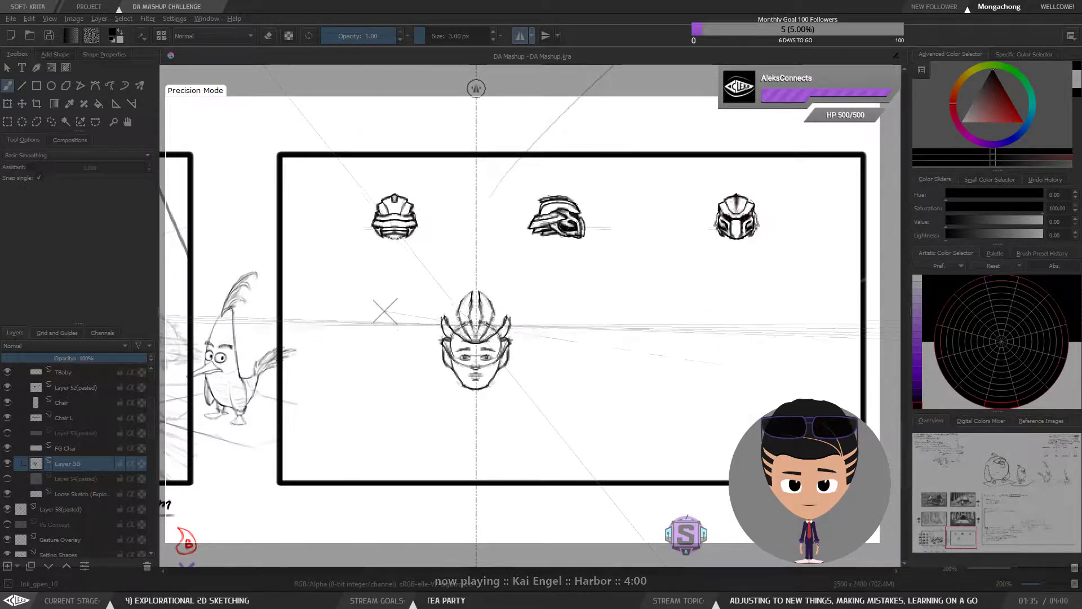
key("e")
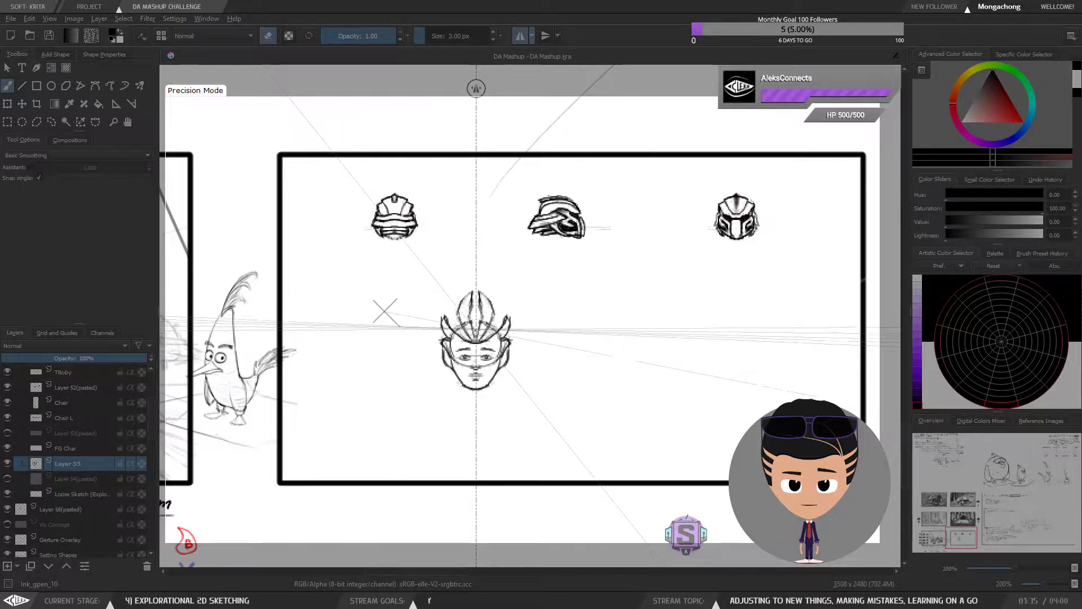
key("e")
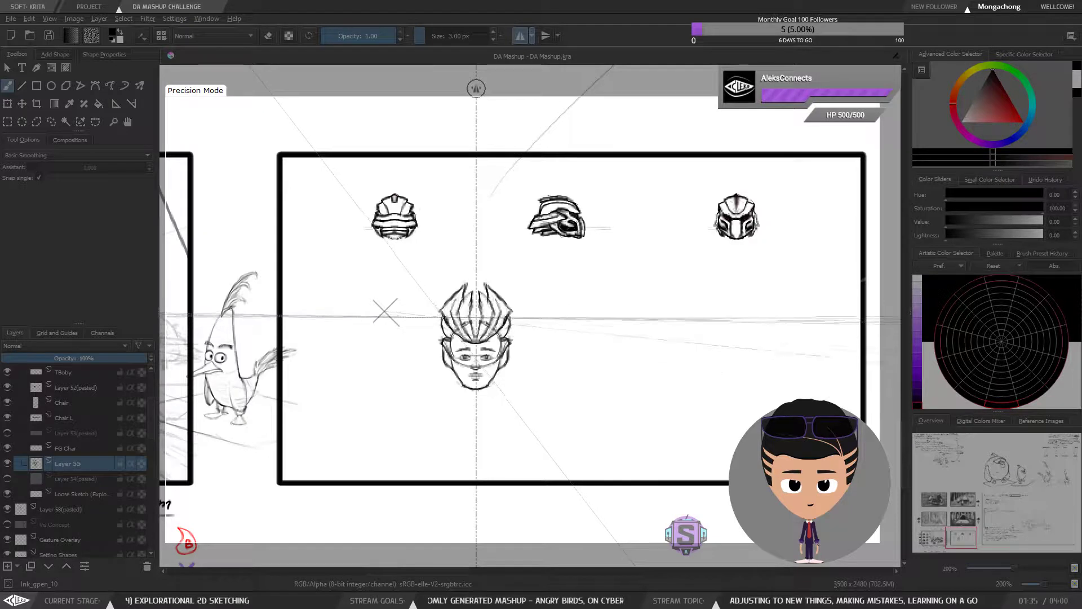
Step: Erase the open eyes with their pupils and redraw them as narrow, closed lids below the eyebrows
key("e")
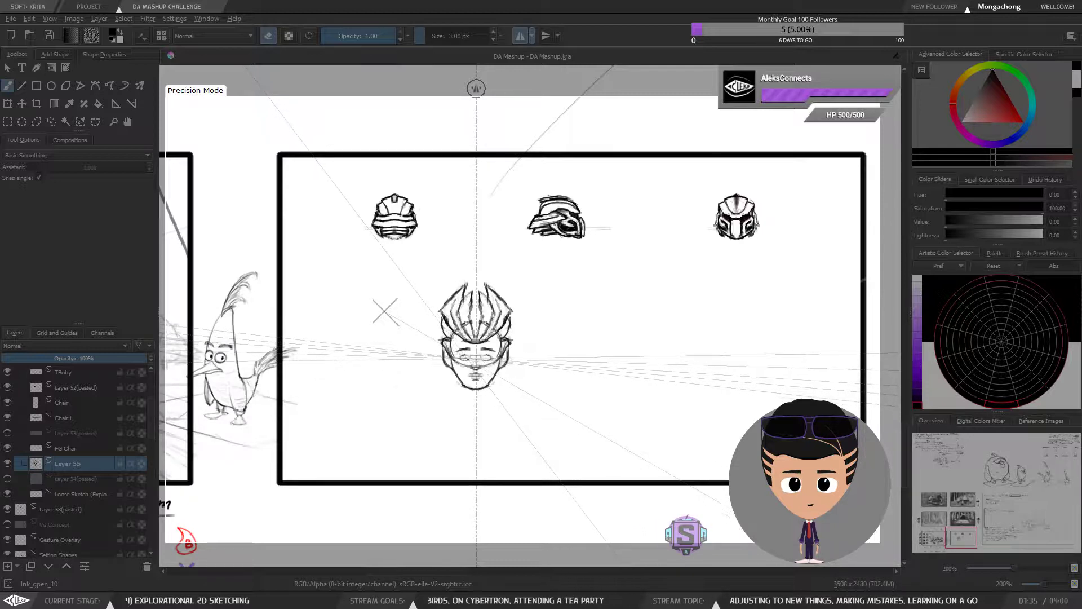
key("e")
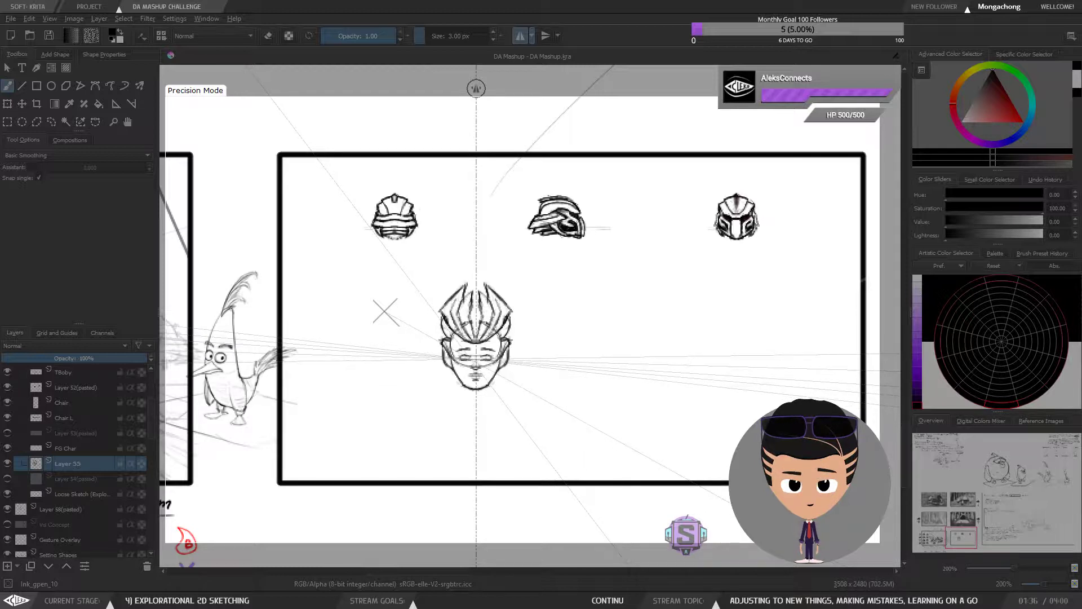
key("e")
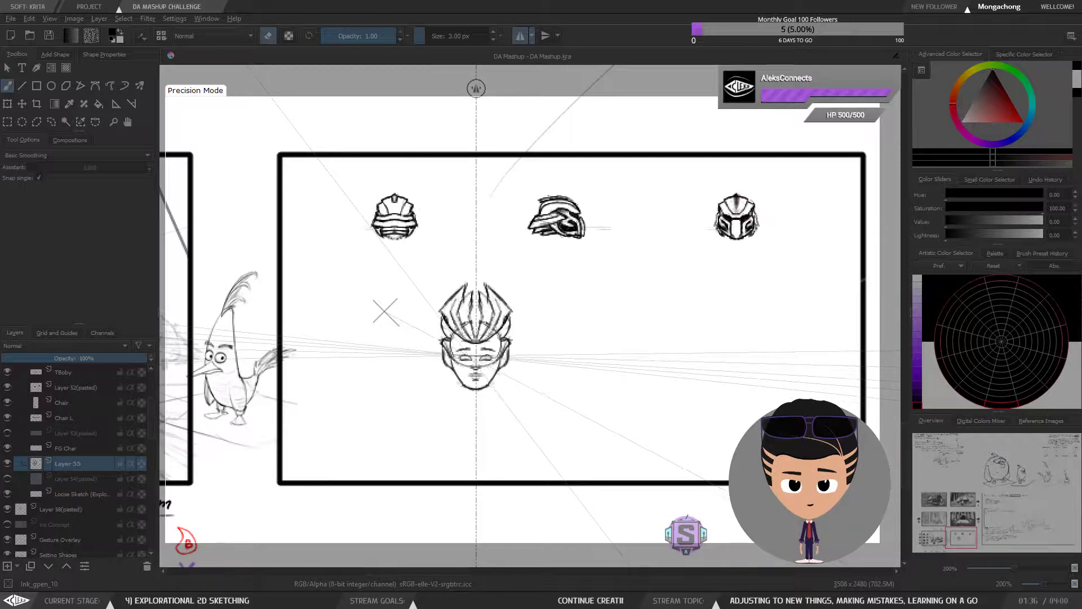
key("e")
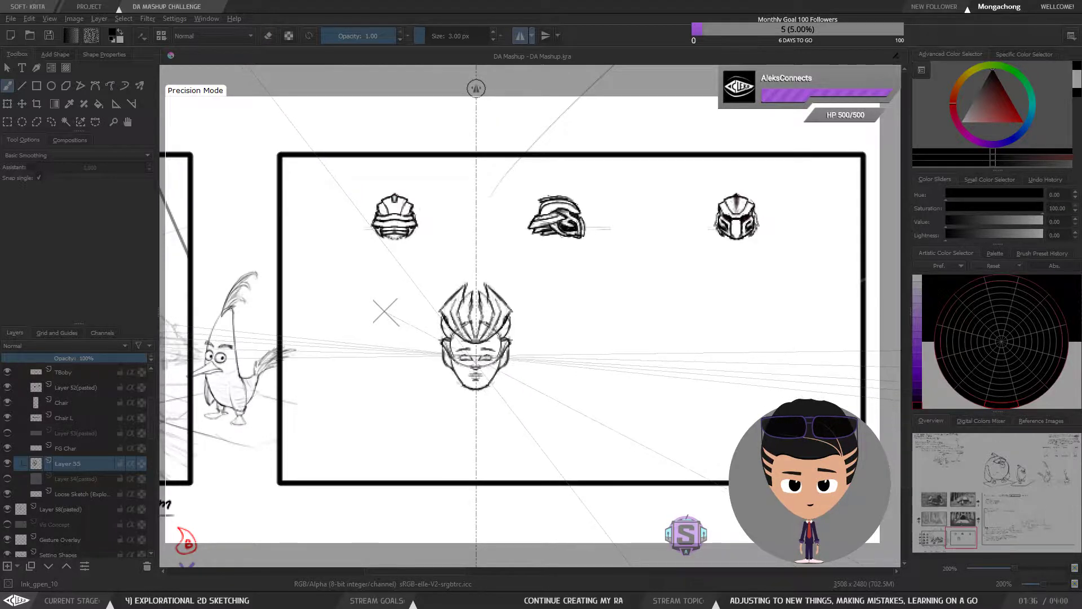
key("e")
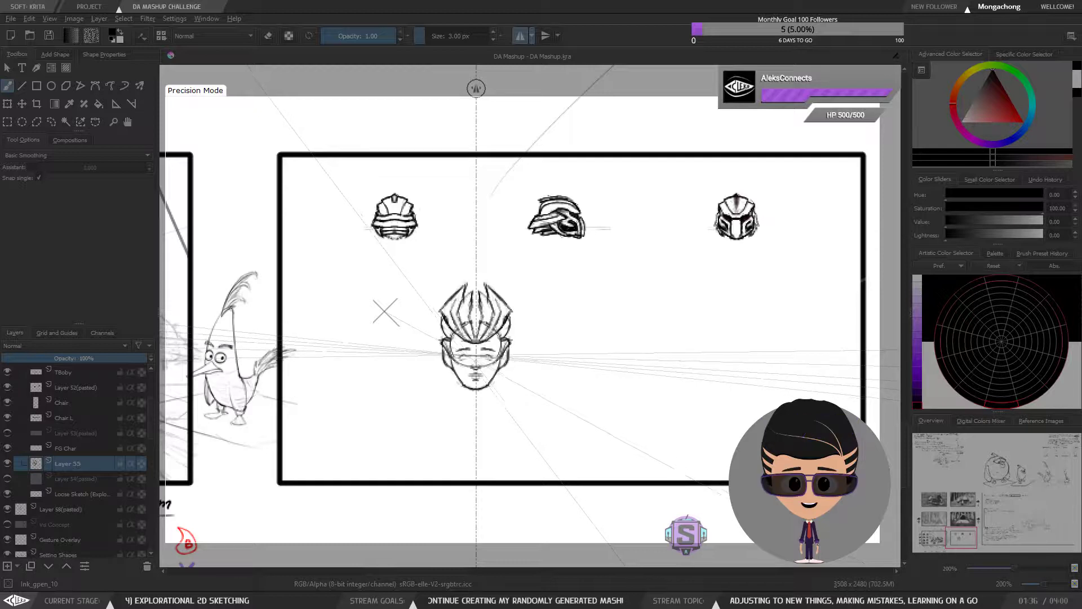
key("e")
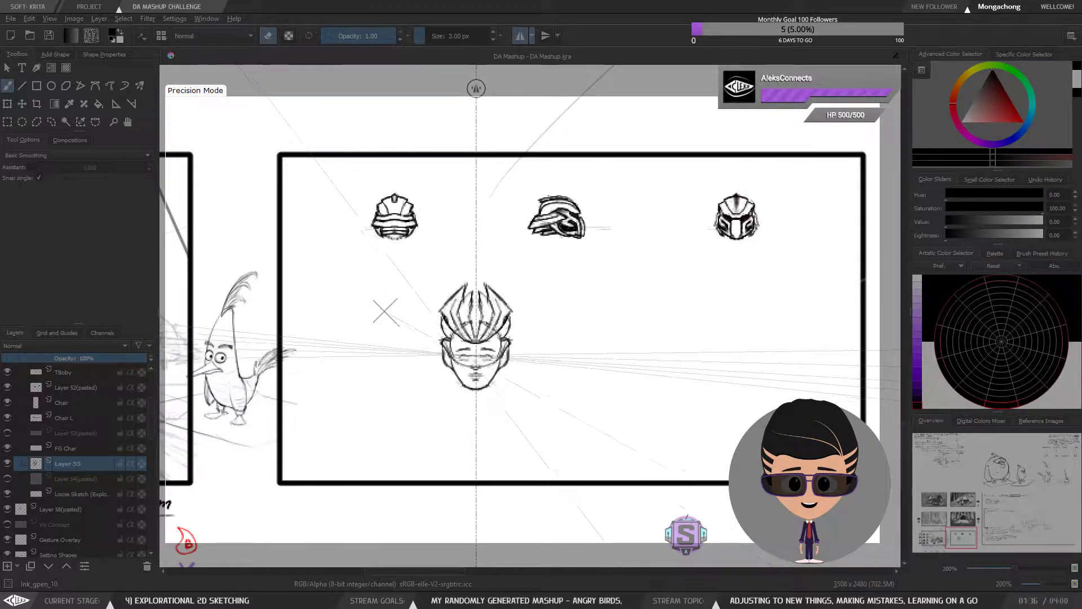
Step: Refine the eyelids, nose and mouth and sketch light mirrored cheek lines on the face, erasing the excess
key("minus")
key("minus")
key("plus")
key("plus")
left_click_drag(516, 361, 515, 374)
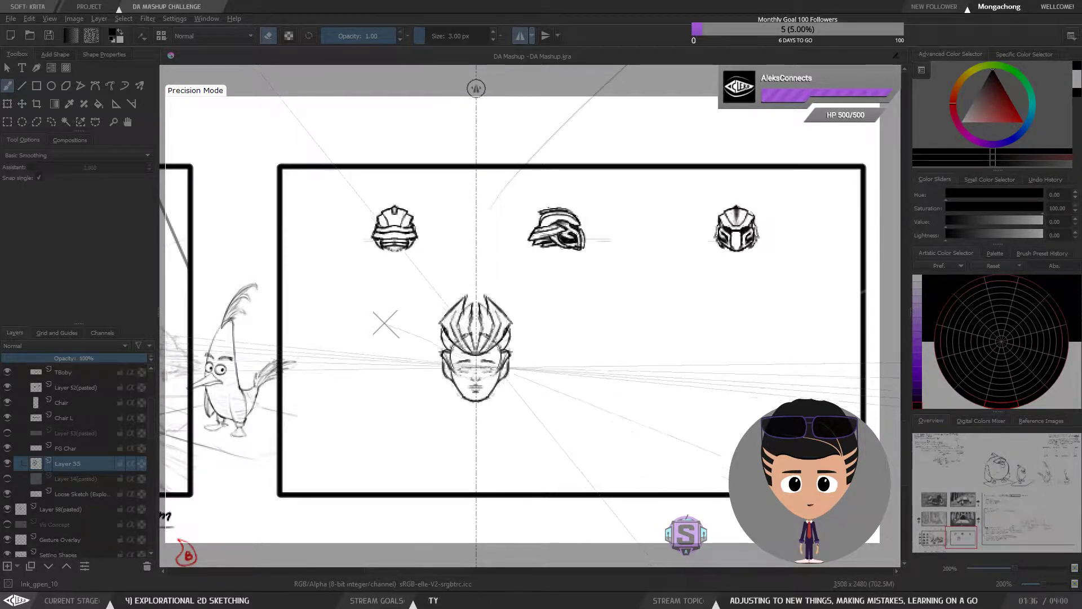
key("e")
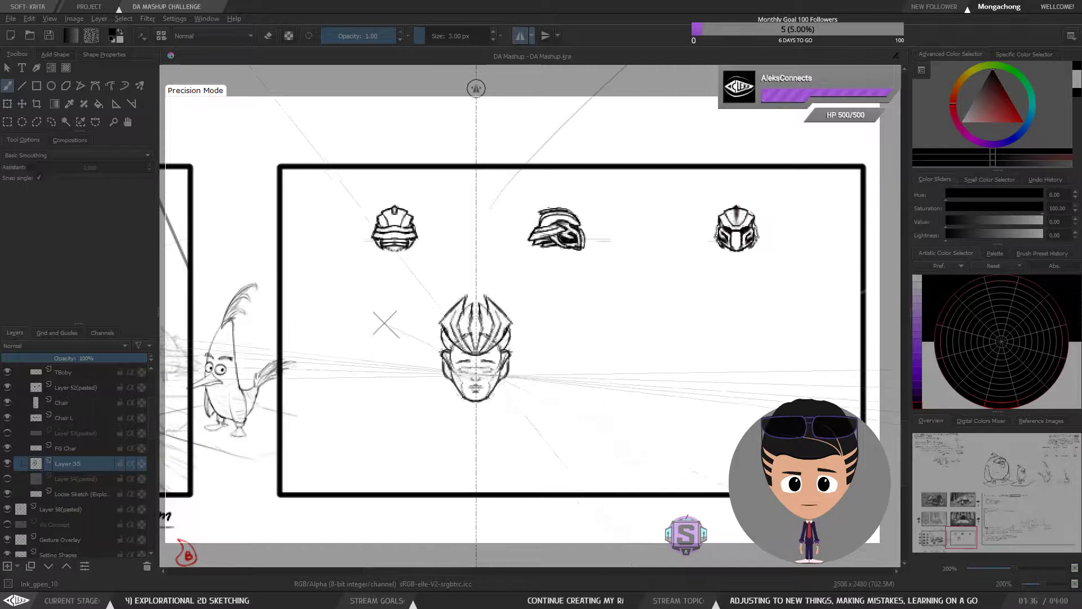
key("e")
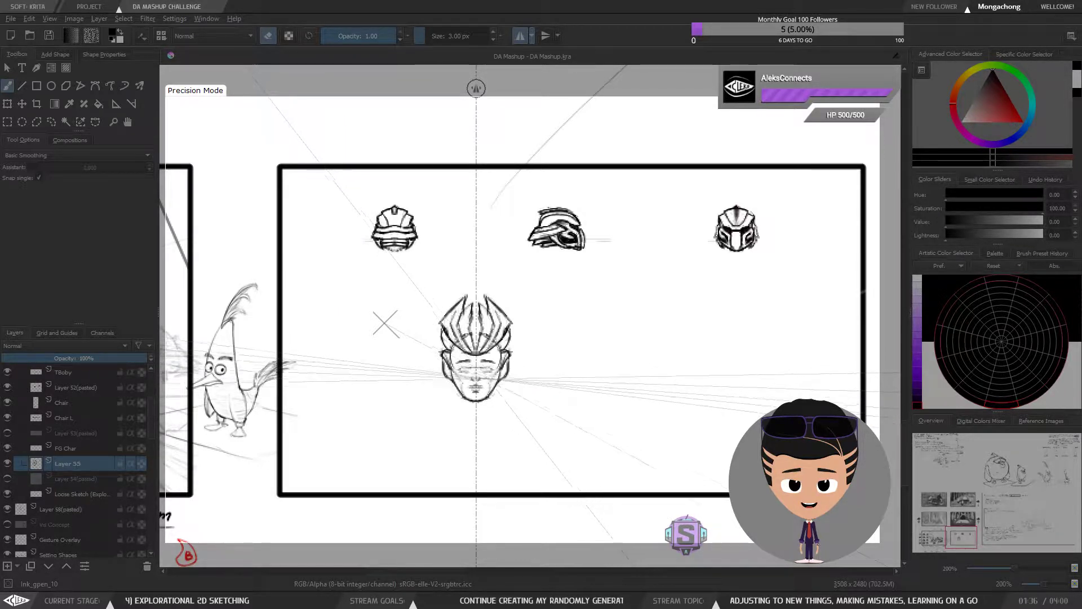
left_click_drag(444, 337, 444, 364)
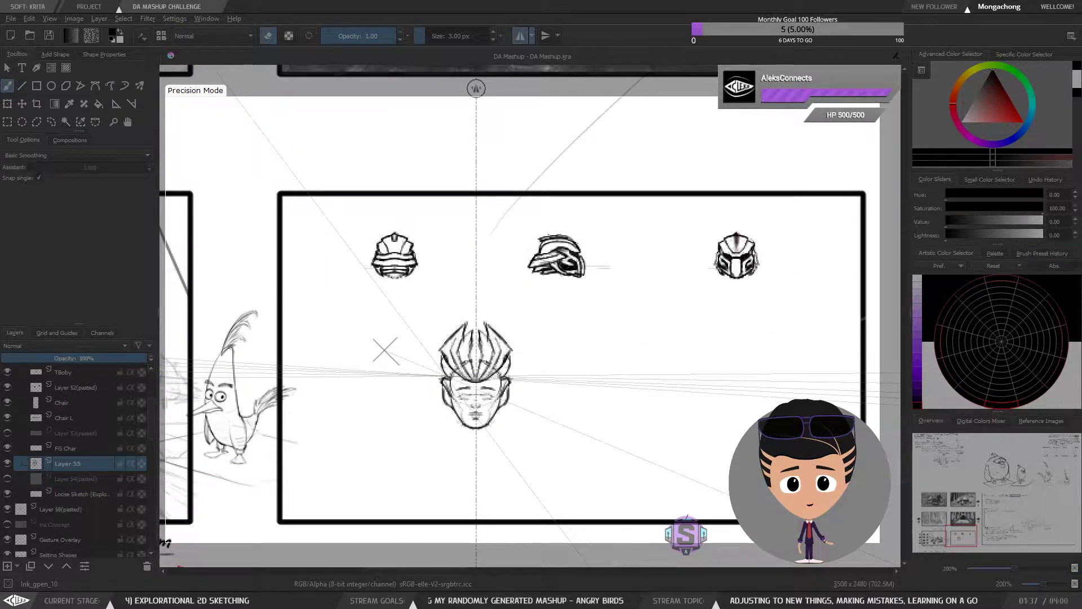
Step: Draw mirrored angular plates flaring outward beside the crest, cleaning their overlaps and adding light inner lines
key("plus")
key("plus")
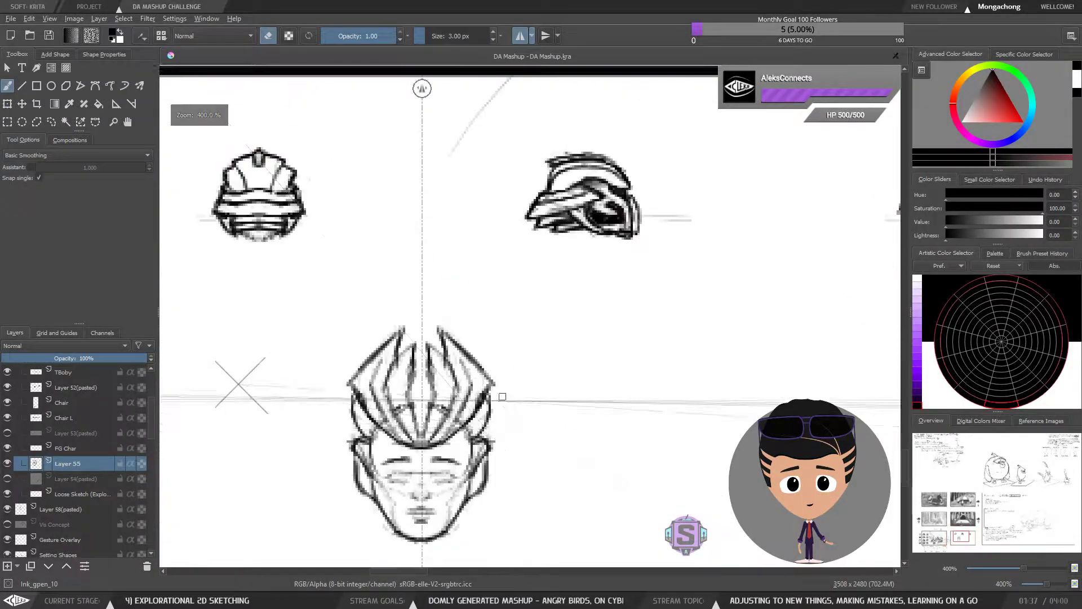
left_click_drag(508, 390, 532, 265)
left_click_drag(474, 297, 439, 328)
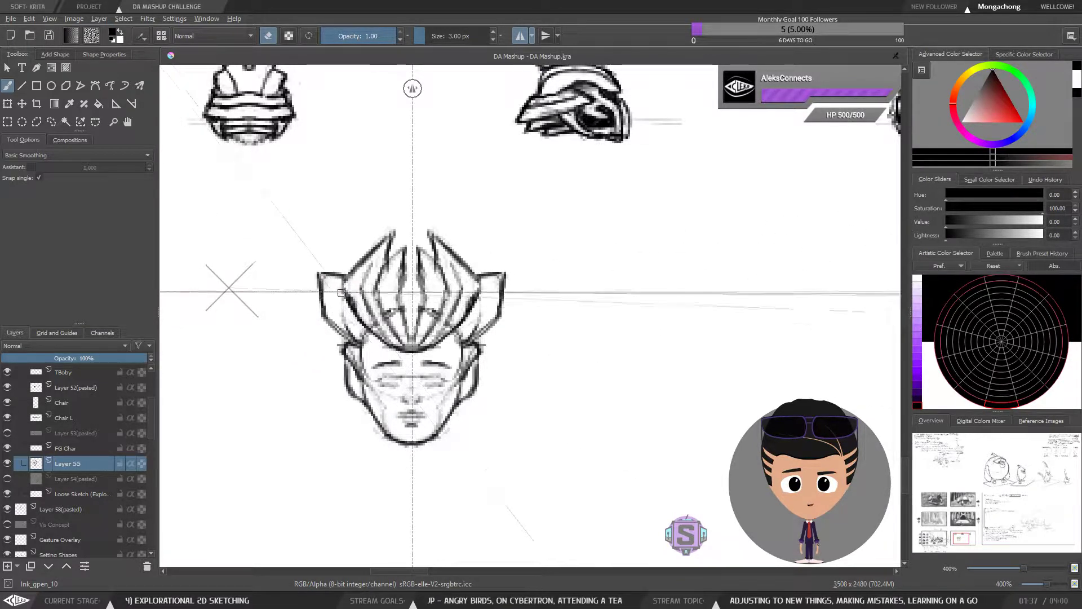
key("e")
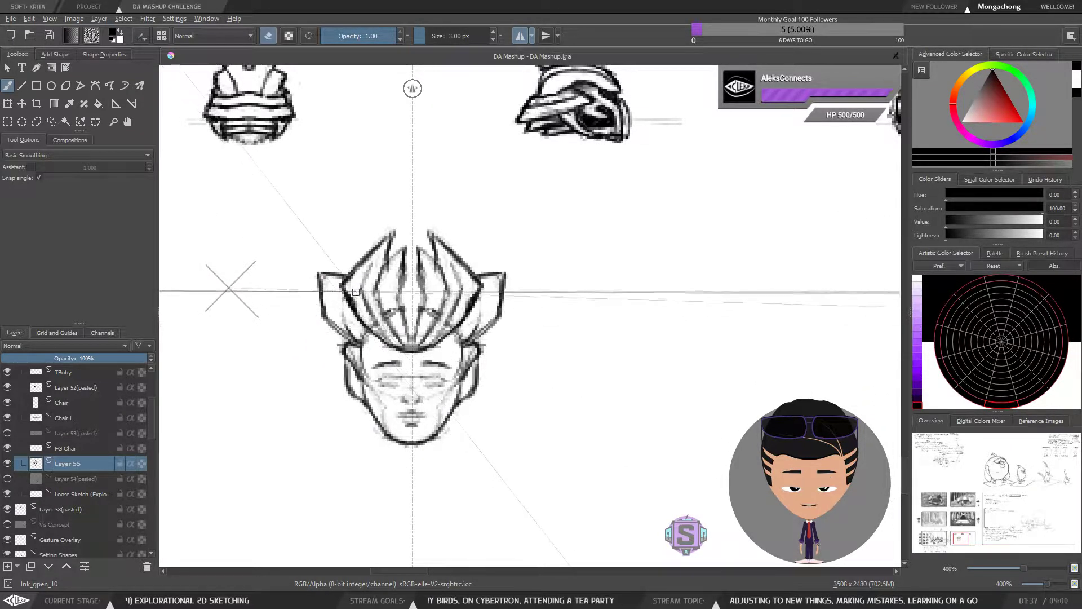
key("e")
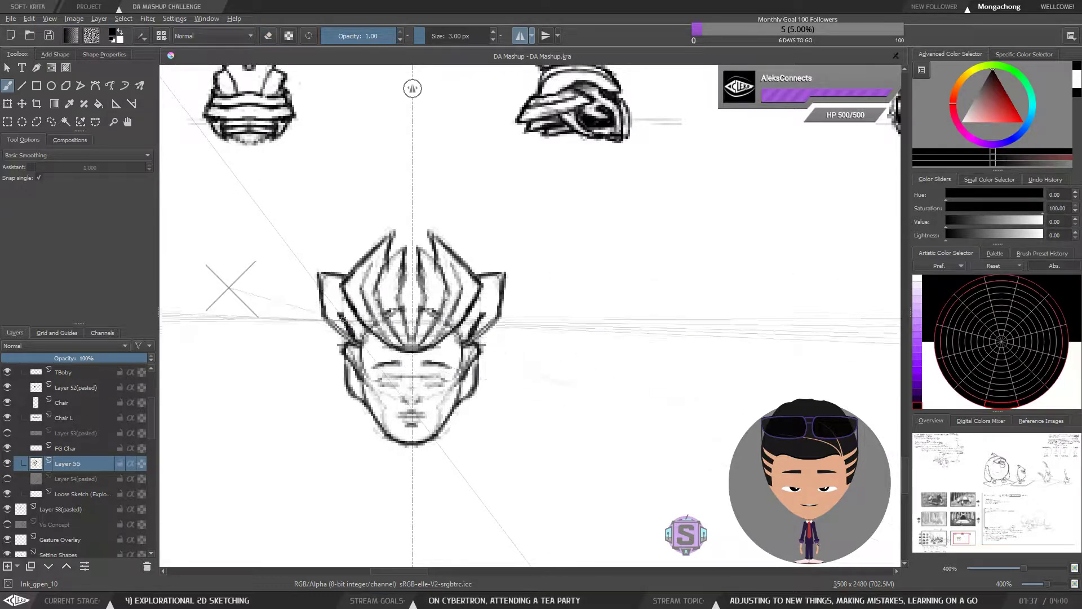
key("e")
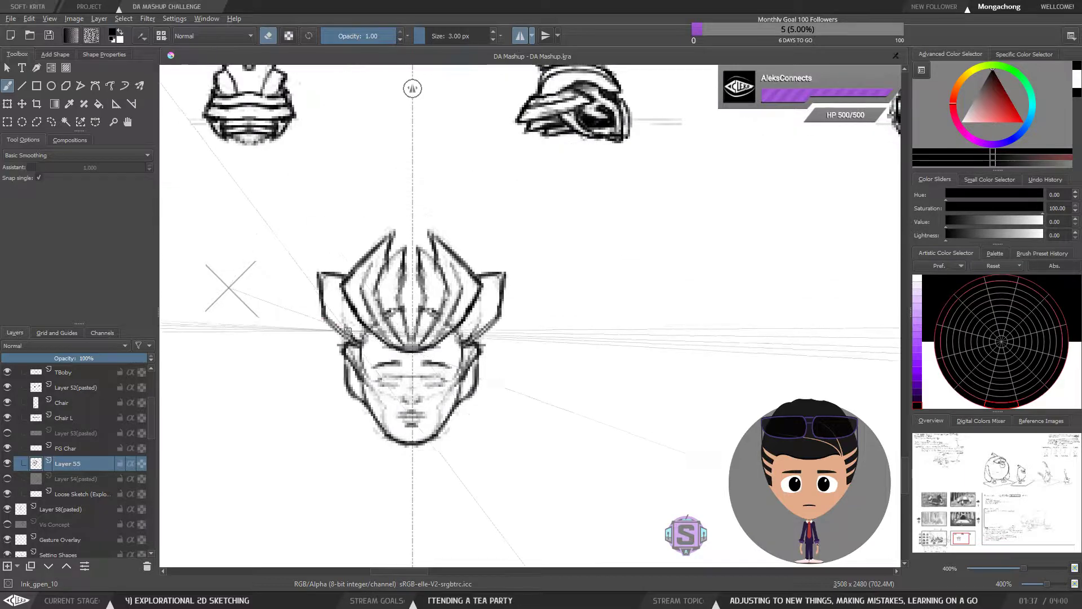
key("e")
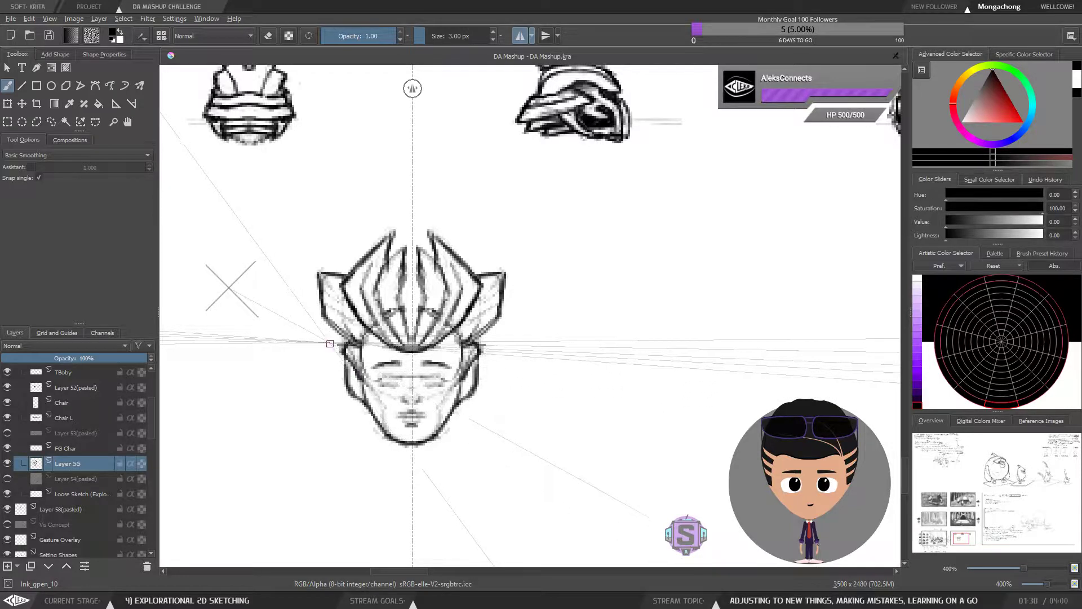
Step: Shade the ears and draw a thin upturned prong extending outward from the top of each ear
mouse_move(434, 445)
left_mouse_down()
mouse_move(441, 403)
mouse_move(469, 377)
mouse_move(461, 393)
mouse_move(456, 367)
left_mouse_up()
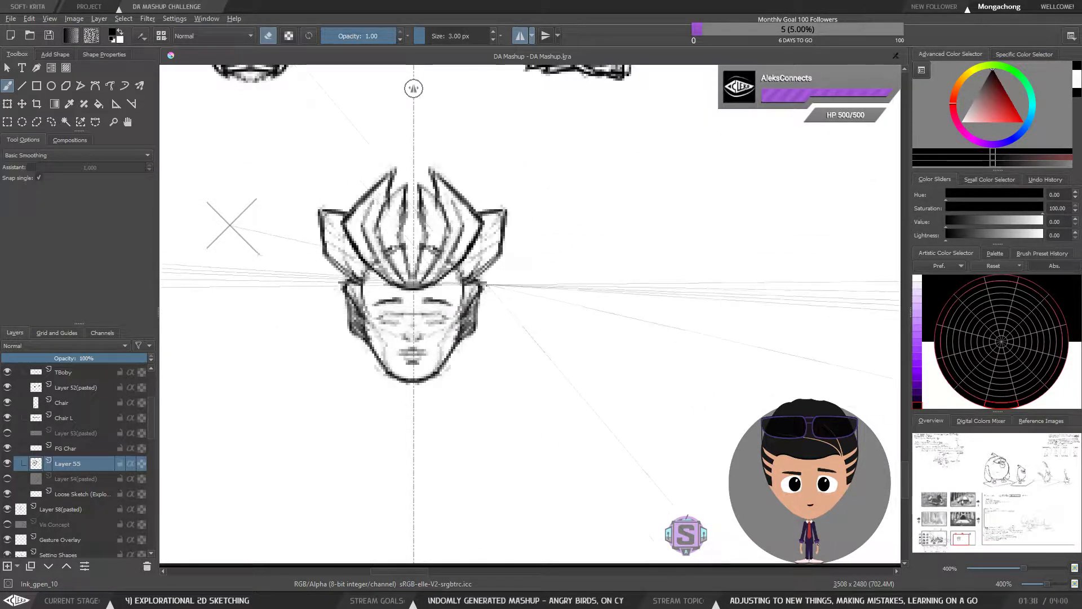
key("e")
mouse_move(465, 283)
left_mouse_down()
mouse_move(514, 274)
mouse_move(522, 258)
left_mouse_up()
Step: Erase the angular side plates with an 8 px eraser and redraw them as slimmer curved blades with a 5 px brush
key("e")
mouse_move(517, 210)
left_mouse_down()
mouse_move(486, 239)
mouse_move(481, 209)
mouse_move(491, 213)
left_mouse_up()
key("bracketright")
key("bracketright")
key("bracketright")
key("bracketright")
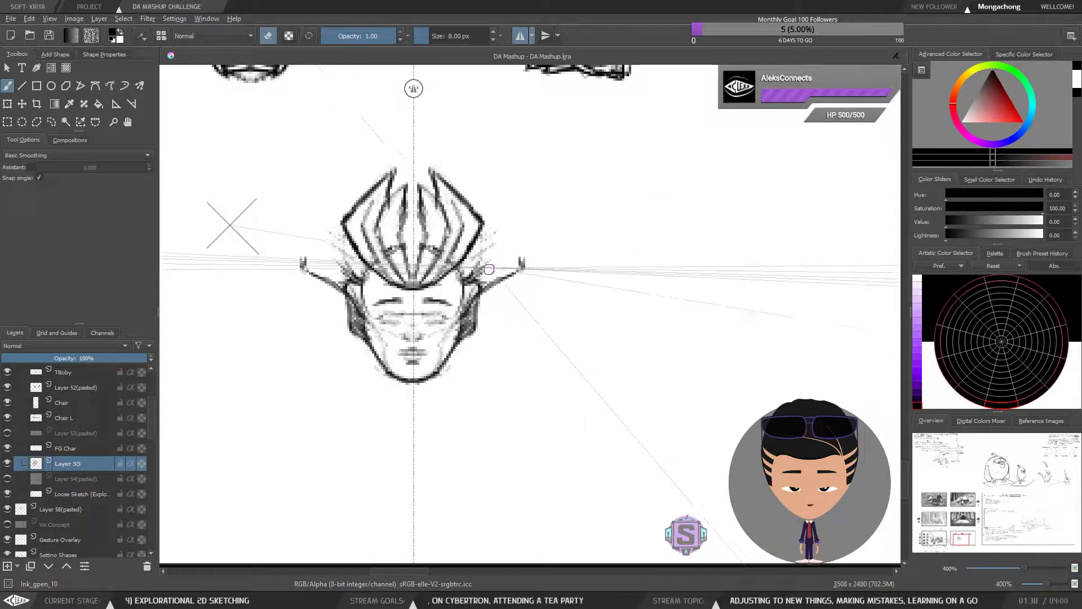
key("e")
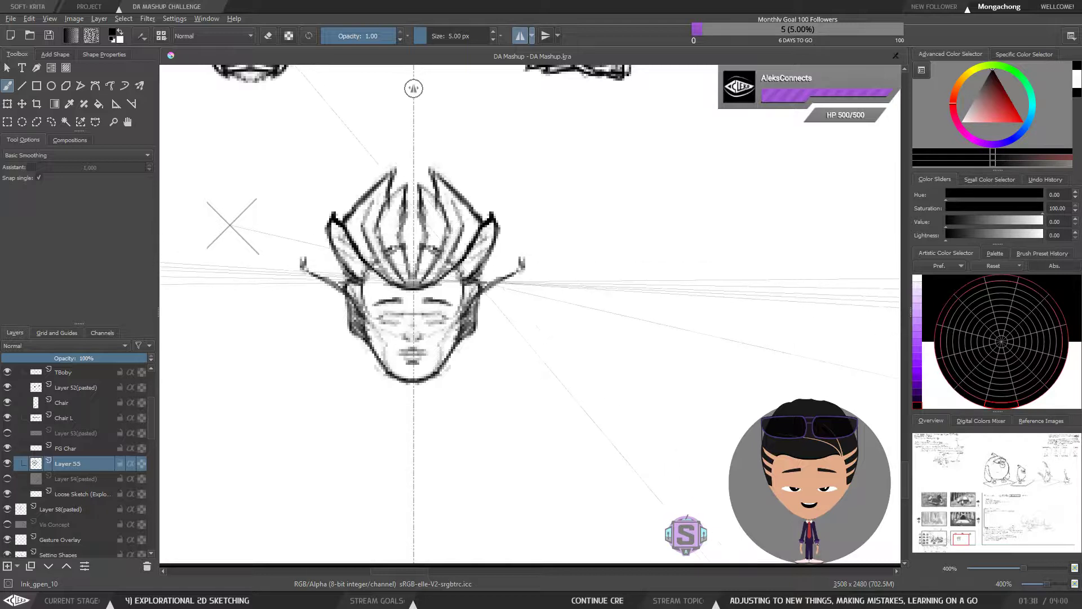
key("e")
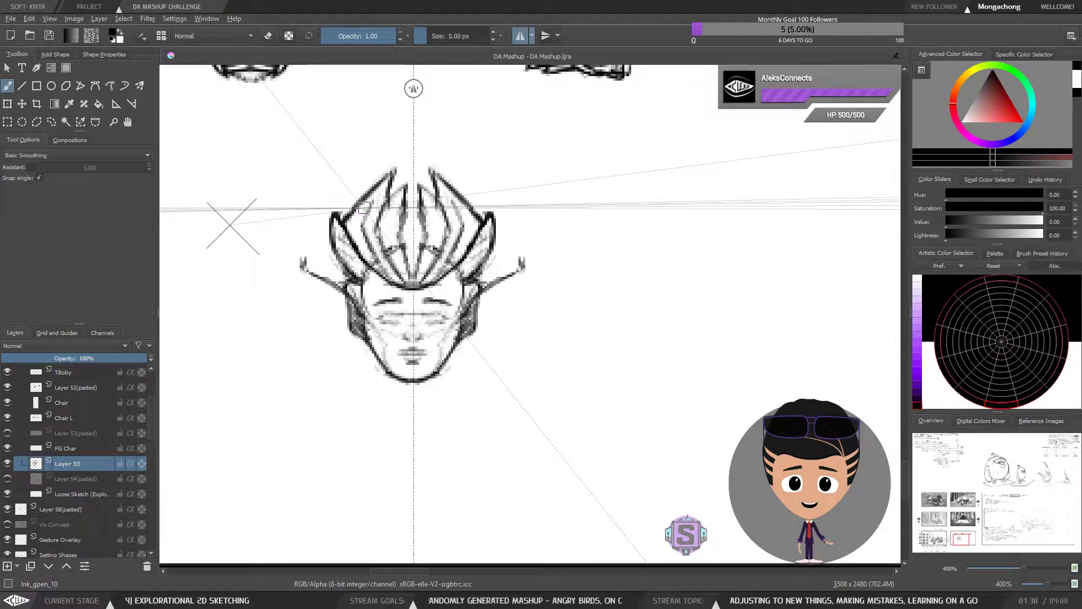
Step: Outline the crest and side blades with a freehand selection, transform them, stretch them taller and raise them slightly
scroll(360, 253, "up", 2)
key("l")
mouse_move(547, 247)
left_mouse_down()
mouse_move(537, 231)
mouse_move(277, 274)
mouse_move(296, 344)
mouse_move(289, 329)
mouse_move(337, 323)
mouse_move(422, 350)
mouse_move(496, 337)
mouse_move(574, 271)
mouse_move(543, 243)
left_mouse_up()
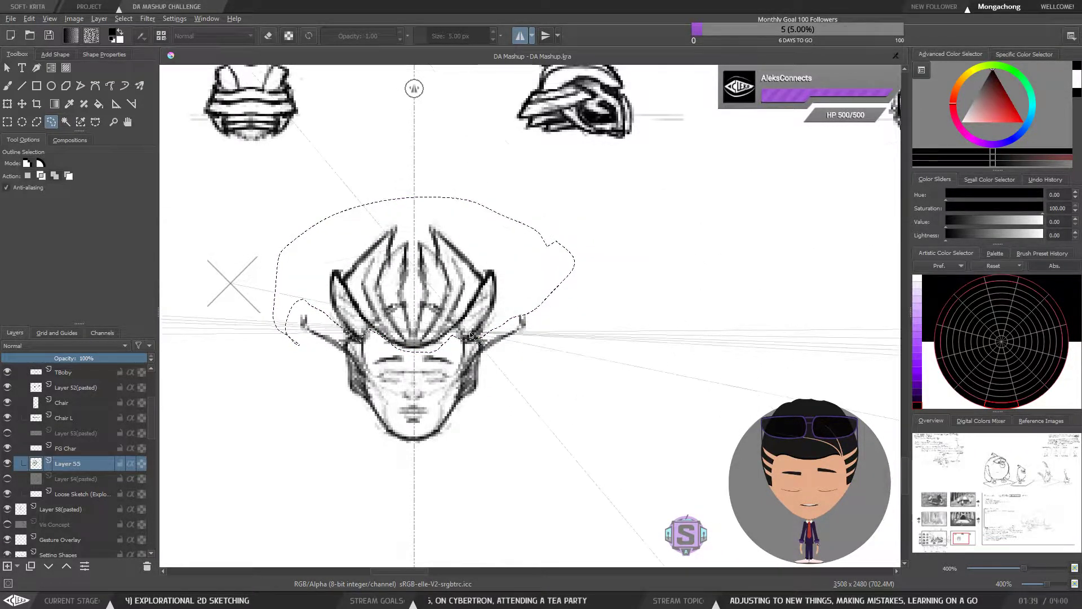
key("t")
key("ctrl+t")
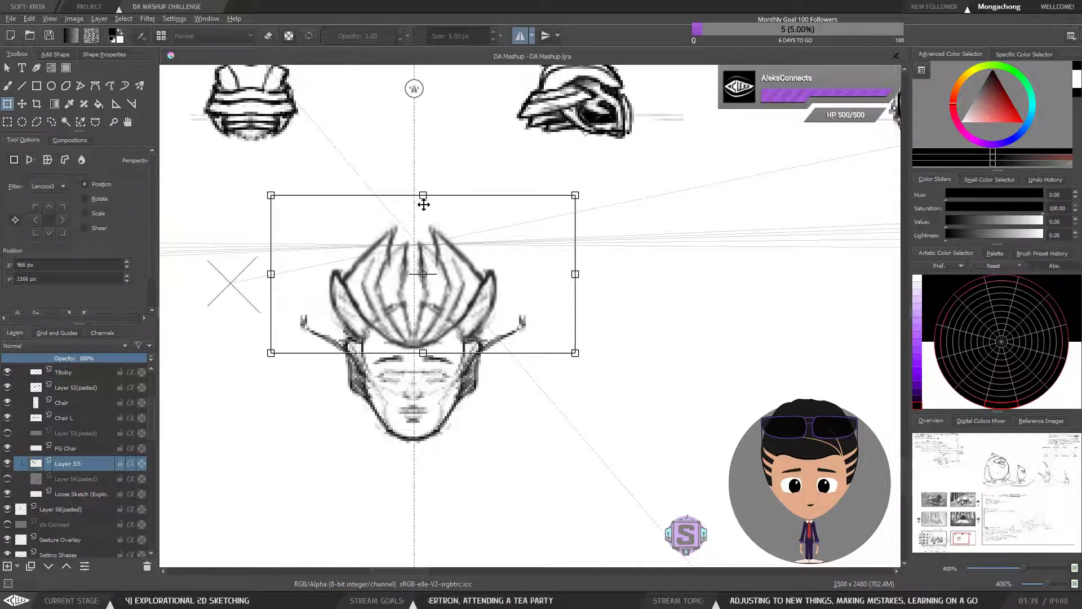
left_click_drag(424, 188, 423, 179)
left_click_drag(418, 345, 418, 332)
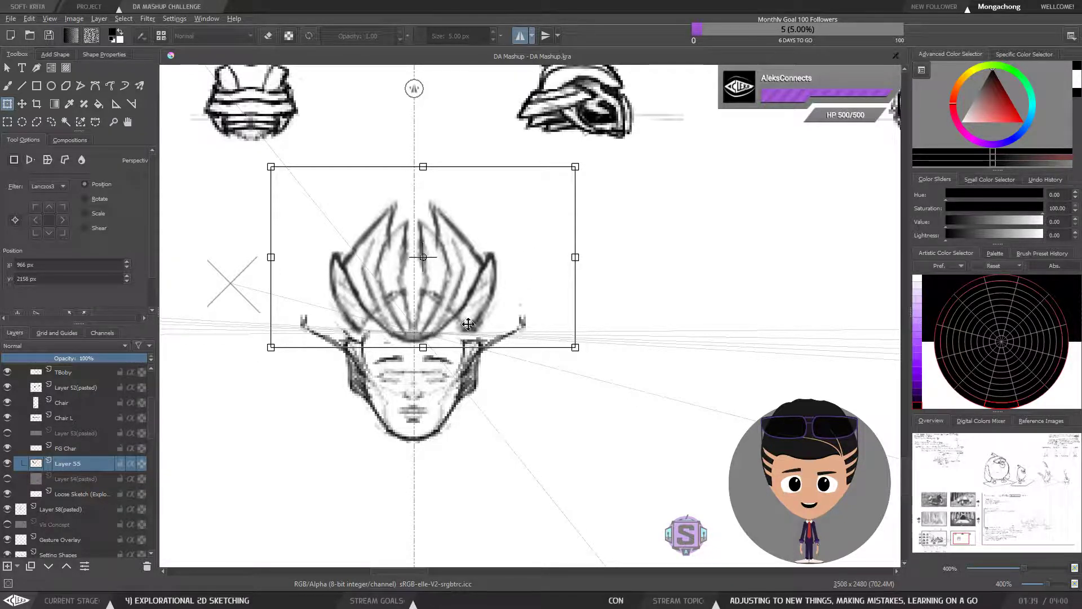
Step: Undo a trial move of the crest over the face, stretch the crest further, nudge it upward and apply the transformation
left_click_drag(466, 326, 431, 415)
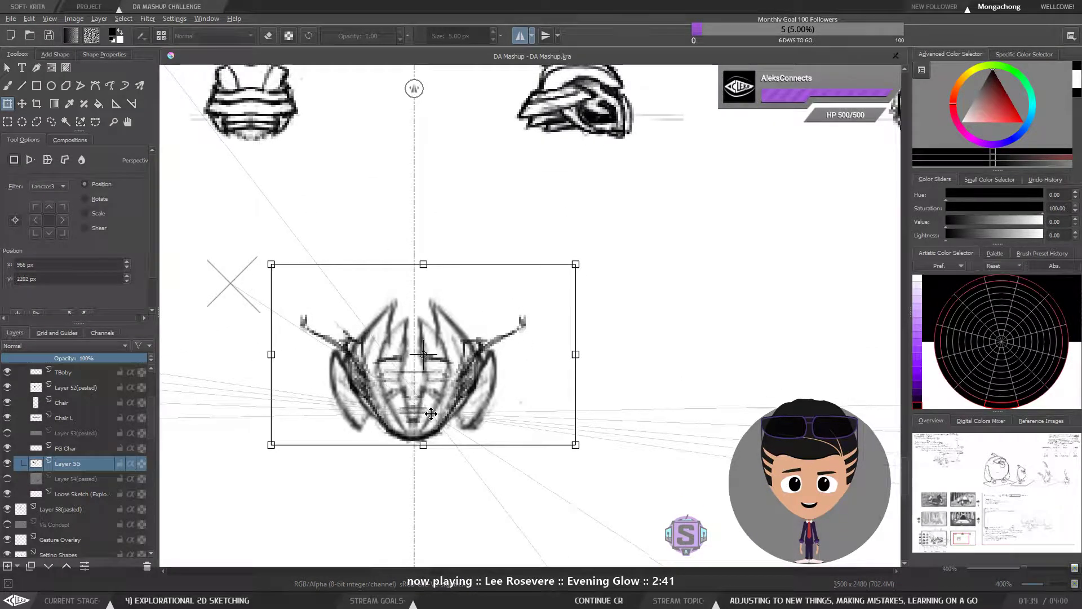
key("ctrl+z")
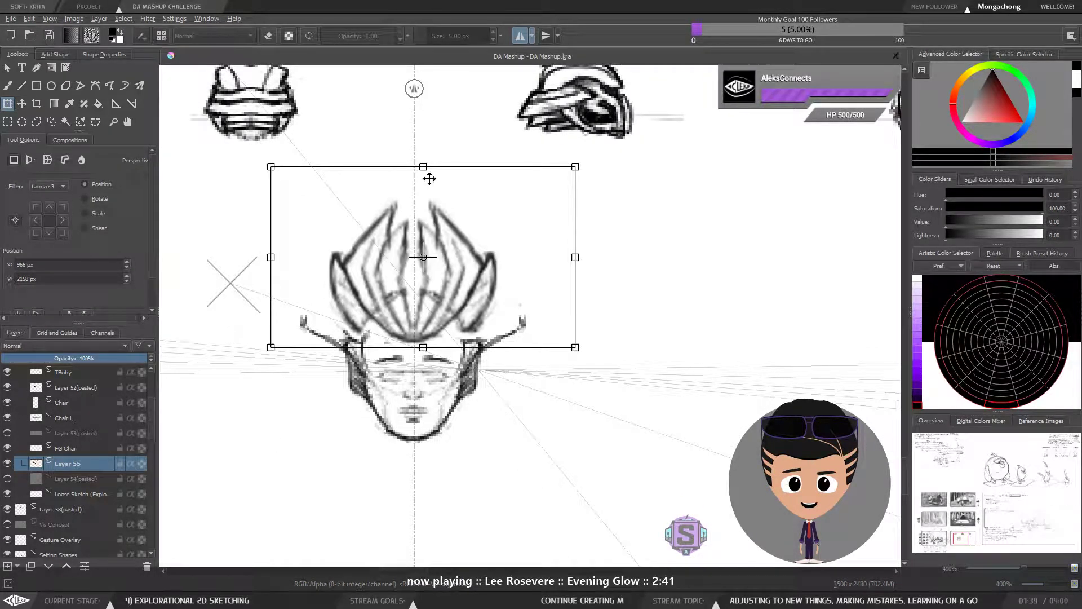
left_click_drag(423, 167, 423, 155)
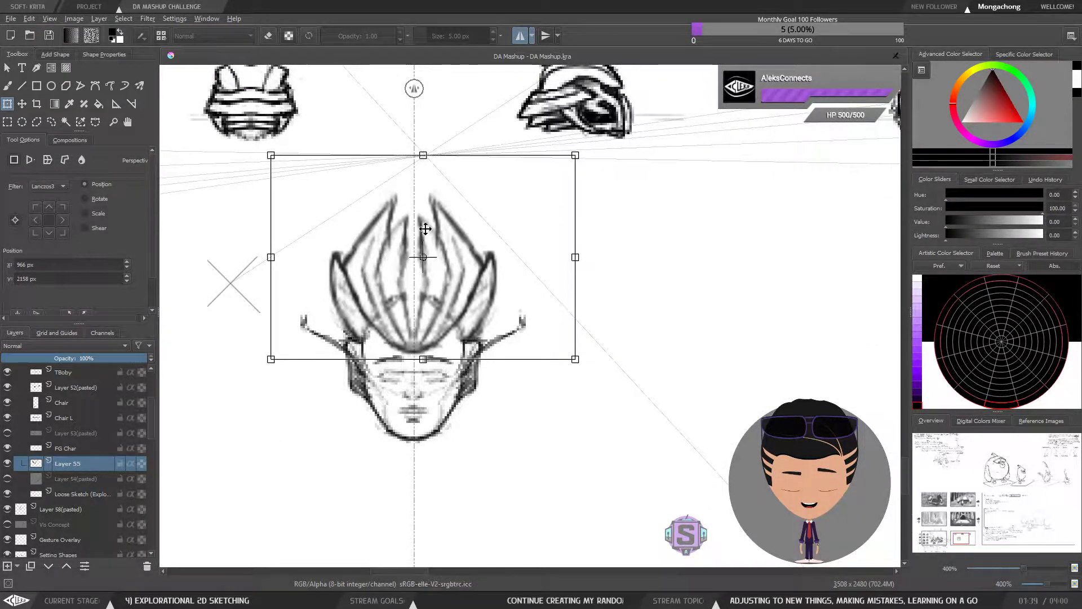
left_click_drag(426, 327, 428, 320)
key("Return")
key("b")
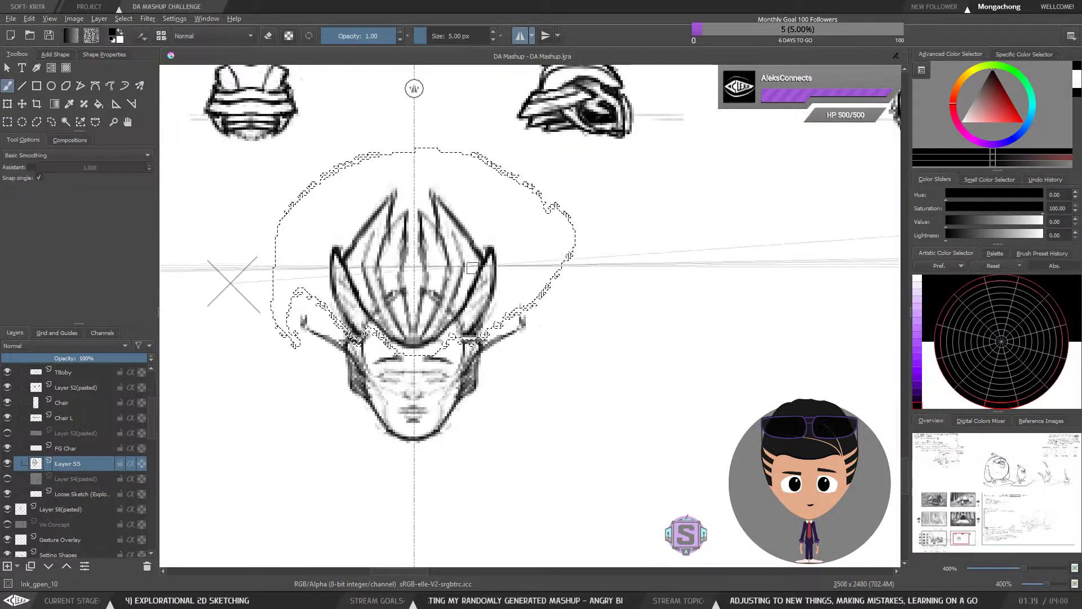
Step: Outline the crest and side blades with a new freehand selection and move them slightly up, away from the forehead
key("ctrl+shift+a")
key("l")
mouse_move(608, 210)
left_mouse_down()
mouse_move(452, 160)
mouse_move(328, 184)
mouse_move(323, 287)
mouse_move(340, 333)
mouse_move(425, 352)
mouse_move(519, 312)
mouse_move(462, 318)
left_mouse_up()
key("t")
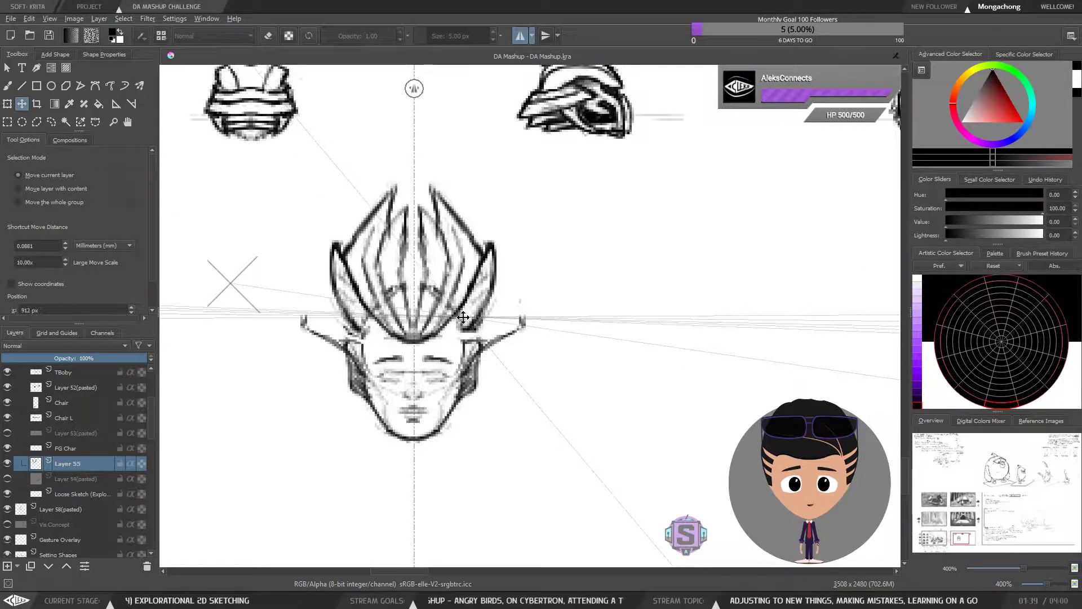
scroll(452, 248, "up", 2)
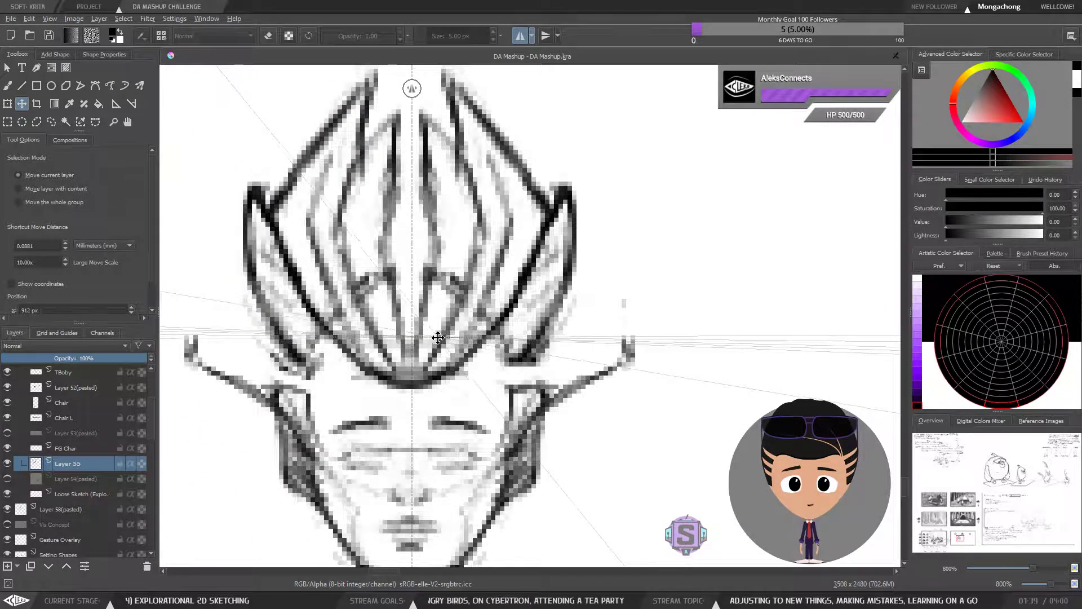
left_click_drag(439, 337, 438, 327)
key("b")
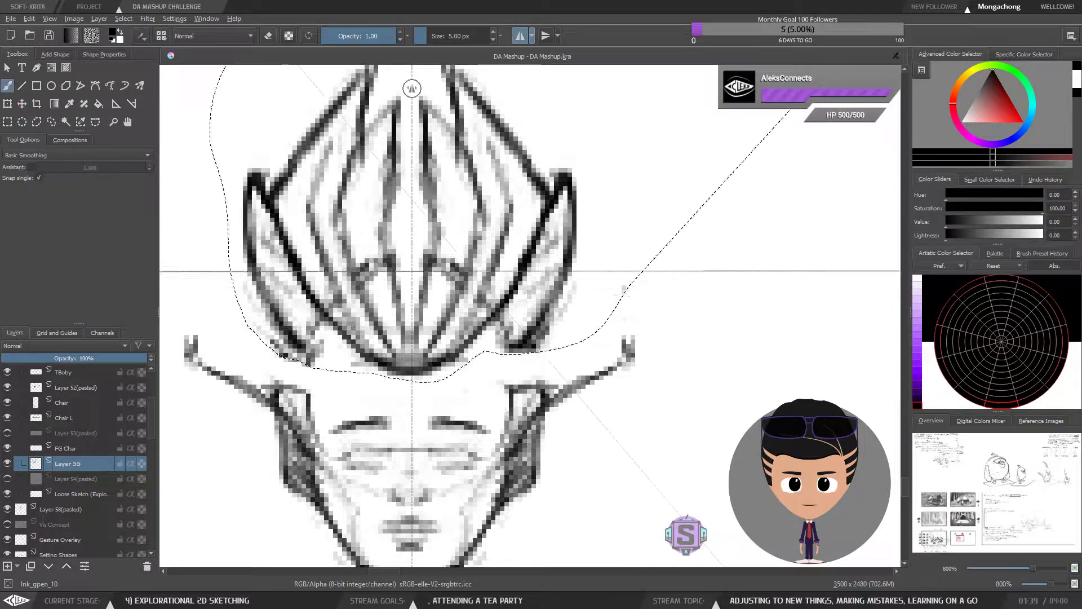
Step: Erase the leftover sketch lines between the base of the crest and the forehead
key("minus")
key("minus")
key("e")
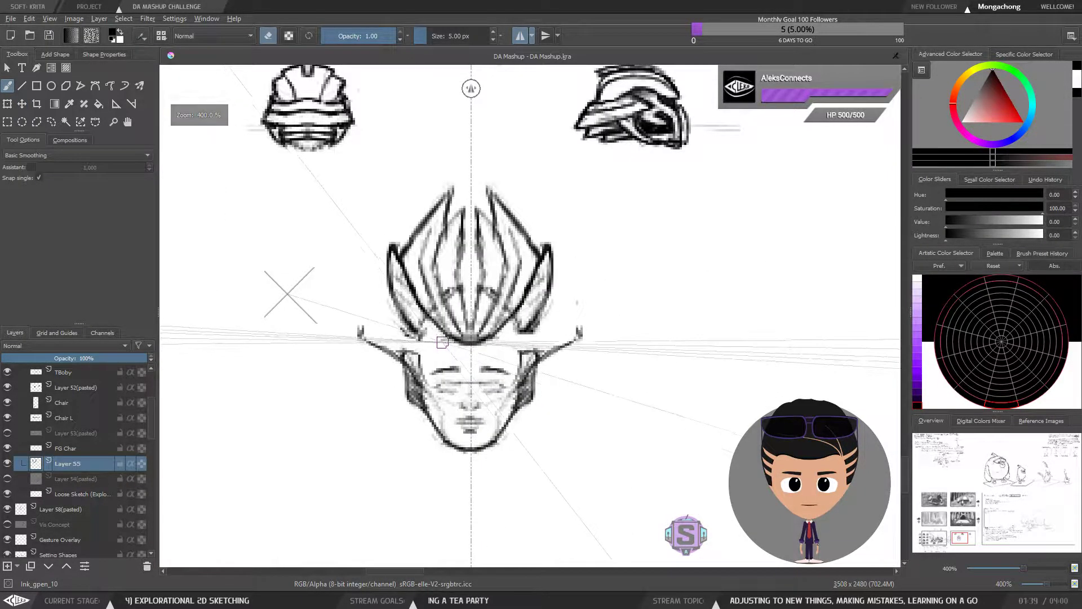
key("plus")
key("plus")
mouse_move(340, 352)
left_mouse_down()
mouse_move(399, 378)
mouse_move(335, 350)
mouse_move(350, 365)
mouse_move(466, 333)
left_mouse_up()
key("minus")
key("minus")
Step: Outline the crest and side blades with a freehand selection, lower them onto the forehead and clear the selection
key("ctrl+shift+r")
mouse_move(620, 235)
left_mouse_down()
mouse_move(498, 166)
mouse_move(379, 282)
mouse_move(418, 350)
mouse_move(360, 338)
mouse_move(367, 330)
left_mouse_up()
key("t")
left_click_drag(503, 325, 514, 336)
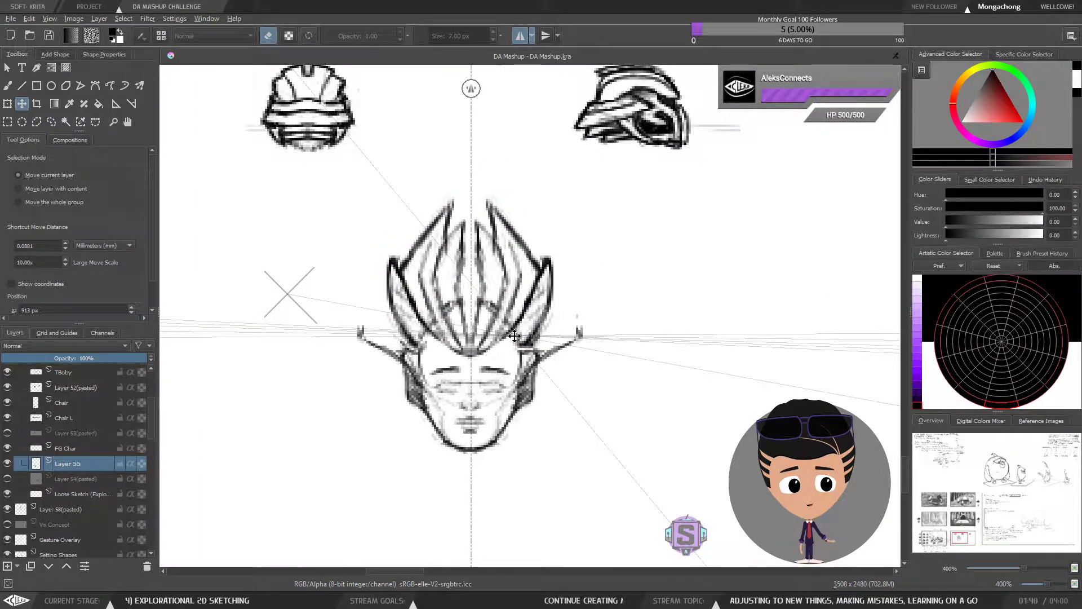
key("b")
key("ctrl+shift+a")
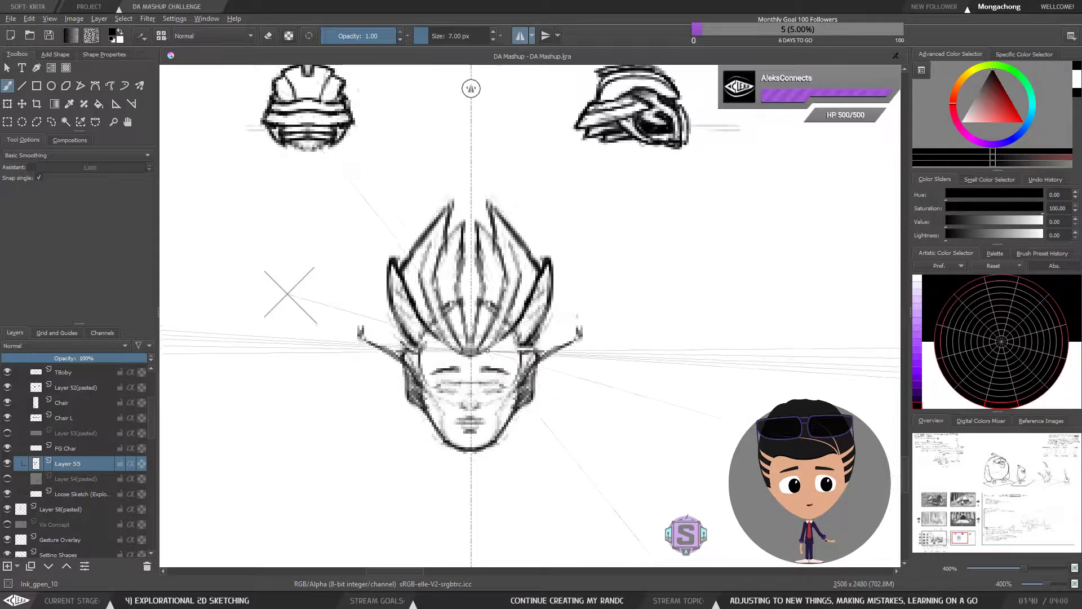
Step: Redraw the crest's lower rim above the forehead with a 7 px brush and eraser, undoing the last stroke
key("e")
left_click_drag(491, 354, 478, 354)
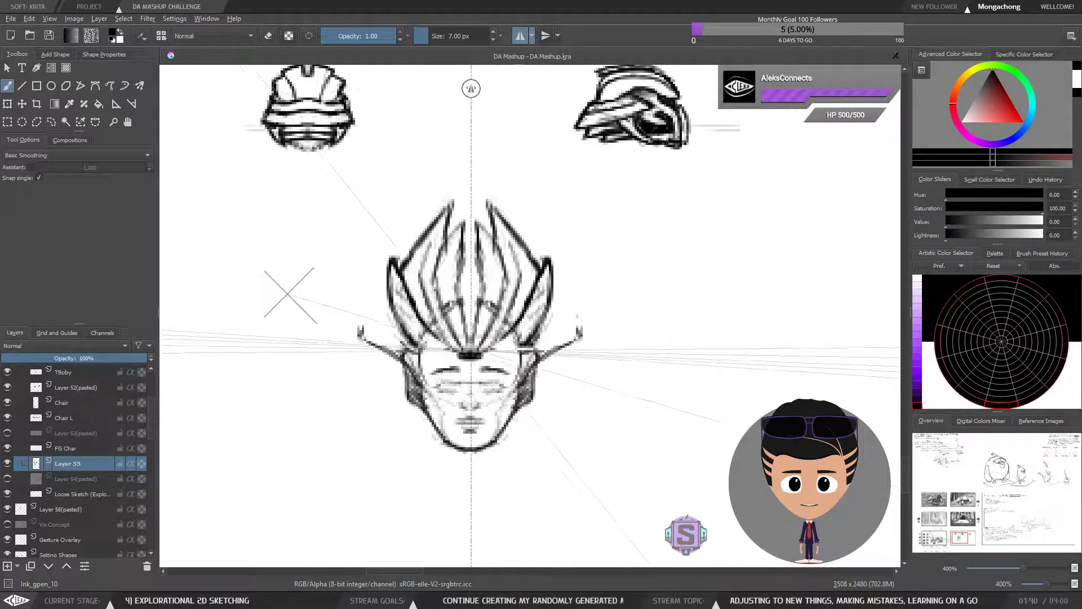
key("e")
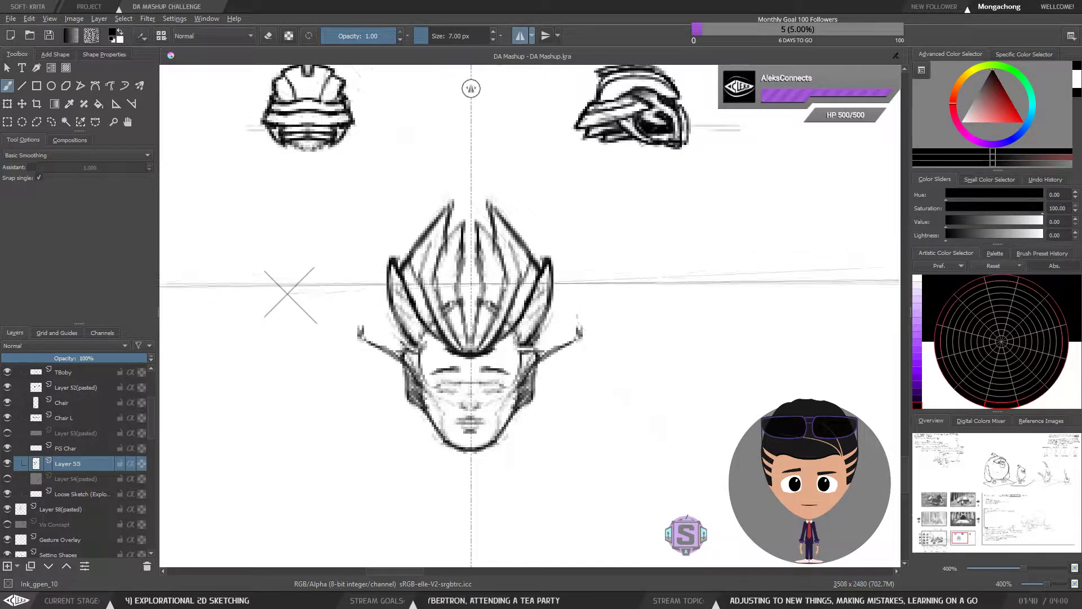
key("ctrl+z")
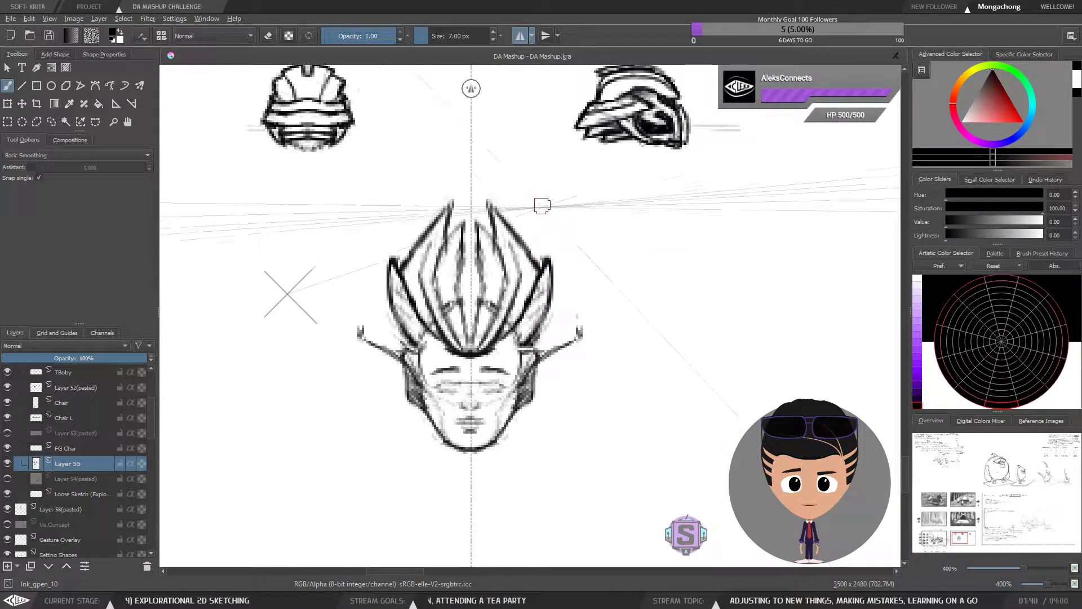
Step: Draw an inner V-shaped band along the crest's lower edges and redraw the side blades with bolder outlines reaching higher
key("e")
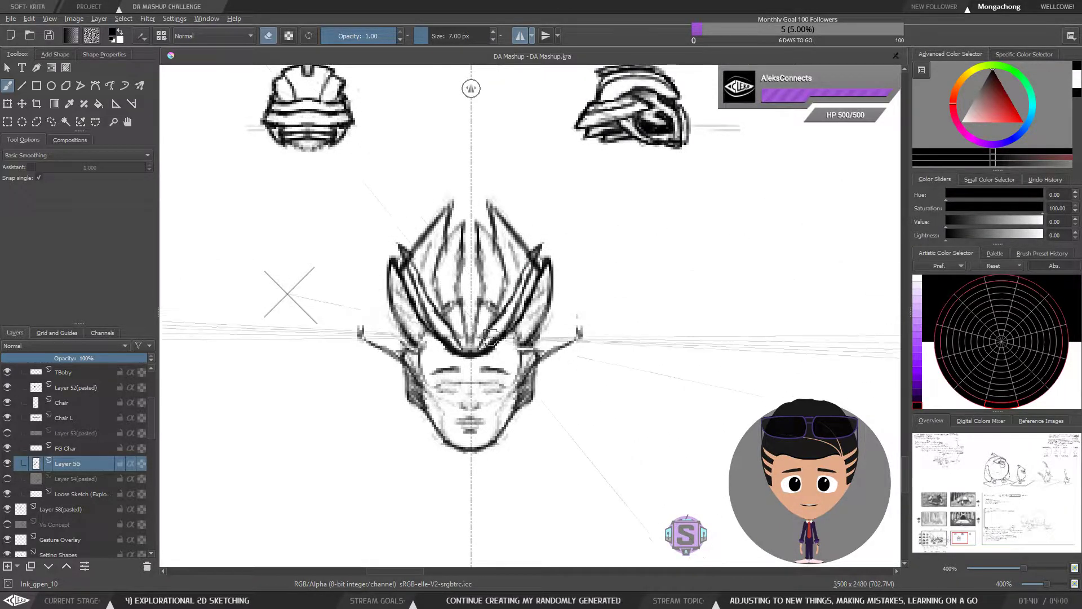
key("e")
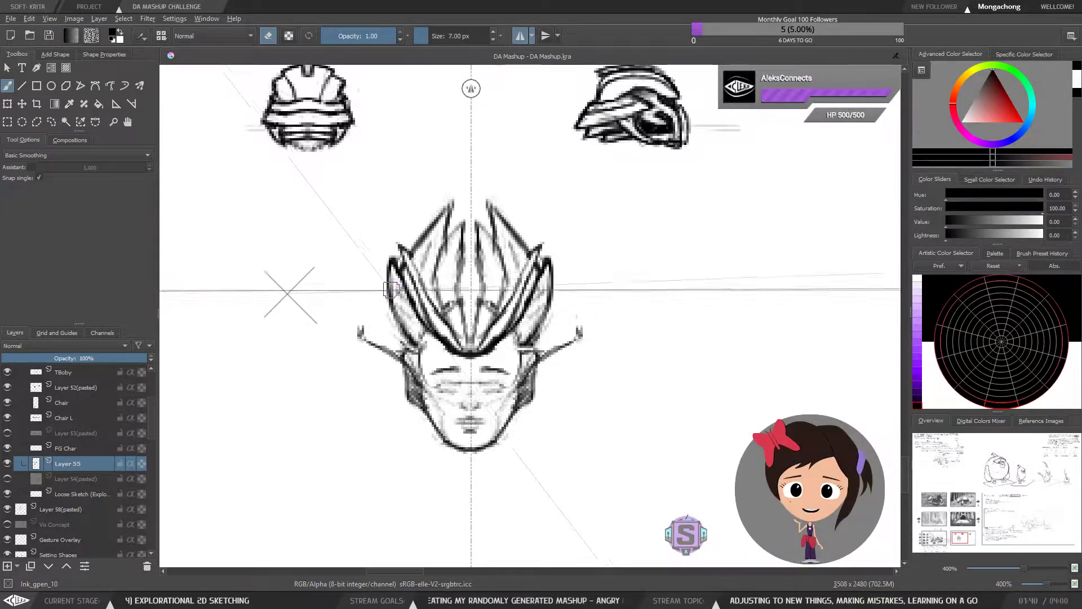
key("e")
key("e")
key("e")
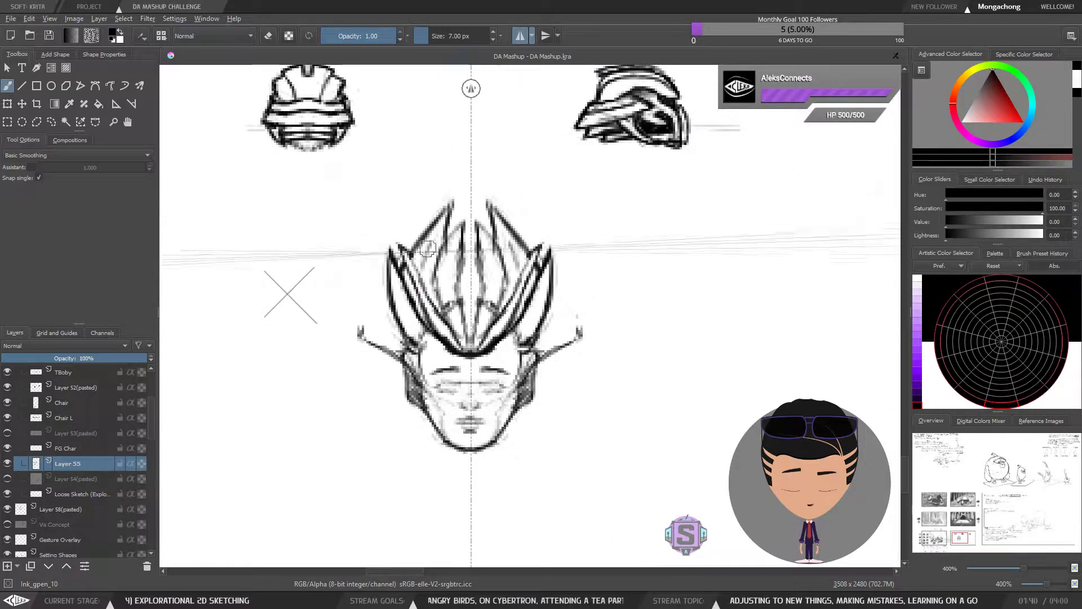
Step: Clean up the crest's base, add a short central stem and draw horizontal ribs across the middle of the crest
key("e")
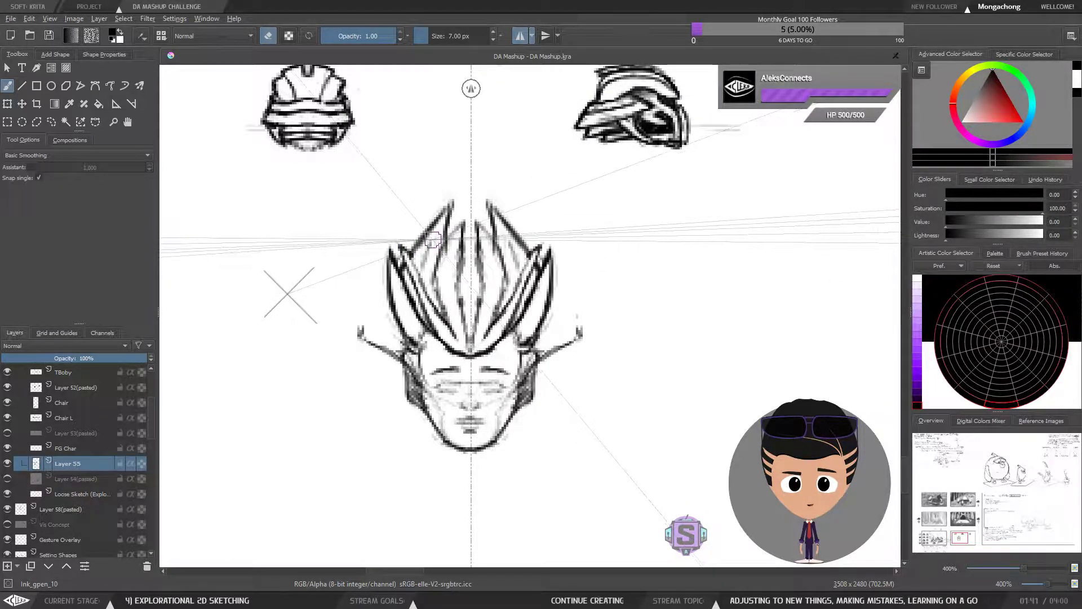
key("e")
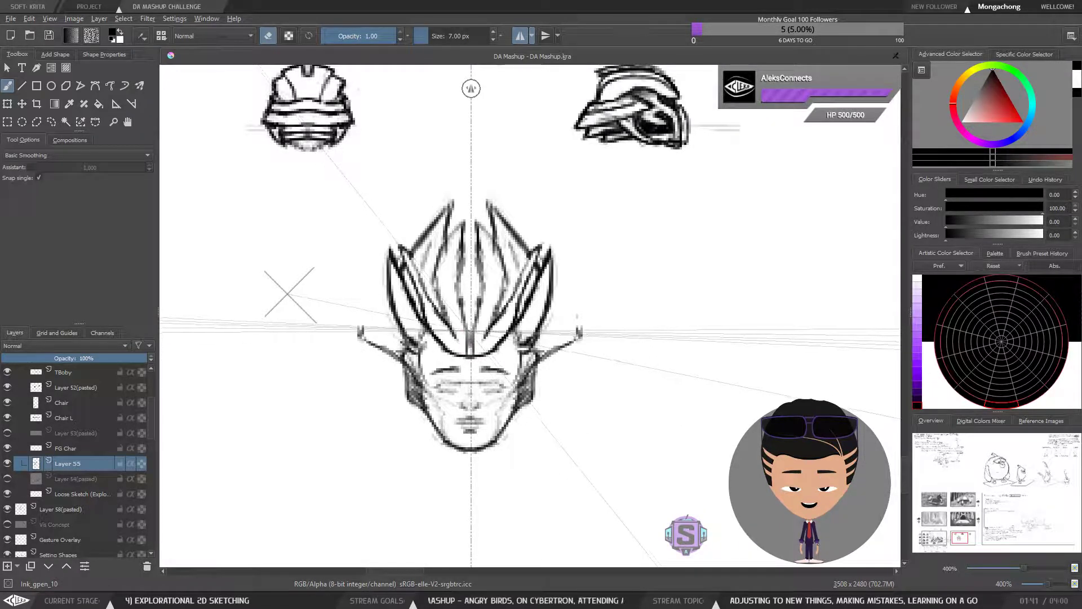
left_click_drag(468, 302, 471, 243)
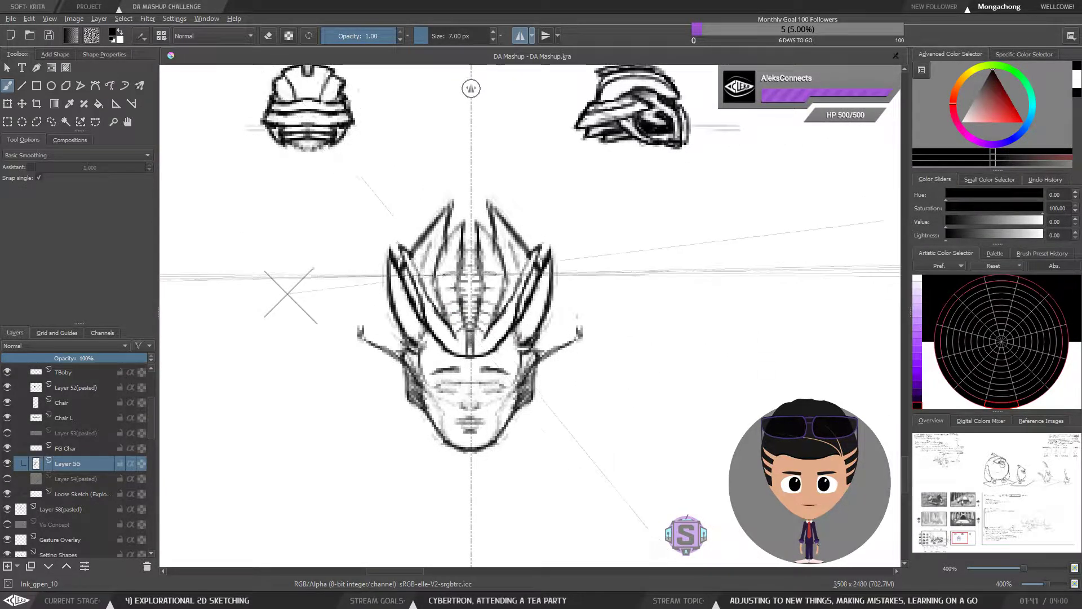
Step: Rework the thin prongs above the ears into flared, folded fins with inner contour lines and shading
key("ctrl+minus")
key("ctrl+minus")
key("ctrl+plus")
key("ctrl+plus")
mouse_move(537, 331)
left_mouse_down()
mouse_move(520, 343)
mouse_move(456, 310)
mouse_move(499, 340)
left_mouse_up()
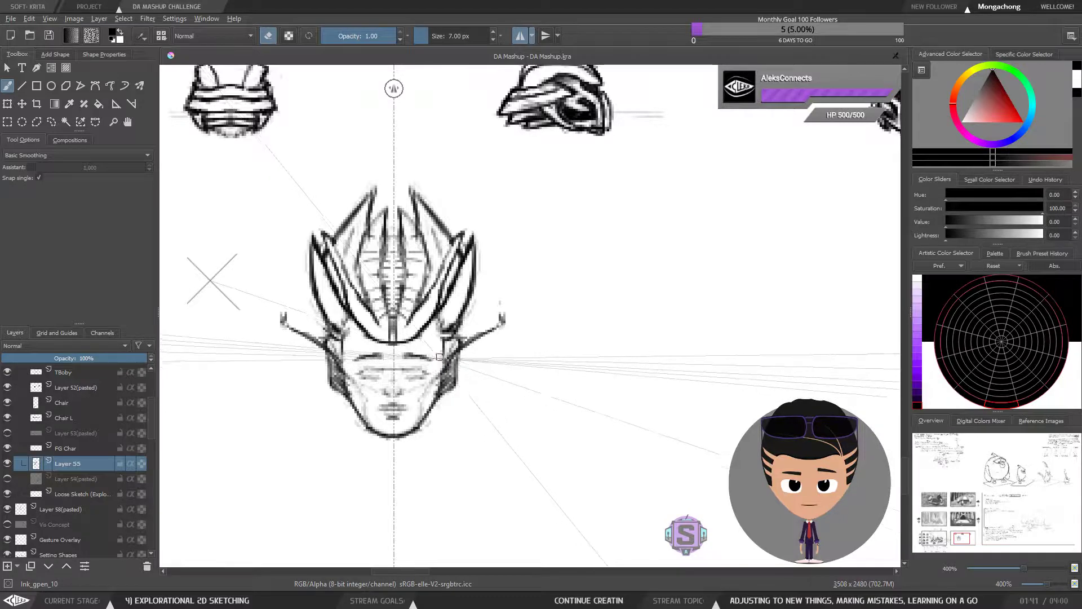
key("e")
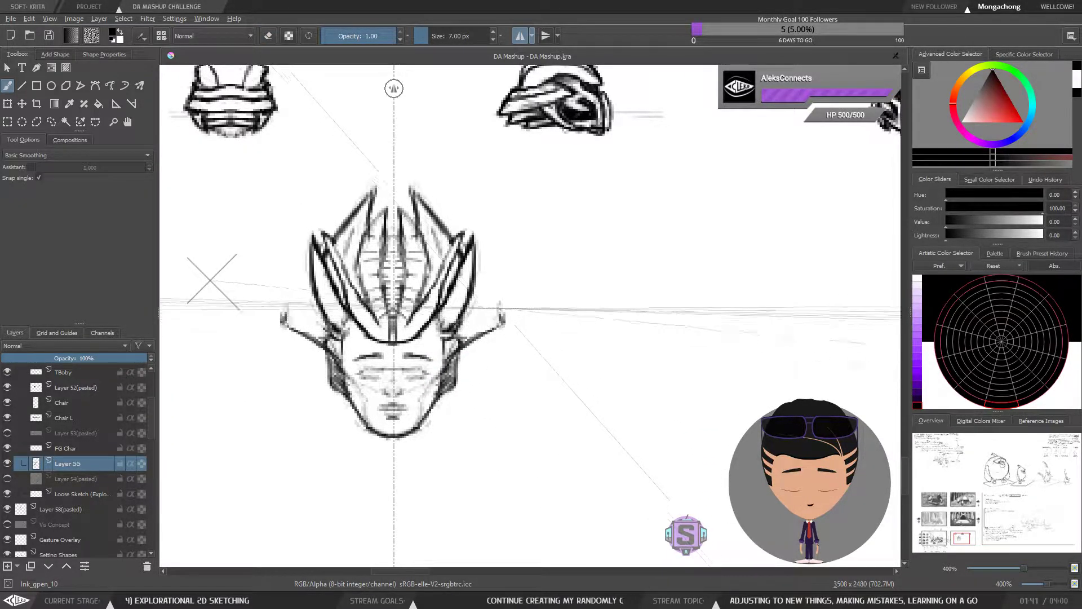
key("e")
key("e")
mouse_move(499, 317)
left_mouse_down()
mouse_move(511, 291)
mouse_move(492, 285)
left_mouse_up()
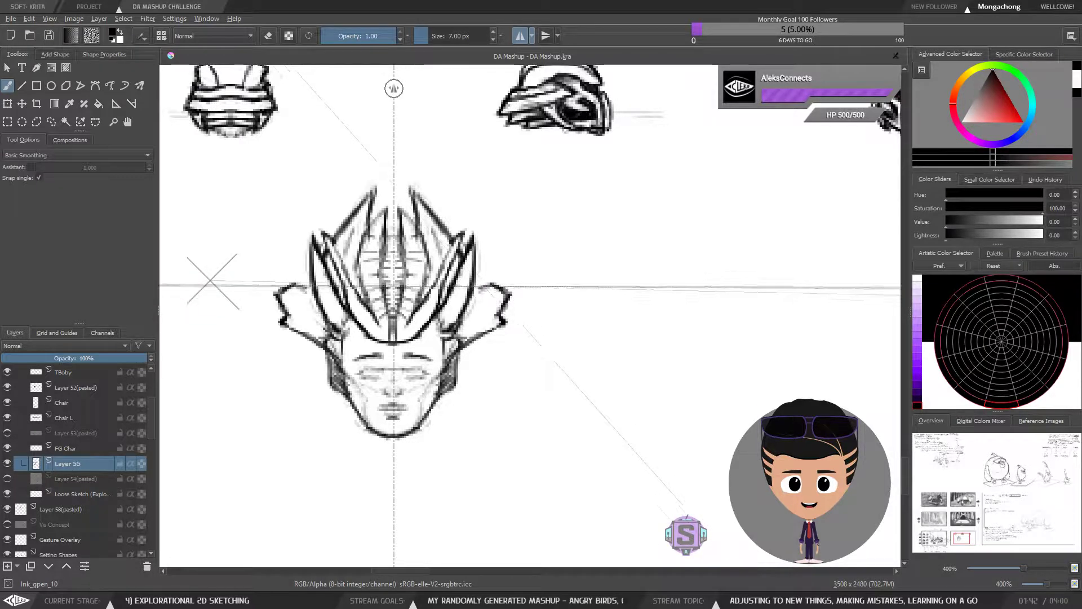
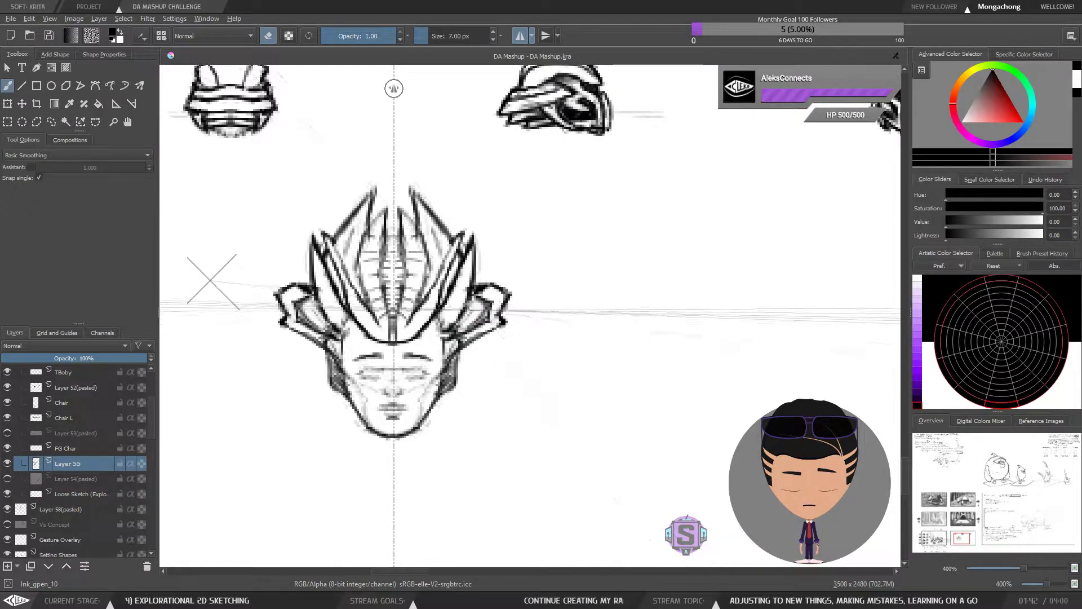
Step: Compare the crested head with the helmet designs and the tea party scene in the neighbouring frame
scroll(473, 310, "down", 2)
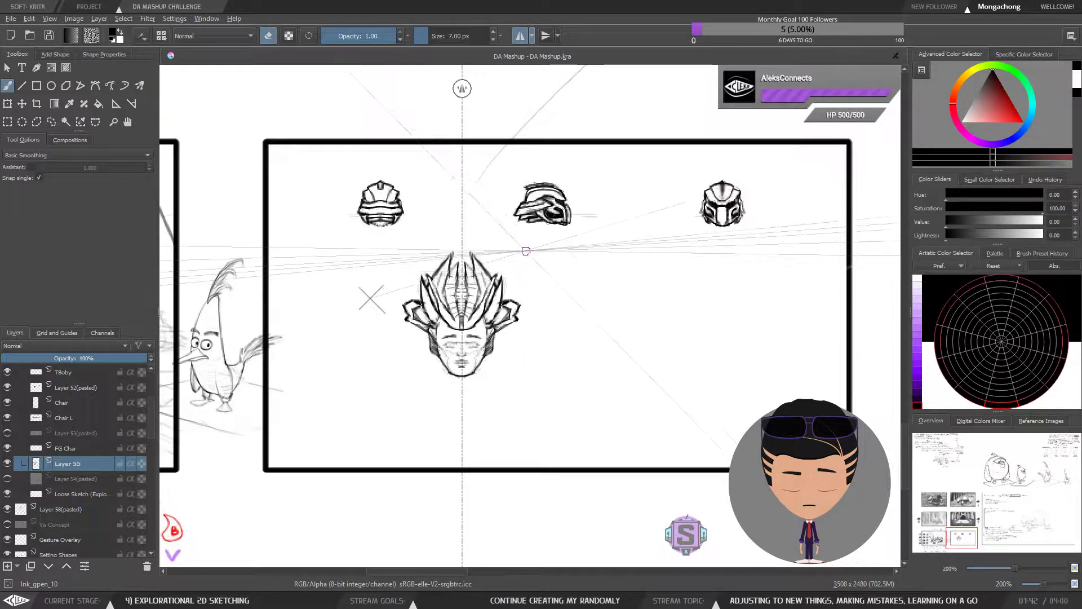
key("minus")
key("plus")
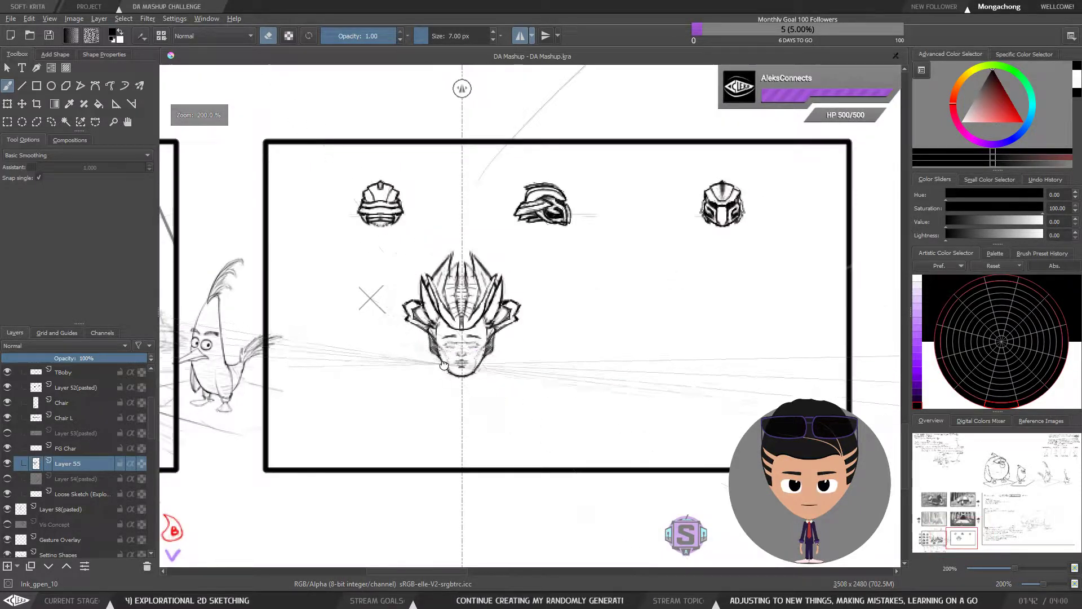
left_click_drag(450, 364, 657, 363)
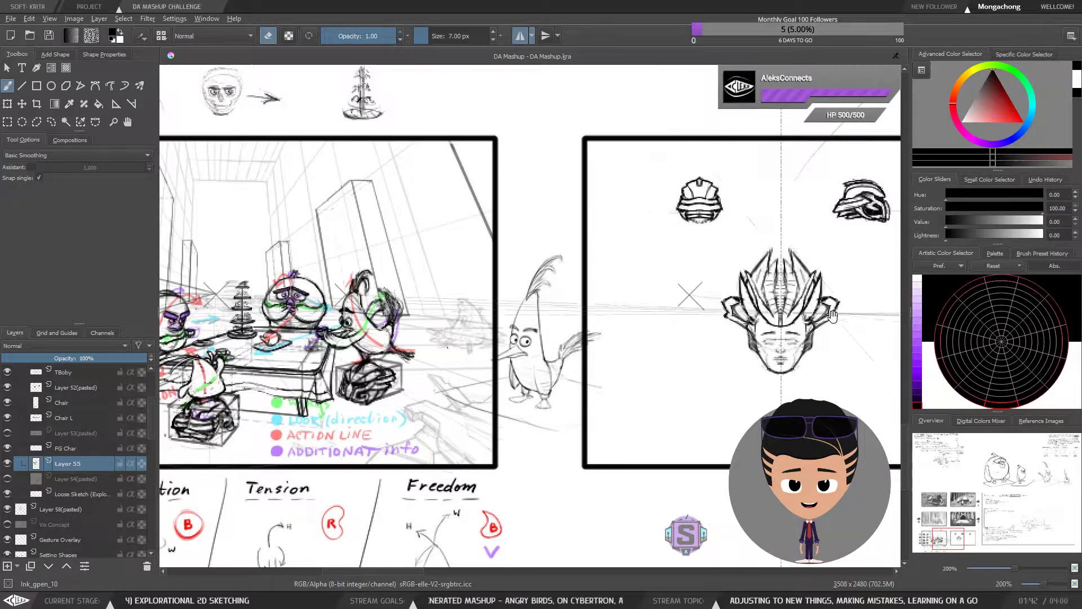
left_click_drag(787, 304, 766, 303)
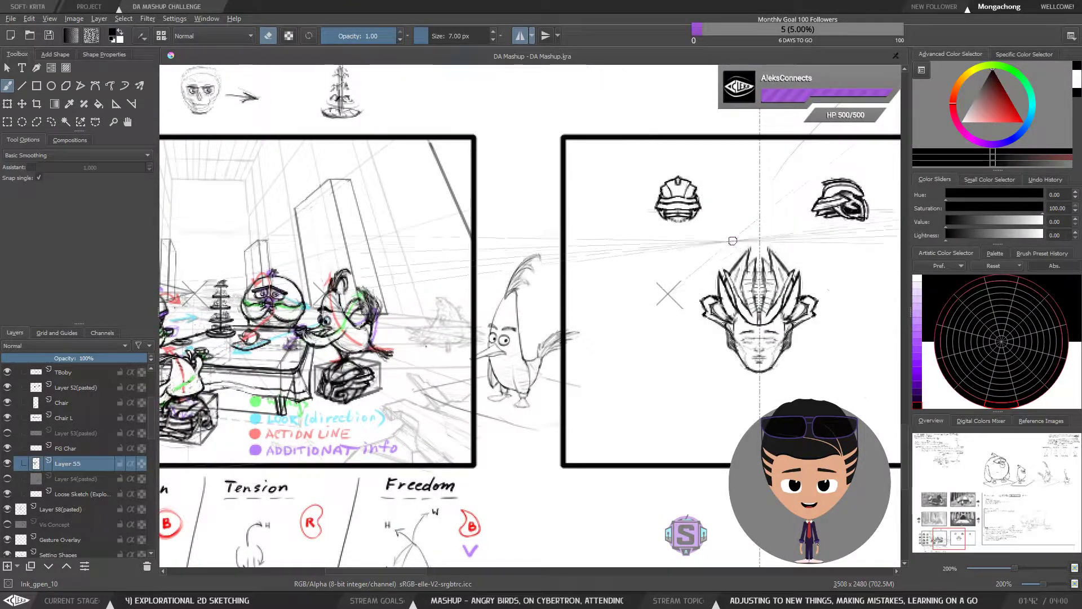
left_click_drag(316, 372, 456, 372)
left_click_drag(247, 394, 461, 362)
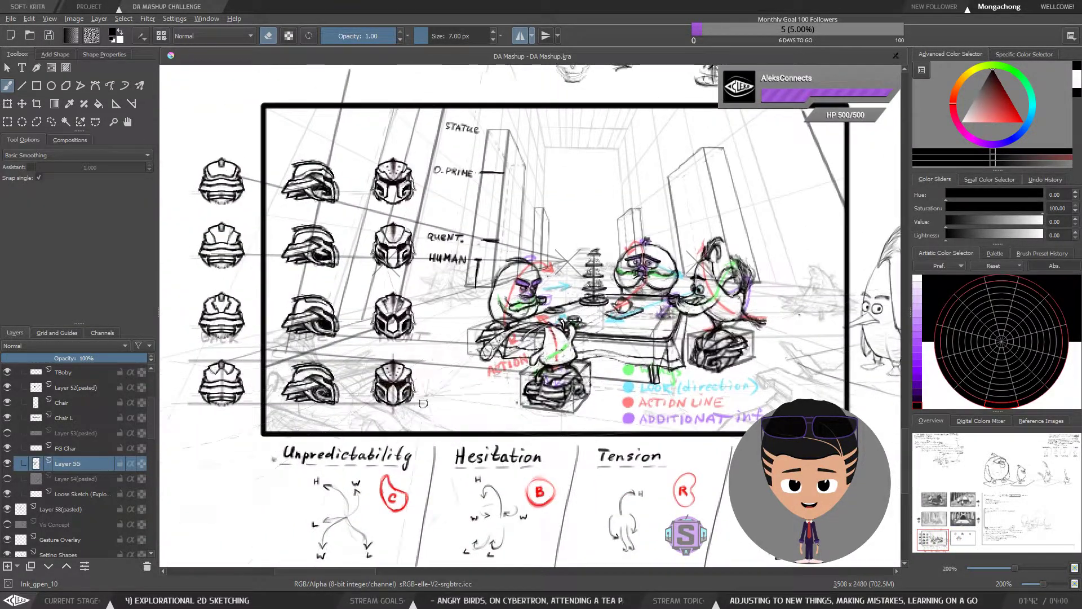
left_click_drag(879, 376, 551, 393)
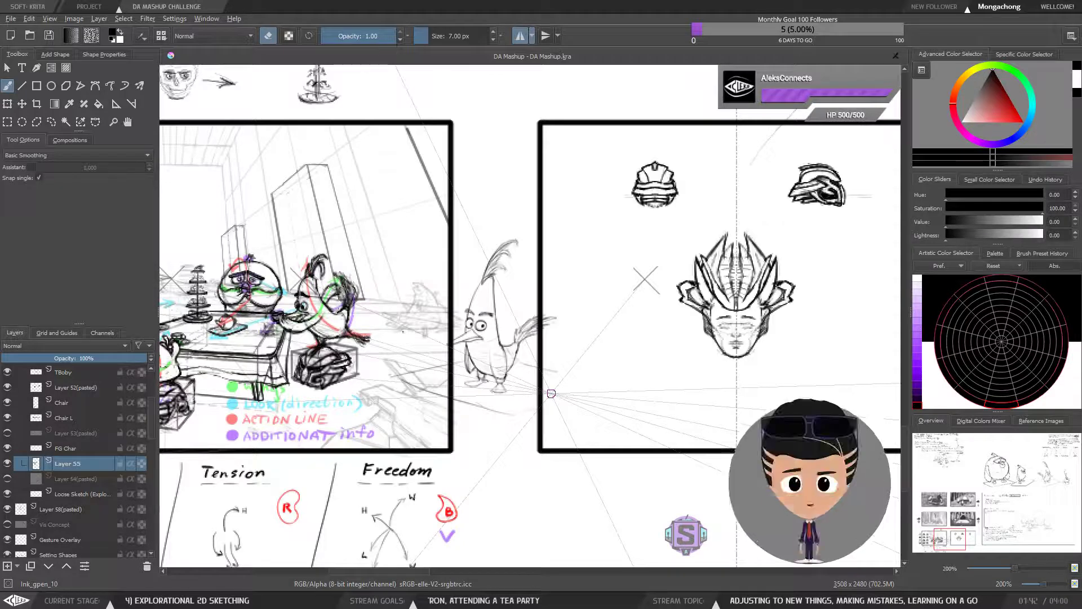
left_click_drag(738, 317, 532, 312)
scroll(532, 311, "up", 2)
mouse_move(547, 245)
left_mouse_down()
mouse_move(508, 297)
mouse_move(510, 311)
left_mouse_up()
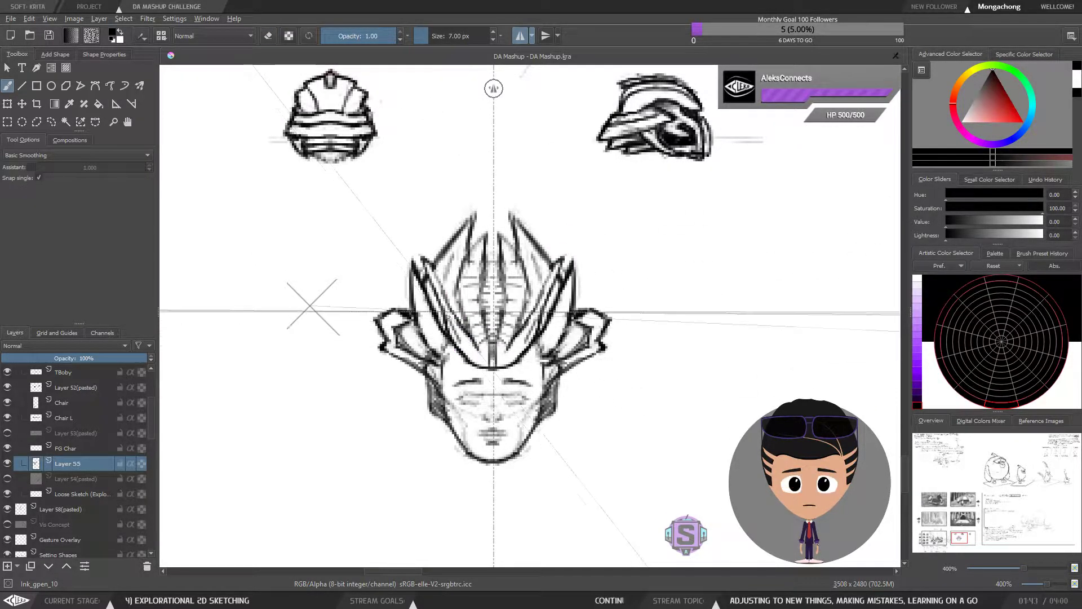
Step: Erase the straight side blades and the tips of the inner band and redraw them as slimmer, outward-curving horns
key("e")
key("e")
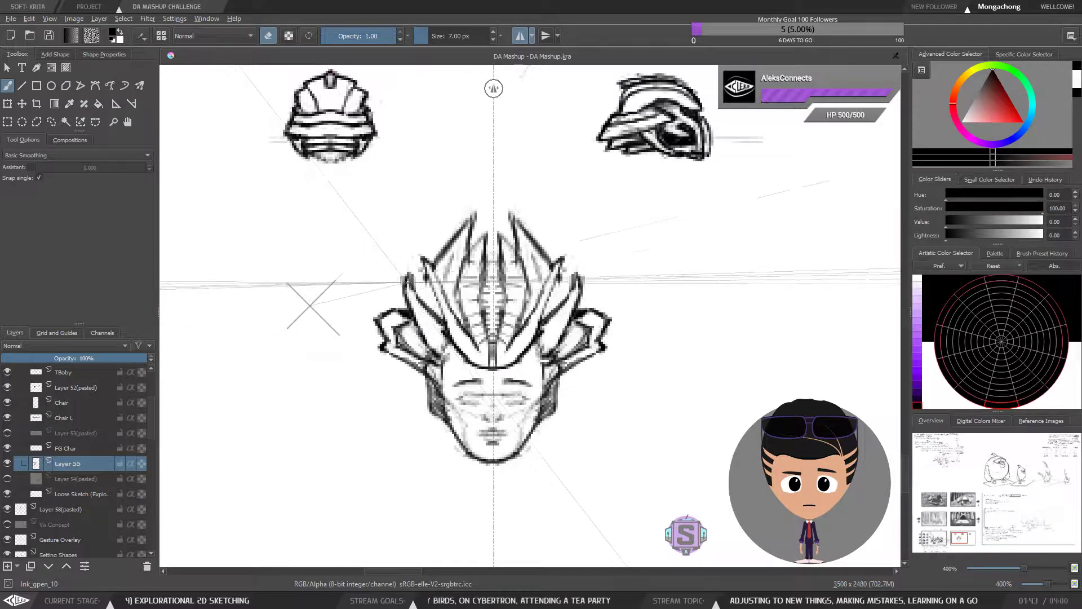
key("e")
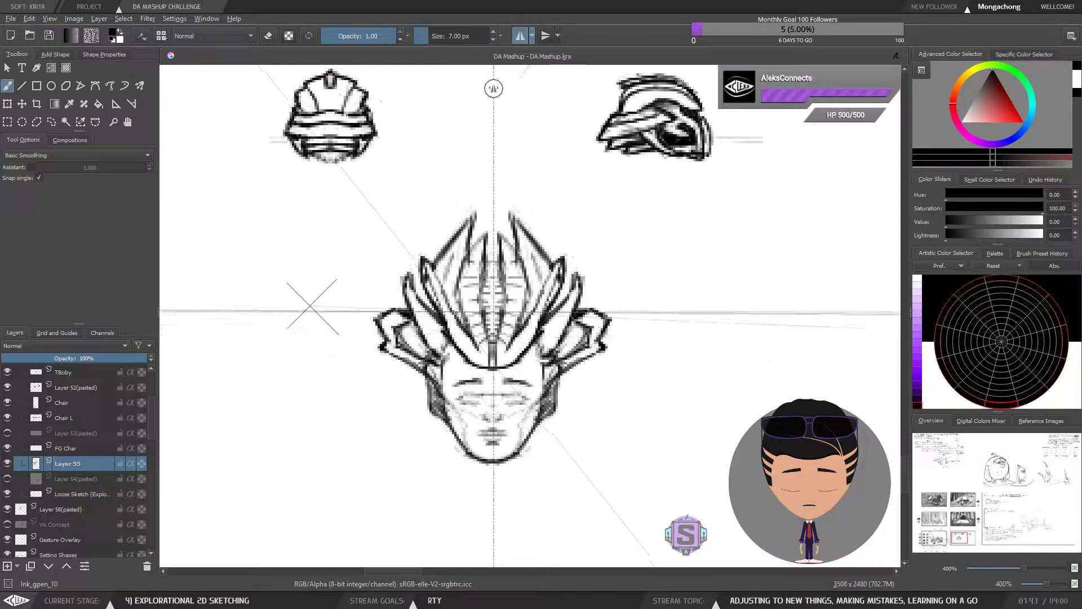
key("e")
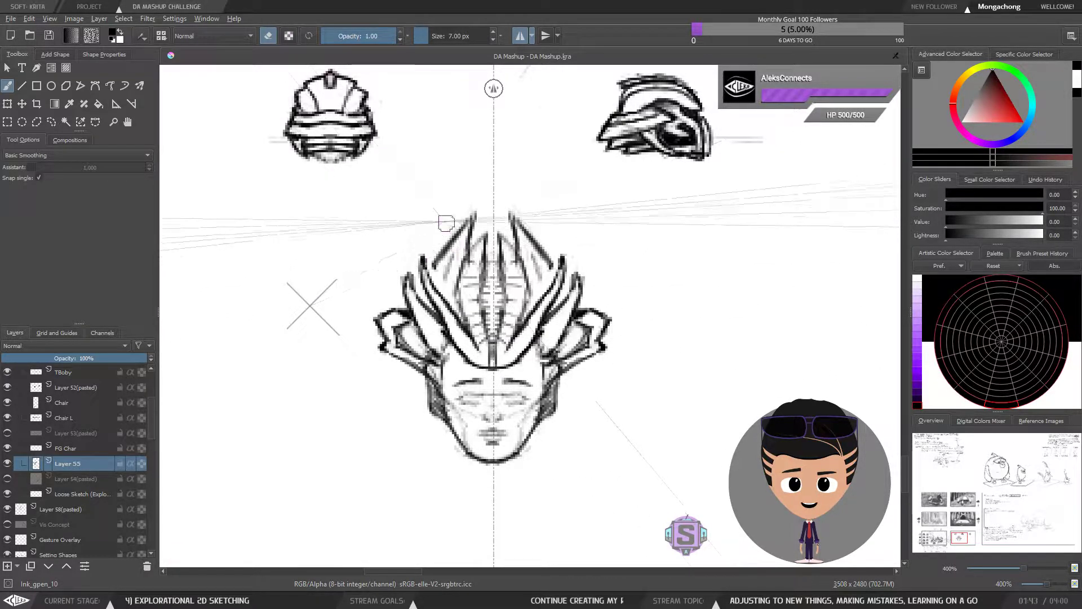
Step: Outline the ribbed centre of the crest with heavier curved edges and reshape its top into small points
key("e")
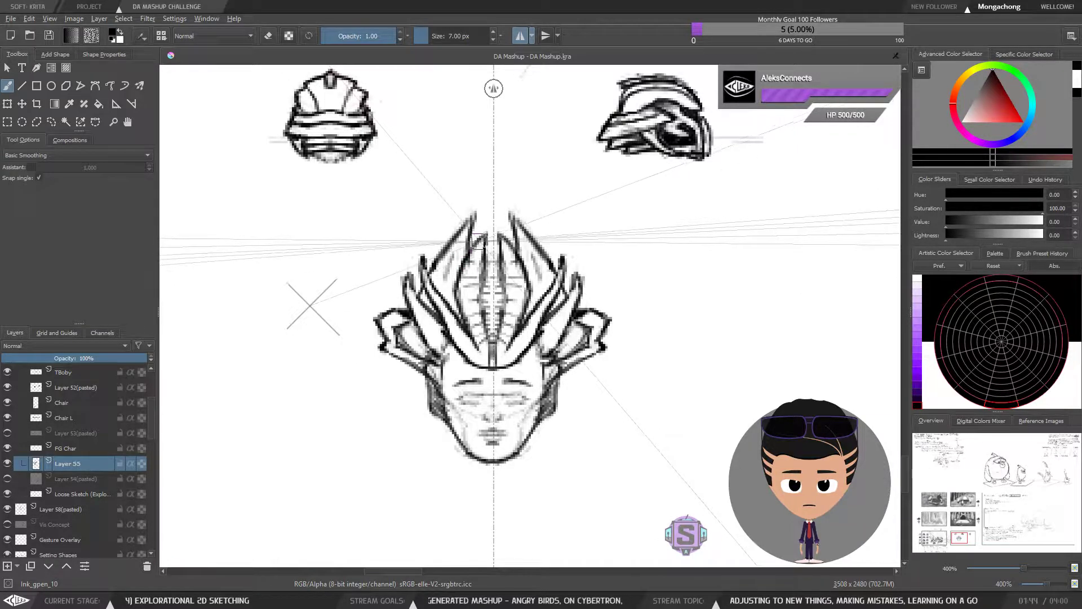
left_click_drag(495, 247, 489, 260)
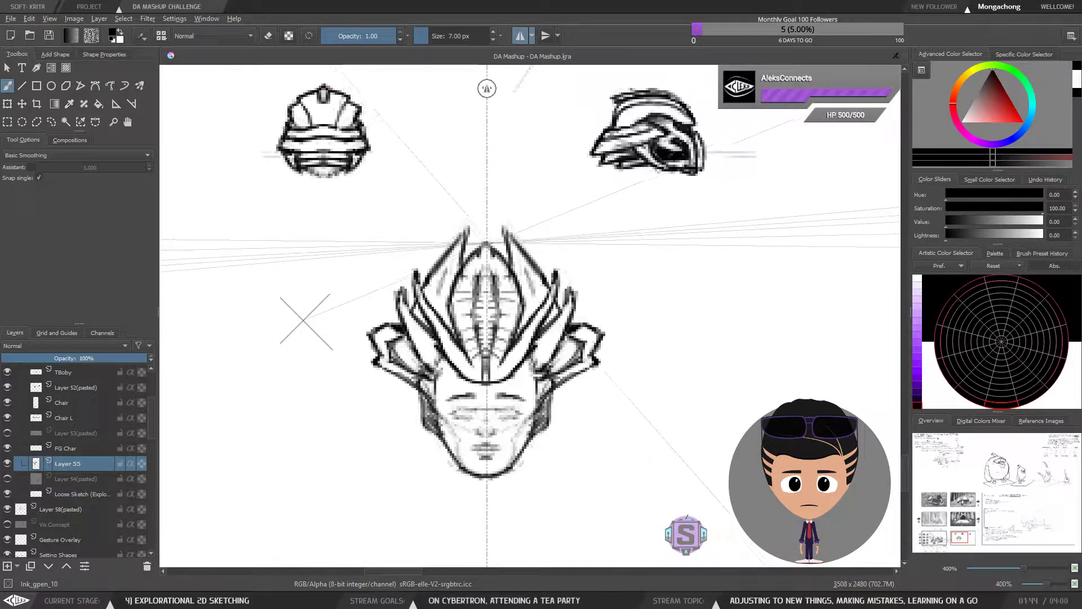
key("e")
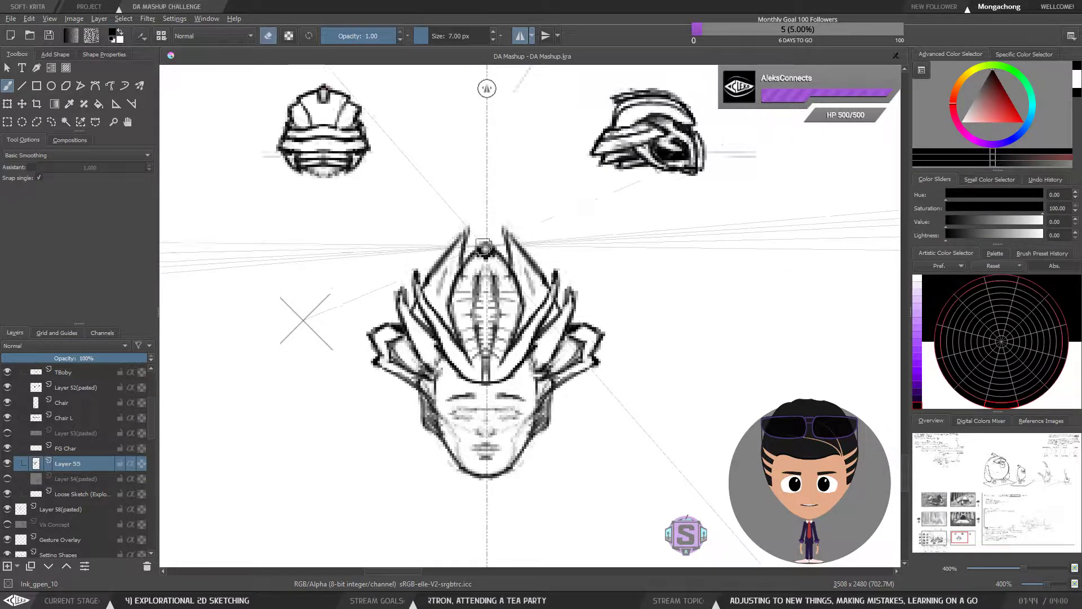
key("e")
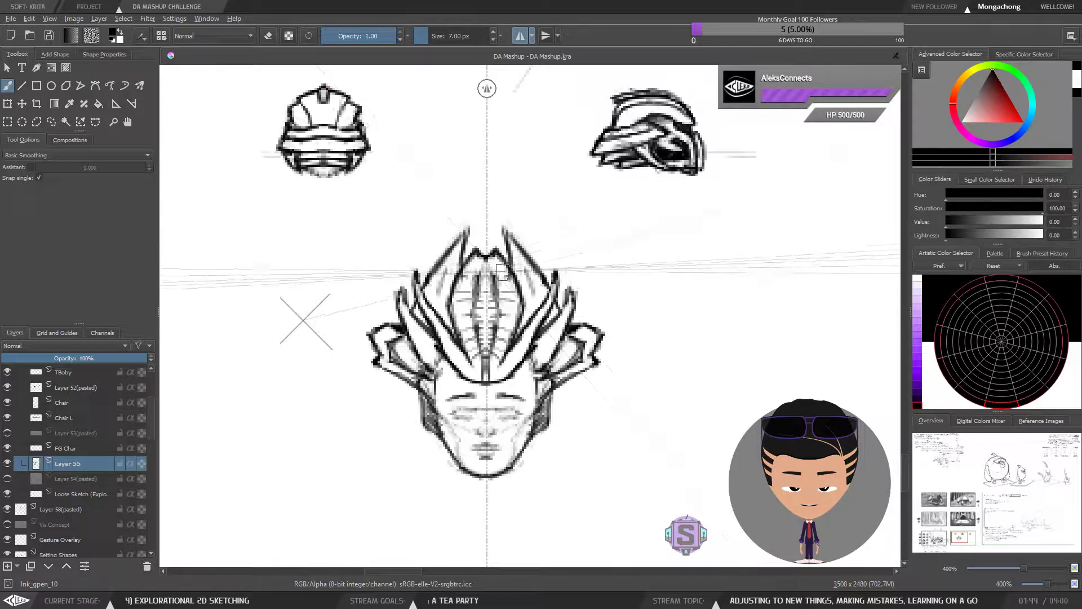
Step: Check the crested head's symmetry and silhouette at 100% zoom with the canvas view mirrored and restored
key("minus")
key("minus")
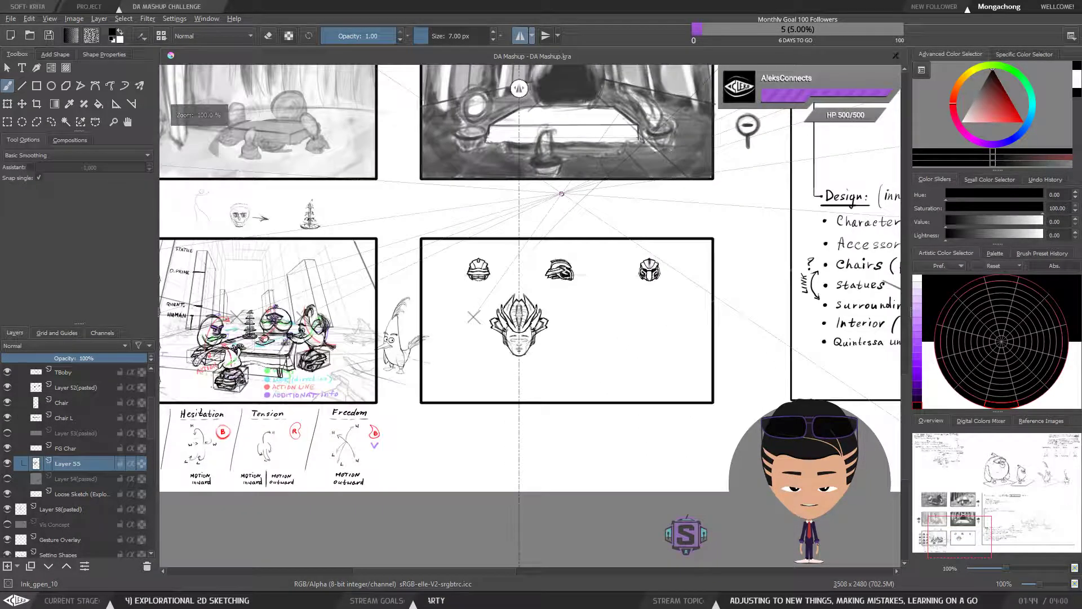
key("m")
key("m")
key("plus")
key("plus")
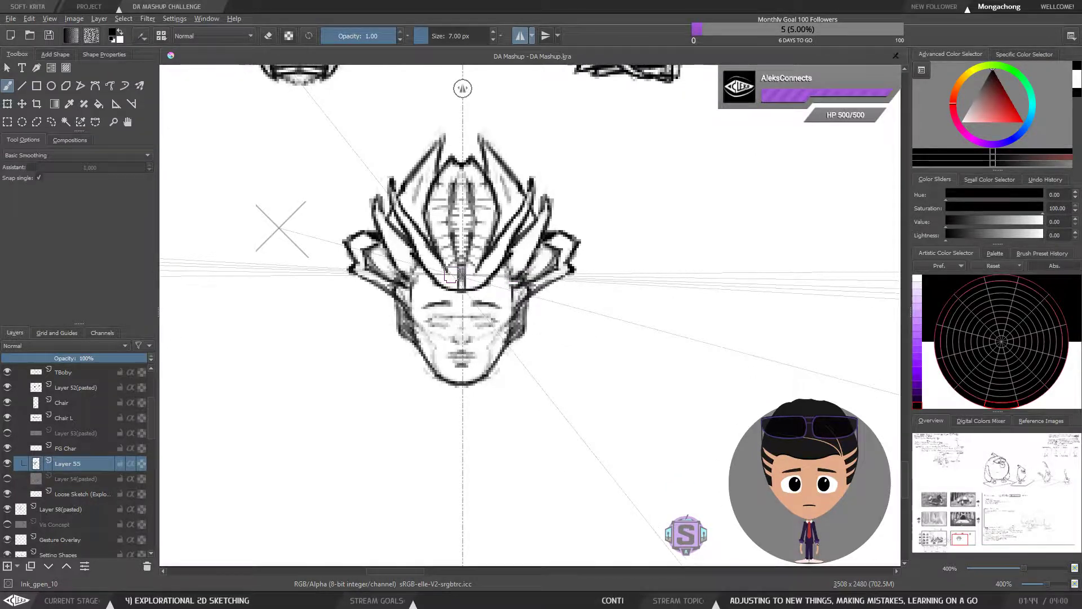
Step: Examine the crested head's proportions with the canvas rotated to several angles
key("minus")
key("plus")
key("ctrl+bracketleft")
key("ctrl+bracketleft")
key("ctrl+bracketleft")
key("ctrl+bracketleft")
key("ctrl+bracketleft")
key("ctrl+bracketleft")
key("ctrl+bracketleft")
key("ctrl+bracketleft")
key("ctrl+bracketleft")
key("ctrl+bracketleft")
key("ctrl+bracketleft")
key("ctrl+bracketleft")
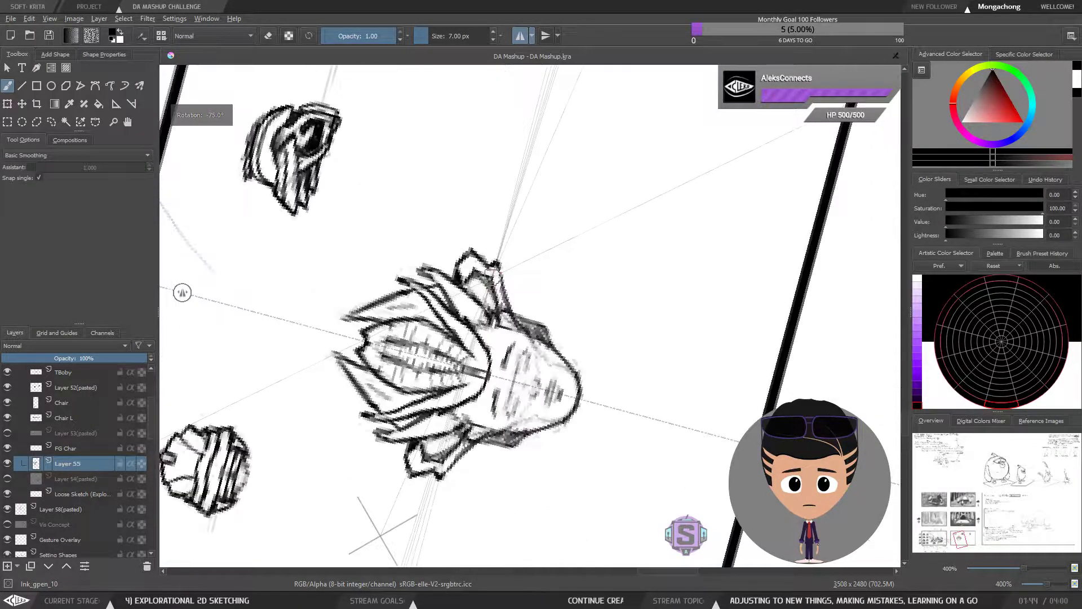
key("minus")
key("ctrl+bracketleft")
key("ctrl+bracketleft")
key("ctrl+bracketleft")
key("ctrl+bracketleft")
key("ctrl+bracketleft")
key("ctrl+bracketleft")
key("ctrl+bracketleft")
key("ctrl+bracketleft")
key("ctrl+bracketleft")
key("ctrl+bracketleft")
key("ctrl+bracketleft")
key("ctrl+bracketleft")
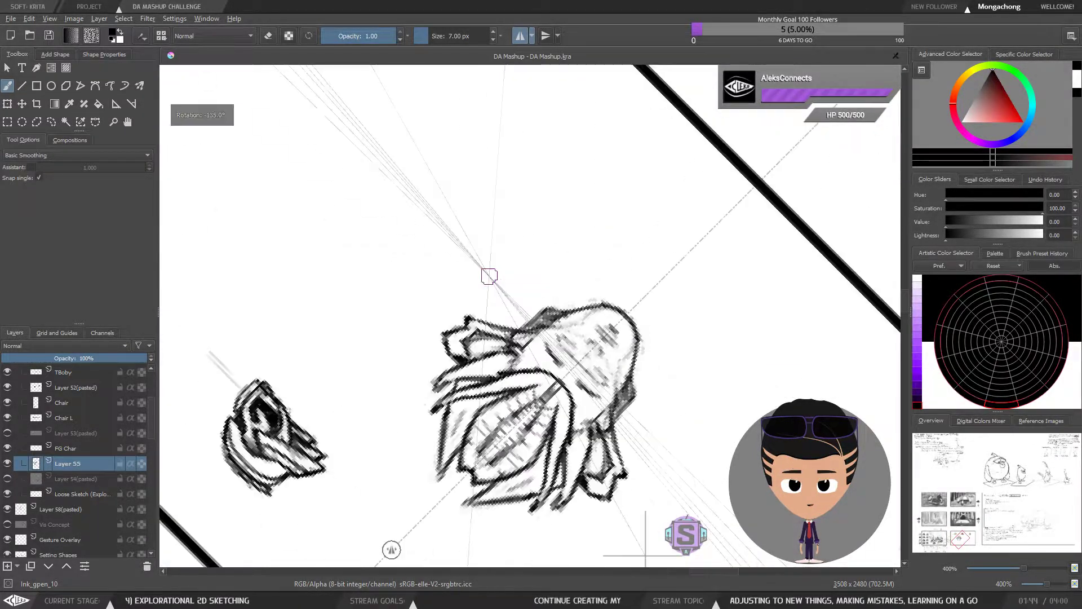
Step: Erase the centre of the crest's lower band and redraw it as two separate prongs meeting above the forehead
left_click_drag(555, 352, 533, 352)
key("plus")
left_click_drag(425, 339, 450, 369)
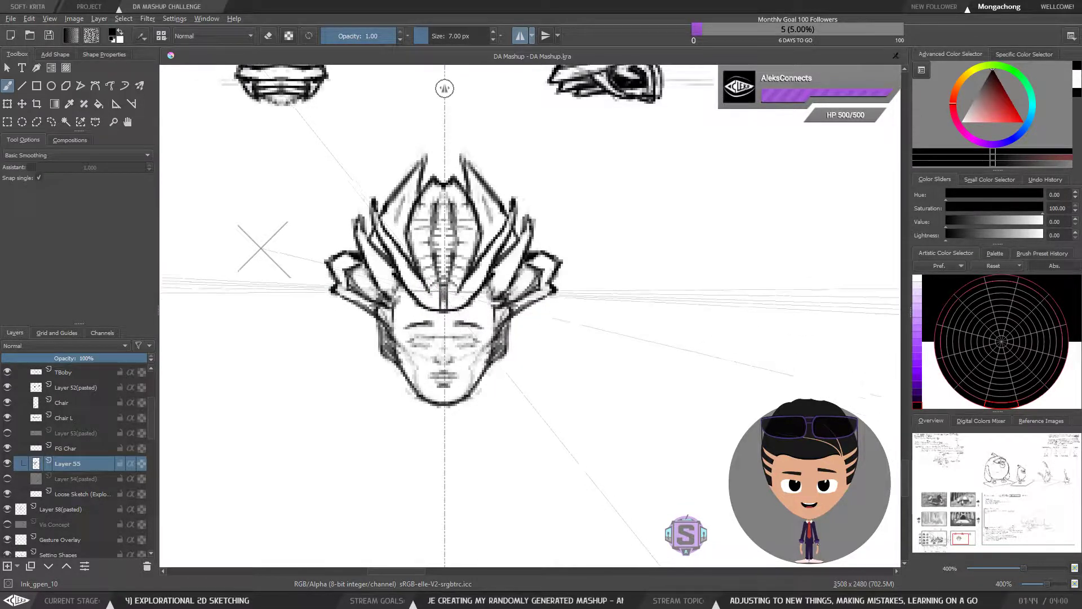
key("e")
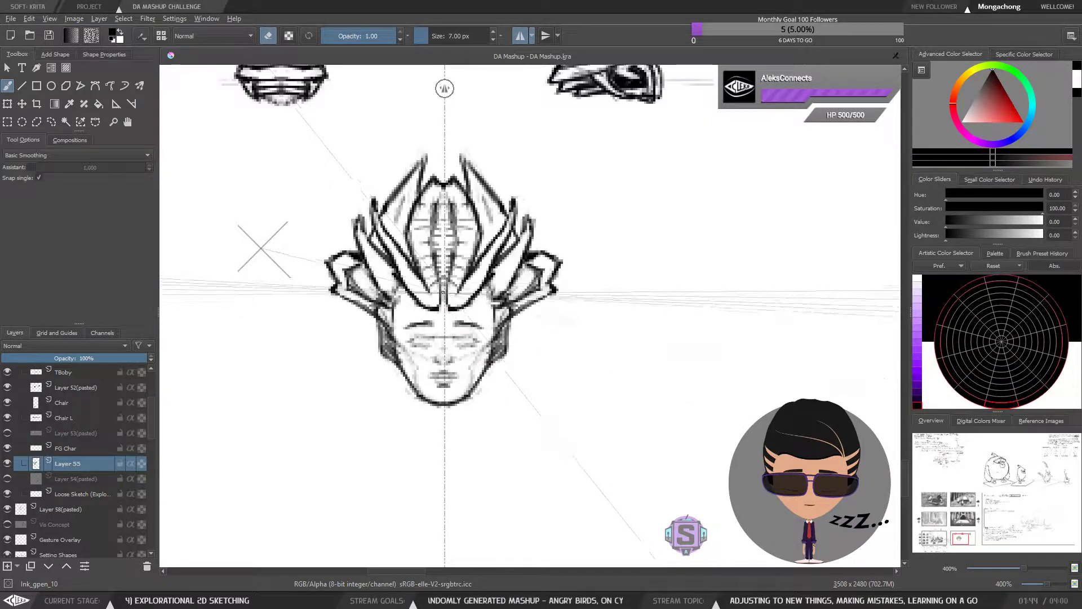
key("e")
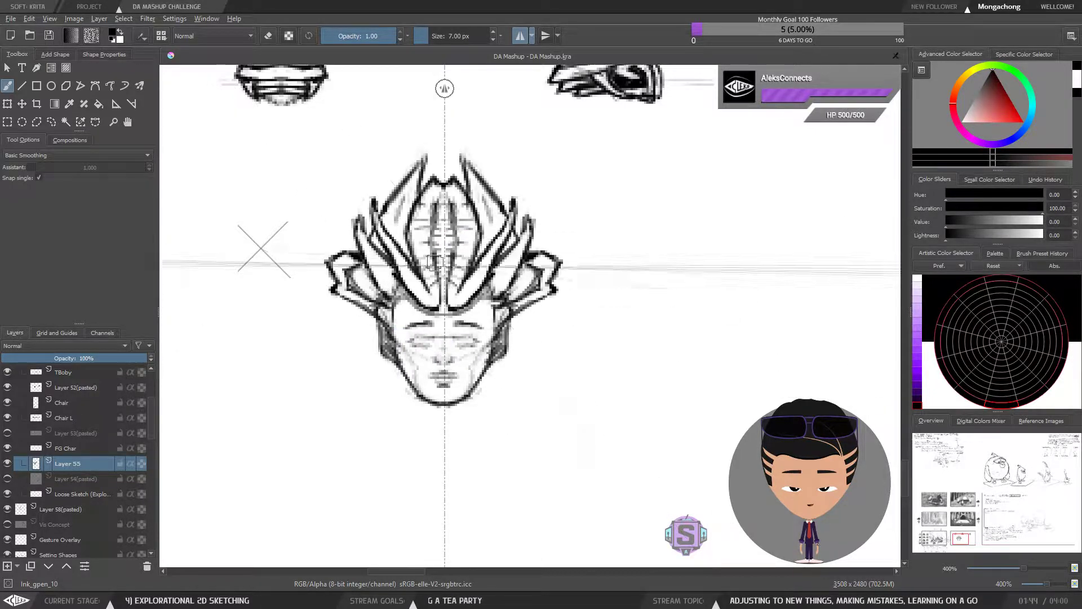
Step: Erase the rough eye lines and redraw the face with open eyes, brows and contour lines around the mouth
key("e")
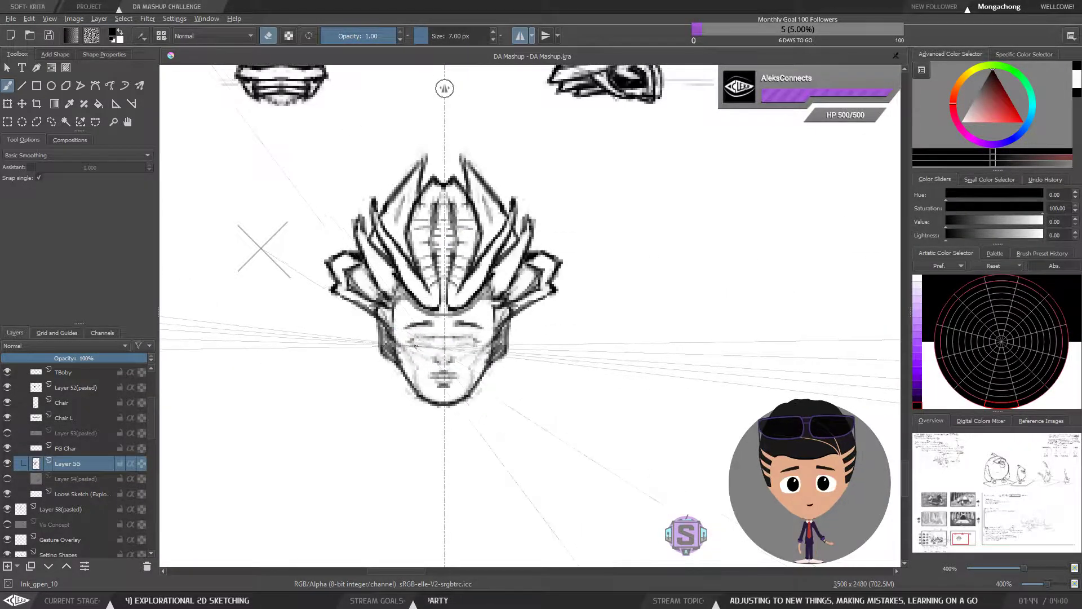
key("e")
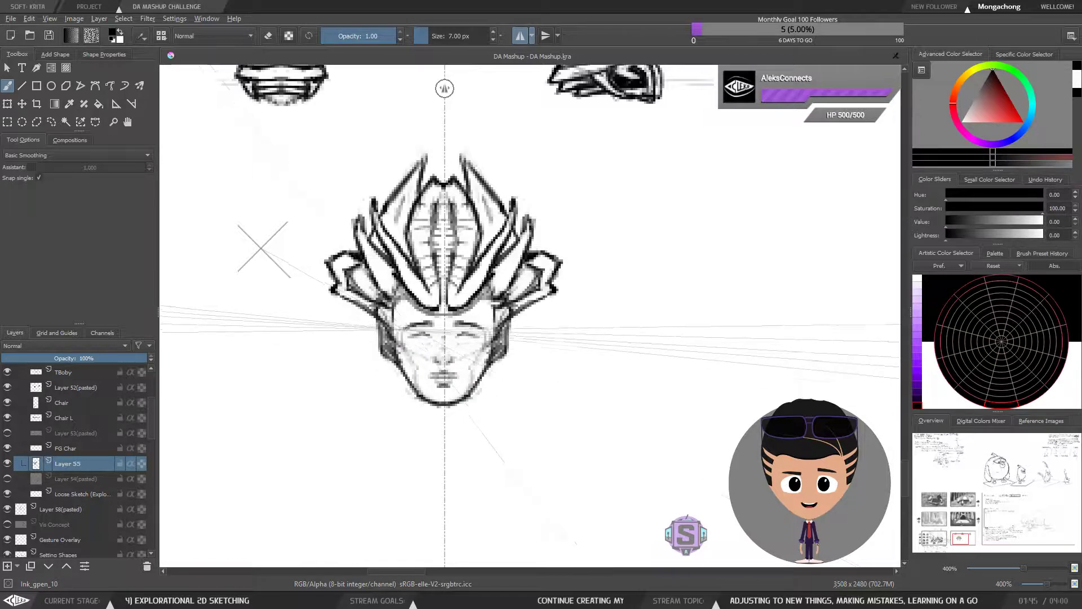
key("e")
key("e")
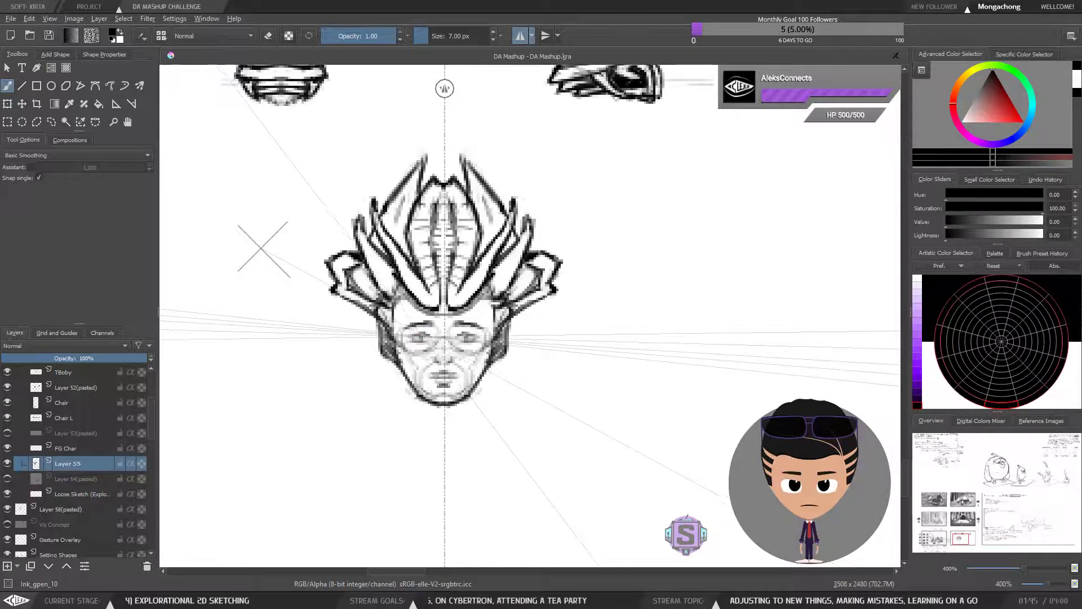
Step: Add light markings to the forehead under the crest and refine the lines around the brows and eyes
key("minus")
key("minus")
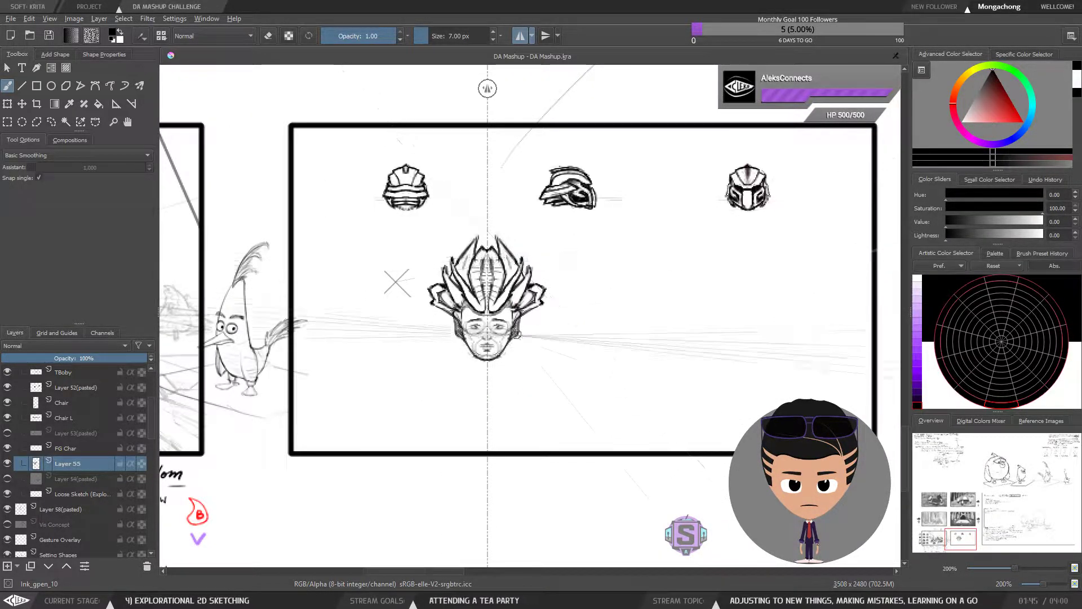
key("plus")
key("plus")
left_click_drag(490, 360, 497, 373)
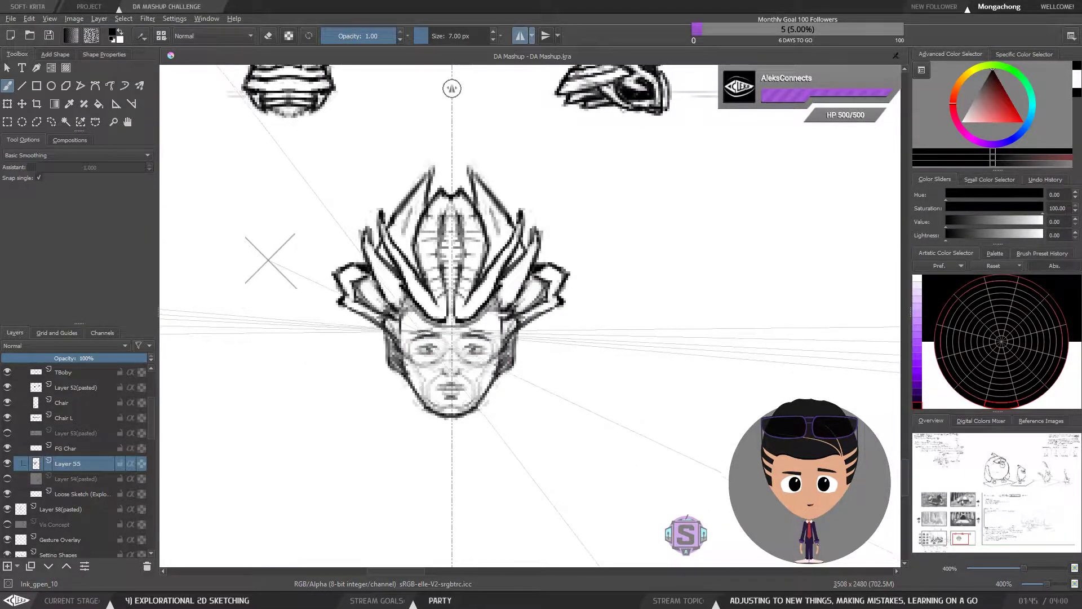
key("e")
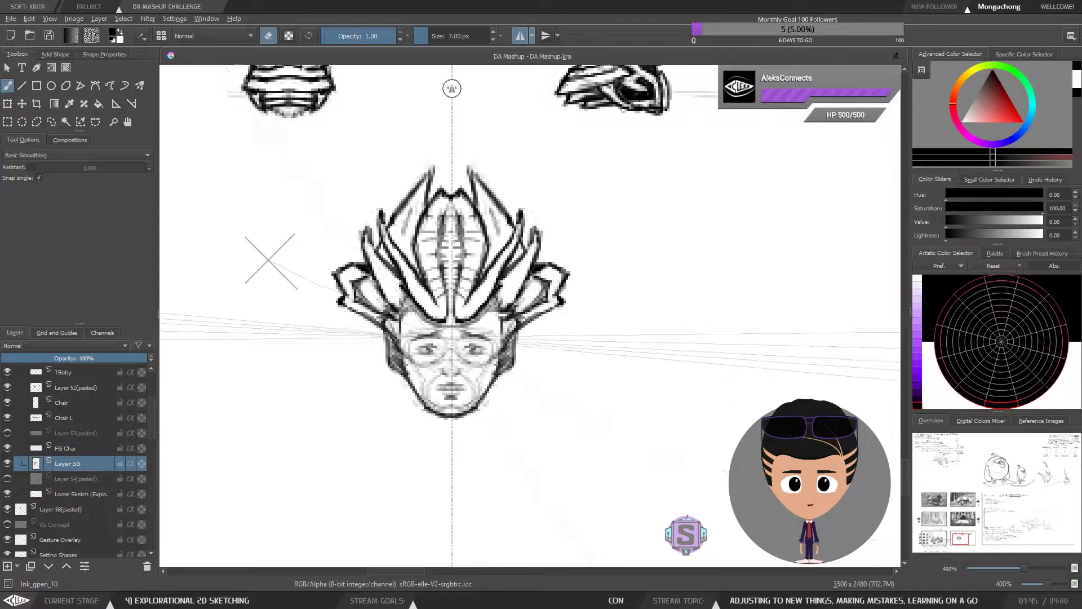
key("e")
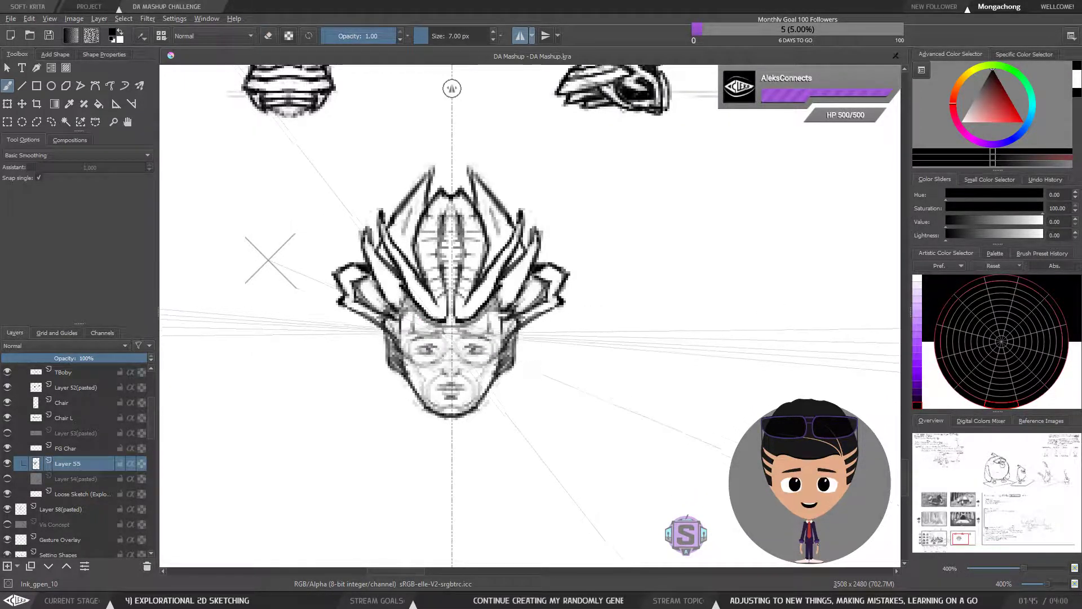
key("e")
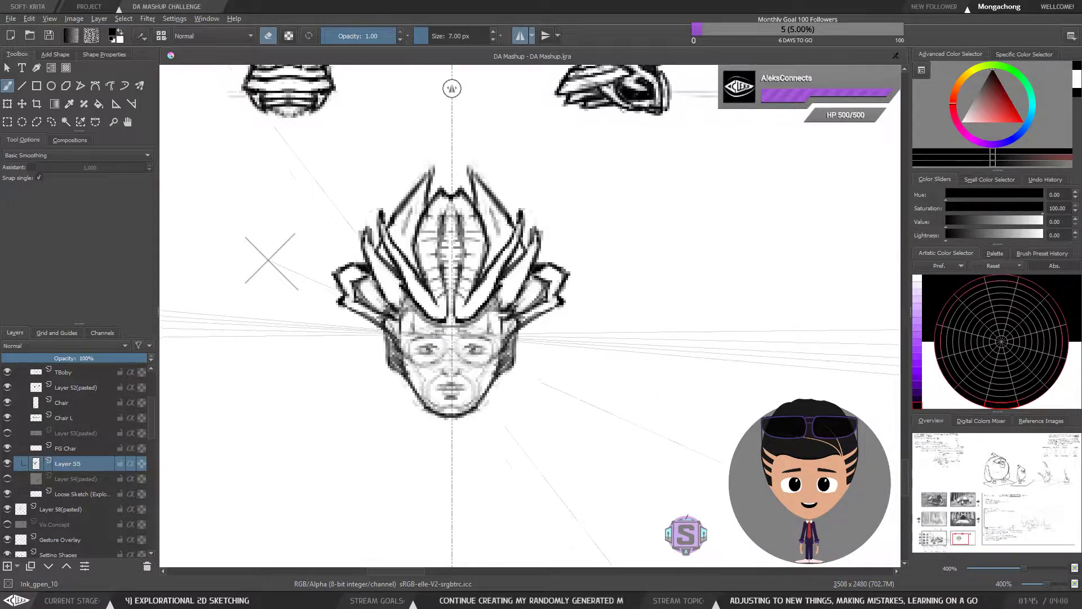
key("e")
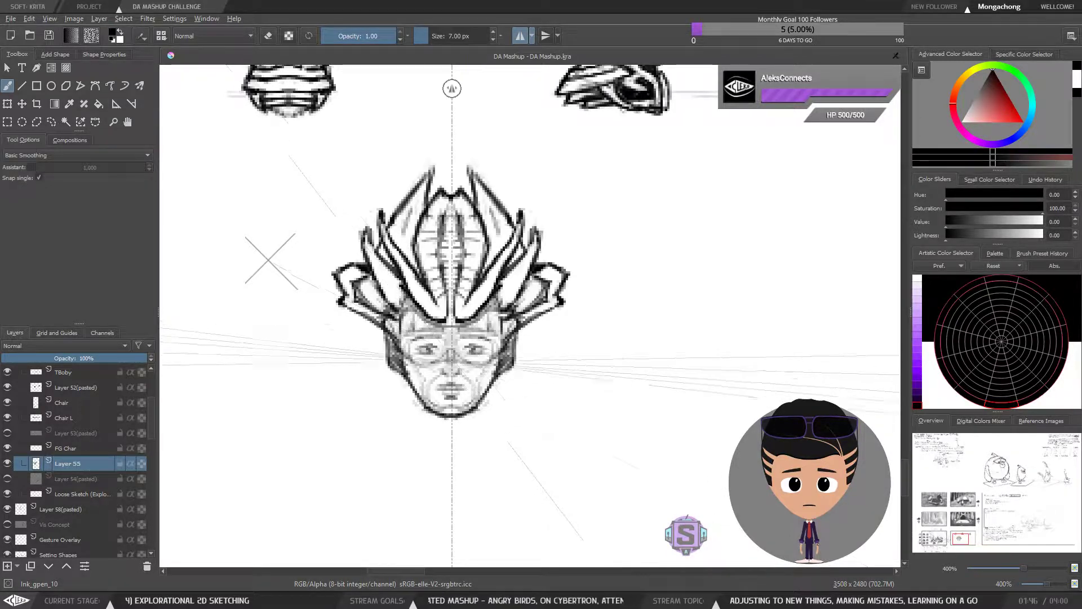
Step: Compare the detailed head with the helmet designs in the same frame at reduced zoom
key("ctrl+minus")
key("ctrl+minus")
key("ctrl+plus")
key("ctrl+plus")
key("e")
key("ctrl+minus")
key("ctrl+minus")
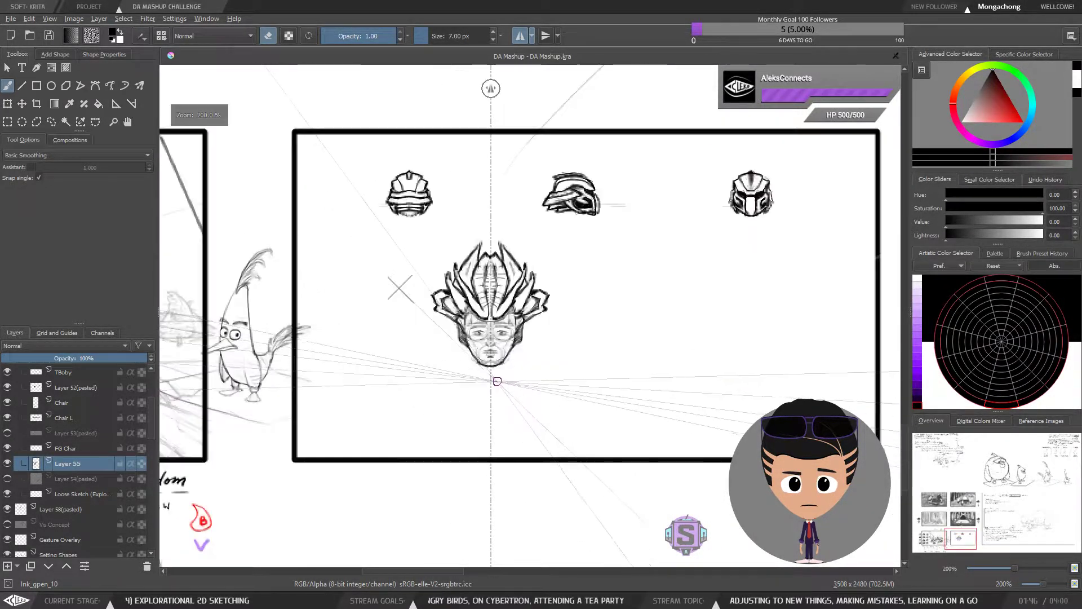
key("ctrl+minus")
key("ctrl+minus")
key("ctrl+plus")
key("ctrl+plus")
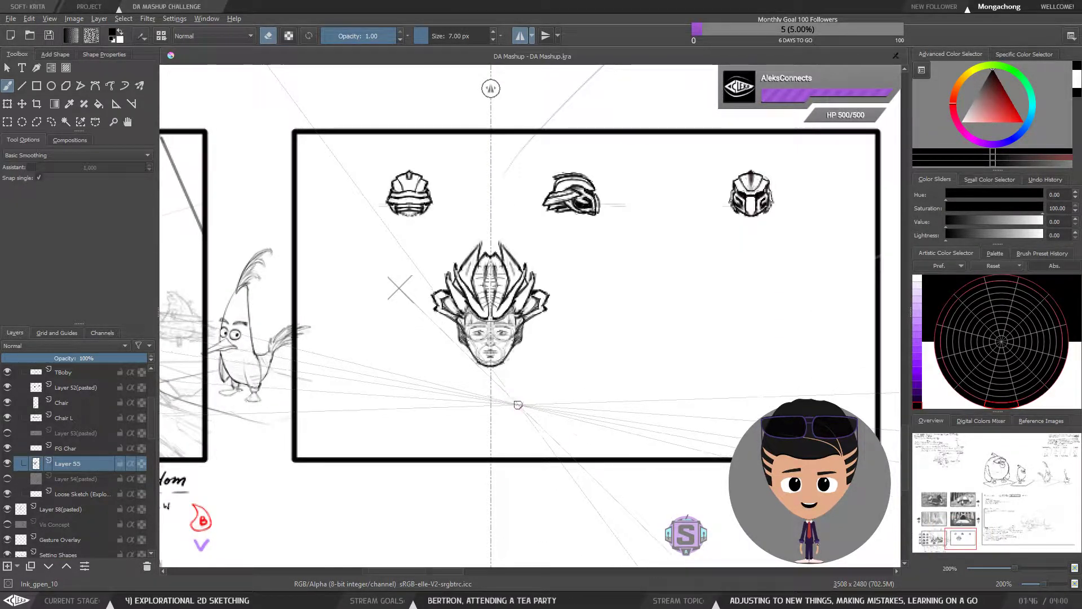
key("ctrl+plus")
key("ctrl+plus")
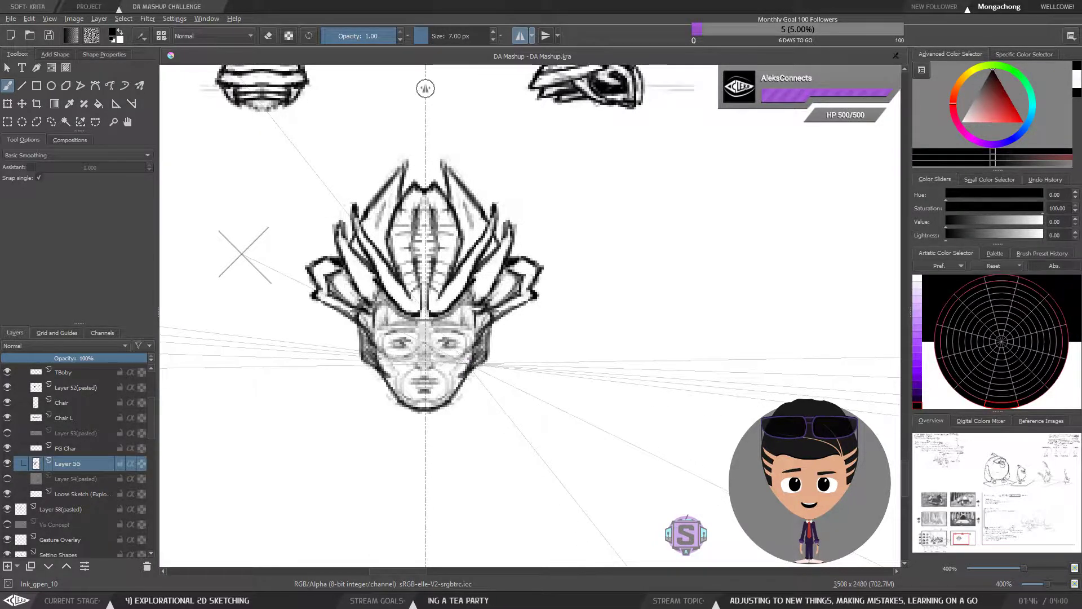
Step: Clear the shading from the cheek guards and redraw them as tapered plates notched into the jawline
key("e")
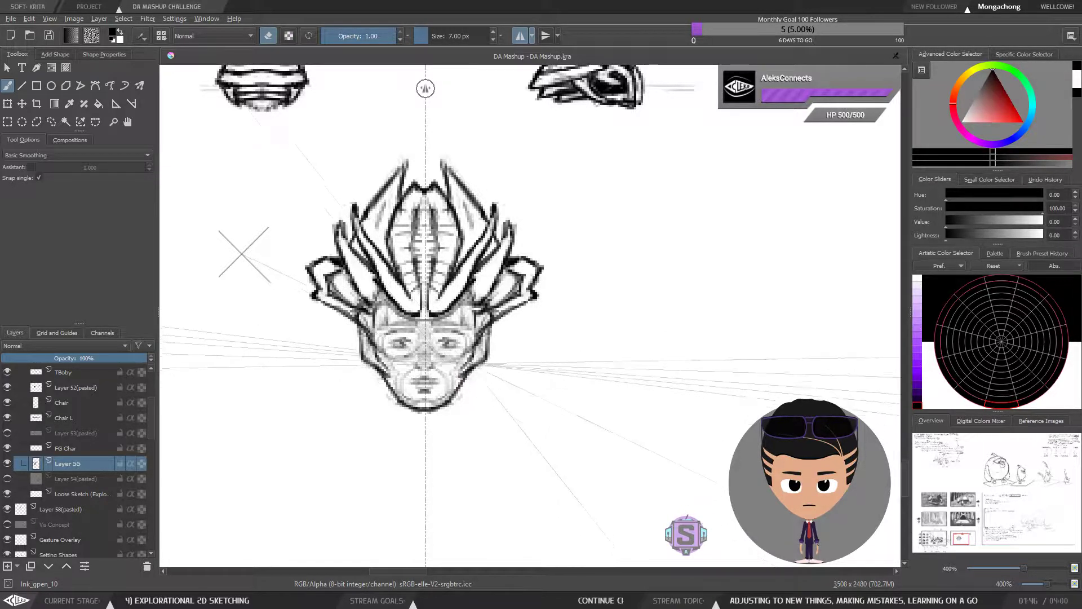
key("e")
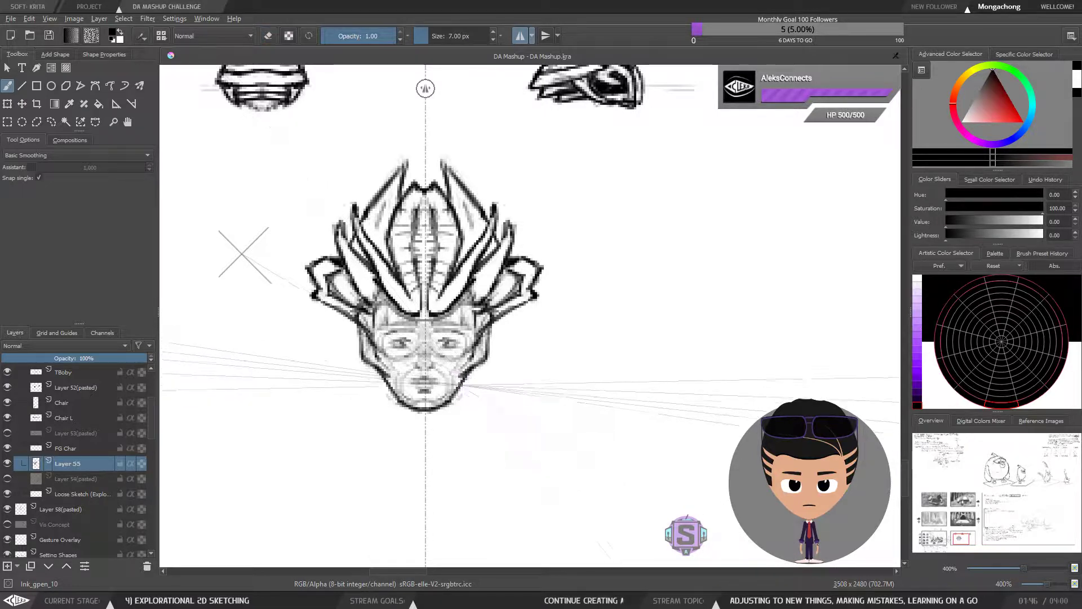
key("e")
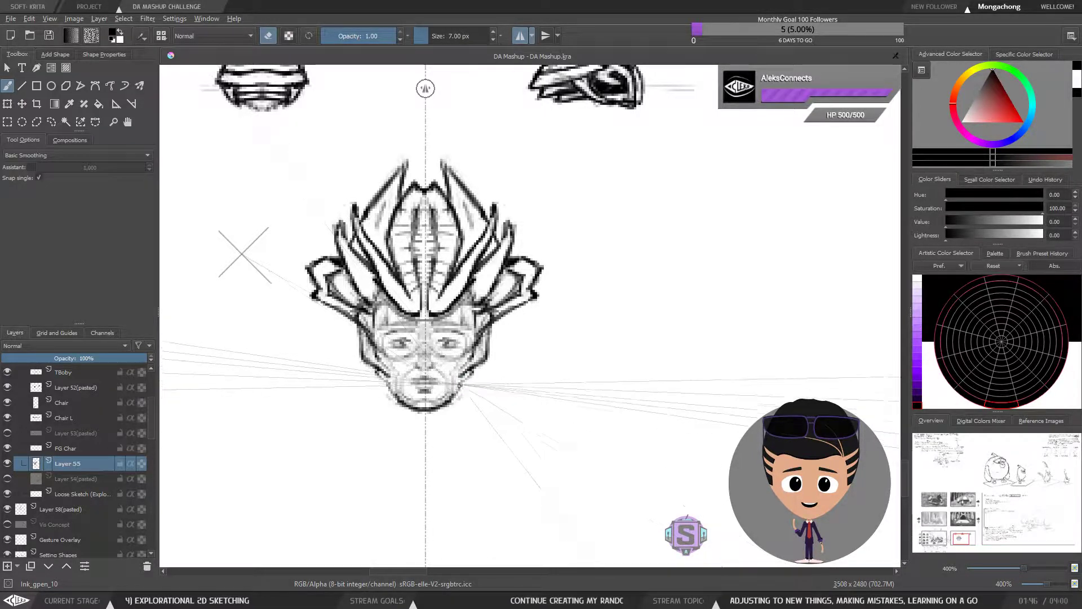
key("e")
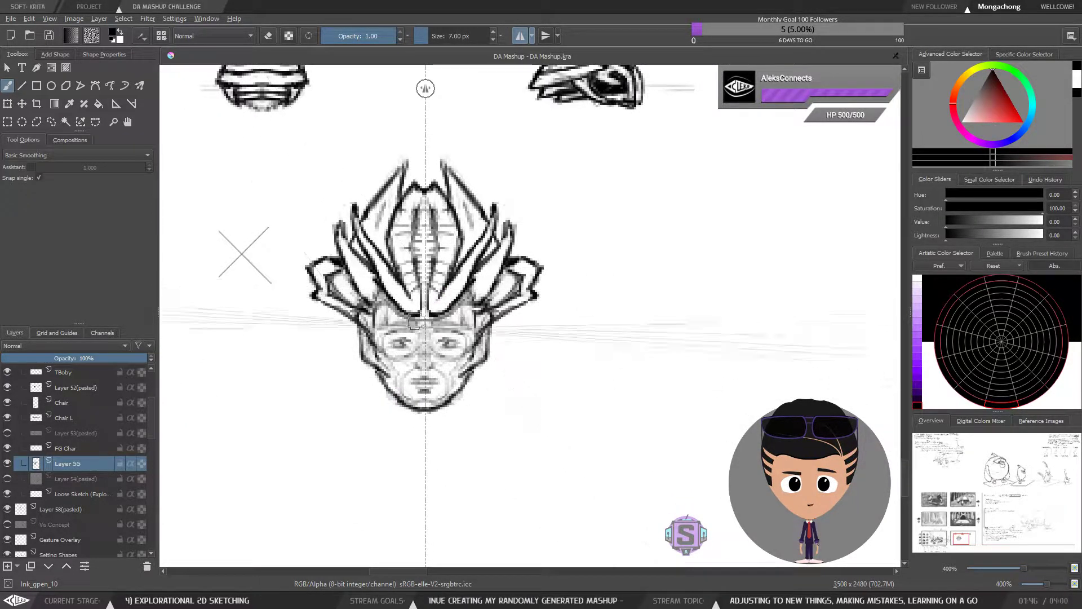
key("e")
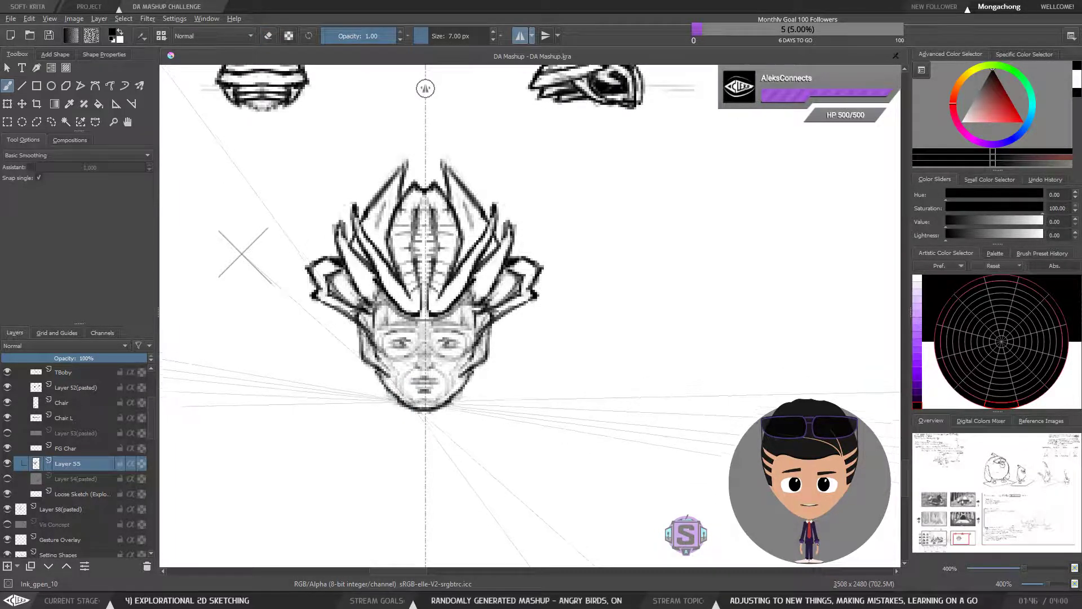
key("e")
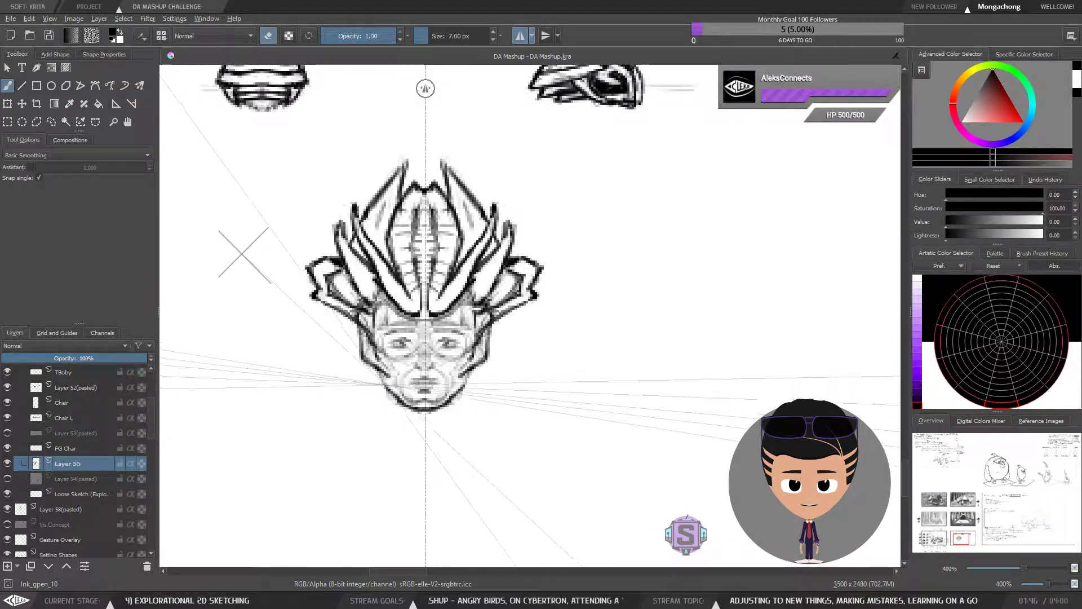
key("e")
Step: Sketch two small U-shaped jaw studies beside the head, one with angular side plates
mouse_move(540, 432)
left_mouse_down()
mouse_move(416, 404)
mouse_move(403, 418)
left_mouse_up()
mouse_move(431, 363)
left_mouse_down()
mouse_move(453, 400)
mouse_move(497, 407)
mouse_move(522, 380)
mouse_move(456, 387)
mouse_move(469, 397)
mouse_move(437, 372)
mouse_move(482, 401)
mouse_move(524, 360)
mouse_move(469, 398)
mouse_move(512, 393)
mouse_move(500, 395)
mouse_move(537, 376)
mouse_move(537, 354)
left_mouse_up()
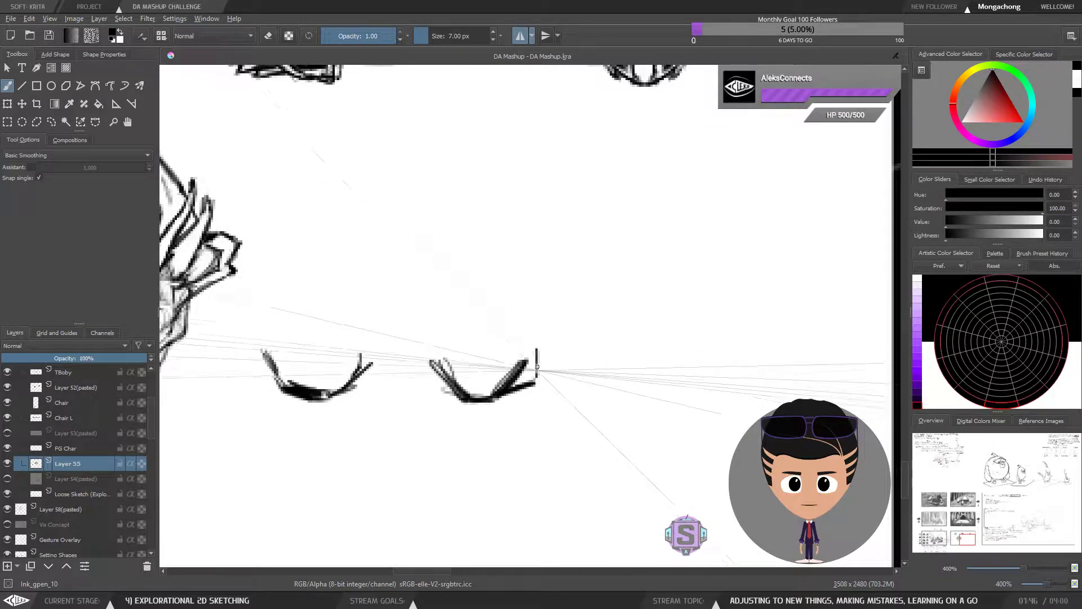
left_click_drag(422, 352, 425, 369)
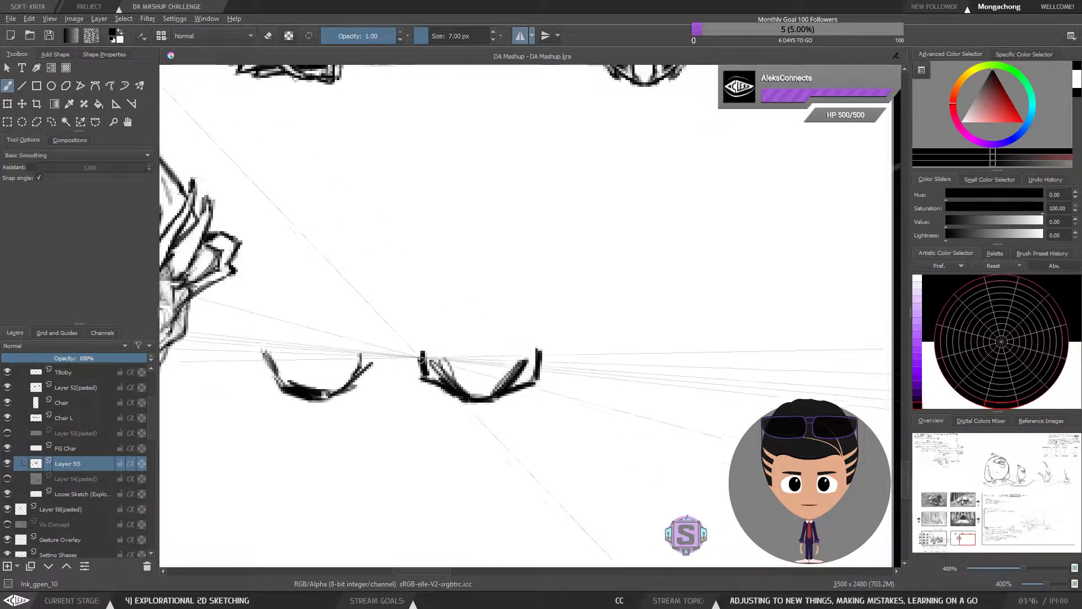
mouse_move(433, 362)
left_mouse_down()
mouse_move(449, 383)
mouse_move(527, 372)
left_mouse_up()
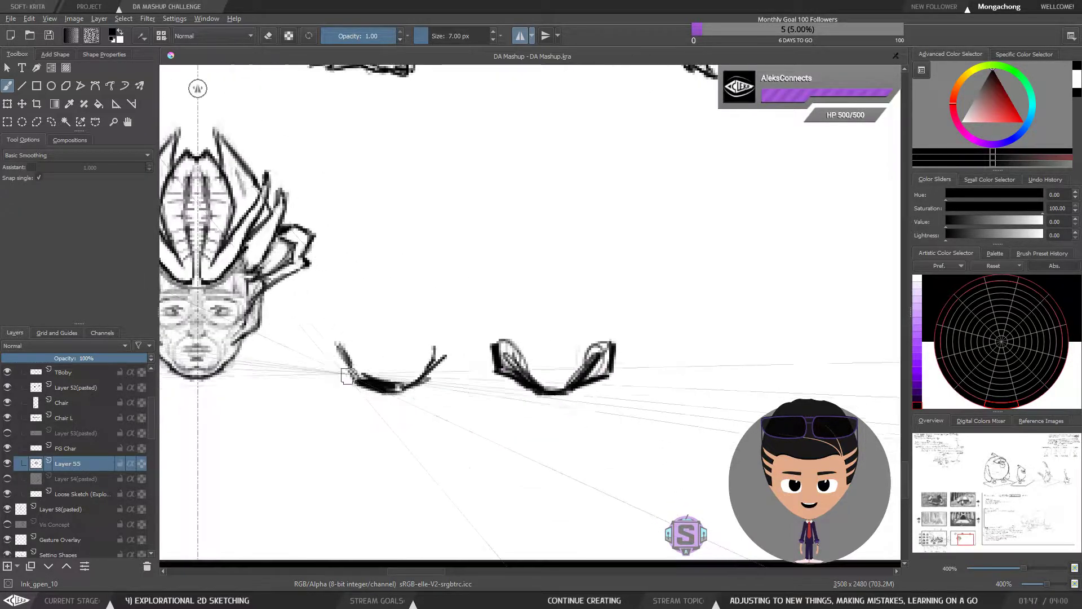
mouse_move(337, 366)
left_mouse_down()
mouse_move(395, 394)
mouse_move(373, 391)
left_mouse_up()
mouse_move(330, 341)
left_mouse_down()
mouse_move(351, 381)
mouse_move(448, 342)
left_mouse_up()
mouse_move(417, 383)
left_mouse_down()
mouse_move(454, 338)
mouse_move(305, 362)
mouse_move(470, 371)
mouse_move(477, 328)
left_mouse_up()
Step: Select the two jaw studies to the right of the head with an outline selection, delete them and clear the selection
key("l")
key("ctrl+x")
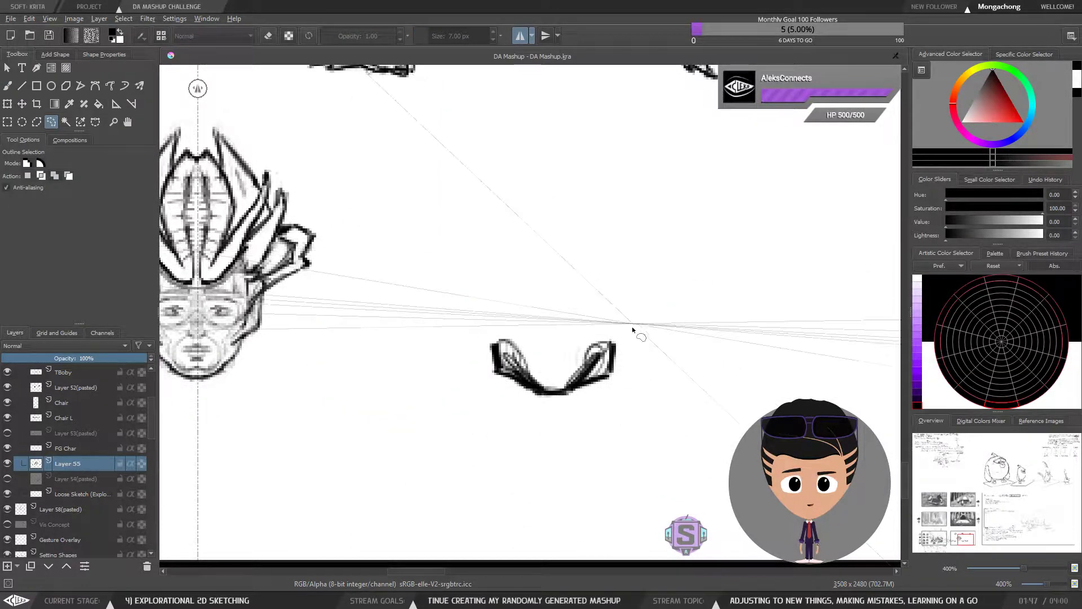
mouse_move(640, 302)
left_mouse_down()
mouse_move(665, 387)
mouse_move(647, 311)
left_mouse_up()
key("Delete")
key("ctrl+shift+a")
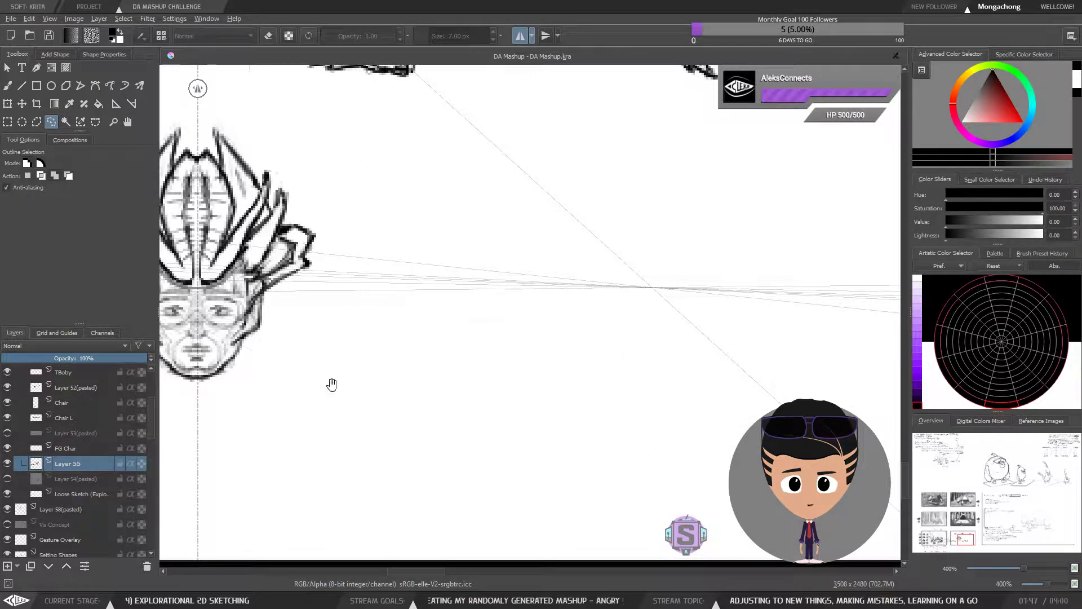
Step: Review the head and its reshaped jawline at several zoom levels
left_click_drag(343, 377, 526, 394)
key("b")
mouse_move(401, 402)
left_mouse_down()
mouse_move(463, 377)
mouse_move(502, 400)
left_mouse_up()
key("plus")
key("plus")
key("e")
key("minus")
key("minus")
key("minus")
key("minus")
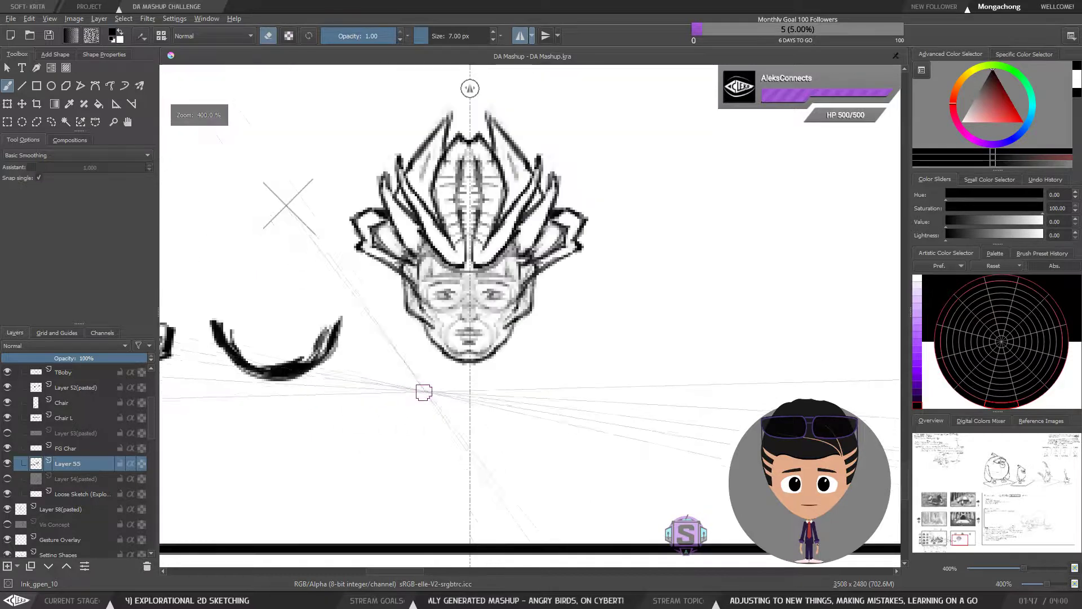
key("plus")
key("plus")
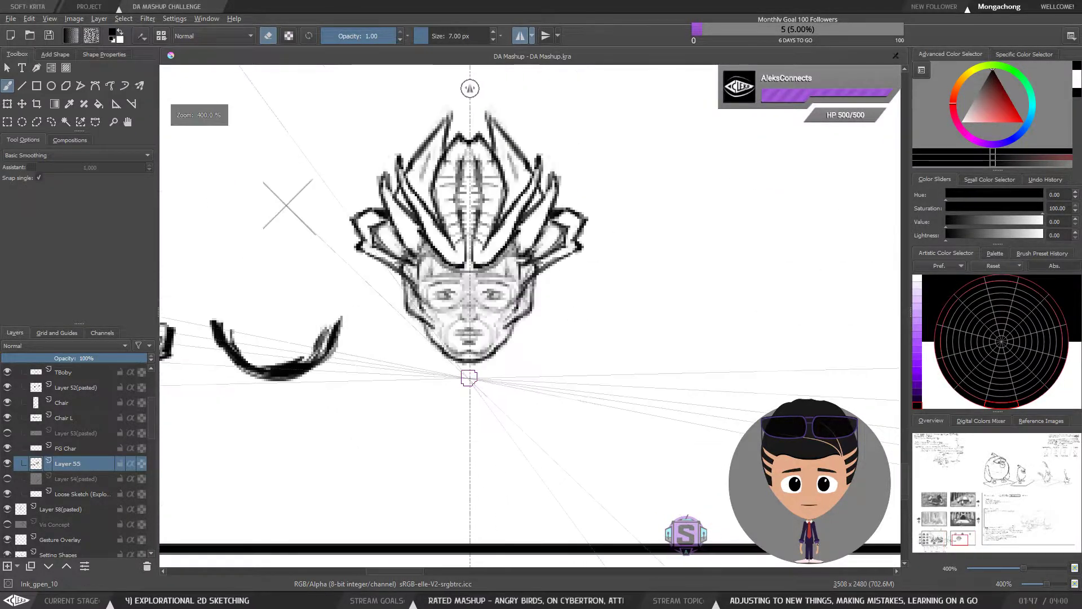
Step: Erase the lower inner edges of the ear fins and redraw them as simpler shapes joining the head
mouse_move(511, 370)
left_mouse_down()
mouse_move(459, 403)
mouse_move(479, 404)
left_mouse_up()
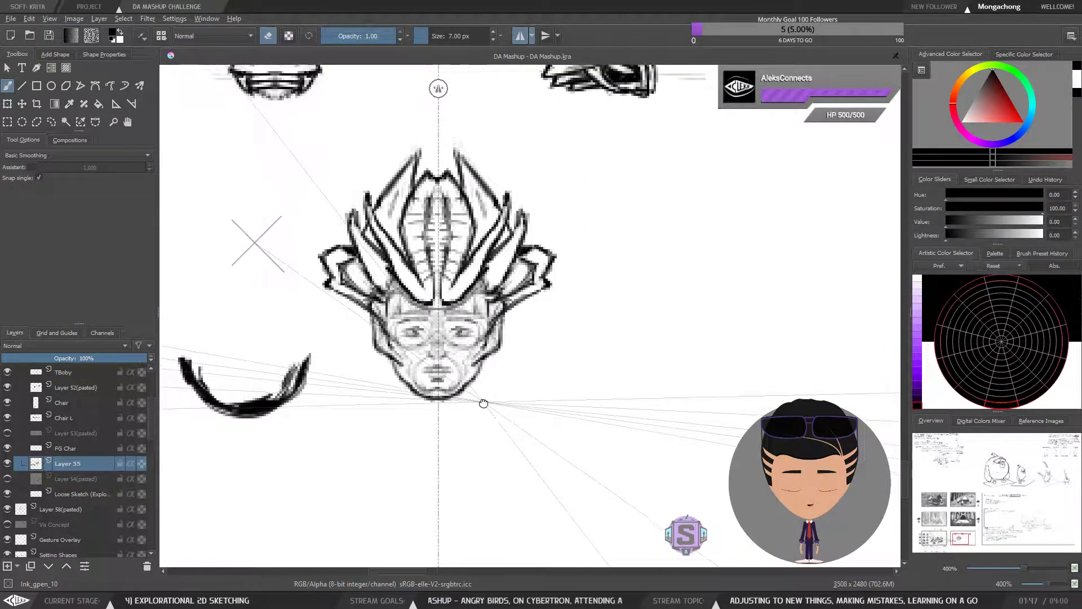
key("plus")
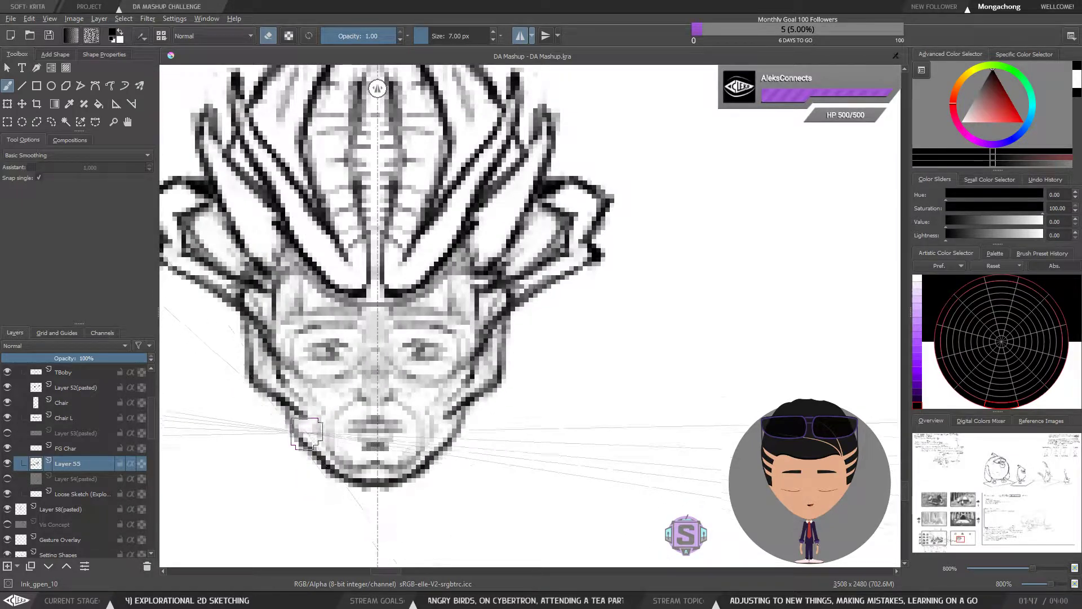
key("minus")
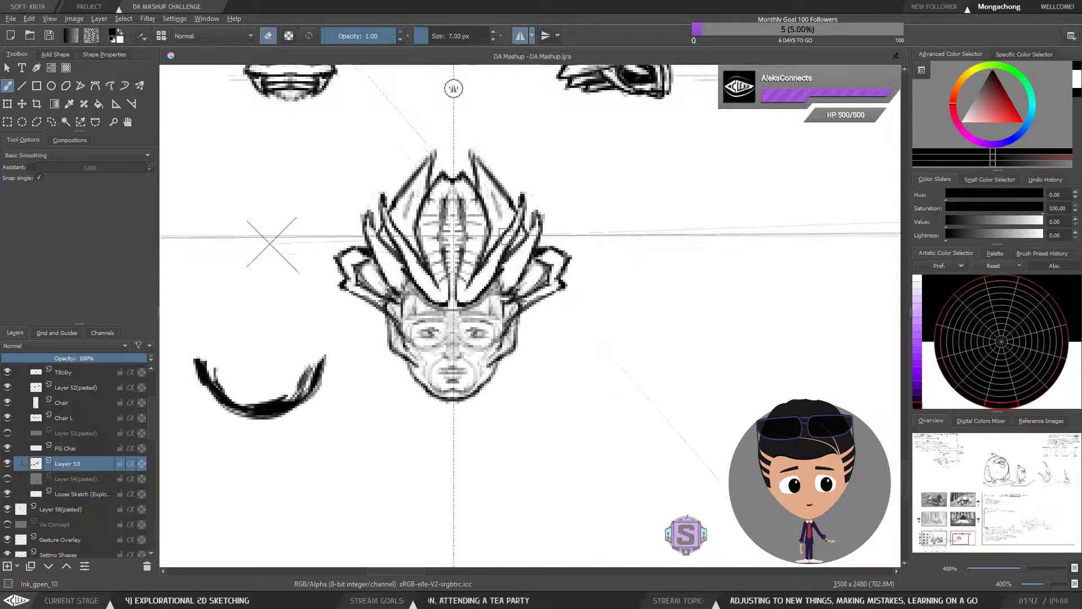
left_click_drag(567, 292, 550, 309)
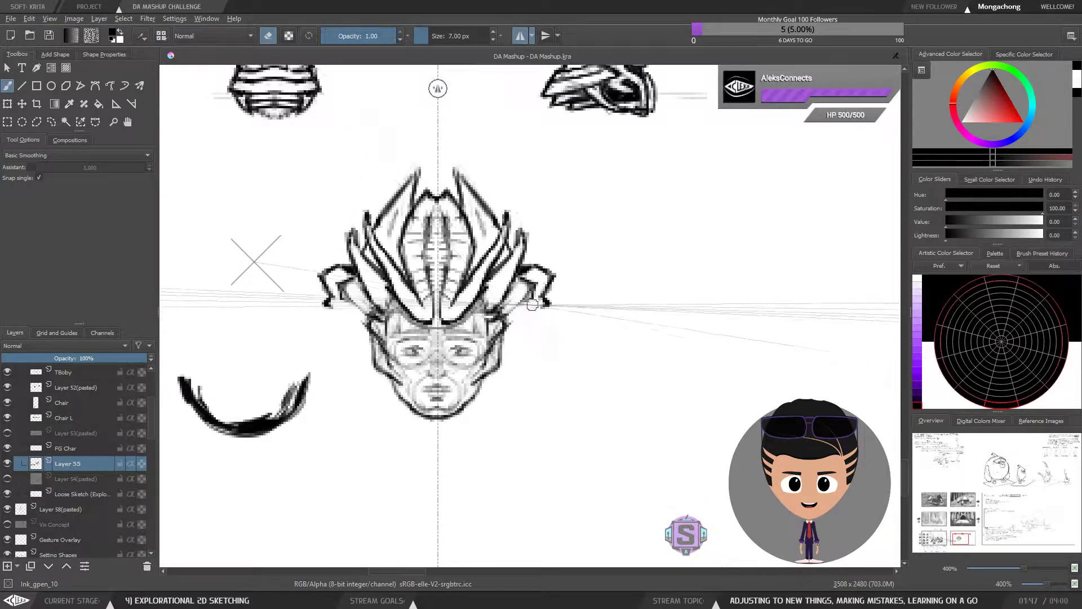
key("e")
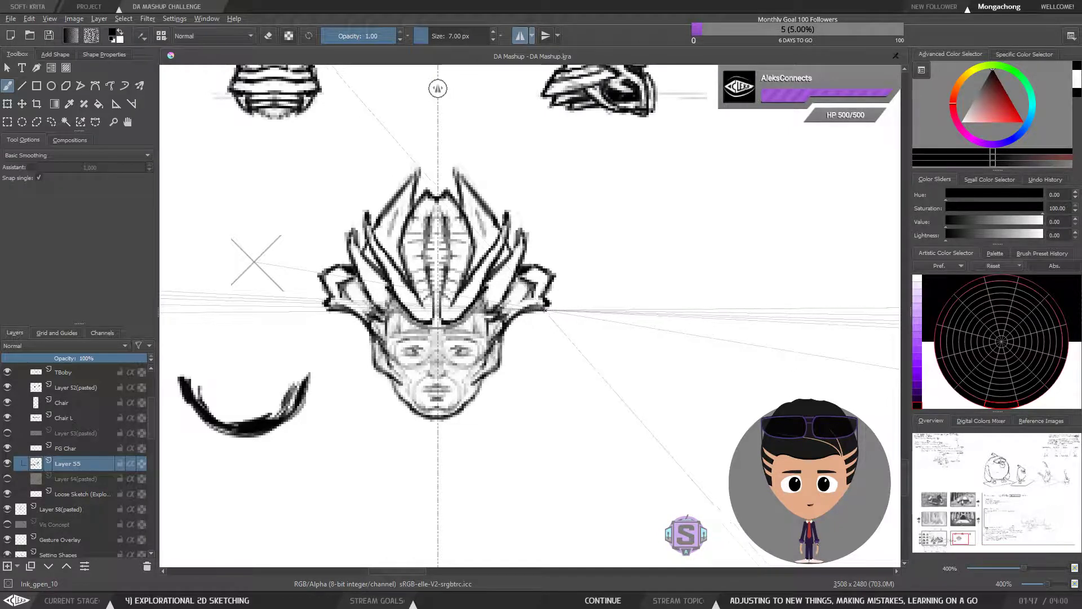
Step: Erase and redraw the outer edges of the crested head's cheek guards where they meet the ear fins
key("e")
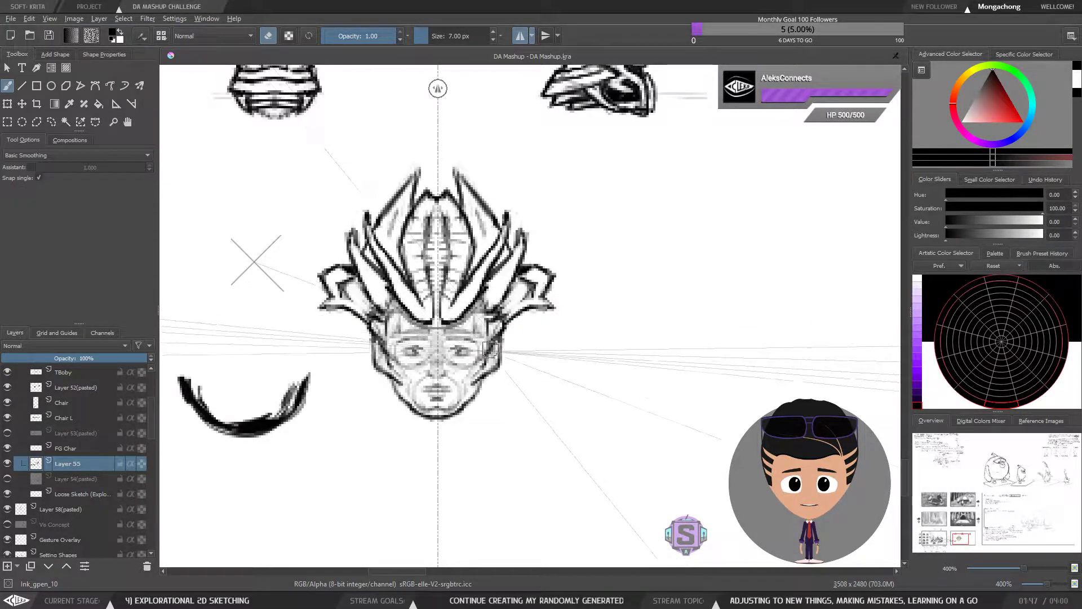
key("e")
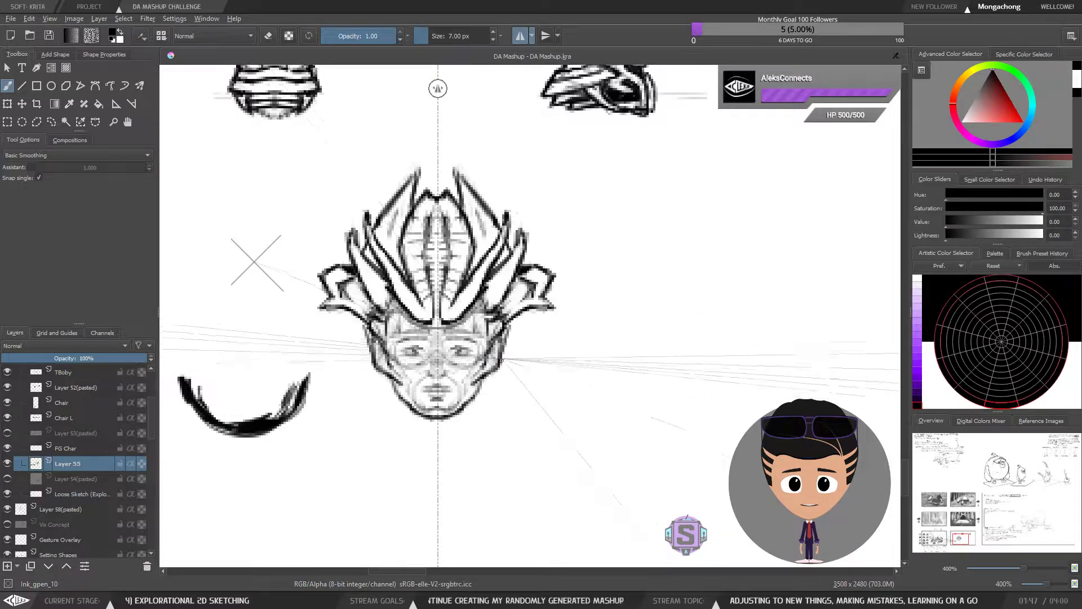
key("e")
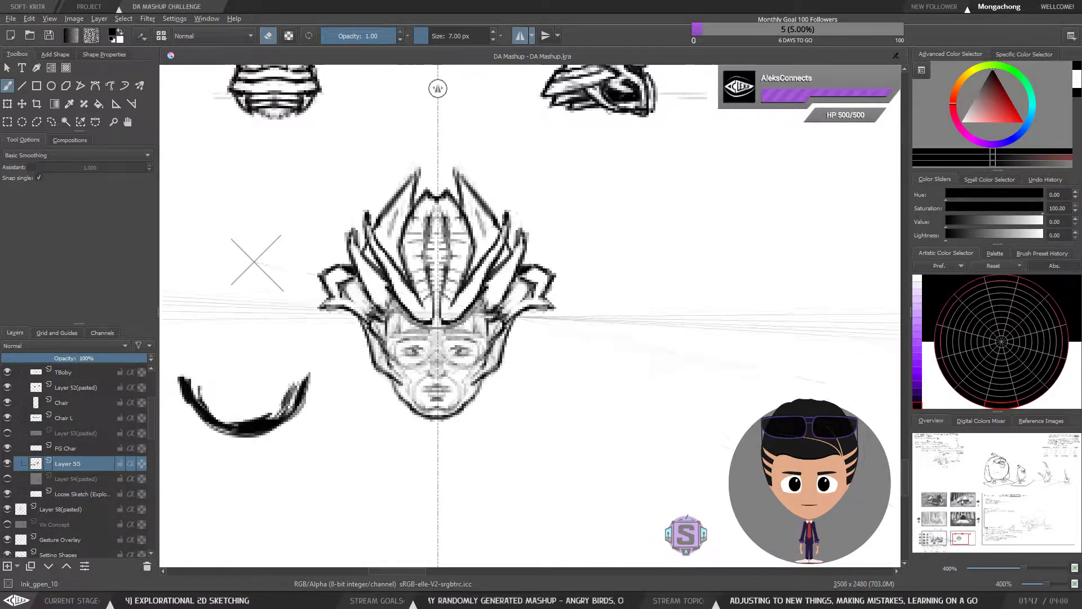
Step: Compare the crested head with the three helmet sketches above it, both close up and within the whole frame
scroll(580, 203, "down", 2)
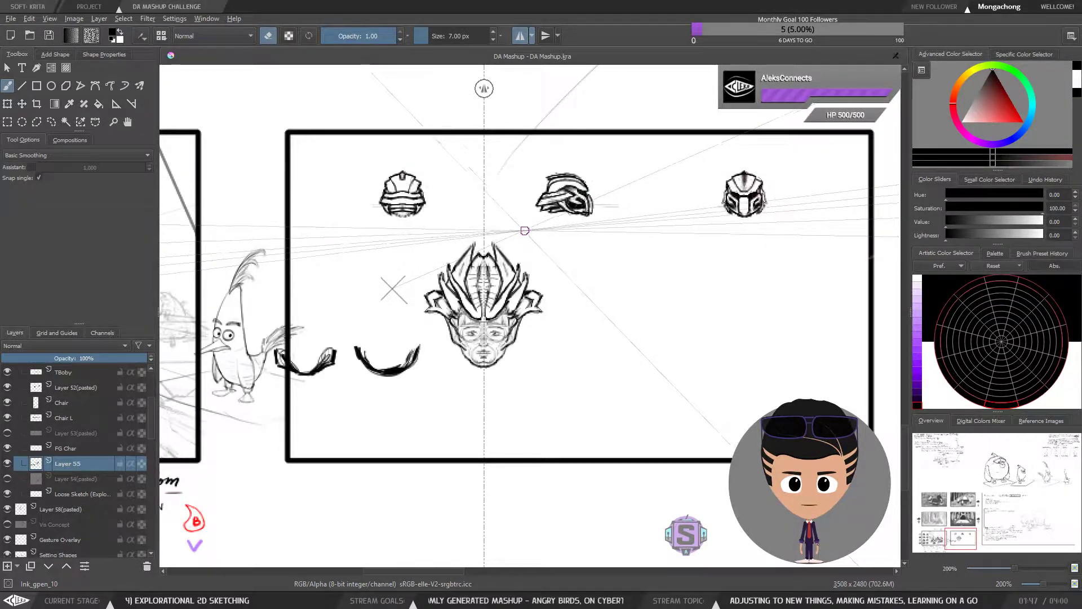
scroll(527, 229, "down", 2)
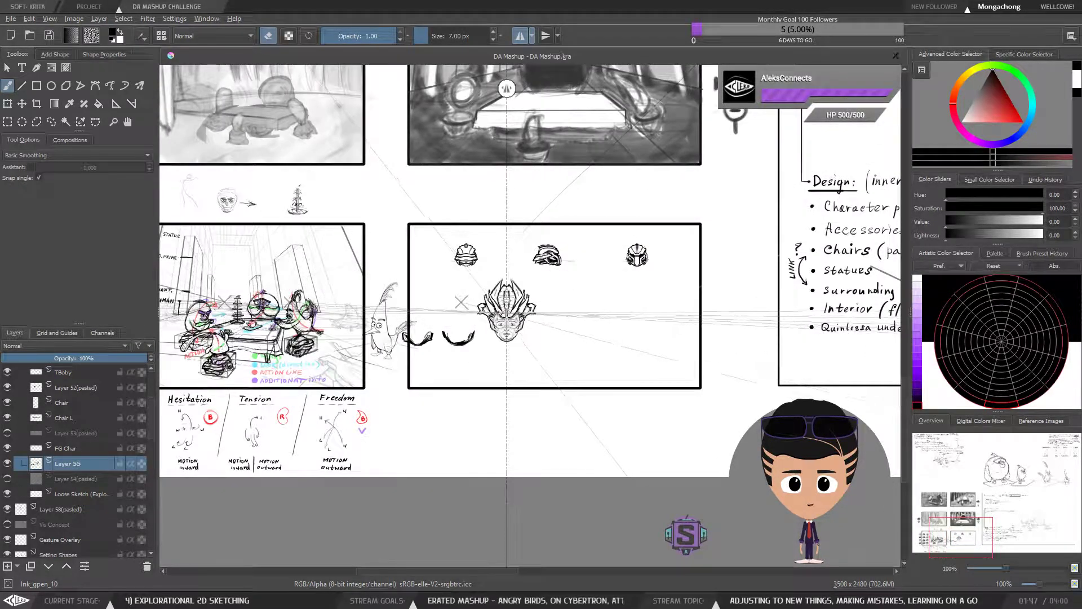
scroll(529, 314, "up", 2)
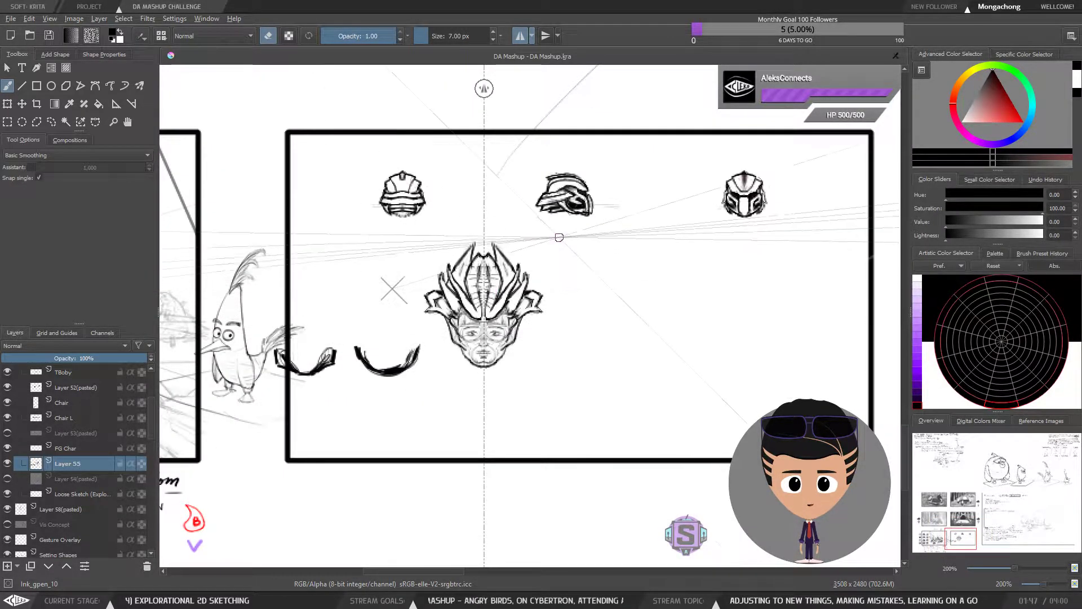
mouse_move(515, 317)
left_mouse_down()
mouse_move(510, 334)
mouse_move(522, 313)
left_mouse_up()
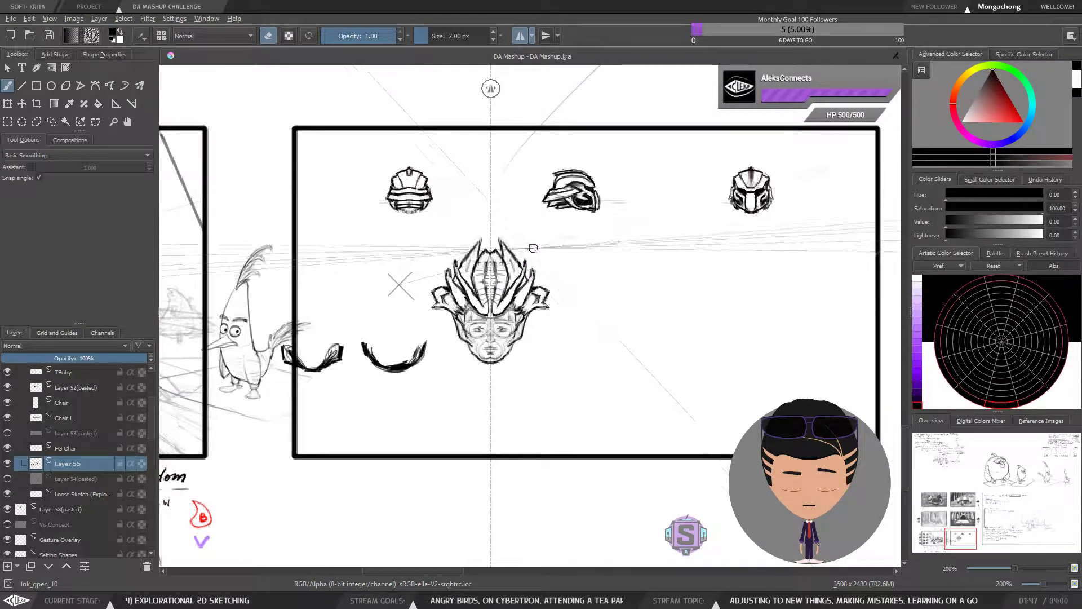
key("plus")
key("minus")
left_click_drag(645, 296, 599, 314)
scroll(732, 273, "up", 3)
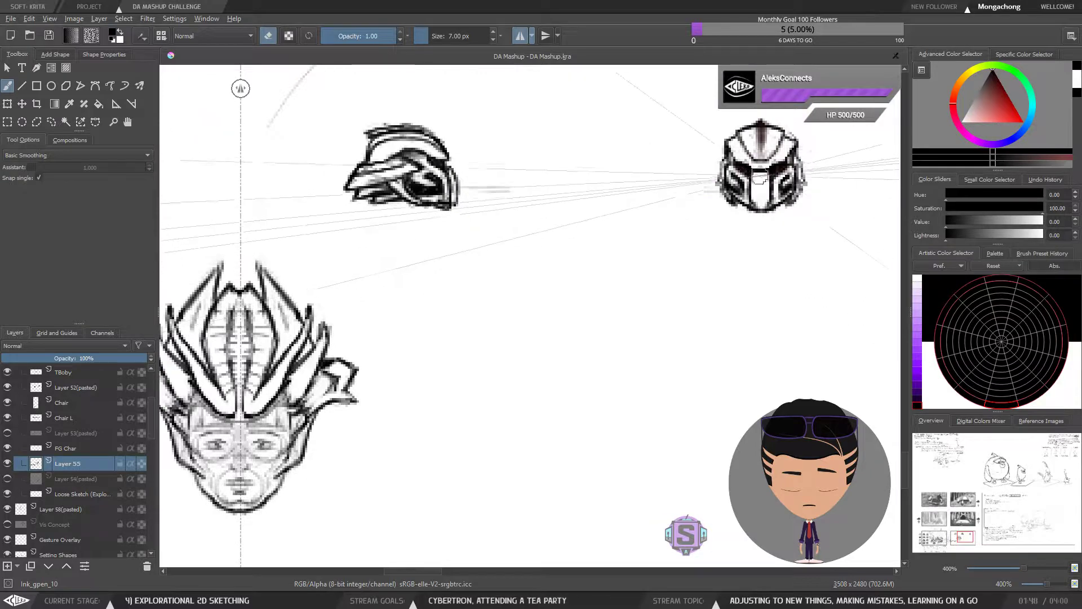
left_click_drag(755, 206, 770, 228)
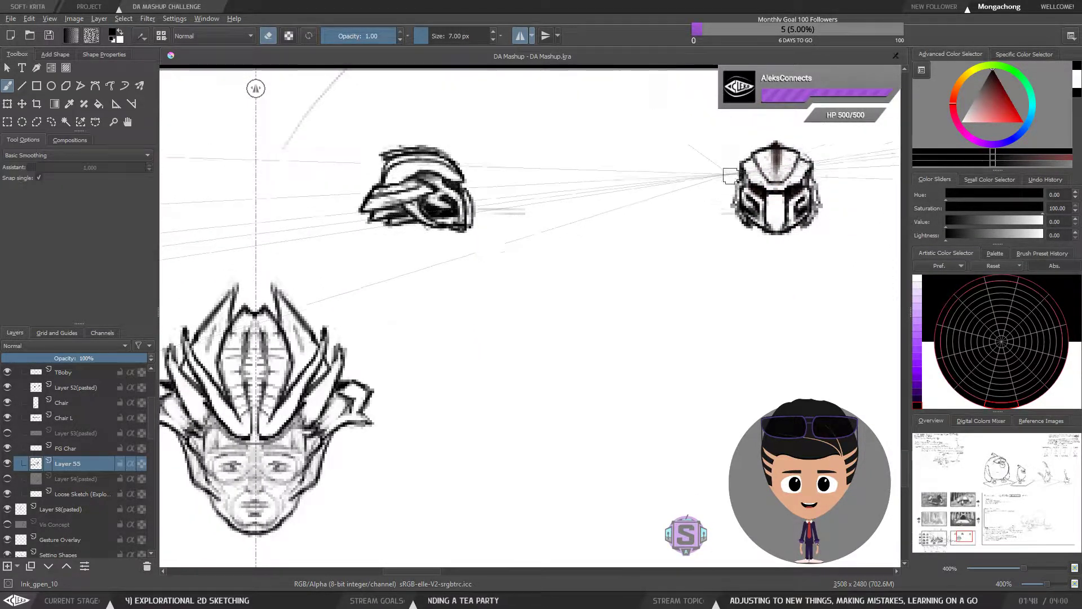
left_click_drag(776, 168, 783, 170)
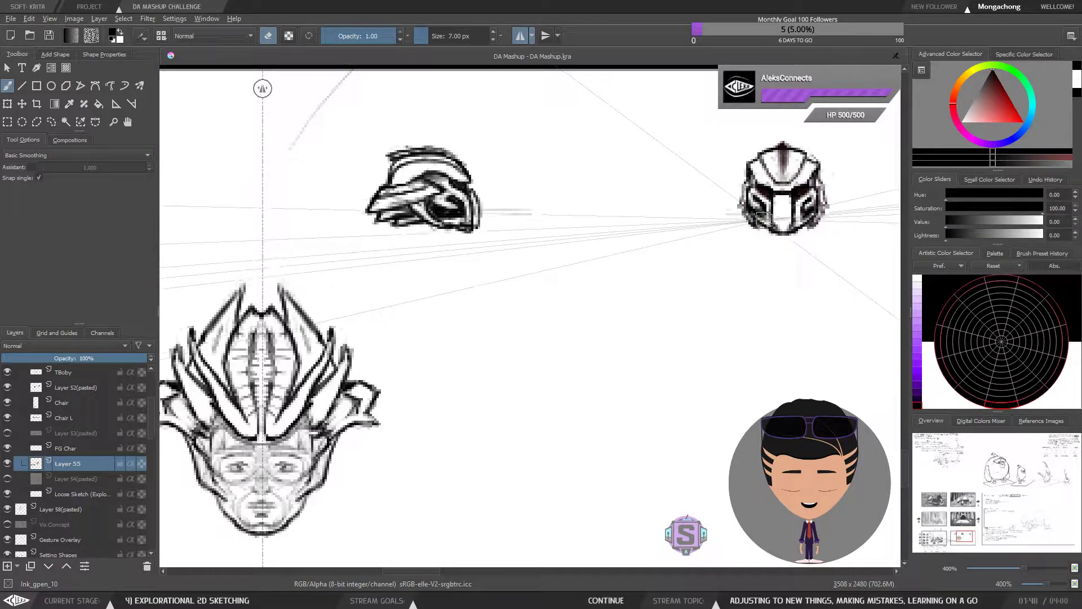
left_click_drag(451, 308, 503, 354)
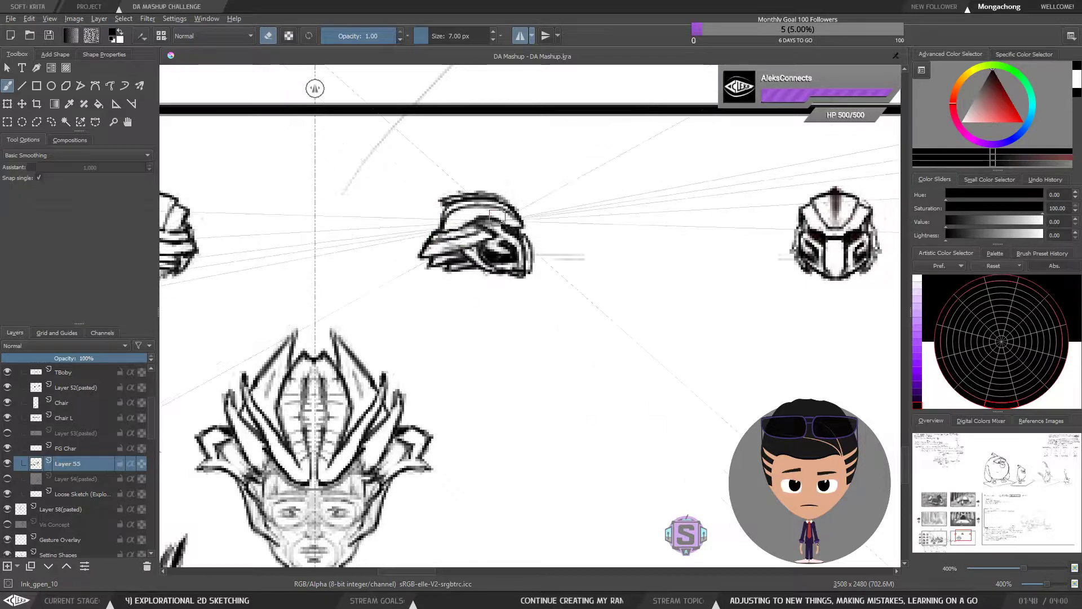
left_click_drag(469, 393, 587, 296)
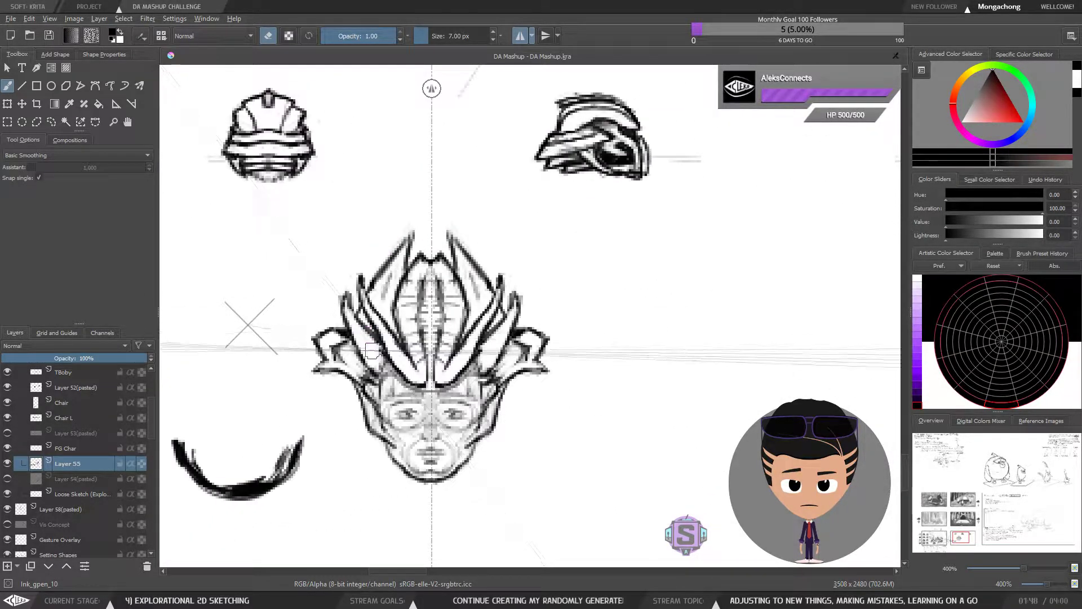
Step: Review how the crested head reads at small and large scale alongside the neighbouring tea party scene
key("minus")
key("minus")
key("minus")
key("minus")
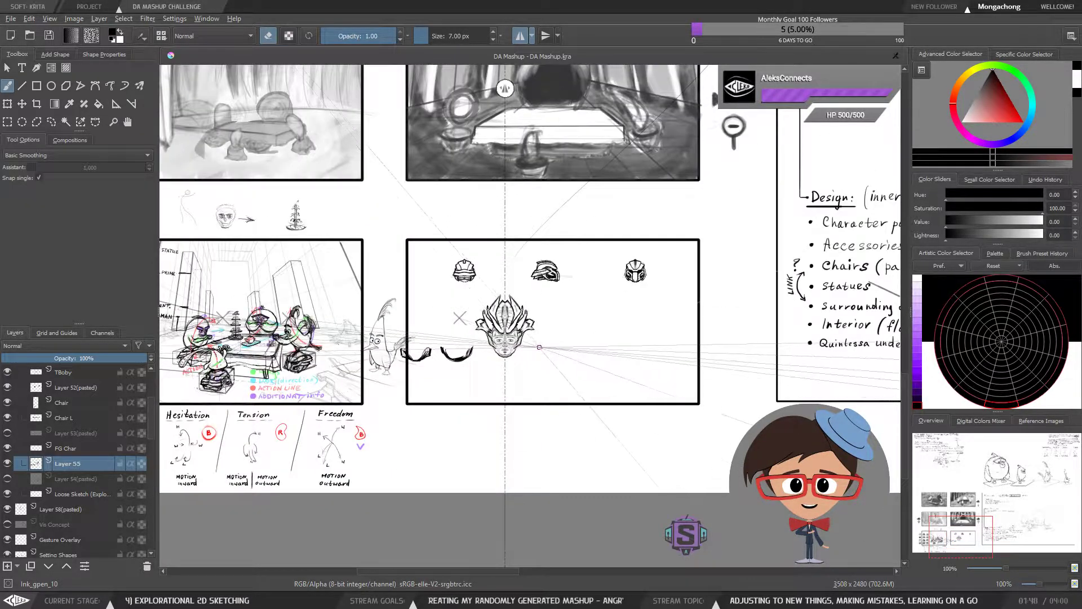
key("plus")
key("plus")
key("plus")
key("plus")
left_click_drag(462, 335, 494, 355)
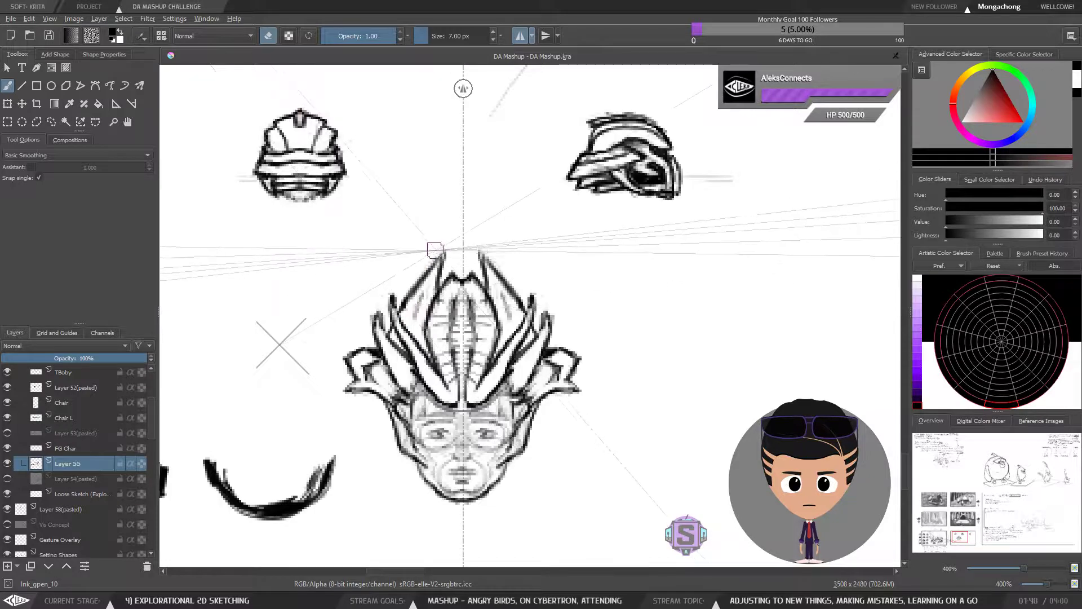
left_click_drag(501, 297, 470, 353)
scroll(471, 354, "down", 2)
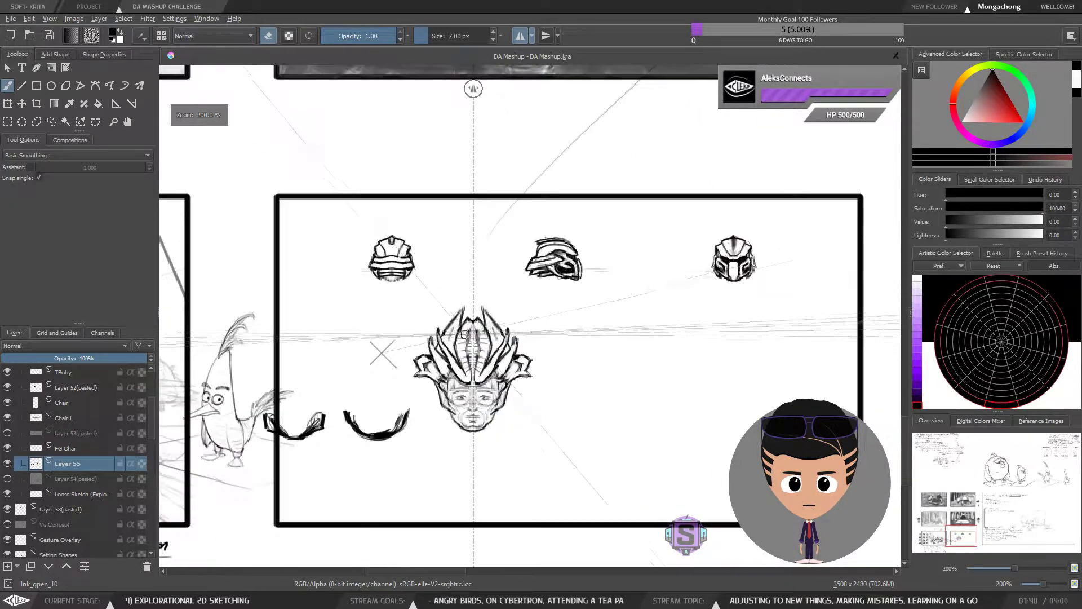
mouse_move(428, 383)
left_mouse_down()
mouse_move(629, 359)
mouse_move(759, 314)
mouse_move(796, 333)
mouse_move(648, 316)
left_mouse_up()
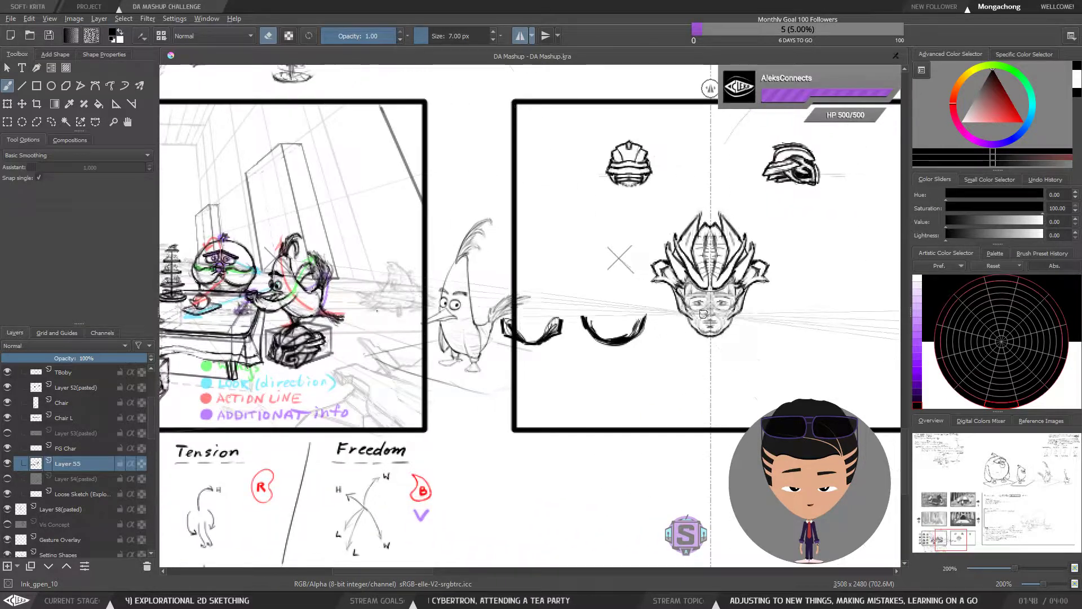
Step: Select the two leftover jaw studies beside the crested head with an outline selection, delete them and return to the brush
left_click_drag(778, 281, 673, 322)
key("l")
mouse_move(555, 409)
left_mouse_down()
mouse_move(529, 332)
mouse_move(368, 373)
mouse_move(395, 412)
left_mouse_up()
key("Delete")
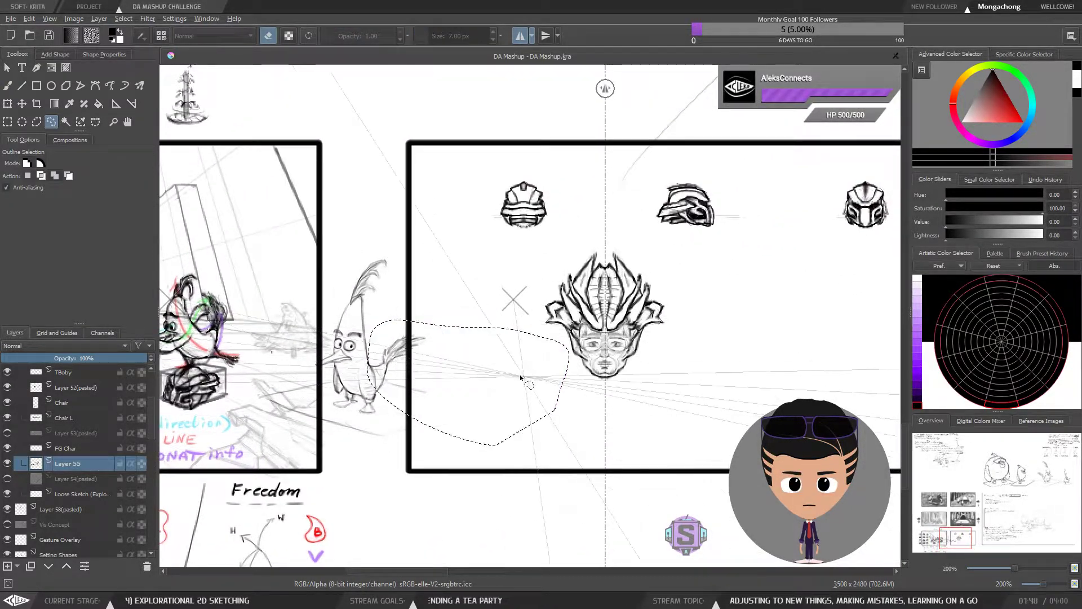
key("b")
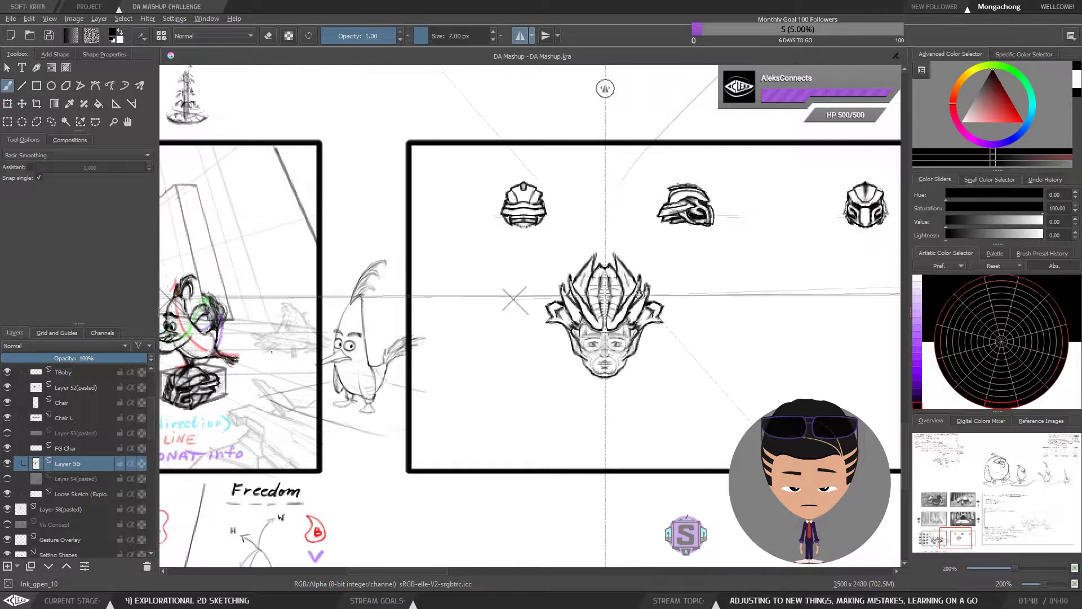
Step: Examine the crested head against the tea party scene and in close-up
left_click_drag(649, 357, 693, 300)
mouse_move(468, 332)
left_mouse_down()
mouse_move(767, 335)
mouse_move(623, 331)
mouse_move(630, 302)
left_mouse_up()
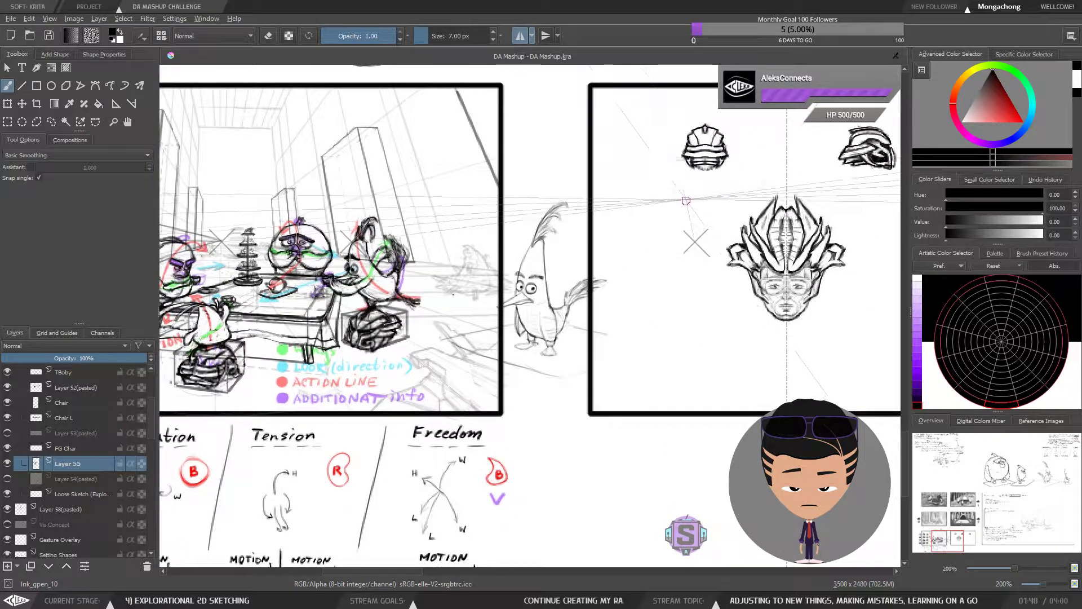
left_click_drag(808, 283, 549, 242)
key("plus")
key("plus")
left_click_drag(717, 290, 446, 408)
key("minus")
key("minus")
Step: Sketch a mirrored egg-shaped head with a fan of looping crest strokes below the crested head, erasing the oval's inside
left_click_drag(444, 365, 511, 250)
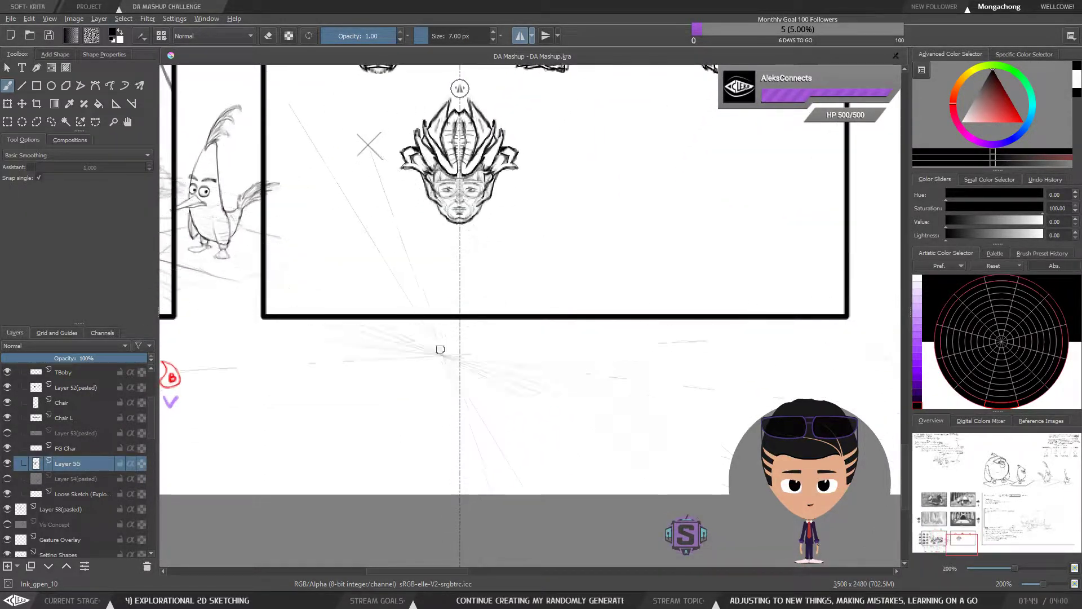
mouse_move(456, 442)
left_mouse_down()
mouse_move(433, 396)
mouse_move(459, 446)
mouse_move(426, 408)
mouse_move(436, 427)
mouse_move(431, 397)
left_mouse_up()
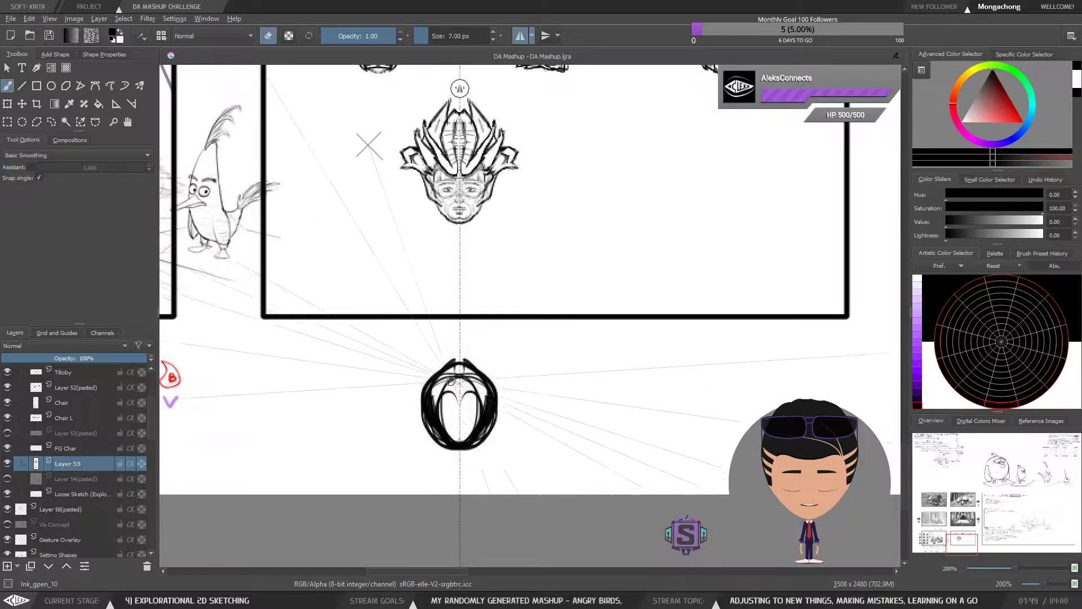
mouse_move(455, 436)
left_mouse_down()
mouse_move(427, 407)
mouse_move(471, 426)
mouse_move(461, 392)
mouse_move(440, 395)
mouse_move(459, 368)
mouse_move(450, 338)
mouse_move(437, 362)
mouse_move(392, 333)
mouse_move(411, 359)
mouse_move(399, 310)
mouse_move(375, 325)
left_mouse_up()
key("e")
mouse_move(453, 364)
left_mouse_down()
mouse_move(410, 290)
mouse_move(390, 290)
mouse_move(445, 352)
left_mouse_up()
mouse_move(458, 314)
left_mouse_down()
mouse_move(408, 274)
mouse_move(433, 282)
mouse_move(428, 264)
left_mouse_up()
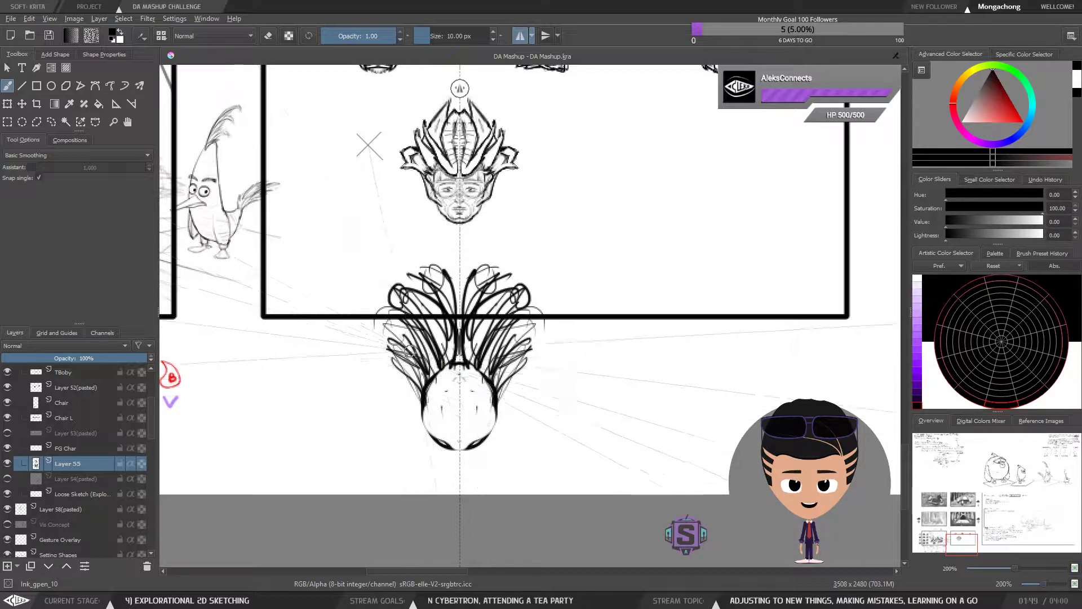
key("e")
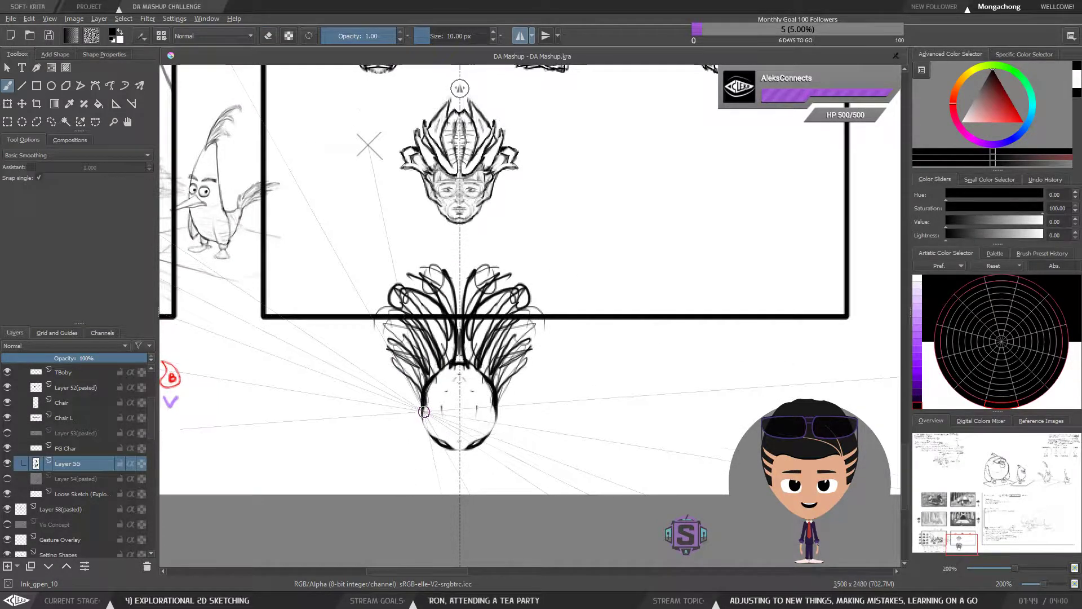
Step: Select the egg-shaped head study with an outline selection, delete it, clear the selection and return to the brush
key("l")
mouse_move(584, 458)
left_mouse_down()
mouse_move(557, 265)
mouse_move(360, 247)
mouse_move(584, 456)
left_mouse_up()
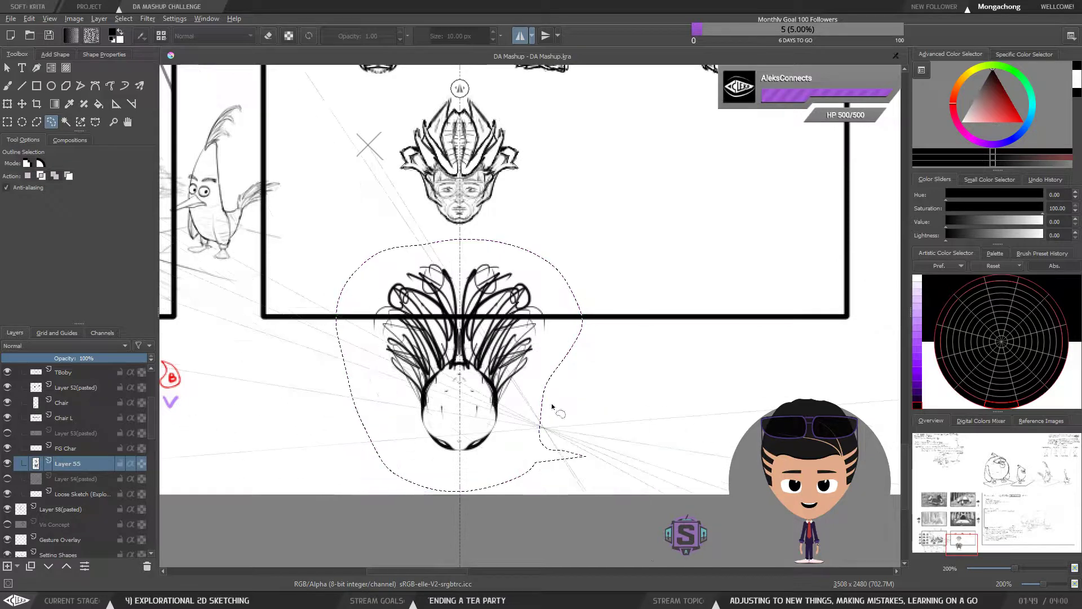
key("Delete")
key("ctrl+shift+a")
key("b")
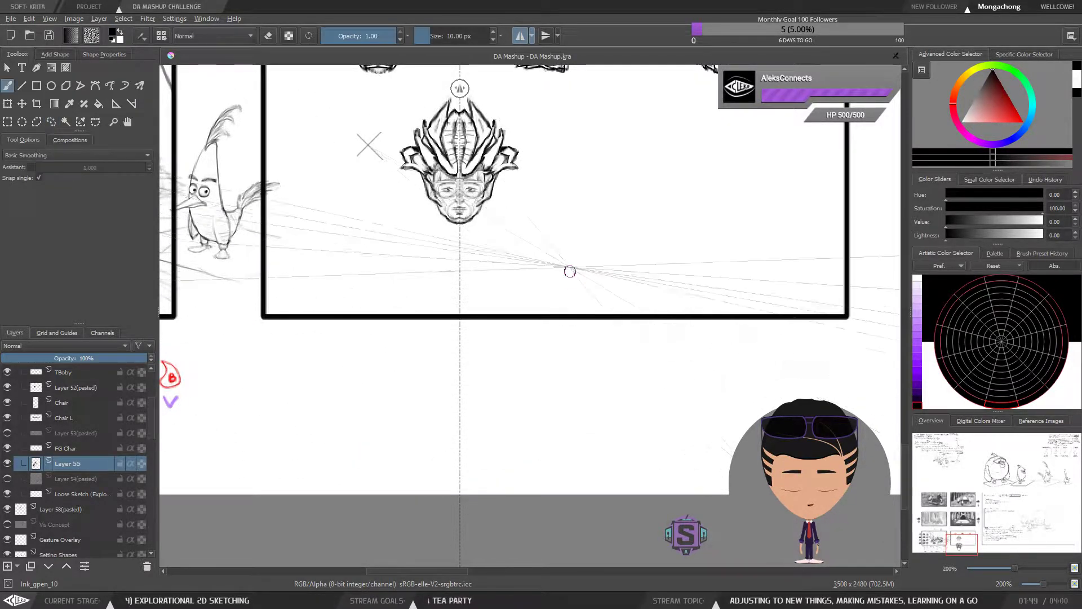
Step: Review the crested head close up together with the helmet sketches above it
key("plus")
key("plus")
key("minus")
mouse_move(512, 285)
left_mouse_down()
mouse_move(524, 331)
mouse_move(538, 338)
mouse_move(508, 351)
mouse_move(558, 398)
left_mouse_up()
key("plus")
key("plus")
mouse_move(548, 246)
left_mouse_down()
mouse_move(493, 409)
mouse_move(477, 364)
left_mouse_up()
key("minus")
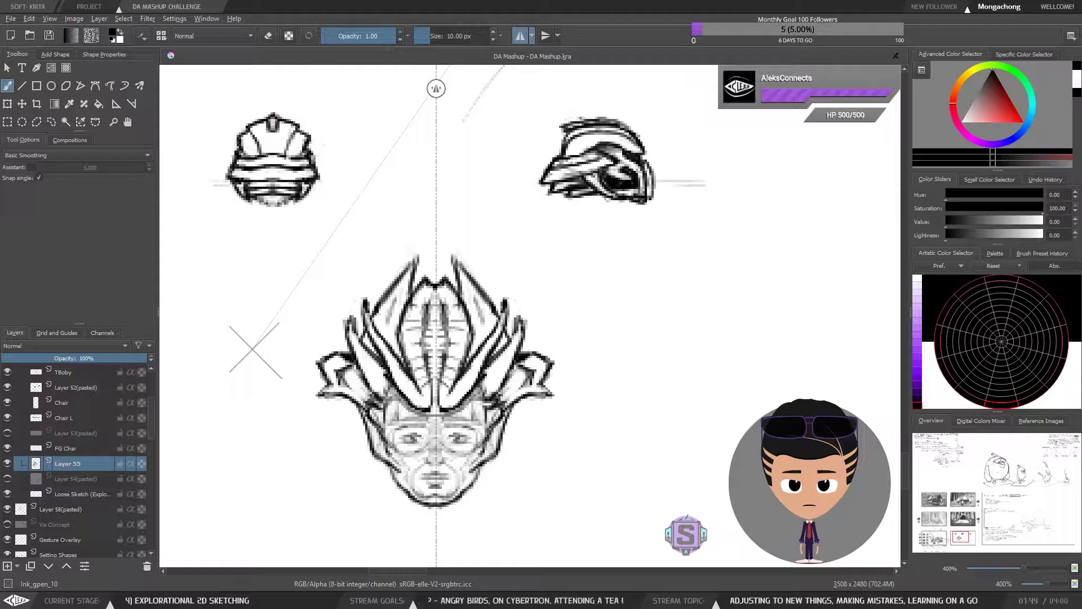
Step: Open the reference film stills in the image viewer and examine the shots of the blue crested character's head
left_click_drag(0, 174, 695, 128)
double_click(695, 128)
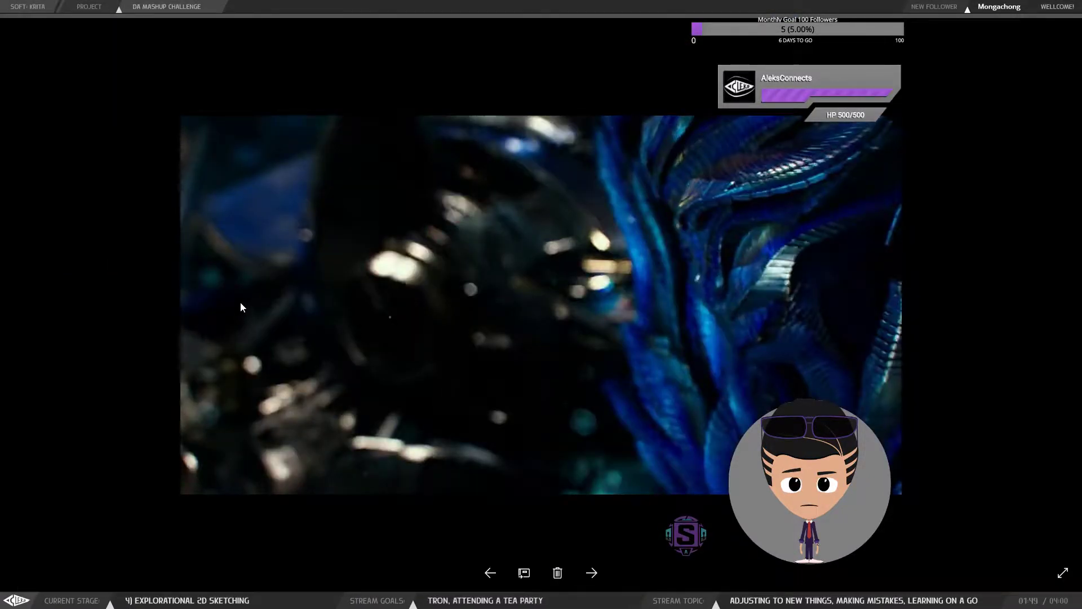
key("Right")
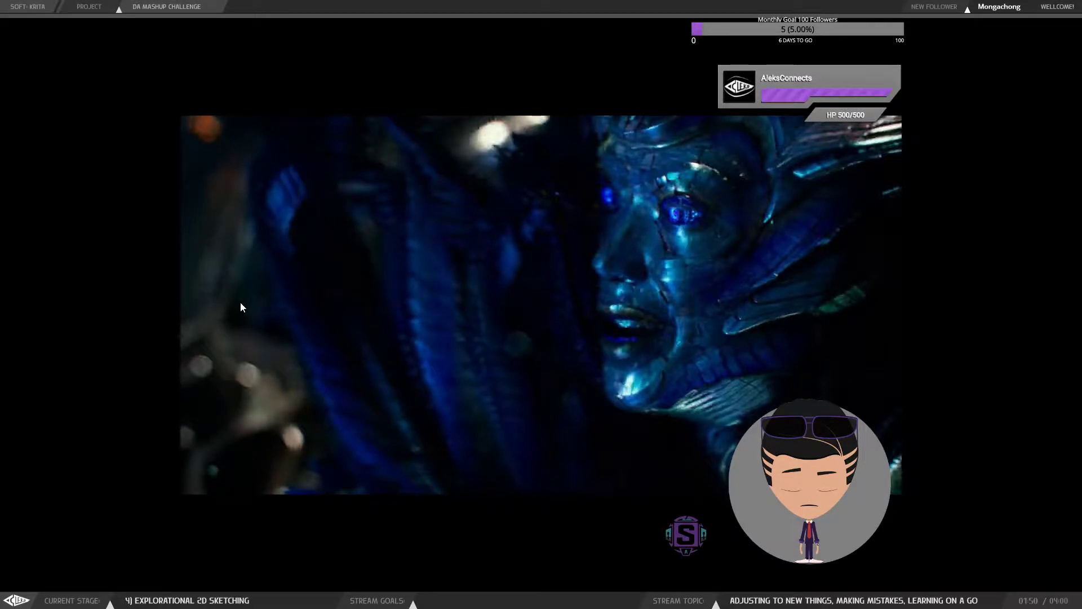
key("Right")
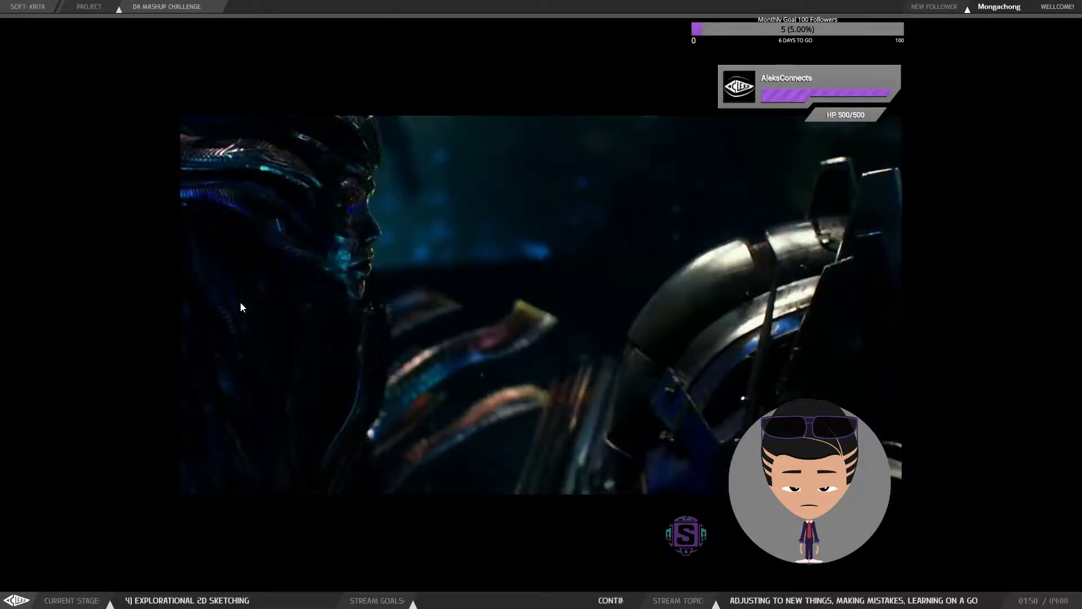
key("Right")
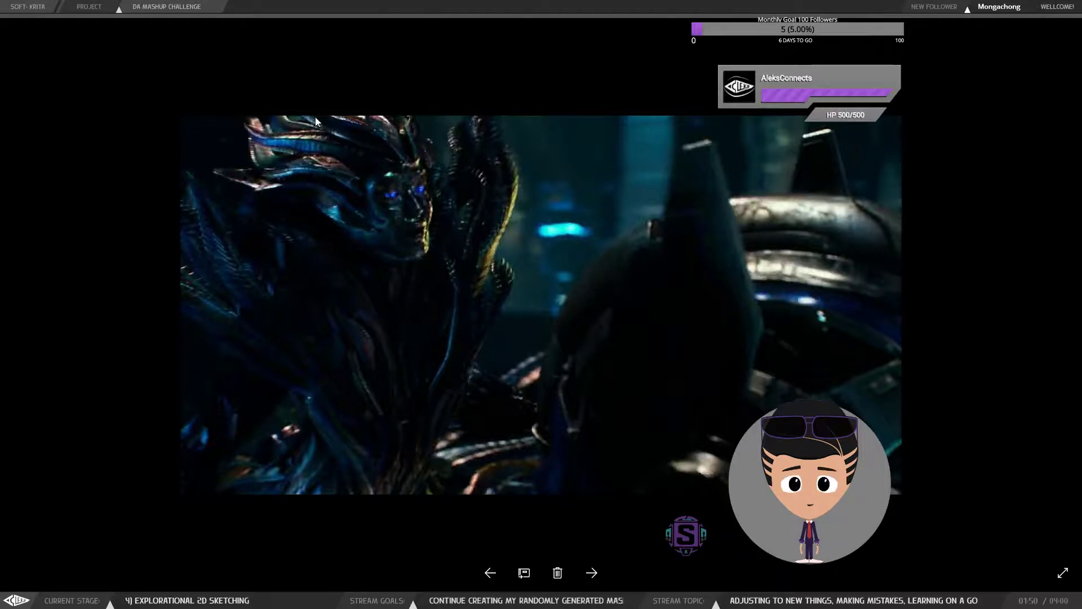
key("Right")
key("Right")
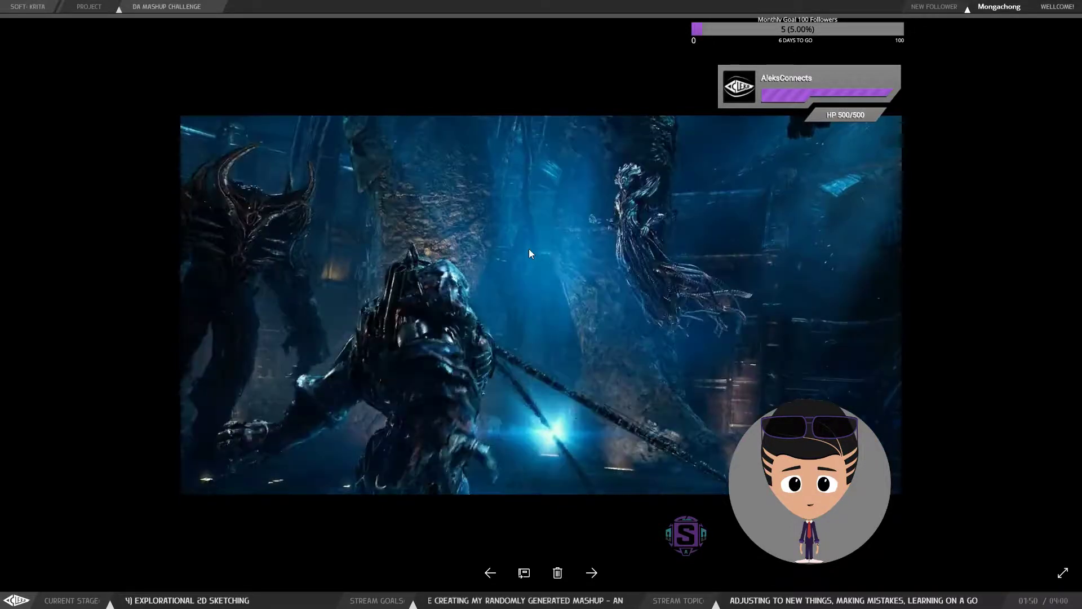
Step: Examine the film stills showing the crested character floating and in the distance for its head shape
key("Right")
key("Right")
key("Left")
key("Right")
key("Left")
key("Right")
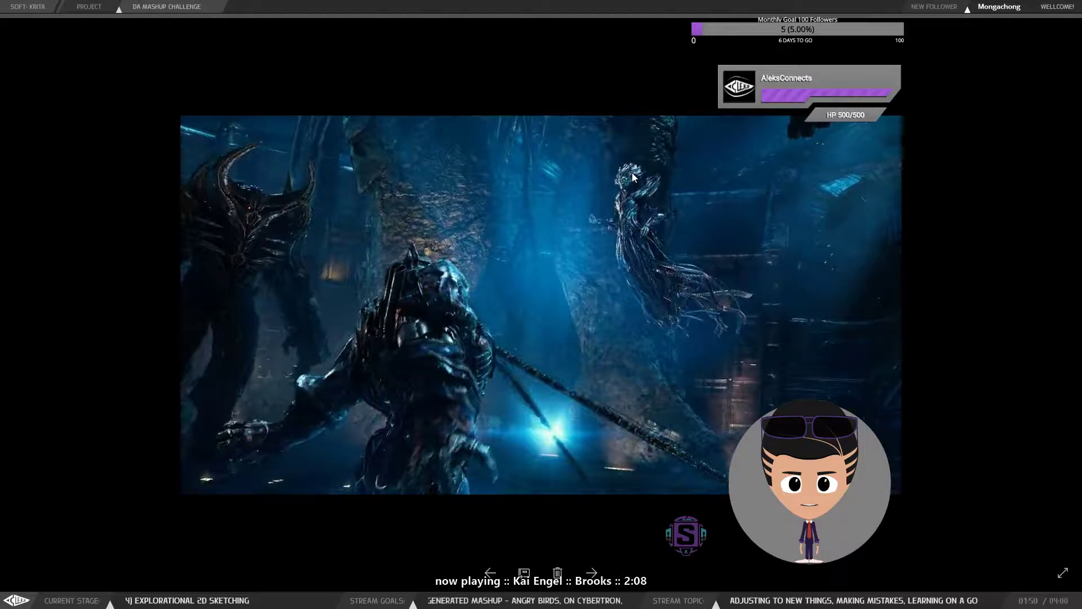
key("Left")
key("Left")
key("Left")
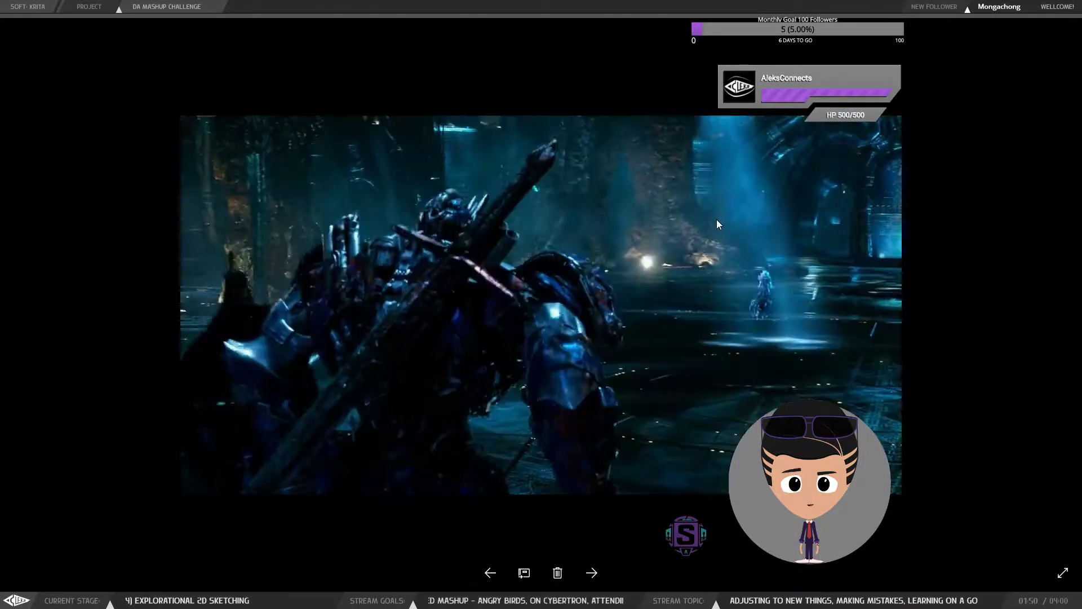
key("Left")
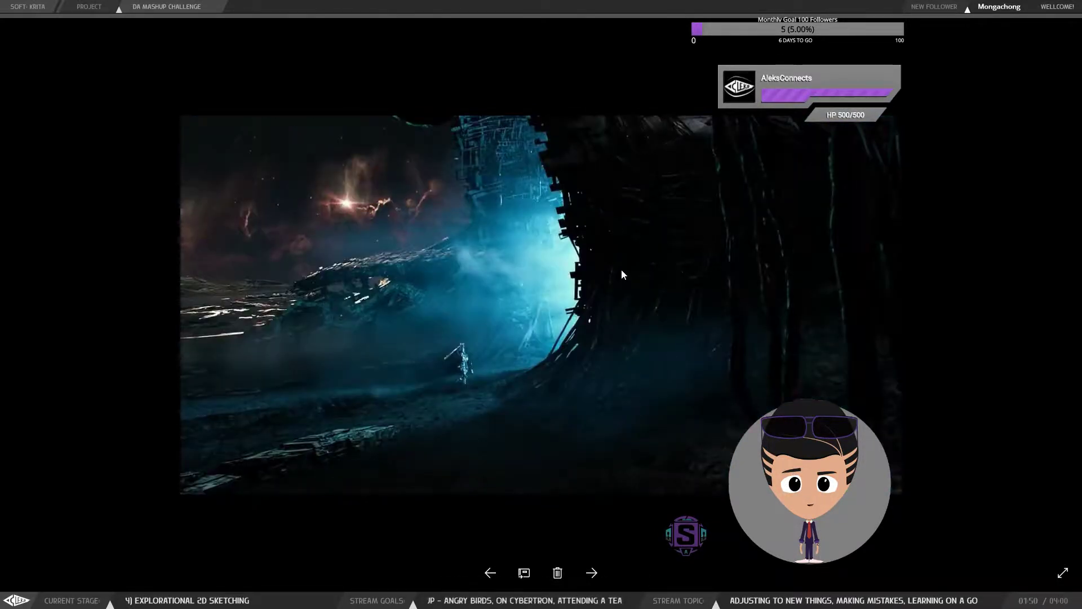
Step: Browse back through the earlier film stills to the close-up of the blue crested character's face
key("Left")
key("Left")
key("Left")
key("Left")
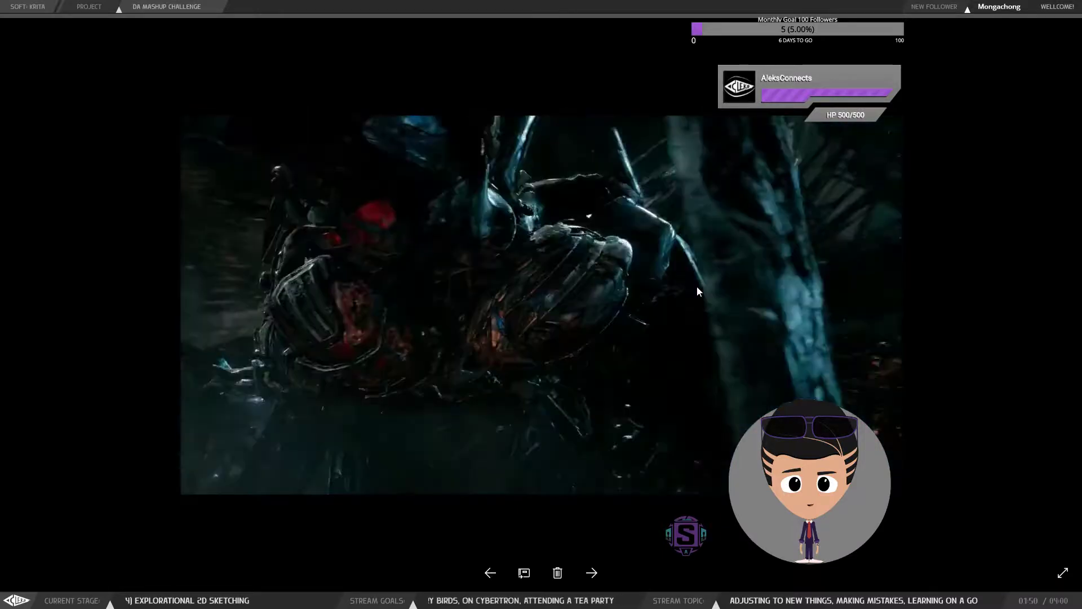
key("Left")
key("Left")
key("Left")
key("Left")
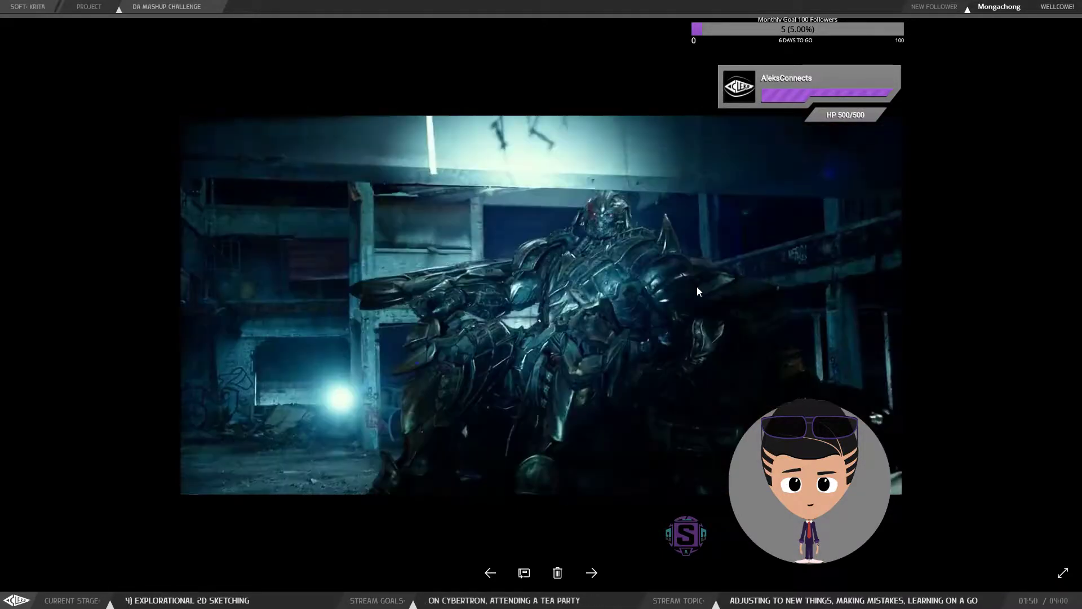
key("Left")
key("Left")
key("Left")
key("Left")
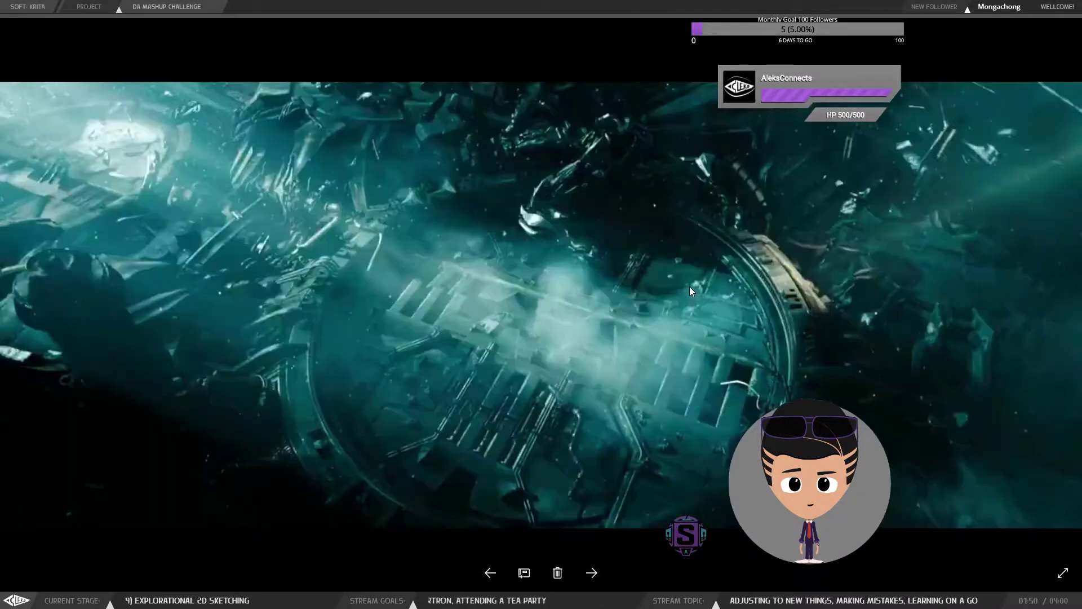
key("Left")
key("Left")
key("Left")
key("Left")
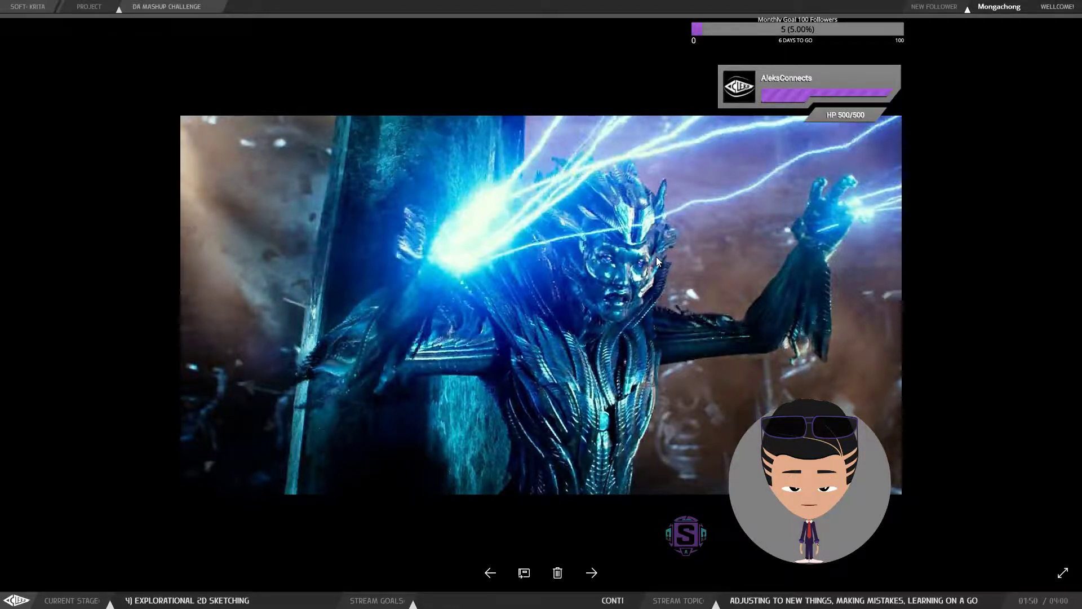
Step: Examine the lightning shots of the blue crested character's headdress, then switch back to the sketch in Krita
key("Left")
key("Left")
key("Left")
key("Left")
key("Left")
key("Left")
key("Left")
key("Left")
key("Left")
key("Left")
key("Left")
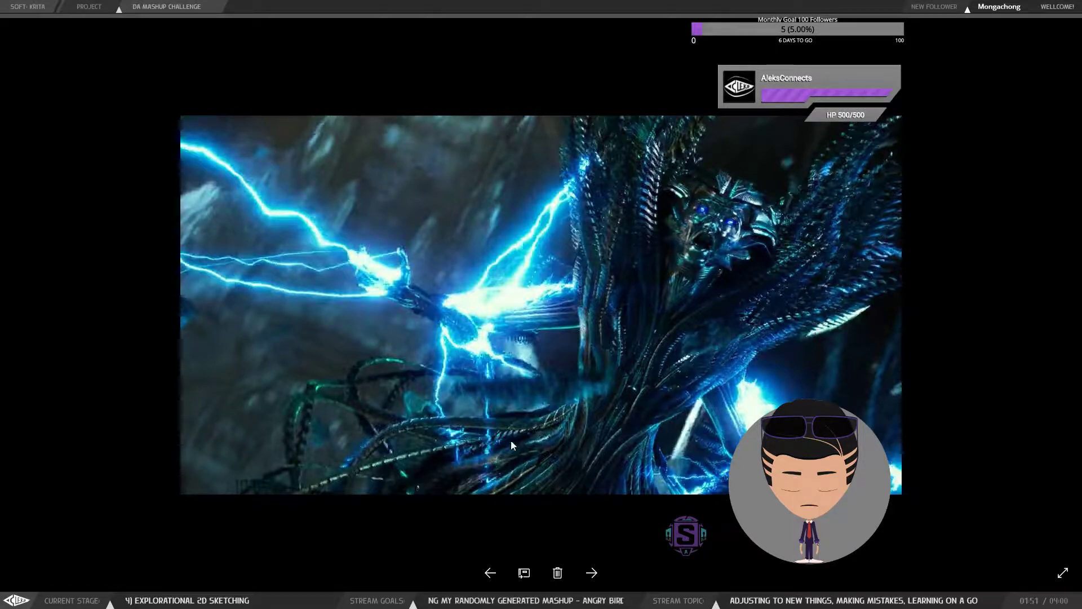
left_click_drag(672, 20, 1081, 0)
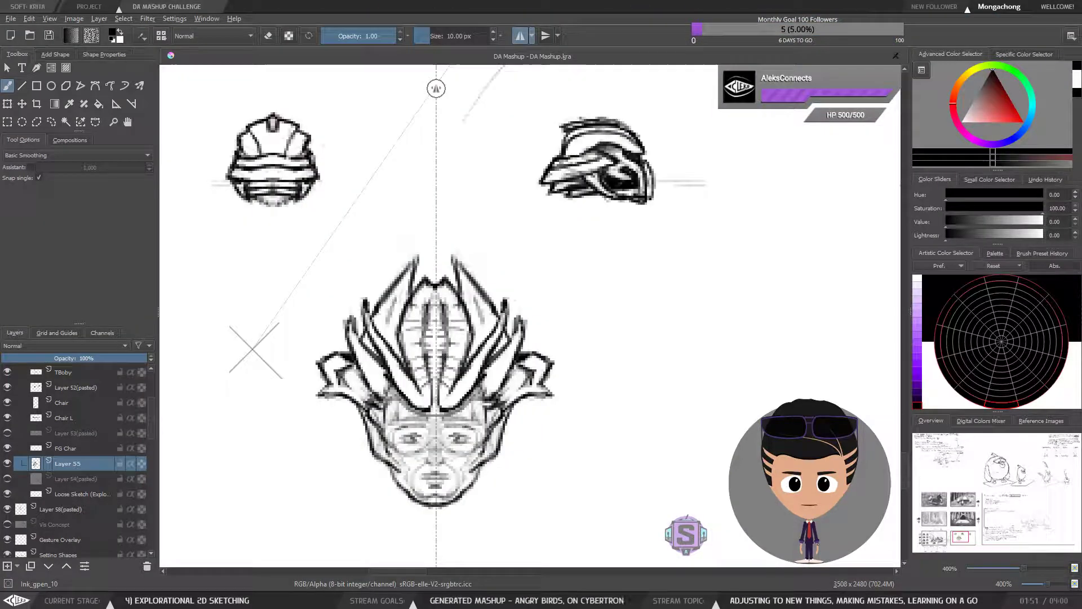
Step: Select the crested head with an outline selection and move it off the mirror axis to the lower right of the panel
left_click_drag(558, 489, 656, 373)
key("ctrl+z")
scroll(609, 450, "down", 5)
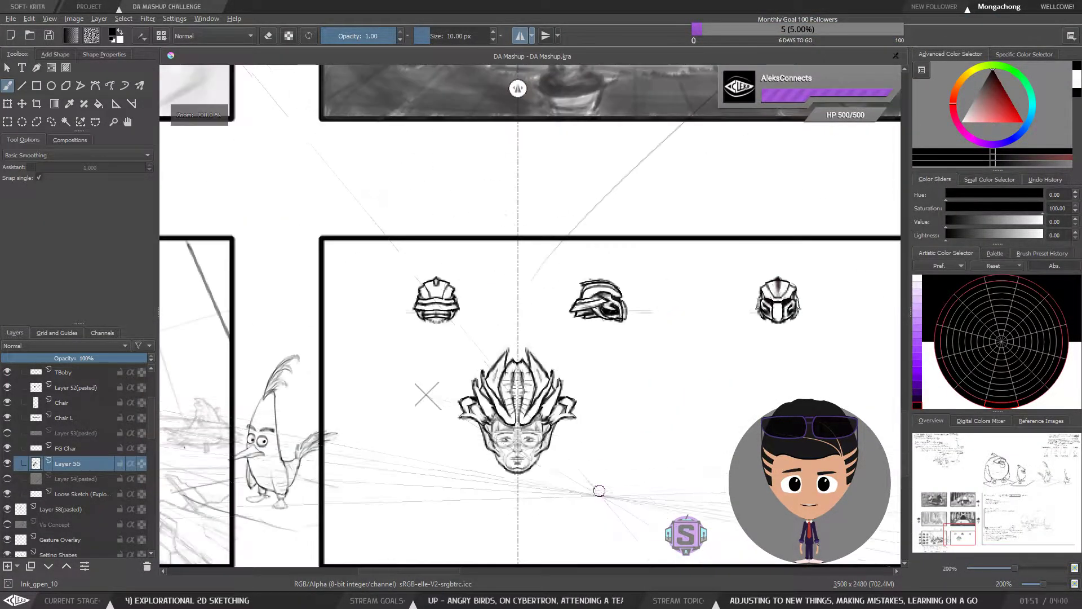
scroll(512, 447, "up", 2)
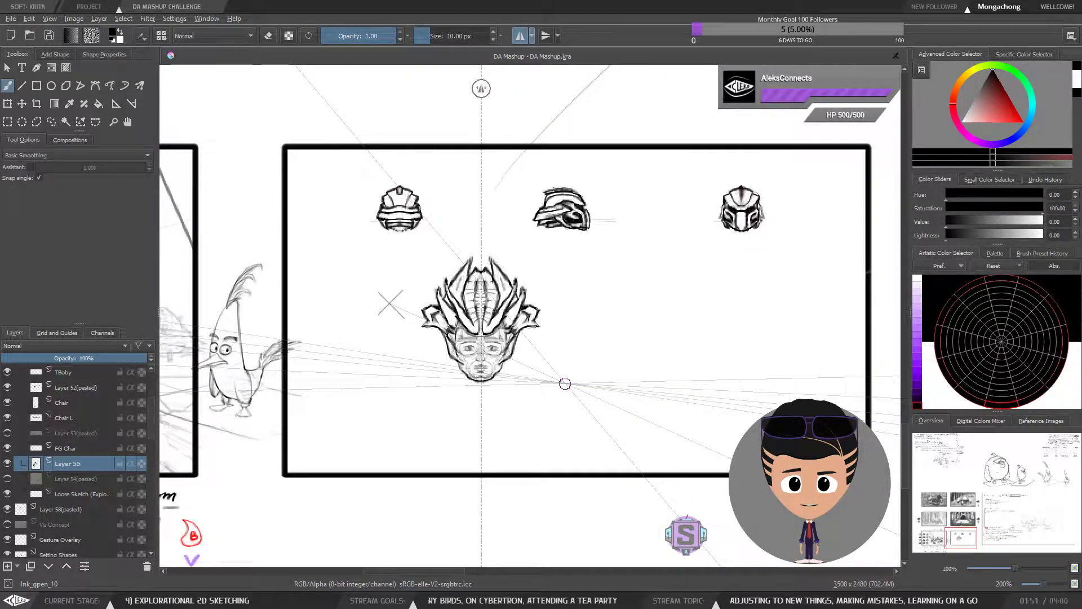
scroll(565, 384, "up", 2)
scroll(544, 377, "down", 2)
mouse_move(544, 377)
left_mouse_down()
mouse_move(564, 300)
mouse_move(527, 249)
mouse_move(483, 226)
mouse_move(426, 322)
left_mouse_up()
key("l")
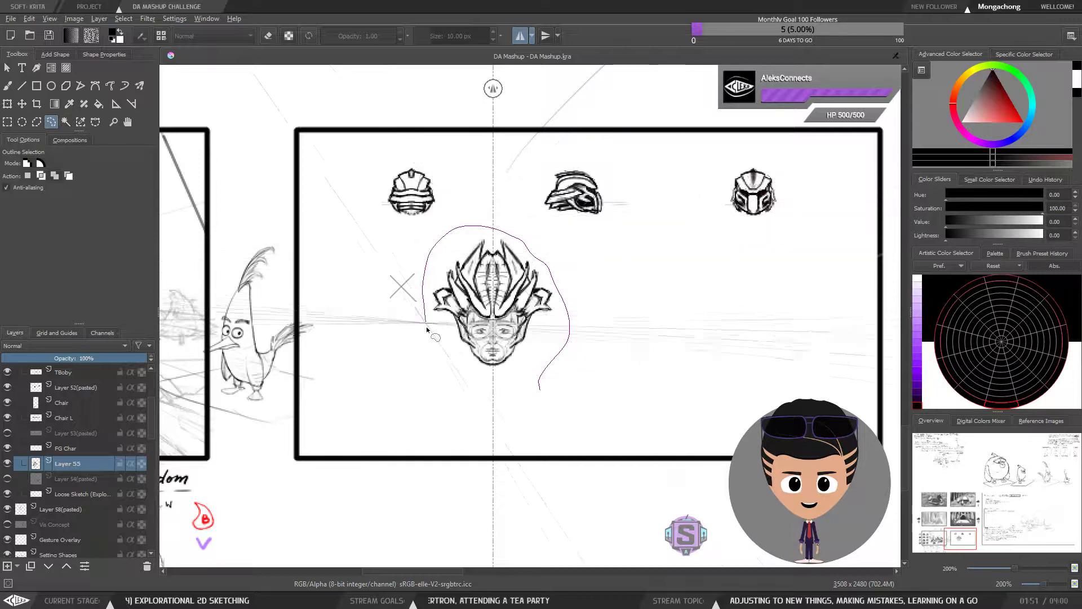
key("t")
left_click_drag(519, 348, 531, 358)
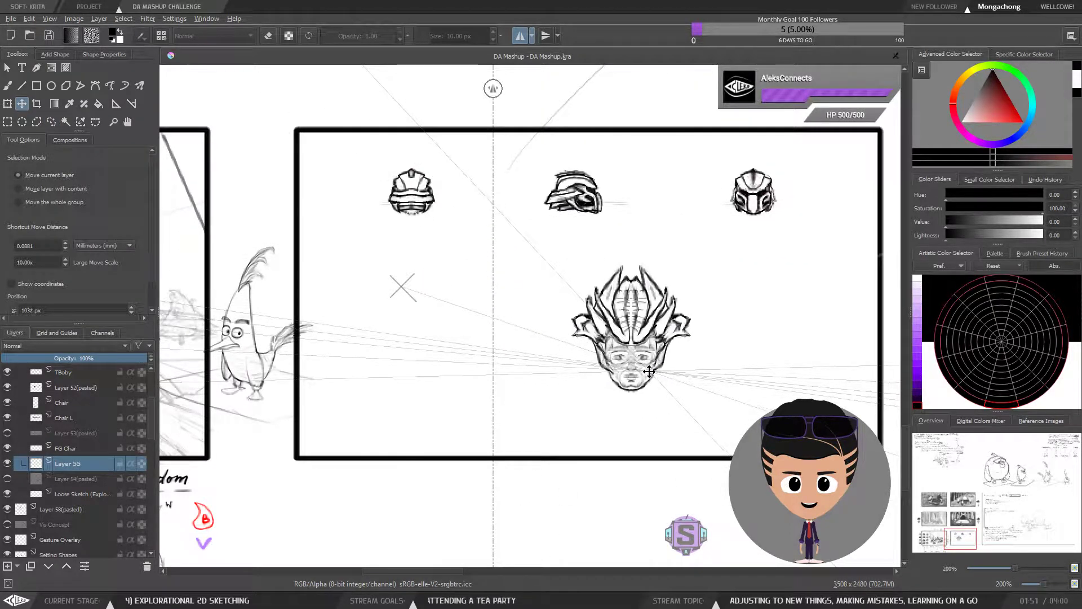
key("b")
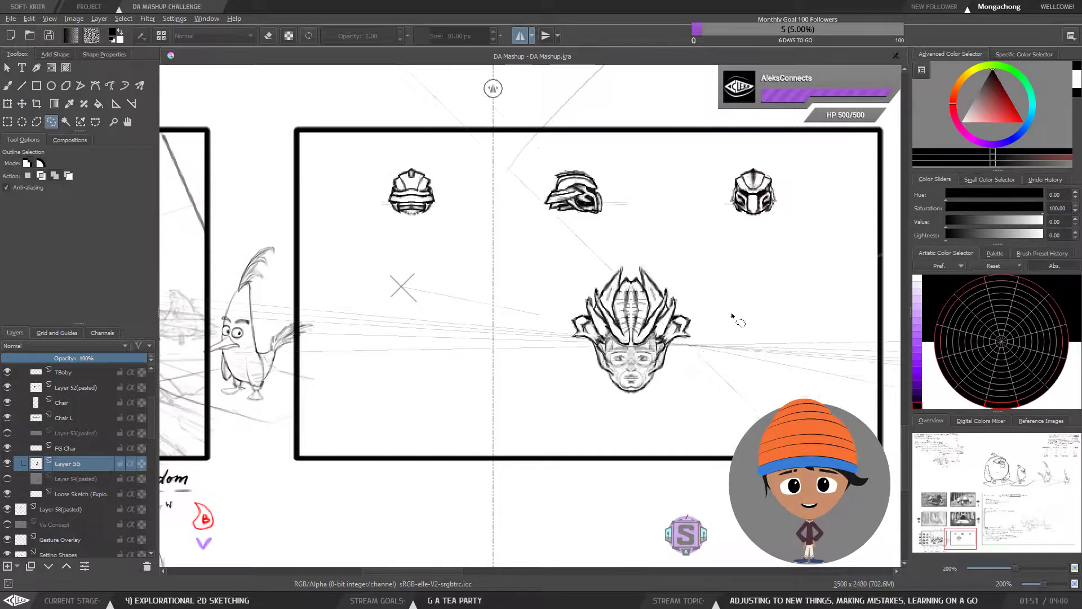
key("t")
key("b")
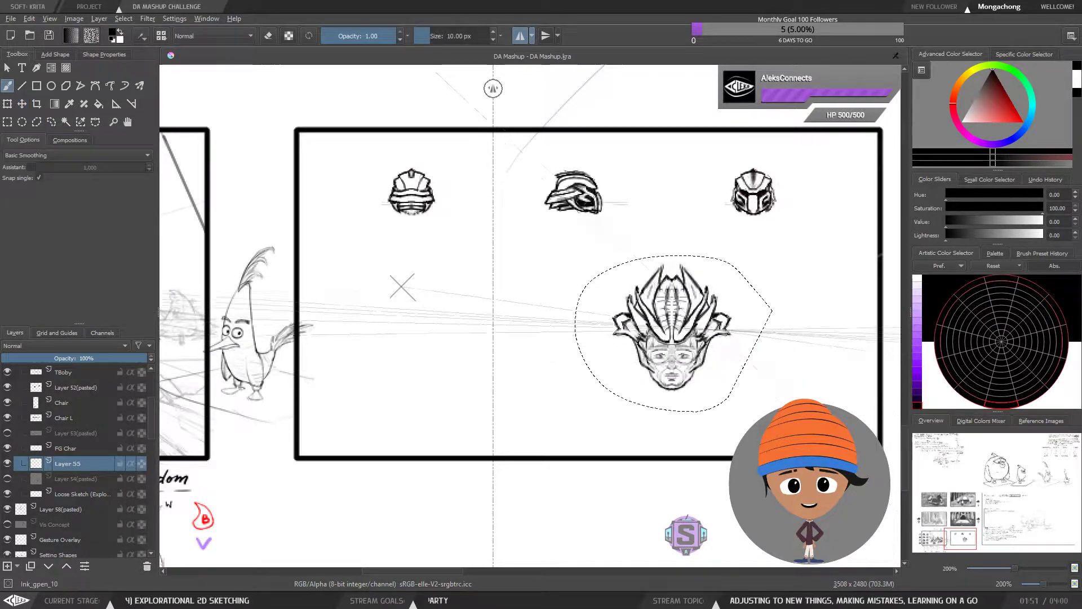
Step: Select the crested head again, copy and paste it, and place the copy beside the original on the mirror axis
key("l")
left_click_drag(757, 337, 690, 255)
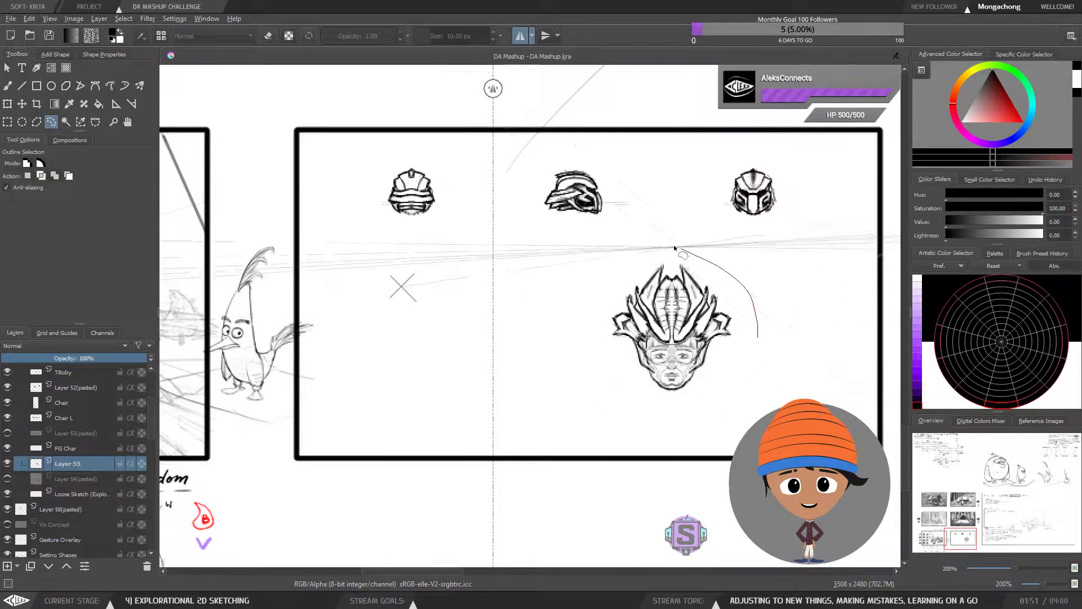
left_click_drag(740, 404, 736, 406)
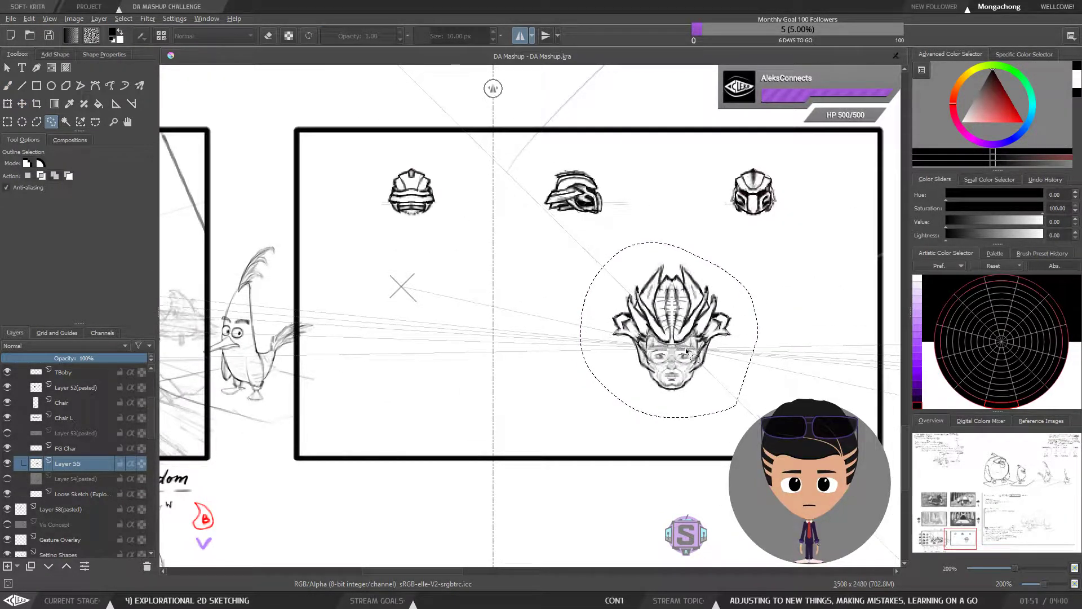
key("ctrl+c")
key("ctrl+v")
key("t")
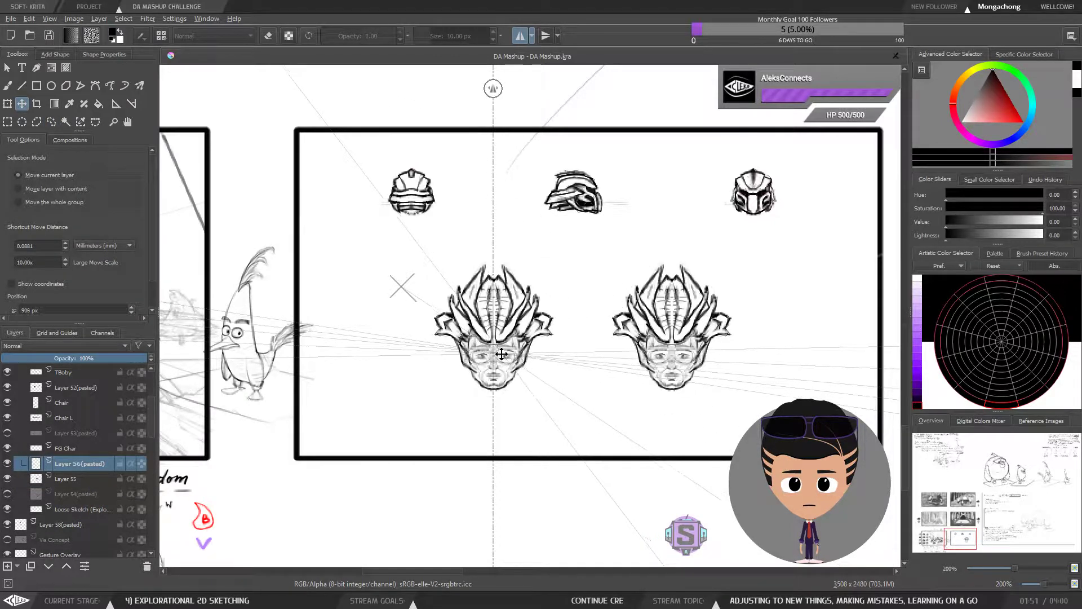
Step: Clear the selection, align the pasted head with the mirror axis and return to the brush
scroll(528, 317, "up", 2)
key("b")
key("ctrl+shift+a")
scroll(503, 348, "up", 2)
scroll(492, 385, "down", 2)
key("t")
left_click_drag(484, 359, 487, 352)
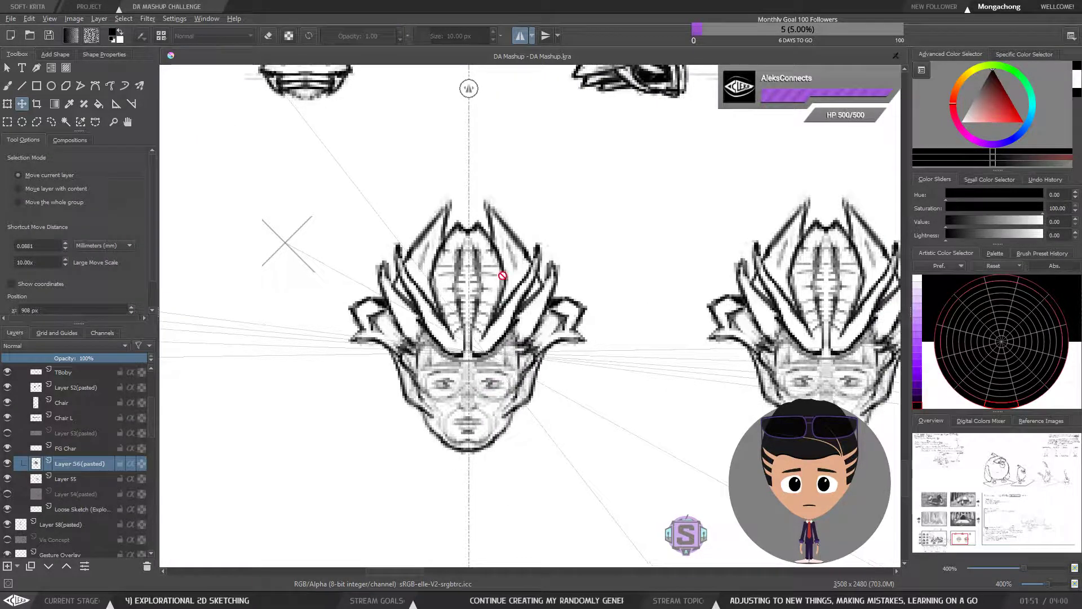
key("b")
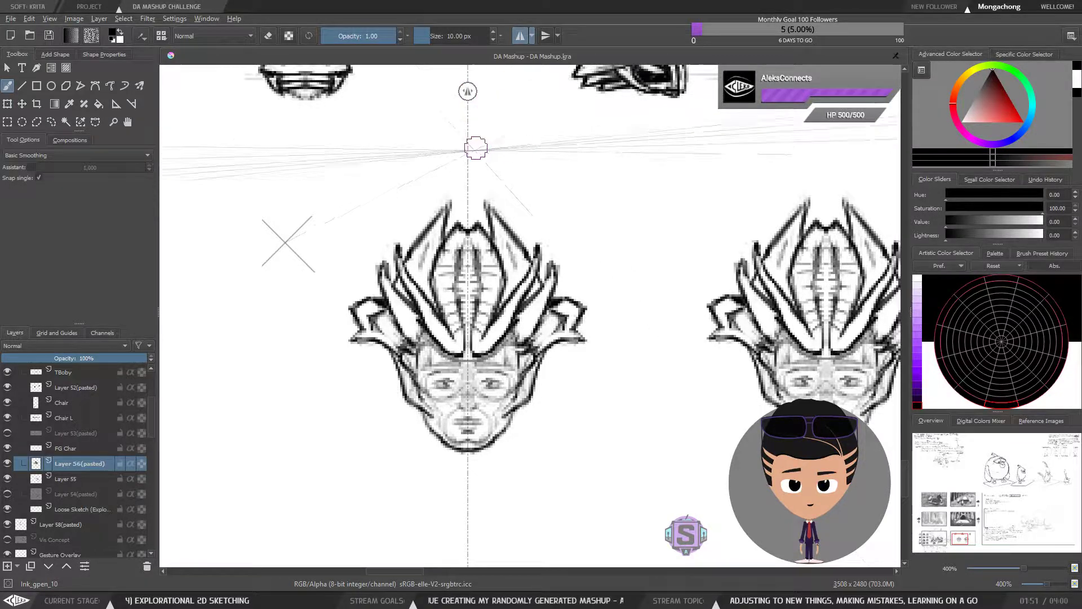
Step: Erase the copied head's side fins, inner crest ribs, outer contours and crest peaks with the 12 px eraser
left_click_drag(473, 242, 465, 259)
key("e")
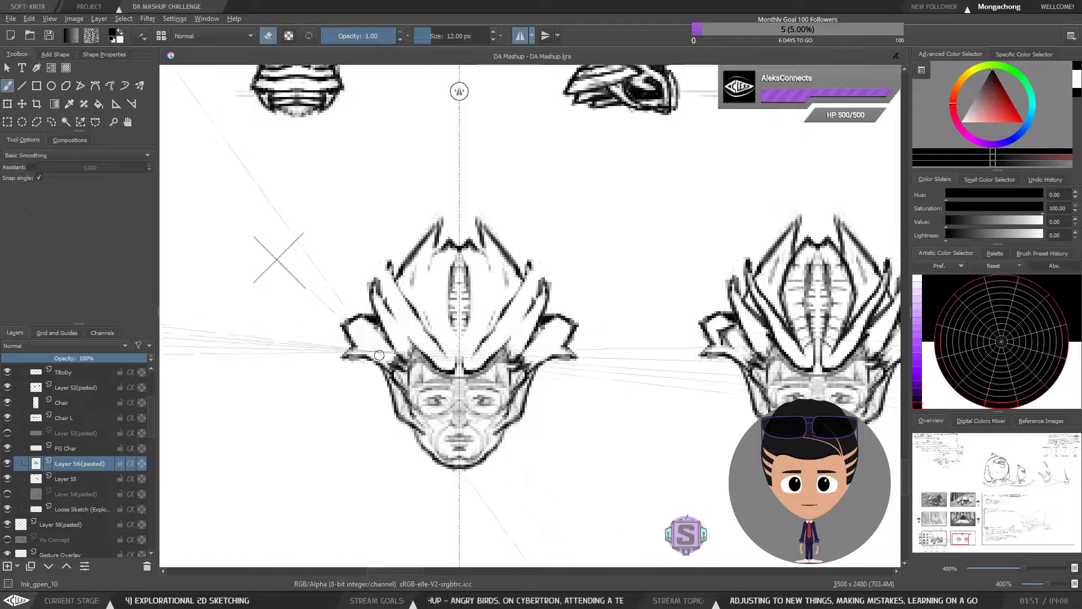
mouse_move(372, 326)
left_mouse_down()
mouse_move(341, 341)
mouse_move(345, 333)
left_mouse_up()
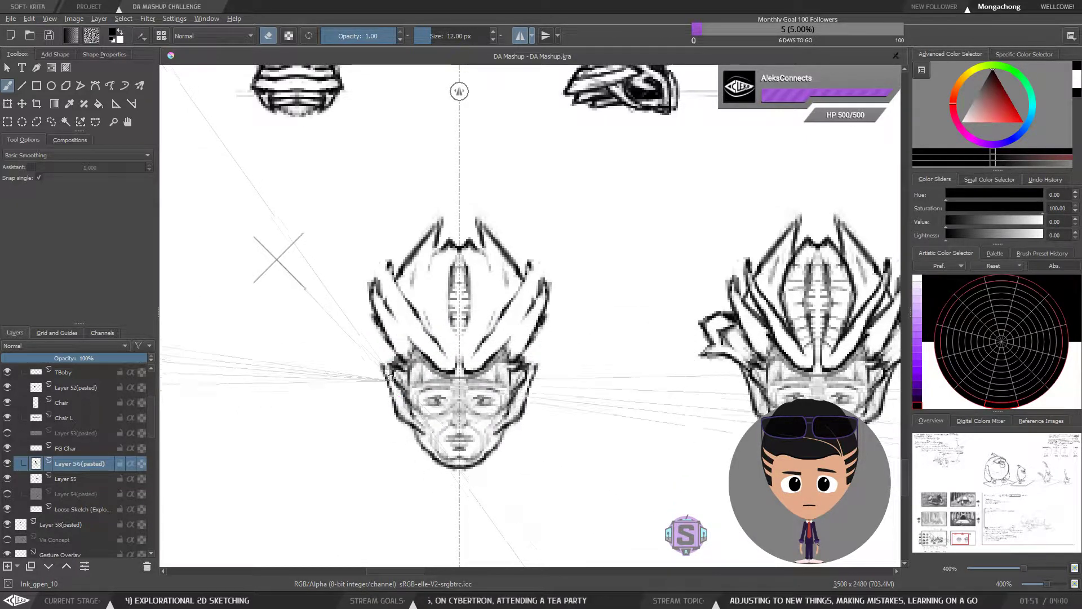
mouse_move(383, 359)
left_mouse_down()
mouse_move(399, 405)
mouse_move(390, 373)
left_mouse_up()
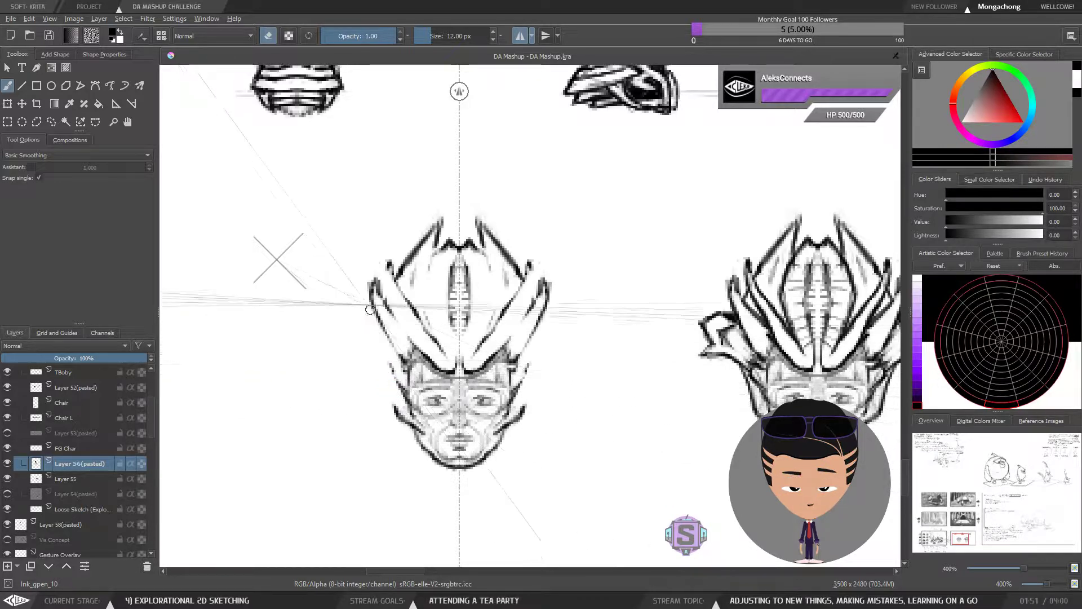
left_click_drag(388, 316, 402, 352)
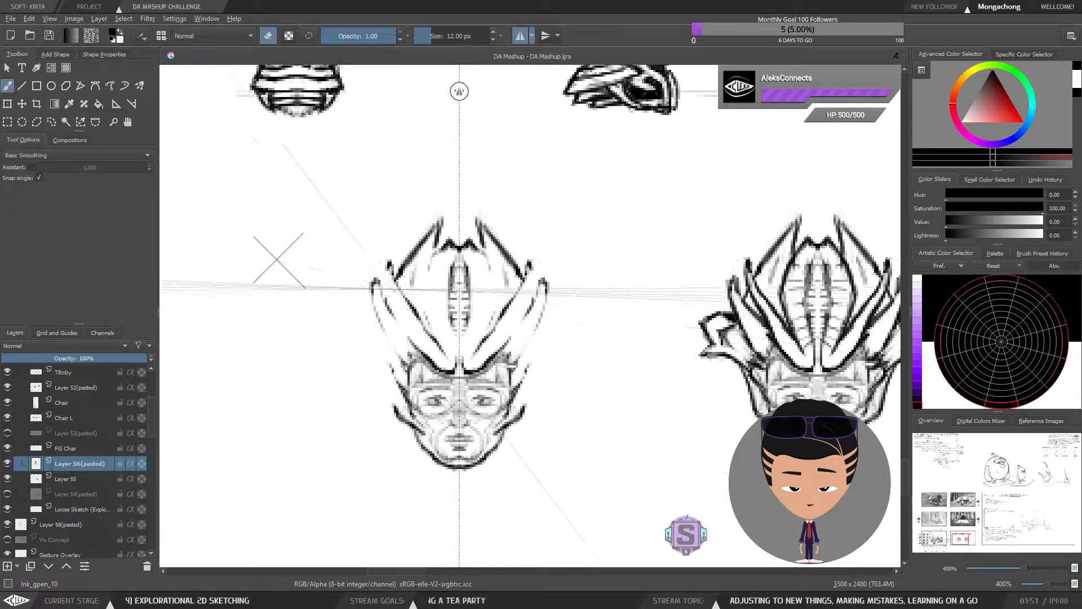
mouse_move(394, 282)
left_mouse_down()
mouse_move(424, 343)
mouse_move(382, 216)
mouse_move(419, 286)
mouse_move(416, 238)
mouse_move(421, 288)
mouse_move(432, 227)
mouse_move(433, 311)
mouse_move(434, 219)
mouse_move(430, 303)
mouse_move(438, 227)
mouse_move(423, 248)
mouse_move(422, 285)
mouse_move(452, 217)
mouse_move(435, 315)
mouse_move(451, 241)
mouse_move(440, 272)
mouse_move(437, 301)
mouse_move(478, 196)
mouse_move(433, 238)
mouse_move(472, 300)
mouse_move(463, 318)
mouse_move(457, 280)
mouse_move(460, 323)
mouse_move(455, 266)
mouse_move(463, 339)
mouse_move(458, 247)
mouse_move(455, 336)
left_mouse_up()
key("e")
key("minus")
key("minus")
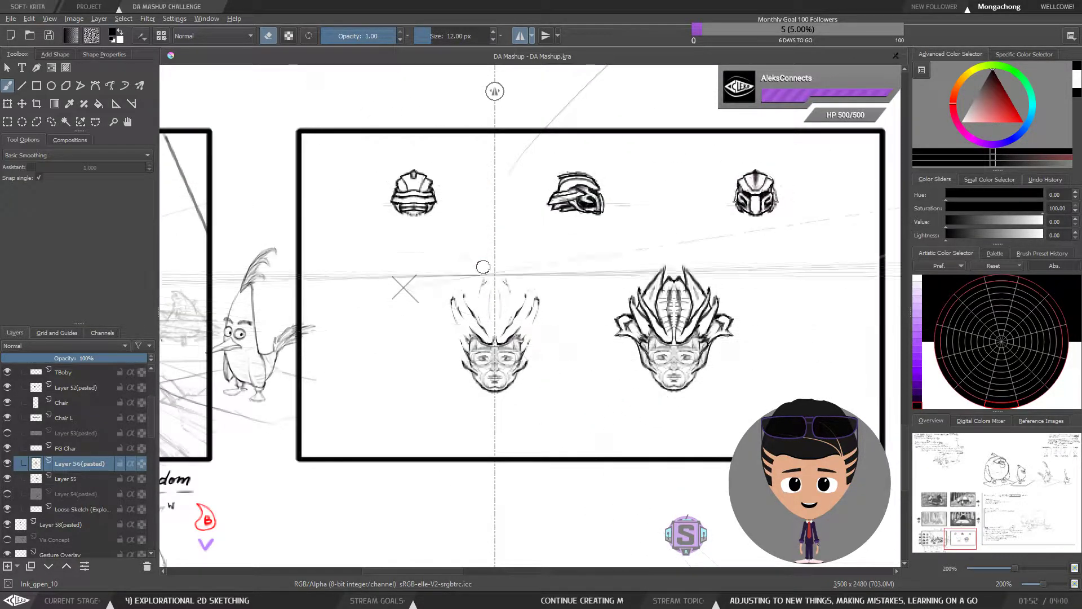
Step: Draw long mirrored horns curving up from the brow, with outer blades running down beside the face
key("e")
key("plus")
key("plus")
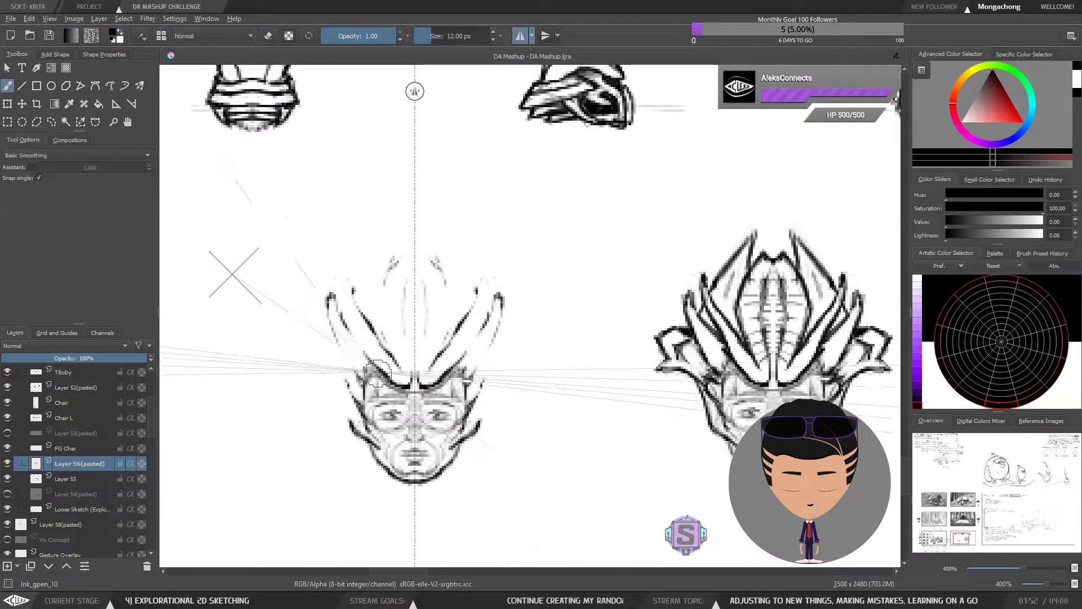
mouse_move(396, 363)
left_mouse_down()
mouse_move(351, 289)
mouse_move(348, 263)
mouse_move(393, 355)
mouse_move(350, 236)
mouse_move(348, 277)
left_mouse_up()
mouse_move(351, 232)
left_mouse_down()
mouse_move(360, 329)
mouse_move(338, 292)
mouse_move(339, 252)
mouse_move(339, 290)
left_mouse_up()
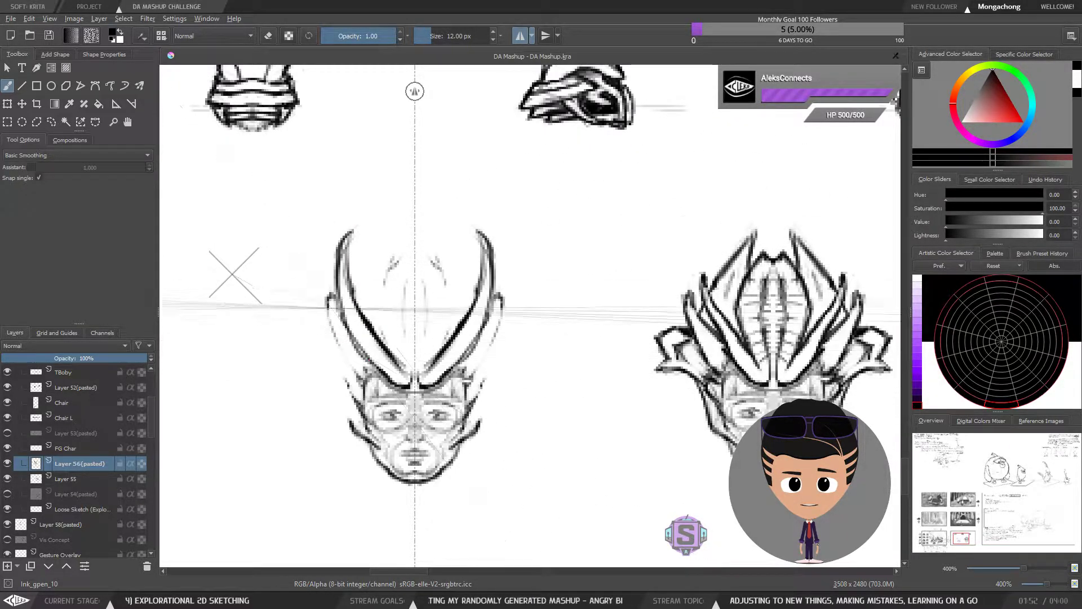
left_click_drag(328, 282, 359, 375)
left_click_drag(328, 302, 363, 382)
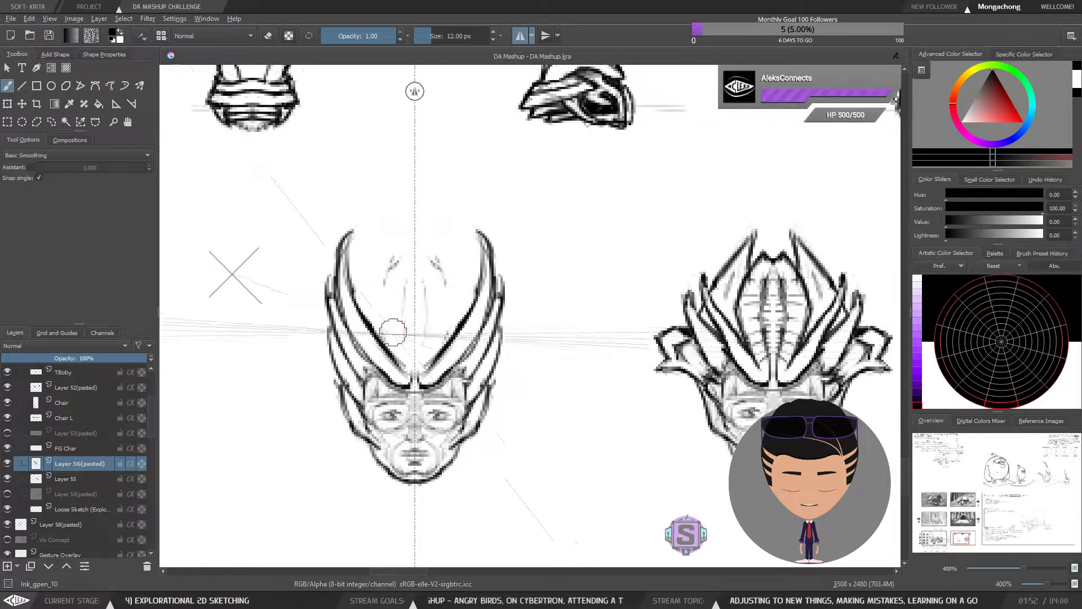
Step: Draw a mirrored egg-shaped crest with a narrow central ridge between the horns and erase the lines at its tip
mouse_move(390, 310)
left_mouse_down()
mouse_move(383, 338)
mouse_move(378, 296)
mouse_move(414, 243)
mouse_move(405, 330)
left_mouse_up()
left_click_drag(413, 254, 414, 378)
left_click_drag(405, 291, 413, 382)
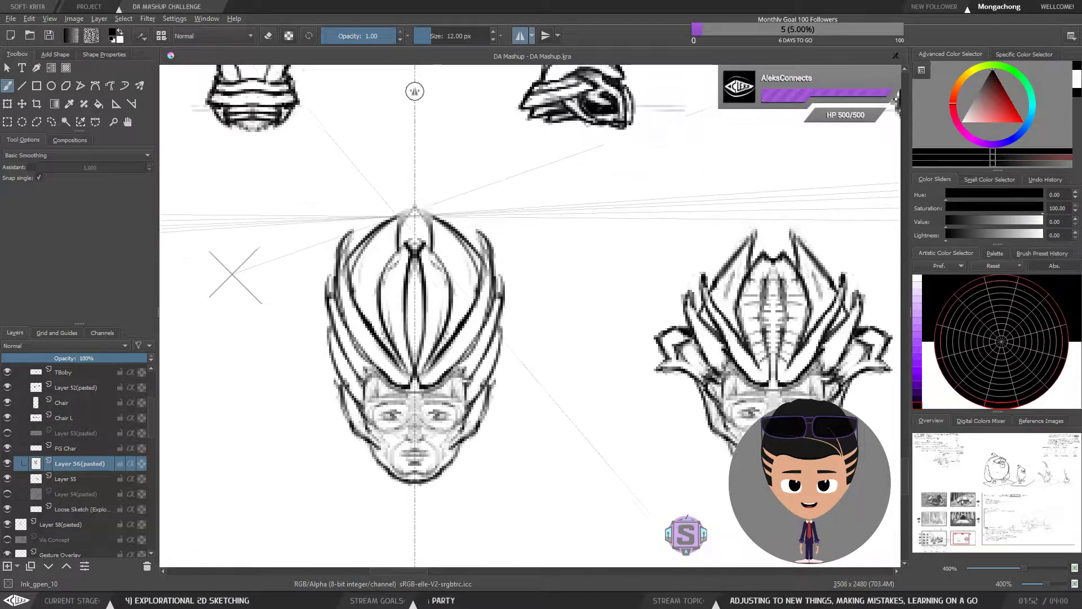
key("e")
left_click_drag(415, 207, 411, 217)
key("minus")
key("minus")
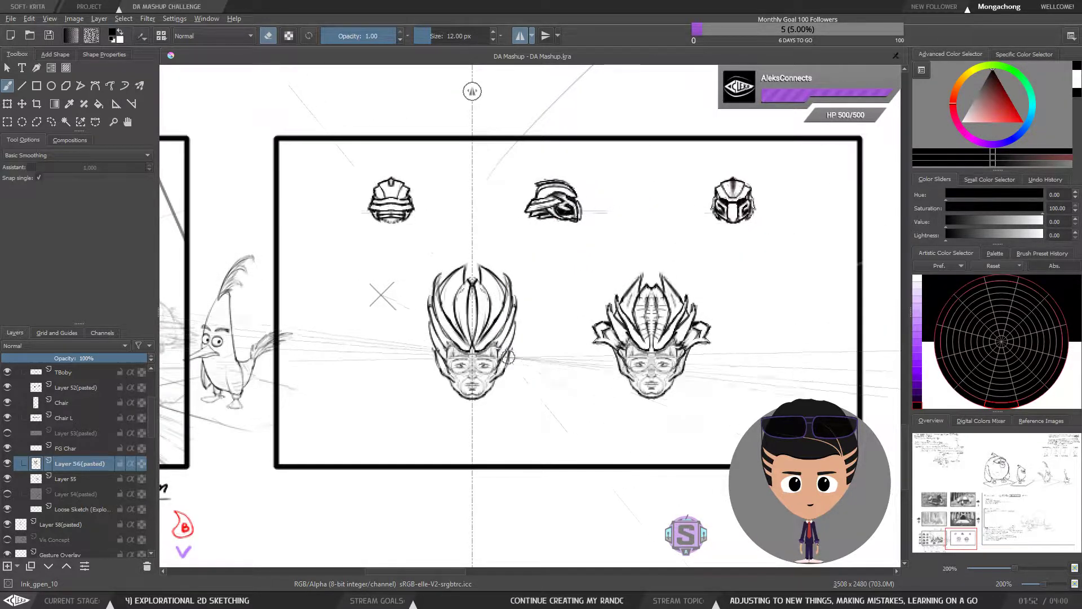
Step: Select the upper part of the new crest with a rectangular selection and move it down to shorten the headdress
key("l")
mouse_move(413, 358)
left_mouse_down()
mouse_move(442, 320)
mouse_move(539, 308)
mouse_move(450, 250)
mouse_move(410, 262)
mouse_move(401, 340)
mouse_move(424, 334)
left_mouse_up()
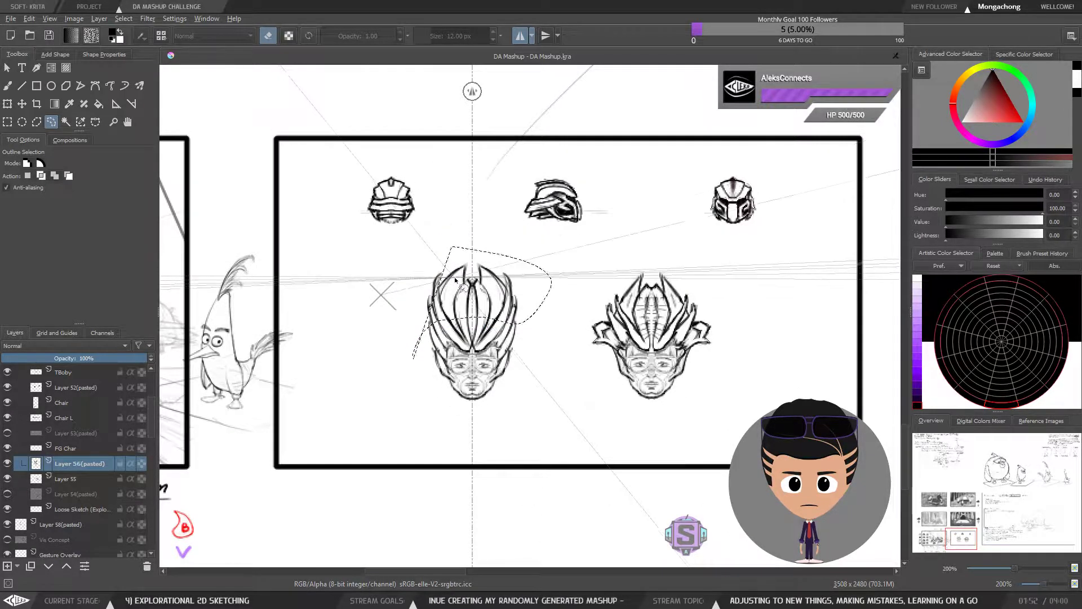
key("ctrl+r")
left_click_drag(404, 246, 508, 309)
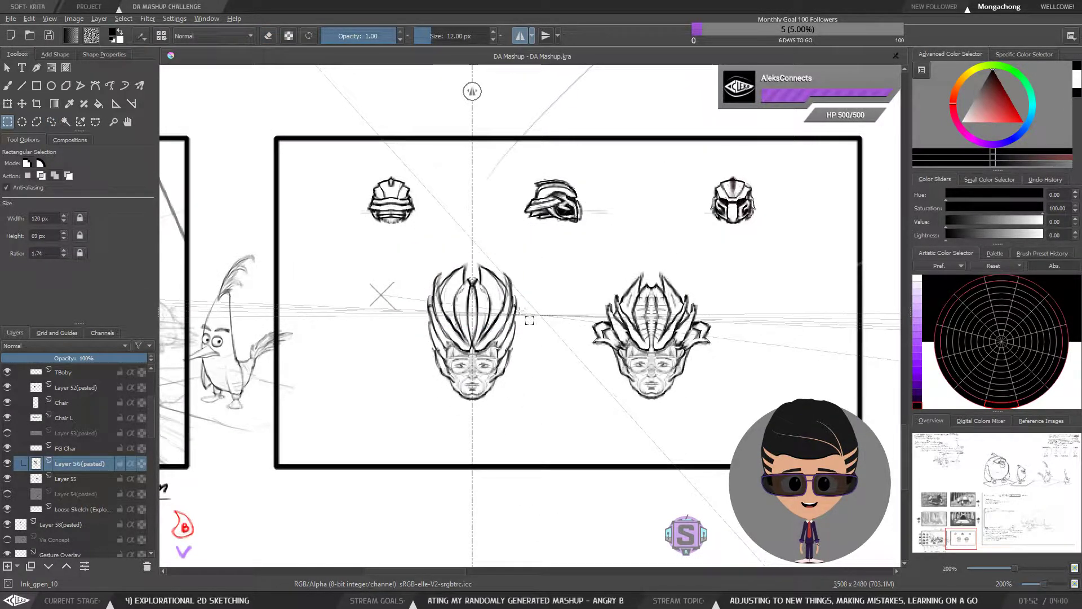
key("t")
left_click_drag(543, 319, 496, 328)
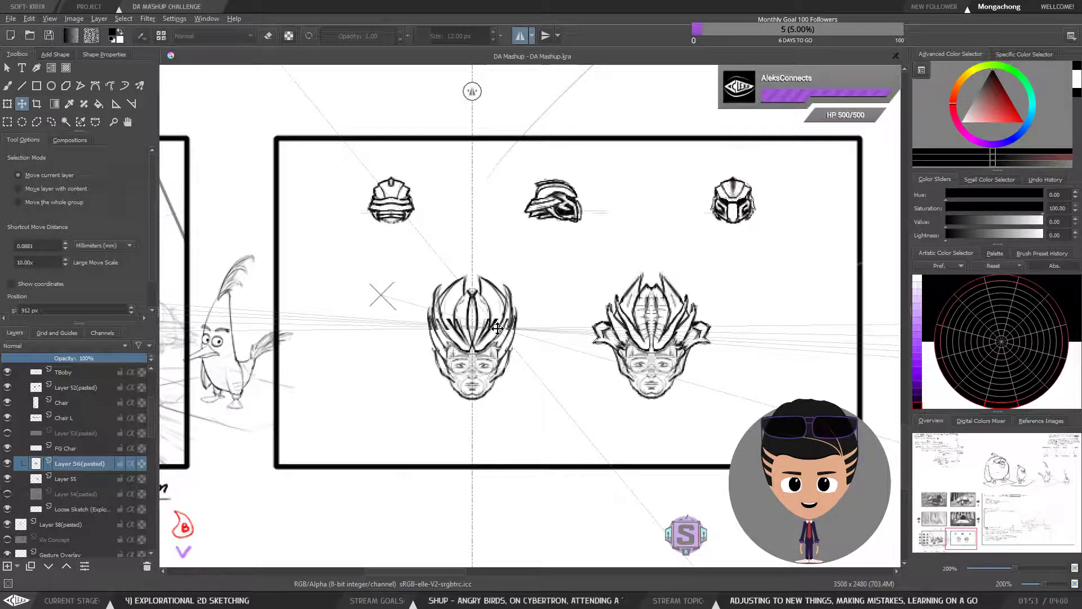
key("b")
Step: Split the egg-shaped crest's central ridge into two mirrored vertical lines open at the tip, using the 12 px brush and eraser
key("plus")
key("plus")
mouse_move(385, 318)
left_mouse_down()
mouse_move(426, 332)
mouse_move(437, 371)
mouse_move(426, 322)
mouse_move(414, 364)
mouse_move(392, 339)
mouse_move(382, 355)
left_mouse_up()
key("e")
key("e")
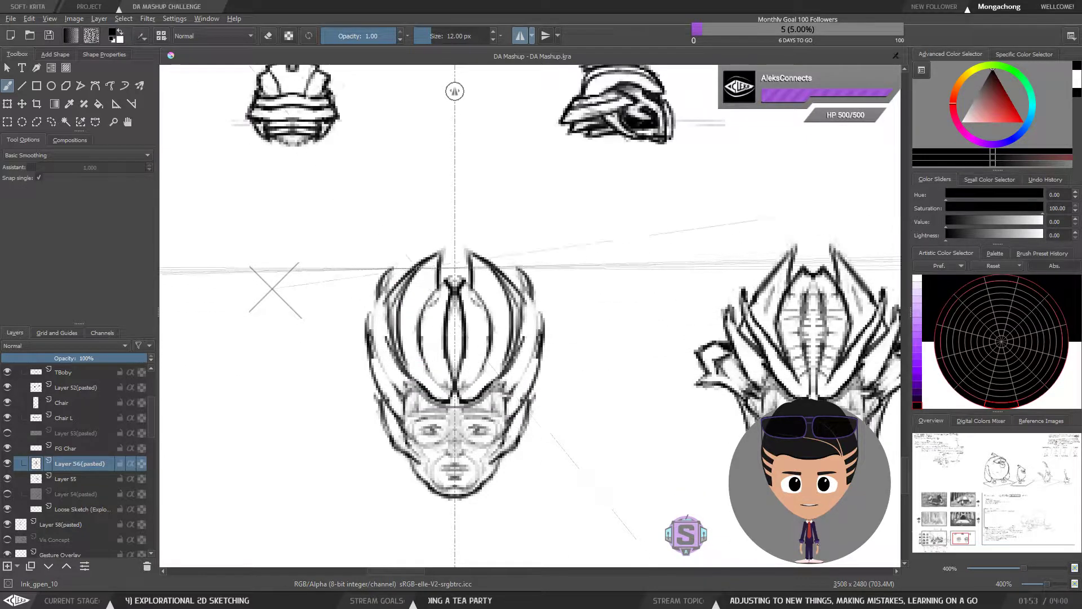
key("e")
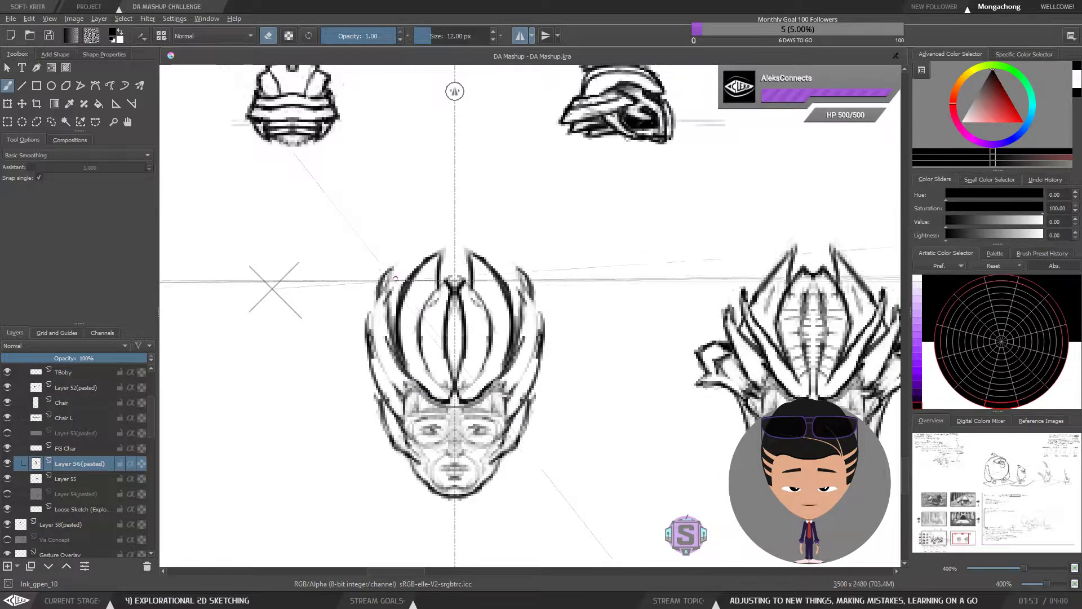
key("e")
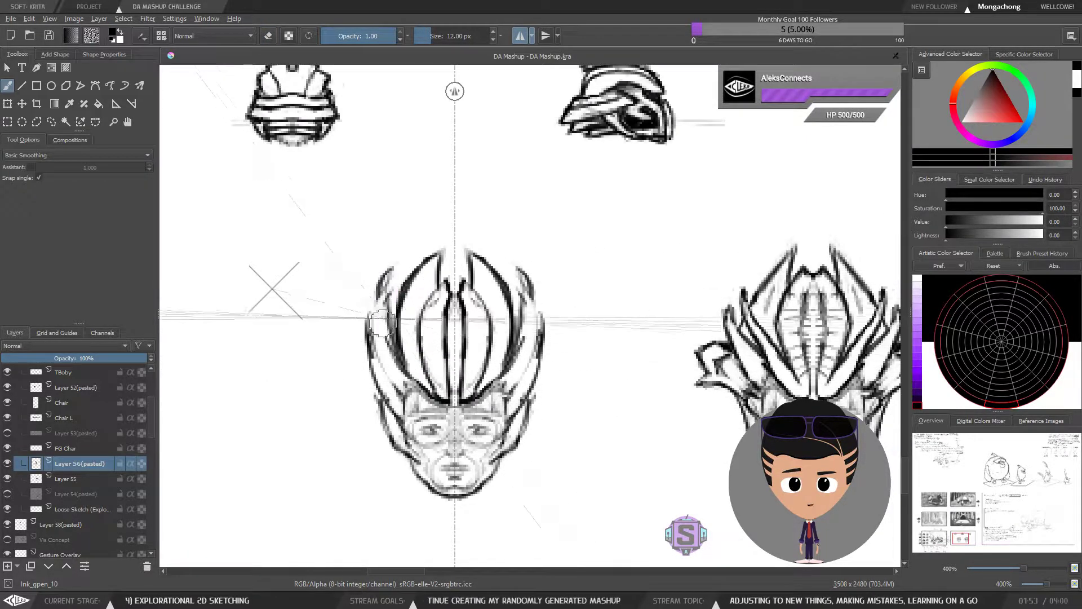
Step: Erase the curled tips beside the main horns and reshape the mirrored outer blades into slimmer pointed ones
key("e")
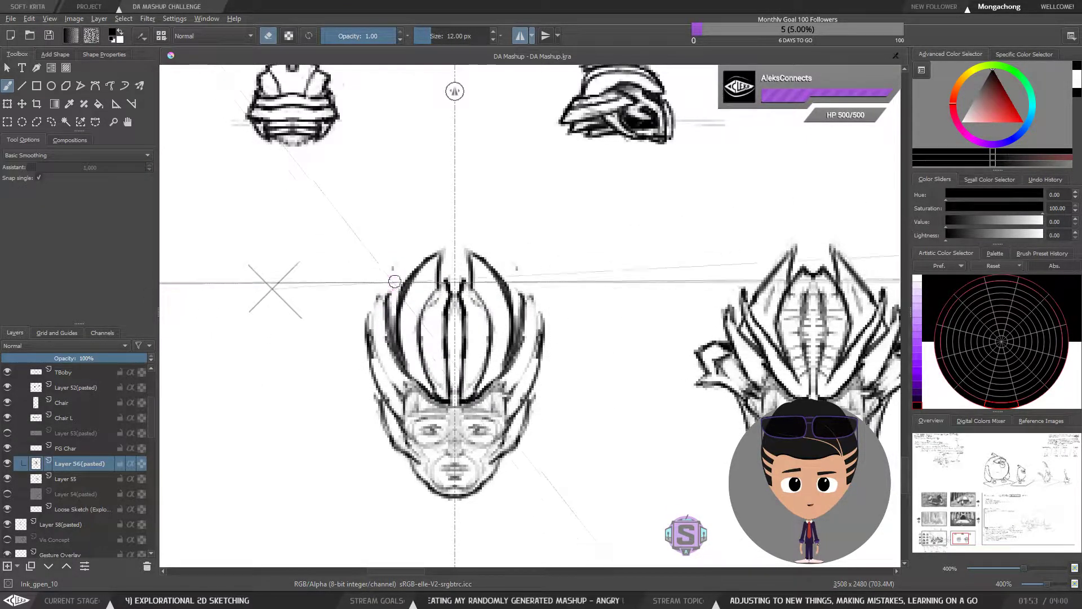
key("e")
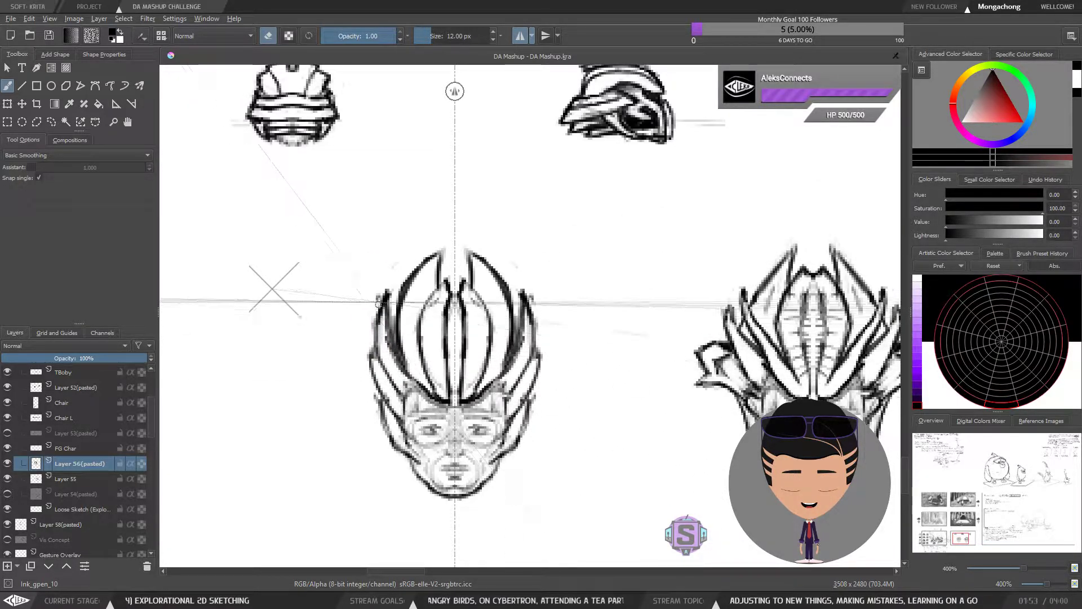
key("minus")
left_click_drag(588, 315, 565, 345)
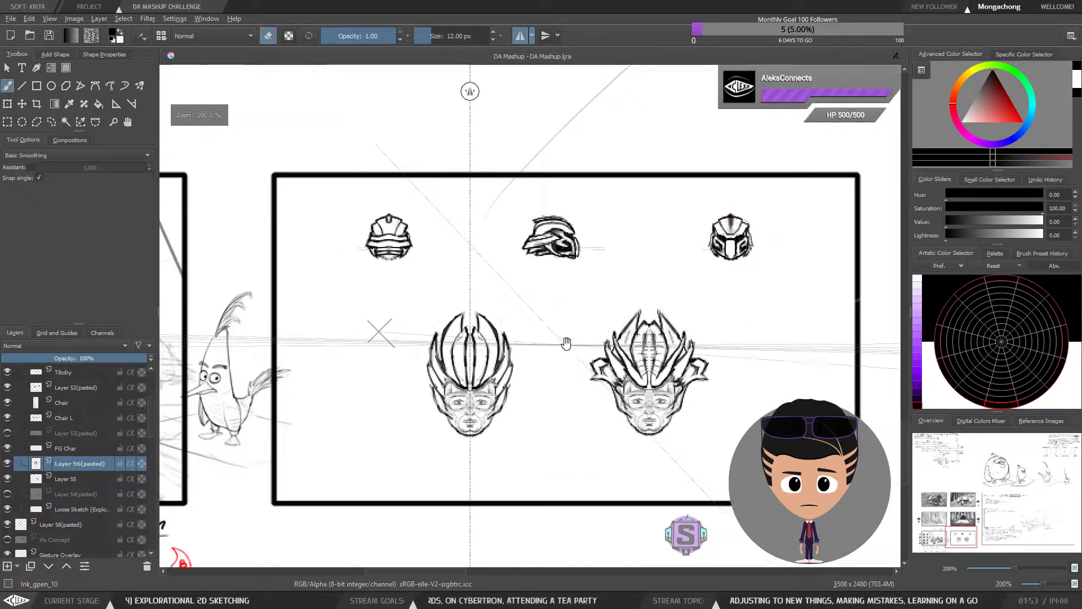
Step: Draw mirrored cheek guards running down the face and hooking inward beside the mouth, cleaning their edges with the 12 px eraser
key("plus")
left_click_drag(778, 335, 614, 321)
mouse_move(493, 353)
left_mouse_down()
mouse_move(585, 316)
mouse_move(578, 322)
left_mouse_up()
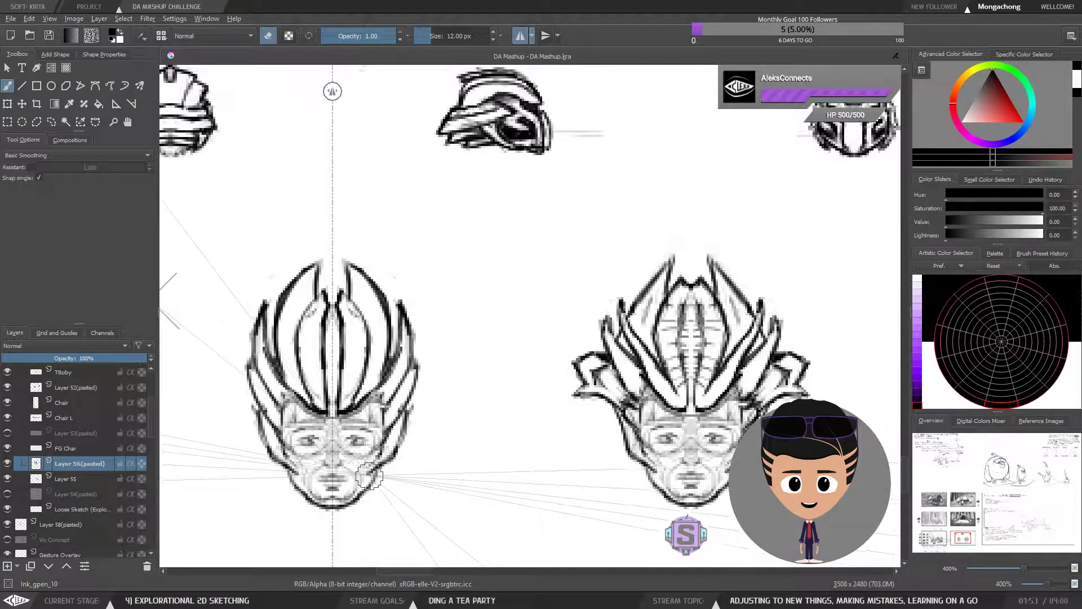
key("e")
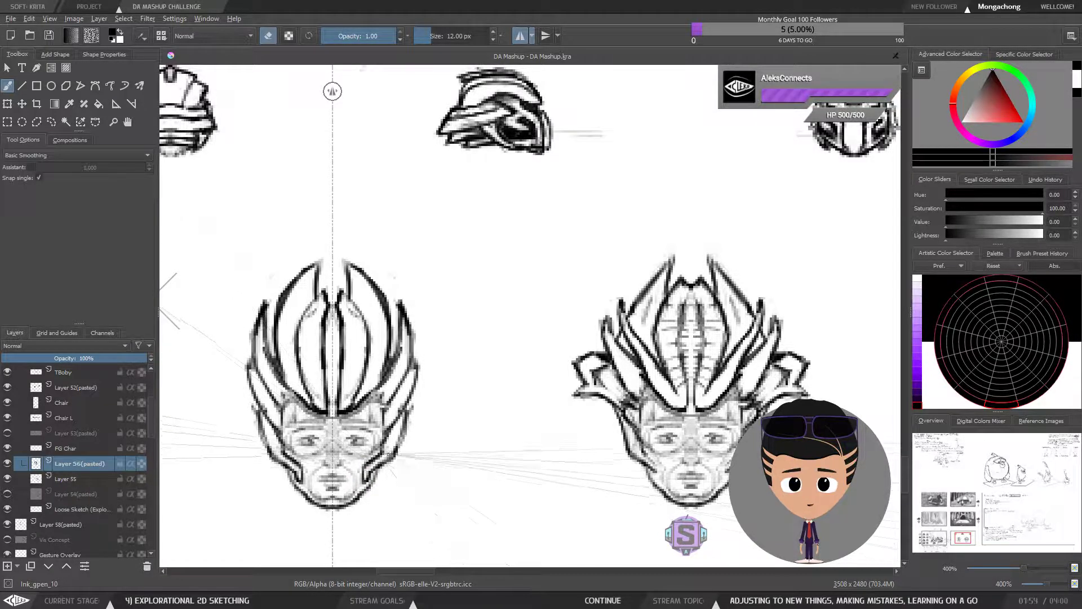
scroll(394, 448, "down", 1)
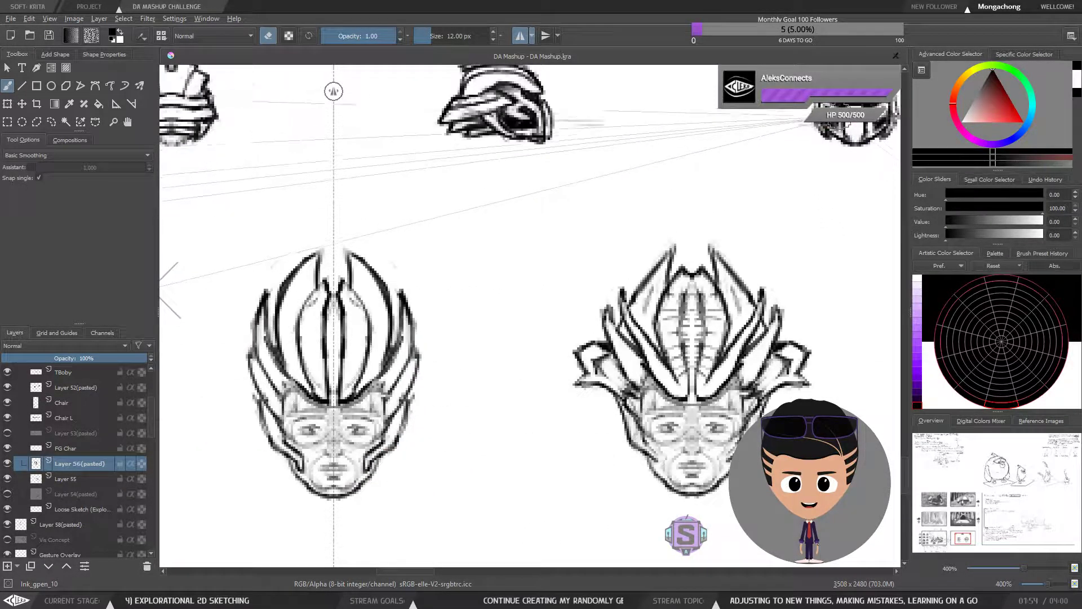
mouse_move(548, 331)
left_mouse_down()
mouse_move(543, 346)
mouse_move(531, 337)
left_mouse_up()
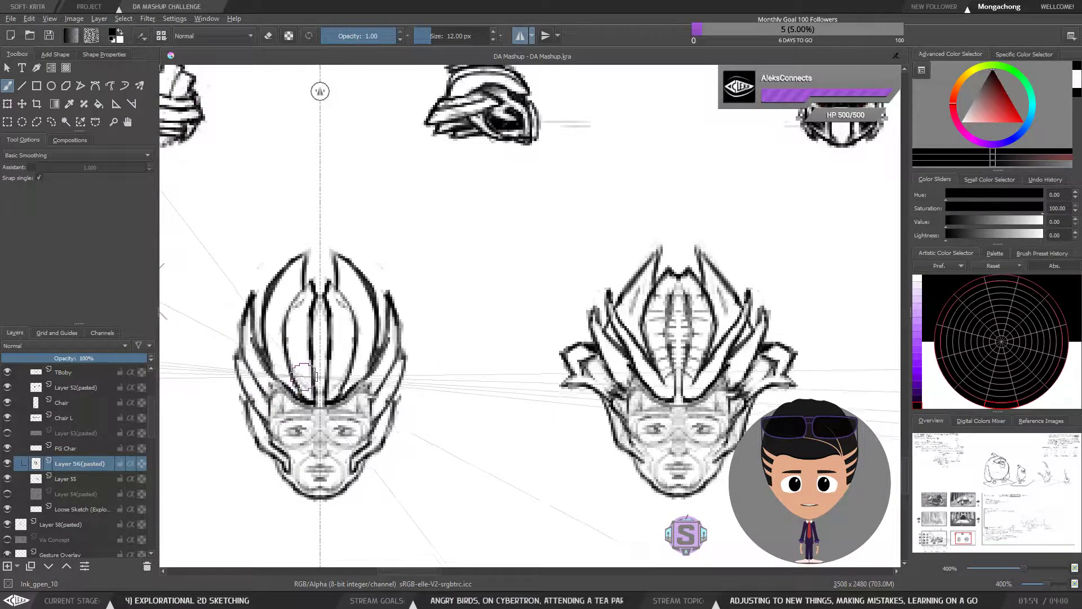
left_click_drag(305, 325, 322, 307)
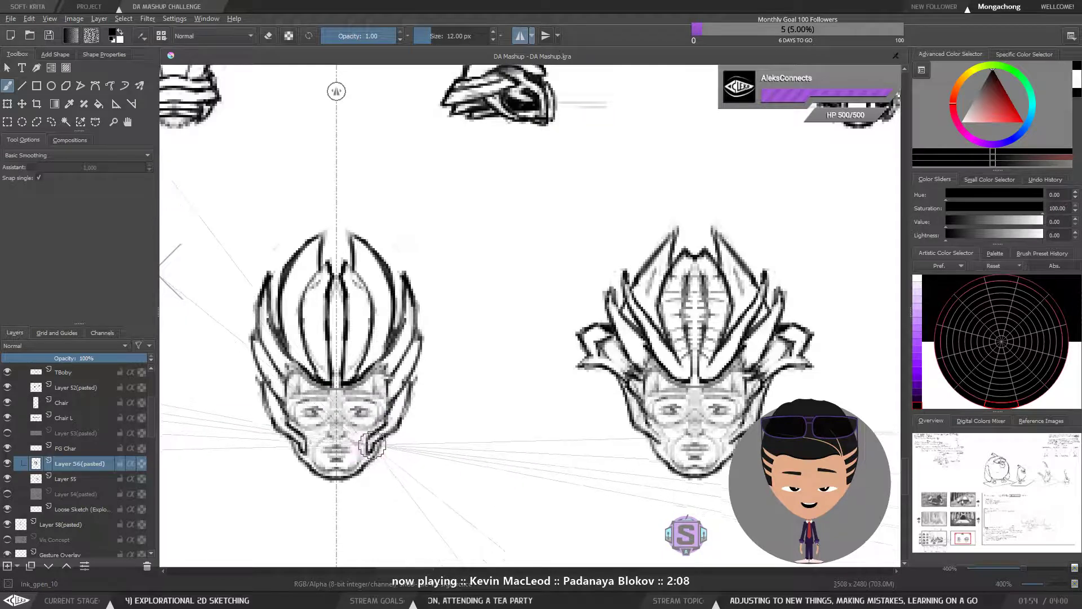
key("e")
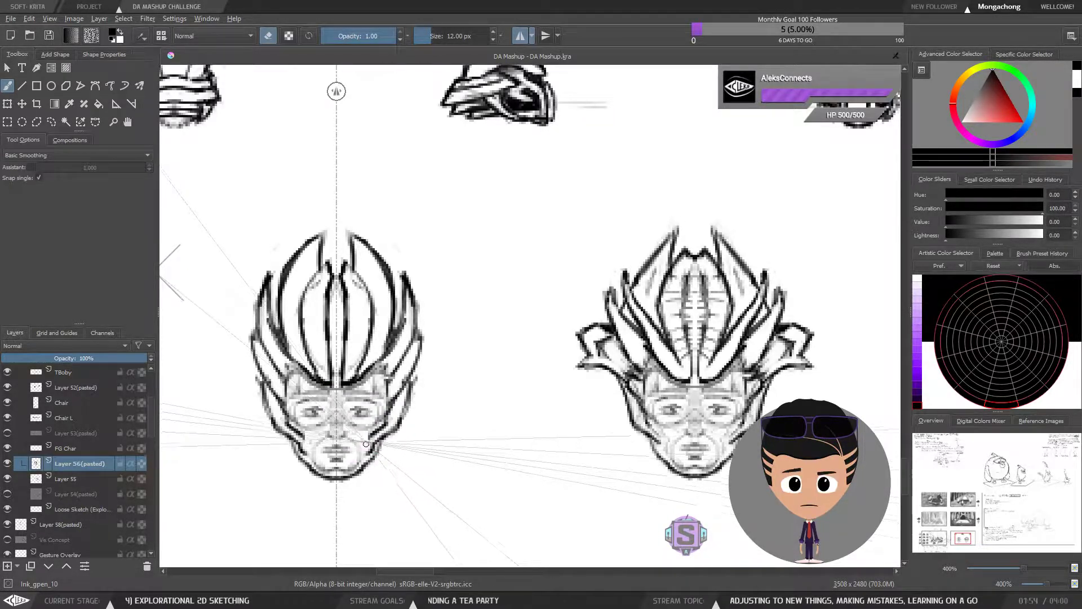
key("e")
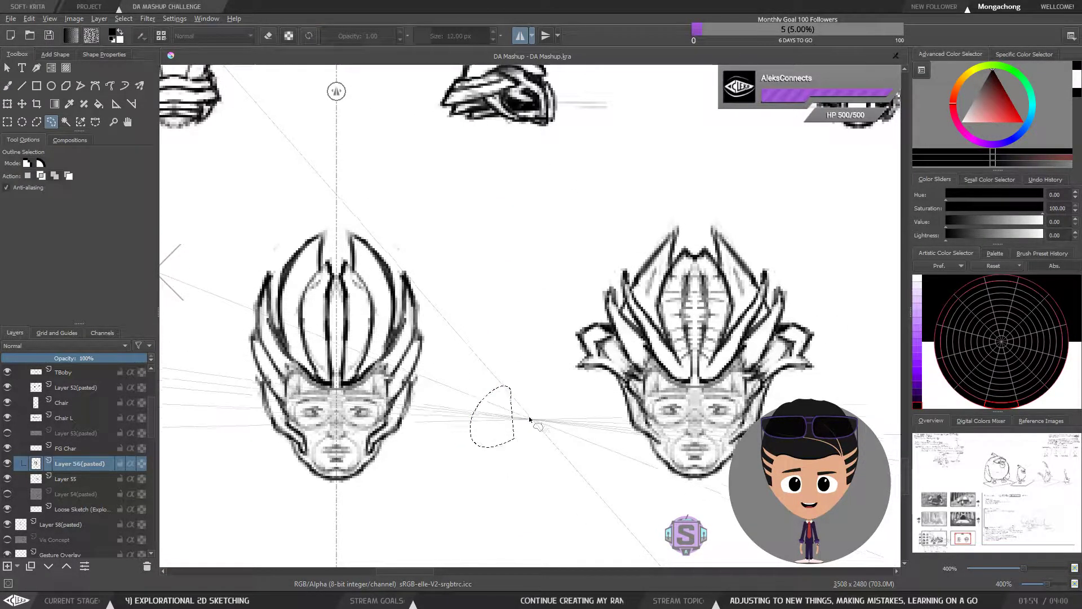
Step: Erase the cheek guards' hooked ends and redraw them as mirrored hooks near the mouth corners
left_click_drag(441, 449, 516, 408)
key("e")
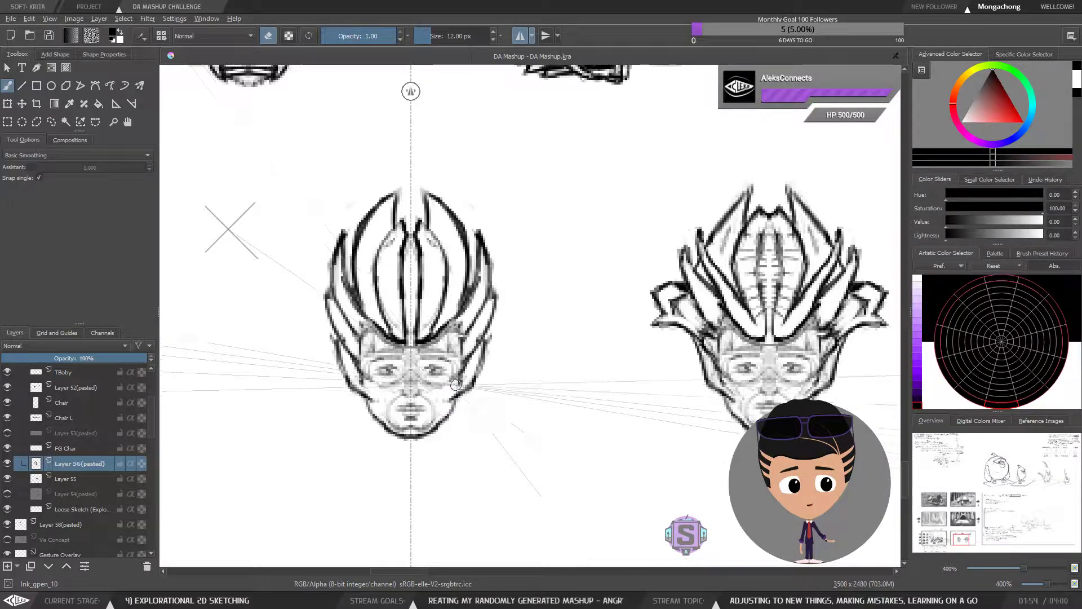
key("e")
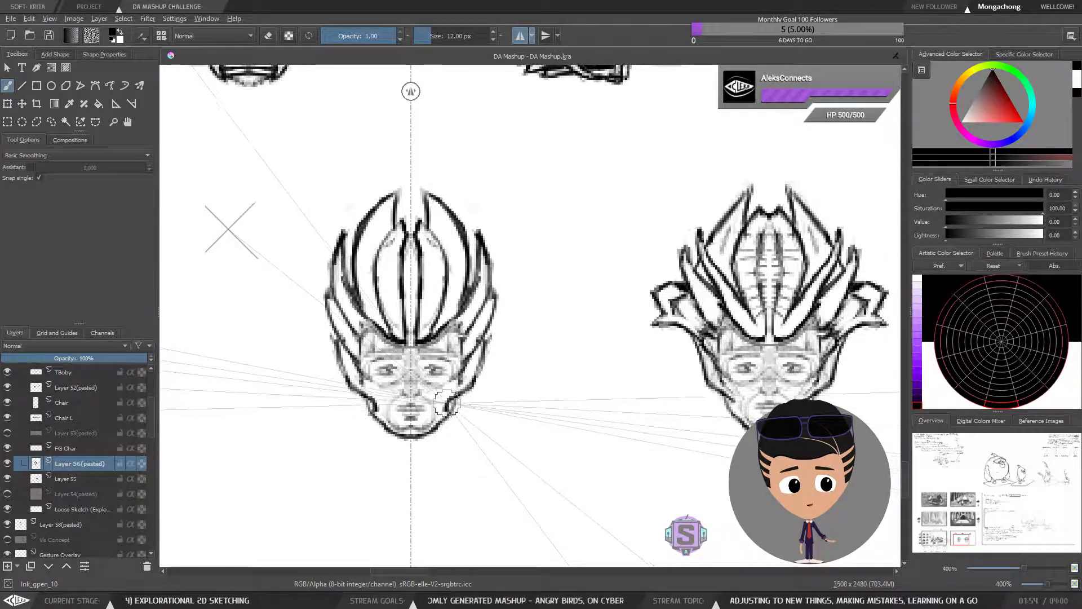
left_click_drag(463, 409, 458, 425)
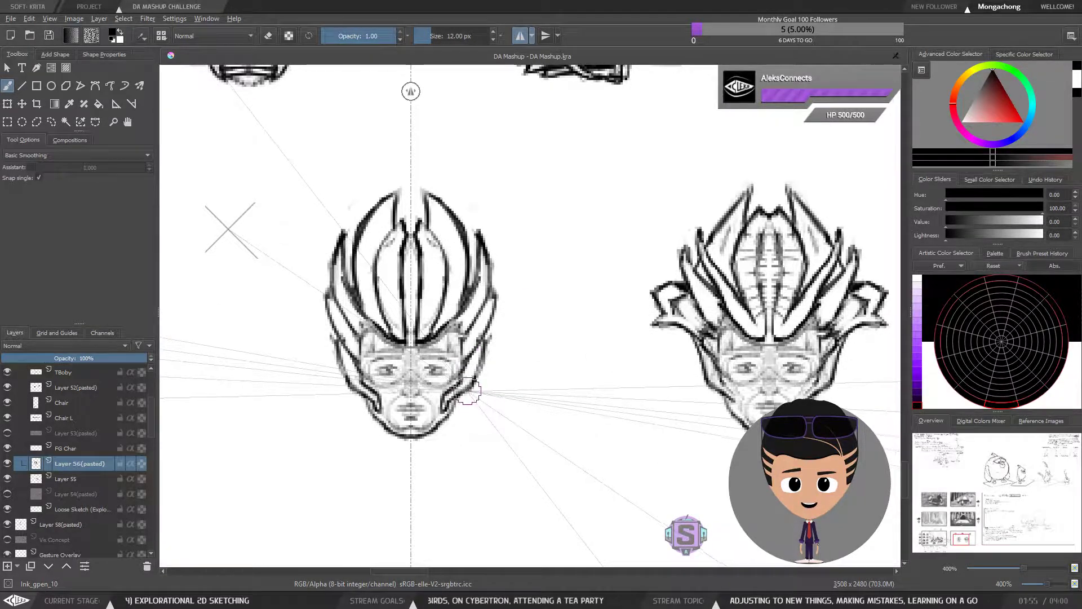
Step: Check the headdress at 100% zoom and trim the cheek guards' inward hooks beside the mouth with the eraser
key("1")
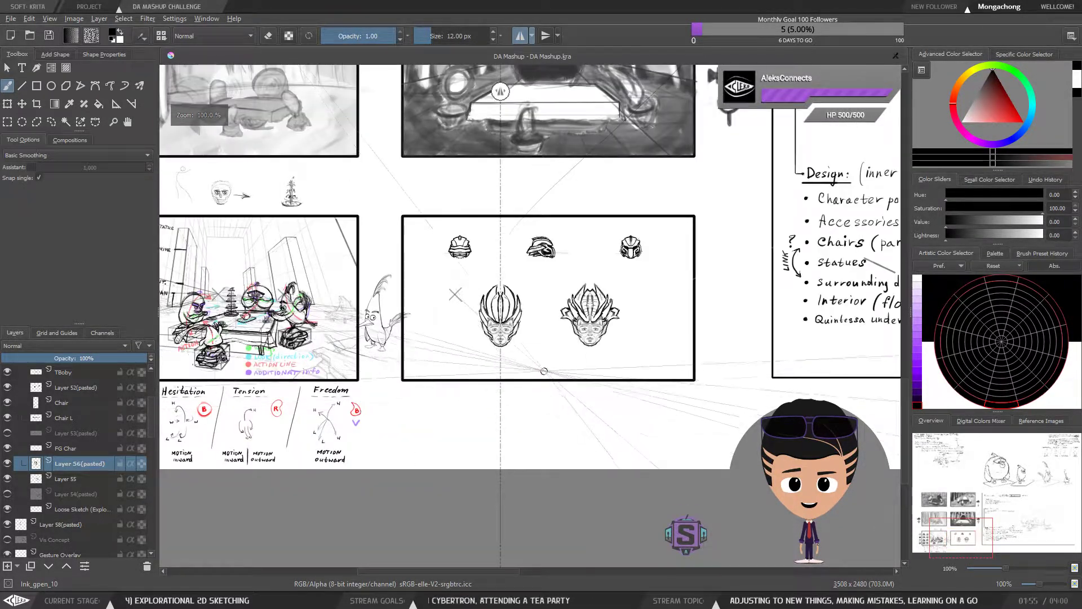
key("ctrl+plus")
key("ctrl+plus")
key("ctrl+plus")
key("ctrl+plus")
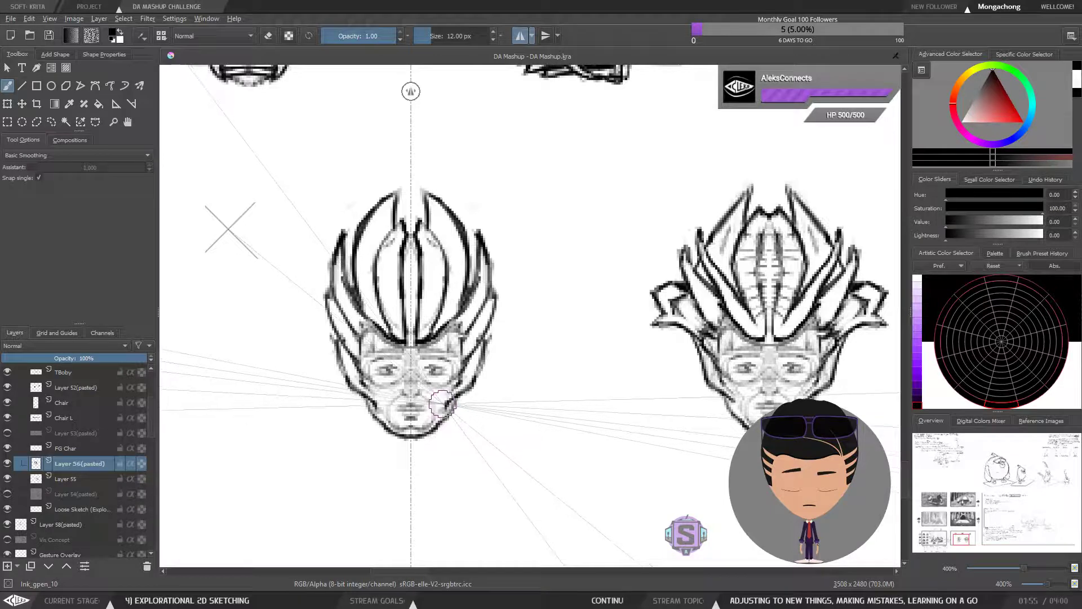
key("e")
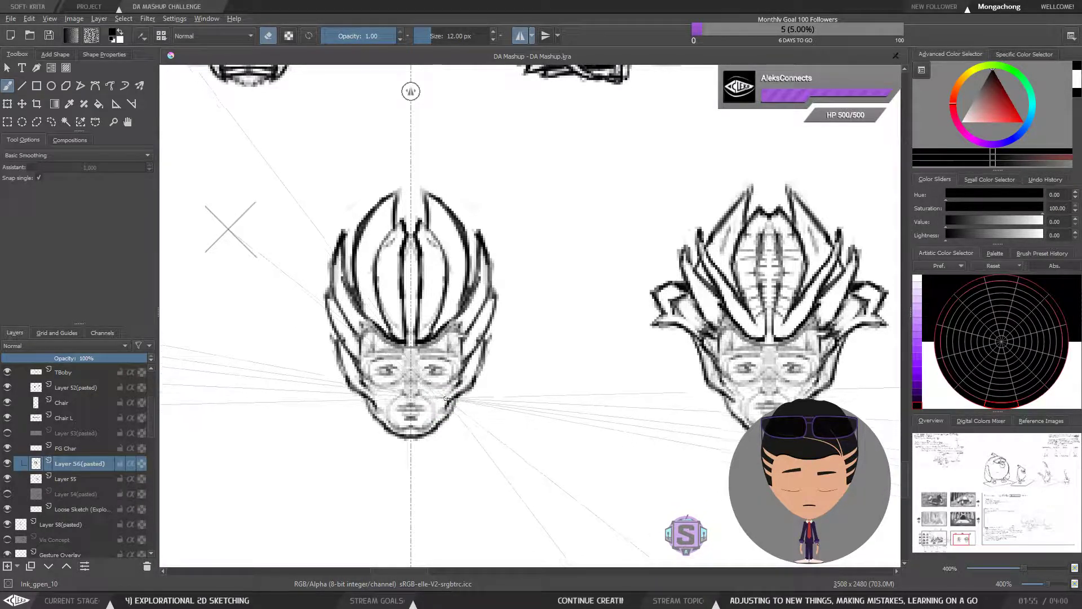
Step: Refine the jaw and chin outline of the left headdress head with 12 px mirrored brush and eraser strokes
key("minus")
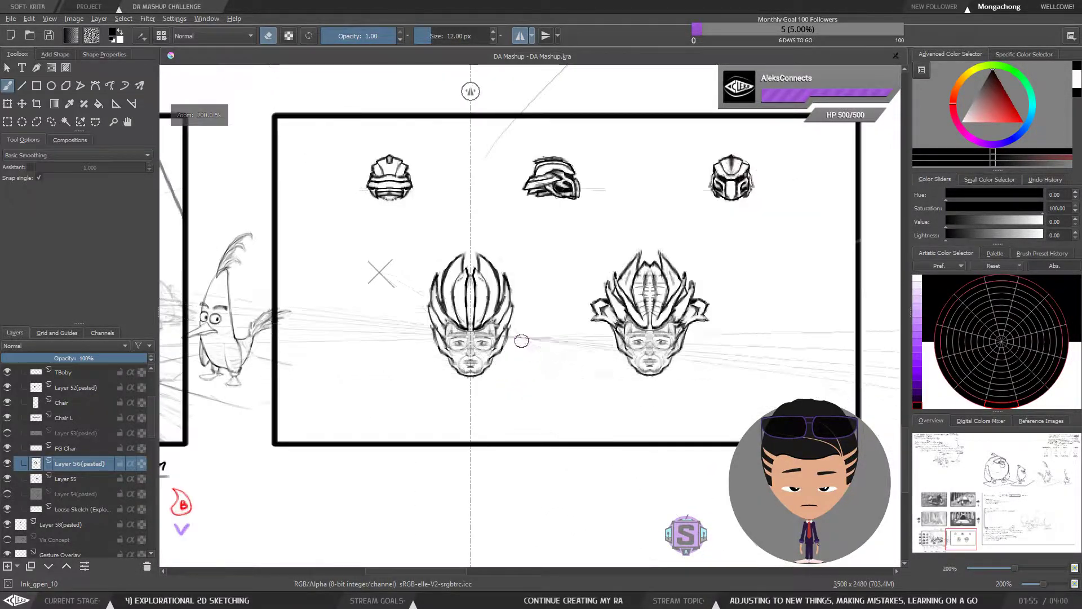
key("plus")
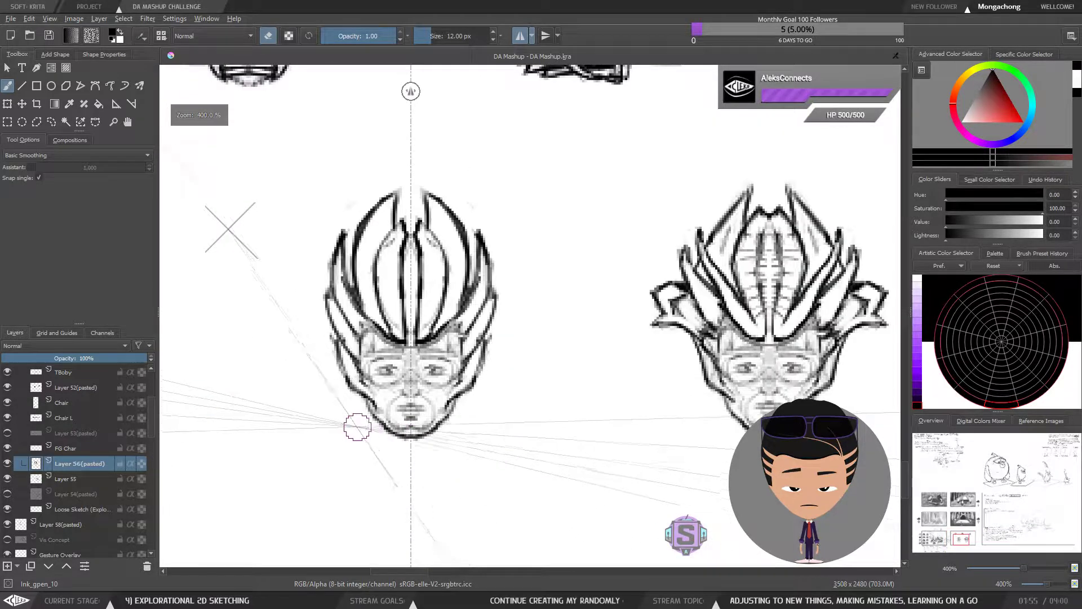
key("e")
key("e")
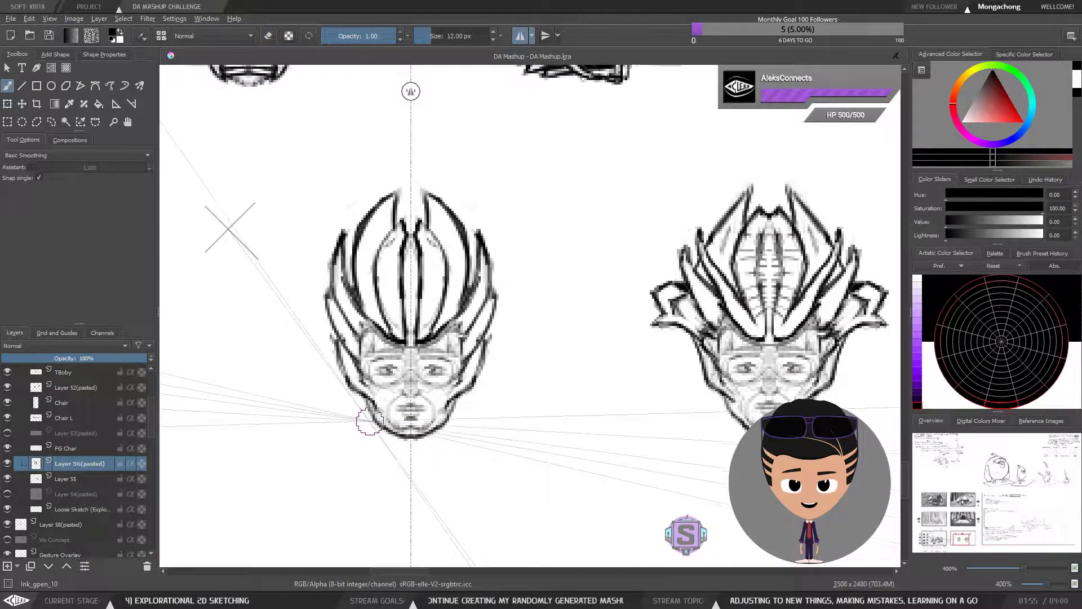
key("e")
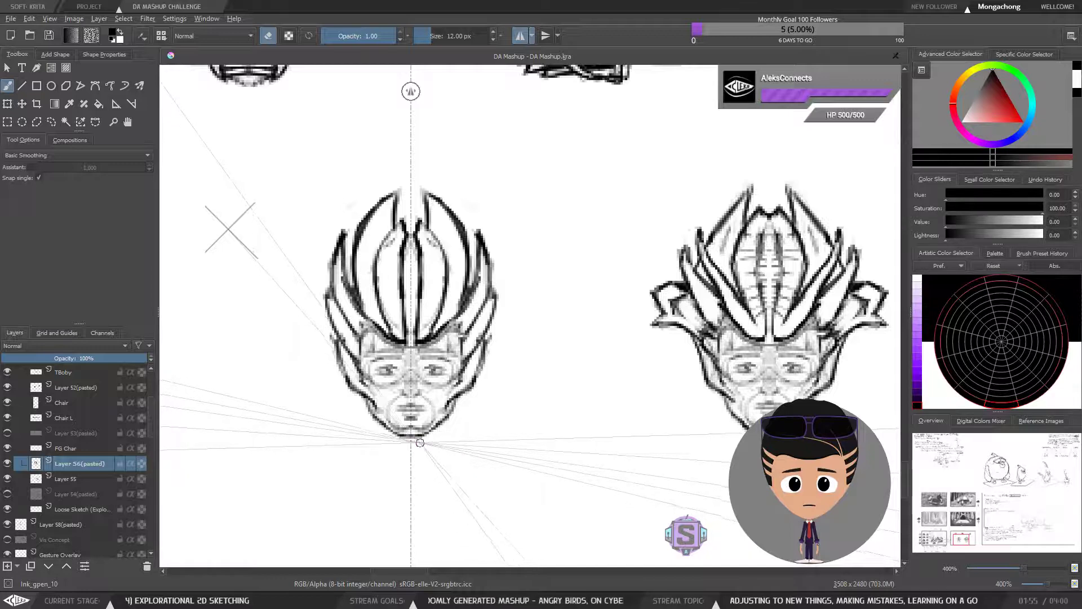
key("minus")
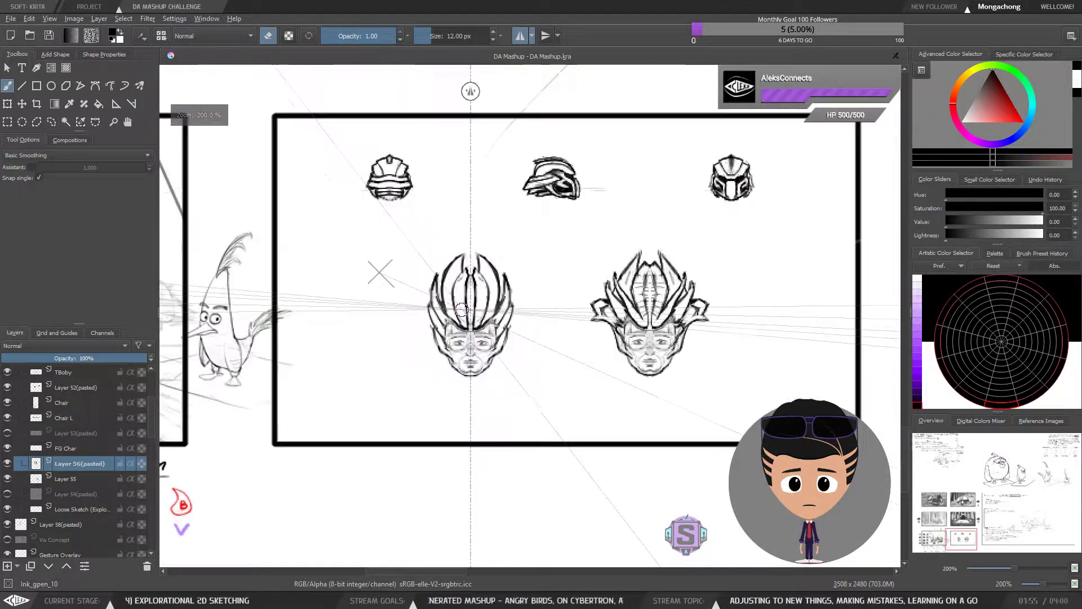
Step: Select the left head's mouth area freehand, nudge it into place, and check the head in a mirrored view
scroll(518, 302, "up", 2)
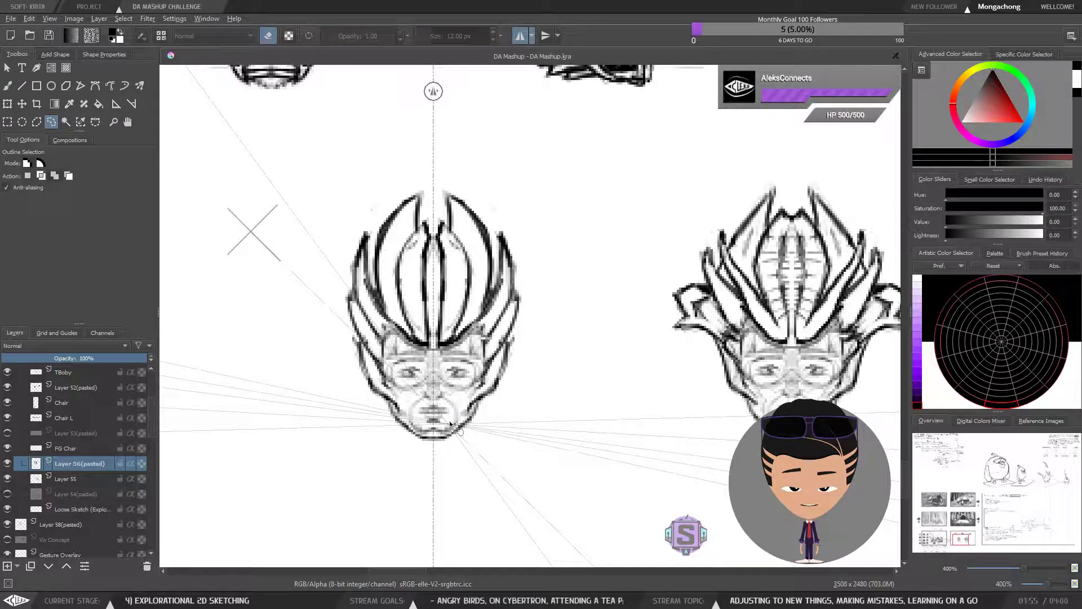
mouse_move(446, 420)
left_mouse_down()
mouse_move(420, 404)
mouse_move(437, 428)
mouse_move(440, 413)
left_mouse_up()
key("t")
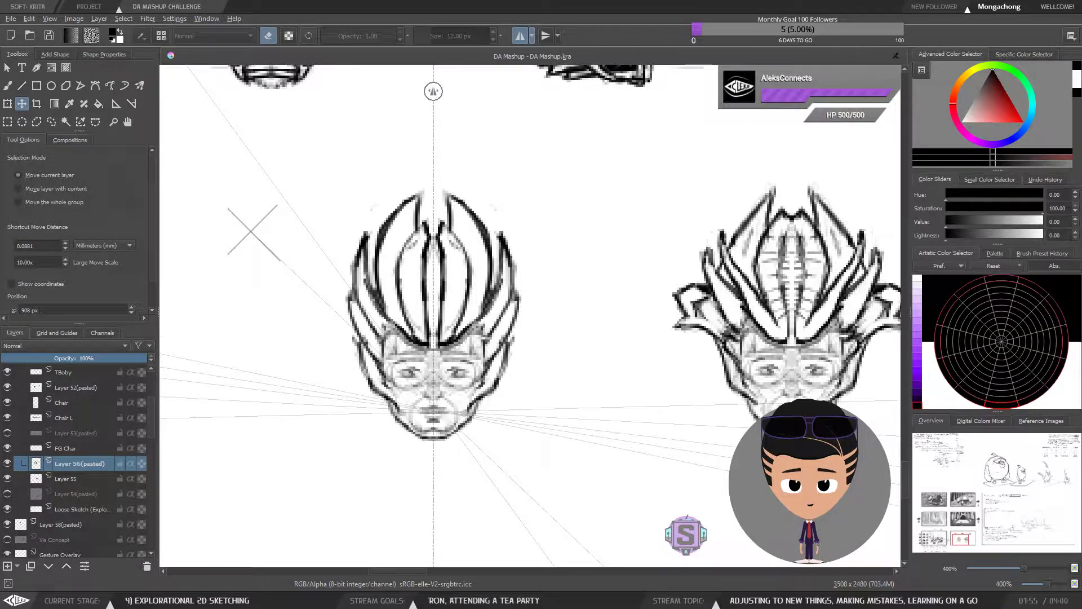
key("b")
scroll(521, 330, "down", 2)
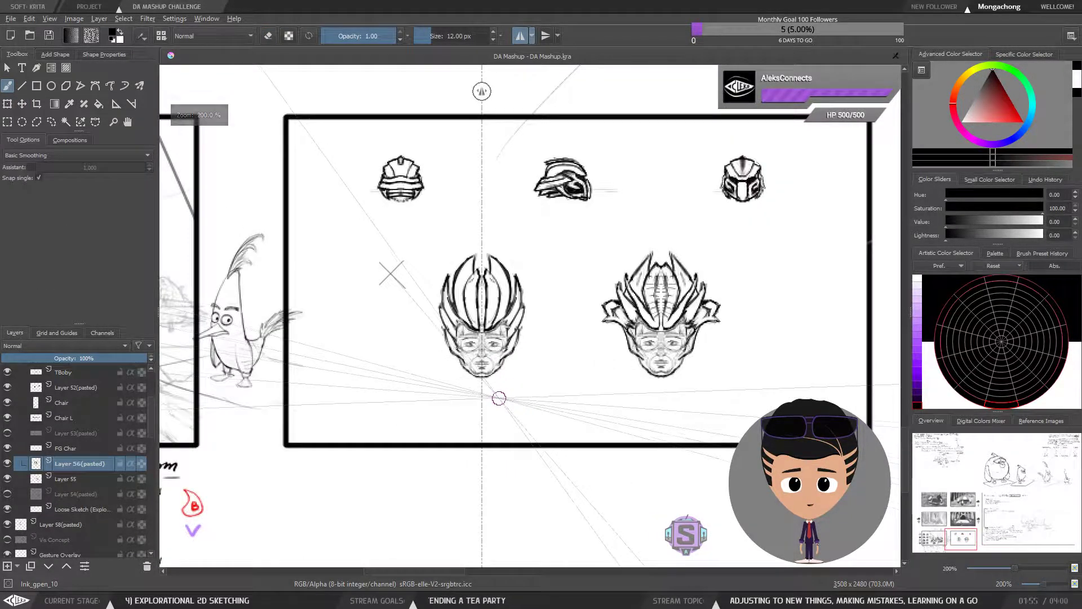
key("m")
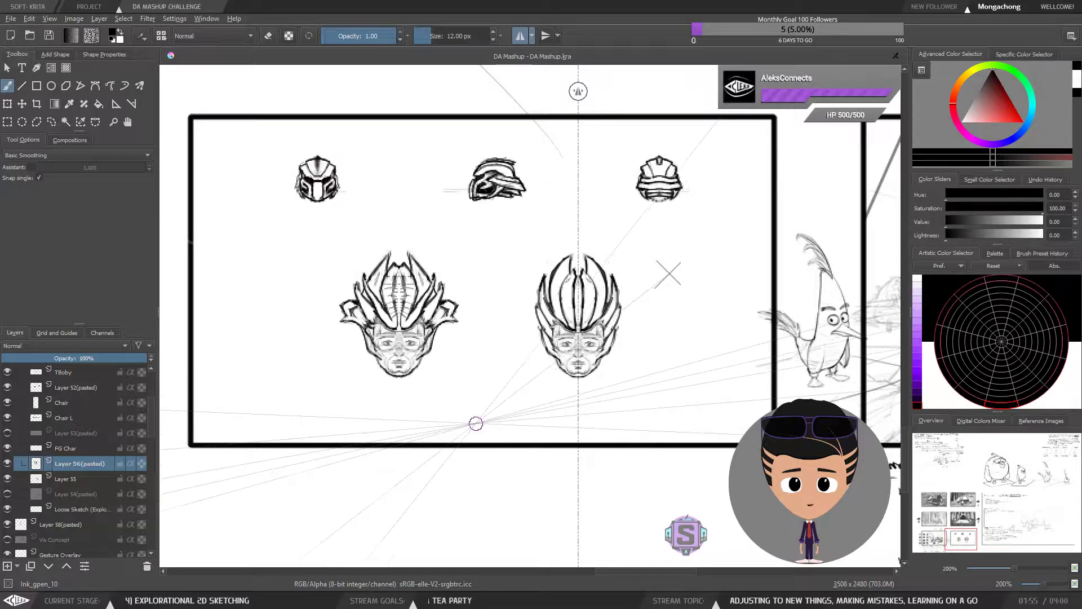
key("m")
Step: Hatch short mirrored ribs along the crest panels of the left headdress with a 6 px brush, cleaning up with the eraser
key("plus")
key("plus")
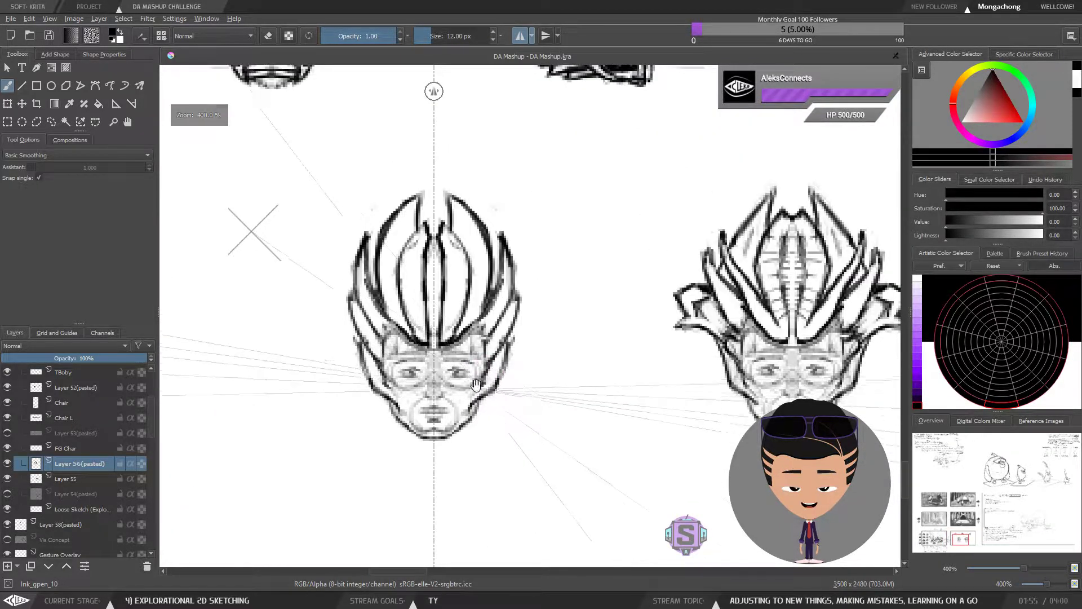
scroll(474, 387, "down", 4)
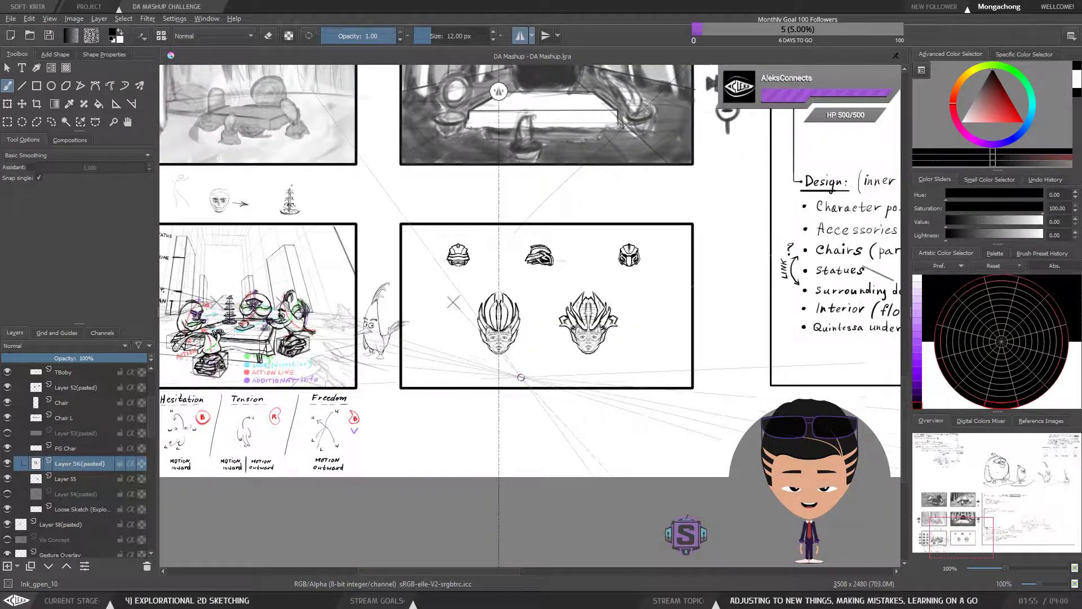
mouse_move(515, 387)
left_mouse_down()
mouse_move(495, 381)
mouse_move(584, 414)
left_mouse_up()
key("plus")
key("plus")
key("plus")
key("plus")
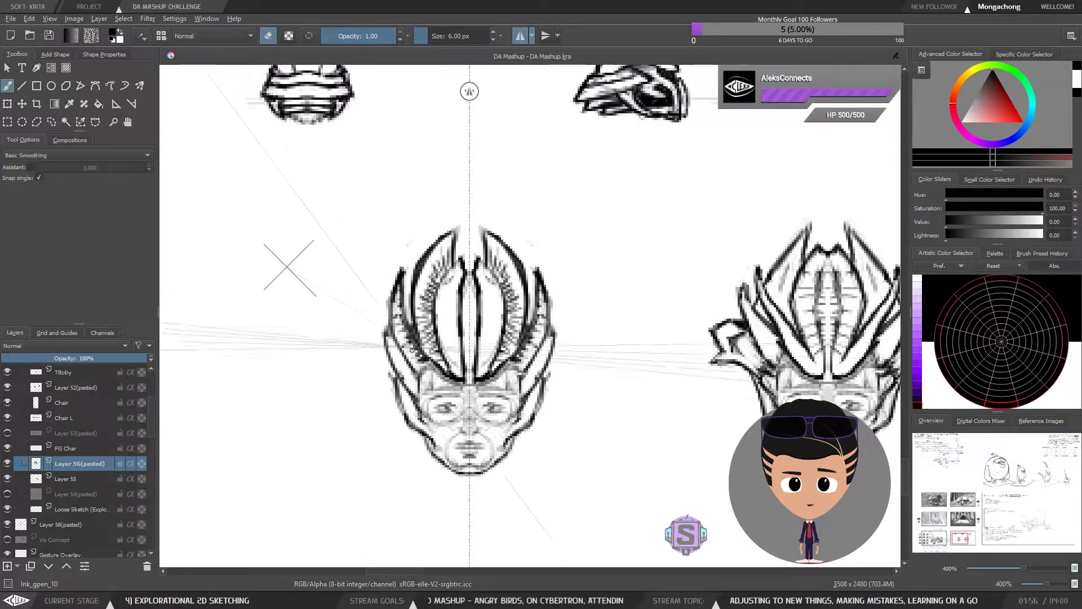
key("e")
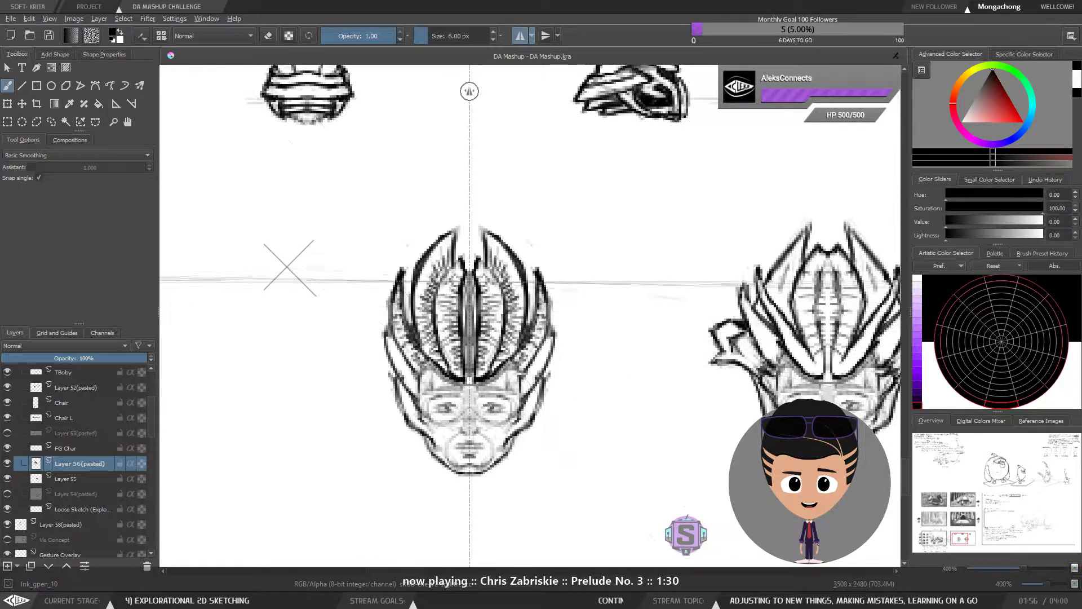
Step: Add short mirrored hatch marks to the lower outer side plates of the left headdress
key("minus")
key("minus")
key("plus")
key("plus")
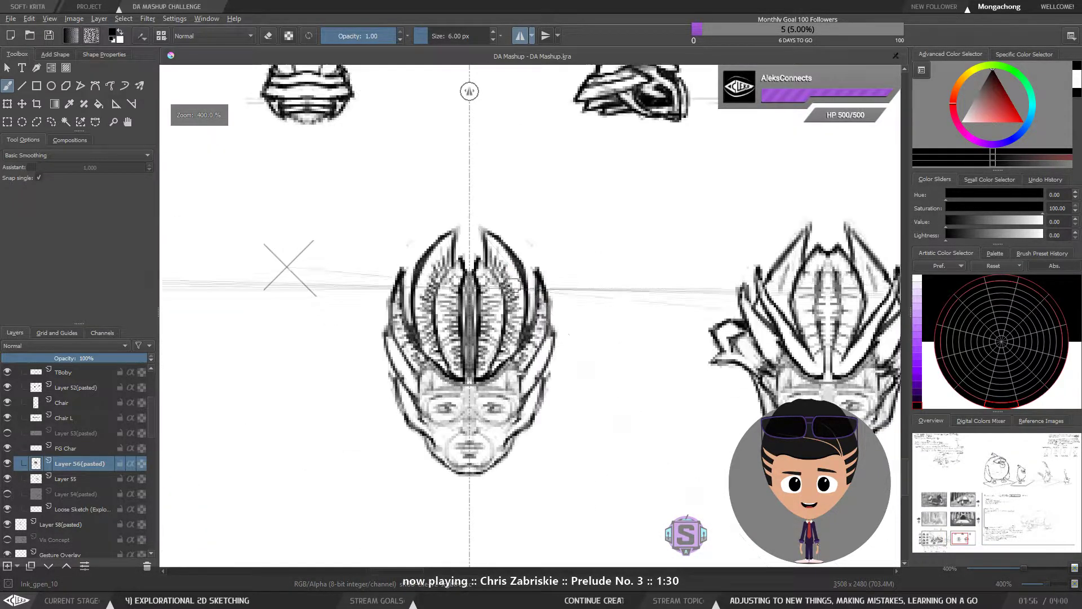
left_click_drag(416, 385, 435, 374)
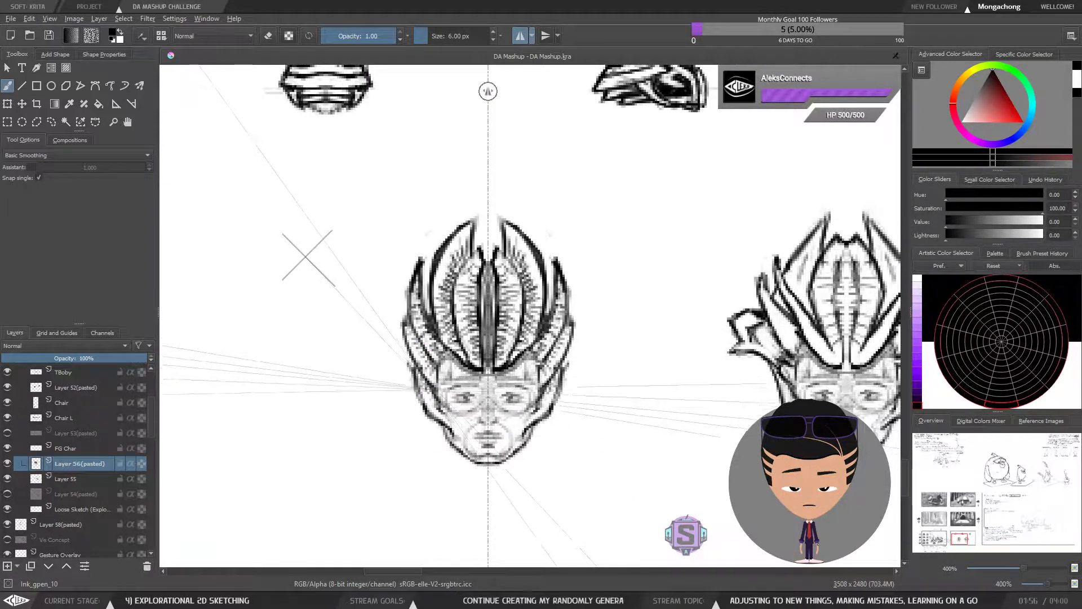
Step: Try sketching large mirrored curves sweeping from the left headdress's horns outward and down to a wide collar
key("1")
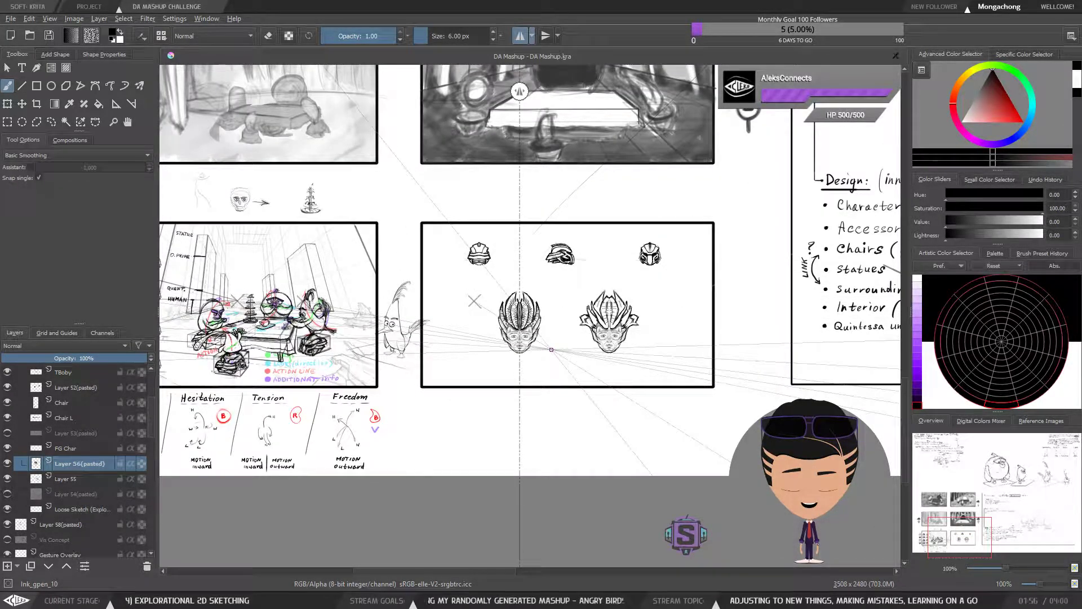
key("plus")
key("minus")
left_click_drag(503, 358, 469, 360)
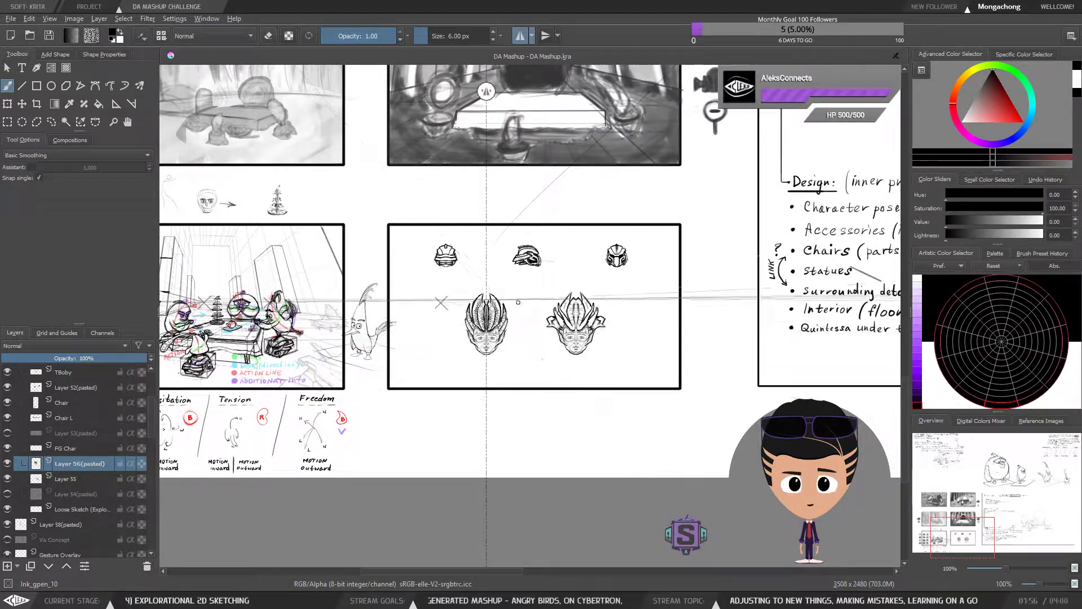
key("plus")
key("plus")
left_click_drag(449, 360, 539, 398)
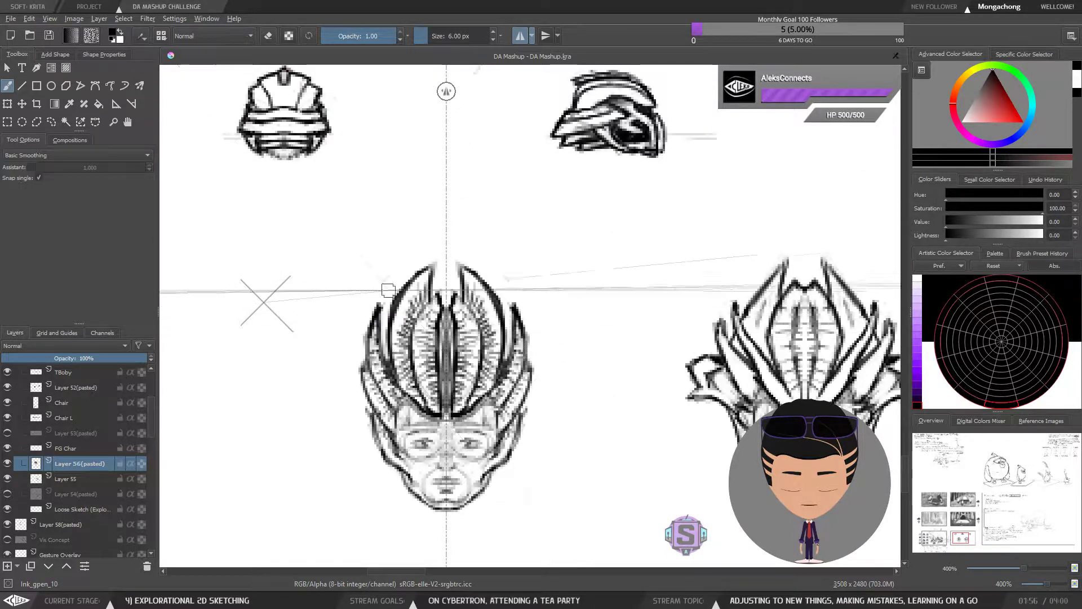
mouse_move(401, 275)
left_mouse_down()
mouse_move(325, 335)
mouse_move(354, 355)
left_mouse_up()
key("ctrl+z")
mouse_move(401, 276)
left_mouse_down()
mouse_move(310, 358)
mouse_move(278, 460)
mouse_move(272, 451)
mouse_move(362, 499)
mouse_move(269, 450)
mouse_move(395, 518)
left_mouse_up()
key("ctrl+z")
key("ctrl+z")
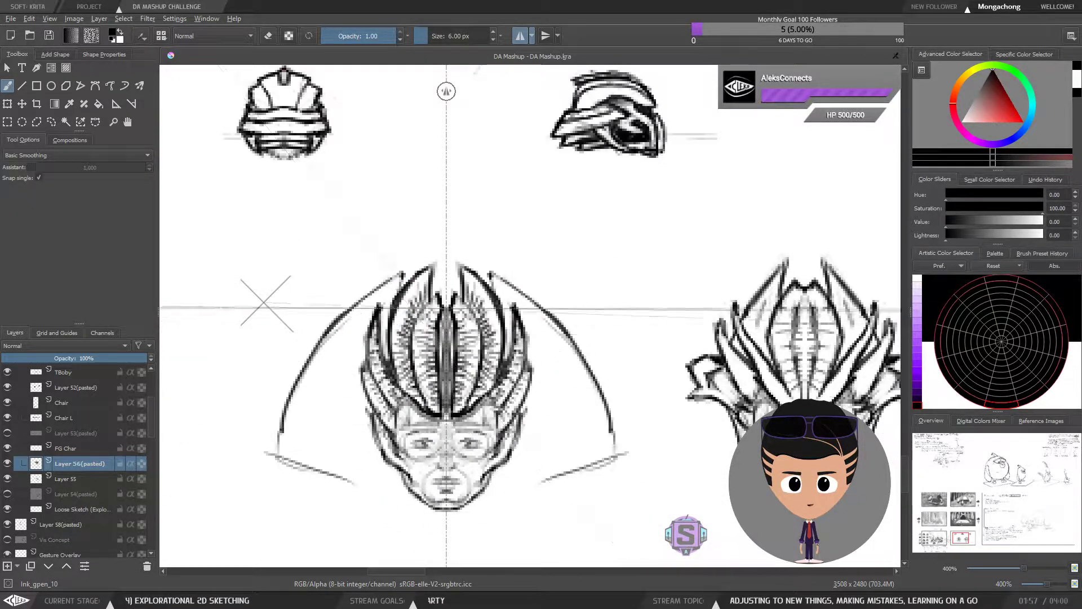
key("ctrl+z")
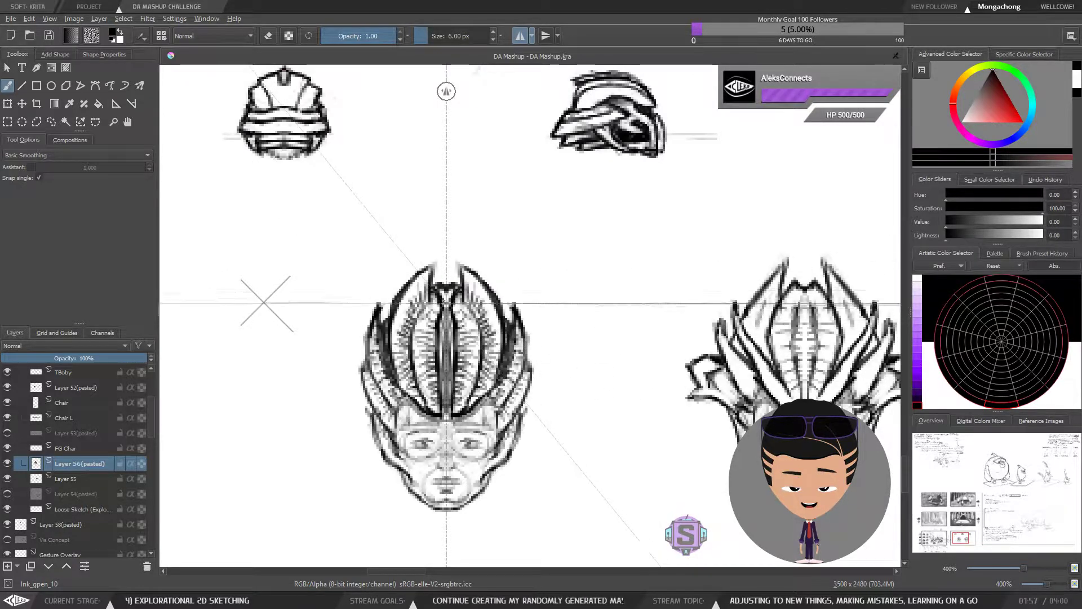
Step: Fill the notch between the two central horns of the left headdress with black and tidy it with the eraser
key("minus")
key("minus")
key("minus")
key("minus")
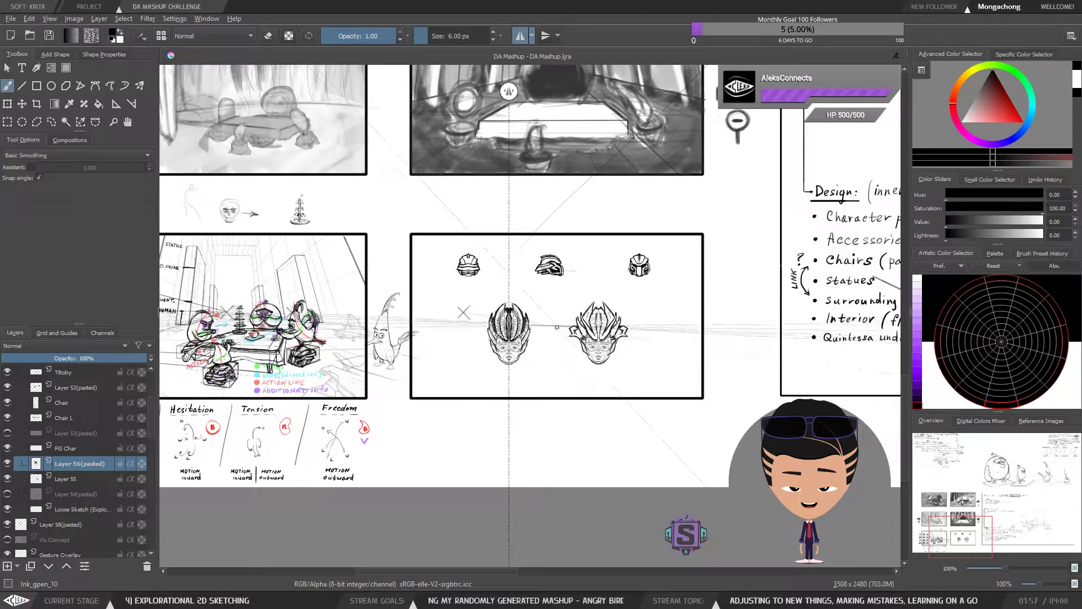
key("plus")
key("plus")
key("plus")
key("plus")
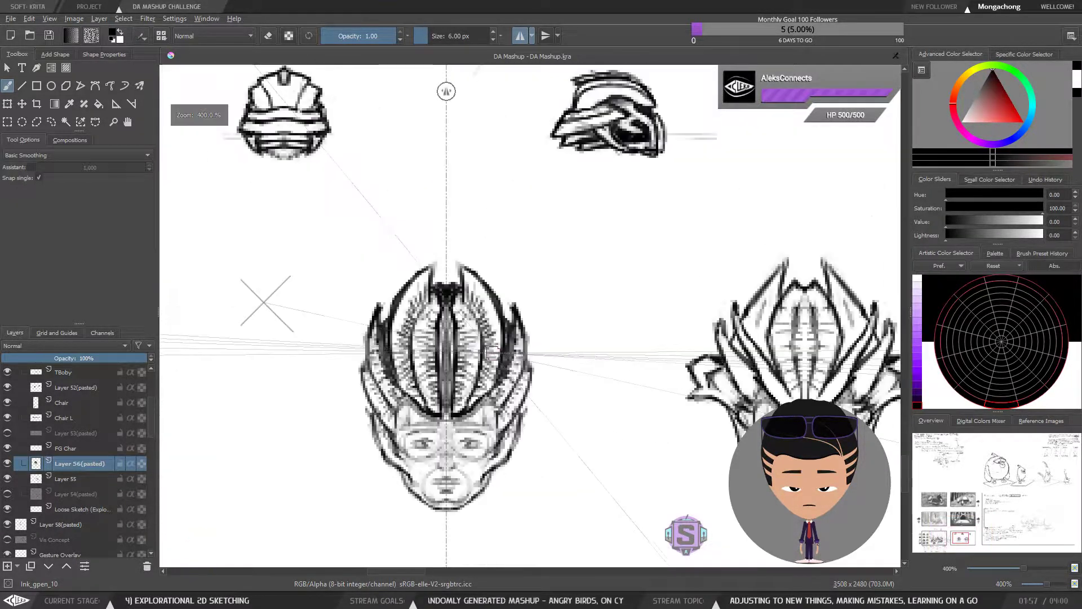
key("e")
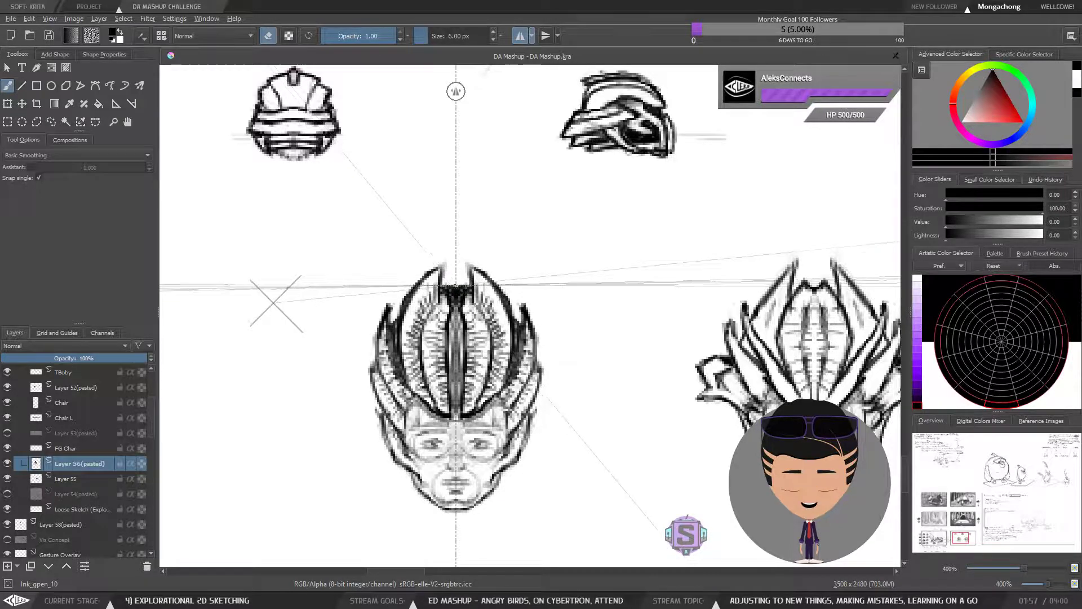
key("e")
Step: Thicken the mirrored outer contours of the left headdress's central horns and trim the strokes with the eraser
key("minus")
key("minus")
key("minus")
key("minus")
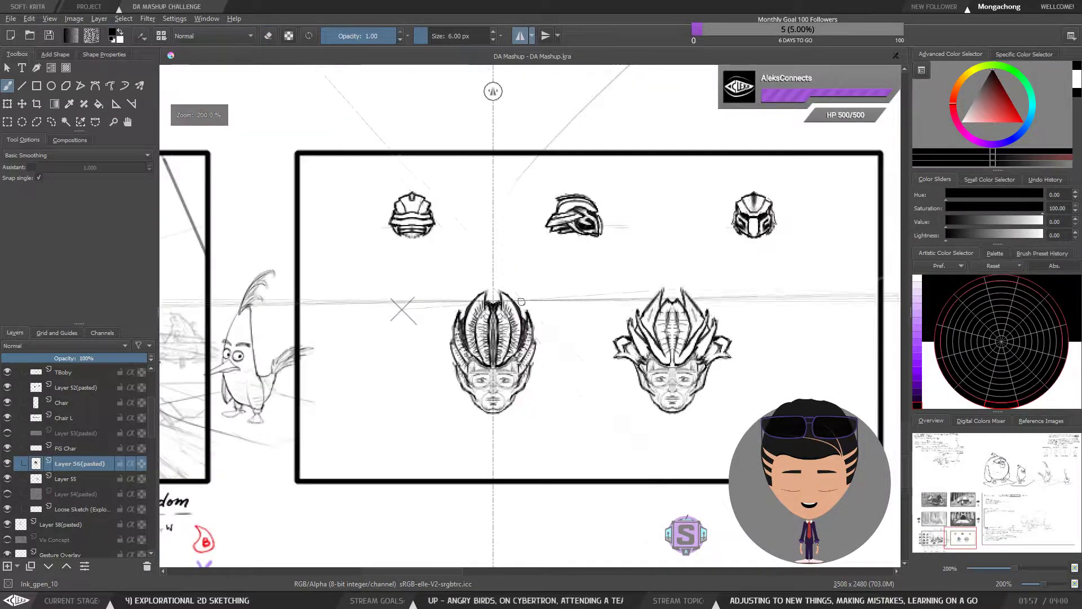
key("plus")
key("plus")
key("plus")
key("plus")
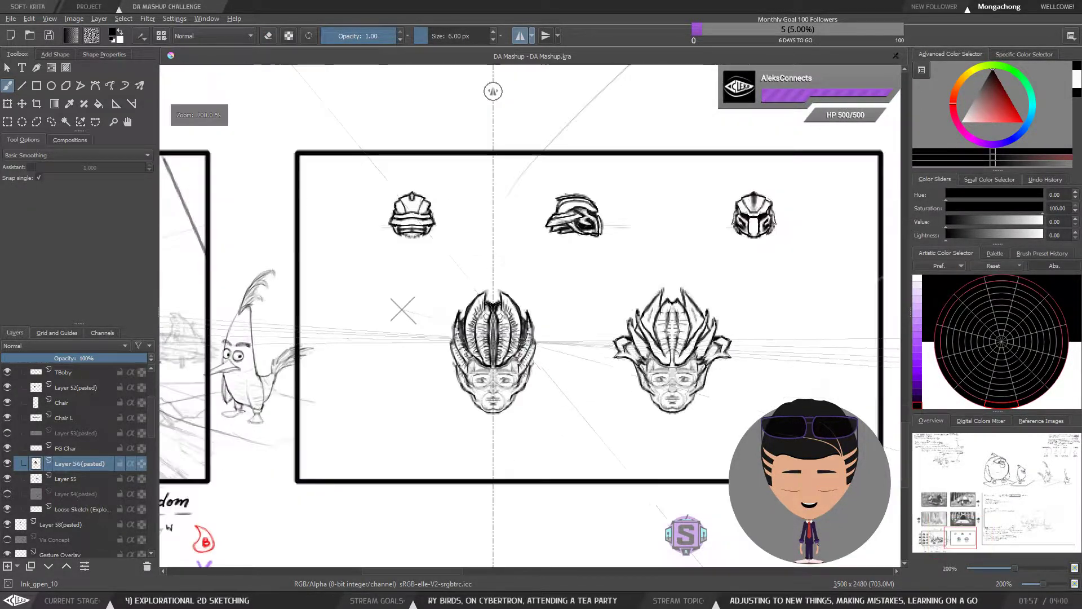
key("e")
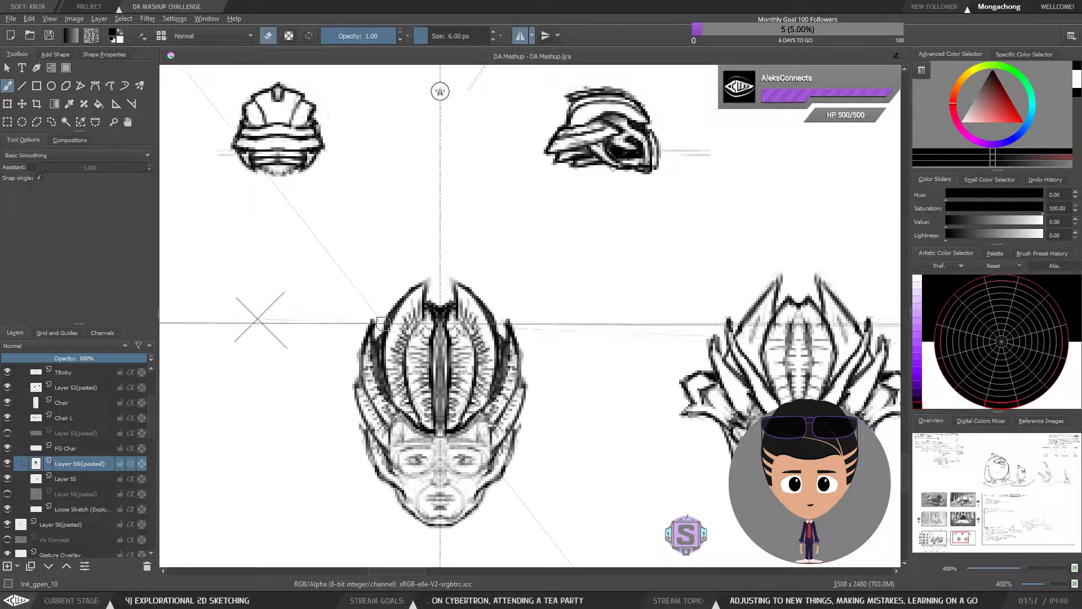
key("e")
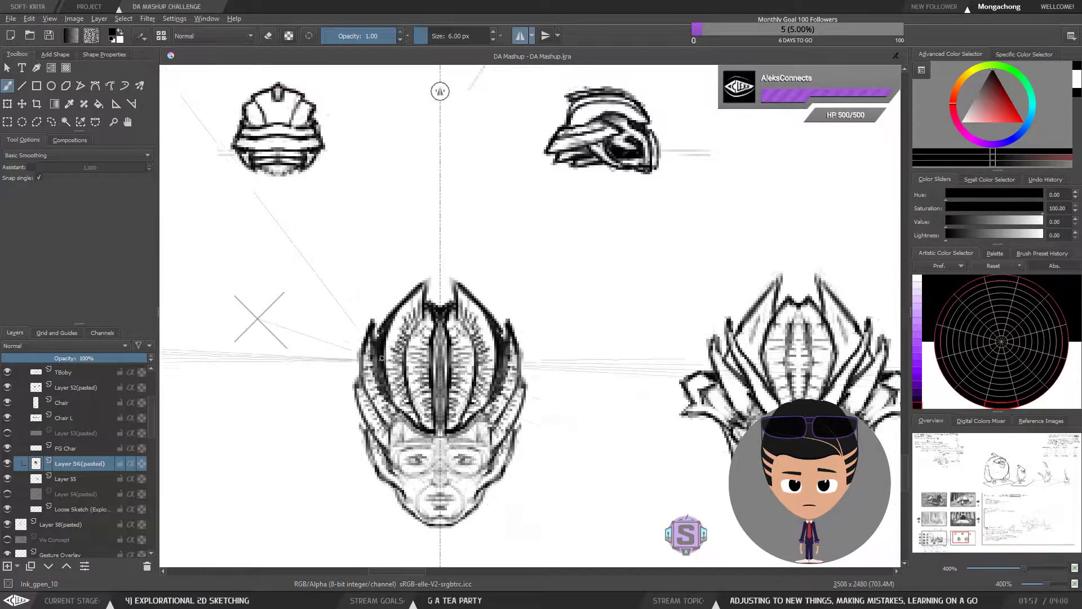
key("e")
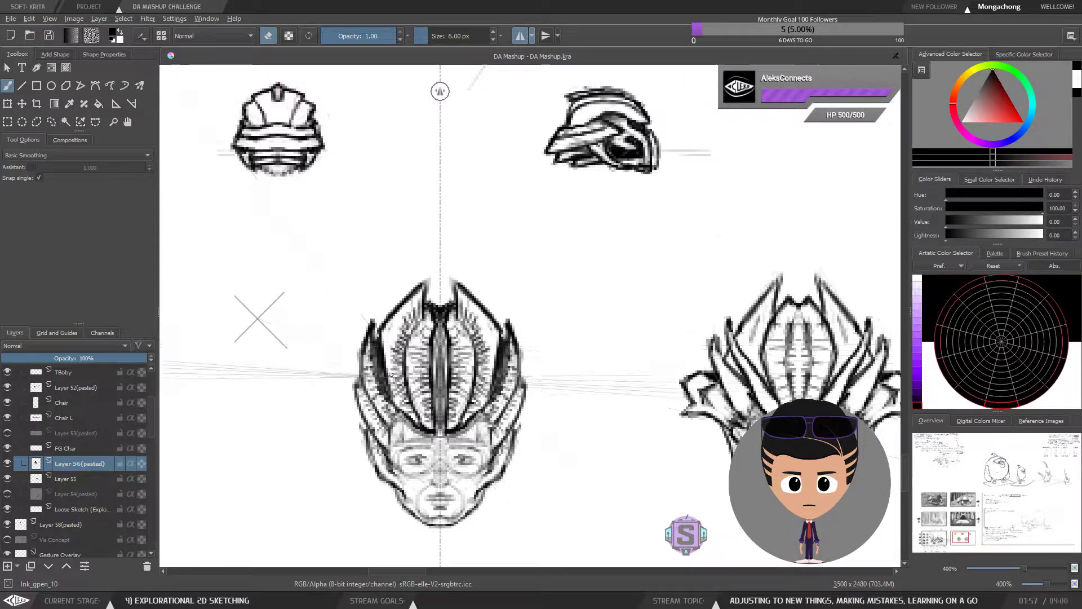
Step: Redraw the outer edges of the left headdress's crest where they meet the side plates, alternating brush and eraser
key("1")
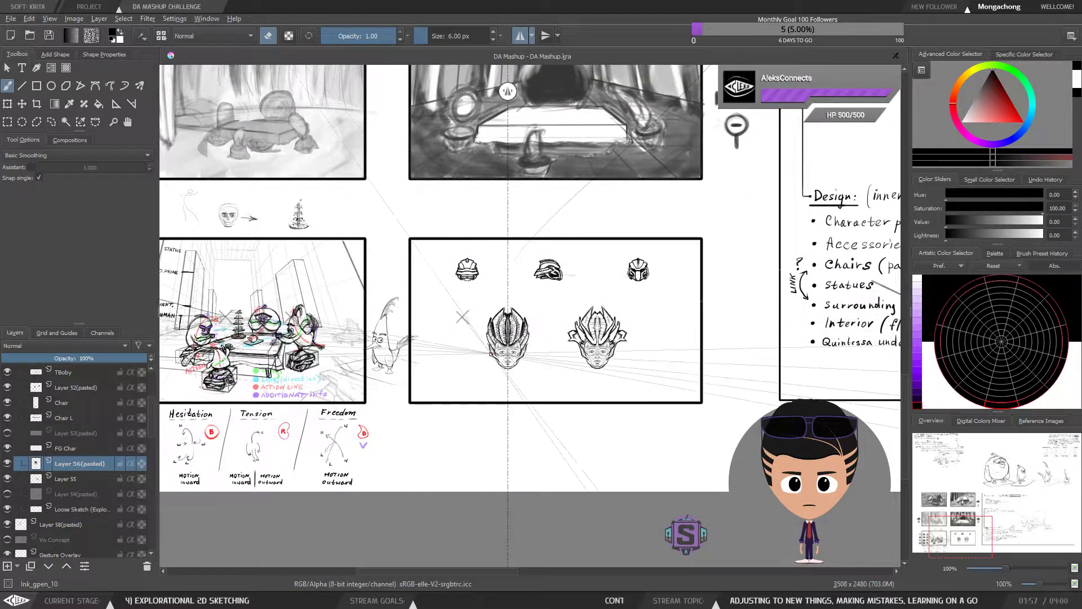
key("plus")
key("plus")
key("plus")
key("plus")
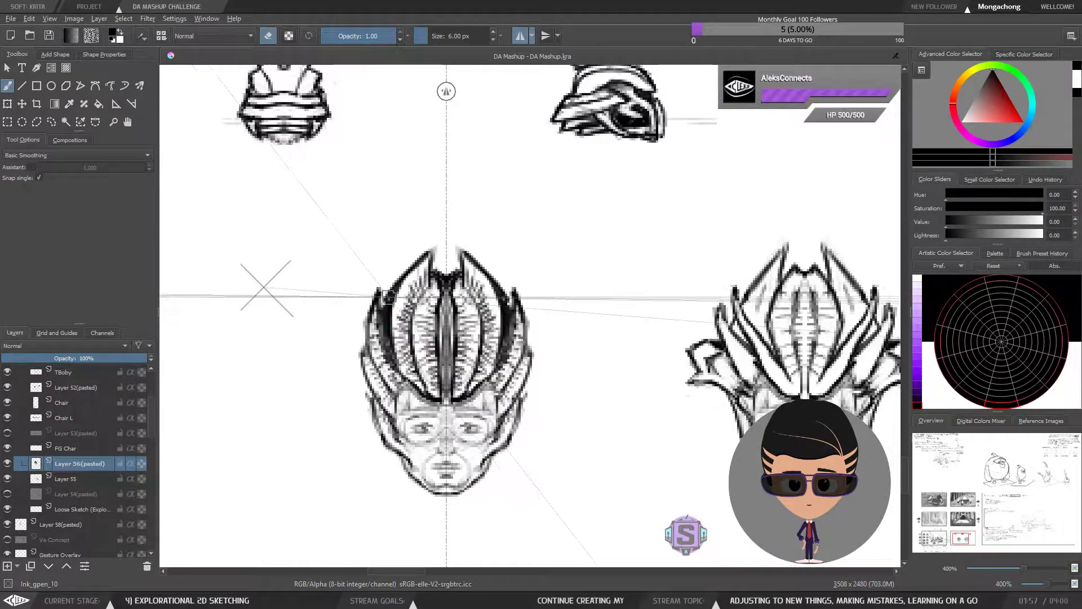
key("e")
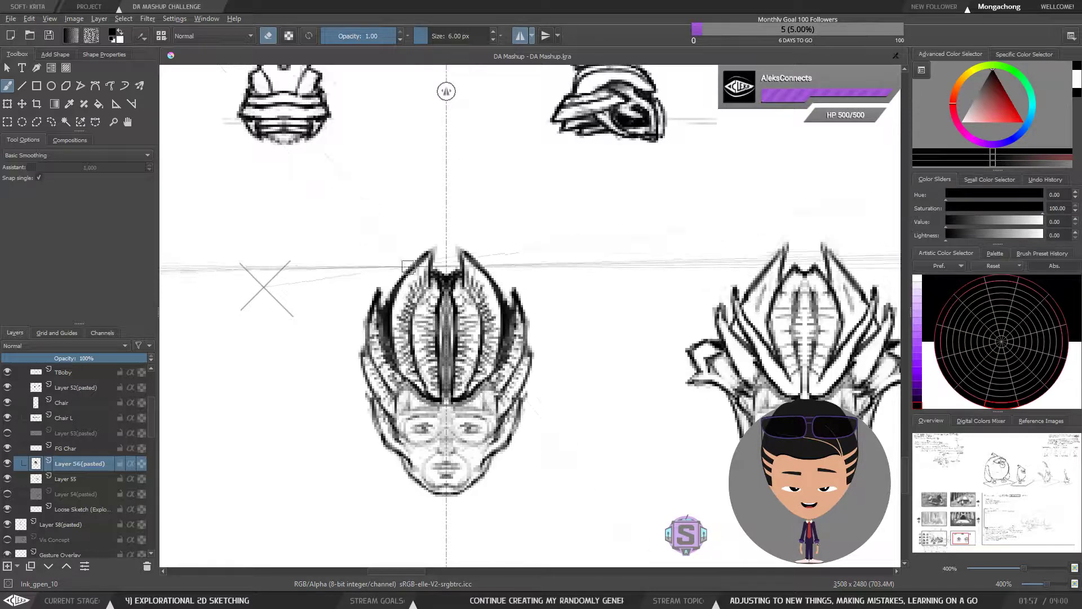
key("e")
key("e")
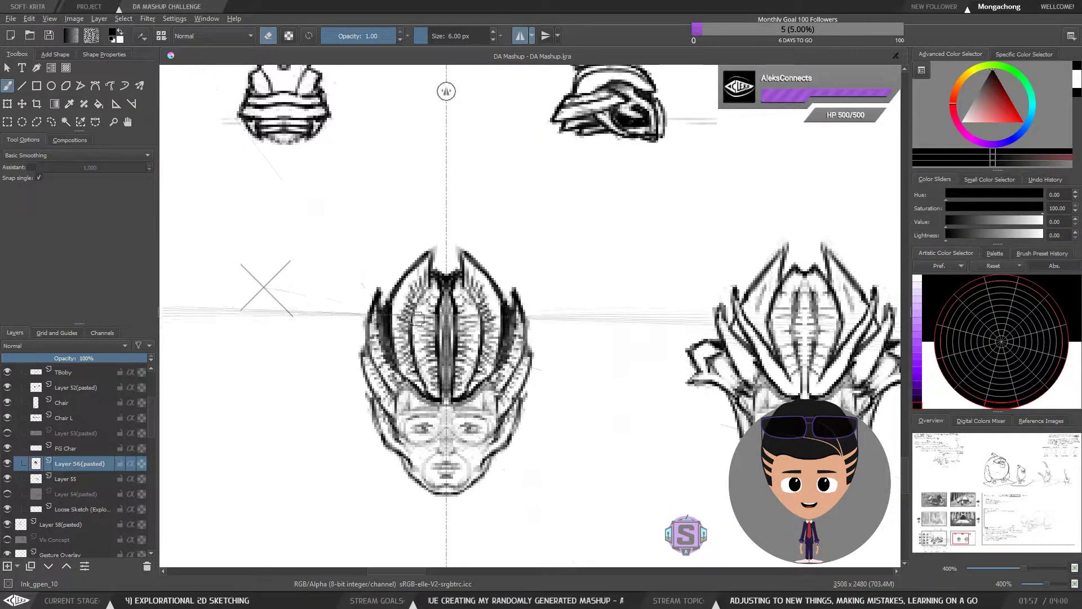
Step: Examine the left headdress's silhouette and symmetry at reduced zoom, in both normal and mirrored views
key("minus")
key("minus")
key("plus")
key("plus")
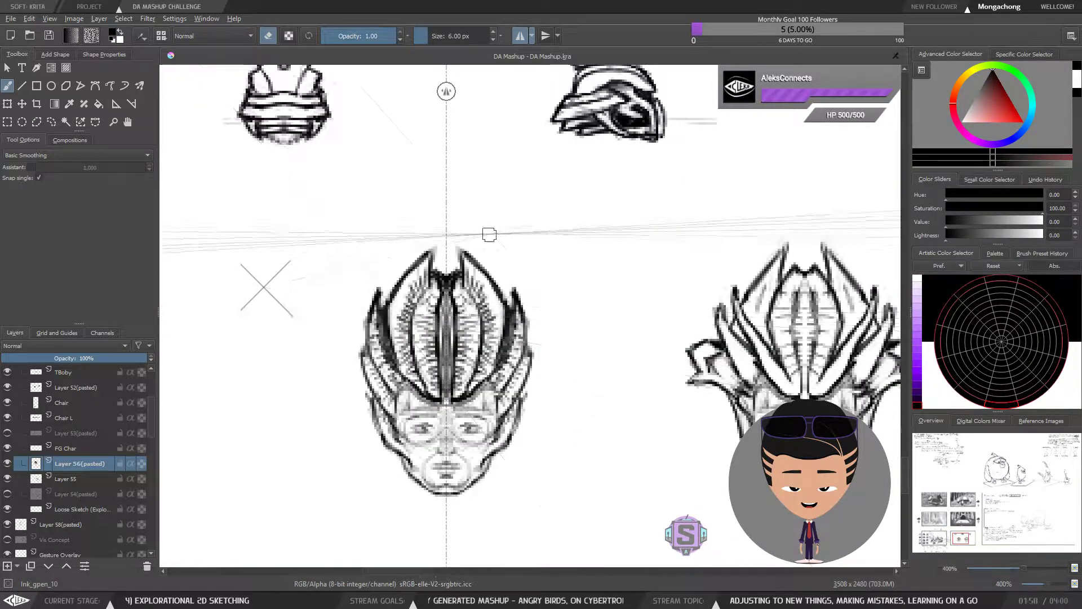
key("minus")
key("minus")
key("m")
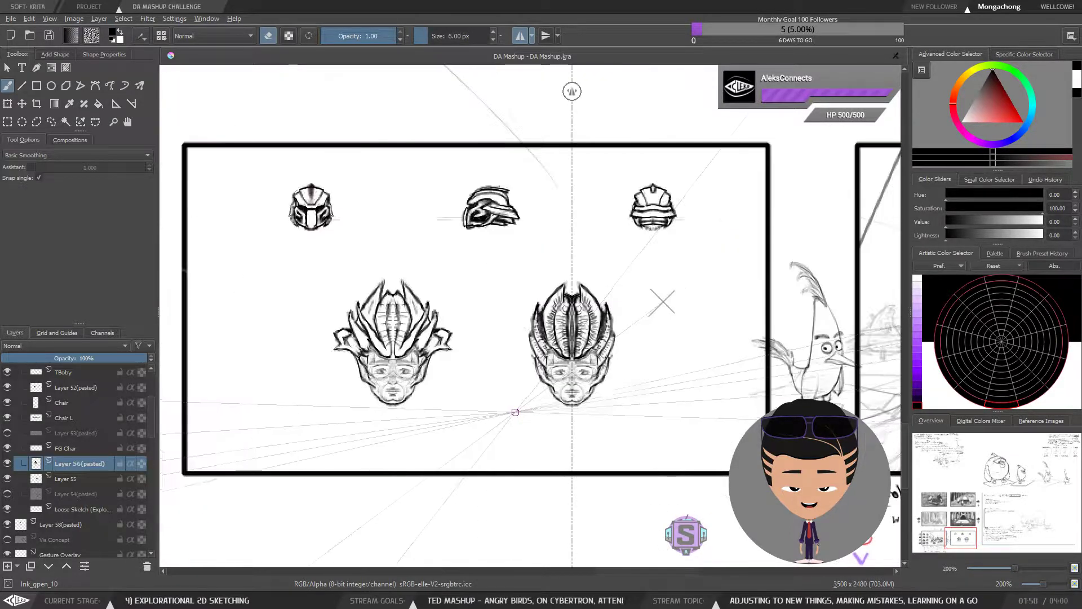
key("m")
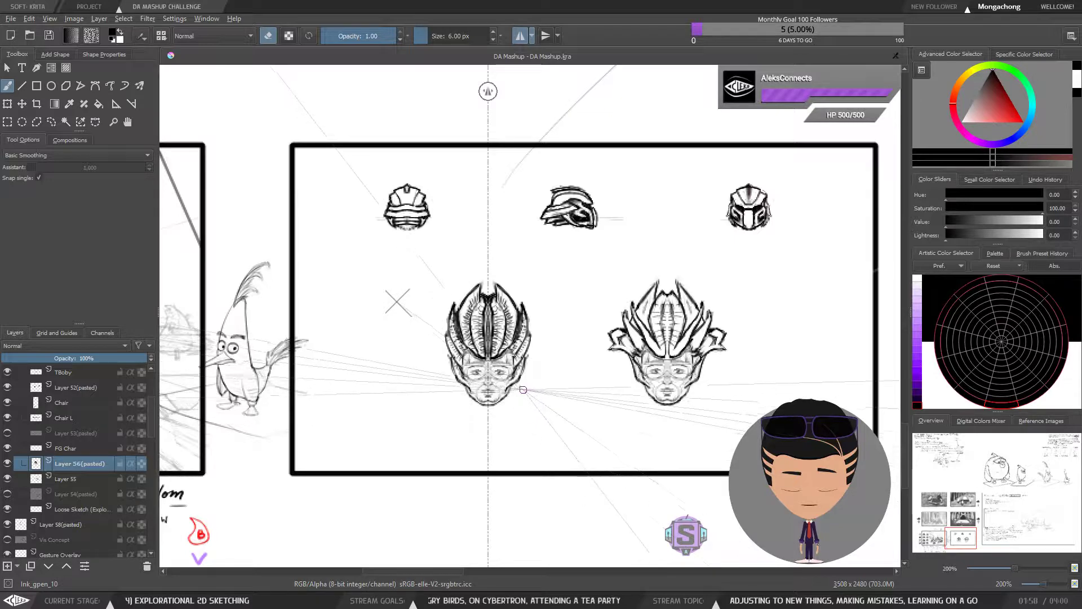
Step: Save the document with the current headdress and helmet sketches
key("minus")
key("plus")
mouse_move(508, 413)
left_mouse_down()
mouse_move(659, 394)
mouse_move(715, 365)
mouse_move(558, 338)
mouse_move(551, 314)
left_mouse_up()
left_click_drag(546, 372, 508, 386)
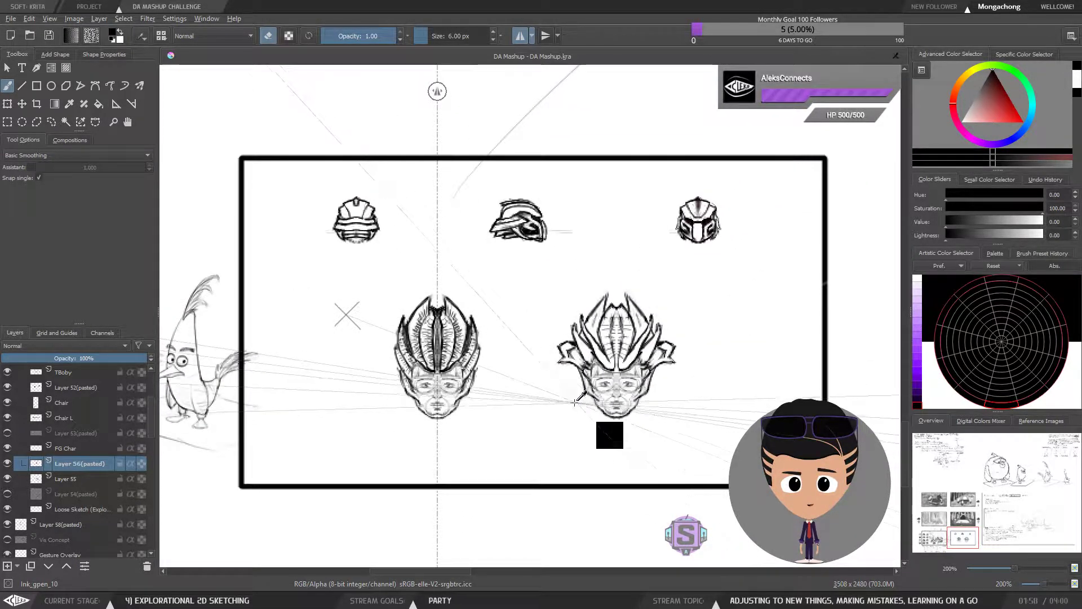
scroll(478, 354, "up", 2)
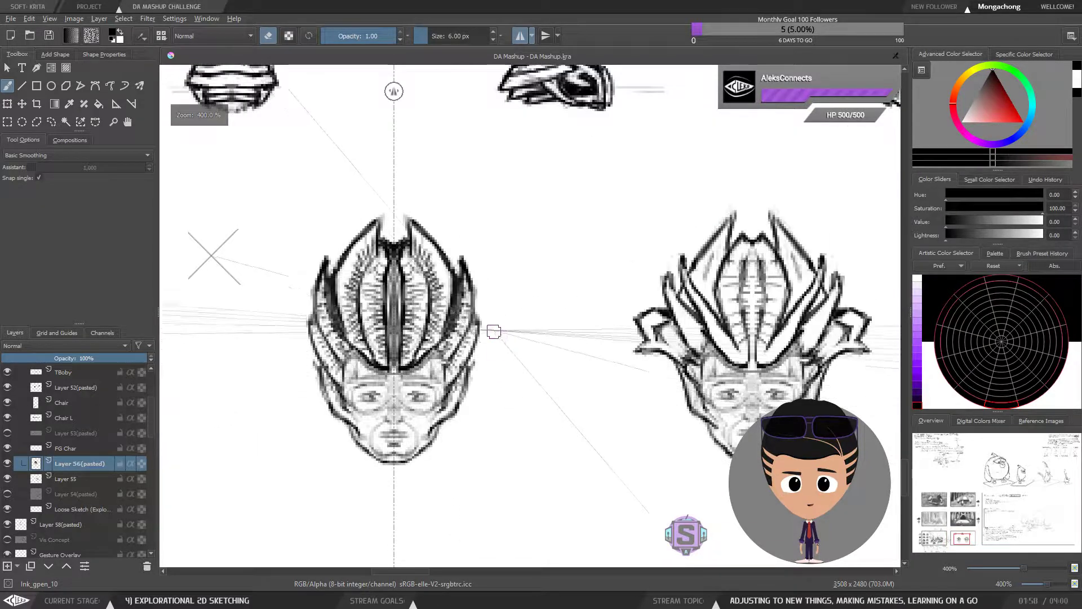
left_click_drag(525, 371, 555, 355)
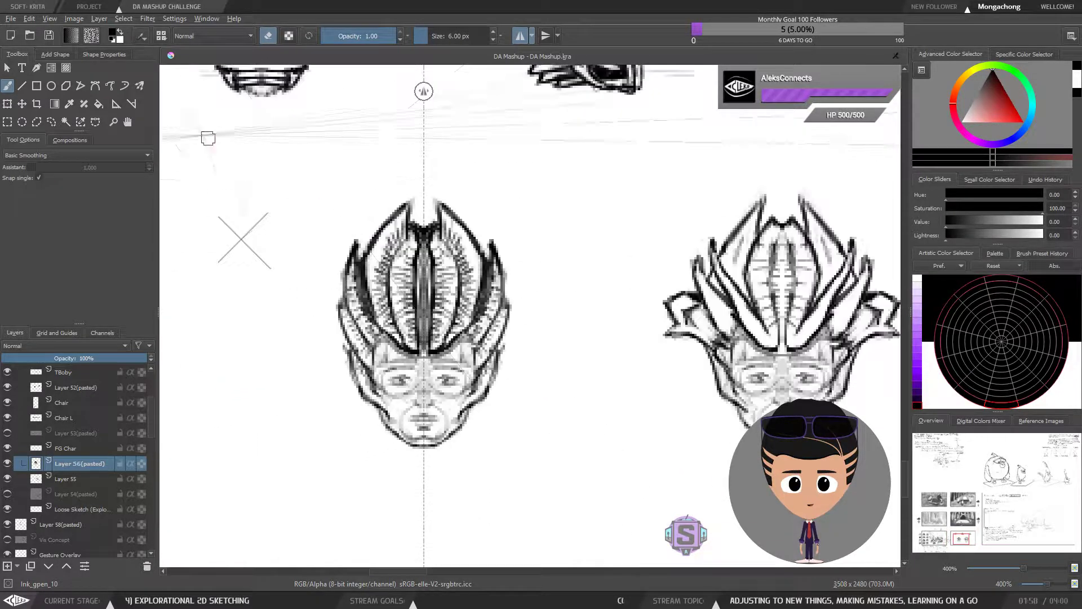
left_click(45, 37)
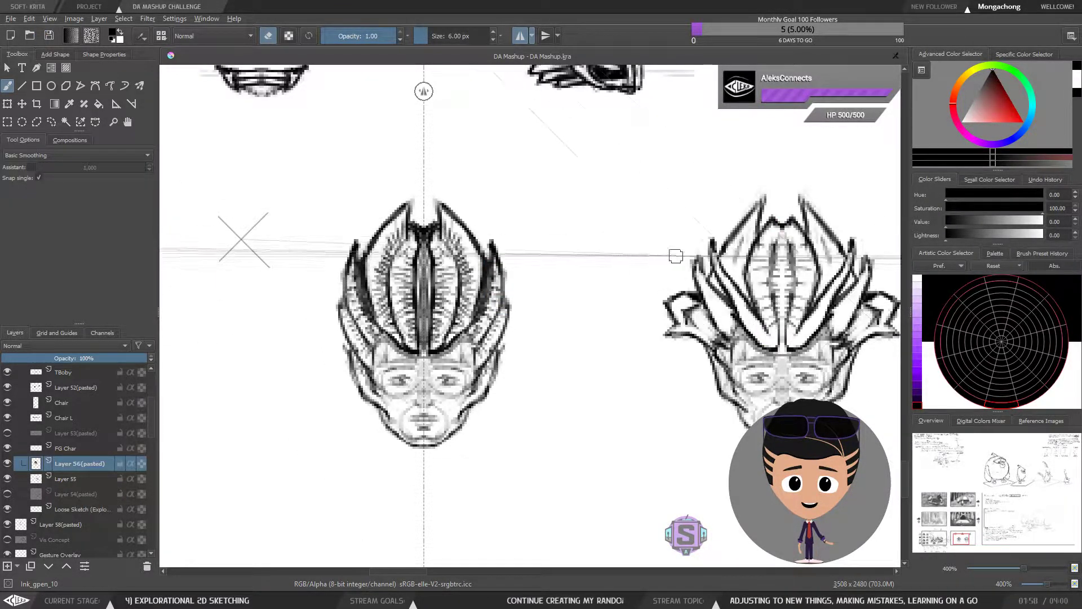
Step: Compare the two headdress designs close up and at reduced zoom, including in the mirrored view
left_click_drag(745, 304, 624, 305)
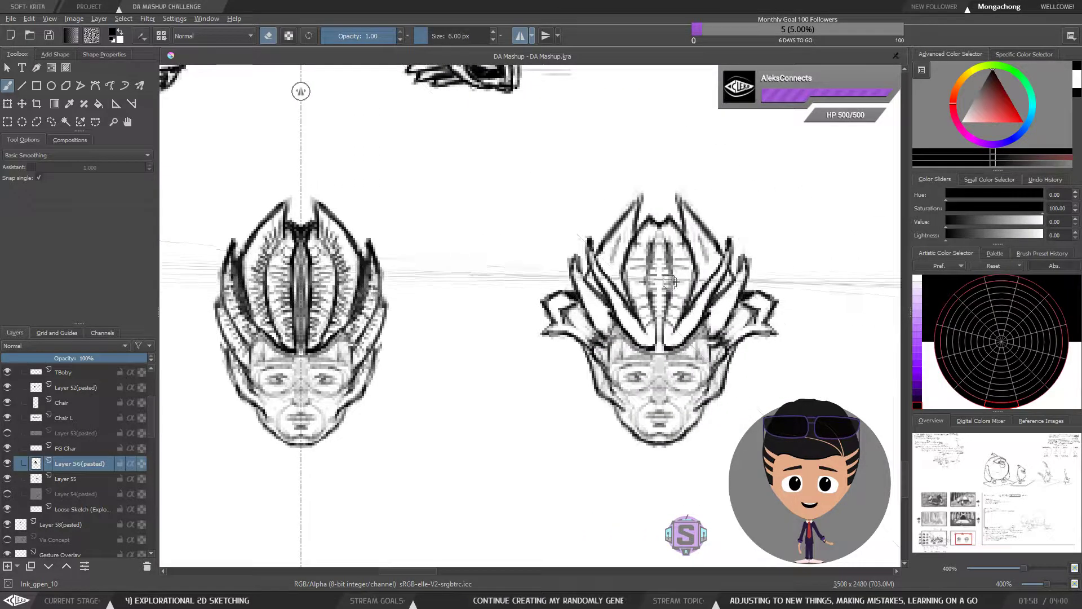
left_click_drag(388, 269, 467, 315)
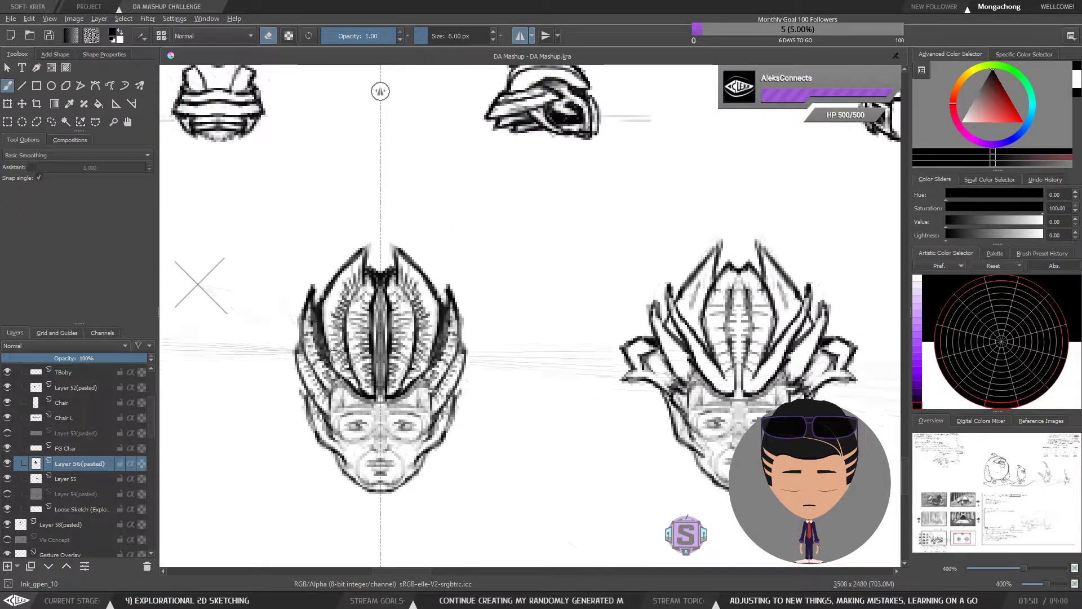
key("minus")
key("minus")
key("m")
key("m")
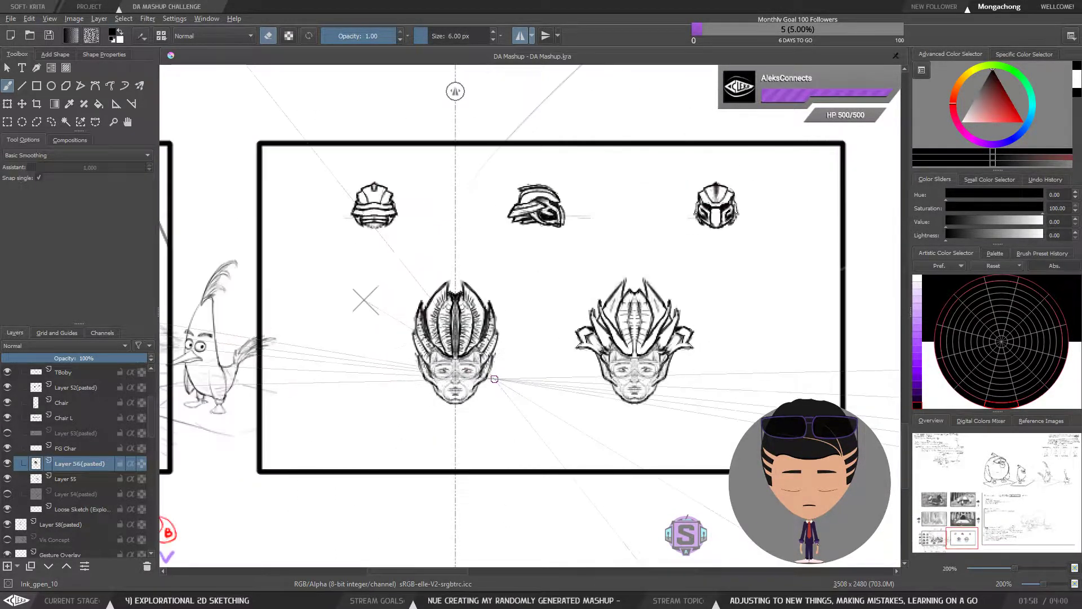
left_click_drag(512, 421, 521, 380)
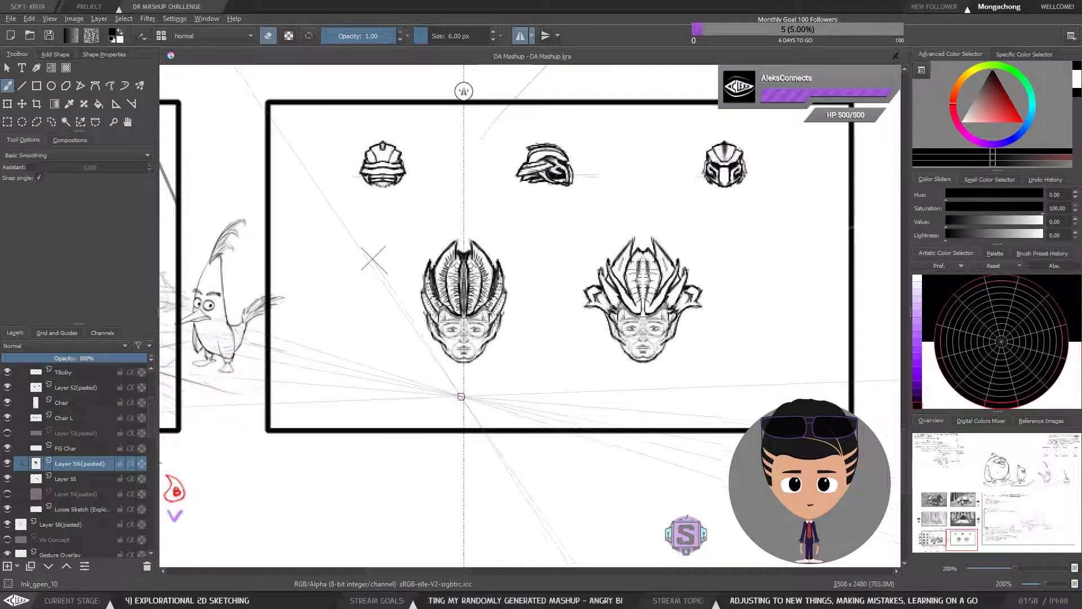
Step: Erase the pupils symmetrically from both eyes of the face under the left headdress, leaving the eyes blank
key("plus")
key("plus")
key("e")
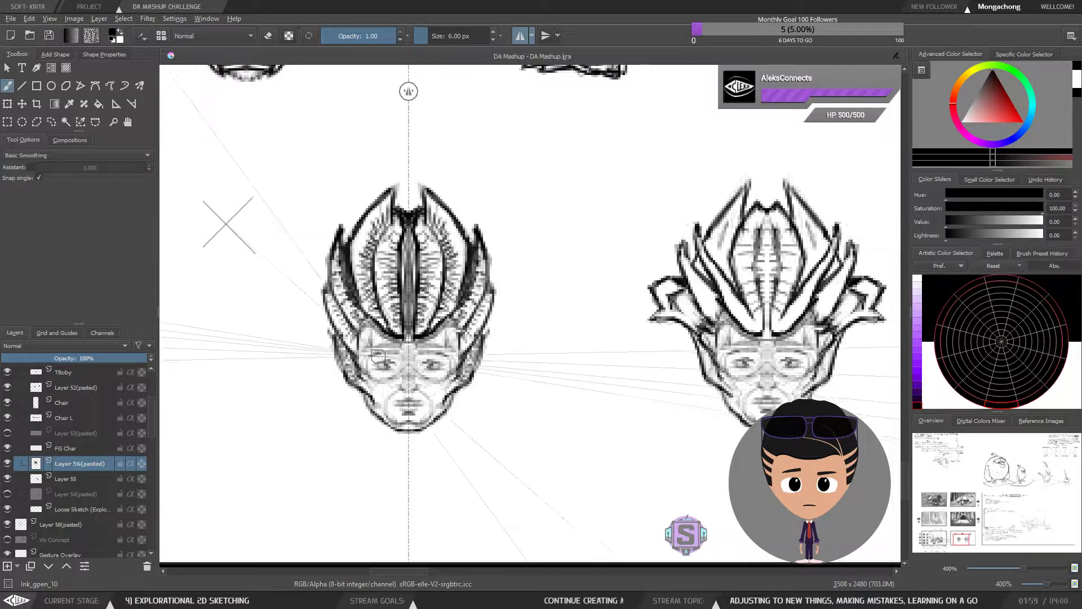
left_click_drag(385, 365, 389, 368)
key("e")
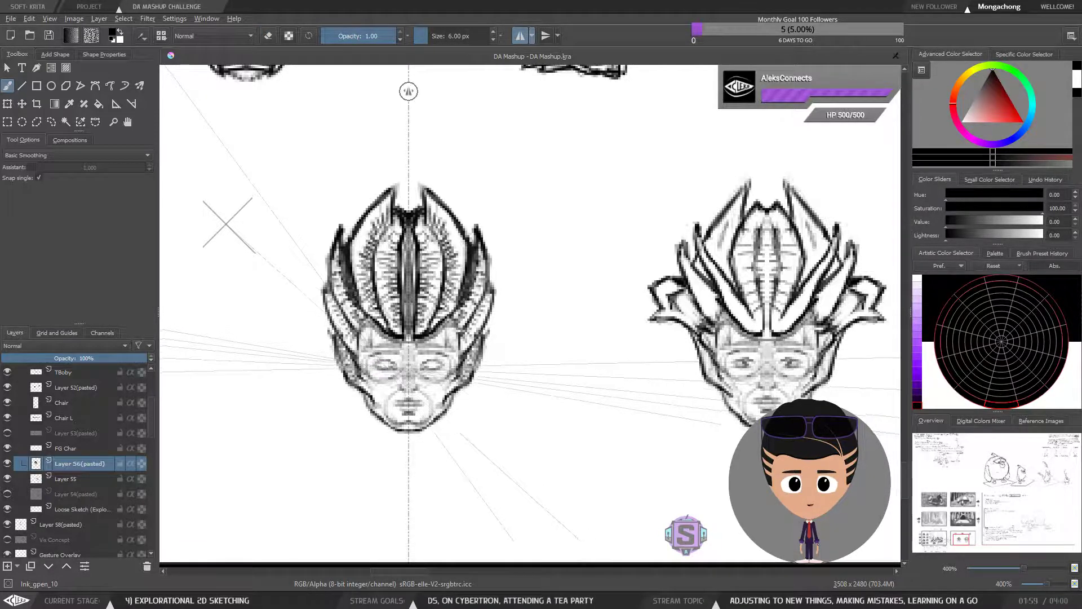
key("minus")
key("minus")
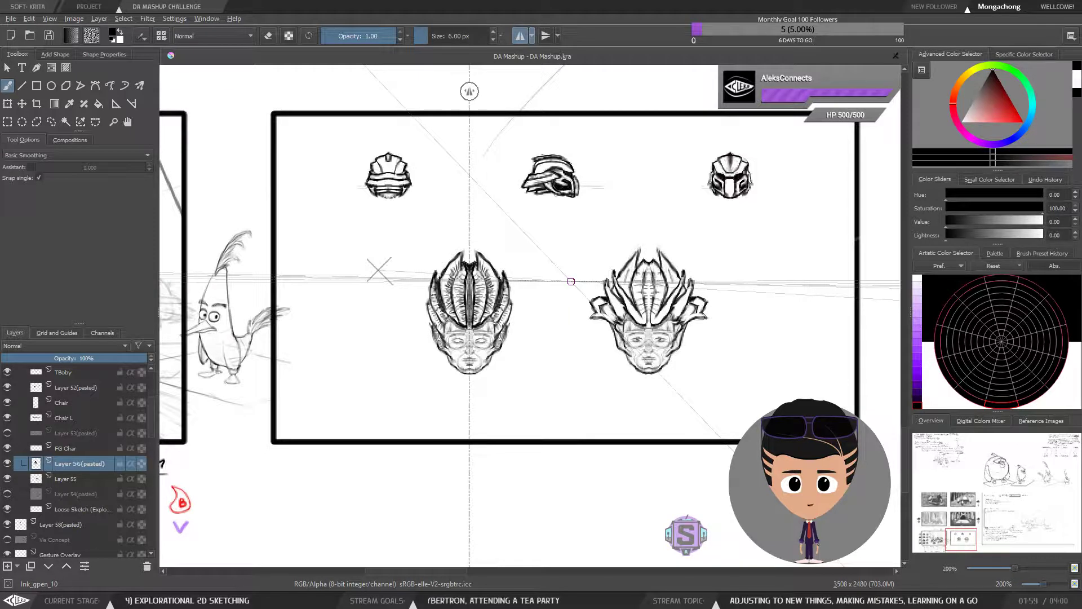
scroll(593, 327, "up", 2)
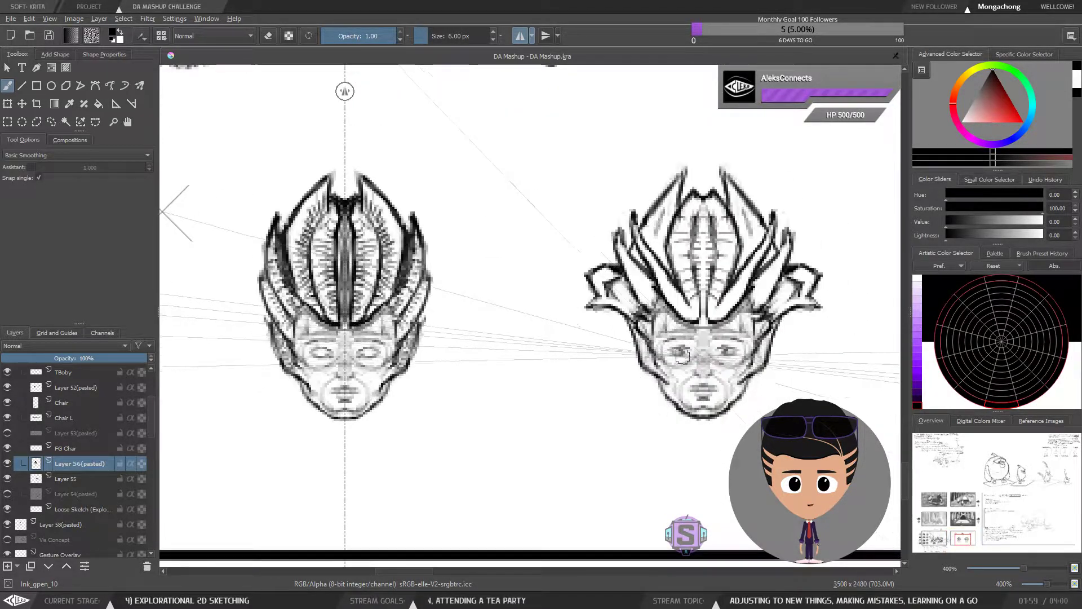
Step: Turn off mirror painting and erase the pupils of the face under the right headdress on Layer 55
left_click(519, 35)
key("e")
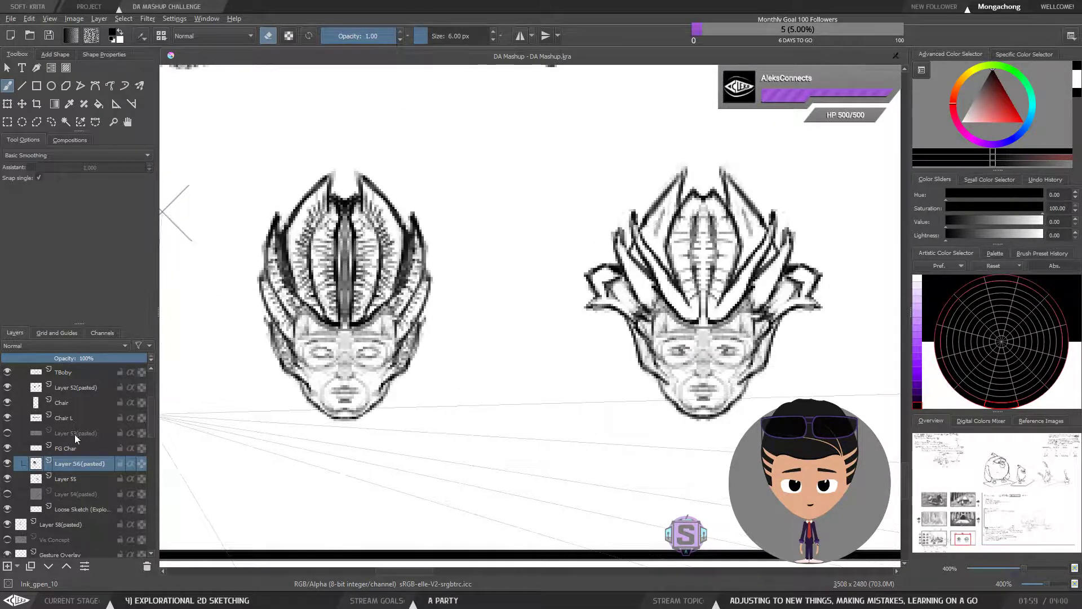
left_click(67, 477)
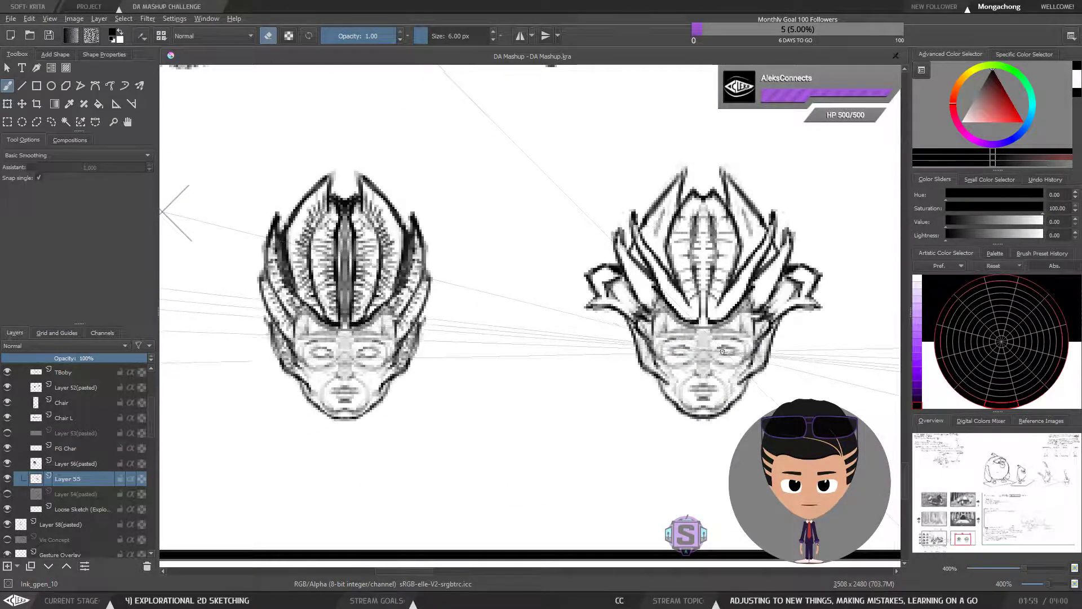
key("minus")
key("minus")
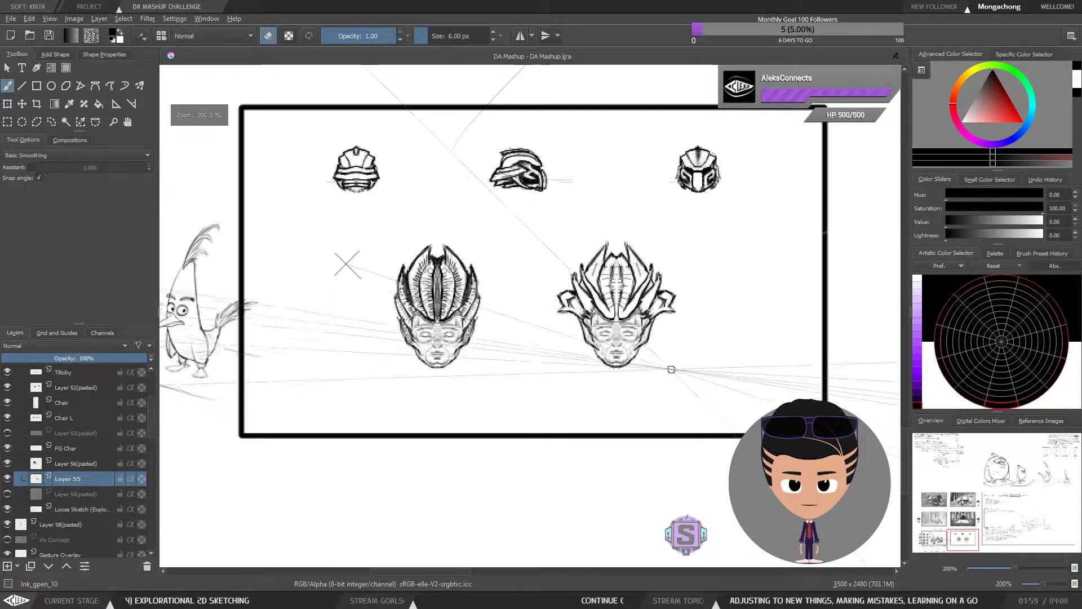
key("plus")
key("plus")
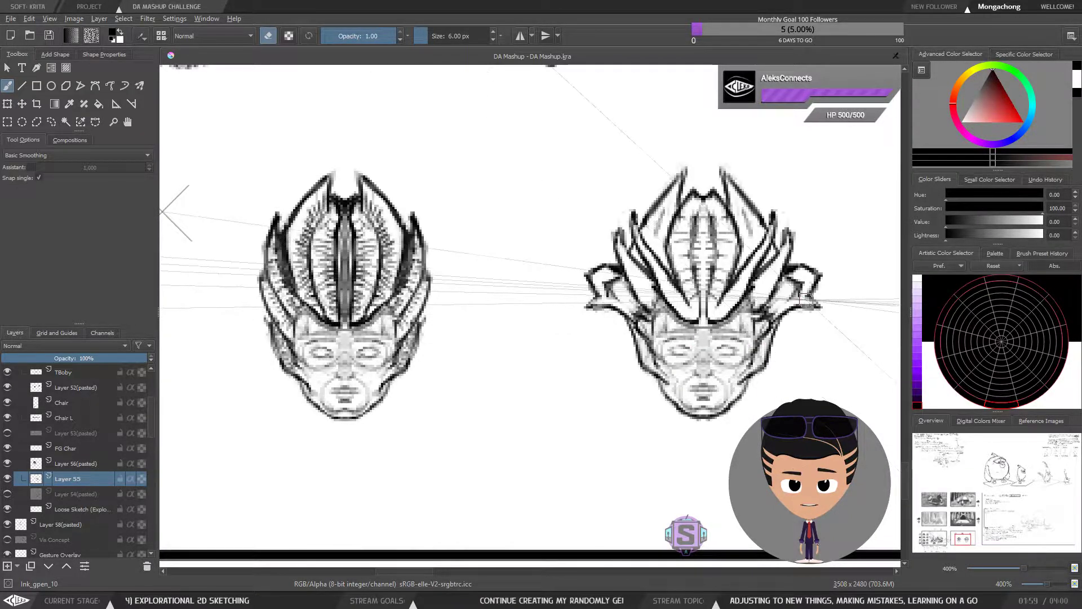
key("minus")
key("minus")
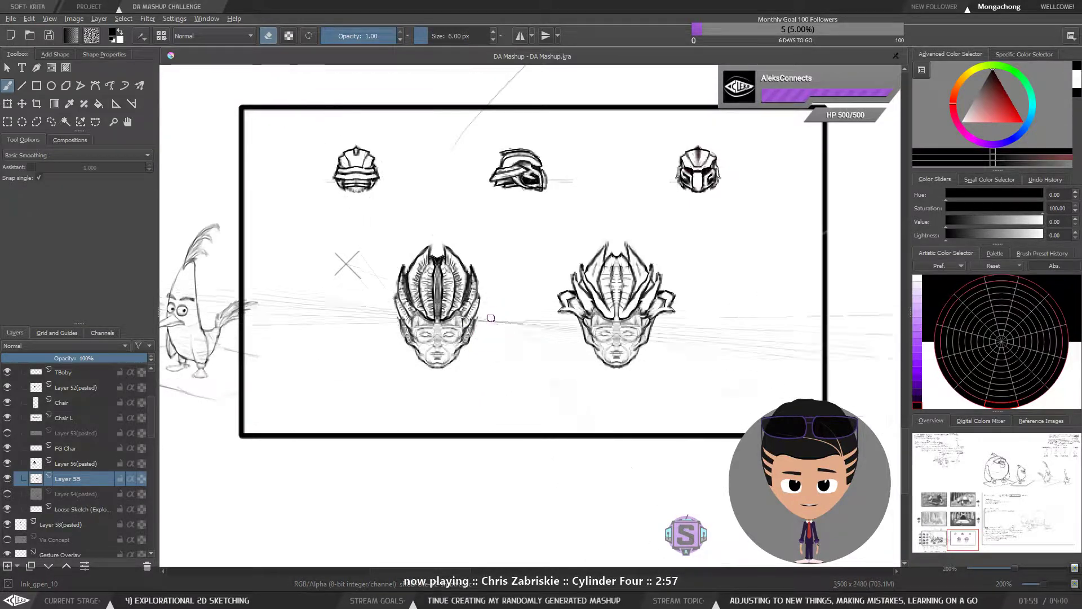
key("plus")
key("plus")
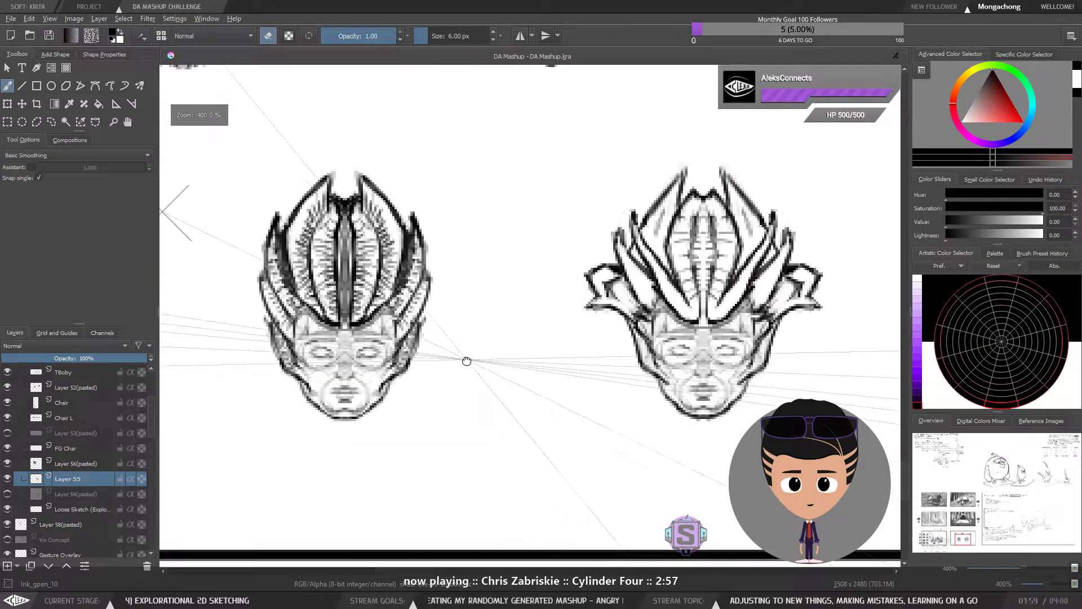
Step: Examine both blank-eyed headdress sketches close up and at reduced zoom with the brush ready for painting
left_click_drag(483, 374, 585, 396)
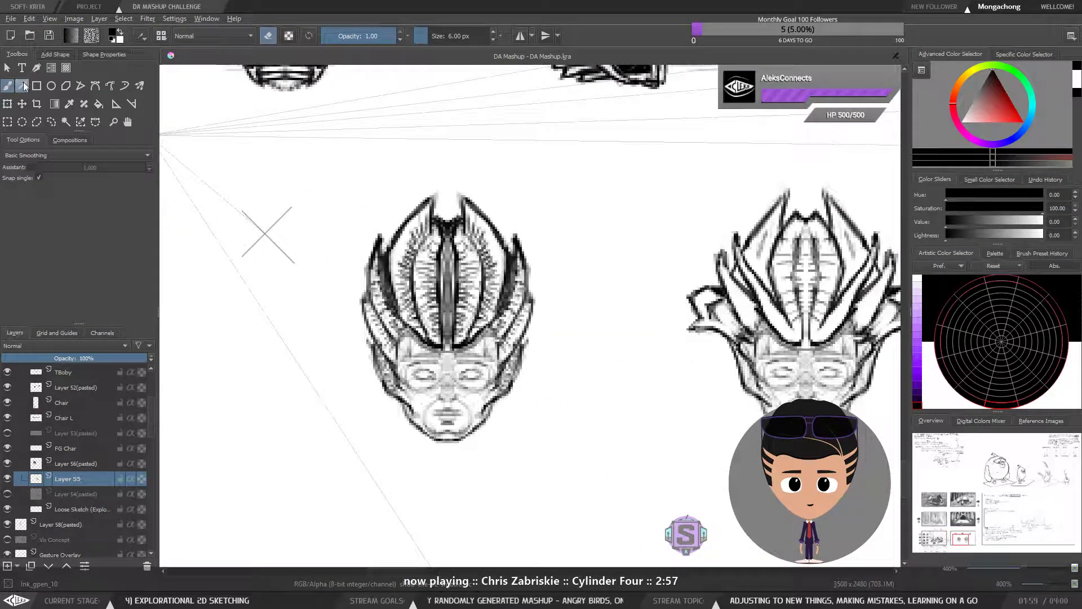
left_click(7, 69)
left_click(3, 88)
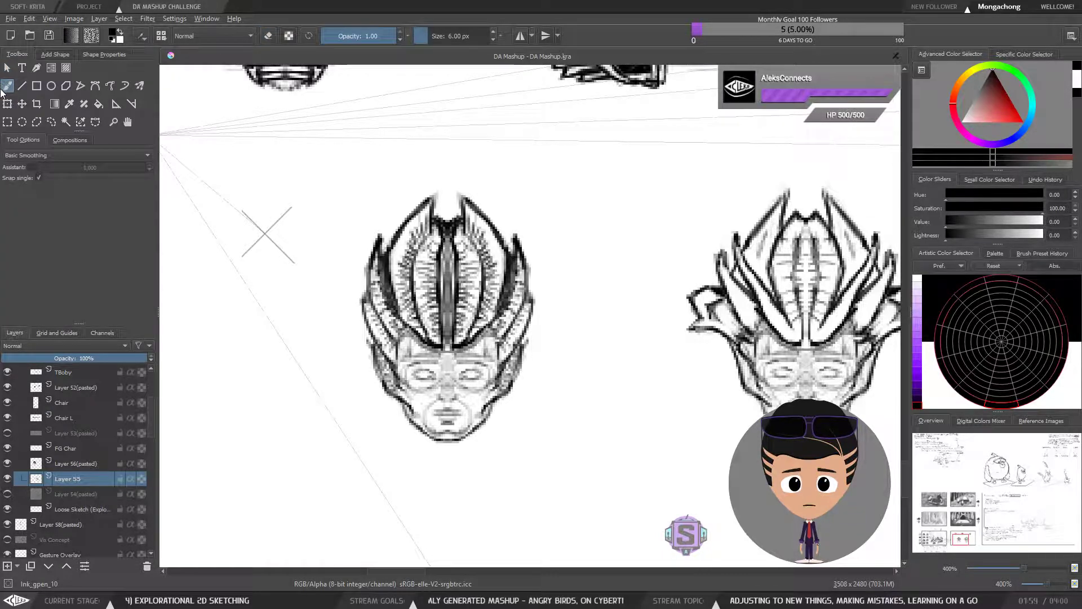
key("minus")
key("minus")
key("plus")
key("plus")
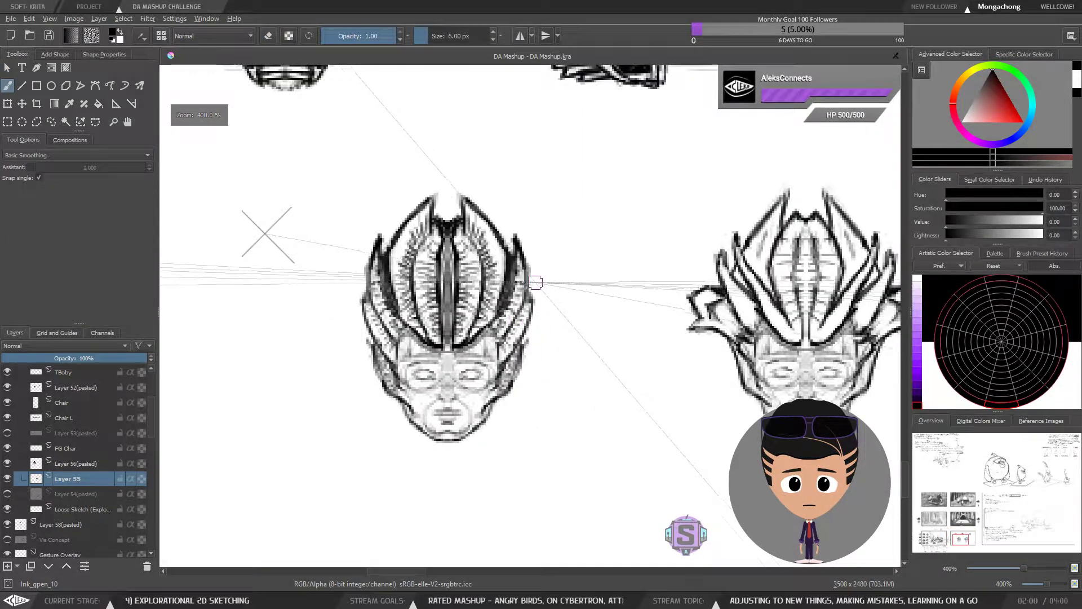
key("minus")
key("minus")
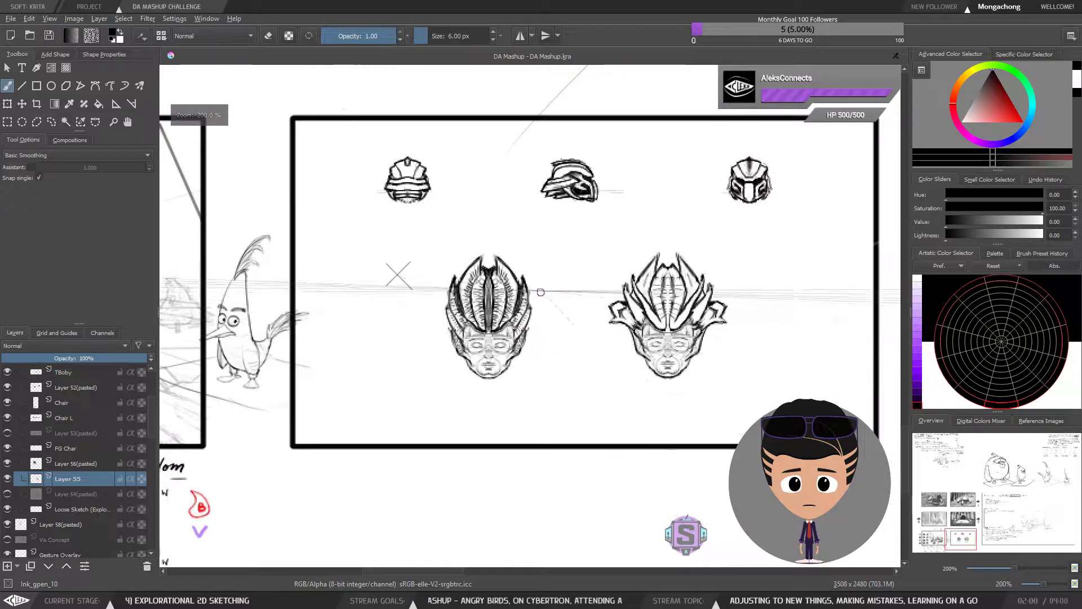
left_click_drag(523, 368, 542, 367)
key("plus")
key("plus")
left_click_drag(445, 256, 440, 273)
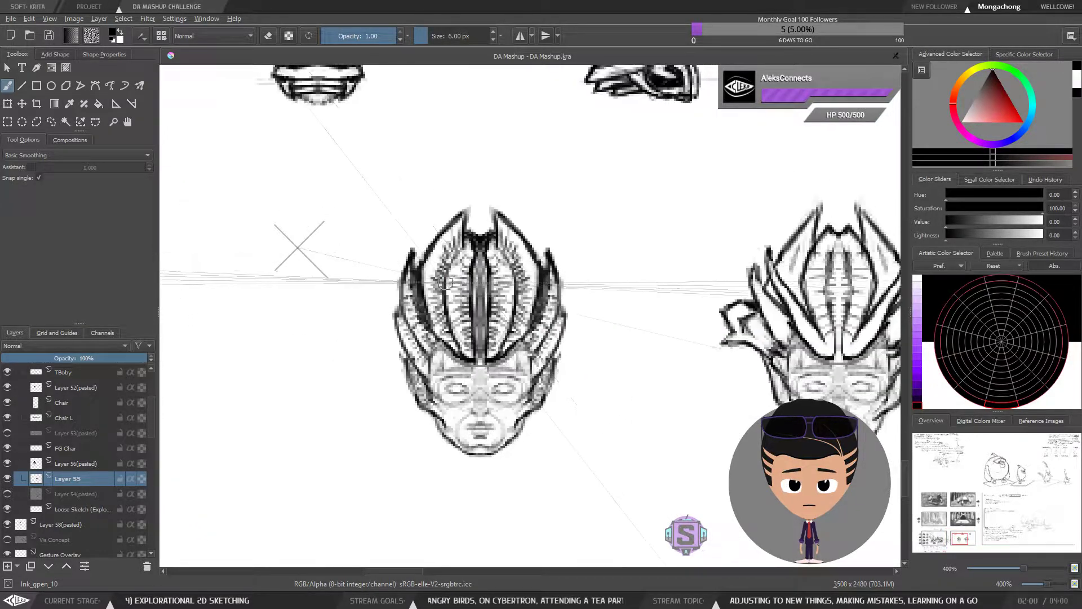
Step: Make Layer 56(pasted) active and turn horizontal mirror painting back on for the left headdress
left_click(77, 463)
left_click(519, 36)
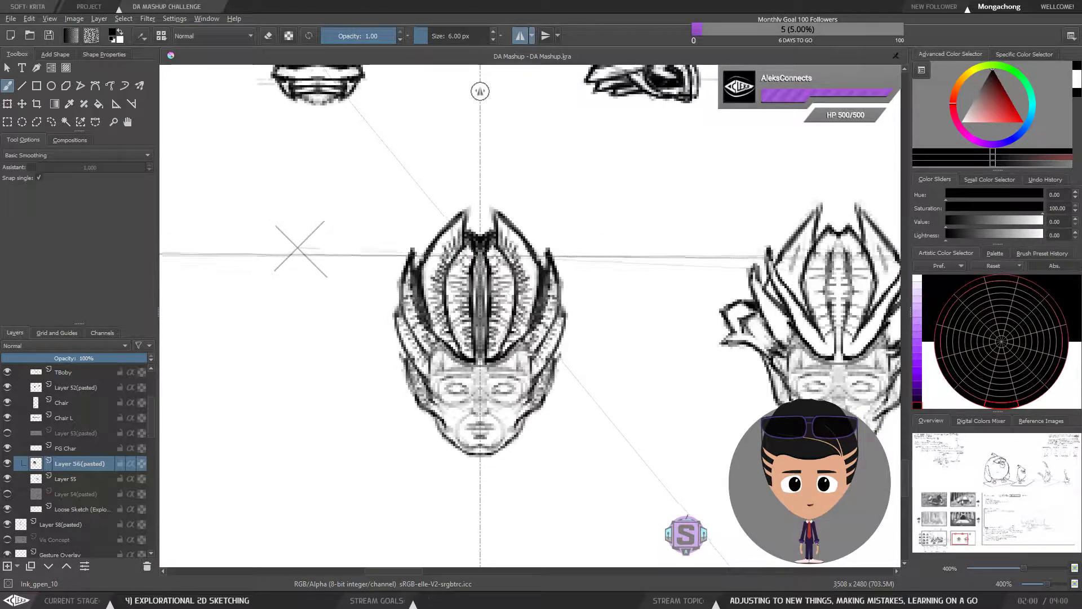
key("minus")
key("minus")
key("minus")
key("minus")
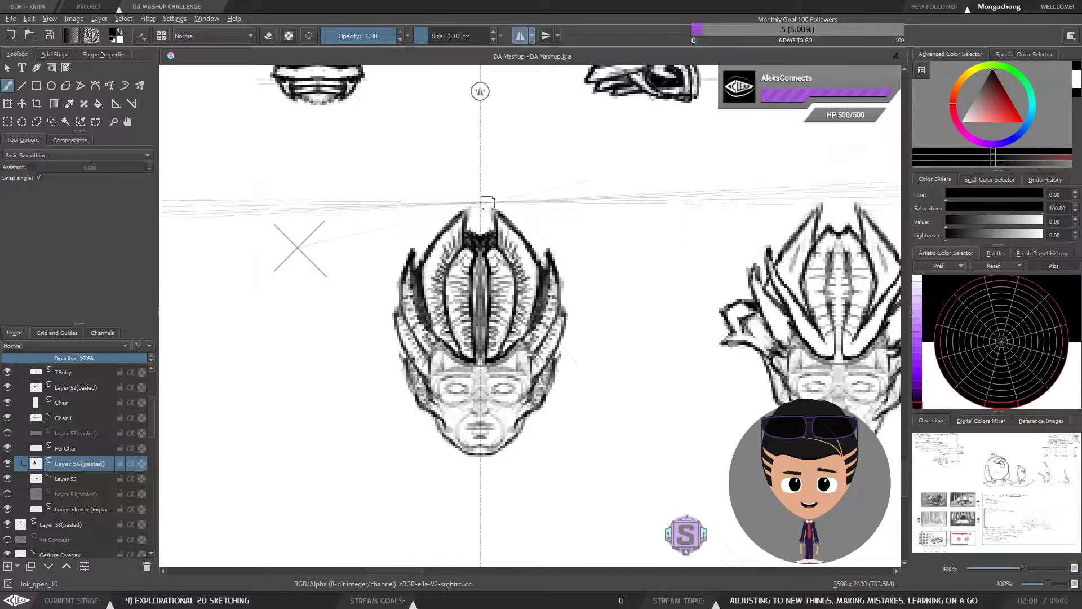
key("plus")
key("plus")
key("plus")
key("plus")
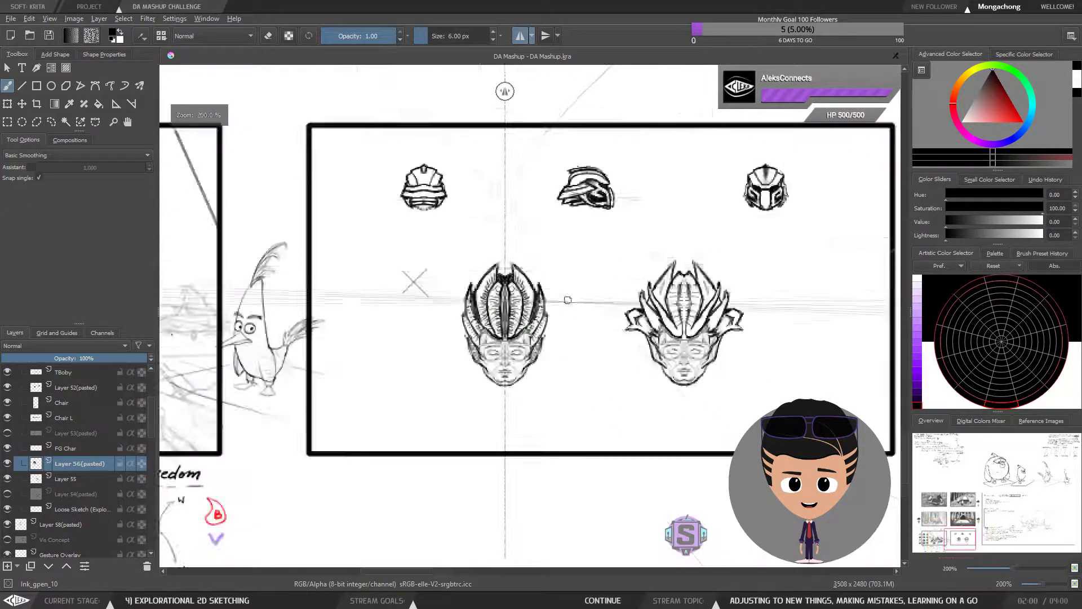
Step: Widen the black fill in the notch between the left headdress's central horns and trim it with the eraser
left_click_drag(549, 341, 474, 292)
key("minus")
key("minus")
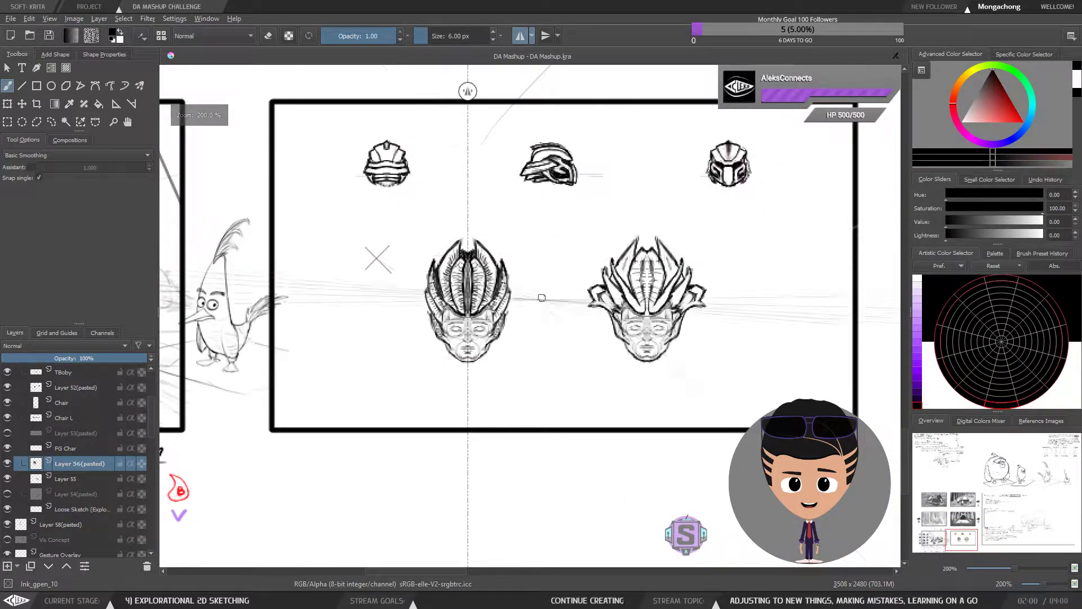
key("minus")
key("minus")
key("plus")
key("plus")
key("plus")
key("plus")
mouse_move(497, 373)
left_mouse_down()
mouse_move(556, 354)
mouse_move(544, 381)
left_mouse_up()
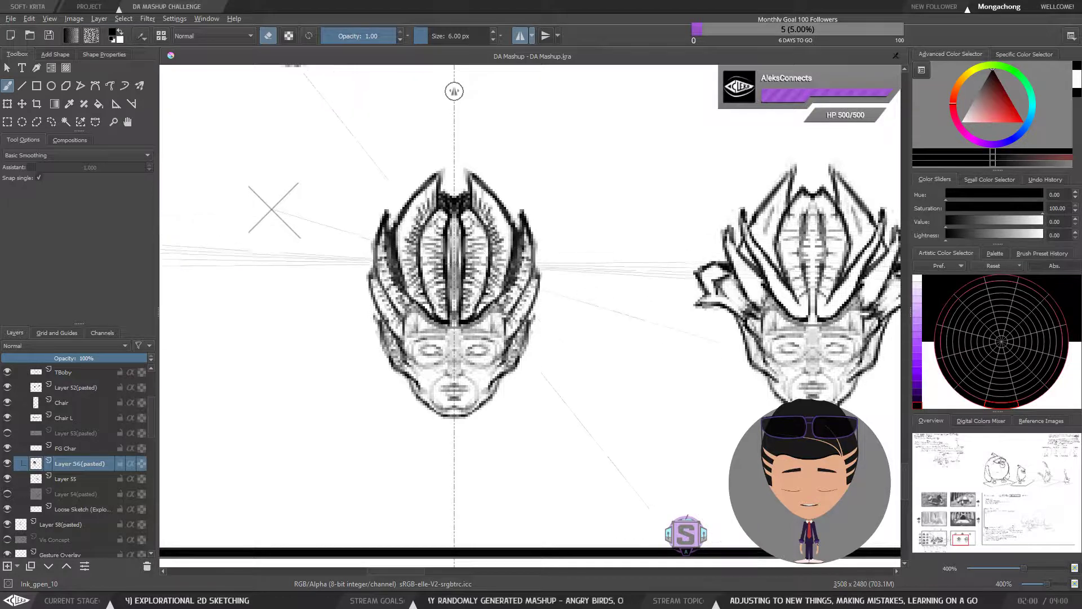
key("minus")
key("minus")
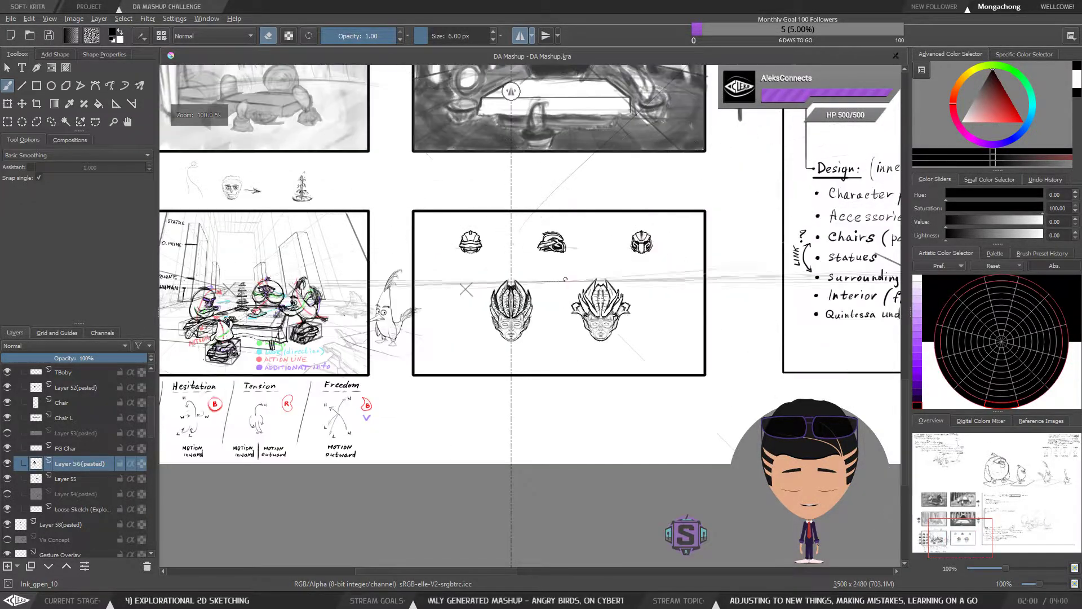
Step: Fill the central ridge of the left headdress's crest with solid black down to the forehead
key("plus")
key("plus")
key("e")
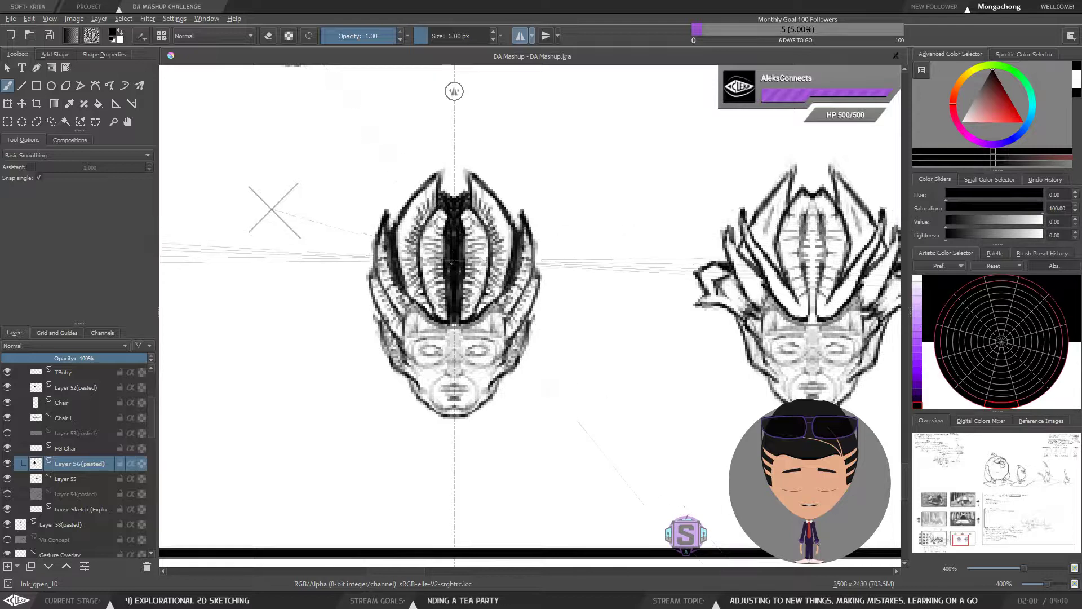
key("ctrl+minus")
key("ctrl+minus")
key("ctrl+plus")
key("ctrl+plus")
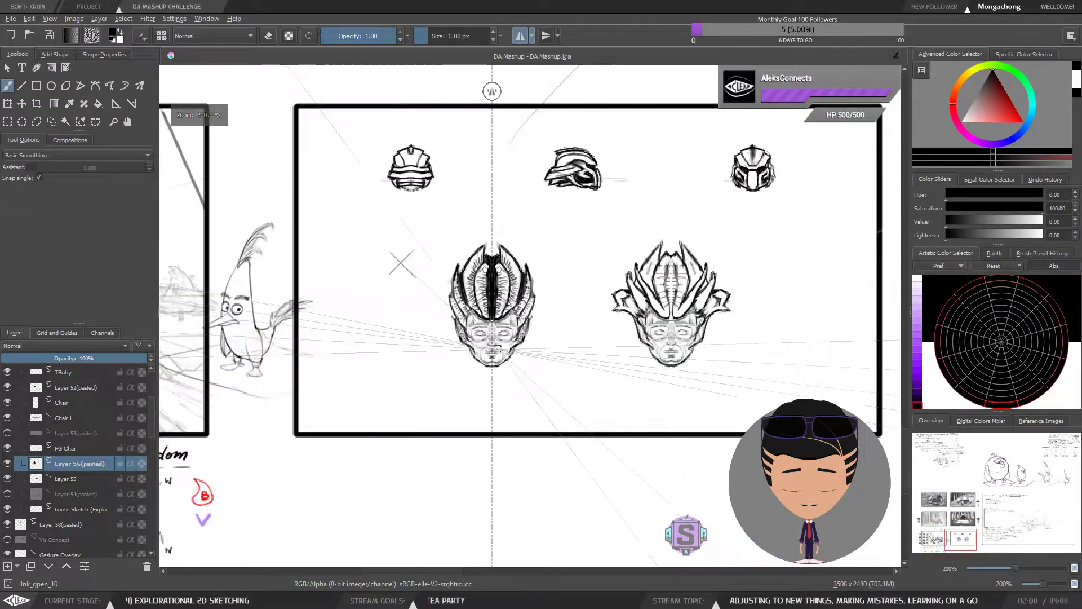
Step: Darken the mirrored hatching around the two central lobes of the left crest and tidy it with the eraser
left_click_drag(454, 350, 463, 387)
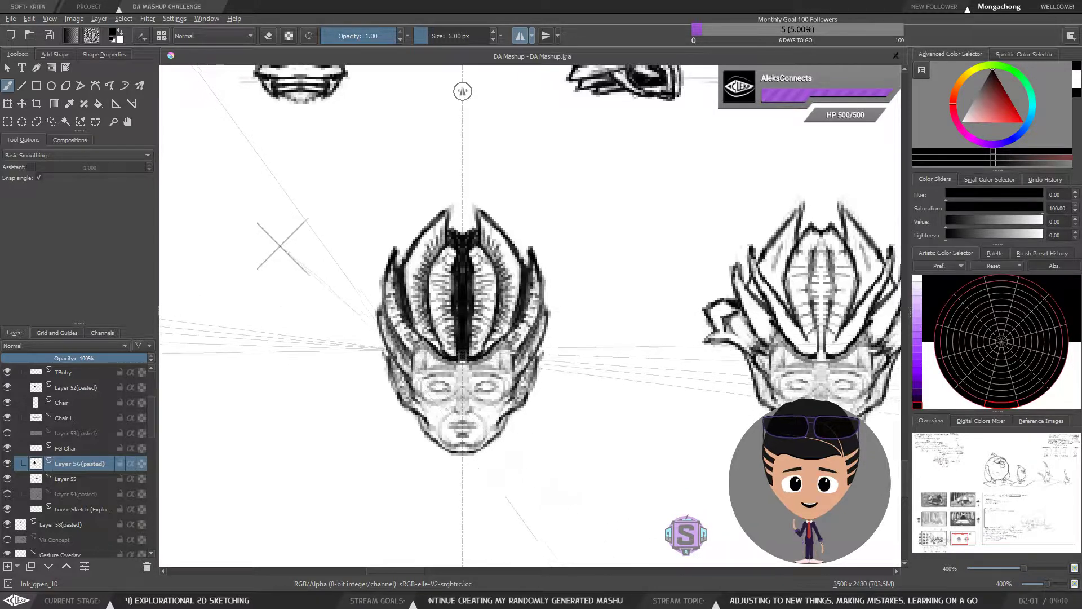
key("minus")
key("minus")
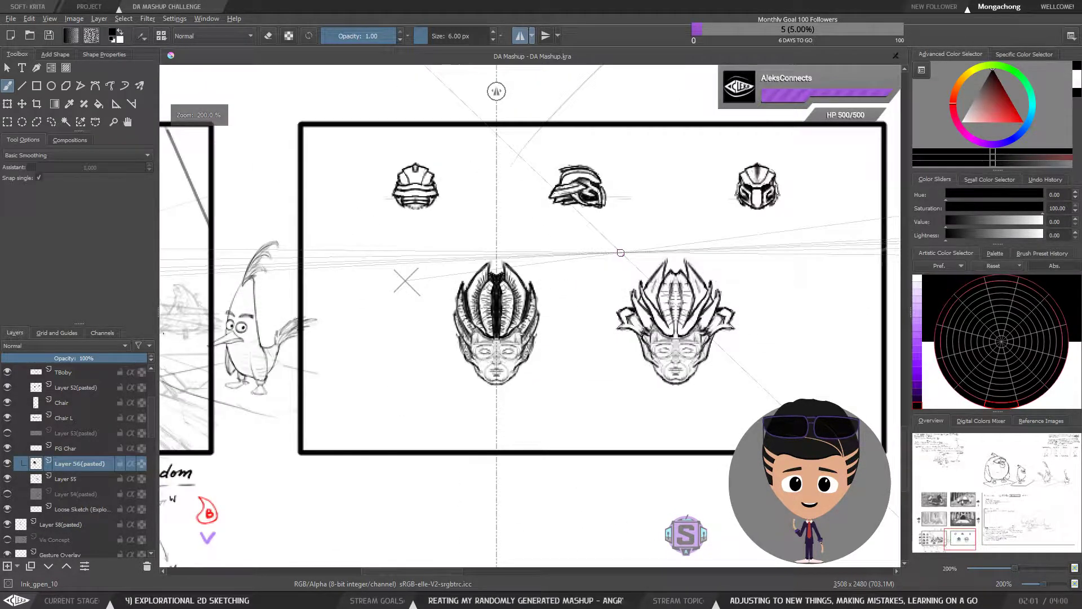
key("plus")
key("plus")
key("e")
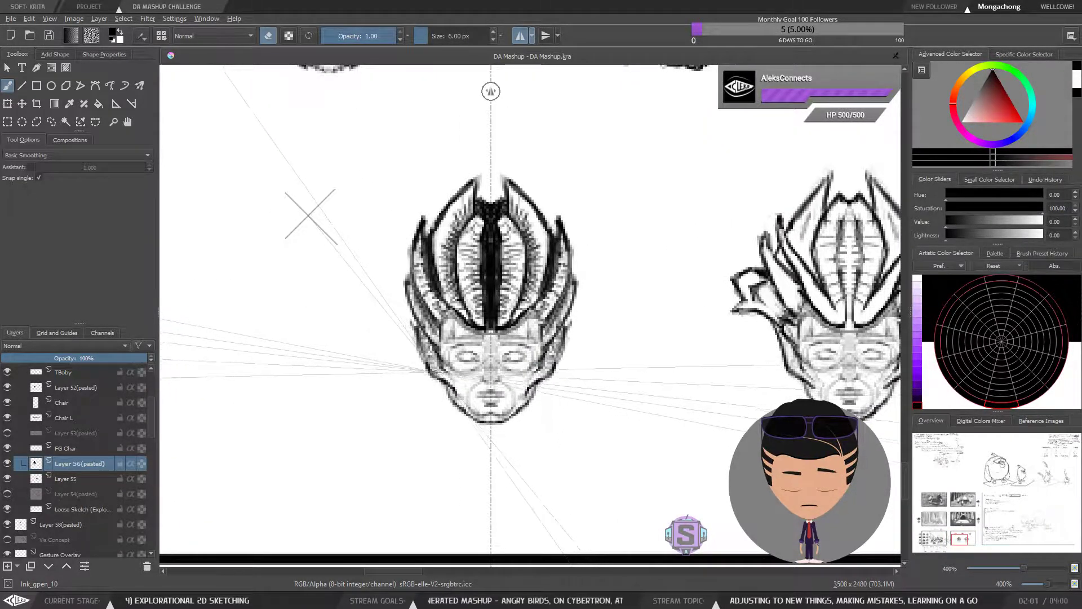
key("minus")
key("minus")
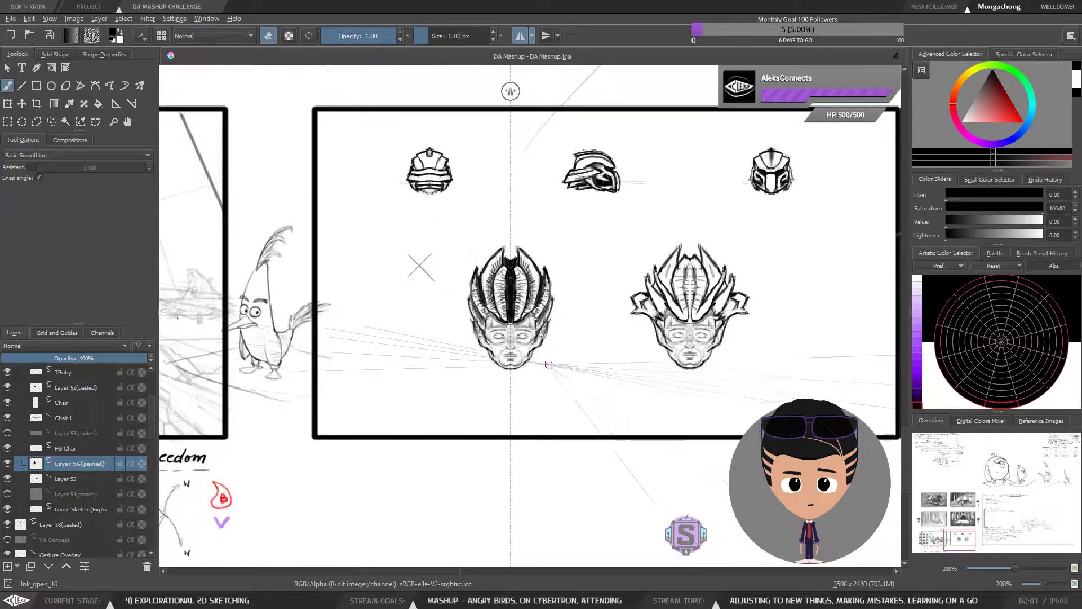
Step: Refine the mirrored linework along the lower rim and side plates of the left headdress's crest, alternating brush and eraser
key("minus")
key("minus")
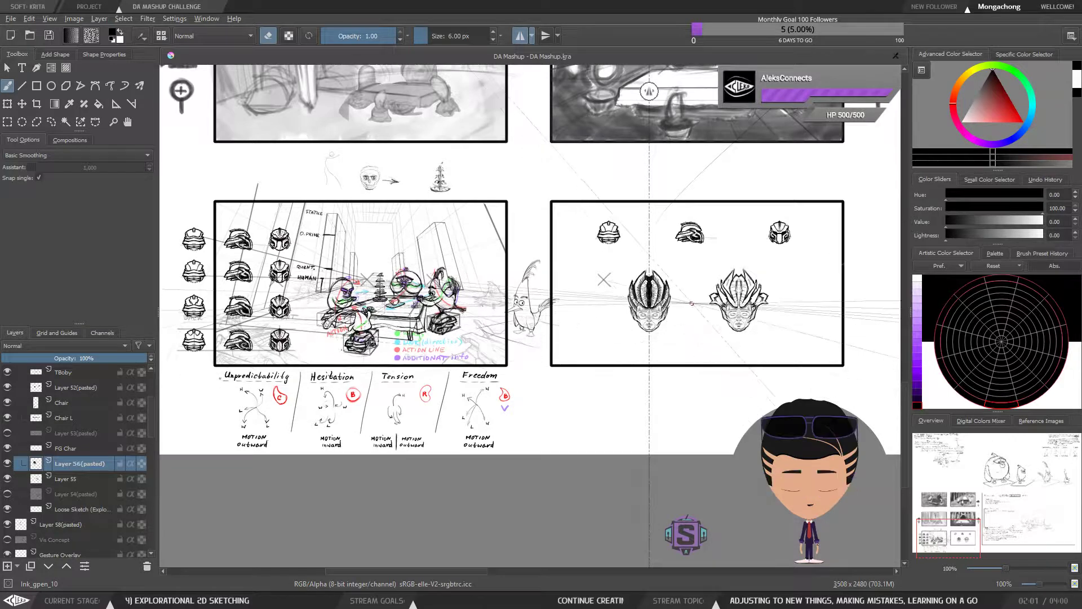
scroll(464, 411, "up", 4)
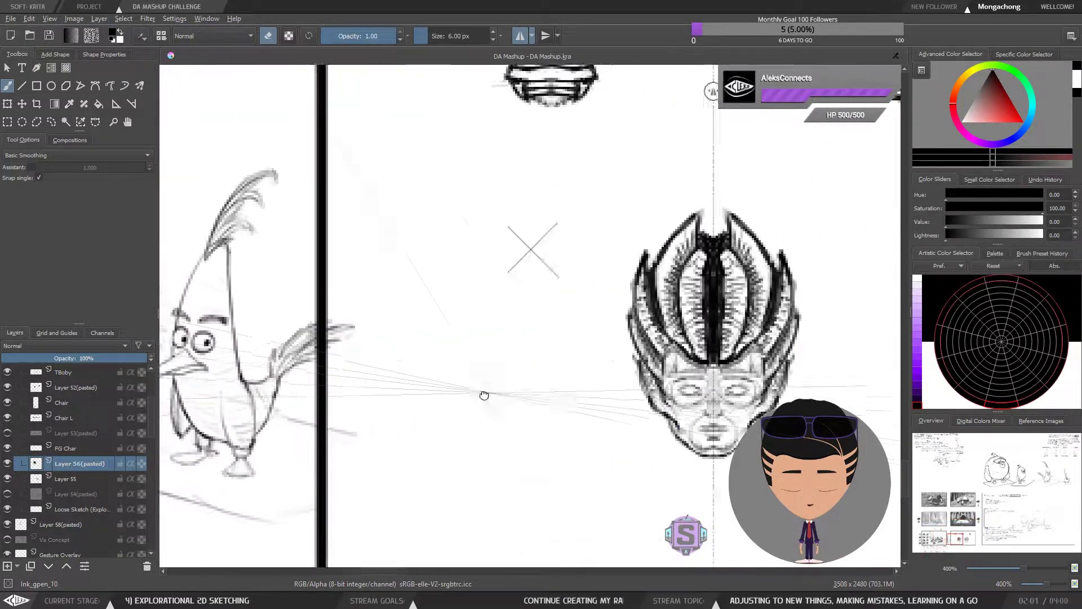
left_click_drag(464, 411, 447, 413)
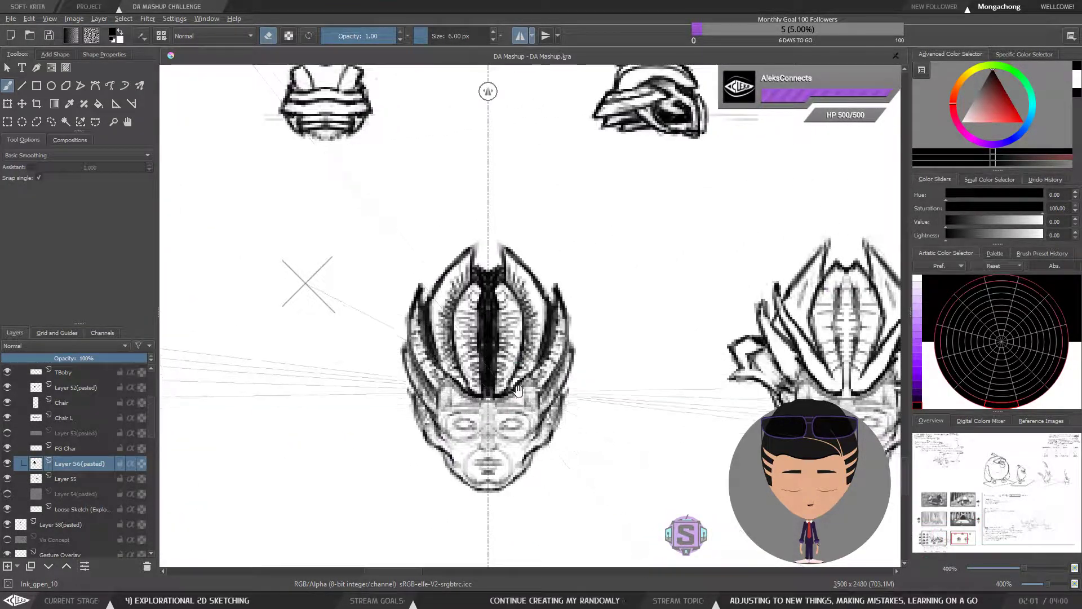
left_click_drag(524, 388, 520, 397)
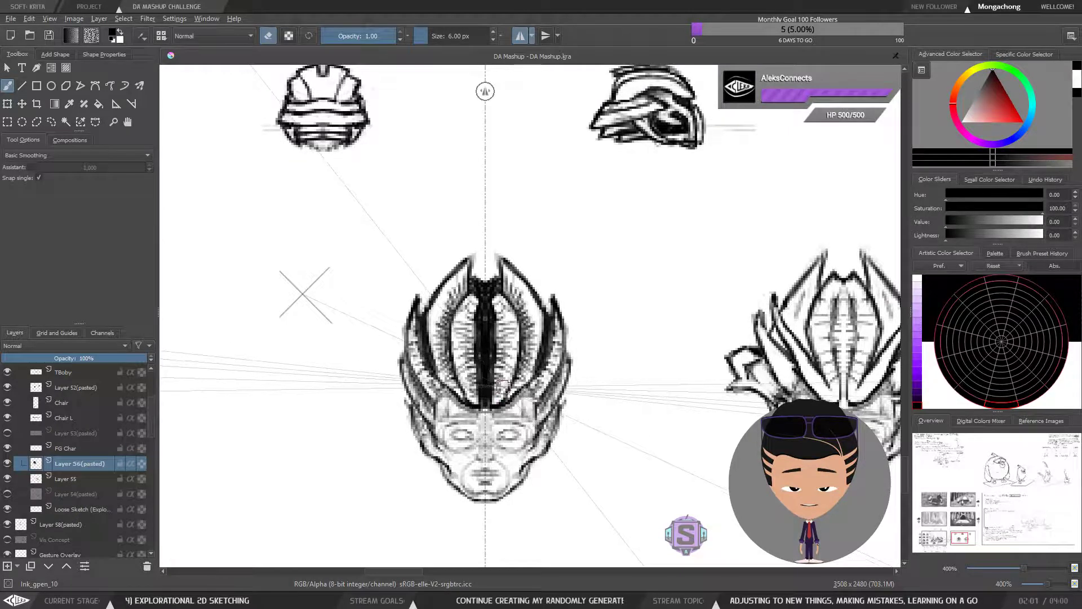
key("e")
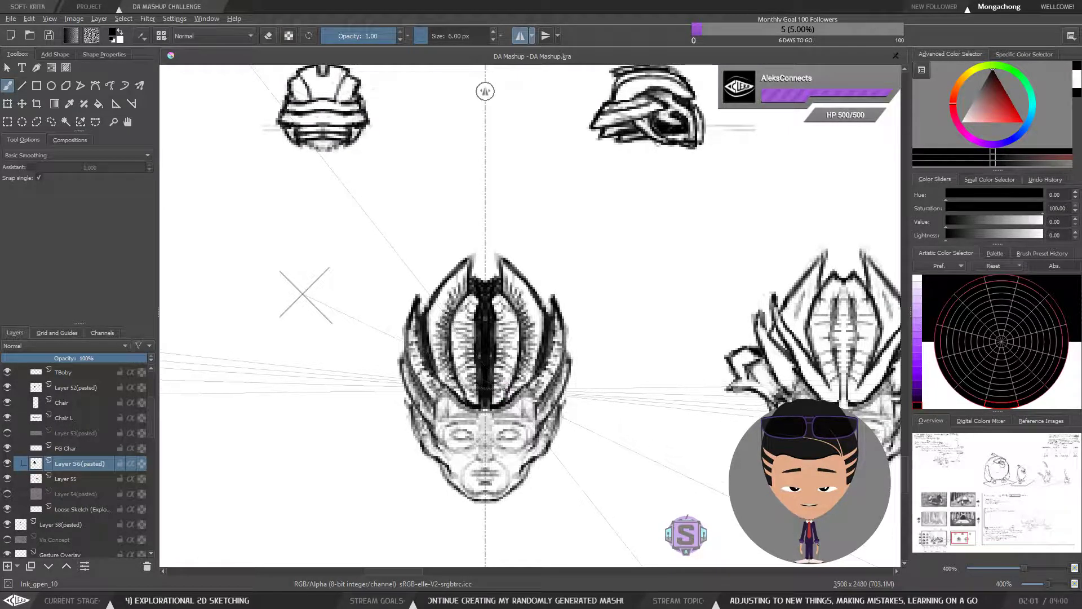
key("e")
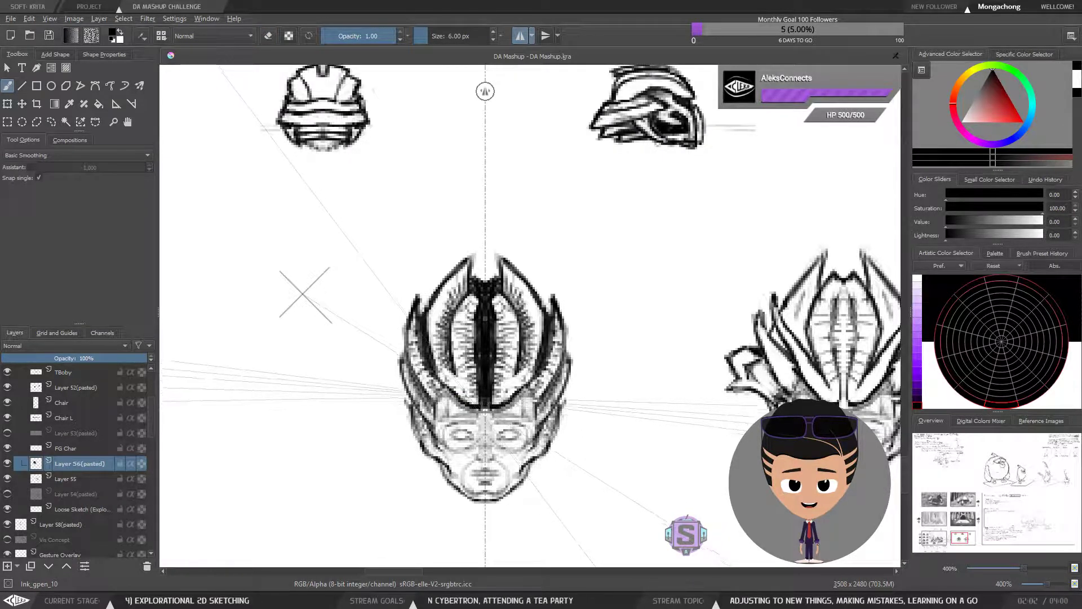
key("e")
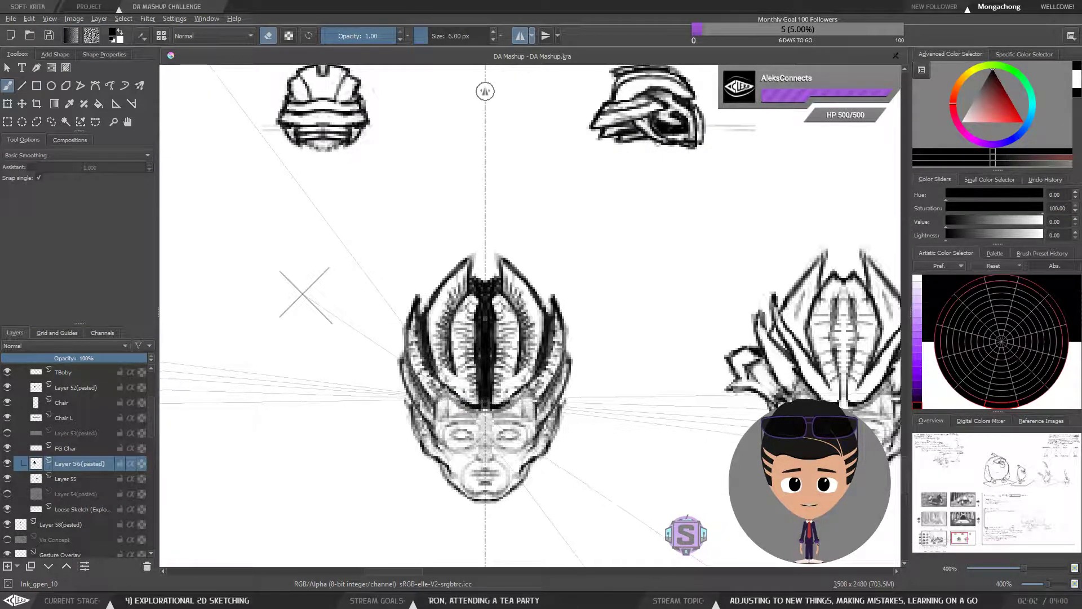
key("e")
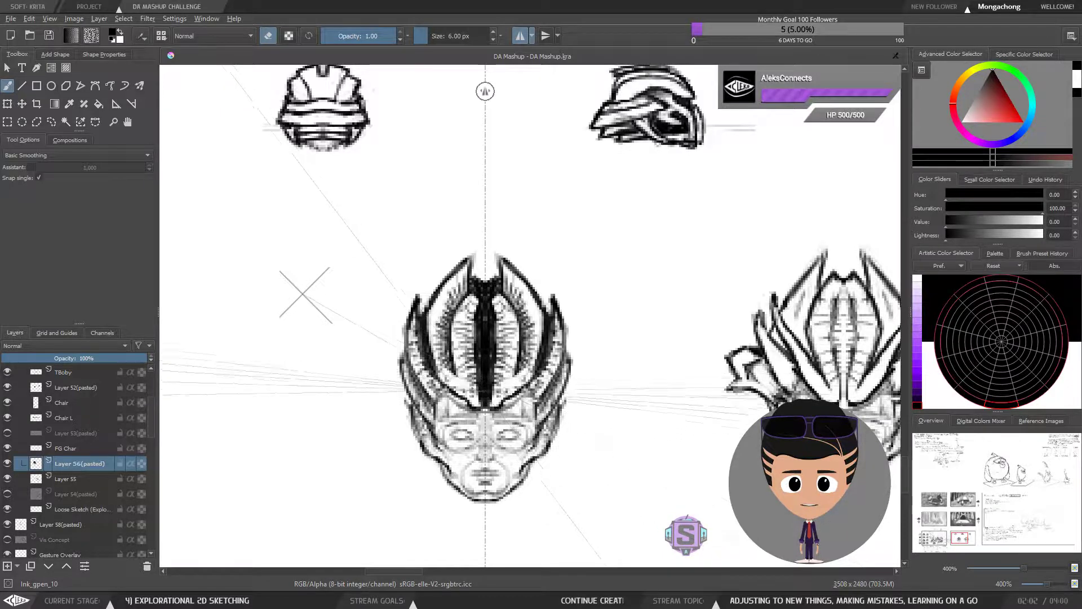
key("e")
Step: Touch up the mirrored side plates beside the temples of the left headdress and clean their edges with the eraser
key("minus")
key("minus")
key("plus")
key("plus")
left_click_drag(585, 397, 514, 425)
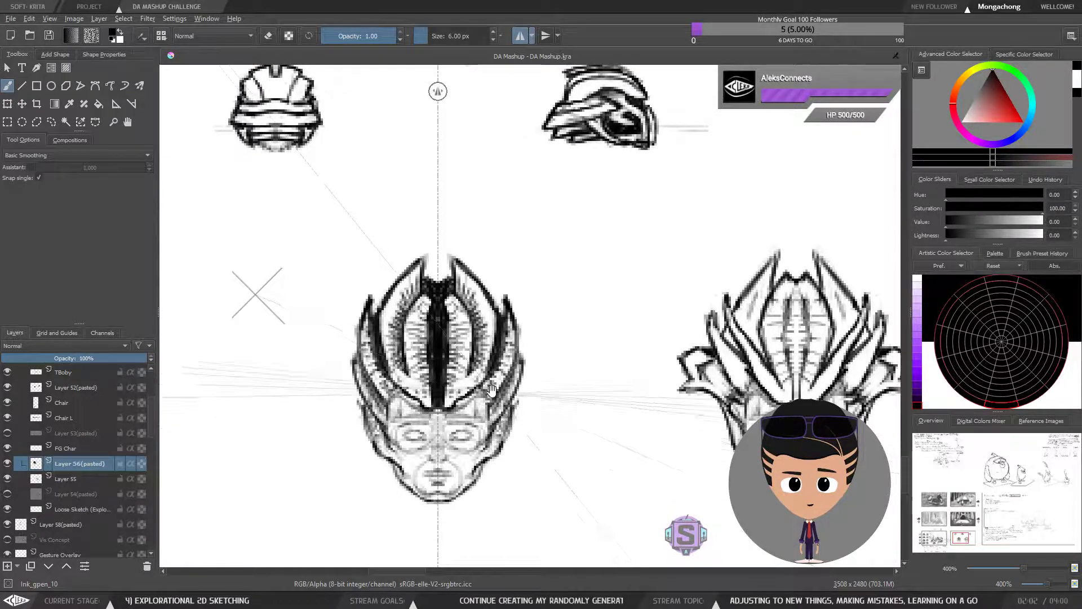
key("e")
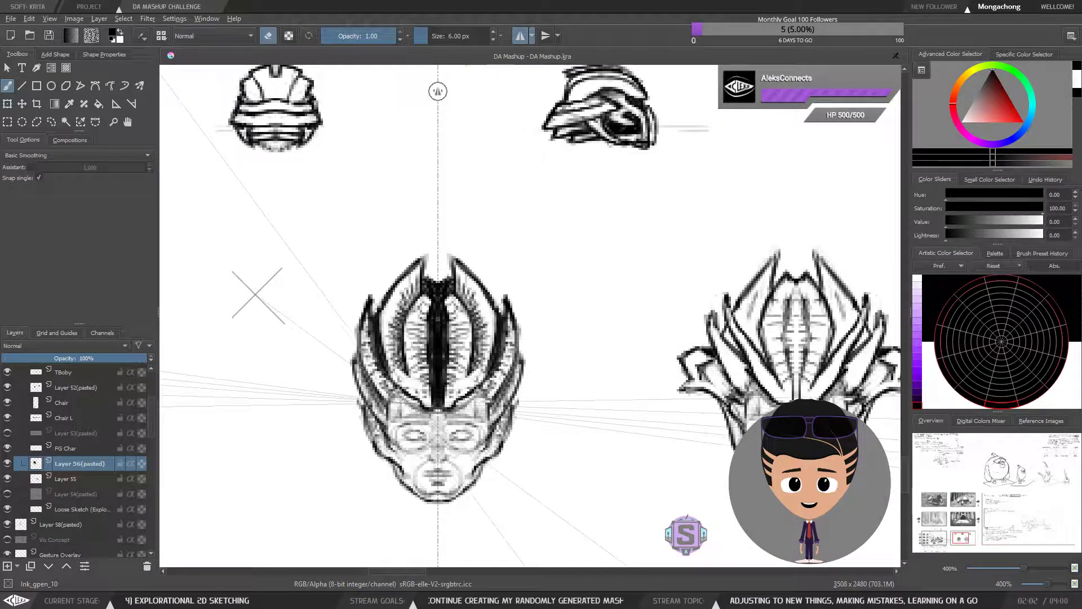
key("e")
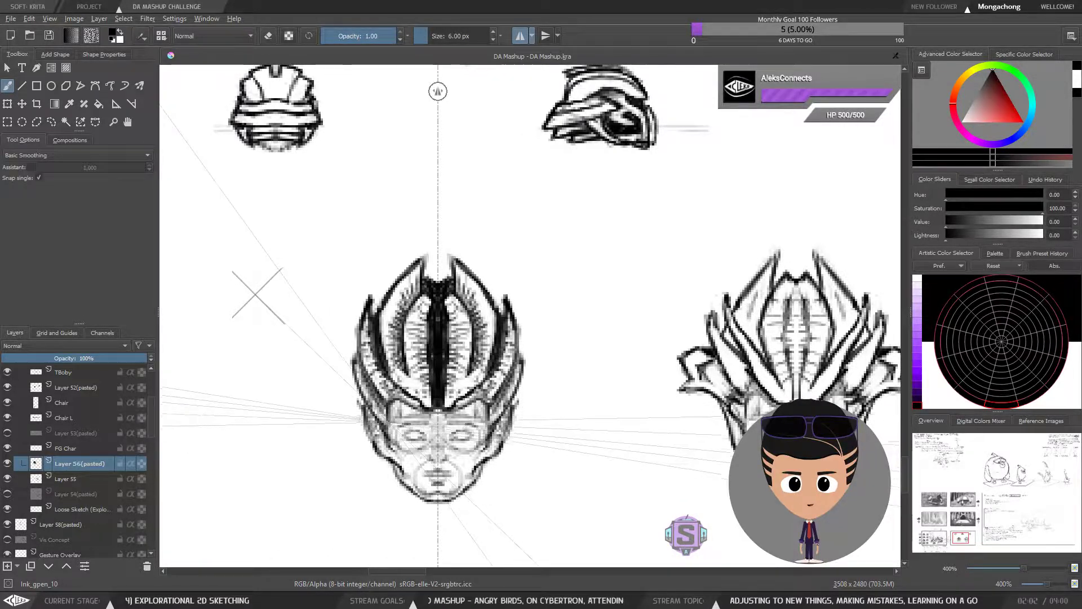
Step: Reshape the mirrored guard plates along the jaw of the left headdress with short ink strokes and eraser trims
key("minus")
key("minus")
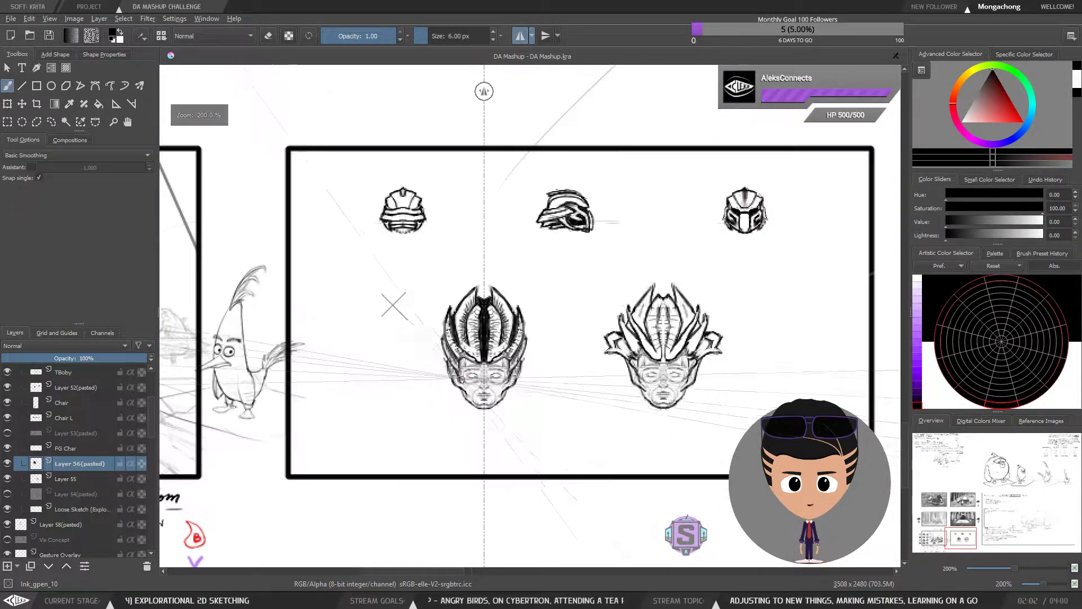
scroll(527, 329, "down", 2)
scroll(527, 329, "up", 4)
left_click_drag(457, 435, 452, 431)
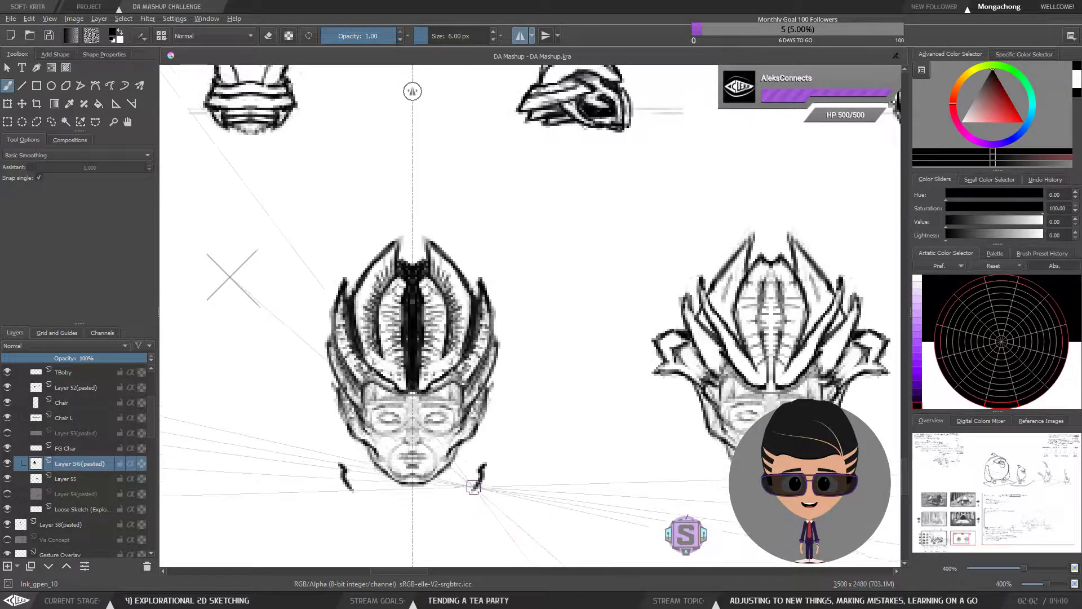
scroll(485, 457, "down", 1)
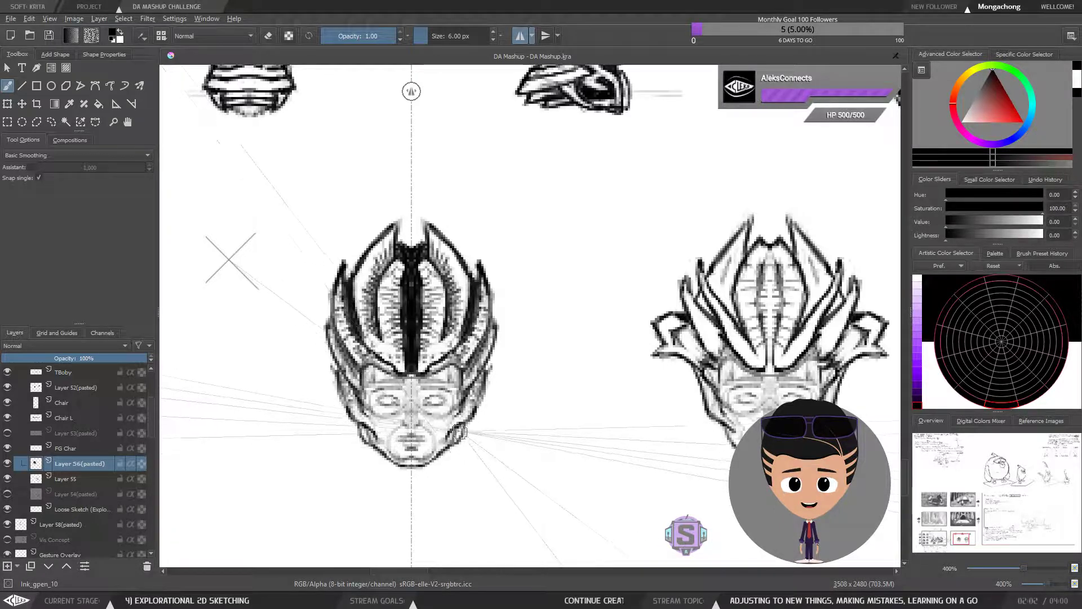
key("e")
key("e")
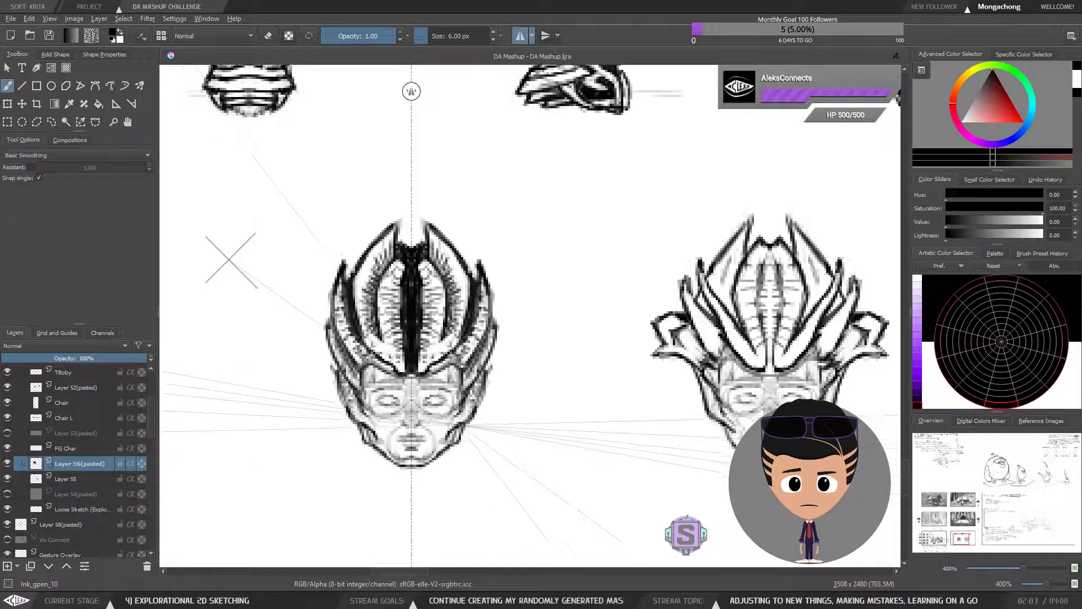
Step: Open the side outline with the eraser and ink mirrored pointed flares jutting outward at cheek level on the left headdress
key("e")
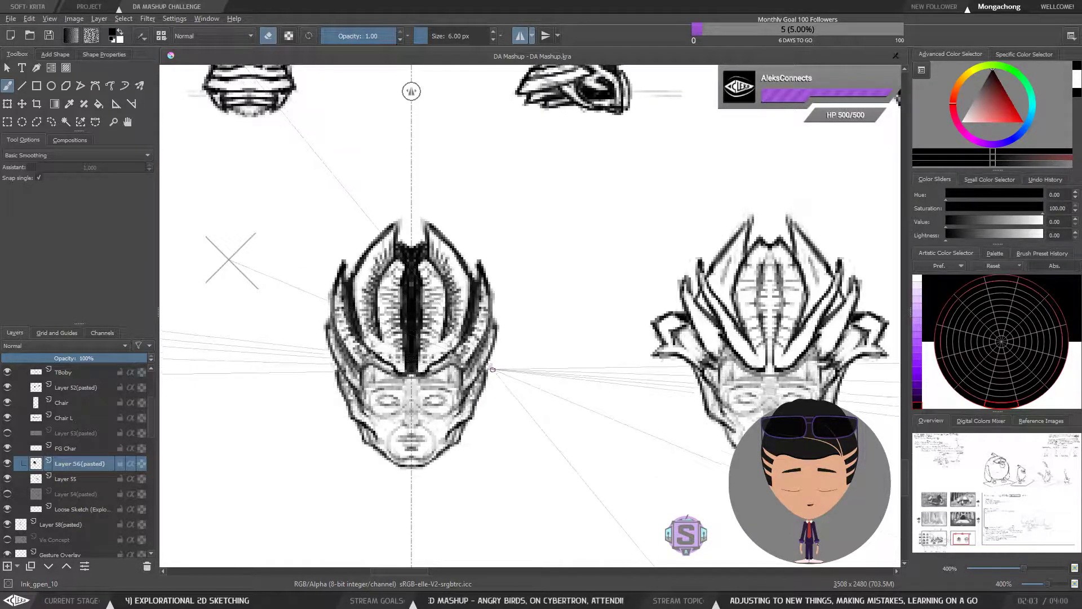
left_click_drag(510, 381, 499, 391)
key("e")
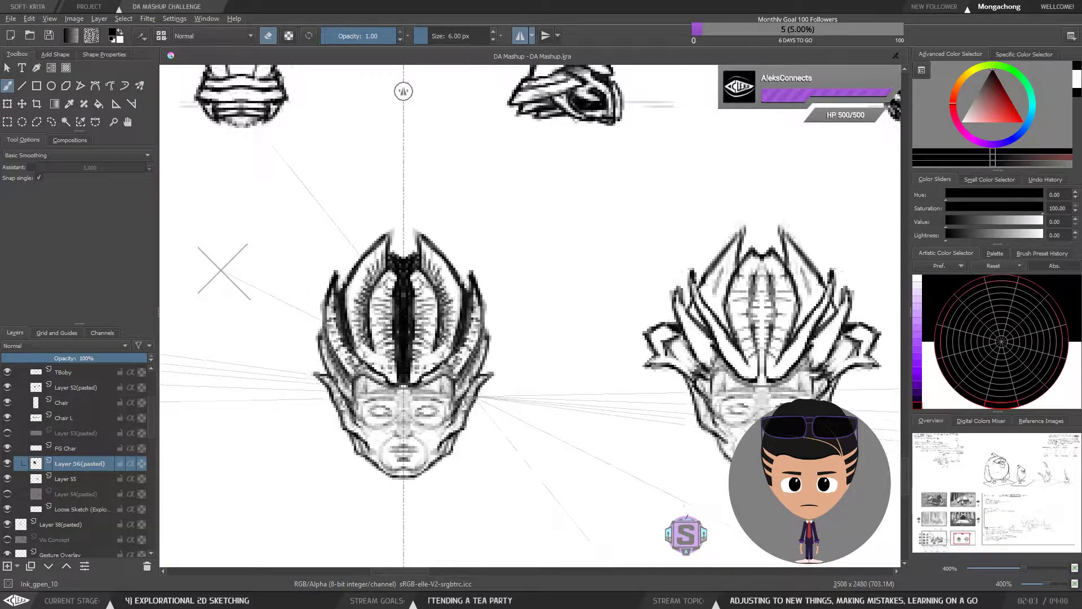
key("minus")
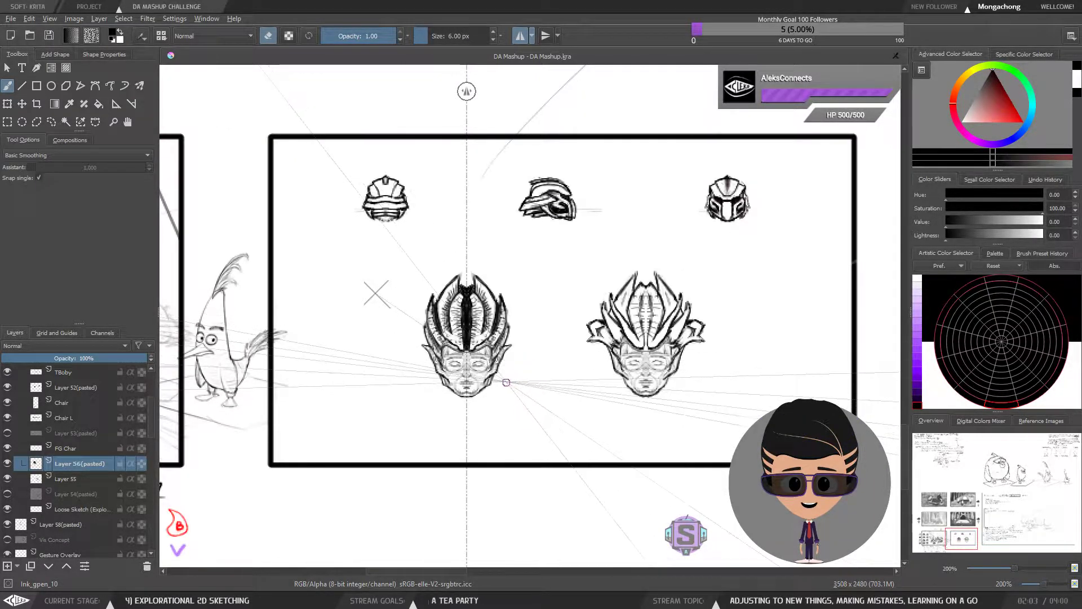
key("plus")
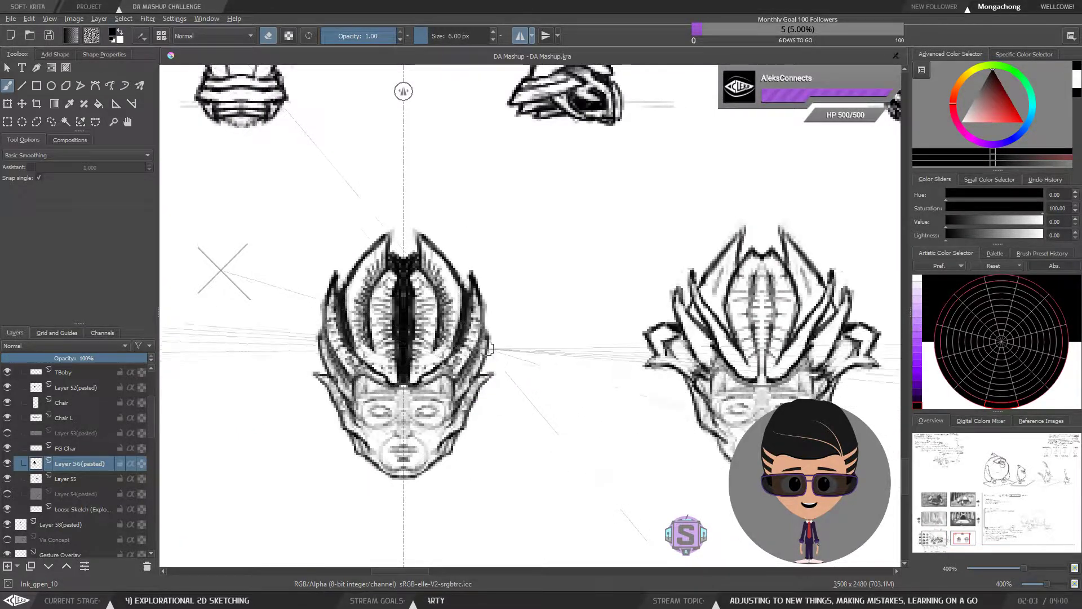
Step: Add a second, upper pair of mirrored pointed flares to the outer side plates, just above the cheek flares of the left headdress
mouse_move(496, 354)
left_mouse_down()
mouse_move(513, 309)
mouse_move(506, 339)
left_mouse_up()
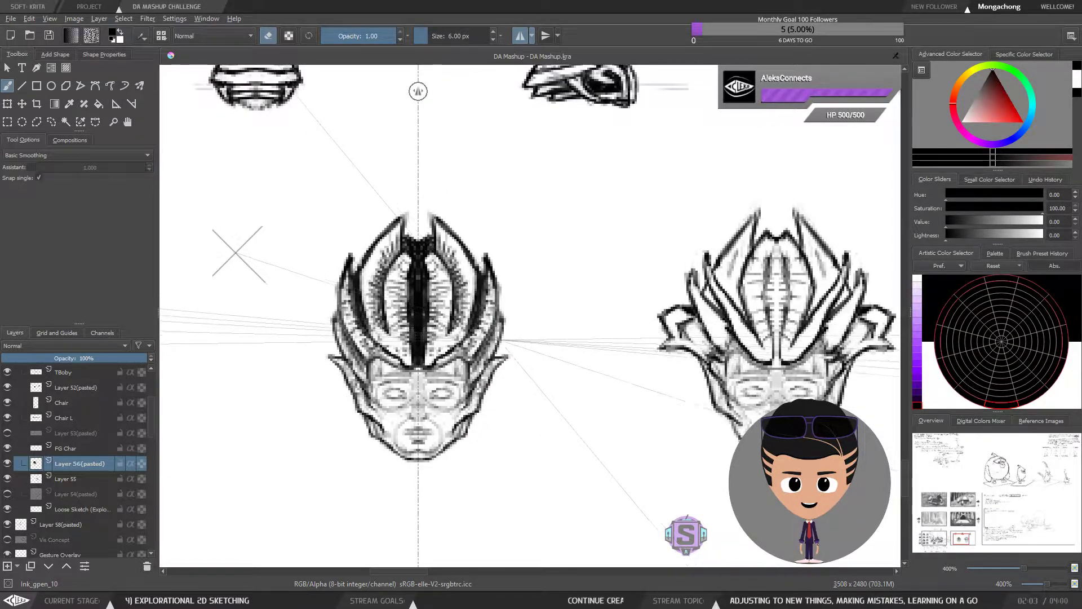
key("e")
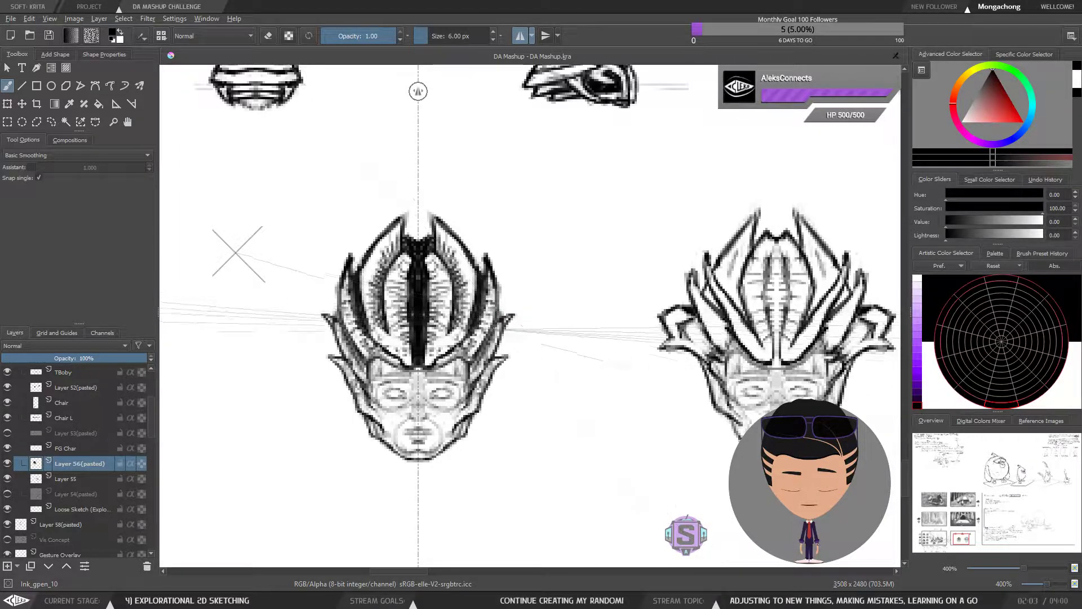
key("e")
key("minus")
key("minus")
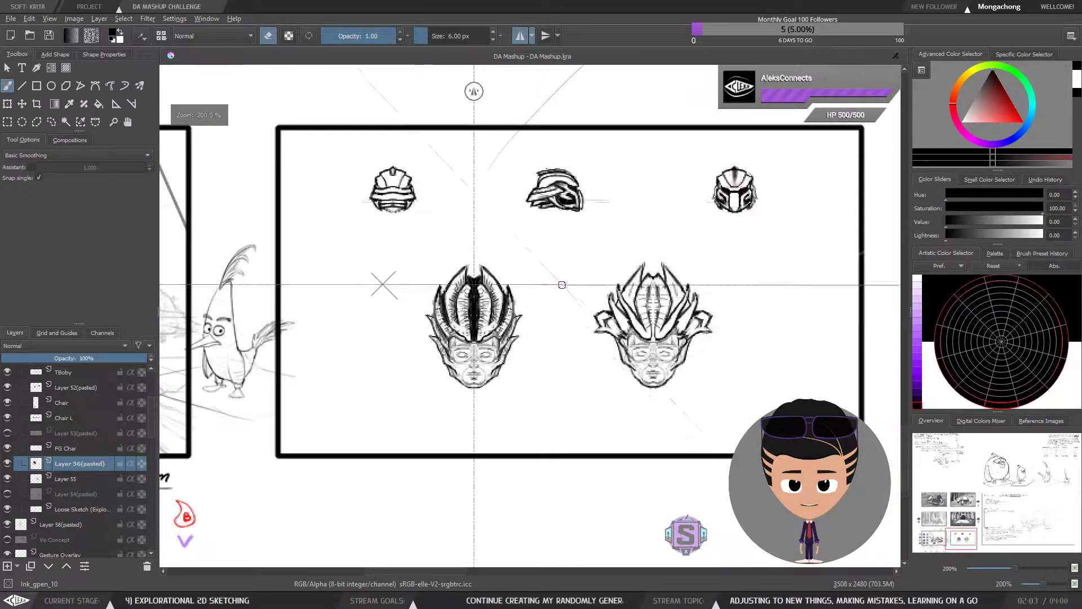
key("minus")
key("minus")
key("plus")
key("plus")
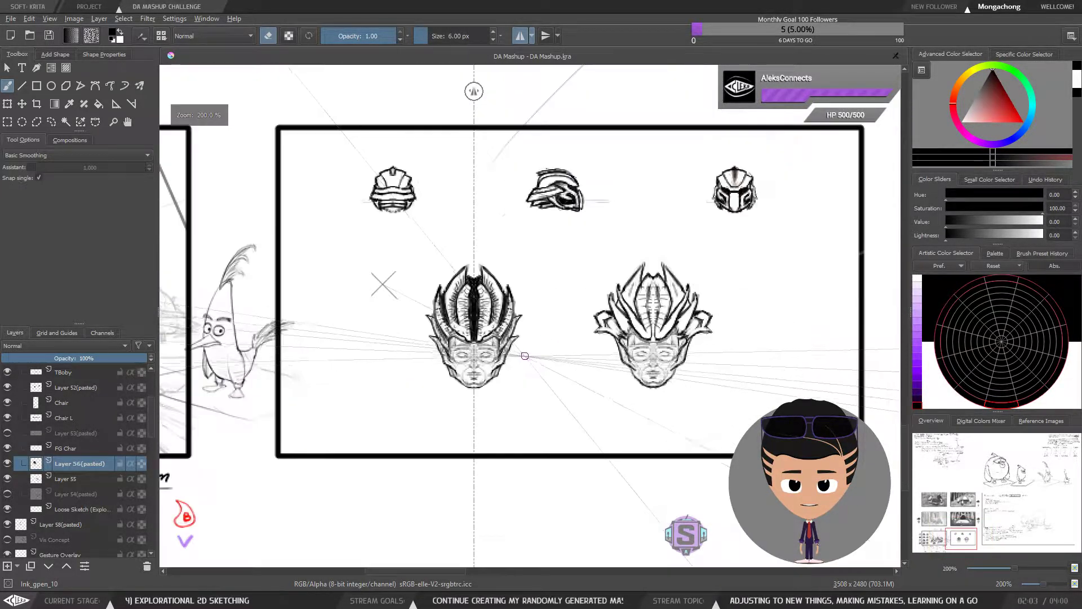
key("plus")
key("plus")
left_click_drag(510, 398, 535, 408)
Step: Compare the left headdress with and without the upper flares by undoing and redoing the latest strokes
key("ctrl+z")
key("ctrl+z")
key("ctrl+z")
key("ctrl+z")
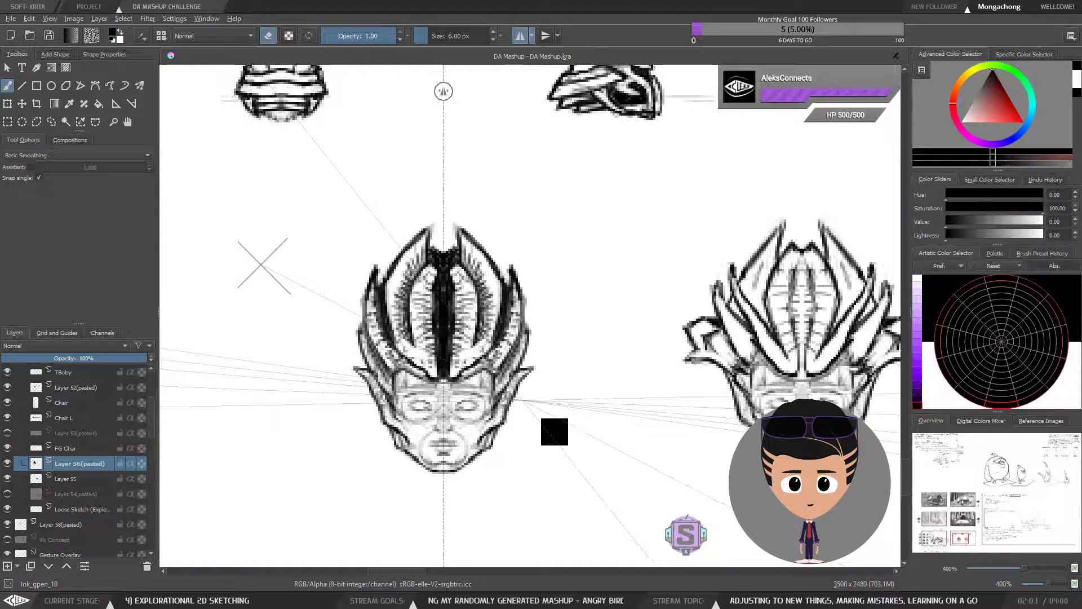
key("ctrl+shift+z")
key("ctrl+shift+z")
key("ctrl+shift+z")
key("ctrl+shift+z")
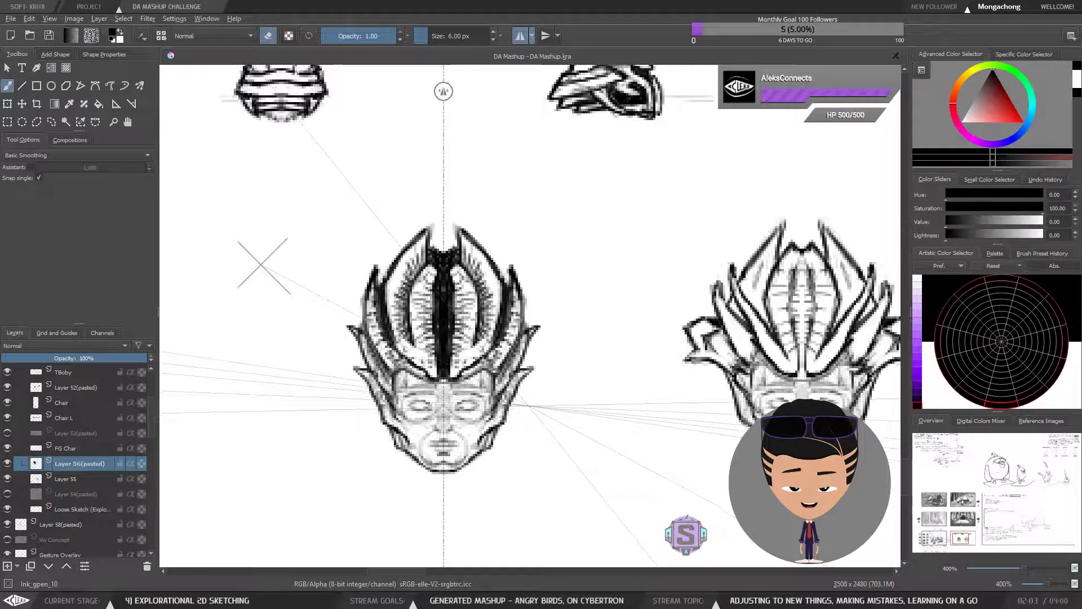
Step: Erase the tips of the upper flares on the left headdress and redraw them as slimmer, upswept points
key("e")
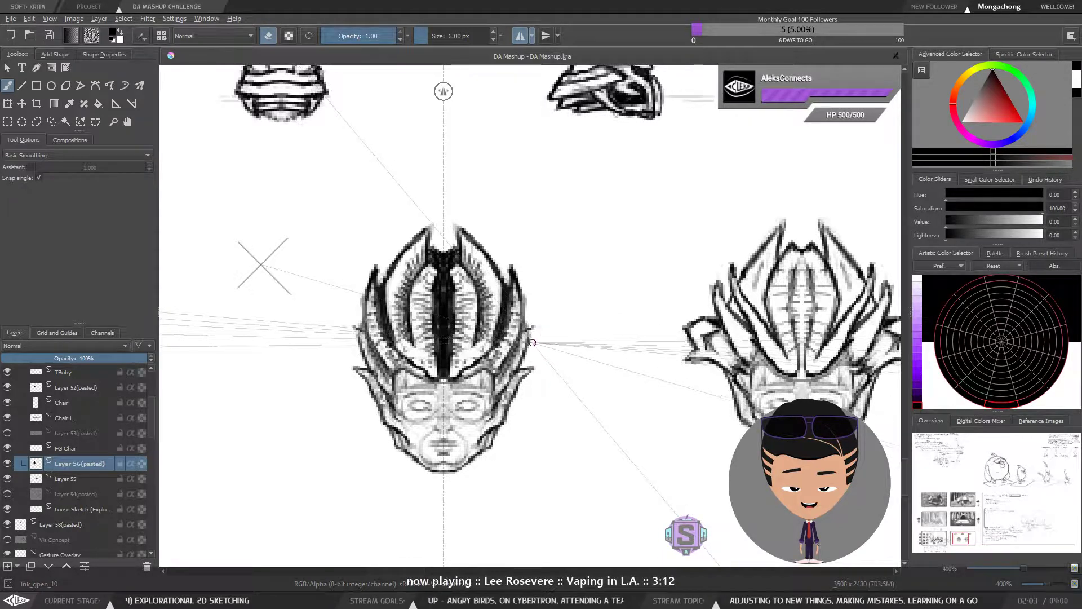
key("e")
key("e")
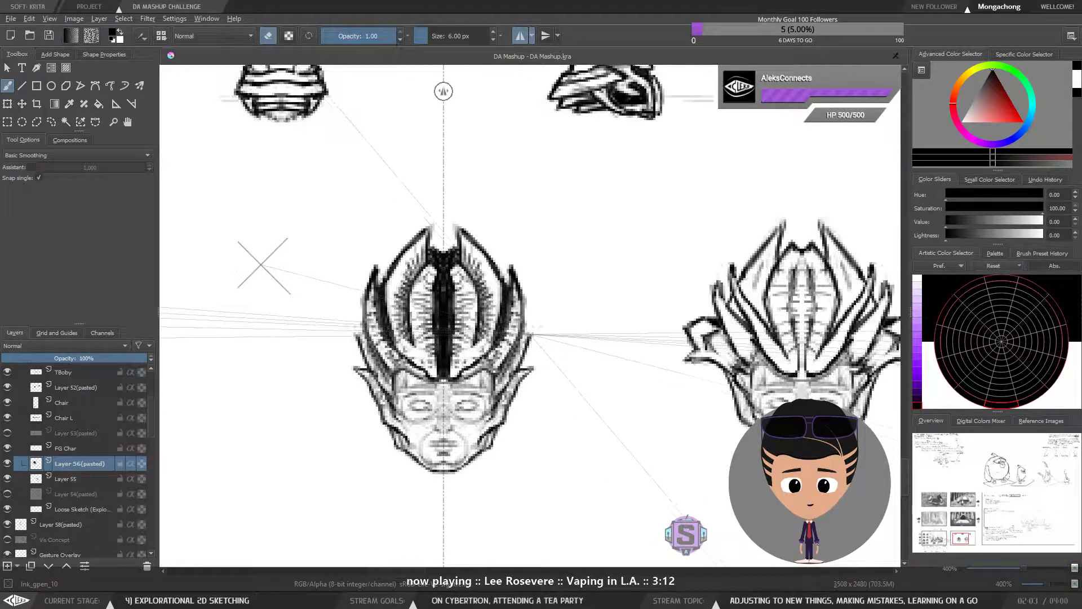
key("e")
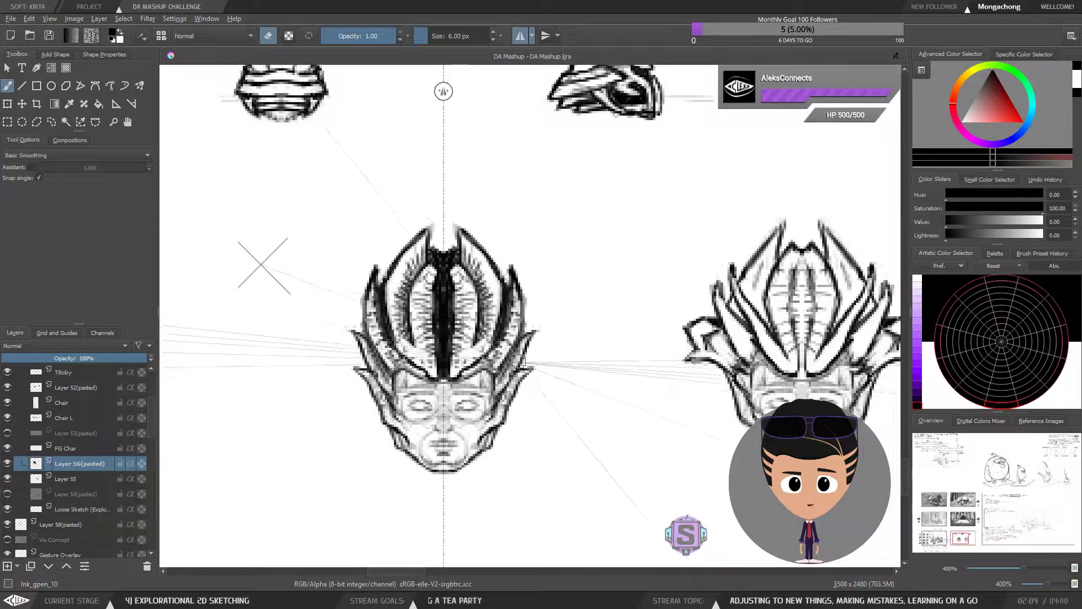
scroll(544, 335, "down", 1)
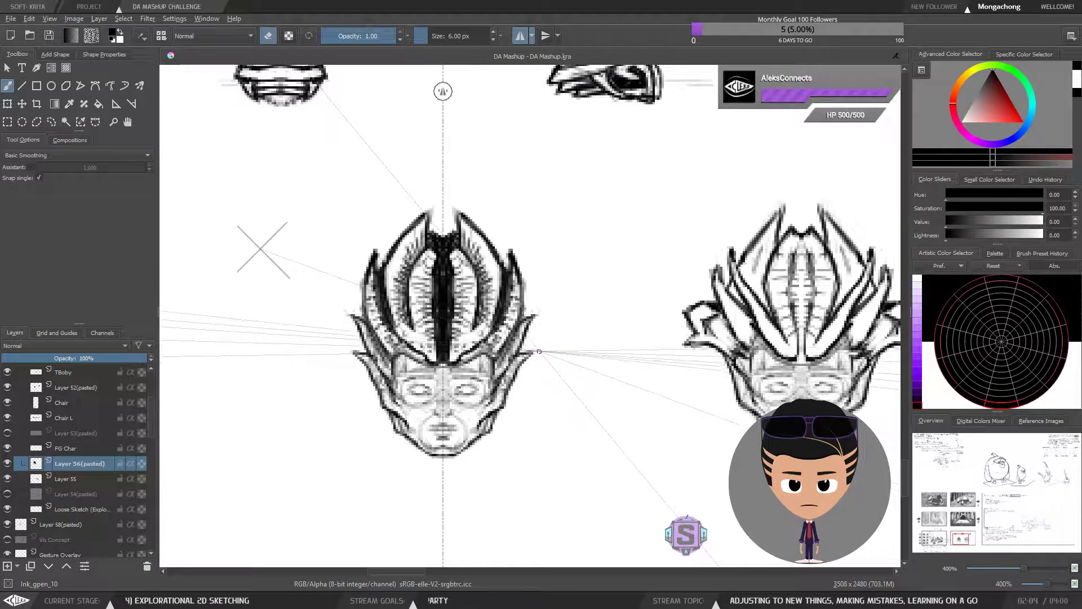
key("e")
left_click(547, 314)
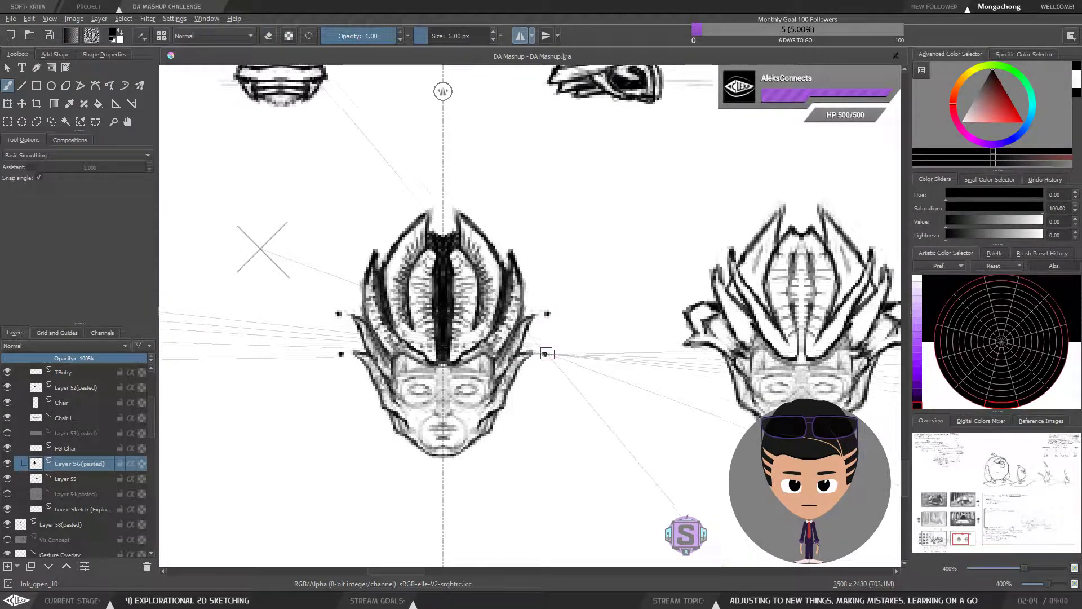
key("ctrl+z")
key("ctrl+z")
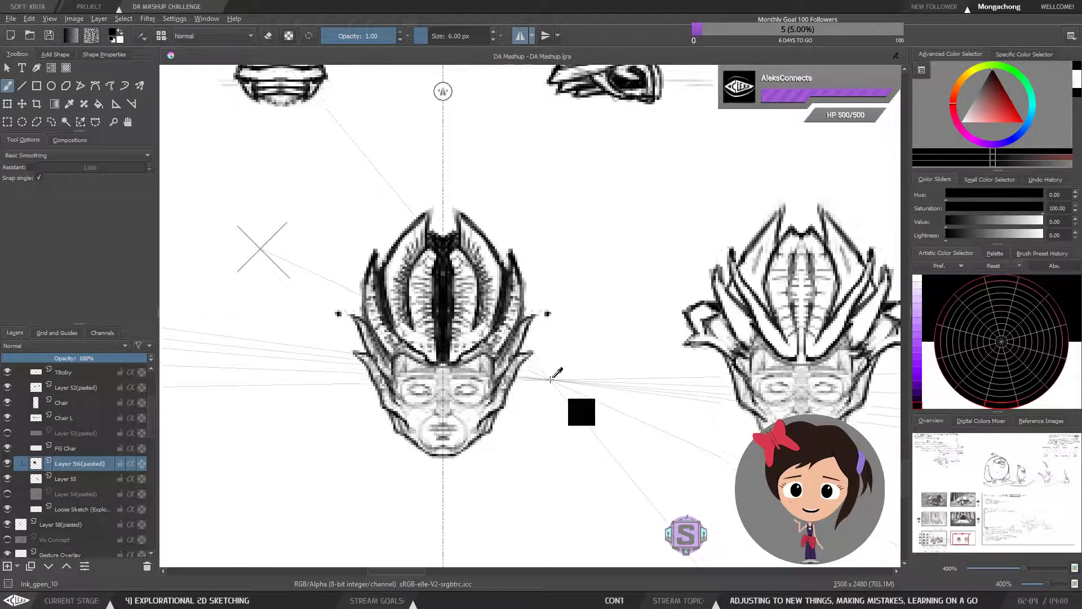
Step: Trim the cheek-level flares of the left headdress back toward the face with the eraser and tidy their outline with the brush
key("e")
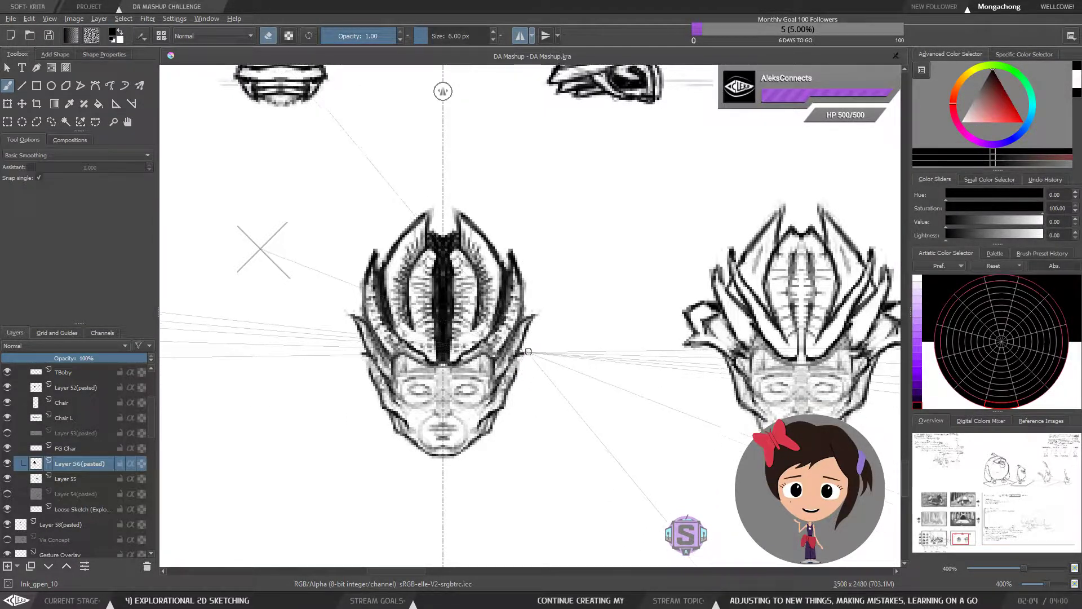
key("e")
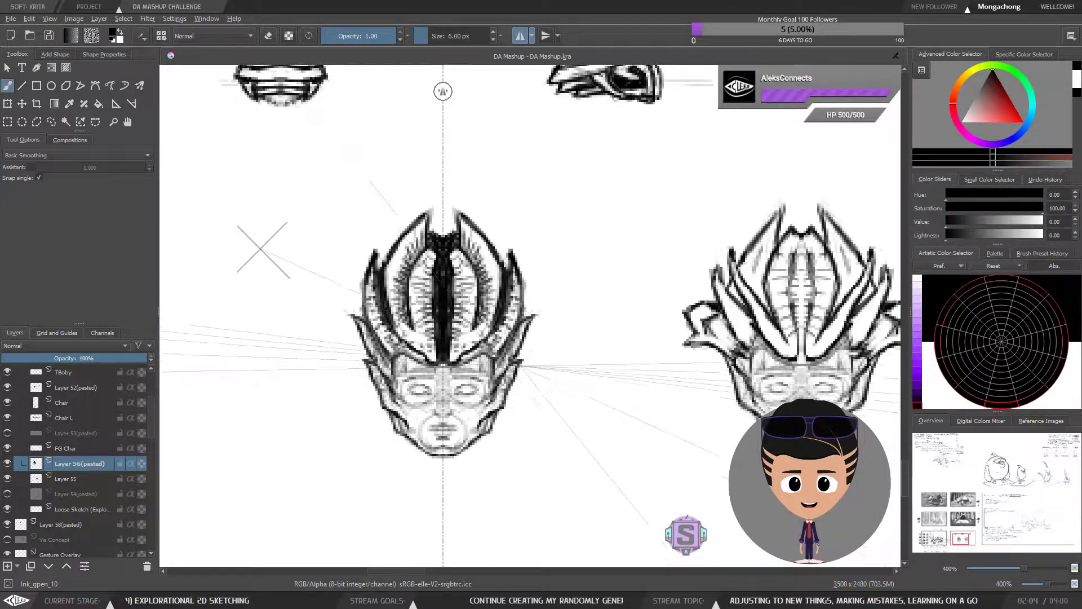
scroll(530, 313, "down", 3)
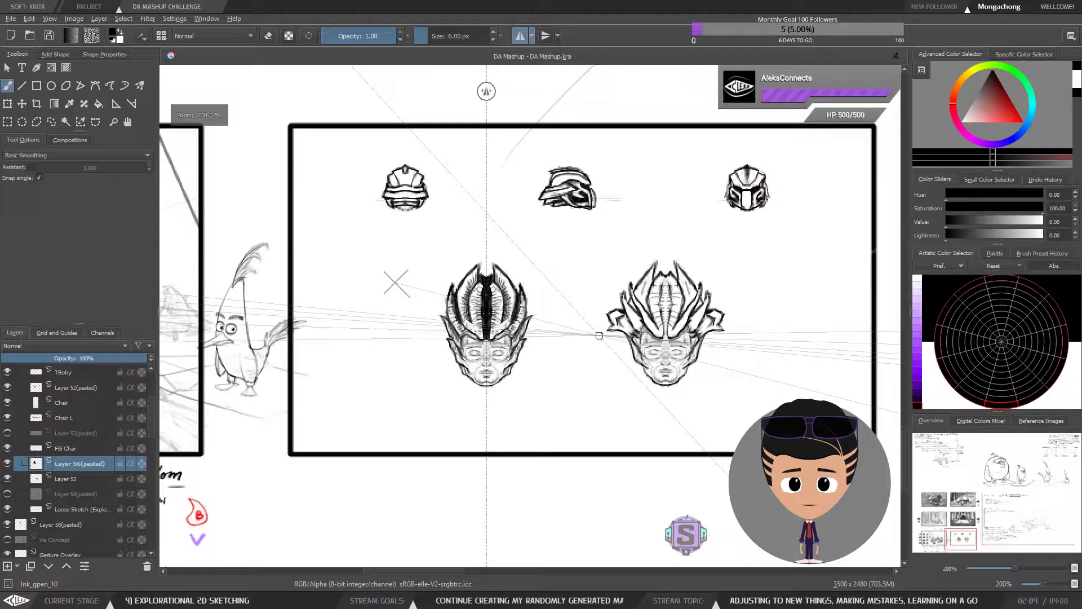
scroll(531, 310, "down", 3)
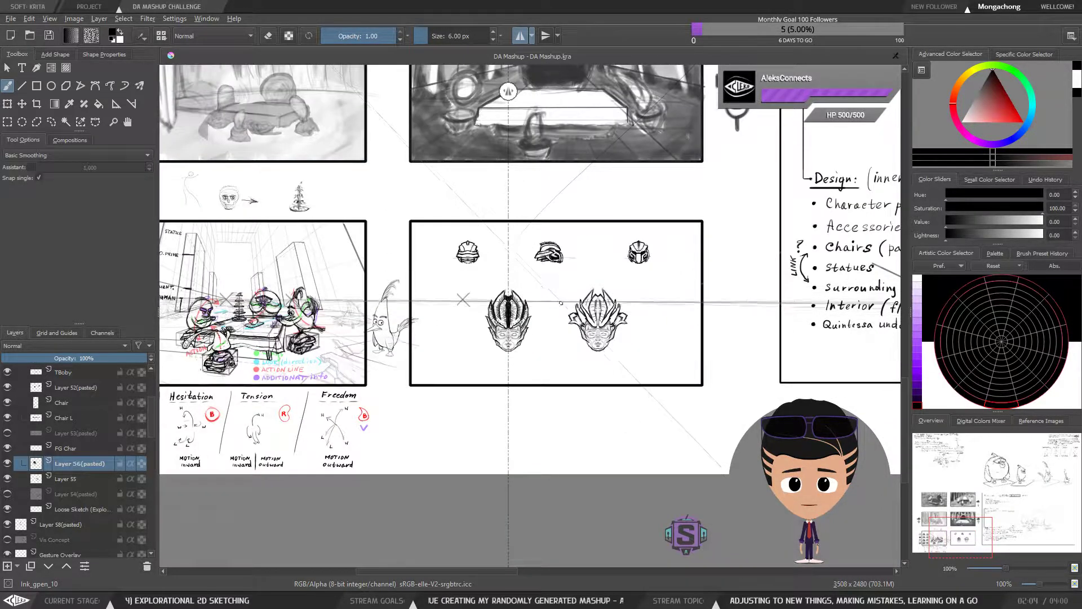
Step: Examine the left headdress's silhouette and jaw plates up close and at panel scale beside the right headdress
scroll(530, 315, "up", 4)
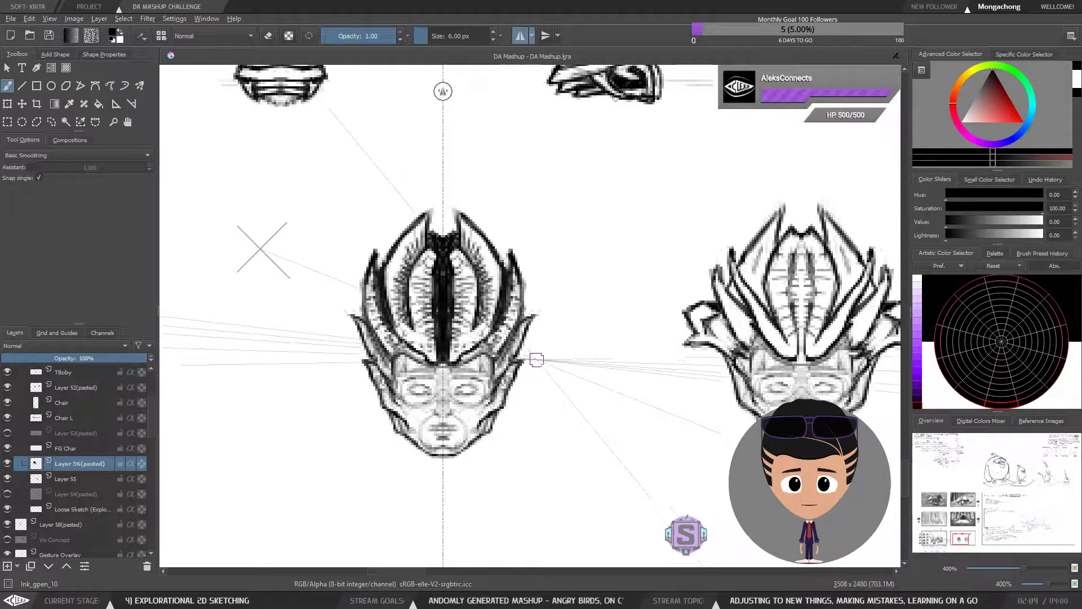
key("minus")
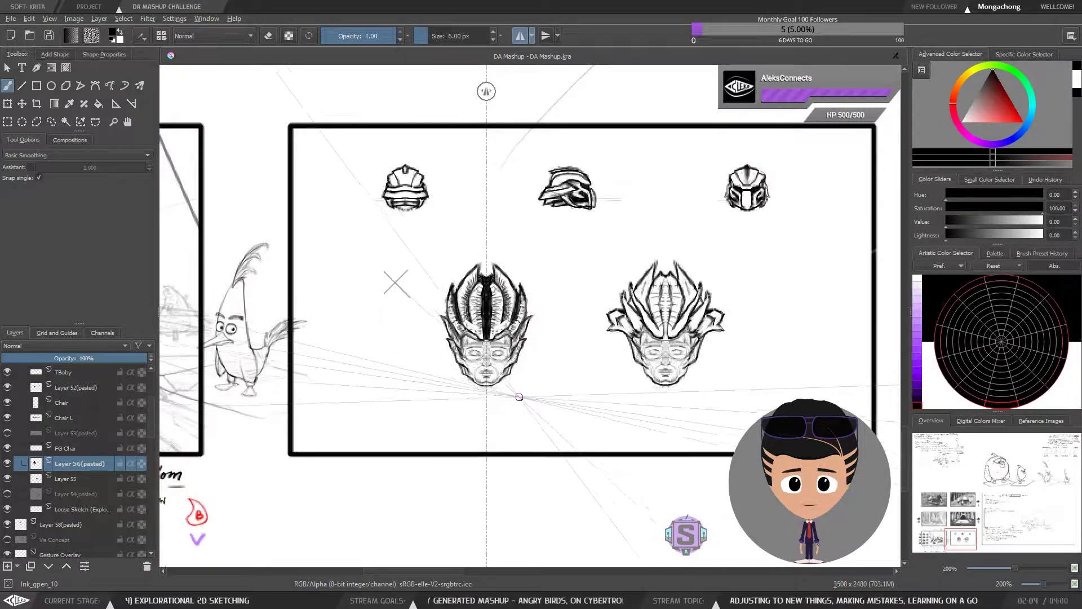
key("minus")
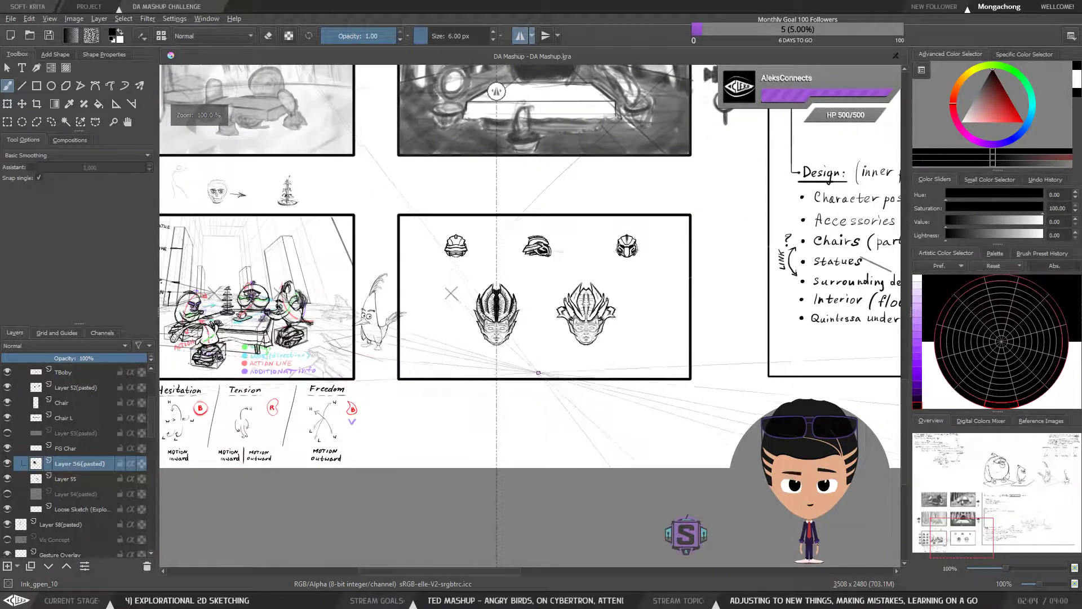
key("plus")
left_click_drag(483, 401, 492, 379)
key("plus")
key("plus")
mouse_move(434, 435)
left_mouse_down()
mouse_move(434, 423)
mouse_move(575, 434)
left_mouse_up()
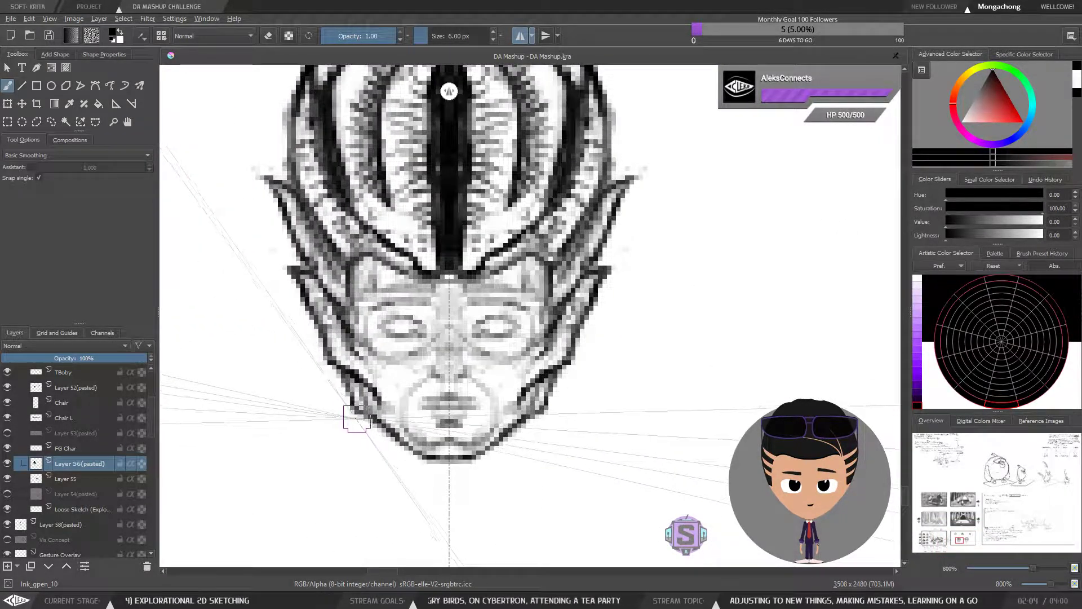
key("minus")
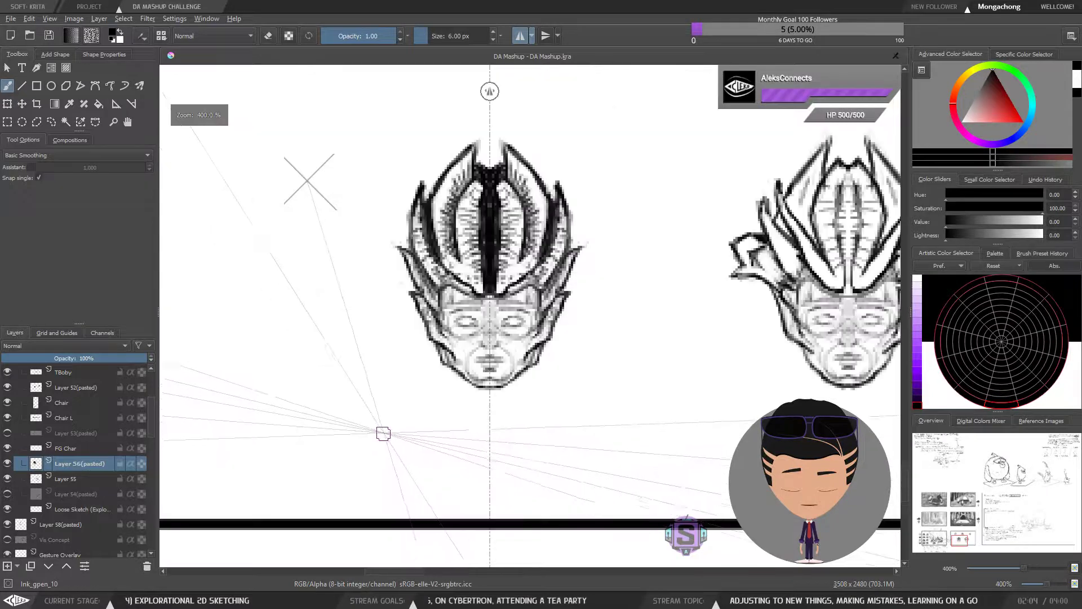
left_click_drag(449, 394, 428, 401)
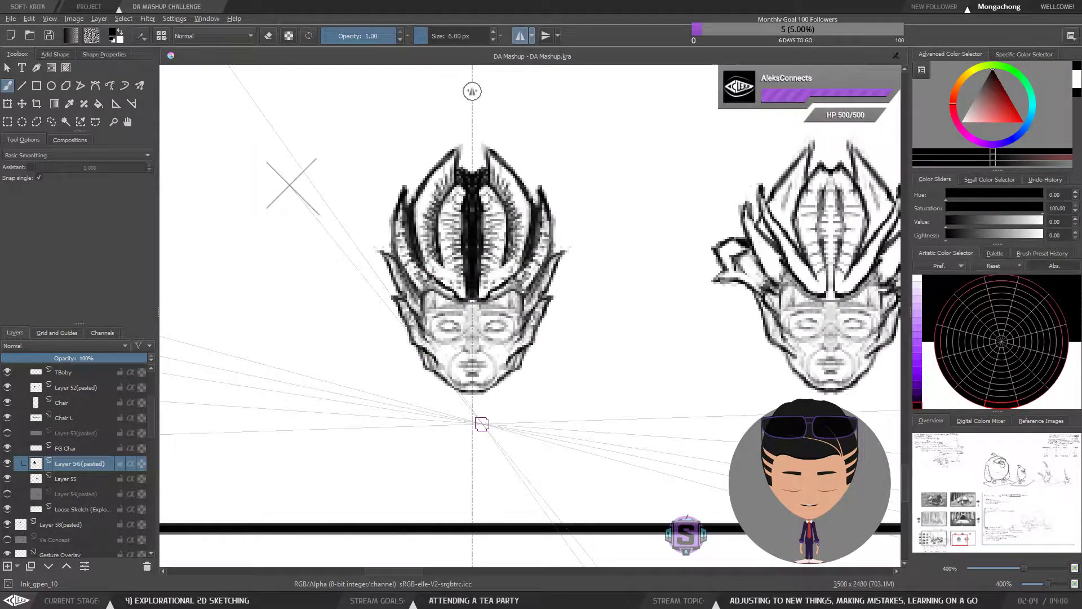
Step: Compare the left headdress with the tea party composition sketch and the helmet studies beside it
scroll(432, 386, "down", 2)
left_click_drag(350, 412, 609, 370)
scroll(433, 358, "up", 1)
scroll(434, 358, "up", 1)
scroll(445, 343, "down", 2)
scroll(463, 326, "up", 2)
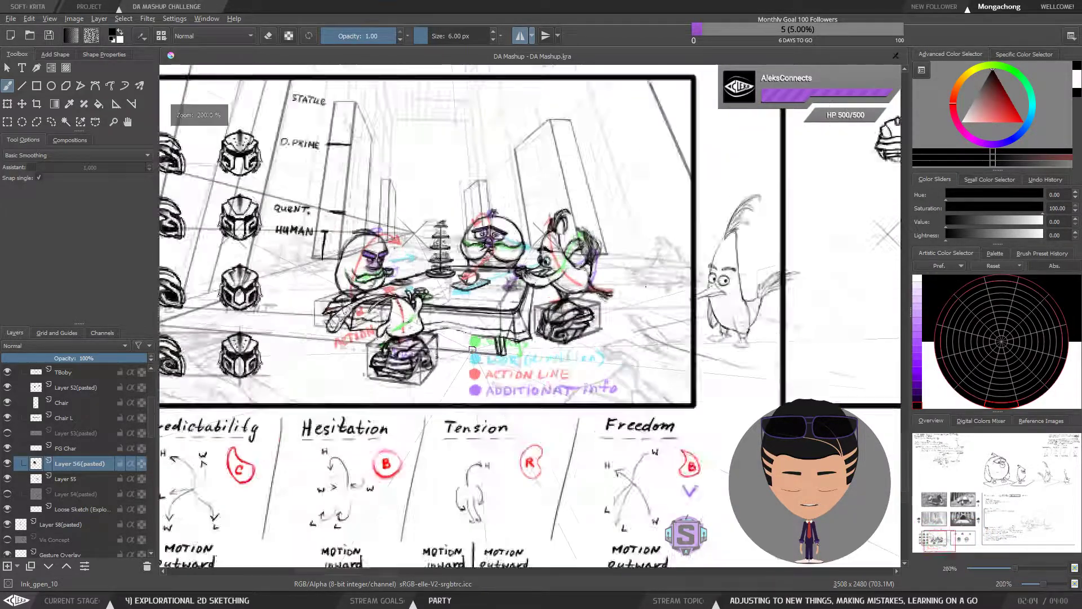
scroll(463, 326, "down", 3)
left_click_drag(817, 293, 482, 353)
scroll(485, 353, "up", 2)
scroll(526, 375, "up", 1)
left_click_drag(448, 413, 431, 420)
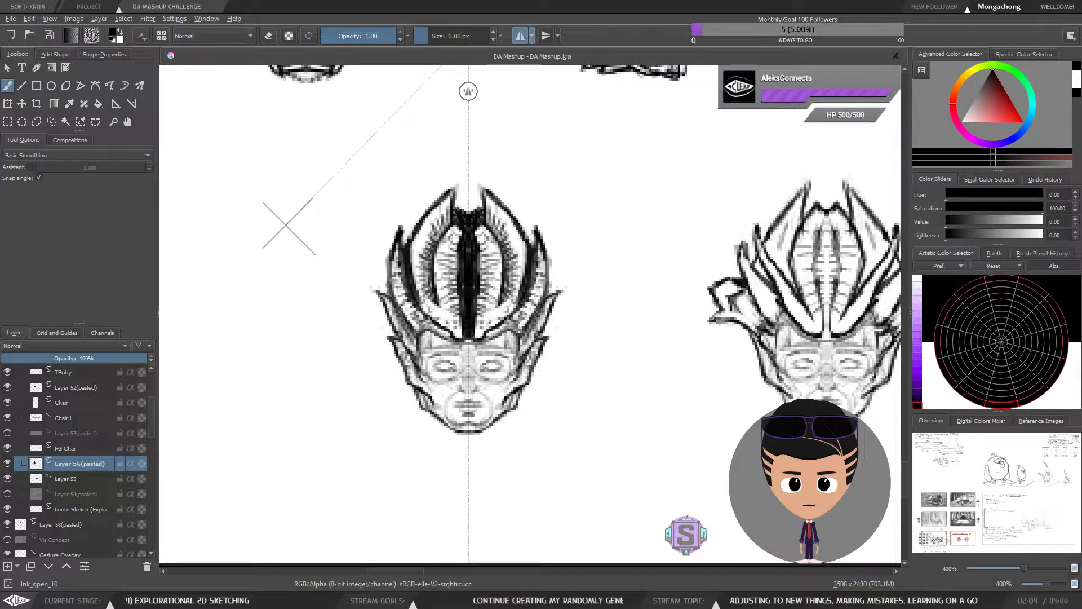
Step: Sketch short mirrored neck strokes beneath the jaw of the left head, remove the stray dots and save the document
scroll(622, 291, "down", 3)
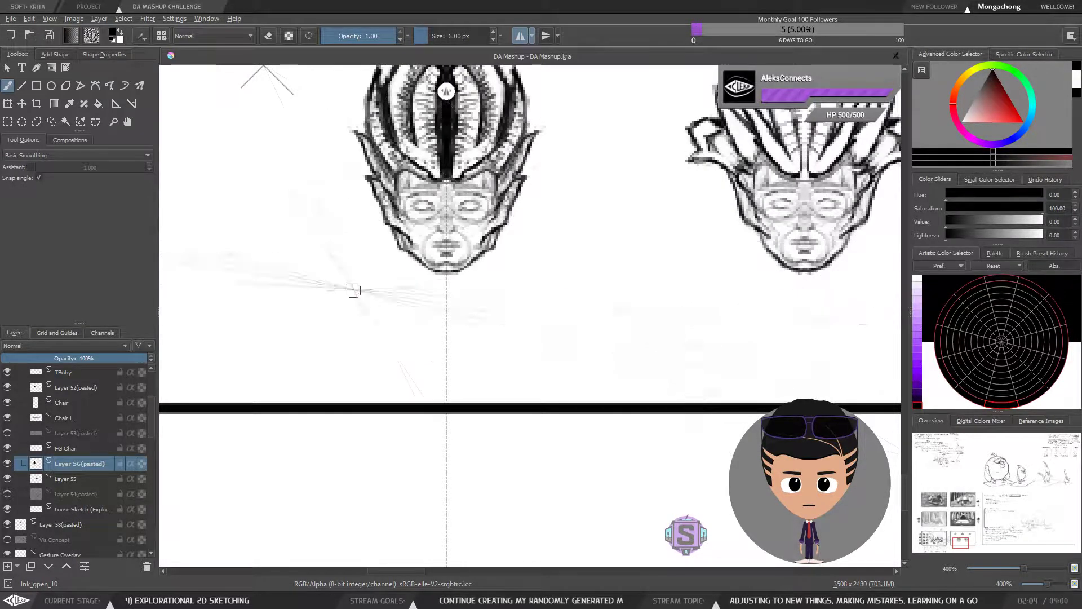
left_click_drag(423, 268, 428, 286)
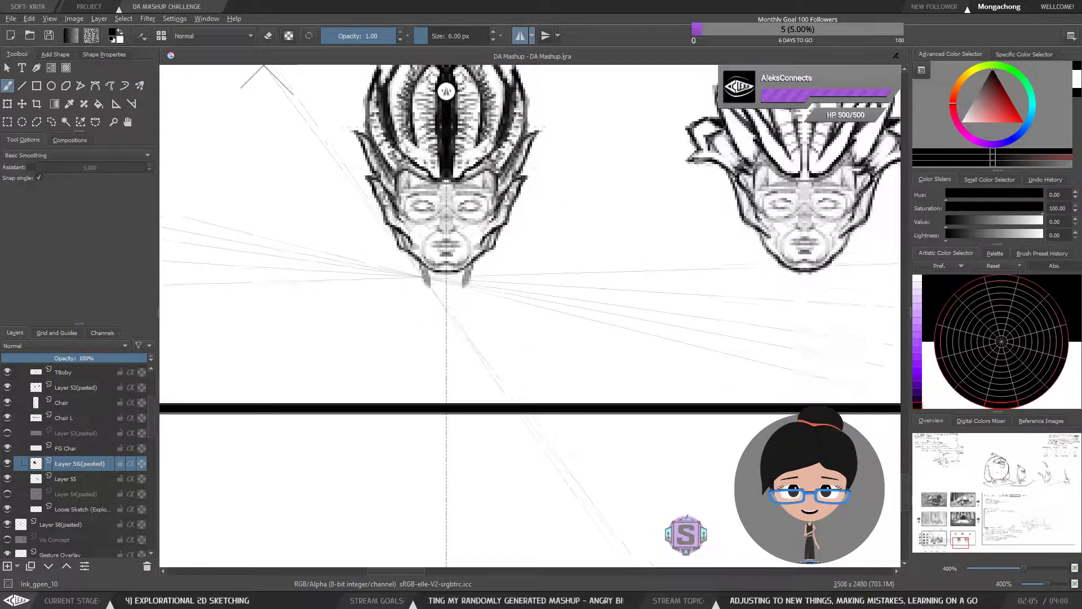
scroll(417, 263, "down", 2)
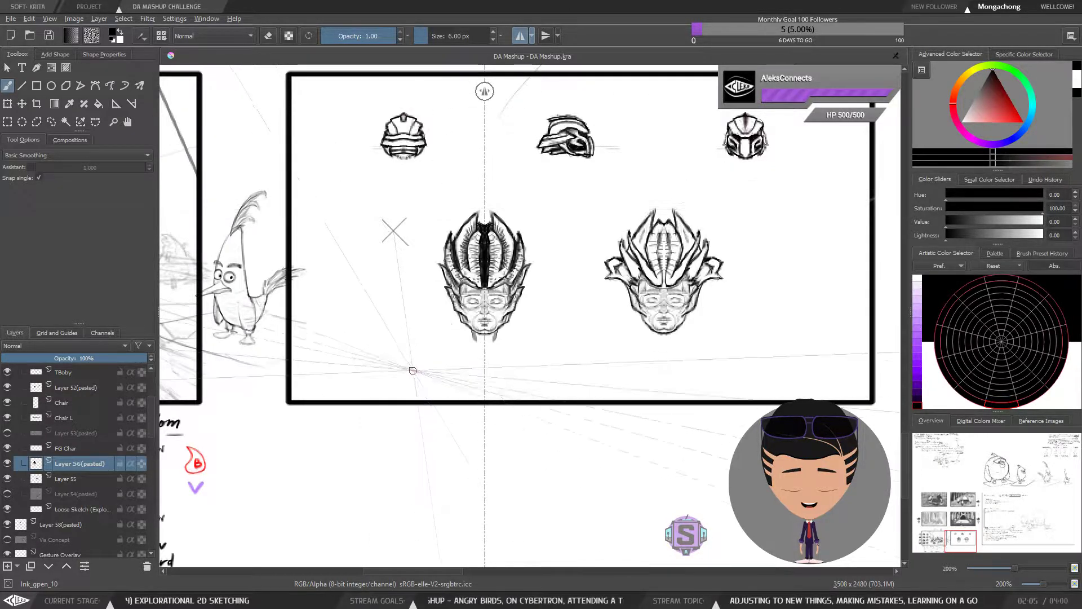
left_click(475, 341)
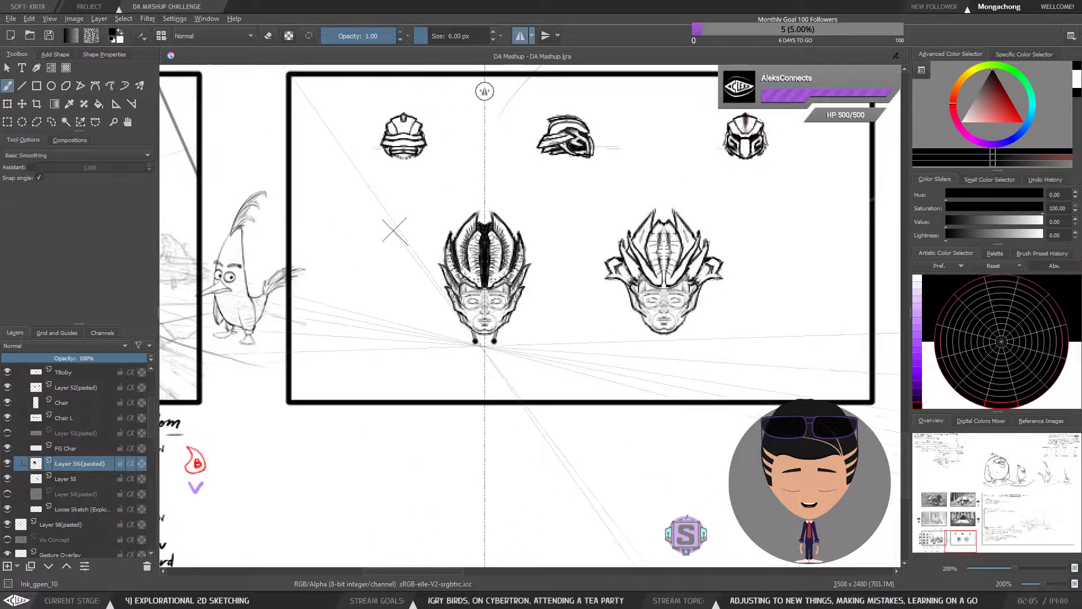
key("ctrl+z")
left_click(48, 36)
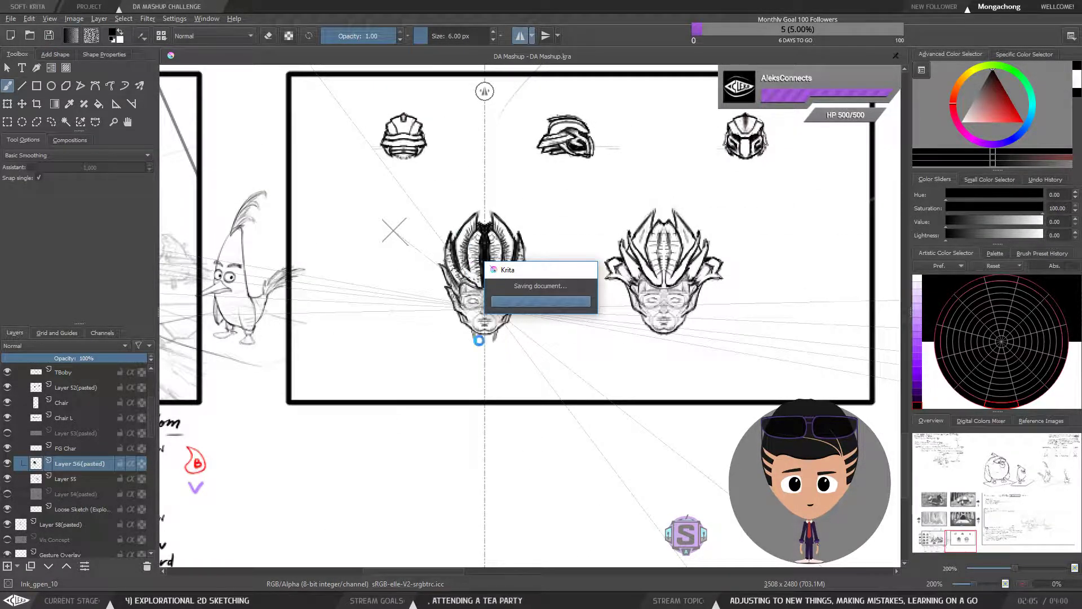
Step: Sketch a tapering neck under the left head with a pair of mirrored collar branches curling up beside the cheeks, undoing the thick neck strokes
left_click_drag(481, 341, 478, 348)
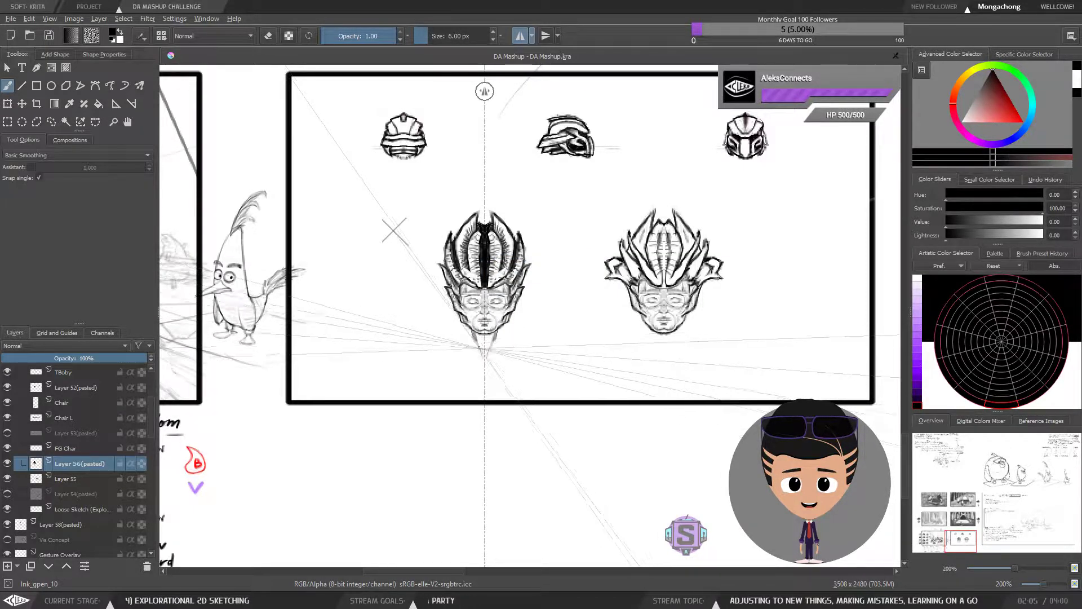
key("e")
left_click_drag(480, 357, 448, 309)
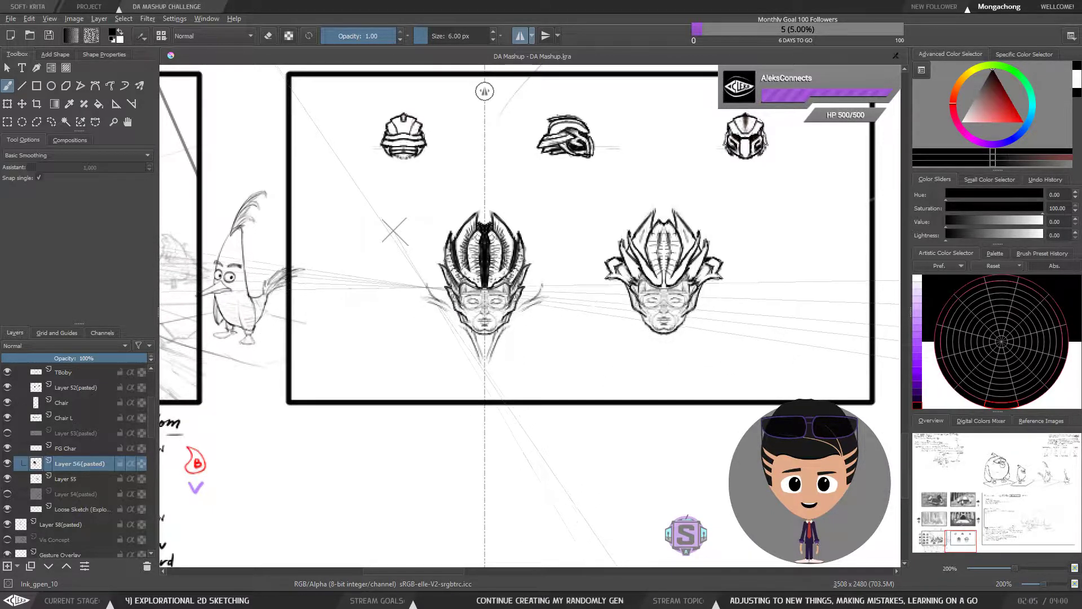
left_click_drag(425, 281, 431, 299)
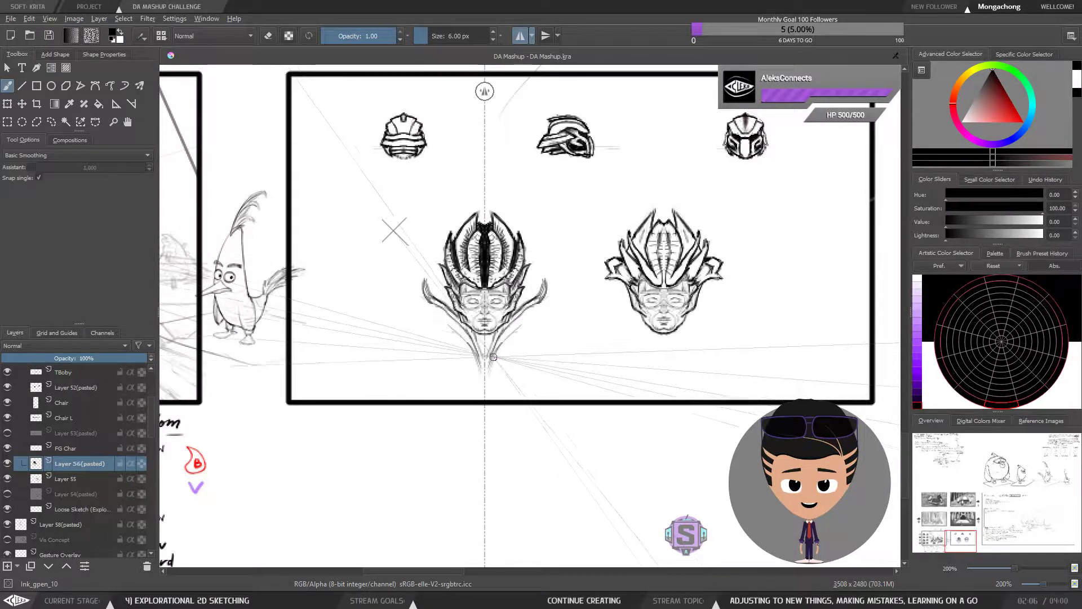
left_click_drag(493, 361, 498, 340)
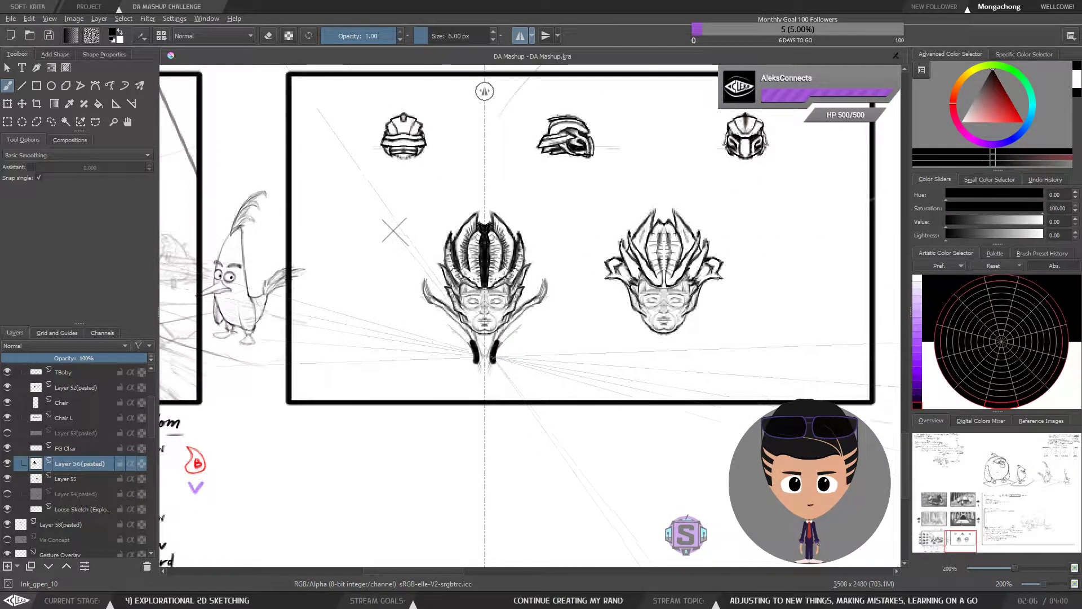
key("ctrl+z")
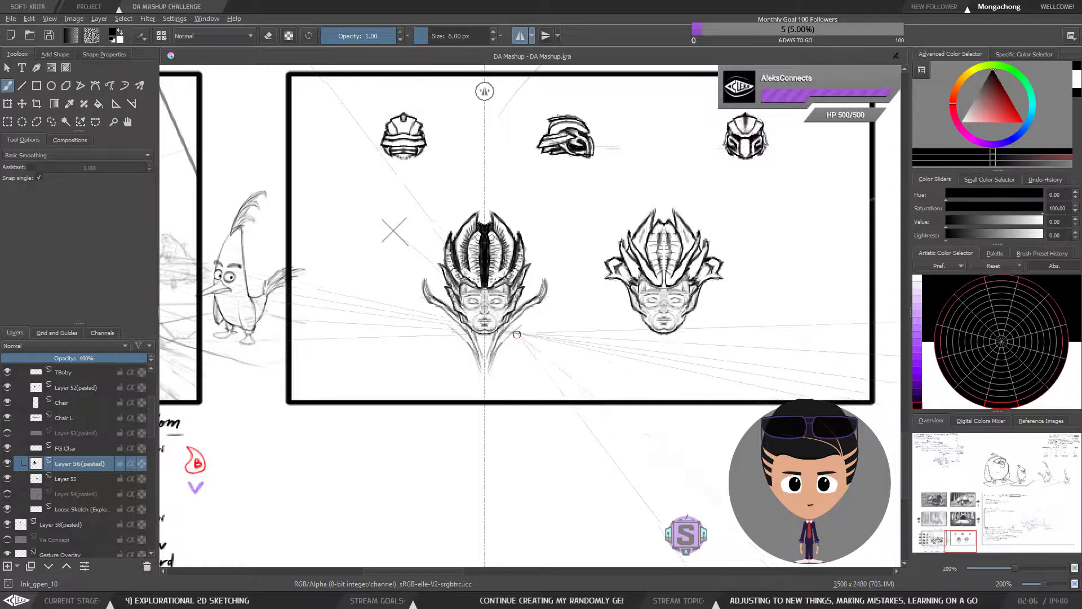
key("plus")
left_click_drag(491, 372, 506, 365)
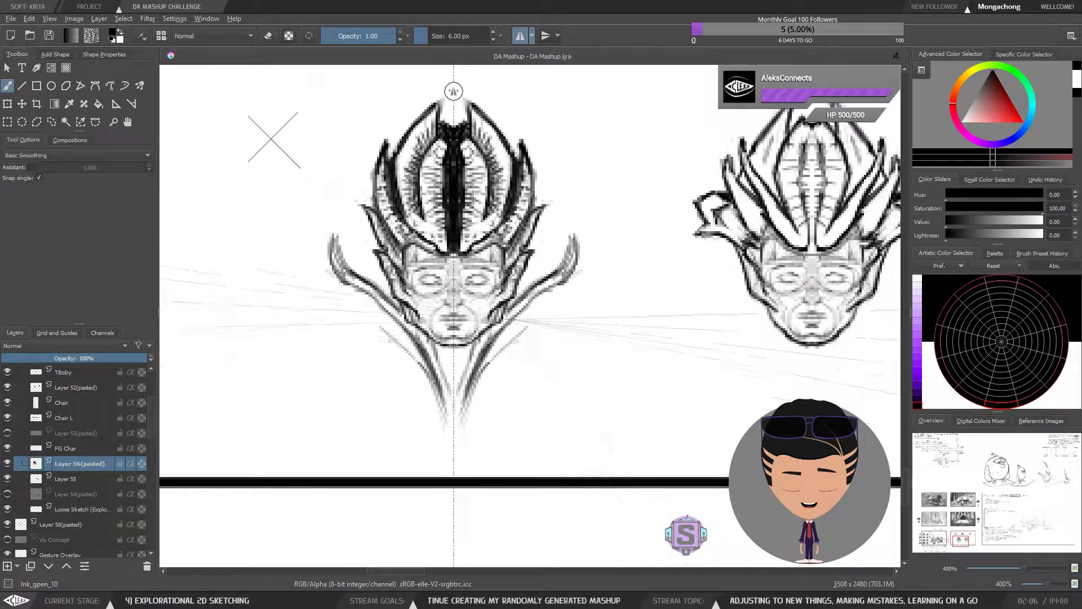
left_click_drag(487, 396, 519, 371)
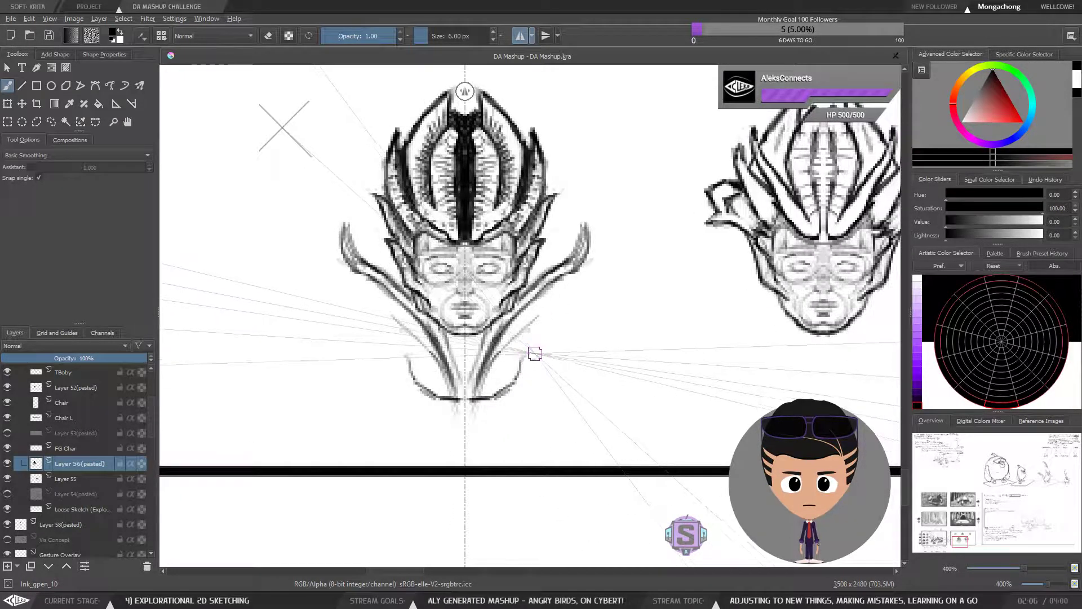
key("ctrl+z")
key("ctrl+z")
Step: Draw a longer outer pair of mirrored collar branches rising from the neck stem to pointed, upswept tips outside the first pair
left_click_drag(496, 417, 490, 366)
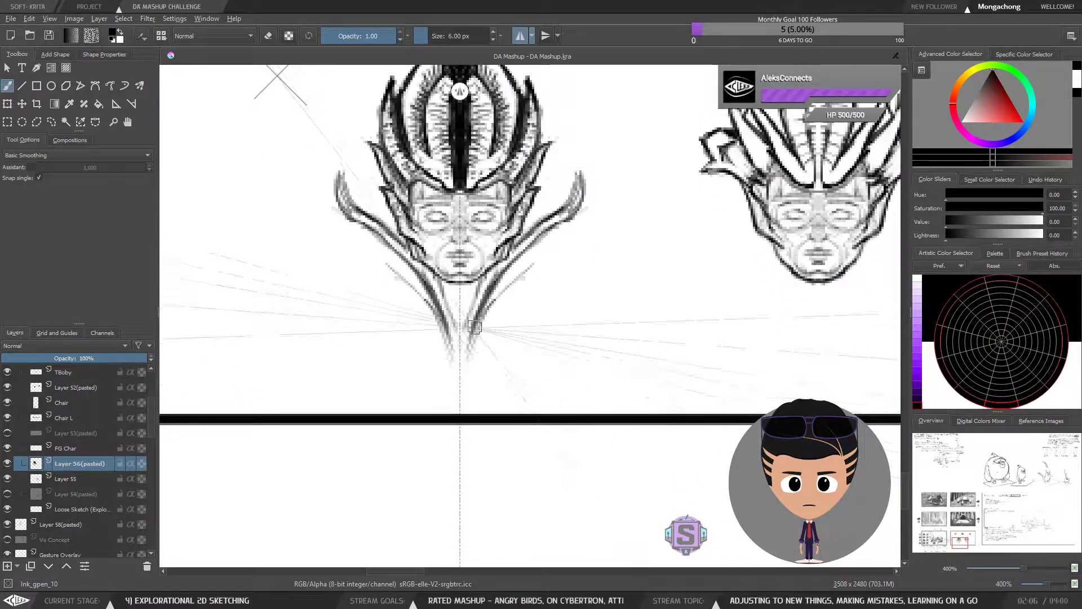
mouse_move(471, 413)
left_mouse_down()
mouse_move(491, 316)
mouse_move(500, 296)
mouse_move(507, 302)
mouse_move(496, 267)
mouse_move(592, 234)
mouse_move(633, 176)
mouse_move(601, 212)
left_mouse_up()
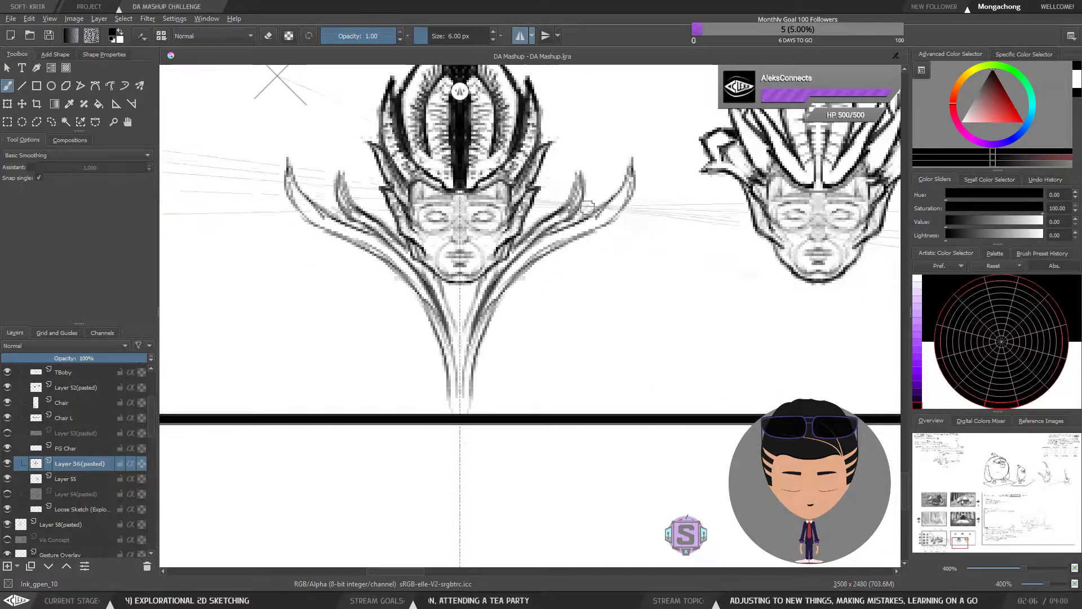
key("minus")
key("plus")
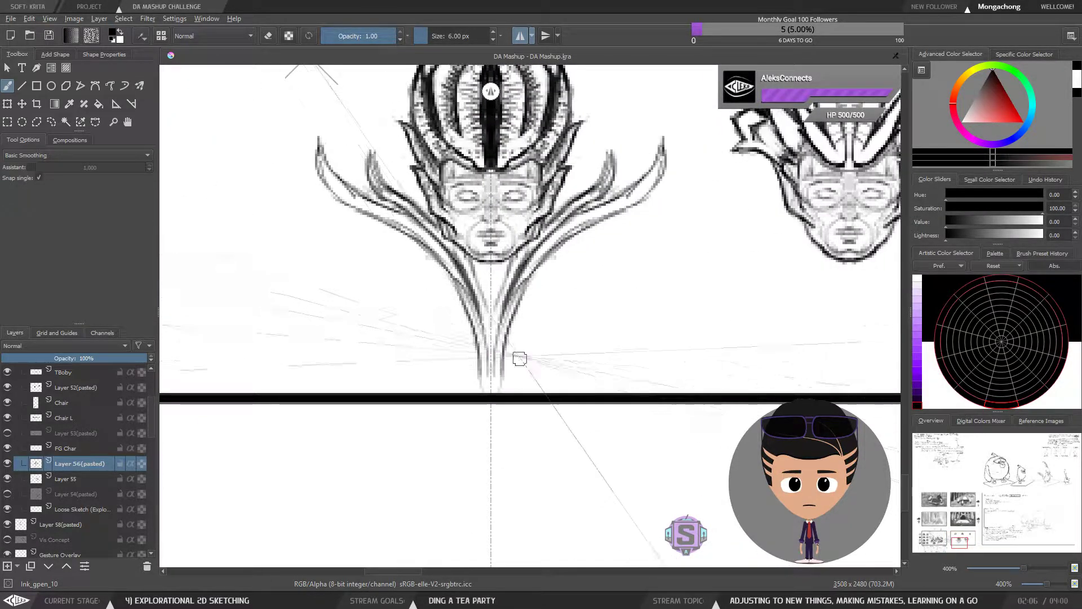
Step: Redraw the neck stem with strokes flaring below the panel frame and add more mirrored branches and taller tips to the collar
key("minus")
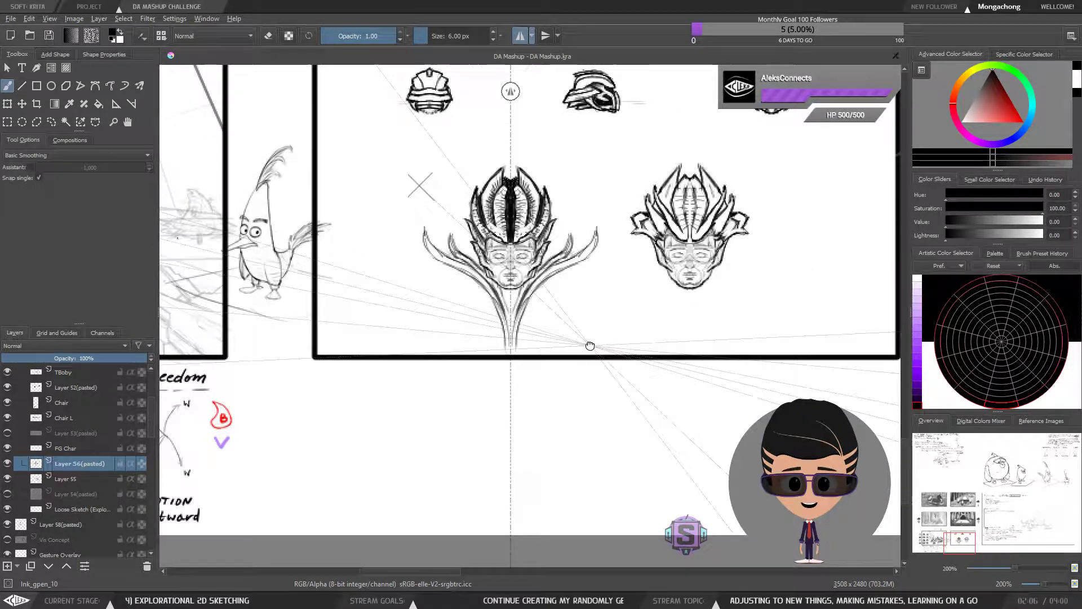
left_click_drag(589, 345, 588, 336)
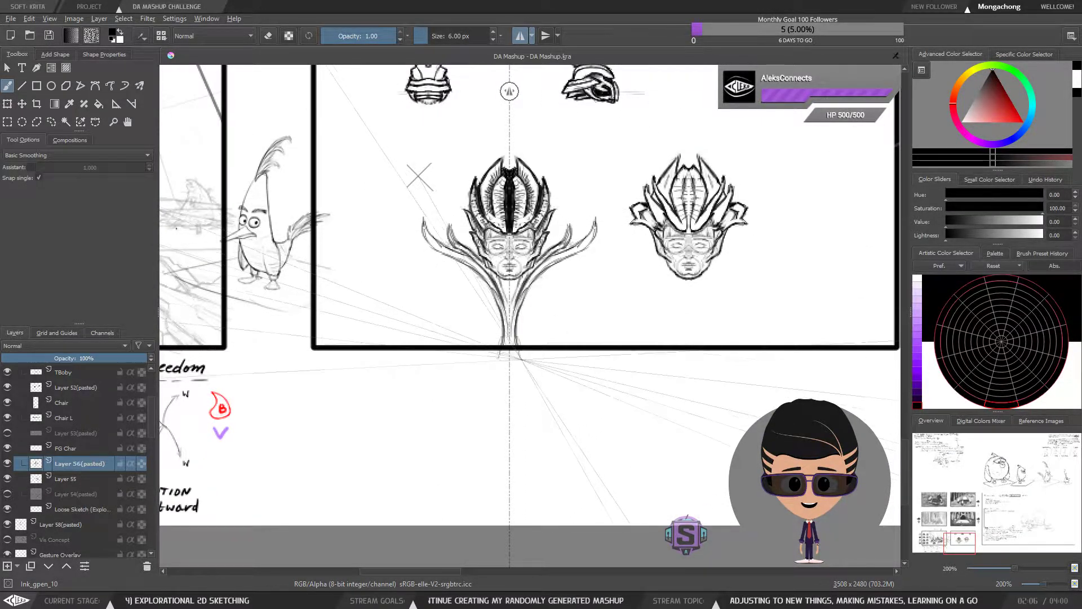
key("ctrl+z")
left_click_drag(513, 326, 523, 377)
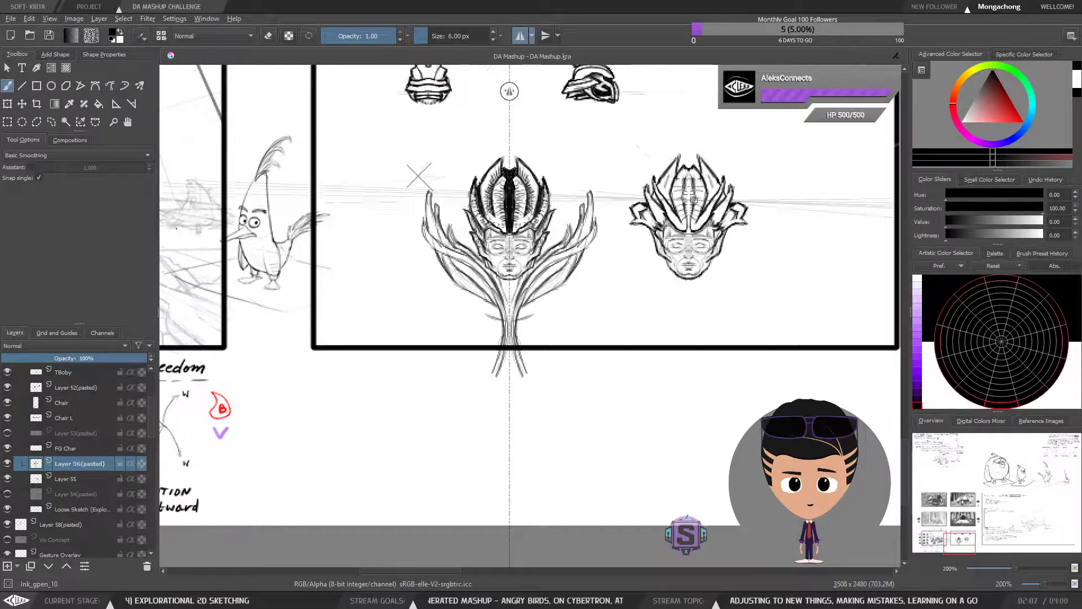
Step: Sketch mirrored layered chest plates around the neck stem, clean them with the eraser and extend the torso below the panel frame
left_click_drag(617, 341, 609, 346)
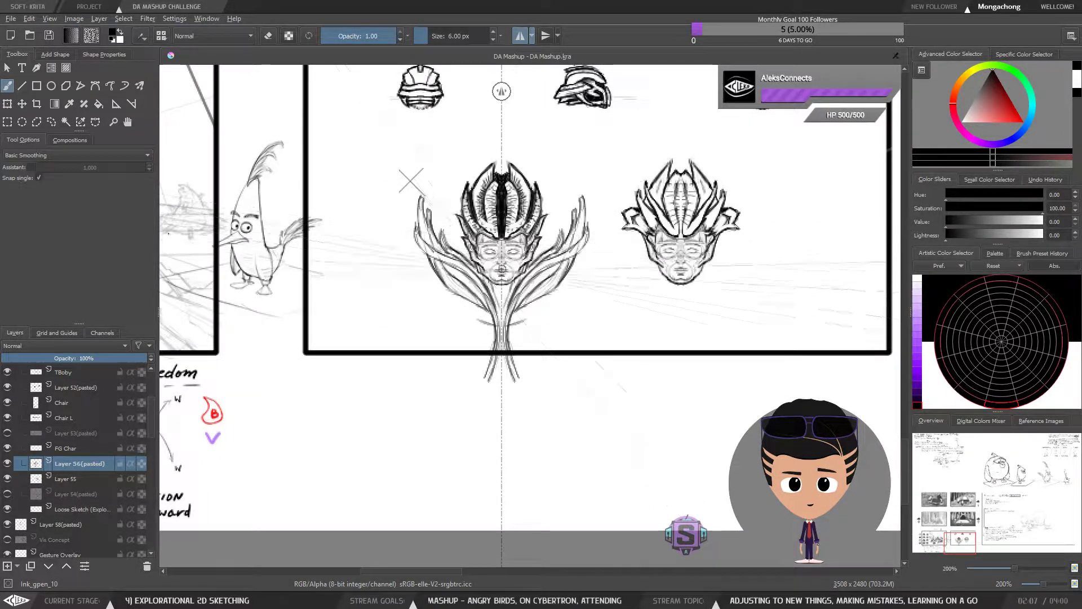
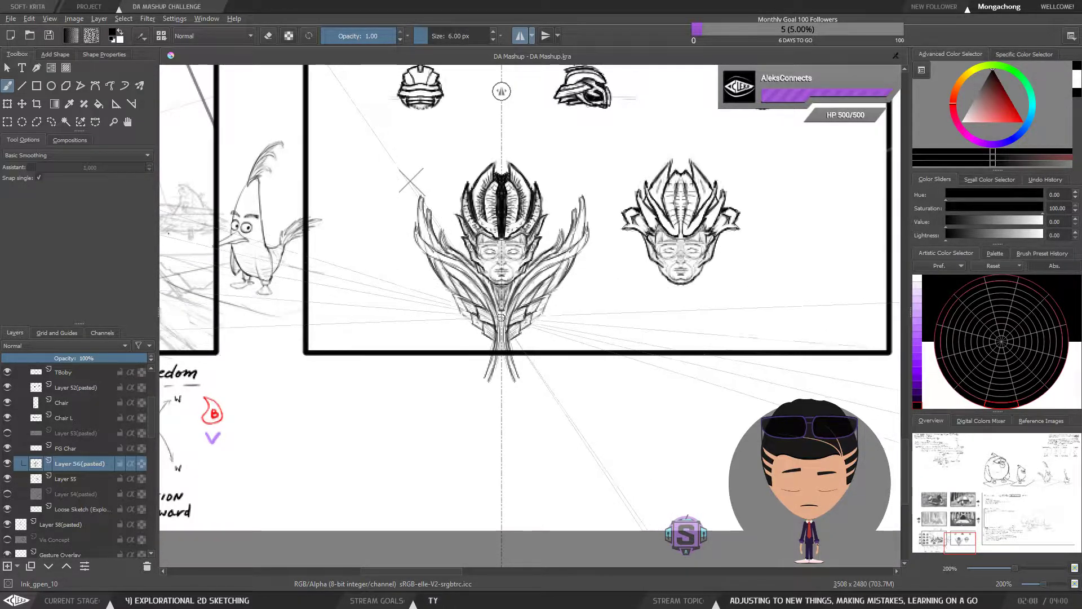
key("e")
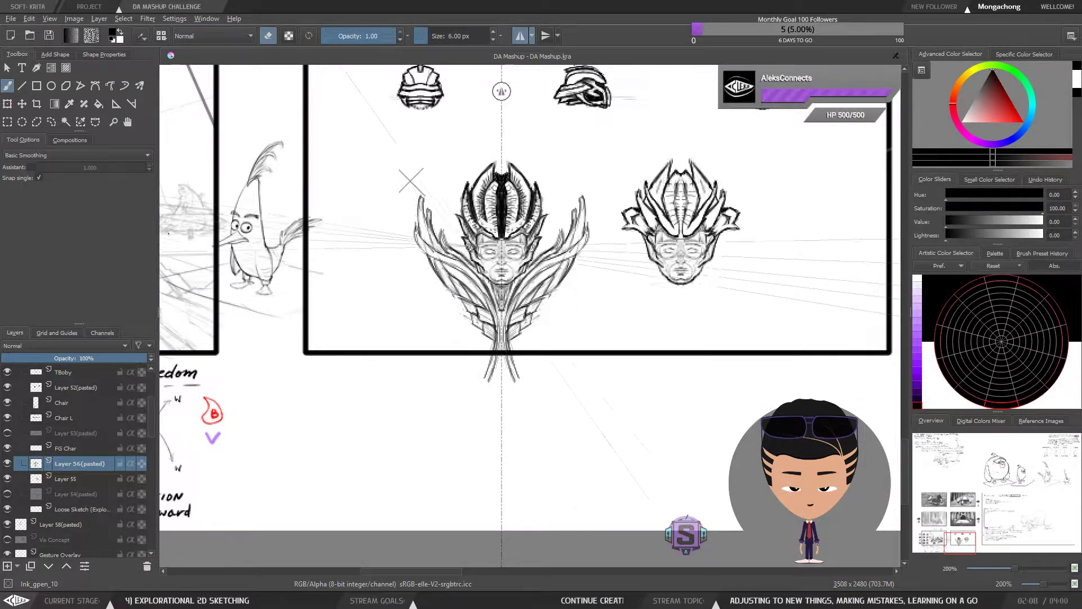
key("e")
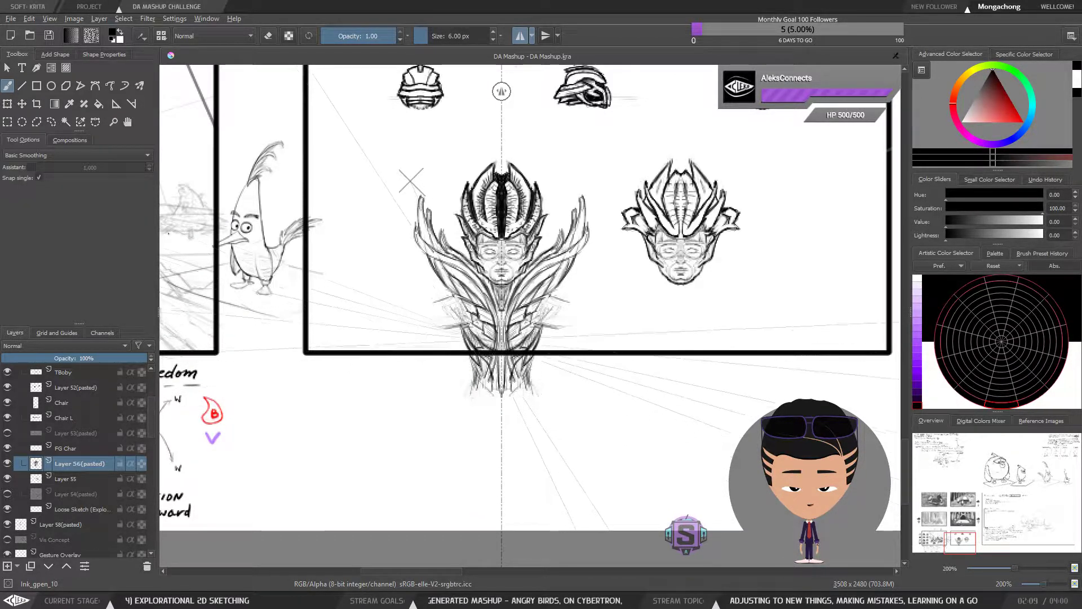
Step: Draw a pair of mirrored, pointed shoulder spikes jutting outward from the collar base, alternating brush and eraser to shape them
key("e")
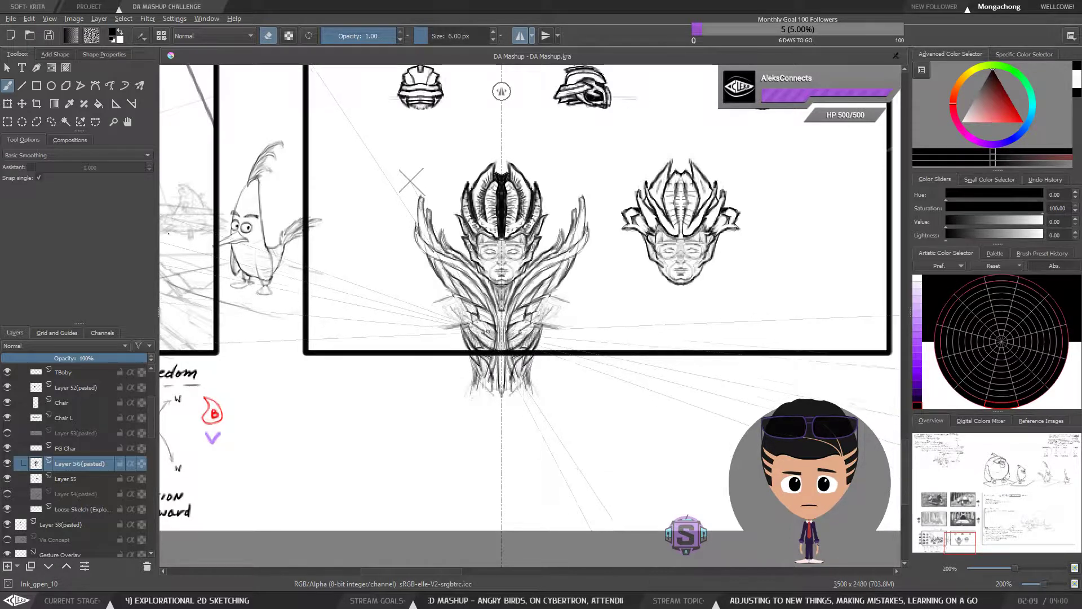
key("e")
key("e")
key("e")
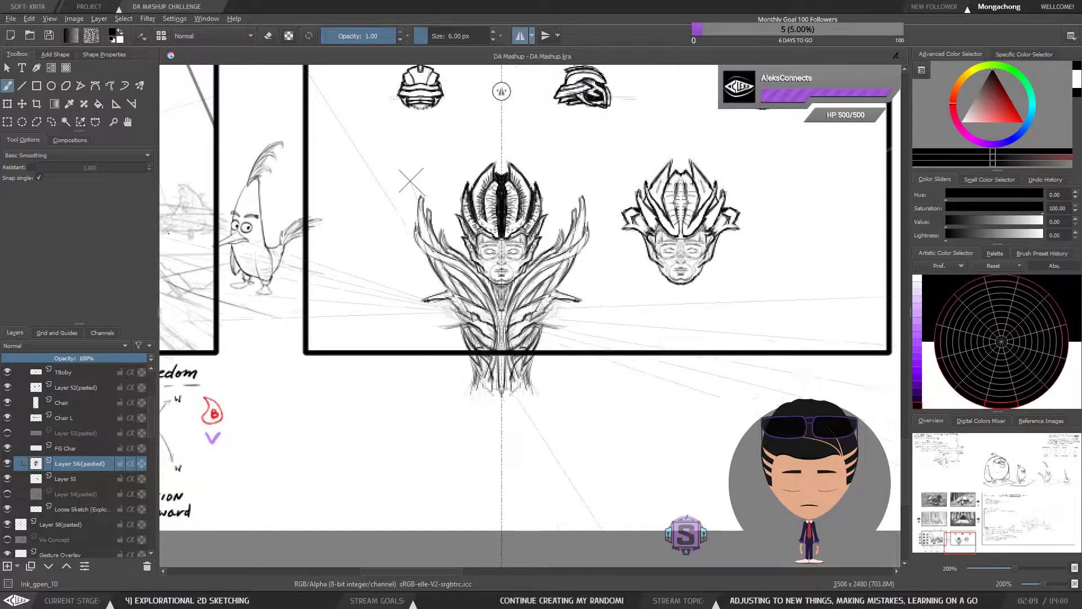
Step: Erase the rough marks beneath the shoulder spikes and refine the mirrored chest plate edges below them
key("e")
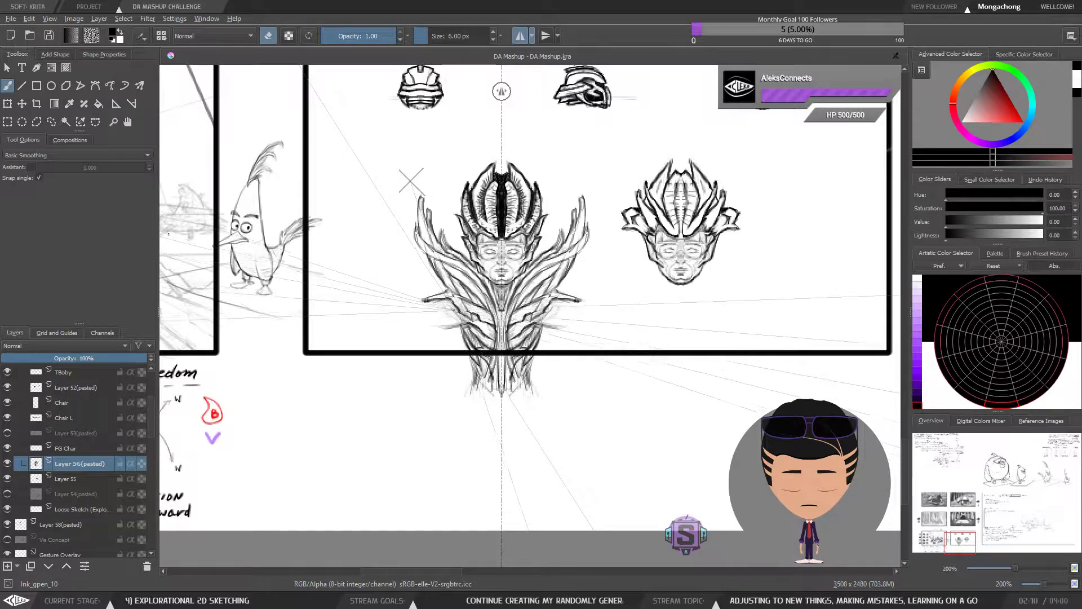
key("e")
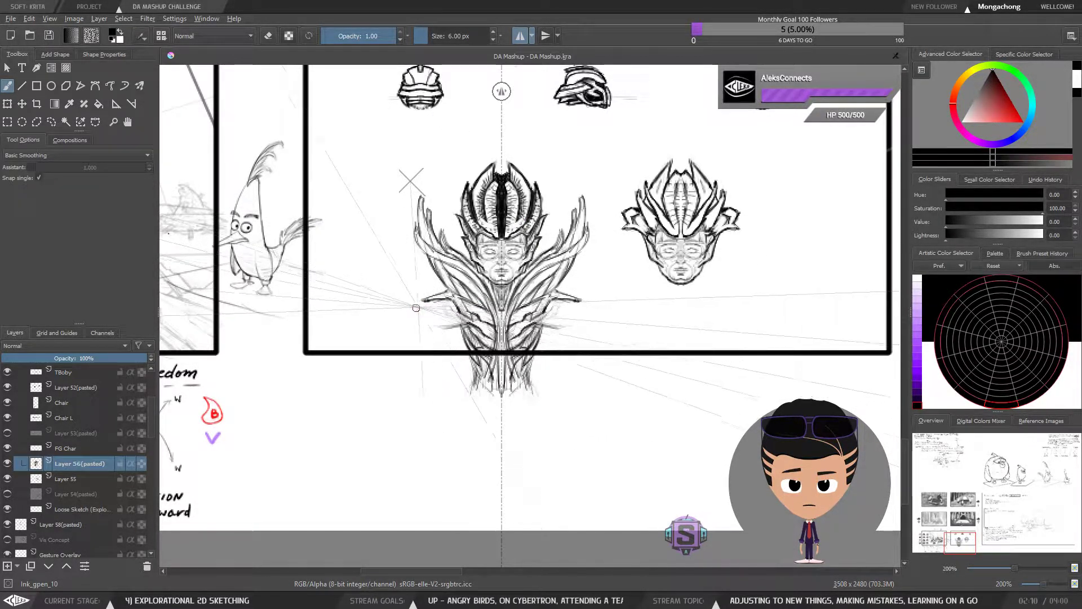
key("e")
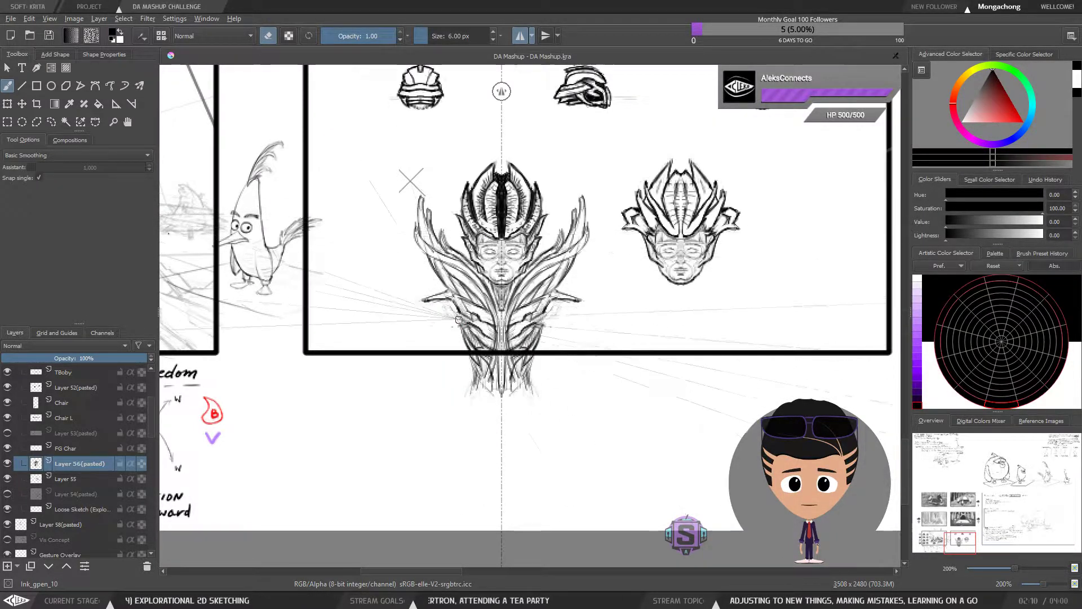
key("e")
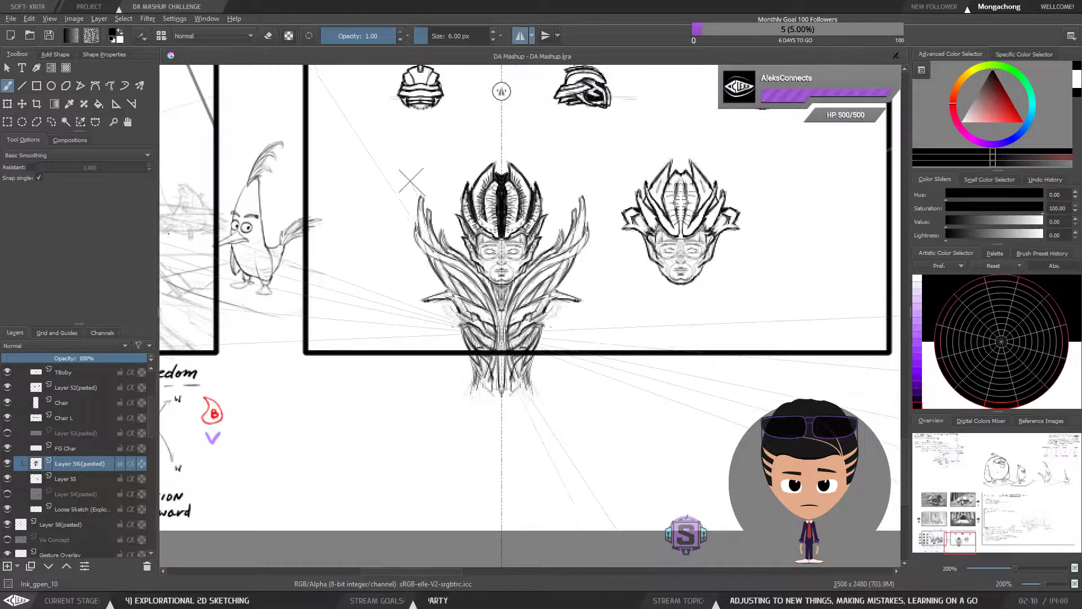
key("e")
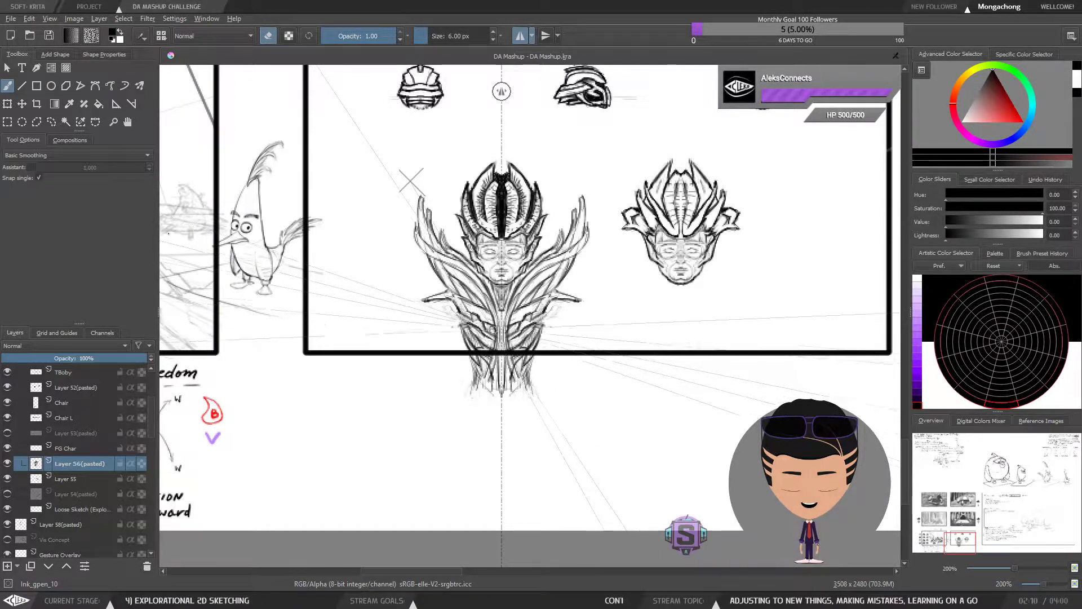
scroll(475, 323, "down", 3)
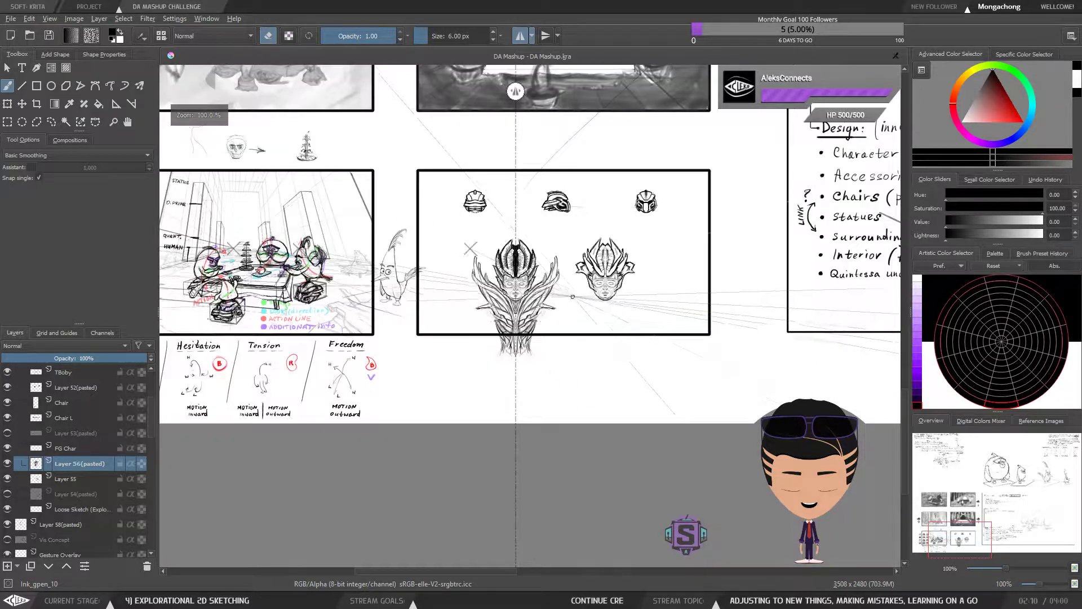
scroll(467, 330, "up", 6)
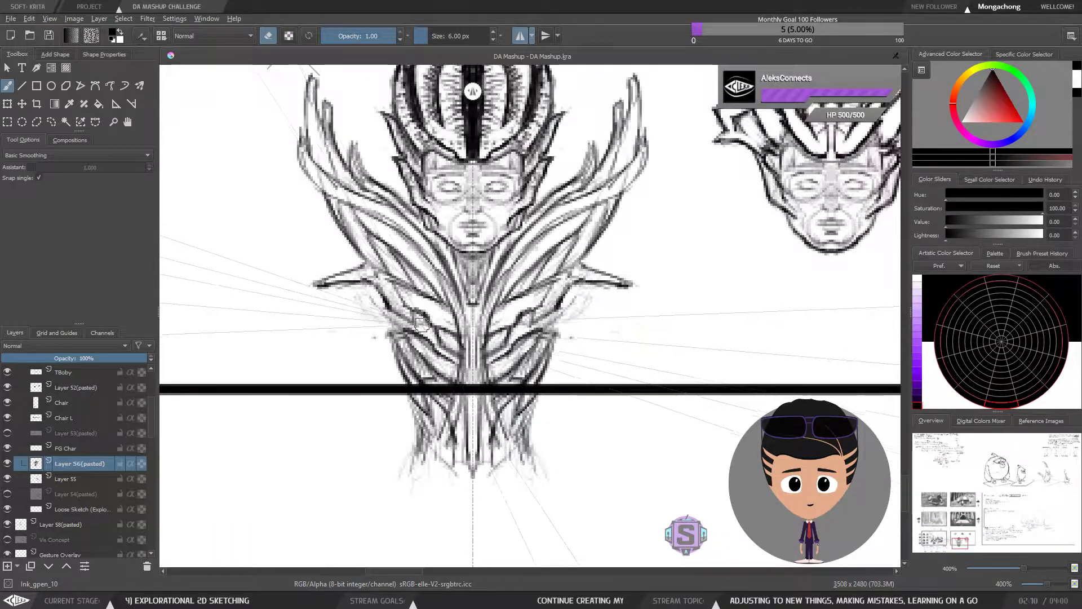
scroll(459, 334, "down", 2)
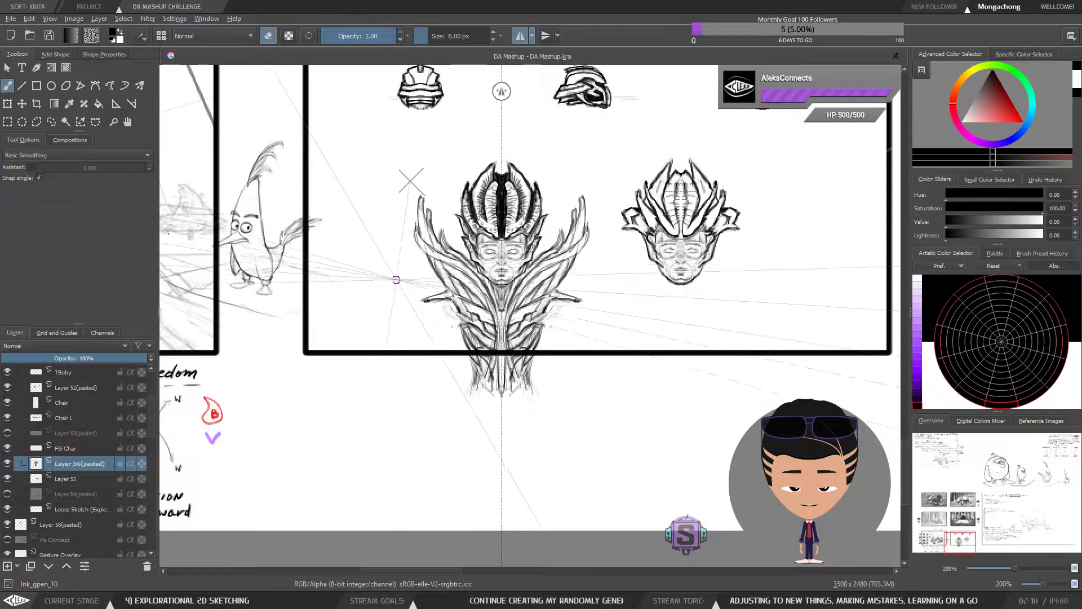
Step: Try thick mirrored vertical strokes with a horizontal line across the chest between the shoulder spikes, and undo them
key("m")
key("m")
scroll(527, 319, "down", 2)
scroll(527, 319, "up", 2)
left_click_drag(502, 345, 423, 369)
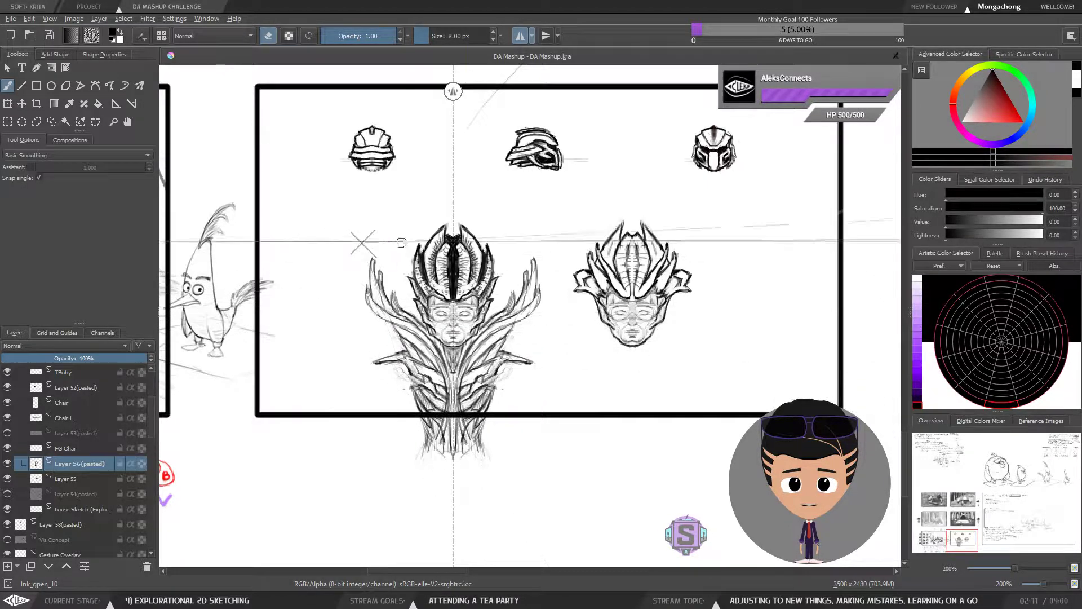
key("e")
key("ctrl+minus")
key("ctrl+minus")
key("ctrl+plus")
key("ctrl+plus")
left_click_drag(476, 385, 467, 344)
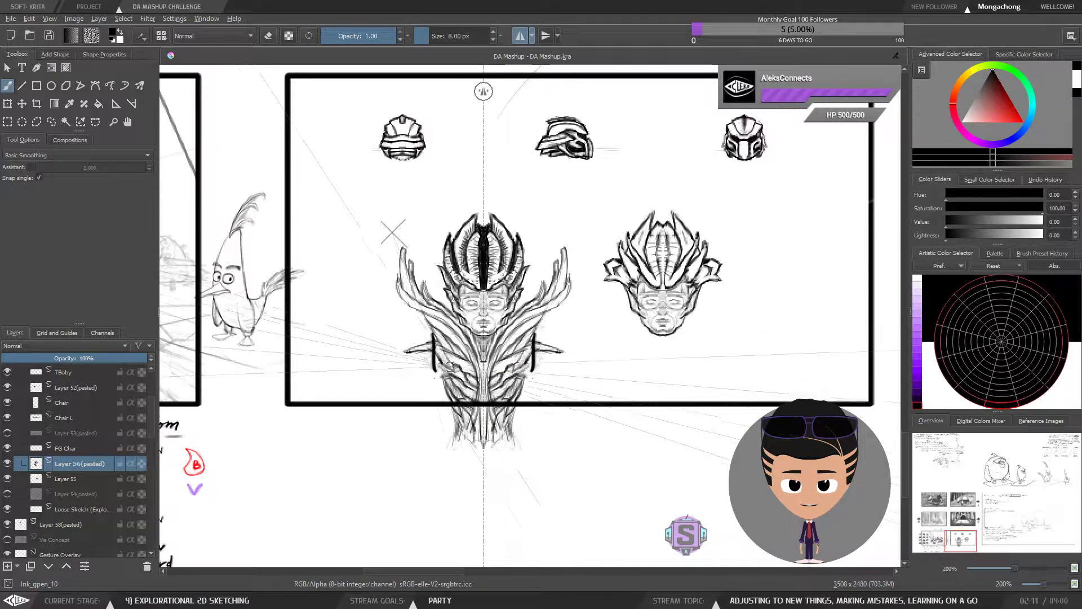
left_click_drag(433, 342, 433, 361)
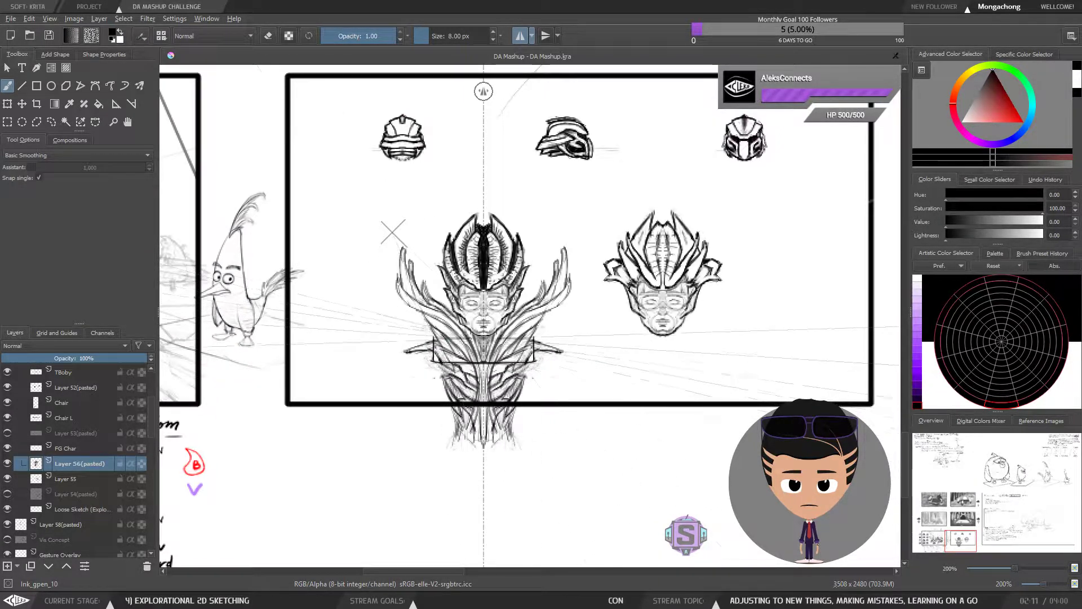
key("ctrl+z")
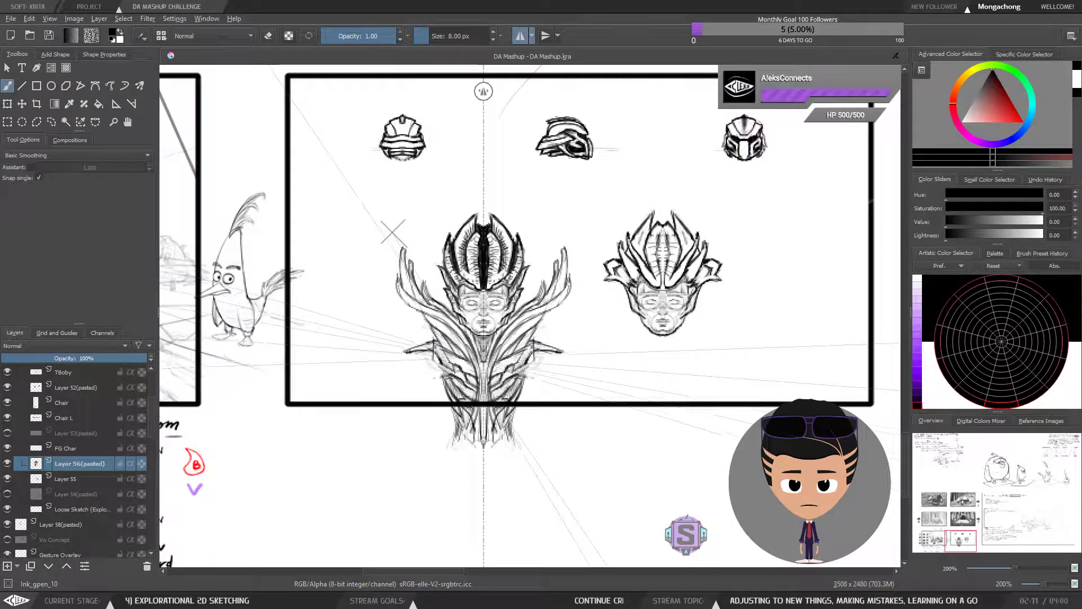
Step: Sketch extra thin, mirrored pointed branches between the headdress and the tall outer collar branches with a 7 px brush
scroll(446, 376, "up", 2)
key("e")
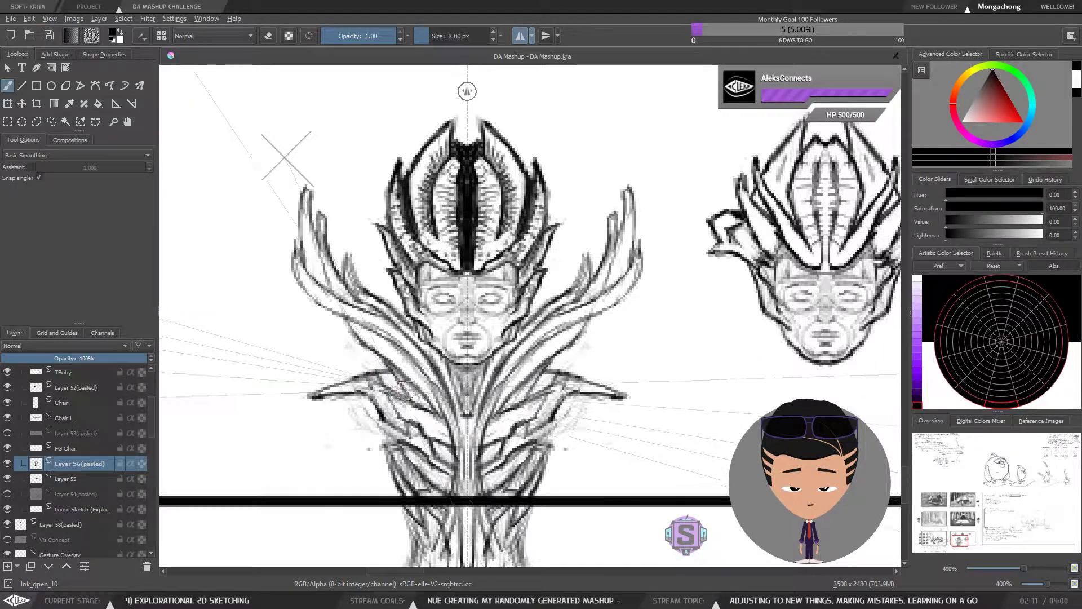
scroll(465, 269, "down", 5)
scroll(465, 269, "up", 5)
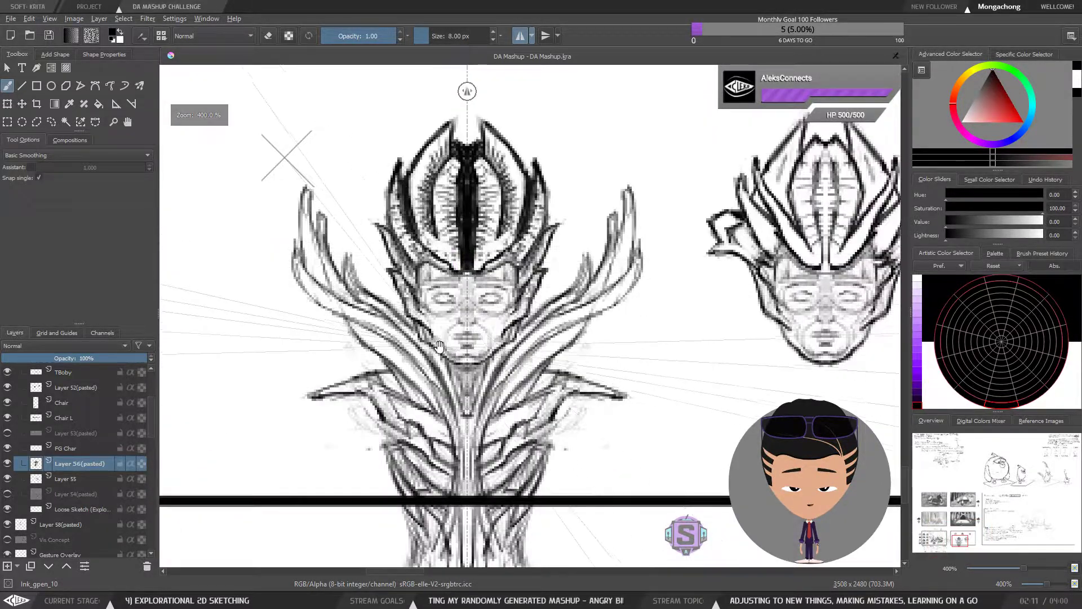
left_click_drag(466, 327, 468, 349)
key("e")
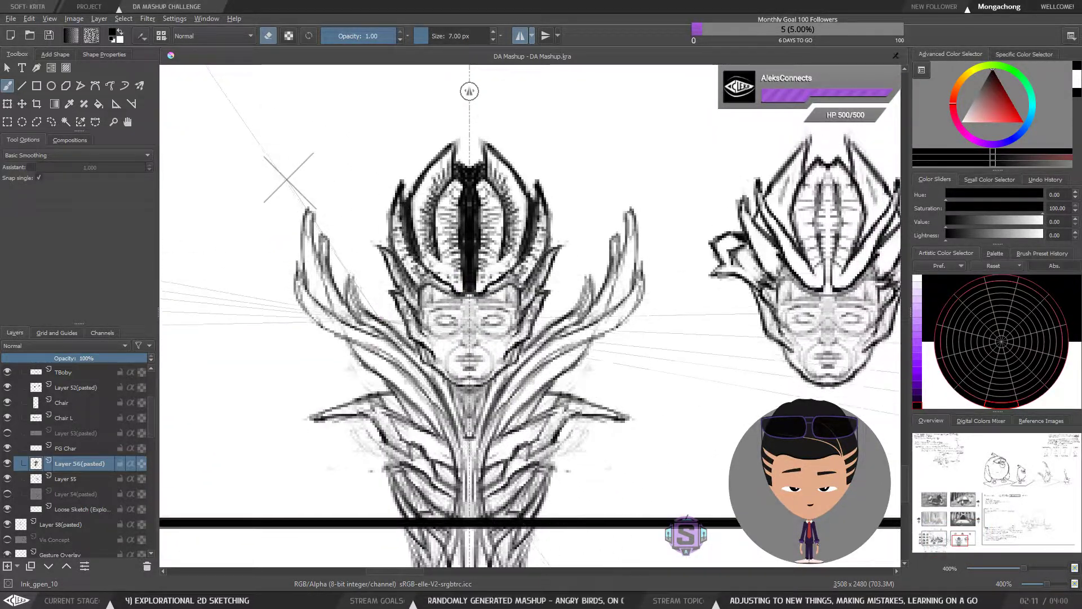
key("e")
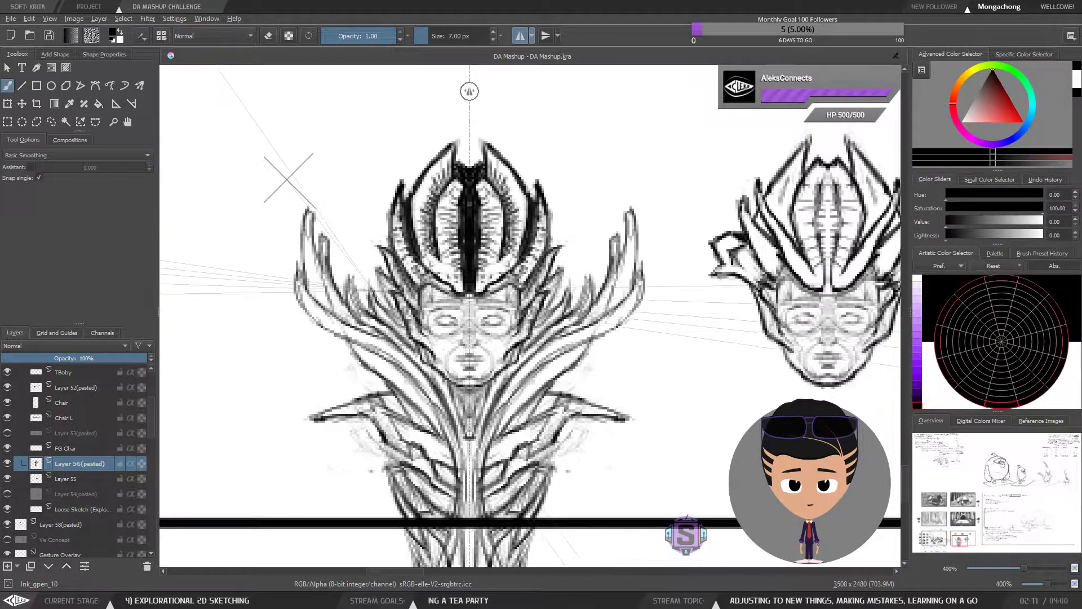
Step: Make a freehand selection just below the torso on the drawing layer, clear it and save the document
key("minus")
key("minus")
key("minus")
key("minus")
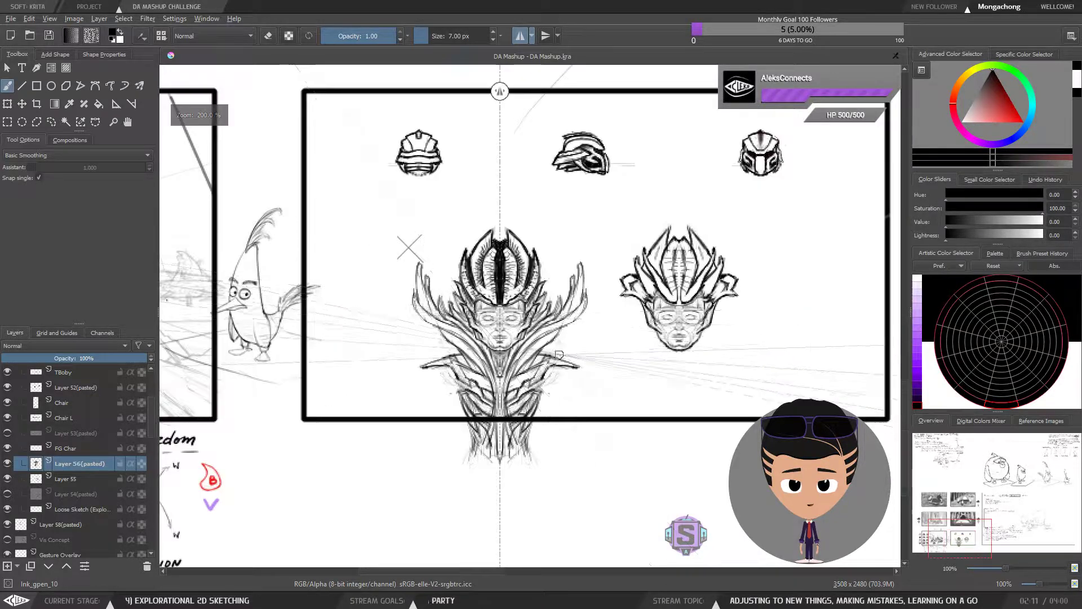
key("plus")
key("plus")
key("minus")
left_click_drag(549, 428, 539, 422)
key("l")
mouse_move(559, 482)
left_mouse_down()
mouse_move(596, 325)
mouse_move(594, 253)
mouse_move(519, 178)
mouse_move(419, 204)
mouse_move(389, 314)
mouse_move(428, 466)
mouse_move(557, 480)
left_mouse_up()
key("ctrl+shift+a")
key("b")
left_click_drag(543, 412, 563, 415)
left_click(48, 37)
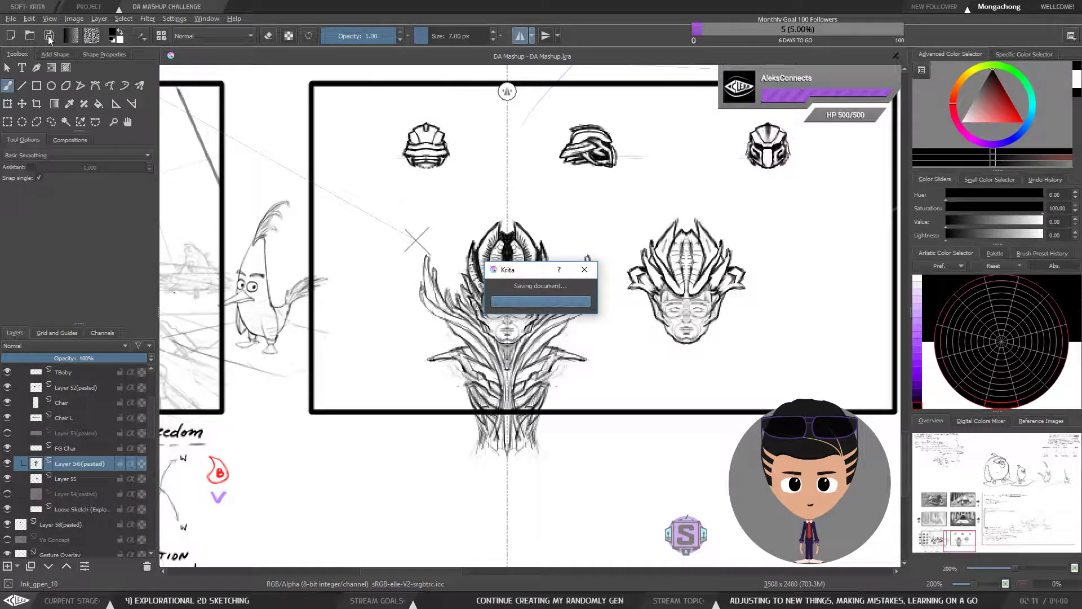
Step: Draw mirrored outer contours from the shoulder spikes down the torso sides and clean up the chest plates between them
key("1")
left_click_drag(515, 354, 734, 338)
key("plus")
left_click_drag(539, 374, 404, 404)
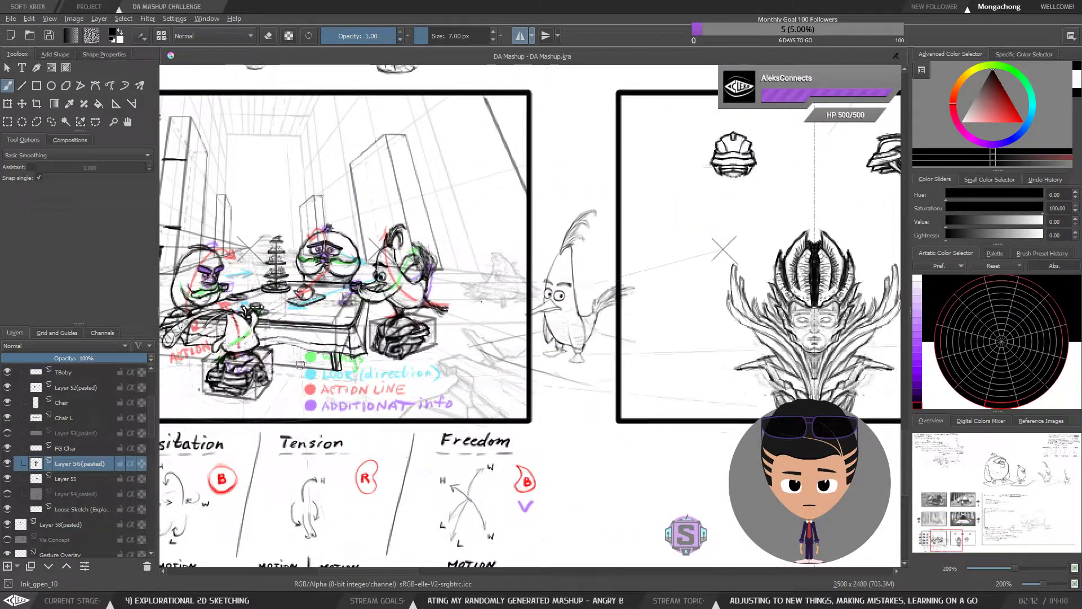
scroll(284, 363, "right", 1)
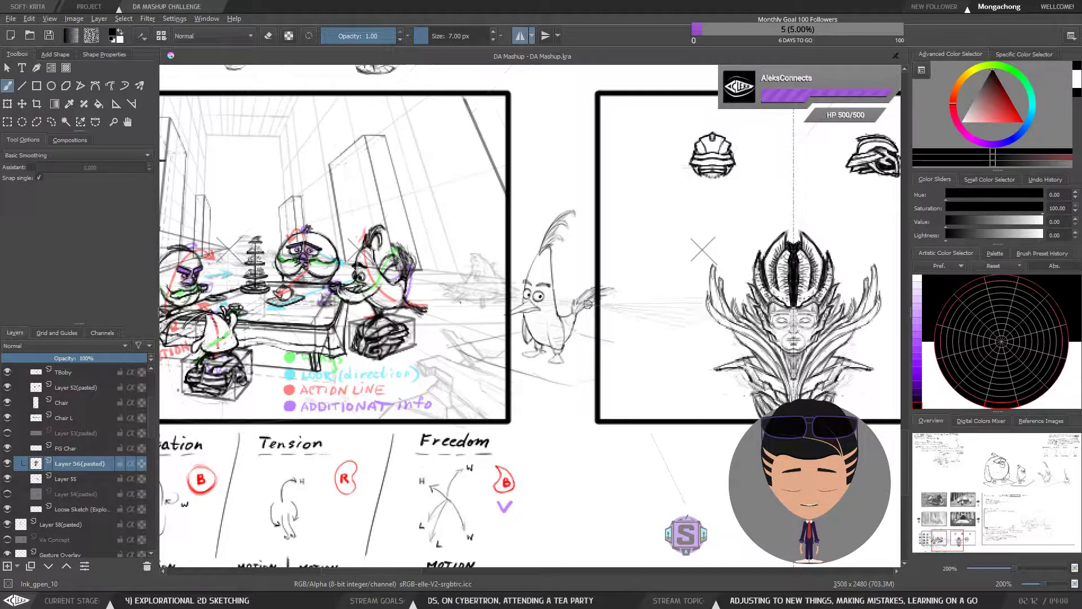
left_click_drag(697, 426, 496, 395)
scroll(496, 394, "up", 2)
left_click_drag(599, 347, 527, 393)
key("e")
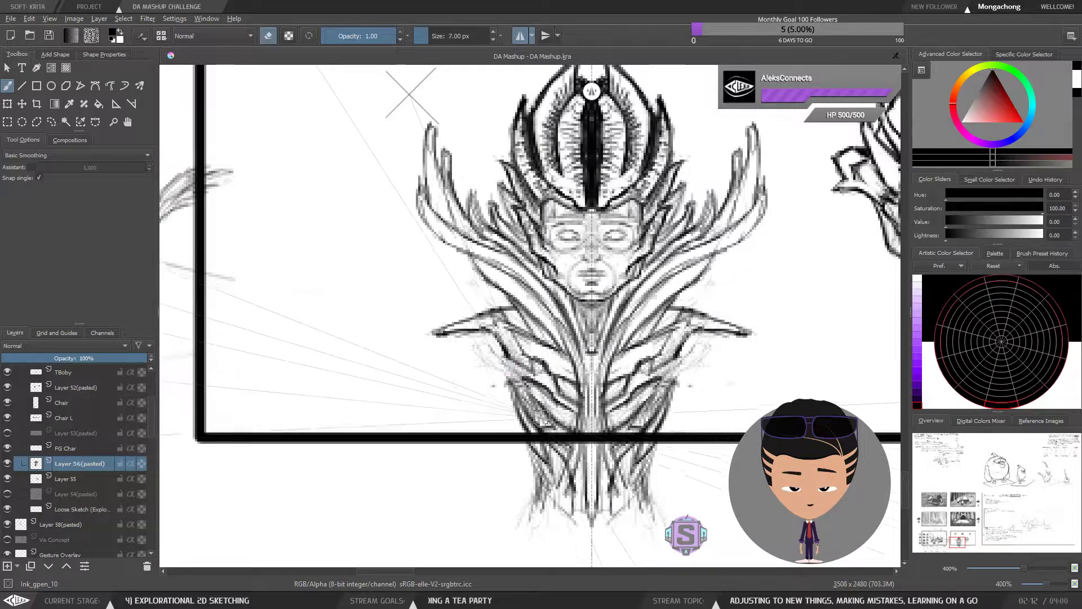
key("e")
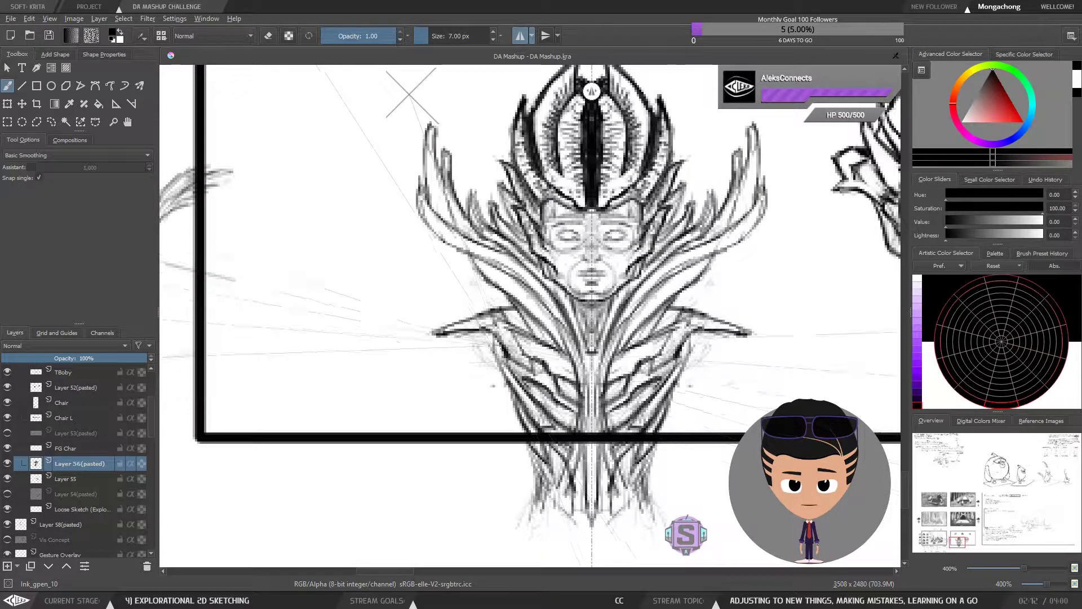
left_click_drag(503, 390, 466, 325)
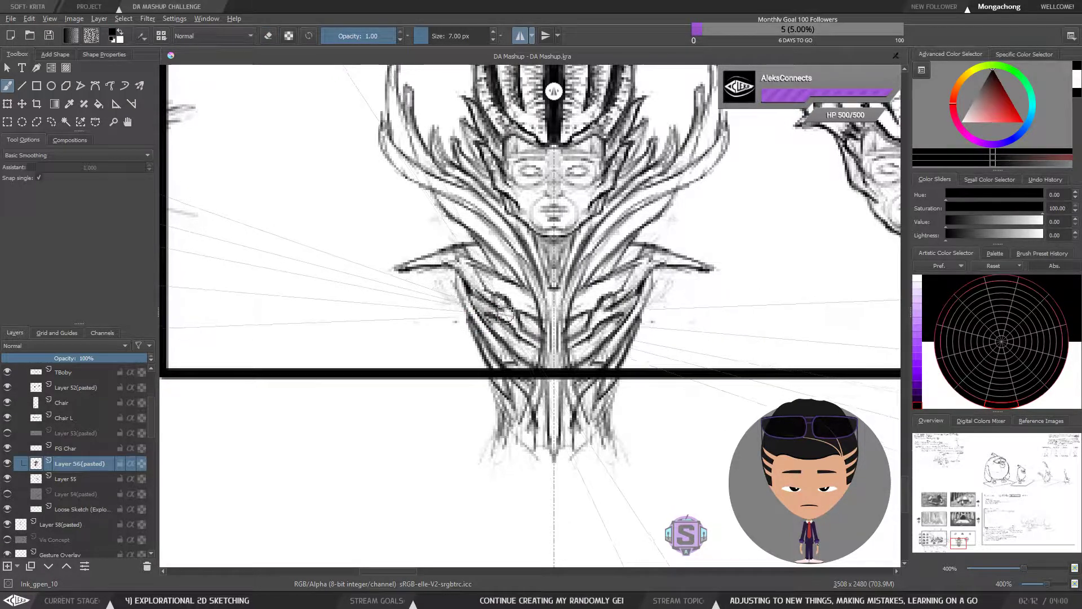
key("e")
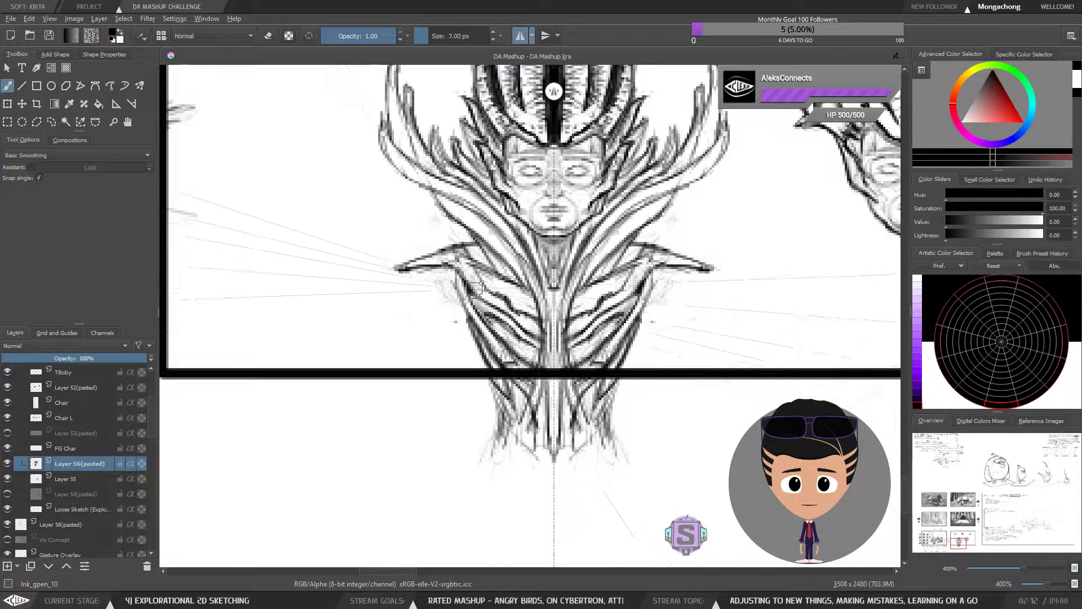
Step: Examine the left armoured figure at different scales against the right head, the helmets and the neighbouring storyboard panels
key("minus")
key("minus")
key("minus")
key("minus")
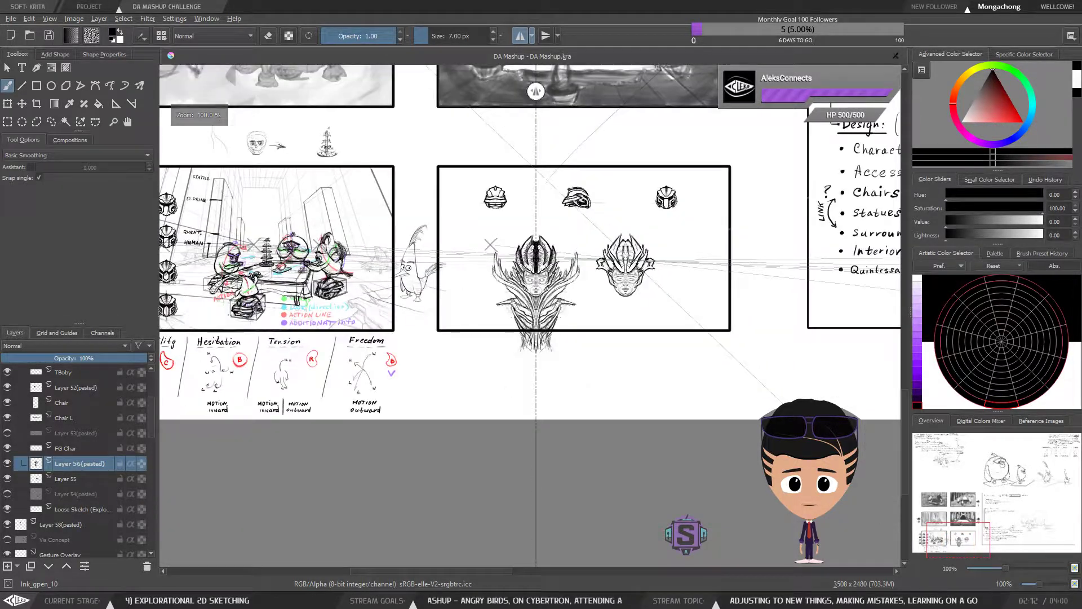
key("plus")
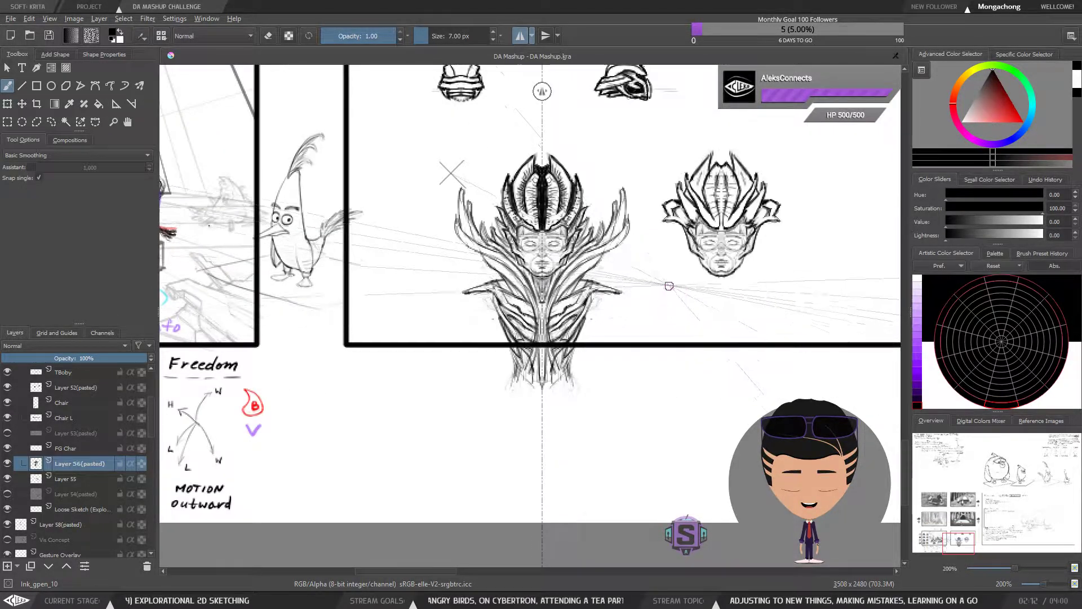
left_click_drag(674, 303, 564, 347)
key("minus")
key("minus")
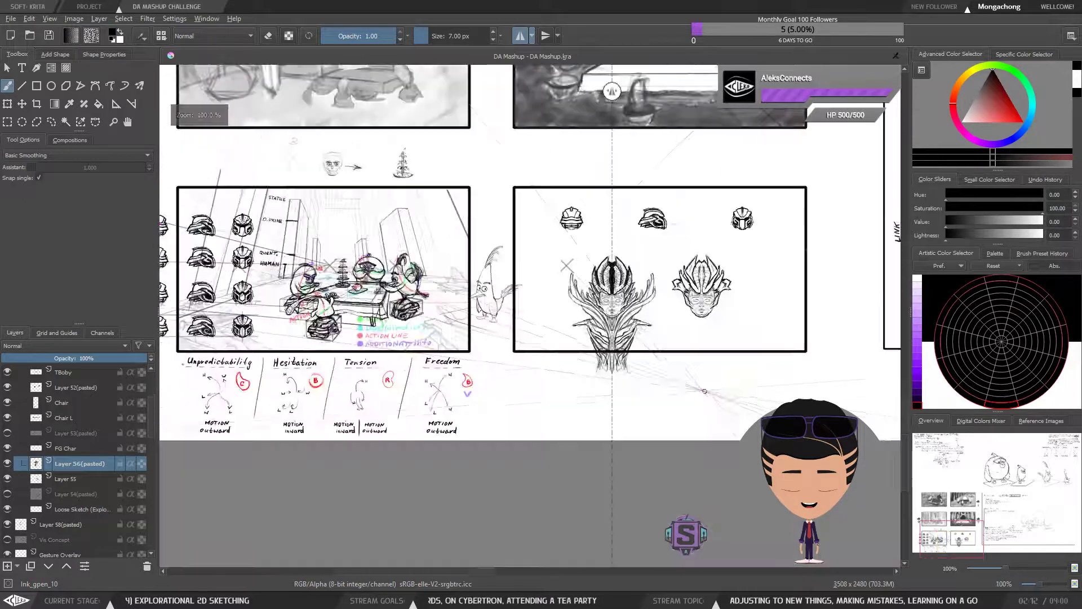
key("plus")
key("plus")
left_click_drag(670, 386, 504, 390)
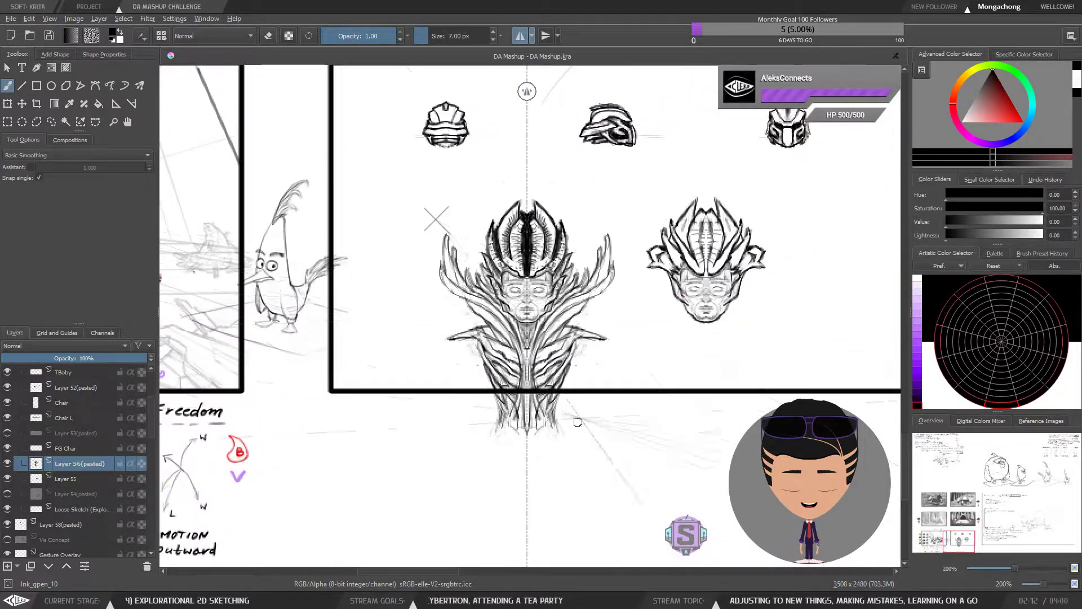
left_click_drag(619, 374, 504, 429)
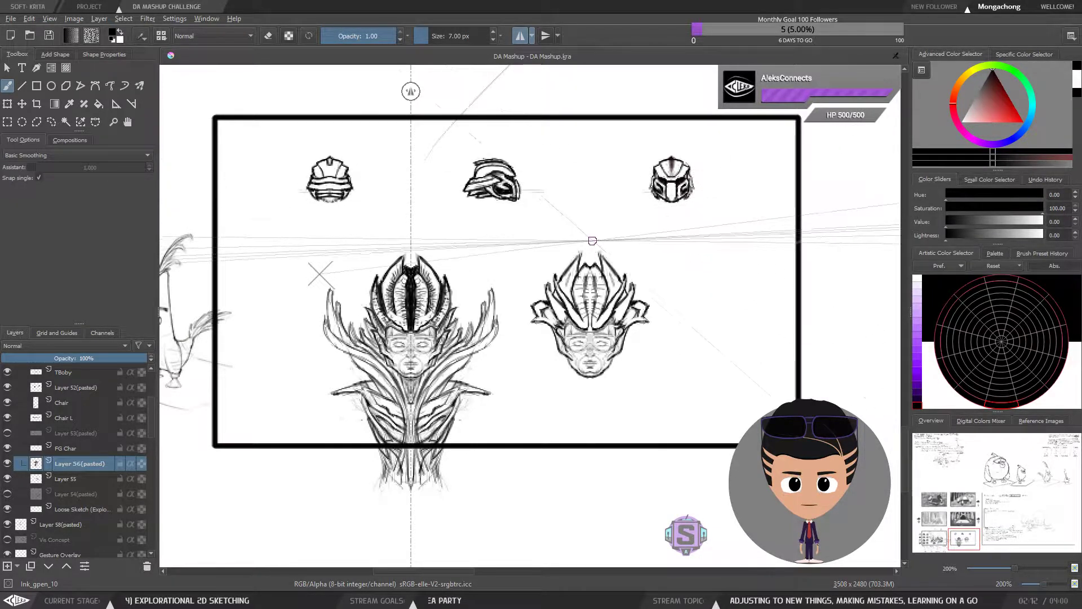
Step: Select Layer 55 and move the right headdress head out of the panel to the space below its lower-left corner
key("ctrl+shift+s")
mouse_move(622, 404)
left_mouse_down()
mouse_move(558, 235)
mouse_move(563, 410)
left_mouse_up()
key("Page_Down")
key("t")
mouse_move(599, 340)
left_mouse_down()
mouse_move(634, 254)
mouse_move(303, 461)
mouse_move(395, 461)
mouse_move(464, 440)
left_mouse_up()
Step: Draw an X beside the moved headdress head and delete its mirrored copy with a freehand selection
key("b")
mouse_move(334, 458)
left_mouse_down()
mouse_move(353, 479)
mouse_move(334, 479)
left_mouse_up()
key("l")
mouse_move(731, 441)
left_mouse_down()
mouse_move(742, 496)
mouse_move(740, 438)
left_mouse_up()
key("Delete")
key("ctrl+shift+a")
key("b")
left_click_drag(640, 374, 642, 406)
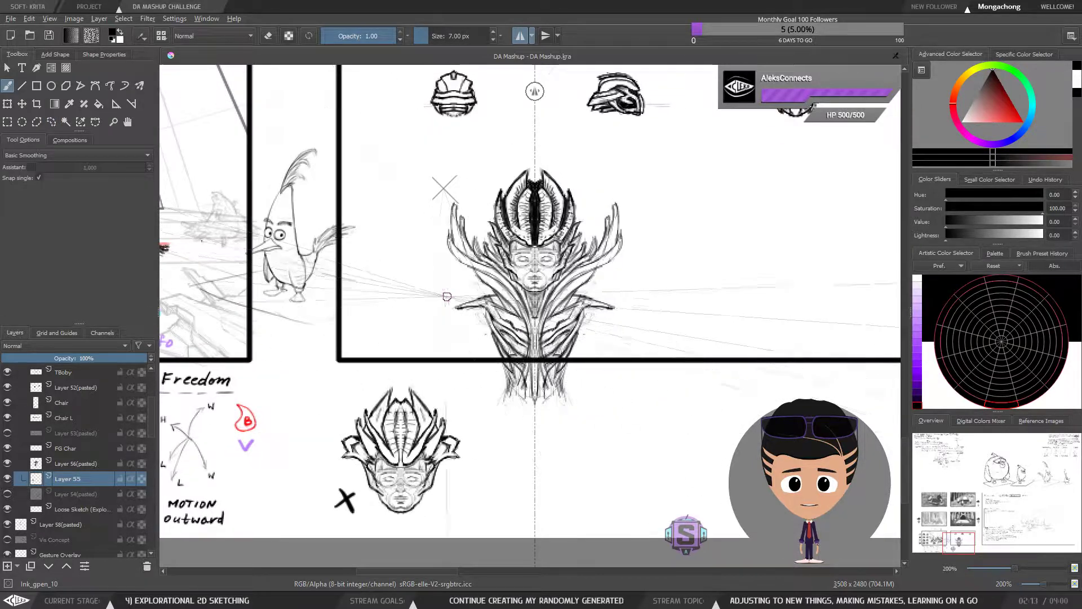
Step: Draw a check mark beside the left armoured figure and delete its mirrored copy with a freehand selection
left_click_drag(429, 276, 442, 275)
key("l")
left_click_drag(659, 263, 657, 294)
key("Delete")
key("b")
key("ctrl+shift+a")
left_click_drag(551, 428, 534, 453)
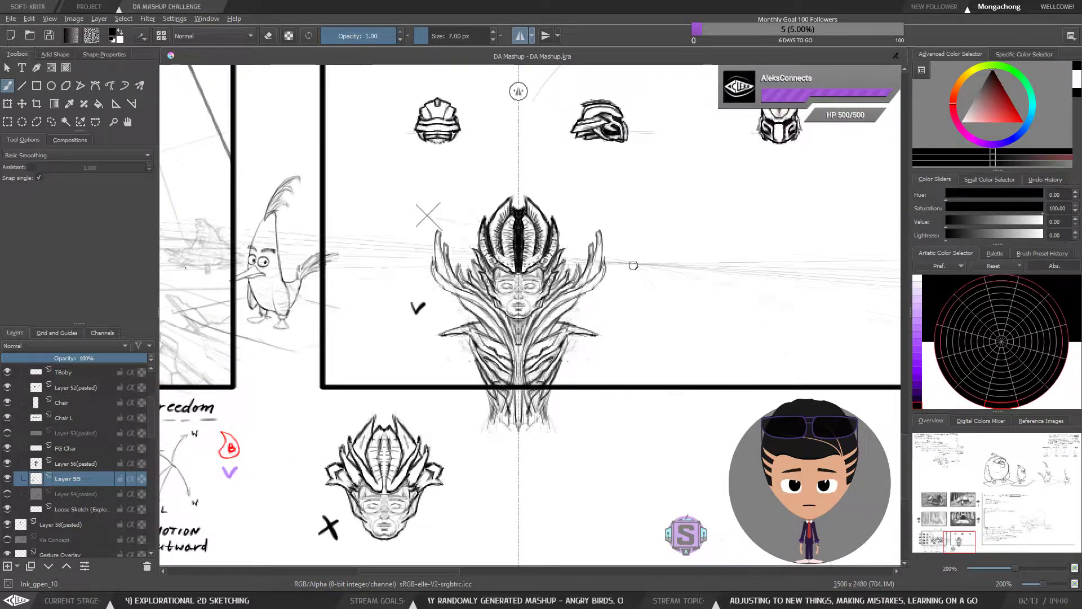
Step: Check the marked designs in a flipped view and examine the whole sheet at 25% zoom
left_click_drag(591, 372, 582, 407)
key("m")
key("m")
key("minus")
key("minus")
key("minus")
key("minus")
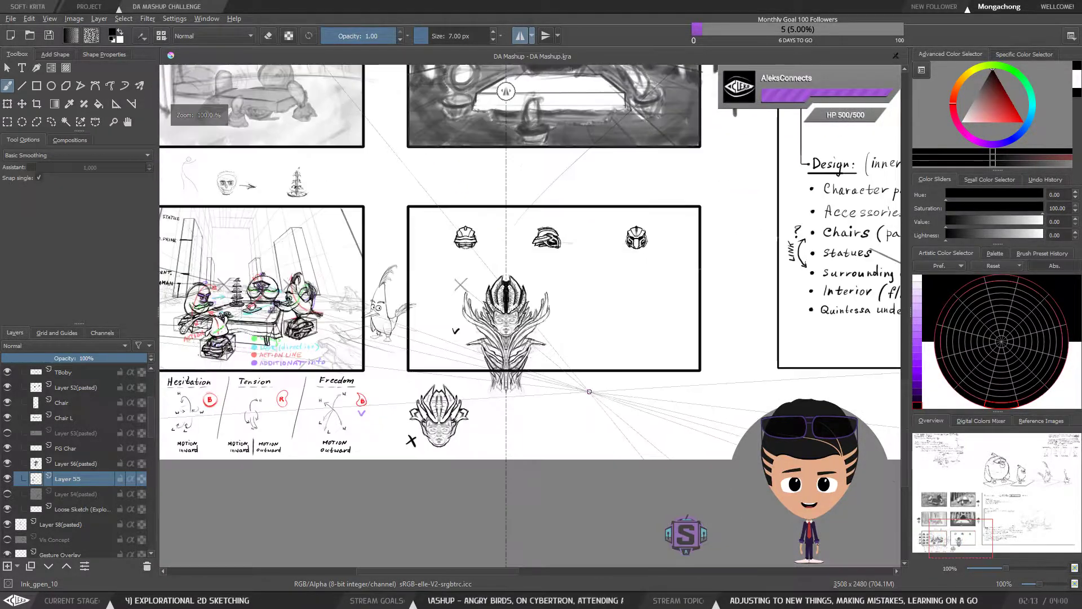
key("minus")
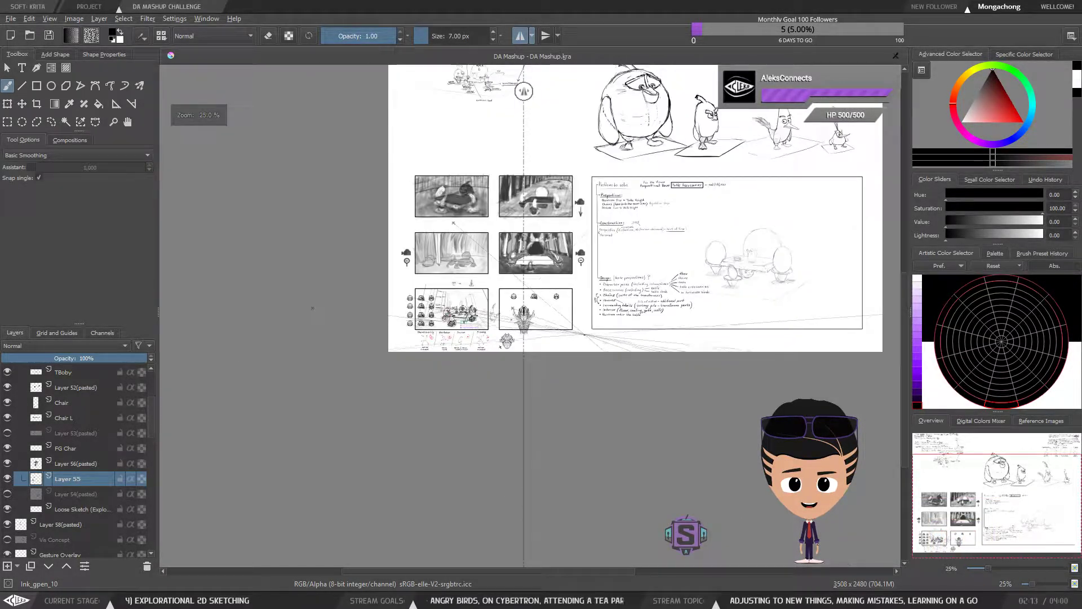
Step: Check the armoured figure and the crossed-out headdress head in a flipped view at 200% zoom
key("plus")
key("plus")
key("plus")
key("plus")
key("plus")
key("plus")
key("minus")
key("m")
key("m")
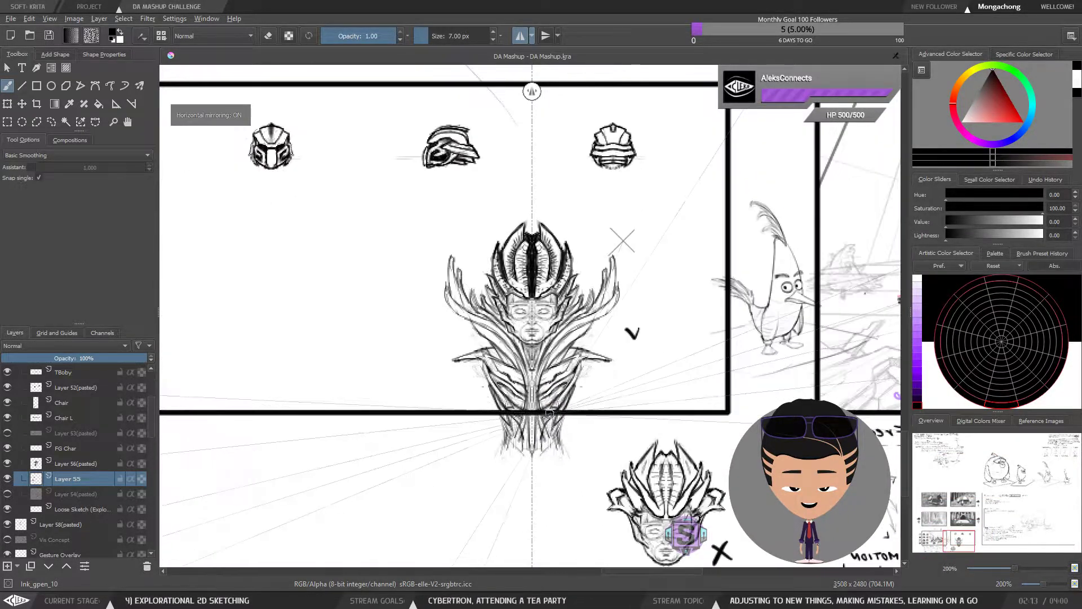
key("minus")
key("plus")
mouse_move(556, 402)
left_mouse_down()
mouse_move(569, 386)
mouse_move(566, 400)
left_mouse_up()
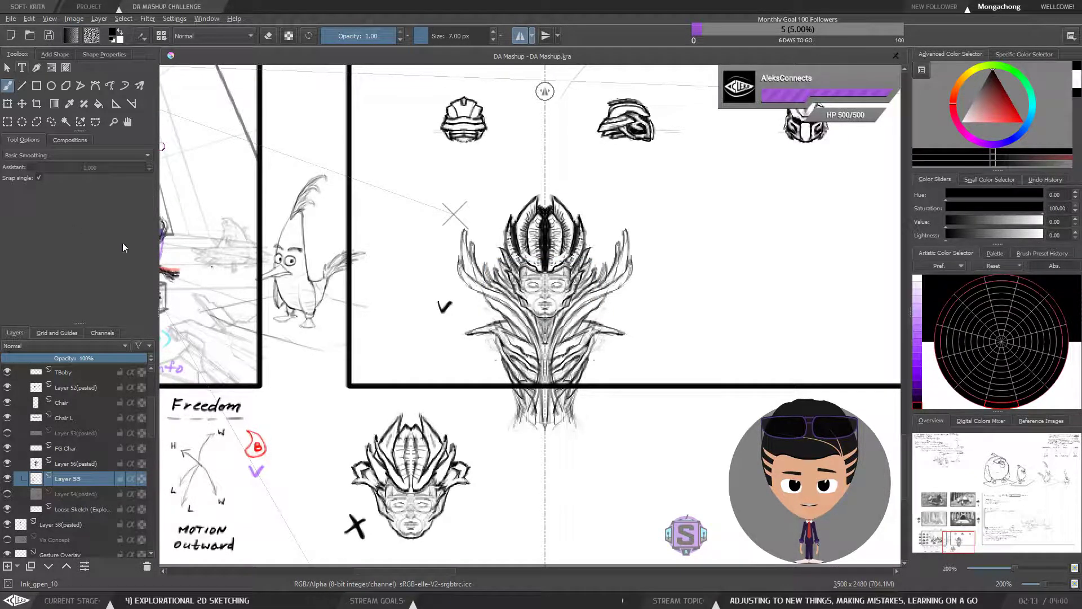
Step: Examine the tea party composition panel, its seated birds and the motion notes beneath it
scroll(294, 259, "down", 2)
left_click_drag(161, 297, 494, 312)
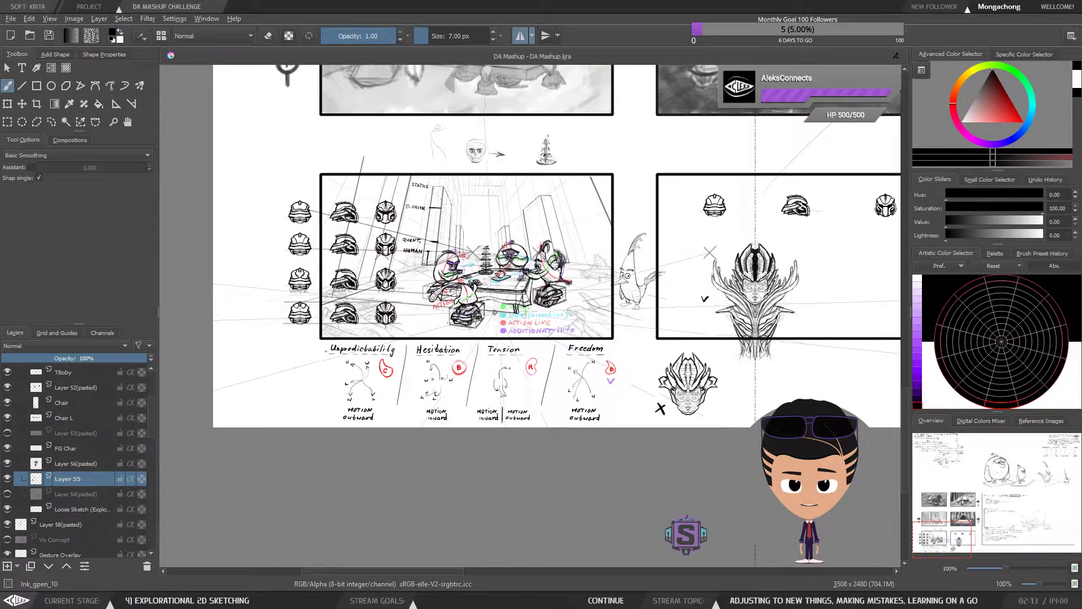
scroll(494, 311, "up", 2)
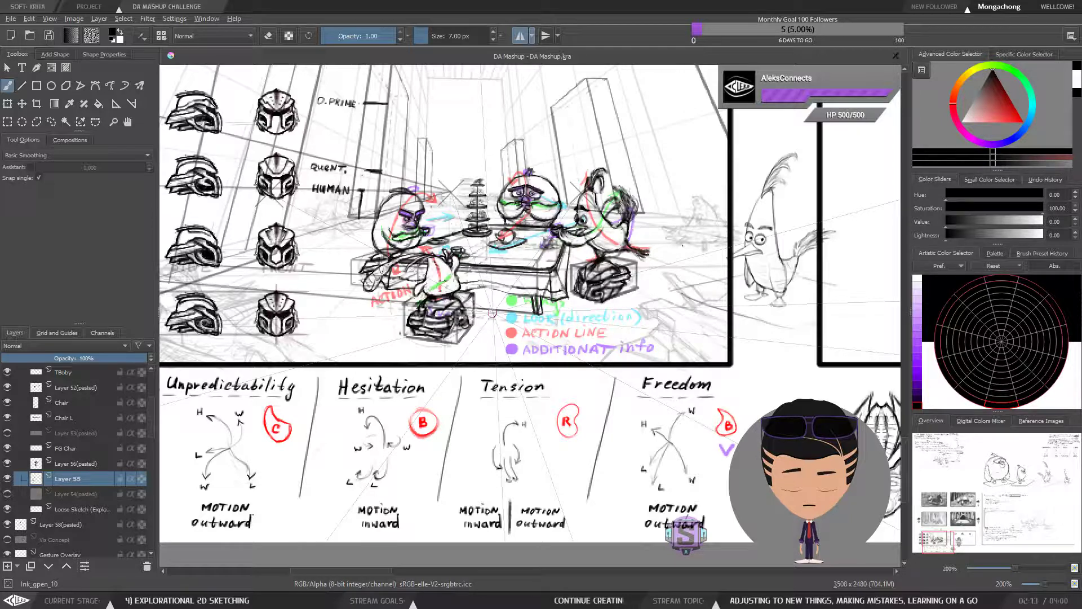
scroll(492, 313, "down", 2)
scroll(446, 261, "up", 1)
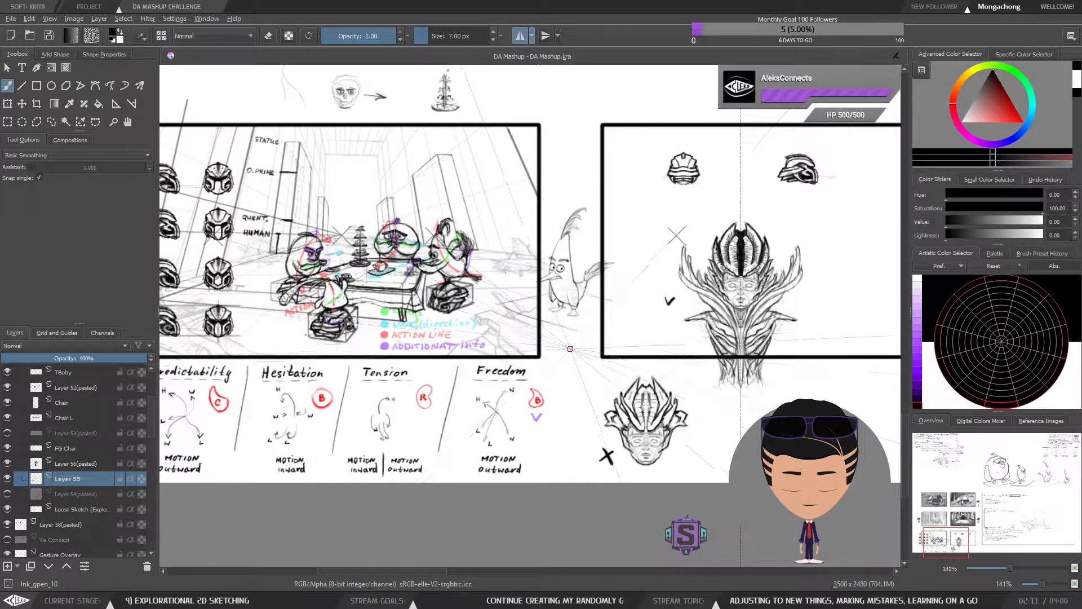
scroll(572, 350, "left", 3)
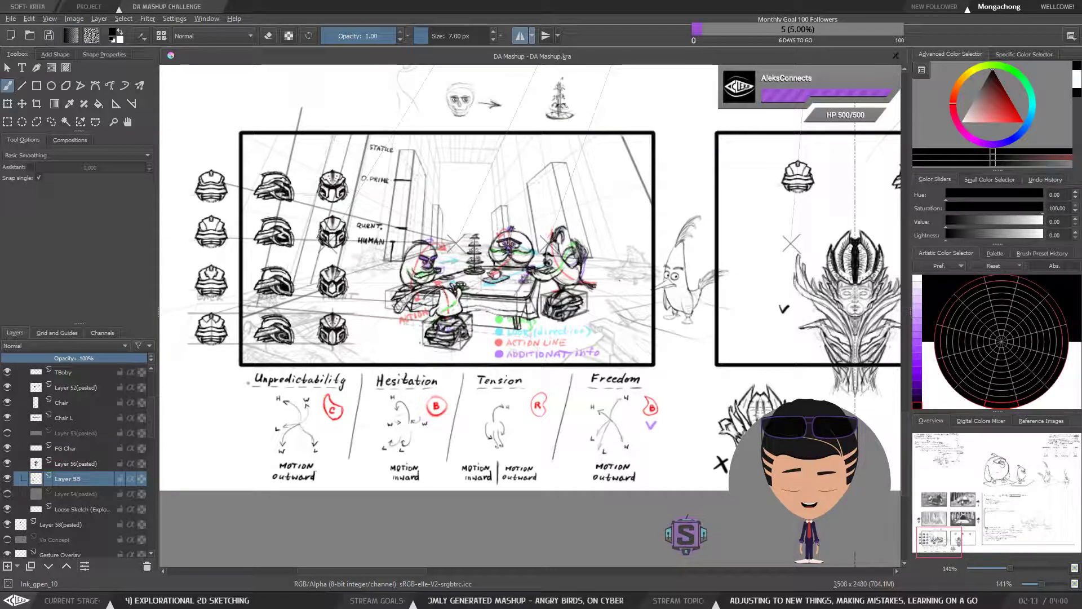
scroll(414, 303, "up", 1)
left_click_drag(563, 404, 505, 357)
scroll(505, 358, "up", 1)
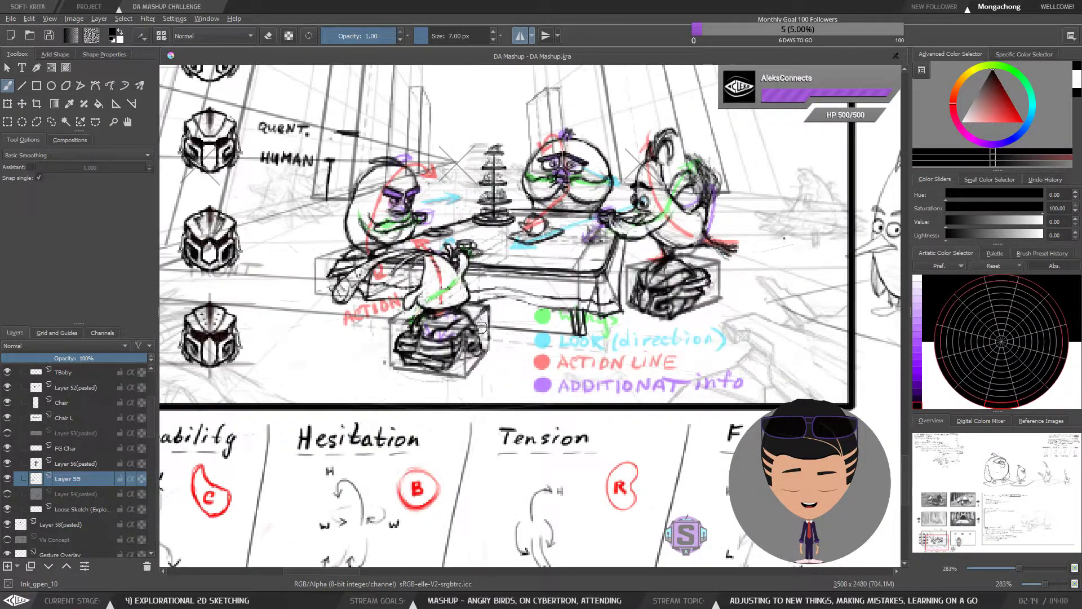
scroll(469, 387, "down", 2)
left_click_drag(426, 388, 386, 406)
scroll(385, 284, "up", 3)
scroll(384, 283, "down", 2)
left_click_drag(616, 390, 515, 363)
left_click_drag(323, 454, 415, 399)
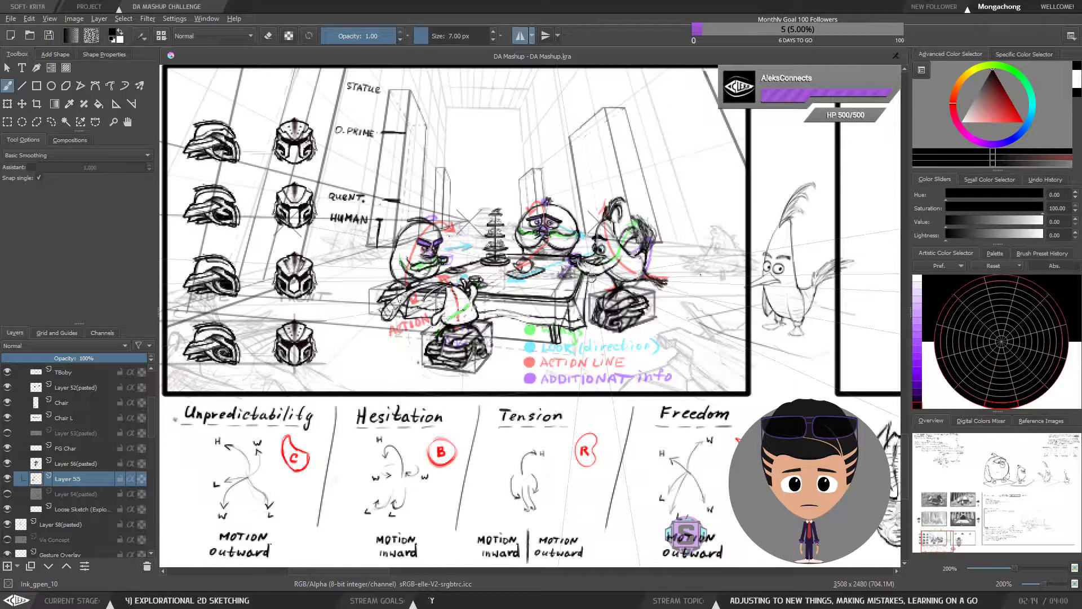
mouse_move(643, 333)
left_mouse_down()
mouse_move(614, 347)
mouse_move(592, 382)
left_mouse_up()
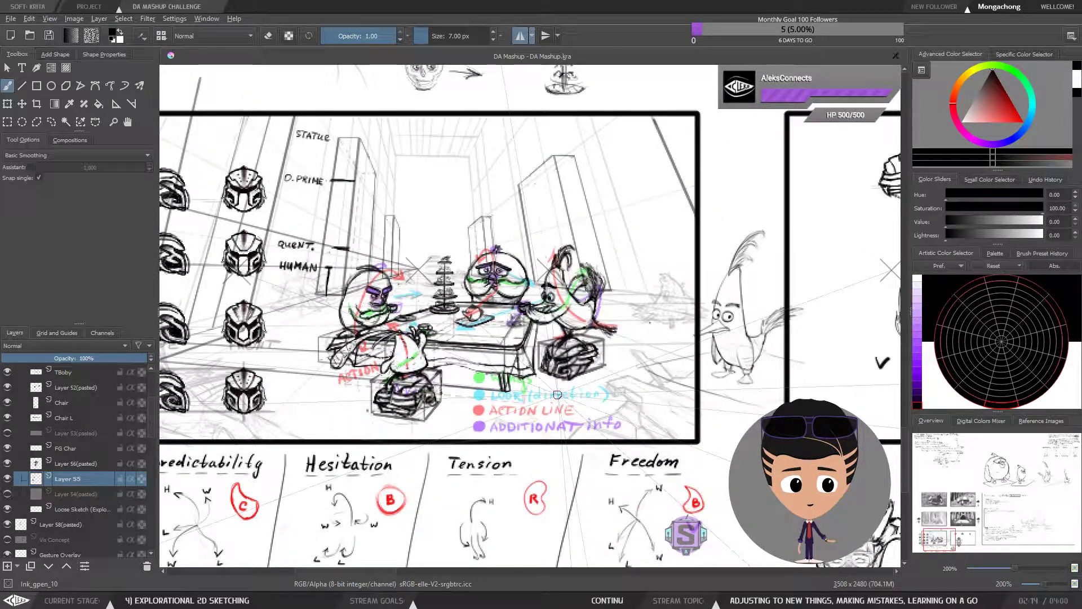
scroll(558, 394, "down", 1)
left_click_drag(679, 366, 652, 340)
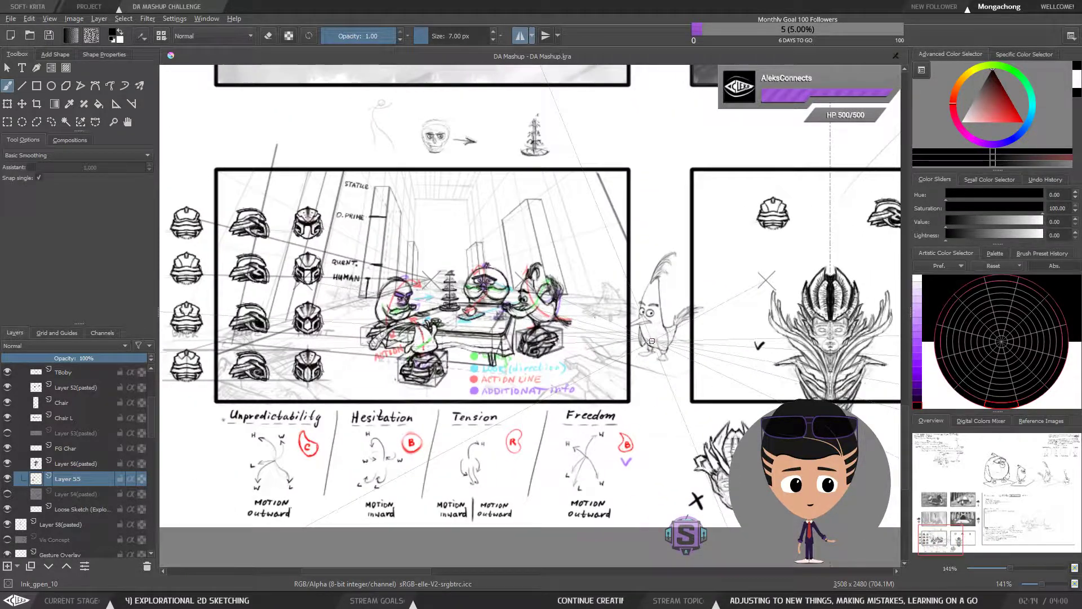
Step: Compare the marked headdress designs and the helmets above them with the neighbouring tea party panel
left_click_drag(774, 349, 703, 331)
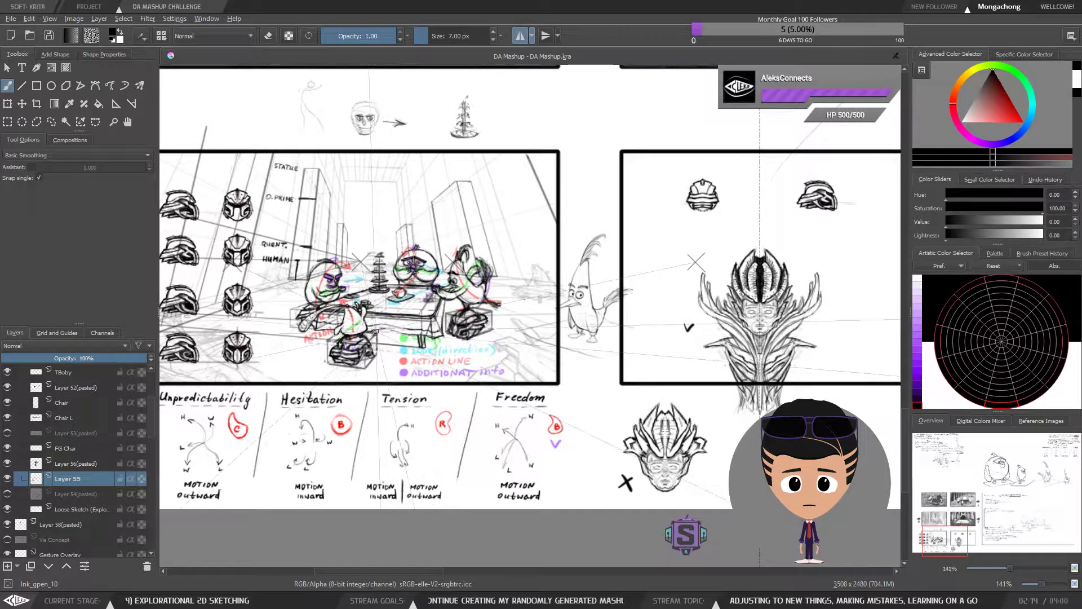
left_click_drag(450, 355, 538, 409)
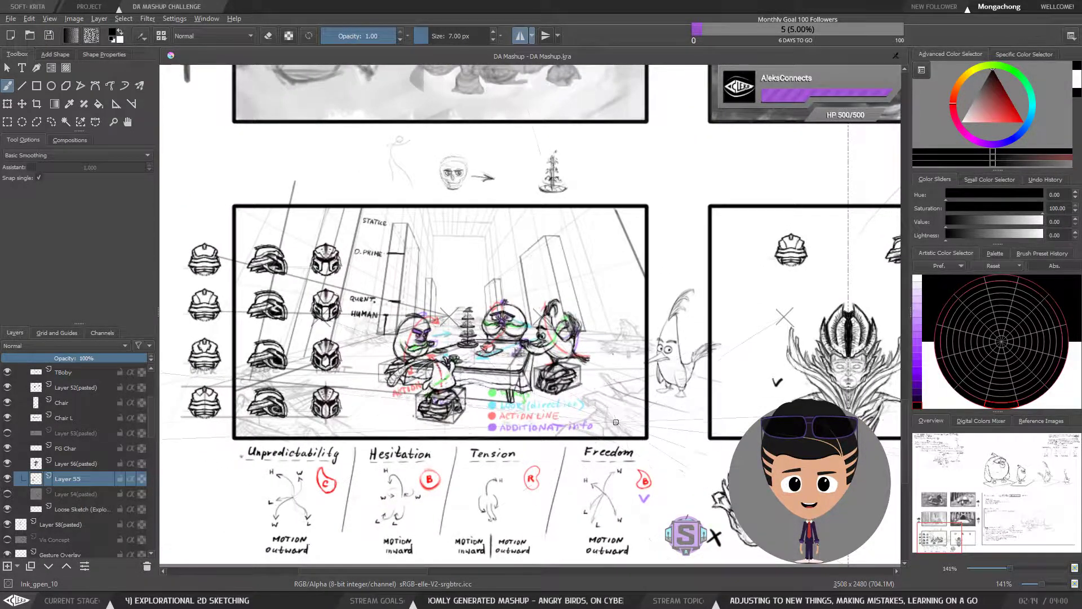
left_click_drag(607, 417, 611, 405)
left_click_drag(700, 429, 456, 413)
scroll(713, 347, "up", 2)
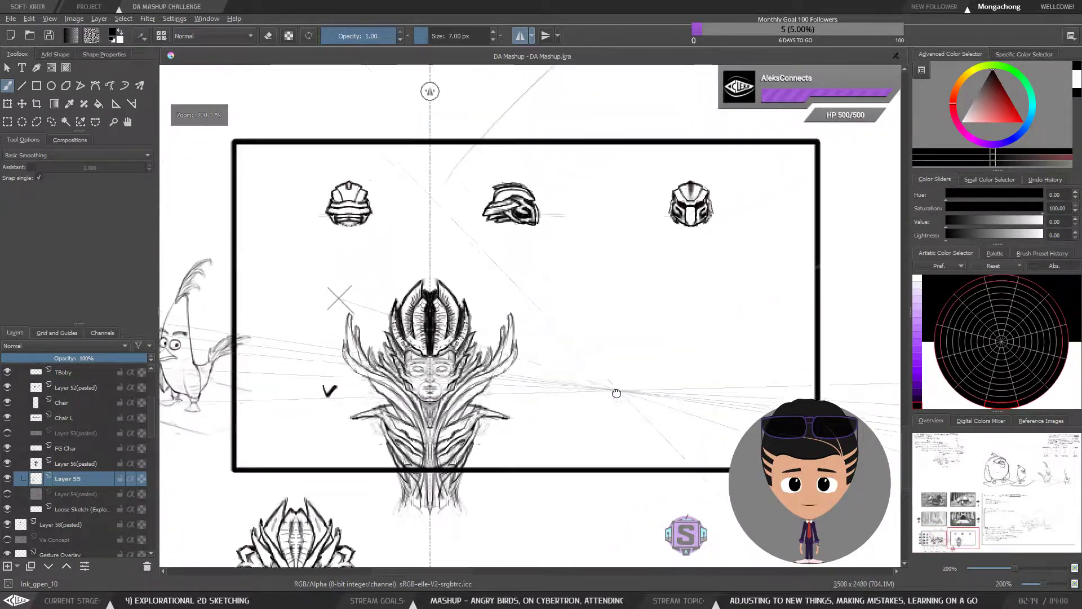
left_click_drag(512, 298, 594, 240)
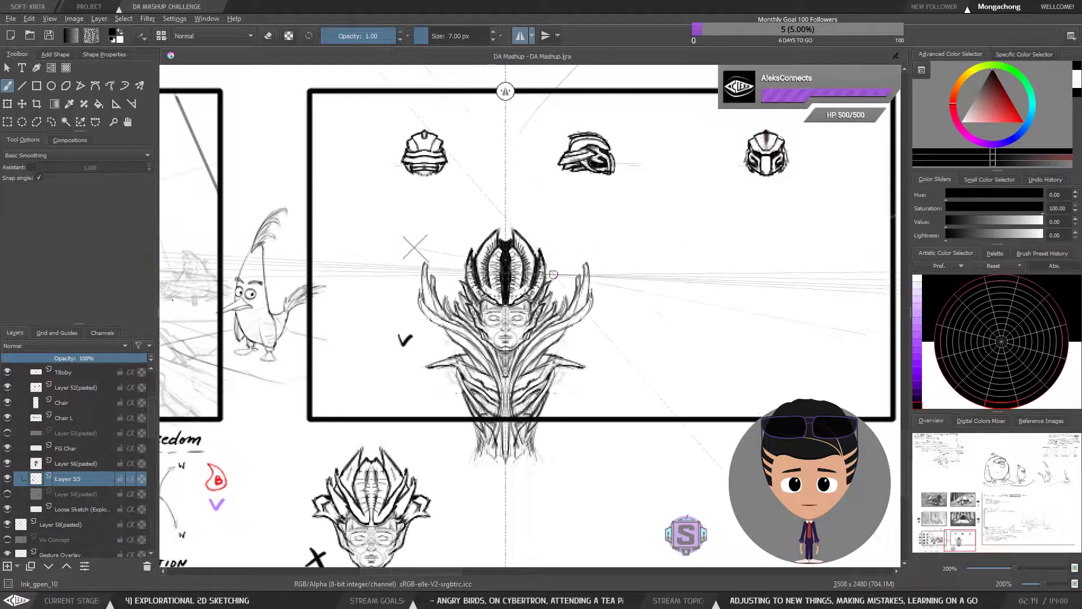
left_click_drag(544, 276, 729, 227)
scroll(673, 295, "down", 1)
left_click_drag(563, 310, 677, 315)
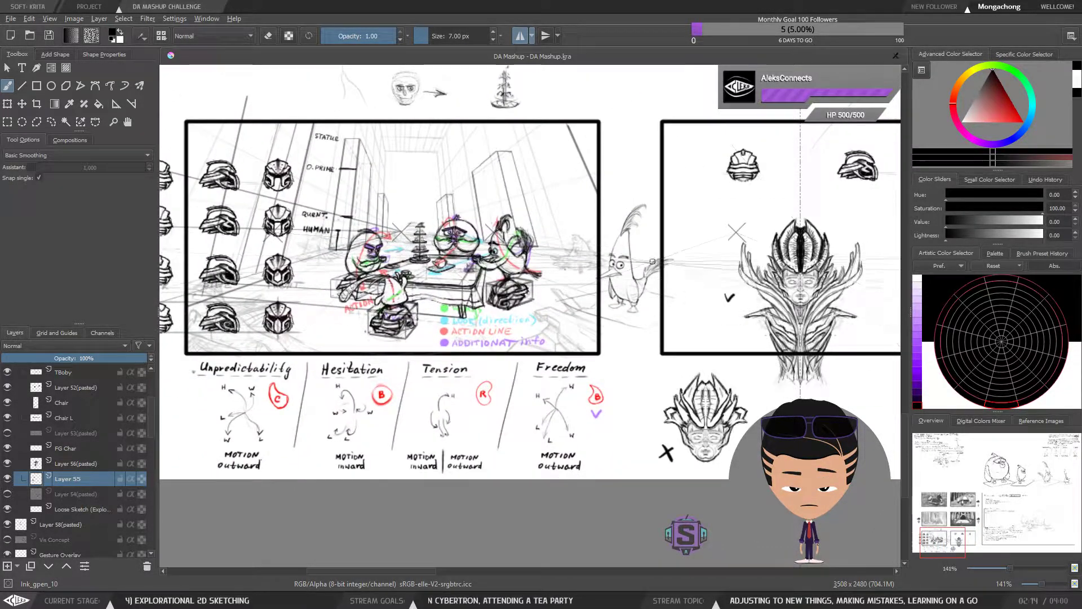
Step: Examine the rows of helmet variations beside the tea party scene and the surrounding composition
left_click_drag(197, 328, 376, 344)
scroll(376, 344, "up", 2)
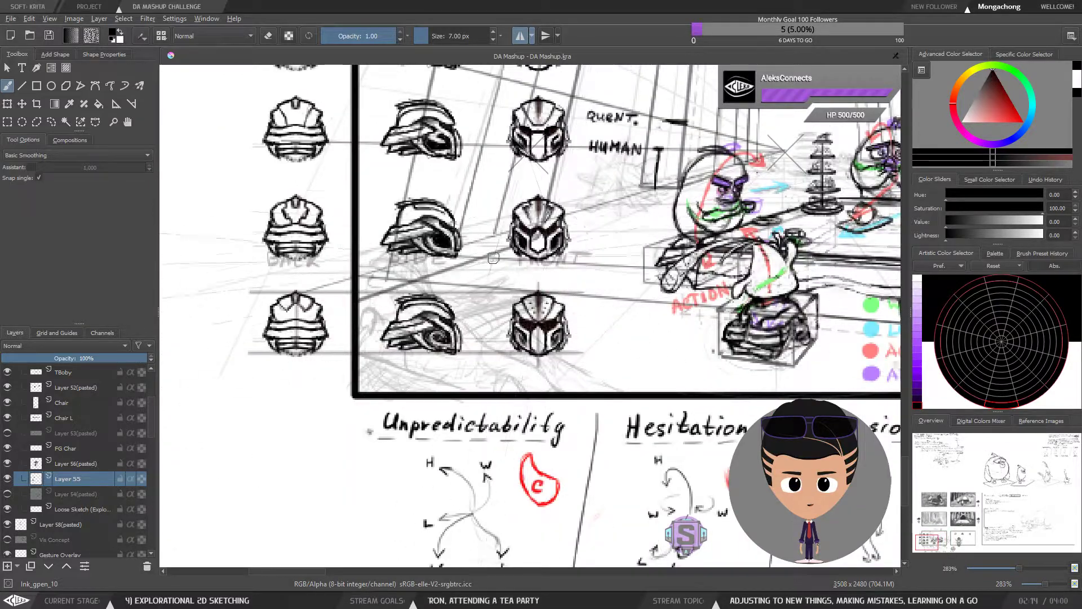
left_click_drag(511, 252, 494, 305)
left_click_drag(817, 299, 245, 287)
left_click_drag(868, 288, 541, 335)
scroll(413, 283, "down", 2)
scroll(476, 332, "up", 2)
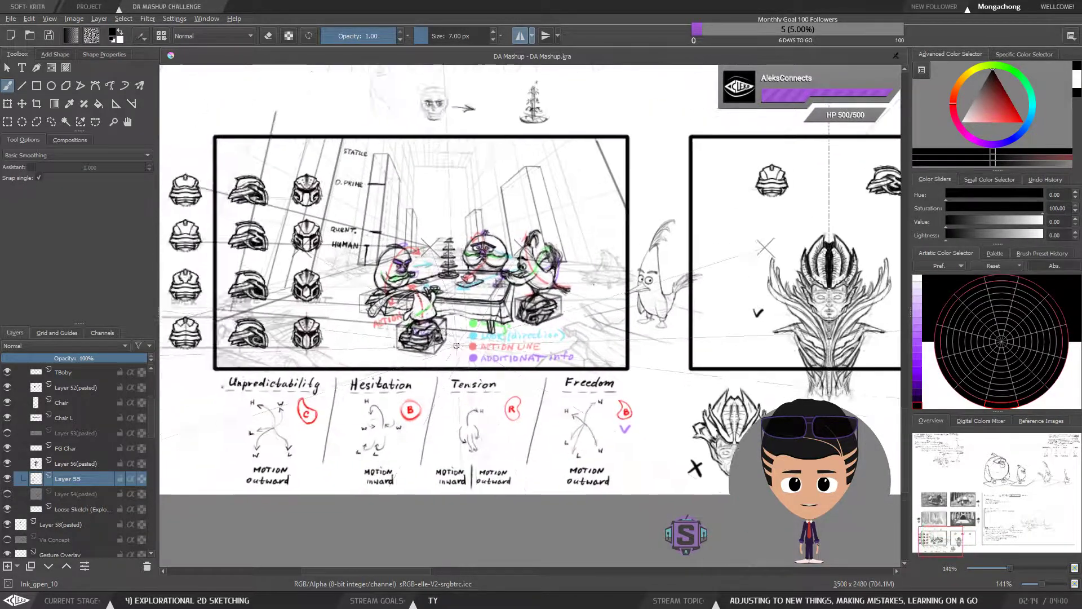
scroll(499, 347, "down", 2)
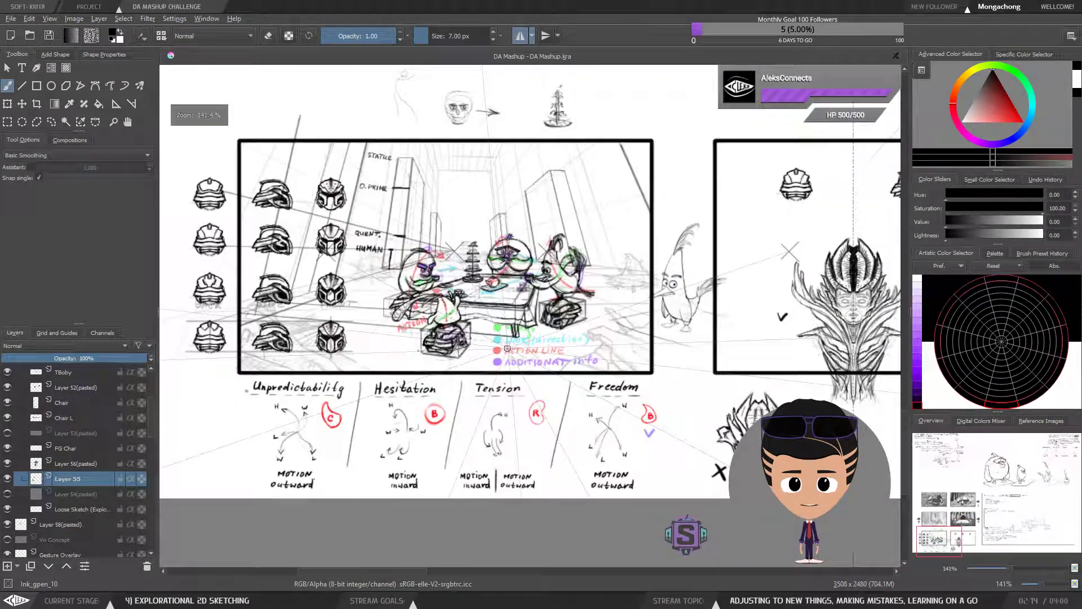
Step: Compare the check-marked armoured figure with the birds seated around the tea table
left_click_drag(665, 331, 295, 279)
scroll(479, 316, "up", 2)
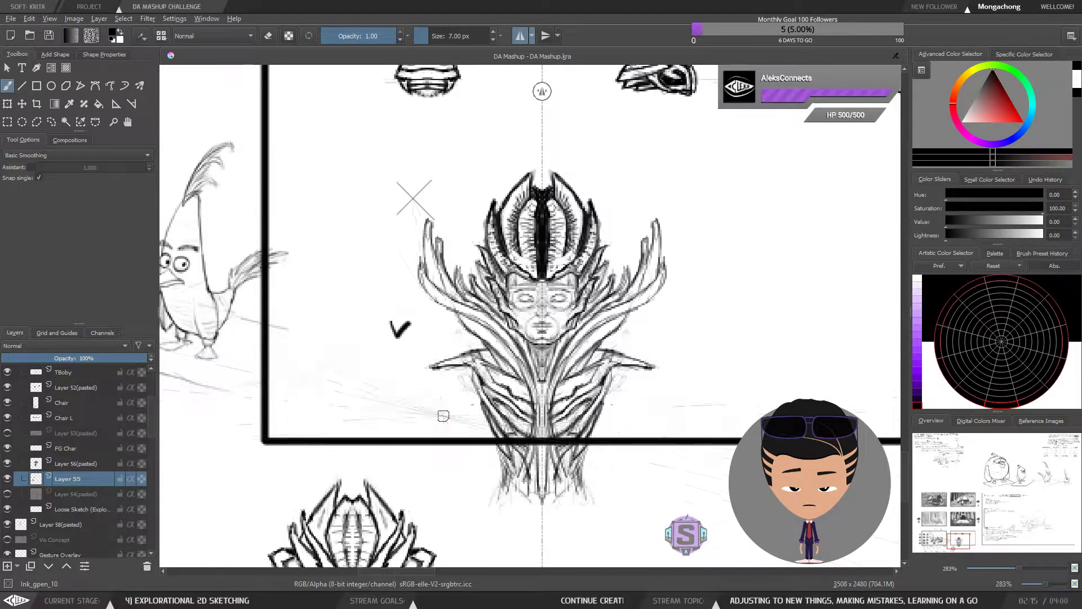
scroll(437, 297, "down", 1)
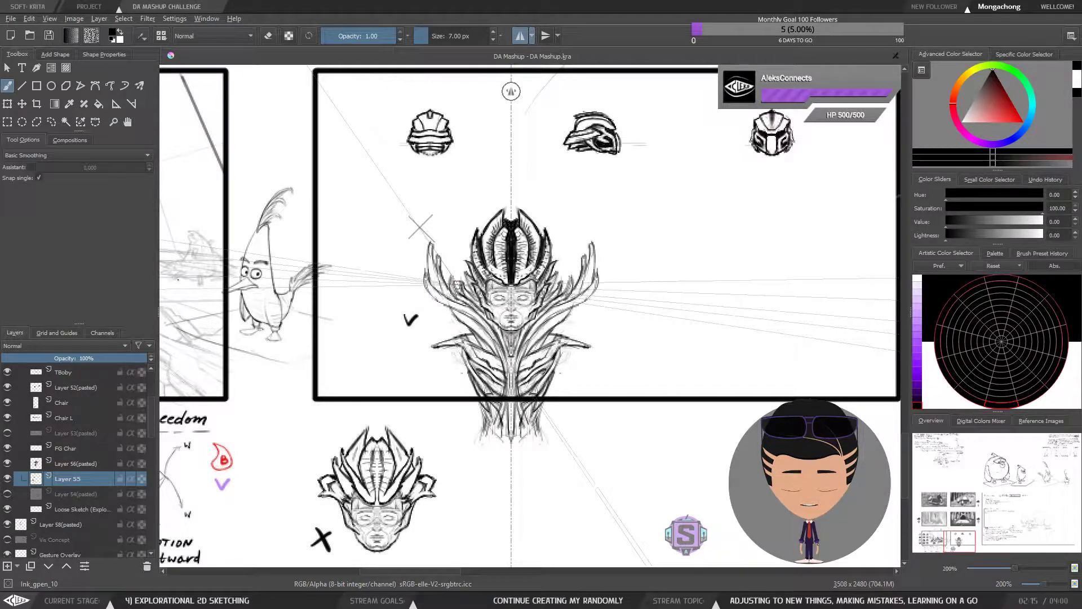
left_click_drag(457, 284, 752, 219)
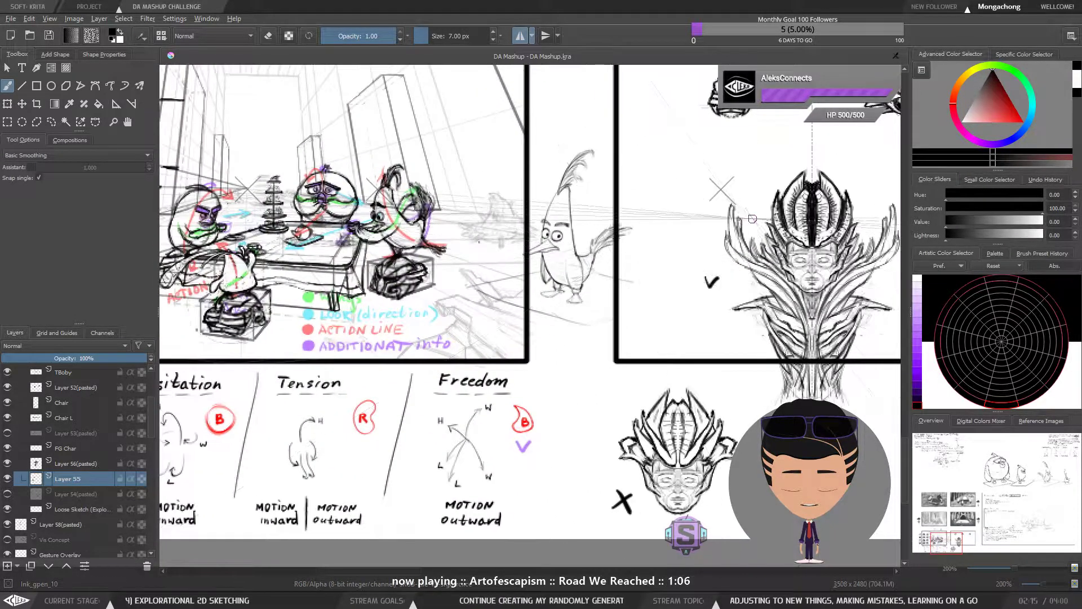
left_click_drag(316, 303, 269, 291)
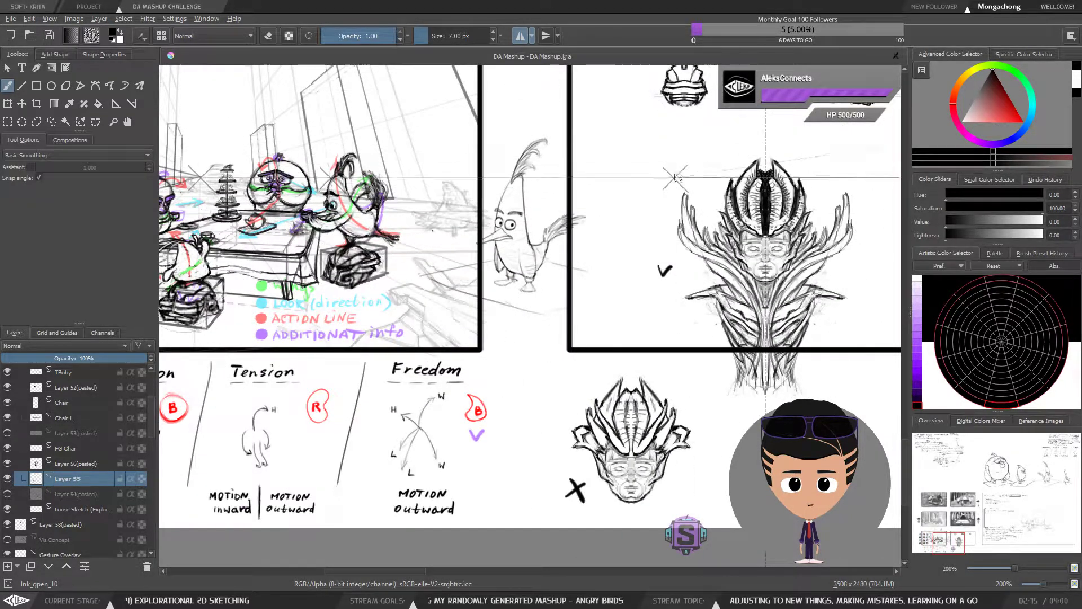
left_click_drag(492, 303, 687, 304)
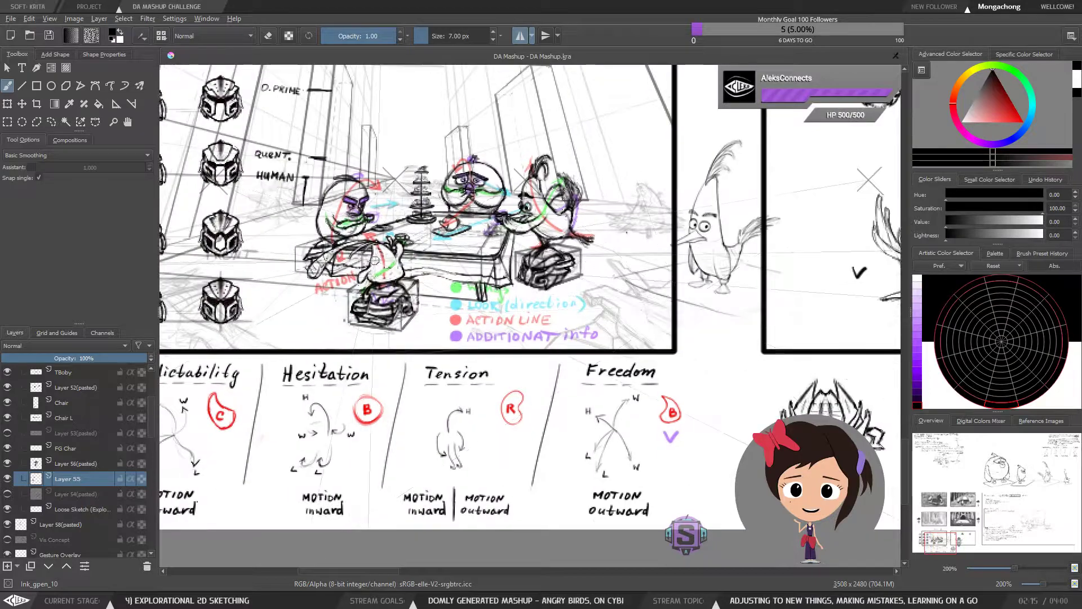
scroll(375, 259, "up", 1)
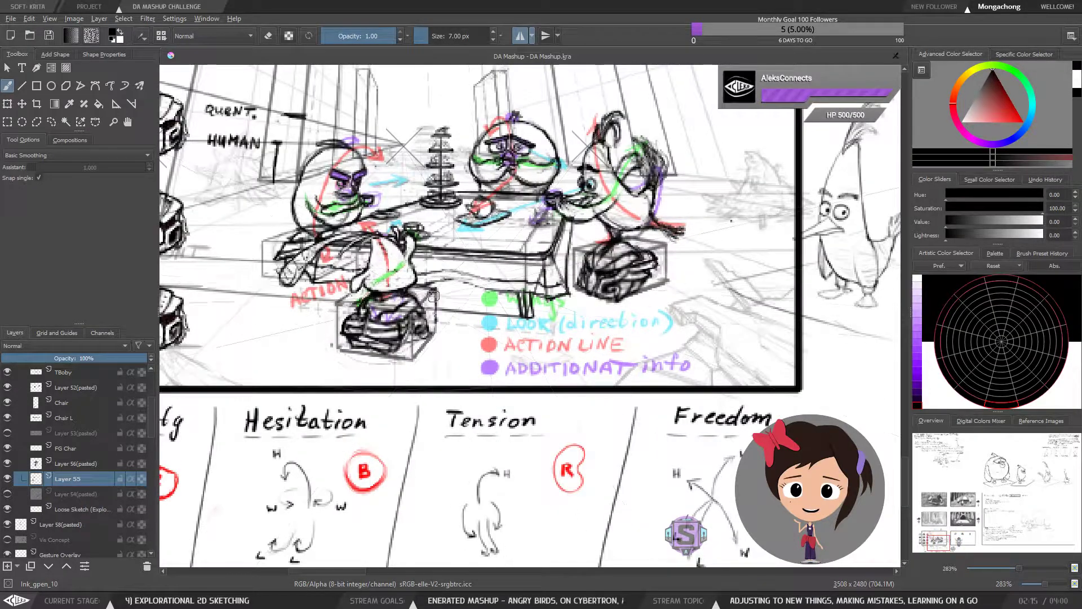
mouse_move(453, 289)
left_mouse_down()
mouse_move(513, 242)
mouse_move(662, 378)
mouse_move(591, 293)
mouse_move(603, 312)
mouse_move(542, 319)
mouse_move(562, 330)
left_mouse_up()
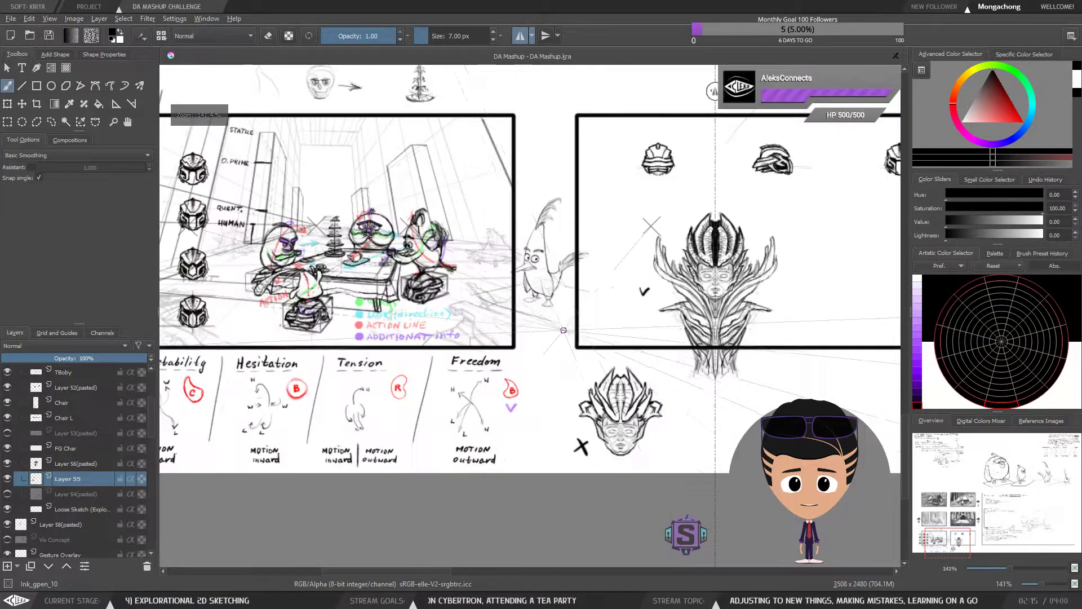
Step: Examine the check-marked armoured figure up close and within its whole sketch panel
scroll(683, 327, "up", 3)
left_click_drag(753, 319, 500, 367)
scroll(500, 367, "down", 1)
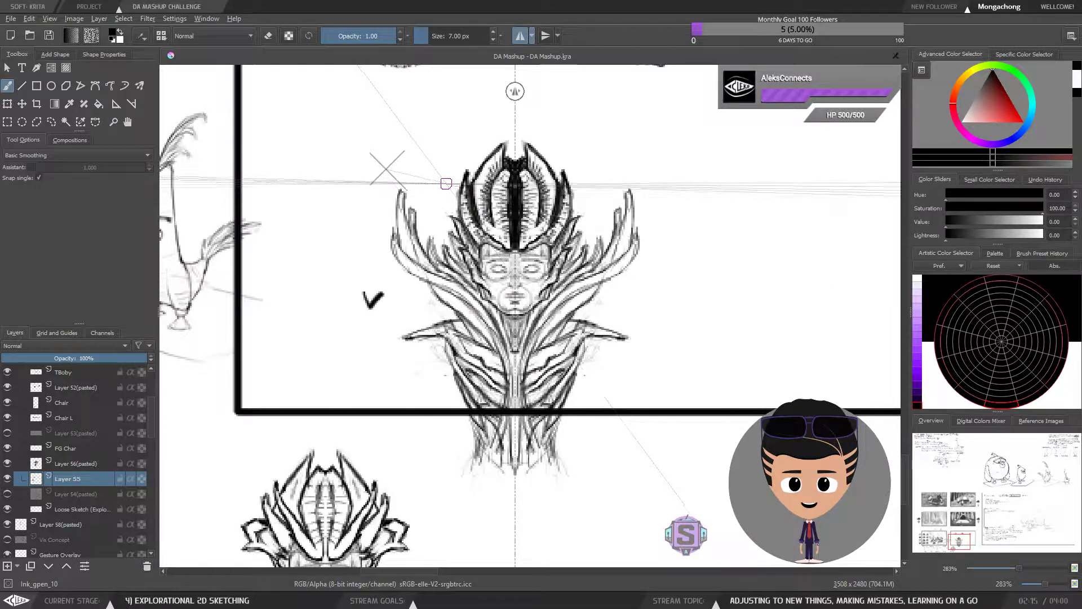
scroll(447, 185, "down", 4)
scroll(387, 264, "up", 3)
left_click_drag(337, 255, 387, 264)
scroll(387, 263, "up", 1)
scroll(386, 264, "down", 3)
scroll(568, 305, "up", 2)
left_click_drag(567, 305, 441, 308)
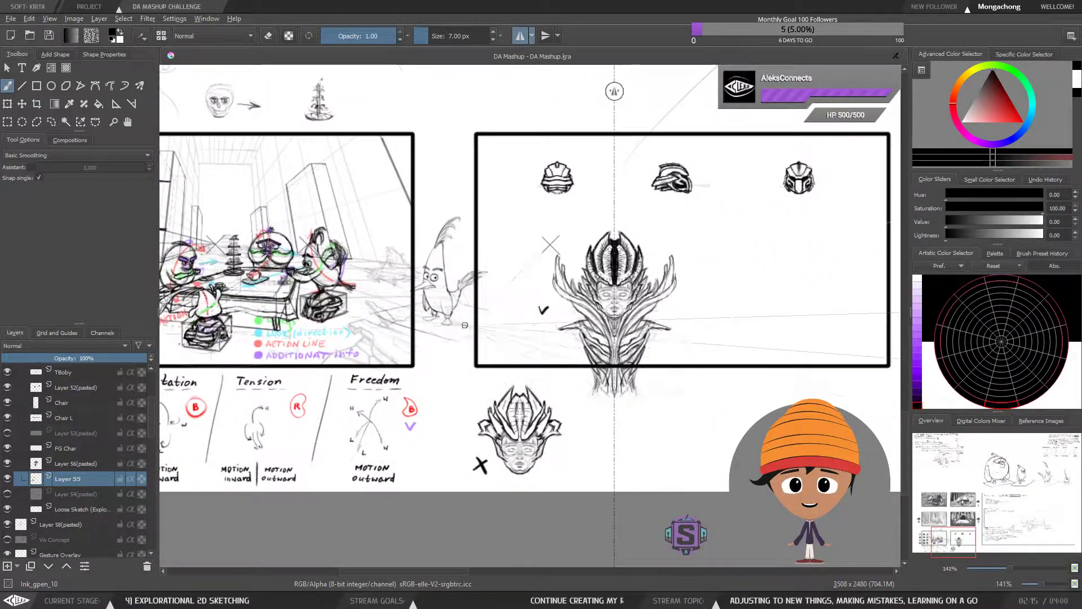
scroll(582, 301, "up", 1)
left_click_drag(494, 352, 375, 398)
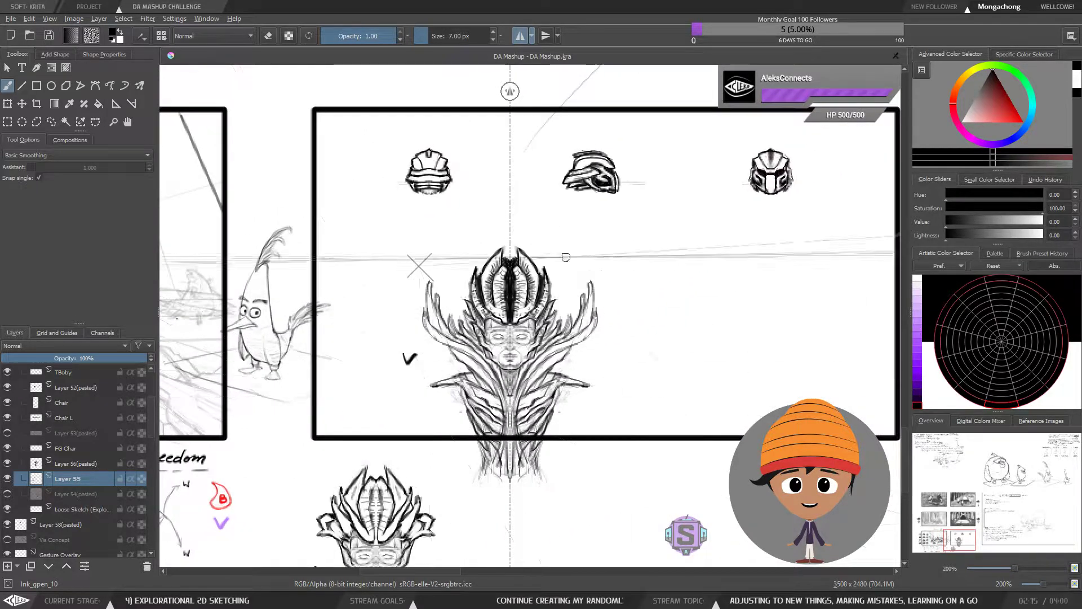
Step: Compare the check-marked armoured figure with the crossed-out headdress head below the panel
left_click_drag(525, 254, 497, 206)
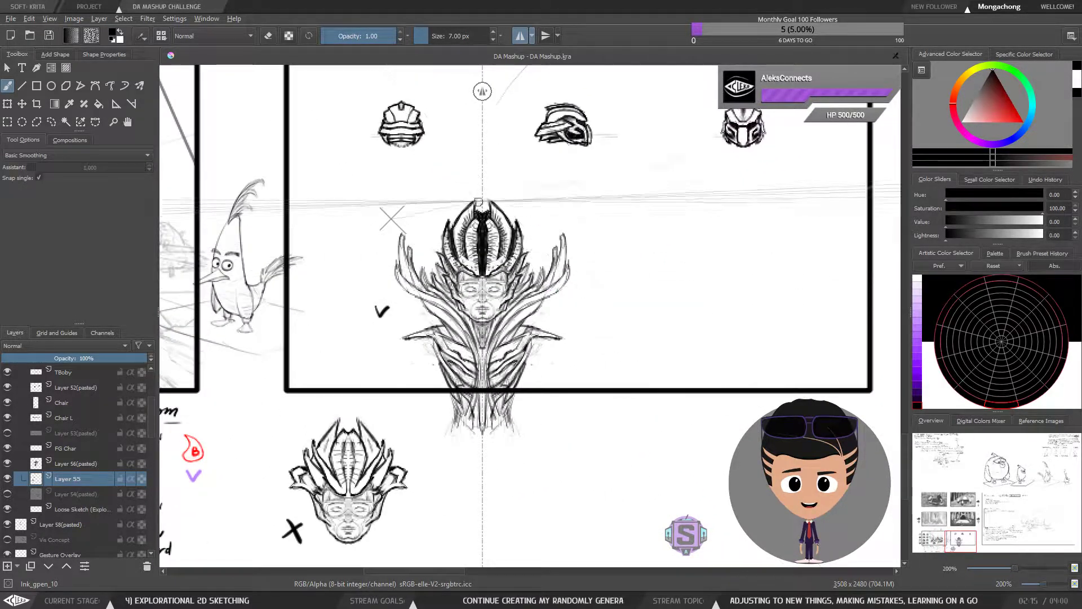
left_click_drag(512, 458, 596, 390)
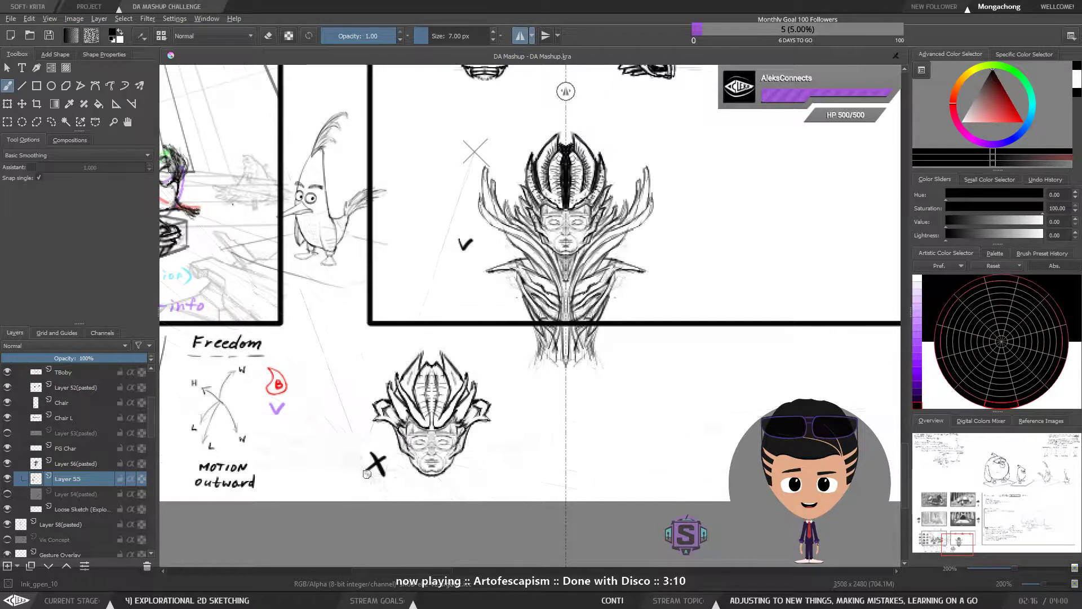
left_click_drag(552, 226, 537, 257)
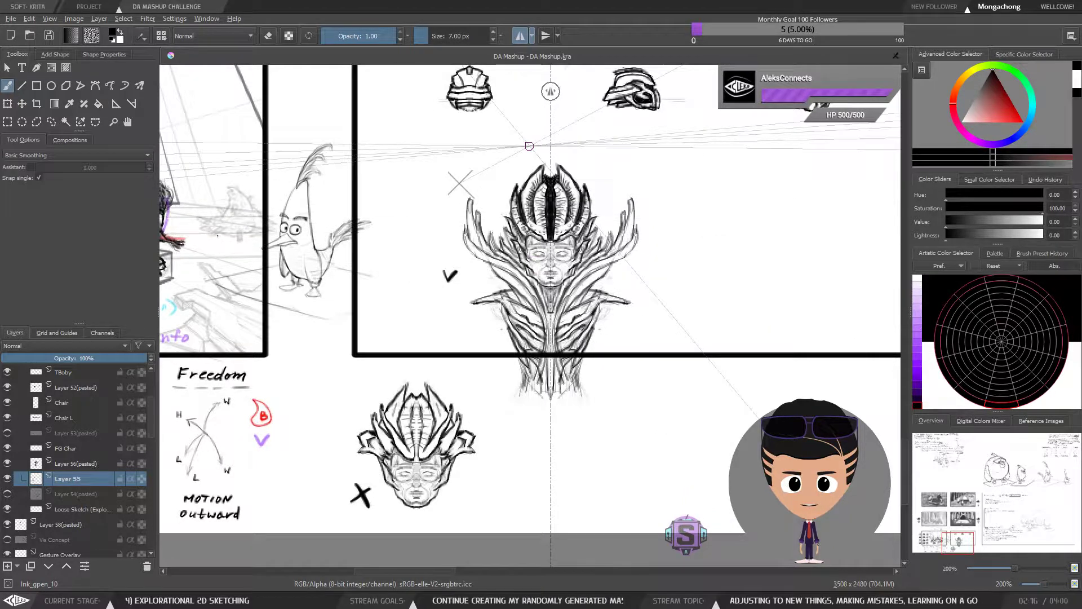
scroll(534, 158, "up", 3)
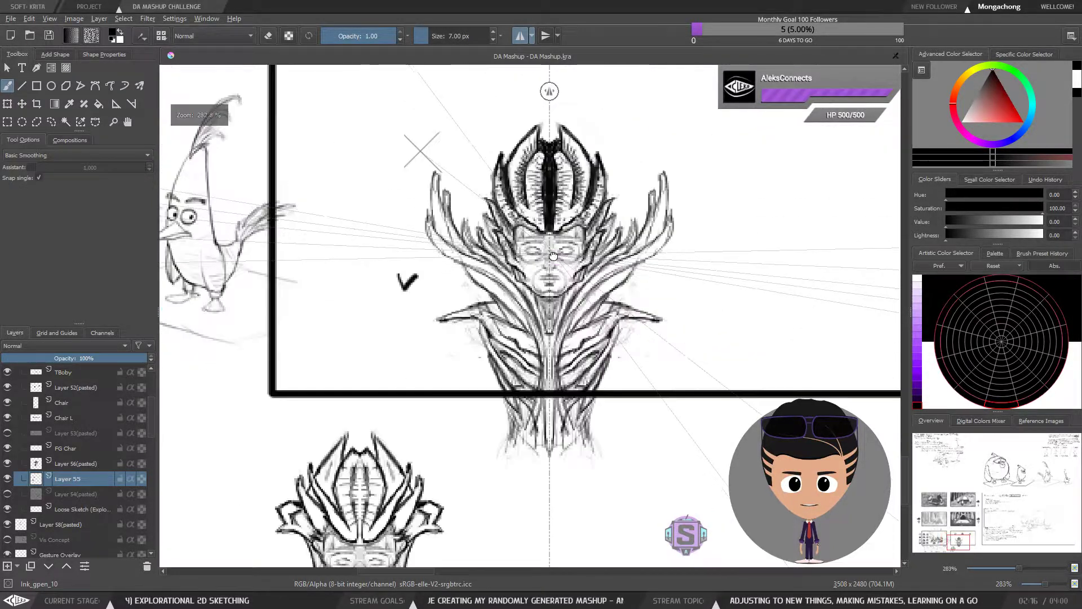
scroll(476, 222, "down", 1)
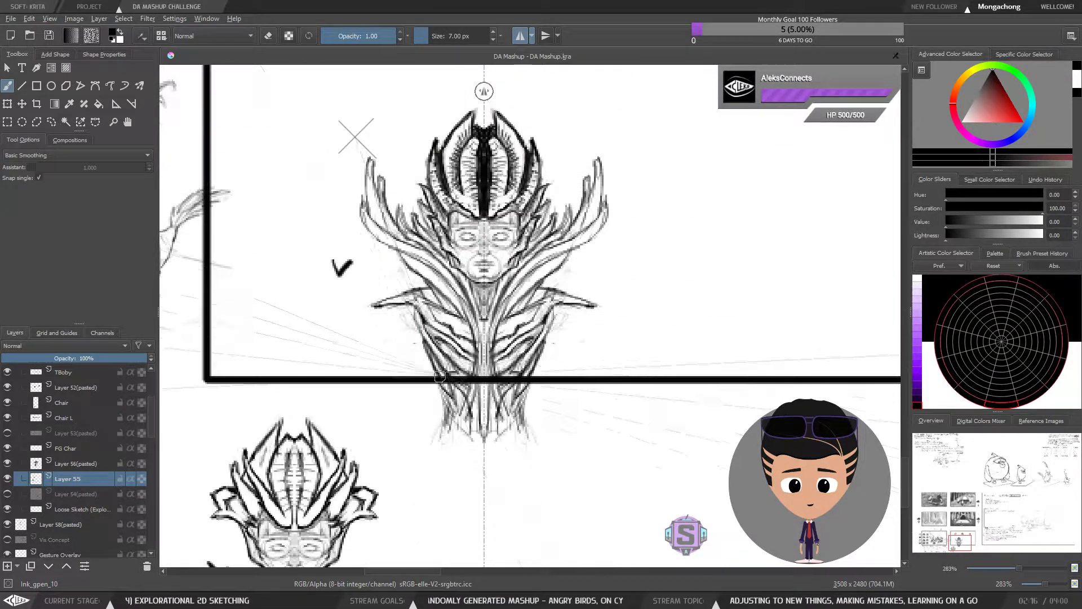
left_click_drag(462, 357, 529, 261)
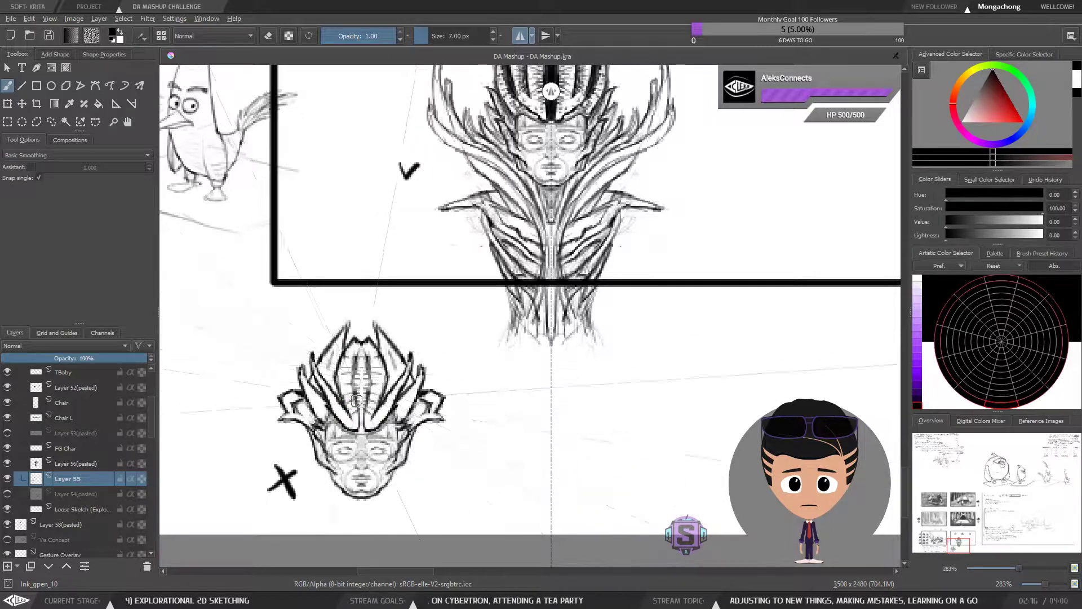
left_click_drag(485, 331, 421, 479)
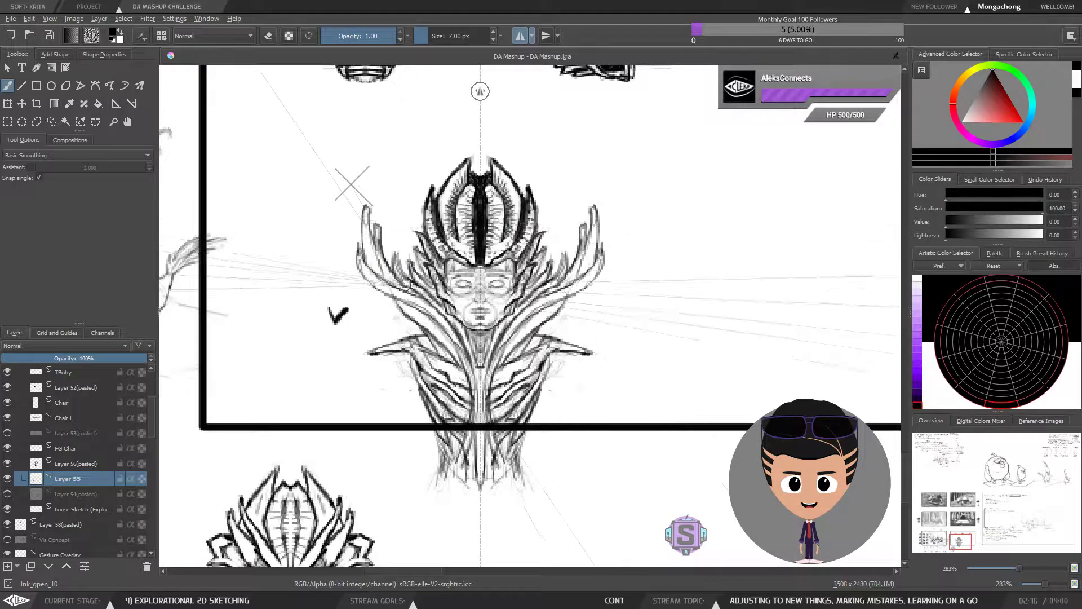
Step: Examine the check-marked armoured figure's headdress and body armour alongside the crossed-out headdress head below the panel
left_click_drag(567, 338, 562, 270)
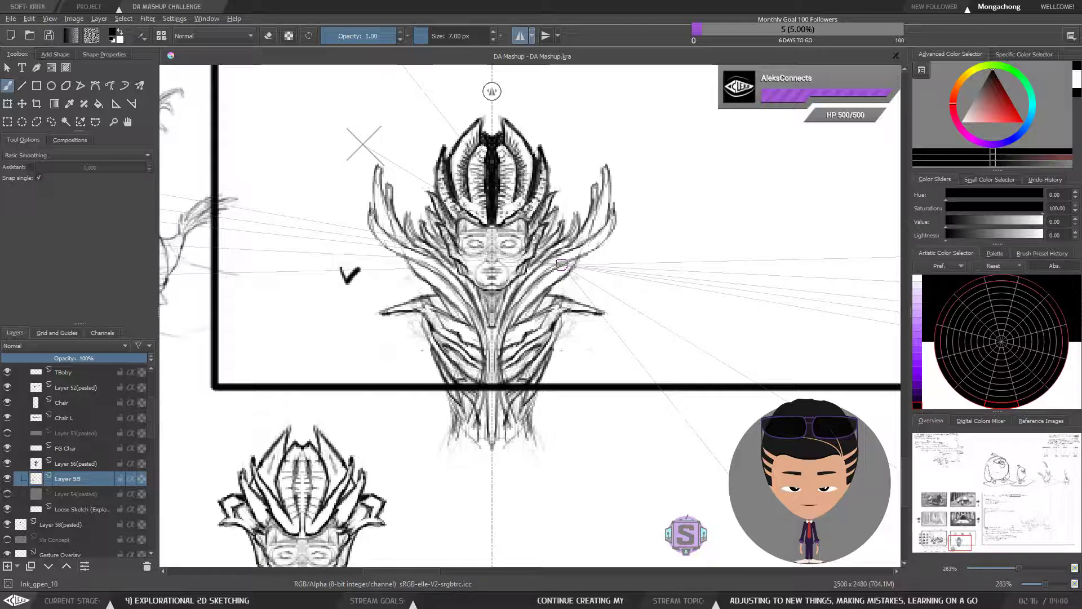
scroll(532, 345, "down", 1)
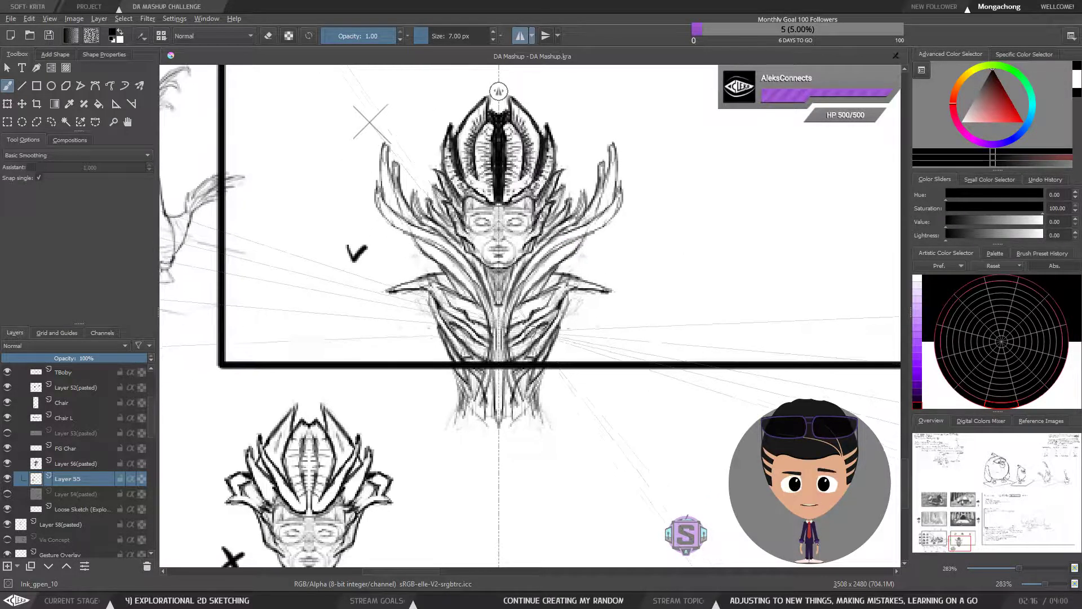
scroll(482, 274, "up", 3)
scroll(480, 274, "down", 2)
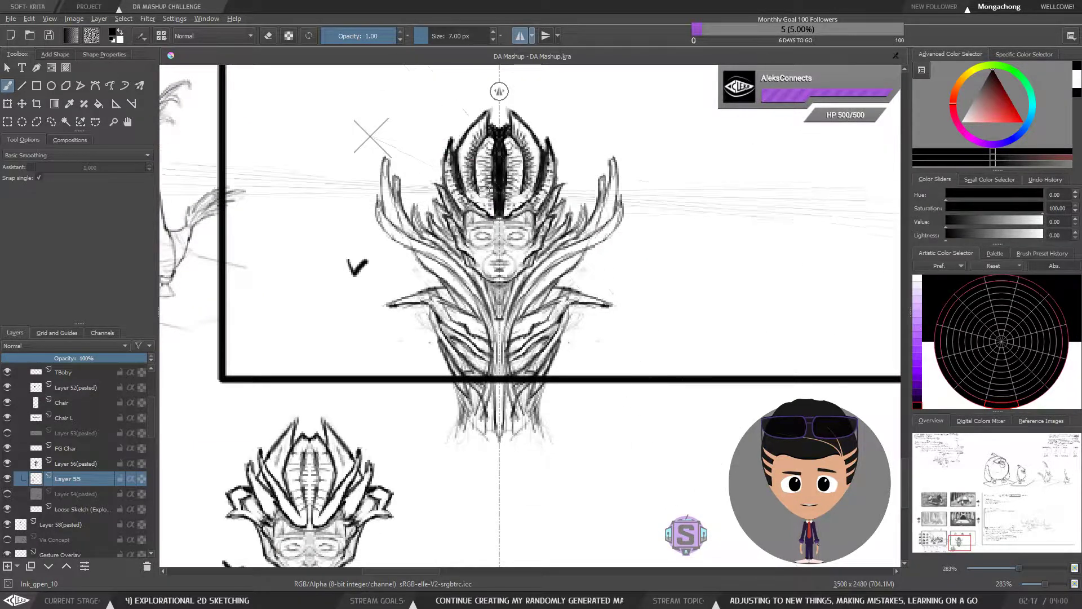
scroll(427, 203, "down", 3)
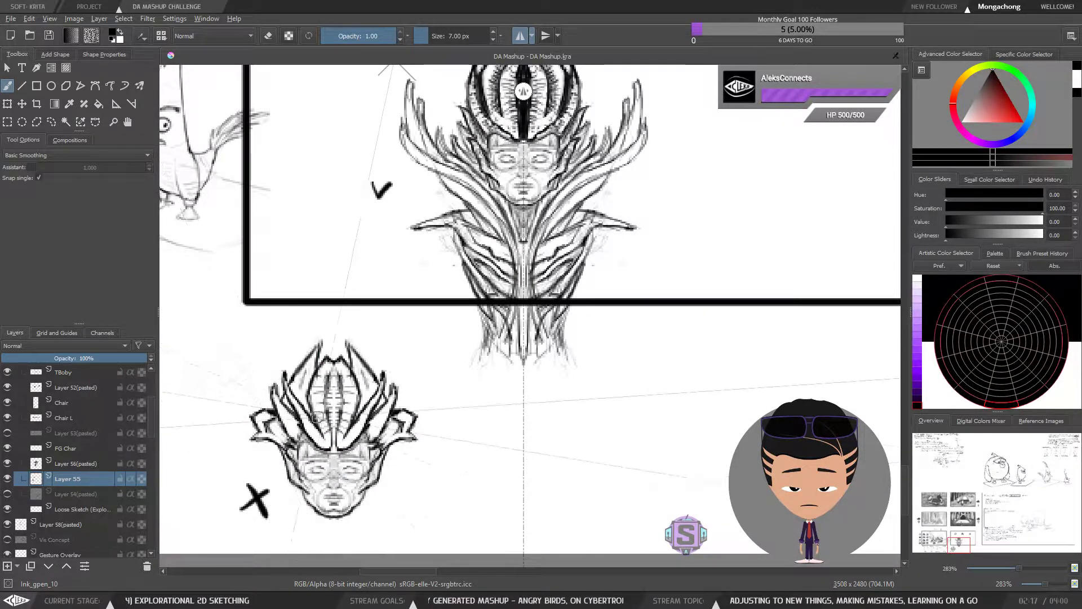
scroll(483, 338, "down", 3)
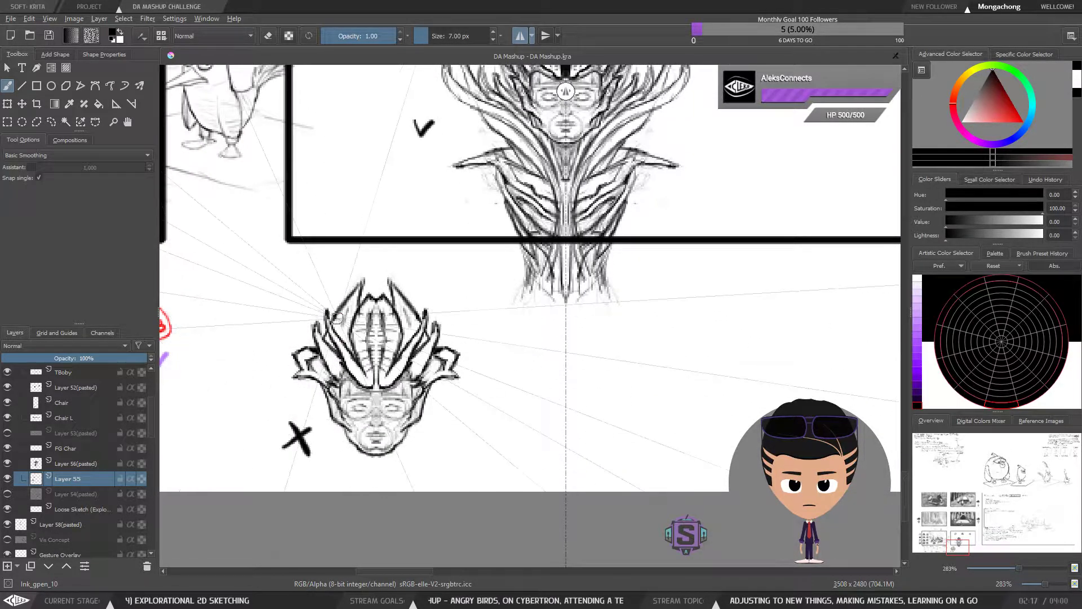
key("l")
mouse_move(491, 349)
left_mouse_down()
mouse_move(417, 271)
mouse_move(311, 291)
mouse_move(282, 396)
mouse_move(316, 443)
mouse_move(406, 479)
mouse_move(485, 406)
mouse_move(495, 366)
left_mouse_up()
mouse_move(681, 133)
left_mouse_down()
mouse_move(554, 401)
mouse_move(571, 273)
mouse_move(578, 313)
left_mouse_up()
key("b")
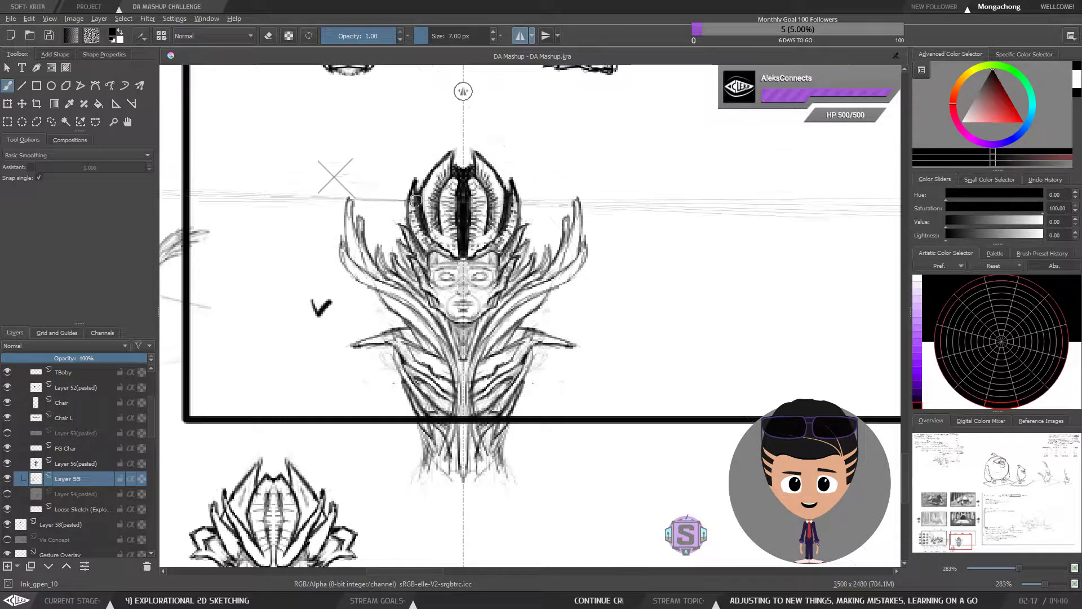
Step: Review the full sketch panel holding the three helmets and the armoured figure, together with the neighbouring tea party scene
scroll(472, 378, "down", 1)
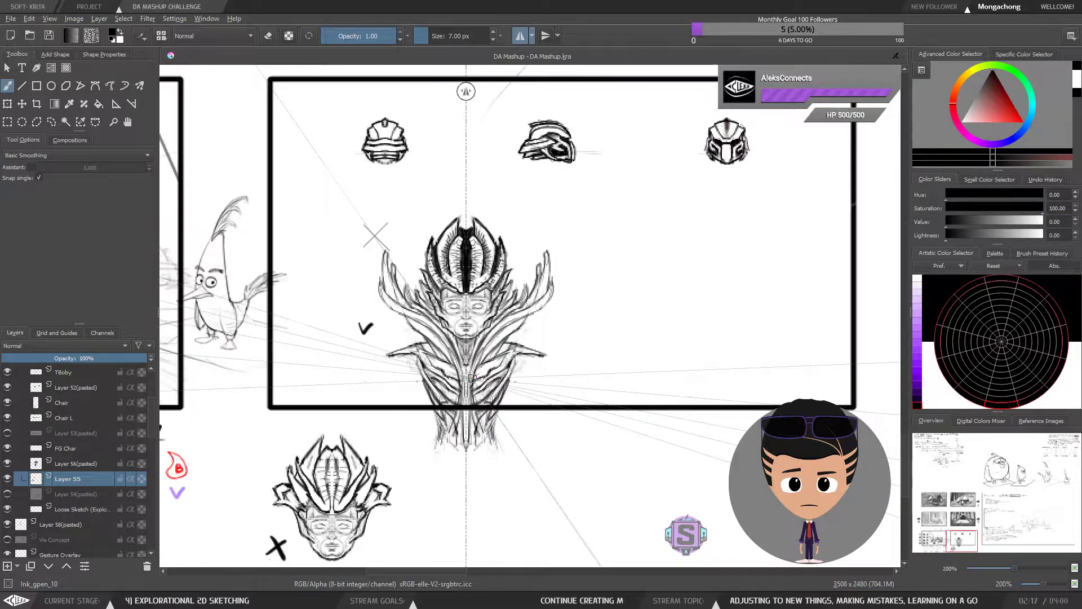
scroll(472, 378, "down", 1)
scroll(472, 378, "up", 2)
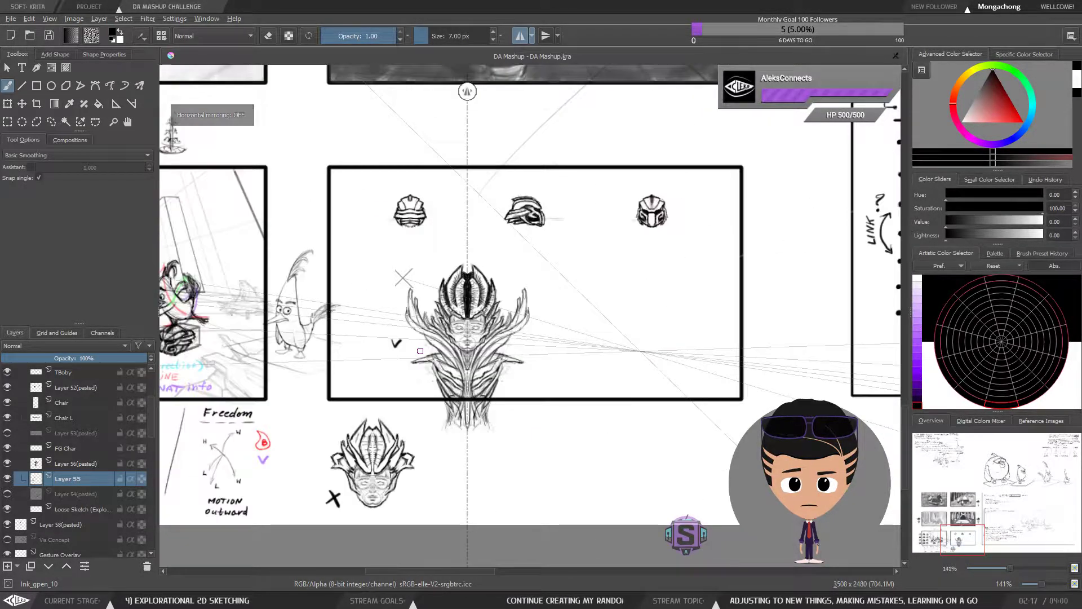
left_click_drag(503, 348, 532, 314)
scroll(431, 319, "down", 2)
left_click_drag(431, 319, 502, 324)
mouse_move(376, 309)
left_mouse_down()
mouse_move(704, 306)
mouse_move(412, 322)
mouse_move(550, 378)
mouse_move(586, 353)
mouse_move(743, 344)
mouse_move(616, 352)
left_mouse_up()
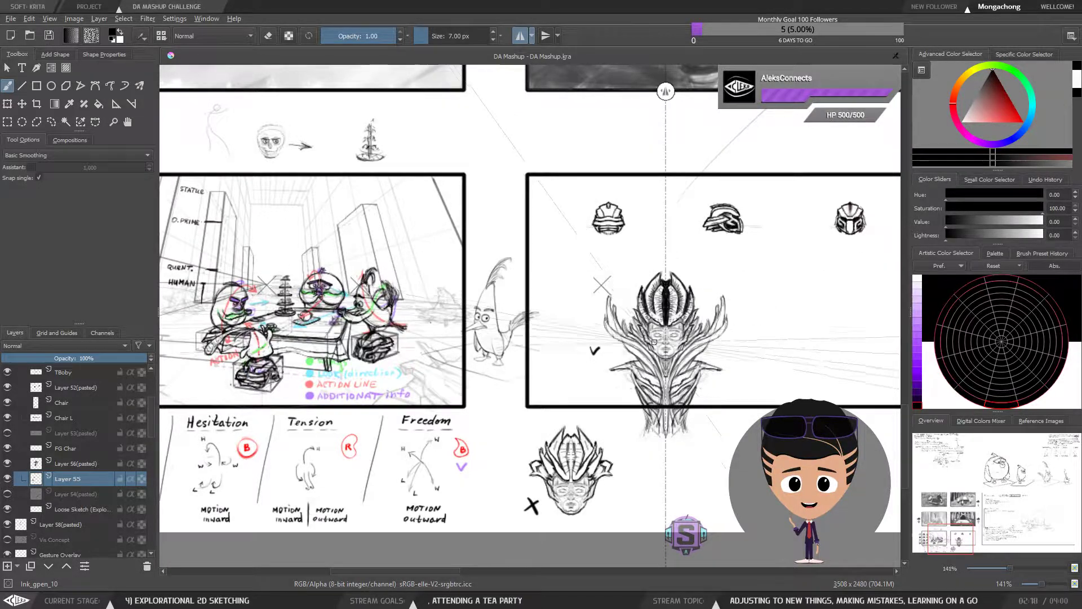
Step: Examine the birds around the tea table with their look-direction and action-line annotations, checking them against the armoured figure
left_click_drag(604, 388, 726, 343)
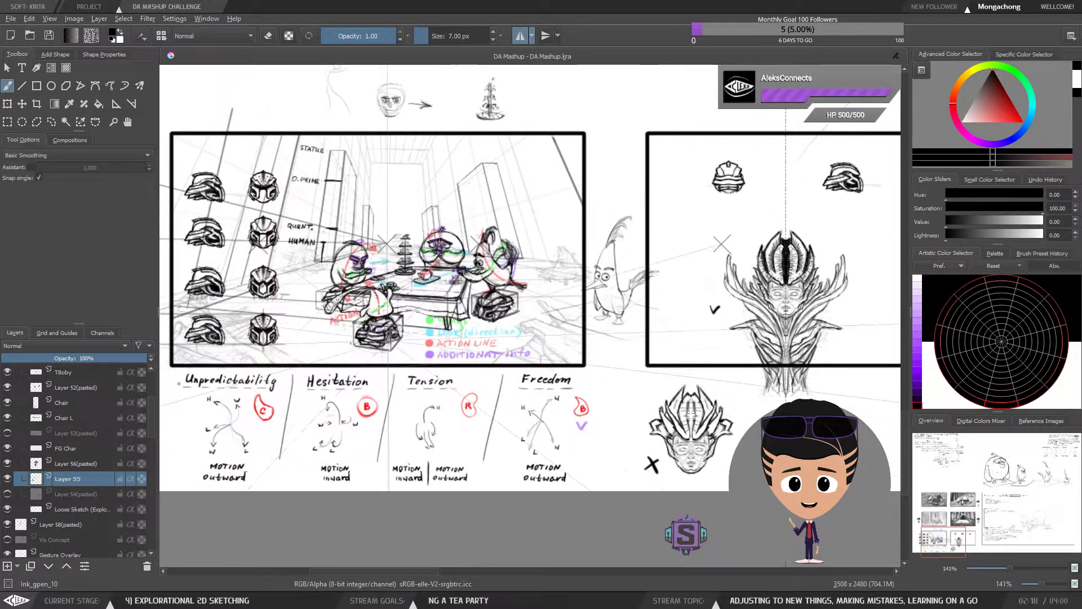
scroll(393, 332, "up", 2)
scroll(444, 267, "down", 1)
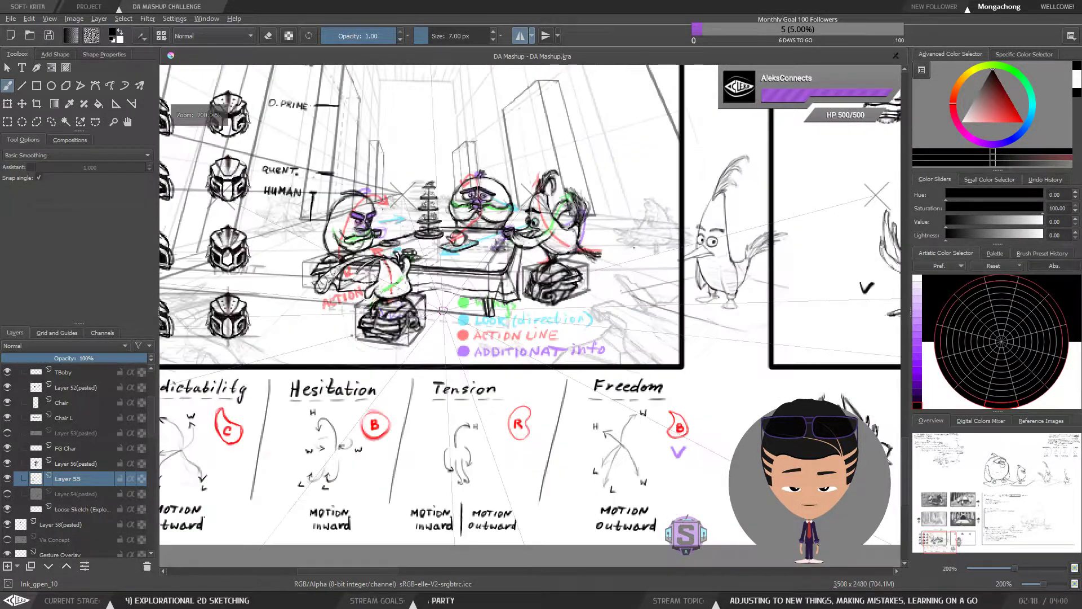
left_click_drag(431, 308, 417, 350)
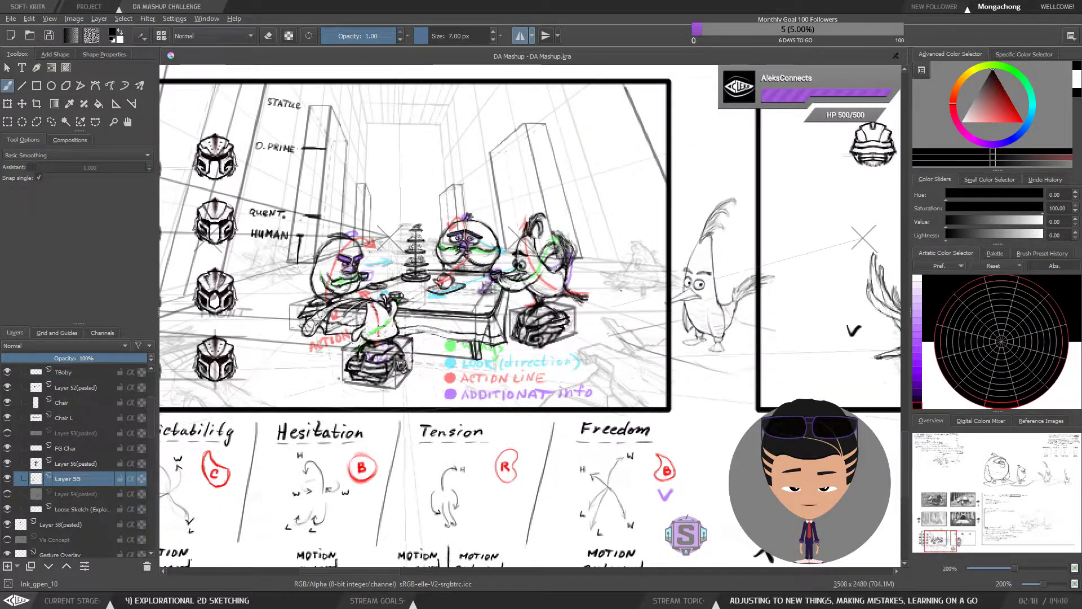
left_click_drag(493, 302, 484, 339)
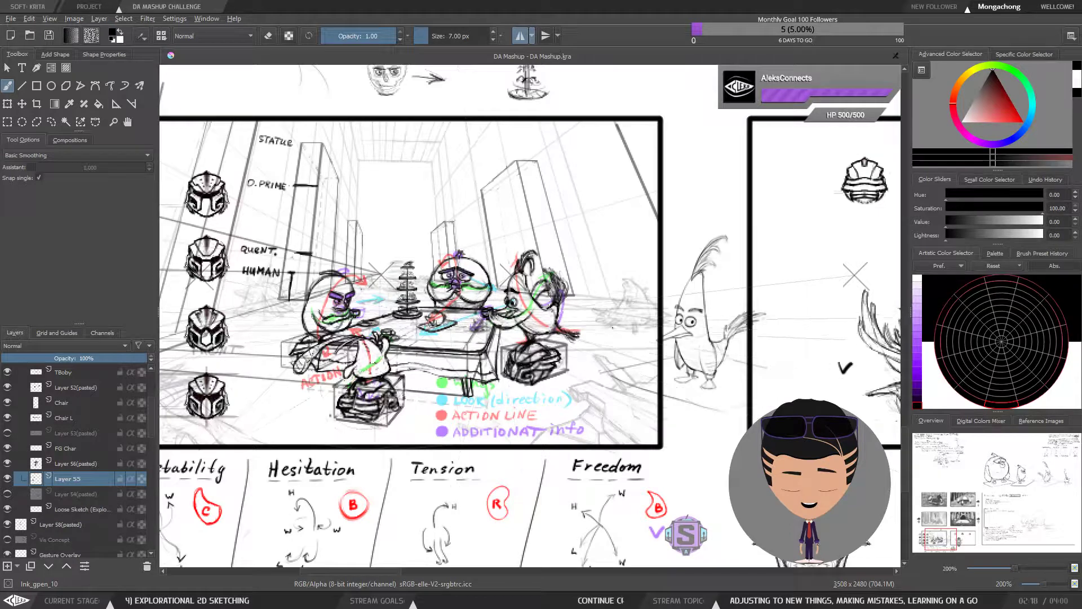
left_click_drag(628, 362, 400, 355)
scroll(400, 355, "down", 1)
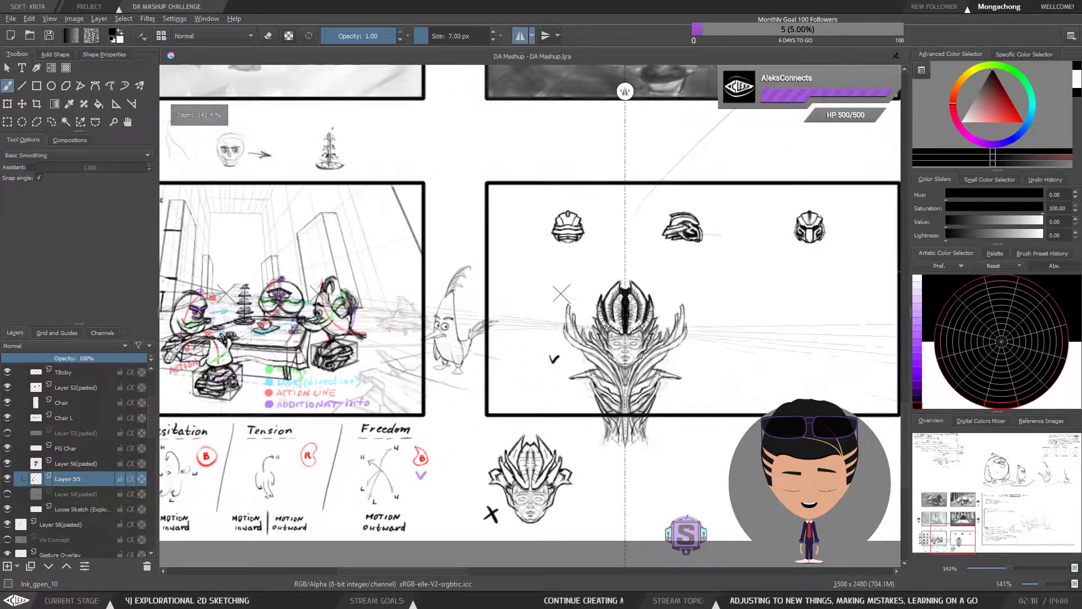
scroll(618, 375, "up", 1)
Step: Compare the check-marked figure's headdress and shoulder armour repeatedly with the birds and setting of the tea party scene
left_click_drag(619, 375, 805, 294)
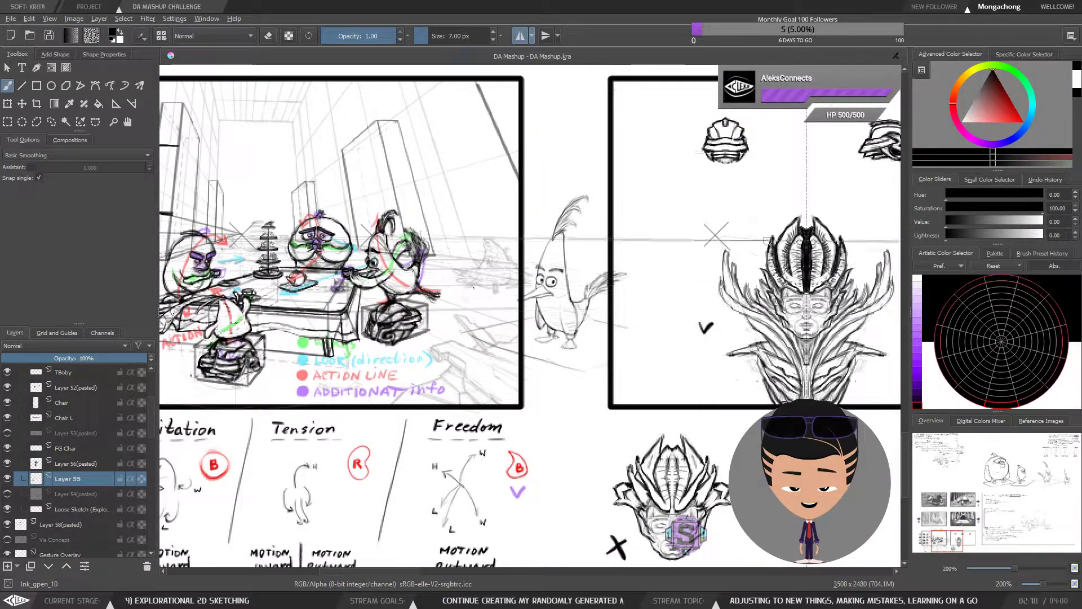
left_click_drag(718, 375, 723, 364)
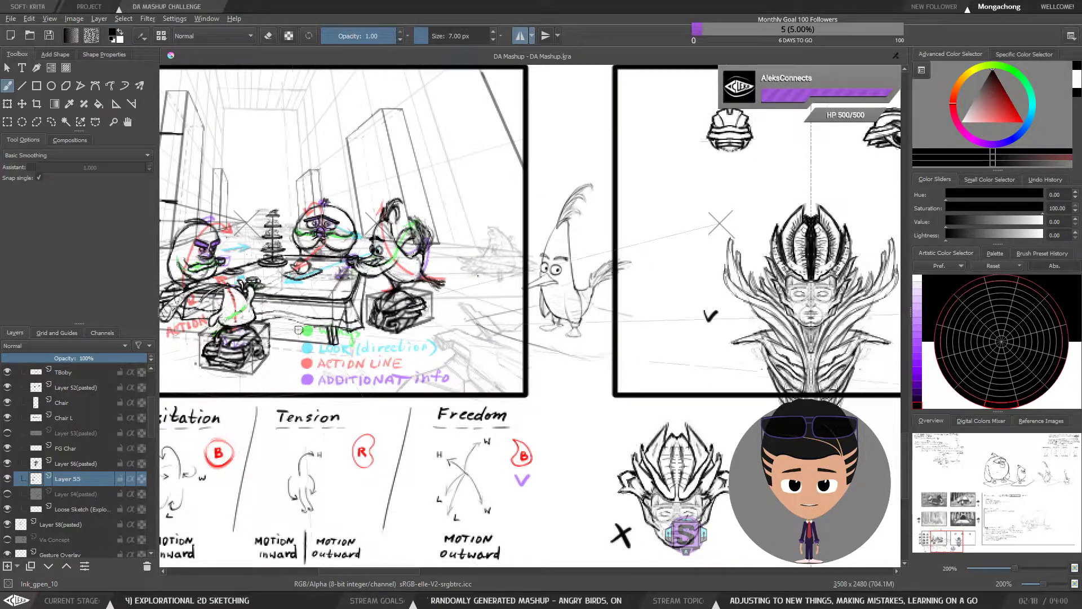
left_click_drag(311, 325, 337, 333)
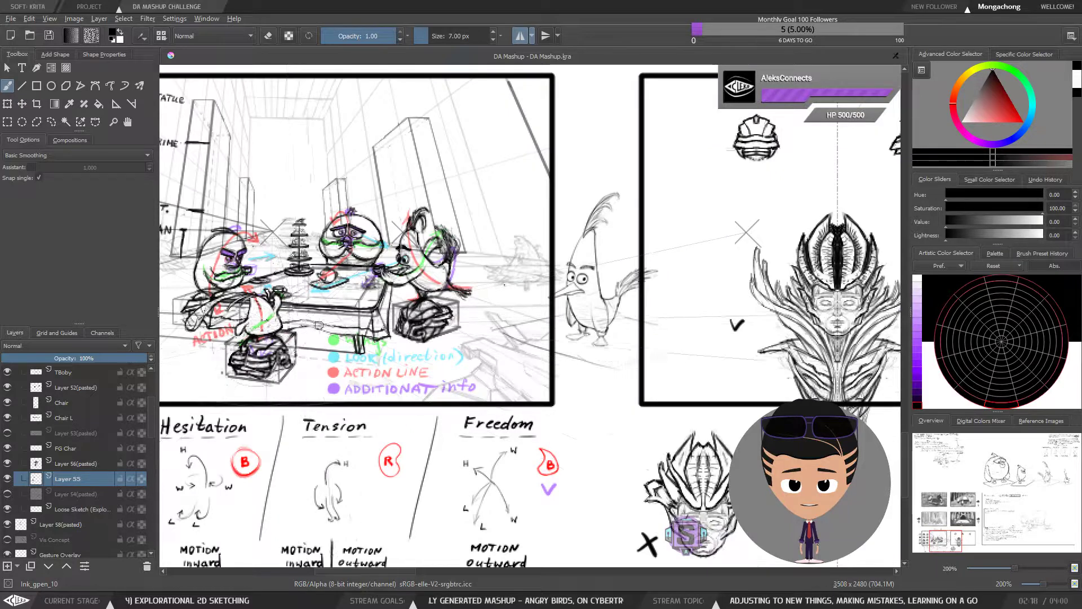
left_click_drag(707, 364, 632, 360)
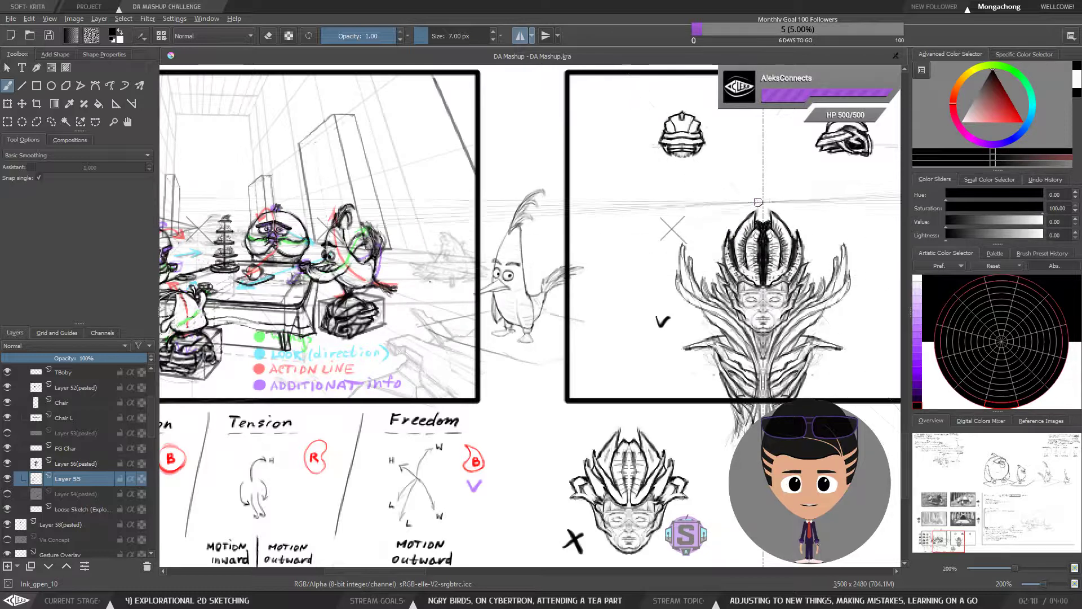
left_click_drag(734, 253, 701, 239)
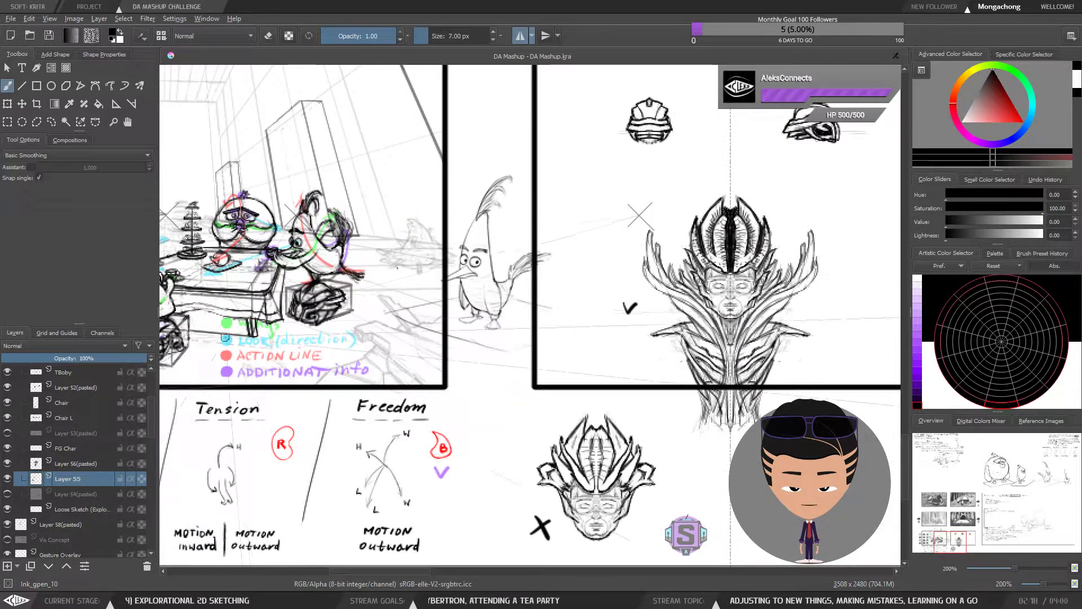
left_click_drag(221, 327, 341, 346)
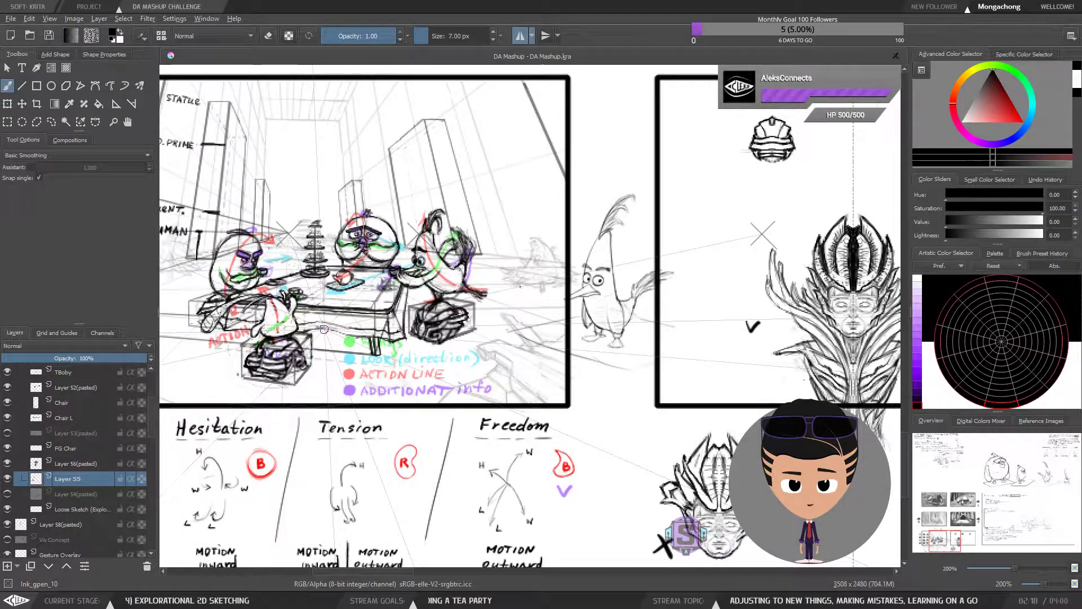
left_click_drag(324, 329, 285, 333)
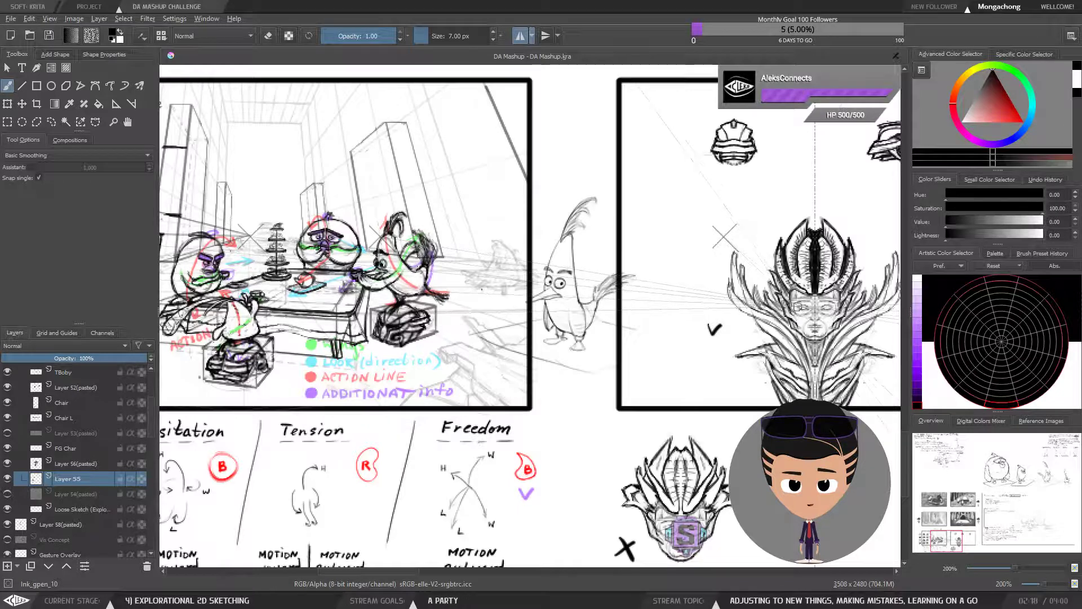
left_click_drag(481, 288, 438, 285)
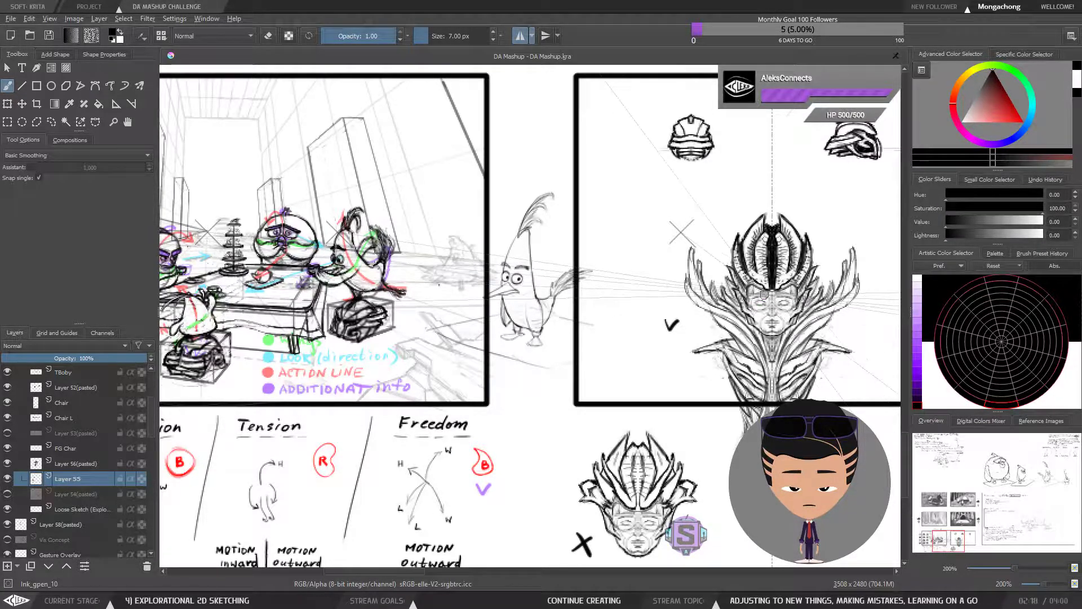
left_click_drag(253, 332, 320, 333)
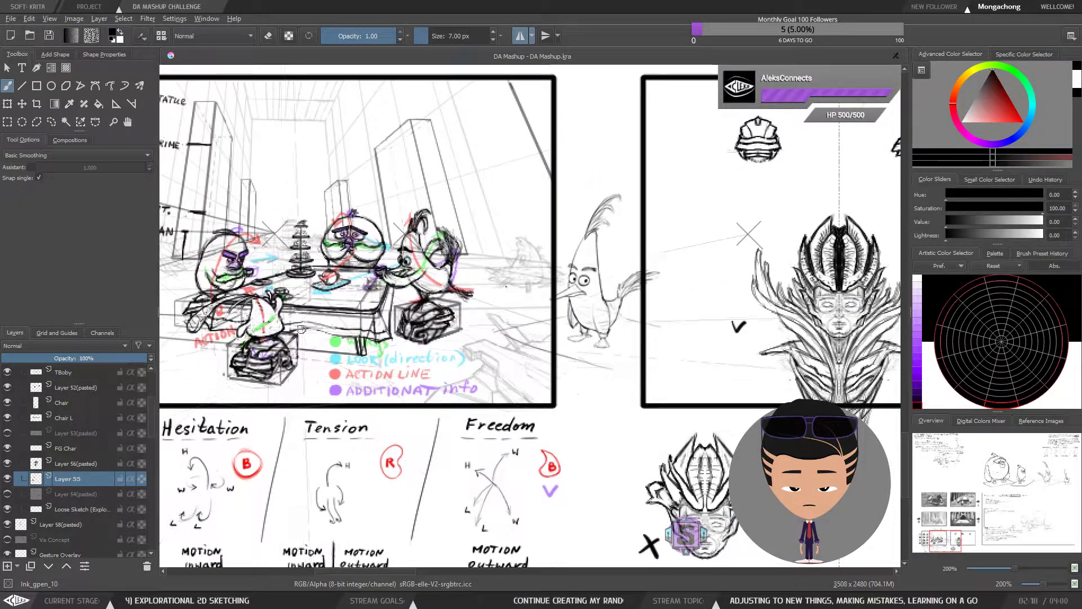
left_click_drag(316, 372, 245, 360)
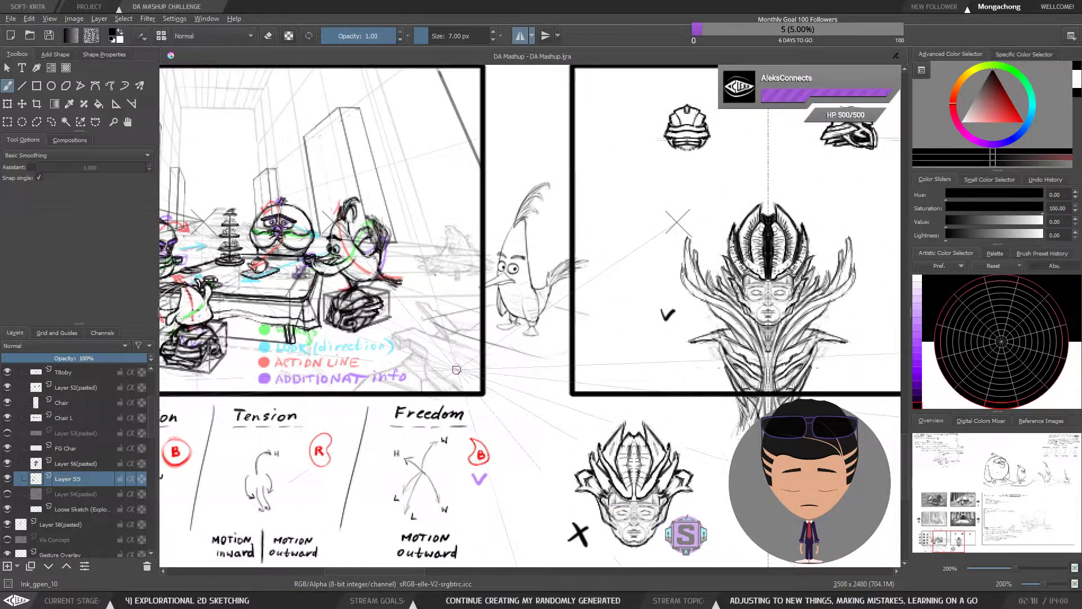
left_click_drag(662, 343, 717, 345)
left_click_drag(311, 339, 406, 341)
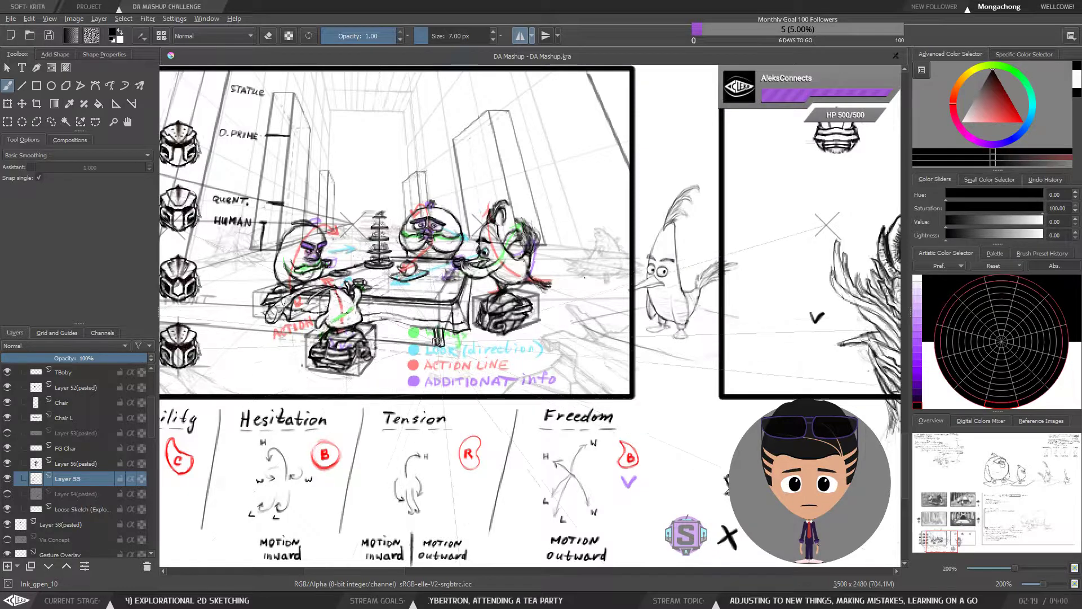
Step: Review the helmet rows and height scale in the tea party scene alongside the check-marked figure's panel
scroll(389, 335, "down", 1)
left_click_drag(420, 276, 531, 332)
scroll(410, 289, "up", 1)
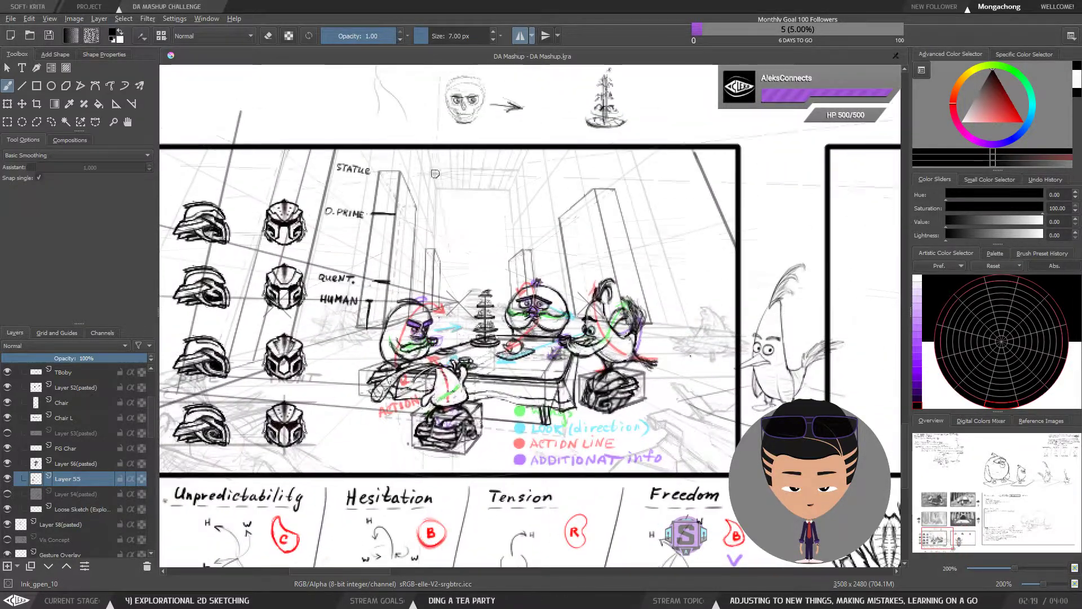
scroll(783, 316, "down", 1)
left_click_drag(783, 315, 639, 313)
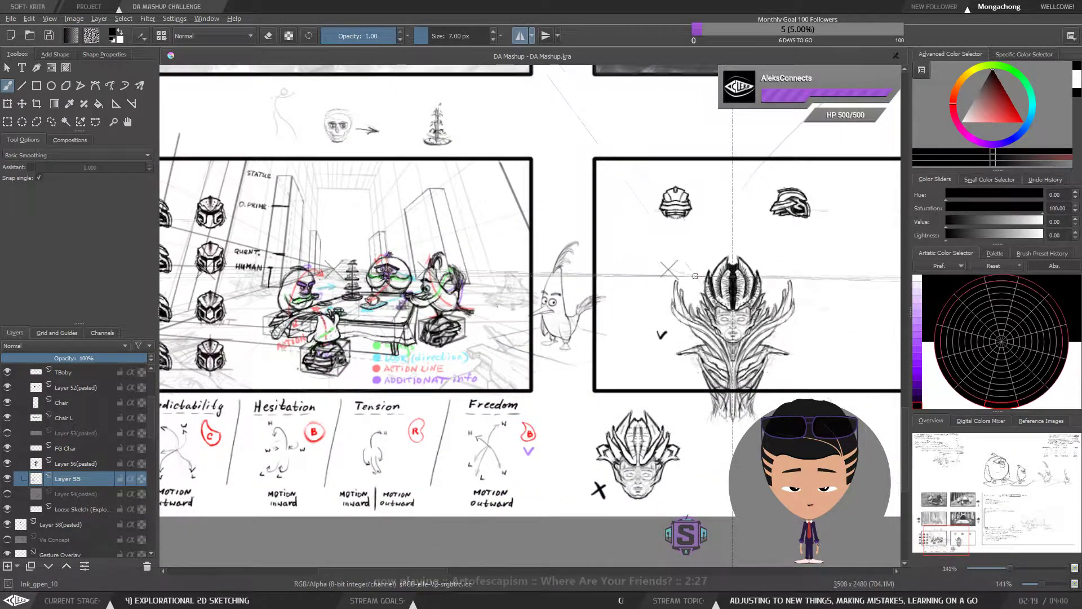
left_click_drag(307, 339, 335, 342)
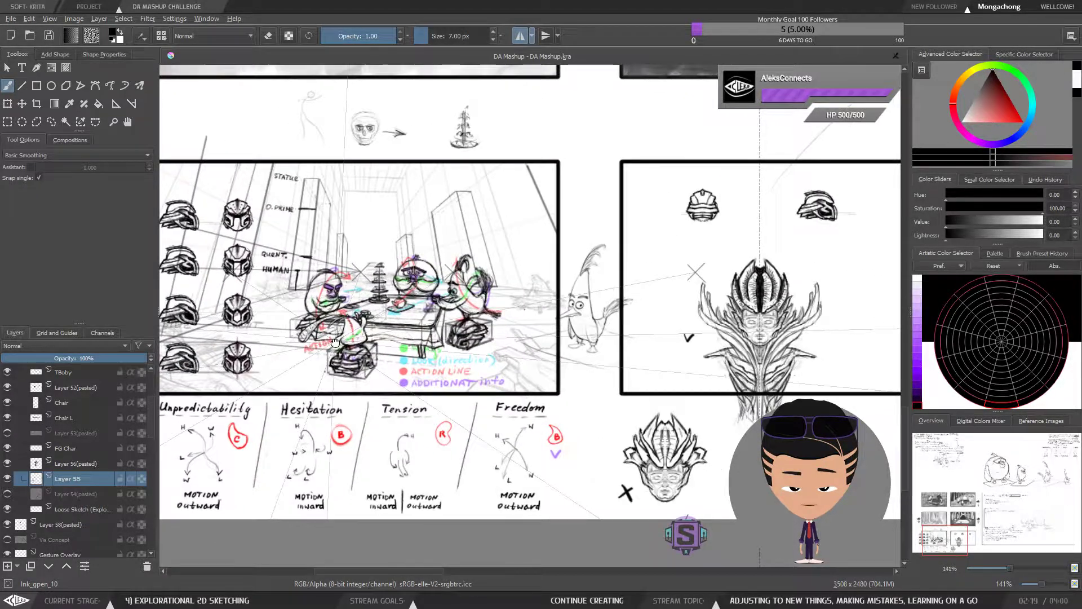
scroll(375, 329, "up", 1)
scroll(375, 330, "down", 1)
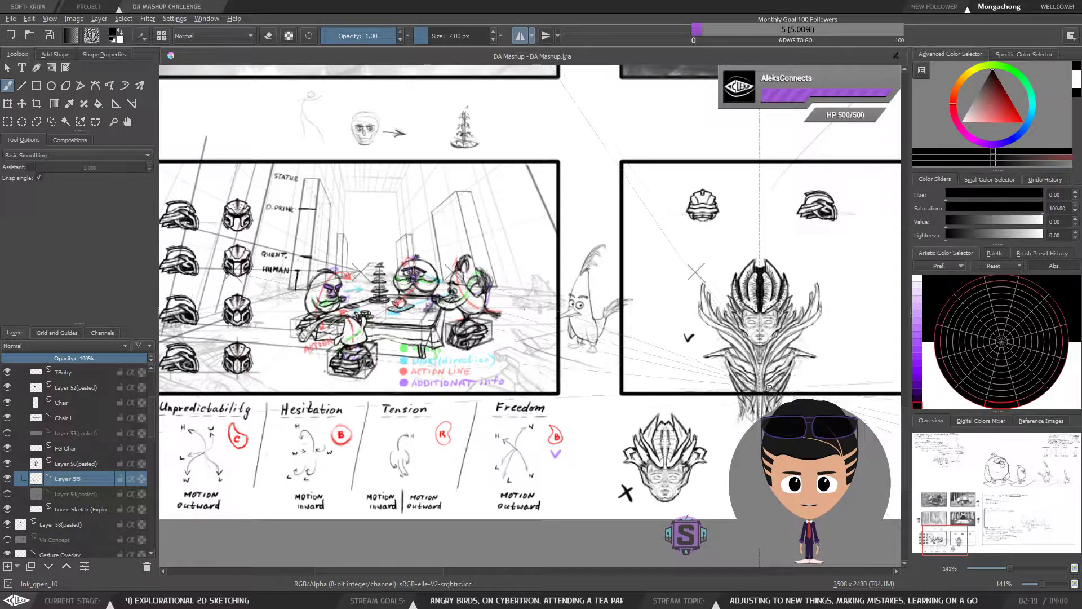
Step: Examine the seated birds and tea table up close and within the whole scene frame, after revisiting the armoured figure
scroll(769, 387, "up", 4)
left_click_drag(746, 399, 684, 418)
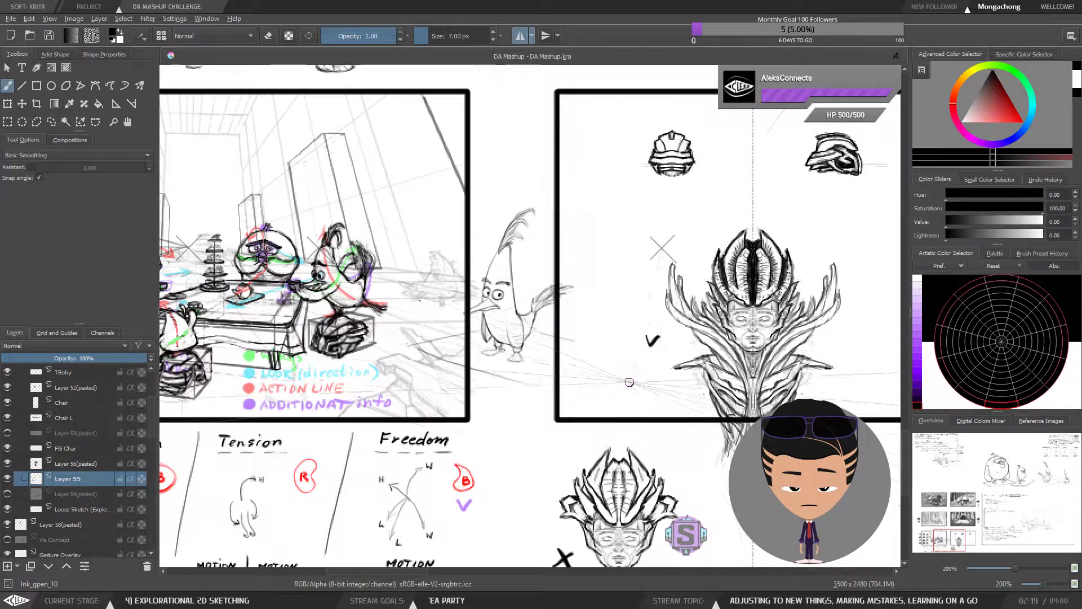
left_click_drag(380, 328, 420, 331)
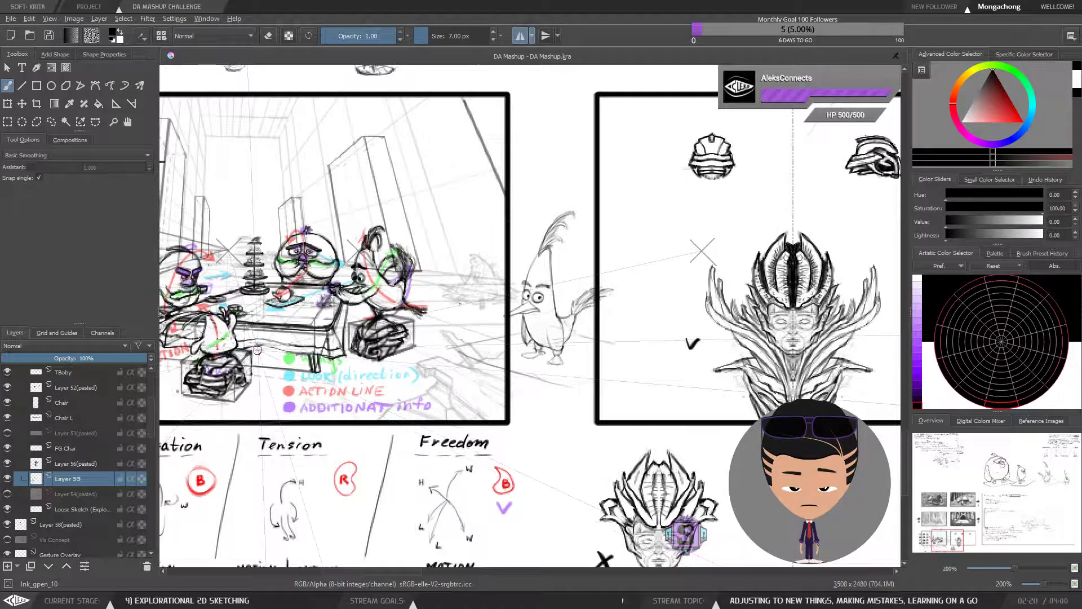
scroll(257, 350, "down", 1)
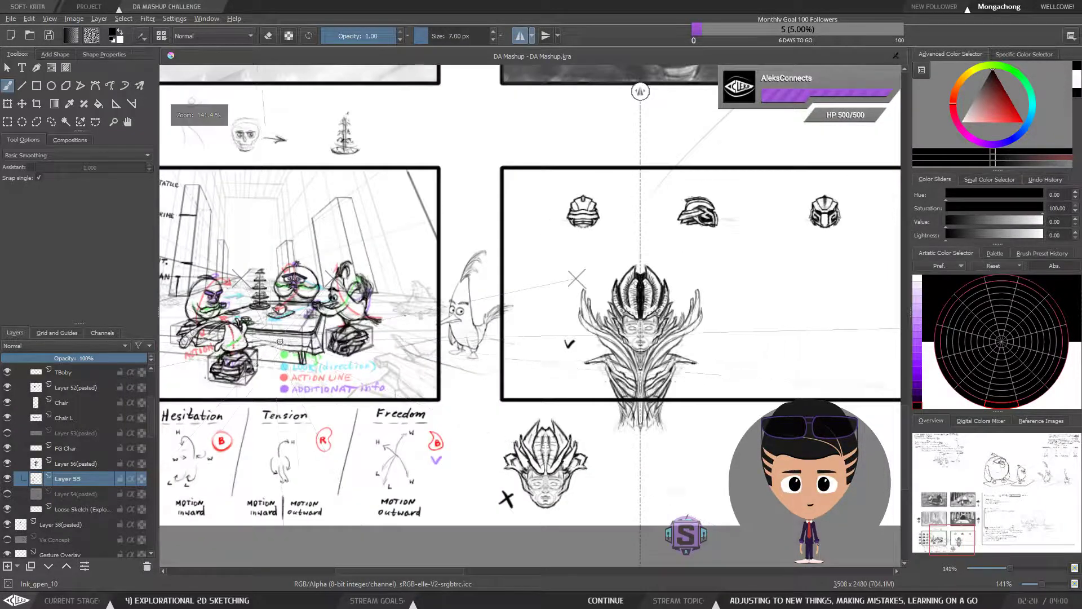
scroll(491, 357, "up", 3)
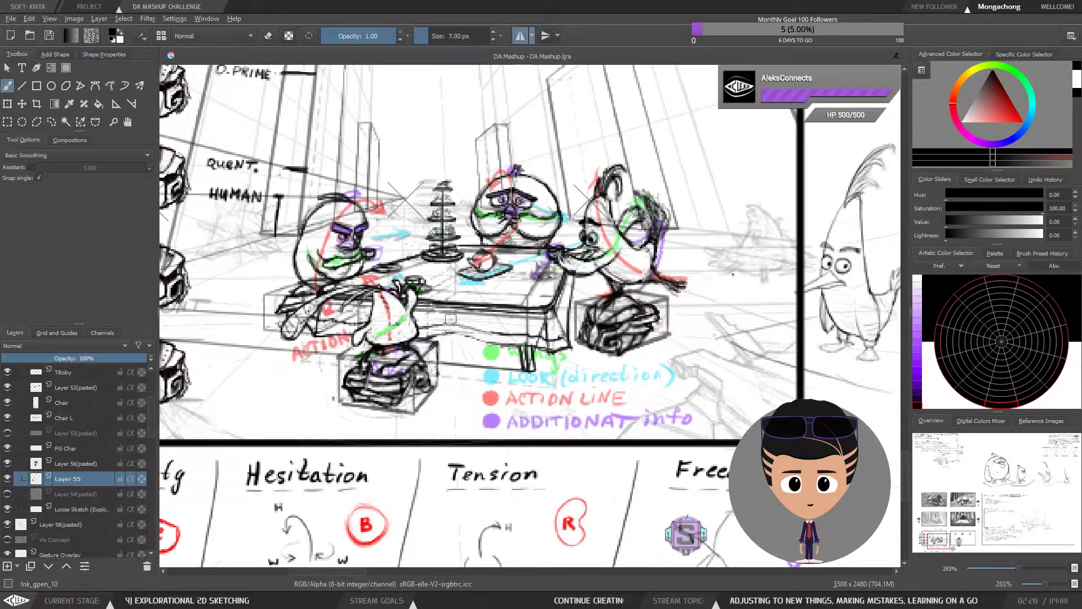
scroll(476, 326, "down", 2)
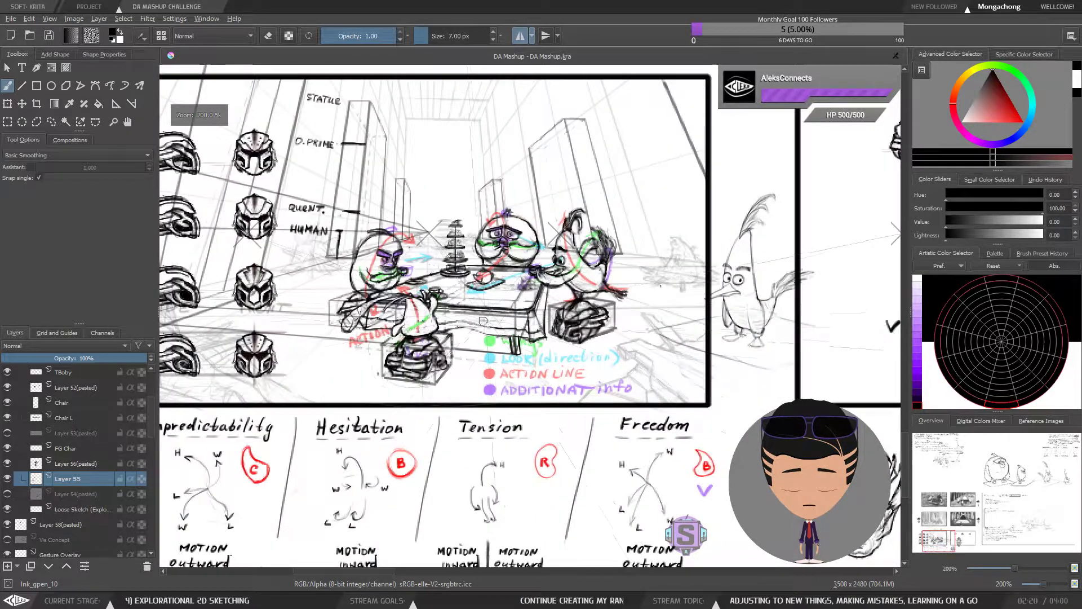
left_click_drag(489, 276, 517, 320)
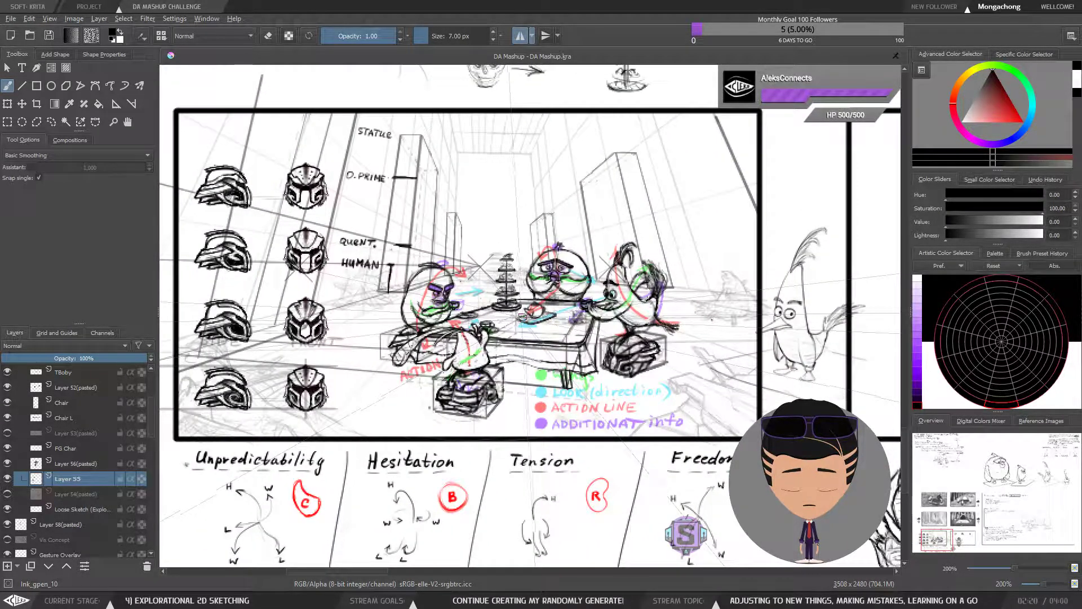
Step: Review the tea party scene together with the Unpredictability, Hesitation, Tension and Freedom motion diagrams beneath it
scroll(593, 305, "down", 1)
scroll(593, 304, "up", 1)
left_click_drag(510, 336, 537, 316)
scroll(541, 317, "down", 1)
left_click_drag(693, 319, 494, 324)
left_click_drag(591, 312, 405, 327)
mouse_move(510, 295)
left_mouse_down()
mouse_move(791, 378)
mouse_move(843, 530)
mouse_move(787, 339)
mouse_move(613, 214)
left_mouse_up()
left_click_drag(678, 393, 633, 333)
scroll(589, 357, "up", 1)
left_click_drag(359, 345, 691, 342)
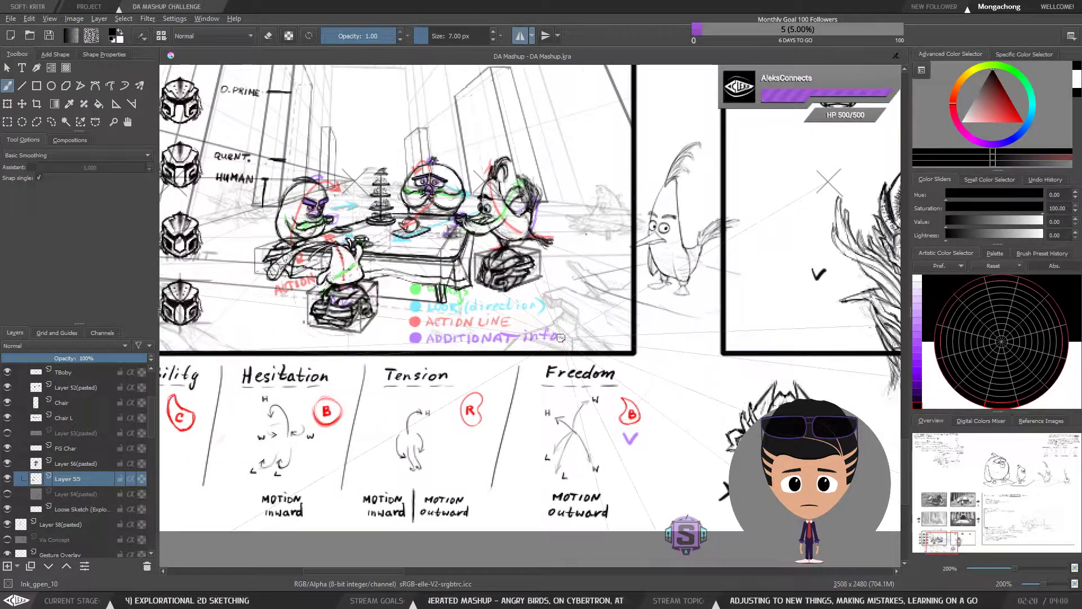
left_click_drag(568, 343, 607, 372)
left_click_drag(580, 327, 645, 343)
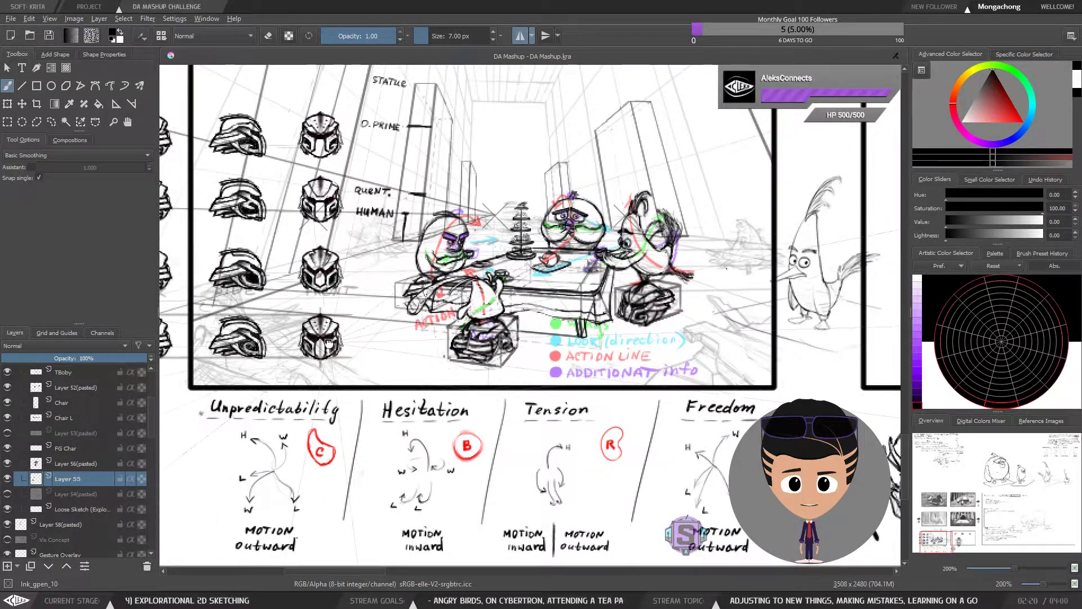
left_click_drag(326, 339, 401, 391)
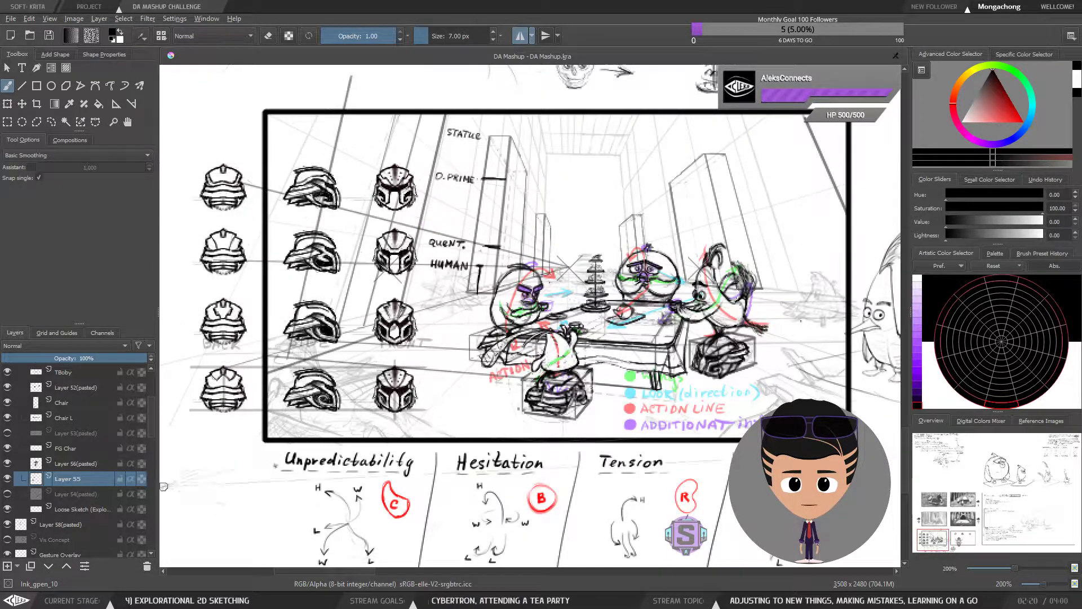
left_click_drag(479, 373, 445, 307)
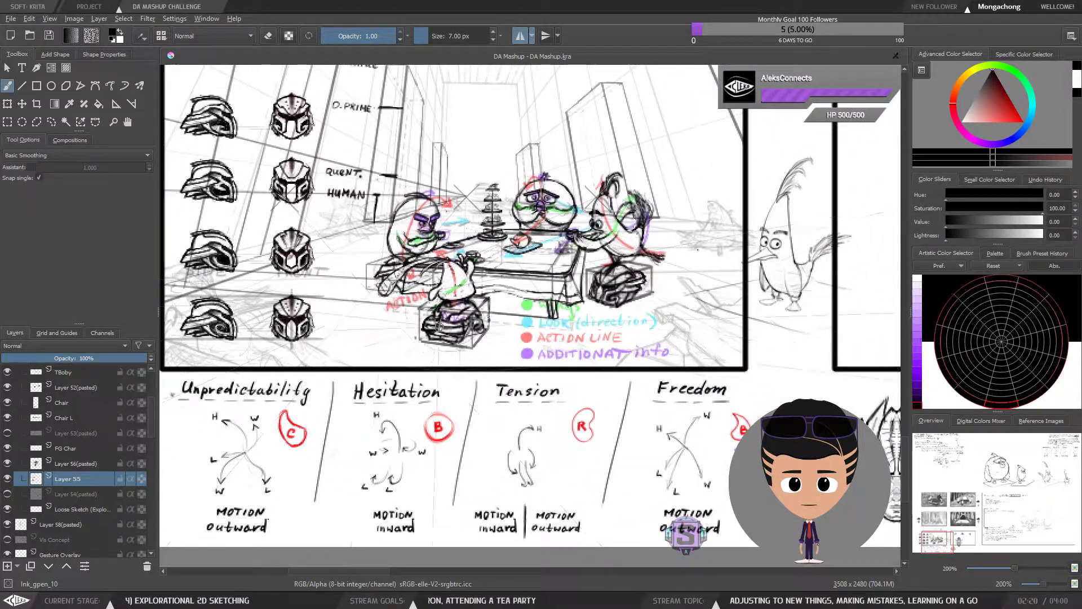
Step: Examine the seated birds' poses, the tea table and the colour-coded annotation legend at close range
scroll(458, 403, "up", 2)
scroll(458, 403, "down", 1)
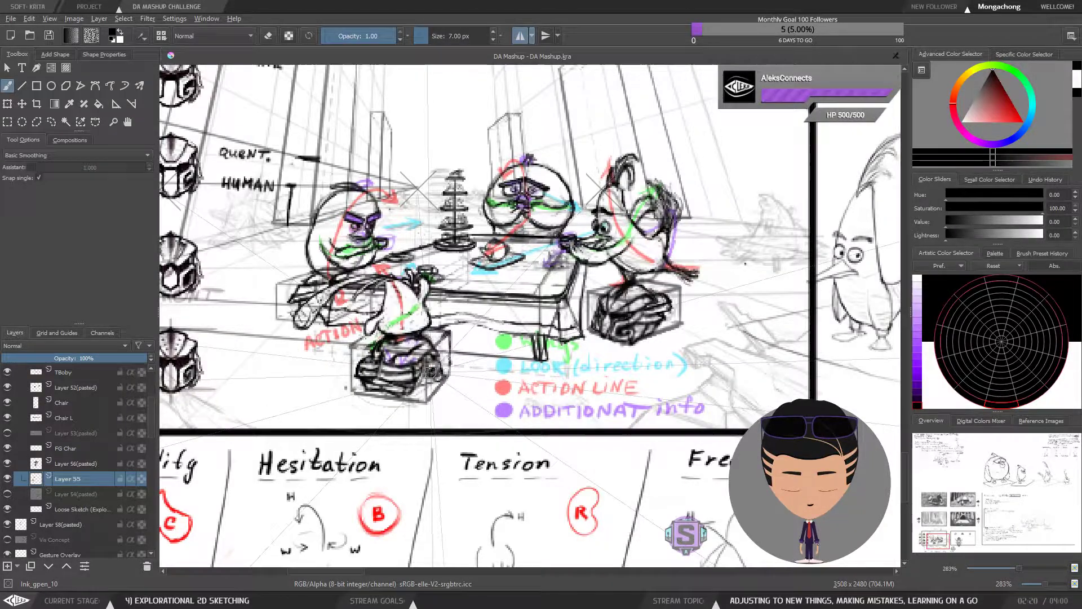
scroll(401, 391, "down", 1)
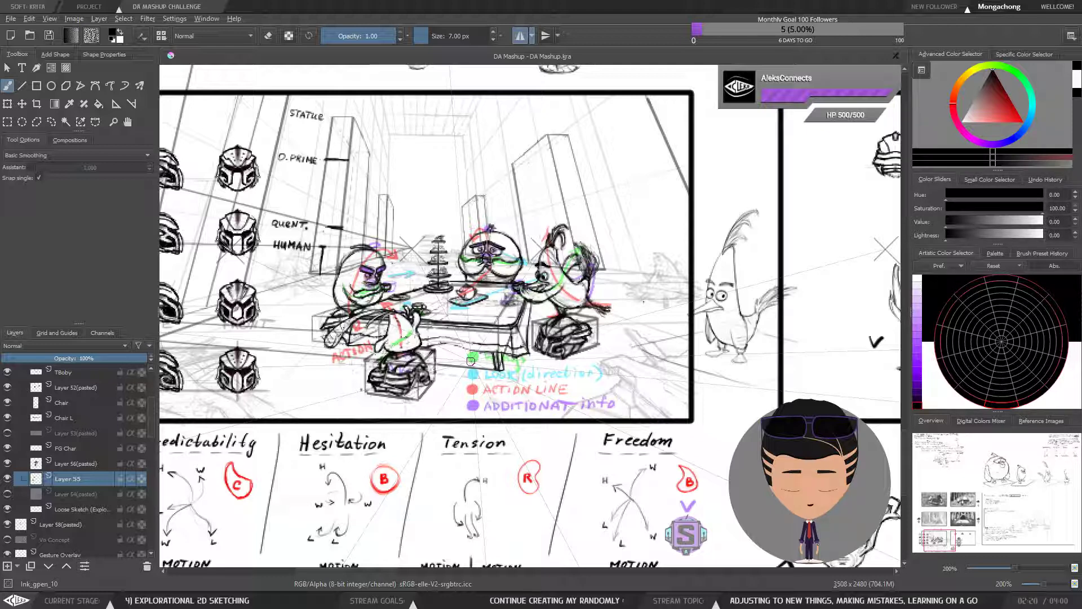
mouse_move(470, 361)
left_mouse_down()
mouse_move(588, 376)
mouse_move(488, 377)
left_mouse_up()
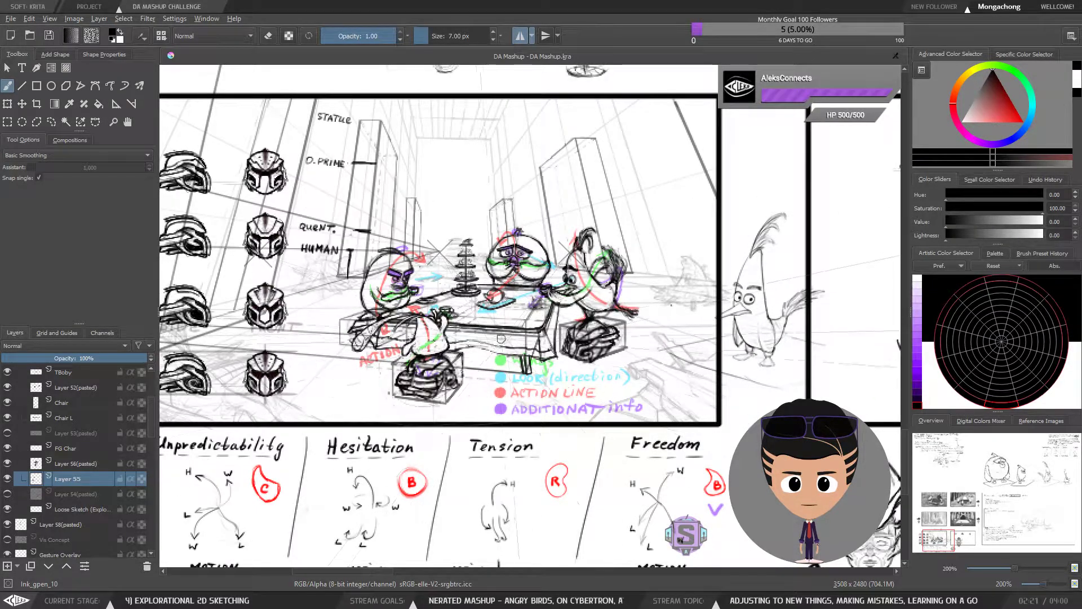
scroll(488, 309, "up", 2)
scroll(491, 309, "up", 2)
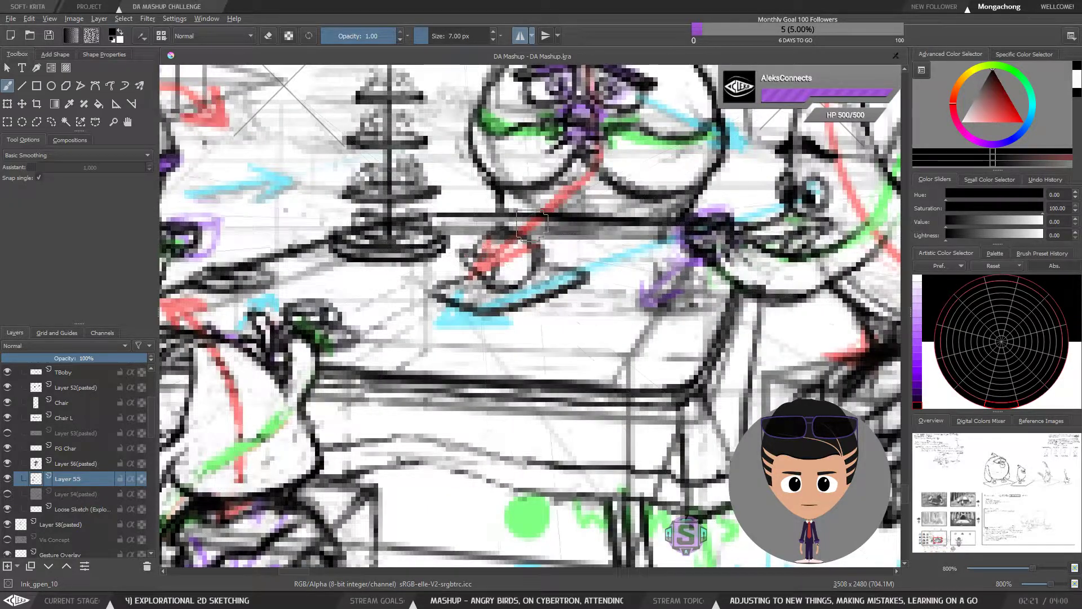
scroll(472, 240, "down", 3)
scroll(343, 269, "up", 2)
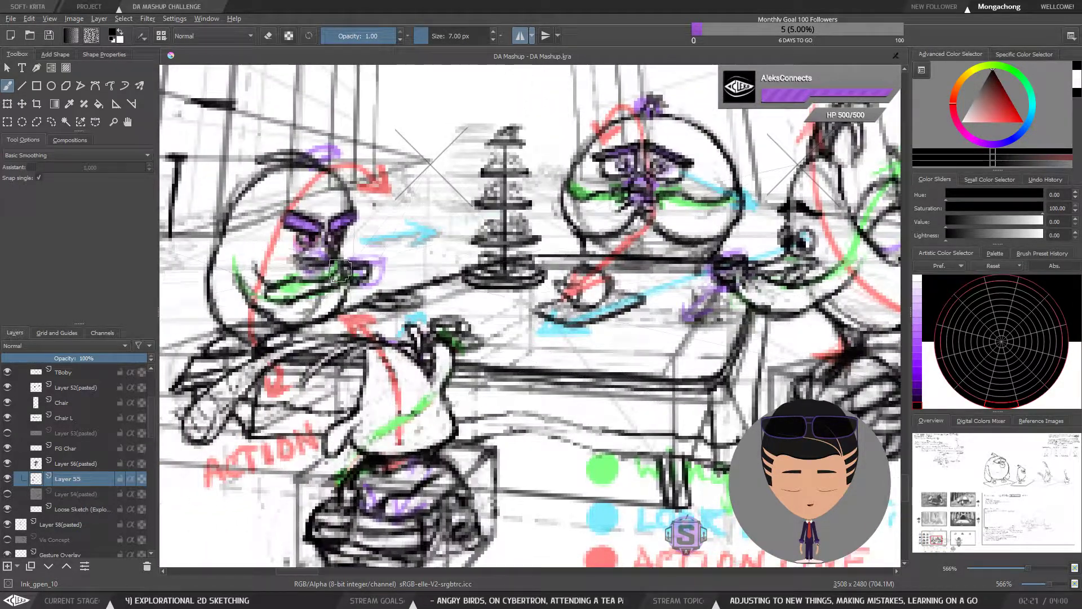
scroll(577, 366, "down", 1)
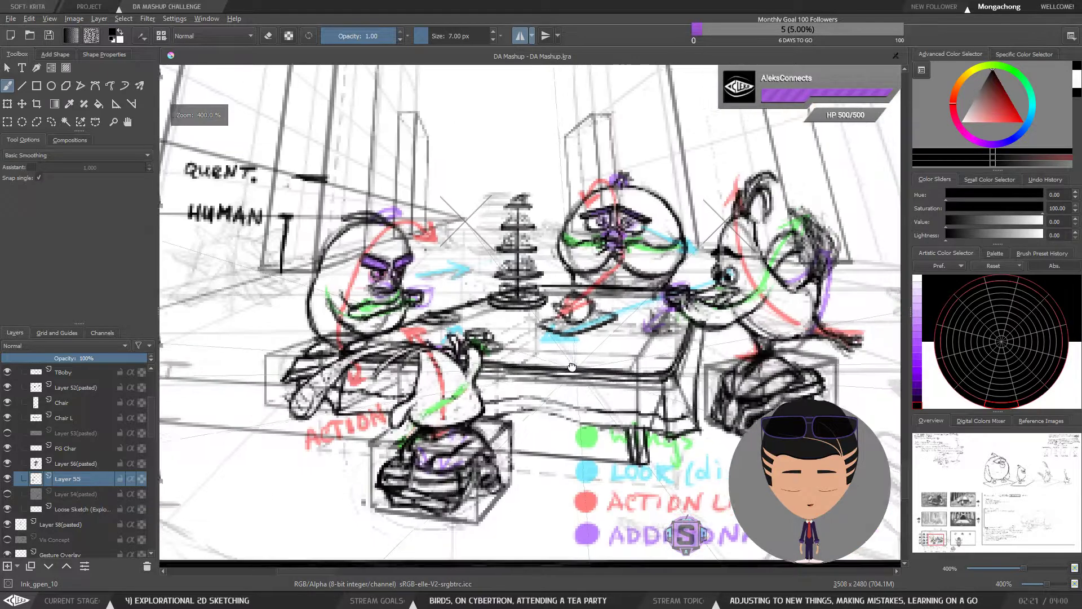
left_click_drag(543, 480, 527, 431)
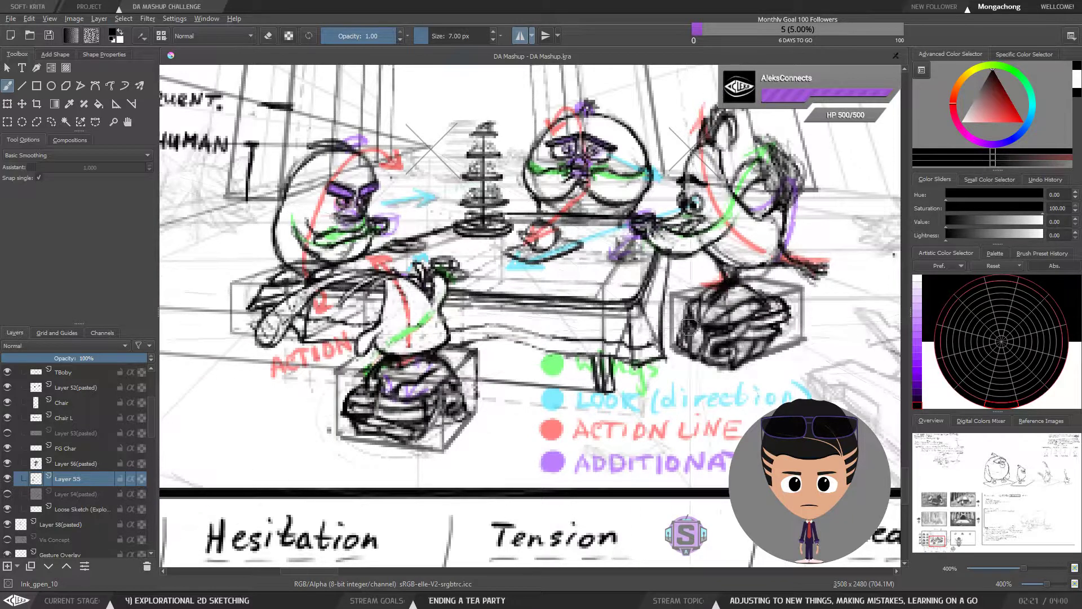
Step: Inspect the birds' placement around the table against the background pillars, the height scale and the front-view helmets
mouse_move(663, 341)
left_mouse_down()
mouse_move(470, 403)
mouse_move(493, 400)
left_mouse_up()
scroll(479, 394, "down", 1)
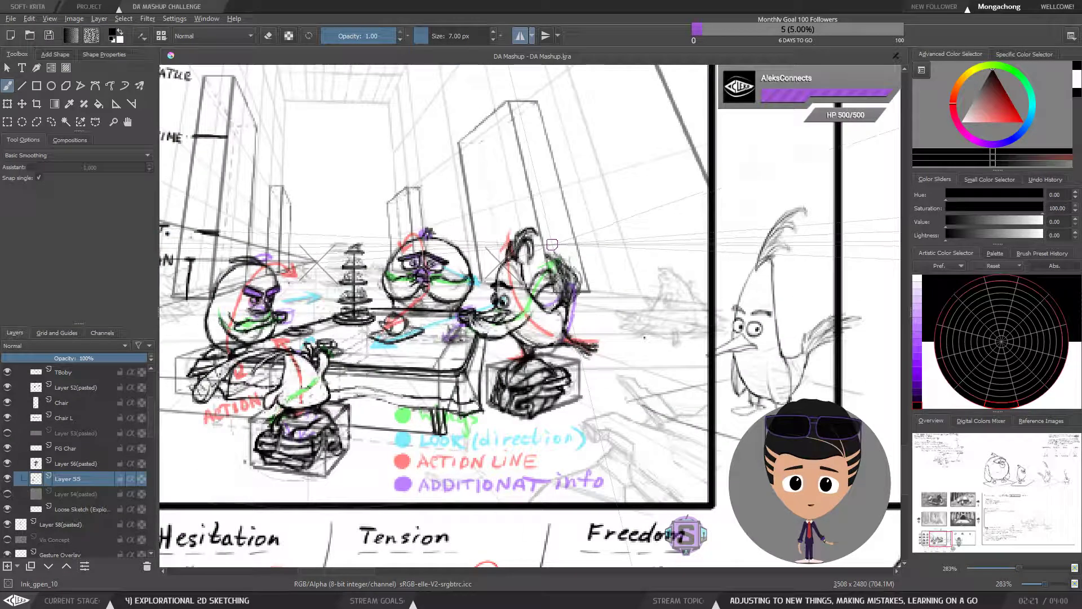
left_click_drag(519, 286, 566, 294)
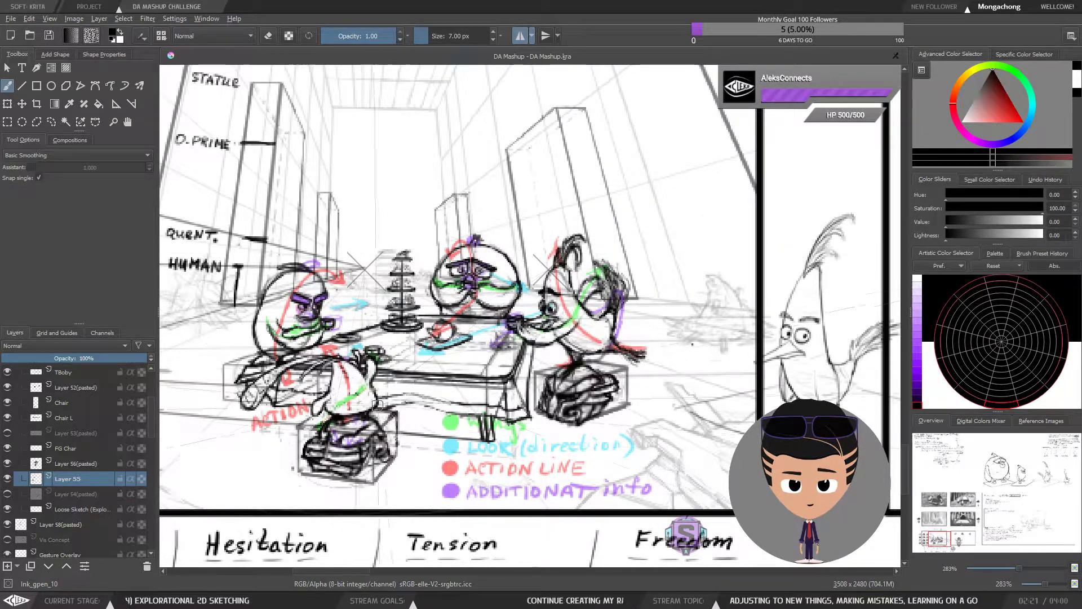
left_click_drag(391, 398, 466, 399)
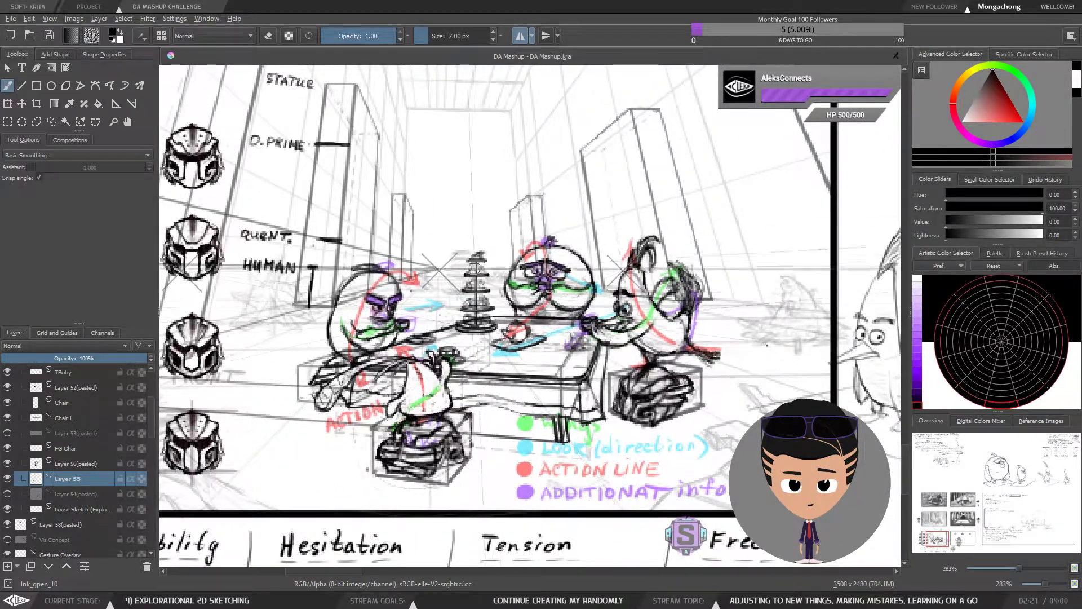
scroll(490, 315, "up", 3)
scroll(492, 316, "down", 3)
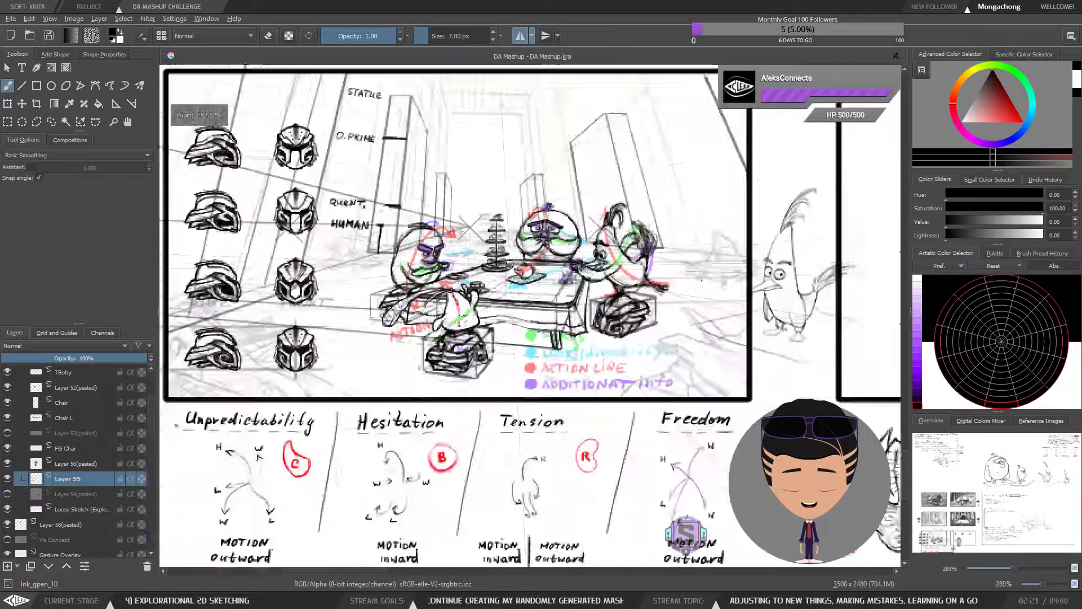
scroll(509, 266, "up", 2)
left_click_drag(386, 200, 393, 316)
scroll(390, 315, "down", 1)
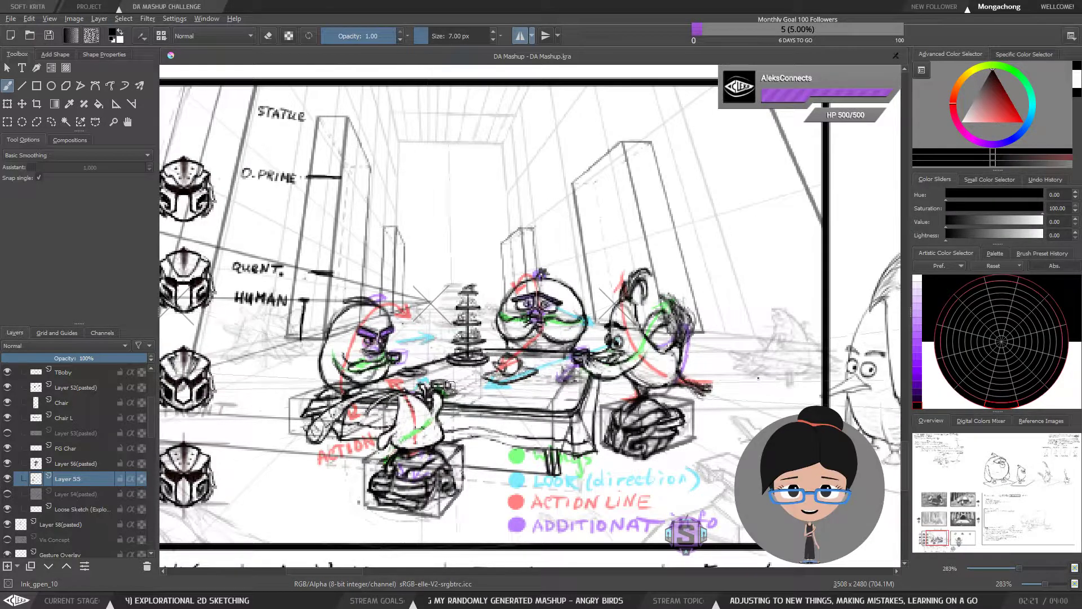
left_click_drag(360, 340, 423, 354)
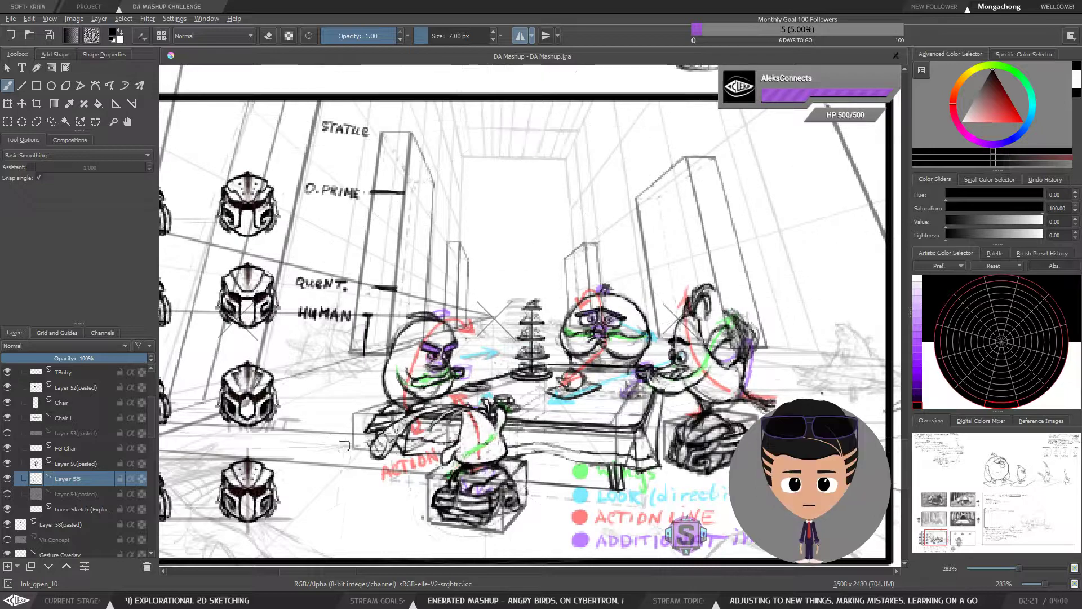
Step: Compare the whole tea party frame with the check-marked armoured figure and the crossed-out headdress
scroll(322, 333, "down", 2)
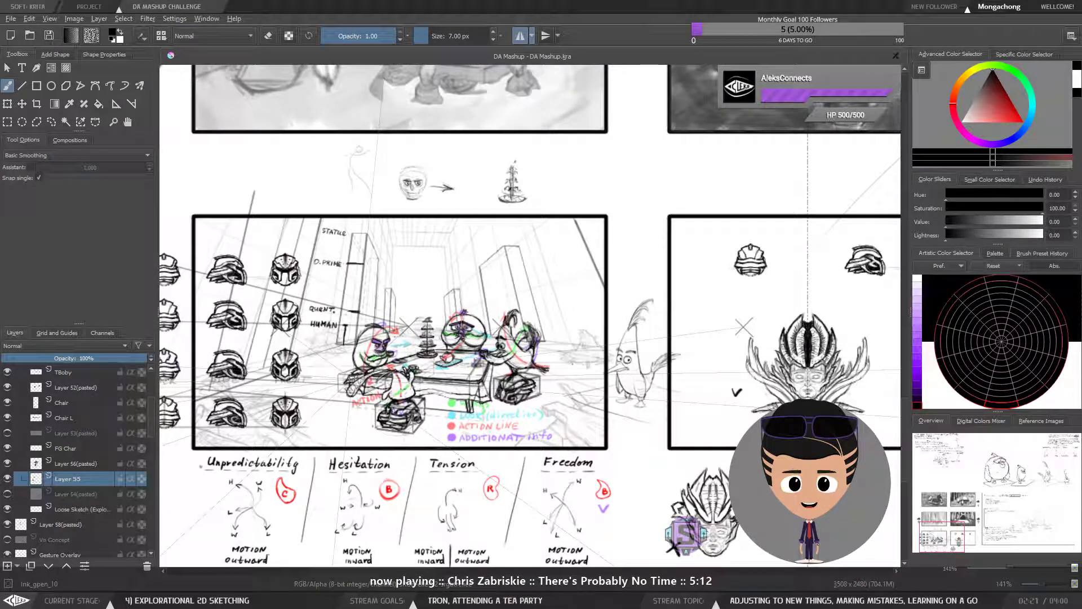
scroll(648, 400, "right", 4)
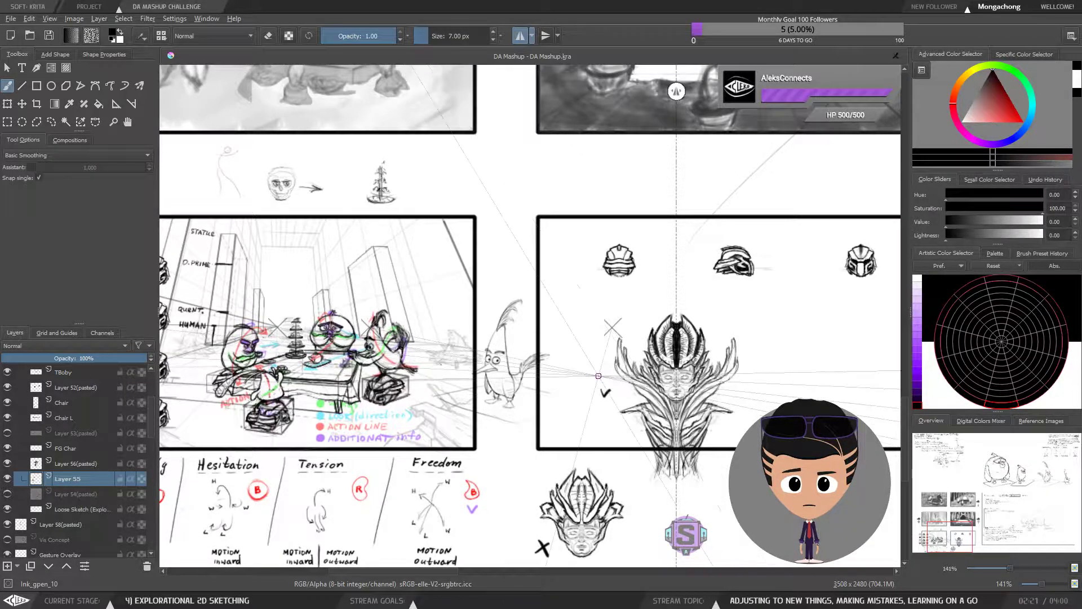
left_click_drag(376, 408, 492, 355)
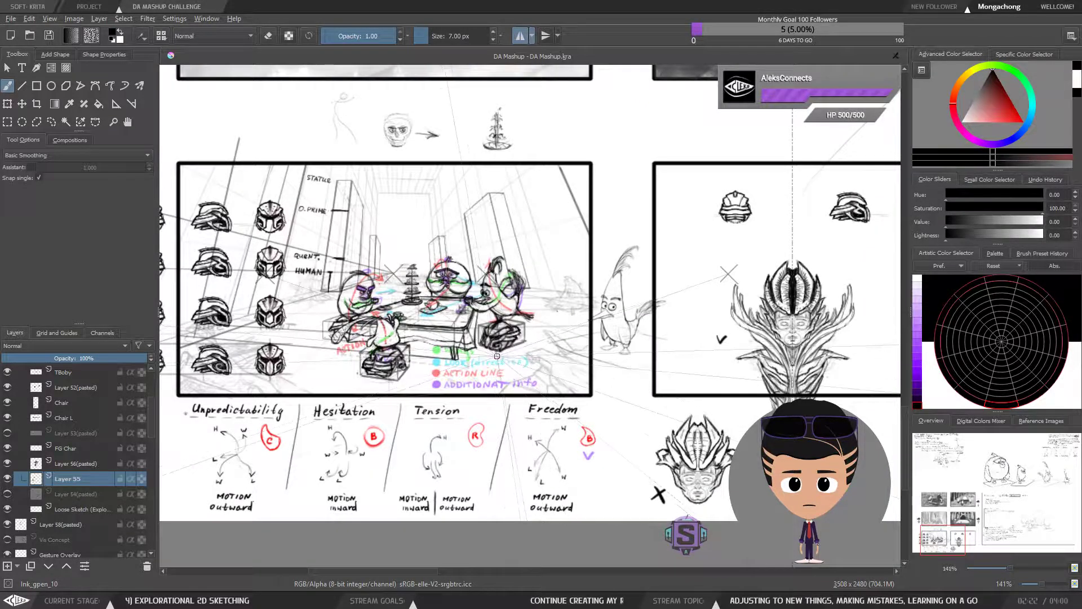
mouse_move(493, 367)
left_mouse_down()
mouse_move(548, 390)
mouse_move(533, 357)
left_mouse_up()
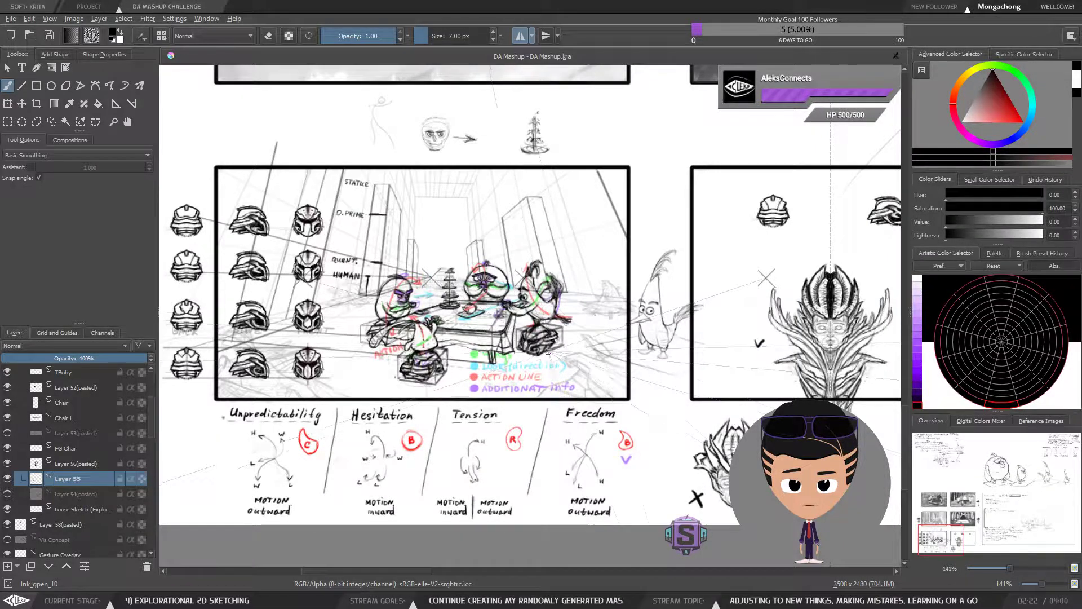
left_click_drag(659, 363, 676, 370)
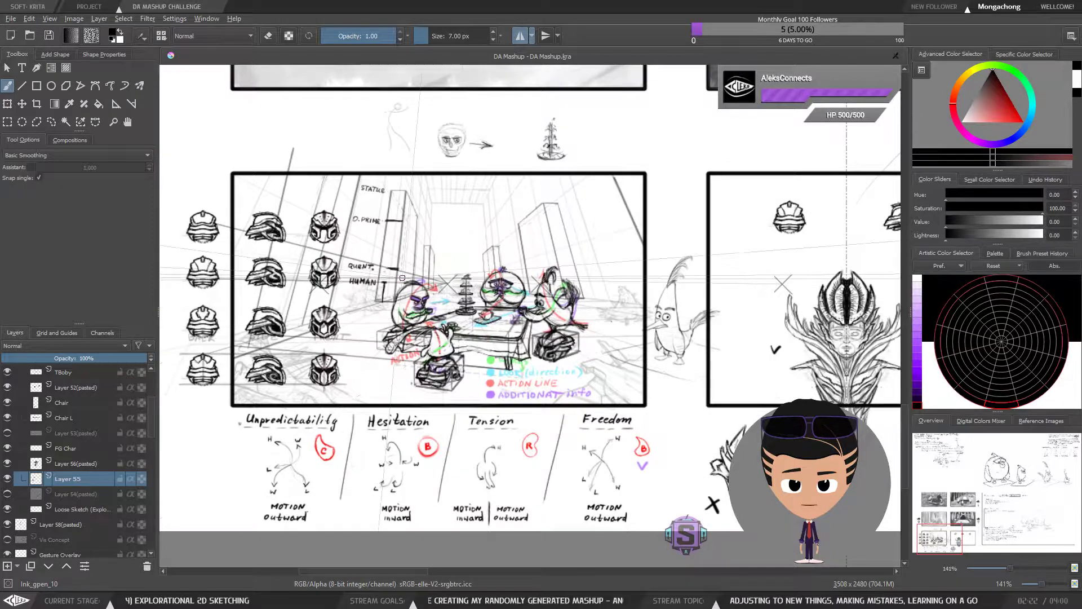
Step: Study the look-direction arrows and action lines of the birds around the table up close
scroll(499, 316, "up", 5)
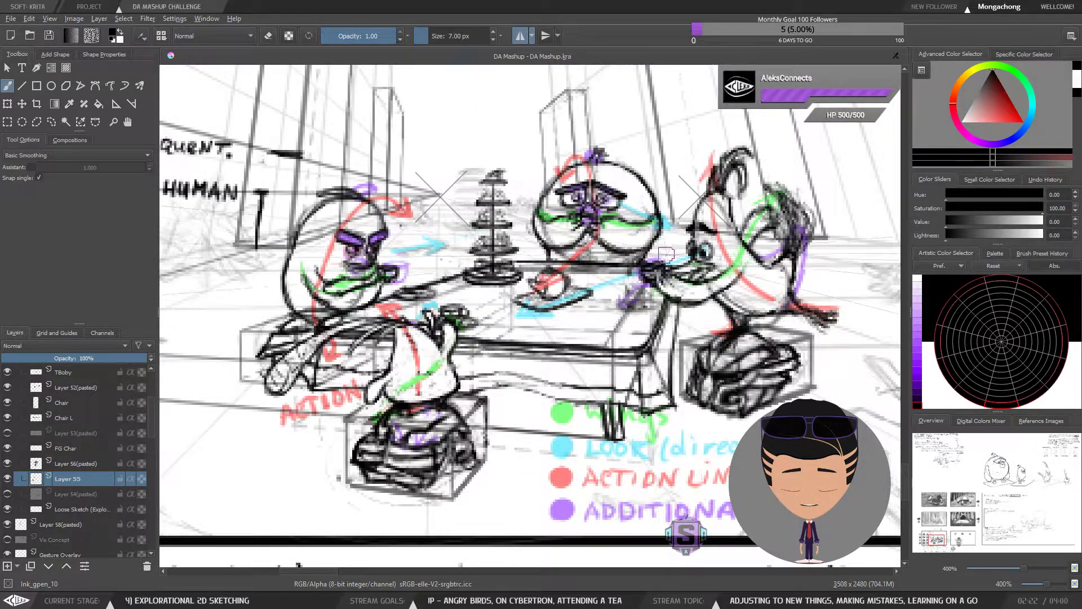
left_click_drag(660, 285, 626, 309)
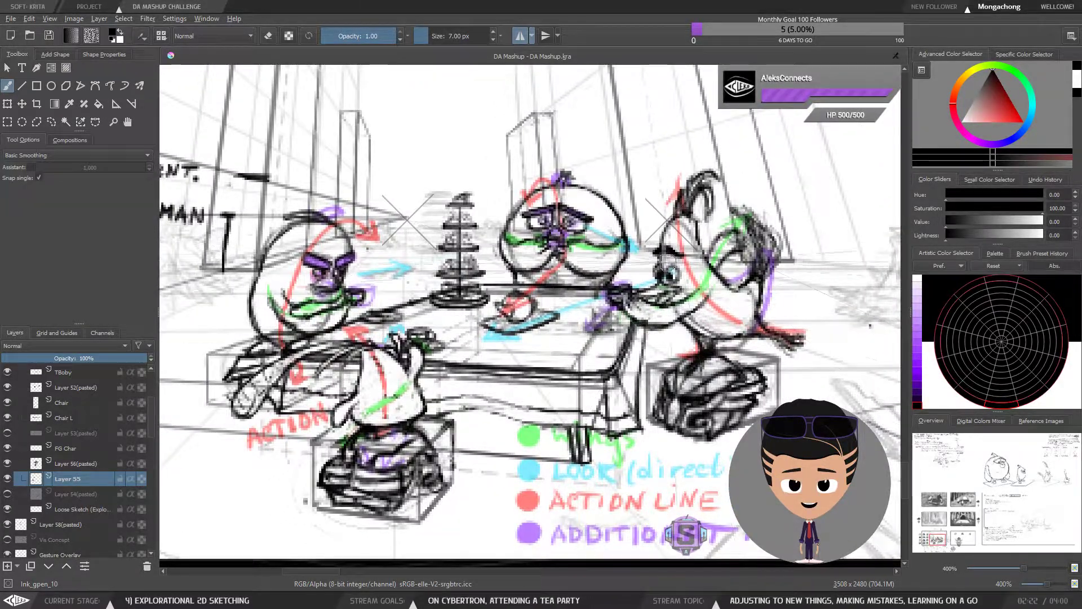
scroll(610, 344, "down", 1)
scroll(610, 344, "up", 1)
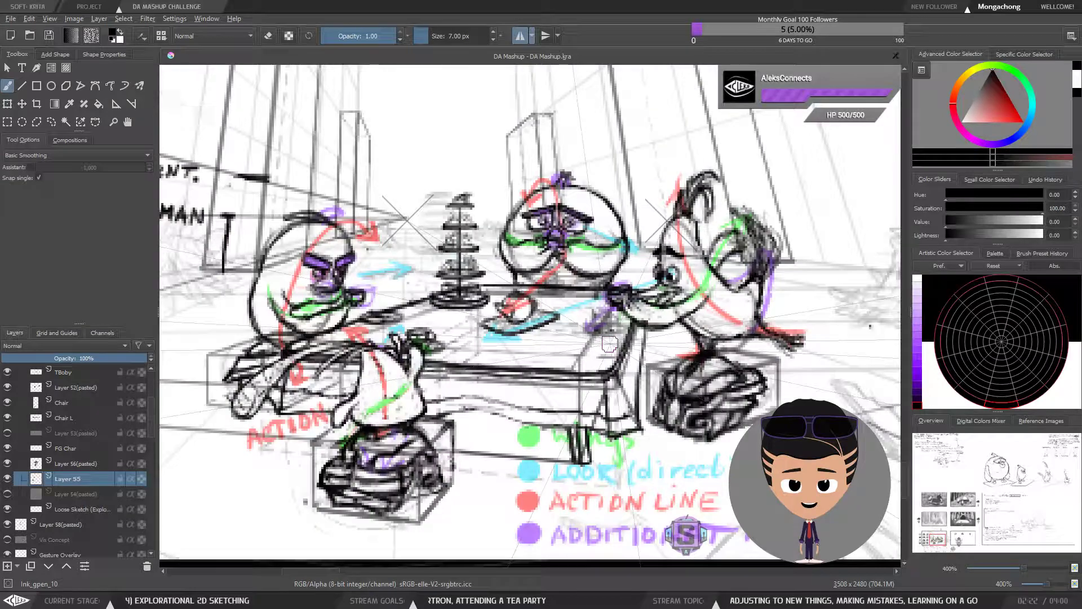
scroll(609, 344, "down", 1)
scroll(609, 344, "up", 1)
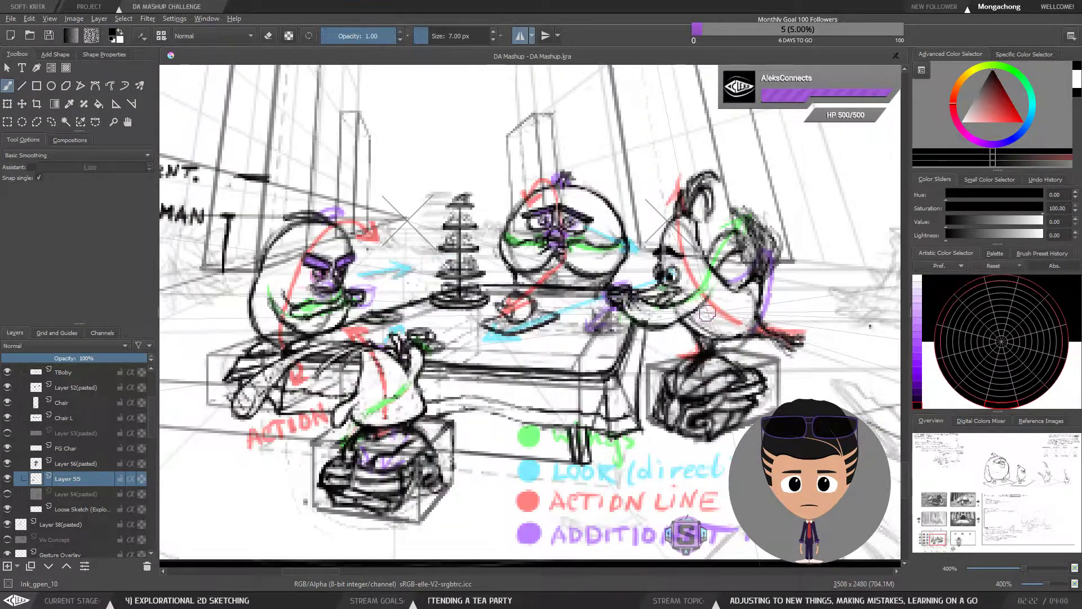
scroll(708, 312, "down", 2)
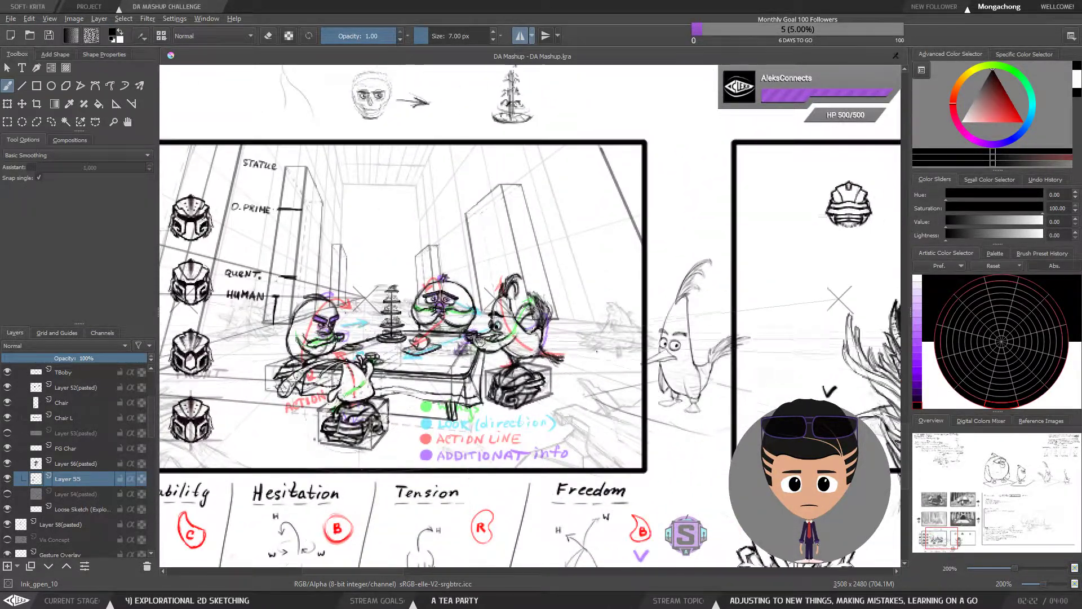
Step: Examine the feet and ground plane of the large bird reference sketch in the character line-up above the thumbnails
scroll(480, 341, "down", 4)
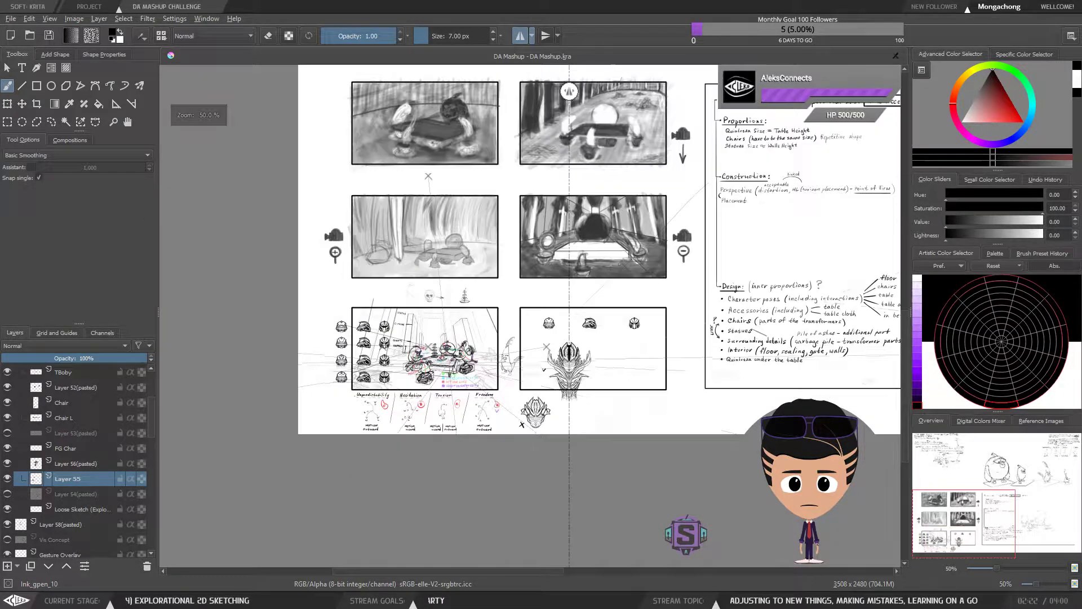
scroll(646, 271, "down", 1)
scroll(646, 271, "up", 6)
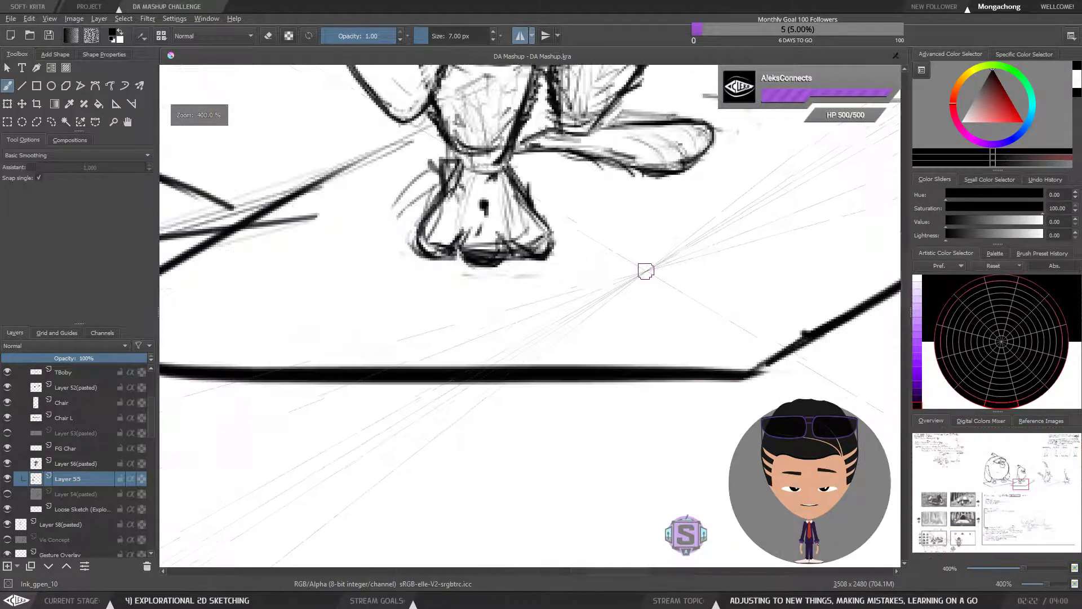
scroll(646, 271, "up", 1)
scroll(596, 316, "down", 2)
mouse_move(667, 339)
left_mouse_down()
mouse_move(648, 352)
mouse_move(509, 365)
left_mouse_up()
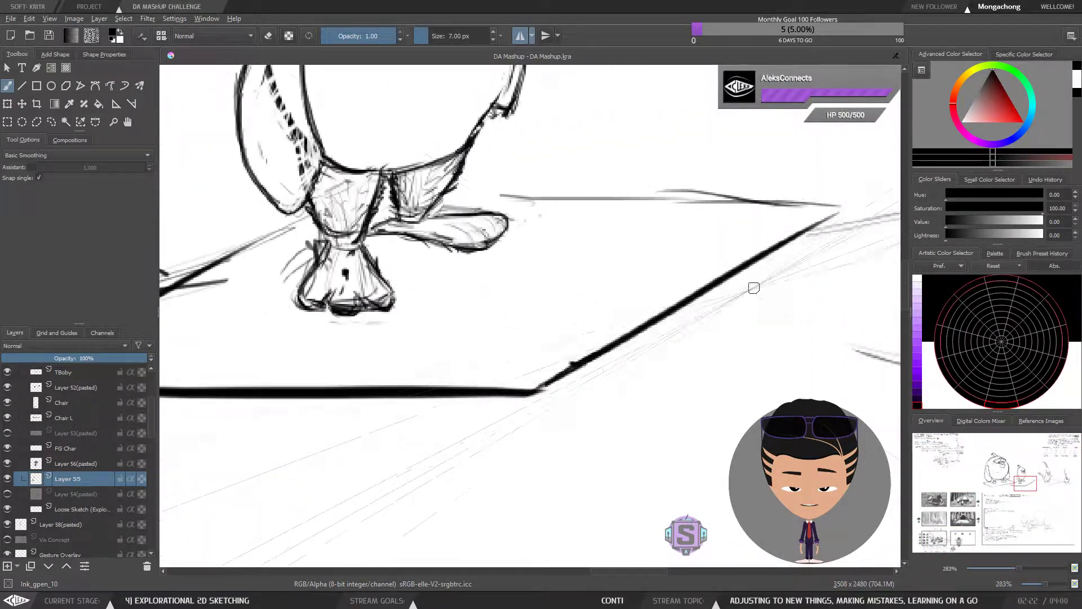
scroll(599, 367, "up", 2)
scroll(526, 350, "down", 4)
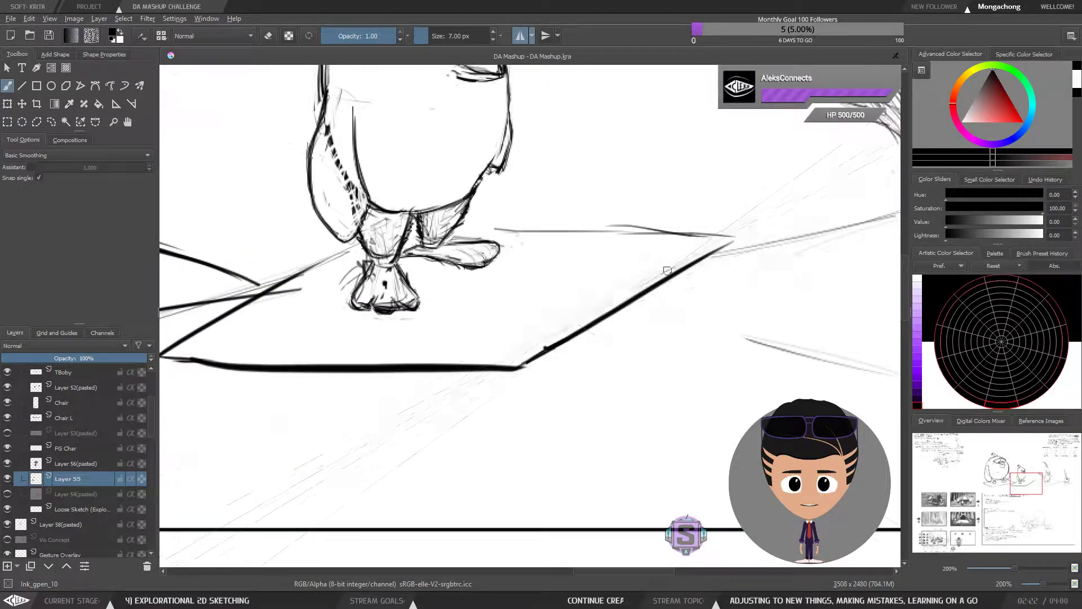
Step: Return to the tea party scene and review it alongside its helmet rows and the neighbouring headdress panel
scroll(568, 338, "down", 6)
left_click_drag(317, 515, 623, 341)
scroll(624, 341, "up", 5)
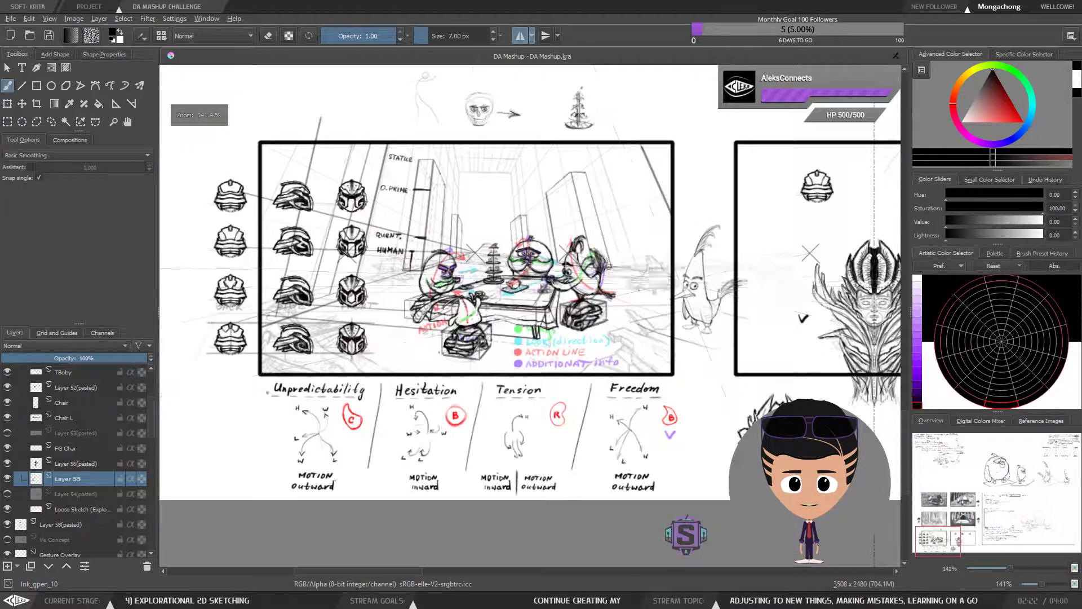
scroll(467, 271, "up", 1)
left_click_drag(570, 278, 577, 314)
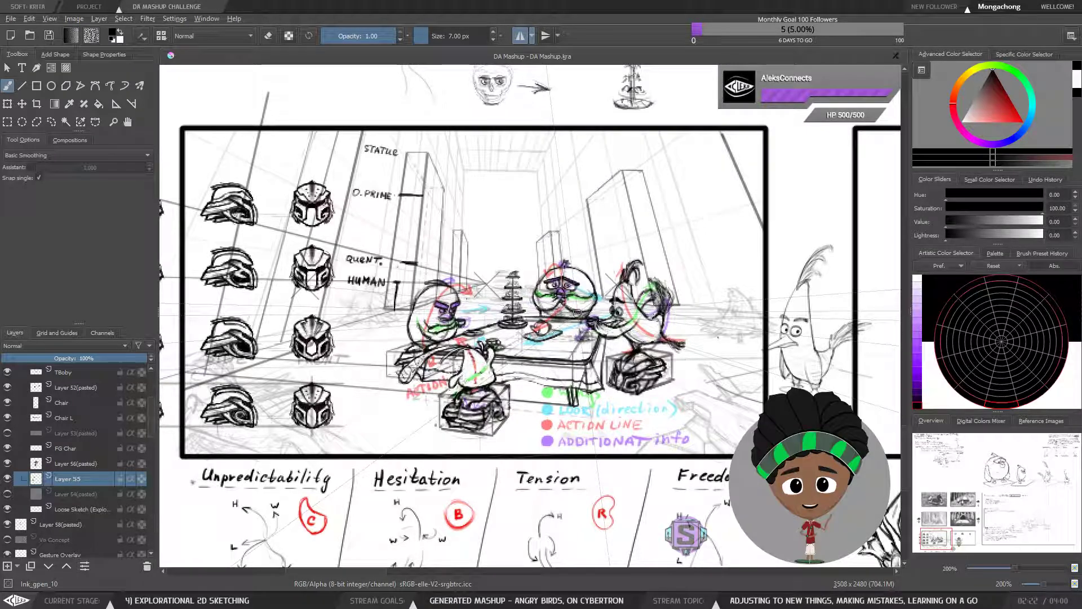
scroll(607, 319, "down", 3)
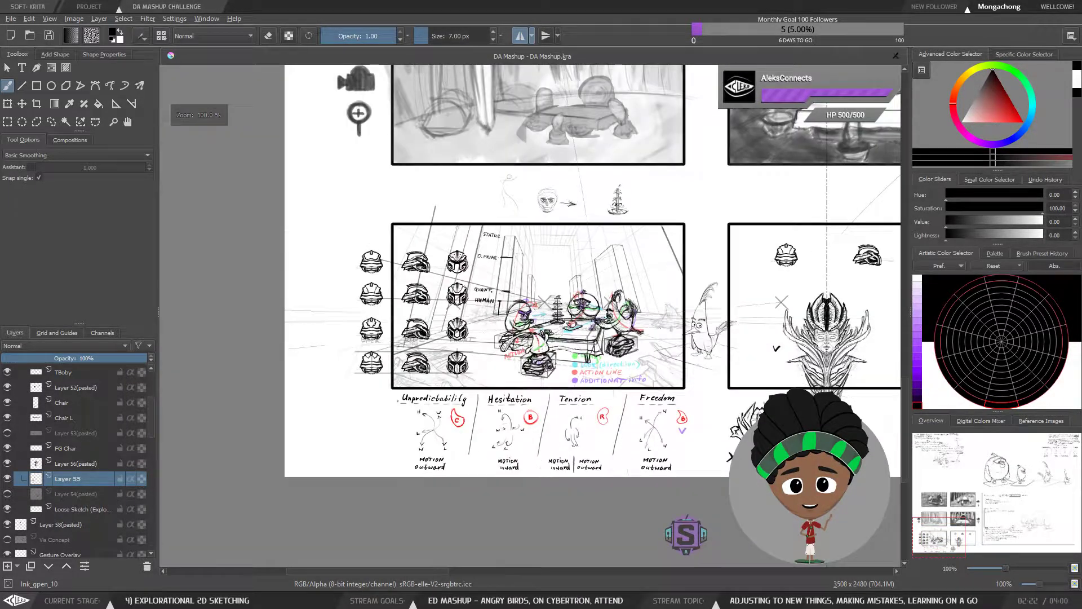
left_click_drag(691, 350, 607, 334)
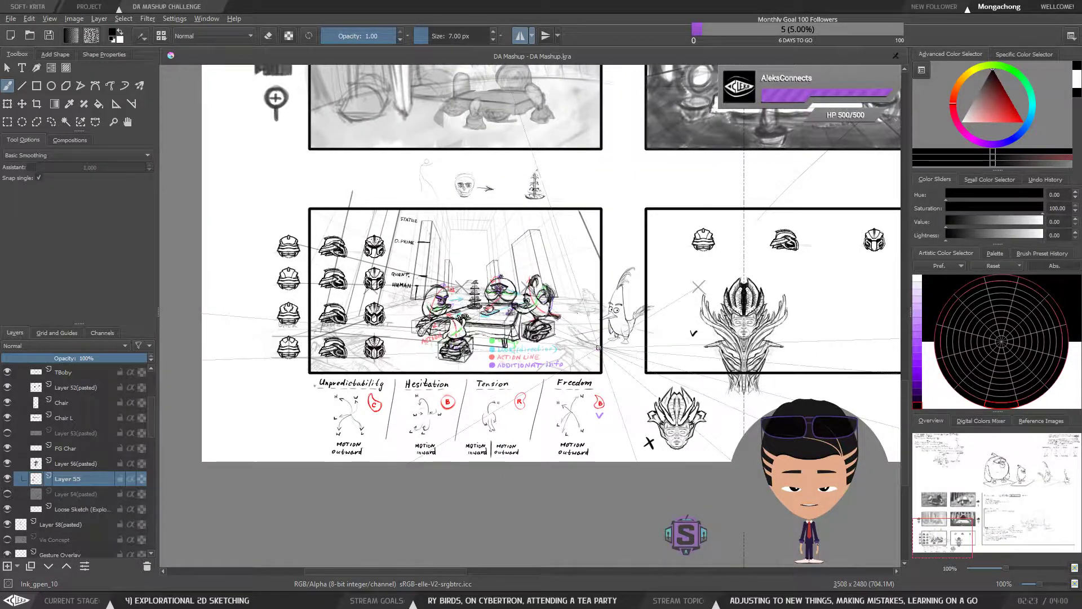
Step: Review the tea party scene up close together with its helmet rows, height scale and the motion notes beneath the frame
scroll(598, 348, "up", 2)
left_click_drag(535, 389, 591, 407)
scroll(592, 407, "down", 1)
left_click_drag(867, 384, 574, 364)
scroll(574, 364, "up", 1)
scroll(548, 333, "up", 2)
left_click_drag(472, 334, 524, 321)
scroll(524, 321, "down", 1)
scroll(512, 326, "down", 1)
left_click_drag(360, 327, 697, 316)
scroll(671, 320, "down", 1)
scroll(429, 300, "up", 1)
left_click_drag(429, 300, 388, 386)
left_click_drag(606, 401, 676, 250)
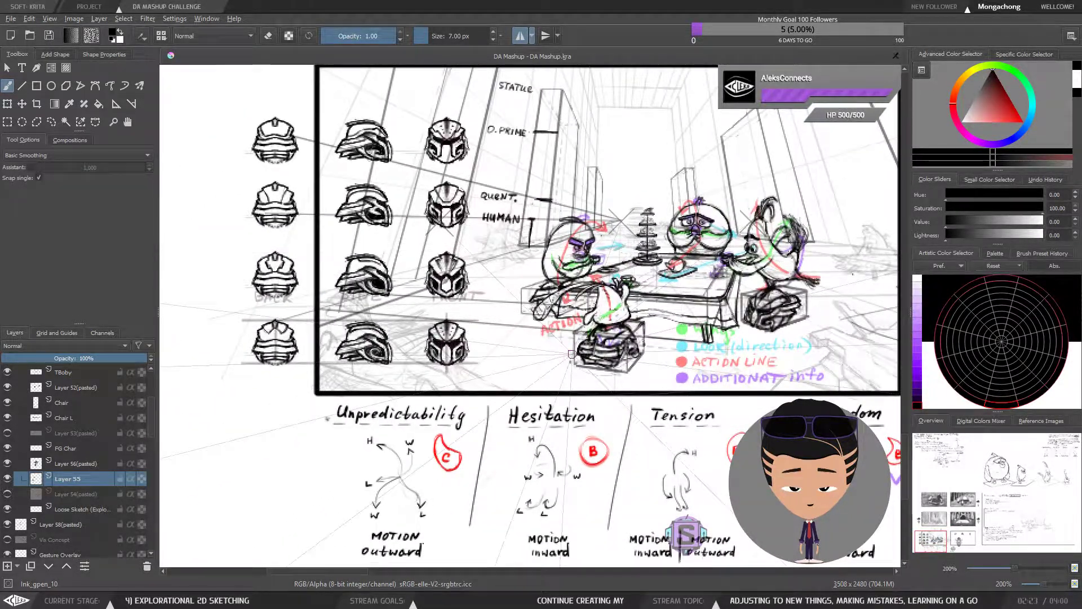
mouse_move(487, 407)
left_mouse_down()
mouse_move(451, 446)
mouse_move(343, 437)
left_mouse_up()
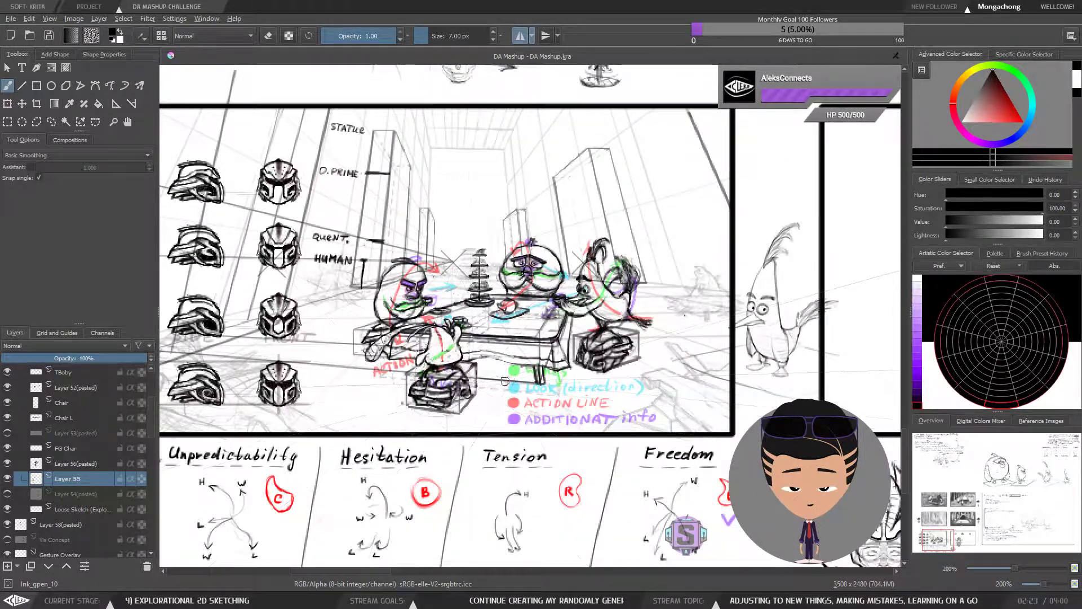
Step: Examine the check-marked armoured headdress figure up close, including its shoulders and collar, and return to the tea party scene
scroll(534, 399, "down", 1)
left_click_drag(535, 399, 232, 339)
left_click_drag(566, 422, 495, 418)
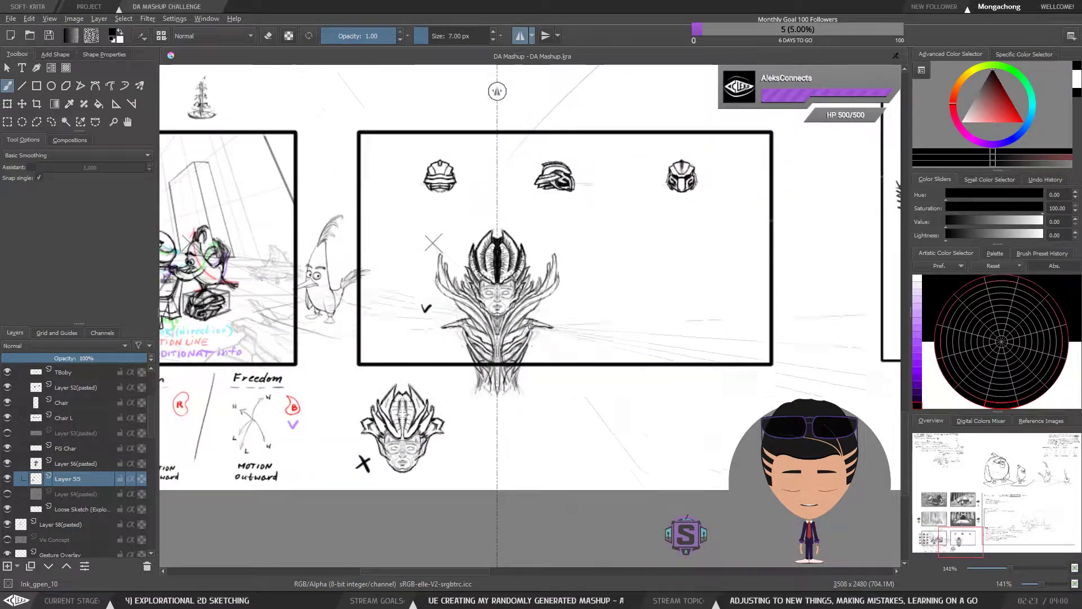
scroll(518, 314, "up", 2)
left_click_drag(518, 314, 549, 304)
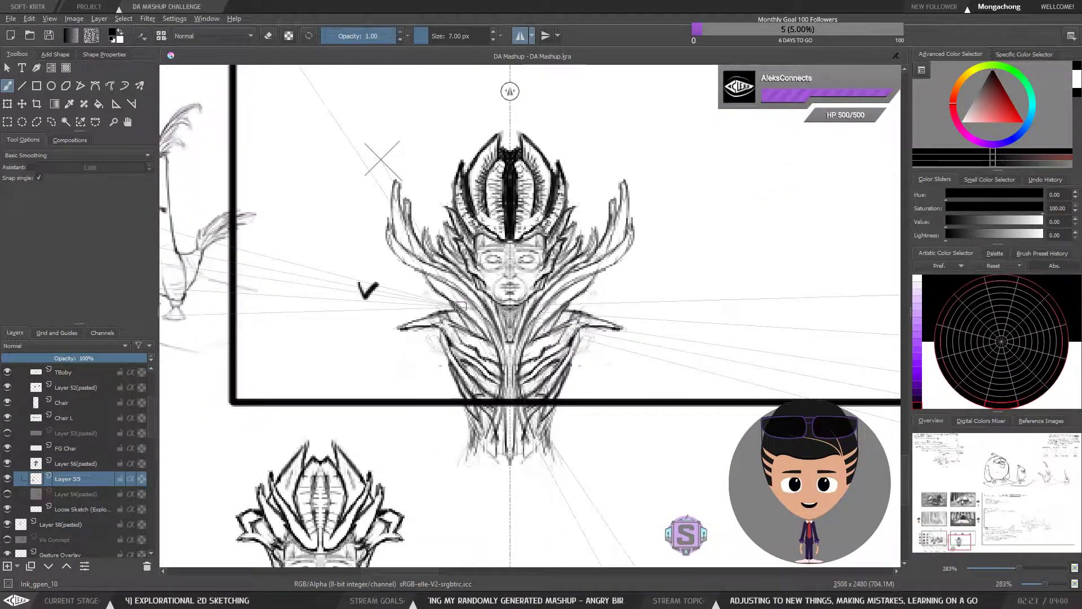
left_click_drag(378, 343, 683, 317)
mouse_move(516, 311)
left_mouse_down()
mouse_move(631, 292)
mouse_move(681, 357)
left_mouse_up()
left_click_drag(648, 321, 679, 358)
mouse_move(503, 331)
left_mouse_down()
mouse_move(545, 387)
mouse_move(575, 387)
left_mouse_up()
mouse_move(599, 266)
left_mouse_down()
mouse_move(592, 305)
mouse_move(577, 283)
mouse_move(597, 288)
left_mouse_up()
scroll(350, 327, "down", 1)
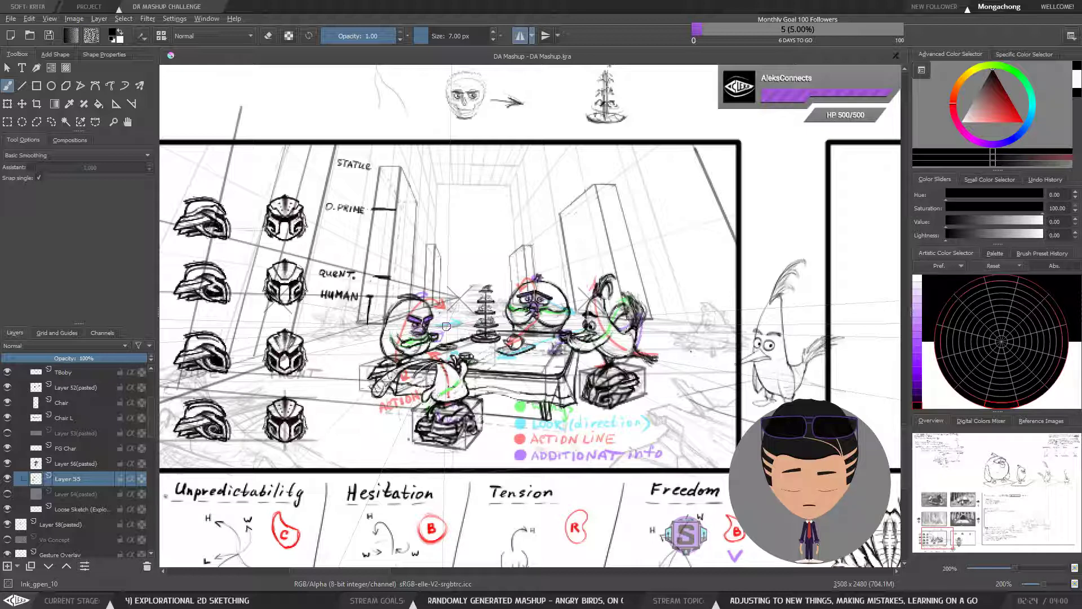
Step: Study the four birds around the table, checking their poses against the coloured look-direction and action-line marks
scroll(446, 326, "down", 1)
scroll(424, 375, "up", 2)
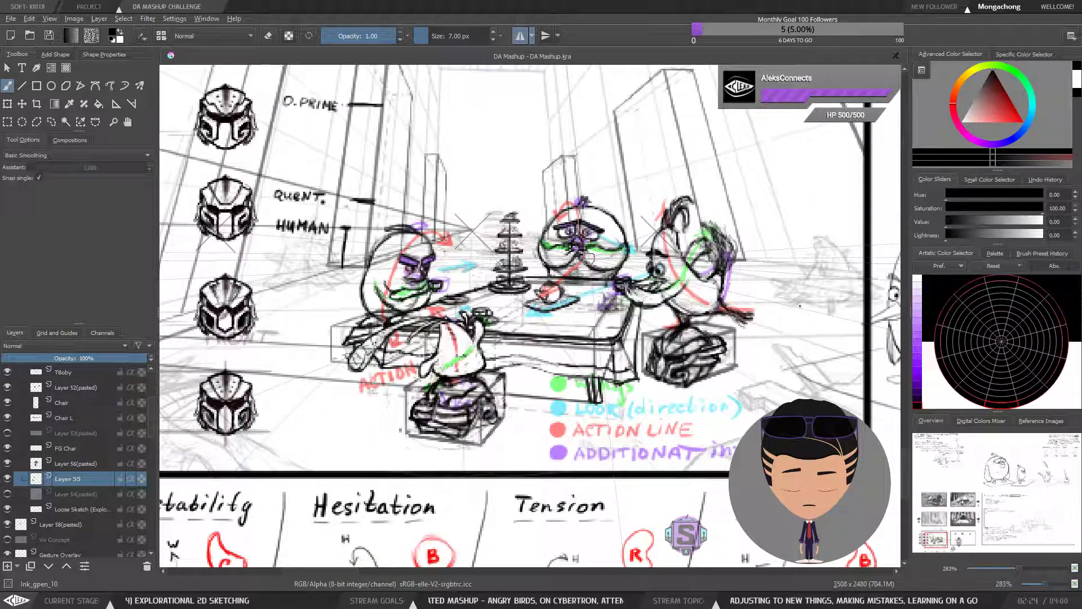
left_click_drag(899, 228, 620, 258)
scroll(622, 259, "down", 1)
left_click_drag(507, 313, 581, 307)
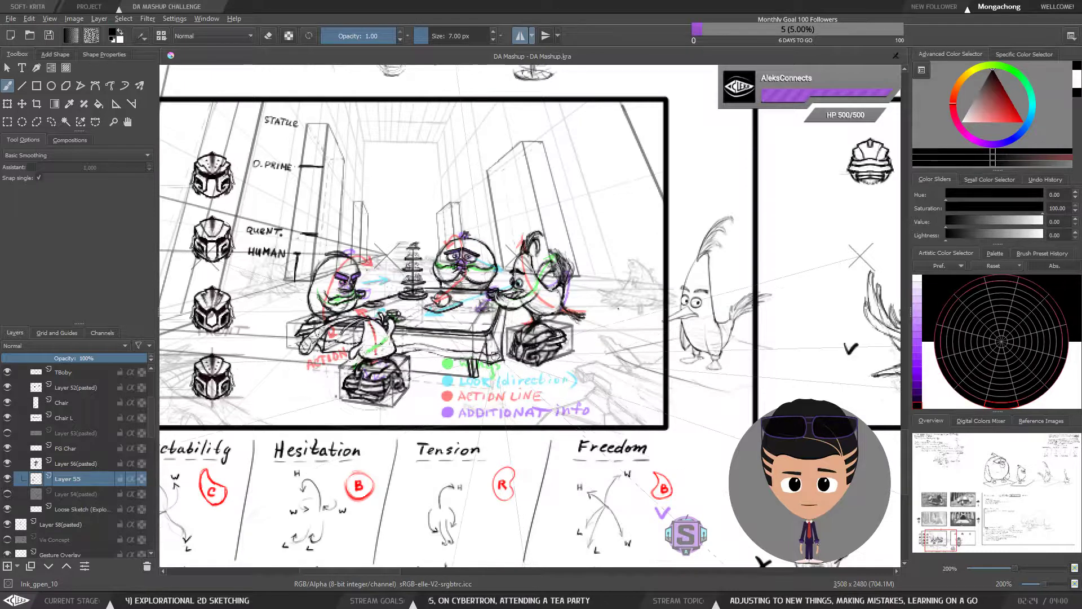
mouse_move(494, 355)
left_mouse_down()
mouse_move(558, 372)
mouse_move(507, 374)
mouse_move(595, 445)
mouse_move(612, 433)
left_mouse_up()
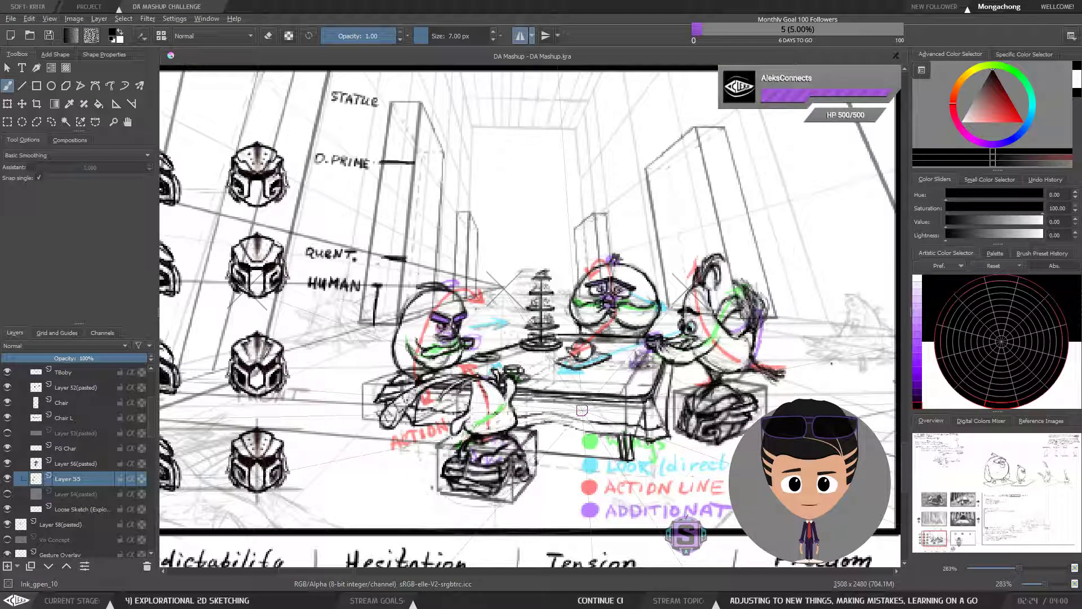
scroll(582, 410, "down", 1)
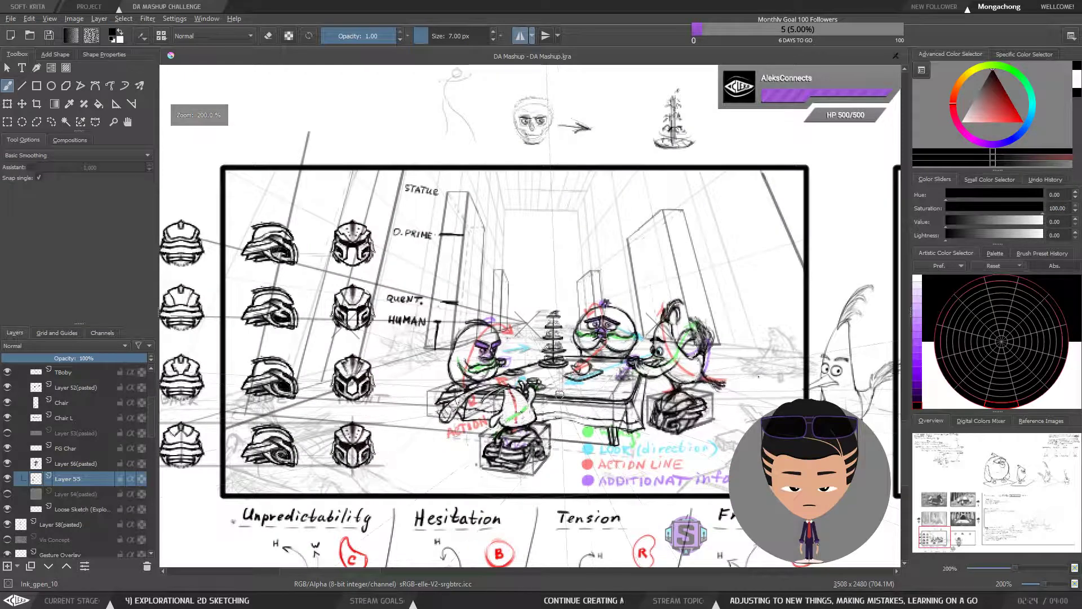
left_click_drag(618, 406, 637, 427)
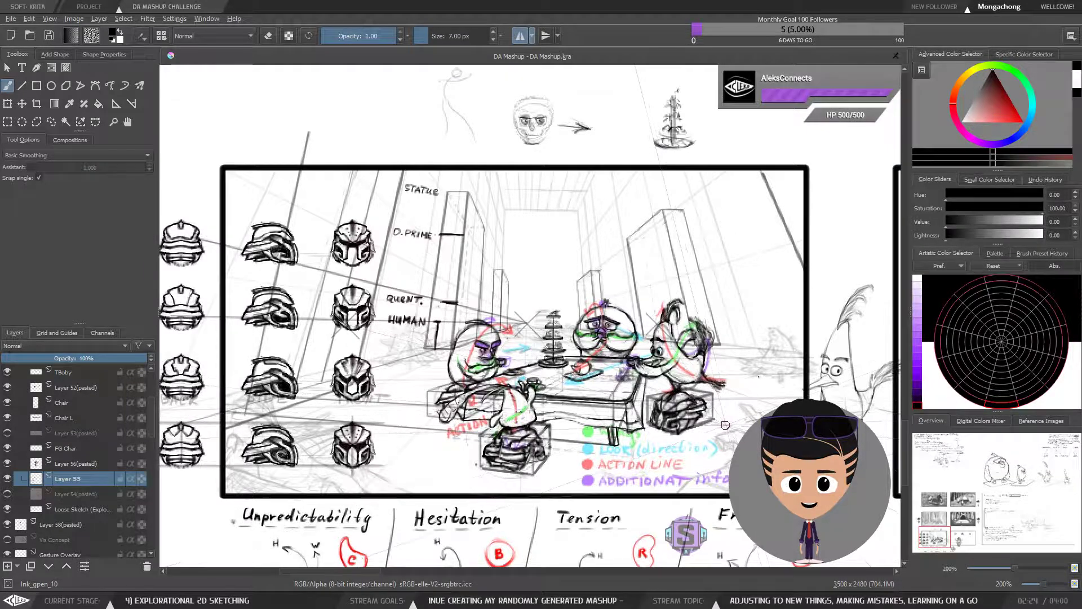
left_click_drag(726, 425, 653, 410)
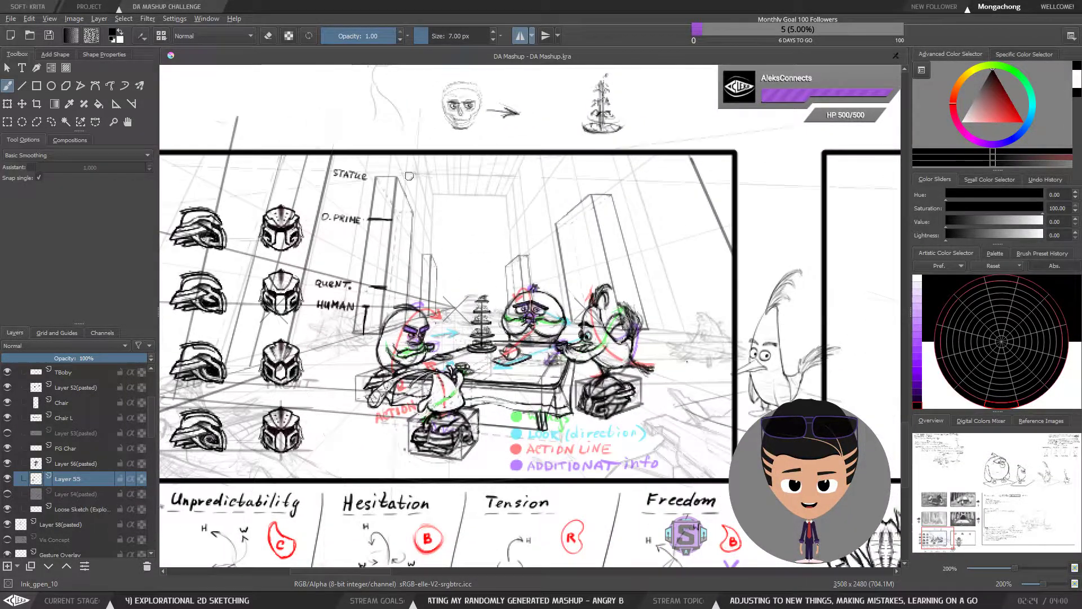
Step: Compare the check-marked and crossed-out headdresses, briefly showing and rehiding the pasted layer directly below Layer 55
left_click_drag(752, 355, 503, 333)
left_click_drag(737, 419, 570, 273)
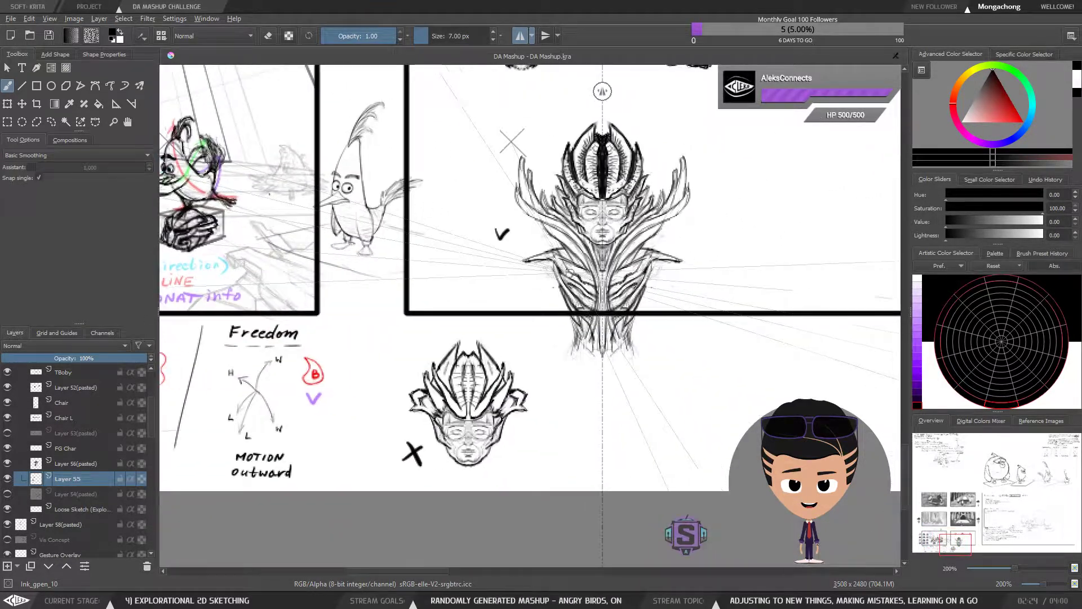
left_click_drag(685, 369, 555, 379)
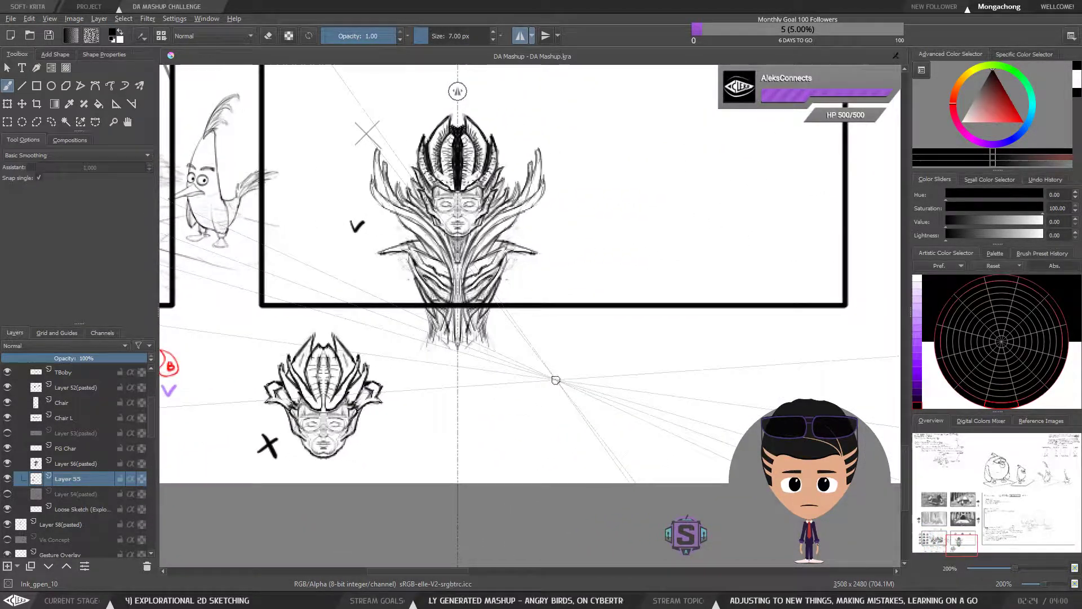
left_click(8, 494)
left_click(8, 494)
scroll(574, 336, "down", 2)
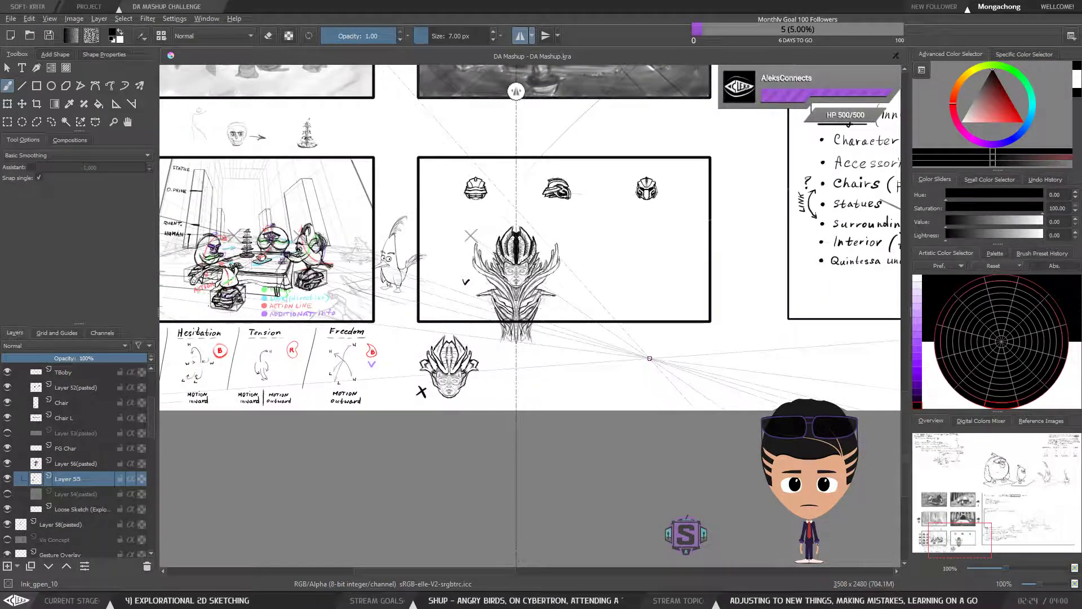
scroll(648, 357, "up", 2)
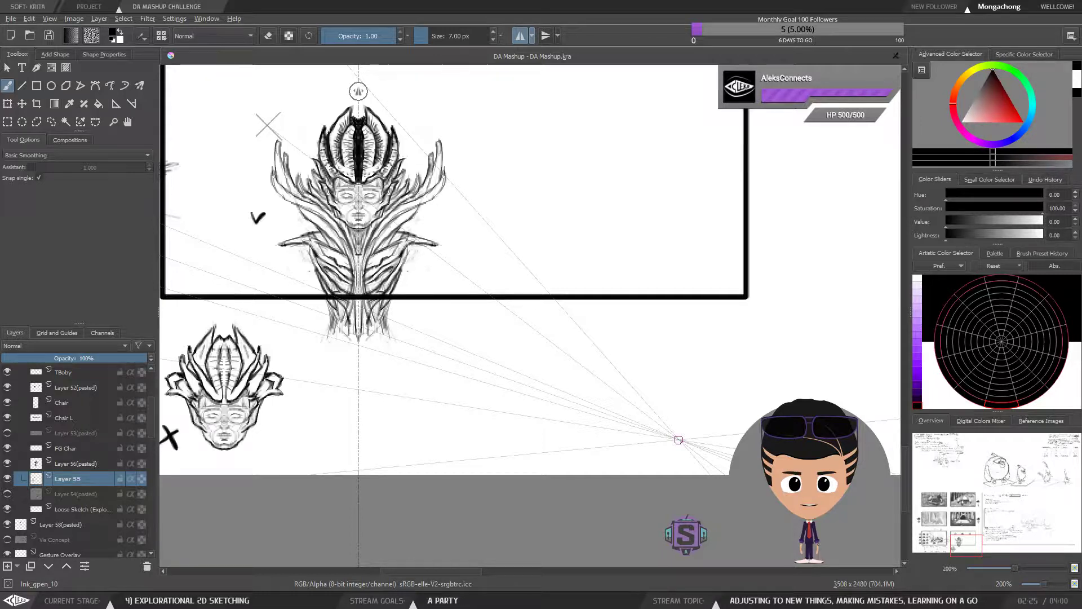
scroll(628, 324, "down", 1)
Step: Compare the tea party frame and the yellow bird sketch between the panels with the armoured headdress panel
mouse_move(570, 266)
left_mouse_down()
mouse_move(741, 326)
mouse_move(801, 325)
left_mouse_up()
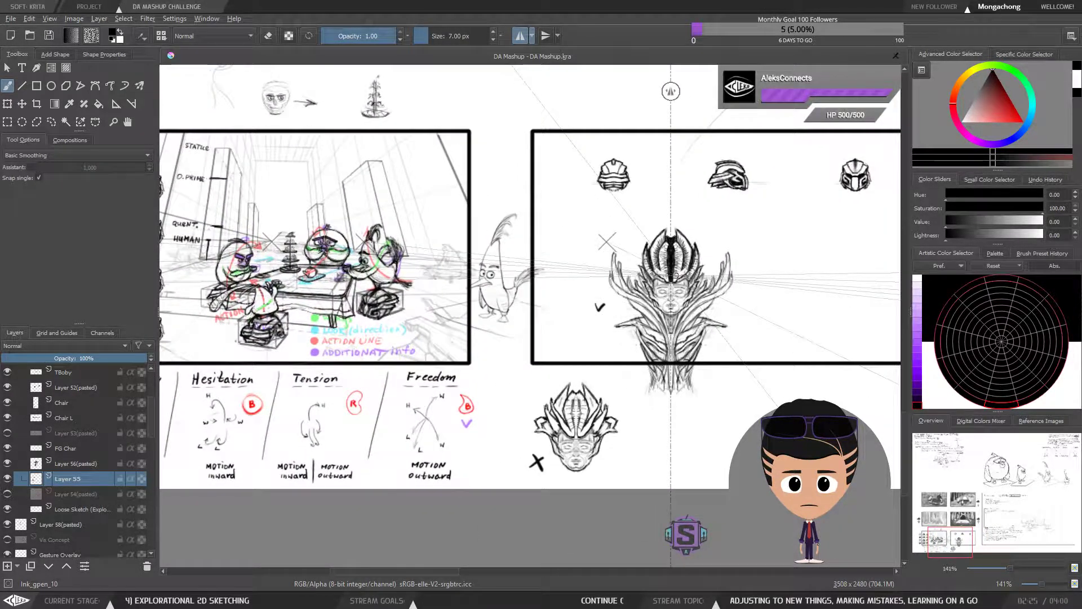
left_click_drag(506, 269, 553, 286)
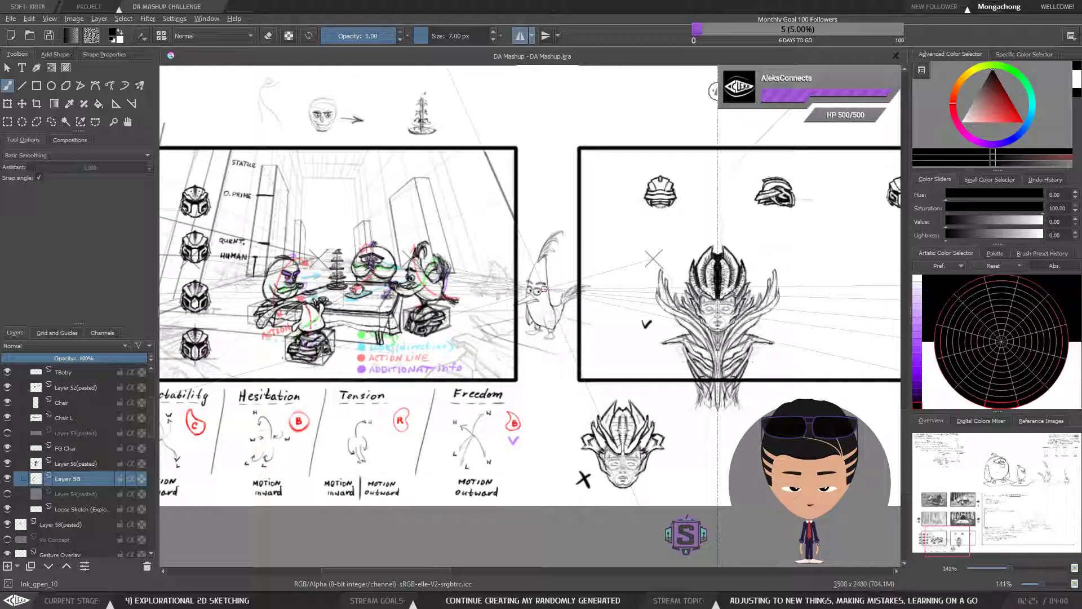
left_click_drag(544, 289, 683, 272)
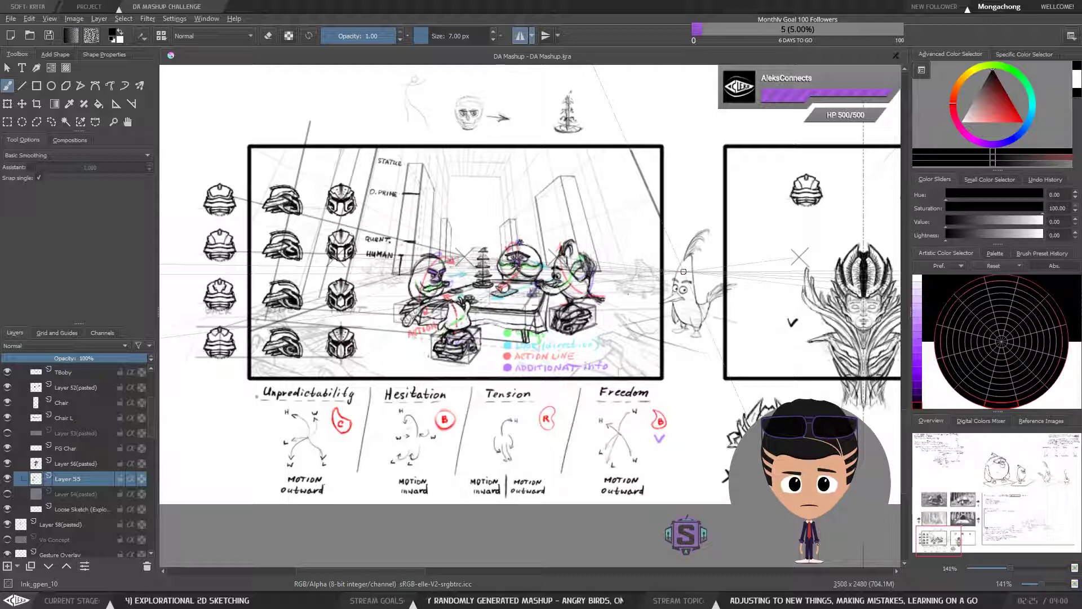
left_click_drag(663, 334, 269, 316)
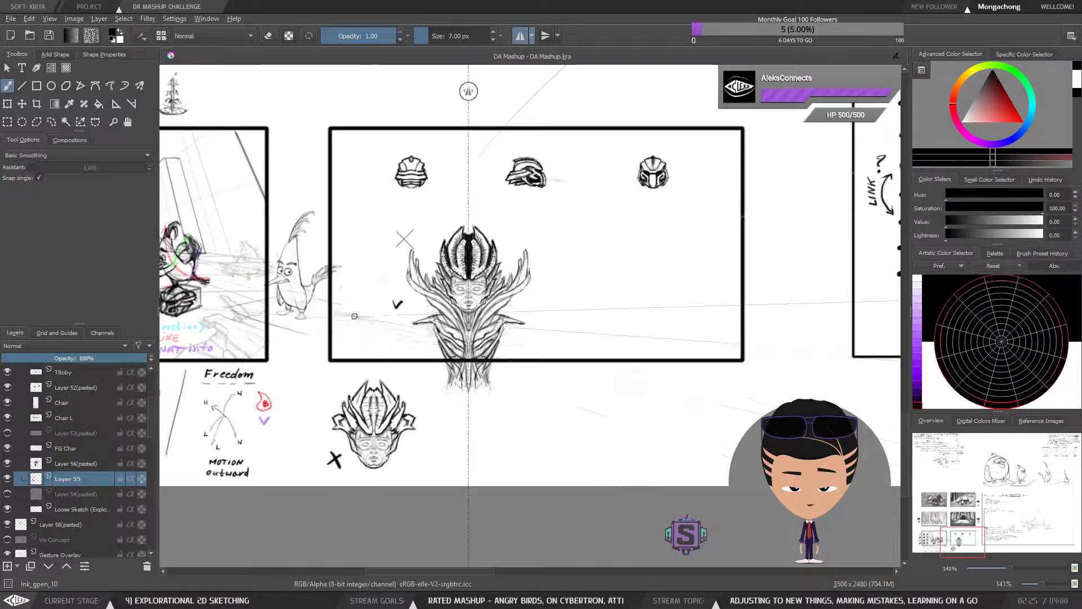
left_click_drag(544, 353, 504, 358)
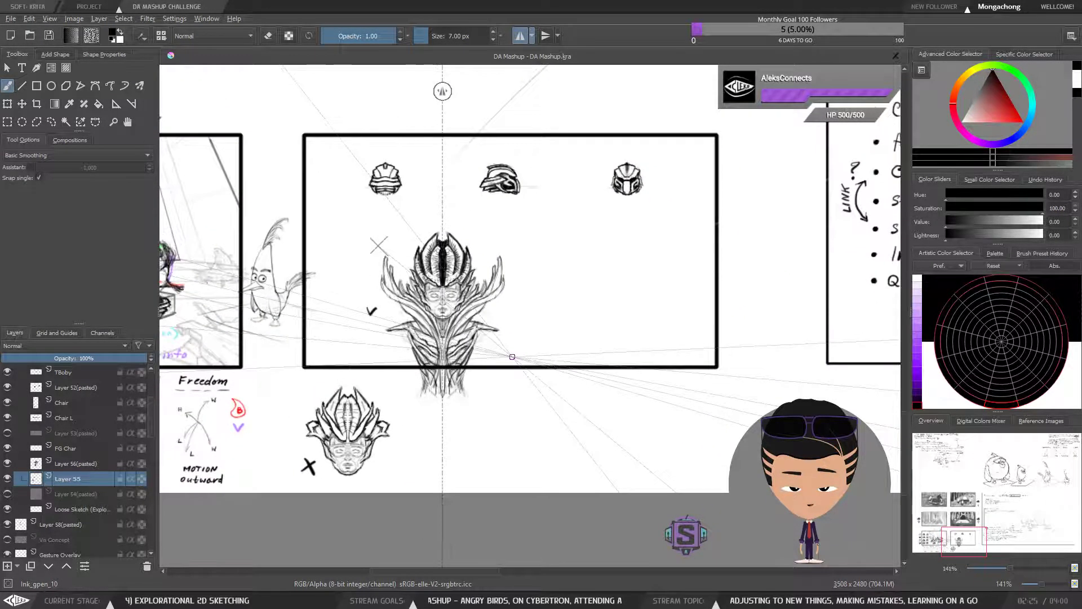
scroll(507, 366, "up", 1)
scroll(509, 377, "down", 1)
left_click_drag(321, 229, 710, 378)
left_click_drag(713, 242, 742, 138)
scroll(470, 348, "up", 1)
left_click_drag(522, 338, 587, 343)
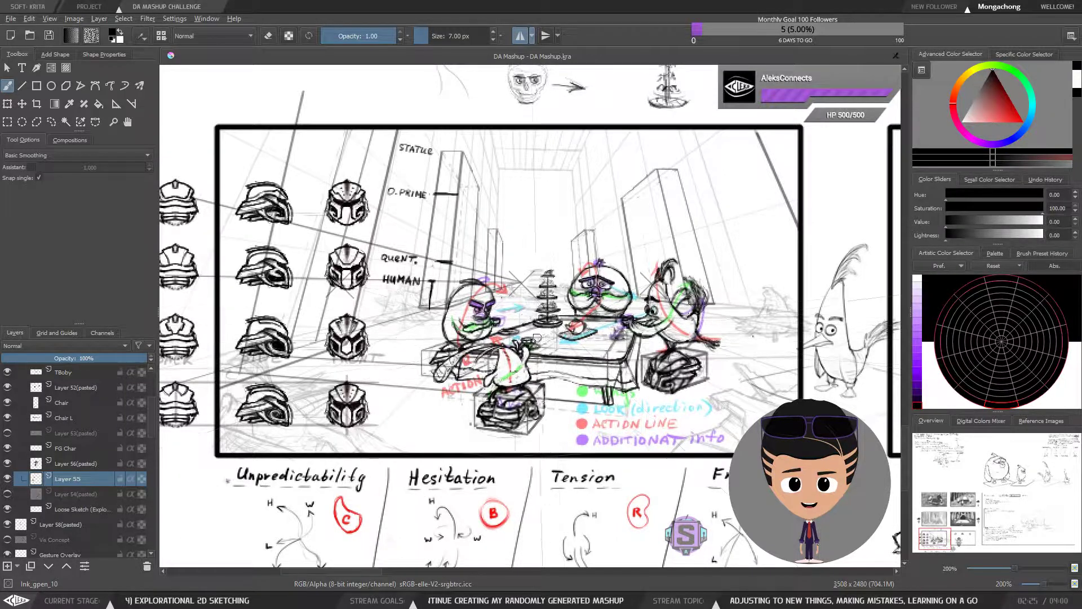
Step: Read the character gesture notes for Red, Bomb, Chuck and Bubbles with their head, wing and leg motion diagrams
scroll(530, 320, "down", 1)
left_click_drag(840, 236, 399, 374)
left_click_drag(495, 398, 421, 275)
scroll(493, 387, "up", 1)
scroll(663, 281, "down", 2)
left_click_drag(665, 281, 367, 352)
scroll(471, 290, "down", 3)
left_click_drag(735, 142, 587, 261)
scroll(602, 285, "up", 5)
scroll(586, 248, "down", 1)
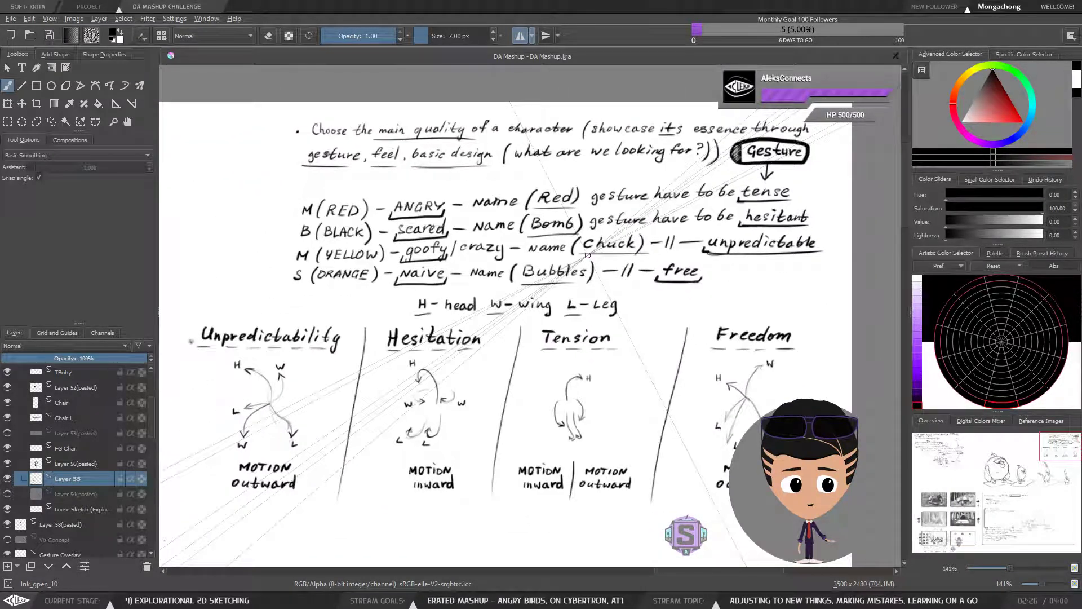
left_click_drag(467, 324, 501, 297)
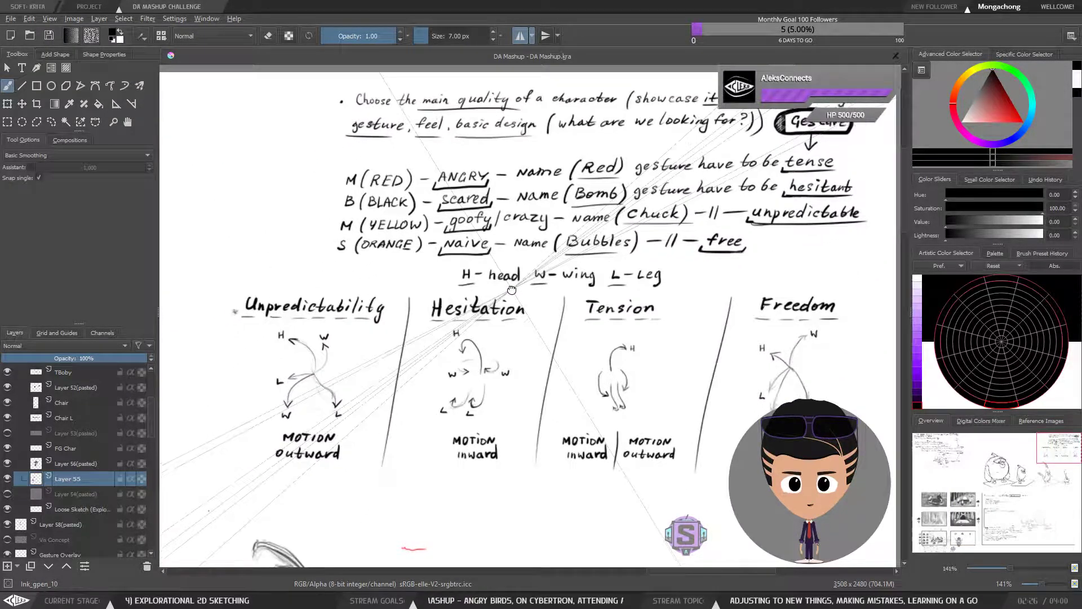
Step: Check the tea party scene against the written character, setting, scenario and story notes of the project brief
key("1")
scroll(465, 358, "down", 1)
left_click_drag(465, 358, 608, 301)
left_click_drag(490, 407, 577, 224)
scroll(494, 372, "up", 3)
scroll(495, 372, "down", 1)
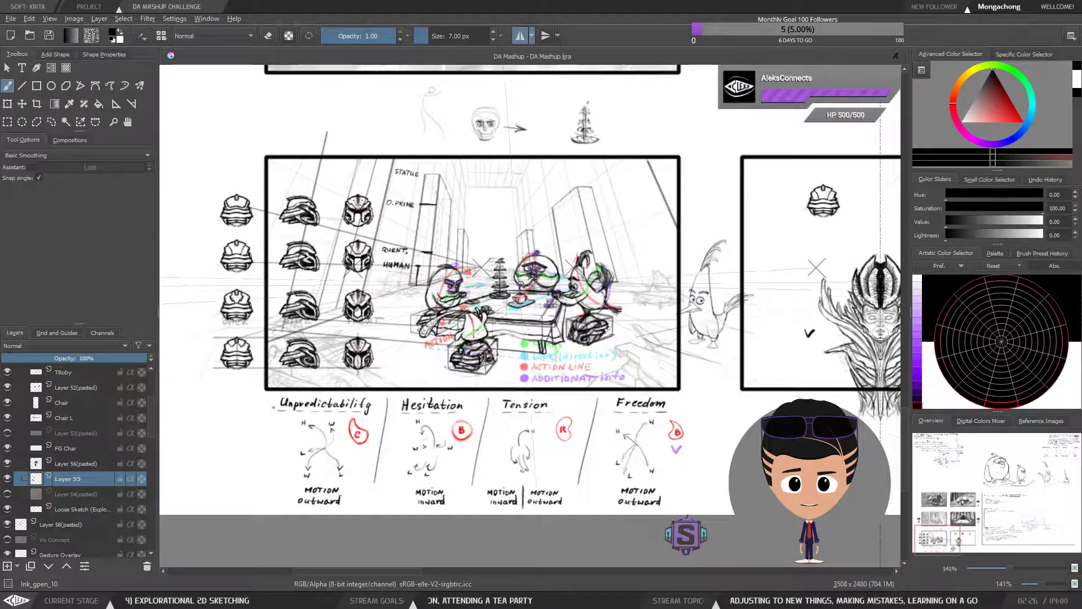
left_click_drag(524, 288, 505, 427)
scroll(505, 427, "down", 2)
left_click_drag(584, 205, 563, 356)
scroll(429, 213, "up", 1)
left_click_drag(429, 213, 467, 240)
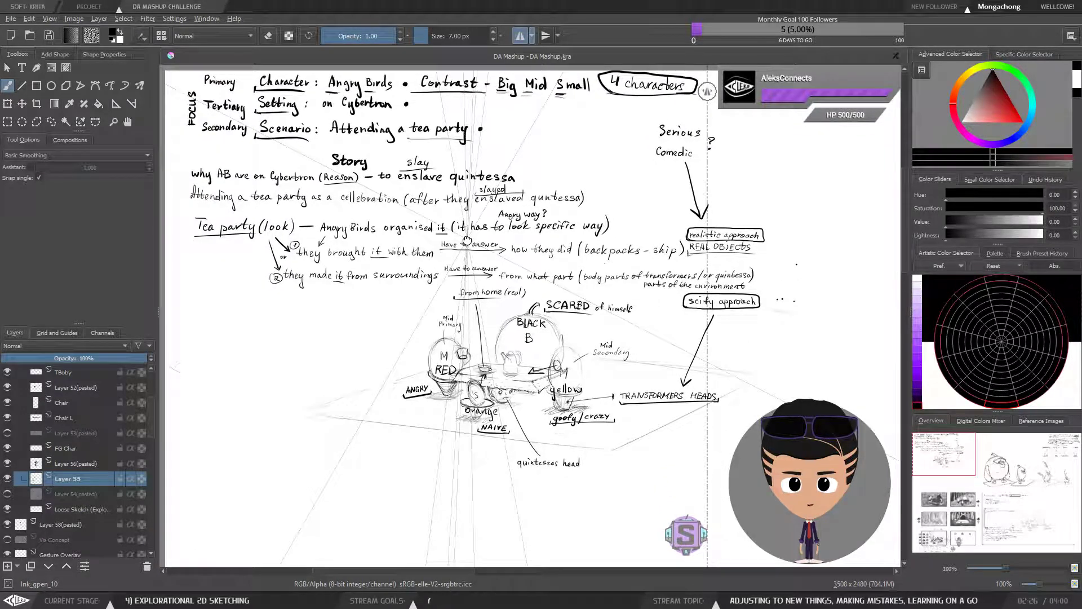
scroll(522, 356, "down", 1)
scroll(523, 357, "up", 1)
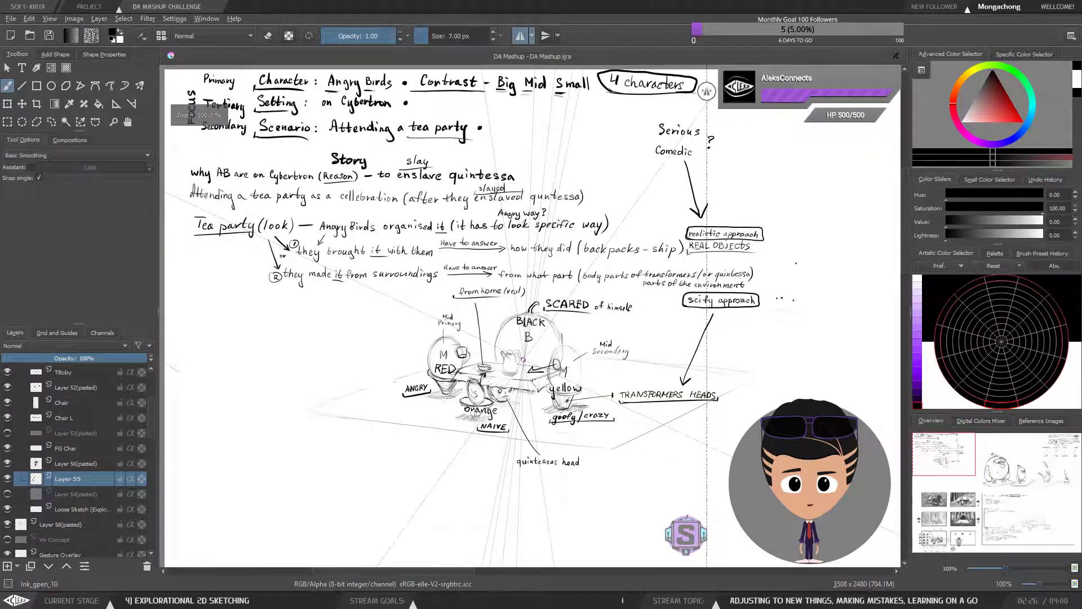
Step: Return to the lower thumbnails and view the tea party scene and headdress panel side by side
left_click_drag(523, 357, 479, 102)
left_click_drag(567, 492, 527, 79)
mouse_move(545, 541)
left_mouse_down()
mouse_move(531, 451)
mouse_move(530, 168)
left_mouse_up()
left_click_drag(546, 336, 631, 386)
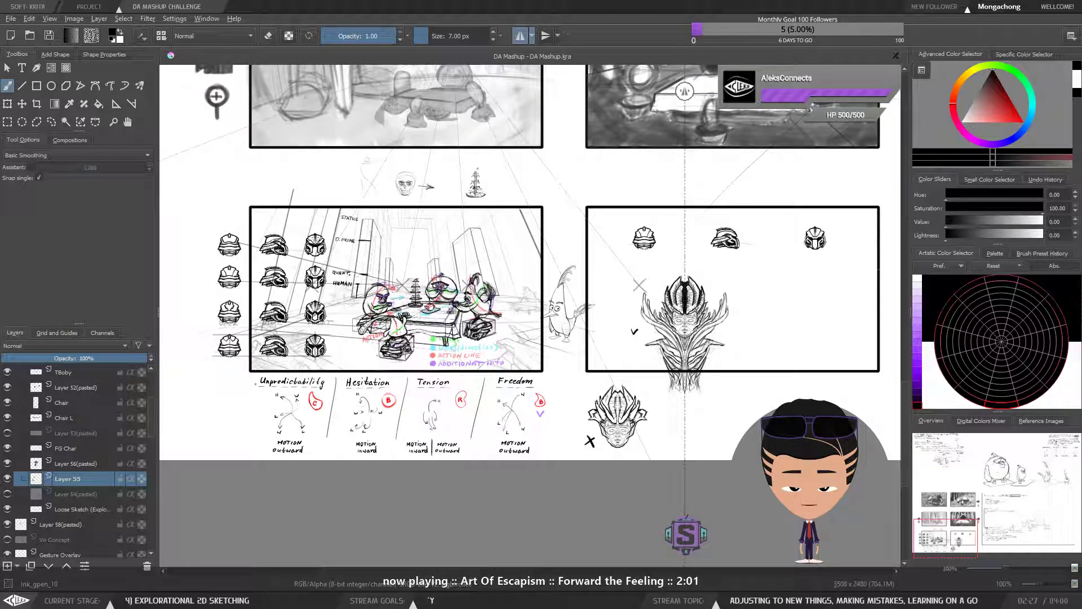
mouse_move(597, 402)
left_mouse_down()
mouse_move(601, 383)
mouse_move(599, 399)
left_mouse_up()
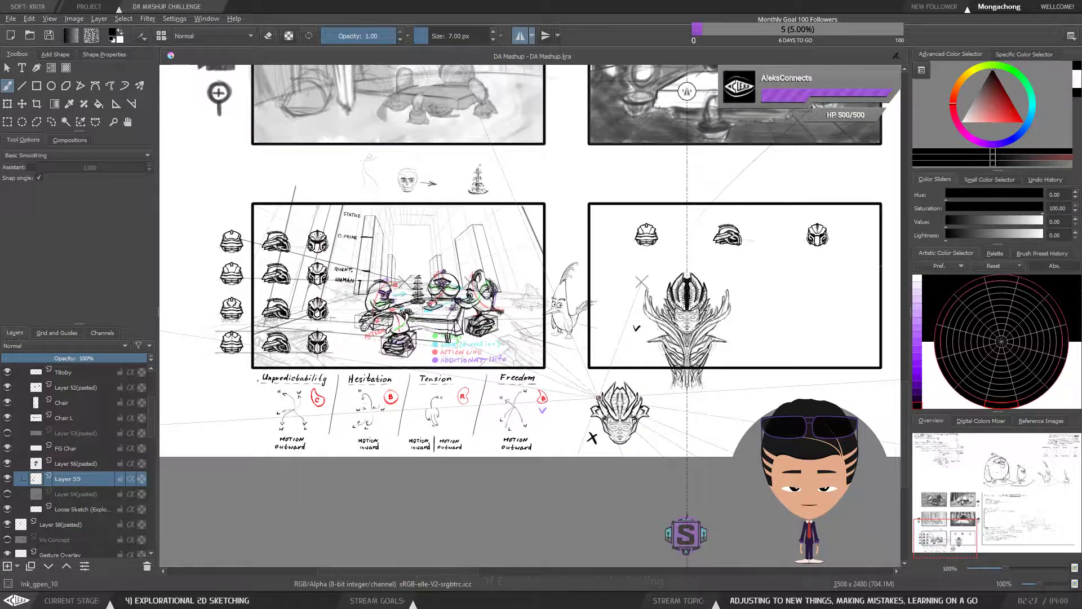
scroll(598, 398, "up", 1)
scroll(598, 398, "down", 1)
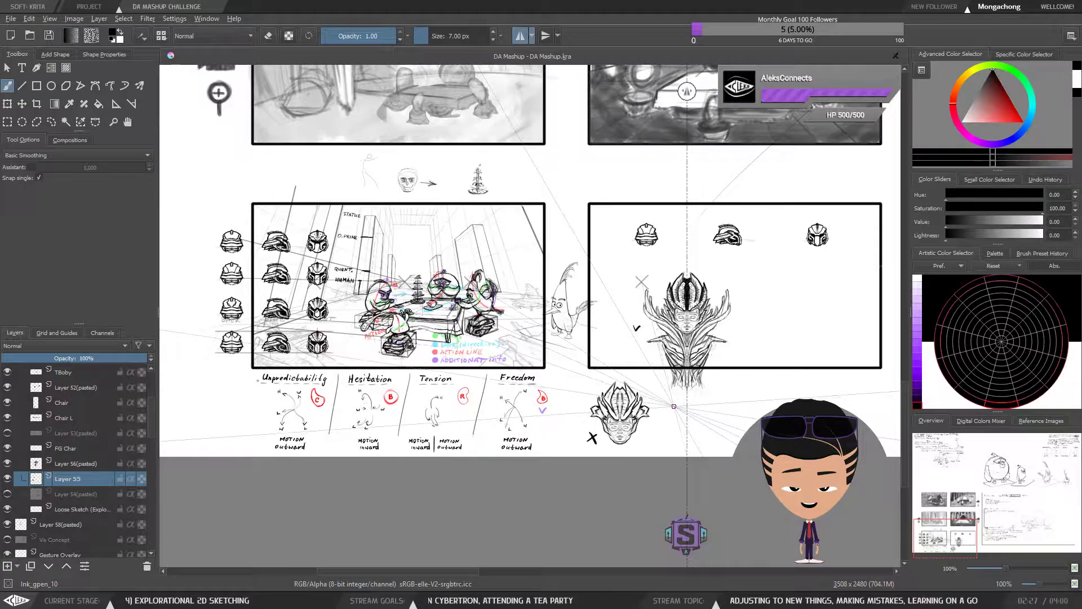
Step: Look across the rest of the concept sheet beyond the lower thumbnails and come back to the tea party scene
left_click_drag(666, 339, 637, 399)
left_click_drag(734, 315, 372, 429)
left_click_drag(528, 349, 303, 387)
left_click_drag(637, 192, 426, 410)
left_click_drag(678, 244, 490, 429)
left_click_drag(671, 254, 387, 505)
scroll(685, 261, "down", 1)
scroll(609, 215, "up", 2)
mouse_move(499, 184)
left_mouse_down()
mouse_move(472, 448)
mouse_move(499, 437)
mouse_move(497, 420)
left_mouse_up()
mouse_move(401, 437)
left_mouse_down()
mouse_move(546, 376)
mouse_move(637, 307)
left_mouse_up()
mouse_move(492, 374)
left_mouse_down()
mouse_move(659, 272)
mouse_move(843, 134)
mouse_move(677, 185)
left_mouse_up()
scroll(492, 355, "down", 3)
left_click_drag(460, 381, 678, 258)
left_click_drag(537, 374, 609, 252)
scroll(451, 419, "up", 2)
left_click_drag(468, 401, 639, 296)
scroll(542, 356, "up", 1)
Step: Inspect the seated birds, table and room perspective of the tea party scene alongside the neighbouring headdress designs
left_click_drag(588, 338, 630, 346)
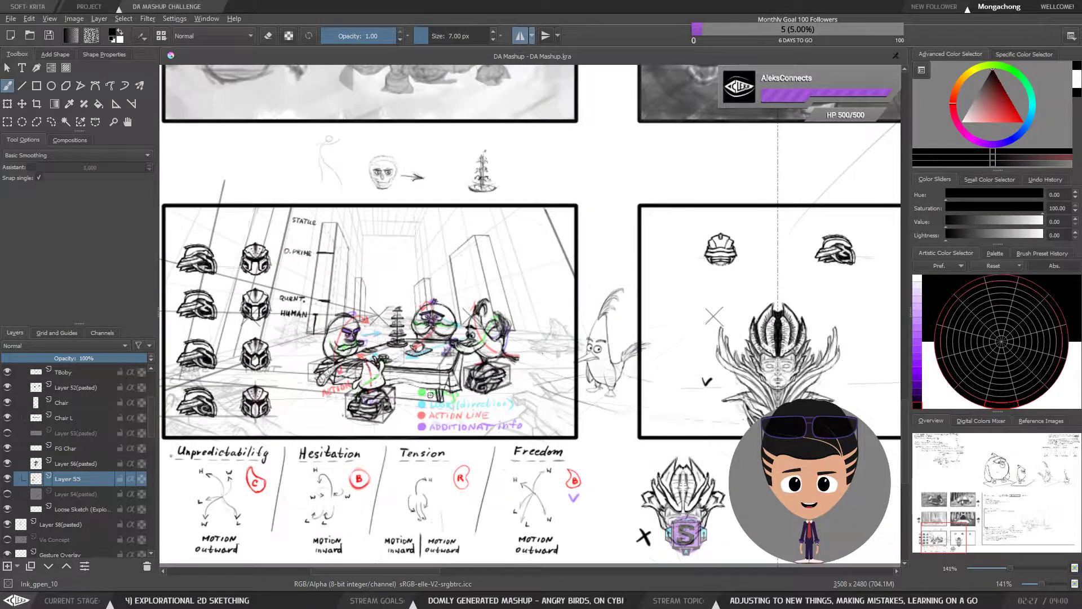
scroll(462, 391, "up", 1)
left_click_drag(345, 288, 467, 289)
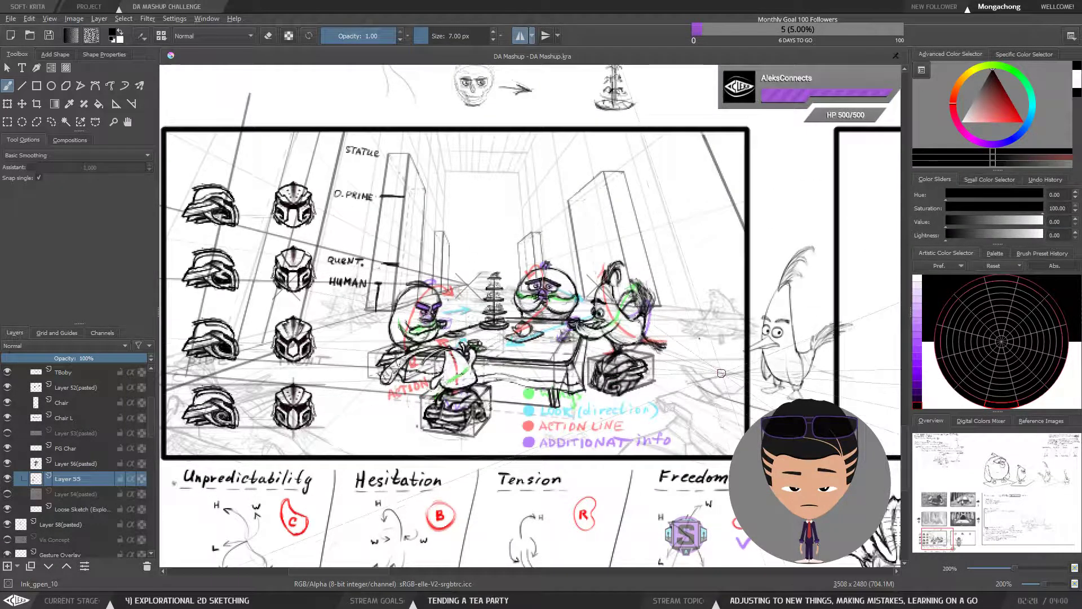
scroll(721, 373, "down", 1)
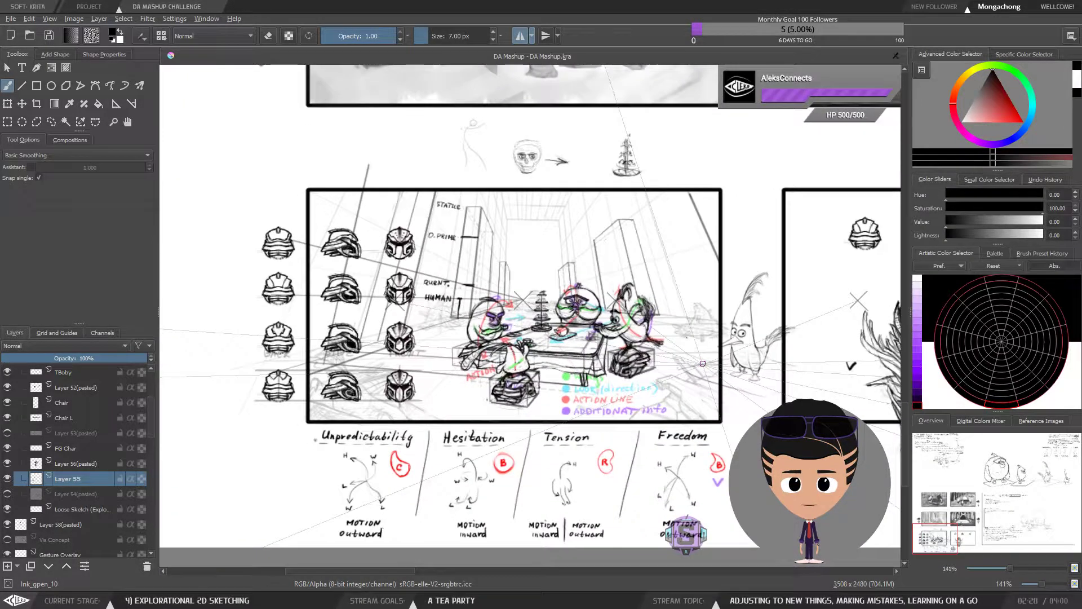
scroll(722, 373, "up", 1)
mouse_move(587, 370)
left_mouse_down()
mouse_move(645, 379)
mouse_move(649, 399)
mouse_move(602, 450)
left_mouse_up()
left_click_drag(870, 442, 585, 377)
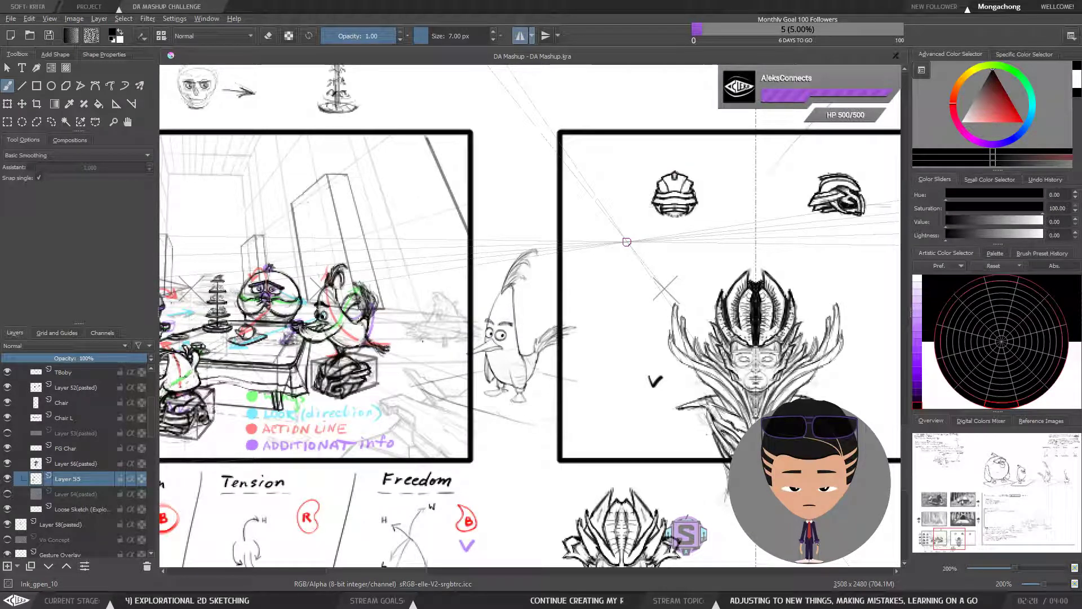
Step: Look over the greyscale composition thumbnails and the "Problems to solve" notes on proportions, construction and design
left_click_drag(616, 293, 809, 517)
left_click_drag(581, 210, 604, 343)
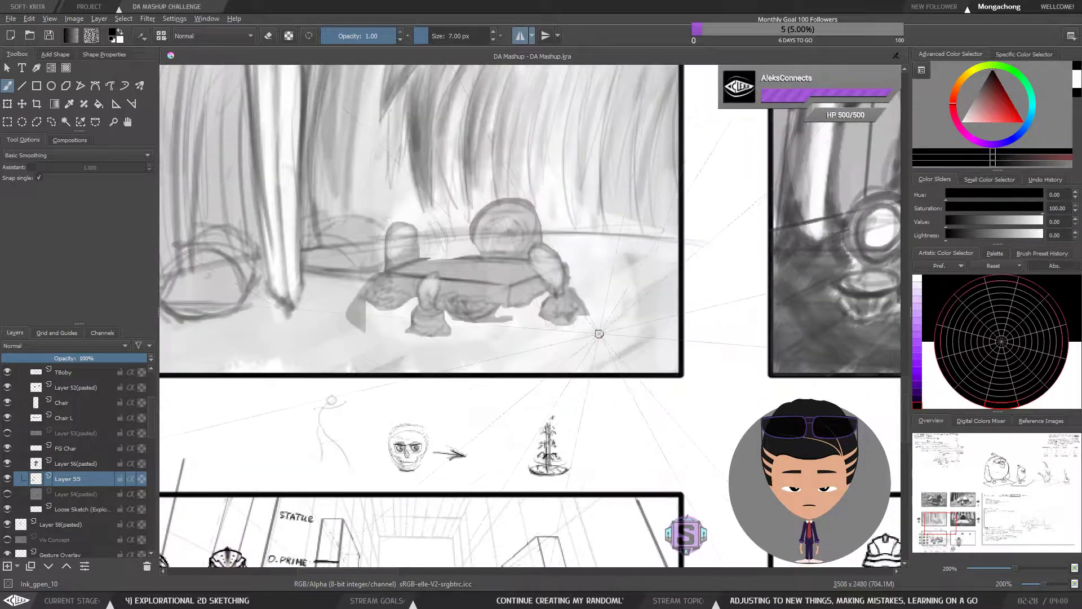
scroll(598, 330, "down", 2)
left_click_drag(583, 299, 438, 340)
scroll(426, 333, "down", 2)
left_click_drag(727, 282, 430, 323)
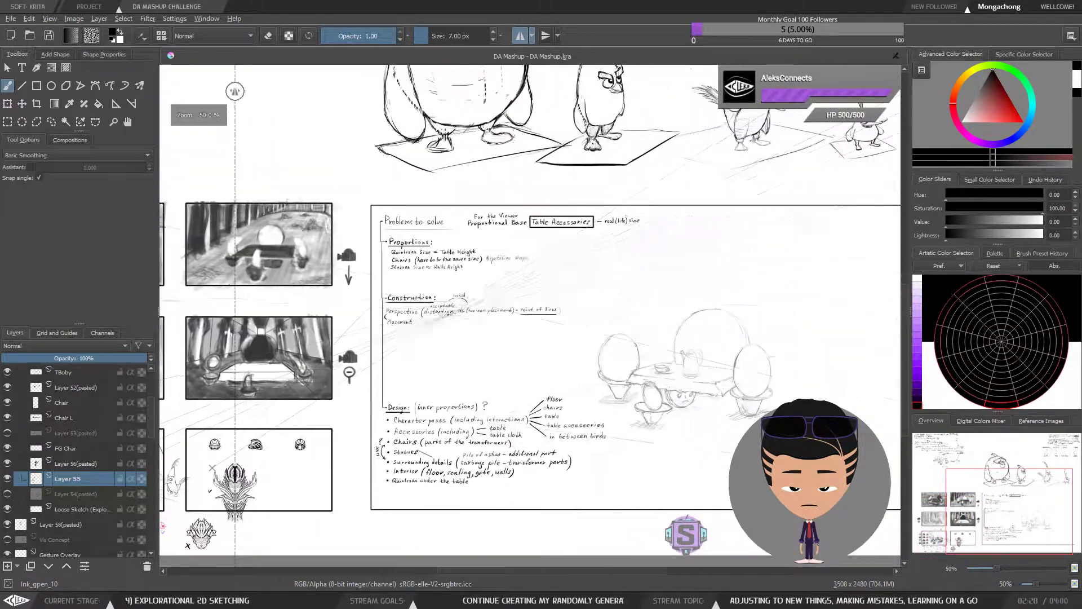
Step: Examine the gesture diagrams for Unpredictability, Hesitation, Tension and Freedom beneath the character emotion notes
left_click_drag(801, 98, 617, 248)
left_click_drag(691, 70, 613, 223)
scroll(613, 223, "up", 3)
left_click_drag(569, 282, 615, 237)
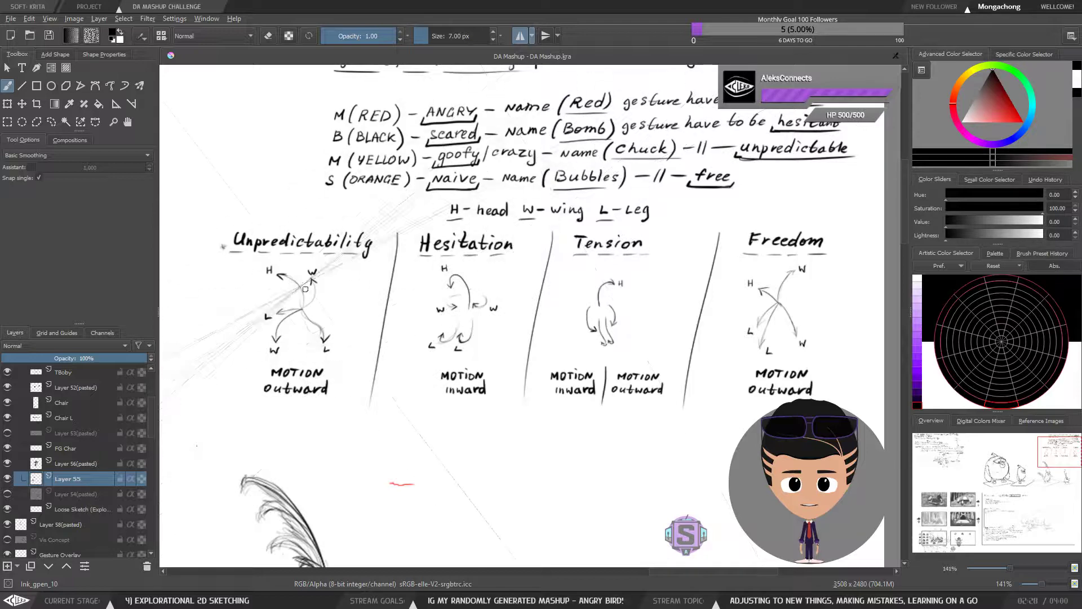
scroll(450, 421, "down", 1)
scroll(447, 420, "up", 2)
left_click_drag(444, 431, 546, 426)
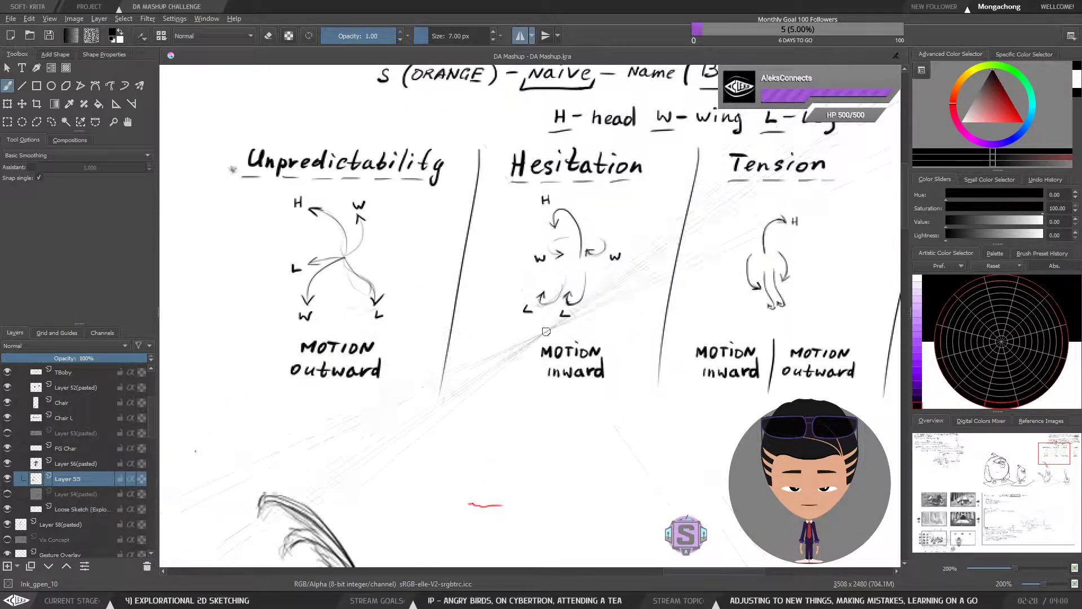
Step: Review the bird character lineup, then the tea party scene with the gesture diagrams beneath it
left_click_drag(432, 428, 788, 215)
scroll(554, 349, "down", 3)
left_click_drag(394, 445, 614, 288)
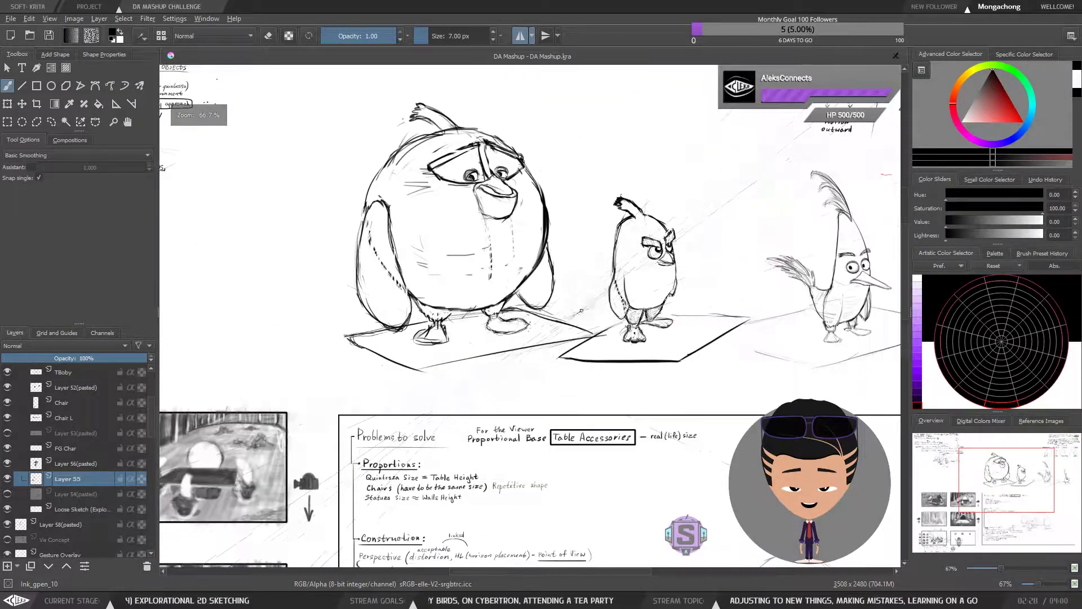
left_click_drag(256, 512, 533, 304)
left_click_drag(285, 496, 533, 307)
left_click_drag(532, 345, 541, 316)
scroll(541, 316, "up", 4)
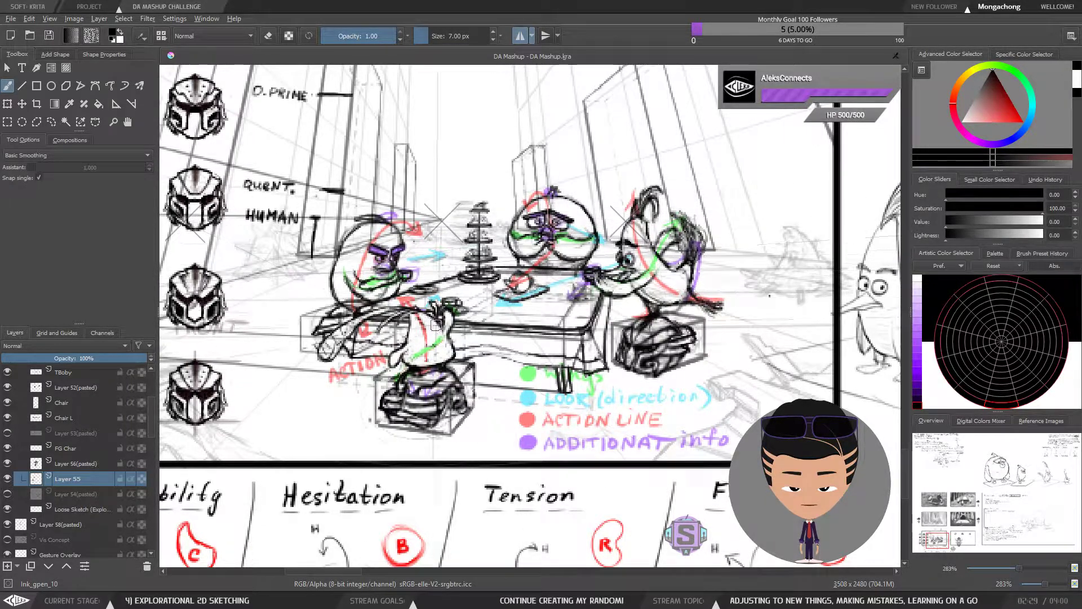
scroll(372, 317, "down", 1)
left_click_drag(271, 459, 307, 337)
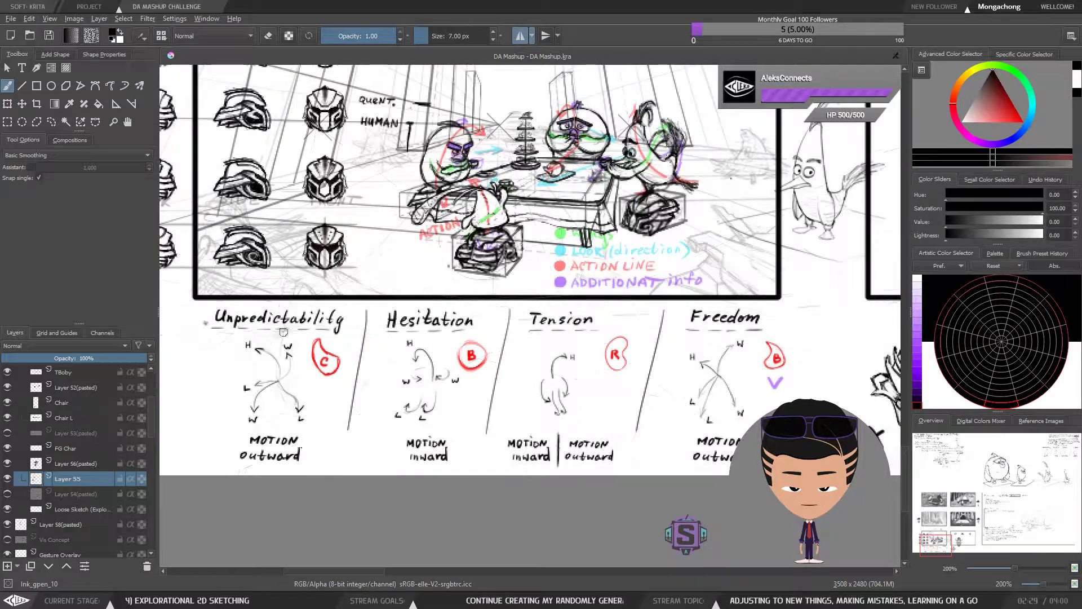
scroll(315, 344, "down", 2)
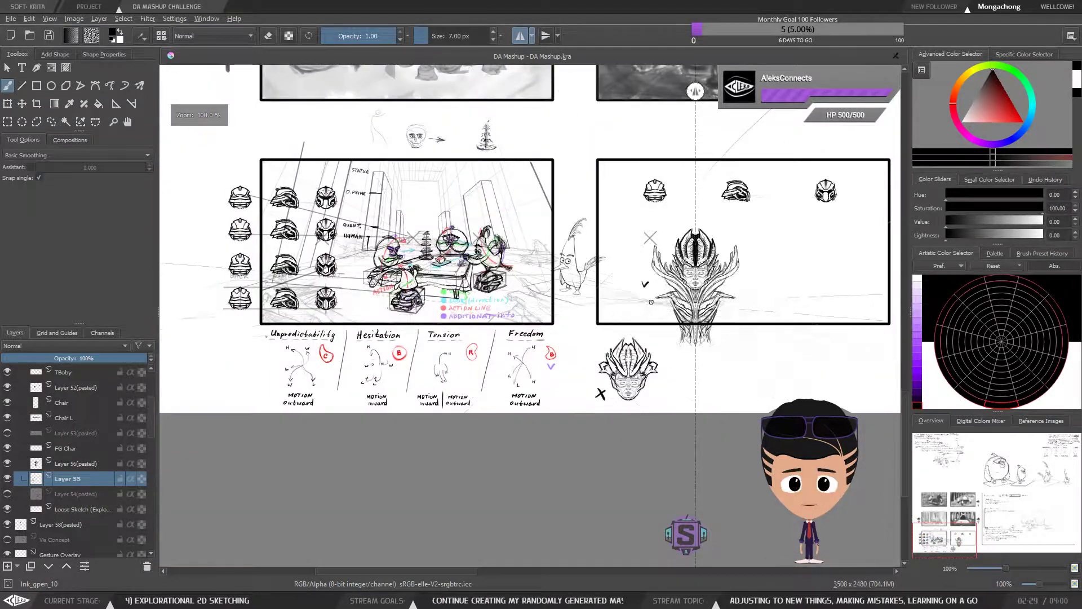
Step: Read the "Problems to solve" notes on proportions, construction and design beside the rough table sketch
mouse_move(635, 302)
left_mouse_down()
mouse_move(535, 326)
mouse_move(512, 566)
left_mouse_up()
mouse_move(507, 225)
left_mouse_down()
mouse_move(576, 422)
mouse_move(537, 417)
left_mouse_up()
left_click_drag(548, 222, 582, 555)
mouse_move(587, 260)
left_mouse_down()
mouse_move(613, 387)
mouse_move(585, 286)
mouse_move(479, 186)
left_mouse_up()
left_click_drag(732, 496, 471, 236)
left_click_drag(798, 558, 370, 293)
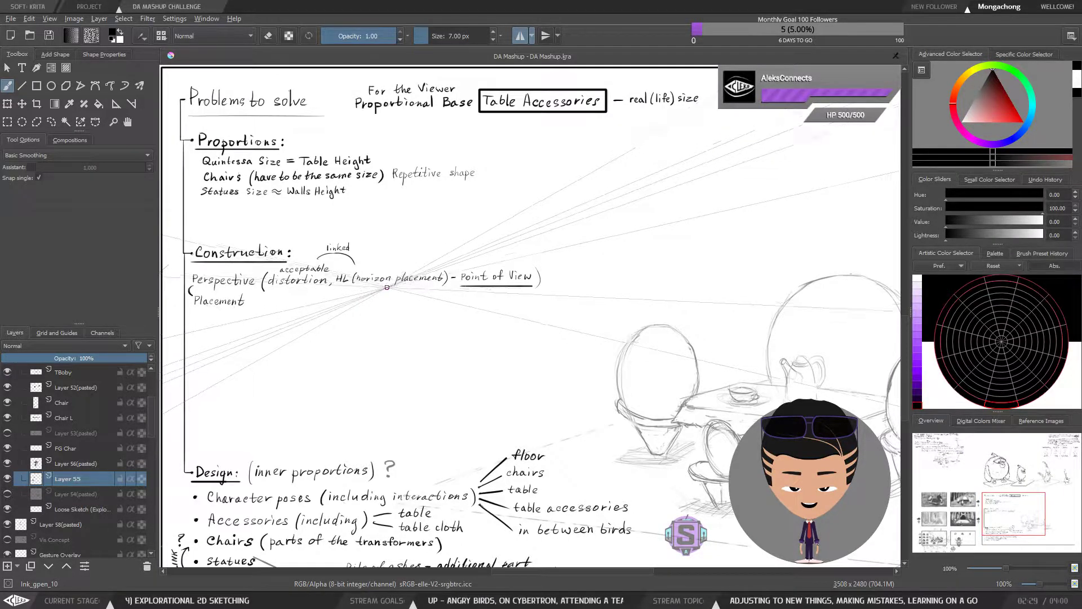
scroll(369, 292, "down", 4)
left_click_drag(491, 365, 659, 351)
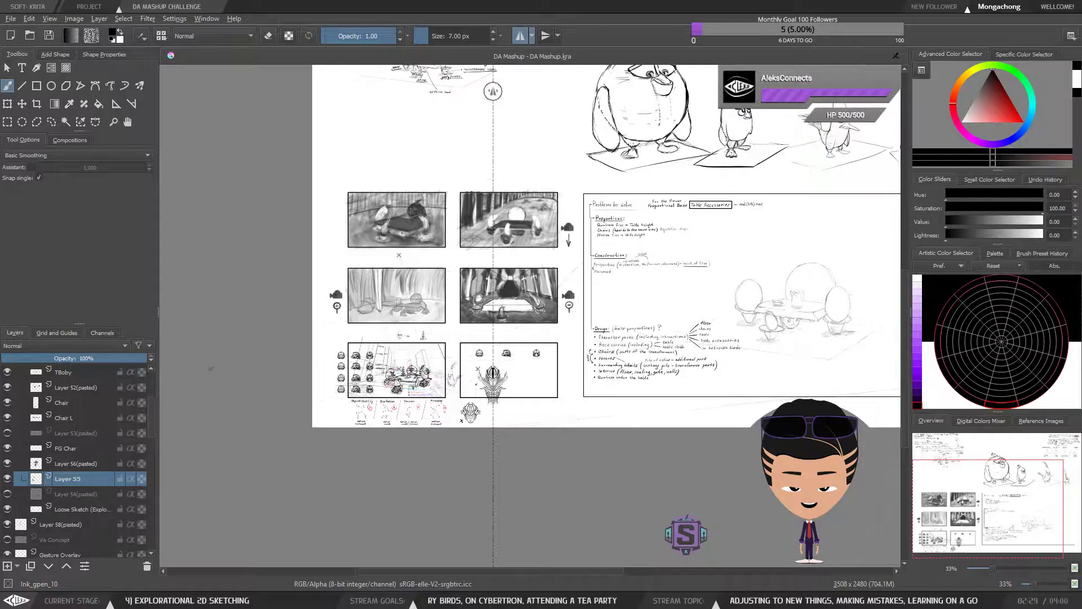
Step: Compare the tea party scene and its helmet rows with the headdress designs in the neighbouring panel
scroll(517, 344, "up", 4)
left_click_drag(518, 345, 591, 395)
left_click_drag(586, 312, 589, 341)
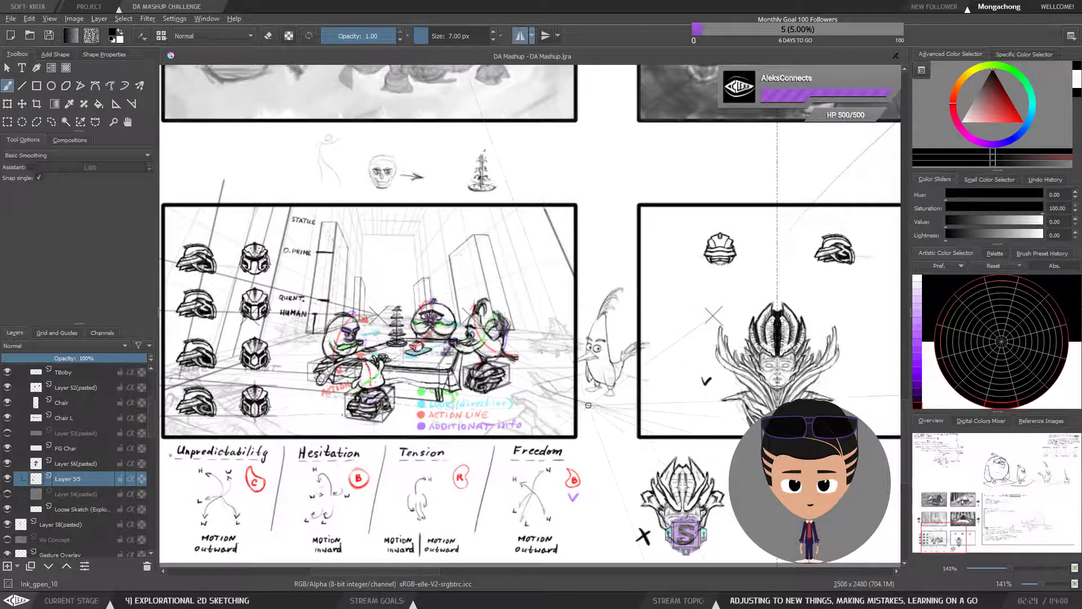
left_click_drag(588, 407, 587, 398)
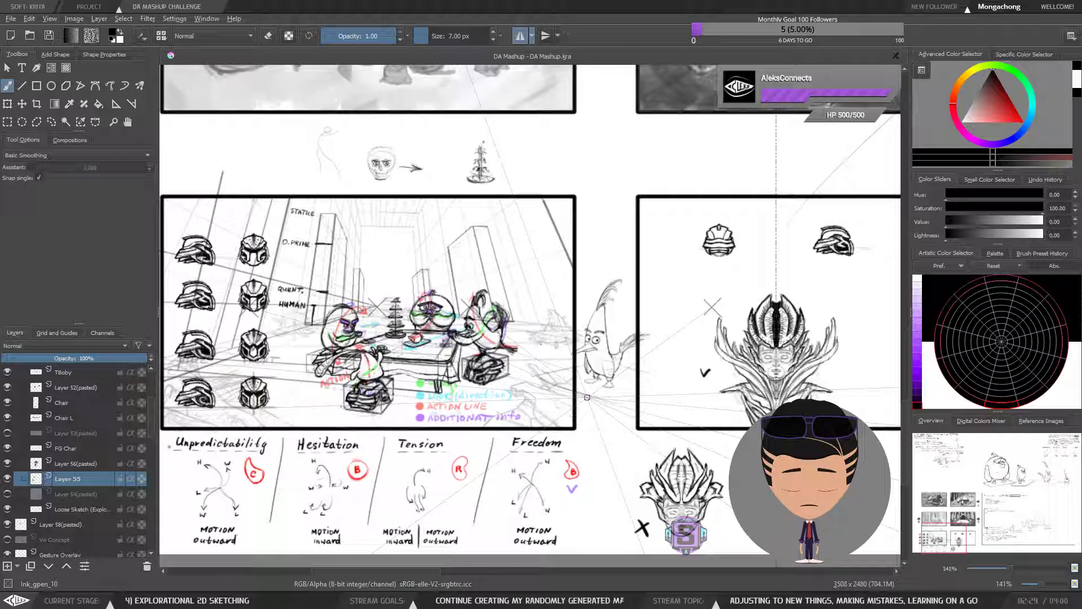
left_click_drag(567, 376, 595, 351)
left_click_drag(738, 415, 623, 415)
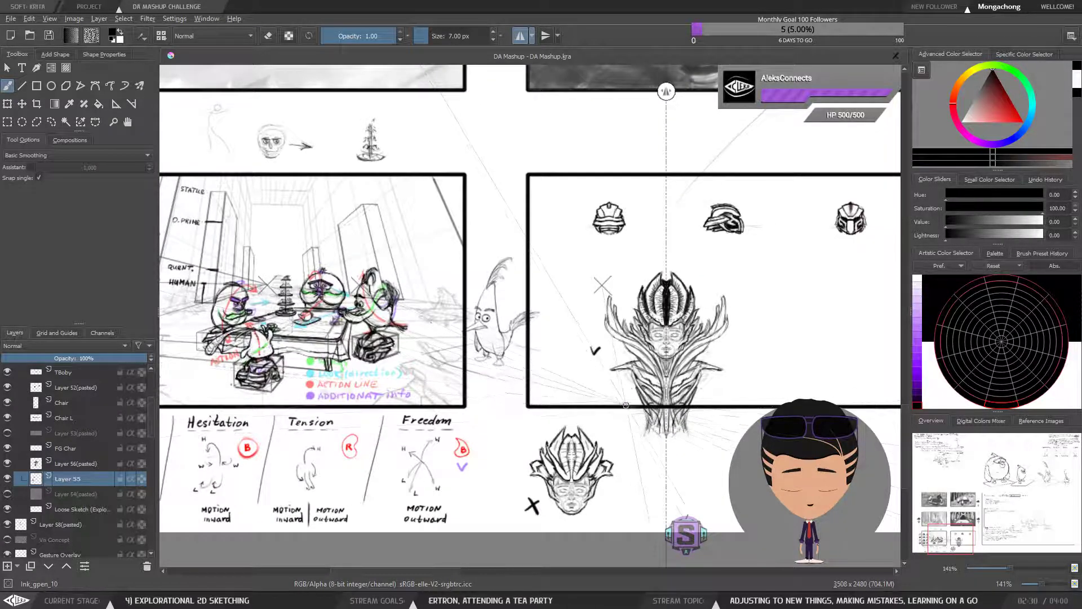
left_click_drag(778, 347, 808, 354)
left_click_drag(655, 368, 734, 359)
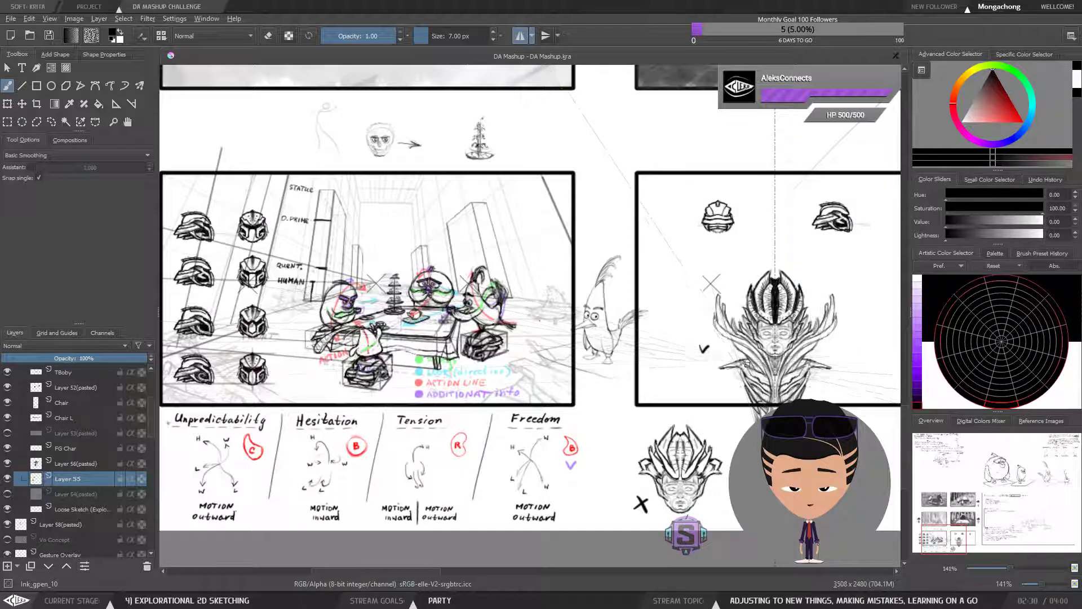
scroll(729, 358, "down", 3)
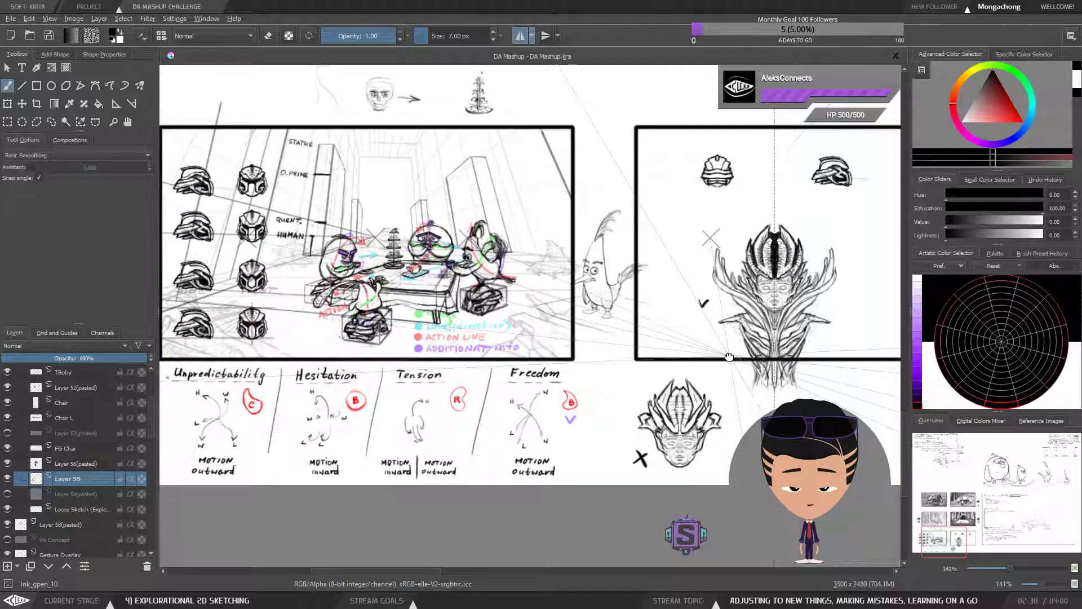
left_click_drag(729, 356, 729, 409)
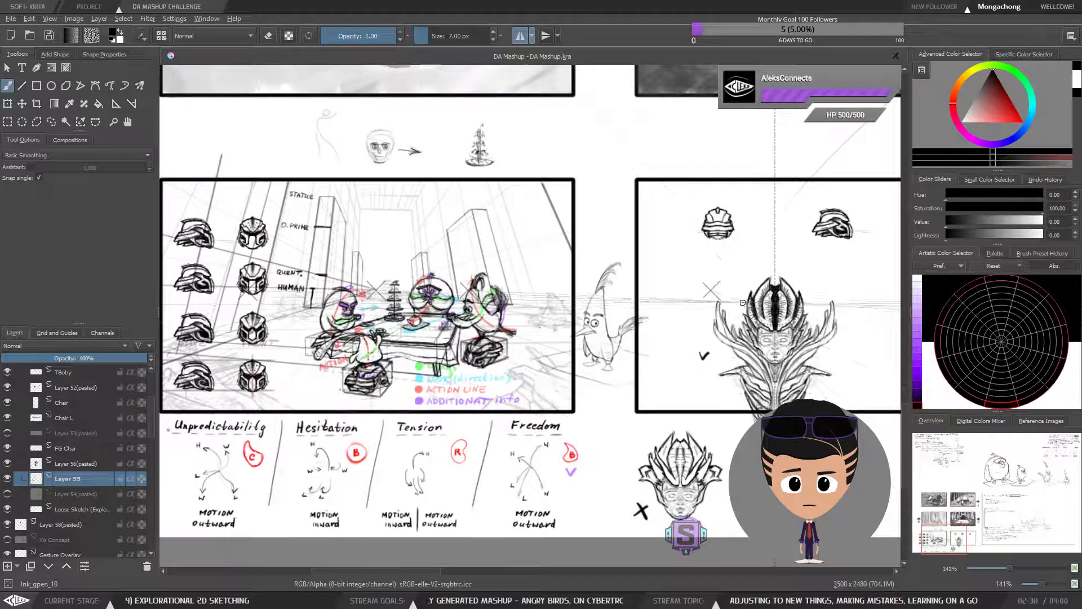
scroll(729, 304, "down", 1)
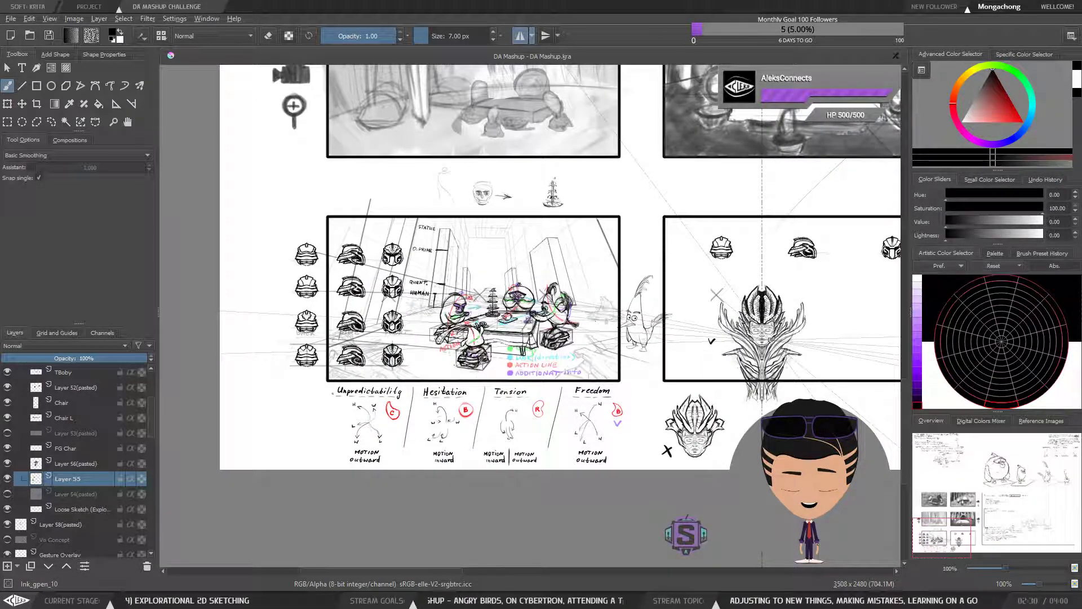
scroll(707, 348, "up", 1)
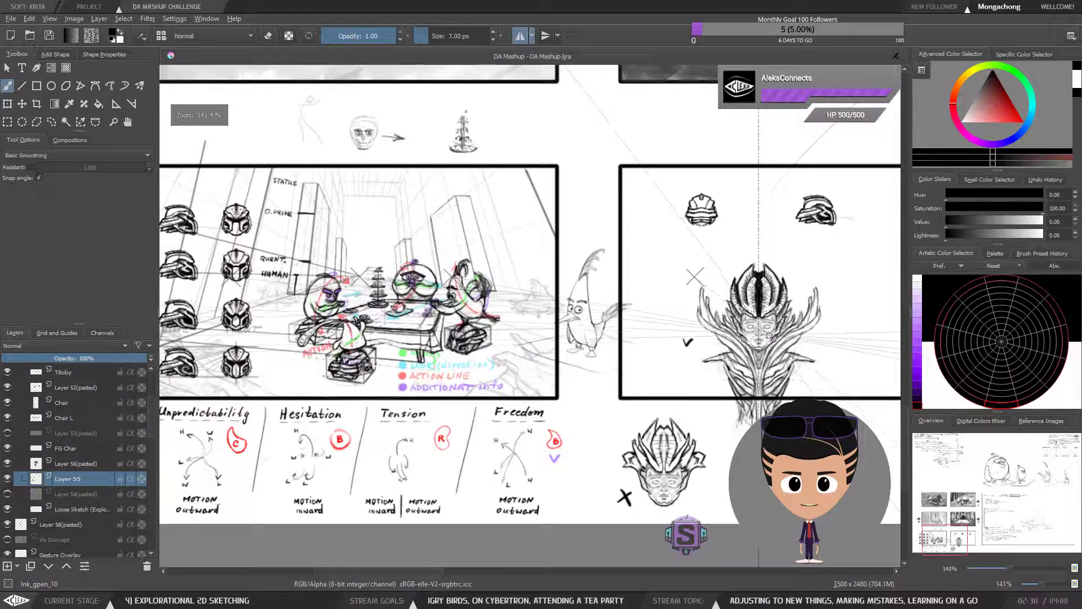
scroll(703, 351, "up", 1)
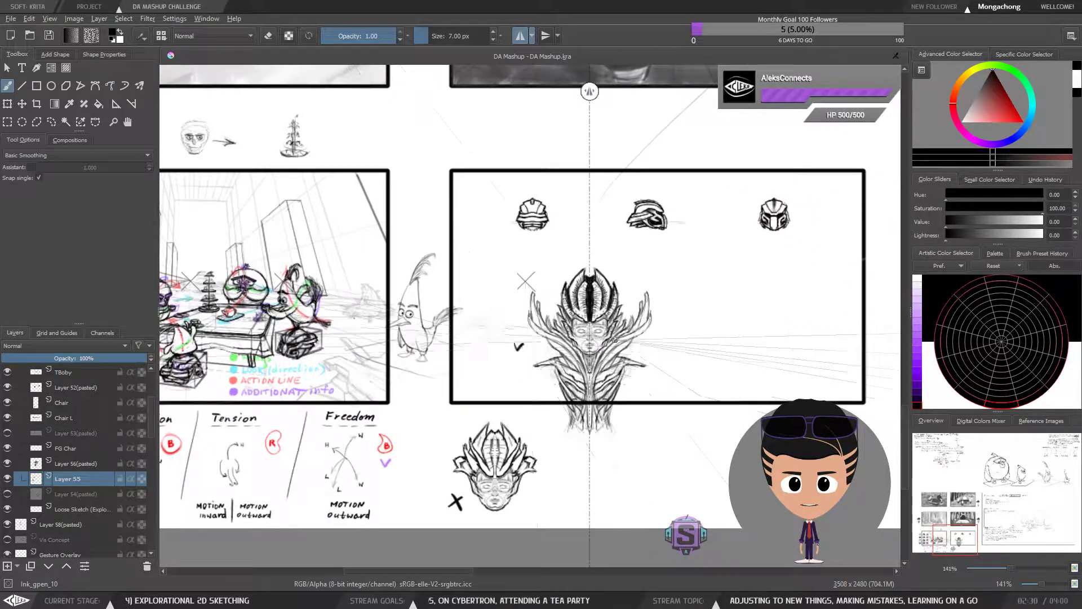
Step: Inspect the headdress panel up close, then the seated birds and helmet rows in the tea party scene
left_click_drag(550, 354, 548, 307)
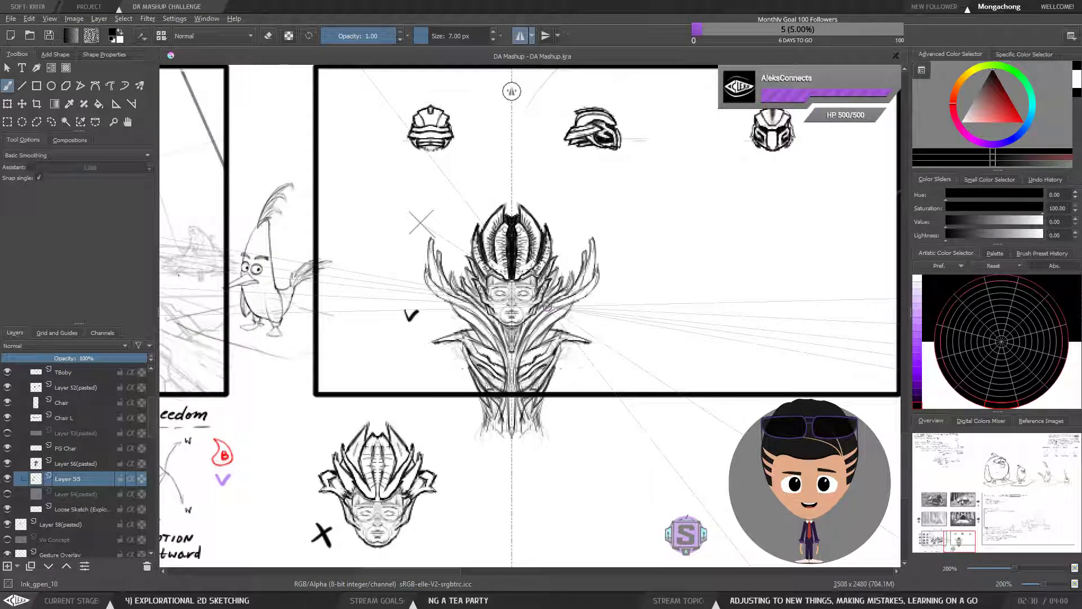
scroll(548, 308, "down", 1)
left_click_drag(214, 384, 584, 404)
scroll(584, 404, "up", 1)
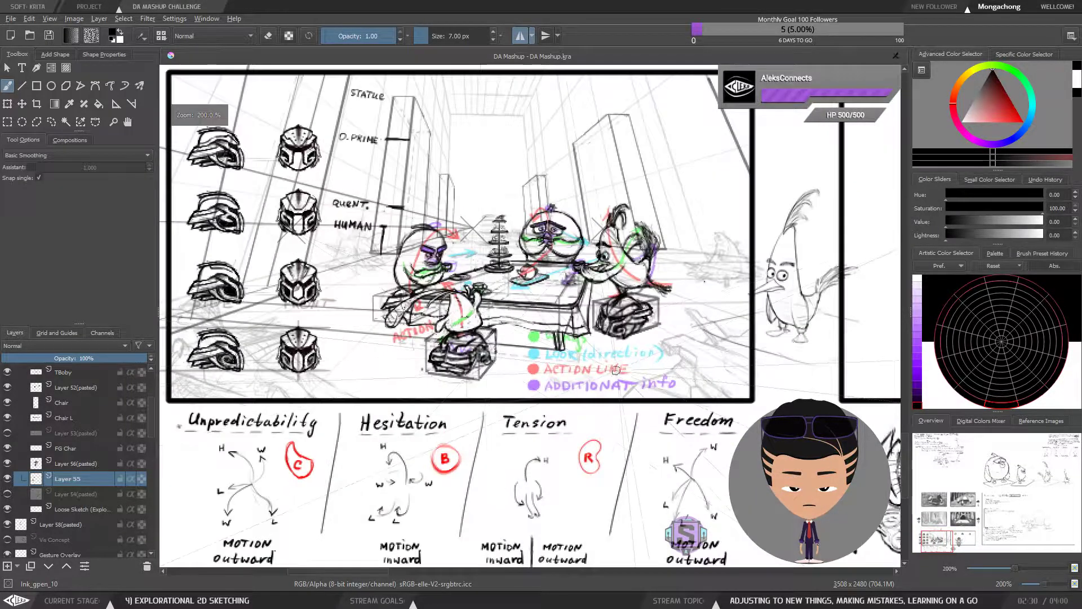
left_click_drag(606, 366, 607, 365)
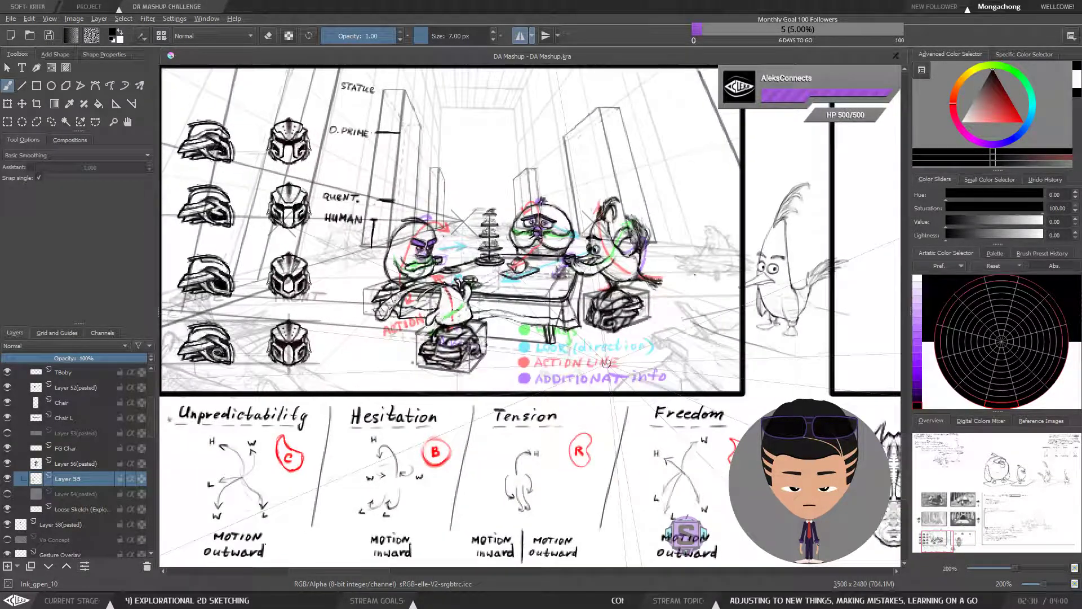
scroll(605, 363, "down", 1)
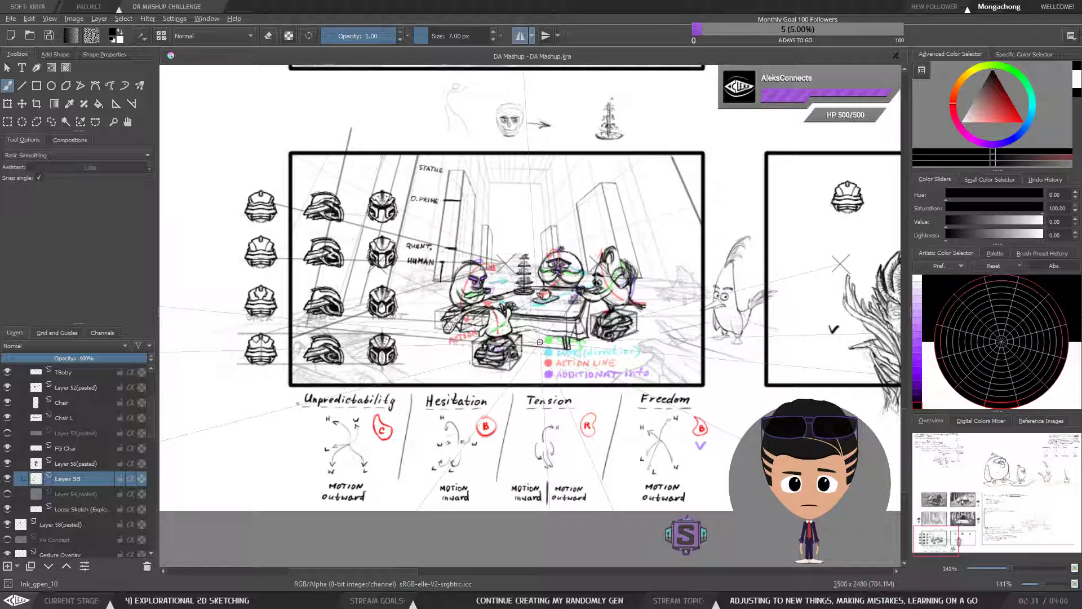
Step: Look across the sheet at the bird lineup's ground planes and the "Table Accessories" notes
scroll(572, 325, "down", 1)
left_click_drag(717, 288, 495, 354)
left_click_drag(754, 344, 351, 442)
left_click_drag(888, 226, 268, 565)
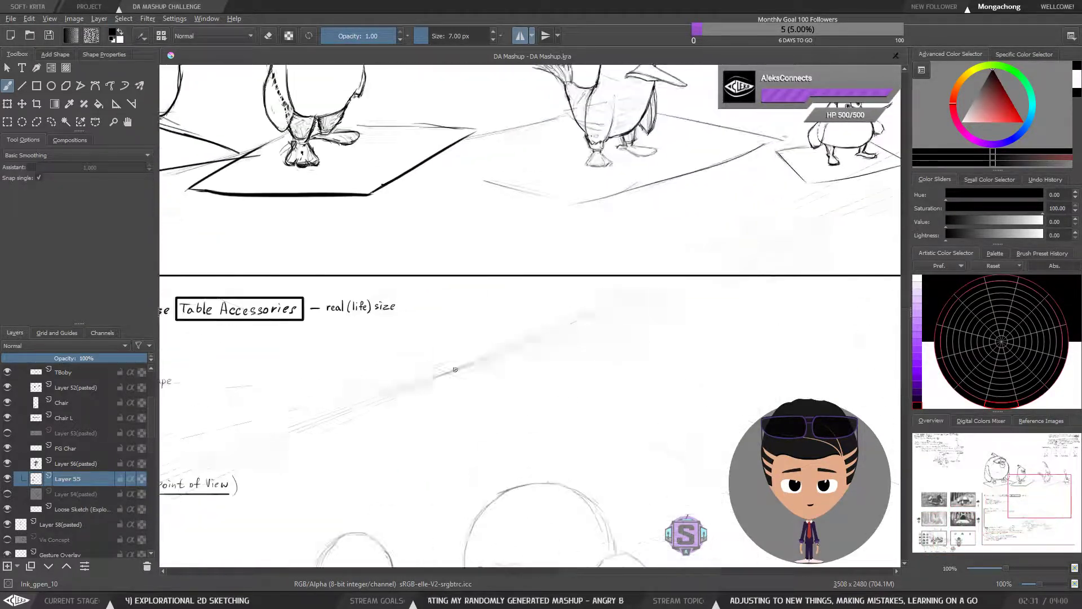
left_click_drag(676, 169, 546, 373)
left_click_drag(633, 246, 461, 426)
left_click_drag(515, 96, 772, 34)
scroll(616, 91, "down", 3)
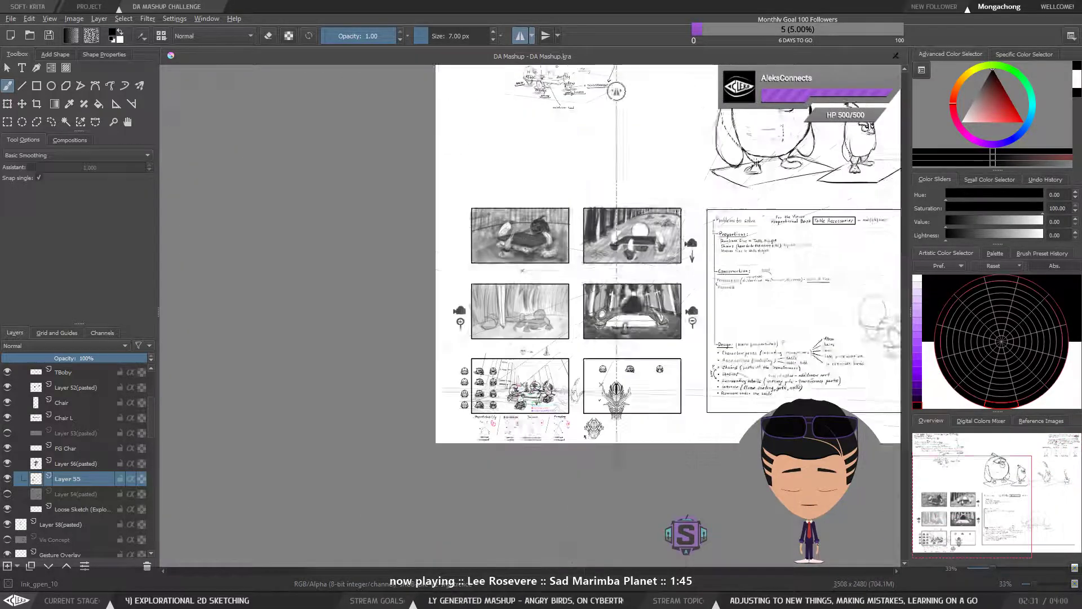
Step: Study the tea party scene's action lines, look directions and height markers together with the gesture diagrams below
scroll(536, 390, "up", 8)
left_click_drag(764, 305, 749, 288)
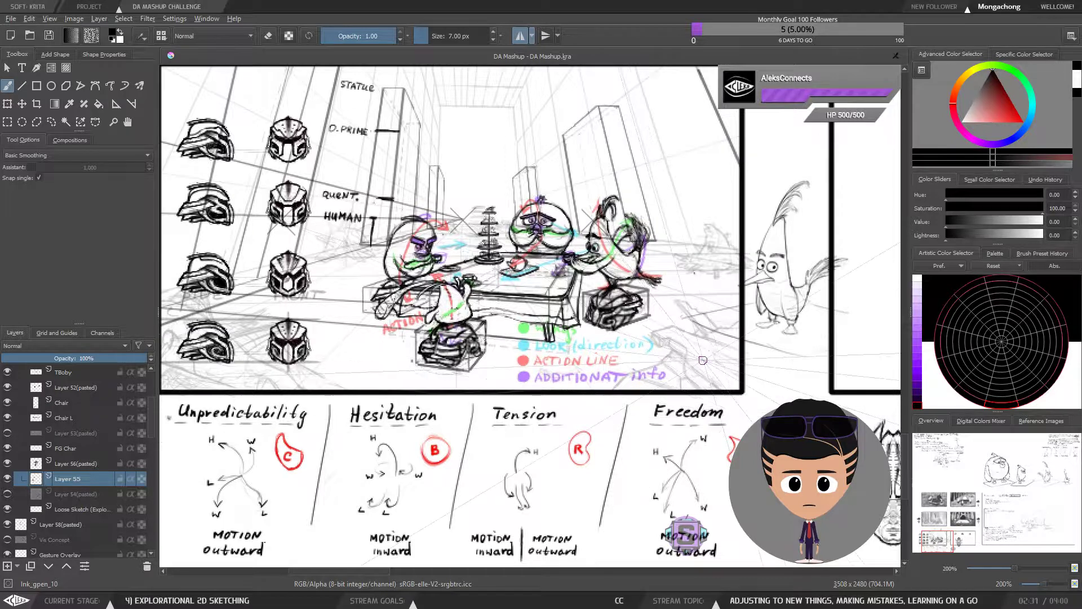
scroll(708, 366, "down", 1)
scroll(699, 338, "up", 1)
left_click_drag(686, 312, 675, 295)
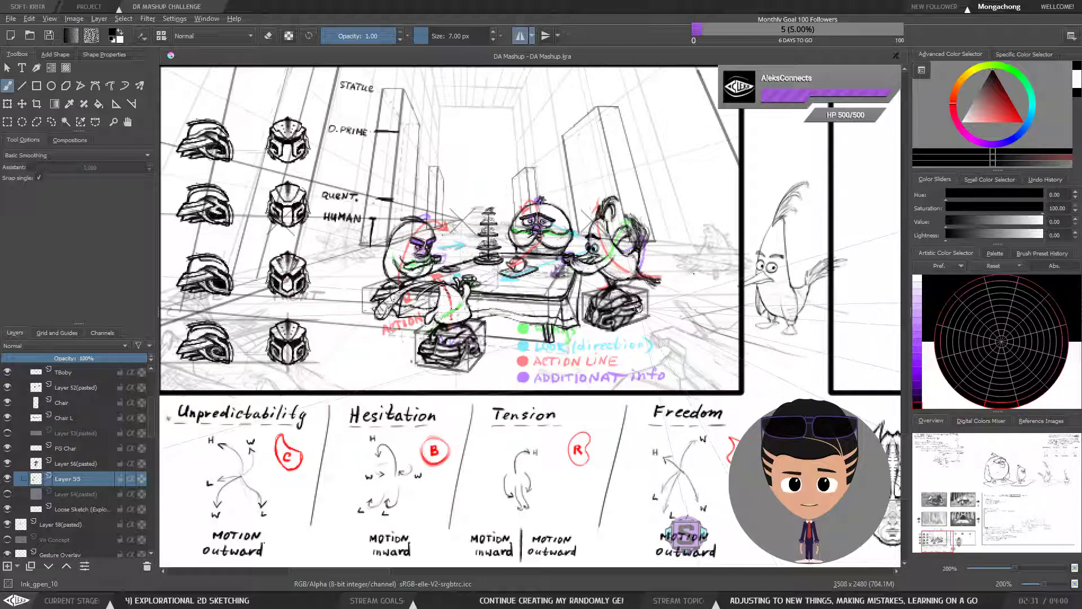
left_click_drag(639, 309, 641, 311)
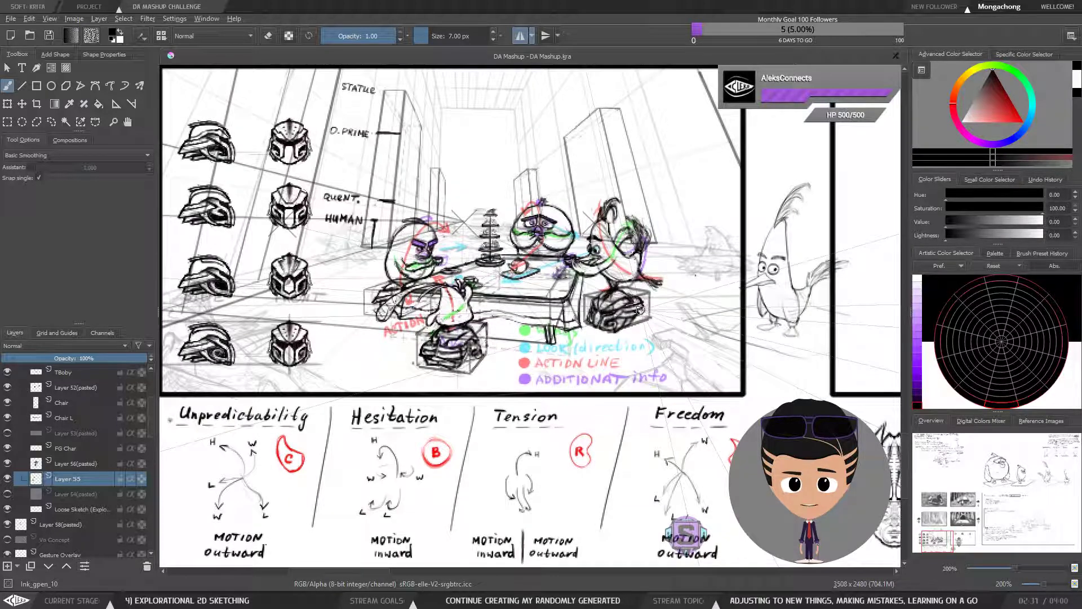
scroll(638, 308, "down", 1)
left_click_drag(638, 308, 536, 297)
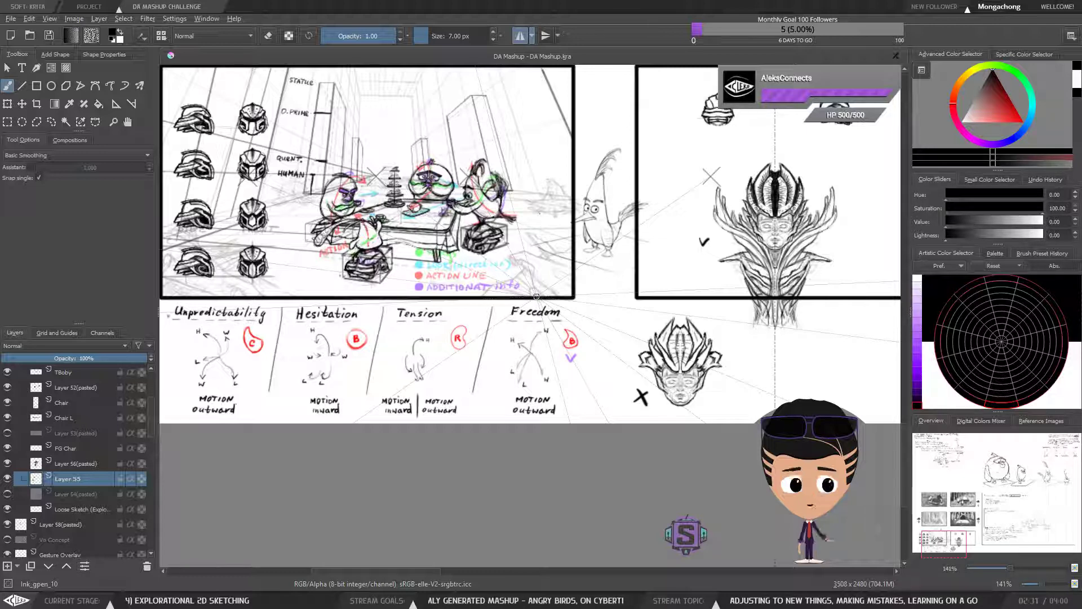
scroll(535, 296, "up", 1)
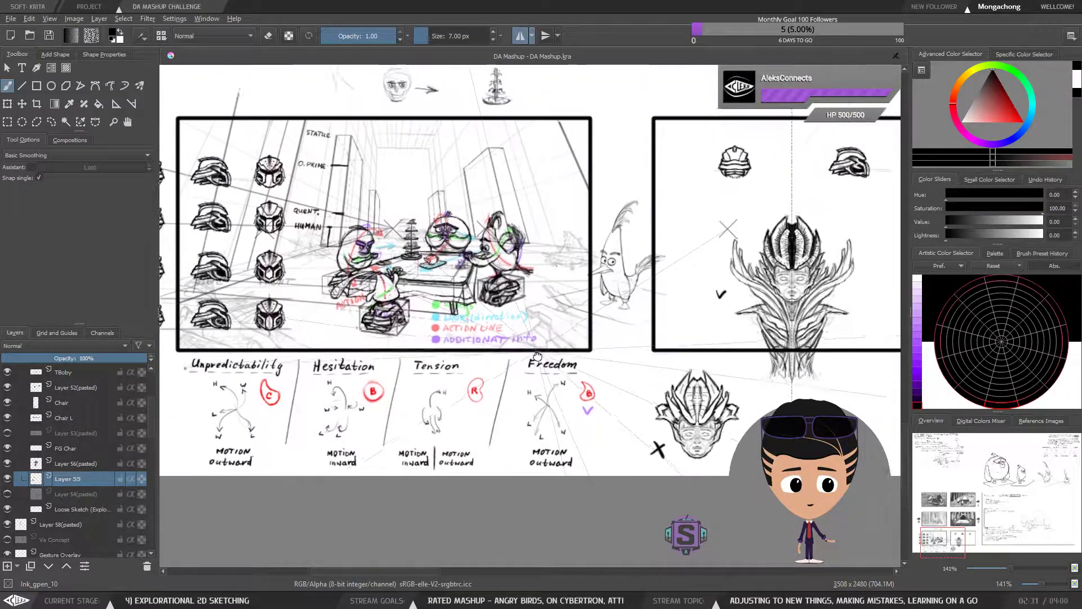
left_click_drag(471, 312, 571, 312)
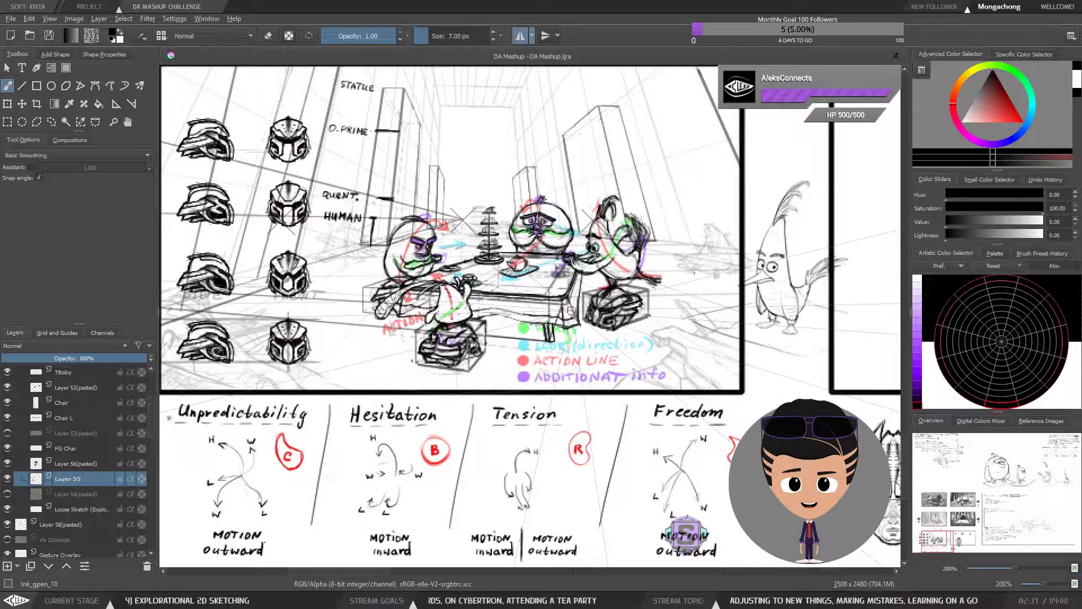
Step: Examine the check-marked headdress figure in close-up and return to the tea party scene
scroll(571, 312, "down", 1)
left_click_drag(663, 332, 463, 326)
scroll(726, 352, "up", 2)
left_click_drag(727, 352, 575, 401)
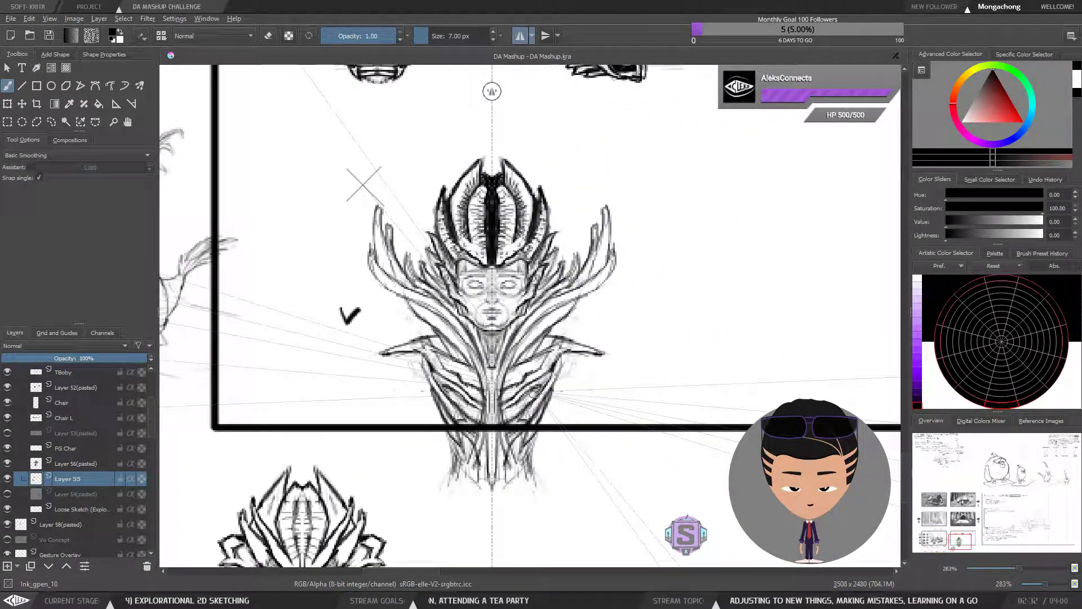
scroll(534, 391, "down", 3)
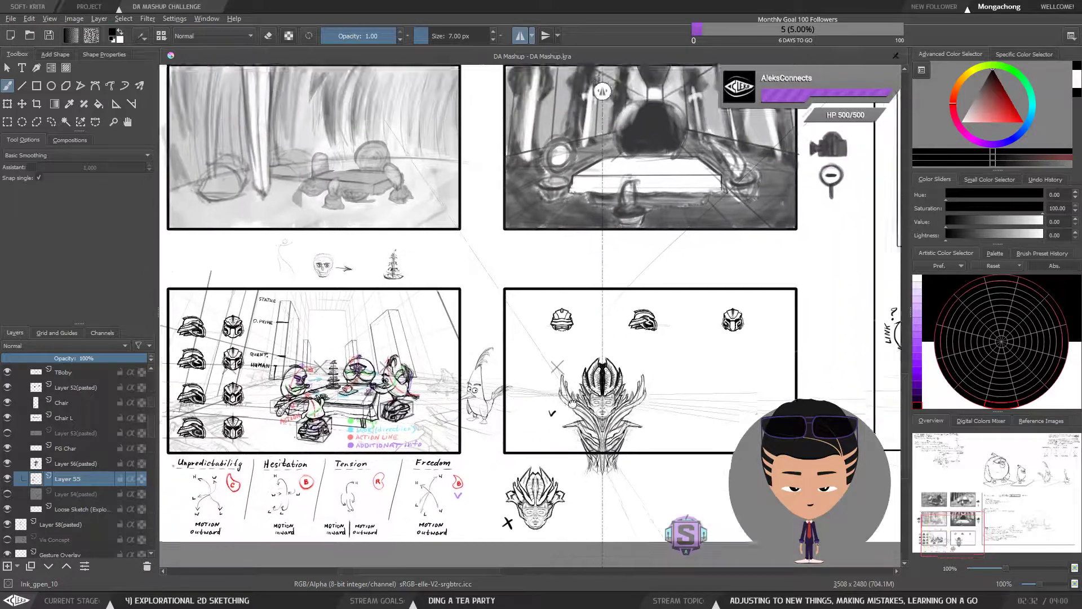
left_click_drag(392, 428, 598, 320)
scroll(571, 350, "up", 2)
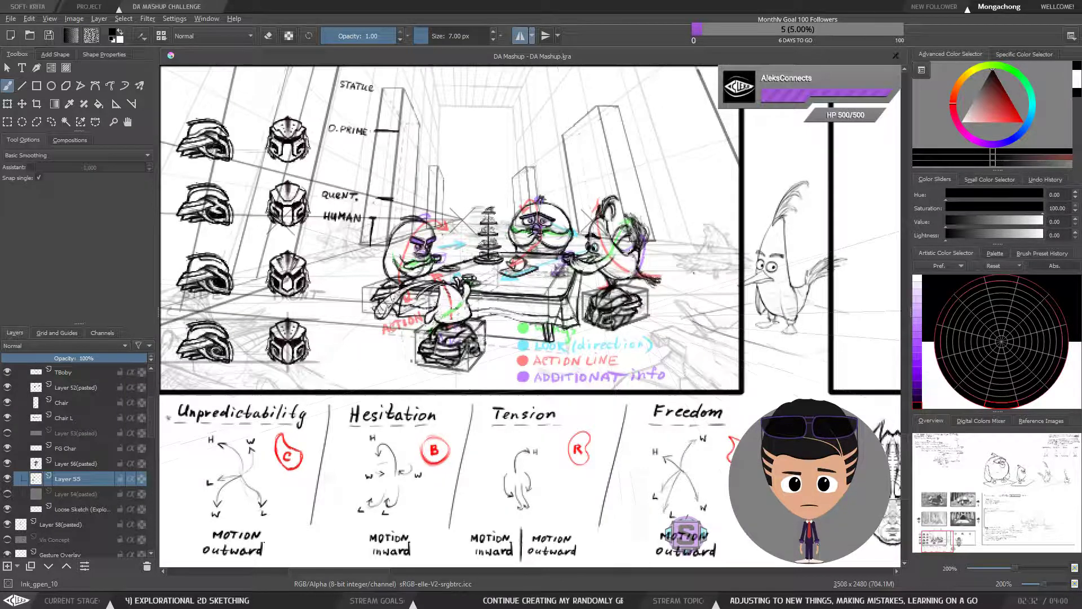
Step: View the whole concept sheet, with the thumbnails, bird lineup and planning notes together
scroll(599, 319, "down", 1)
left_click_drag(598, 319, 478, 377)
scroll(478, 375, "down", 4)
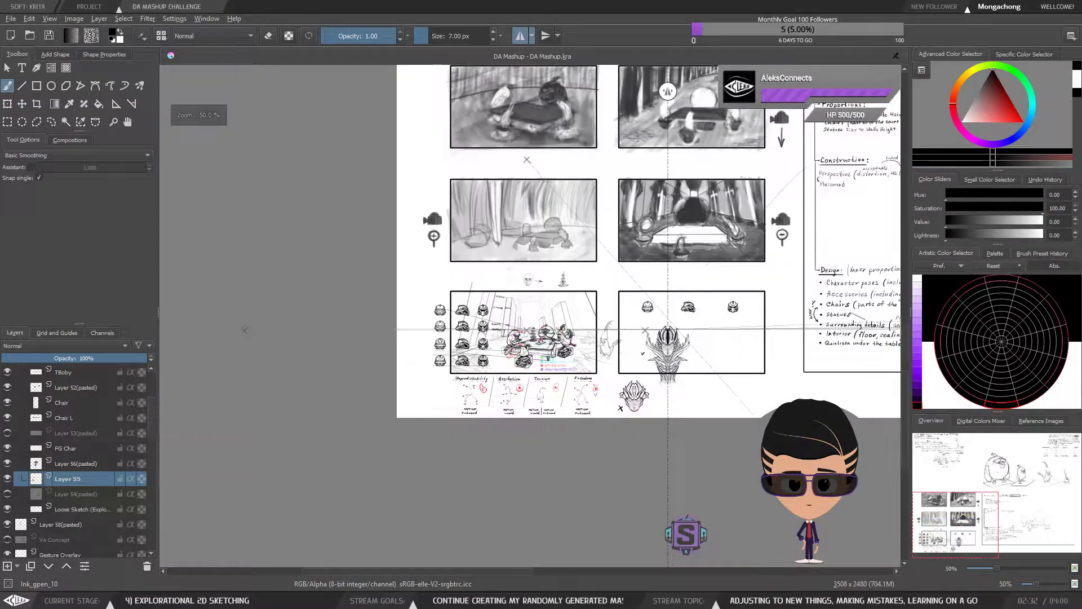
mouse_move(696, 256)
left_mouse_down()
mouse_move(752, 272)
mouse_move(411, 429)
mouse_move(493, 399)
mouse_move(472, 419)
left_mouse_up()
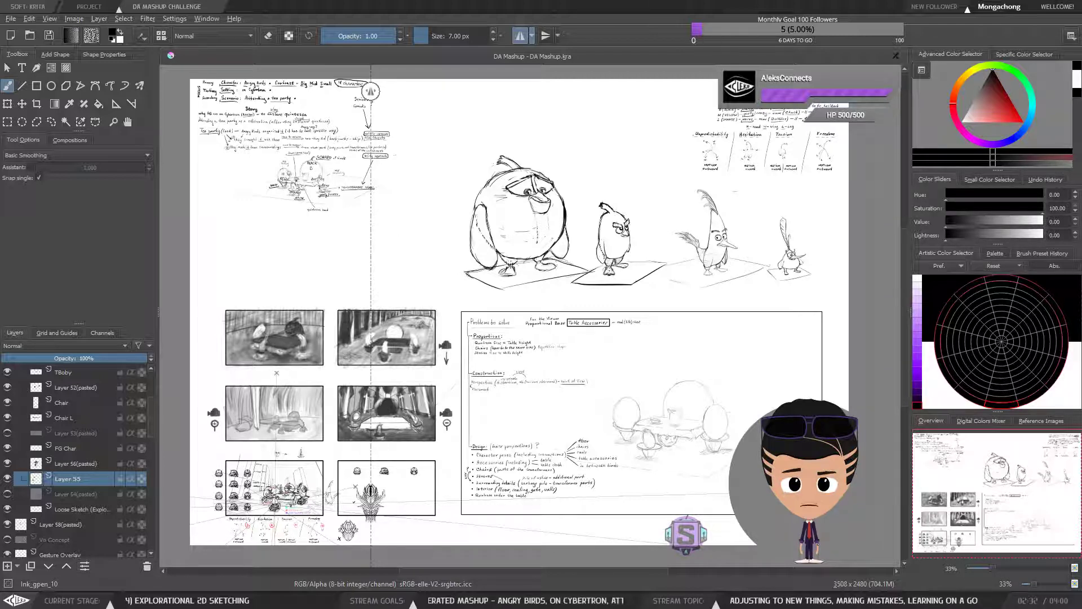
left_click_drag(270, 529, 333, 433)
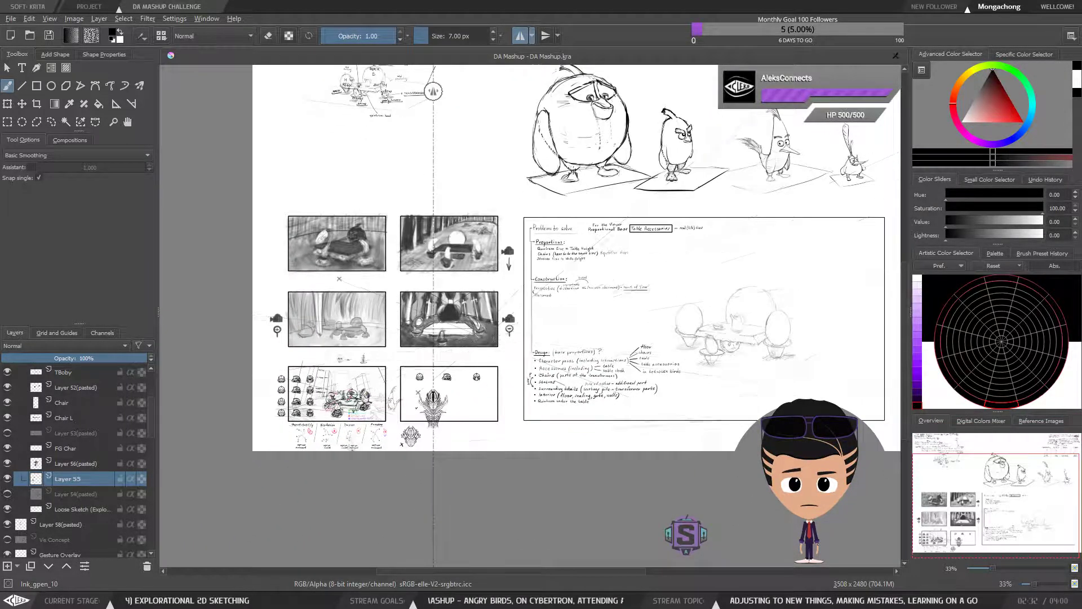
Step: Look closely at the tea party scene and the gesture diagrams beneath it, and save the document
scroll(332, 434, "up", 5)
mouse_move(515, 328)
left_mouse_down()
mouse_move(632, 387)
mouse_move(611, 374)
left_mouse_up()
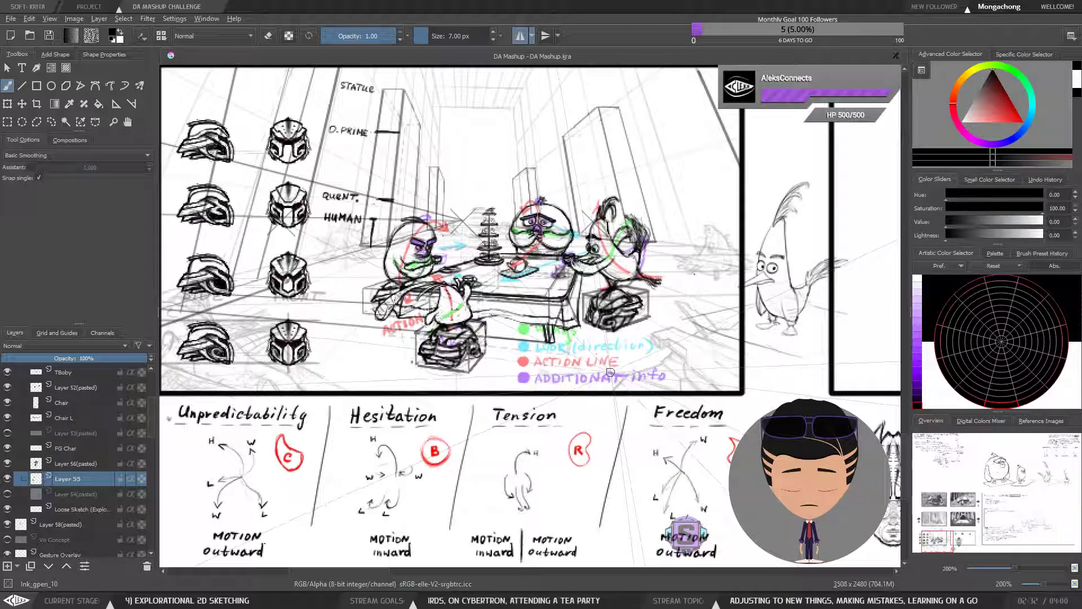
scroll(614, 369, "down", 1)
scroll(620, 367, "up", 1)
mouse_move(625, 367)
left_mouse_down()
mouse_move(744, 380)
mouse_move(649, 393)
mouse_move(628, 369)
left_mouse_up()
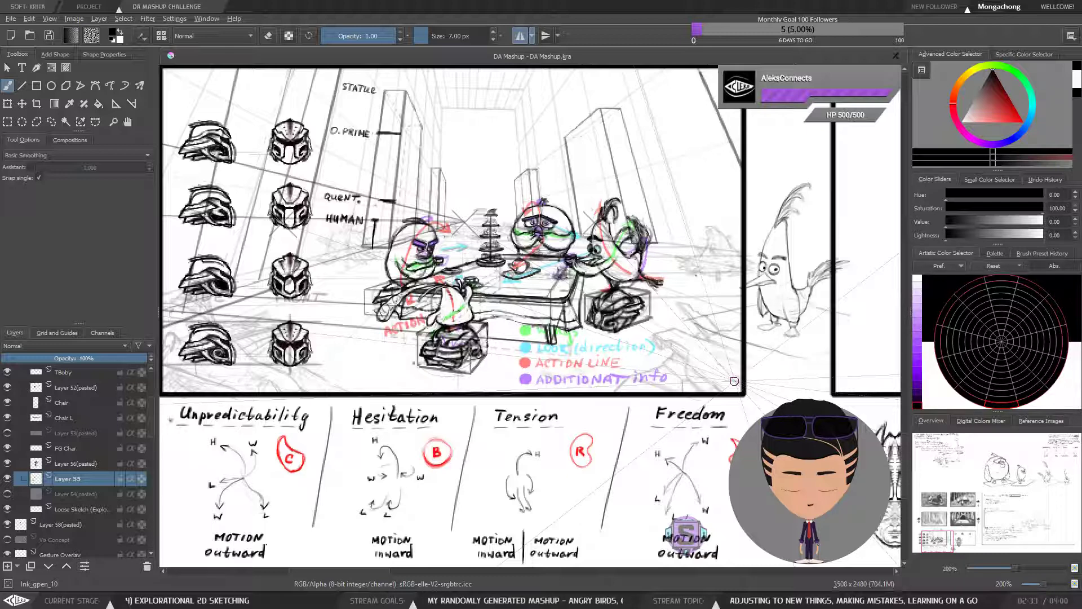
scroll(752, 394, "down", 1)
scroll(752, 394, "up", 1)
left_click_drag(650, 374, 462, 377)
left_click(49, 35)
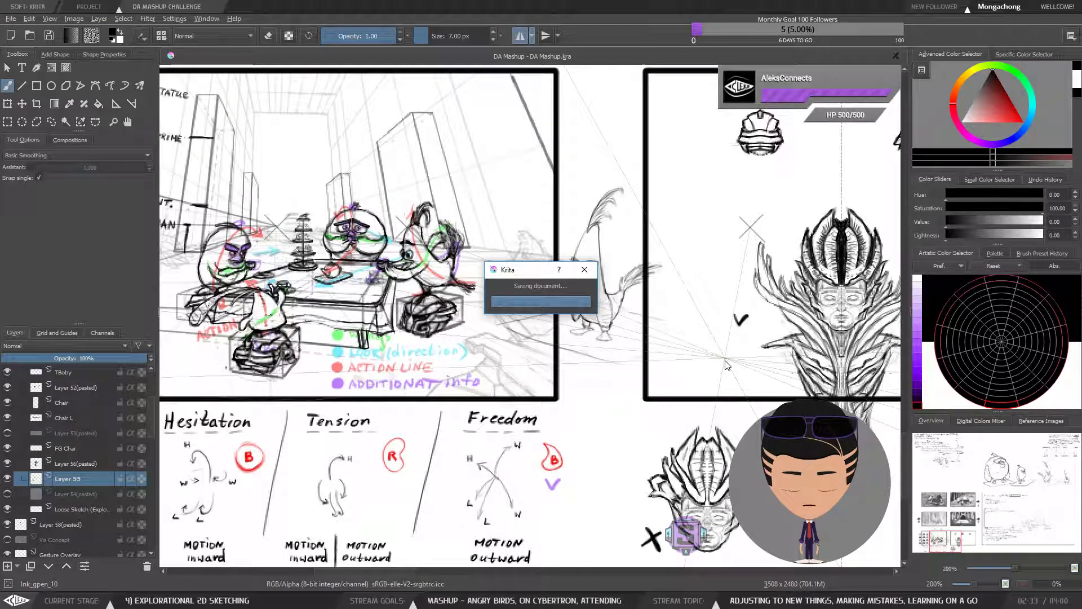
Step: Compare the panel with the three helmets and check-marked headdress figure against the neighbouring tea party scene
left_click_drag(727, 365, 475, 348)
scroll(615, 380, "down", 2)
left_click_drag(676, 327, 620, 335)
left_click_drag(787, 248, 603, 242)
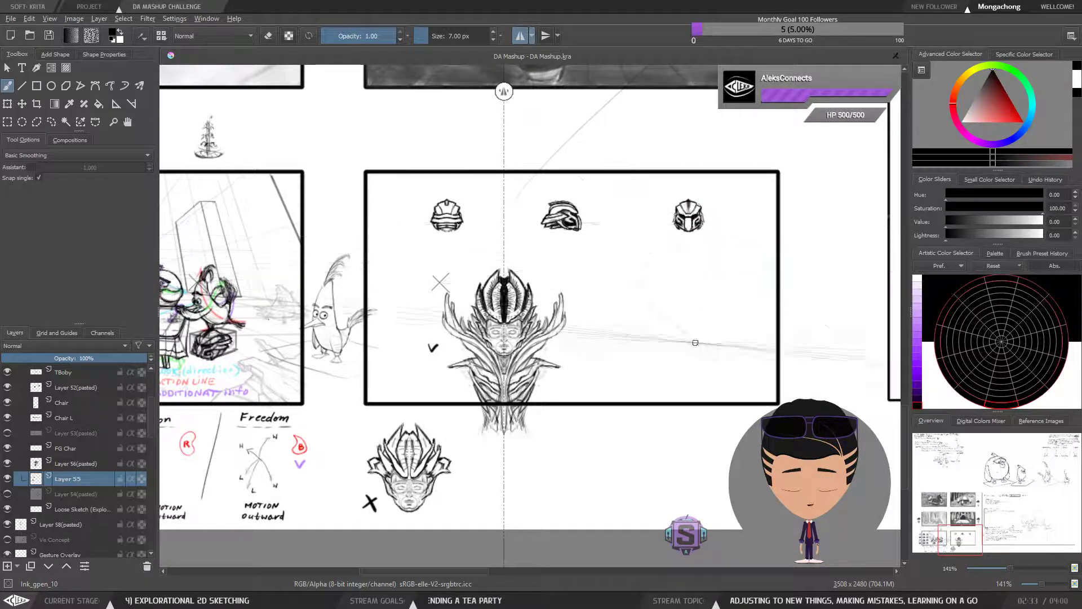
left_click_drag(612, 298, 442, 295)
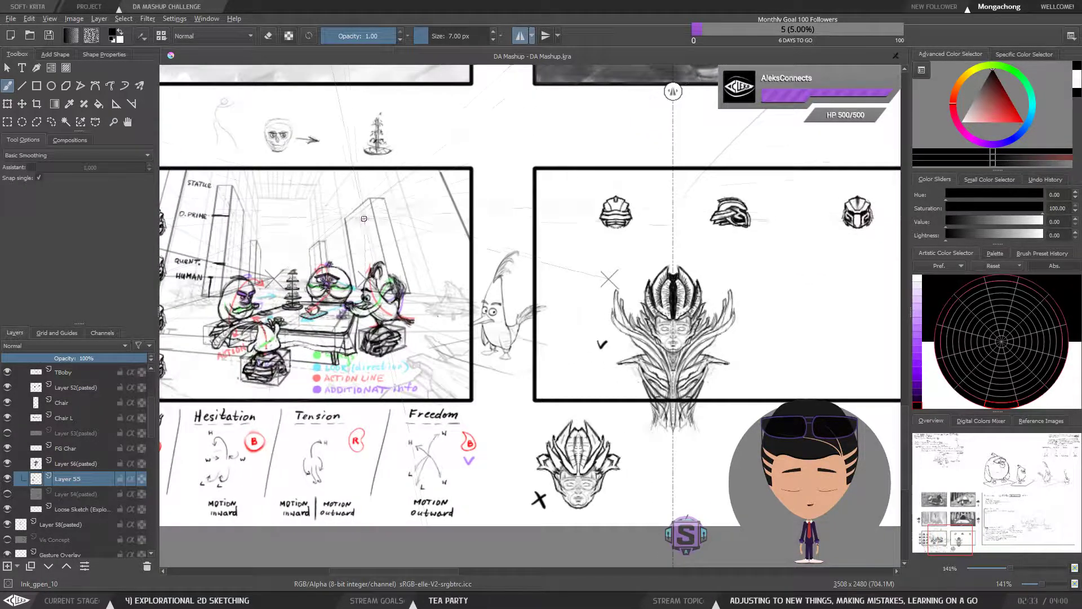
left_click_drag(324, 241, 385, 244)
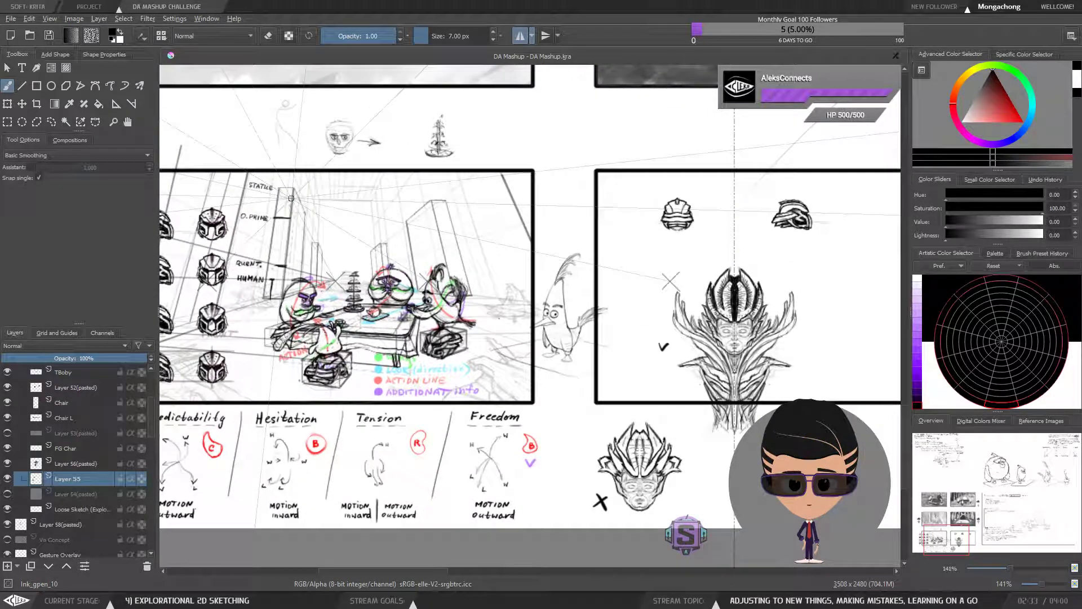
mouse_move(852, 339)
left_mouse_down()
mouse_move(893, 310)
mouse_move(749, 309)
mouse_move(606, 329)
left_mouse_up()
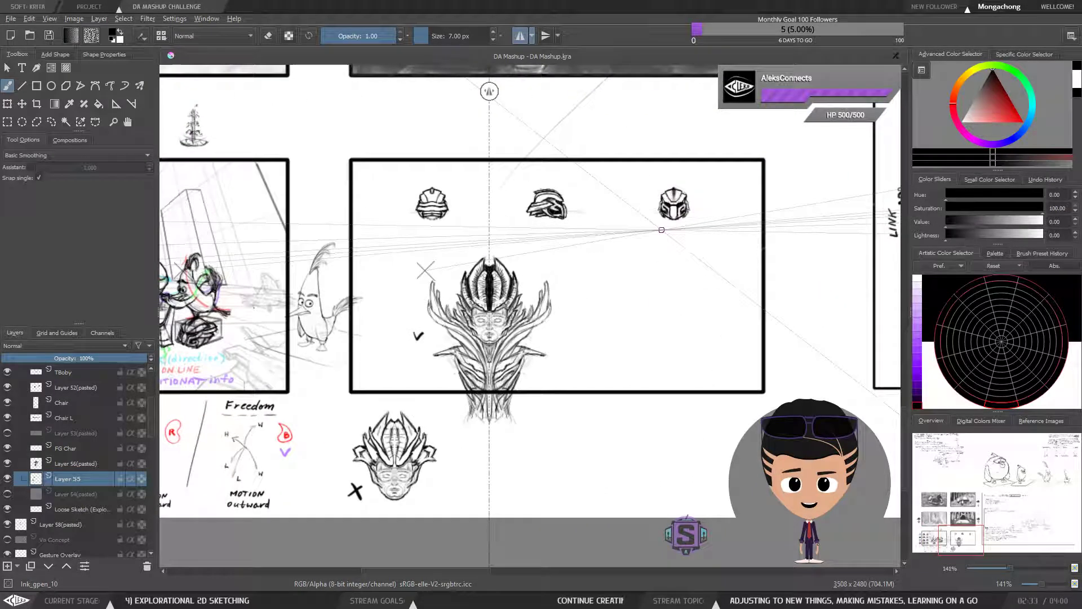
left_click_drag(661, 229, 757, 206)
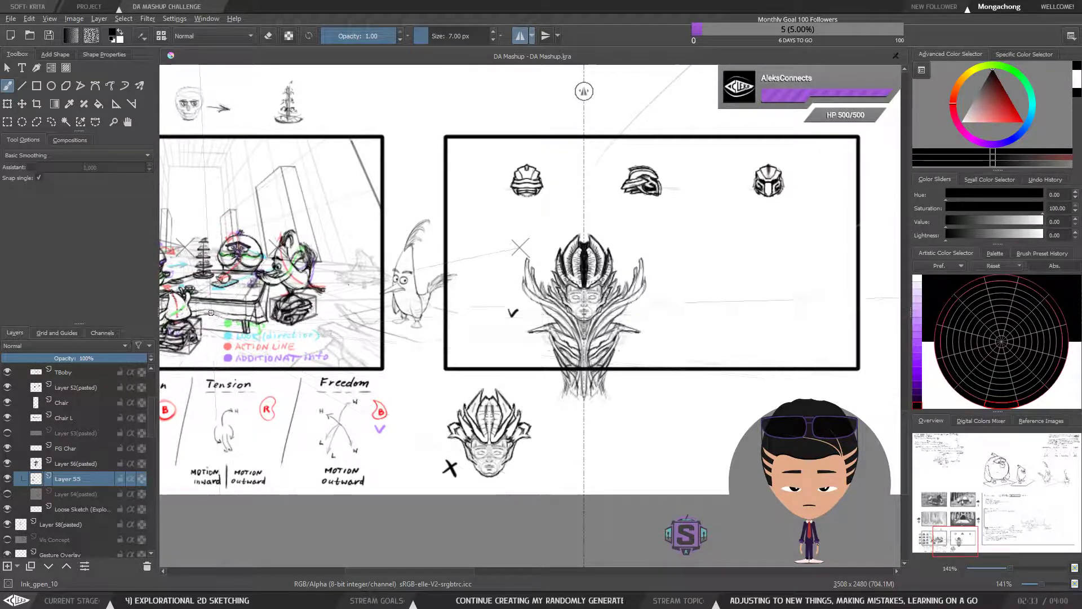
left_click_drag(252, 327, 389, 320)
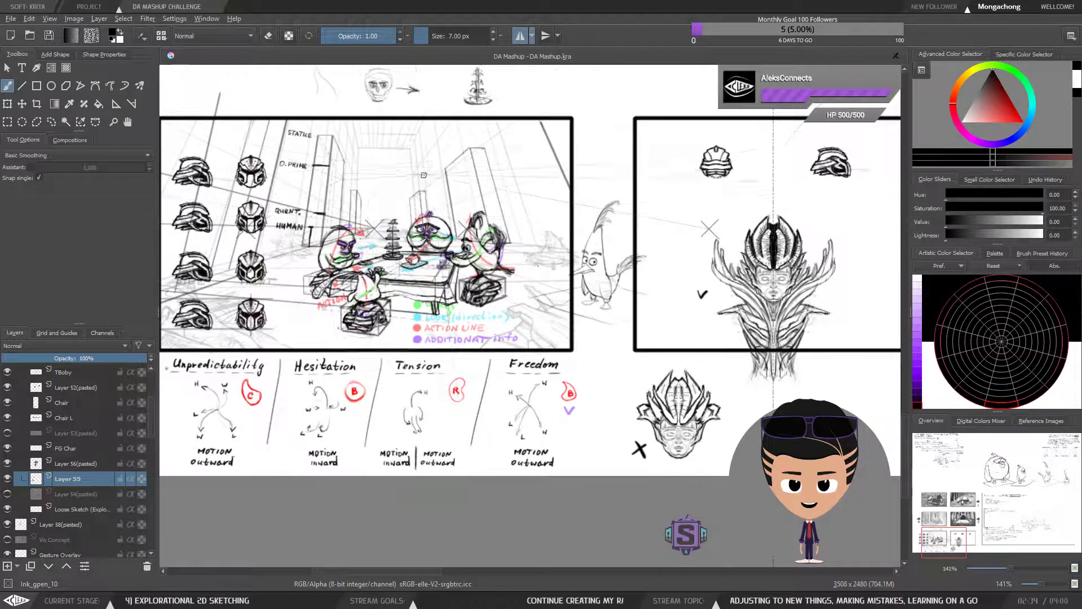
Step: Examine the helmet variations, height markers and seated birds in close-up, and revisit the headdress panel beside the scene
scroll(347, 359, "up", 1)
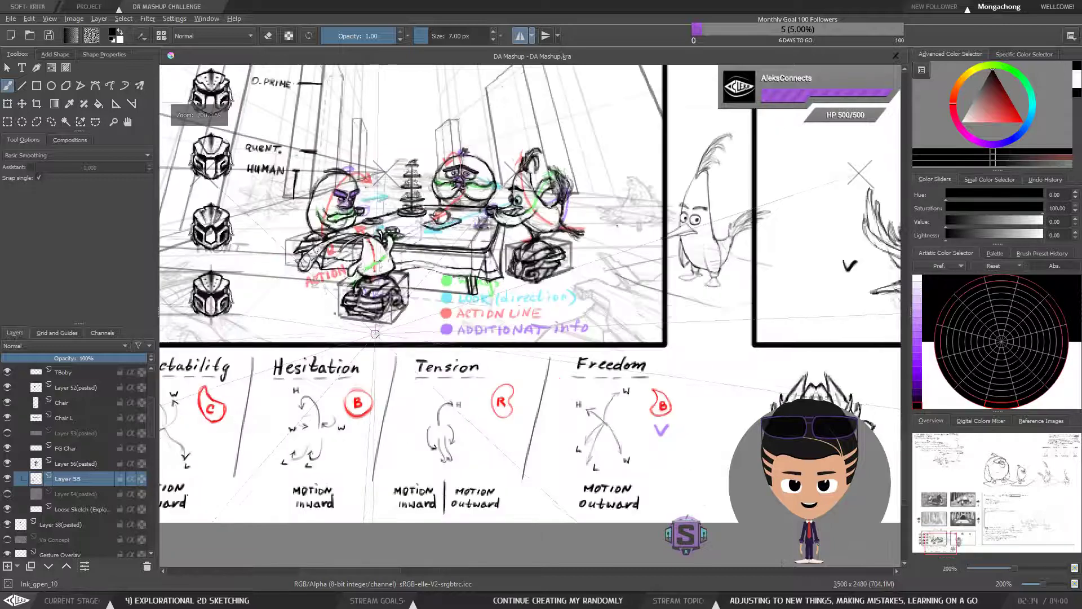
mouse_move(245, 171)
left_mouse_down()
mouse_move(287, 202)
mouse_move(353, 189)
left_mouse_up()
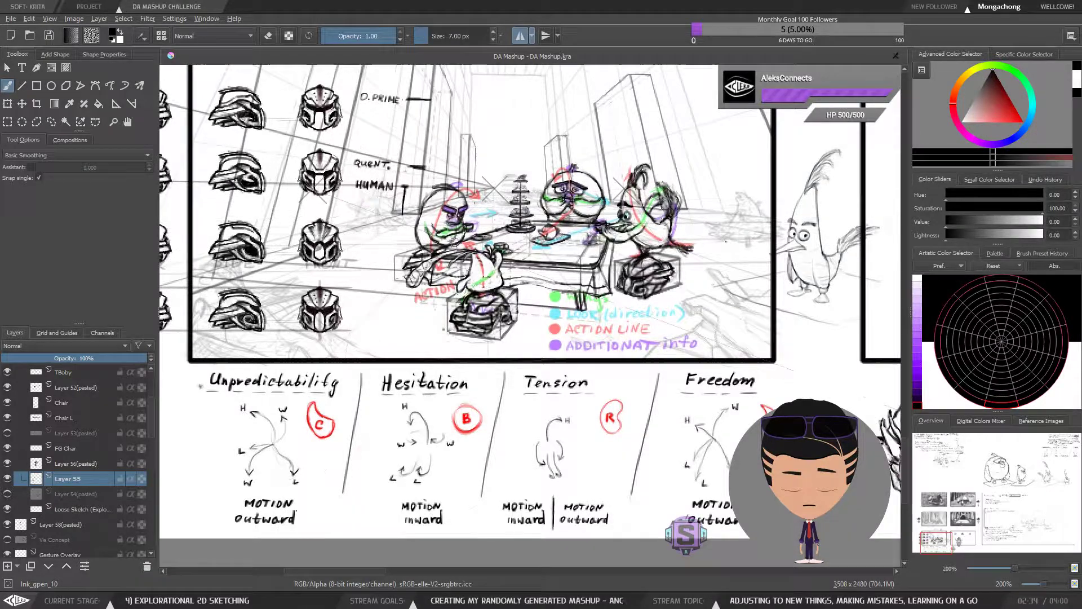
left_click_drag(711, 343, 674, 360)
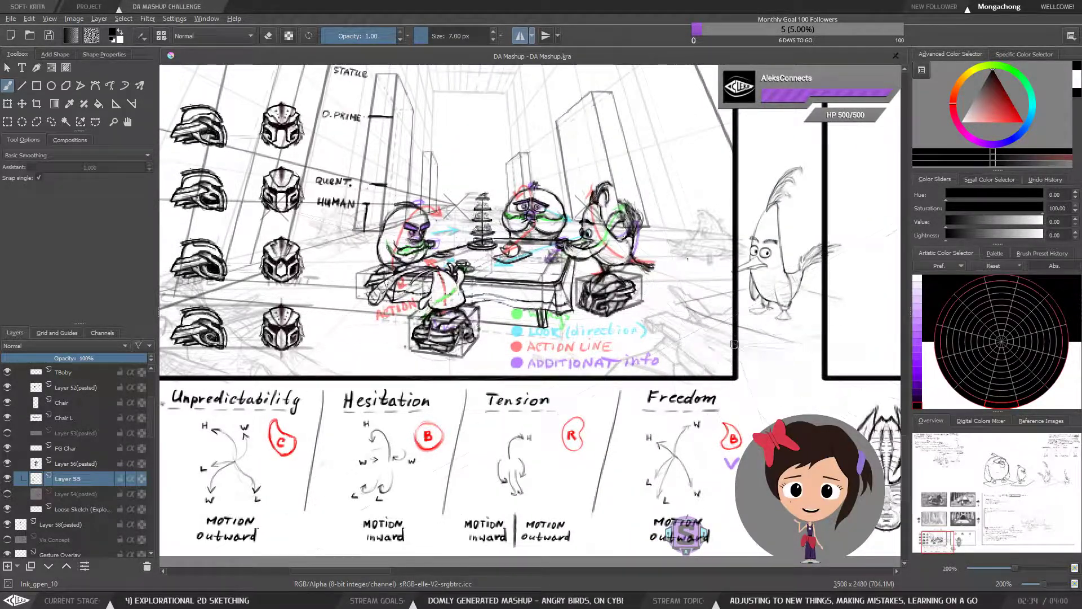
left_click_drag(659, 305, 642, 331)
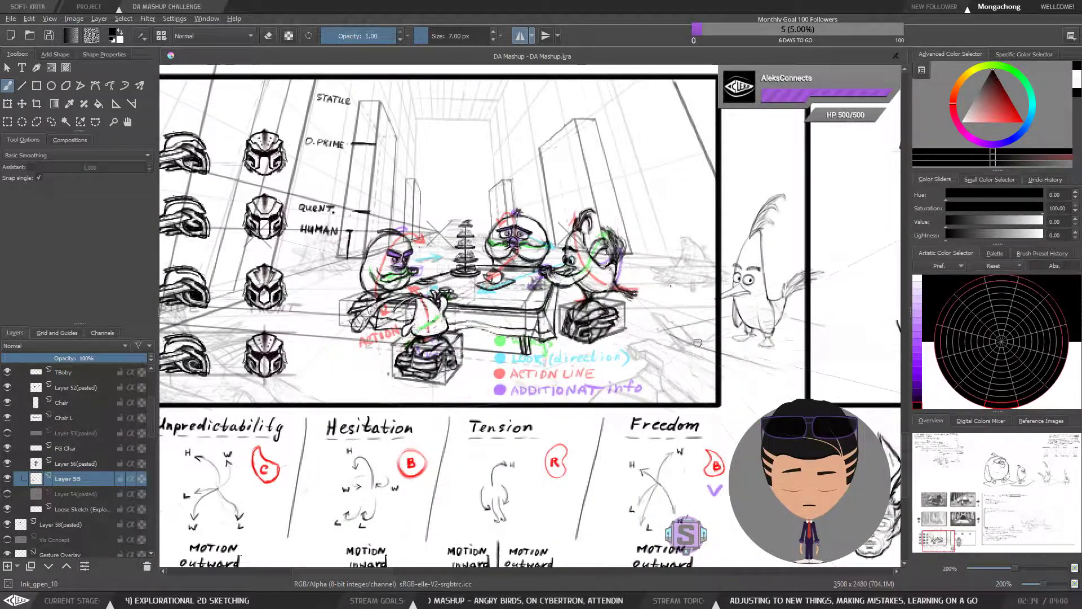
mouse_move(687, 367)
left_mouse_down()
mouse_move(555, 379)
mouse_move(582, 345)
left_mouse_up()
scroll(555, 381, "down", 1)
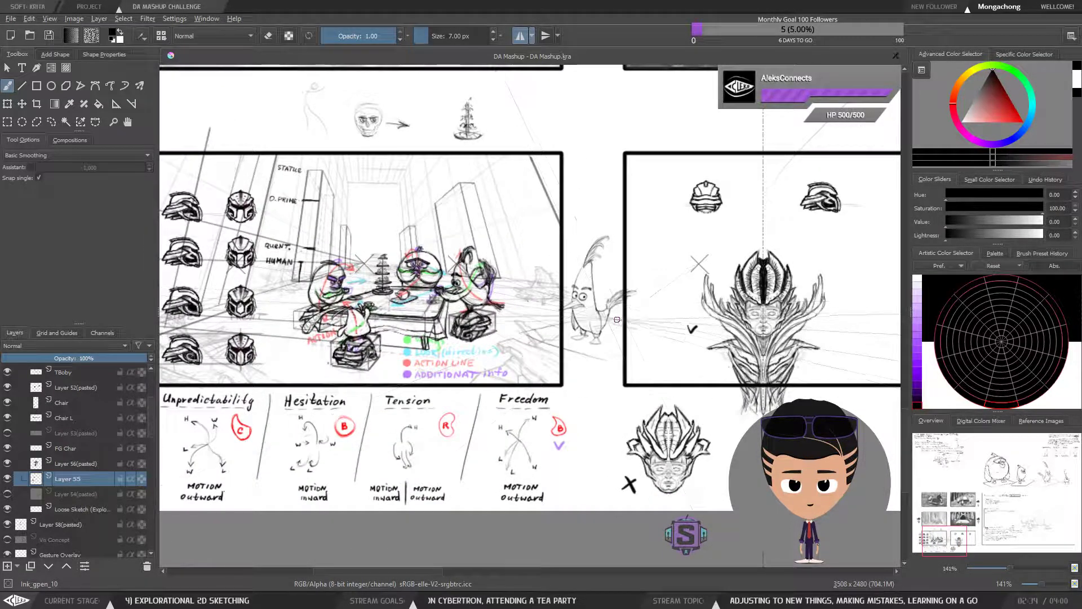
left_click_drag(700, 319, 552, 334)
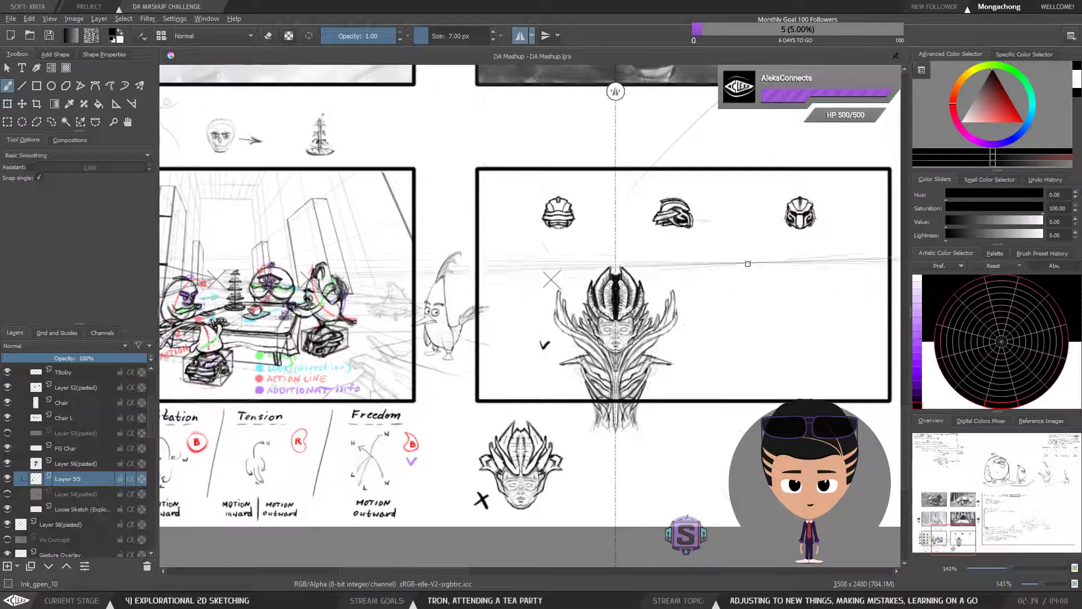
left_click_drag(882, 332, 592, 309)
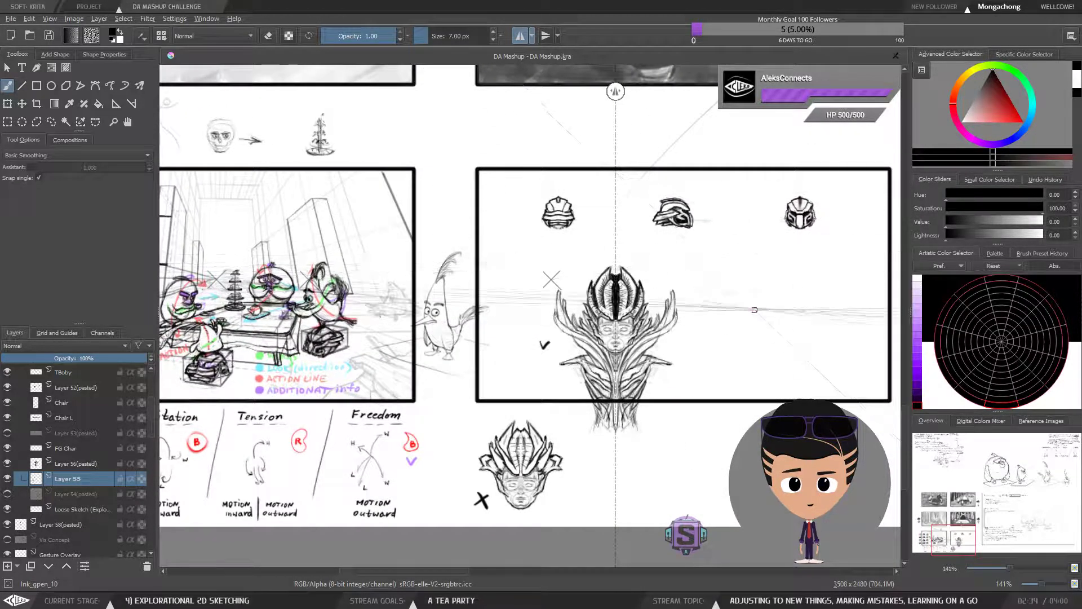
left_click_drag(513, 316, 674, 309)
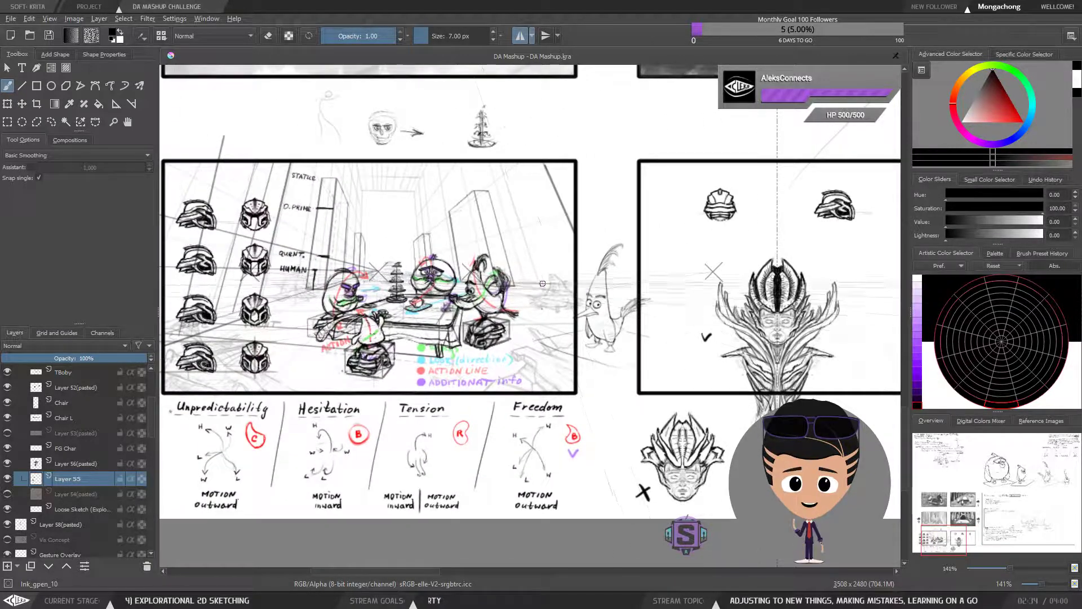